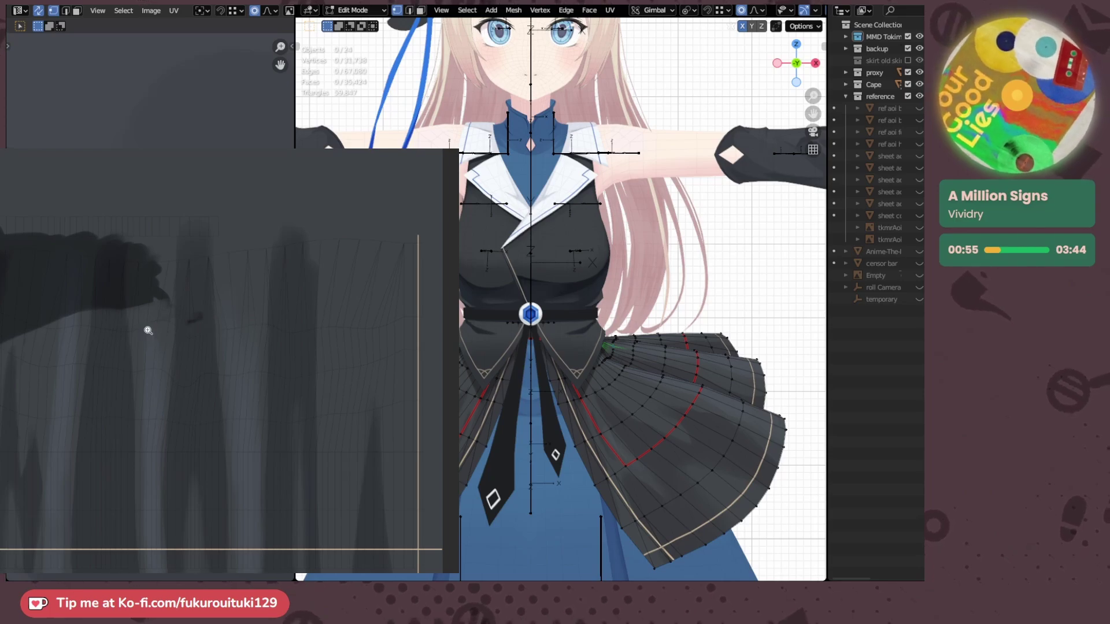
{"action": "mouse_move", "coordinate": [148, 330]}
{"action": "left_mouse_down", "text": "ctrl"}
{"action": "mouse_move", "coordinate": [131, 226]}
{"action": "mouse_move", "coordinate": [173, 181]}
{"action": "mouse_move", "coordinate": [137, 270]}
{"action": "mouse_move", "coordinate": [152, 310]}
{"action": "left_mouse_up", "text": "ctrl"}
{"action": "left_click_drag", "start_coordinate": [152, 202], "coordinate": [134, 343]}
{"action": "key", "text": "ctrl+z"}
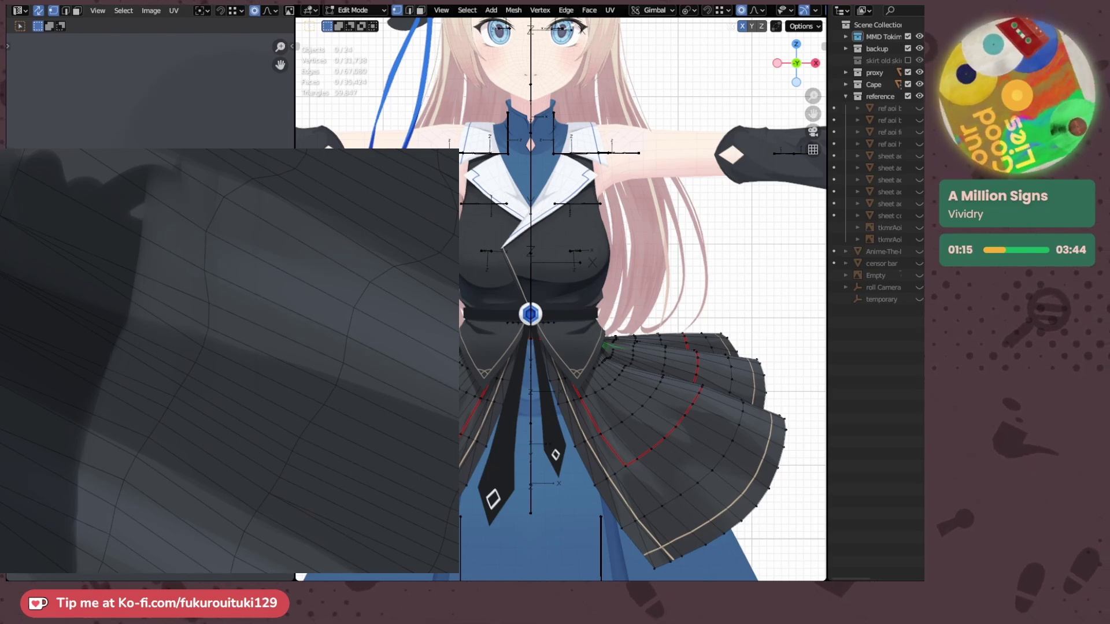
- Leave Edit Mode and view the overskirt's painted shading close up beside the pointed waist piece
{"action": "scroll", "coordinate": [637, 381], "scroll_direction": "up", "scroll_amount": 8}
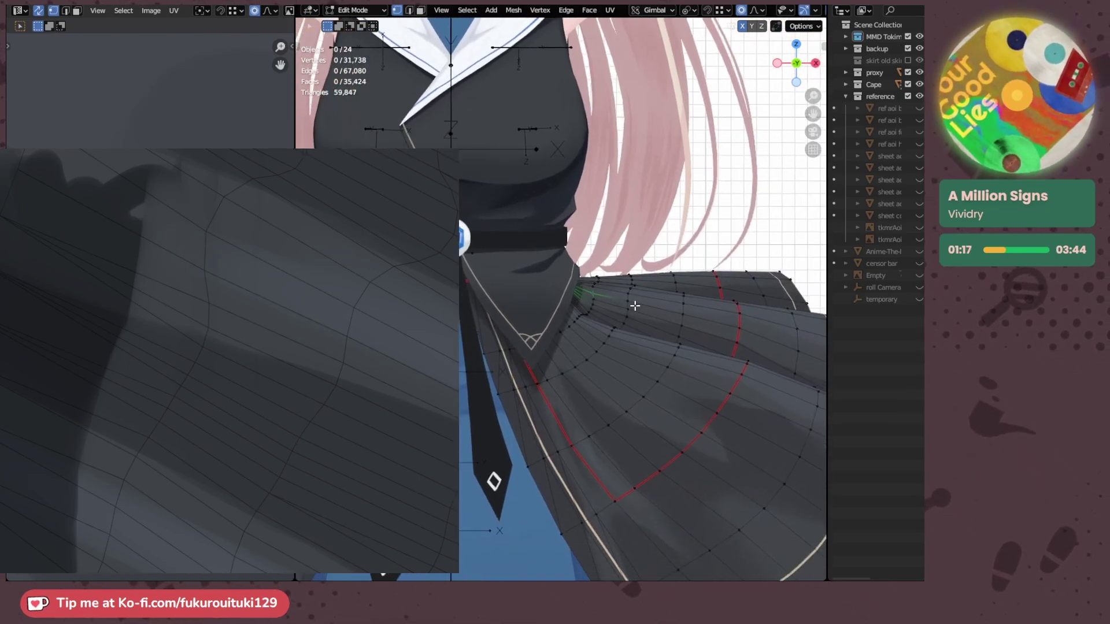
{"action": "key", "text": "Tab"}
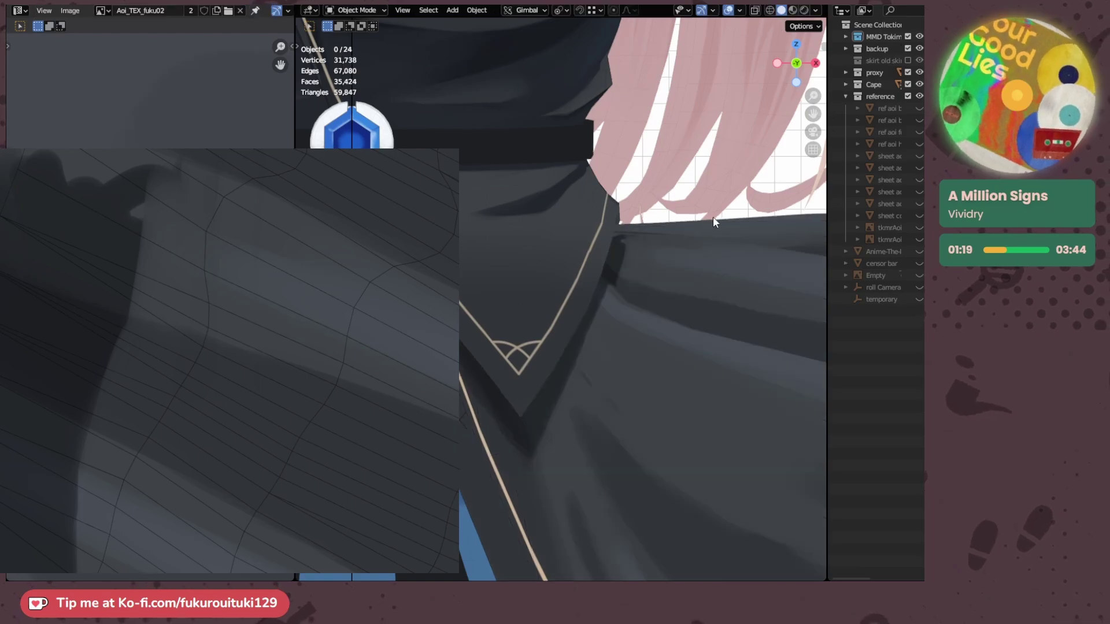
{"action": "scroll", "coordinate": [672, 215], "scroll_direction": "down", "scroll_amount": 3}
{"action": "scroll", "coordinate": [672, 215], "scroll_direction": "up", "scroll_amount": 4}
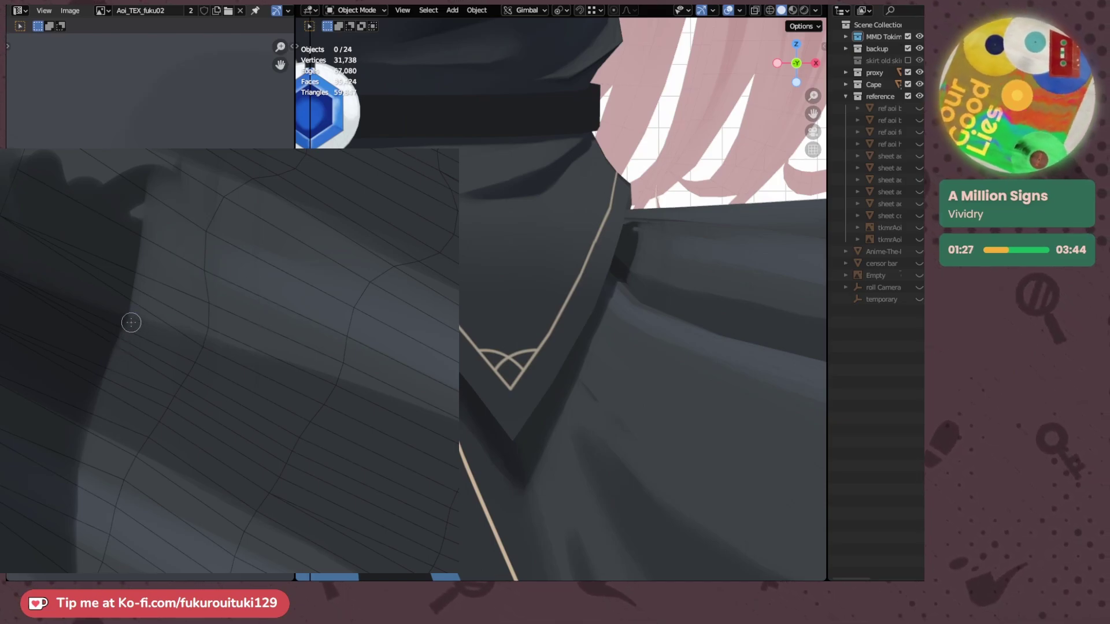
- Refine the edge of the dark waist shadow across the skirt texture's folds with brush strokes
{"action": "middle_click_drag", "start_coordinate": [143, 341], "coordinate": [161, 254], "text": "shift"}
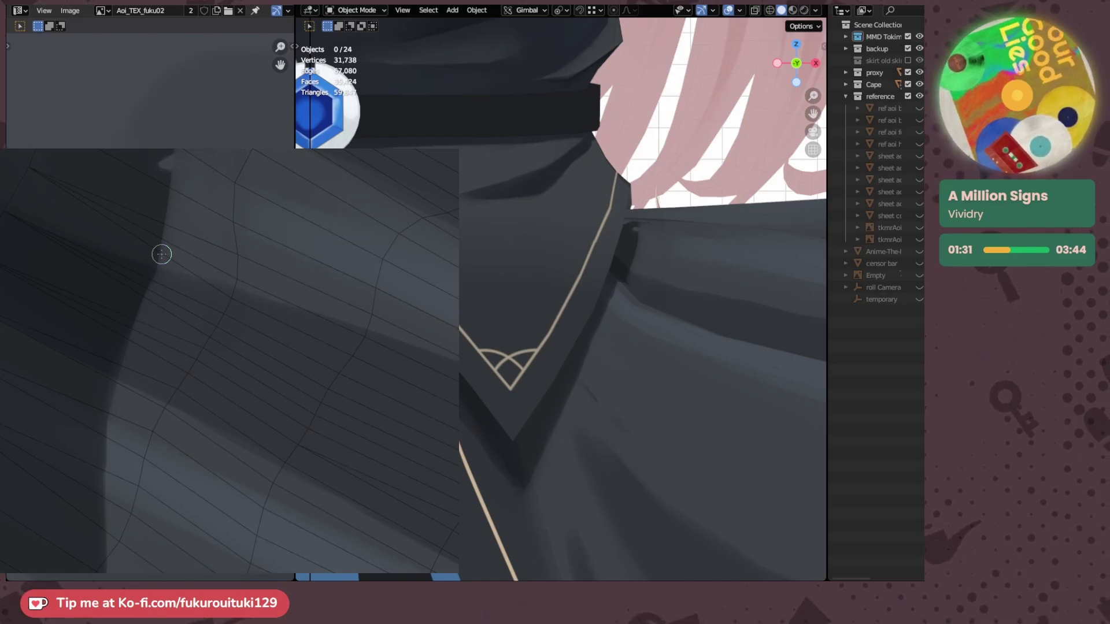
{"action": "left_click_drag", "start_coordinate": [33, 227], "coordinate": [20, 267], "text": "shift"}
{"action": "mouse_move", "coordinate": [21, 266]}
{"action": "middle_mouse_down"}
{"action": "mouse_move", "coordinate": [20, 254]}
{"action": "mouse_move", "coordinate": [128, 320]}
{"action": "mouse_move", "coordinate": [123, 289]}
{"action": "middle_mouse_up"}
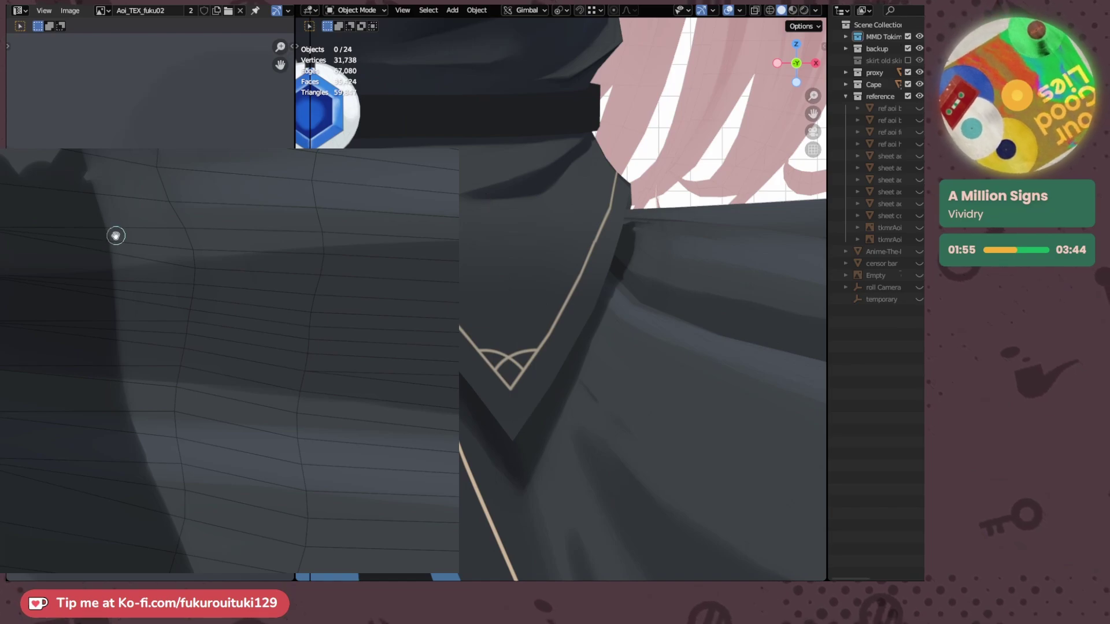
{"action": "left_click_drag", "start_coordinate": [116, 236], "coordinate": [131, 265]}
{"action": "left_click_drag", "start_coordinate": [103, 176], "coordinate": [141, 320]}
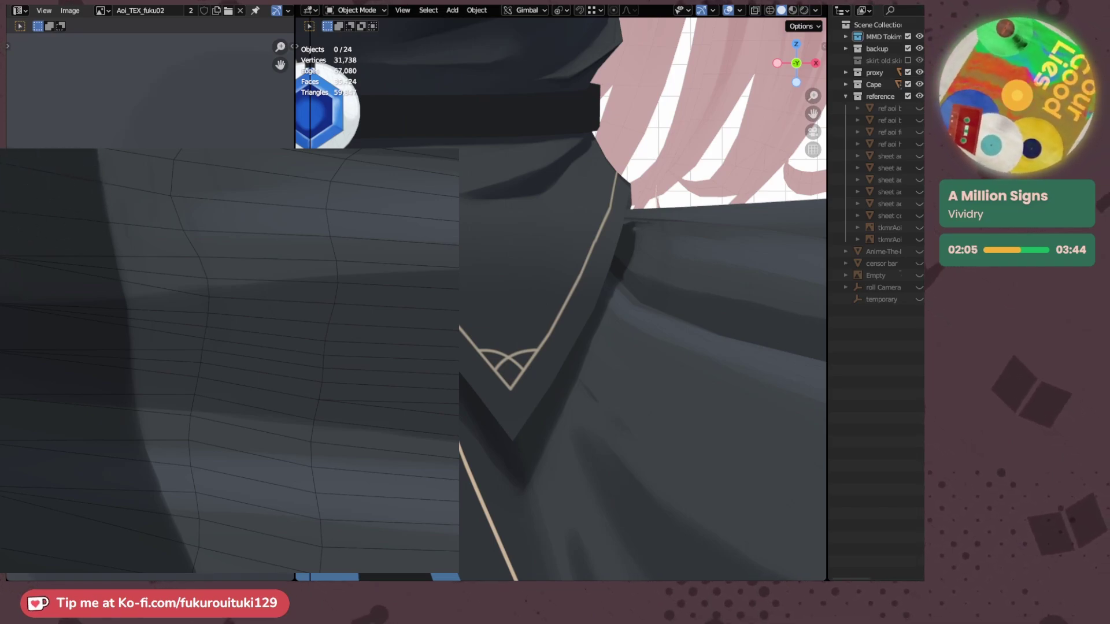
- Extend the dark shadow band along the skirt texture's waist edge with broader brush strokes
{"action": "left_click_drag", "start_coordinate": [19, 316], "coordinate": [29, 202]}
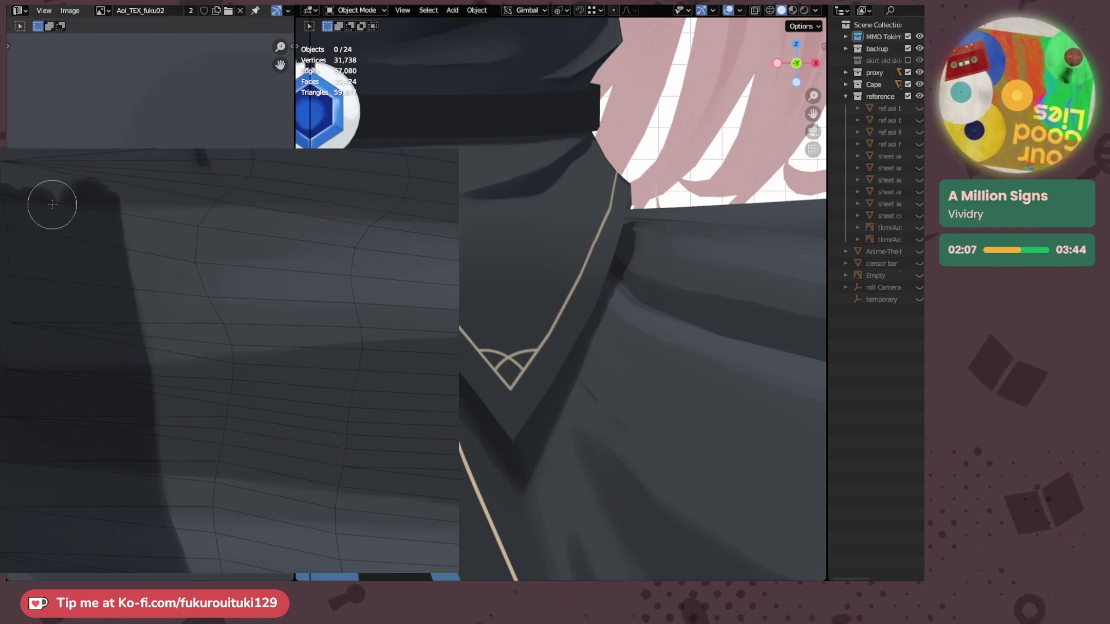
{"action": "mouse_move", "coordinate": [1, 352]}
{"action": "left_mouse_down"}
{"action": "mouse_move", "coordinate": [2, 260]}
{"action": "mouse_move", "coordinate": [23, 231]}
{"action": "left_mouse_up"}
{"action": "scroll", "coordinate": [2, 237], "scroll_direction": "down", "scroll_amount": 2}
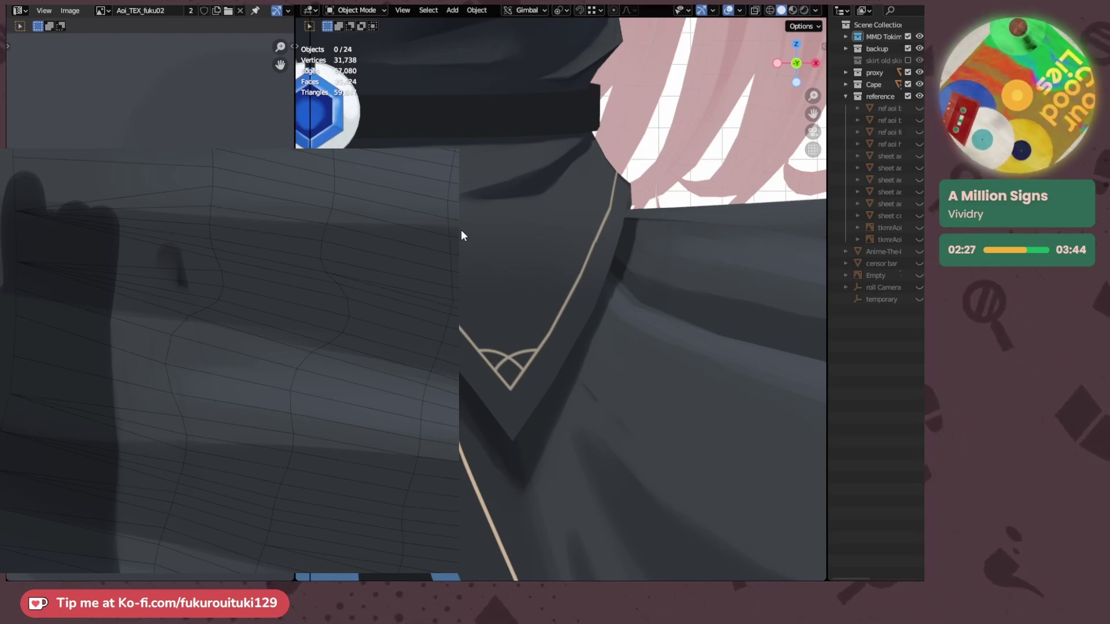
{"action": "mouse_move", "coordinate": [183, 245]}
{"action": "left_mouse_down"}
{"action": "mouse_move", "coordinate": [111, 247]}
{"action": "mouse_move", "coordinate": [126, 381]}
{"action": "mouse_move", "coordinate": [122, 353]}
{"action": "left_mouse_up"}
{"action": "mouse_move", "coordinate": [154, 201]}
{"action": "left_mouse_down"}
{"action": "mouse_move", "coordinate": [128, 386]}
{"action": "mouse_move", "coordinate": [126, 301]}
{"action": "left_mouse_up"}
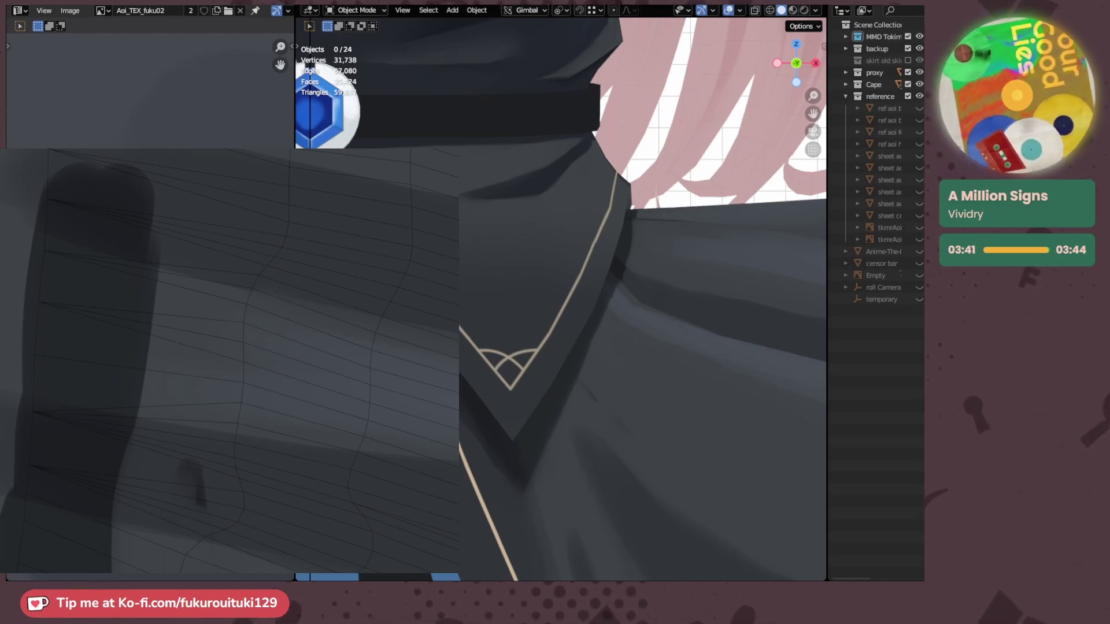
- Clean up the waist shadow's edge where it crosses the folds, undoing the last stroke
{"action": "middle_click_drag", "start_coordinate": [144, 399], "coordinate": [137, 174]}
{"action": "middle_click_drag", "start_coordinate": [67, 235], "coordinate": [130, 240]}
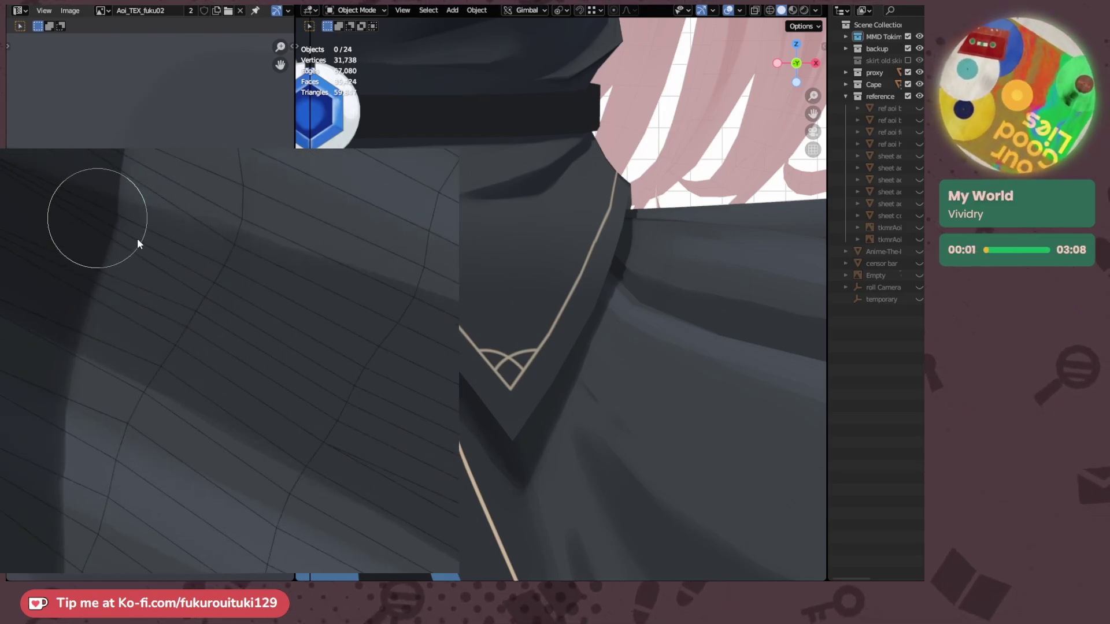
{"action": "key", "text": "u"}
{"action": "mouse_move", "coordinate": [85, 343]}
{"action": "left_mouse_down"}
{"action": "mouse_move", "coordinate": [139, 200]}
{"action": "mouse_move", "coordinate": [128, 206]}
{"action": "left_mouse_up"}
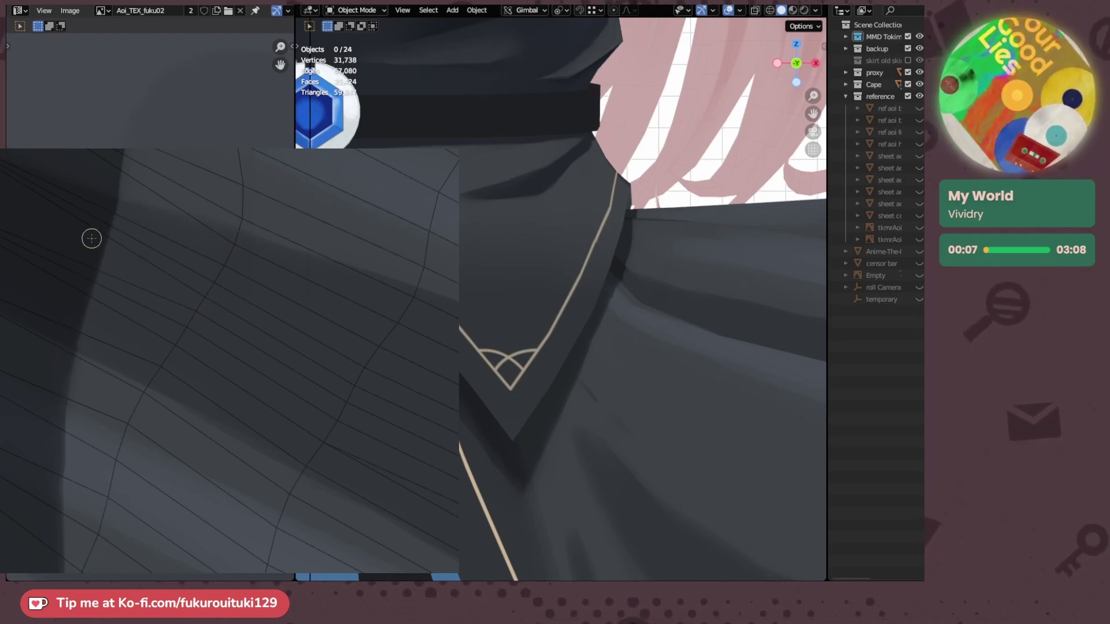
{"action": "middle_click_drag", "start_coordinate": [110, 193], "coordinate": [71, 329]}
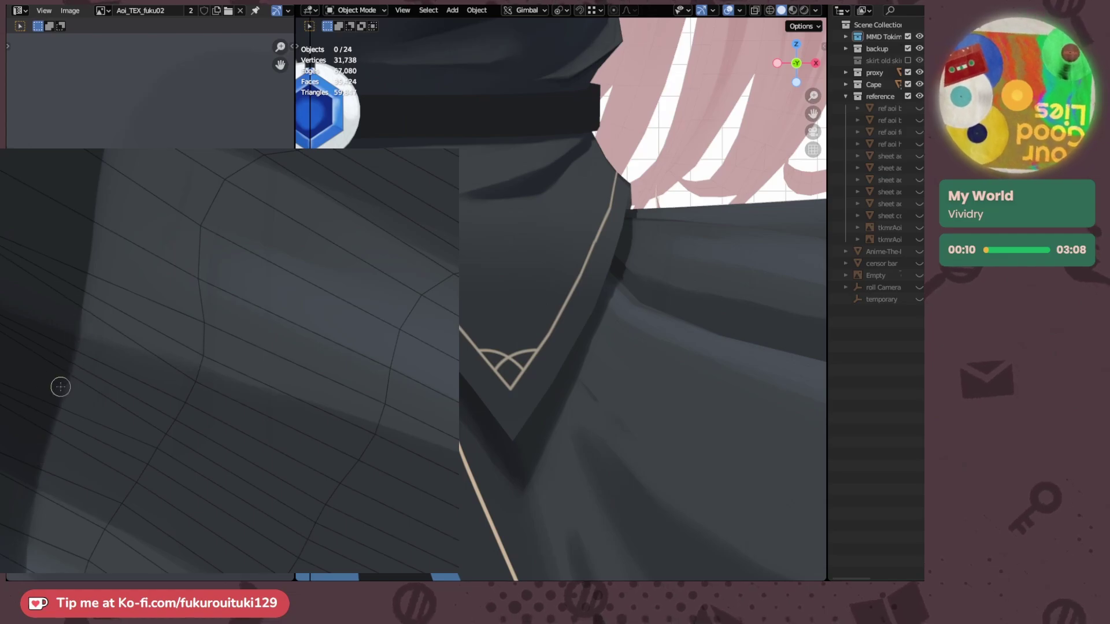
{"action": "mouse_move", "coordinate": [69, 312]}
{"action": "middle_mouse_down"}
{"action": "mouse_move", "coordinate": [74, 376]}
{"action": "mouse_move", "coordinate": [98, 329]}
{"action": "mouse_move", "coordinate": [65, 400]}
{"action": "middle_mouse_up"}
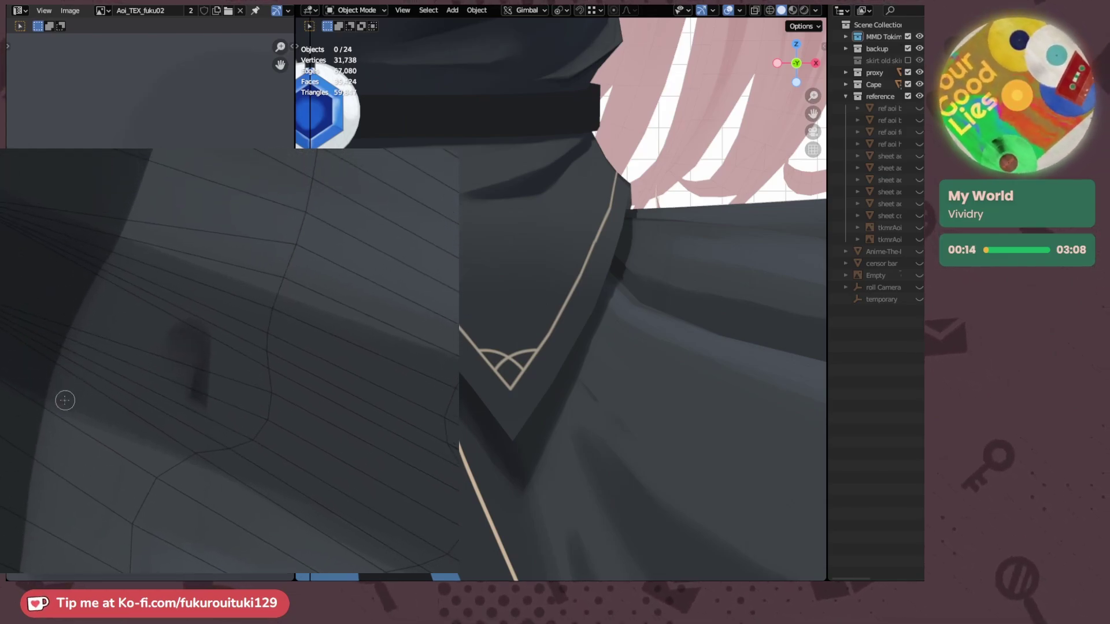
{"action": "left_click_drag", "start_coordinate": [97, 264], "coordinate": [47, 386]}
{"action": "key", "text": "ctrl+z"}
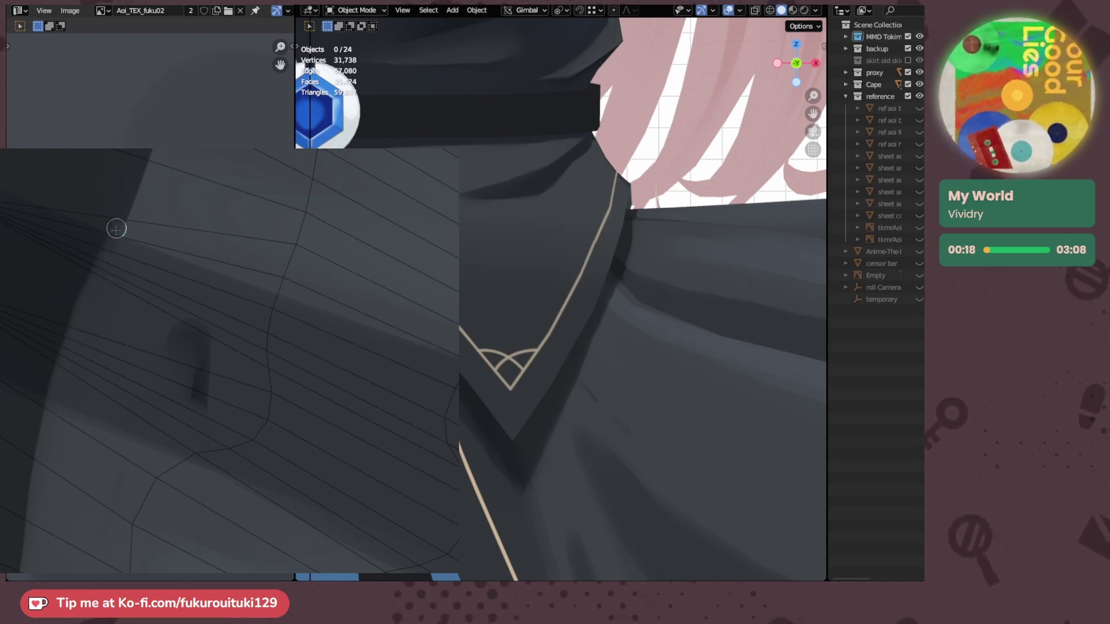
{"action": "middle_click_drag", "start_coordinate": [69, 329], "coordinate": [107, 240]}
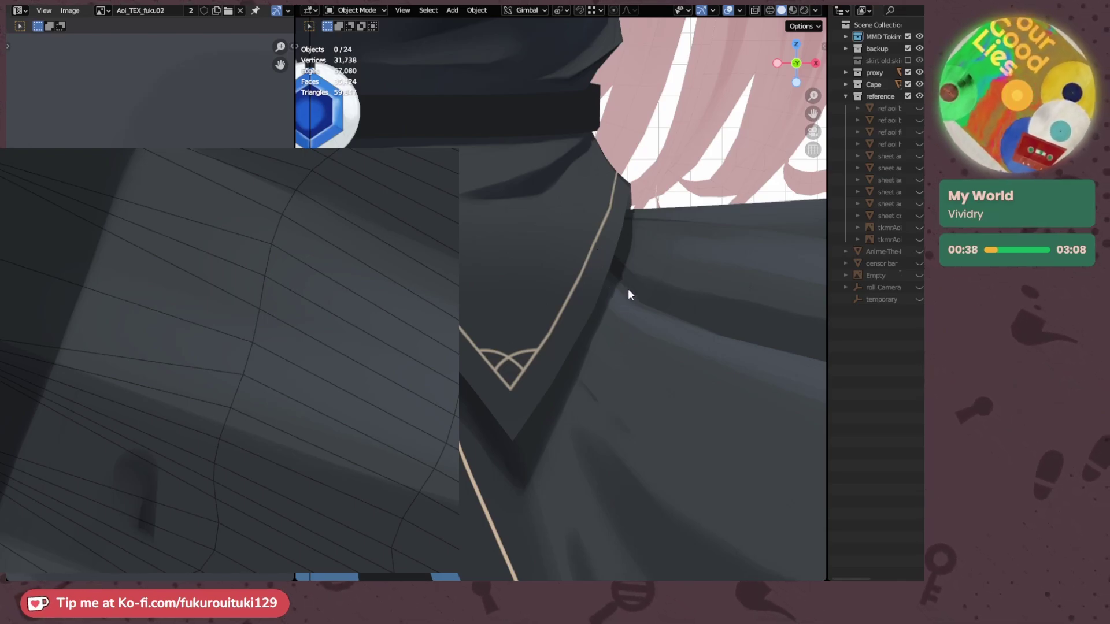
- Touch up the waist shadow with two more strokes and check its edge along the neighbouring folds
{"action": "left_click_drag", "start_coordinate": [179, 463], "coordinate": [255, 213]}
{"action": "mouse_move", "coordinate": [215, 171]}
{"action": "left_mouse_down"}
{"action": "mouse_move", "coordinate": [236, 204]}
{"action": "mouse_move", "coordinate": [186, 271]}
{"action": "left_mouse_up"}
{"action": "middle_click_drag", "start_coordinate": [138, 380], "coordinate": [206, 155]}
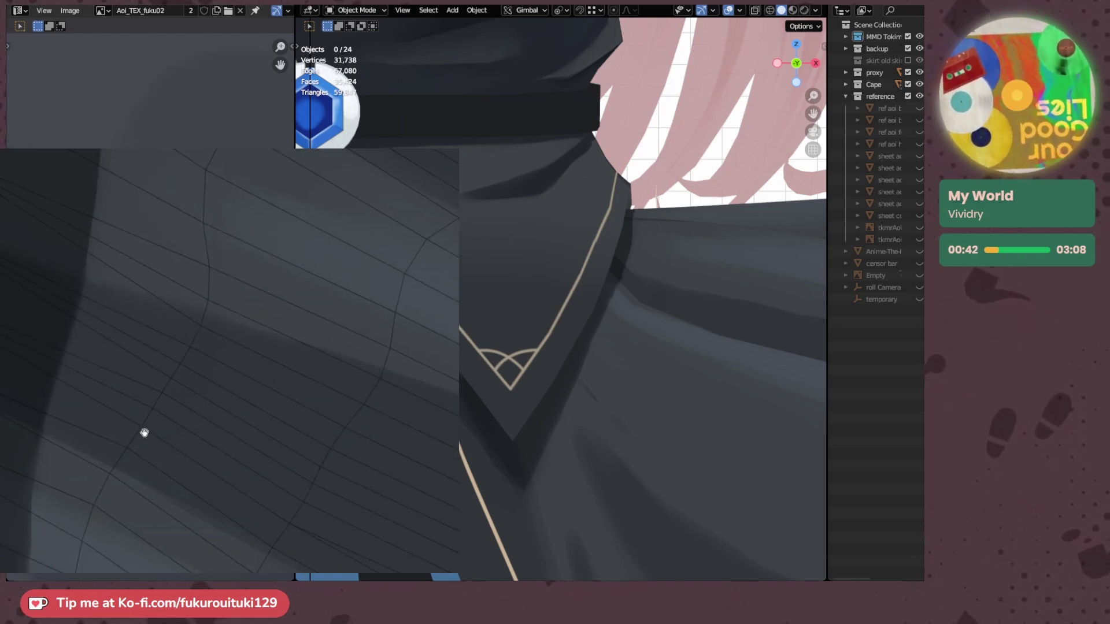
{"action": "middle_click_drag", "start_coordinate": [145, 433], "coordinate": [146, 268]}
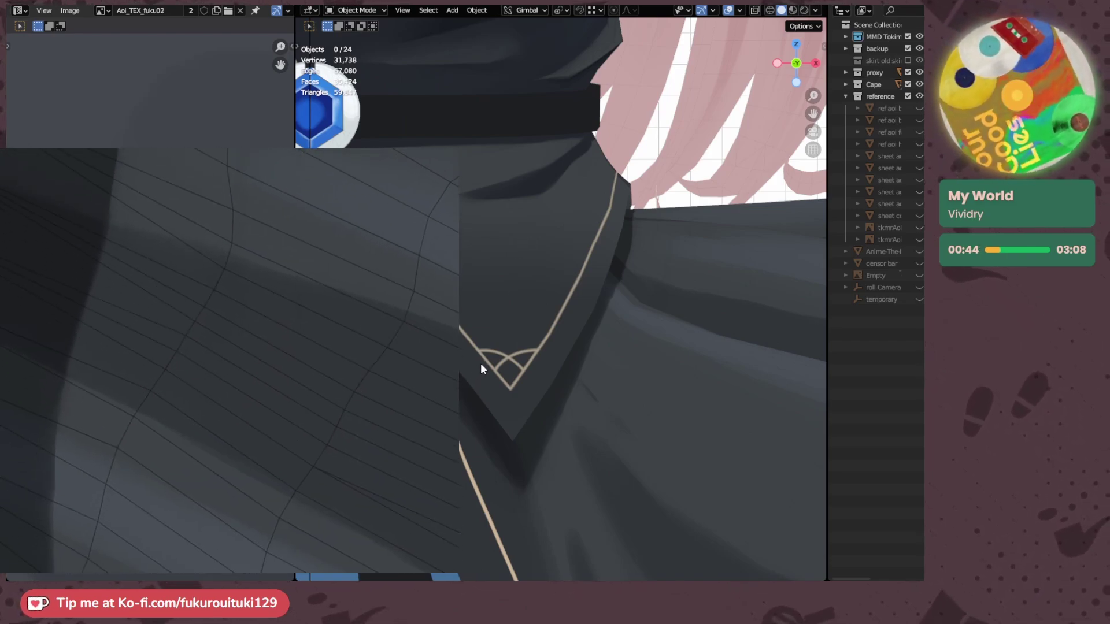
{"action": "middle_click_drag", "start_coordinate": [137, 349], "coordinate": [106, 374]}
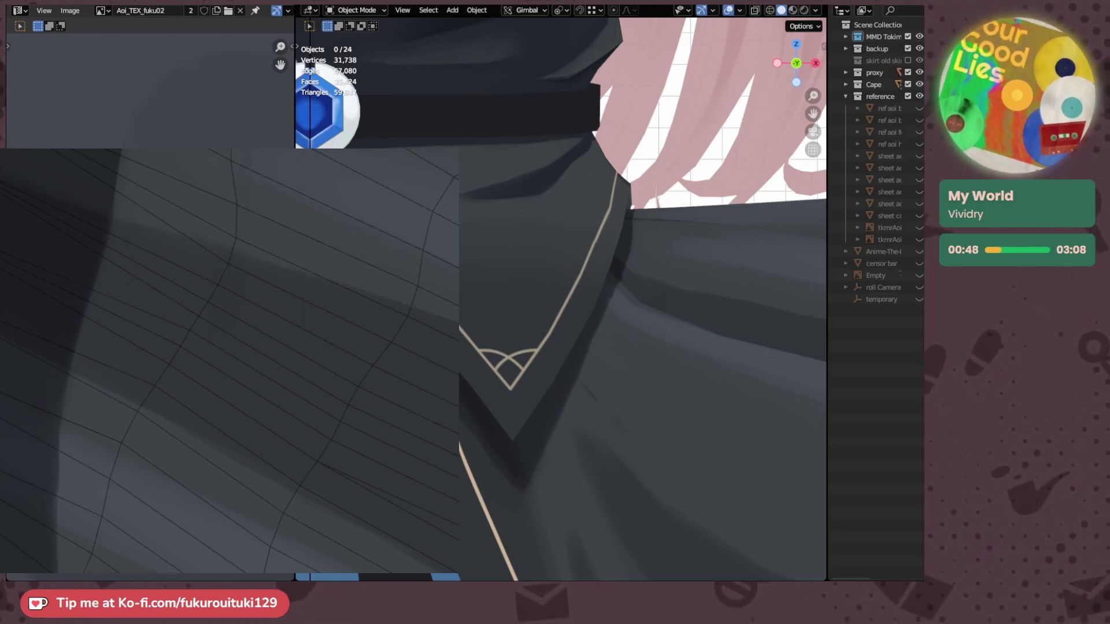
{"action": "middle_click_drag", "start_coordinate": [74, 364], "coordinate": [73, 254]}
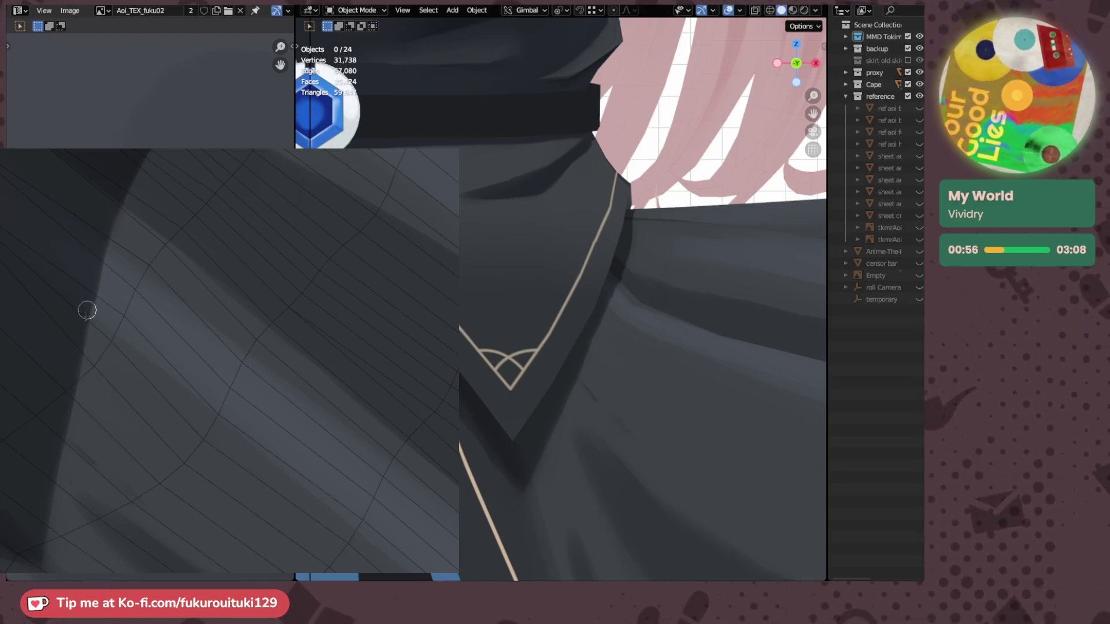
{"action": "middle_click_drag", "start_coordinate": [94, 265], "coordinate": [71, 309]}
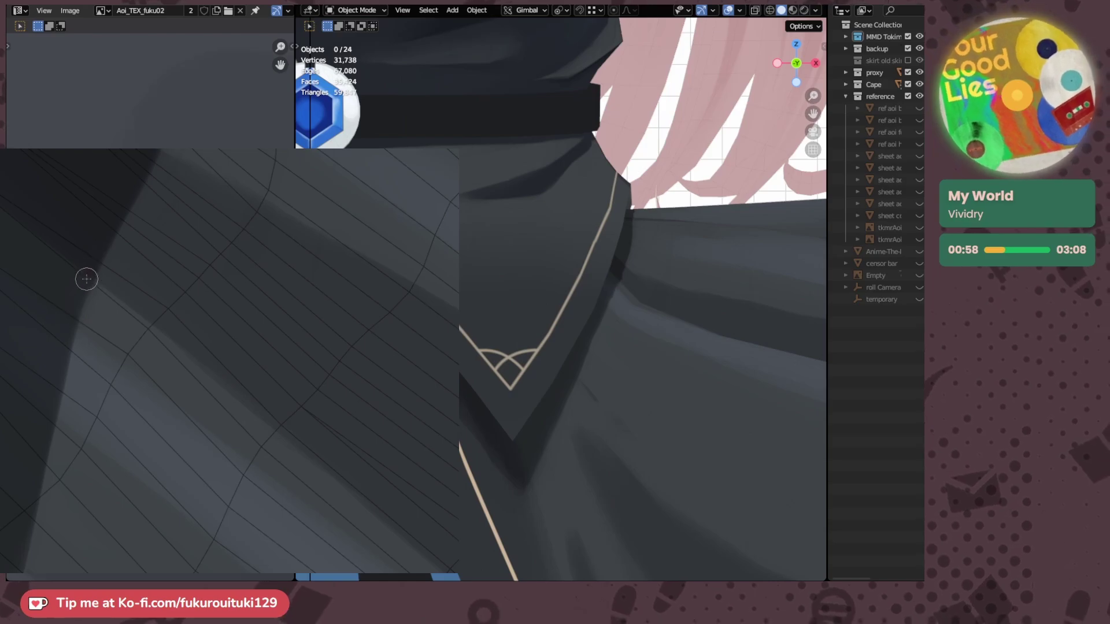
{"action": "middle_click_drag", "start_coordinate": [89, 260], "coordinate": [37, 340]}
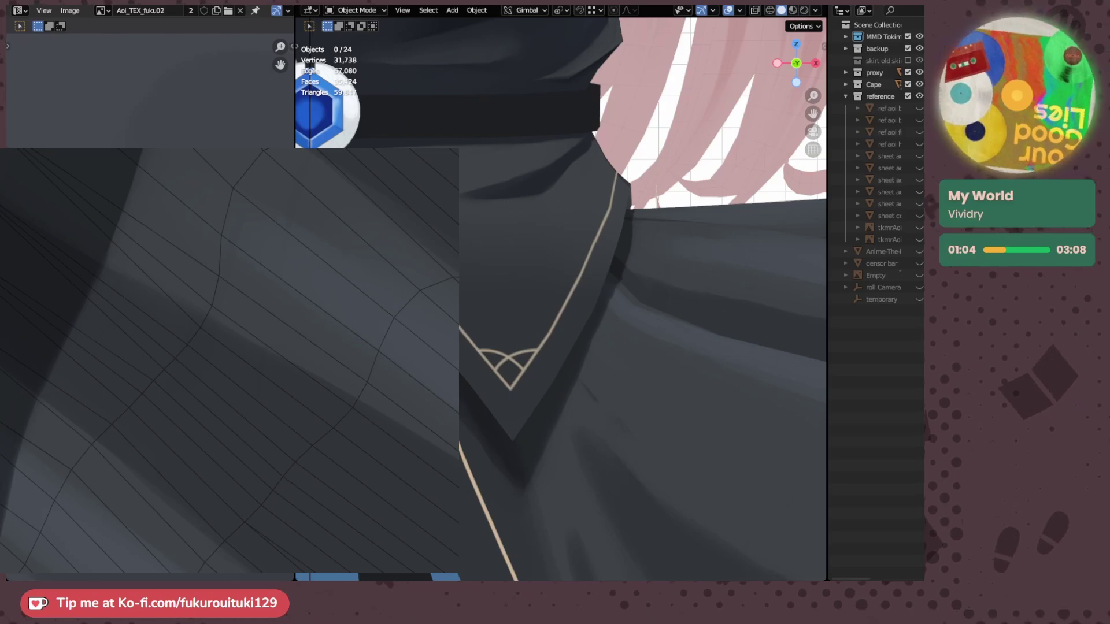
- Raise two neighbouring vertices in the overskirt's first row below the waist about 0.013 m along Z with proportional editing
{"action": "middle_click_drag", "start_coordinate": [624, 276], "coordinate": [604, 299]}
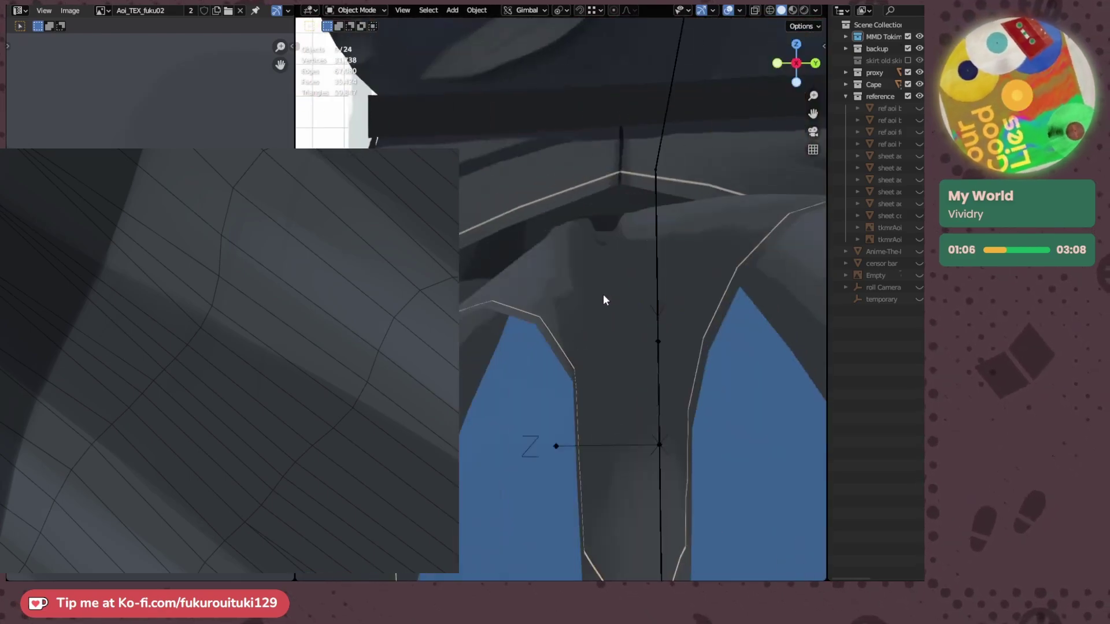
{"action": "middle_click_drag", "start_coordinate": [520, 292], "coordinate": [560, 307]}
{"action": "key", "text": "Tab"}
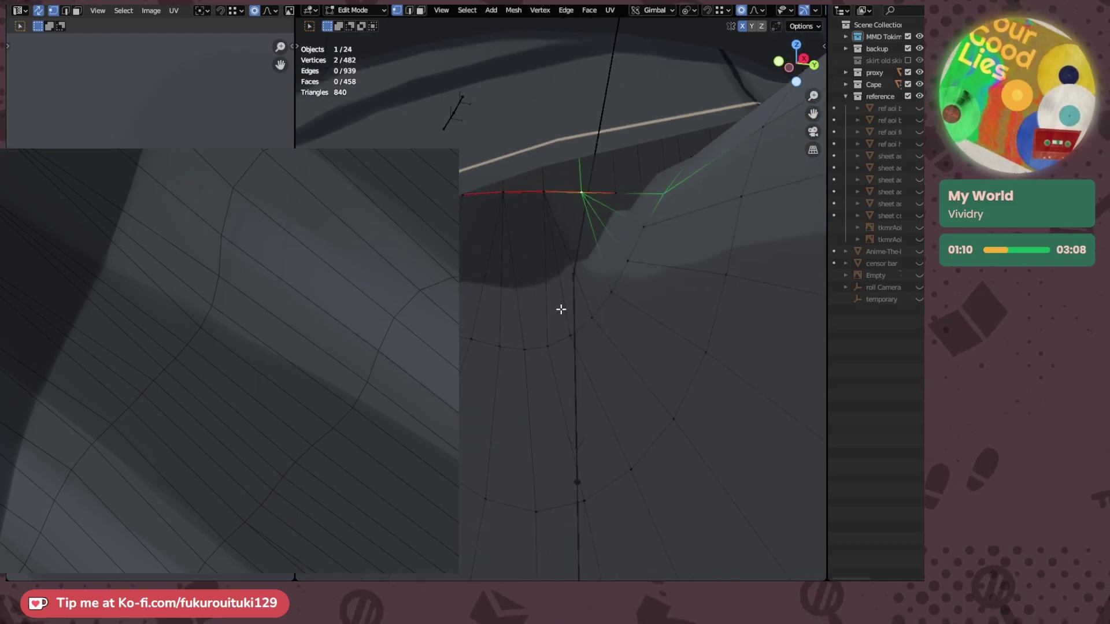
{"action": "left_click", "coordinate": [551, 345]}
{"action": "left_click", "coordinate": [526, 349], "text": "shift"}
{"action": "key", "text": "g"}
{"action": "key", "text": "z"}
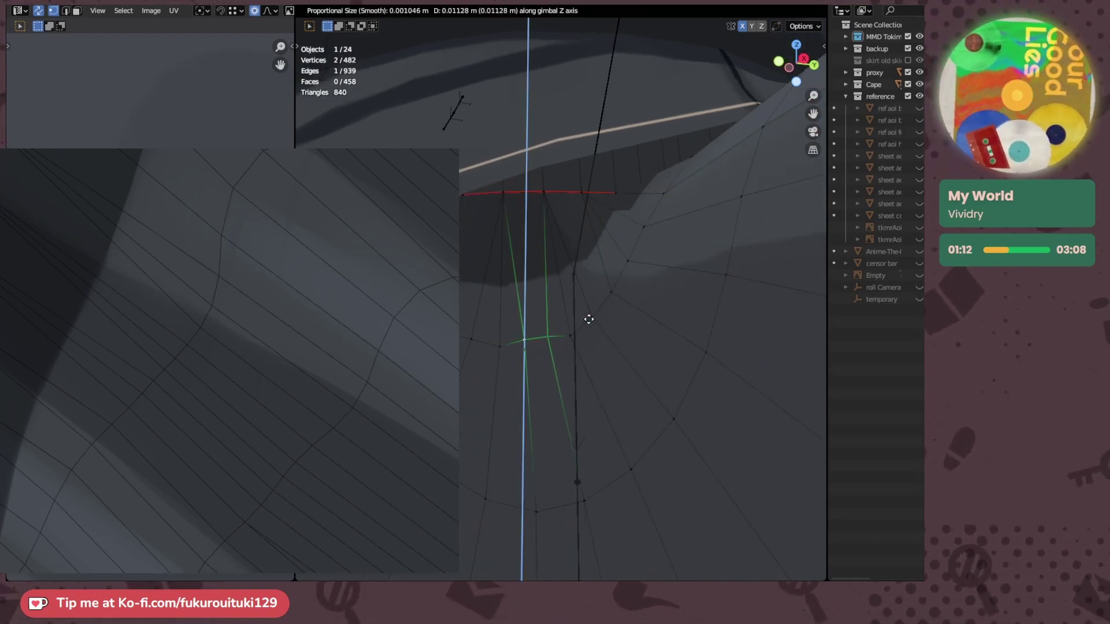
{"action": "scroll", "coordinate": [588, 318], "scroll_direction": "down", "scroll_amount": 20}
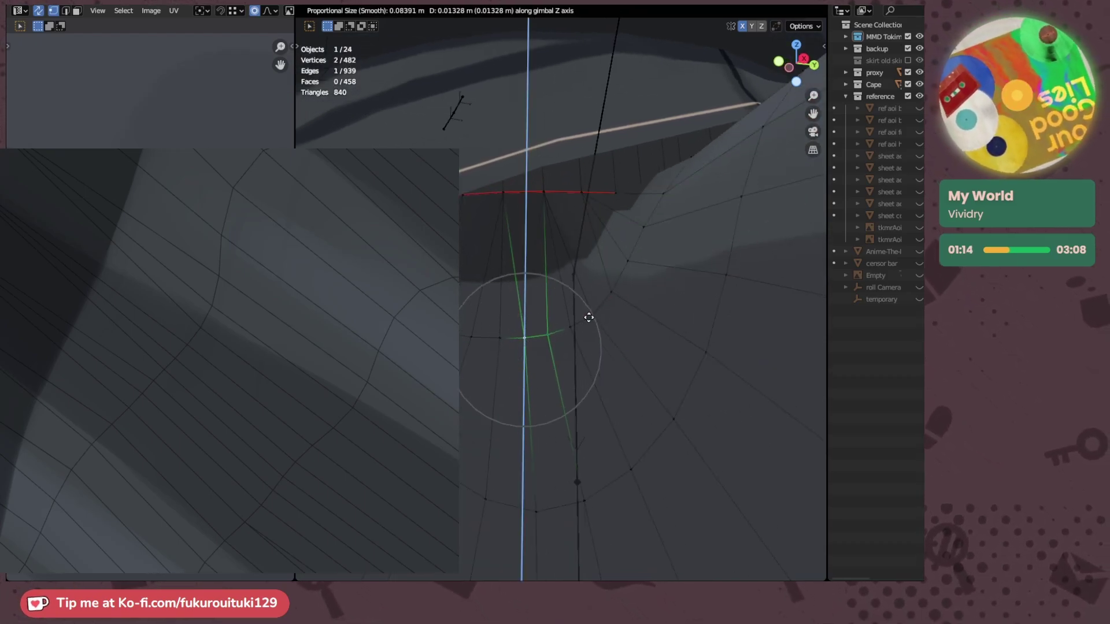
{"action": "left_click", "coordinate": [590, 317]}
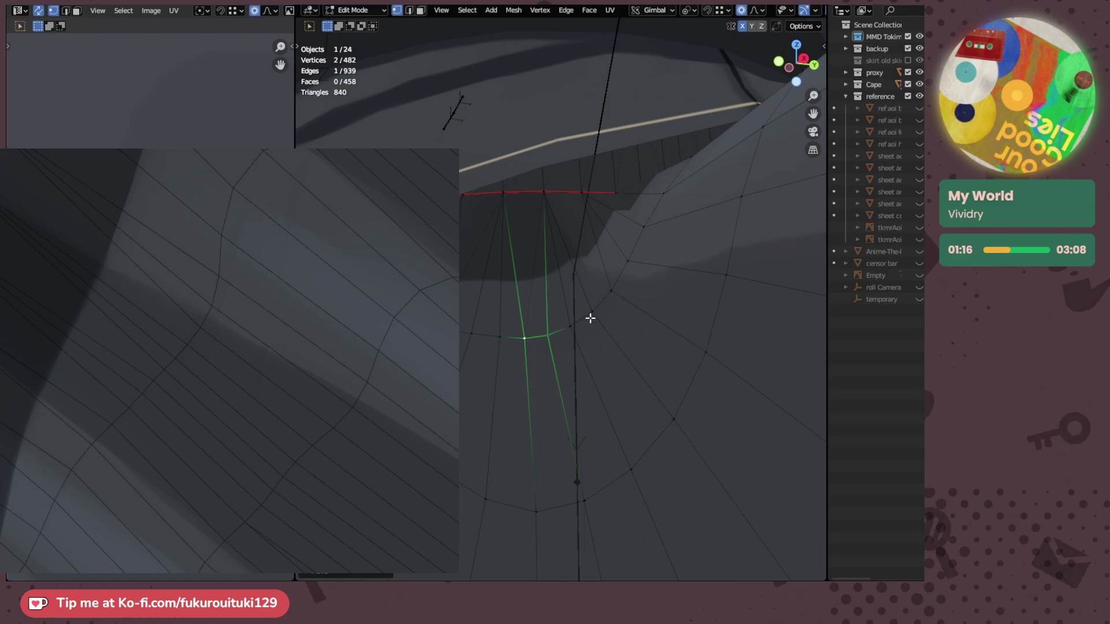
- Raise the next vertex along the same row about 0.016 m along Z, then adjust the adjacent vertex's height along Z
{"action": "left_click", "coordinate": [609, 295]}
{"action": "key", "text": "g"}
{"action": "key", "text": "z"}
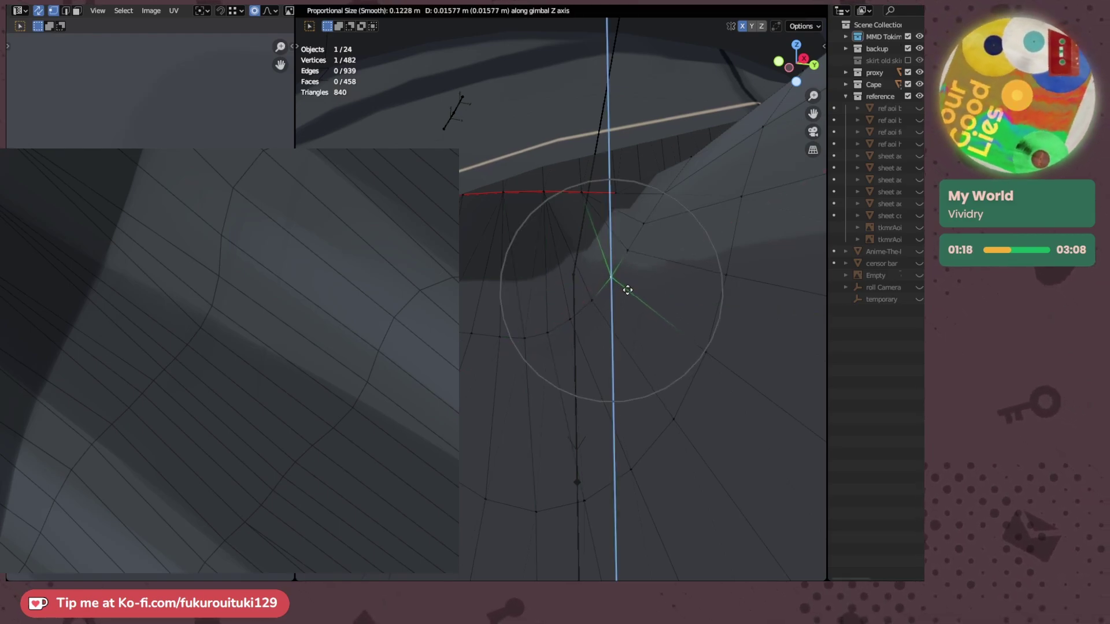
{"action": "scroll", "coordinate": [627, 290], "scroll_direction": "down", "scroll_amount": 1}
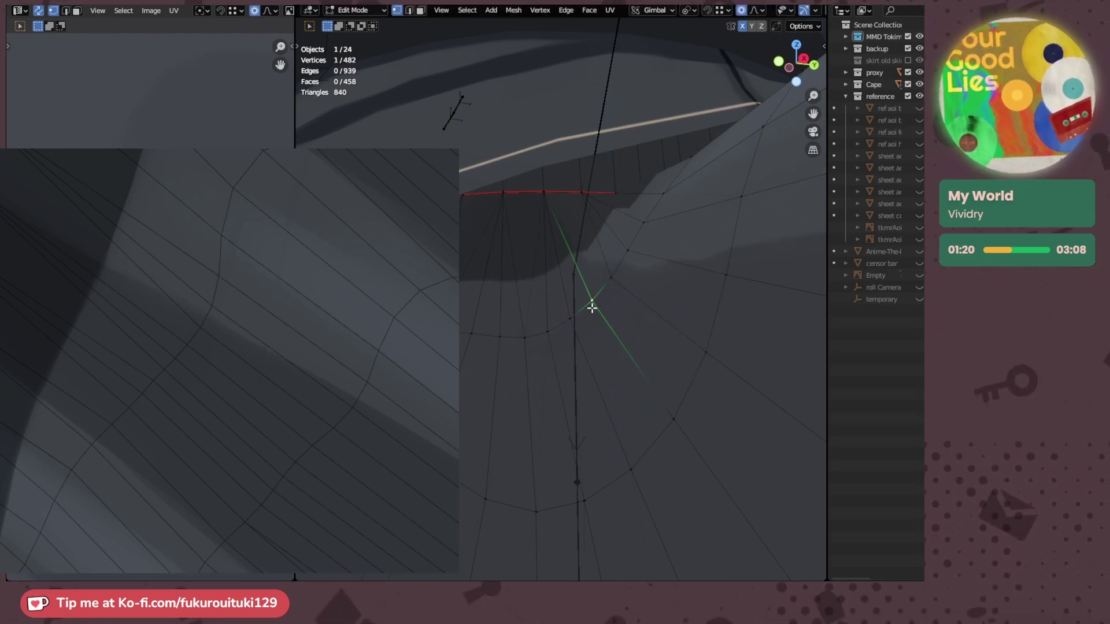
{"action": "key", "text": "g"}
{"action": "key", "text": "z"}
{"action": "left_click", "coordinate": [590, 307]}
- Fine-tune the selected vertex's height along Z at the inner end of the overskirt fold
{"action": "middle_click_drag", "start_coordinate": [540, 325], "coordinate": [634, 333]}
{"action": "scroll", "coordinate": [656, 343], "scroll_direction": "up", "scroll_amount": 3}
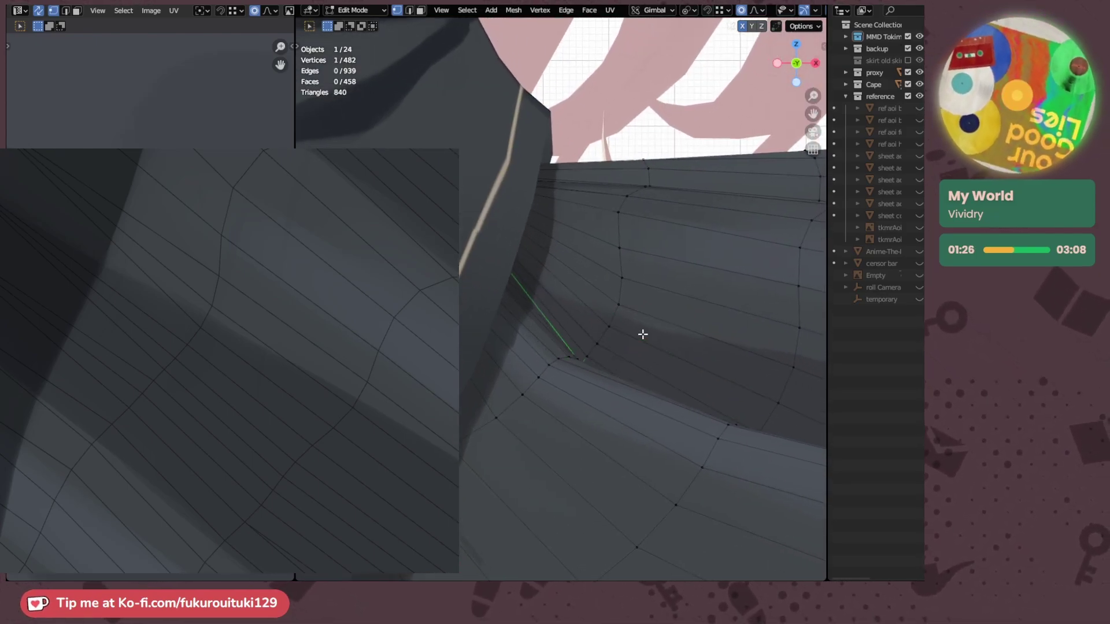
{"action": "mouse_move", "coordinate": [650, 336]}
{"action": "middle_mouse_down"}
{"action": "mouse_move", "coordinate": [567, 317]}
{"action": "mouse_move", "coordinate": [605, 327]}
{"action": "mouse_move", "coordinate": [486, 352]}
{"action": "mouse_move", "coordinate": [631, 339]}
{"action": "middle_mouse_up"}
{"action": "key", "text": "g"}
{"action": "key", "text": "z"}
{"action": "left_click", "coordinate": [537, 335]}
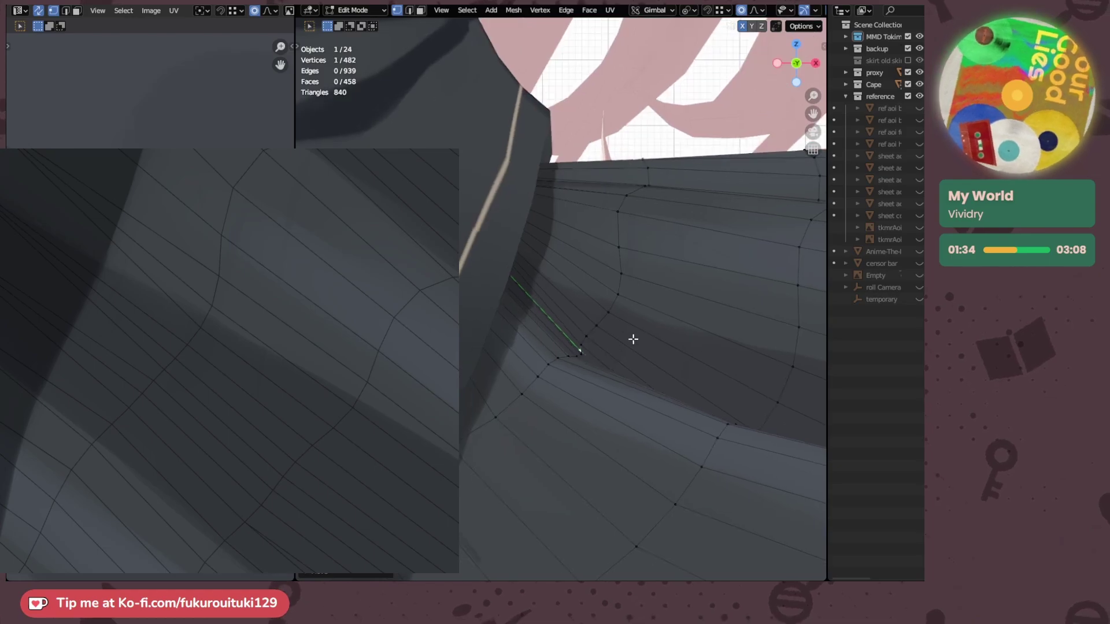
- Leave Edit Mode and examine the reshaped overskirt folds from the front, both at full view and close up
{"action": "key", "text": "Tab"}
{"action": "left_click", "coordinate": [724, 192]}
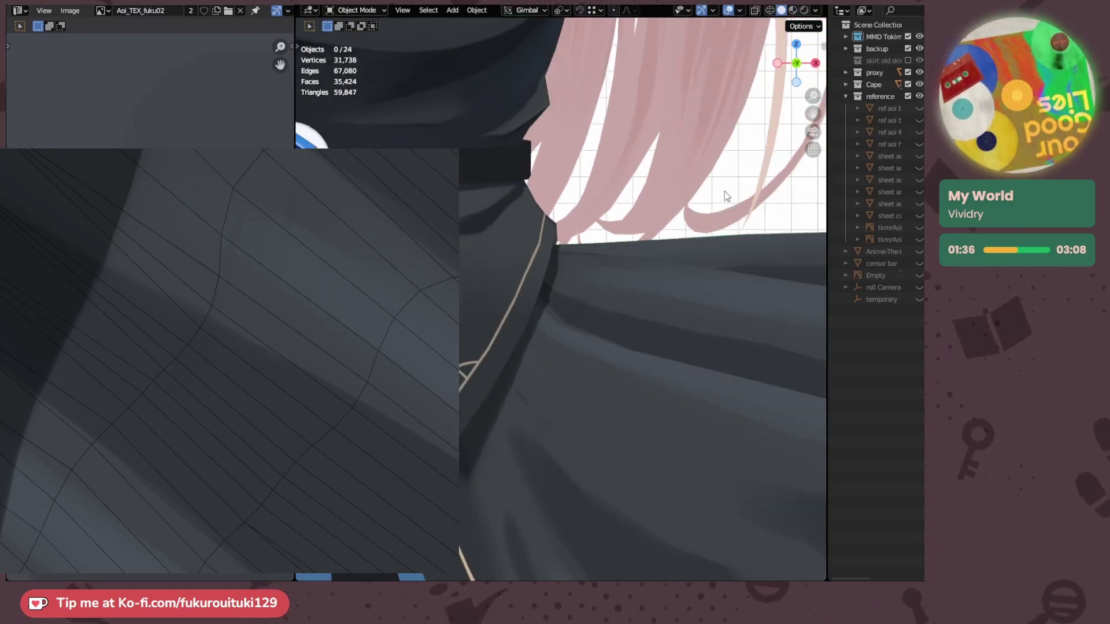
{"action": "scroll", "coordinate": [722, 191], "scroll_direction": "down", "scroll_amount": 4}
{"action": "scroll", "coordinate": [696, 200], "scroll_direction": "down", "scroll_amount": 3}
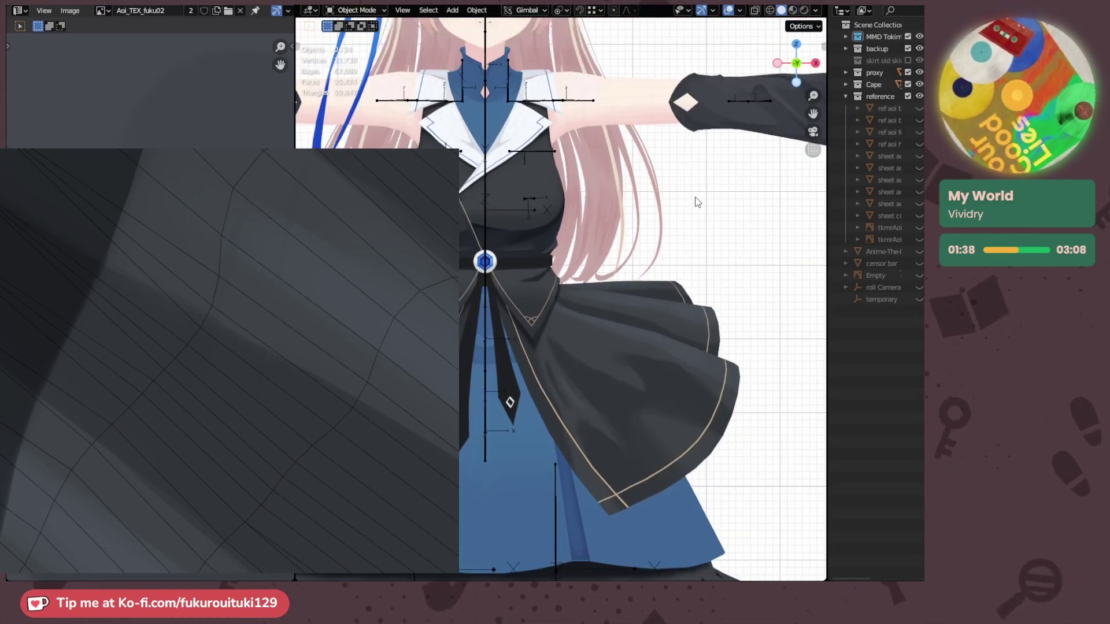
{"action": "scroll", "coordinate": [696, 200], "scroll_direction": "up", "scroll_amount": 5}
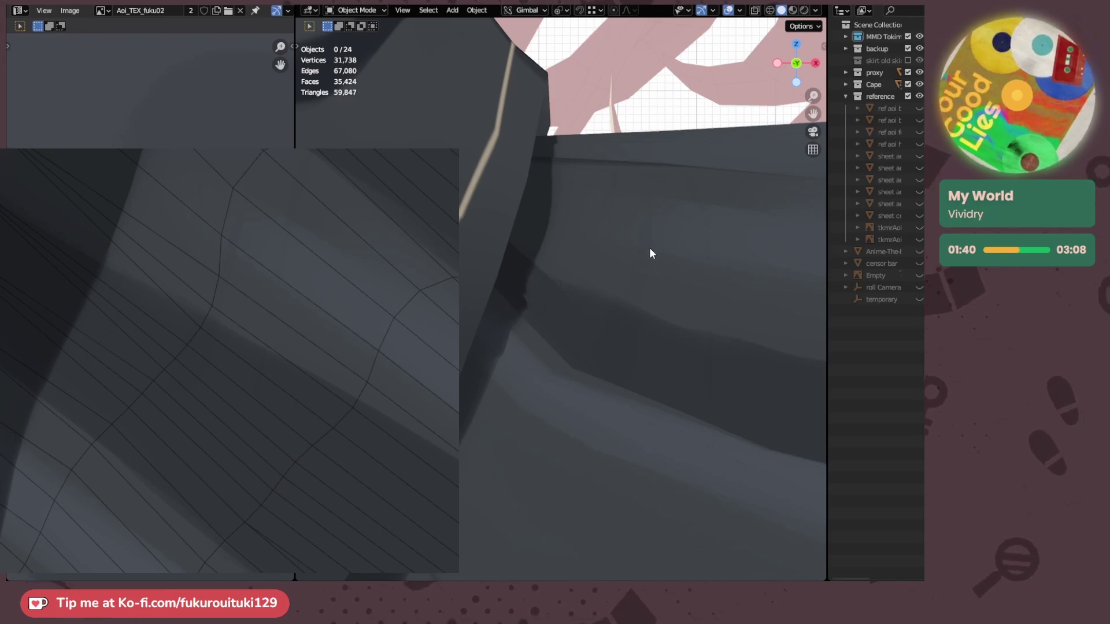
{"action": "scroll", "coordinate": [653, 248], "scroll_direction": "up", "scroll_amount": 1}
- Select the overskirt mesh and examine its wireframe and shadow beneath the waist piece
{"action": "middle_click_drag", "start_coordinate": [653, 248], "coordinate": [591, 307]}
{"action": "left_click", "coordinate": [578, 280]}
{"action": "key", "text": "Tab"}
{"action": "key", "text": "Tab"}
{"action": "scroll", "coordinate": [544, 272], "scroll_direction": "down", "scroll_amount": 3}
{"action": "scroll", "coordinate": [598, 307], "scroll_direction": "up", "scroll_amount": 2}
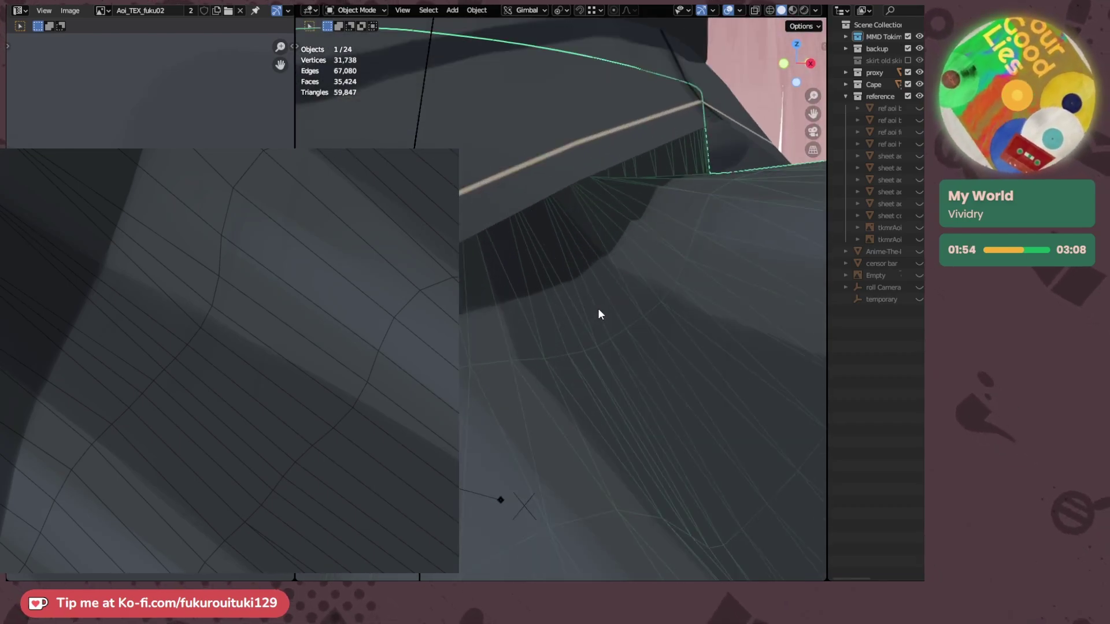
- Enter Edit Mode on the overskirt and select the first edge loop around it below the waist piece
{"action": "key", "text": "Tab"}
{"action": "left_click", "coordinate": [540, 293]}
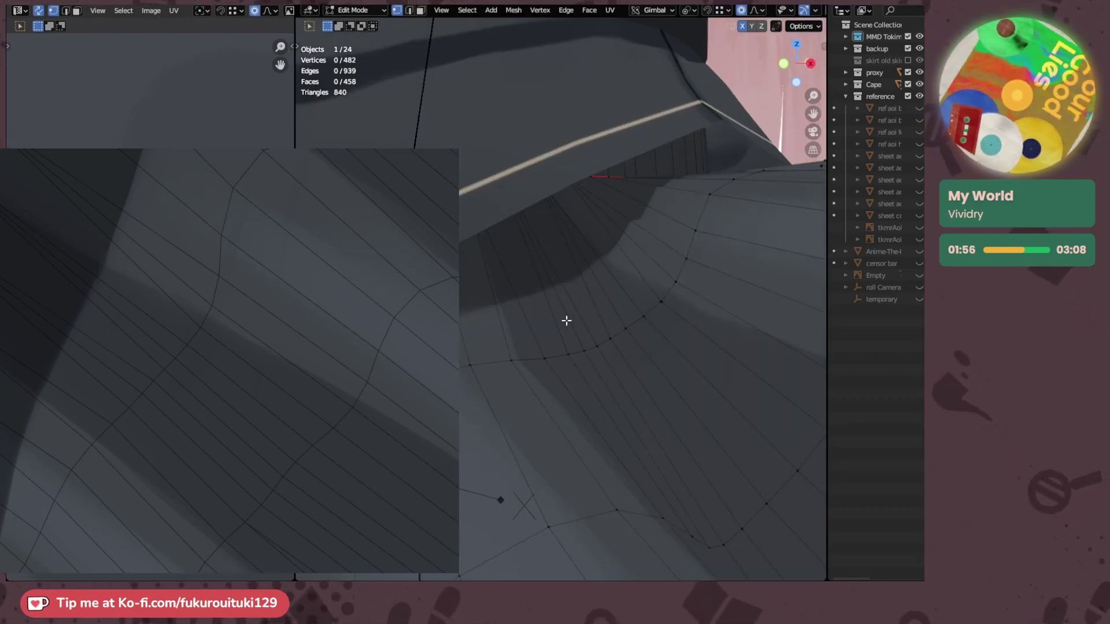
{"action": "left_click", "coordinate": [573, 353], "text": "alt+shift"}
{"action": "scroll", "coordinate": [598, 340], "scroll_direction": "down", "scroll_amount": 3}
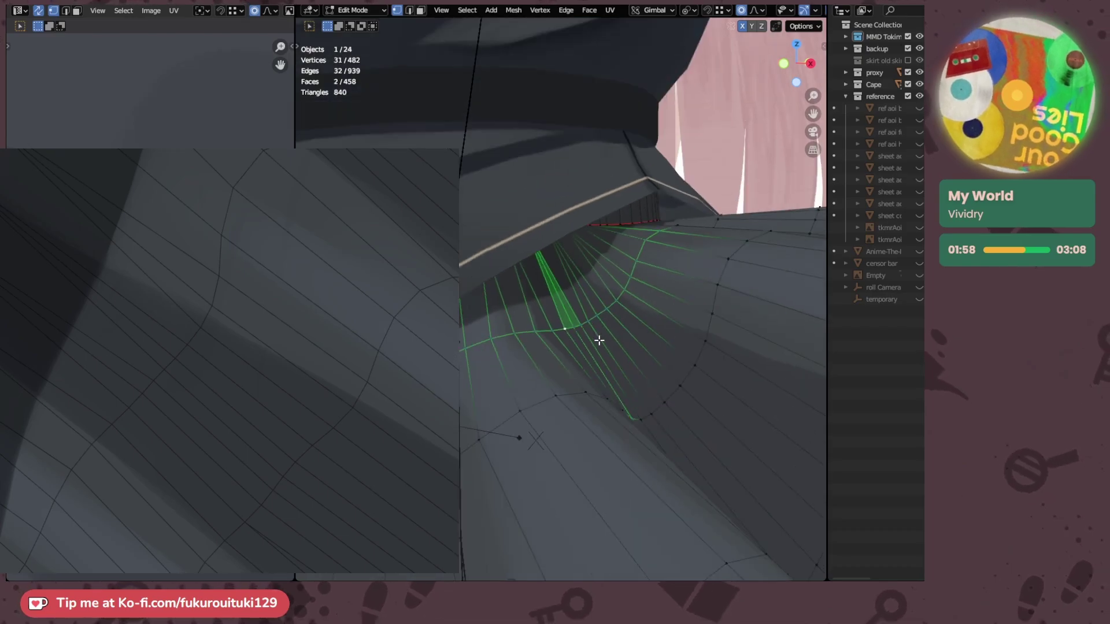
{"action": "middle_click_drag", "start_coordinate": [622, 336], "coordinate": [531, 294]}
{"action": "left_click", "coordinate": [626, 358]}
{"action": "left_click", "coordinate": [590, 355], "text": "alt"}
{"action": "scroll", "coordinate": [531, 295], "scroll_direction": "up", "scroll_amount": 3}
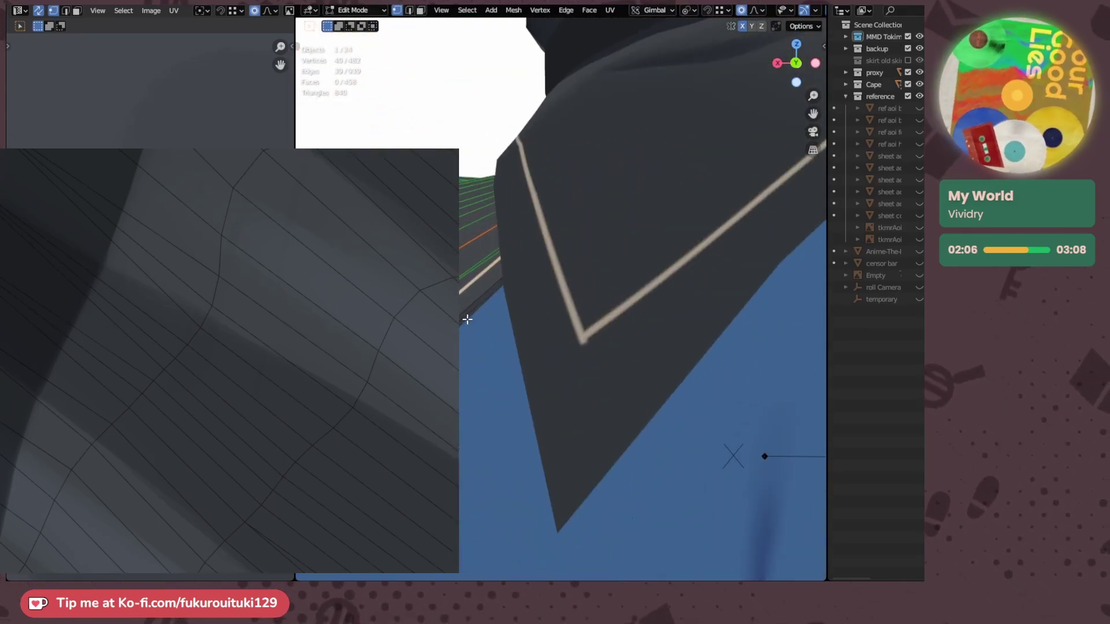
- Extend the loop selection to the remaining edges at the overskirt's front opening and bevel it into a narrow band
{"action": "middle_click_drag", "start_coordinate": [467, 319], "coordinate": [477, 284]}
{"action": "left_click", "coordinate": [462, 156], "text": "shift"}
{"action": "middle_click_drag", "start_coordinate": [462, 156], "coordinate": [502, 272]}
{"action": "left_click", "coordinate": [575, 297], "text": "alt+shift"}
{"action": "left_click", "coordinate": [552, 264], "text": "shift"}
{"action": "middle_click_drag", "start_coordinate": [572, 264], "coordinate": [575, 281], "text": "shift"}
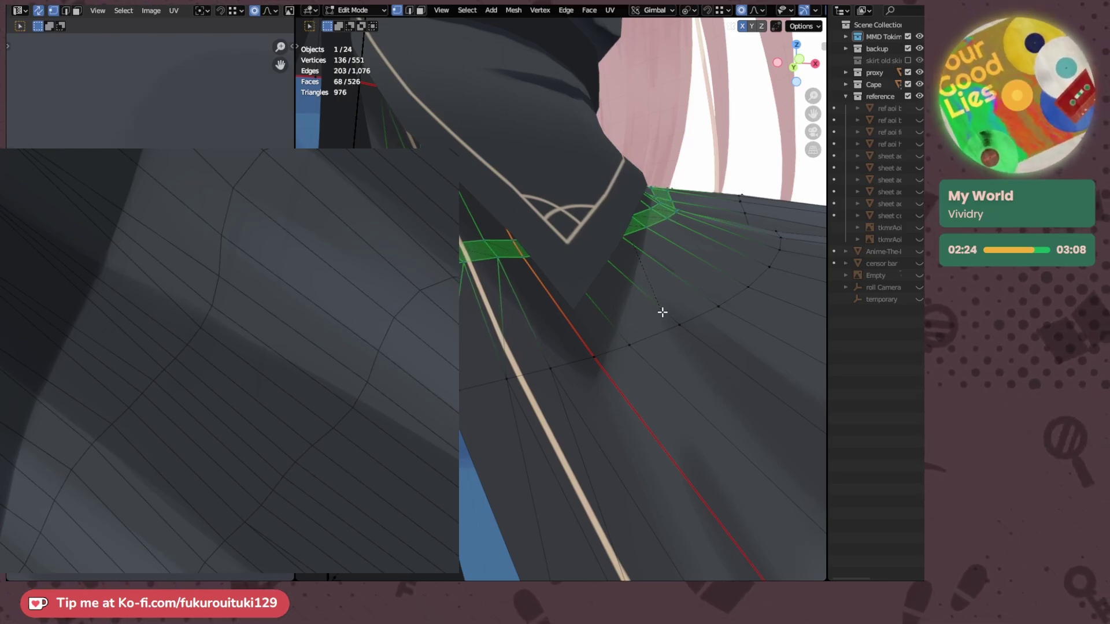
- Select the inner edge loop of the beveled overskirt band and edge-slide it toward the waist piece
{"action": "left_click", "coordinate": [479, 263]}
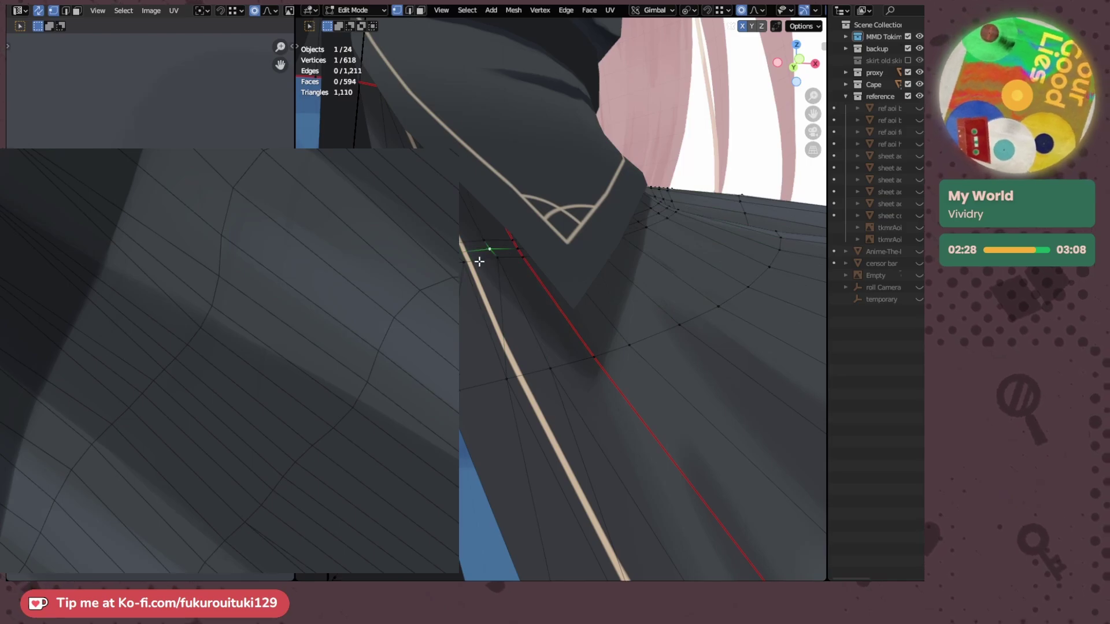
{"action": "mouse_move", "coordinate": [538, 281]}
{"action": "middle_mouse_down"}
{"action": "mouse_move", "coordinate": [530, 272]}
{"action": "mouse_move", "coordinate": [532, 281]}
{"action": "middle_mouse_up"}
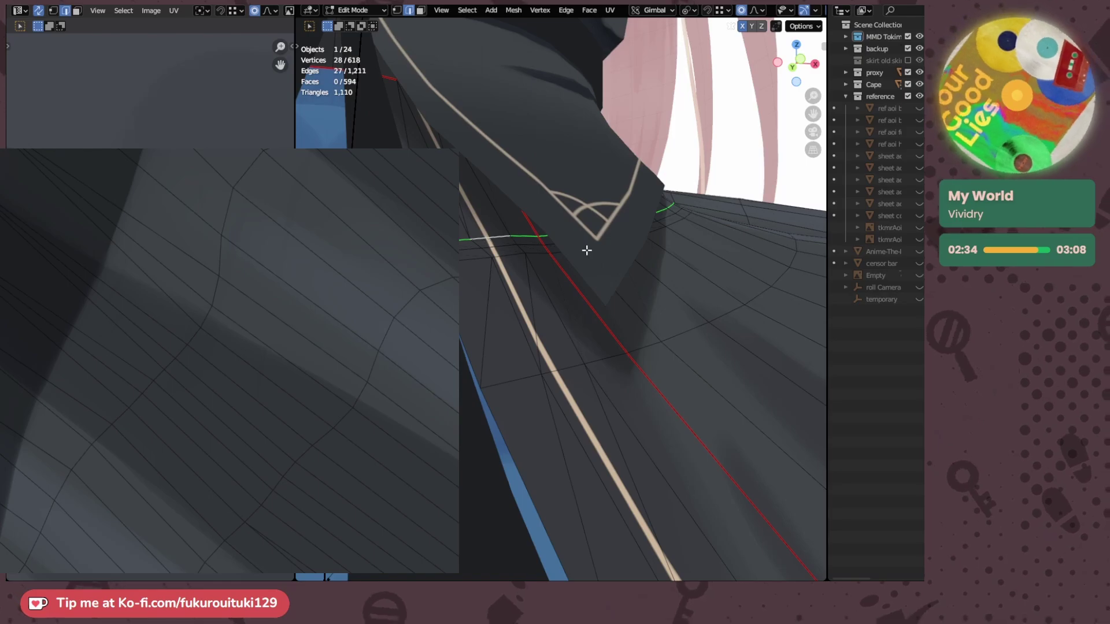
{"action": "middle_click_drag", "start_coordinate": [586, 250], "coordinate": [681, 243]}
{"action": "key", "text": "g"}
{"action": "key", "text": "g"}
{"action": "left_click", "coordinate": [481, 257]}
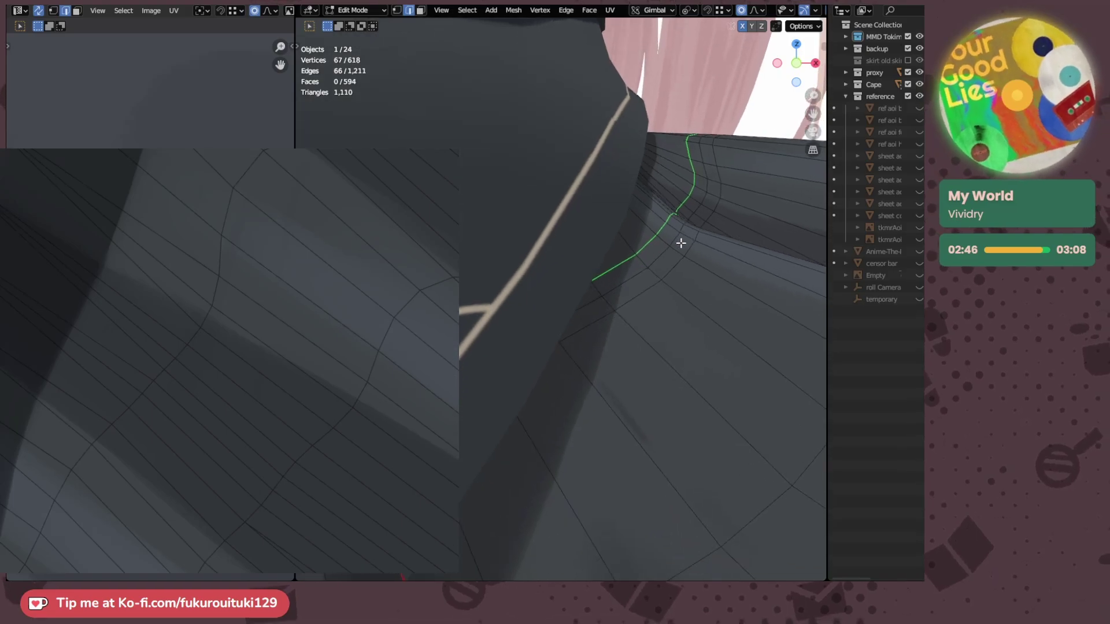
{"action": "key", "text": "g"}
{"action": "key", "text": "g"}
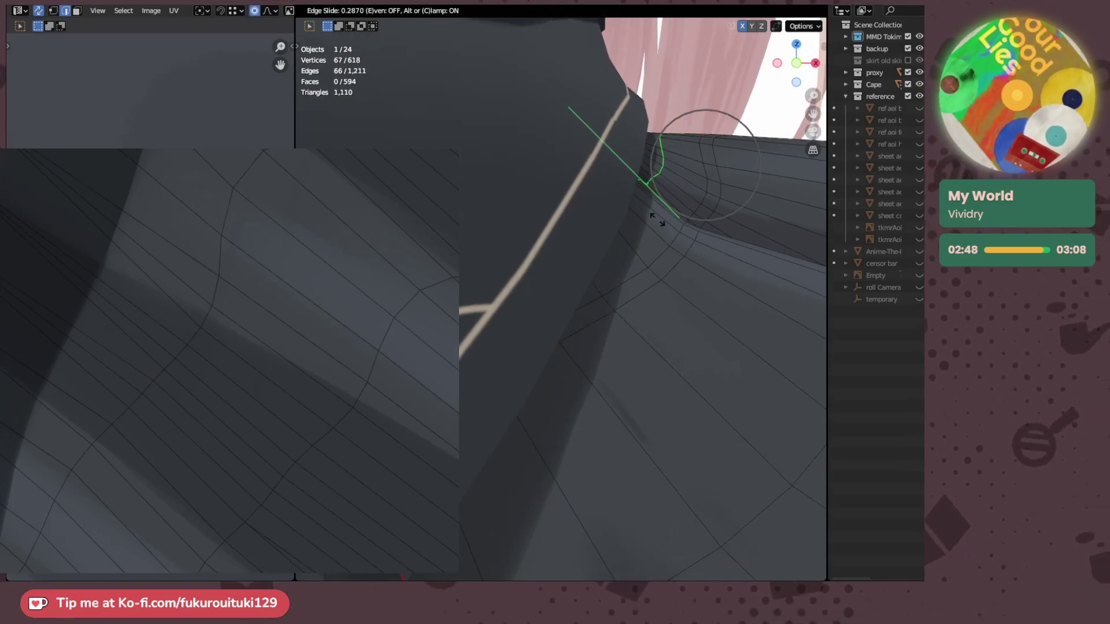
{"action": "left_click", "coordinate": [659, 221]}
{"action": "mouse_move", "coordinate": [662, 223]}
{"action": "middle_mouse_down"}
{"action": "mouse_move", "coordinate": [531, 235]}
{"action": "mouse_move", "coordinate": [664, 241]}
{"action": "middle_mouse_up"}
{"action": "scroll", "coordinate": [665, 243], "scroll_direction": "down", "scroll_amount": 1}
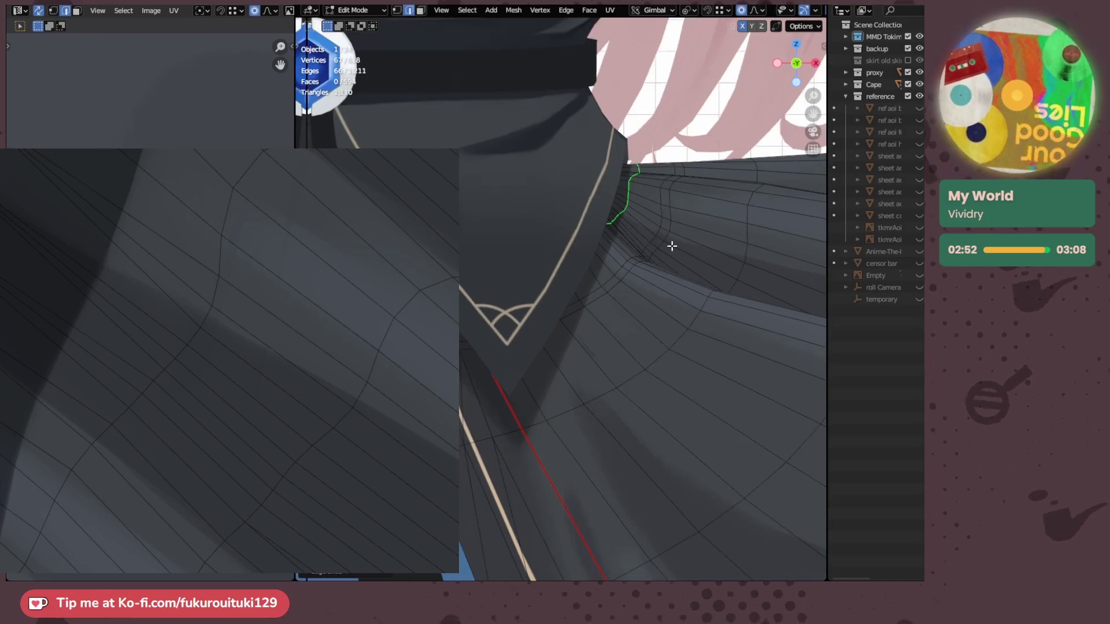
- Select the next edge loop of the overskirt band and dissolve it
{"action": "scroll", "coordinate": [671, 246], "scroll_direction": "up", "scroll_amount": 1}
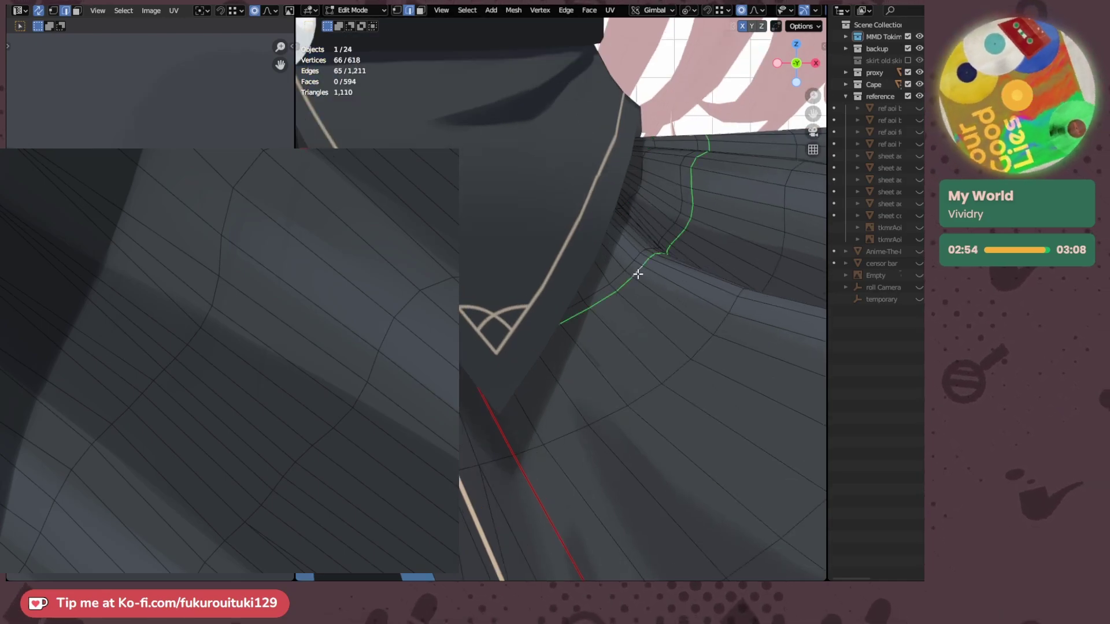
{"action": "middle_click_drag", "start_coordinate": [483, 346], "coordinate": [550, 302]}
{"action": "key", "text": "x"}
{"action": "left_click", "coordinate": [535, 385]}
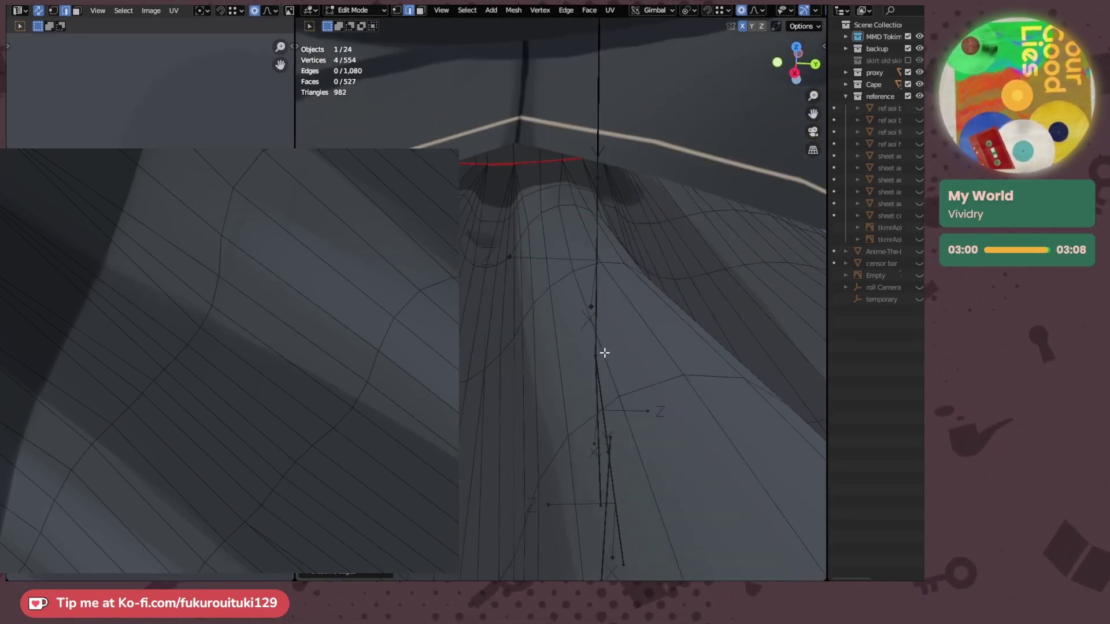
{"action": "middle_click_drag", "start_coordinate": [601, 352], "coordinate": [576, 294]}
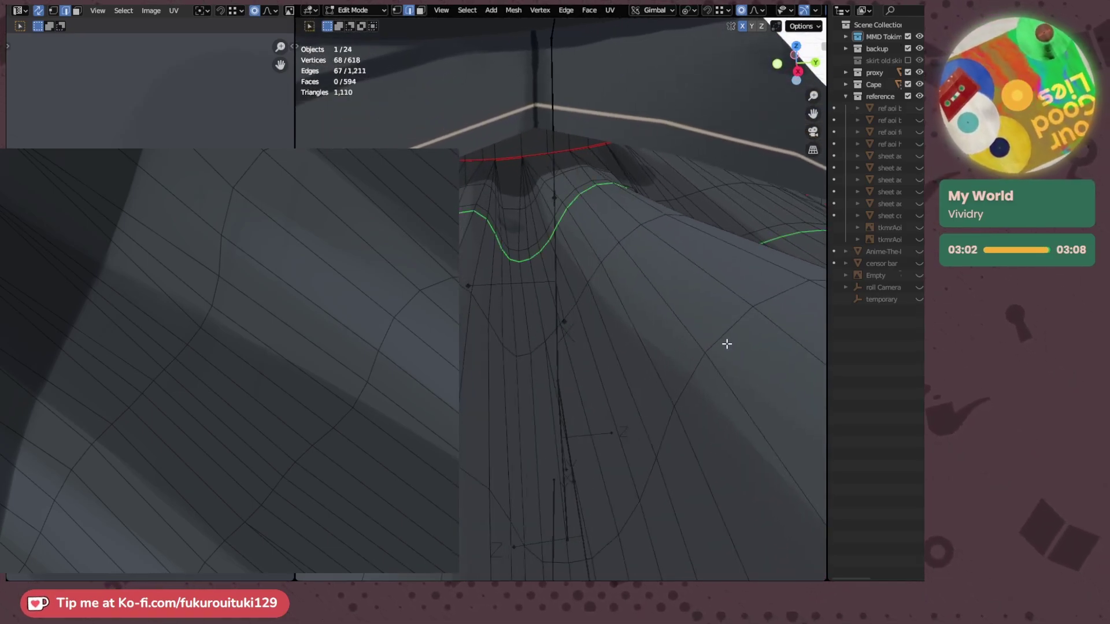
{"action": "key", "text": "ctrl+shift+z"}
- Try to vertex-slide the leftover vertex on the inner side of the overskirt's front edge
{"action": "key", "text": "1"}
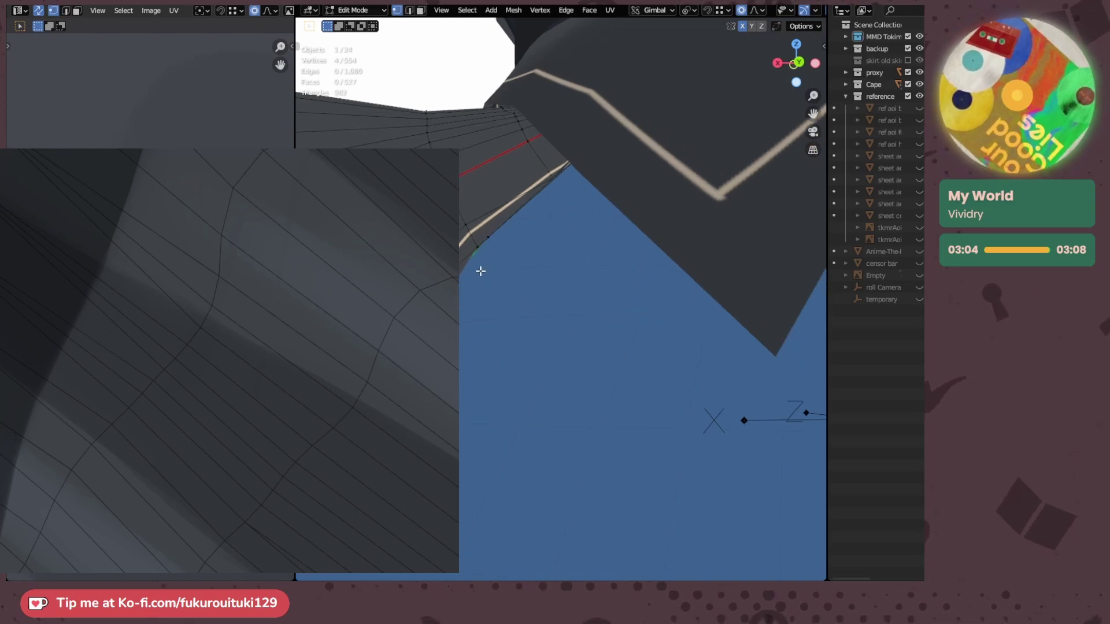
{"action": "middle_click_drag", "start_coordinate": [461, 267], "coordinate": [557, 276]}
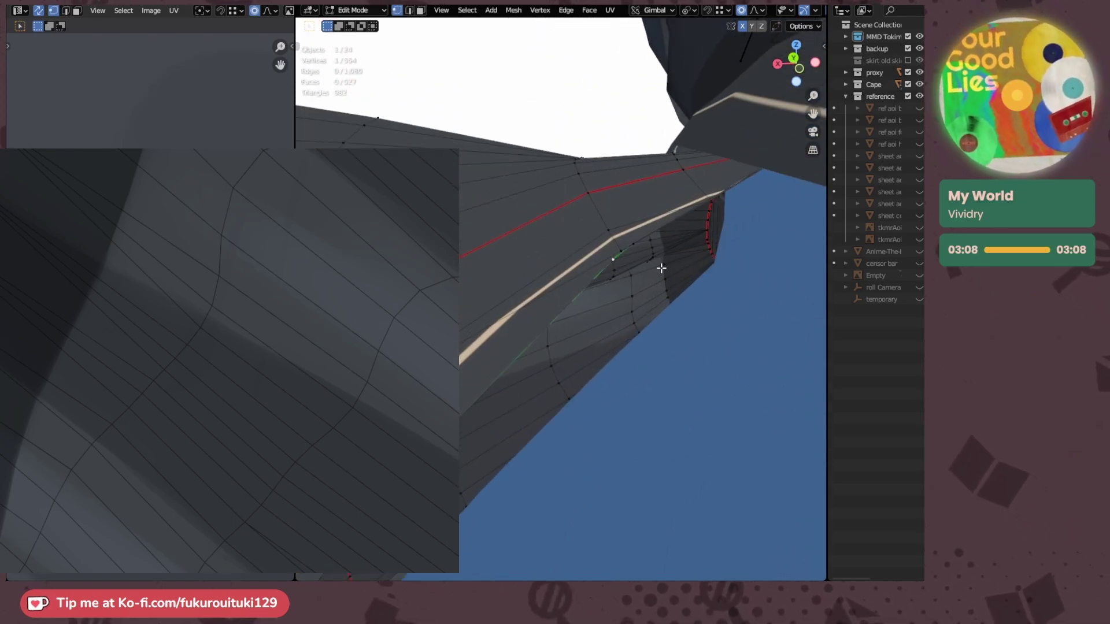
{"action": "key", "text": "shift+v"}
{"action": "left_click", "coordinate": [716, 288]}
{"action": "middle_click_drag", "start_coordinate": [716, 288], "coordinate": [676, 245]}
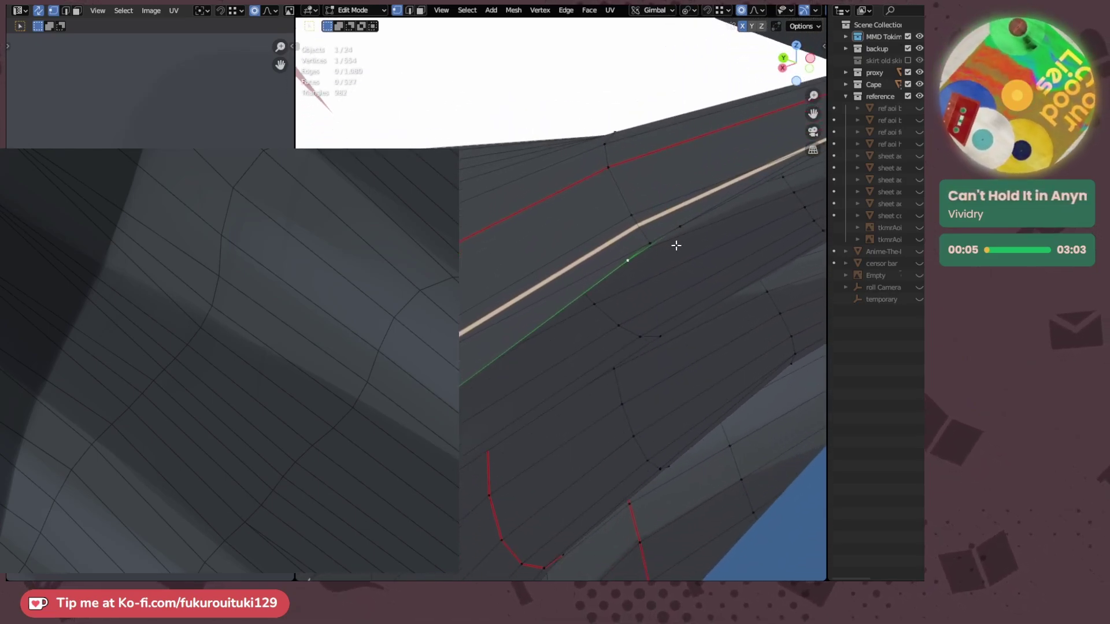
- Try to move the leftover front-edge vertex onto its neighbour so the two merge
{"action": "key", "text": "g"}
{"action": "scroll", "coordinate": [699, 283], "scroll_direction": "up", "scroll_amount": 3}
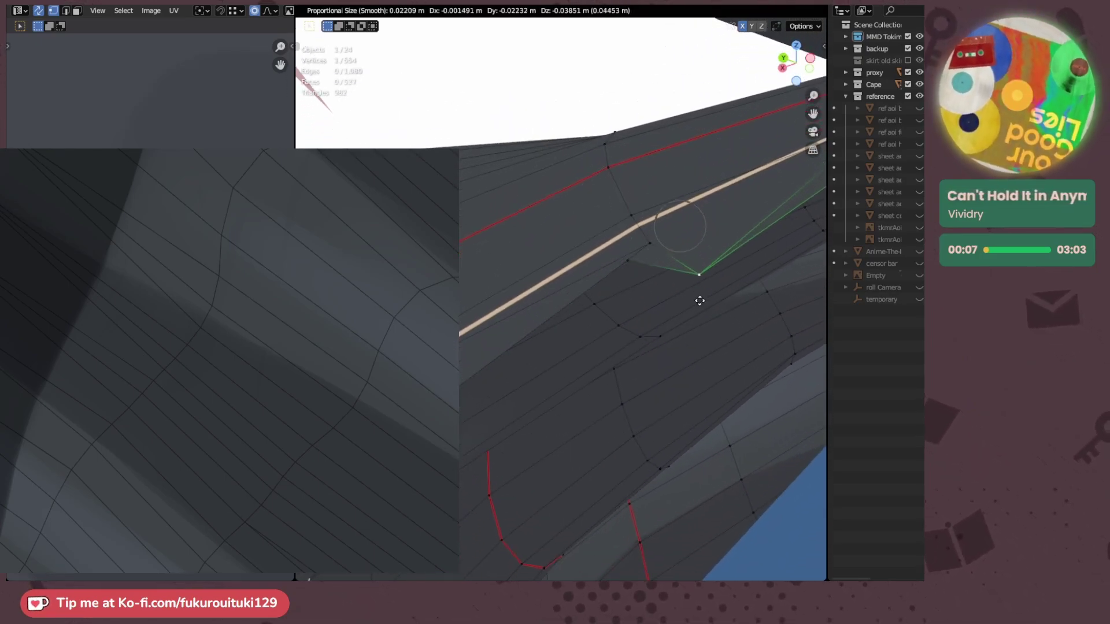
{"action": "right_click", "coordinate": [703, 301]}
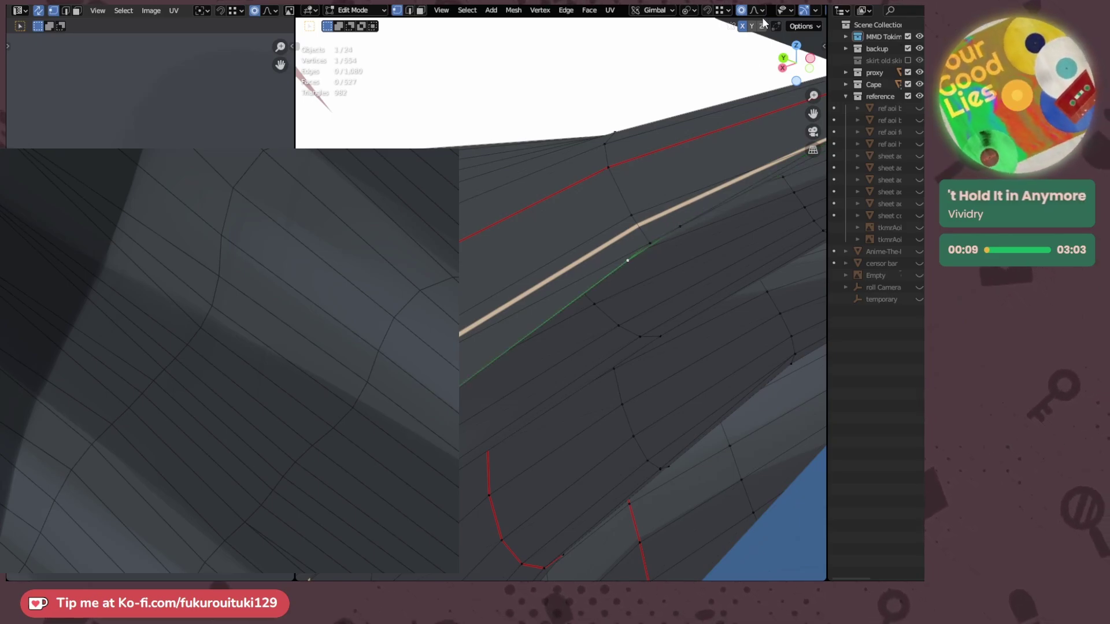
{"action": "key", "text": "g"}
{"action": "left_click", "coordinate": [677, 203]}
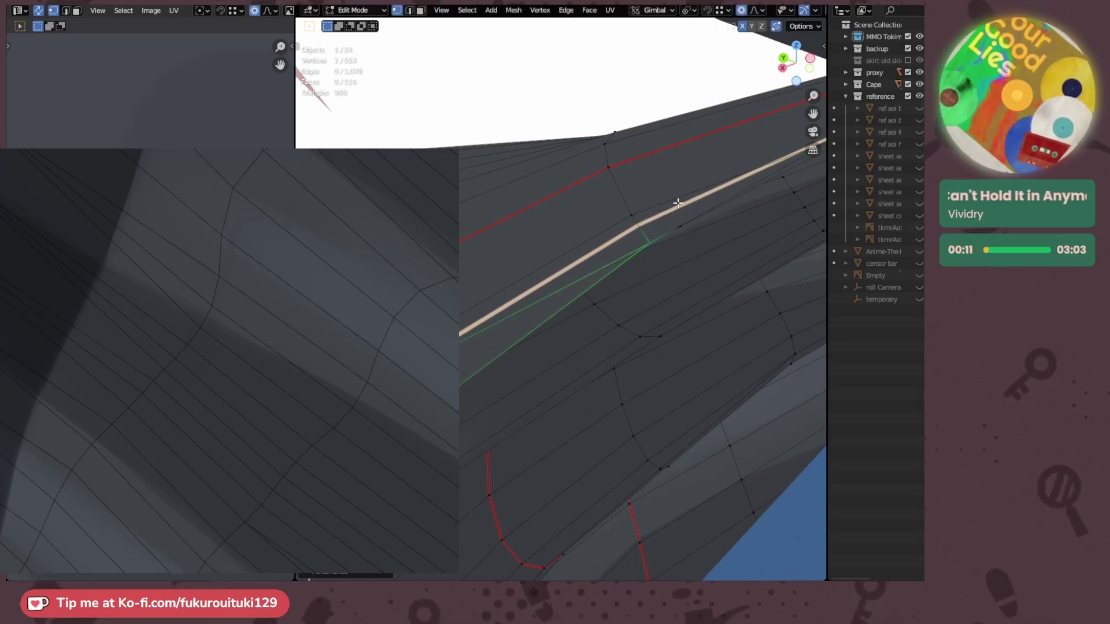
- Try to slide the adjacent vertex beside the trim line along its edge
{"action": "left_click", "coordinate": [678, 227]}
{"action": "key", "text": "g"}
{"action": "key", "text": "g"}
{"action": "left_click", "coordinate": [615, 268]}
{"action": "middle_click_drag", "start_coordinate": [626, 234], "coordinate": [592, 313]}
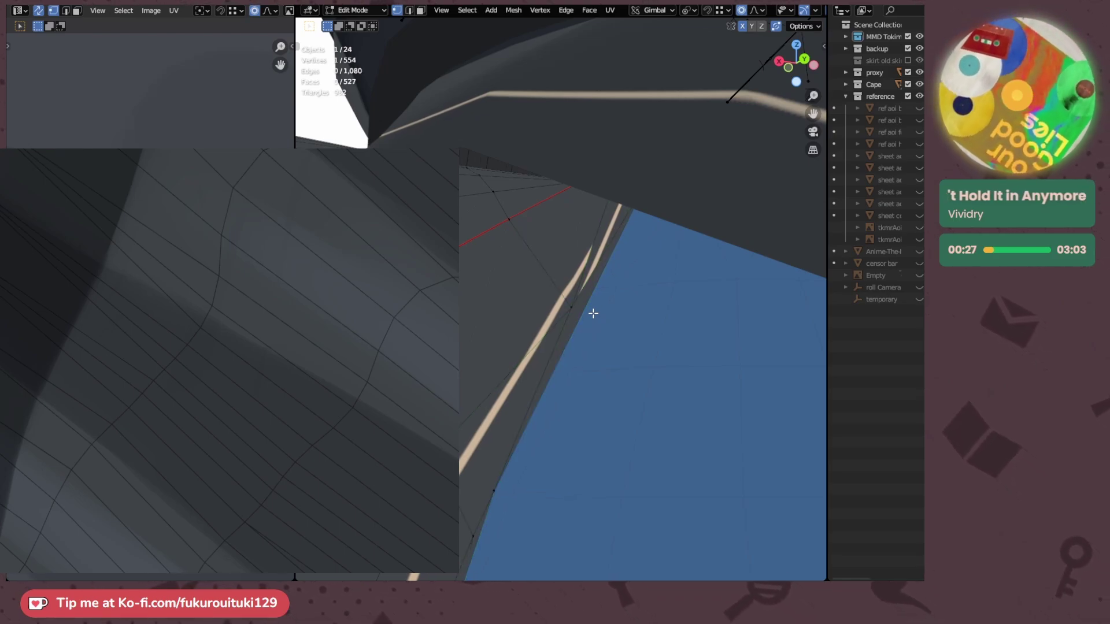
- Undo the front-edge vertex edits and the edge loop dissolve
{"action": "key", "text": "ctrl+z"}
{"action": "key", "text": "ctrl+z"}
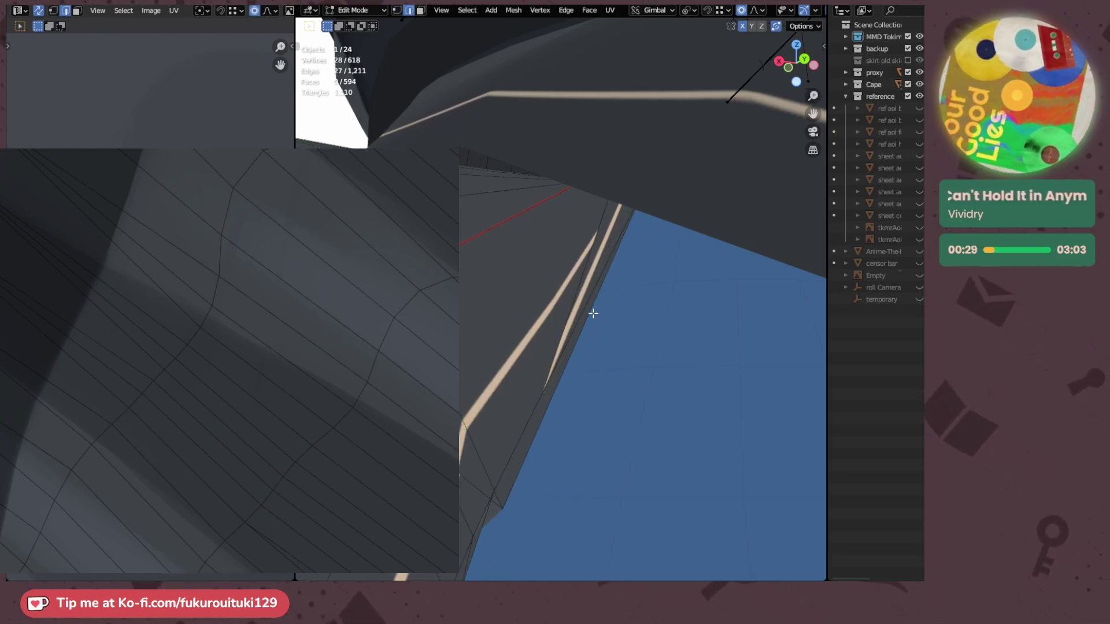
{"action": "scroll", "coordinate": [588, 314], "scroll_direction": "down", "scroll_amount": 2}
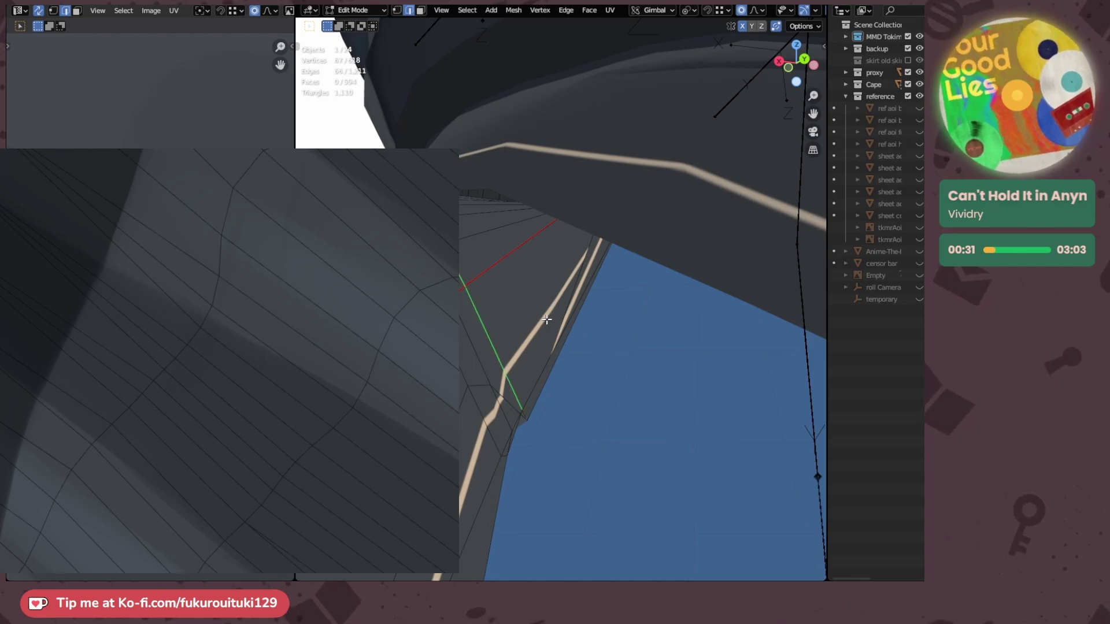
{"action": "middle_click_drag", "start_coordinate": [487, 329], "coordinate": [503, 324]}
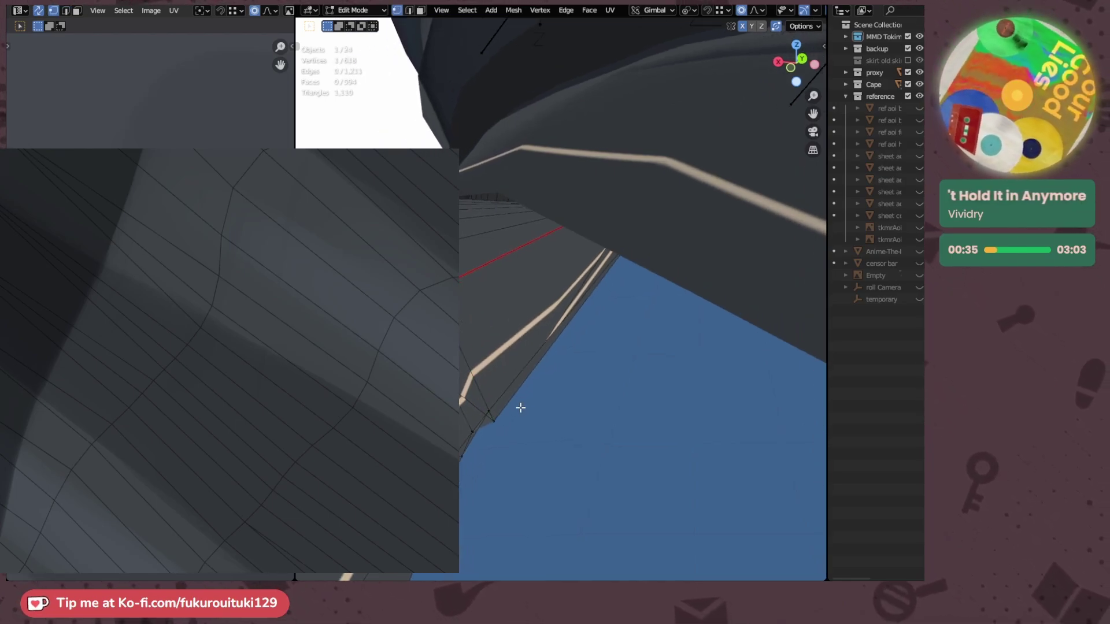
- Try to reposition the front-edge vertices where the beveled band kinks the overskirt's trim line
{"action": "middle_click_drag", "start_coordinate": [520, 407], "coordinate": [557, 337], "text": "shift"}
{"action": "scroll", "coordinate": [557, 337], "scroll_direction": "up", "scroll_amount": 1}
{"action": "left_click", "coordinate": [524, 348]}
{"action": "key", "text": "g"}
{"action": "right_click", "coordinate": [540, 359]}
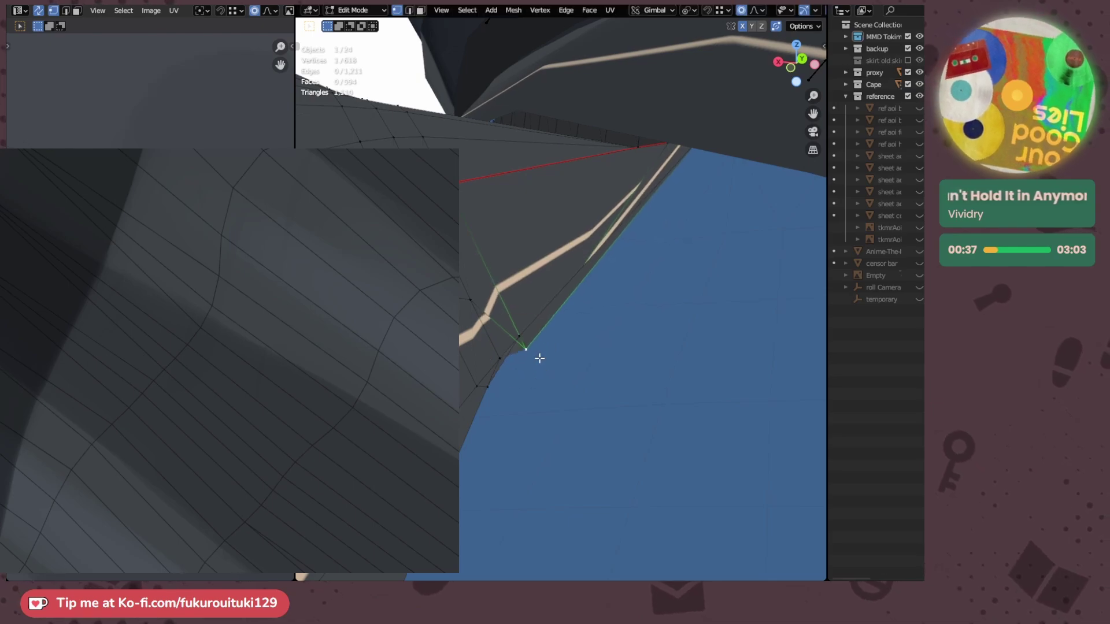
{"action": "key", "text": "g"}
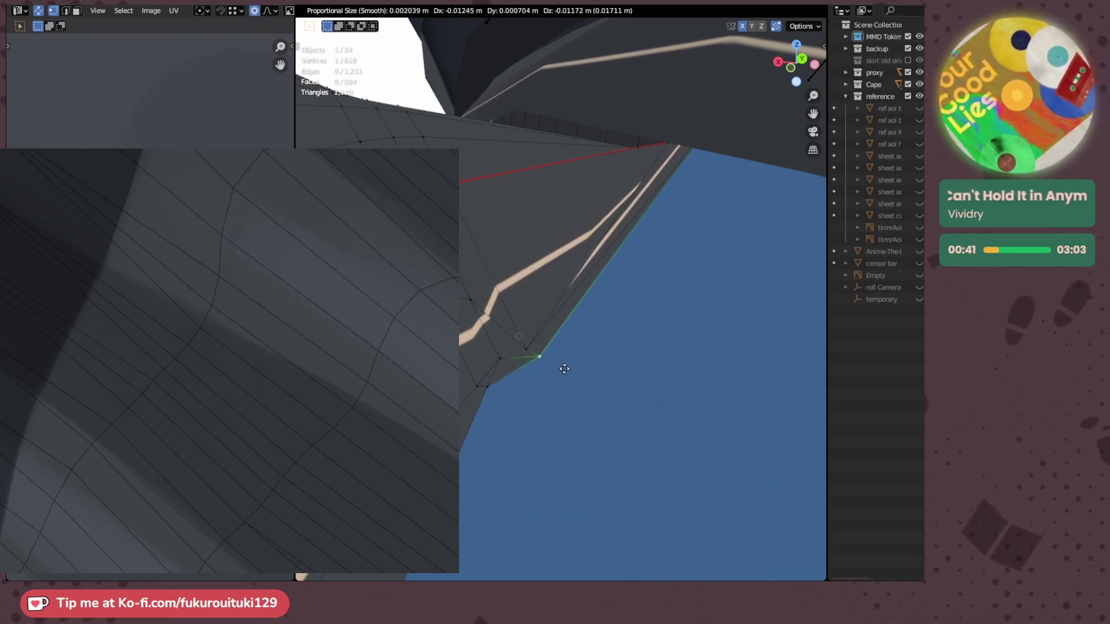
{"action": "left_click", "coordinate": [562, 368]}
{"action": "key", "text": "g"}
{"action": "left_click", "coordinate": [535, 359]}
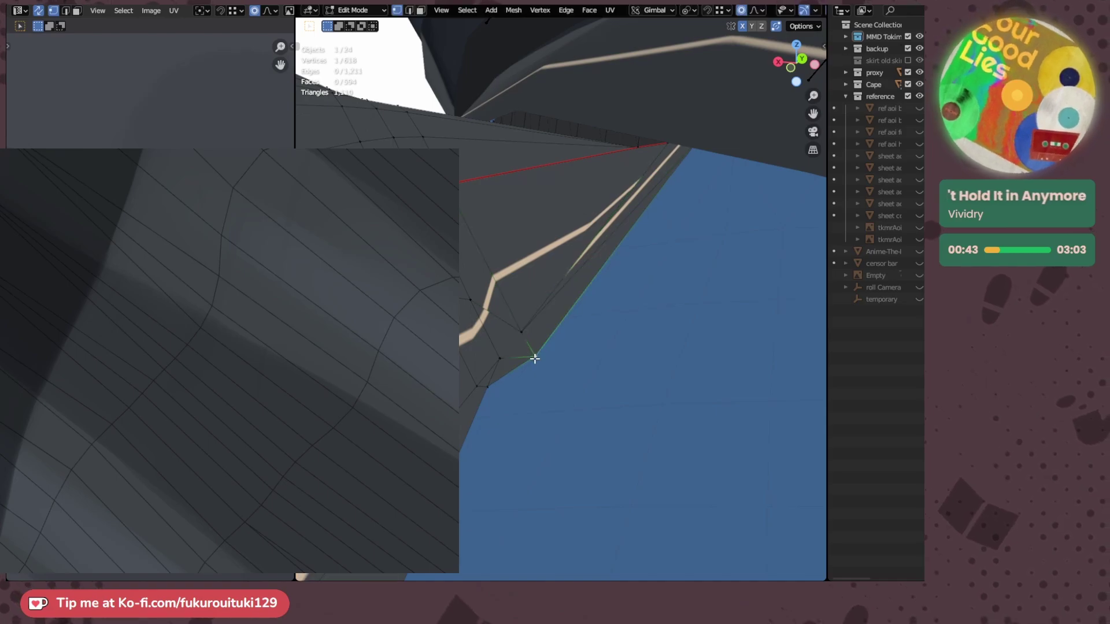
{"action": "key", "text": "g"}
{"action": "left_click", "coordinate": [527, 340]}
{"action": "middle_click_drag", "start_coordinate": [528, 339], "coordinate": [557, 342]}
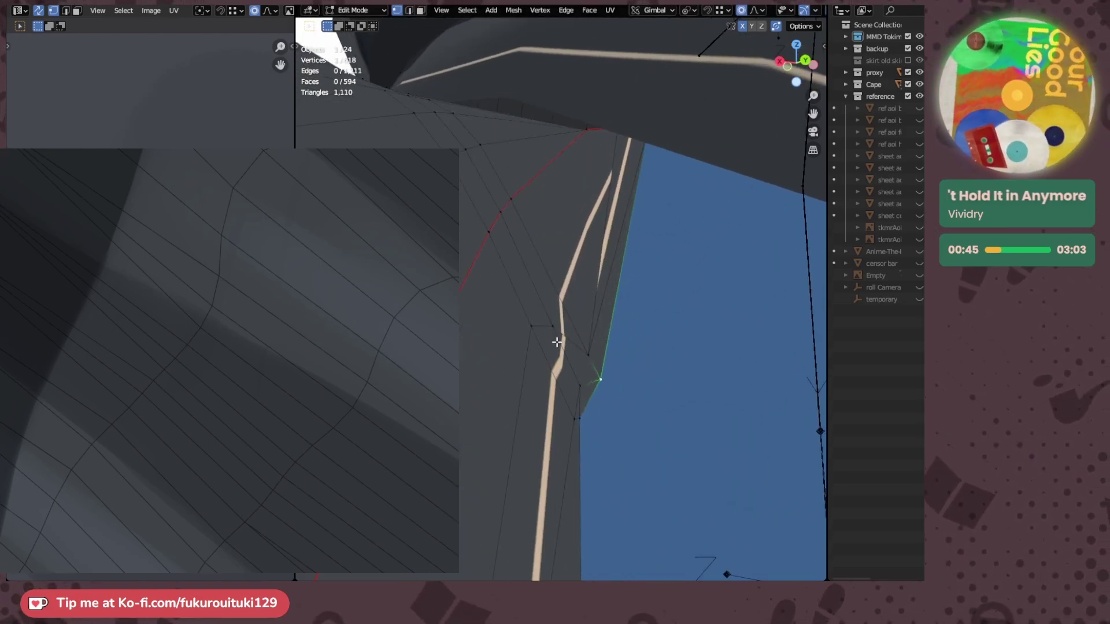
- Undo the front-edge vertex moves and loop slides back to the freshly beveled band
{"action": "key", "text": "ctrl+z"}
{"action": "key", "text": "ctrl+z"}
{"action": "key", "text": "ctrl+z"}
{"action": "key", "text": "ctrl+z"}
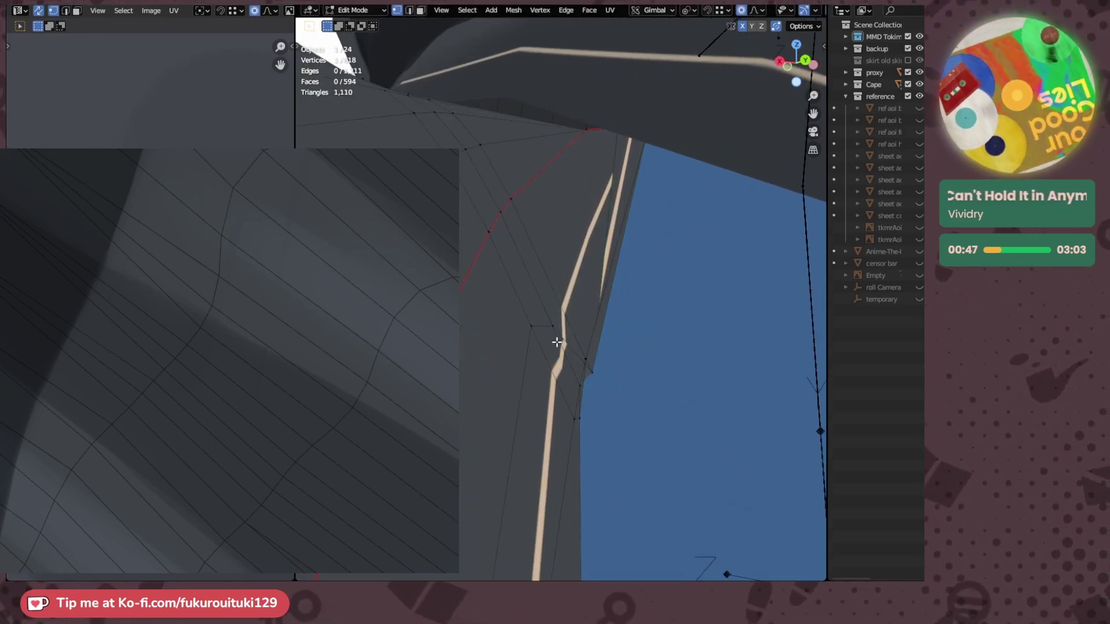
{"action": "key", "text": "ctrl+z"}
{"action": "key", "text": "ctrl+z"}
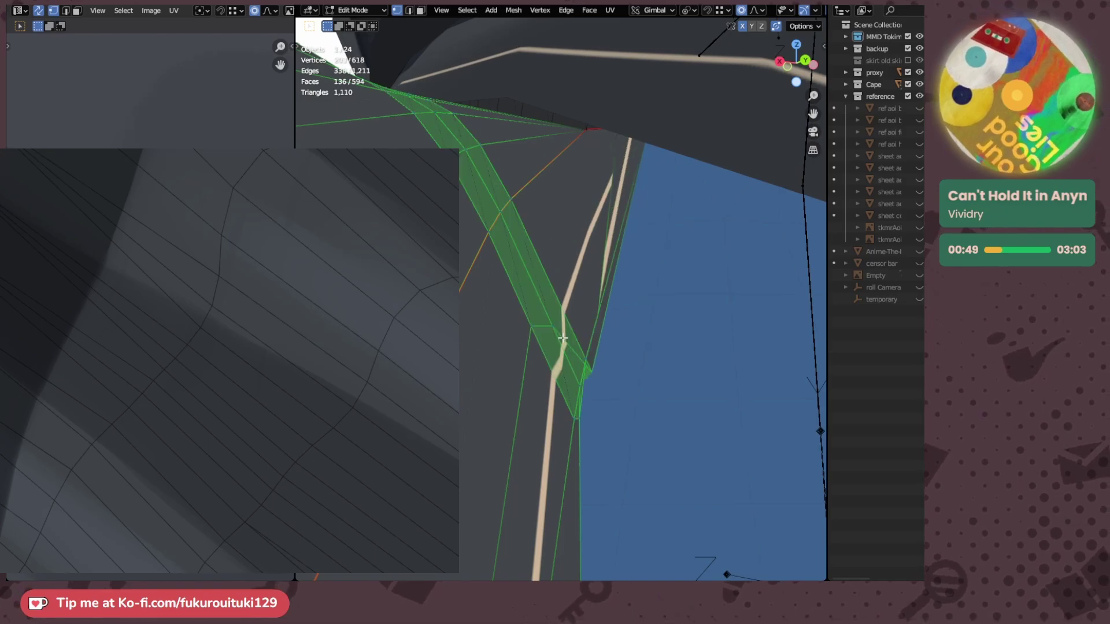
{"action": "key", "text": "ctrl+shift+z"}
{"action": "key", "text": "ctrl+shift+z"}
- Dissolve an extra edge on the overskirt just beneath the waist piece
{"action": "scroll", "coordinate": [580, 305], "scroll_direction": "down", "scroll_amount": 5}
{"action": "middle_click_drag", "start_coordinate": [569, 283], "coordinate": [581, 243]}
{"action": "key", "text": "2"}
{"action": "left_click", "coordinate": [591, 338]}
{"action": "key", "text": "x"}
{"action": "left_click", "coordinate": [591, 337]}
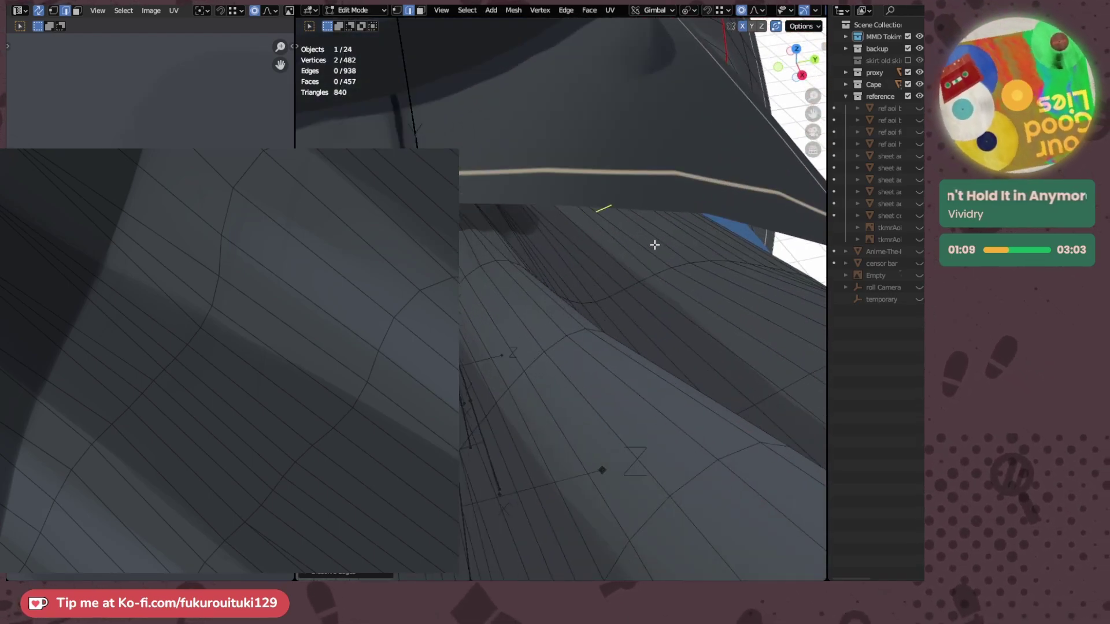
- Select the complete edge loop around the overskirt below the waist piece, including the part at the front opening
{"action": "middle_click_drag", "start_coordinate": [614, 241], "coordinate": [590, 314]}
{"action": "left_click", "coordinate": [587, 314], "text": "alt"}
{"action": "scroll", "coordinate": [588, 314], "scroll_direction": "down", "scroll_amount": 4}
{"action": "middle_click_drag", "start_coordinate": [463, 354], "coordinate": [442, 266]}
{"action": "left_click", "coordinate": [443, 267]}
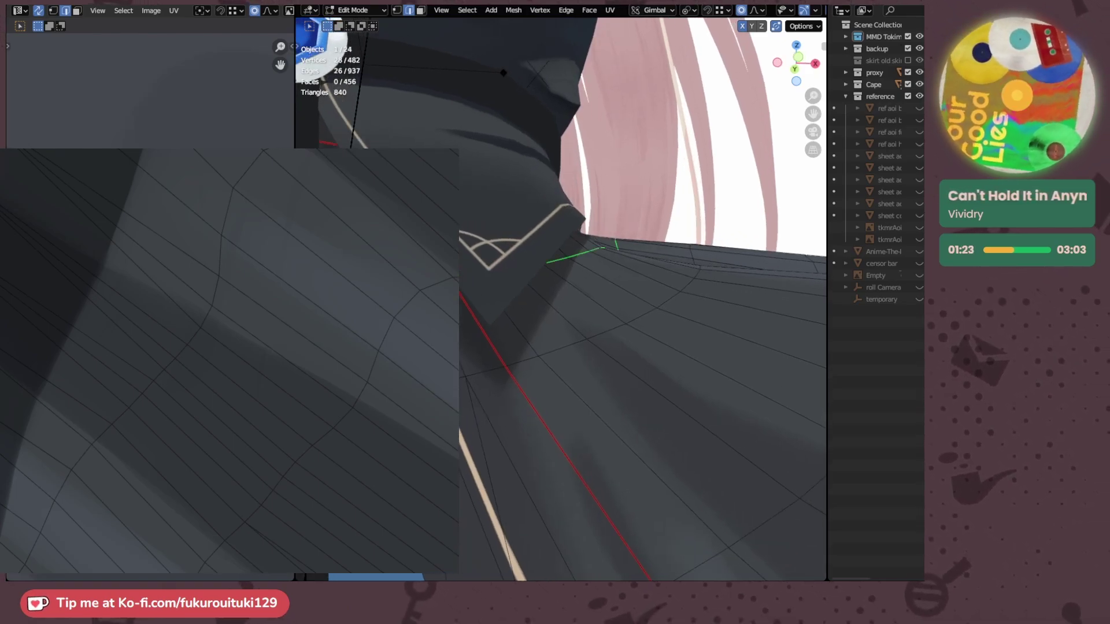
{"action": "middle_click_drag", "start_coordinate": [593, 278], "coordinate": [578, 349]}
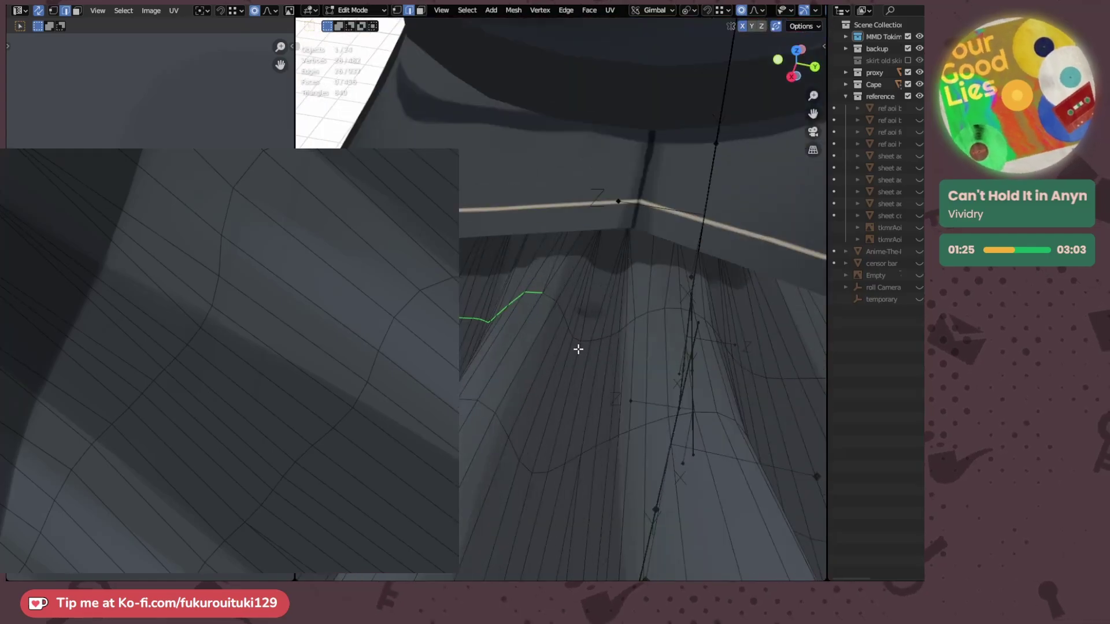
{"action": "middle_click_drag", "start_coordinate": [669, 358], "coordinate": [539, 273], "text": "shift"}
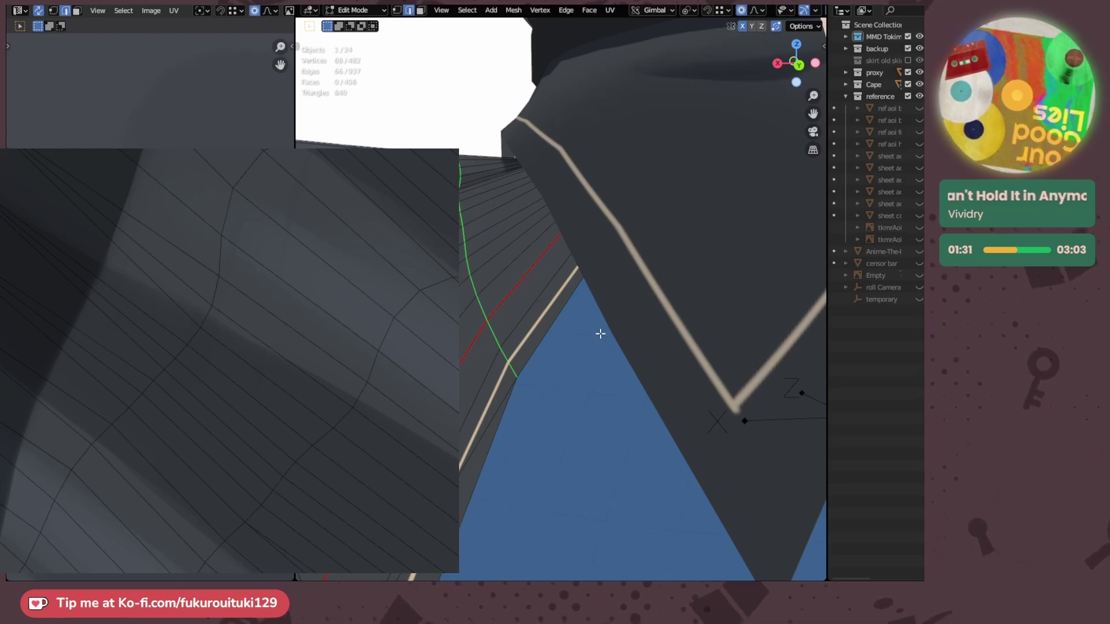
- Bevel the selected overskirt loop into a narrow single-segment band and clear the selection
{"action": "key", "text": "ctrl+b"}
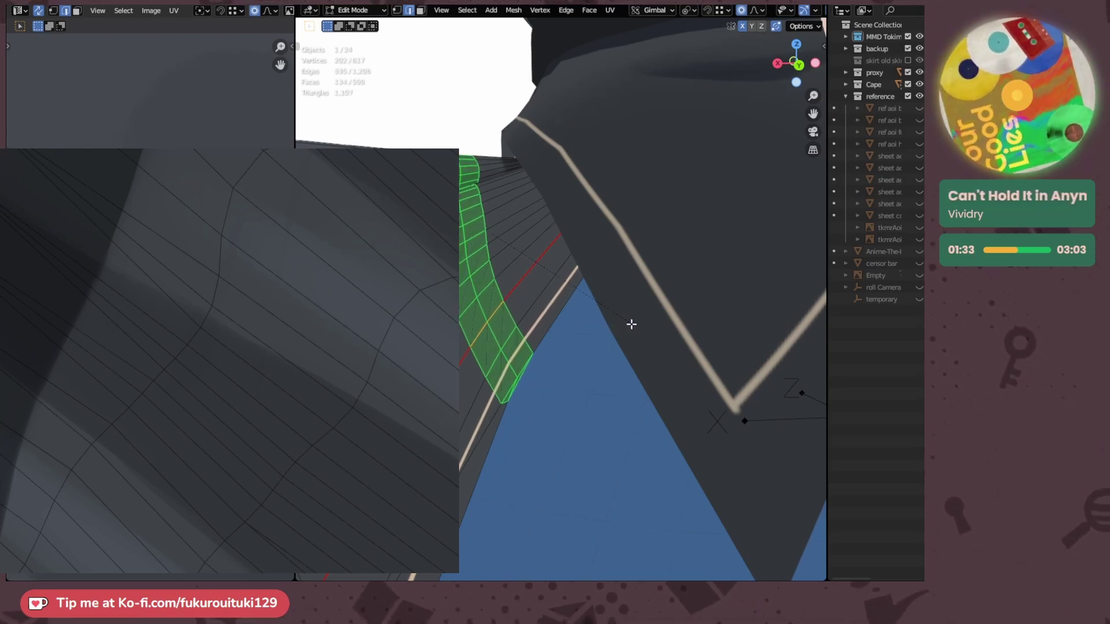
{"action": "scroll", "coordinate": [626, 324], "scroll_direction": "up", "scroll_amount": 1}
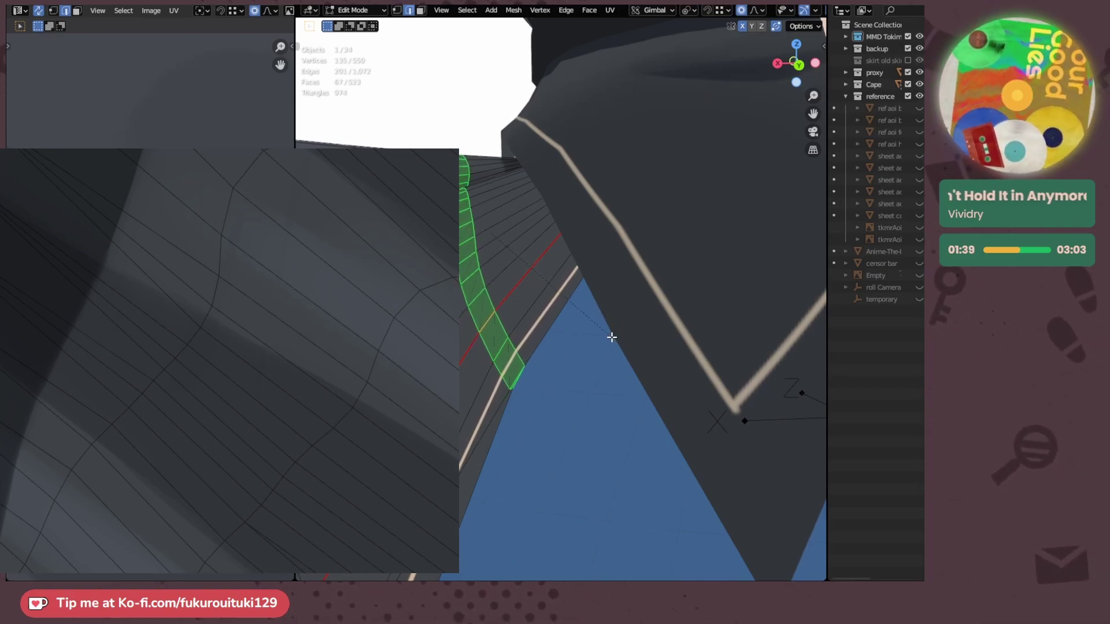
{"action": "left_click", "coordinate": [609, 337]}
{"action": "key", "text": "alt+a"}
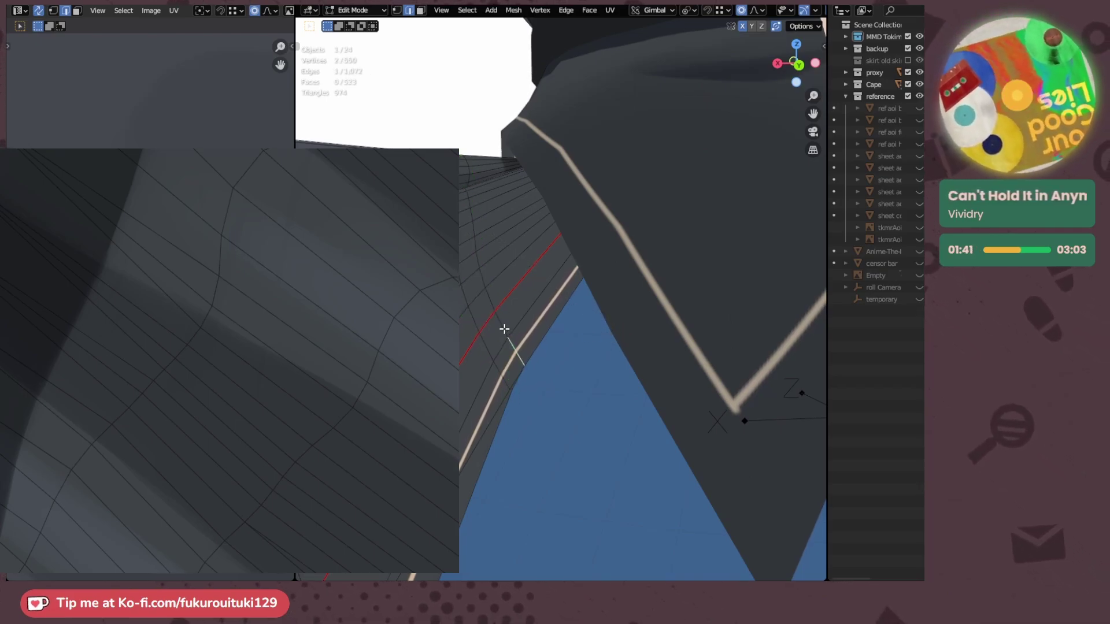
- Select the beveled overskirt loop, including its part at the front opening, and slide it along the skirt
{"action": "left_click", "coordinate": [501, 328], "text": "alt"}
{"action": "middle_click_drag", "start_coordinate": [500, 332], "coordinate": [512, 295]}
{"action": "left_click", "coordinate": [587, 341], "text": "alt+shift"}
{"action": "key", "text": "g"}
{"action": "key", "text": "g"}
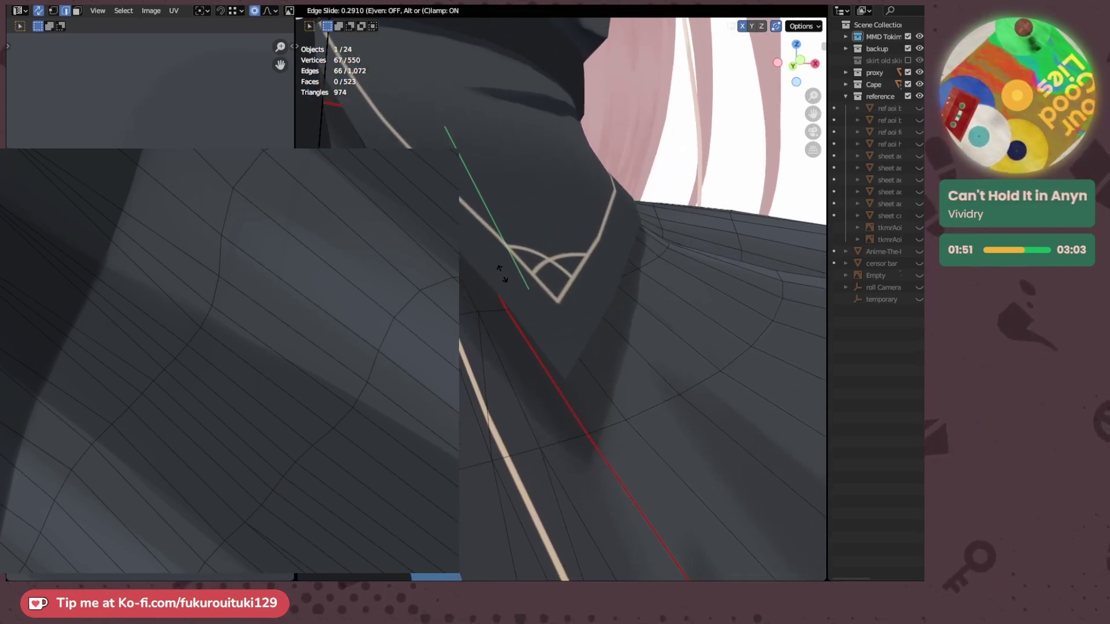
{"action": "left_click", "coordinate": [500, 261]}
- Relax the selected overskirt loop to smooth its curve beneath the waist piece
{"action": "middle_click_drag", "start_coordinate": [632, 280], "coordinate": [609, 315]}
{"action": "key", "text": "q"}
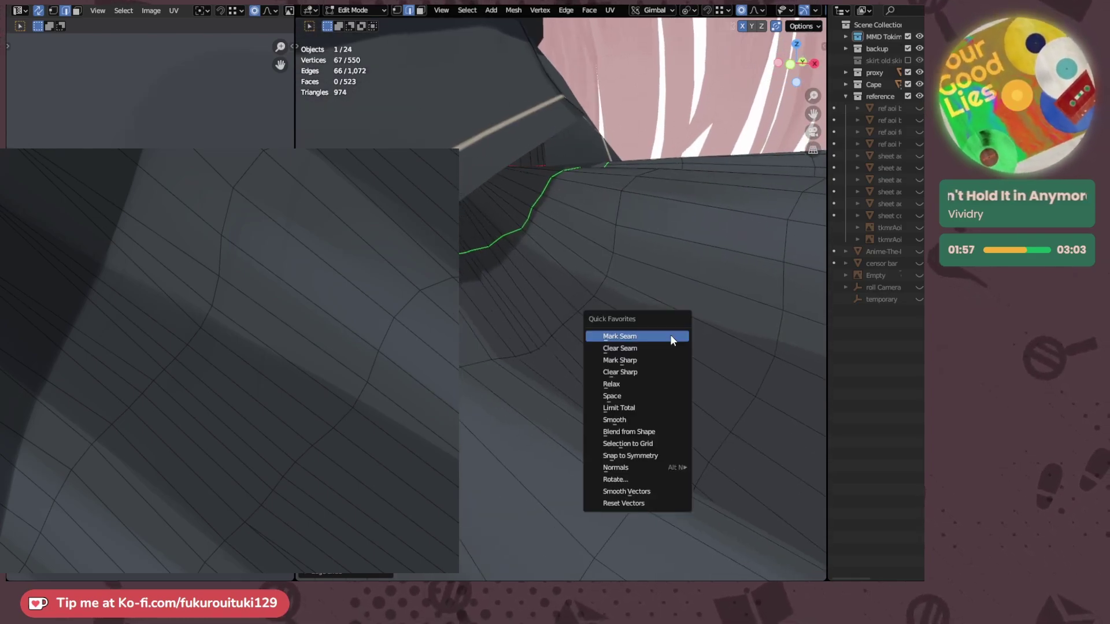
{"action": "left_click", "coordinate": [655, 385]}
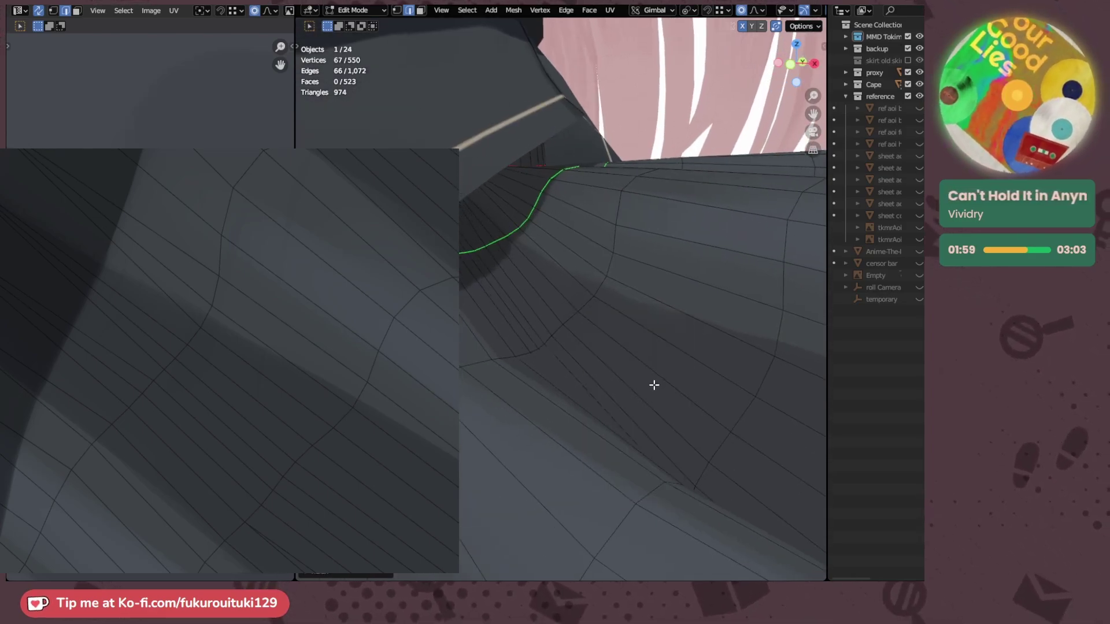
{"action": "mouse_move", "coordinate": [627, 352]}
{"action": "middle_mouse_down"}
{"action": "mouse_move", "coordinate": [515, 347]}
{"action": "mouse_move", "coordinate": [642, 347]}
{"action": "middle_mouse_up"}
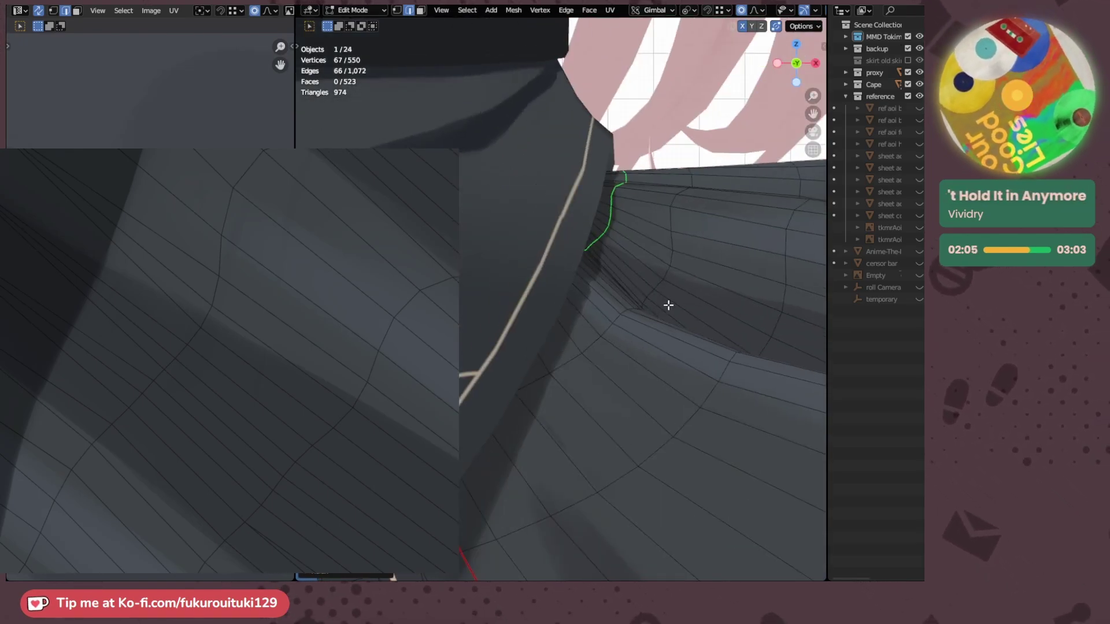
{"action": "middle_click_drag", "start_coordinate": [668, 305], "coordinate": [598, 307]}
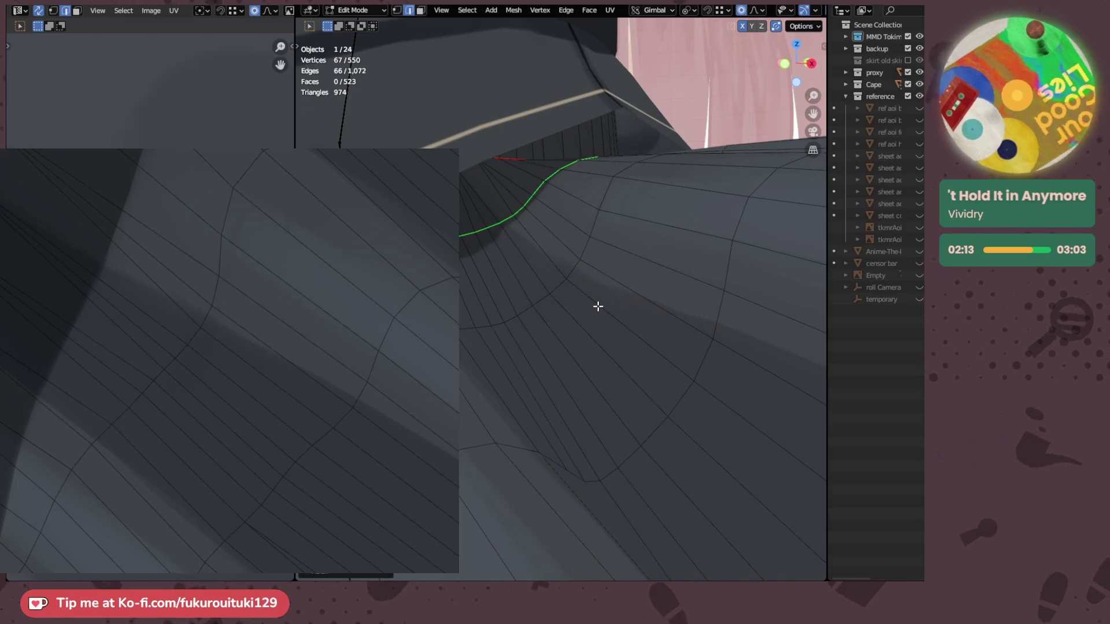
- Slide the relaxed overskirt loop along the skirt again to adjust its distance from the waist piece
{"action": "middle_click_drag", "start_coordinate": [669, 278], "coordinate": [547, 354]}
{"action": "key", "text": "g"}
{"action": "key", "text": "g"}
{"action": "left_click", "coordinate": [598, 336]}
- Slide the loop's end vertex at the front opening onto the adjacent border vertex so the two merge
{"action": "key", "text": "1"}
{"action": "left_click", "coordinate": [541, 346]}
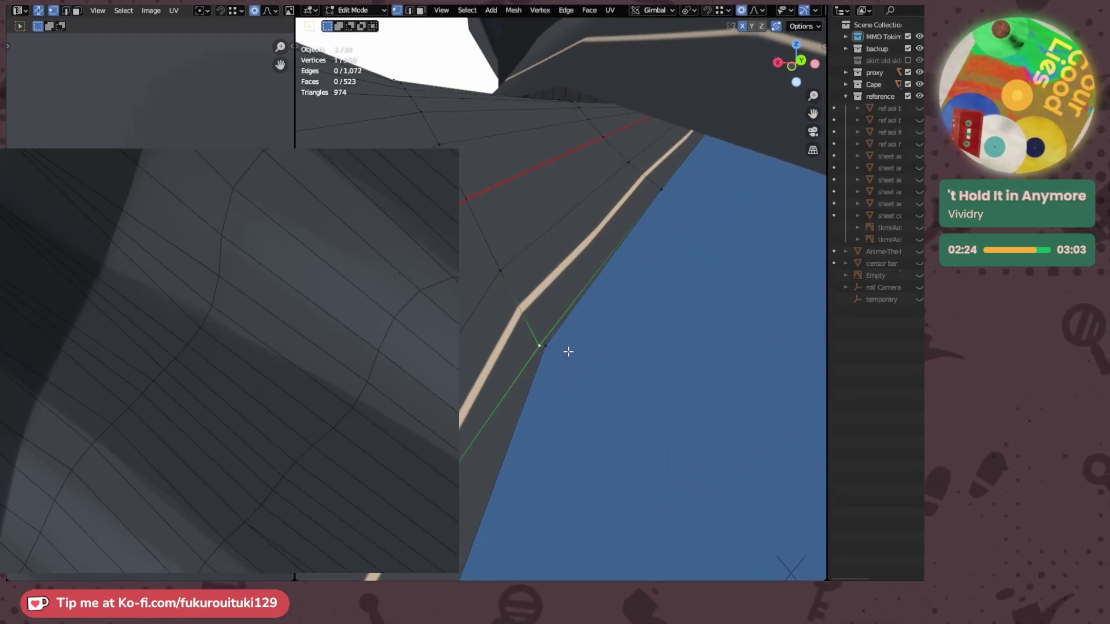
{"action": "key", "text": "g"}
{"action": "key", "text": "g"}
{"action": "left_click", "coordinate": [544, 351]}
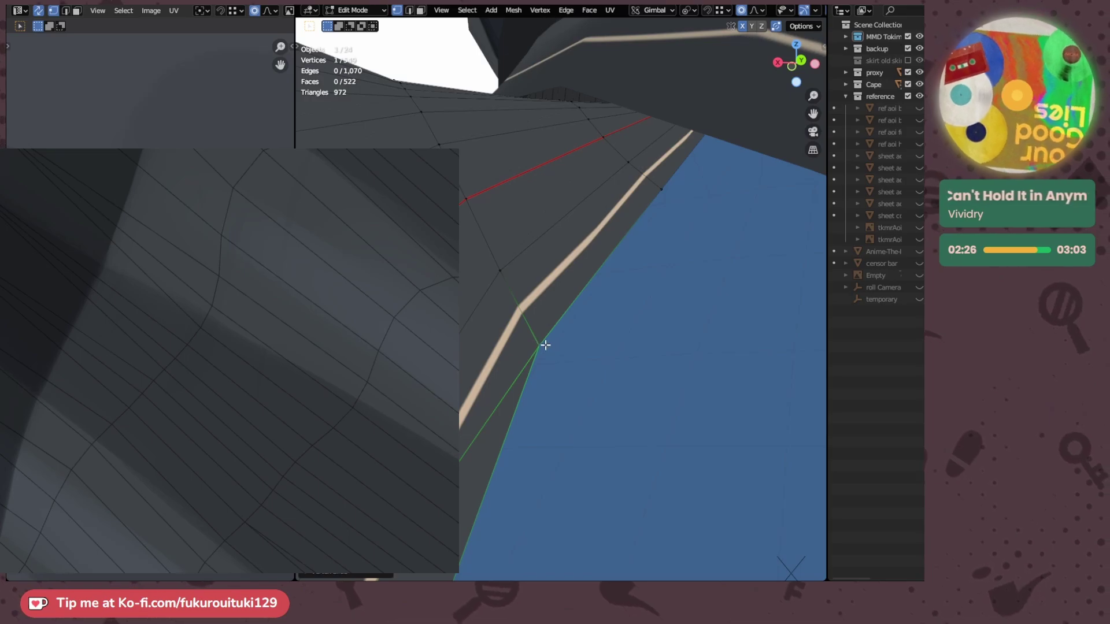
{"action": "middle_click_drag", "start_coordinate": [545, 345], "coordinate": [566, 354]}
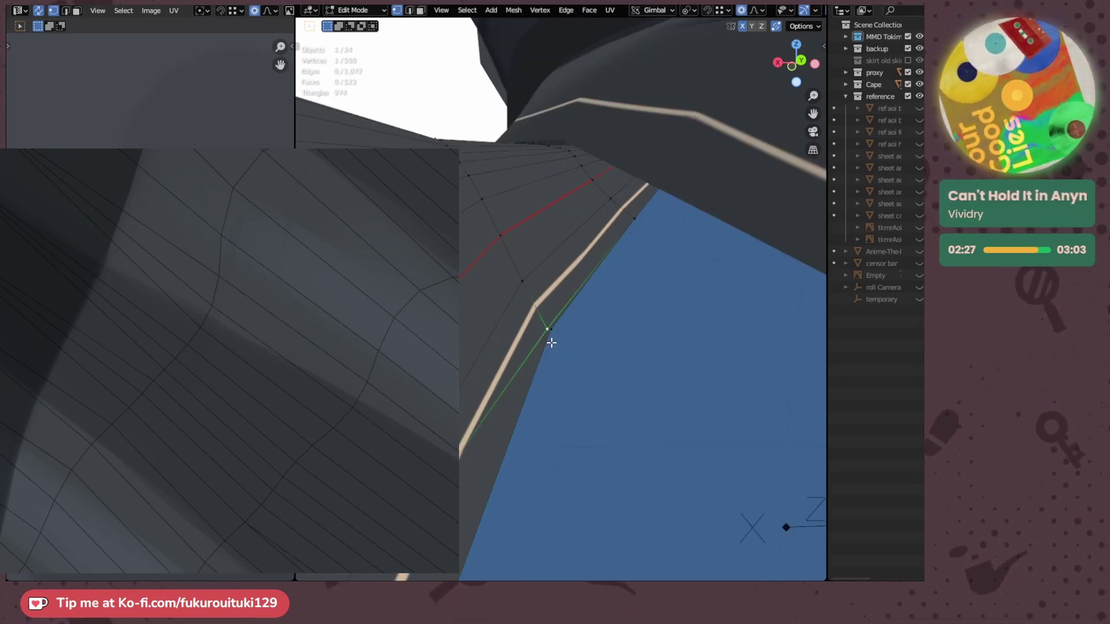
{"action": "key", "text": "g"}
{"action": "key", "text": "g"}
{"action": "left_click", "coordinate": [617, 347]}
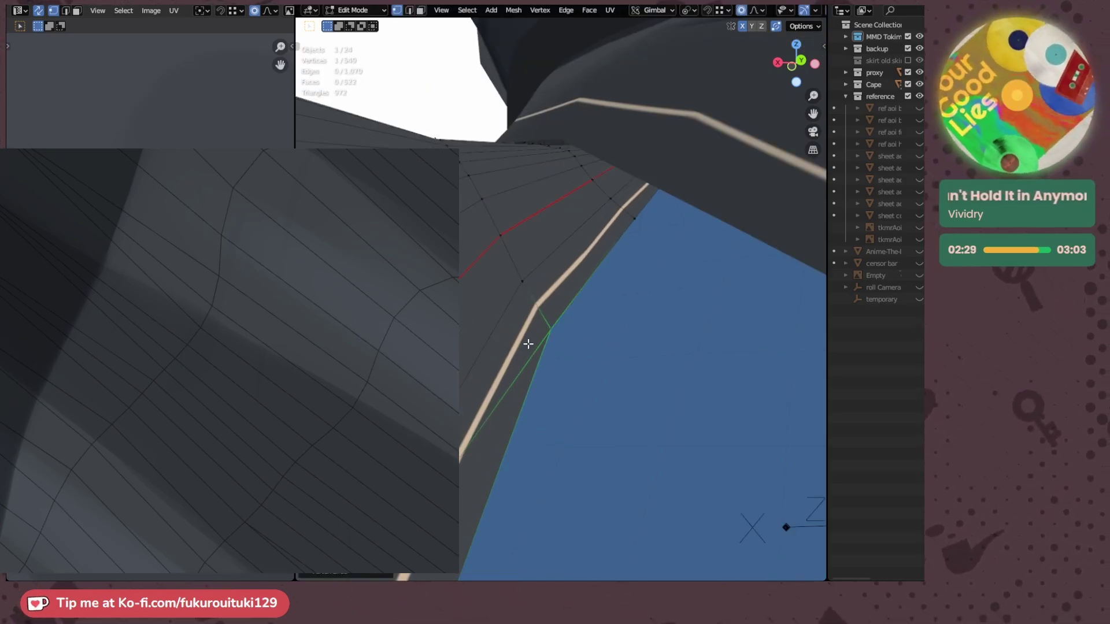
- Move a short vertical edge in the dark fold under the waist piece onto its neighbour to merge them
{"action": "scroll", "coordinate": [564, 344], "scroll_direction": "down", "scroll_amount": 4}
{"action": "middle_click_drag", "start_coordinate": [565, 345], "coordinate": [479, 258]}
{"action": "key", "text": "g"}
{"action": "key", "text": "g"}
{"action": "left_click", "coordinate": [473, 285]}
{"action": "key", "text": "g"}
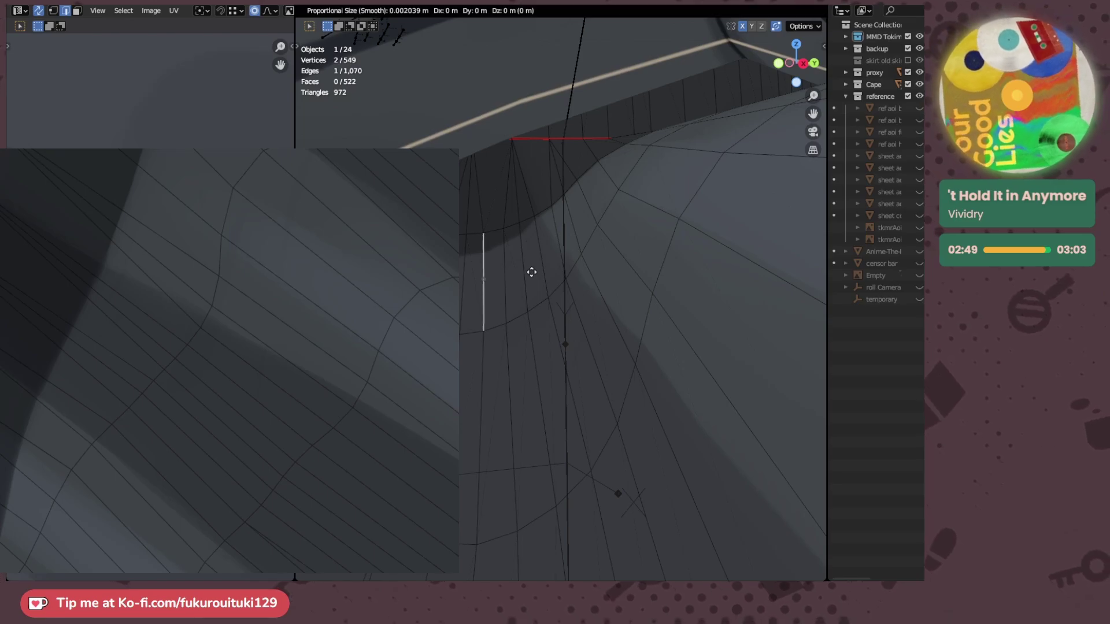
{"action": "left_click", "coordinate": [464, 272]}
- Merge further crowded vertical edges in the dark fold onto their neighbours to thin out the beveled band
{"action": "key", "text": "g"}
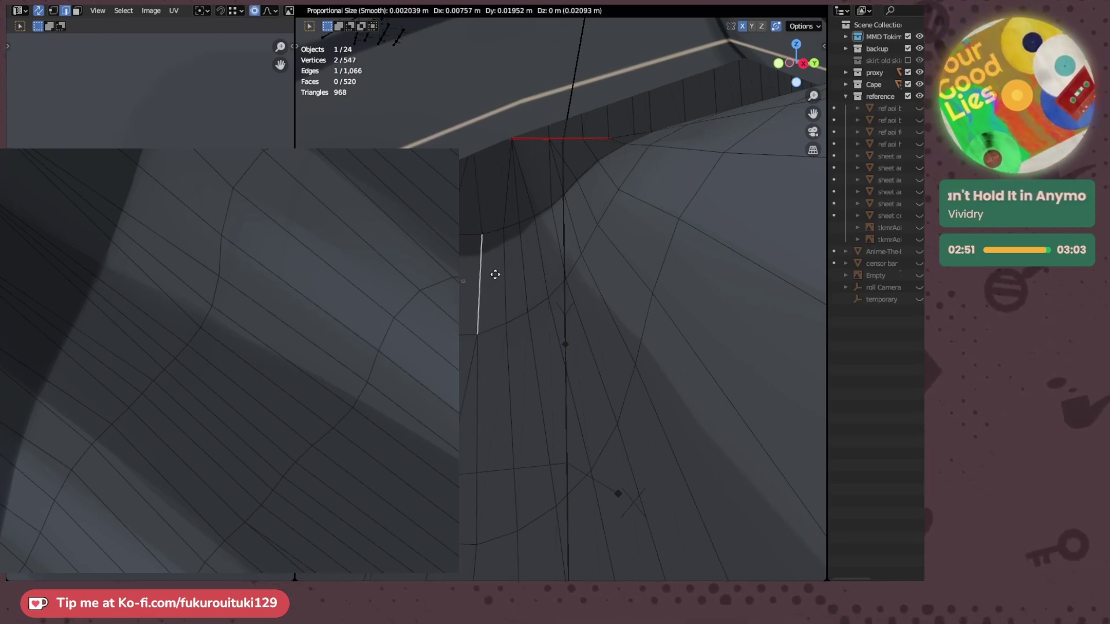
{"action": "key", "text": "g"}
{"action": "key", "text": "g"}
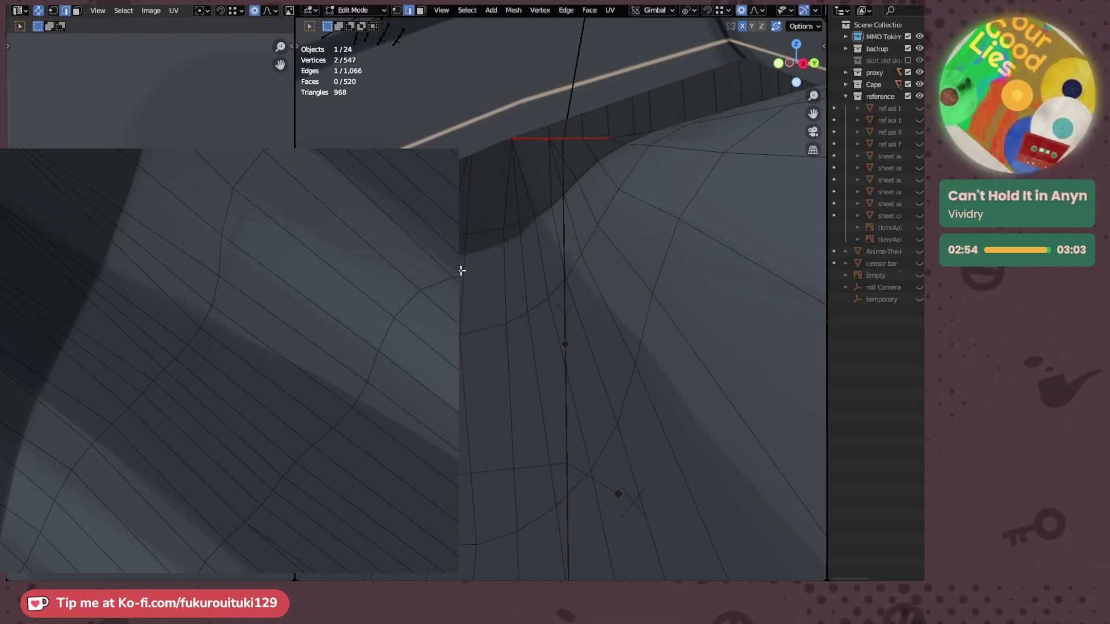
{"action": "key", "text": "g"}
{"action": "middle_click_drag", "start_coordinate": [575, 272], "coordinate": [518, 286]}
{"action": "scroll", "coordinate": [594, 280], "scroll_direction": "up", "scroll_amount": 2}
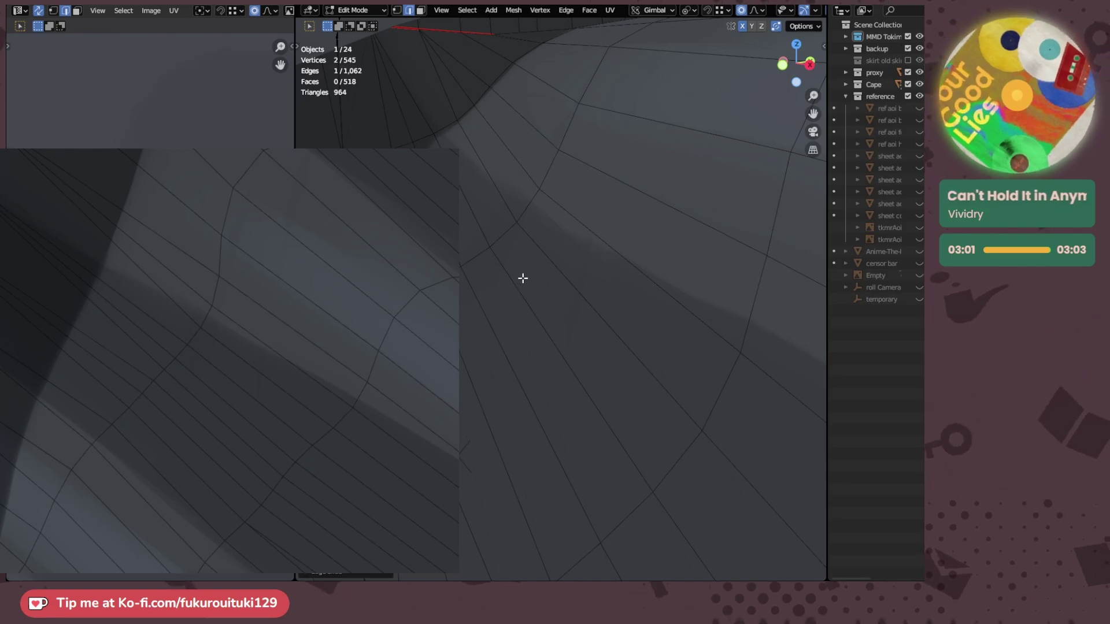
{"action": "scroll", "coordinate": [522, 278], "scroll_direction": "down", "scroll_amount": 5}
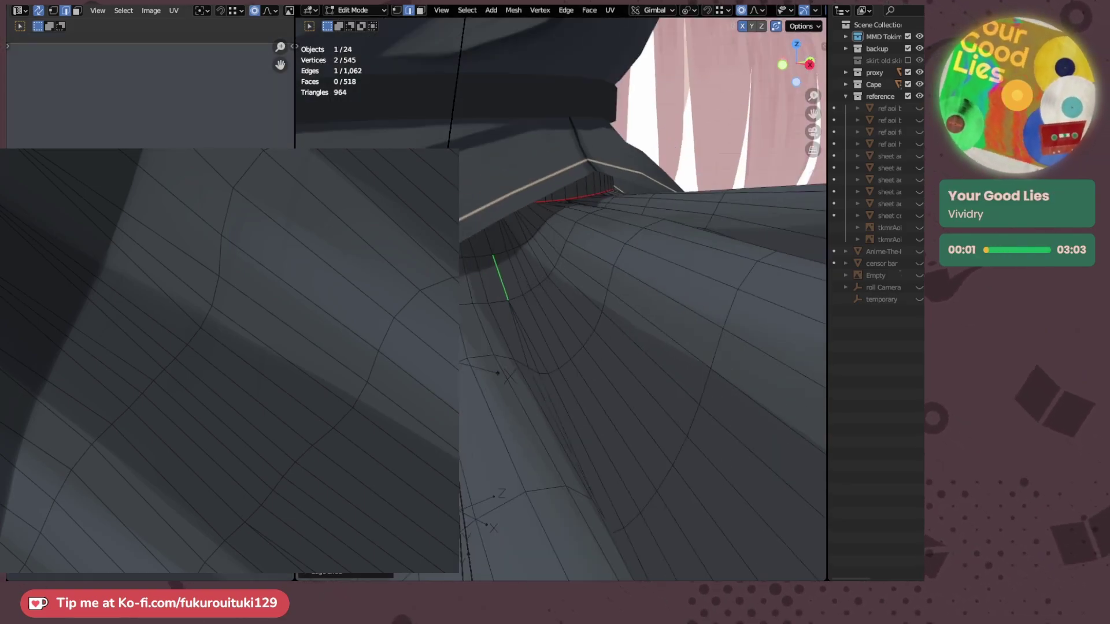
{"action": "middle_click_drag", "start_coordinate": [520, 282], "coordinate": [650, 242]}
{"action": "scroll", "coordinate": [583, 275], "scroll_direction": "up", "scroll_amount": 4}
{"action": "scroll", "coordinate": [624, 260], "scroll_direction": "up", "scroll_amount": 2}
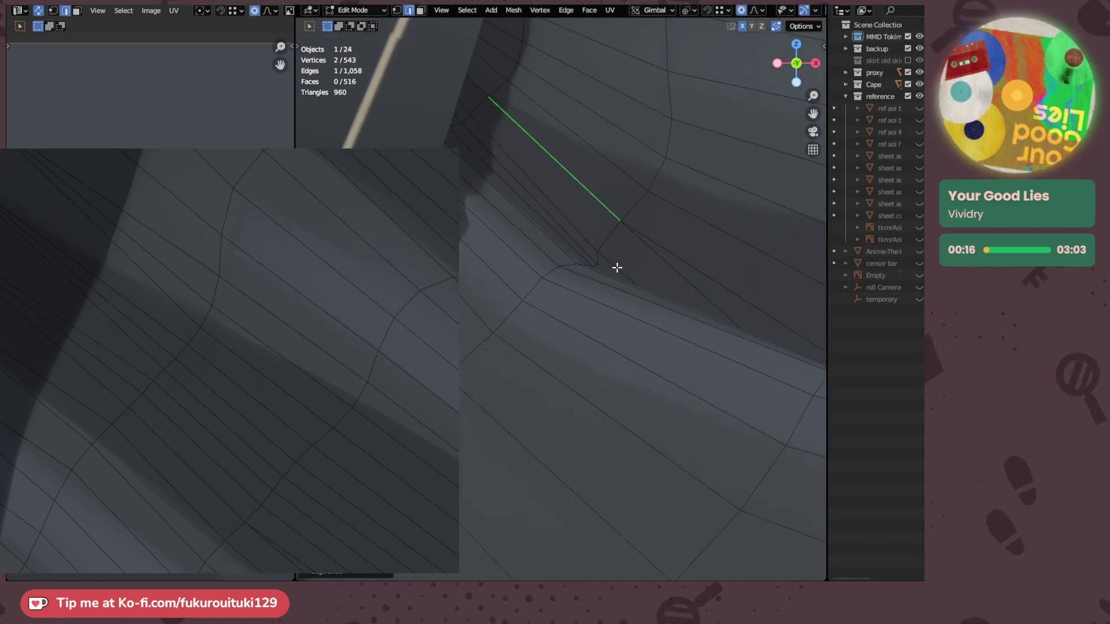
- Slide two vertices at the crease of the dark fold along the loop to spread out the bunched edges
{"action": "key", "text": "1"}
{"action": "left_click", "coordinate": [595, 265]}
{"action": "middle_click_drag", "start_coordinate": [617, 277], "coordinate": [595, 304]}
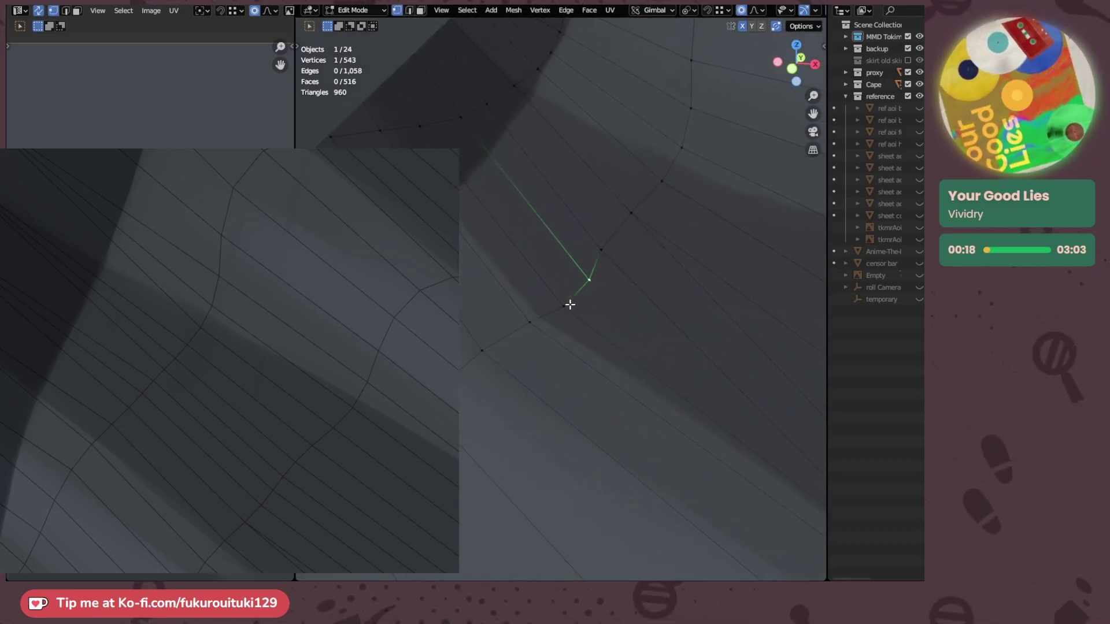
{"action": "left_click", "coordinate": [566, 305], "text": "shift"}
{"action": "key", "text": "g"}
{"action": "key", "text": "g"}
{"action": "left_click", "coordinate": [586, 296]}
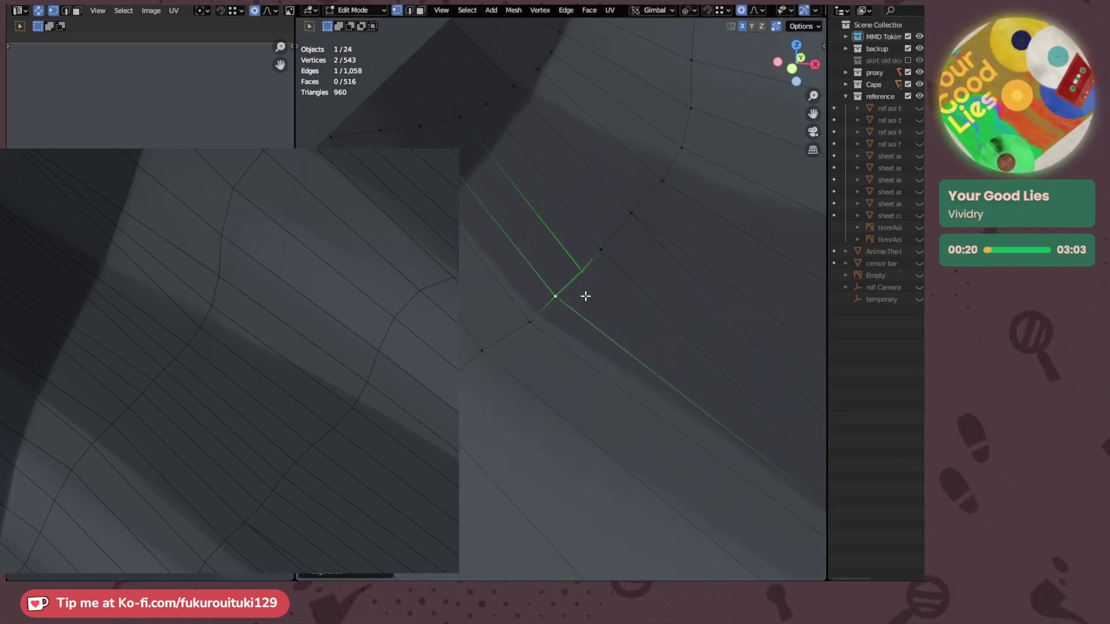
- Slide the vertices on either side of the adjusted pair along the loop to even out the crease spacing
{"action": "left_click", "coordinate": [539, 318]}
{"action": "key", "text": "g"}
{"action": "key", "text": "g"}
{"action": "left_click", "coordinate": [538, 318]}
{"action": "middle_click_drag", "start_coordinate": [537, 318], "coordinate": [604, 253], "text": "alt"}
{"action": "key", "text": "g"}
{"action": "key", "text": "g"}
{"action": "left_click", "coordinate": [607, 231]}
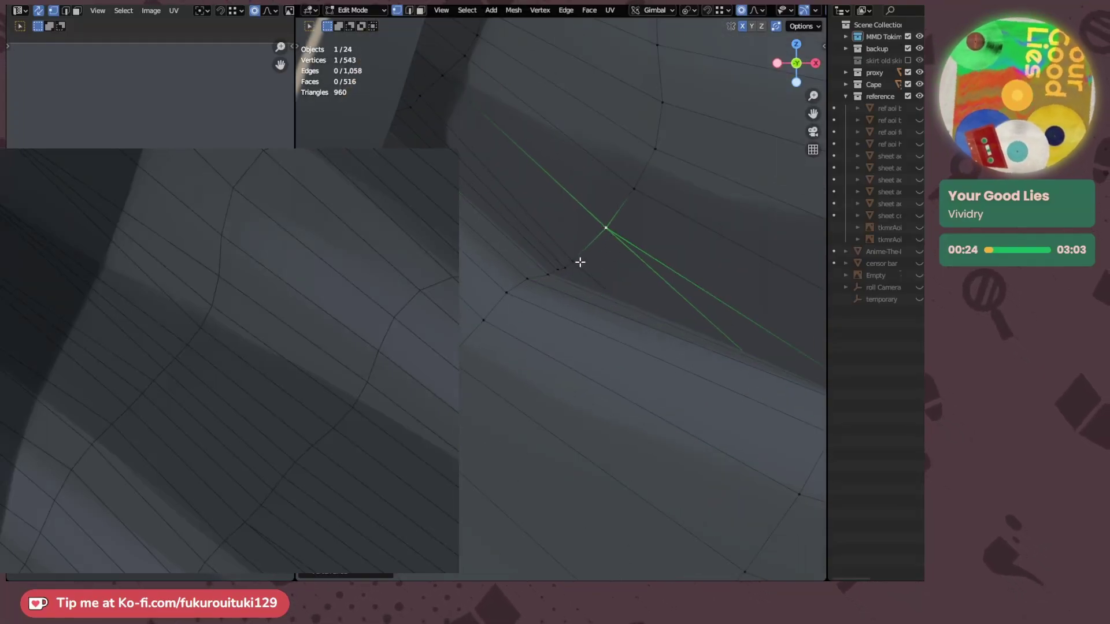
- Examine the reshaped fold in and out of Edit Mode and compare it with the painted skirt texture
{"action": "left_click", "coordinate": [580, 263]}
{"action": "scroll", "coordinate": [580, 263], "scroll_direction": "down", "scroll_amount": 4}
{"action": "key", "text": "Tab"}
{"action": "key", "text": "Tab"}
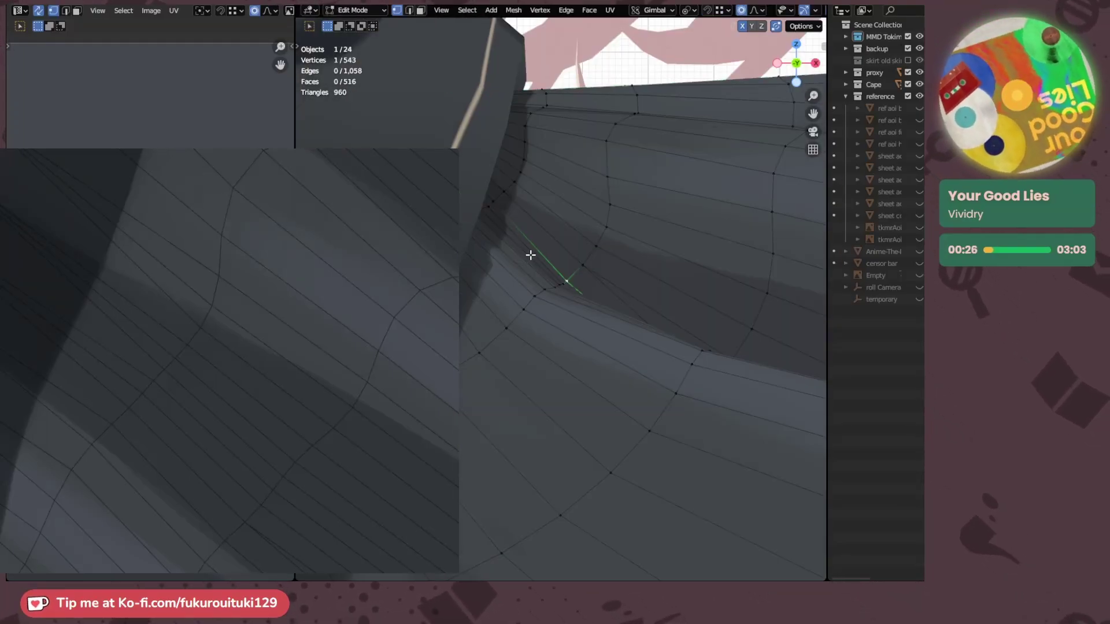
{"action": "middle_click_drag", "start_coordinate": [497, 257], "coordinate": [663, 332]}
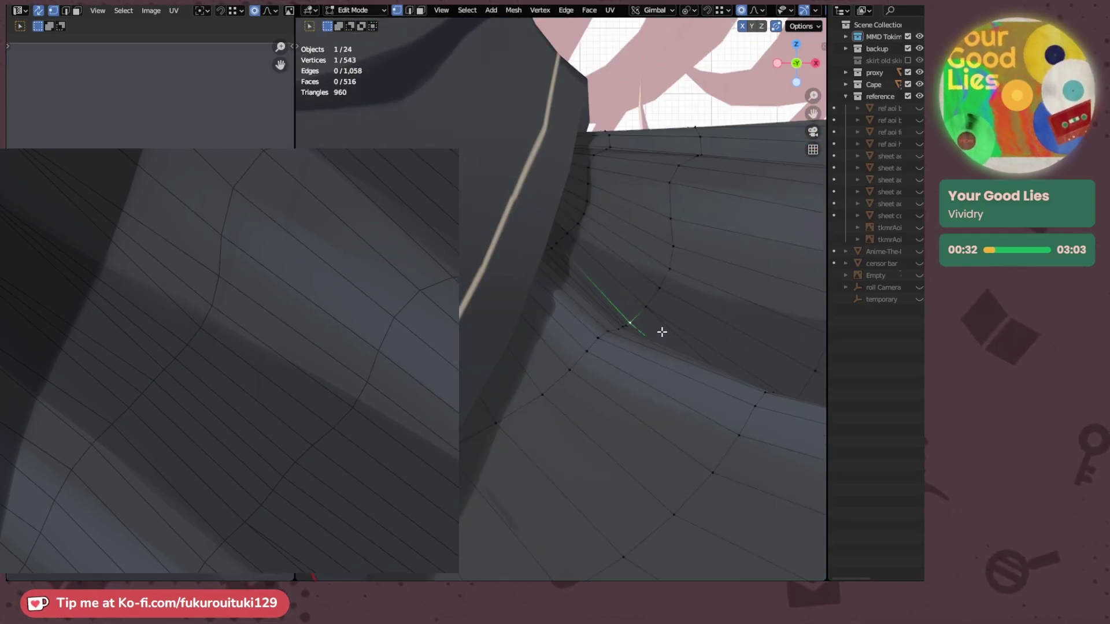
{"action": "scroll", "coordinate": [624, 281], "scroll_direction": "up", "scroll_amount": 2}
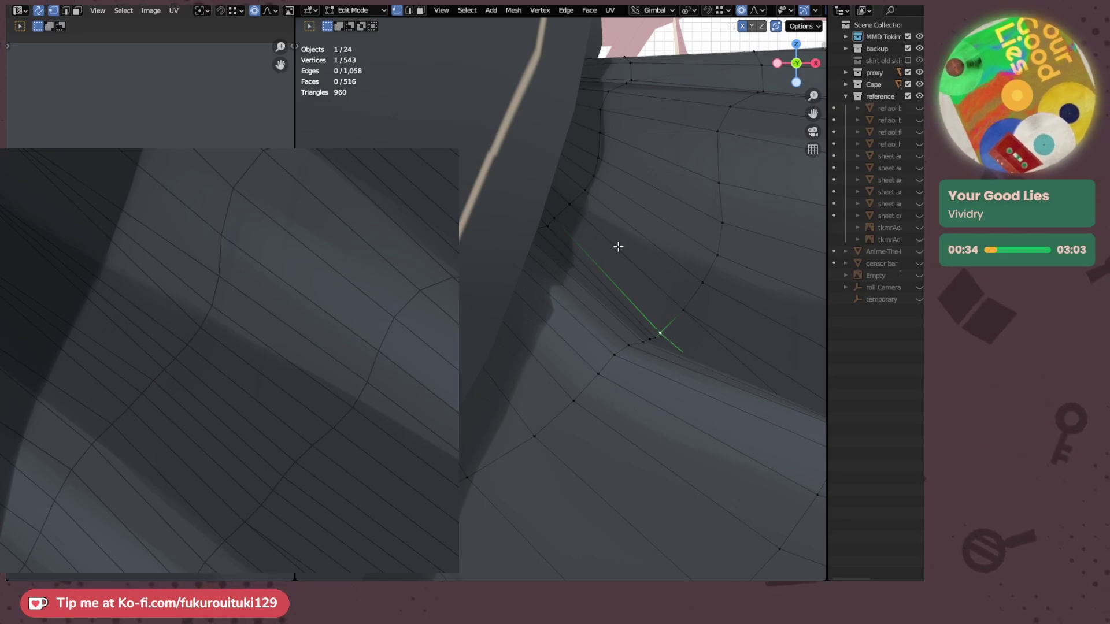
{"action": "scroll", "coordinate": [214, 297], "scroll_direction": "down", "scroll_amount": 3}
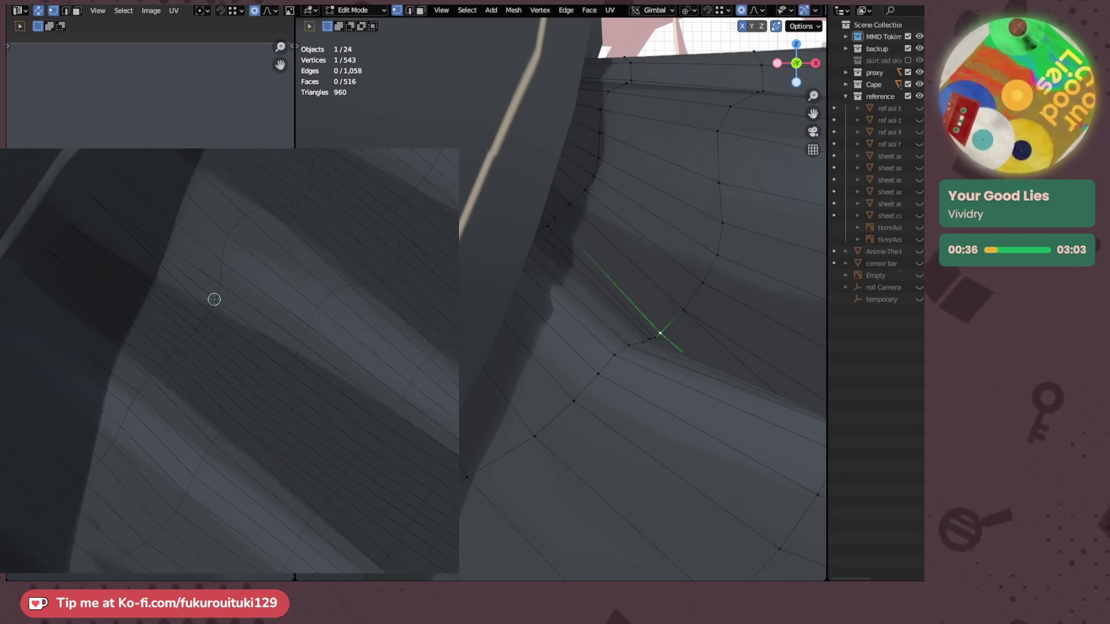
{"action": "scroll", "coordinate": [213, 298], "scroll_direction": "down", "scroll_amount": 2}
{"action": "scroll", "coordinate": [212, 302], "scroll_direction": "up", "scroll_amount": 2}
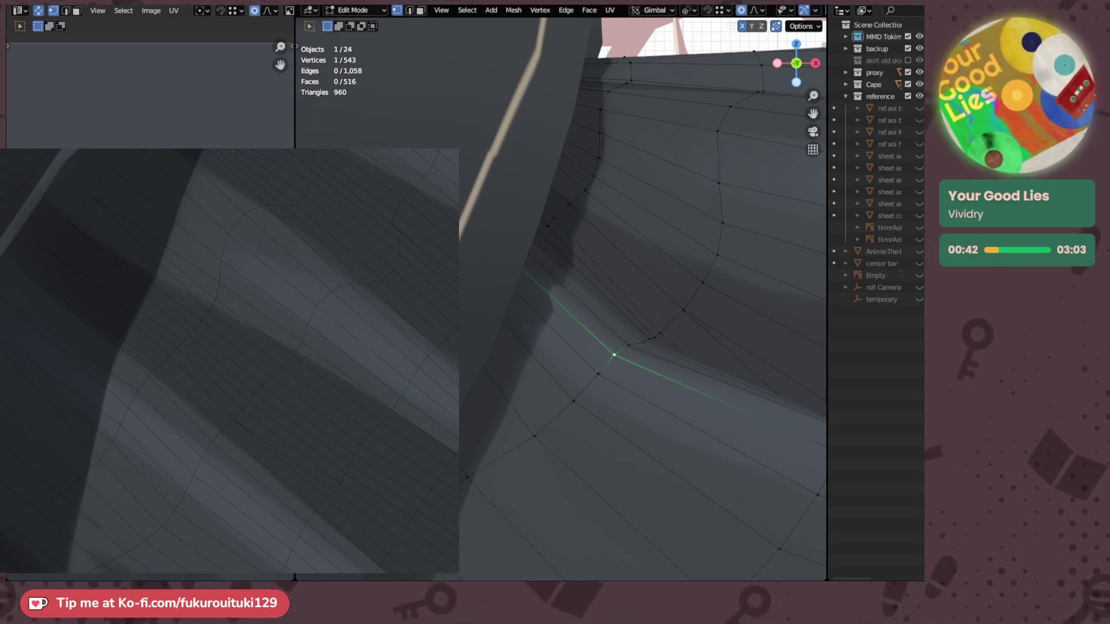
{"action": "key", "text": "g"}
{"action": "right_click", "coordinate": [633, 348]}
- Look over the skirt's UV layout and search the list of loaded images for its matching texture
{"action": "scroll", "coordinate": [214, 323], "scroll_direction": "down", "scroll_amount": 3}
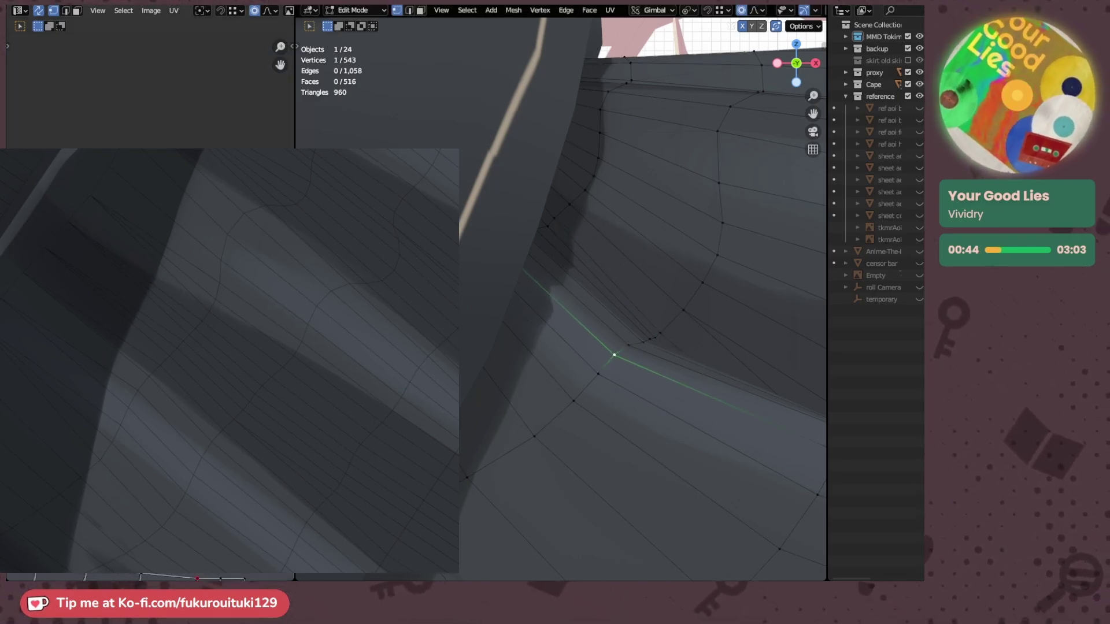
{"action": "scroll", "coordinate": [214, 324], "scroll_direction": "up", "scroll_amount": 3}
{"action": "middle_click_drag", "start_coordinate": [173, 324], "coordinate": [265, 324]}
{"action": "scroll", "coordinate": [214, 324], "scroll_direction": "up", "scroll_amount": 4}
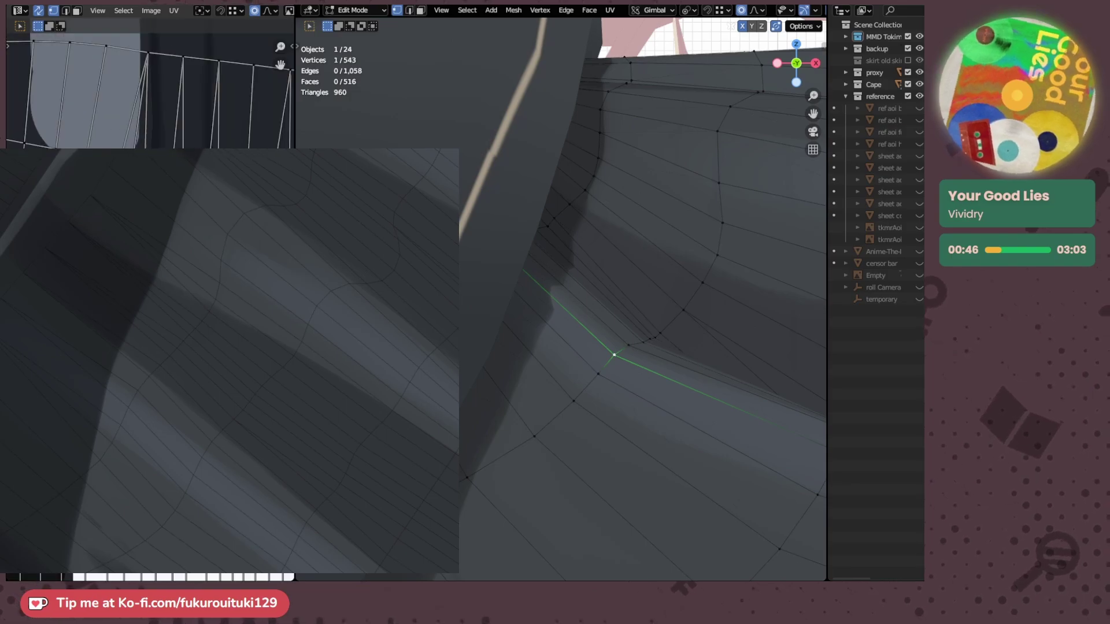
{"action": "scroll", "coordinate": [159, 323], "scroll_direction": "down", "scroll_amount": 6}
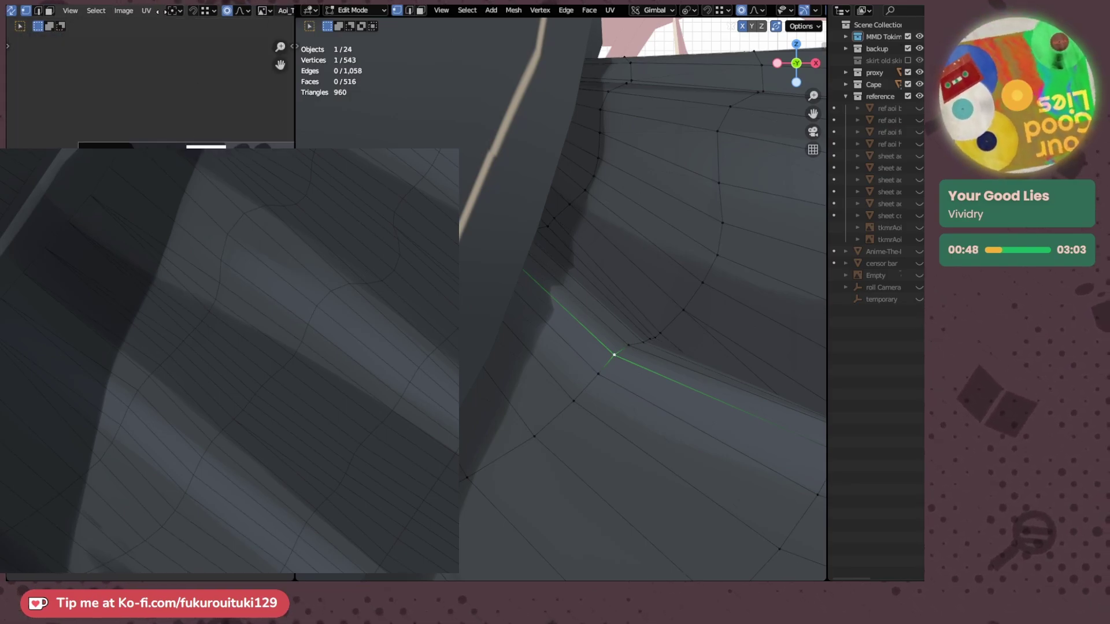
{"action": "middle_click_drag", "start_coordinate": [184, 20], "coordinate": [141, 16]}
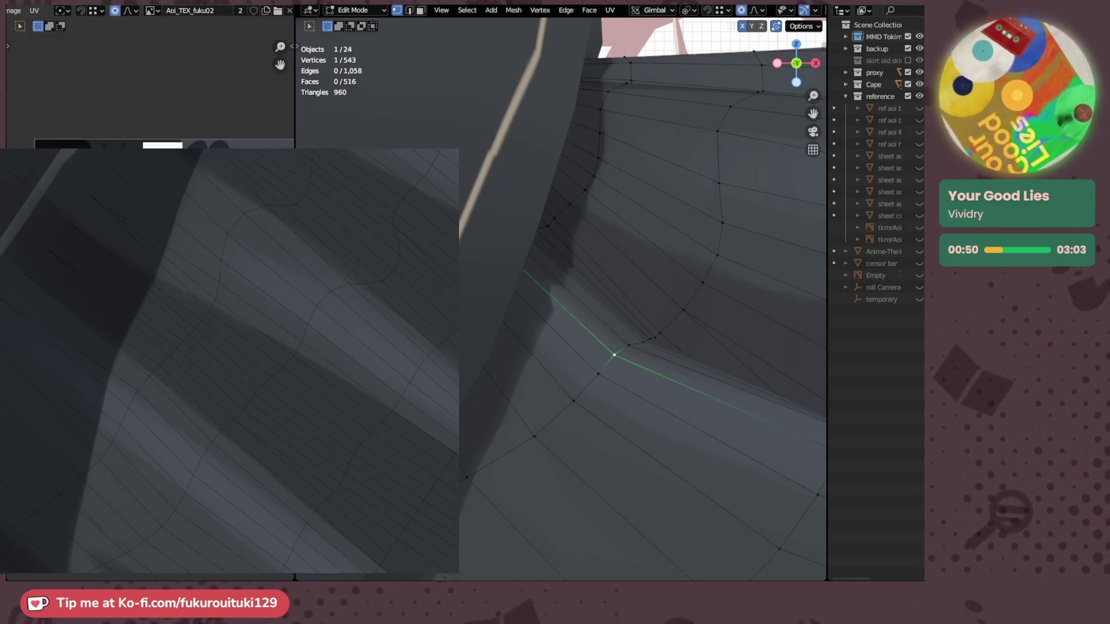
{"action": "left_click", "coordinate": [157, 12]}
{"action": "scroll", "coordinate": [222, 110], "scroll_direction": "down", "scroll_amount": 5}
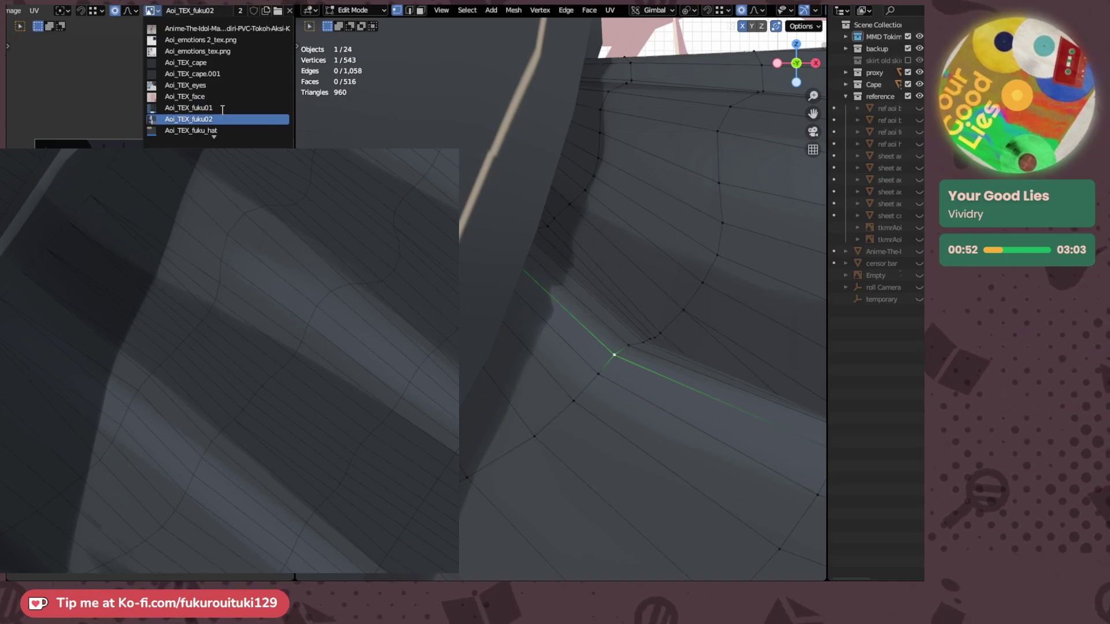
{"action": "scroll", "coordinate": [223, 109], "scroll_direction": "down", "scroll_amount": 8}
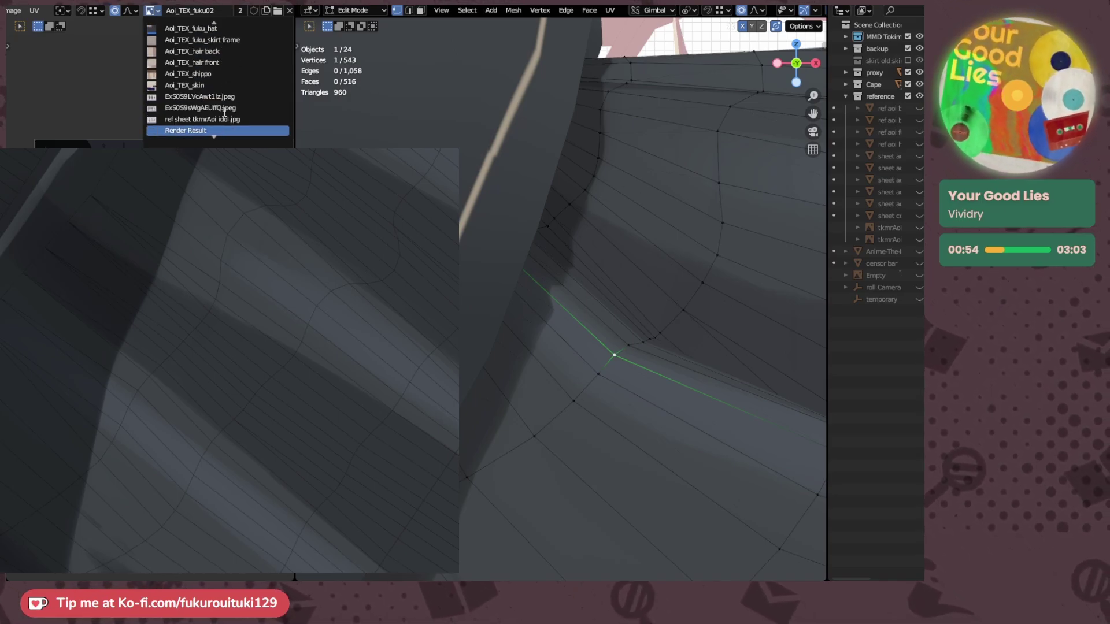
{"action": "scroll", "coordinate": [226, 108], "scroll_direction": "down", "scroll_amount": 3}
{"action": "scroll", "coordinate": [226, 108], "scroll_direction": "down", "scroll_amount": 3}
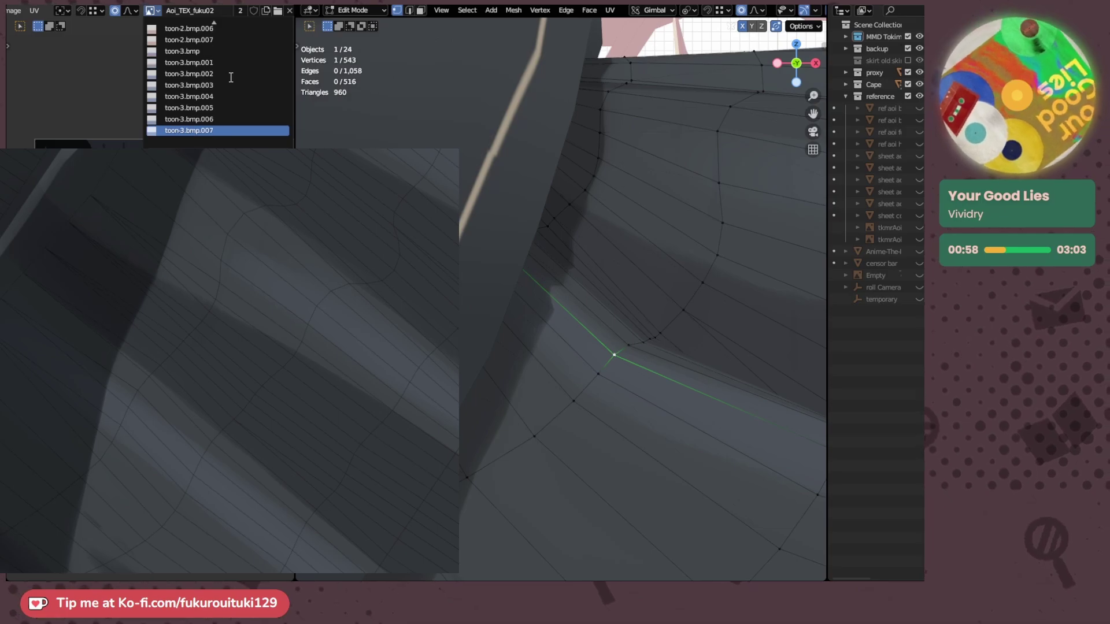
{"action": "scroll", "coordinate": [230, 77], "scroll_direction": "up", "scroll_amount": 11}
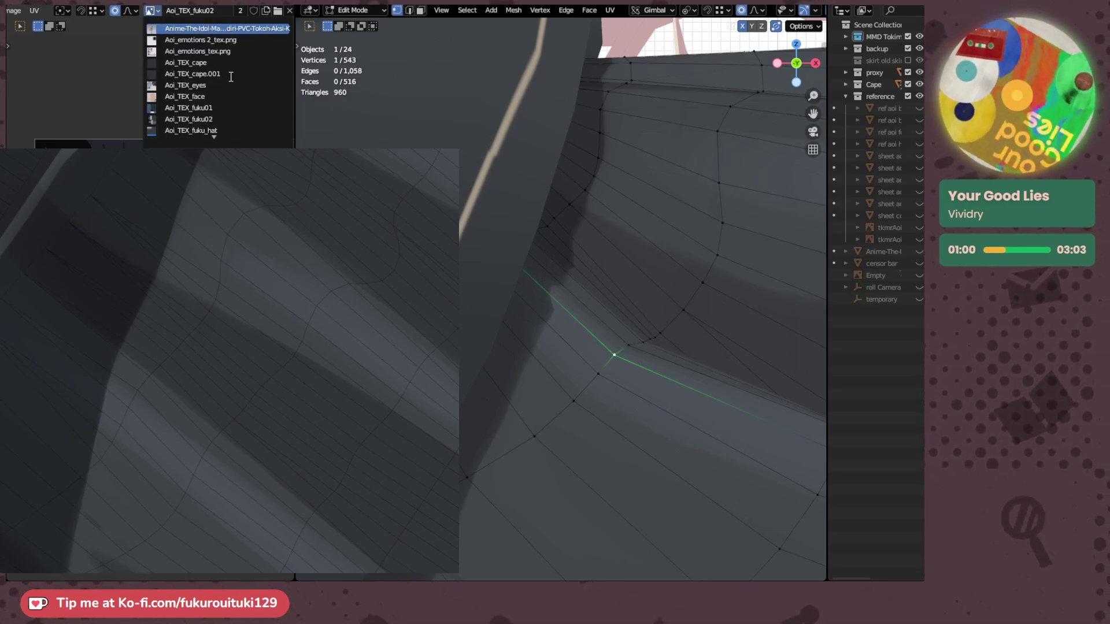
{"action": "scroll", "coordinate": [230, 76], "scroll_direction": "down", "scroll_amount": 12}
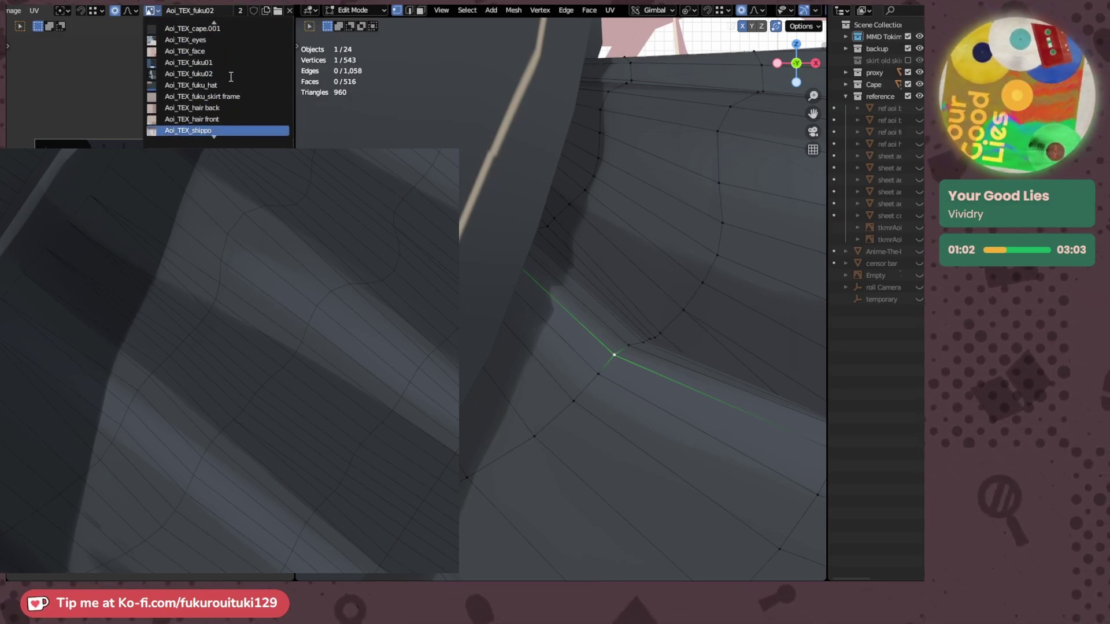
{"action": "scroll", "coordinate": [230, 93], "scroll_direction": "down", "scroll_amount": 7}
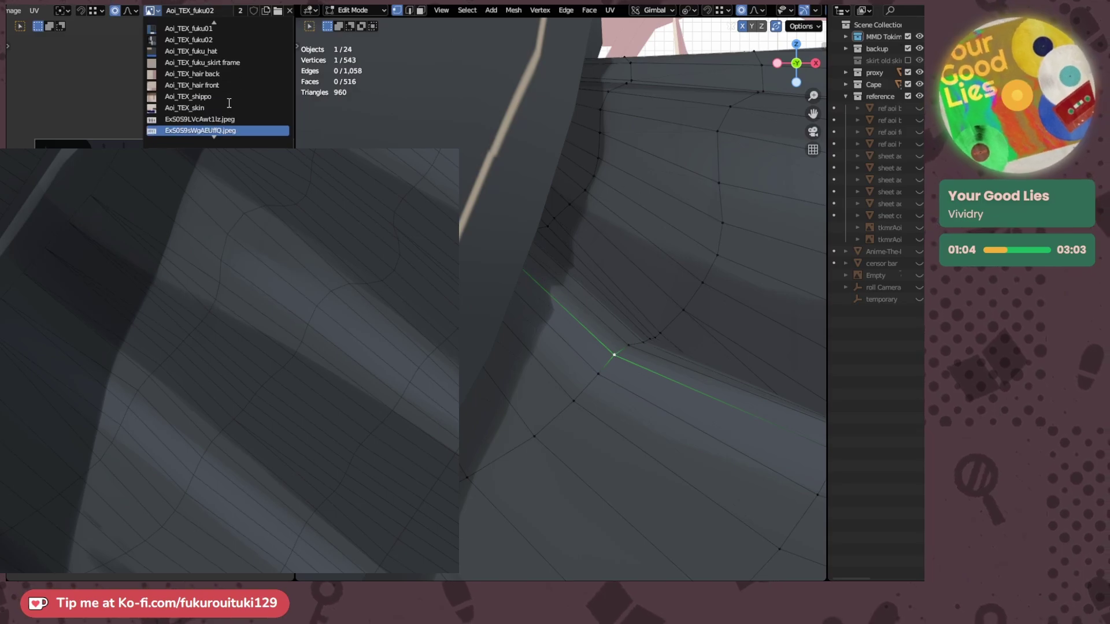
{"action": "scroll", "coordinate": [229, 98], "scroll_direction": "up", "scroll_amount": 9}
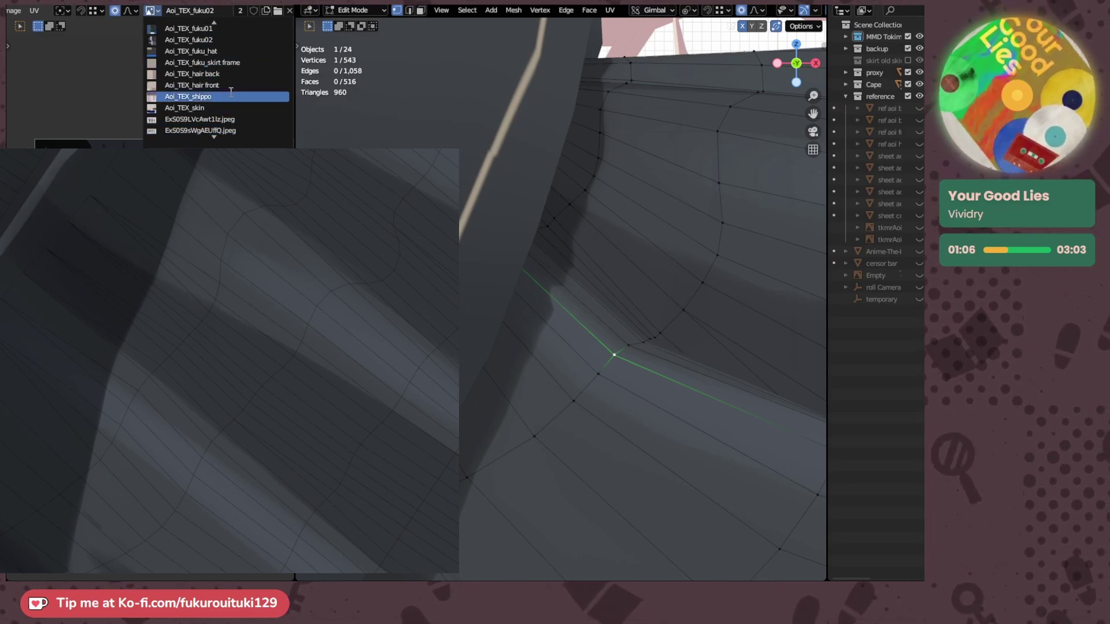
{"action": "scroll", "coordinate": [231, 92], "scroll_direction": "down", "scroll_amount": 7}
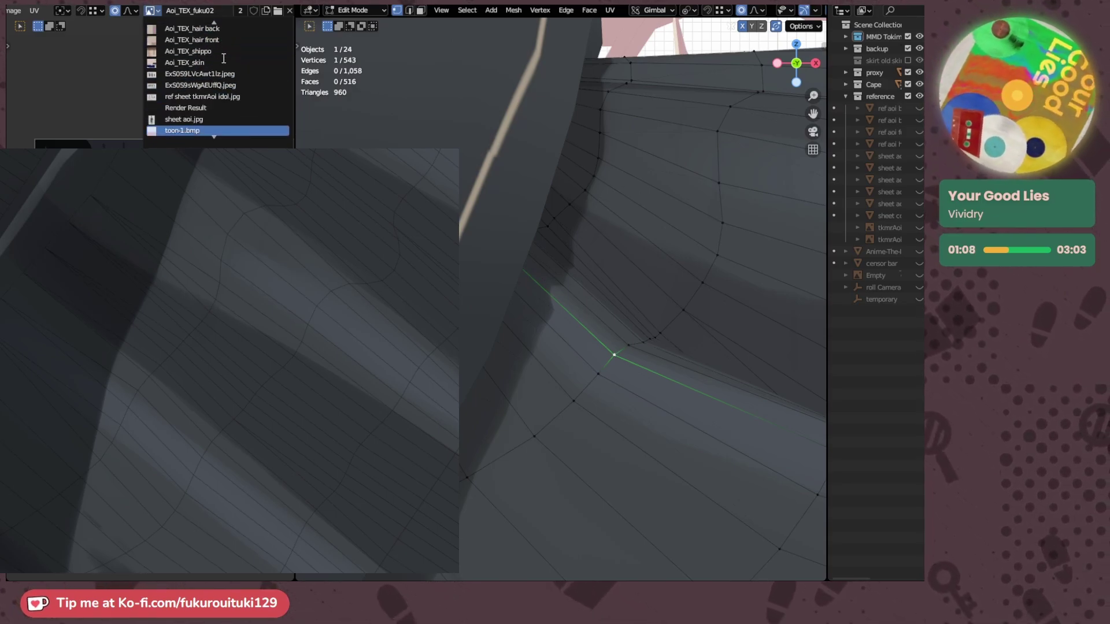
{"action": "scroll", "coordinate": [223, 60], "scroll_direction": "down", "scroll_amount": 1}
{"action": "scroll", "coordinate": [223, 58], "scroll_direction": "down", "scroll_amount": 1}
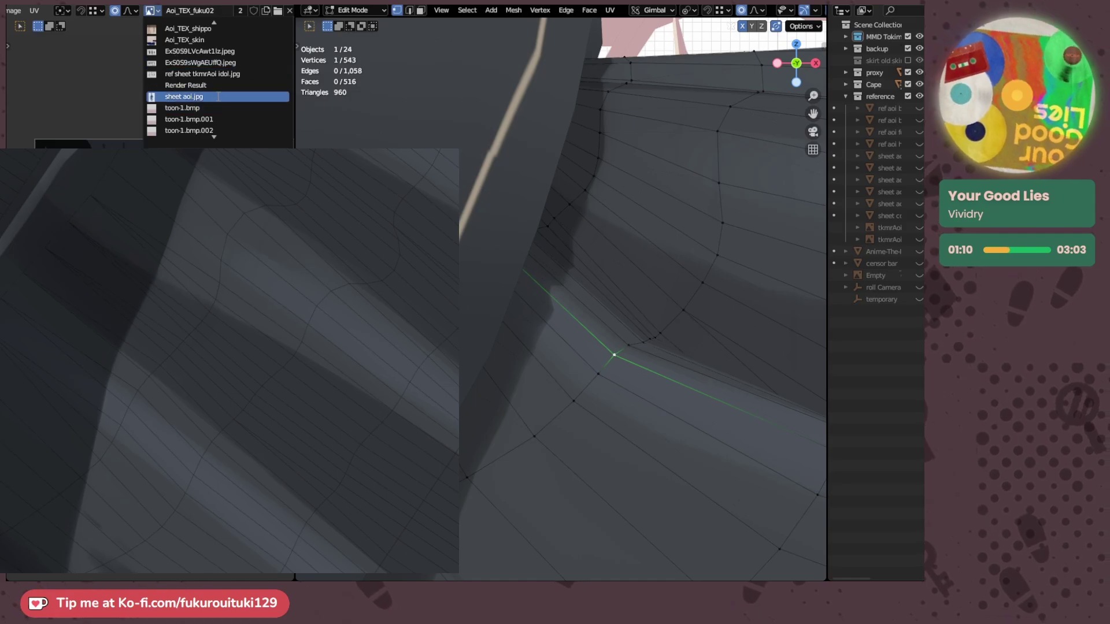
{"action": "scroll", "coordinate": [225, 66], "scroll_direction": "up", "scroll_amount": 5}
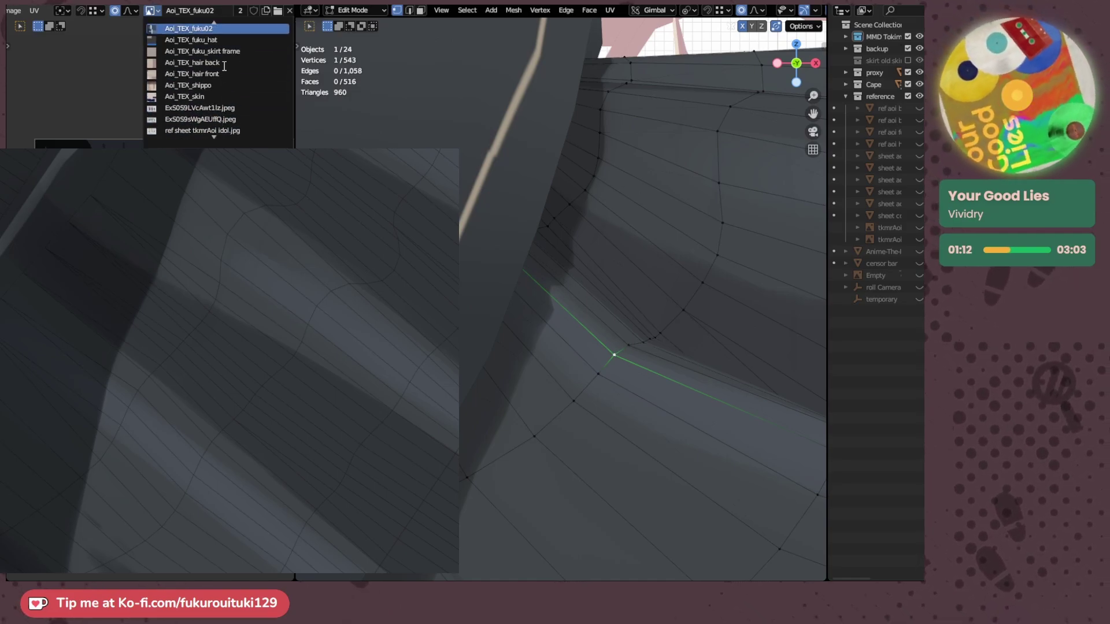
{"action": "scroll", "coordinate": [218, 87], "scroll_direction": "up", "scroll_amount": 5}
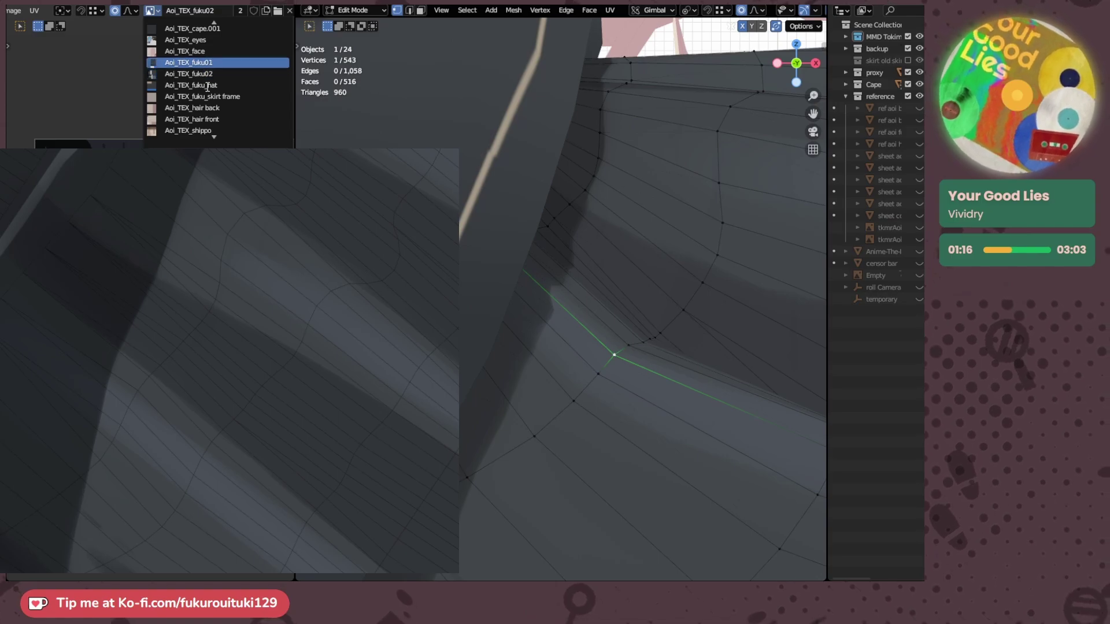
- Preview the Aoi_TEX_fuku01 and Aoi_TEX_cape.001 images behind the skirt's UVs and settle on Aoi_TEX_frills
{"action": "left_click", "coordinate": [218, 62]}
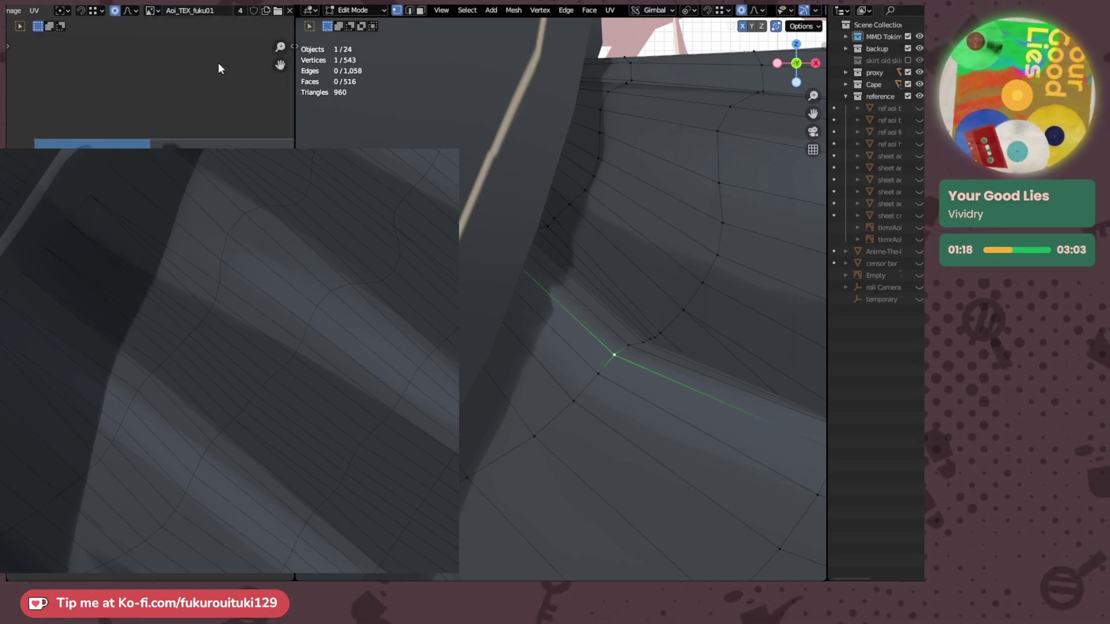
{"action": "left_click", "coordinate": [154, 12]}
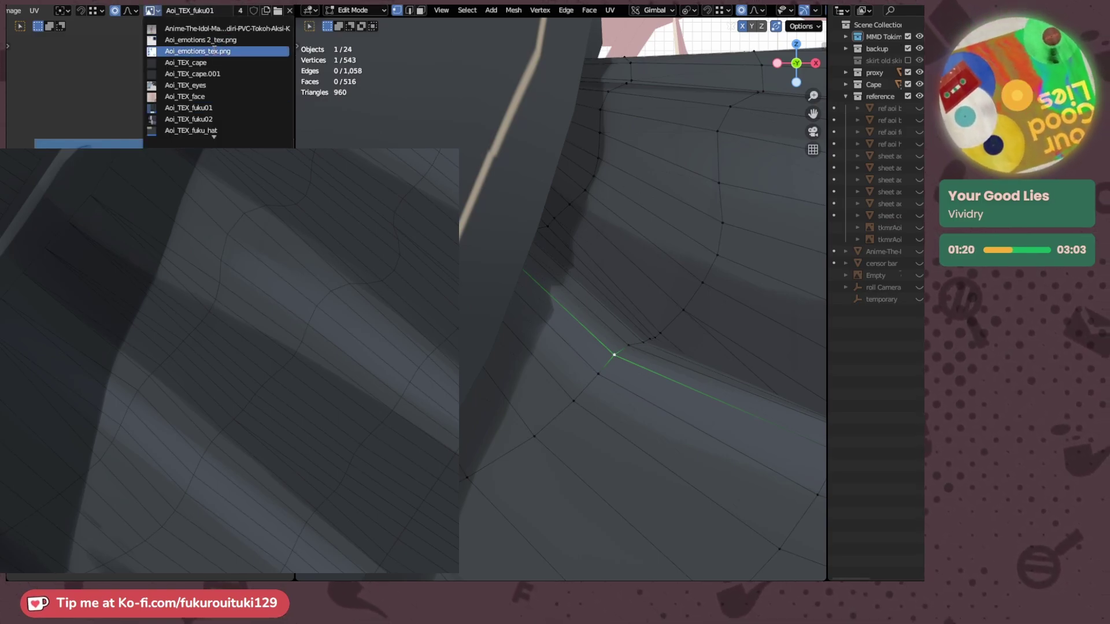
{"action": "left_click", "coordinate": [231, 74]}
{"action": "left_click", "coordinate": [154, 12]}
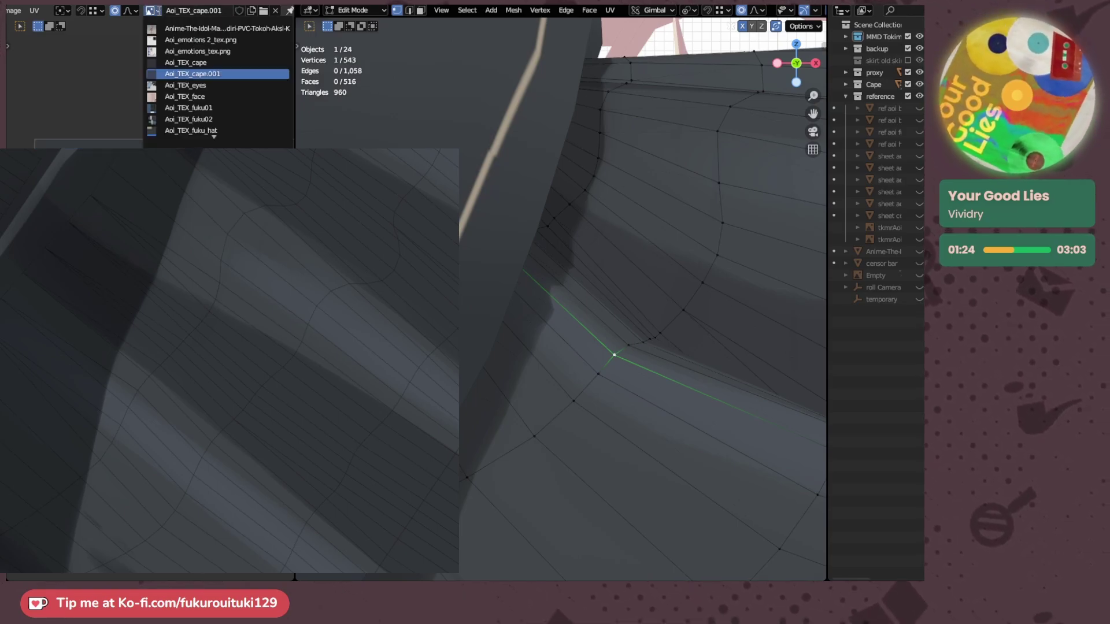
{"action": "left_click", "coordinate": [199, 74]}
{"action": "left_click", "coordinate": [151, 10]}
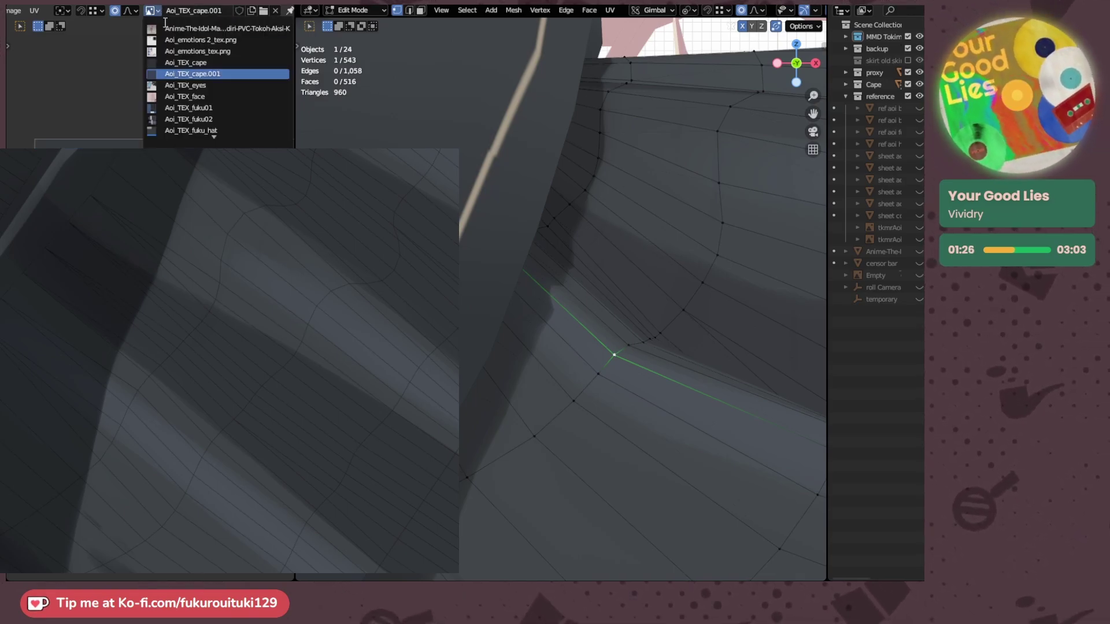
{"action": "left_click", "coordinate": [212, 67]}
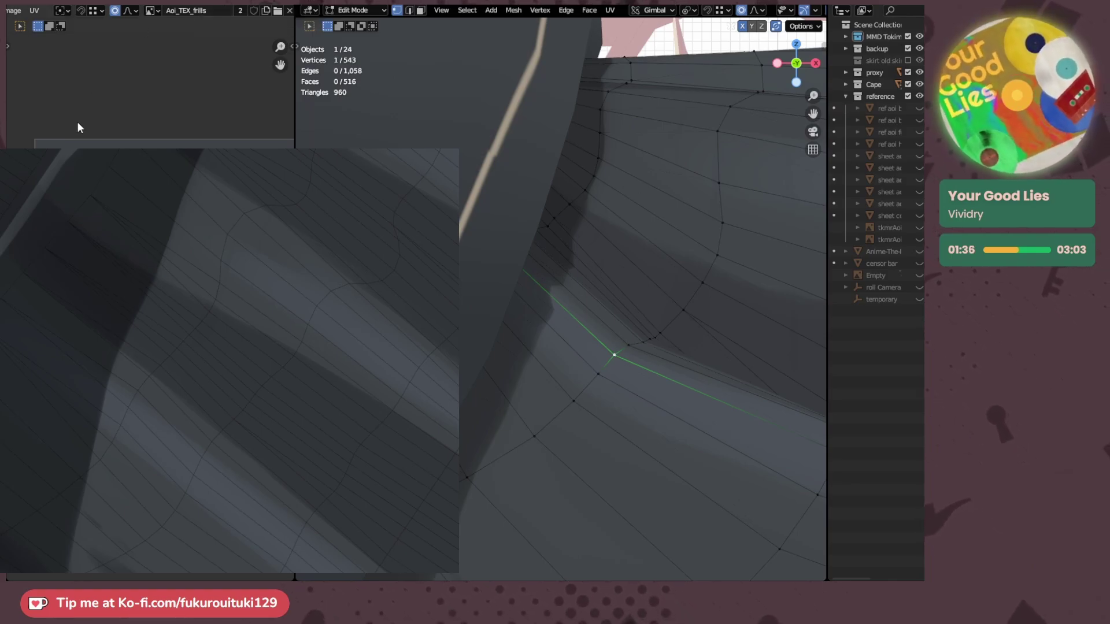
- Move the selected crease vertex in the UV layout by about -0.0061 in X and -0.0010 in Y with proportional editing
{"action": "scroll", "coordinate": [151, 242], "scroll_direction": "up", "scroll_amount": 8}
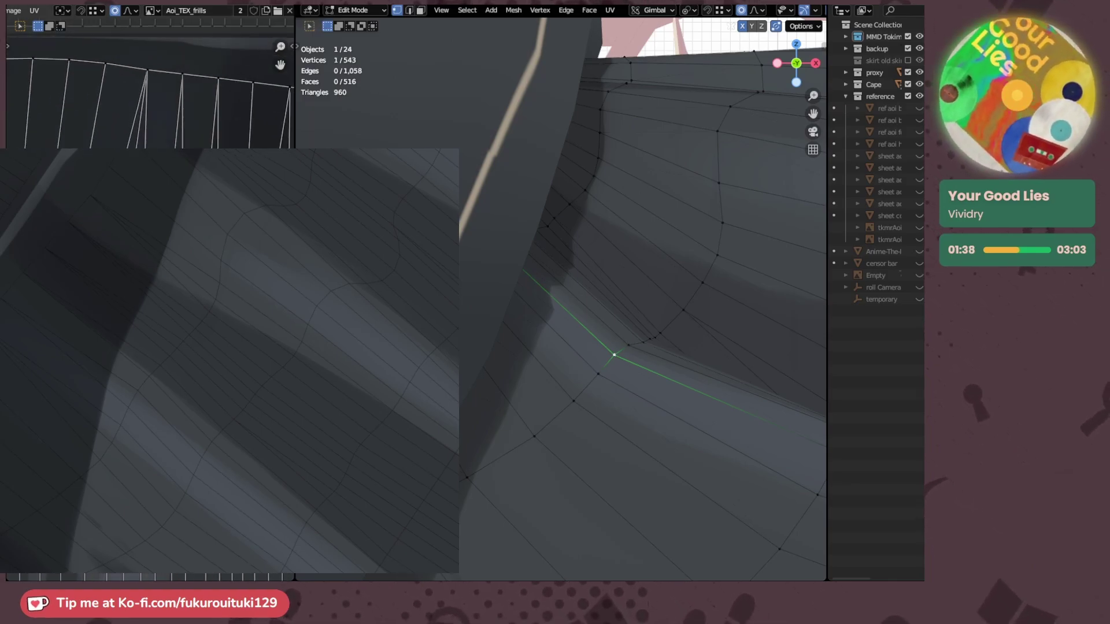
{"action": "key", "text": "g"}
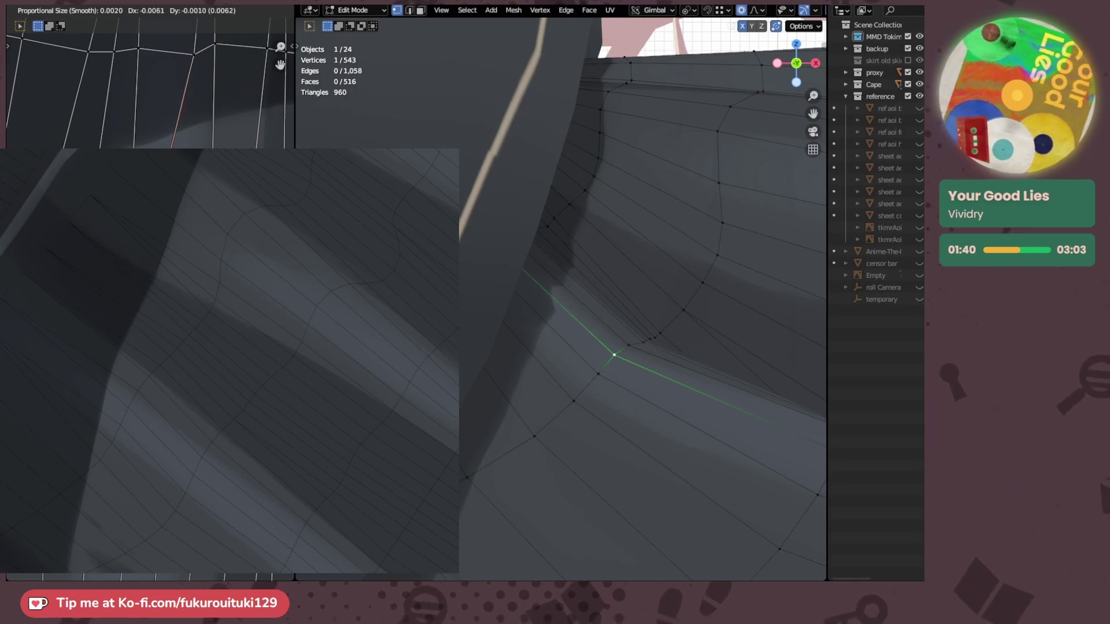
{"action": "left_click", "coordinate": [197, 398]}
{"action": "scroll", "coordinate": [197, 399], "scroll_direction": "down", "scroll_amount": 2}
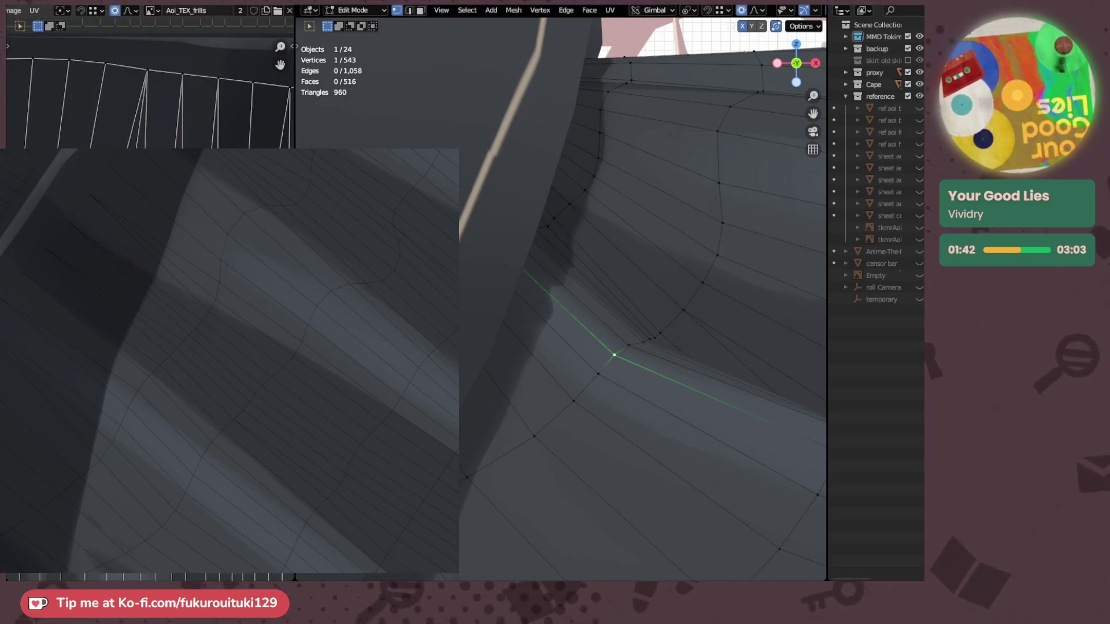
{"action": "scroll", "coordinate": [197, 399], "scroll_direction": "up", "scroll_amount": 1}
{"action": "middle_click_drag", "start_coordinate": [197, 398], "coordinate": [199, 403]}
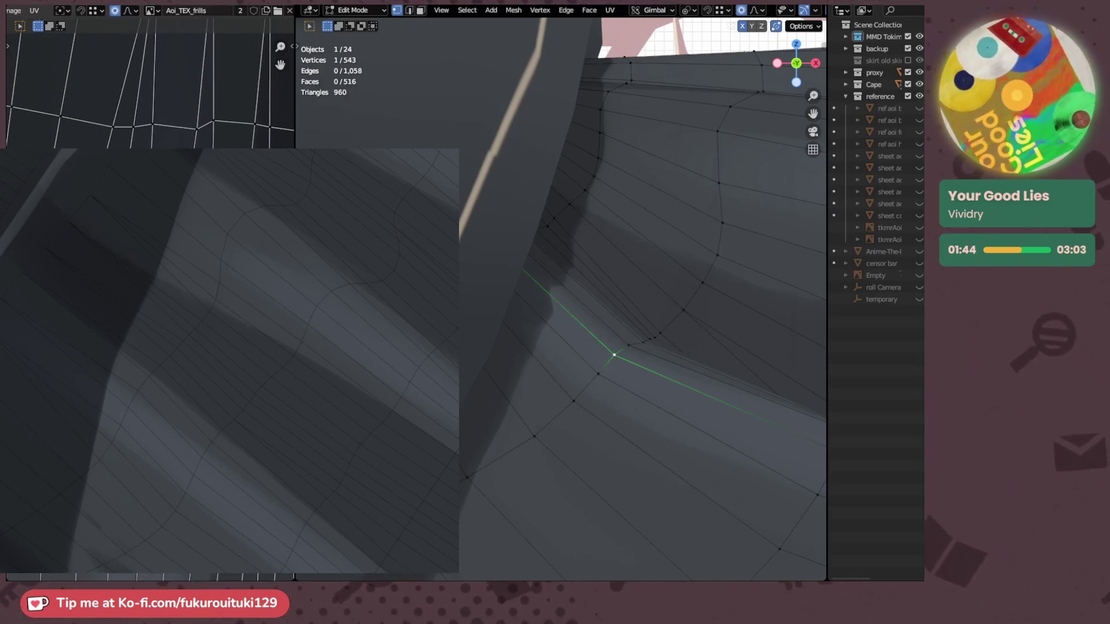
- Try nudging the neighbouring crease vertex by about 0.0007 in the UV layout and box-selecting the mesh around the crease
{"action": "key", "text": "g"}
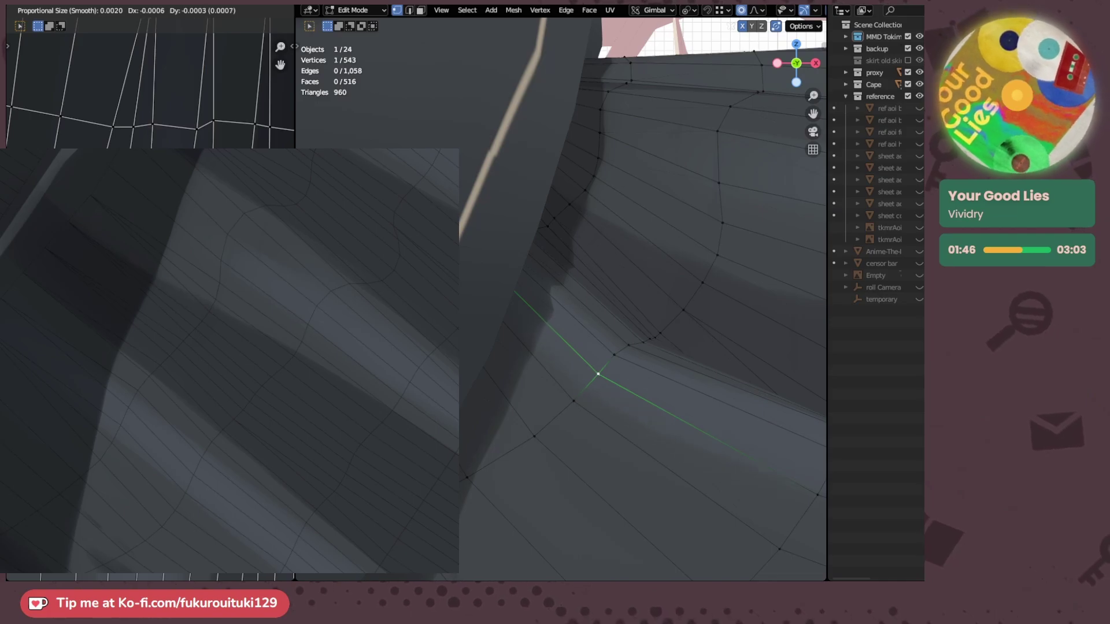
{"action": "scroll", "coordinate": [150, 84], "scroll_direction": "down", "scroll_amount": 5}
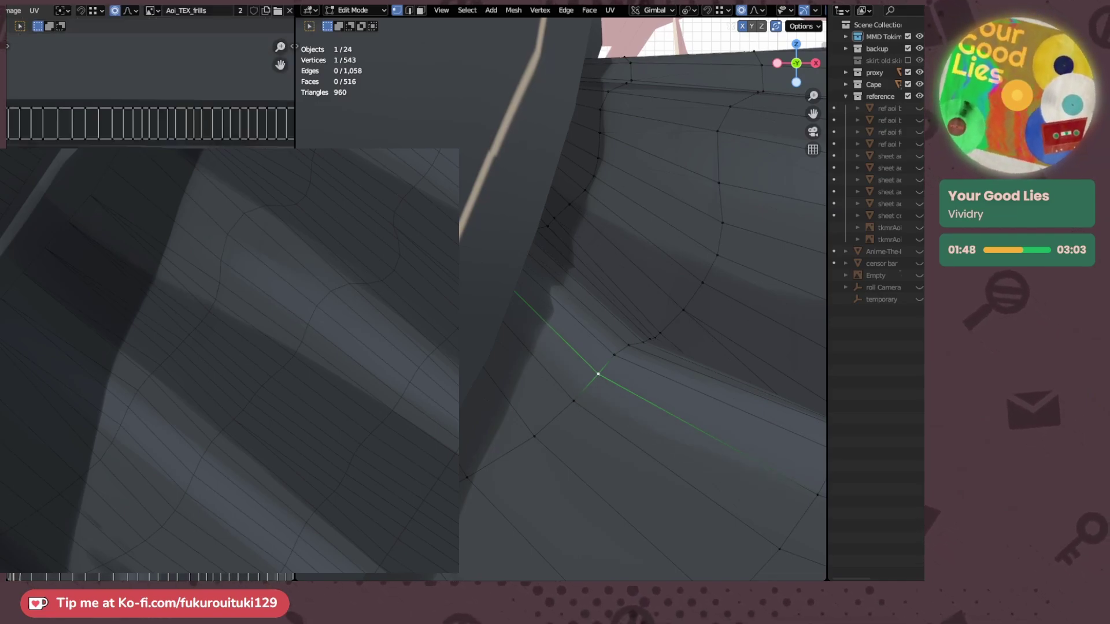
{"action": "scroll", "coordinate": [150, 84], "scroll_direction": "up", "scroll_amount": 3}
{"action": "middle_click_drag", "start_coordinate": [151, 118], "coordinate": [150, 86]}
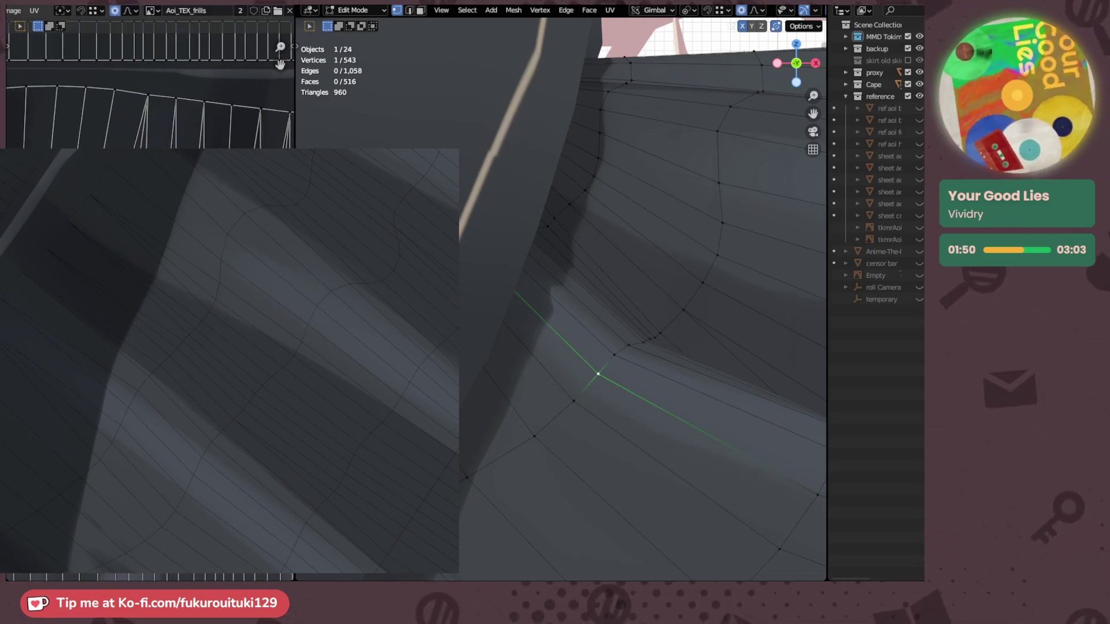
{"action": "scroll", "coordinate": [655, 366], "scroll_direction": "down", "scroll_amount": 5}
{"action": "scroll", "coordinate": [173, 243], "scroll_direction": "down", "scroll_amount": 3}
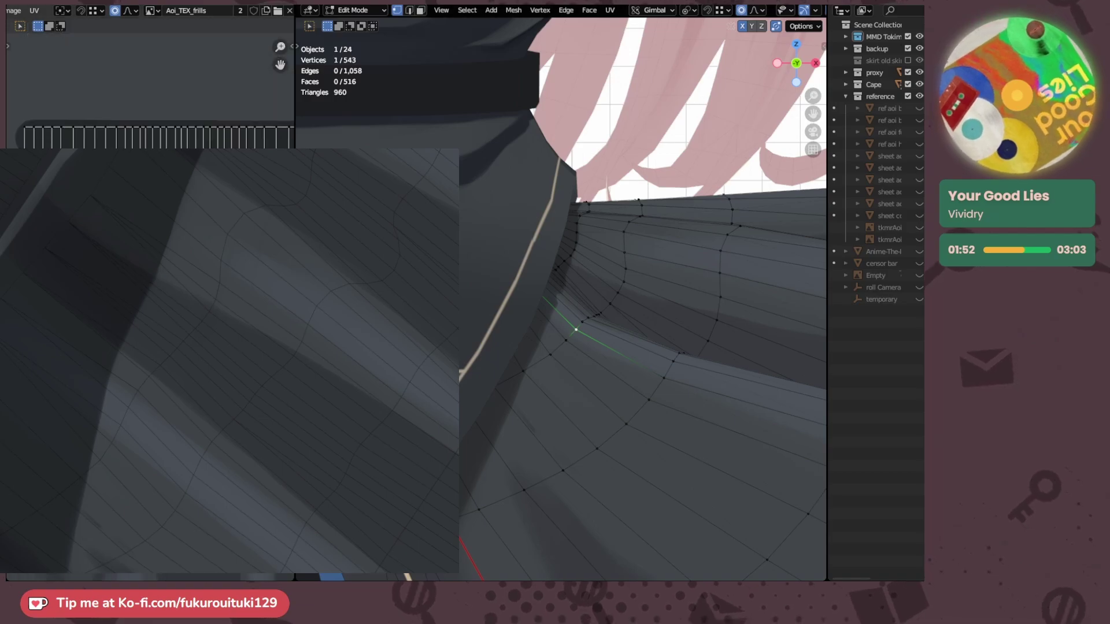
{"action": "left_click_drag", "start_coordinate": [280, 64], "coordinate": [280, 65]}
{"action": "left_click_drag", "start_coordinate": [514, 308], "coordinate": [694, 435]}
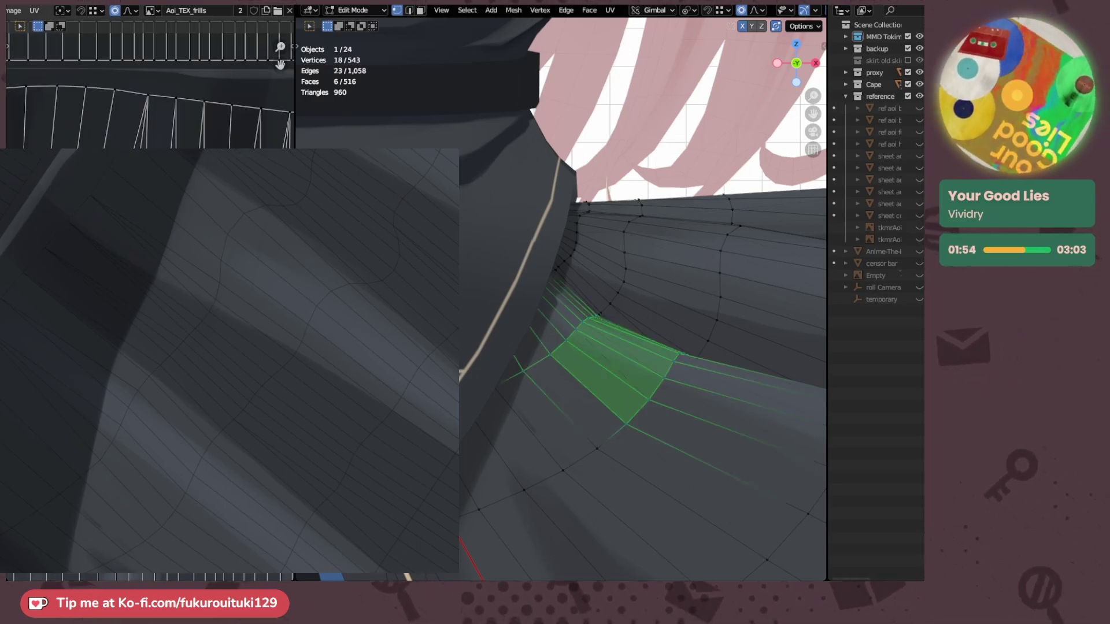
{"action": "key", "text": "ctrl+z"}
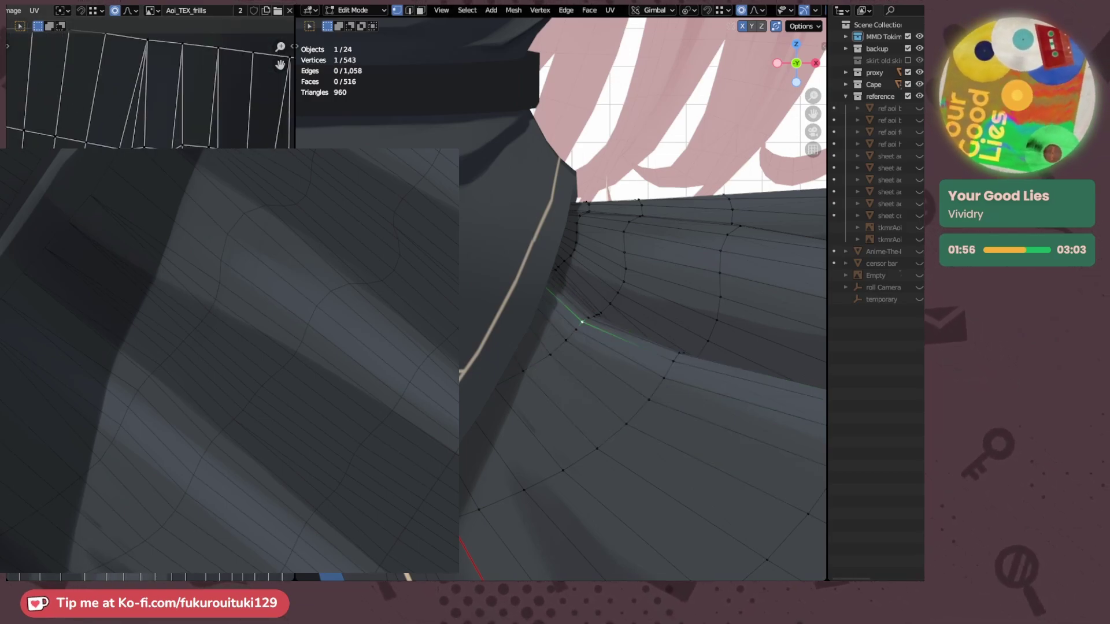
- Select a vertex on the skirt's UV loop and move it by about -0.0071 in X and 0.0046 in Y
{"action": "scroll", "coordinate": [173, 289], "scroll_direction": "up", "scroll_amount": 1}
{"action": "scroll", "coordinate": [486, 324], "scroll_direction": "up", "scroll_amount": 1}
{"action": "middle_click_drag", "start_coordinate": [174, 260], "coordinate": [162, 347]}
{"action": "scroll", "coordinate": [150, 315], "scroll_direction": "up", "scroll_amount": 2}
{"action": "left_click", "coordinate": [157, 145]}
{"action": "key", "text": "g"}
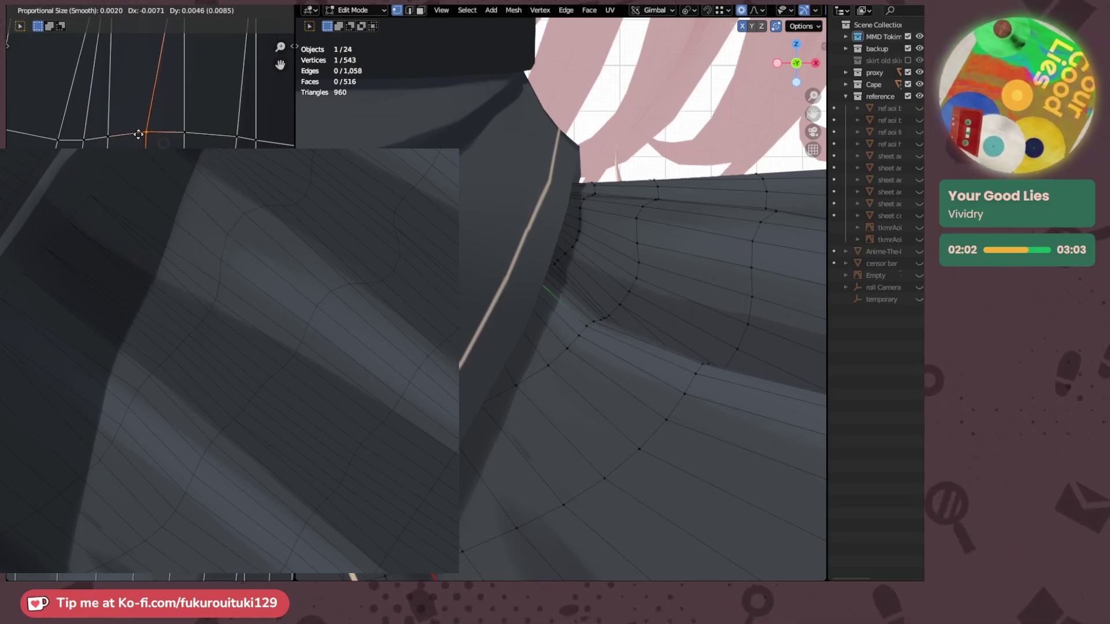
{"action": "left_click", "coordinate": [140, 132]}
- Reposition the next single UV vertex on the loop and shift a nearby group of three crowded vertices up by about 0.0032
{"action": "middle_click_drag", "start_coordinate": [141, 132], "coordinate": [110, 163]}
{"action": "left_click", "coordinate": [153, 164]}
{"action": "key", "text": "g"}
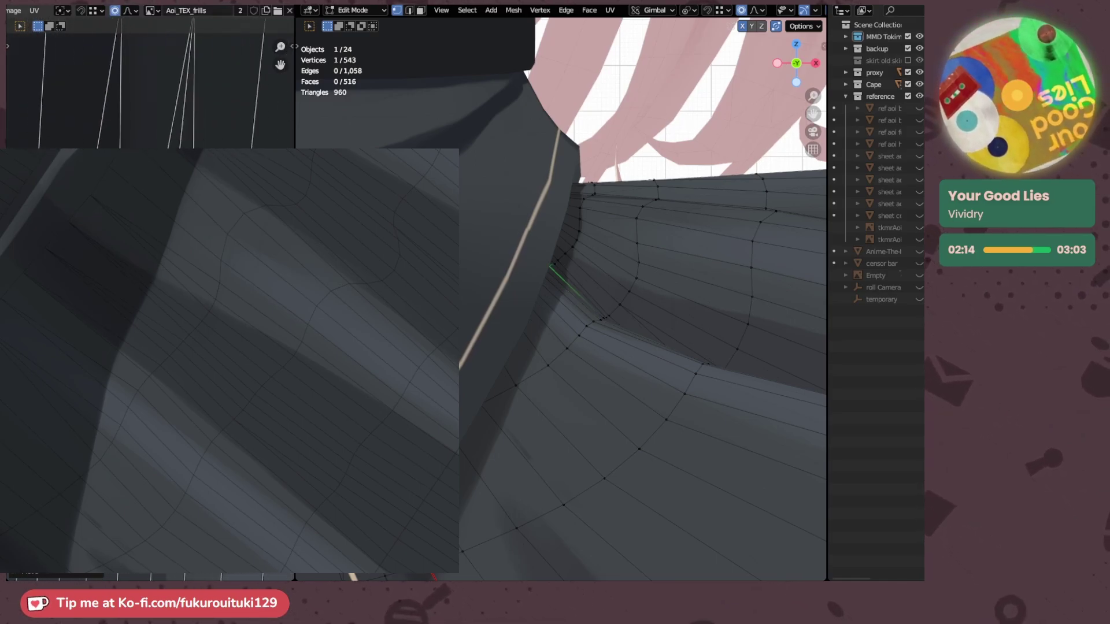
{"action": "middle_click_drag", "start_coordinate": [167, 347], "coordinate": [146, 347]}
{"action": "left_click_drag", "start_coordinate": [127, 329], "coordinate": [173, 370]}
{"action": "key", "text": "g"}
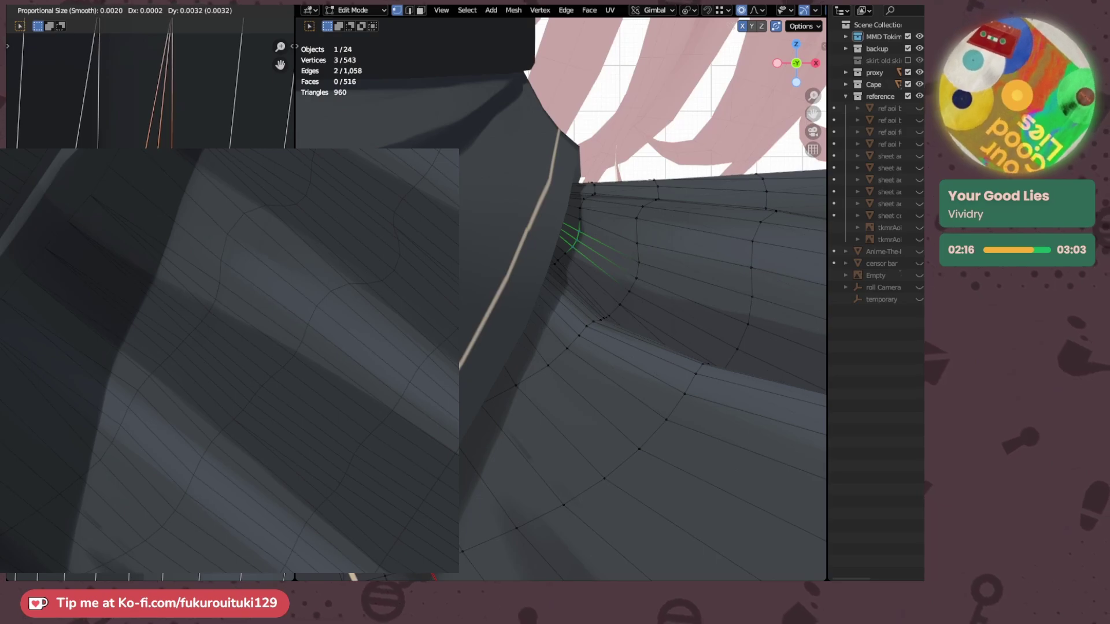
{"action": "left_click", "coordinate": [168, 347]}
- Box-select two crowded vertices on the skirt's UV loop and move them by about -0.0032 in X and 0.0010 in Y
{"action": "middle_click_drag", "start_coordinate": [156, 347], "coordinate": [232, 347]}
{"action": "left_click_drag", "start_coordinate": [133, 330], "coordinate": [183, 370]}
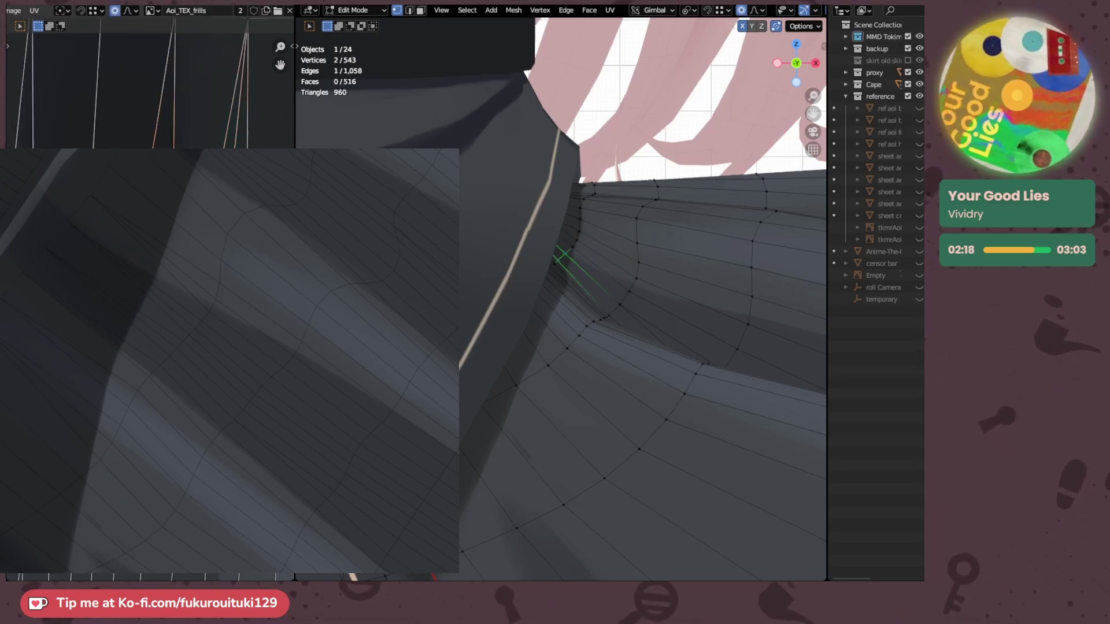
{"action": "key", "text": "g"}
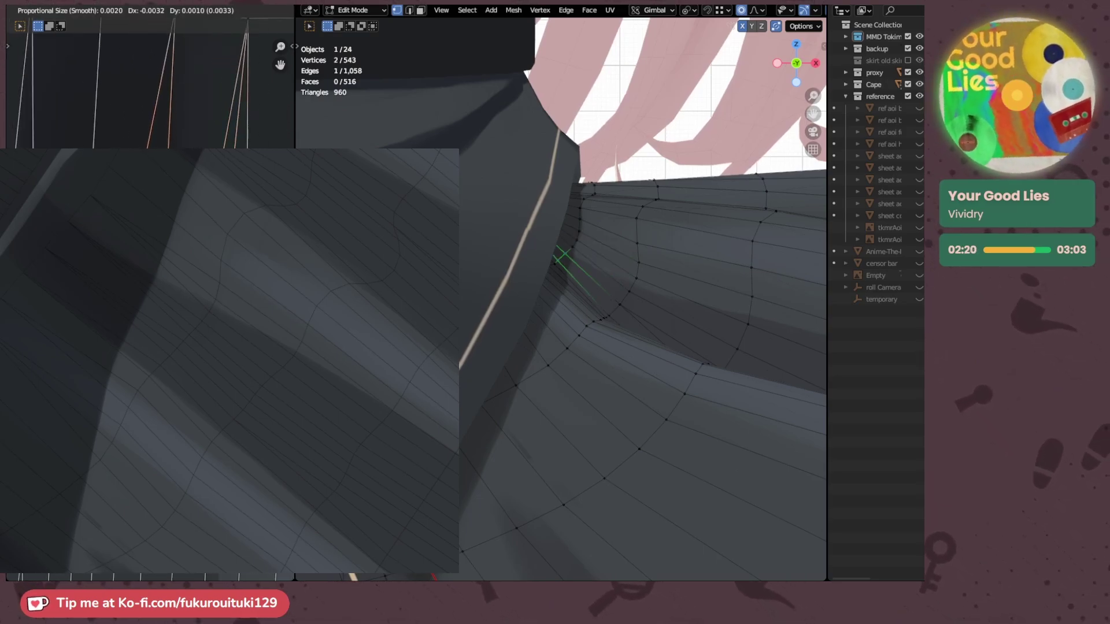
{"action": "left_click", "coordinate": [168, 347]}
- Move the adjacent single UV vertex by about 0.0007 in X and 0.0015 in Y, and again by about 0.0051 and 0.0007
{"action": "left_click", "coordinate": [162, 347]}
{"action": "key", "text": "g"}
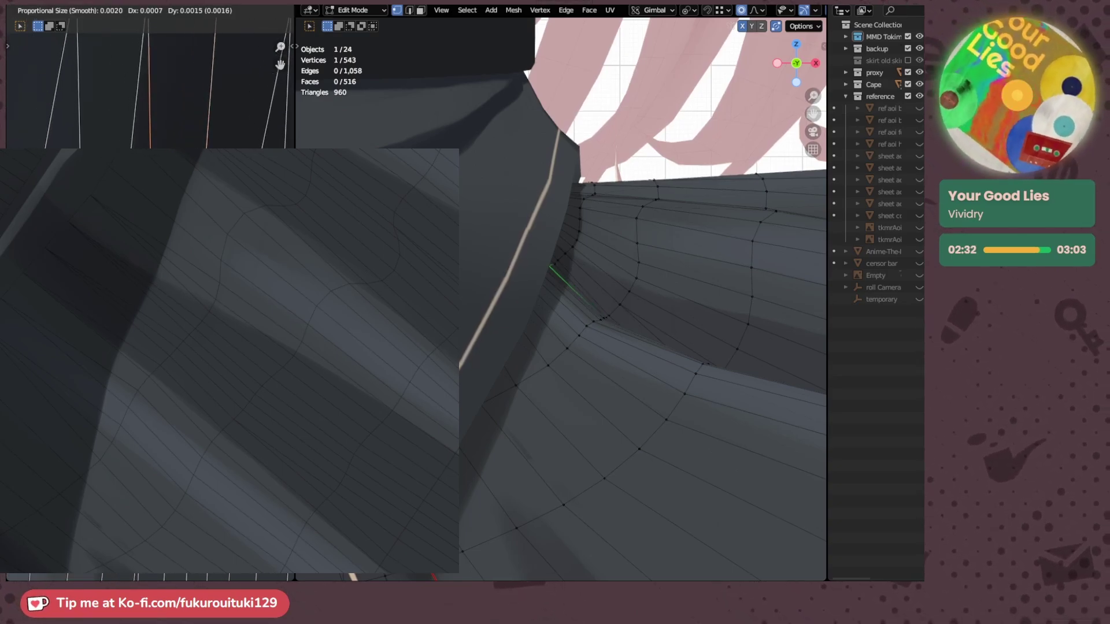
{"action": "left_click", "coordinate": [152, 324]}
{"action": "left_click", "coordinate": [152, 324]}
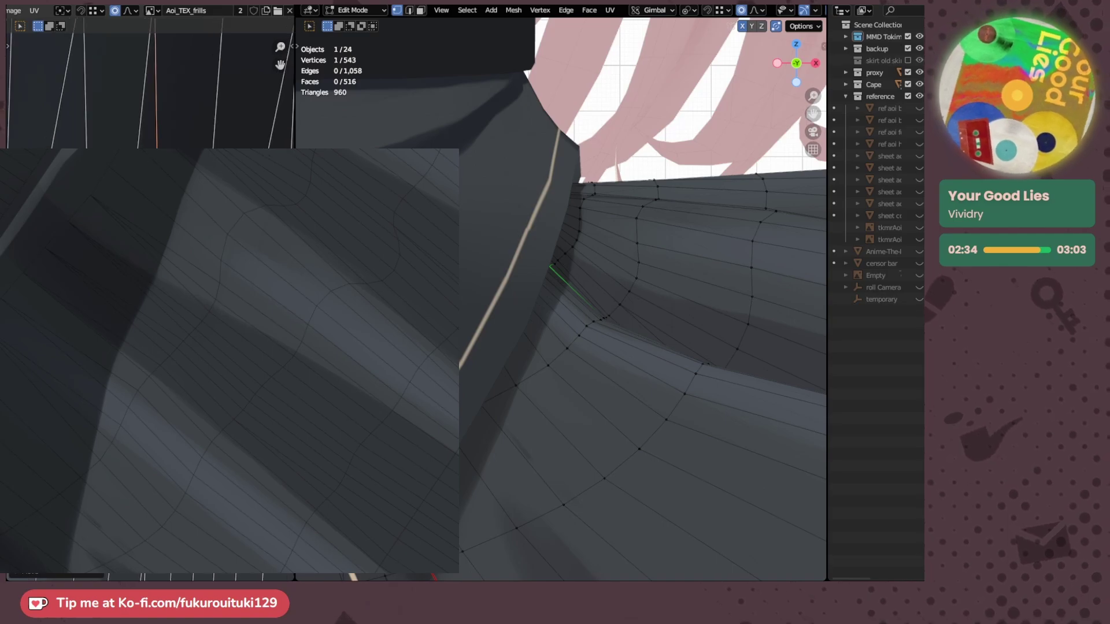
{"action": "scroll", "coordinate": [152, 323], "scroll_direction": "down", "scroll_amount": 5}
{"action": "scroll", "coordinate": [152, 324], "scroll_direction": "up", "scroll_amount": 5}
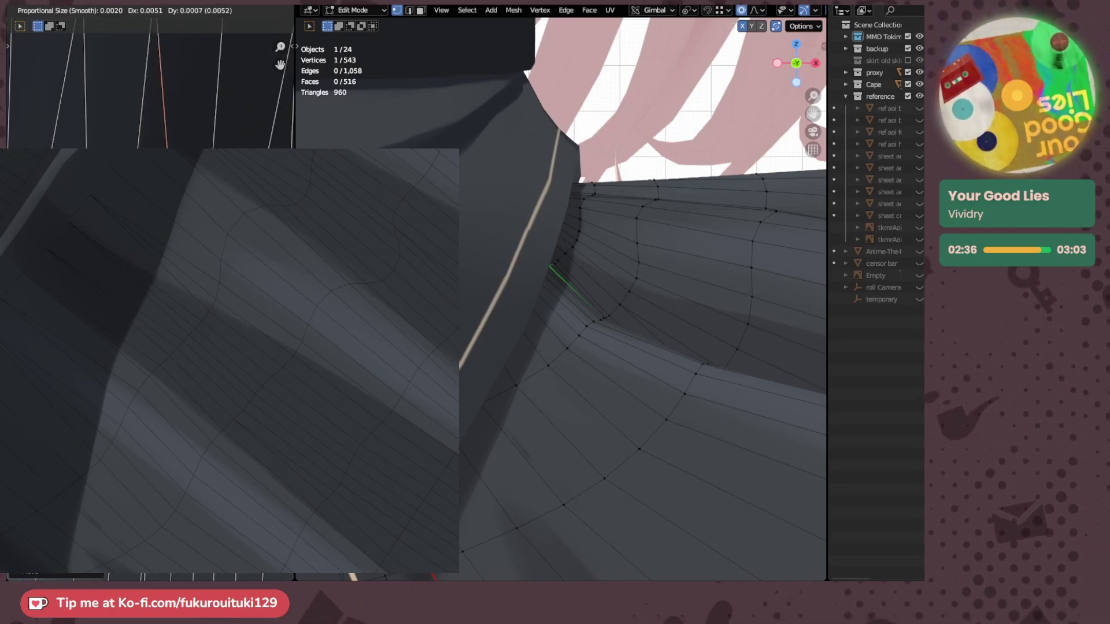
{"action": "left_click", "coordinate": [174, 324]}
- Reposition the next UV vertex along the loop and move the one after it by about -0.0010 in X and 0.0017 in Y
{"action": "middle_click_drag", "start_coordinate": [174, 323], "coordinate": [35, 324]}
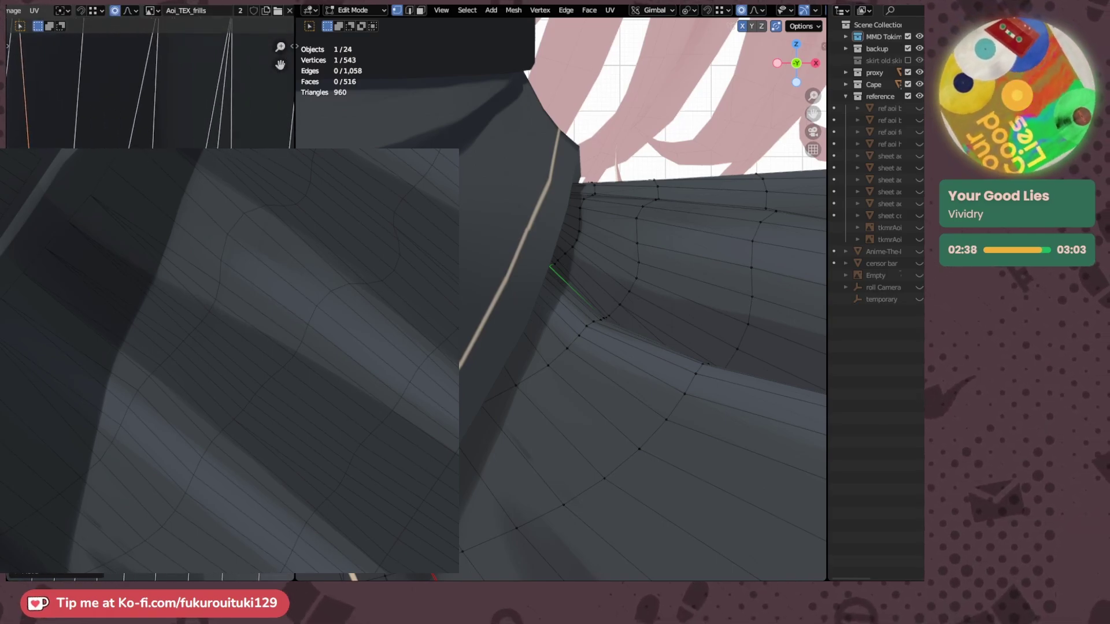
{"action": "left_click", "coordinate": [147, 324]}
{"action": "key", "text": "g"}
{"action": "key", "text": "Return"}
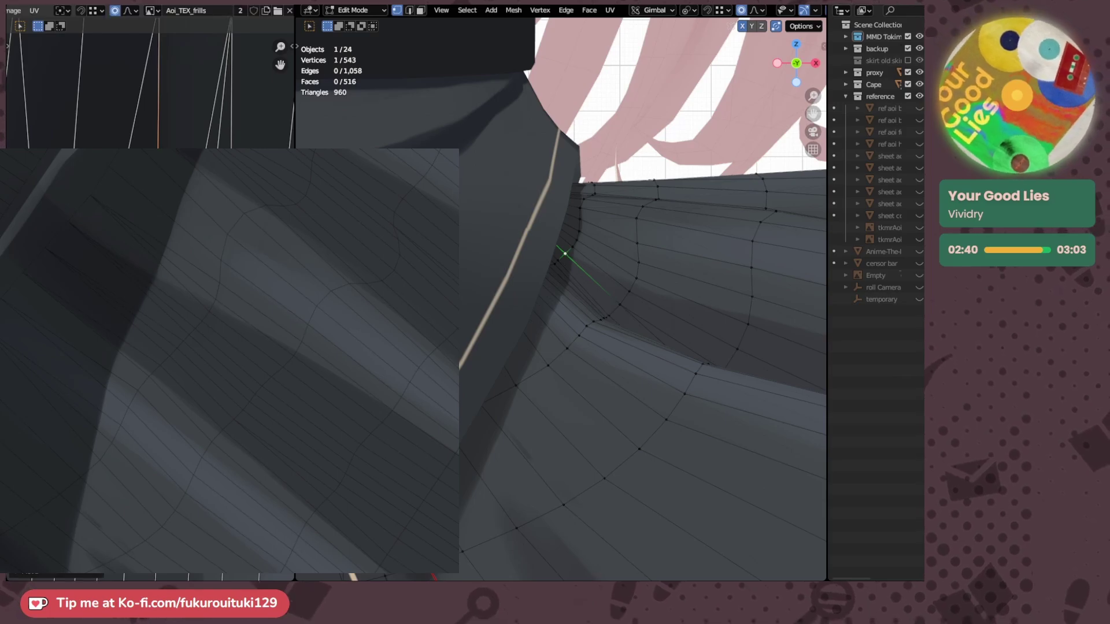
{"action": "key", "text": "g"}
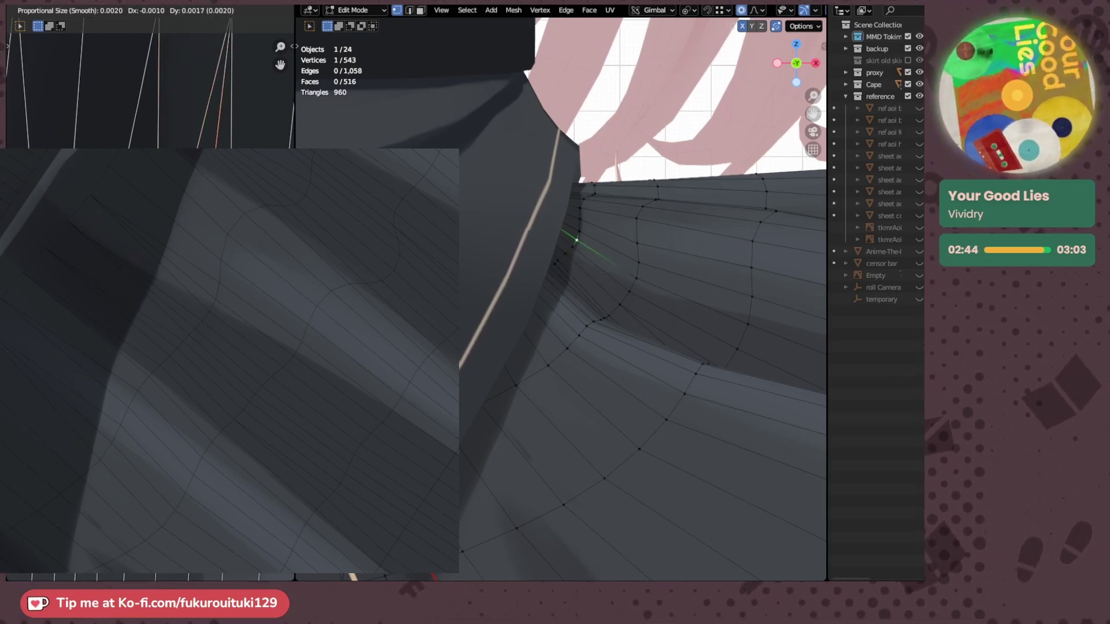
{"action": "key", "text": "Return"}
- Select a UV vertex farther along the skirt's jagged loop and move it by about -0.0008 in X and 0.0047 in Y
{"action": "scroll", "coordinate": [150, 300], "scroll_direction": "down", "scroll_amount": 5}
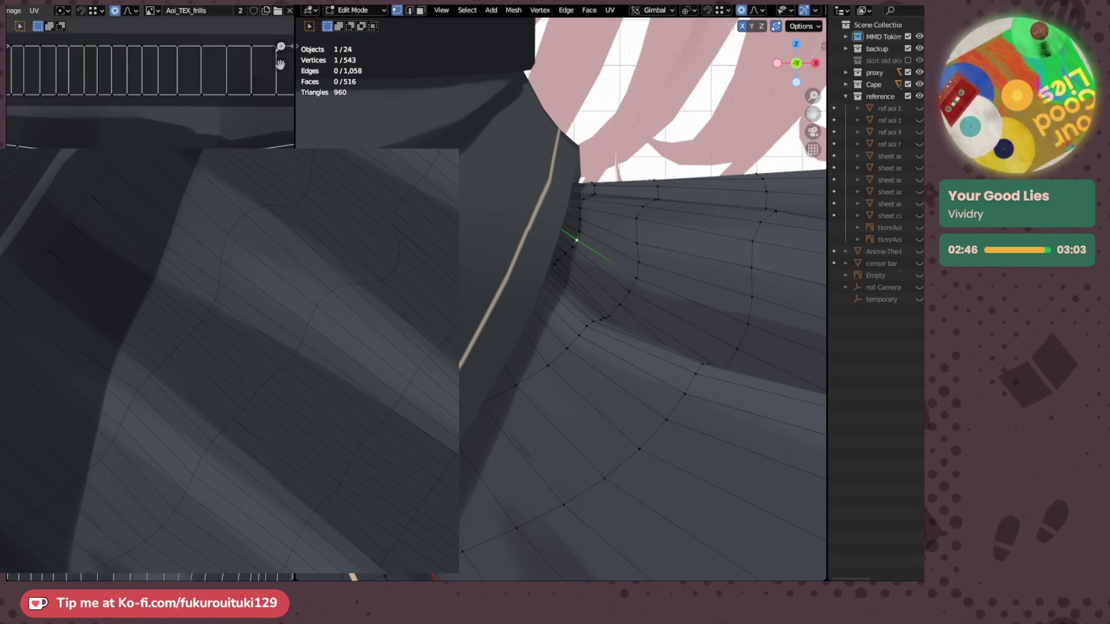
{"action": "scroll", "coordinate": [280, 48], "scroll_direction": "up", "scroll_amount": 1}
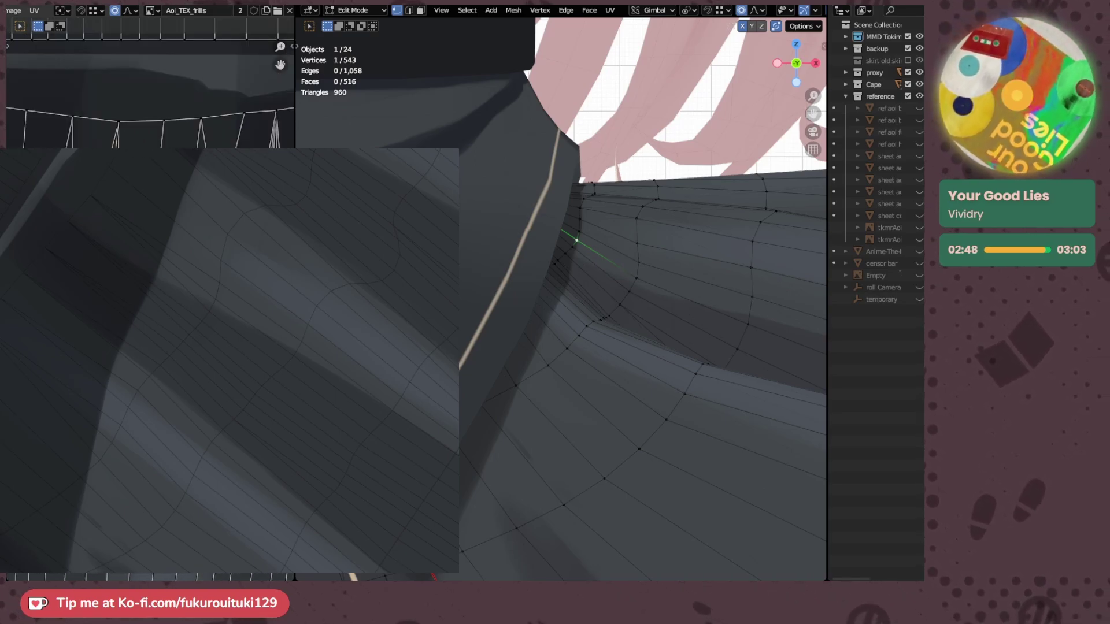
{"action": "middle_click_drag", "start_coordinate": [248, 300], "coordinate": [42, 291]}
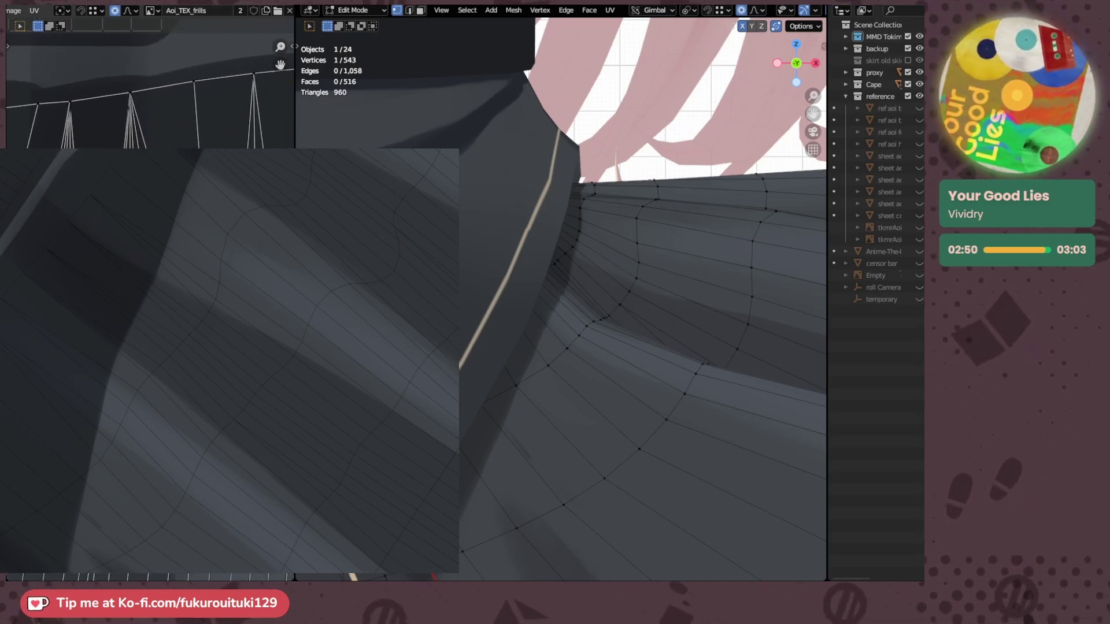
{"action": "key", "text": "g"}
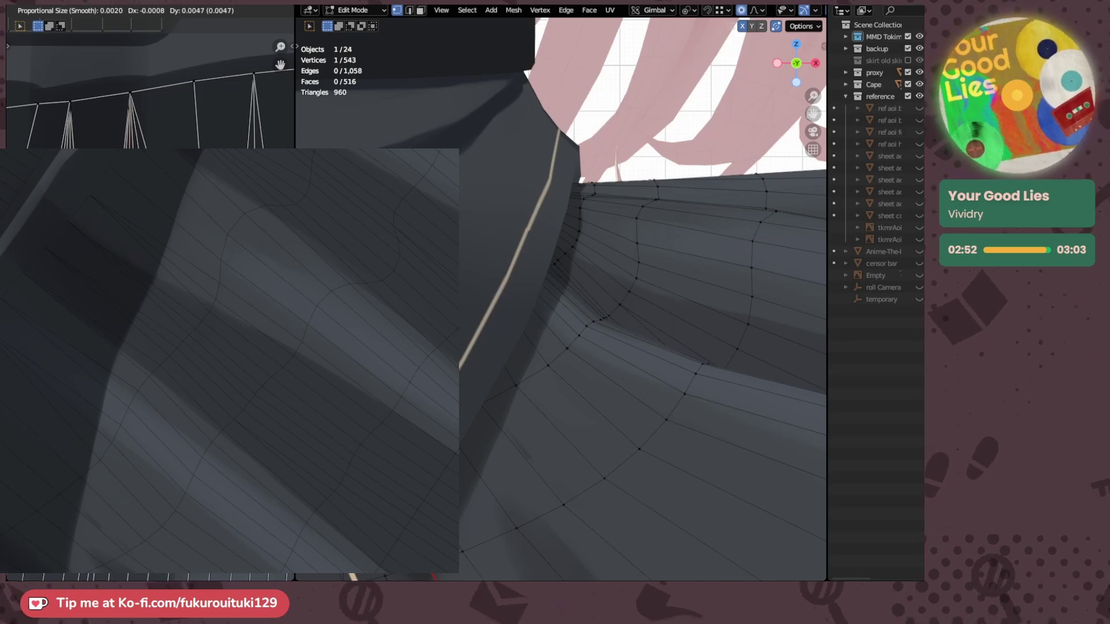
{"action": "left_click", "coordinate": [151, 295]}
- In the 3D mesh below the red seam, edge-slide the narrow vertical edge beside the fold into its neighbouring edge
{"action": "scroll", "coordinate": [150, 294], "scroll_direction": "down", "scroll_amount": 5}
{"action": "middle_click_drag", "start_coordinate": [150, 294], "coordinate": [197, 252]}
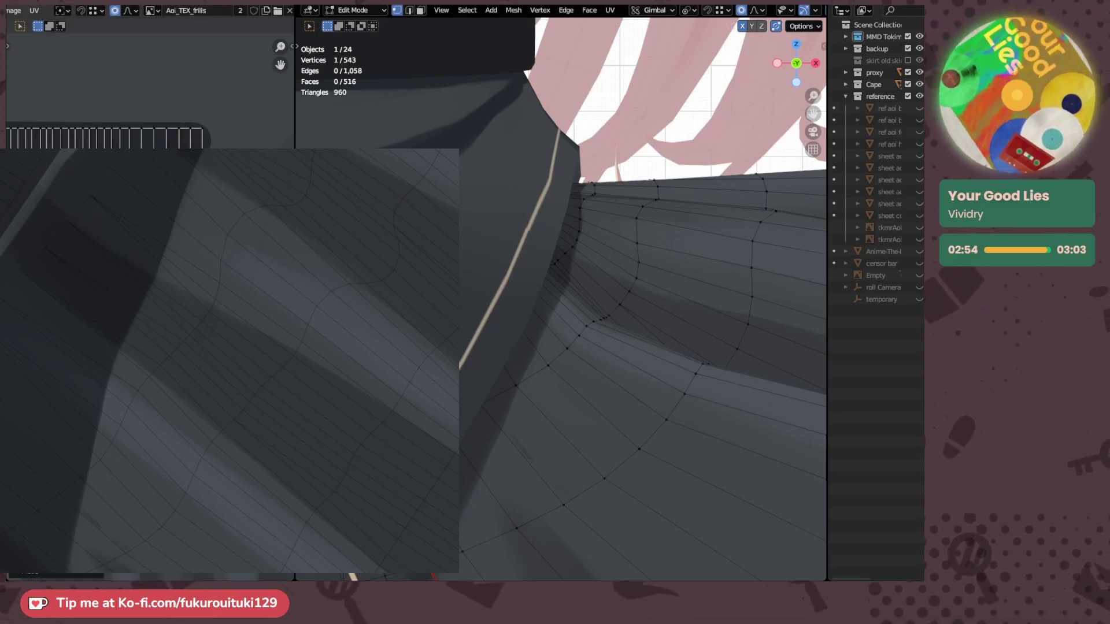
{"action": "middle_click_drag", "start_coordinate": [69, 259], "coordinate": [260, 252]}
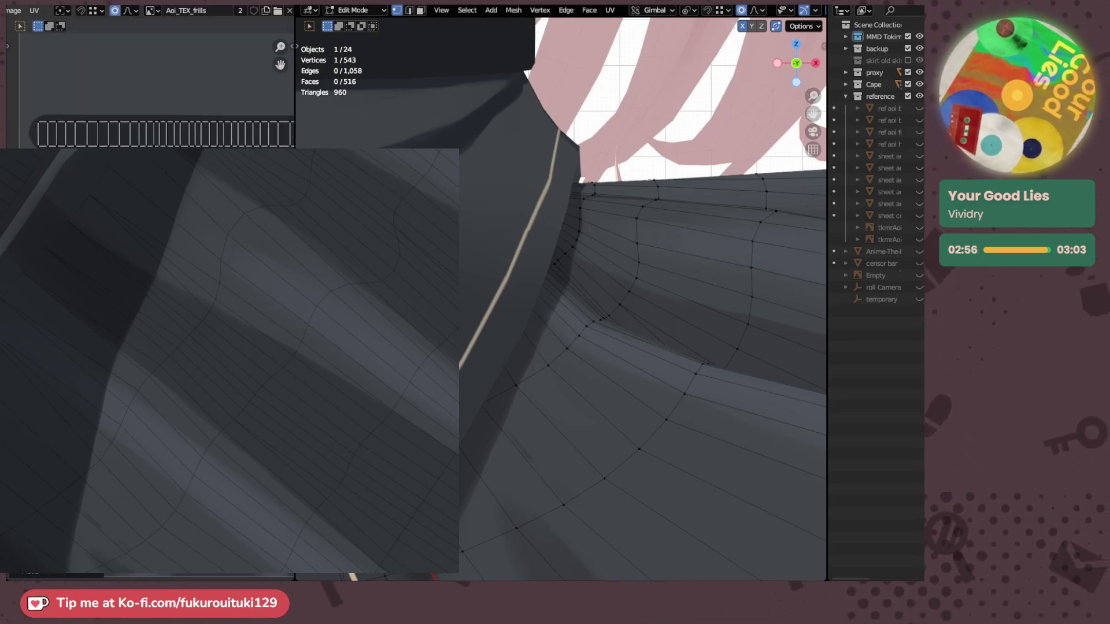
{"action": "middle_click_drag", "start_coordinate": [593, 257], "coordinate": [630, 277]}
{"action": "middle_click_drag", "start_coordinate": [260, 260], "coordinate": [58, 258]}
{"action": "scroll", "coordinate": [428, 278], "scroll_direction": "up", "scroll_amount": 1}
{"action": "middle_click_drag", "start_coordinate": [434, 277], "coordinate": [616, 303], "text": "shift"}
{"action": "middle_click_drag", "start_coordinate": [469, 261], "coordinate": [601, 252]}
{"action": "key", "text": "2"}
{"action": "left_click", "coordinate": [588, 253]}
{"action": "key", "text": "g"}
{"action": "key", "text": "g"}
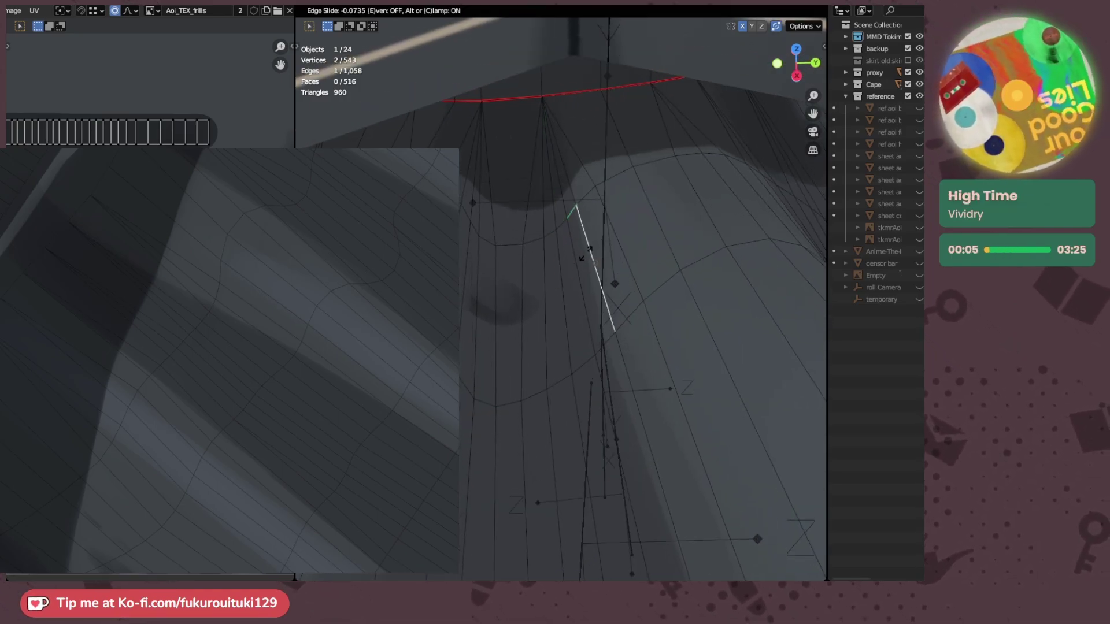
{"action": "left_click", "coordinate": [544, 278]}
- Edge-slide the next vertical edge in the dark crease sideways into its neighbour and slide another crease edge over
{"action": "left_click", "coordinate": [543, 292]}
{"action": "key", "text": "g"}
{"action": "key", "text": "g"}
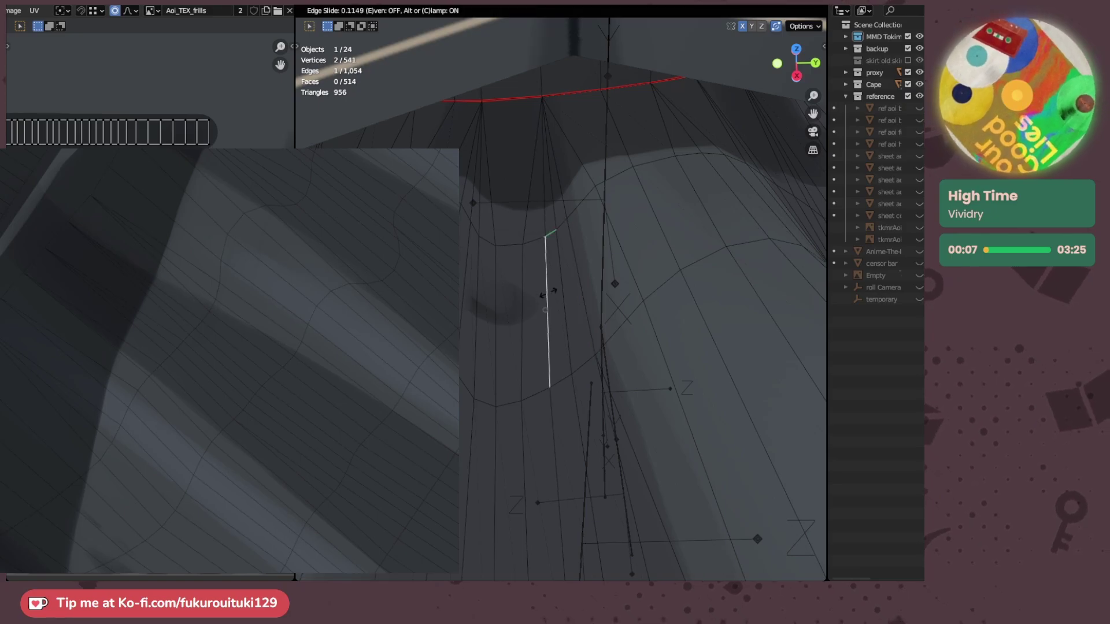
{"action": "left_click", "coordinate": [590, 283]}
{"action": "middle_click_drag", "start_coordinate": [551, 286], "coordinate": [477, 287]}
{"action": "key", "text": "g"}
{"action": "key", "text": "g"}
{"action": "left_click", "coordinate": [549, 279]}
- Slide two more crowded vertical edges across the dark crease toward their adjacent edges
{"action": "left_click", "coordinate": [566, 275]}
{"action": "key", "text": "g"}
{"action": "key", "text": "g"}
{"action": "left_click", "coordinate": [572, 274]}
{"action": "key", "text": "g"}
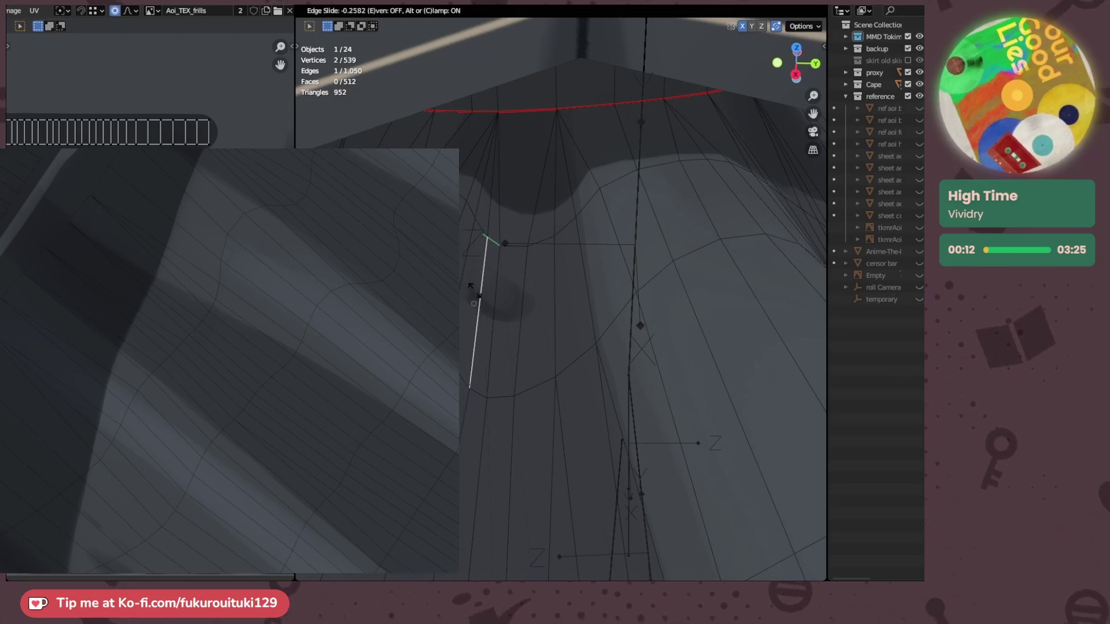
{"action": "left_click", "coordinate": [476, 292]}
- Collapse the remaining narrow strips at the far side of the crease by sliding their edges into adjacent ones
{"action": "left_click", "coordinate": [494, 295]}
{"action": "key", "text": "g"}
{"action": "key", "text": "g"}
{"action": "left_click", "coordinate": [476, 295]}
{"action": "key", "text": "g"}
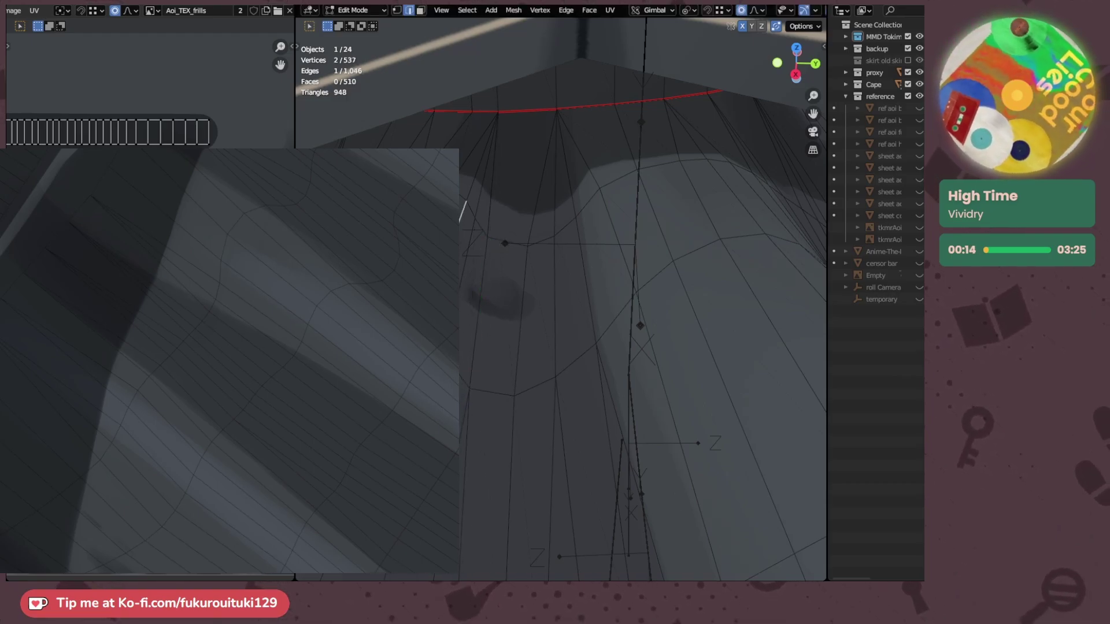
{"action": "left_click", "coordinate": [463, 285]}
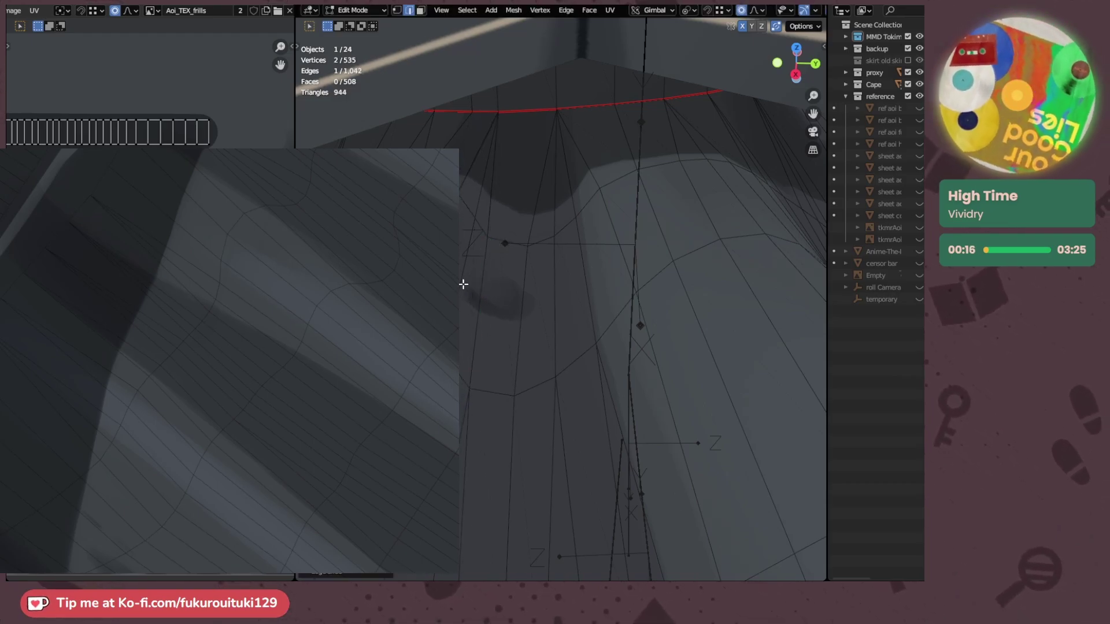
- Fine-tune the spacing of the crease edges with two small edge slides, the second by about -0.0321
{"action": "left_click", "coordinate": [463, 287]}
{"action": "key", "text": "g"}
{"action": "key", "text": "g"}
{"action": "left_click", "coordinate": [467, 289]}
{"action": "left_click", "coordinate": [479, 292]}
{"action": "key", "text": "g"}
{"action": "key", "text": "g"}
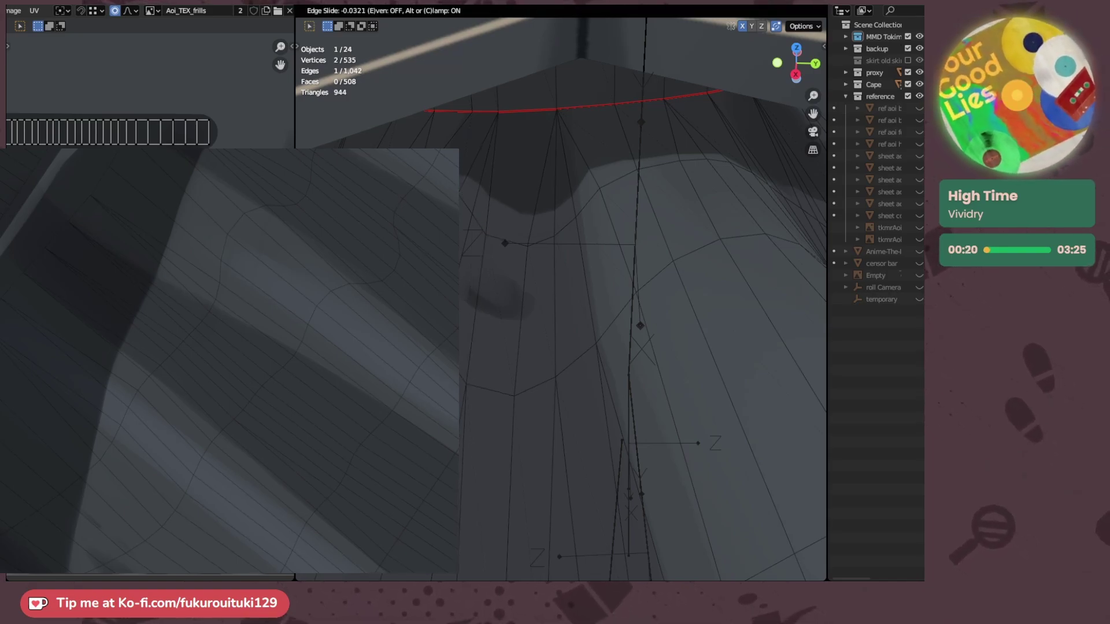
{"action": "left_click", "coordinate": [478, 288]}
- View the crease at an angle and edge-slide its edges twice more, finishing with a slide of about -0.0718
{"action": "middle_click_drag", "start_coordinate": [478, 288], "coordinate": [473, 246]}
{"action": "key", "text": "g"}
{"action": "key", "text": "g"}
{"action": "left_click", "coordinate": [467, 247]}
{"action": "key", "text": "g"}
{"action": "key", "text": "g"}
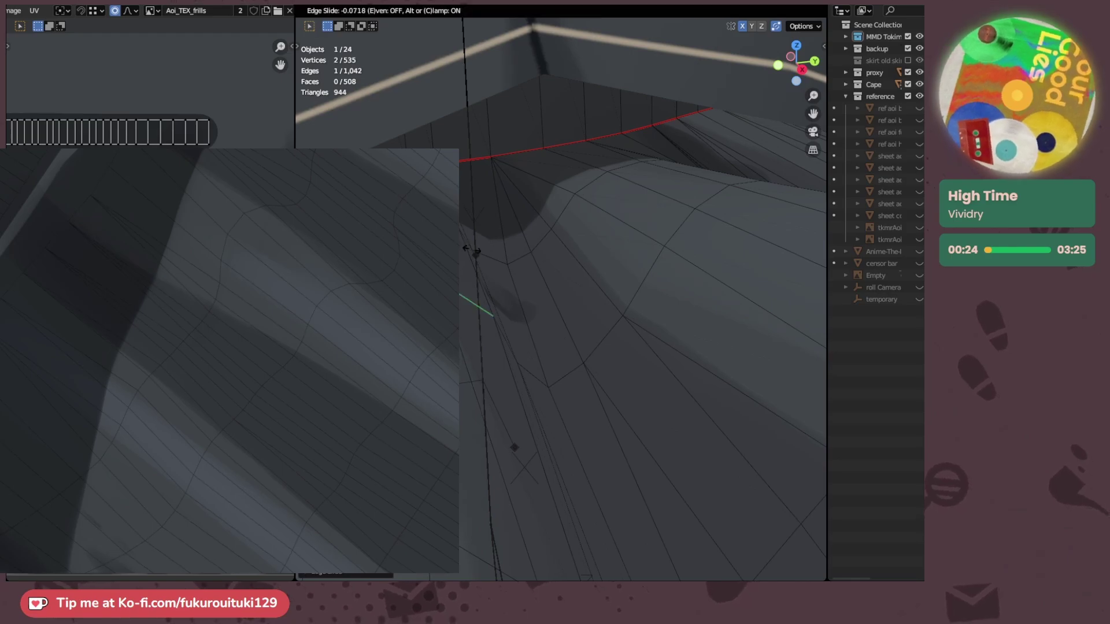
{"action": "left_click", "coordinate": [472, 248]}
- Switch to vertex selection and vertex-slide the loop vertices in the crease, the one below the seam by about 0.1143
{"action": "key", "text": "1"}
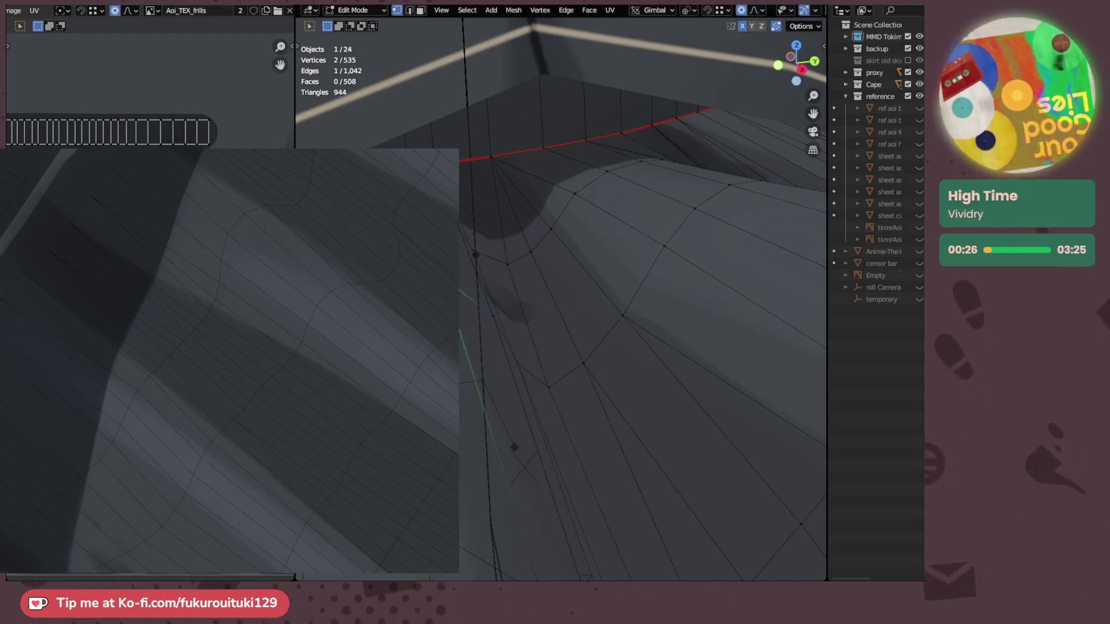
{"action": "key", "text": "g"}
{"action": "key", "text": "g"}
{"action": "left_click", "coordinate": [471, 256]}
{"action": "middle_click_drag", "start_coordinate": [471, 255], "coordinate": [444, 249]}
{"action": "middle_click_drag", "start_coordinate": [474, 282], "coordinate": [490, 268]}
{"action": "key", "text": "g"}
{"action": "key", "text": "g"}
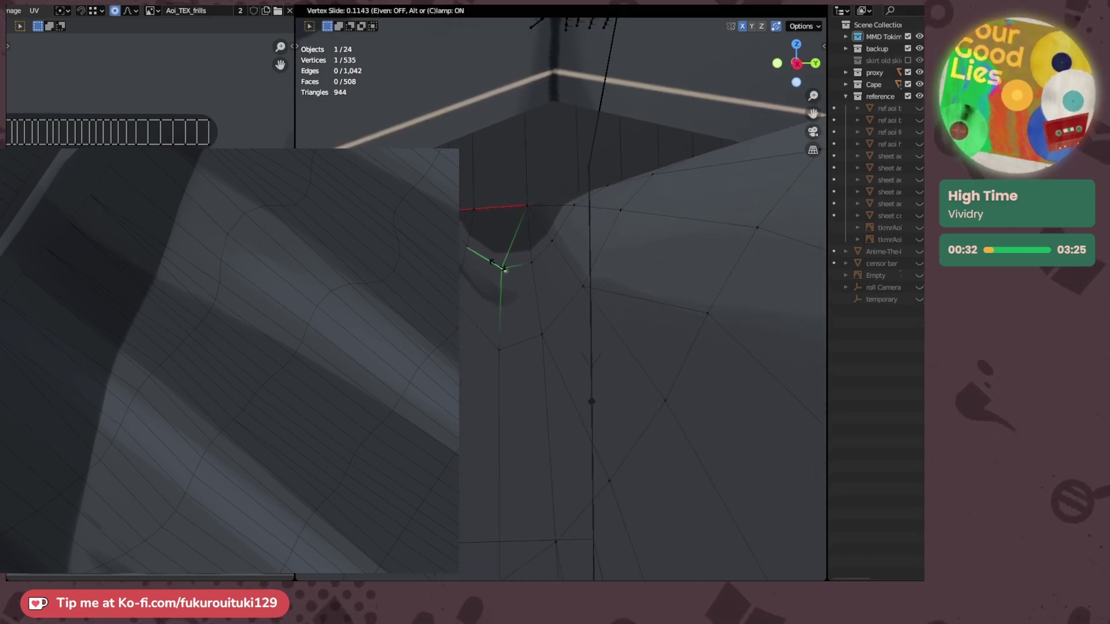
{"action": "left_click", "coordinate": [494, 265]}
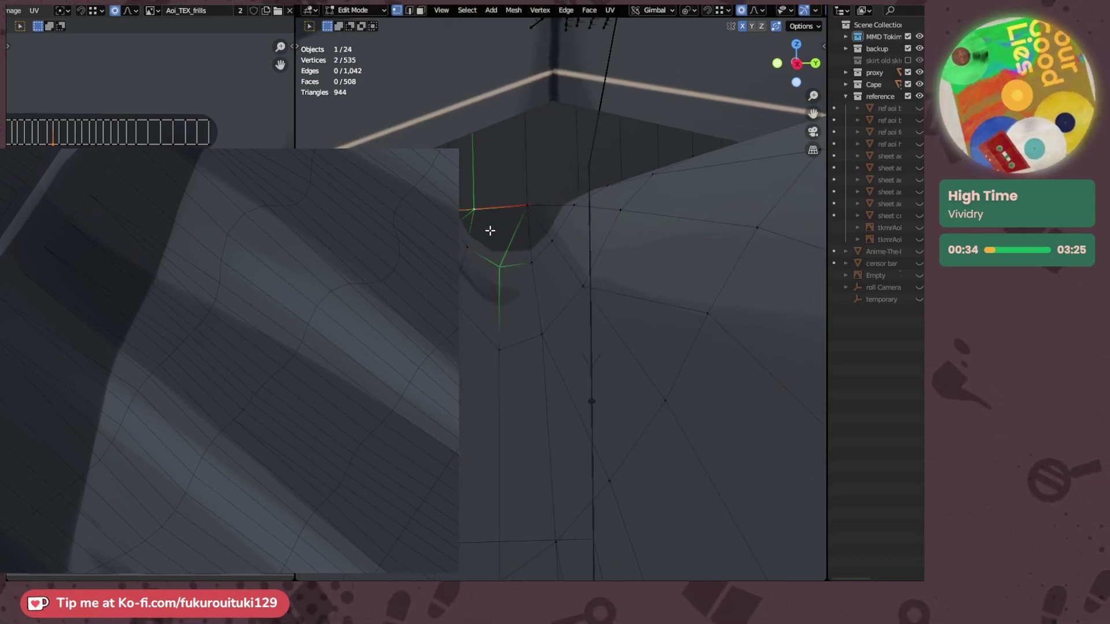
- Connect the crease's loop vertex to the nearby seam vertex with an edge and shift a vertex at the skirt's top
{"action": "left_click", "coordinate": [499, 266]}
{"action": "middle_click_drag", "start_coordinate": [499, 266], "coordinate": [603, 356]}
{"action": "left_click", "coordinate": [530, 302]}
{"action": "key", "text": "g"}
{"action": "left_click", "coordinate": [551, 310]}
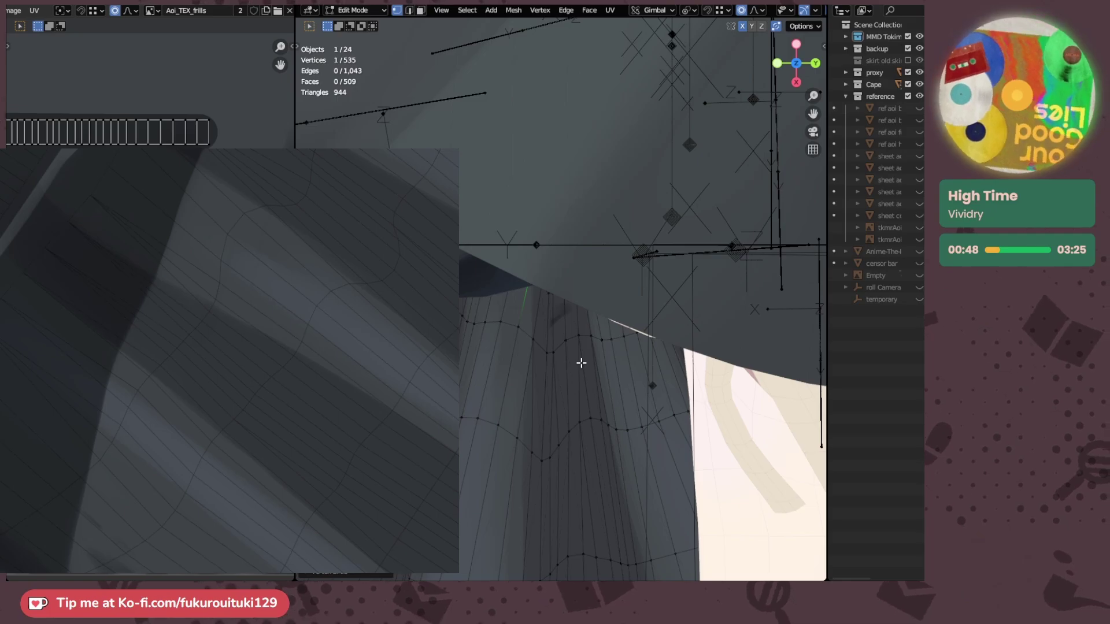
- Select the two lowest vertices in the upper loop's dip and slide them up toward the waist
{"action": "scroll", "coordinate": [581, 363], "scroll_direction": "down", "scroll_amount": 2}
{"action": "scroll", "coordinate": [569, 362], "scroll_direction": "down", "scroll_amount": 2}
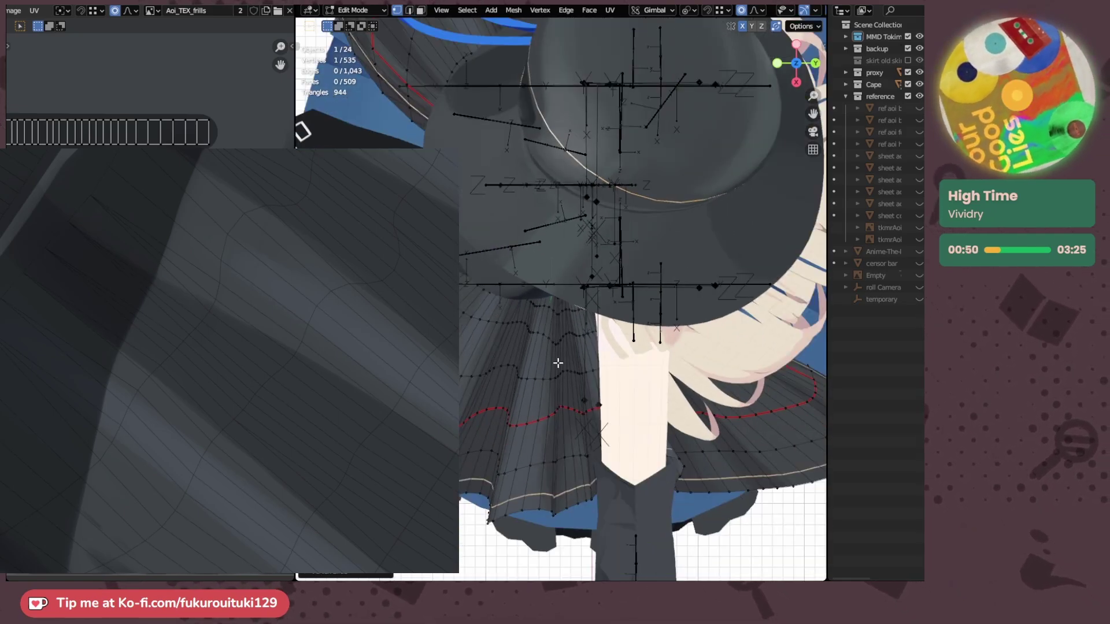
{"action": "scroll", "coordinate": [557, 363], "scroll_direction": "up", "scroll_amount": 6}
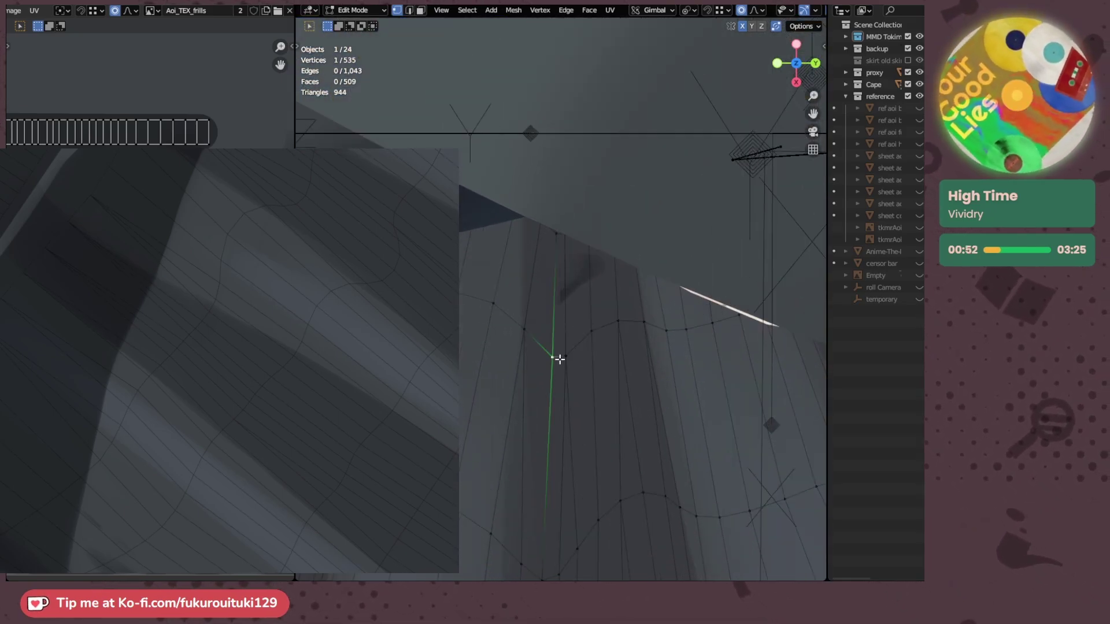
{"action": "left_click", "coordinate": [565, 356], "text": "shift"}
{"action": "key", "text": "g"}
{"action": "left_click", "coordinate": [568, 329]}
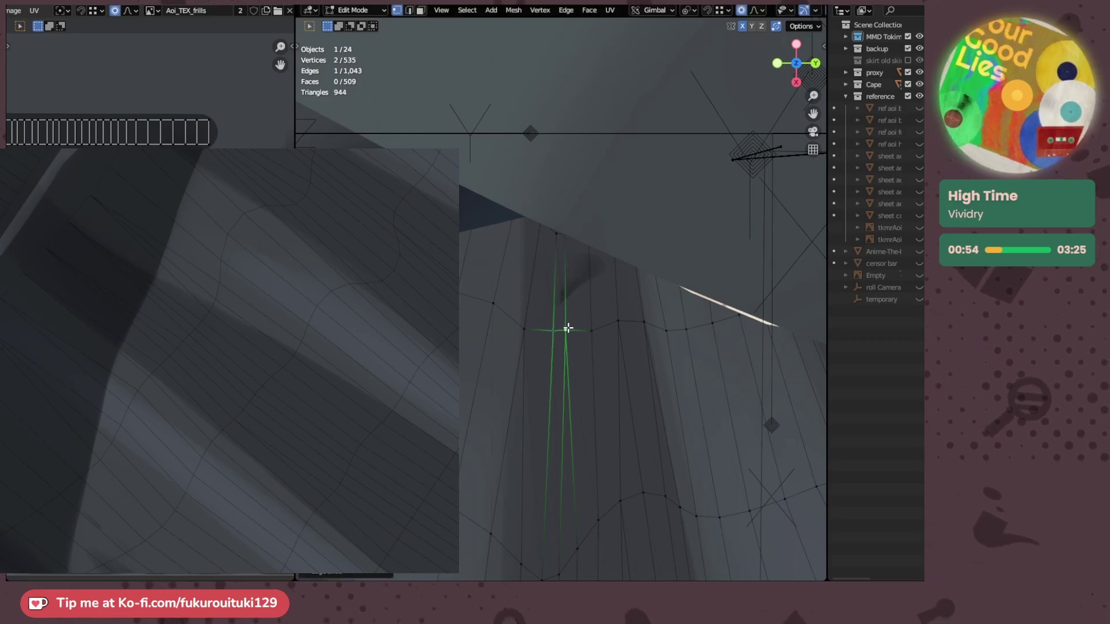
- Vertex-slide the loop vertices on both sides of the raised pair to even out the upper loop's curve
{"action": "left_click", "coordinate": [523, 331]}
{"action": "key", "text": "g"}
{"action": "key", "text": "g"}
{"action": "left_click", "coordinate": [525, 328]}
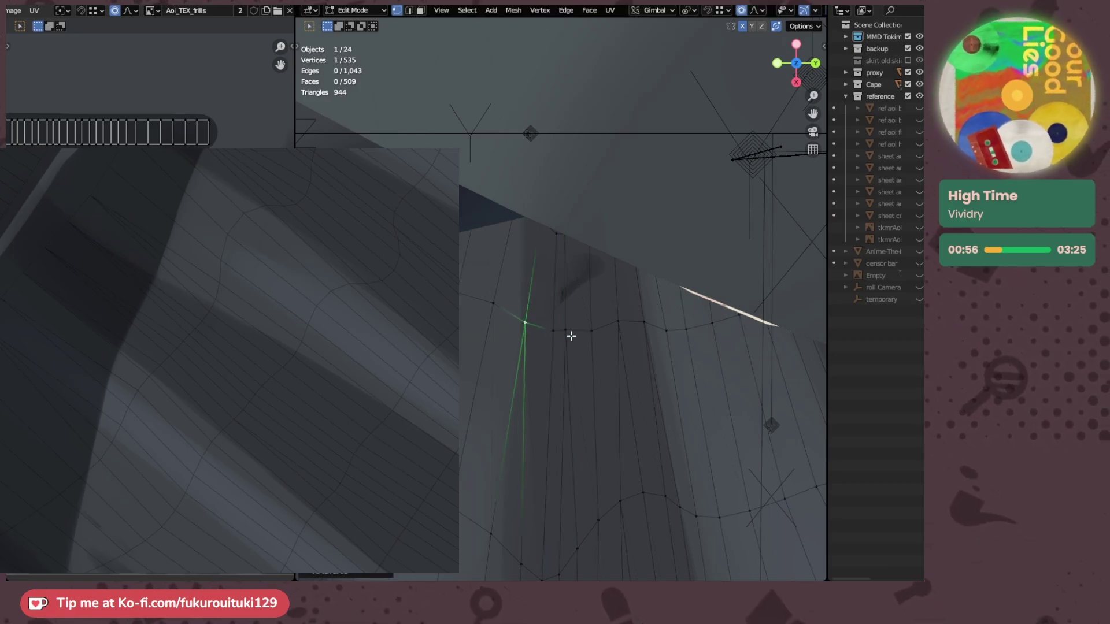
{"action": "left_click", "coordinate": [597, 335]}
{"action": "key", "text": "g"}
{"action": "key", "text": "g"}
{"action": "left_click", "coordinate": [601, 339]}
- On the adjacent lighter fold, slide two upper-loop vertices by about 0.0585 and the vertex beside them by about 0.0317
{"action": "middle_click_drag", "start_coordinate": [618, 346], "coordinate": [775, 338], "text": "shift"}
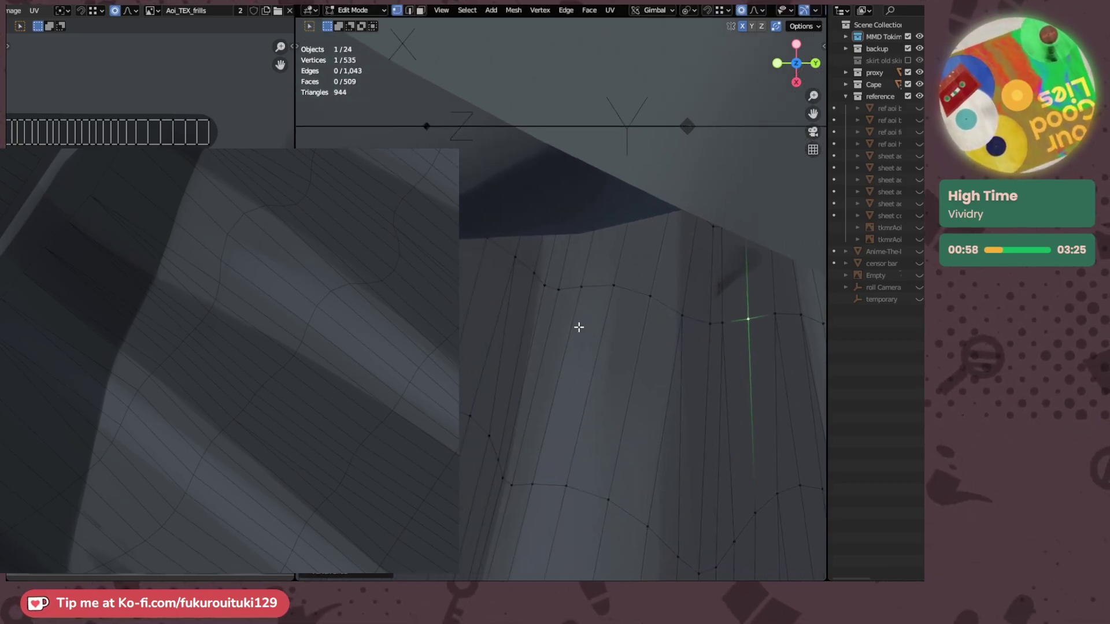
{"action": "left_click", "coordinate": [542, 289]}
{"action": "left_click", "coordinate": [562, 294], "text": "shift"}
{"action": "key", "text": "g"}
{"action": "key", "text": "g"}
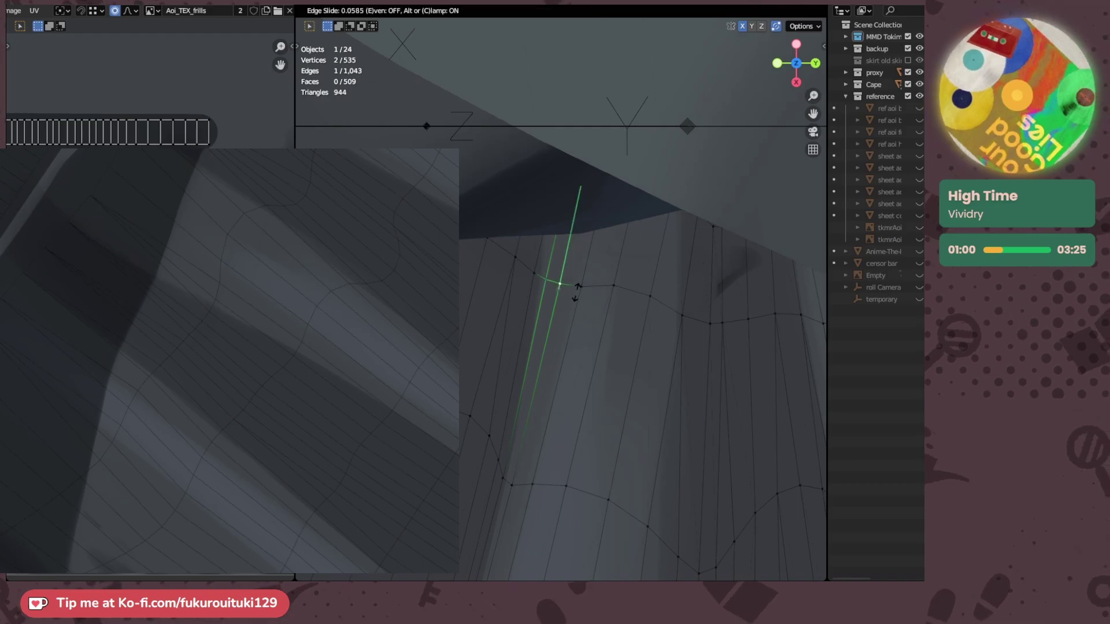
{"action": "left_click", "coordinate": [592, 301]}
{"action": "left_click", "coordinate": [580, 285]}
{"action": "key", "text": "g"}
{"action": "key", "text": "g"}
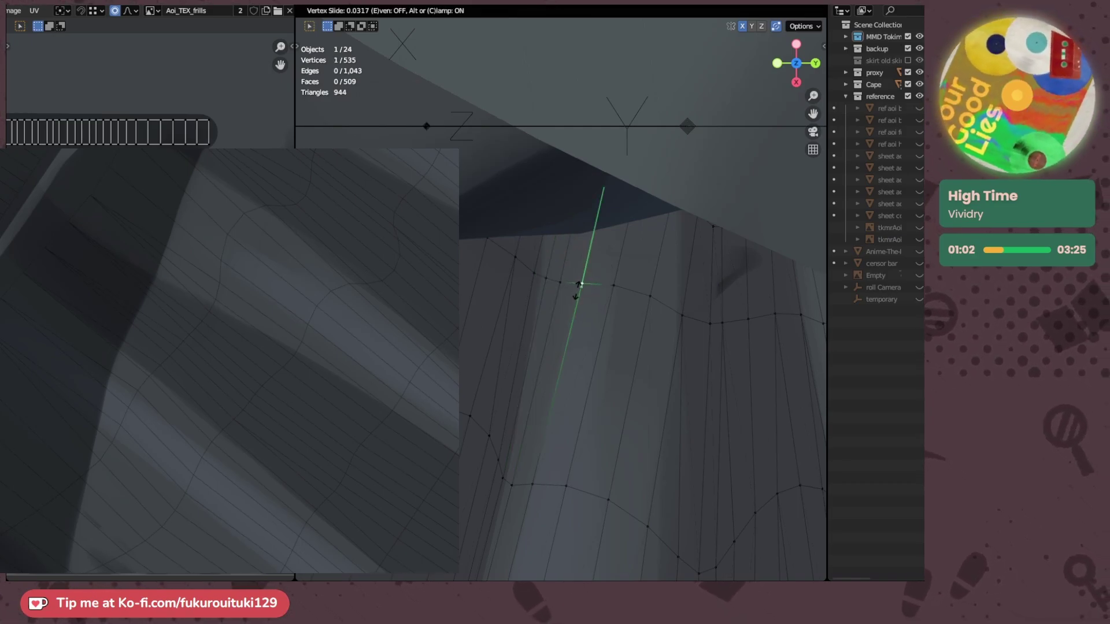
{"action": "left_click", "coordinate": [576, 291]}
- Edge-slide the two vertices near the second loop's lowest point by about -0.0847 to soften its dip
{"action": "middle_click_drag", "start_coordinate": [567, 410], "coordinate": [604, 354], "text": "shift"}
{"action": "scroll", "coordinate": [584, 350], "scroll_direction": "down", "scroll_amount": 8}
{"action": "scroll", "coordinate": [583, 354], "scroll_direction": "up", "scroll_amount": 3}
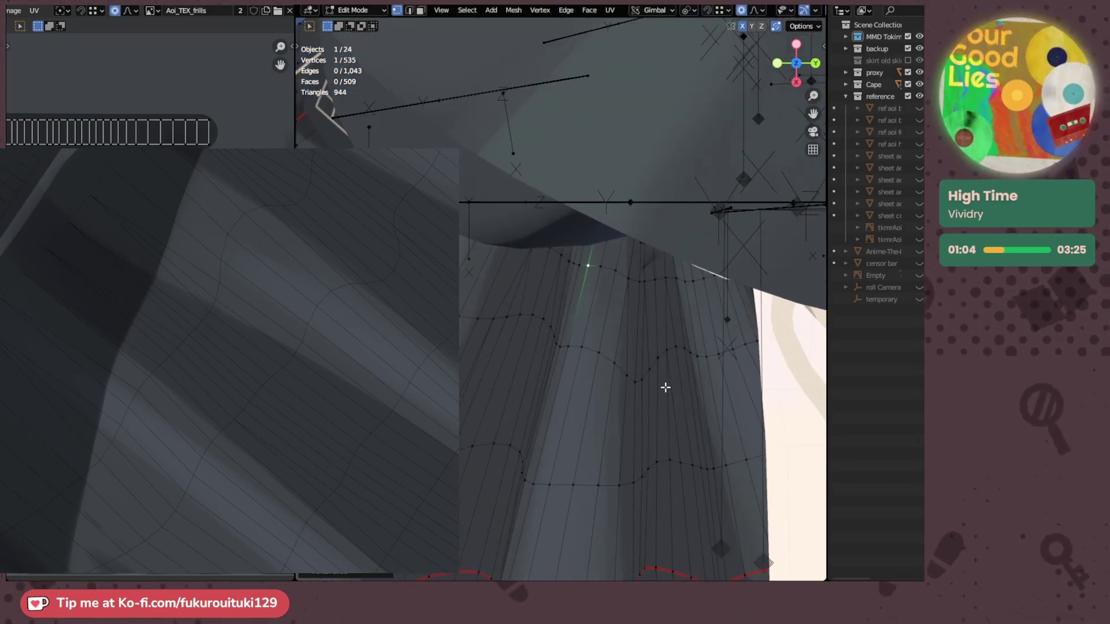
{"action": "middle_click_drag", "start_coordinate": [665, 388], "coordinate": [540, 404]}
{"action": "left_click", "coordinate": [552, 401]}
{"action": "key", "text": "g"}
{"action": "key", "text": "g"}
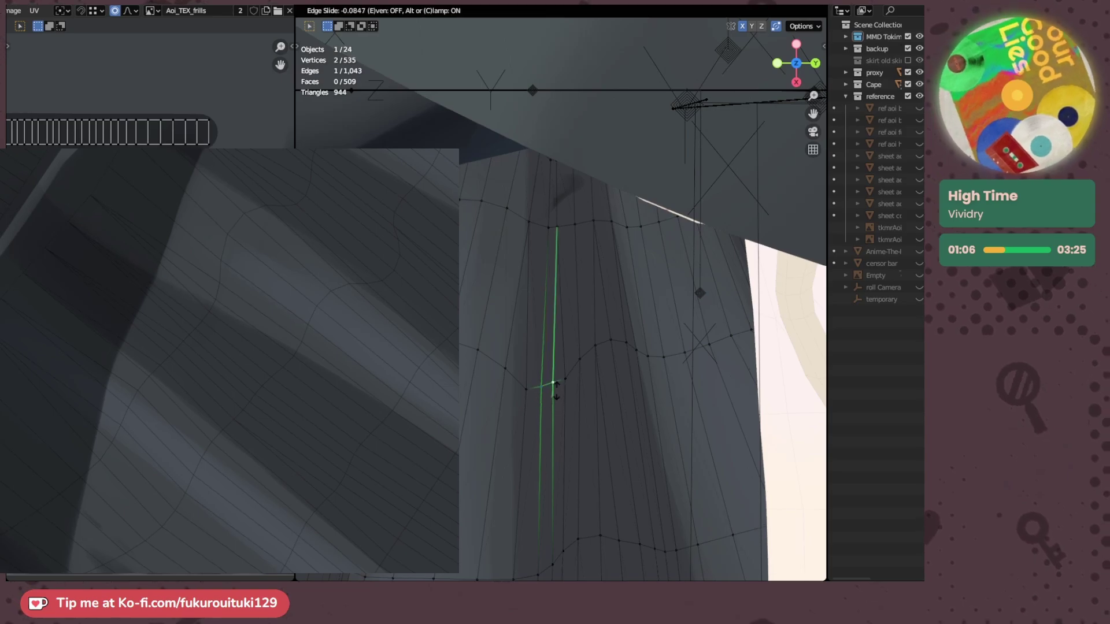
{"action": "left_click", "coordinate": [556, 381]}
- Vertex-slide the next vertex on the second loop slightly upward to continue the smooth curve
{"action": "left_click", "coordinate": [568, 383]}
{"action": "key", "text": "g"}
{"action": "key", "text": "g"}
{"action": "left_click", "coordinate": [564, 371]}
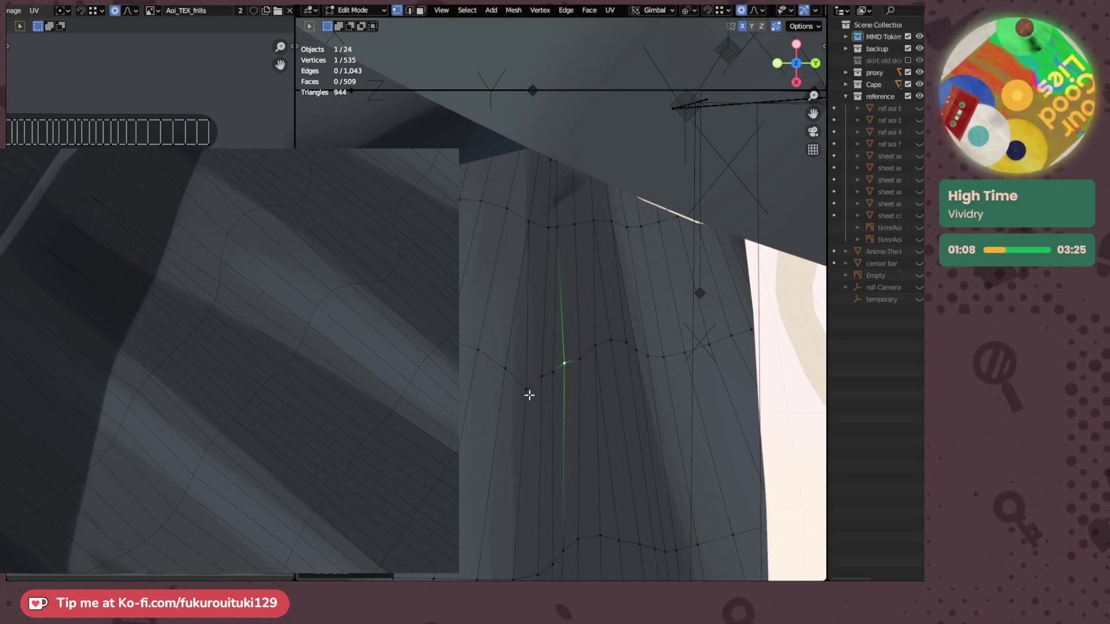
- Vertex-slide two neighbouring vertices in the second loop's dip on the dark fold, the latter by about 0.0190
{"action": "left_click", "coordinate": [528, 395]}
{"action": "key", "text": "g"}
{"action": "key", "text": "g"}
{"action": "left_click", "coordinate": [527, 380]}
{"action": "left_click", "coordinate": [565, 368]}
{"action": "key", "text": "g"}
{"action": "key", "text": "g"}
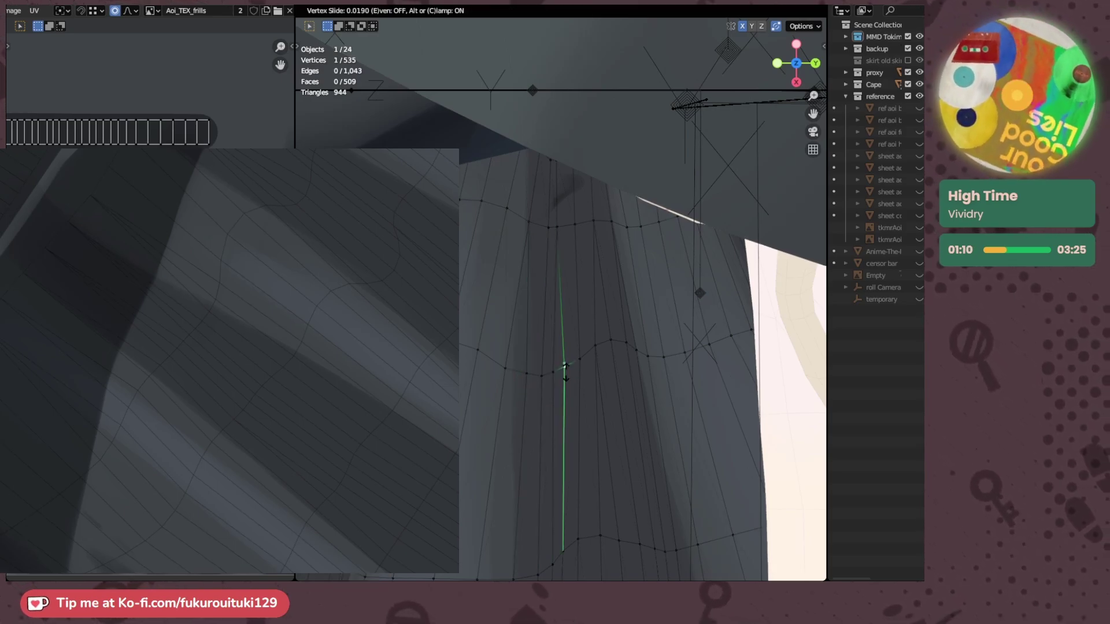
{"action": "left_click", "coordinate": [569, 372]}
- Examine the overskirt's loops and fold depth from above and from the side in wireframe
{"action": "middle_click_drag", "start_coordinate": [571, 365], "coordinate": [584, 298]}
{"action": "left_click", "coordinate": [566, 283]}
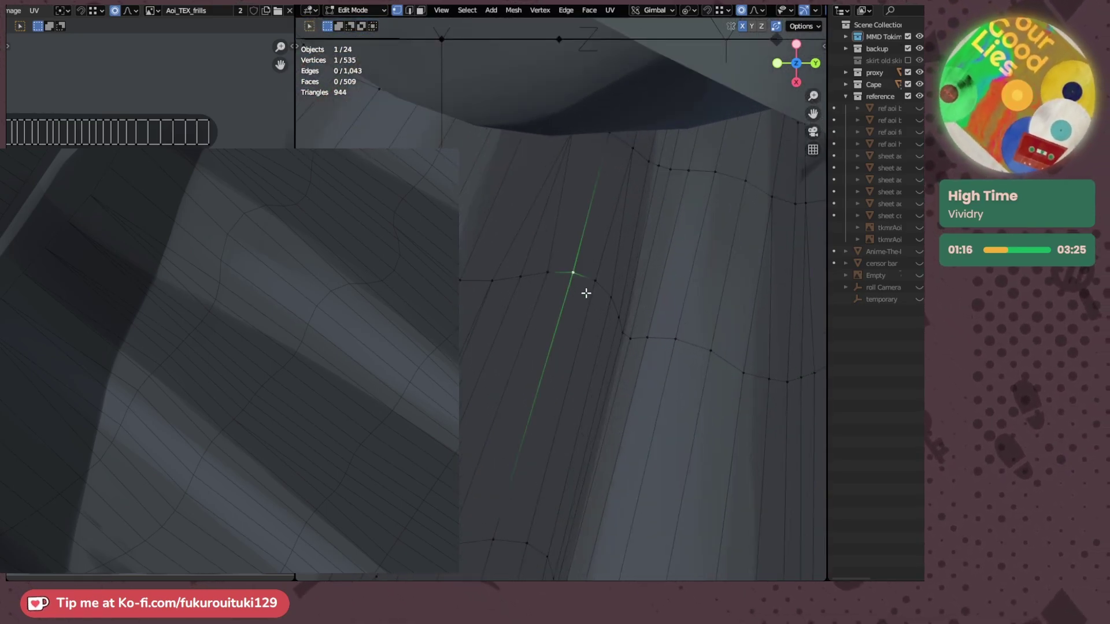
{"action": "scroll", "coordinate": [589, 296], "scroll_direction": "down", "scroll_amount": 8}
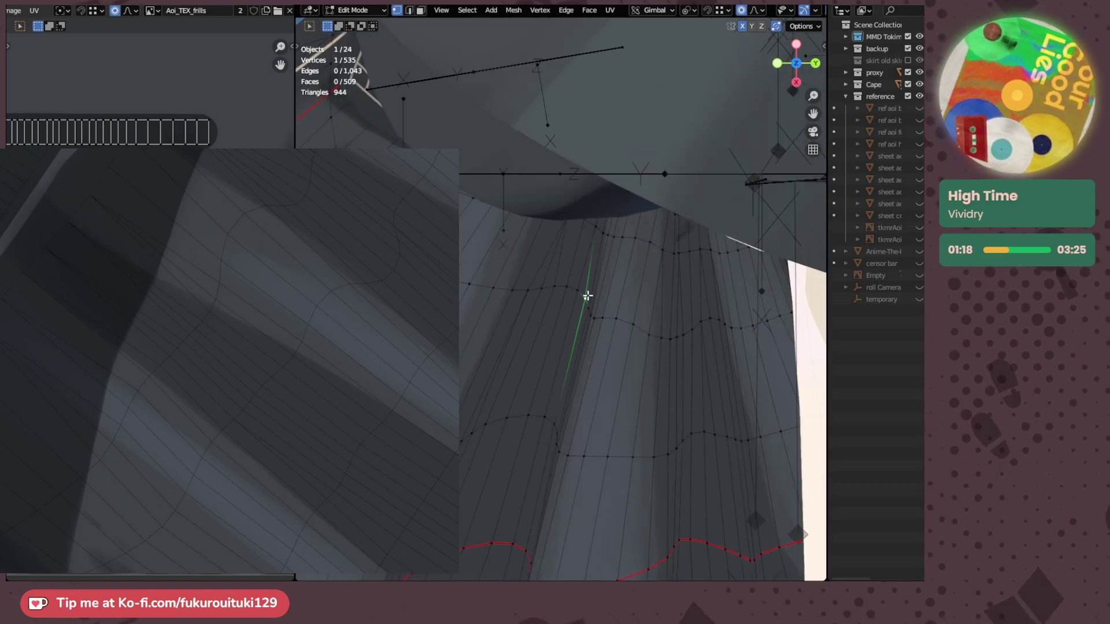
{"action": "mouse_move", "coordinate": [565, 362]}
{"action": "middle_mouse_down"}
{"action": "mouse_move", "coordinate": [600, 302]}
{"action": "mouse_move", "coordinate": [629, 294]}
{"action": "mouse_move", "coordinate": [694, 329]}
{"action": "mouse_move", "coordinate": [617, 320]}
{"action": "mouse_move", "coordinate": [563, 330]}
{"action": "mouse_move", "coordinate": [616, 332]}
{"action": "middle_mouse_up"}
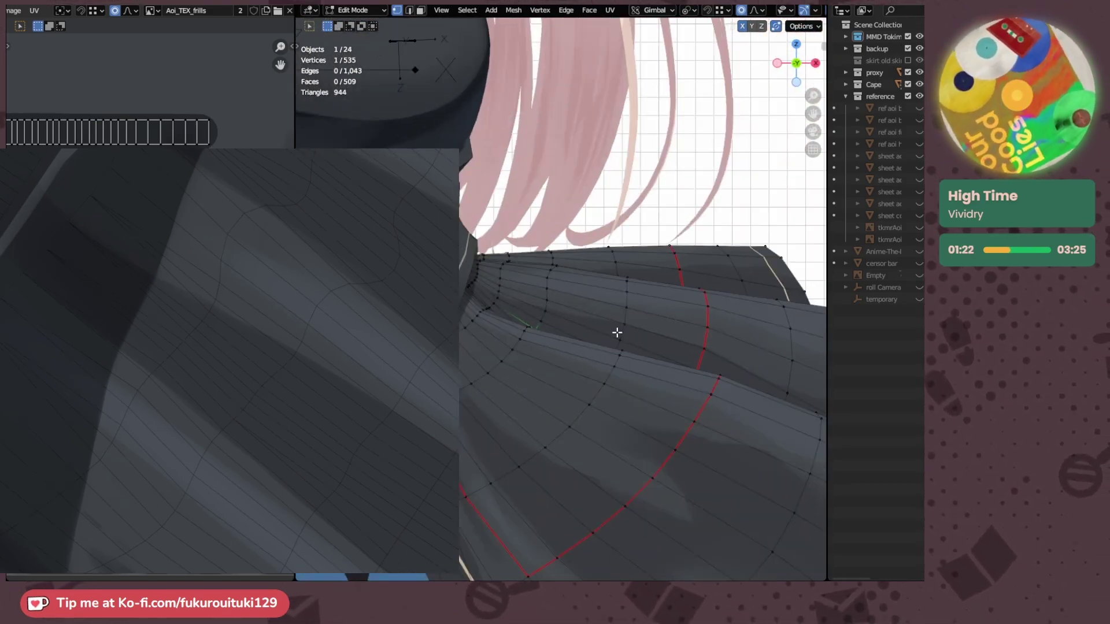
{"action": "key", "text": "shift+z"}
{"action": "scroll", "coordinate": [613, 333], "scroll_direction": "up", "scroll_amount": 2}
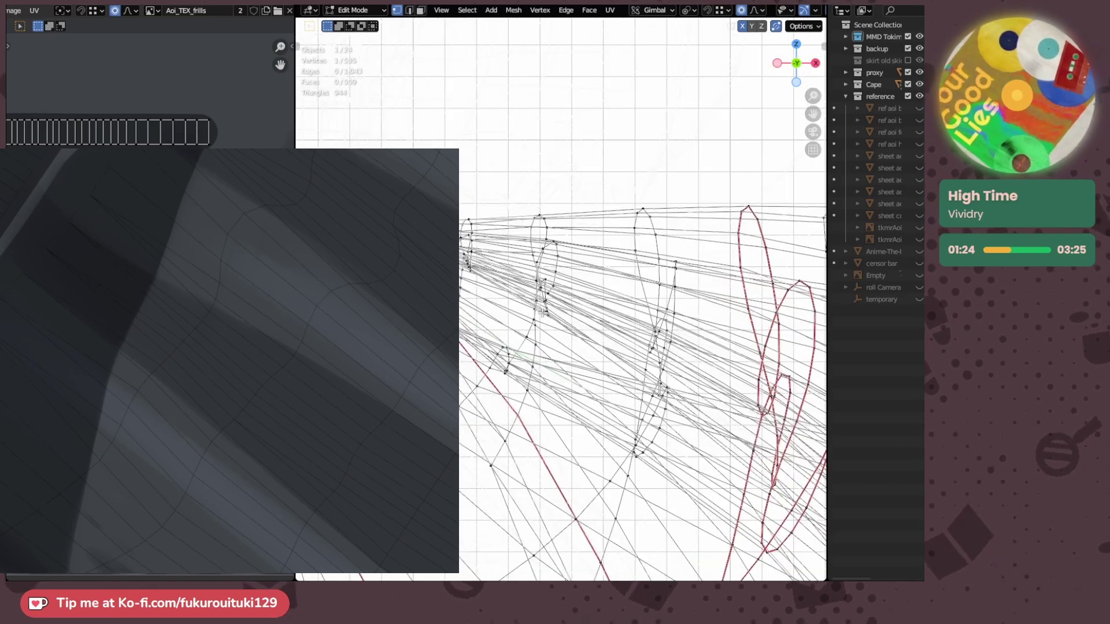
{"action": "middle_click_drag", "start_coordinate": [473, 311], "coordinate": [581, 312]}
{"action": "scroll", "coordinate": [546, 309], "scroll_direction": "up", "scroll_amount": 3}
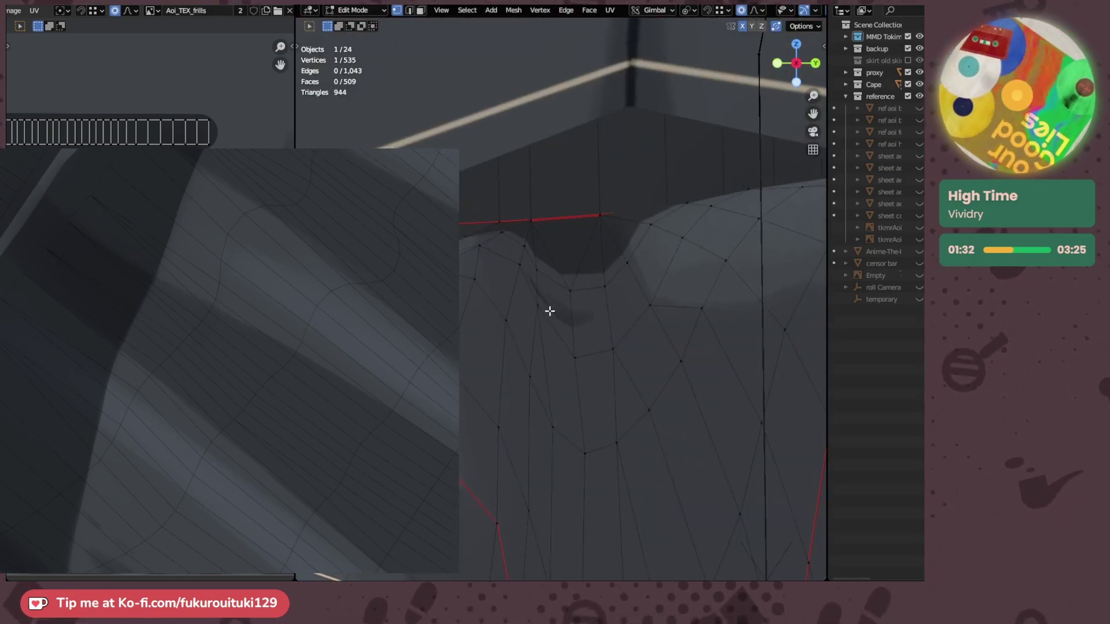
- Vertex-slide the vertex beside the front notch by about 0.0461 and move the adjacent fold's seam vertex about -0.0087 m in Y and 0.0065 m in Z
{"action": "key", "text": "shift+v"}
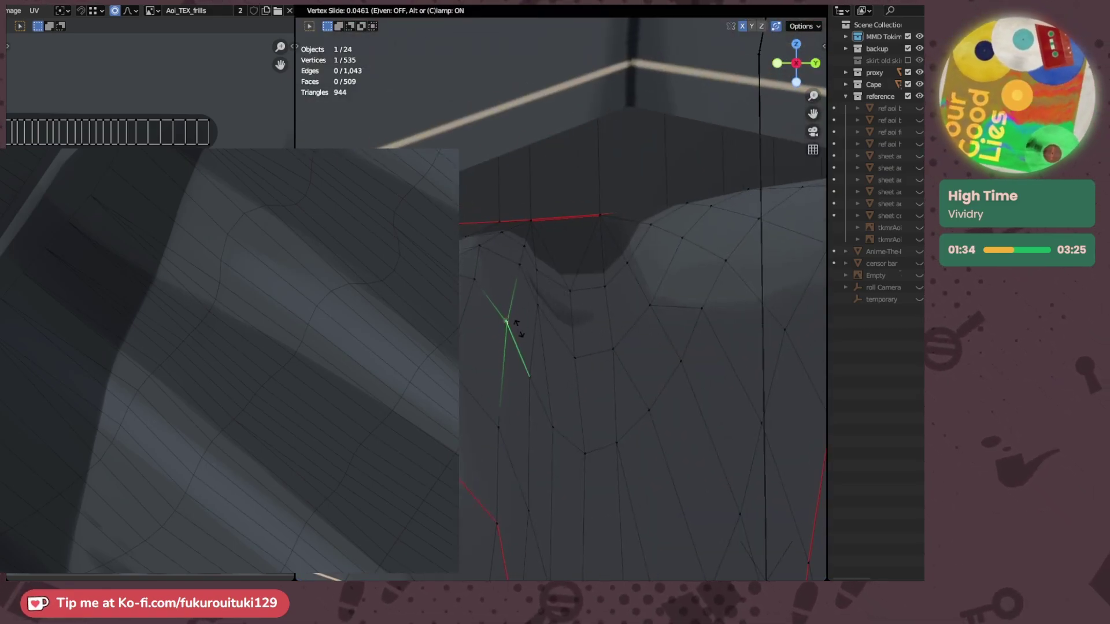
{"action": "left_click", "coordinate": [515, 319]}
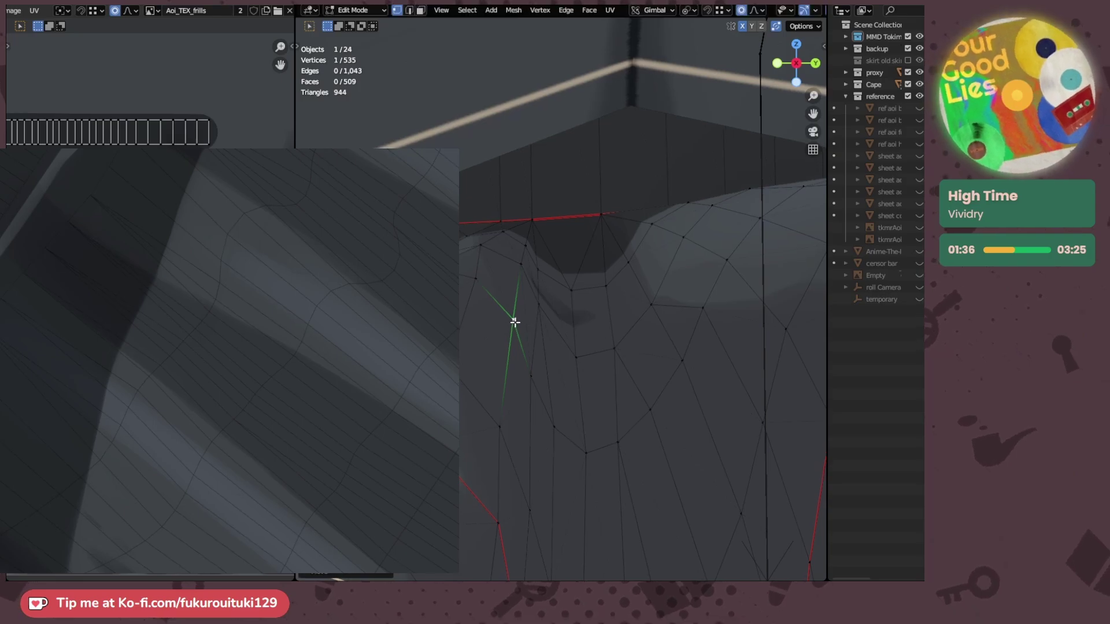
{"action": "middle_click_drag", "start_coordinate": [513, 318], "coordinate": [542, 327]}
{"action": "key", "text": "g"}
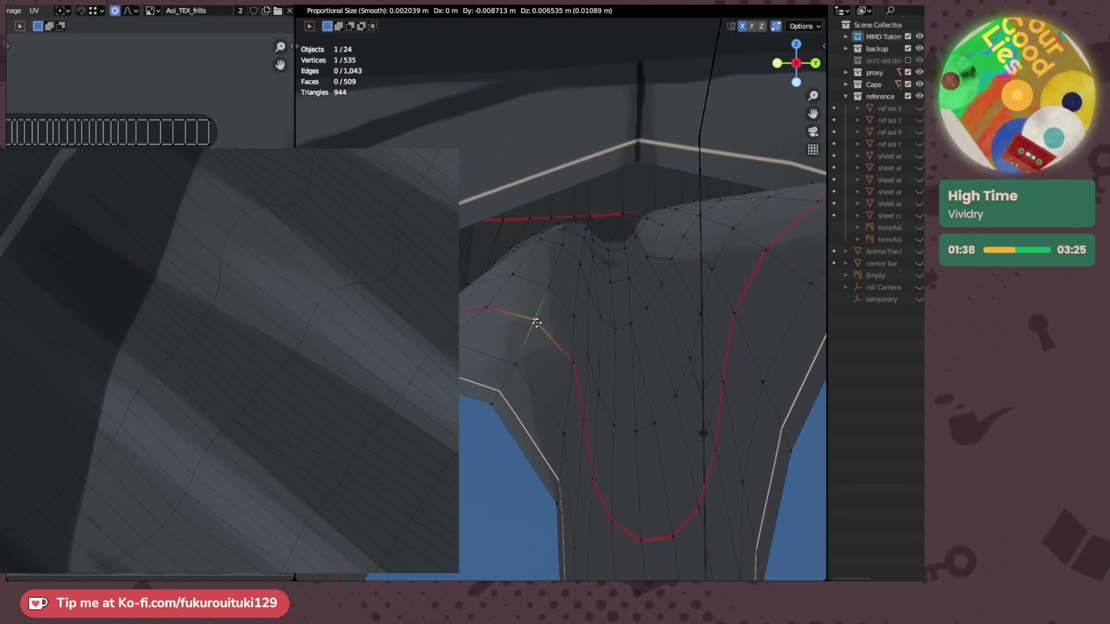
{"action": "left_click", "coordinate": [538, 322]}
- Vertex-slide the vertices around the loop's dip below the front notch, the outer one by about 0.1634, to round the curve
{"action": "middle_click_drag", "start_coordinate": [565, 338], "coordinate": [562, 315], "text": "shift"}
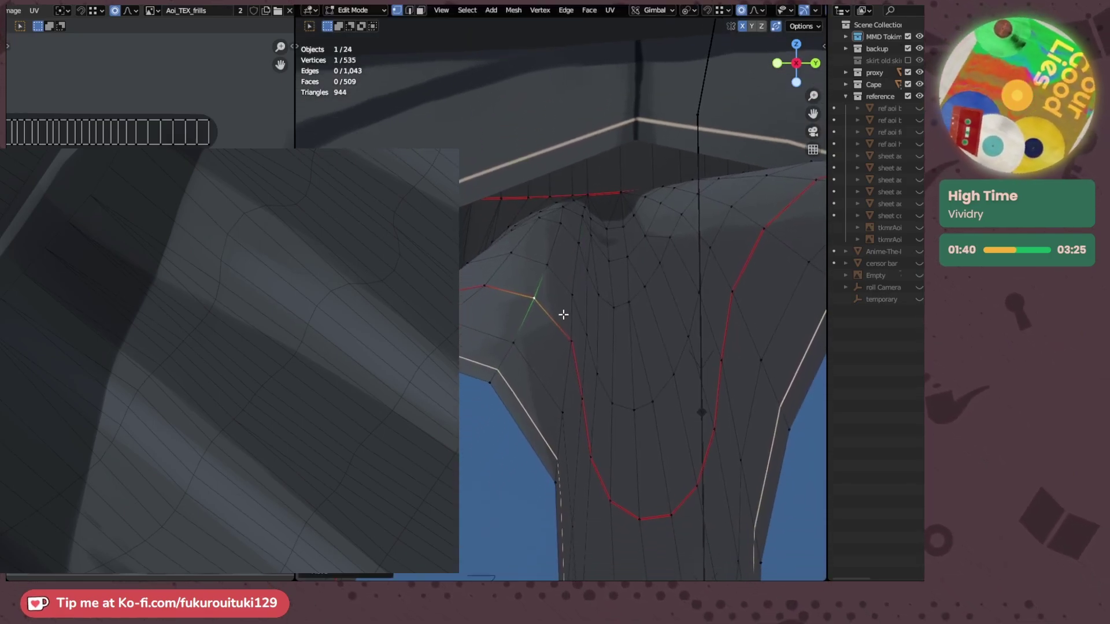
{"action": "middle_click_drag", "start_coordinate": [610, 367], "coordinate": [570, 357], "text": "shift"}
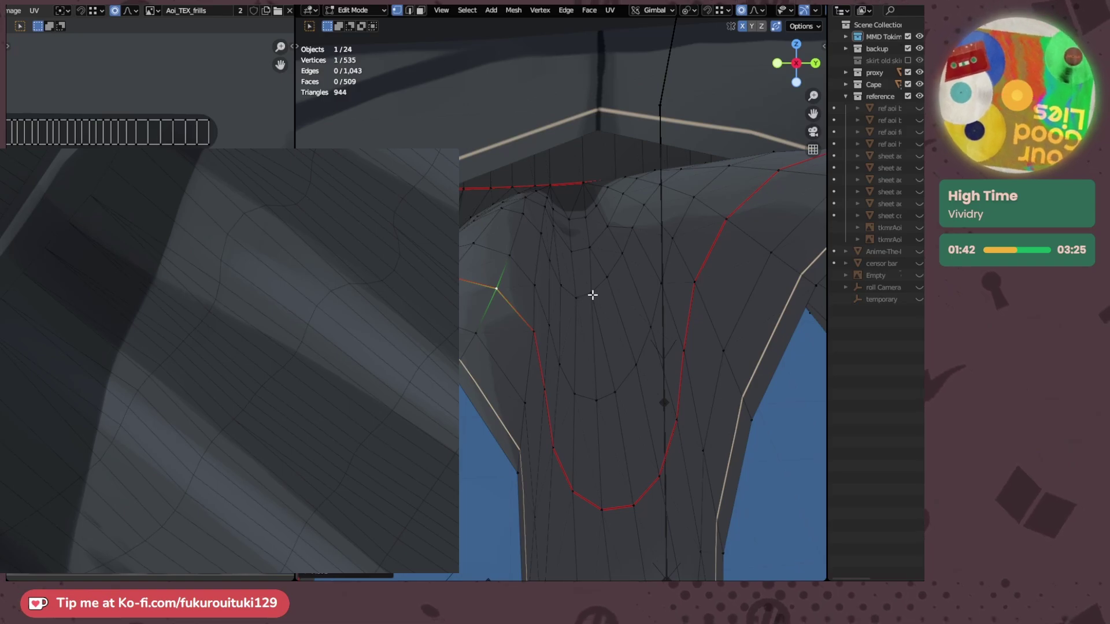
{"action": "middle_click_drag", "start_coordinate": [592, 294], "coordinate": [558, 349], "text": "shift"}
{"action": "scroll", "coordinate": [562, 345], "scroll_direction": "up", "scroll_amount": 2}
{"action": "left_click", "coordinate": [554, 365]}
{"action": "key", "text": "g"}
{"action": "key", "text": "g"}
{"action": "left_click", "coordinate": [561, 361]}
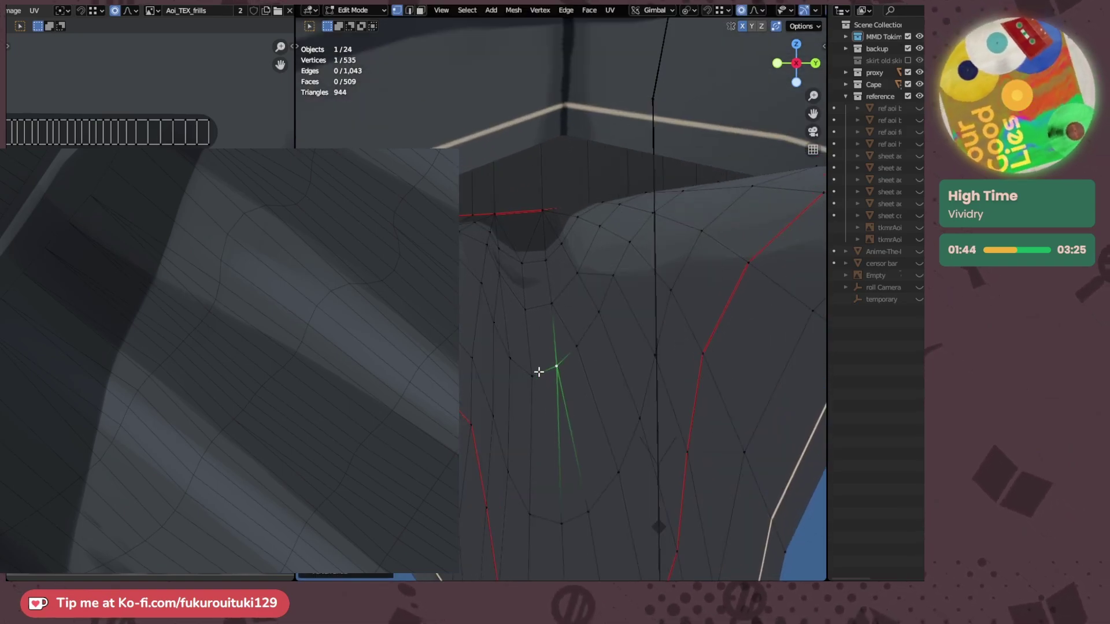
{"action": "key", "text": "g"}
{"action": "key", "text": "g"}
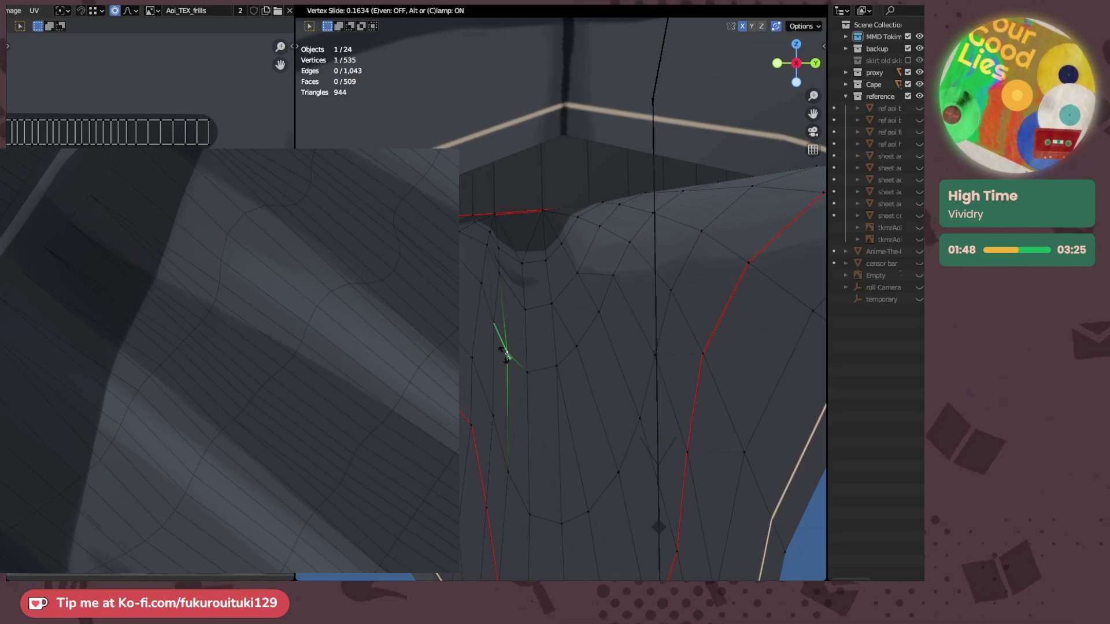
{"action": "left_click", "coordinate": [506, 355]}
- Edge-slide the two upper-loop vertices beside the dark painted notch by about -0.0414
{"action": "middle_click_drag", "start_coordinate": [506, 355], "coordinate": [507, 406]}
{"action": "left_click", "coordinate": [504, 266]}
{"action": "key", "text": "g"}
{"action": "key", "text": "g"}
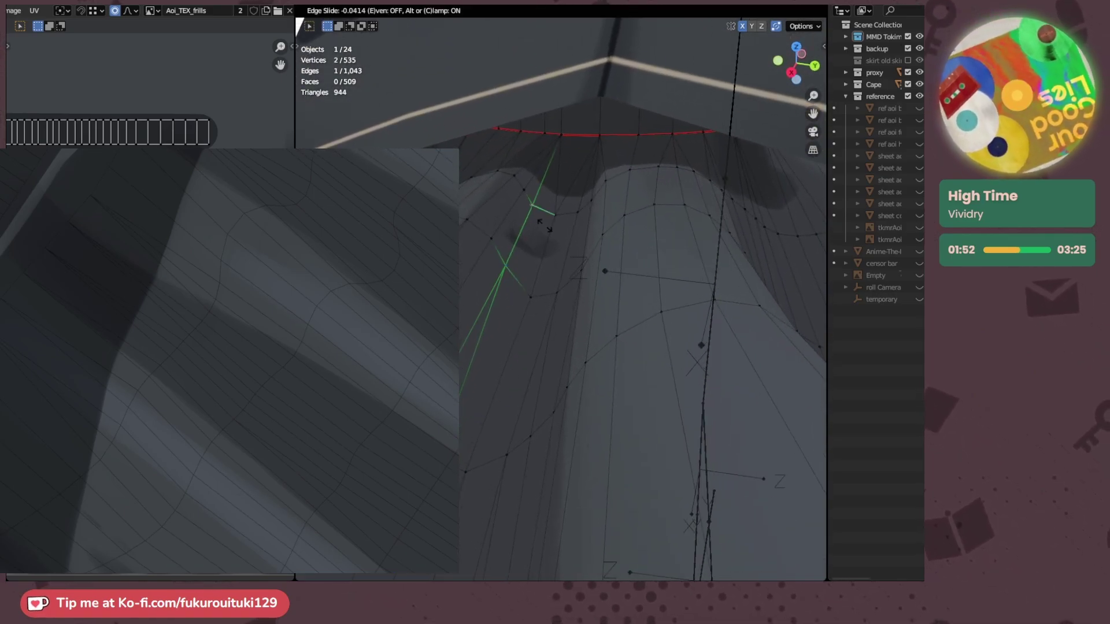
{"action": "left_click", "coordinate": [544, 225]}
{"action": "left_click", "coordinate": [509, 270]}
- Vertex-slide the vertex beneath the lighter fold's edge at the front notch upward by about 0.1173
{"action": "middle_click_drag", "start_coordinate": [520, 280], "coordinate": [575, 272]}
{"action": "left_click", "coordinate": [575, 271]}
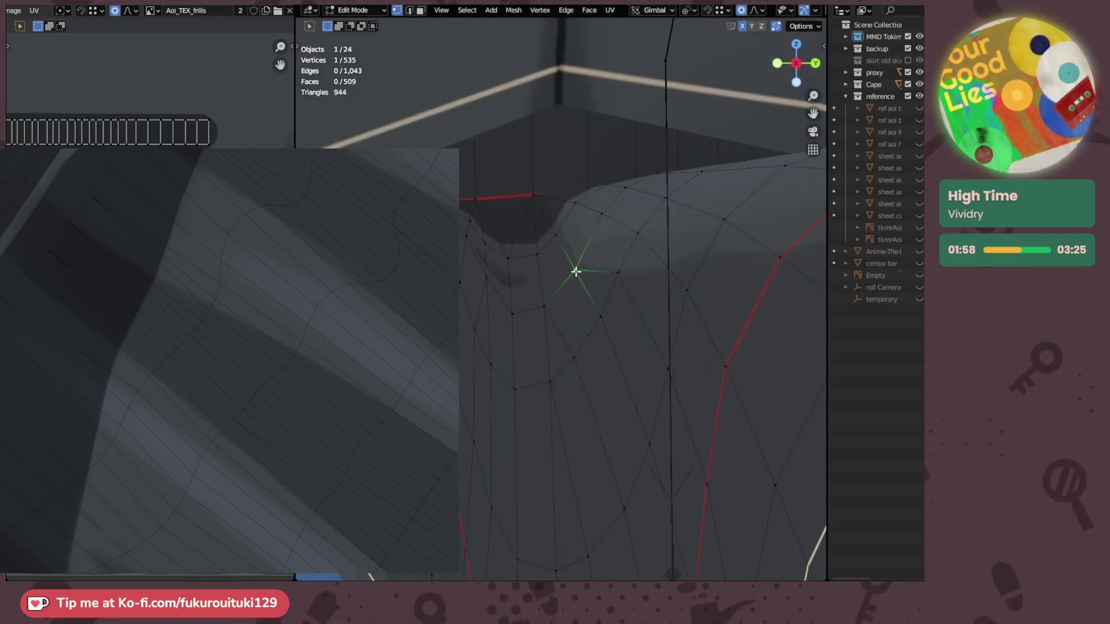
{"action": "key", "text": "g"}
{"action": "key", "text": "g"}
{"action": "left_click", "coordinate": [558, 238]}
{"action": "left_click", "coordinate": [575, 268]}
{"action": "key", "text": "g"}
{"action": "key", "text": "g"}
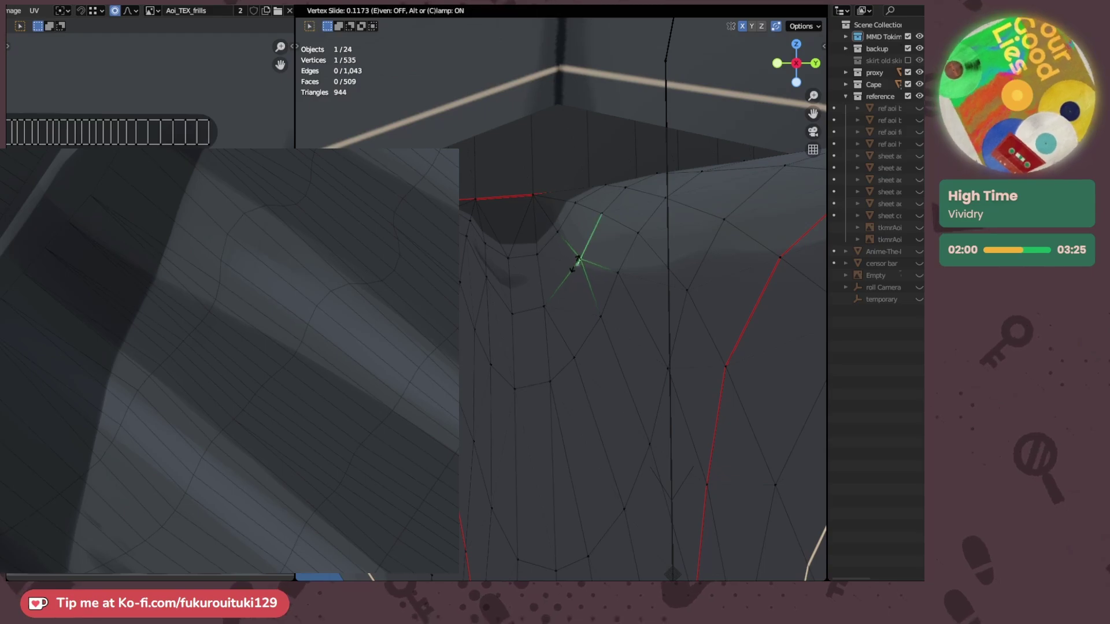
{"action": "left_click", "coordinate": [578, 260]}
- Edge-slide the edge between the two loops on the dark fold by -1.0000 to merge it into its neighbour
{"action": "middle_click_drag", "start_coordinate": [578, 262], "coordinate": [614, 301]}
{"action": "scroll", "coordinate": [613, 301], "scroll_direction": "down", "scroll_amount": 2}
{"action": "middle_click_drag", "start_coordinate": [612, 358], "coordinate": [588, 327]}
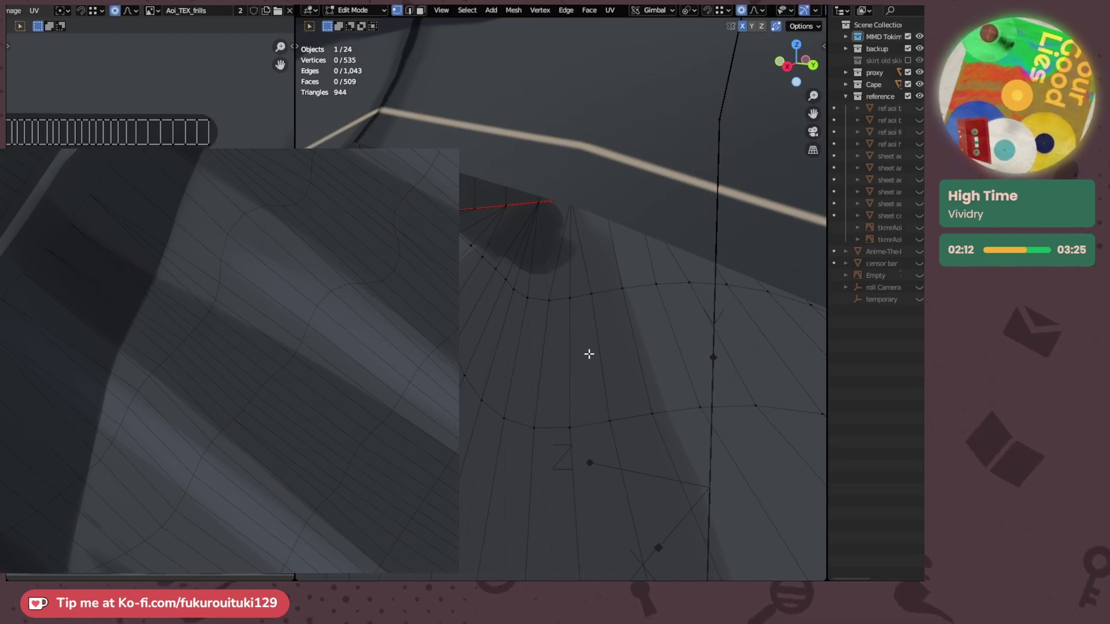
{"action": "key", "text": "shift+v"}
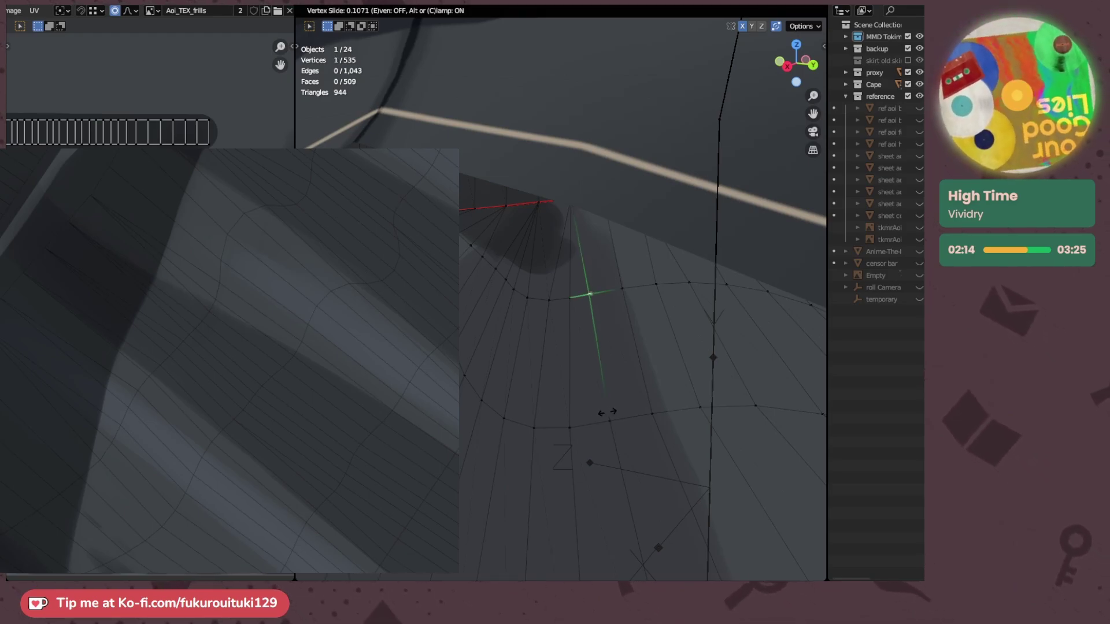
{"action": "right_click", "coordinate": [597, 414]}
{"action": "left_click", "coordinate": [607, 422], "text": "shift"}
{"action": "key", "text": "g"}
{"action": "key", "text": "g"}
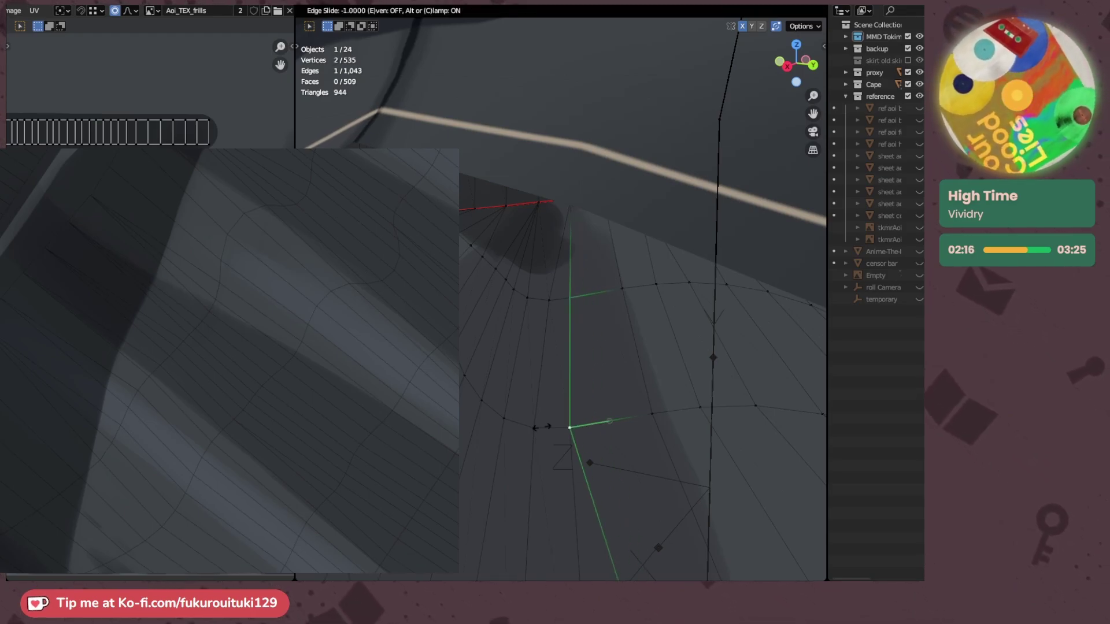
{"action": "left_click", "coordinate": [541, 426]}
- Try to edge-slide the neighbouring edge between the two loops on the dark fold, and undo that slide
{"action": "left_click", "coordinate": [552, 305]}
{"action": "left_click", "coordinate": [542, 419], "text": "shift"}
{"action": "key", "text": "g"}
{"action": "key", "text": "g"}
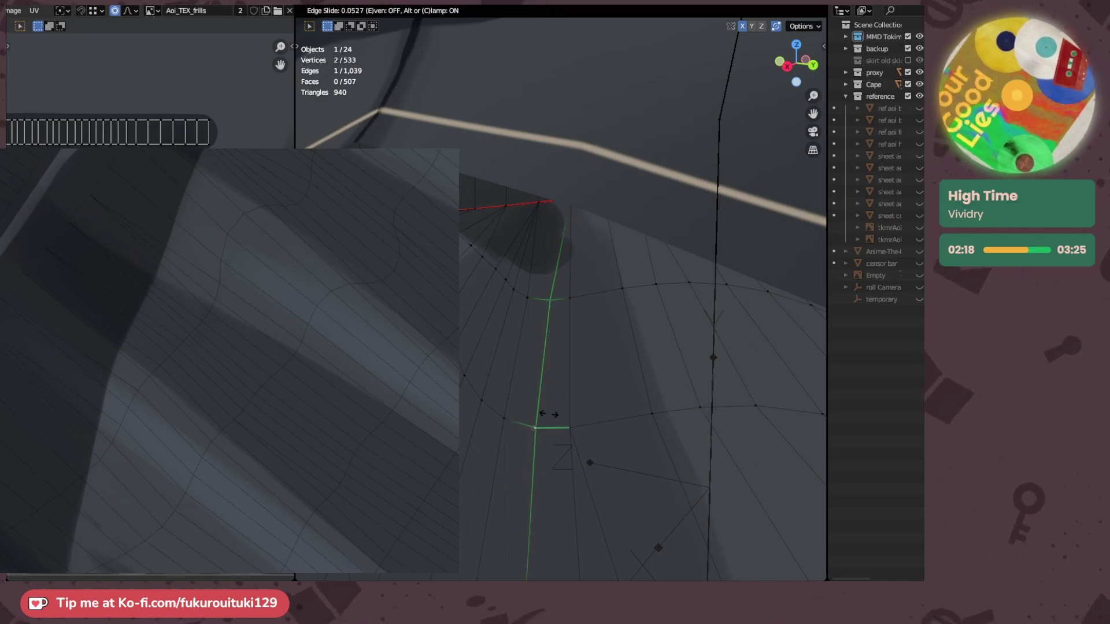
{"action": "left_click", "coordinate": [584, 406]}
{"action": "left_click", "coordinate": [574, 404]}
{"action": "scroll", "coordinate": [573, 396], "scroll_direction": "down", "scroll_amount": 3}
{"action": "middle_click_drag", "start_coordinate": [572, 396], "coordinate": [578, 373]}
{"action": "key", "text": "ctrl+z"}
{"action": "key", "text": "ctrl+z"}
{"action": "key", "text": "ctrl+z"}
{"action": "key", "text": "ctrl+z"}
- Edge-slide the merged edge on the dark fold by about 0.2476 to even out its spacing
{"action": "key", "text": "g"}
{"action": "key", "text": "g"}
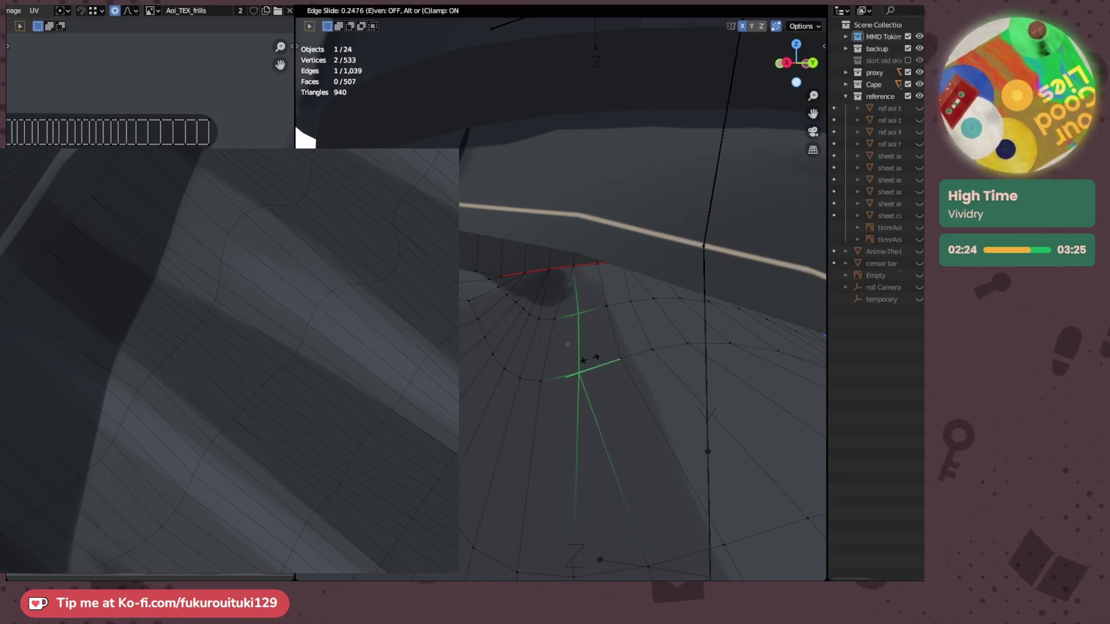
{"action": "left_click", "coordinate": [590, 359]}
{"action": "scroll", "coordinate": [556, 353], "scroll_direction": "up", "scroll_amount": 2}
- Edge-slide the next edge between the two loops onto its neighbour to merge the crowded vertices
{"action": "left_click", "coordinate": [531, 299]}
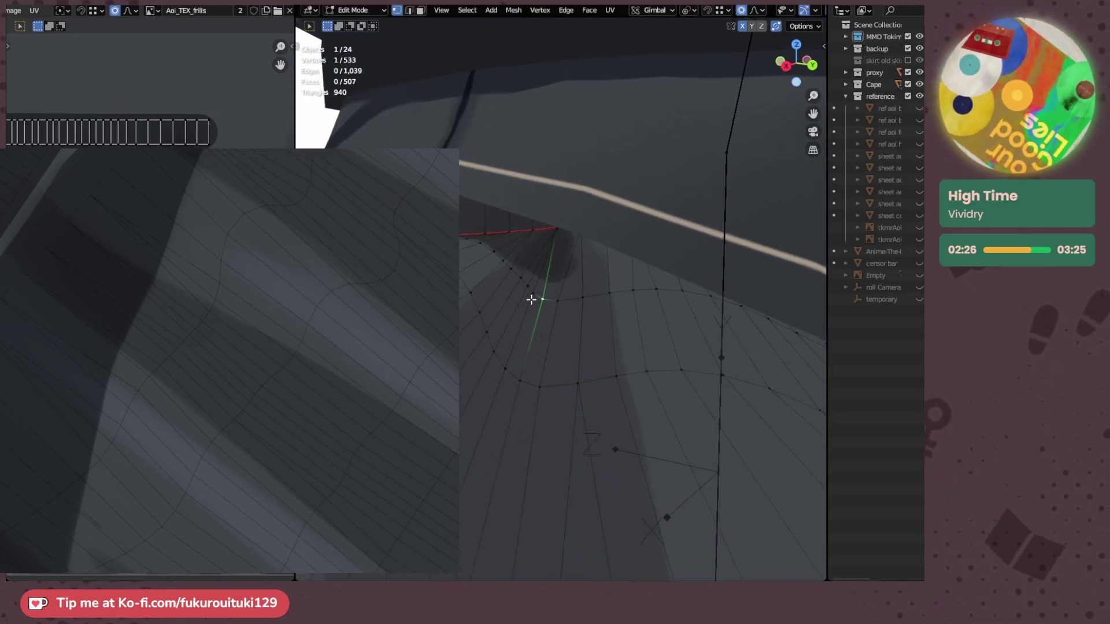
{"action": "left_click", "coordinate": [519, 354], "text": "shift"}
{"action": "key", "text": "g"}
{"action": "key", "text": "g"}
{"action": "left_click", "coordinate": [548, 375]}
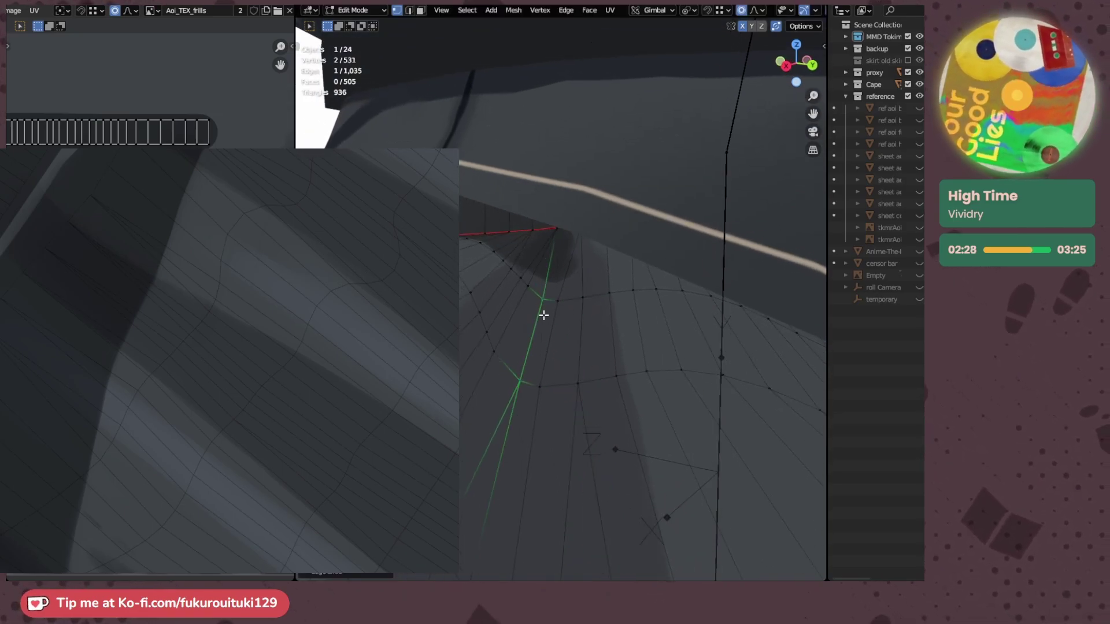
- Edge-slide the newly merged edge by about 0.2355 to spread the edges evenly around the dip
{"action": "left_click", "coordinate": [542, 317]}
{"action": "left_click", "coordinate": [526, 374], "text": "shift"}
{"action": "key", "text": "g"}
{"action": "key", "text": "g"}
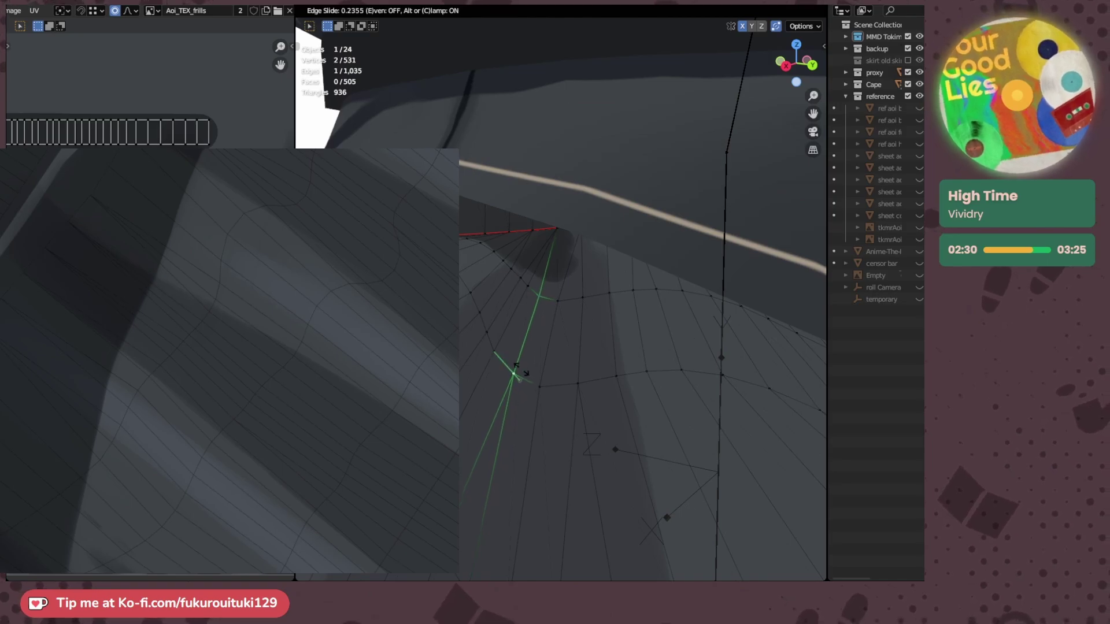
{"action": "left_click", "coordinate": [511, 366]}
- Edge-slide the following edge by 1.0000 to merge it into its neighbour and adjust the resulting edge's position
{"action": "key", "text": "g"}
{"action": "key", "text": "g"}
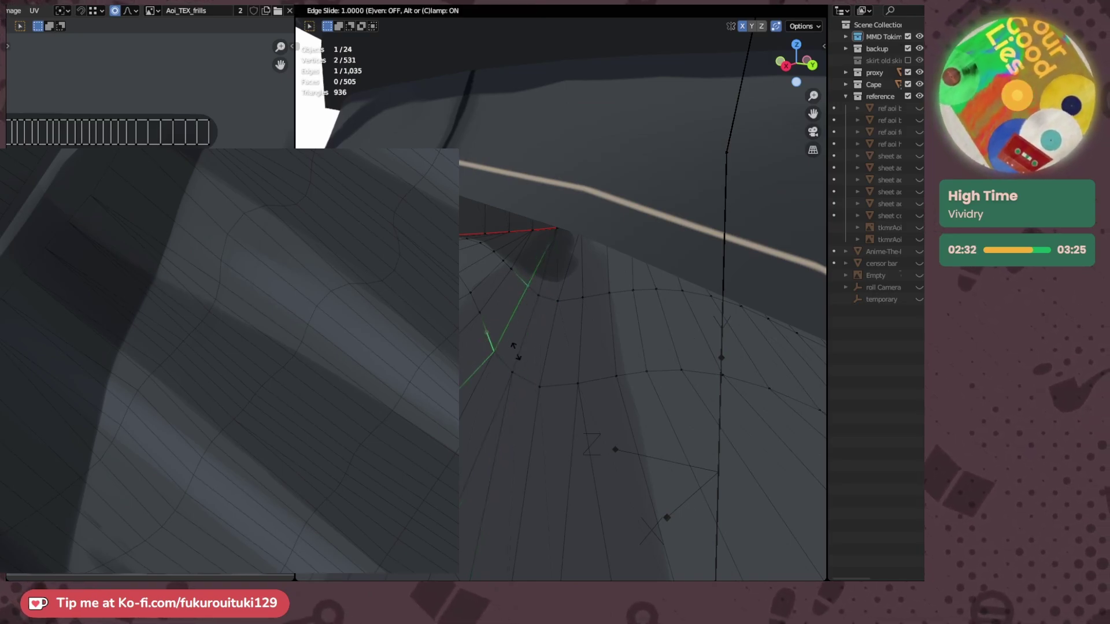
{"action": "left_click", "coordinate": [513, 351]}
{"action": "key", "text": "g"}
{"action": "key", "text": "g"}
{"action": "left_click", "coordinate": [513, 352]}
{"action": "left_click", "coordinate": [495, 349]}
- Move the two lower-loop vertices at the lighter fold's crease about -0.0005 m in X and 0.0023 m in Y
{"action": "middle_click_drag", "start_coordinate": [495, 349], "coordinate": [505, 403]}
{"action": "key", "text": "shift+z"}
{"action": "scroll", "coordinate": [601, 358], "scroll_direction": "up", "scroll_amount": 2}
{"action": "scroll", "coordinate": [599, 361], "scroll_direction": "down", "scroll_amount": 4}
{"action": "left_click", "coordinate": [488, 342]}
{"action": "left_click", "coordinate": [490, 399], "text": "shift"}
{"action": "key", "text": "g"}
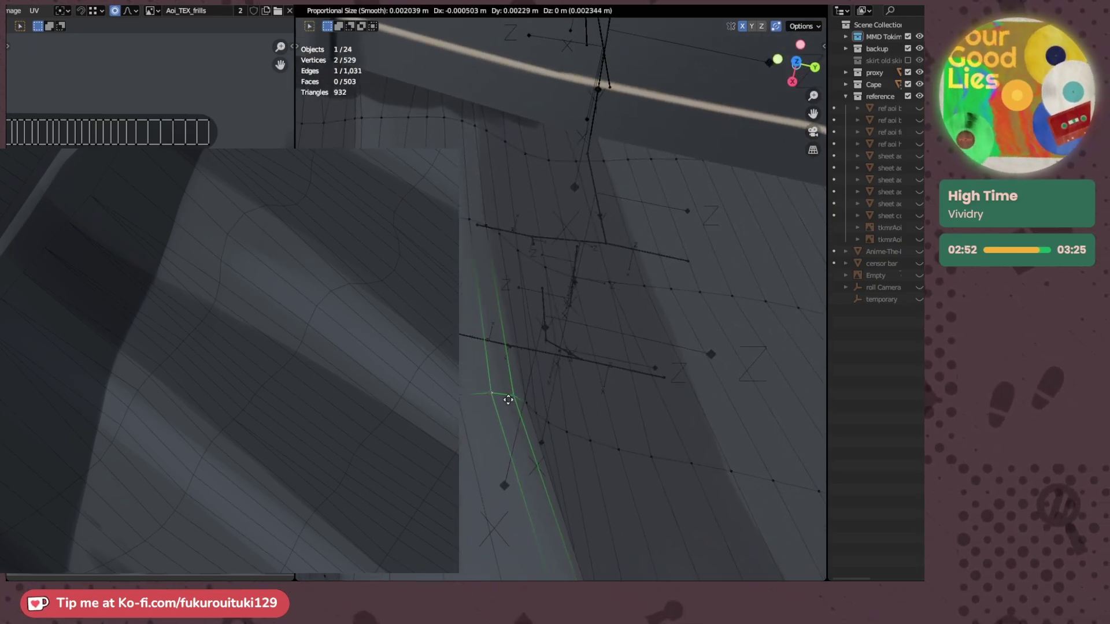
{"action": "left_click", "coordinate": [507, 399]}
- Reposition the adjacent loop vertex on the lighter fold and vertex-slide it to follow the curve
{"action": "left_click", "coordinate": [460, 399]}
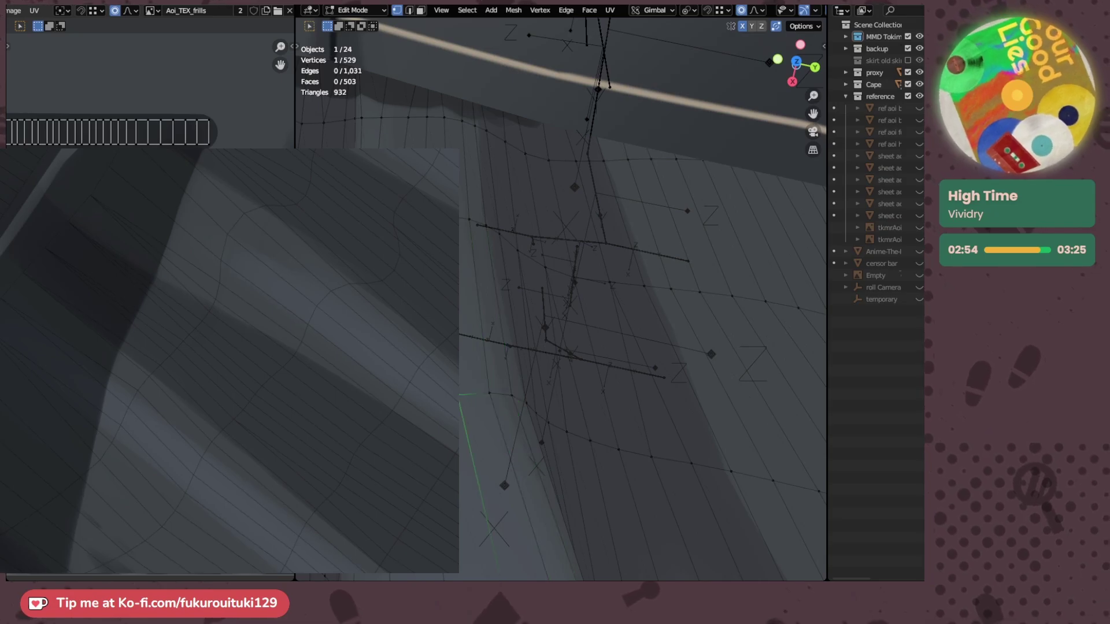
{"action": "key", "text": "g"}
{"action": "left_click", "coordinate": [458, 398]}
{"action": "middle_click_drag", "start_coordinate": [480, 393], "coordinate": [485, 347]}
{"action": "key", "text": "g"}
{"action": "key", "text": "g"}
{"action": "left_click", "coordinate": [487, 342]}
- Vertex-slide the next loop vertices along the lighter fold, the last one by about 0.1304
{"action": "left_click", "coordinate": [462, 318]}
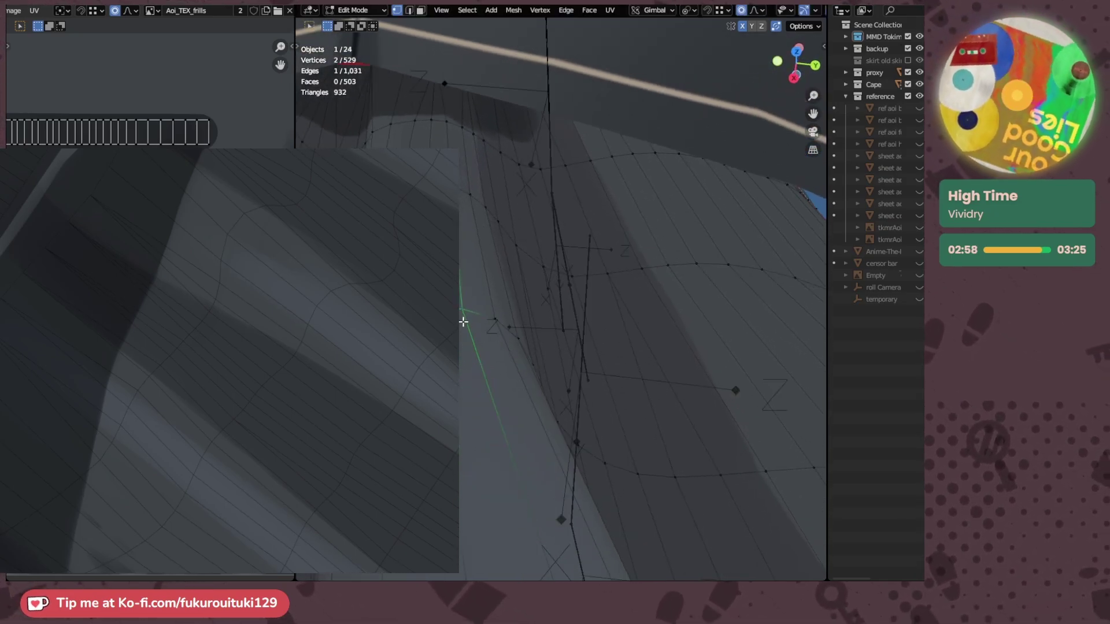
{"action": "key", "text": "g"}
{"action": "key", "text": "g"}
{"action": "left_click", "coordinate": [469, 315]}
{"action": "left_click", "coordinate": [457, 311]}
{"action": "key", "text": "g"}
{"action": "key", "text": "g"}
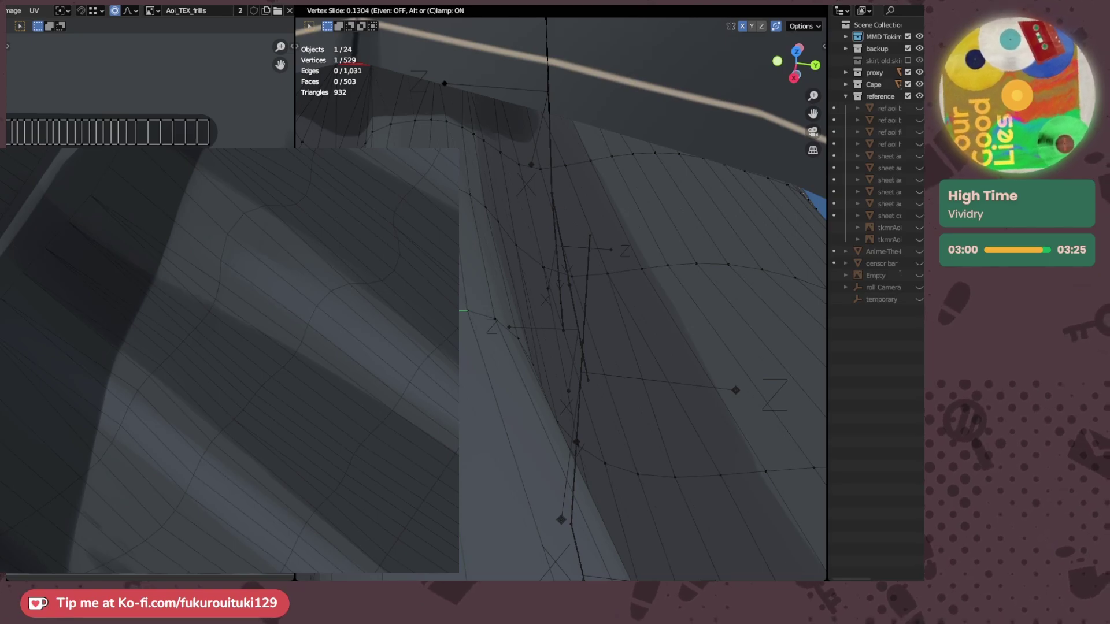
{"action": "left_click", "coordinate": [467, 312]}
- From a new angle, vertex-slide the loop vertices at the lighter fold's edge, the last by about 0.0945
{"action": "middle_click_drag", "start_coordinate": [467, 312], "coordinate": [419, 275]}
{"action": "key", "text": "g"}
{"action": "key", "text": "g"}
{"action": "left_click", "coordinate": [474, 300]}
{"action": "key", "text": "g"}
{"action": "key", "text": "g"}
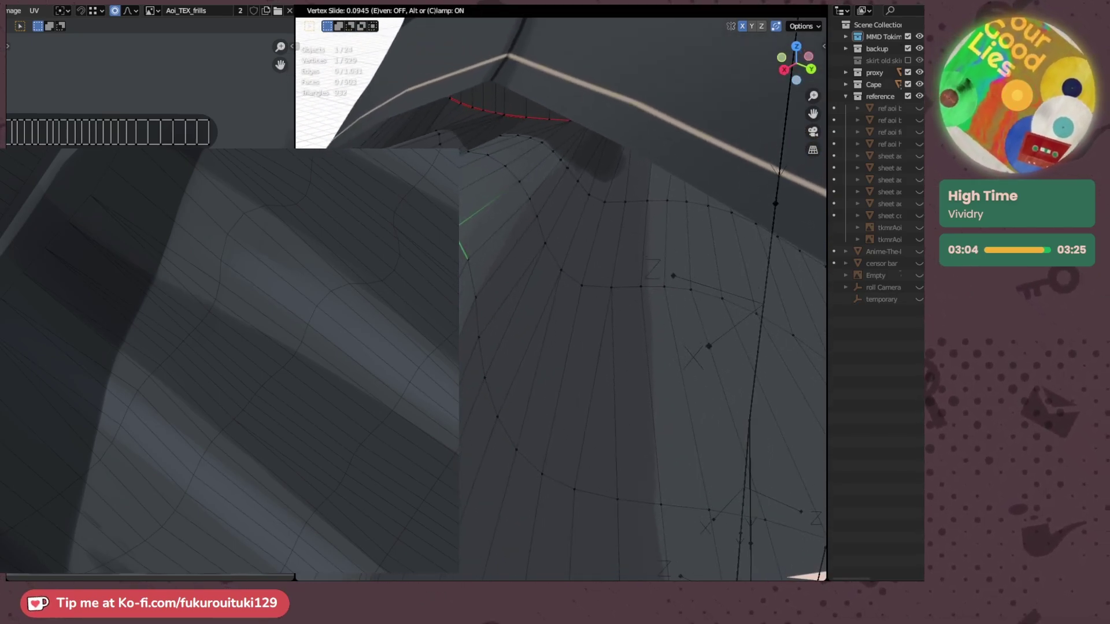
{"action": "left_click", "coordinate": [491, 261]}
- Examine the smoothed front folds from several angles alongside their UV layout, selecting loop vertices to check them
{"action": "mouse_move", "coordinate": [491, 261]}
{"action": "middle_mouse_down"}
{"action": "mouse_move", "coordinate": [514, 245]}
{"action": "mouse_move", "coordinate": [511, 262]}
{"action": "middle_mouse_up"}
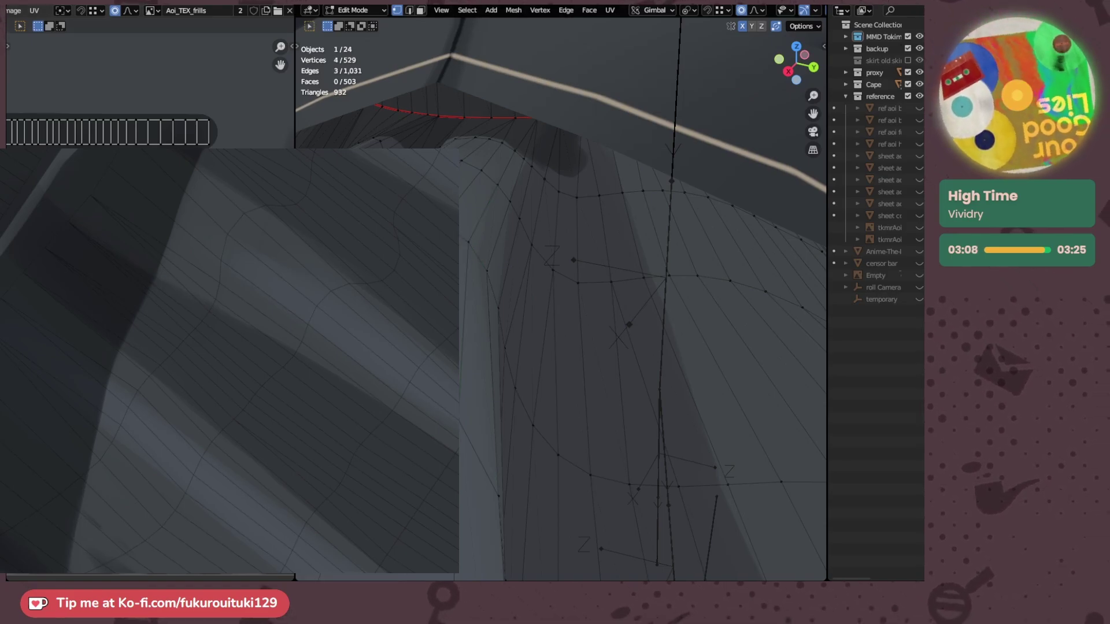
{"action": "middle_click_drag", "start_coordinate": [511, 261], "coordinate": [647, 359]}
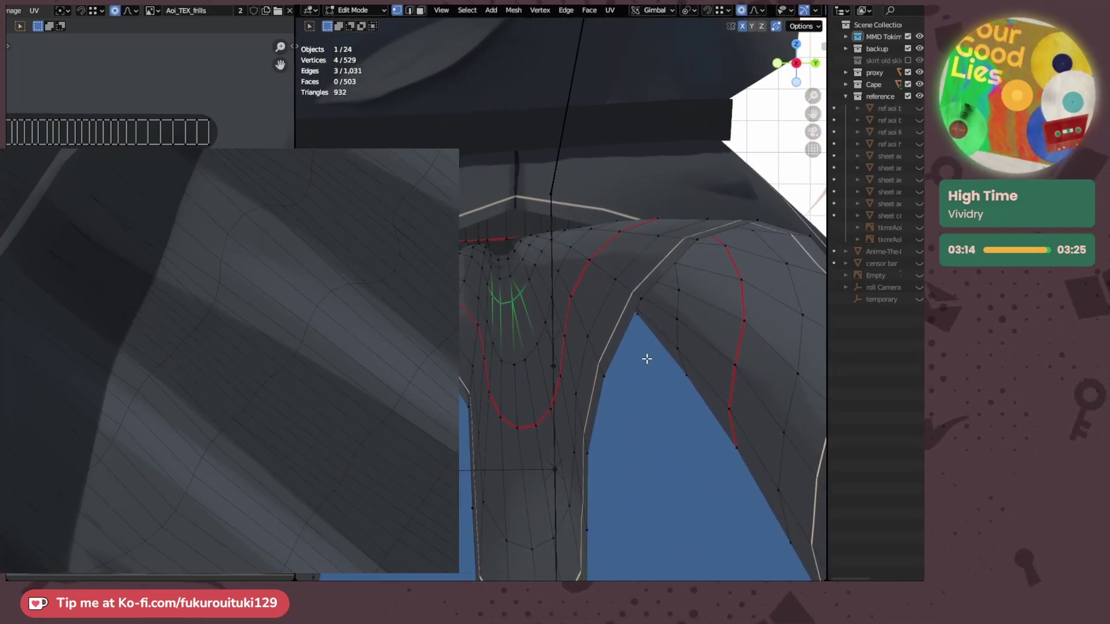
{"action": "middle_click_drag", "start_coordinate": [150, 370], "coordinate": [174, 214]}
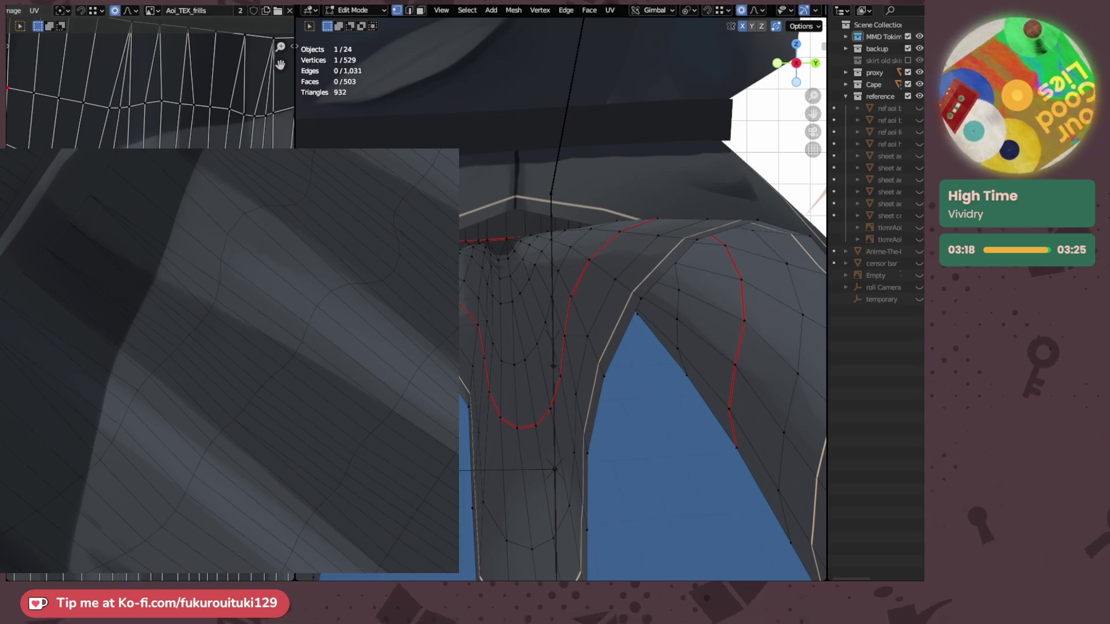
{"action": "middle_click_drag", "start_coordinate": [555, 370], "coordinate": [511, 374]}
{"action": "middle_click_drag", "start_coordinate": [173, 347], "coordinate": [175, 297]}
{"action": "left_click", "coordinate": [495, 329]}
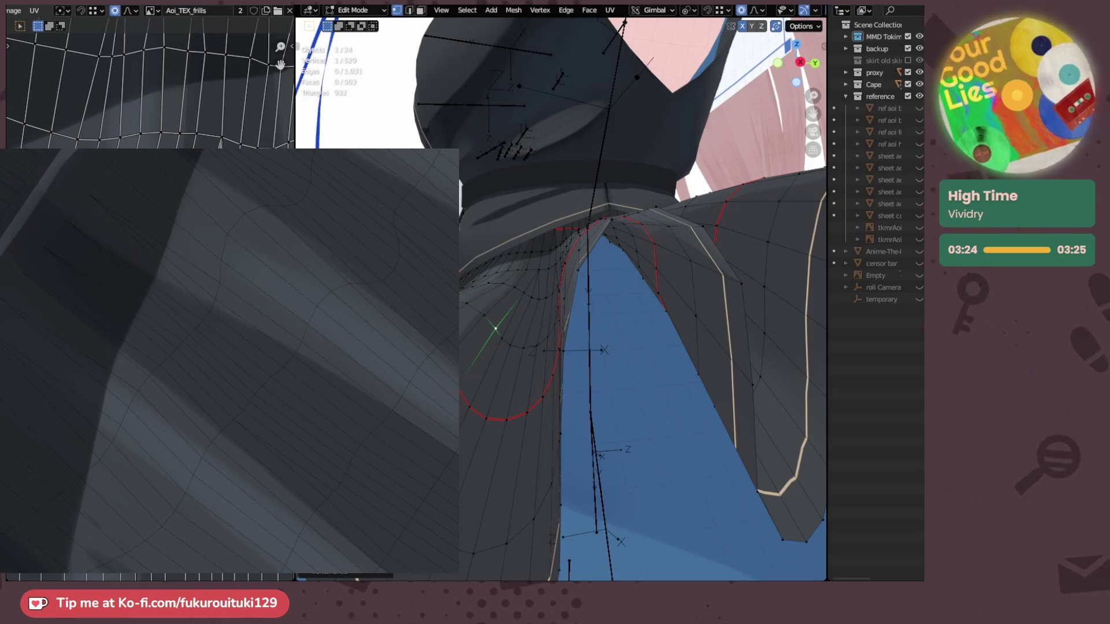
{"action": "left_click", "coordinate": [448, 363]}
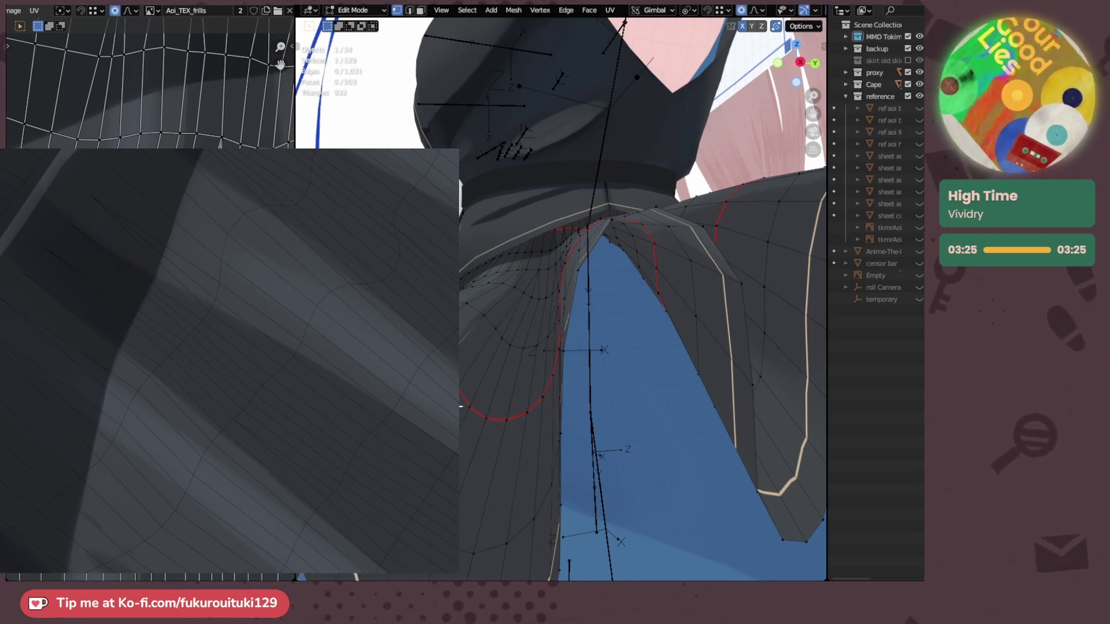
- Examine the loops around the front opening and hem folds on the mesh and in the UV layout, selecting individual vertices
{"action": "middle_click_drag", "start_coordinate": [460, 406], "coordinate": [480, 347]}
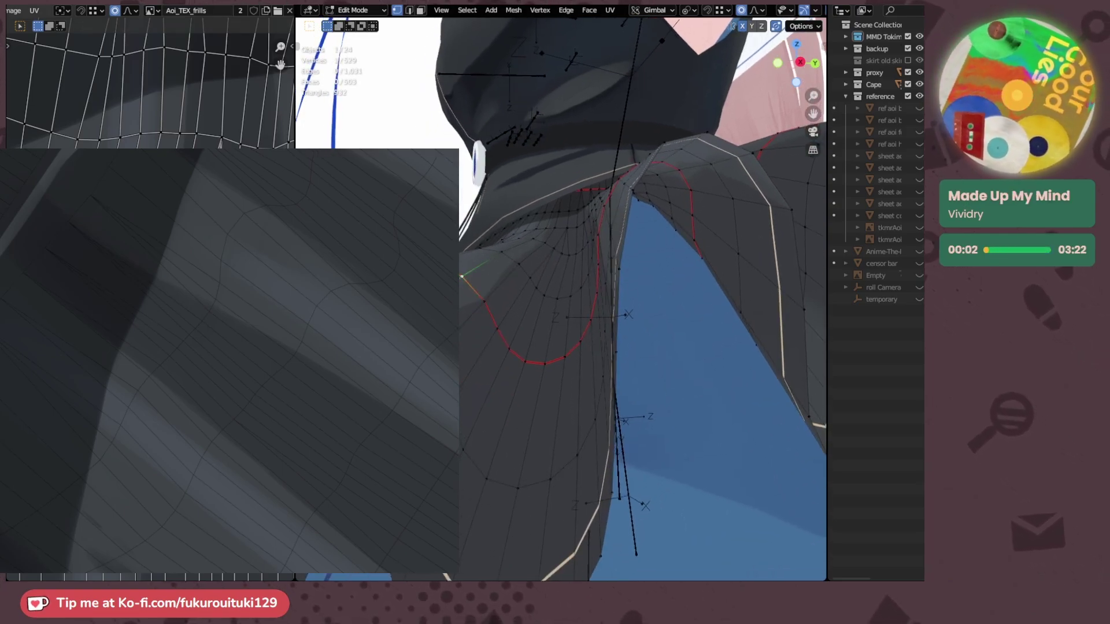
{"action": "left_click", "coordinate": [444, 256]}
{"action": "scroll", "coordinate": [193, 129], "scroll_direction": "down", "scroll_amount": 2}
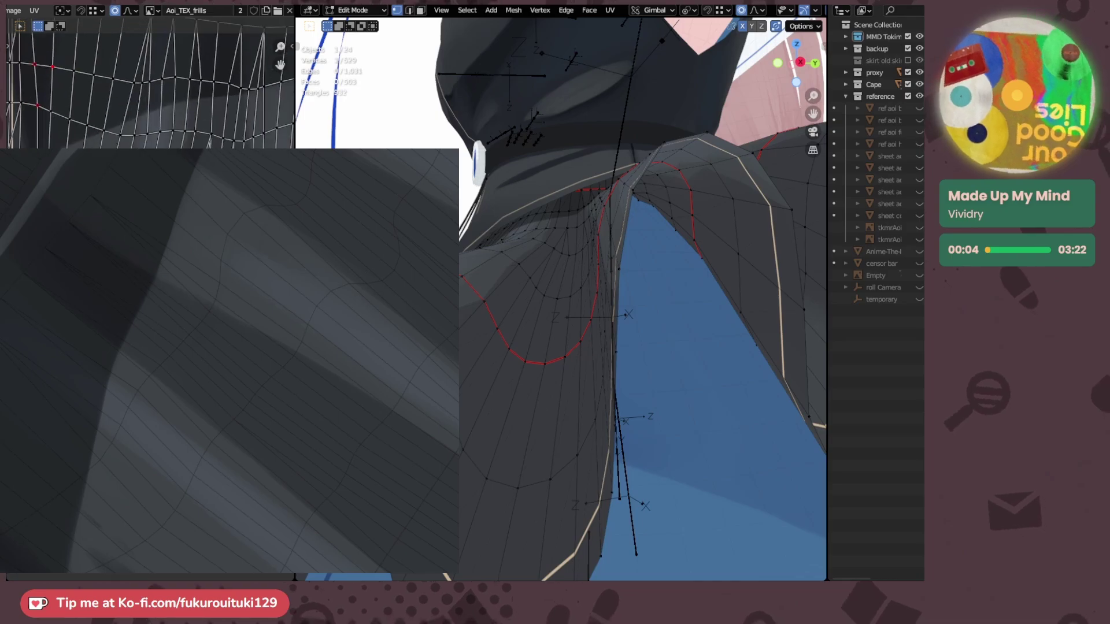
{"action": "middle_click_drag", "start_coordinate": [193, 128], "coordinate": [195, 121]}
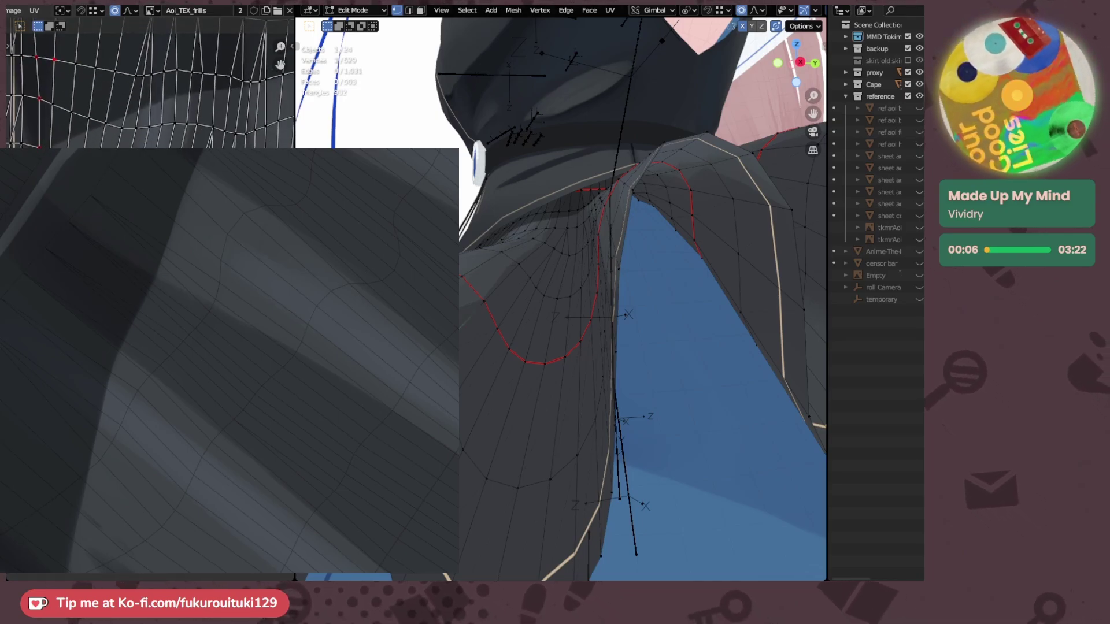
{"action": "scroll", "coordinate": [187, 152], "scroll_direction": "up", "scroll_amount": 2}
{"action": "scroll", "coordinate": [461, 365], "scroll_direction": "down", "scroll_amount": 3}
{"action": "middle_click_drag", "start_coordinate": [460, 365], "coordinate": [499, 397]}
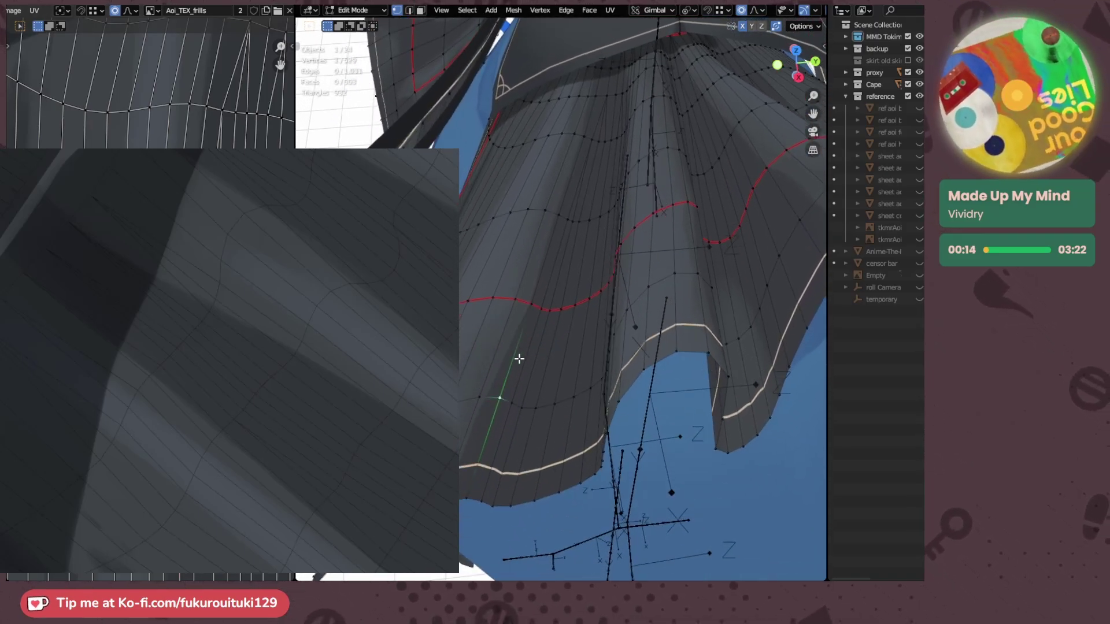
{"action": "middle_click_drag", "start_coordinate": [518, 358], "coordinate": [617, 281]}
- Leave mesh editing and inspect the overskirt's folds and waist shading from the front, close up and at full-figure distance
{"action": "key", "text": "KP_1"}
{"action": "key", "text": "Tab"}
{"action": "scroll", "coordinate": [641, 295], "scroll_direction": "down", "scroll_amount": 4}
{"action": "left_click", "coordinate": [738, 309]}
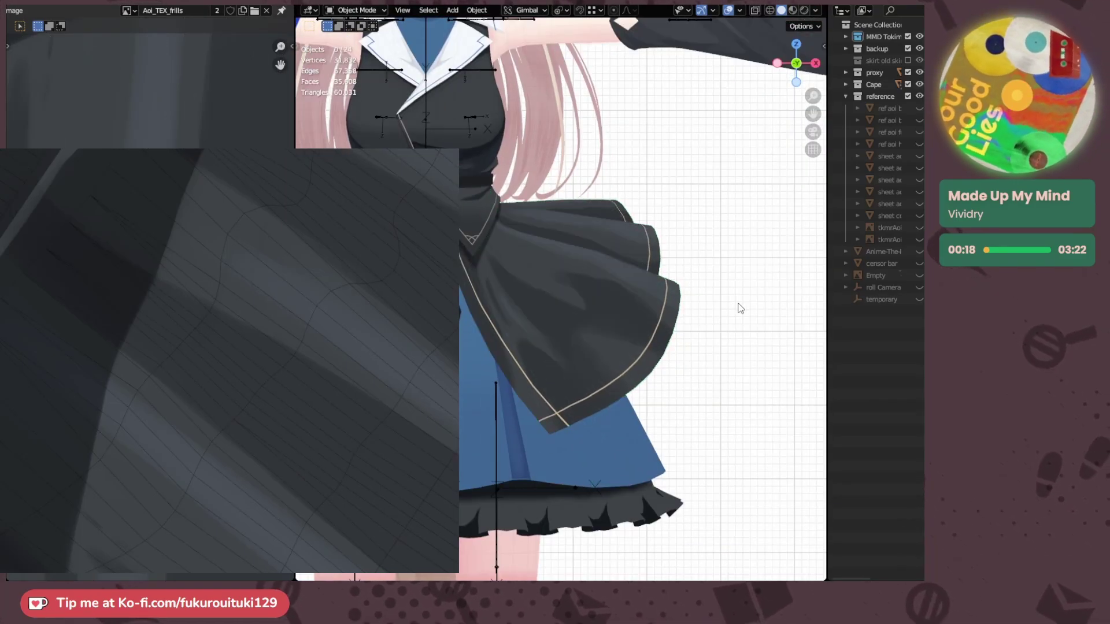
{"action": "scroll", "coordinate": [724, 305], "scroll_direction": "up", "scroll_amount": 3}
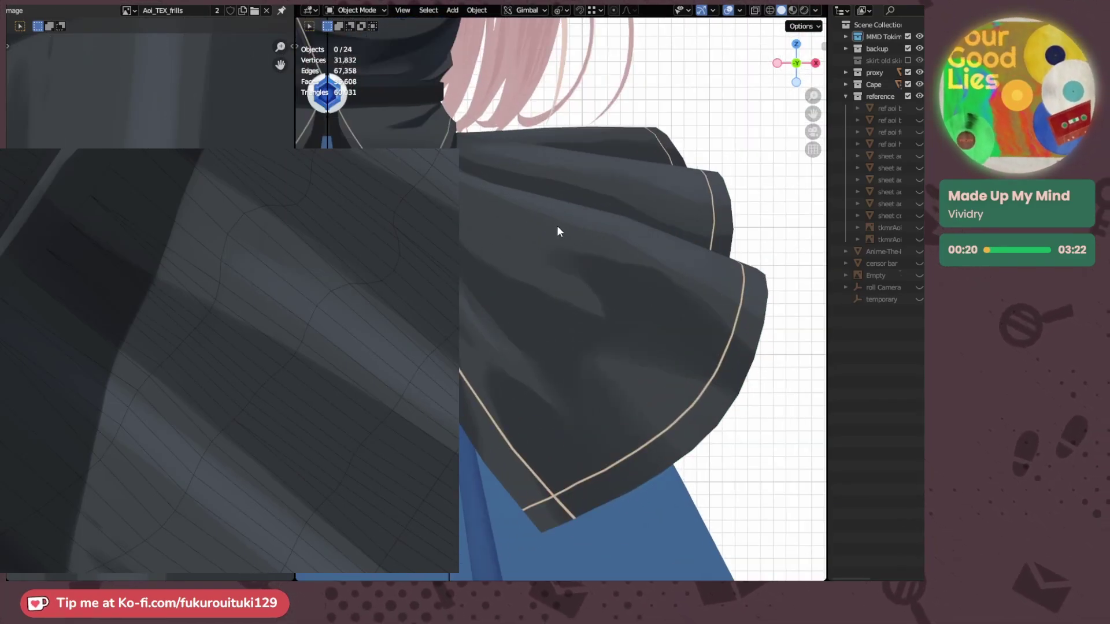
{"action": "middle_click_drag", "start_coordinate": [512, 224], "coordinate": [653, 347], "text": "shift"}
{"action": "scroll", "coordinate": [624, 300], "scroll_direction": "up", "scroll_amount": 4}
{"action": "scroll", "coordinate": [624, 301], "scroll_direction": "up", "scroll_amount": 2}
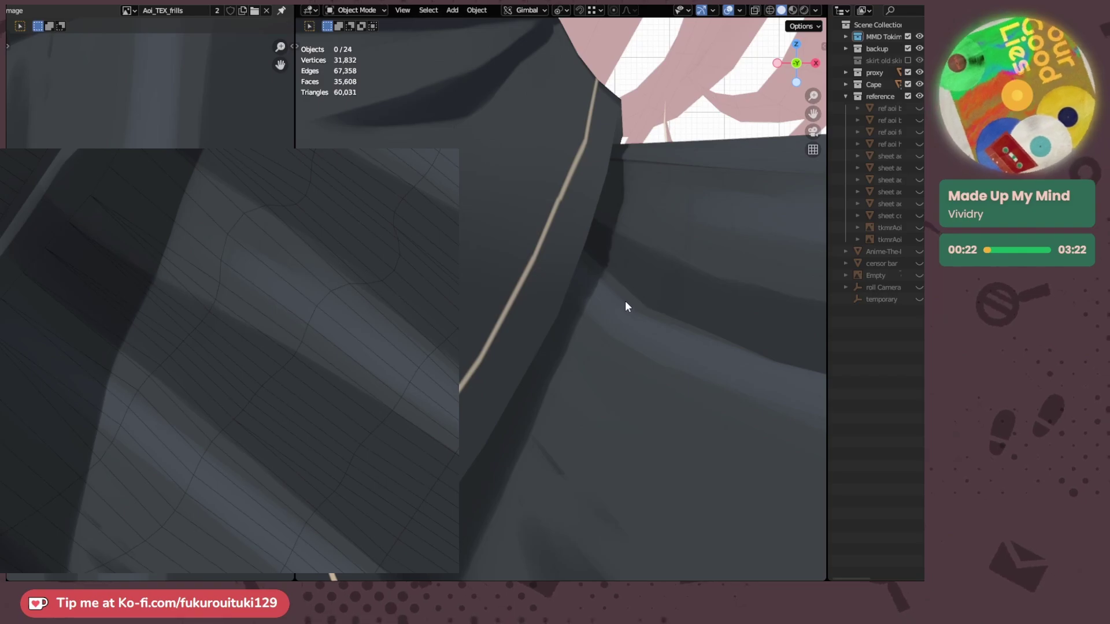
{"action": "scroll", "coordinate": [626, 301], "scroll_direction": "down", "scroll_amount": 6}
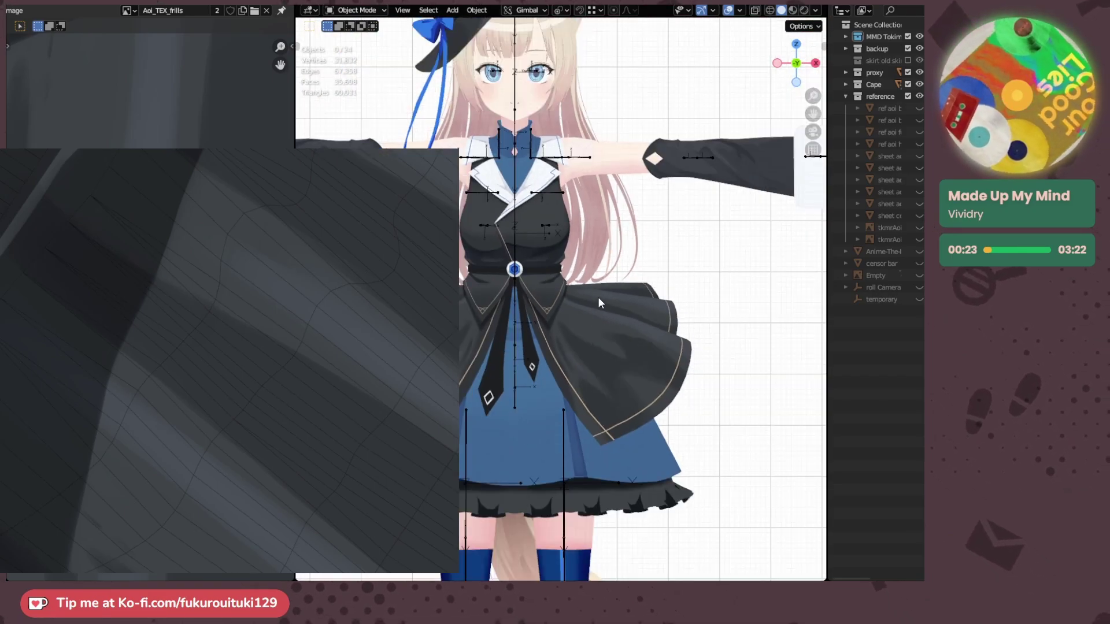
{"action": "scroll", "coordinate": [597, 296], "scroll_direction": "up", "scroll_amount": 3}
{"action": "scroll", "coordinate": [619, 292], "scroll_direction": "up", "scroll_amount": 2}
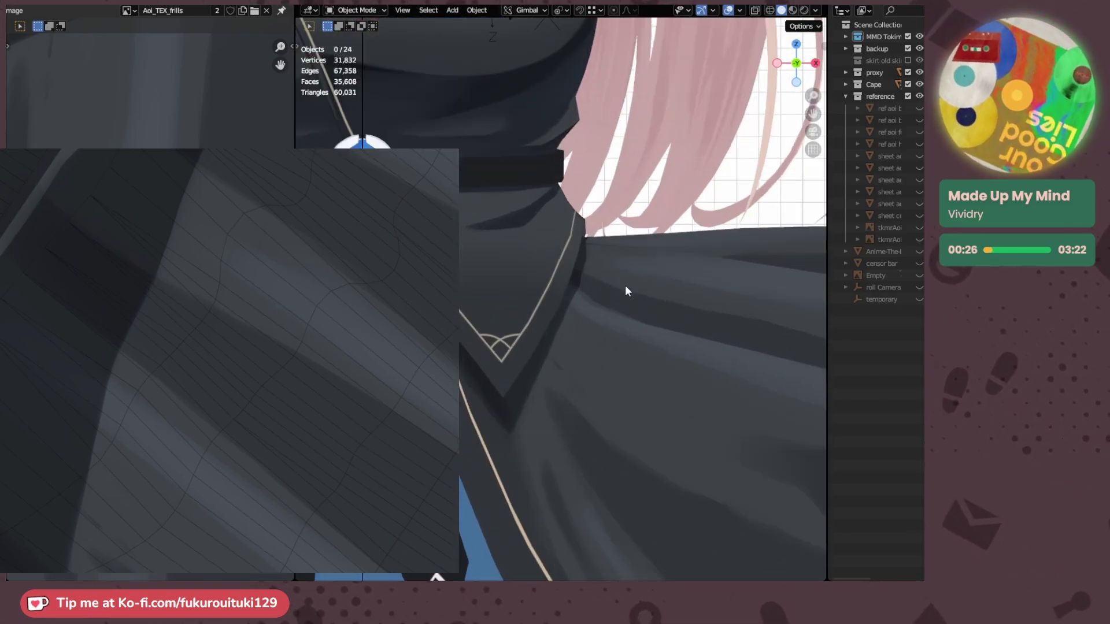
- Turn to the back of the model and hide the hair covering the overskirt's waist
{"action": "middle_click_drag", "start_coordinate": [626, 285], "coordinate": [536, 313]}
{"action": "scroll", "coordinate": [718, 311], "scroll_direction": "down", "scroll_amount": 3}
{"action": "middle_click_drag", "start_coordinate": [718, 311], "coordinate": [549, 335]}
{"action": "scroll", "coordinate": [540, 285], "scroll_direction": "up", "scroll_amount": 3}
{"action": "scroll", "coordinate": [517, 300], "scroll_direction": "up", "scroll_amount": 1}
{"action": "middle_click_drag", "start_coordinate": [518, 299], "coordinate": [606, 307]}
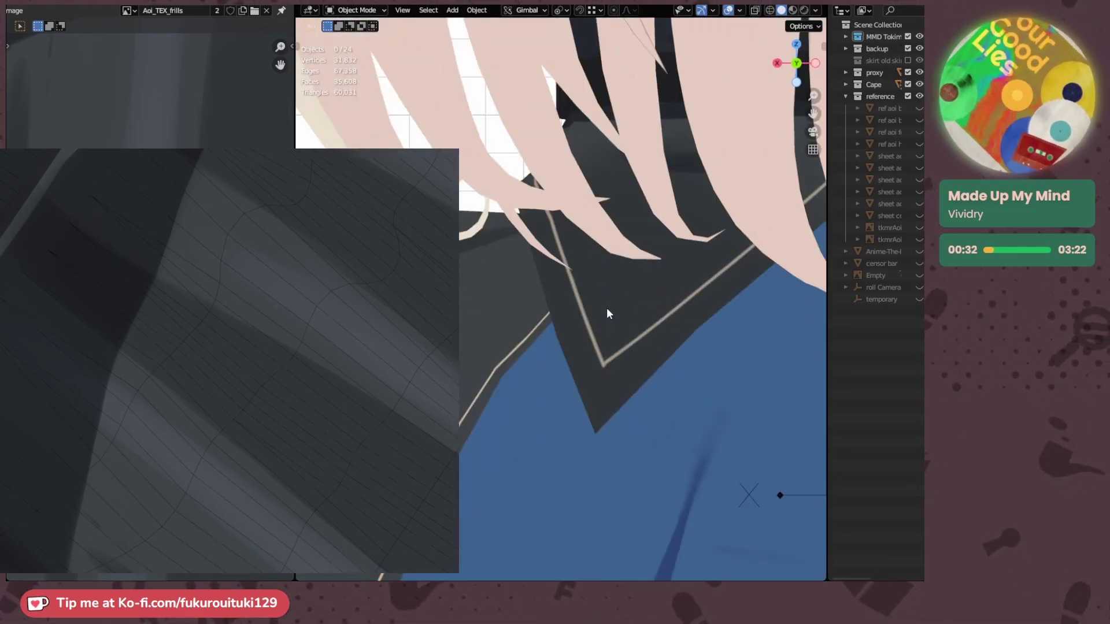
{"action": "scroll", "coordinate": [606, 307], "scroll_direction": "down", "scroll_amount": 5}
{"action": "left_click", "coordinate": [547, 191]}
{"action": "key", "text": "h"}
{"action": "scroll", "coordinate": [545, 191], "scroll_direction": "up", "scroll_amount": 4}
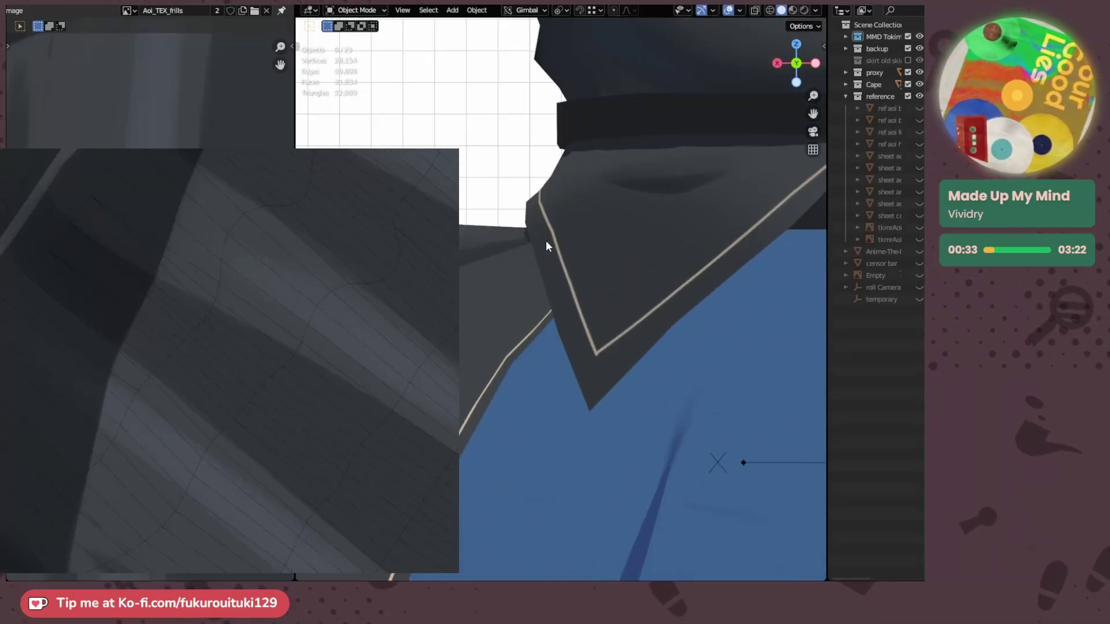
- Paint the dark shadow on the overskirt texture with a sharp edge where the skirt meets the waist piece
{"action": "middle_click_drag", "start_coordinate": [564, 265], "coordinate": [578, 263], "text": "shift"}
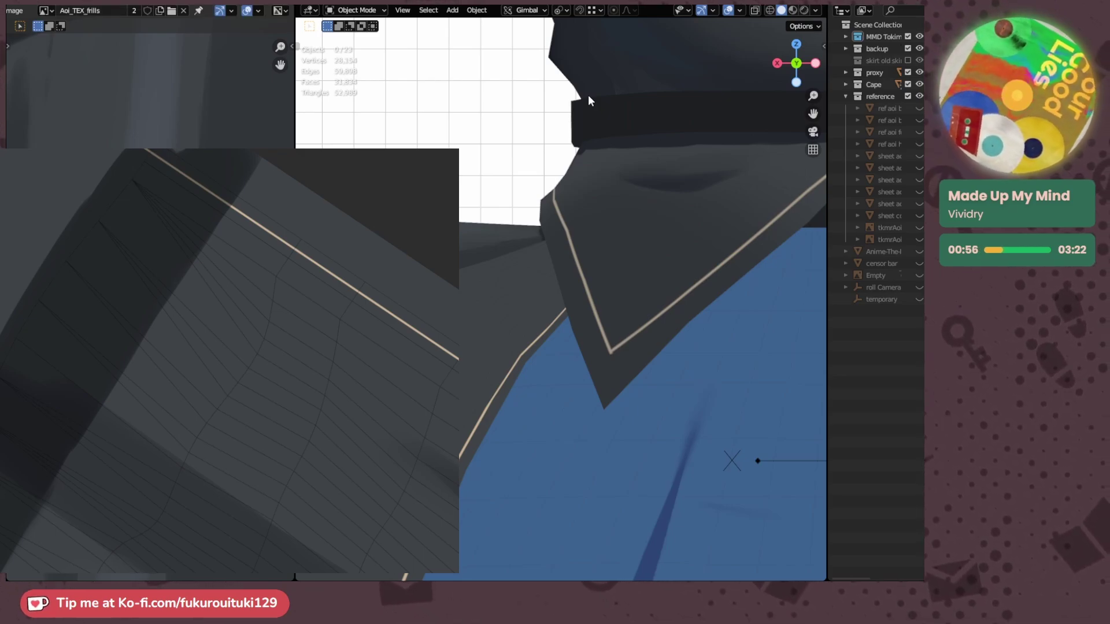
{"action": "middle_click_drag", "start_coordinate": [471, 235], "coordinate": [670, 305]}
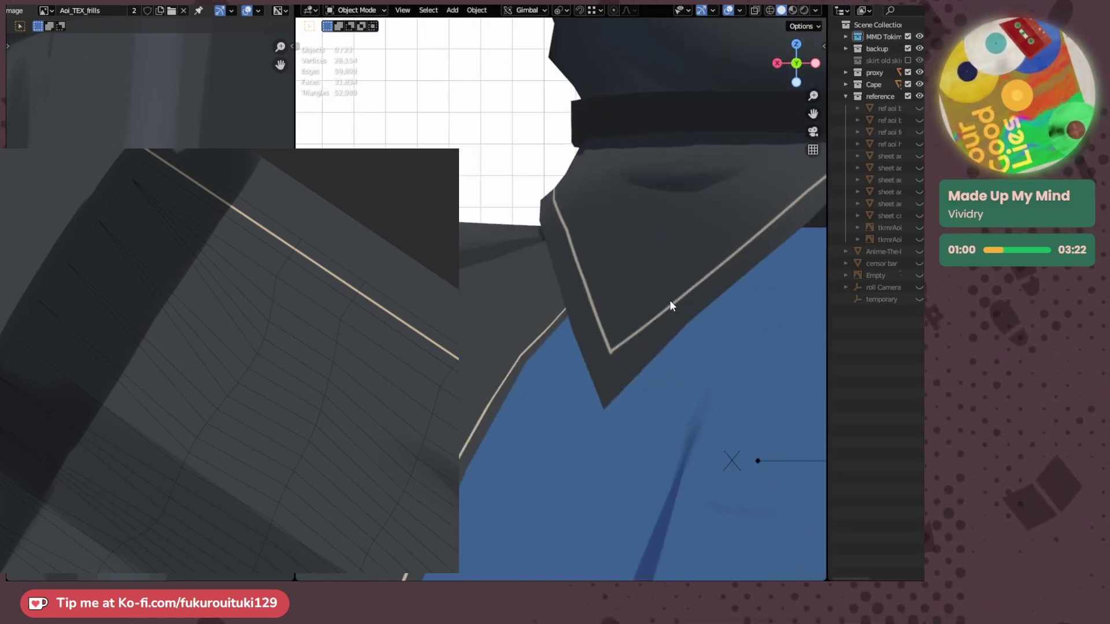
{"action": "left_click_drag", "start_coordinate": [152, 341], "coordinate": [224, 154]}
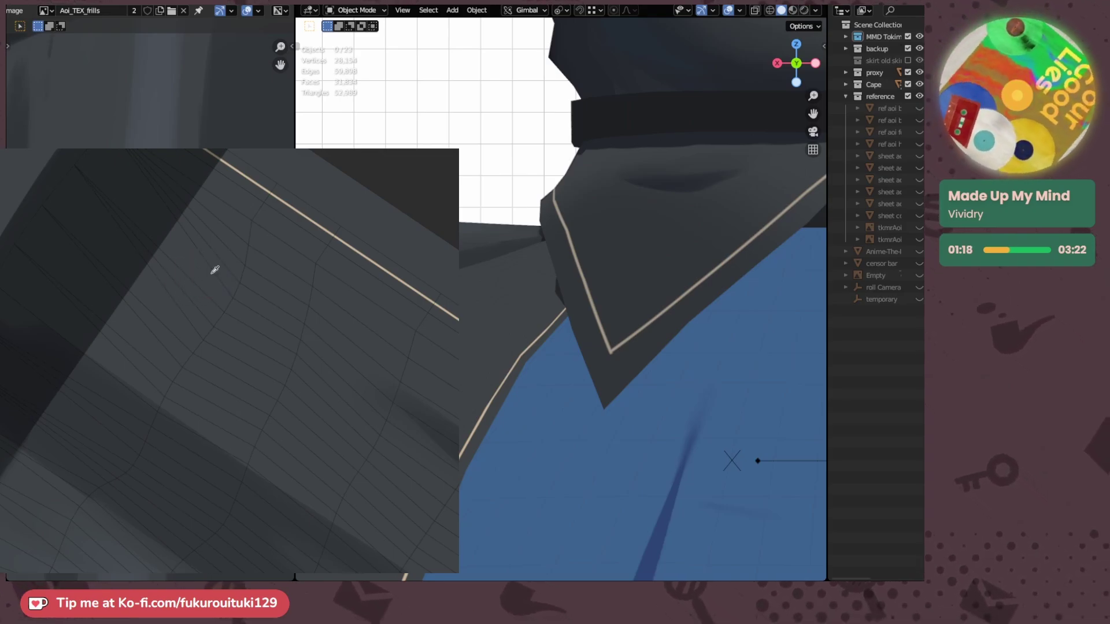
- Open the overskirt mesh for editing and frame its uppermost loop beneath the waist piece from the side
{"action": "middle_click_drag", "start_coordinate": [578, 237], "coordinate": [628, 278]}
{"action": "left_click", "coordinate": [557, 224]}
{"action": "key", "text": "Tab"}
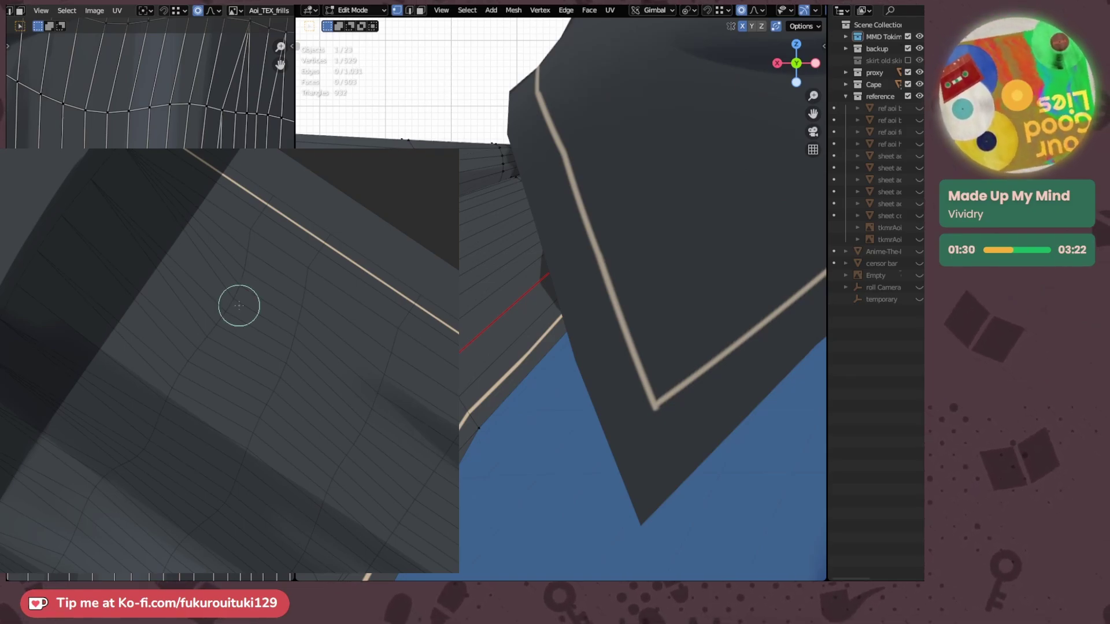
{"action": "middle_click_drag", "start_coordinate": [589, 257], "coordinate": [573, 289]}
{"action": "middle_click_drag", "start_coordinate": [425, 258], "coordinate": [567, 269], "text": "shift"}
{"action": "scroll", "coordinate": [150, 260], "scroll_direction": "down", "scroll_amount": 4}
{"action": "middle_click_drag", "start_coordinate": [254, 266], "coordinate": [35, 287]}
{"action": "scroll", "coordinate": [116, 260], "scroll_direction": "up", "scroll_amount": 5}
{"action": "scroll", "coordinate": [150, 87], "scroll_direction": "up", "scroll_amount": 4}
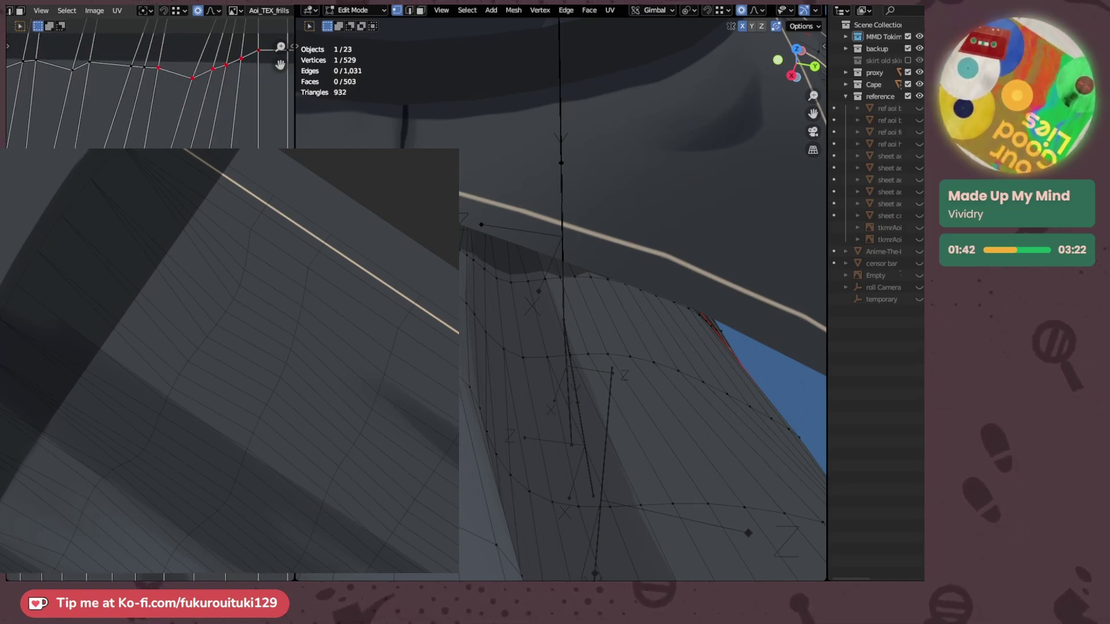
{"action": "left_click", "coordinate": [641, 291], "text": "ctrl"}
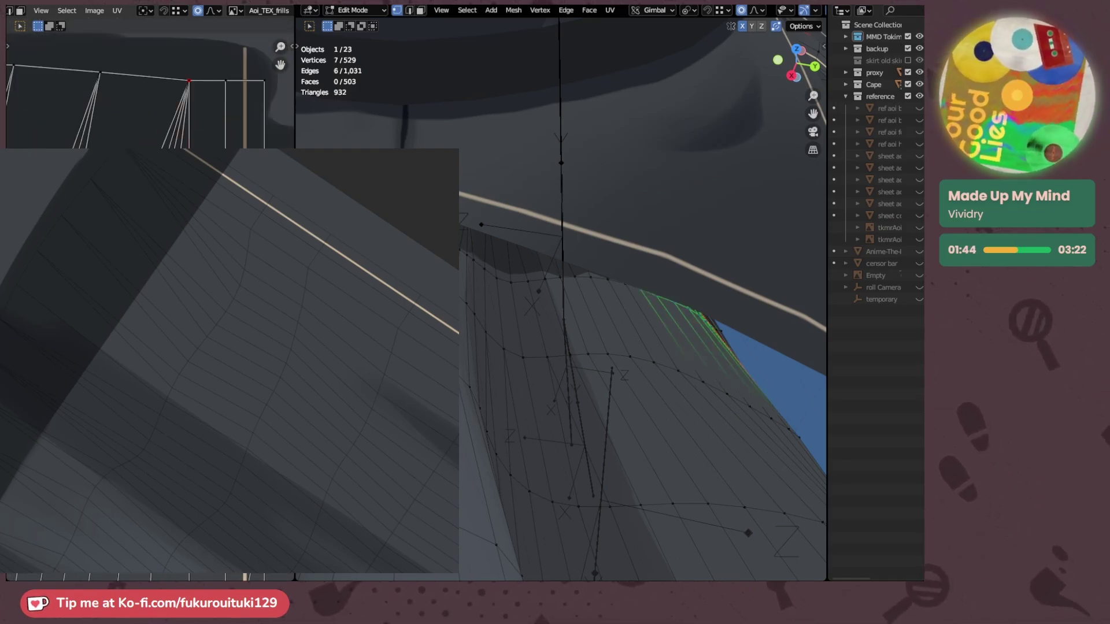
{"action": "key", "text": "ctrl+z"}
{"action": "left_click", "coordinate": [626, 283], "text": "ctrl"}
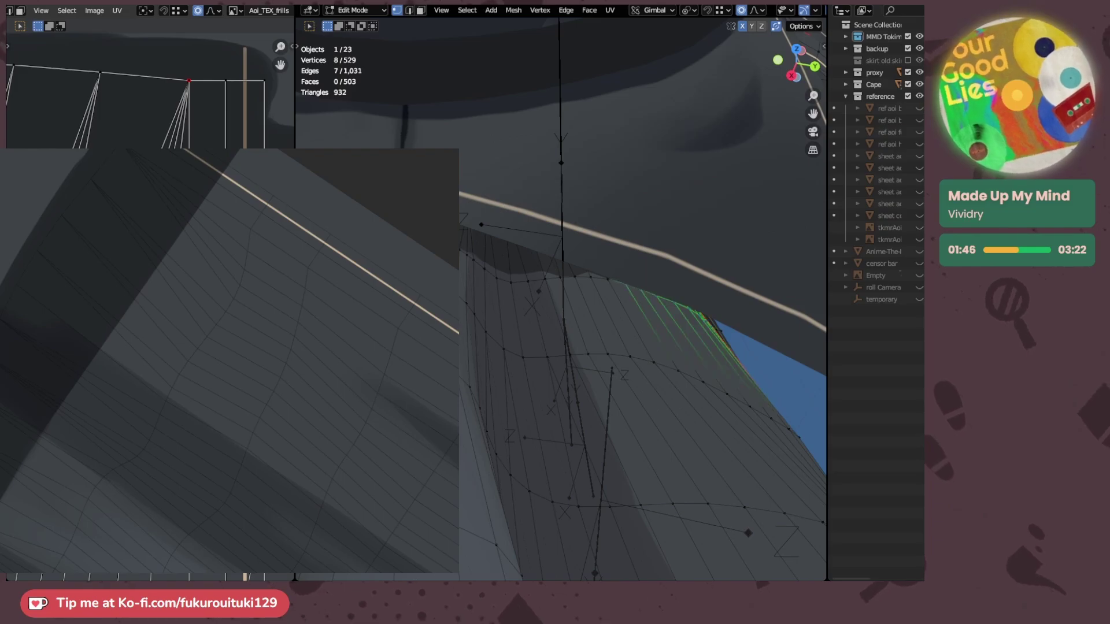
- Move the UVs of successive upper-loop vertices near the back opening, starting with a shift of about 0.0145 in Y
{"action": "left_click", "coordinate": [673, 303]}
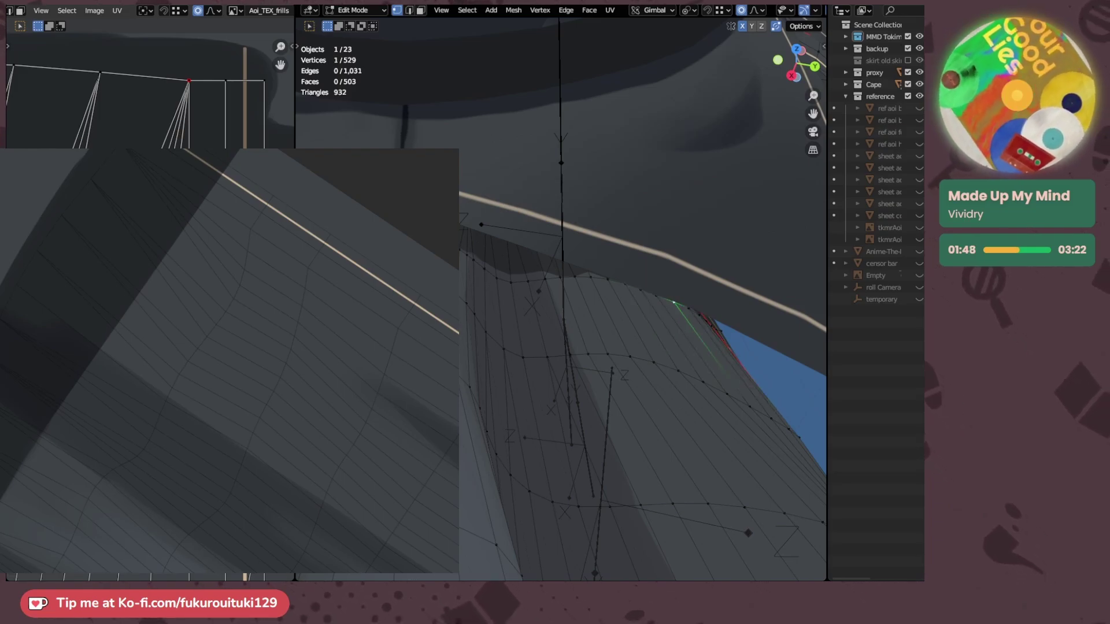
{"action": "key", "text": "g"}
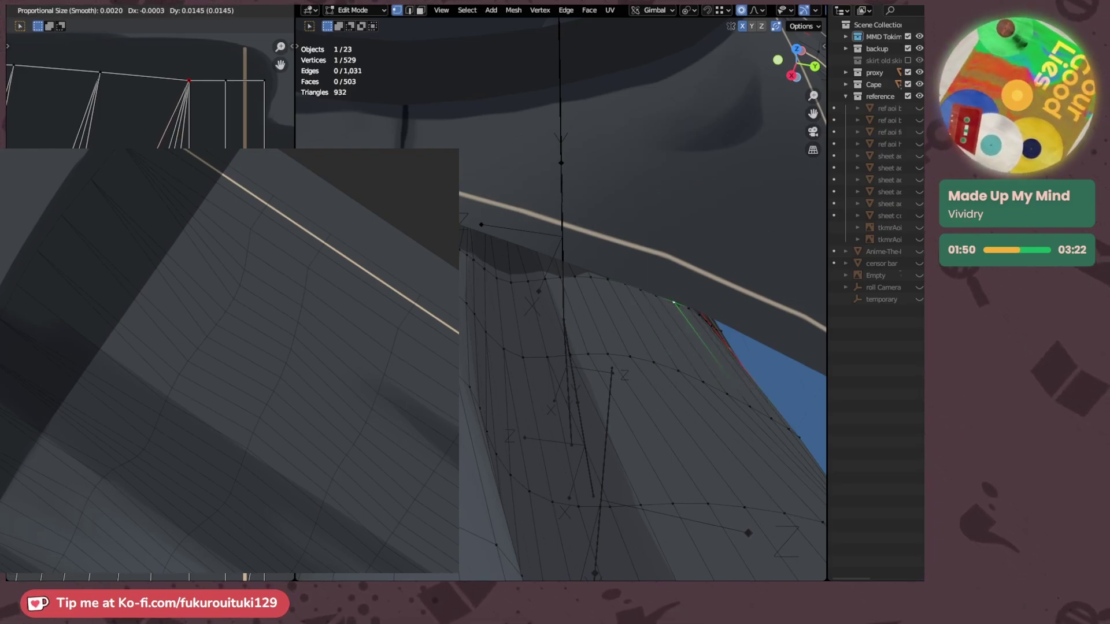
{"action": "left_click", "coordinate": [189, 81]}
{"action": "left_click", "coordinate": [189, 80]}
{"action": "key", "text": "g"}
{"action": "left_click", "coordinate": [189, 80]}
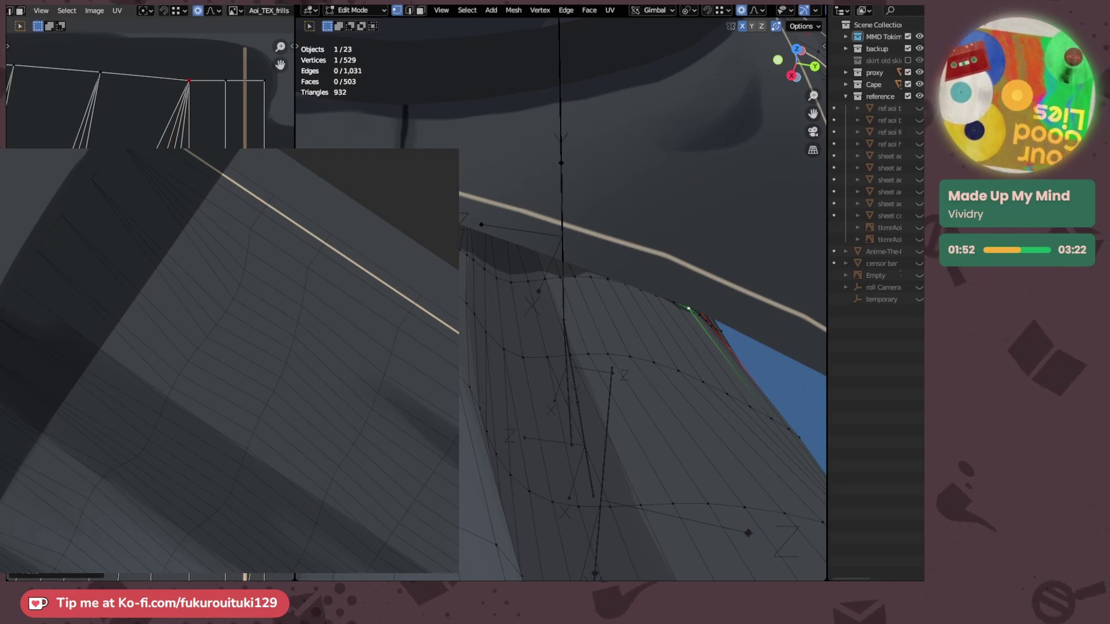
{"action": "left_click", "coordinate": [189, 80]}
{"action": "key", "text": "g"}
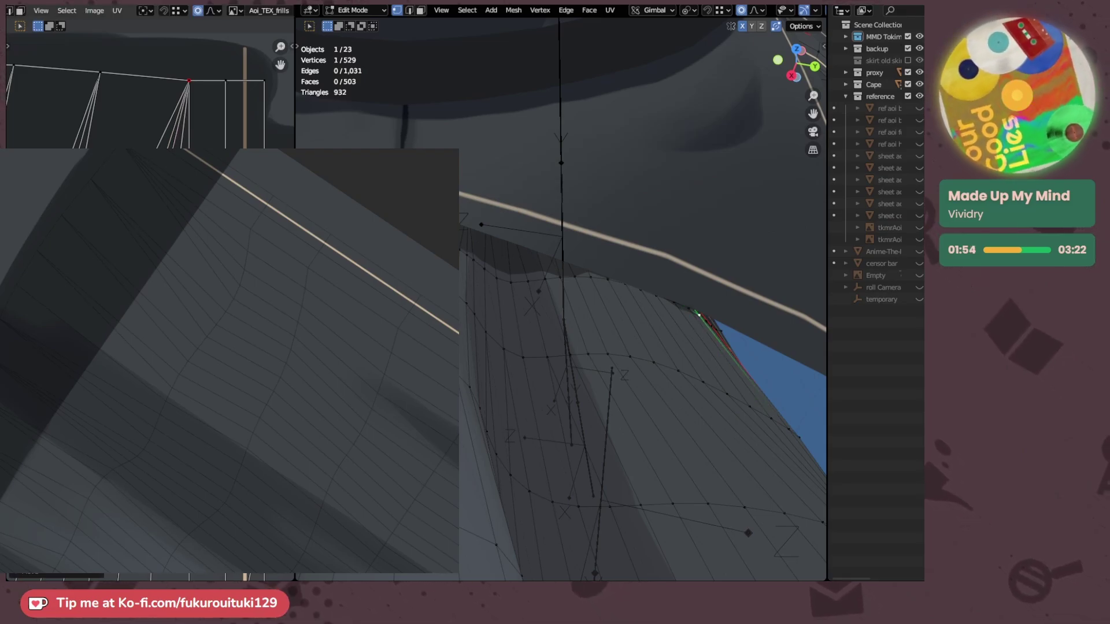
{"action": "key", "text": "Return"}
- Move the UVs of the upper-loop vertices across the dark fold, starting with a shift of about 0.0078 in Y
{"action": "scroll", "coordinate": [189, 323], "scroll_direction": "down", "scroll_amount": 3}
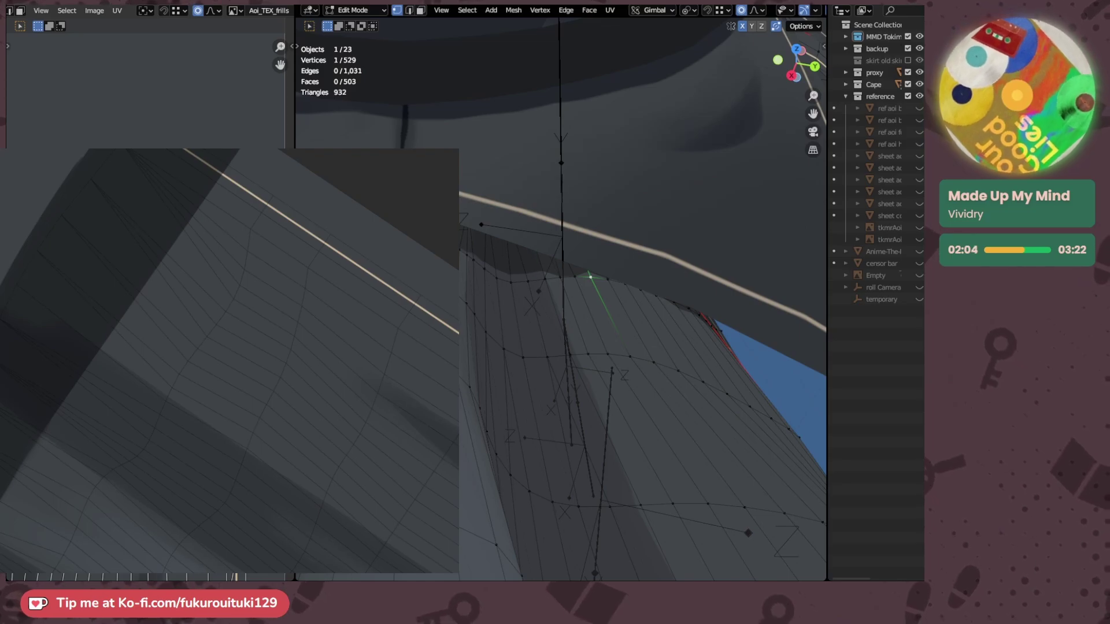
{"action": "left_click", "coordinate": [597, 277], "text": "alt"}
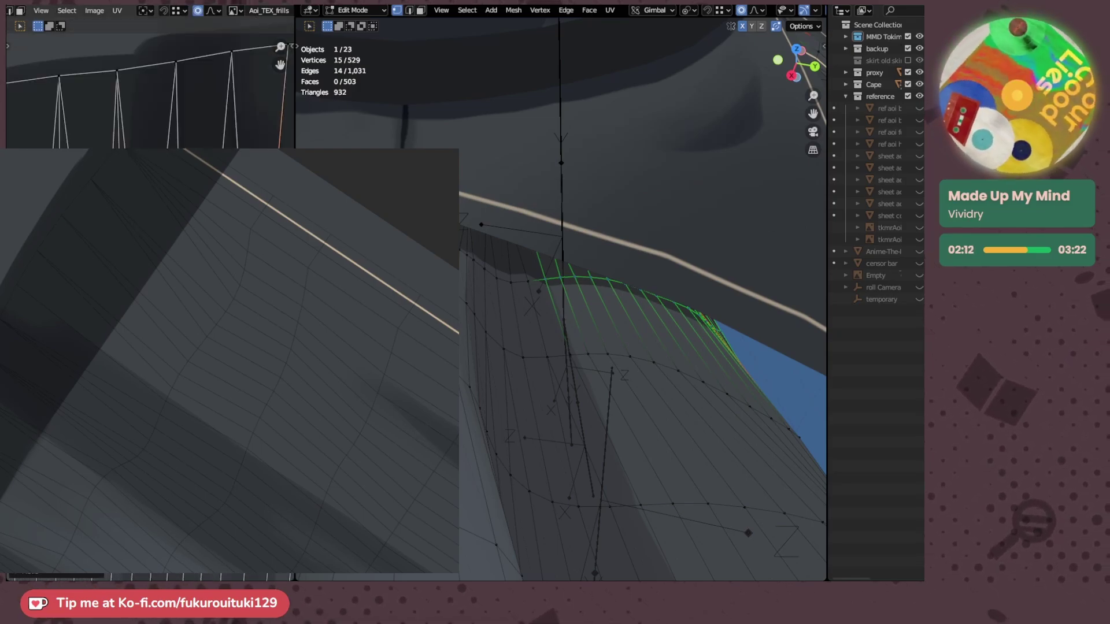
{"action": "left_click", "coordinate": [528, 281]}
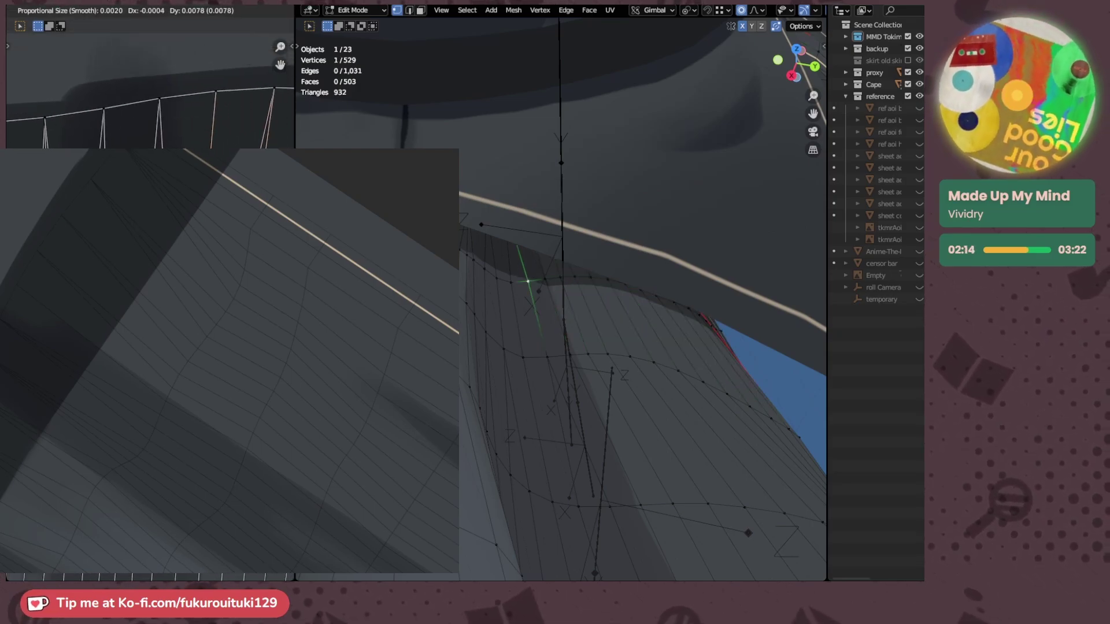
{"action": "left_click", "coordinate": [149, 231]}
{"action": "key", "text": "g"}
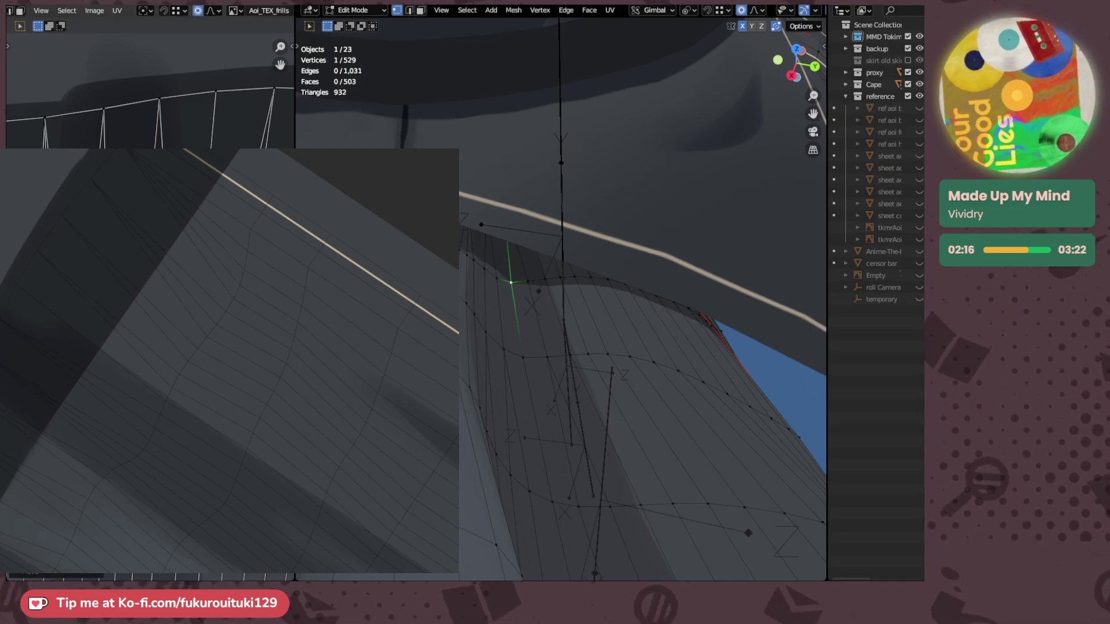
{"action": "left_click", "coordinate": [205, 231]}
{"action": "key", "text": "g"}
{"action": "left_click", "coordinate": [205, 232]}
{"action": "left_click", "coordinate": [152, 231]}
{"action": "key", "text": "g"}
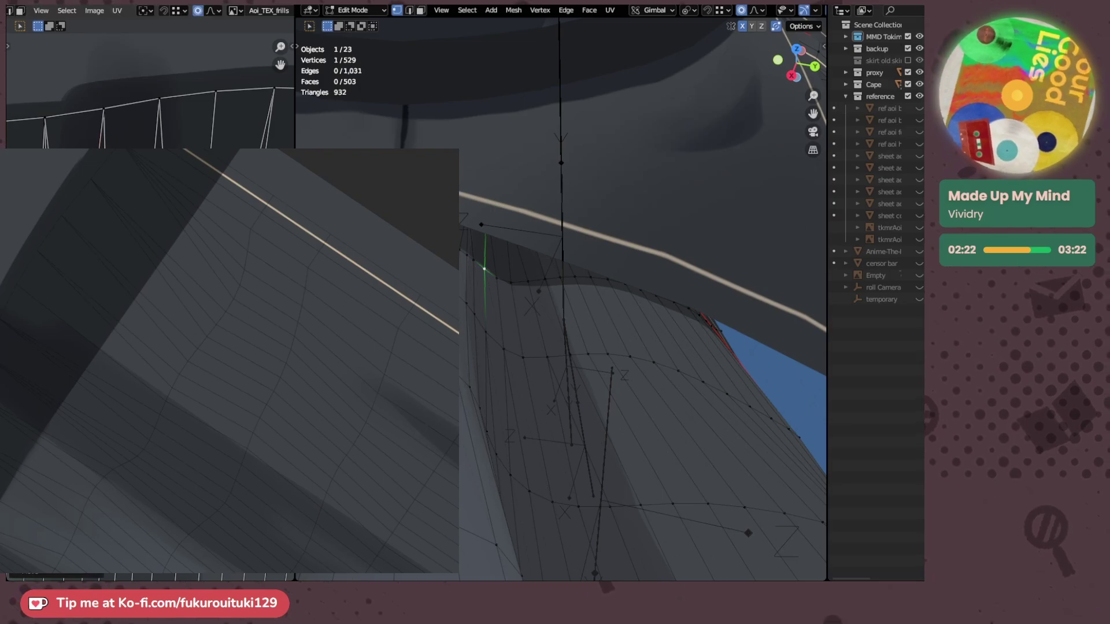
{"action": "left_click", "coordinate": [97, 231]}
- From the back view, move the UVs of neighbouring vertices on the next loop by about 0.0070 in X and 0.0143 in Y
{"action": "middle_click_drag", "start_coordinate": [98, 232], "coordinate": [232, 233]}
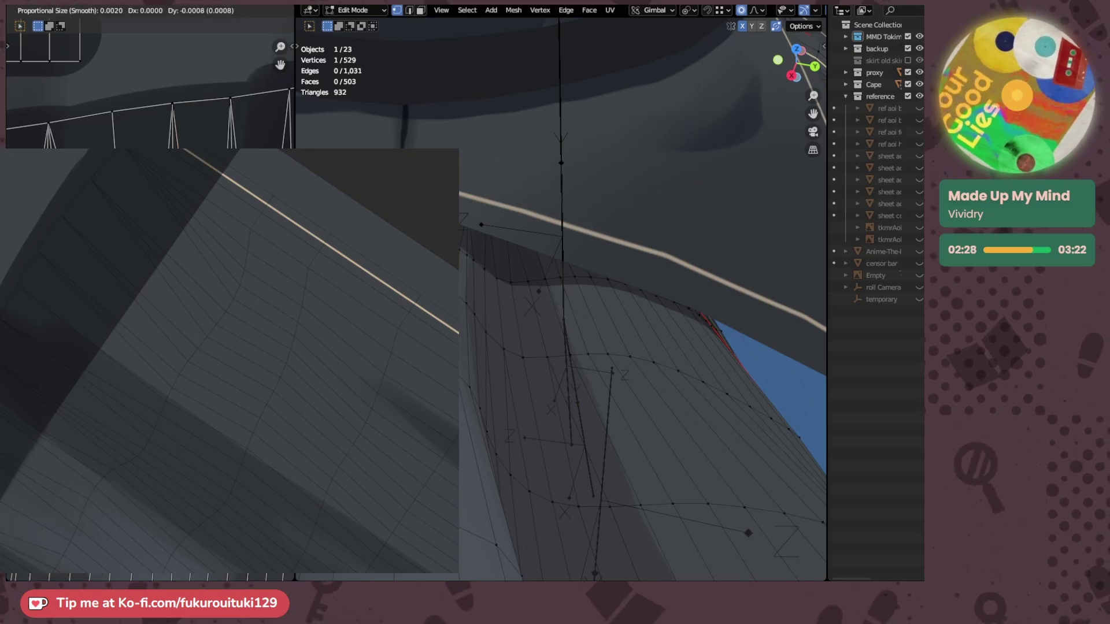
{"action": "scroll", "coordinate": [150, 277], "scroll_direction": "down", "scroll_amount": 4}
{"action": "key", "text": "ctrl+KP_1"}
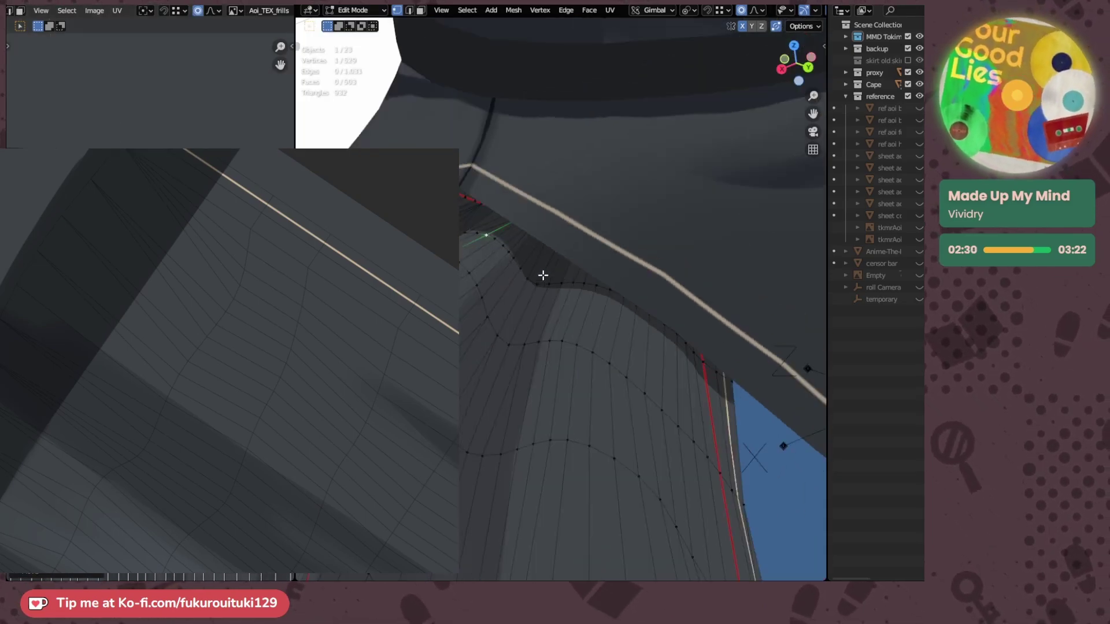
{"action": "scroll", "coordinate": [556, 277], "scroll_direction": "up", "scroll_amount": 2}
{"action": "scroll", "coordinate": [150, 306], "scroll_direction": "down", "scroll_amount": 2}
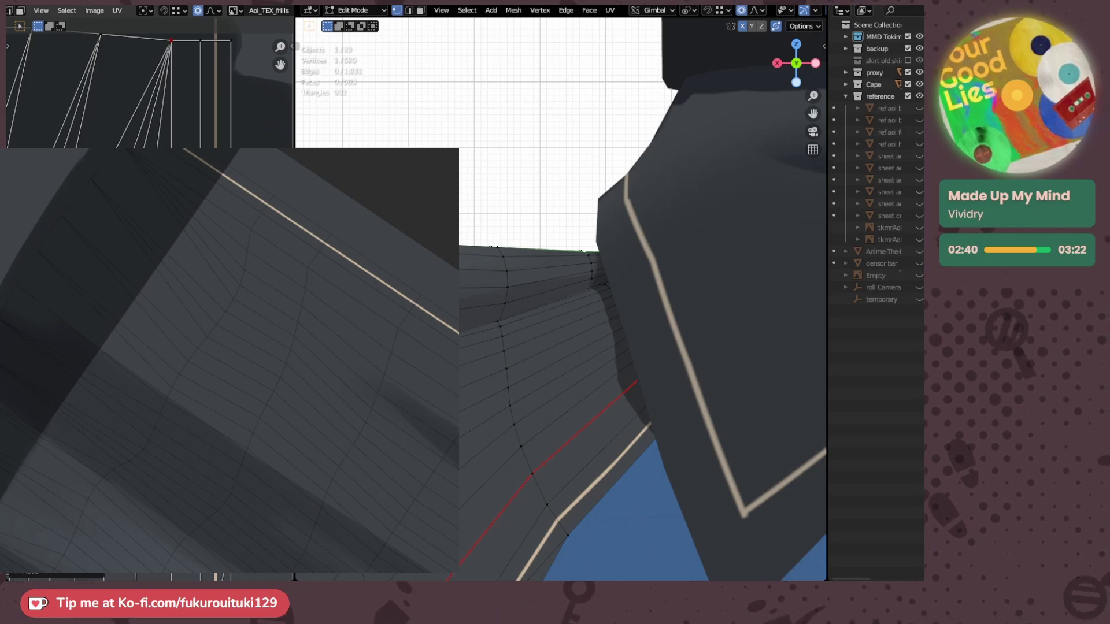
{"action": "left_click", "coordinate": [513, 425]}
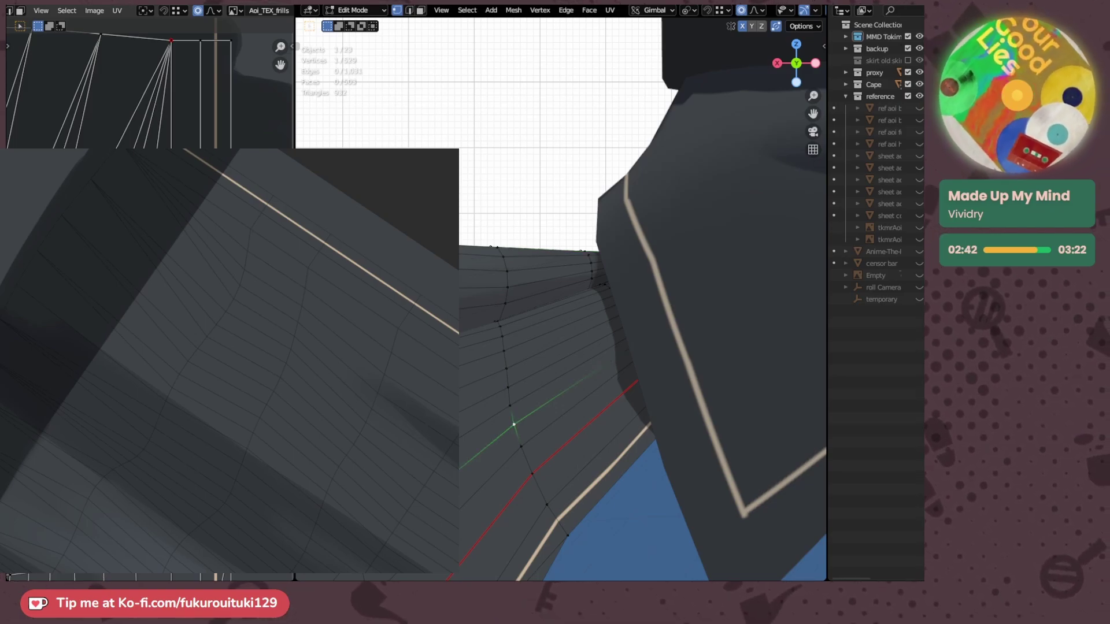
{"action": "key", "text": "g"}
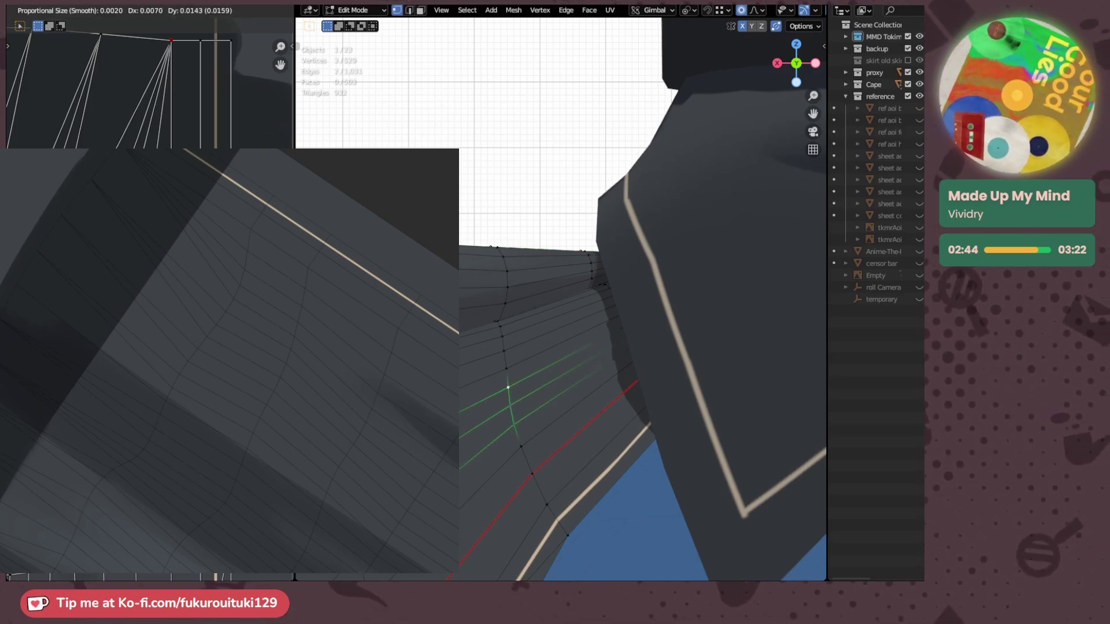
{"action": "key", "text": "Return"}
- Select the UVs of the loop vertices running beneath the dark fold and scale them along Y and X
{"action": "scroll", "coordinate": [183, 220], "scroll_direction": "down", "scroll_amount": 4}
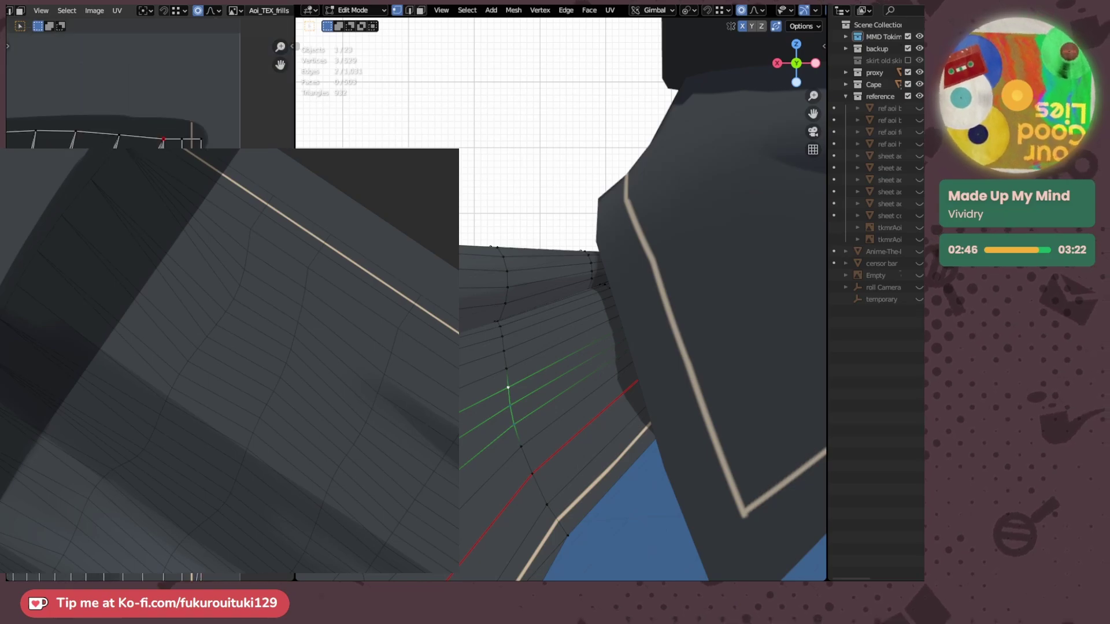
{"action": "scroll", "coordinate": [145, 185], "scroll_direction": "up", "scroll_amount": 2}
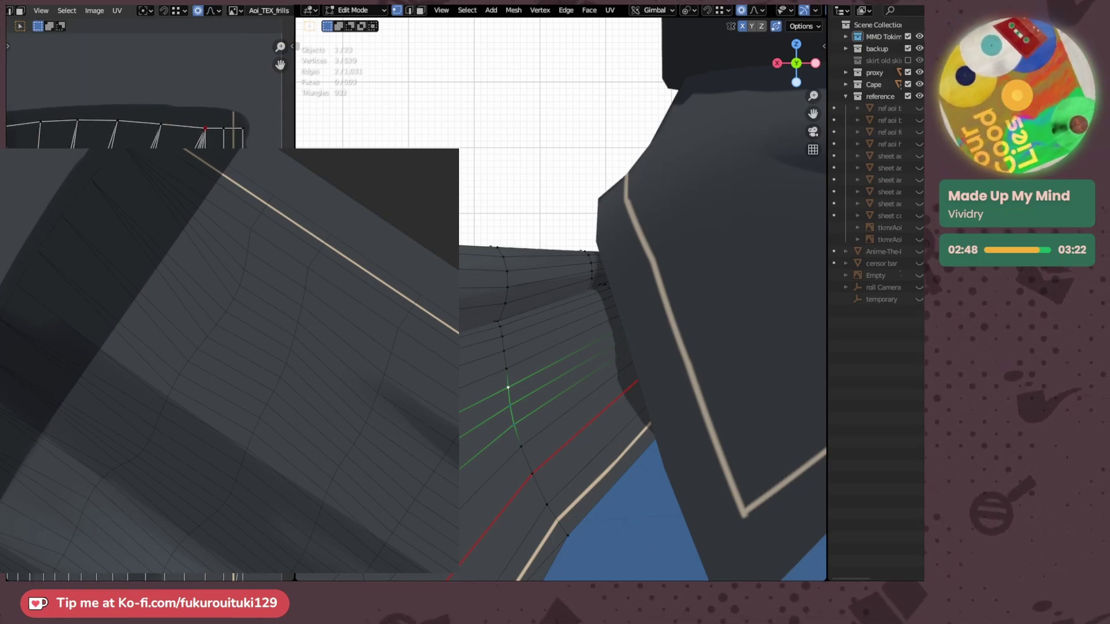
{"action": "left_click_drag", "start_coordinate": [69, 323], "coordinate": [197, 370]}
{"action": "key", "text": "s"}
{"action": "key", "text": "y"}
{"action": "key", "text": "0"}
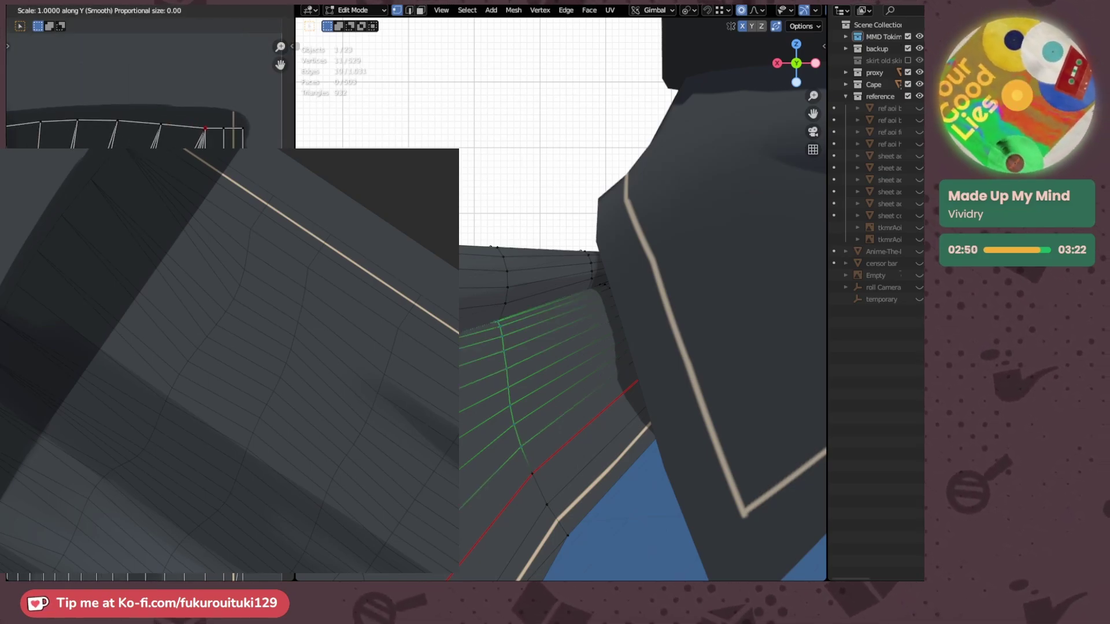
{"action": "key", "text": "Return"}
{"action": "key", "text": "s"}
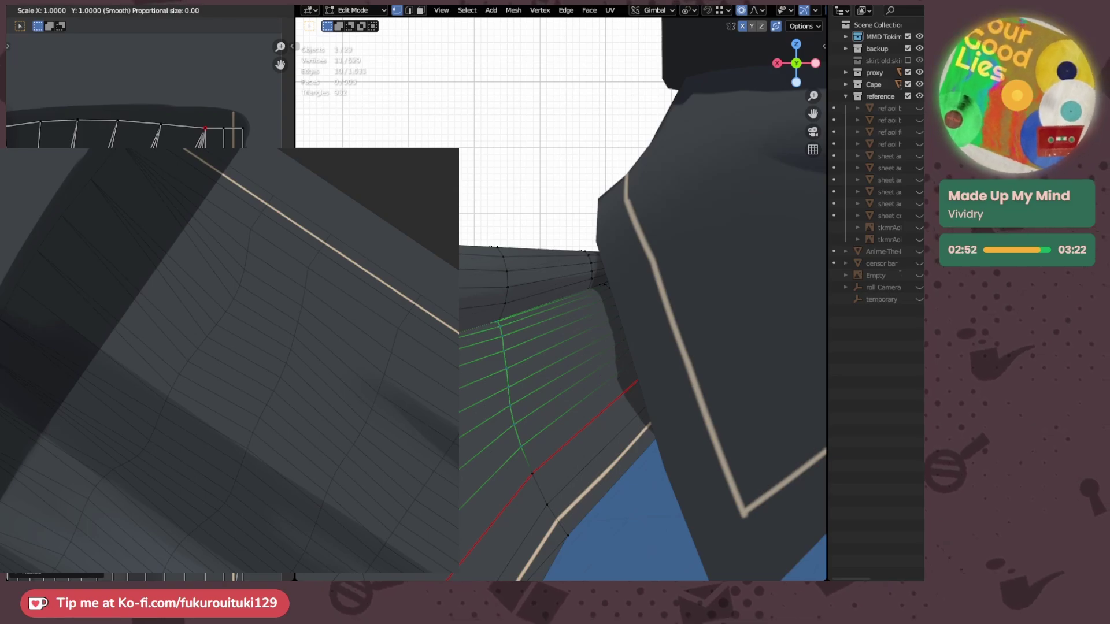
{"action": "key", "text": "x"}
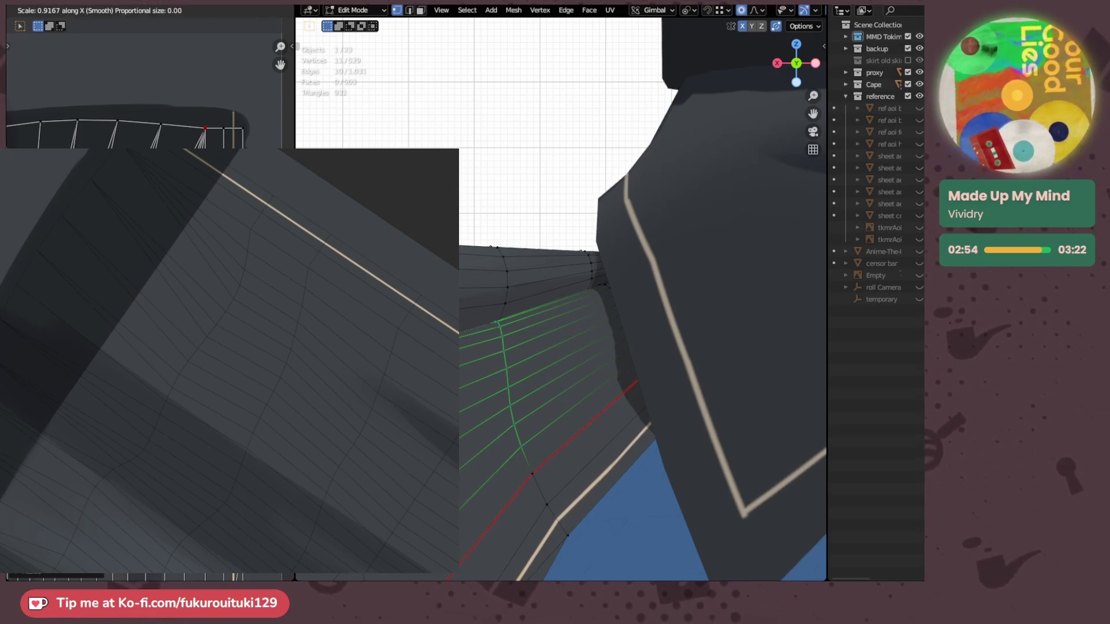
{"action": "key", "text": "0"}
{"action": "key", "text": "Return"}
- Move the selected UVs beneath the dark fold by about 0.0178 along Y
{"action": "key", "text": "g"}
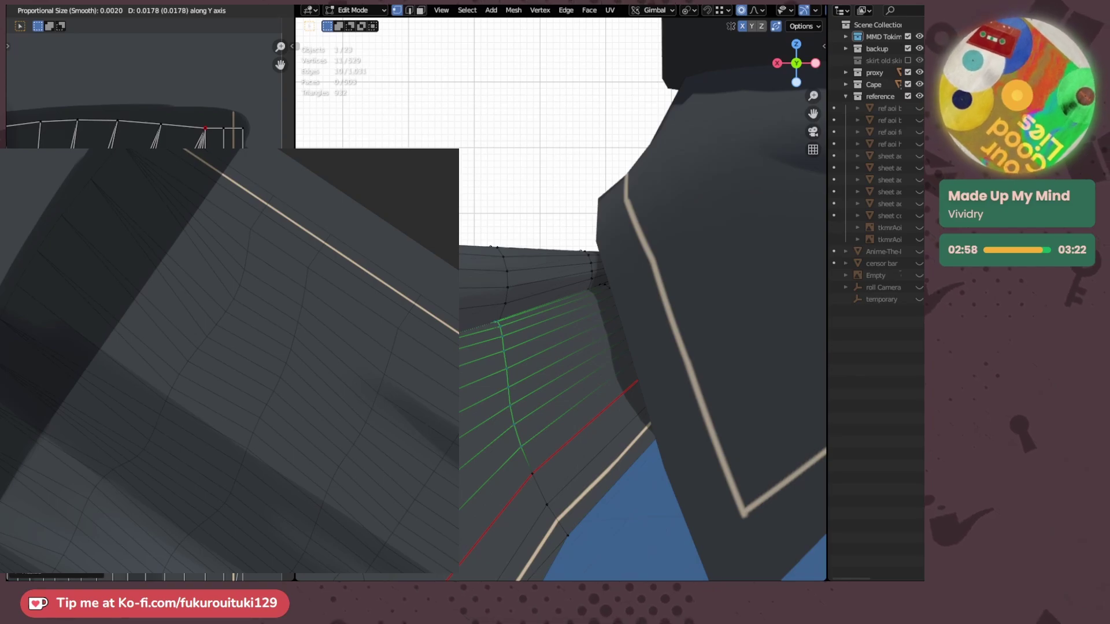
{"action": "key", "text": "Return"}
{"action": "middle_click_drag", "start_coordinate": [104, 347], "coordinate": [220, 350]}
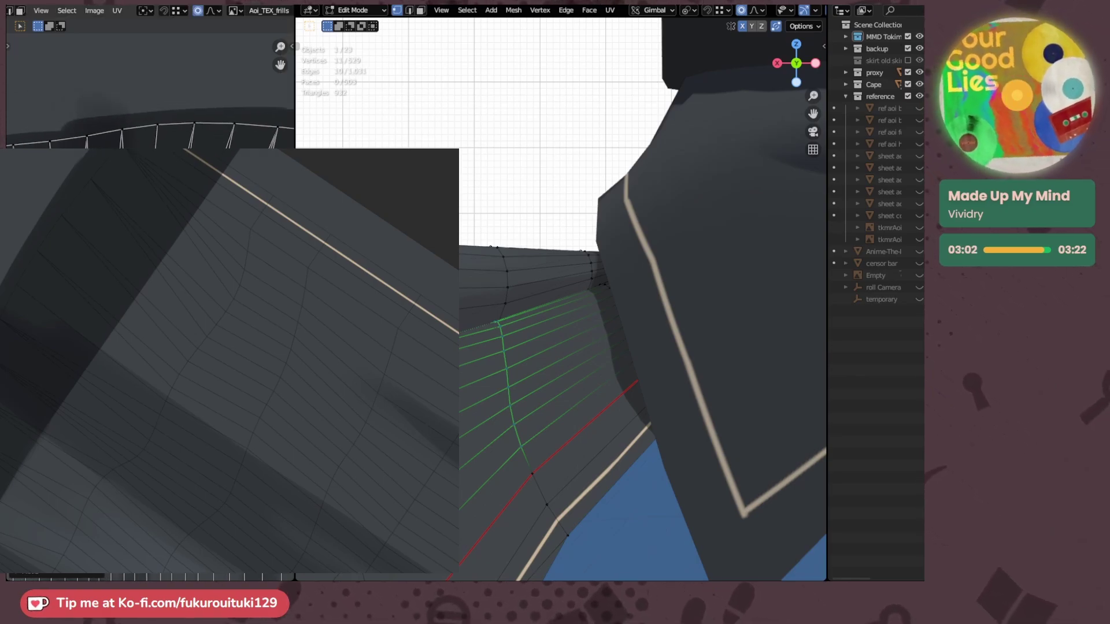
- Select the UVs of the same loop's vertices inside the dark fold and move them about 0.0043 along Y
{"action": "left_click", "coordinate": [150, 347], "text": "alt"}
{"action": "middle_click_drag", "start_coordinate": [150, 347], "coordinate": [170, 343]}
{"action": "key", "text": "s"}
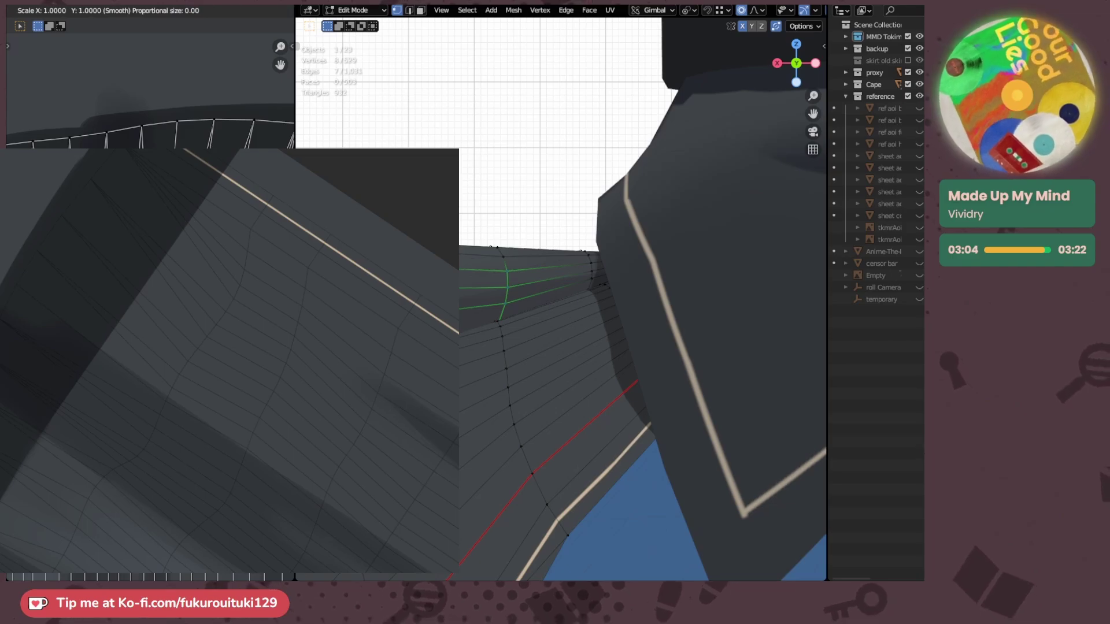
{"action": "key", "text": "Return"}
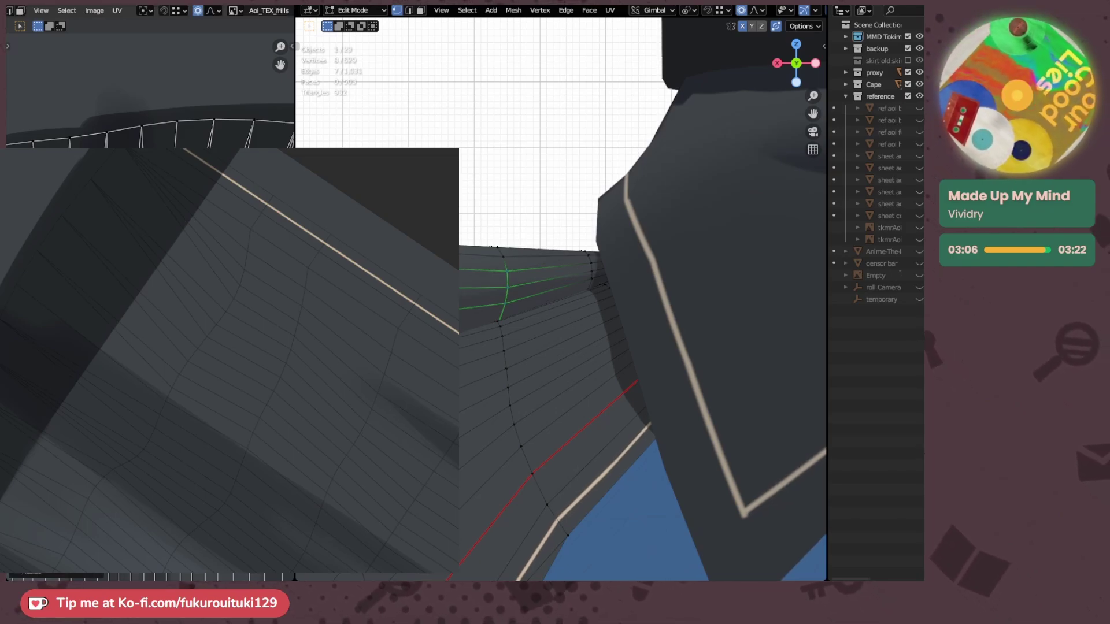
{"action": "key", "text": "h"}
{"action": "middle_click_drag", "start_coordinate": [170, 343], "coordinate": [169, 342]}
{"action": "key", "text": "ctrl+z"}
{"action": "key", "text": "g"}
{"action": "key", "text": "y"}
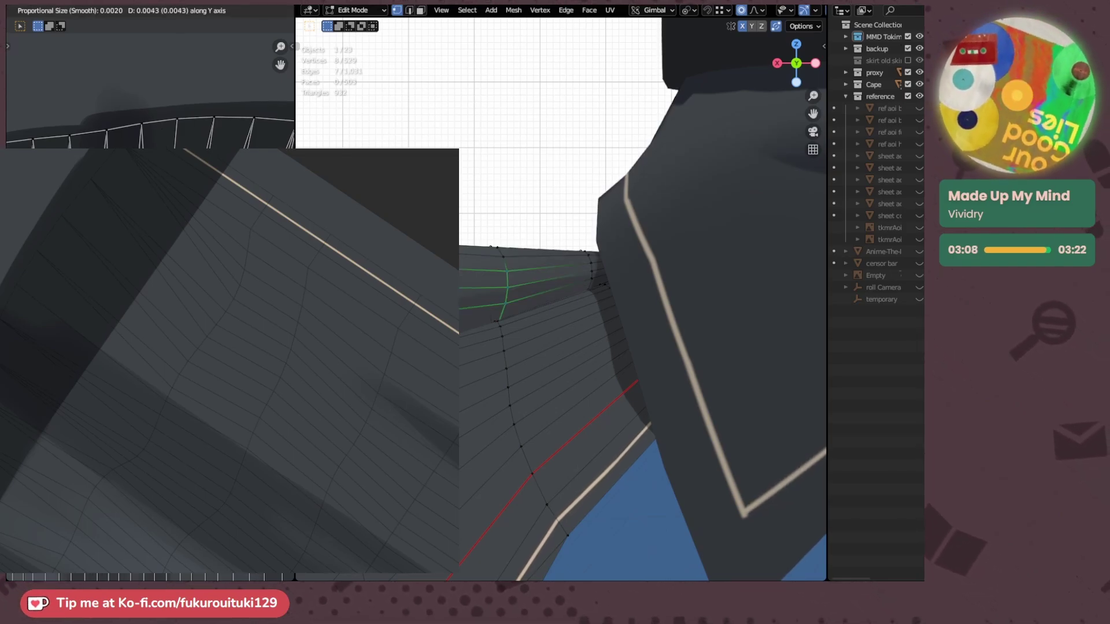
{"action": "key", "text": "Return"}
- Rotate the dark fold's selected UVs by about -0.78 degrees and shift them about 0.0078 along Y
{"action": "key", "text": "r"}
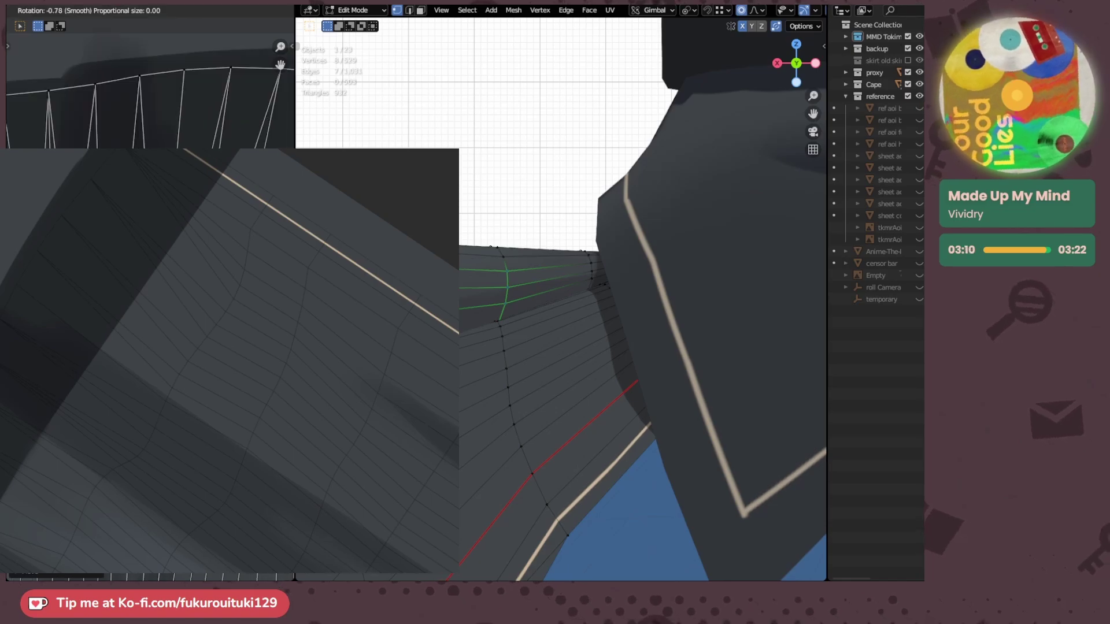
{"action": "key", "text": "Return"}
{"action": "key", "text": "g"}
{"action": "key", "text": "y"}
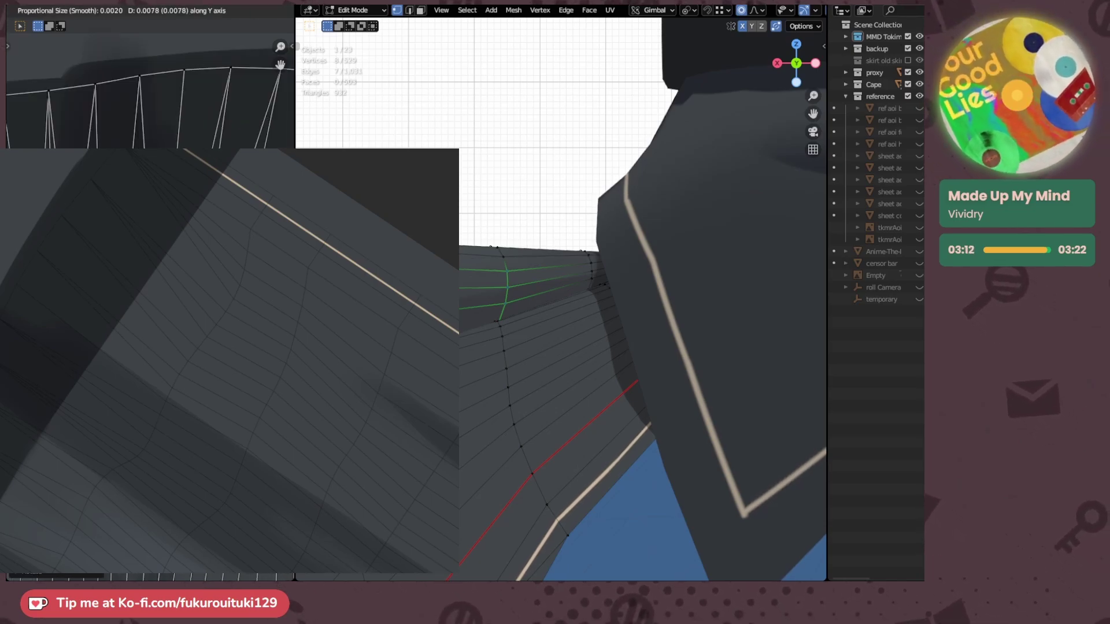
{"action": "key", "text": "Return"}
- Nudge the UVs of single vertices in the dark fold, shifting the middle one about -0.0006 in Y
{"action": "scroll", "coordinate": [153, 300], "scroll_direction": "up", "scroll_amount": 2}
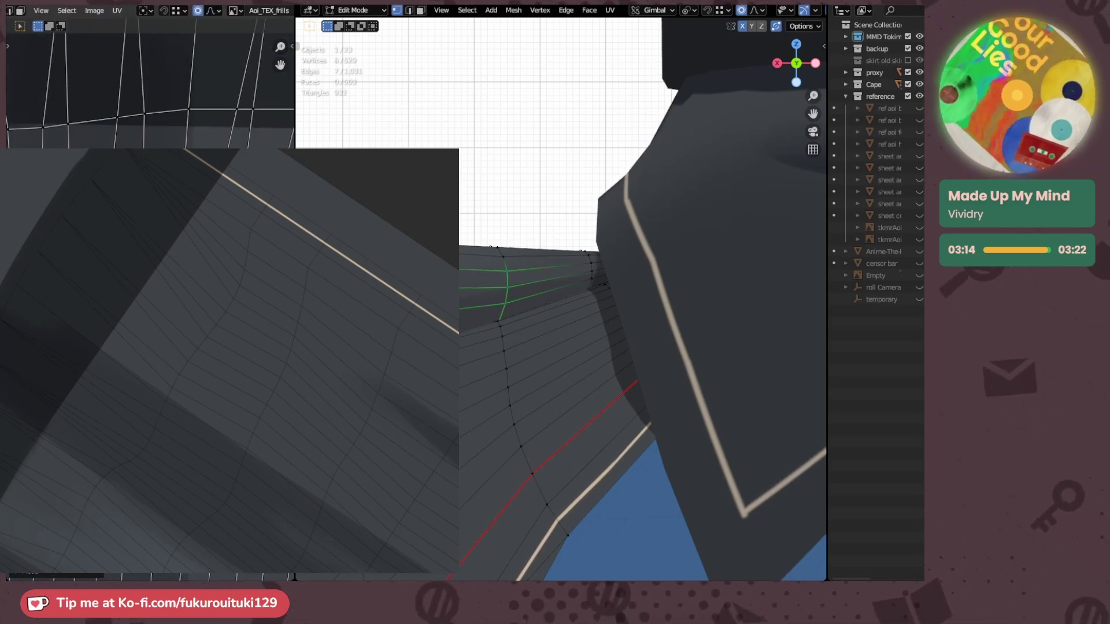
{"action": "left_click", "coordinate": [153, 300]}
{"action": "key", "text": "g"}
{"action": "key", "text": "Return"}
{"action": "middle_click_drag", "start_coordinate": [86, 312], "coordinate": [219, 296]}
{"action": "left_click", "coordinate": [153, 299]}
{"action": "key", "text": "g"}
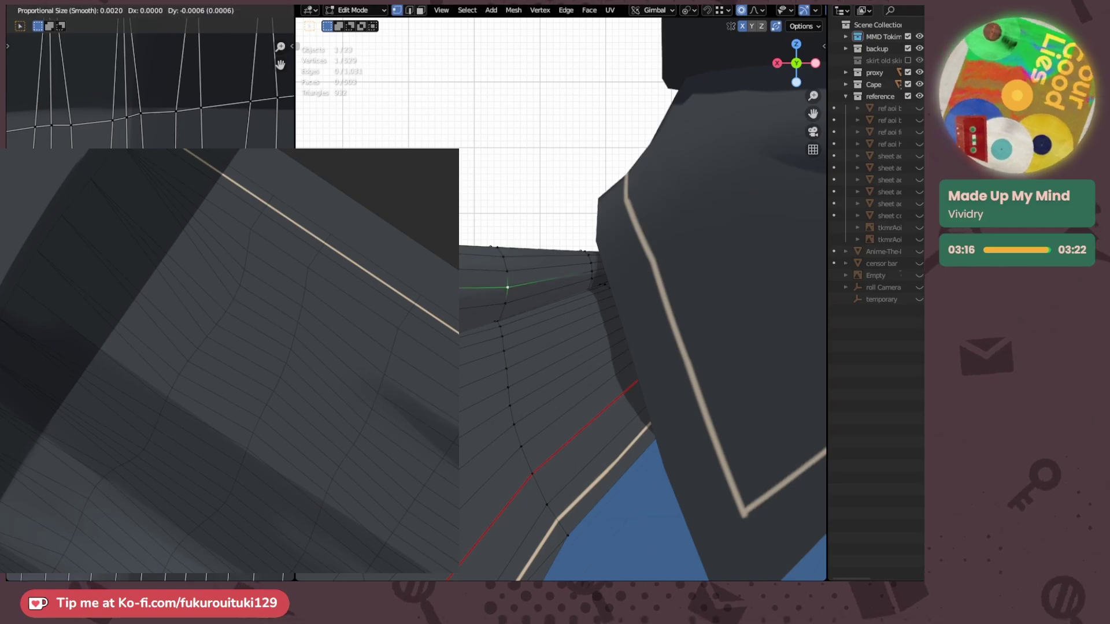
{"action": "key", "text": "Return"}
- Move the UV of the upper-loop vertex between the red seam and the beige trim by about 0.0017 along Y
{"action": "middle_click_drag", "start_coordinate": [505, 268], "coordinate": [494, 383]}
{"action": "scroll", "coordinate": [552, 359], "scroll_direction": "down", "scroll_amount": 2}
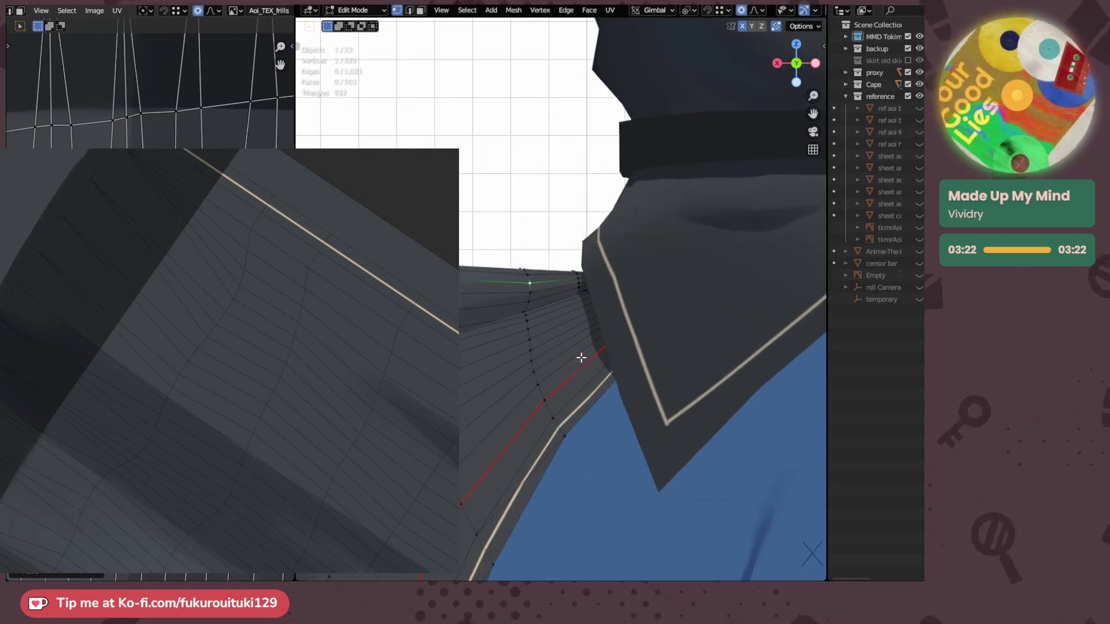
{"action": "middle_click_drag", "start_coordinate": [255, 341], "coordinate": [69, 437]}
{"action": "scroll", "coordinate": [149, 304], "scroll_direction": "up", "scroll_amount": 1}
{"action": "left_click", "coordinate": [138, 197]}
{"action": "key", "text": "g"}
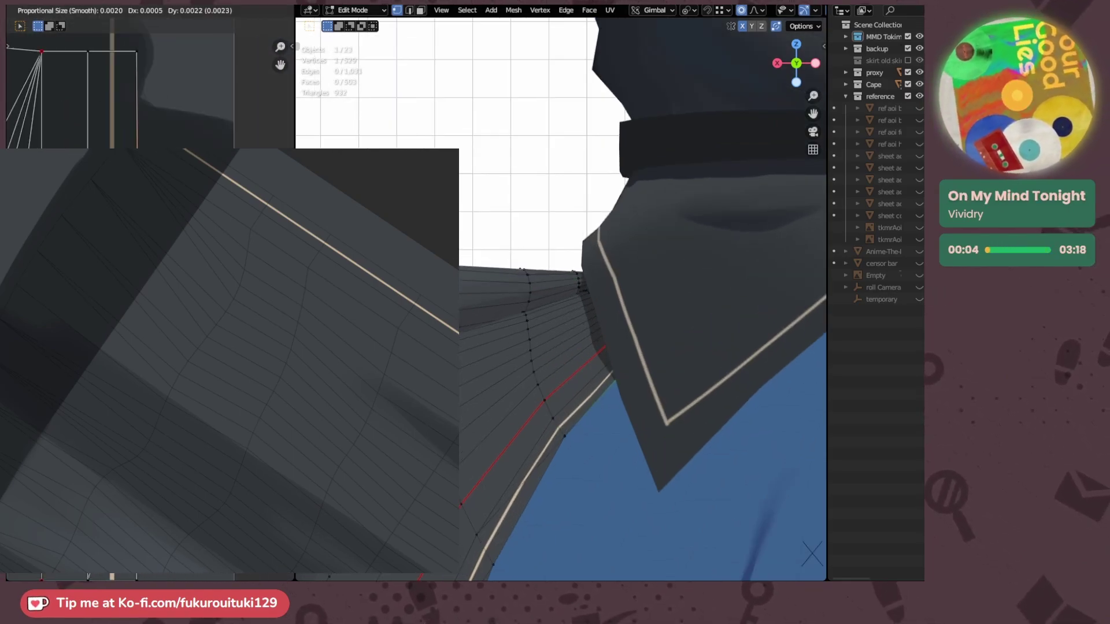
{"action": "key", "text": "y"}
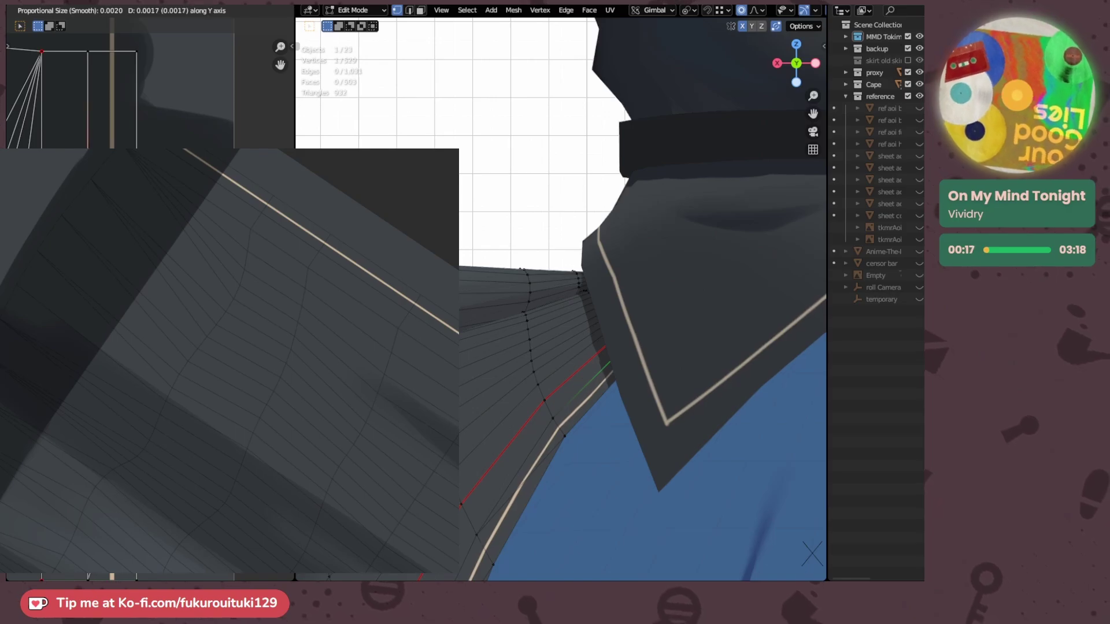
{"action": "left_click", "coordinate": [162, 187]}
- Move the UV of the upper-loop vertex on the red seam by about 0.0017 along Y
{"action": "scroll", "coordinate": [161, 187], "scroll_direction": "down", "scroll_amount": 3}
{"action": "middle_click_drag", "start_coordinate": [162, 188], "coordinate": [173, 183]}
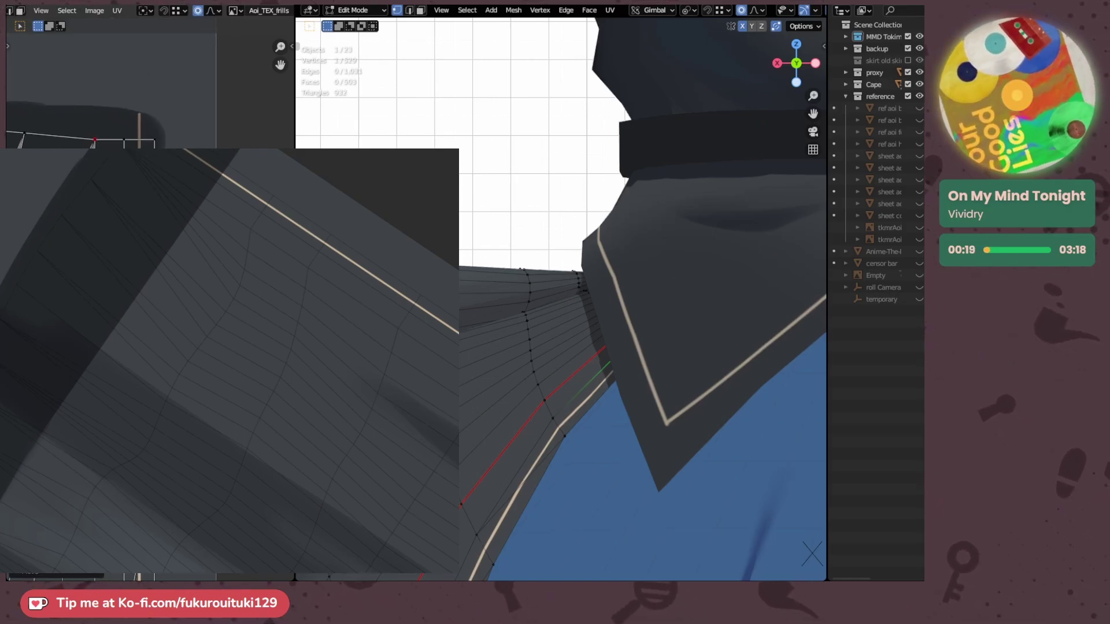
{"action": "scroll", "coordinate": [173, 183], "scroll_direction": "up", "scroll_amount": 3}
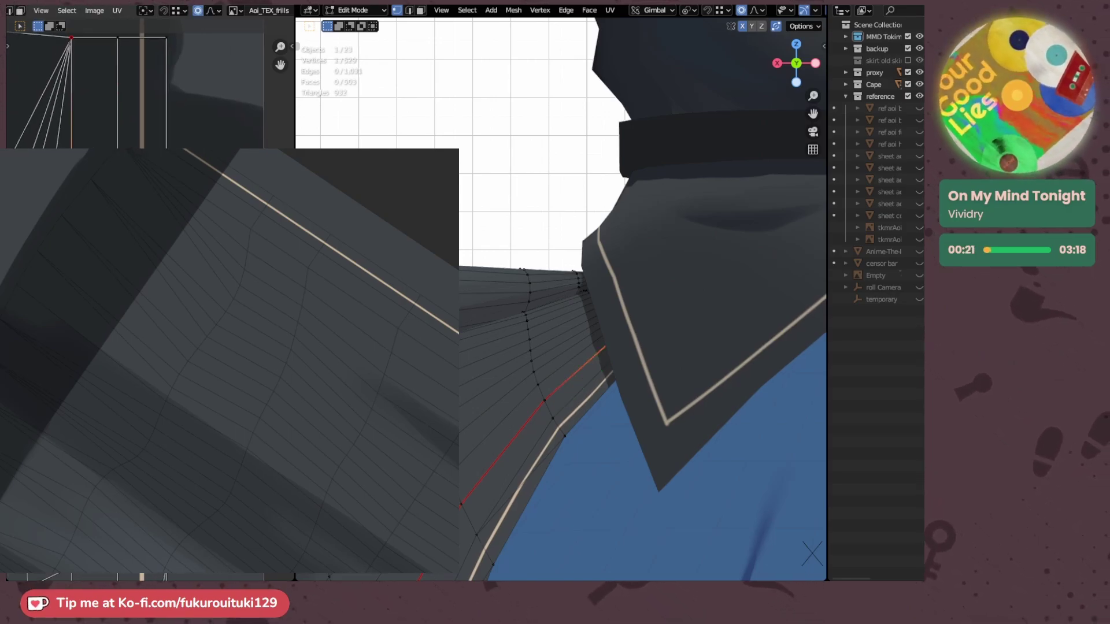
{"action": "key", "text": "g"}
{"action": "key", "text": "y"}
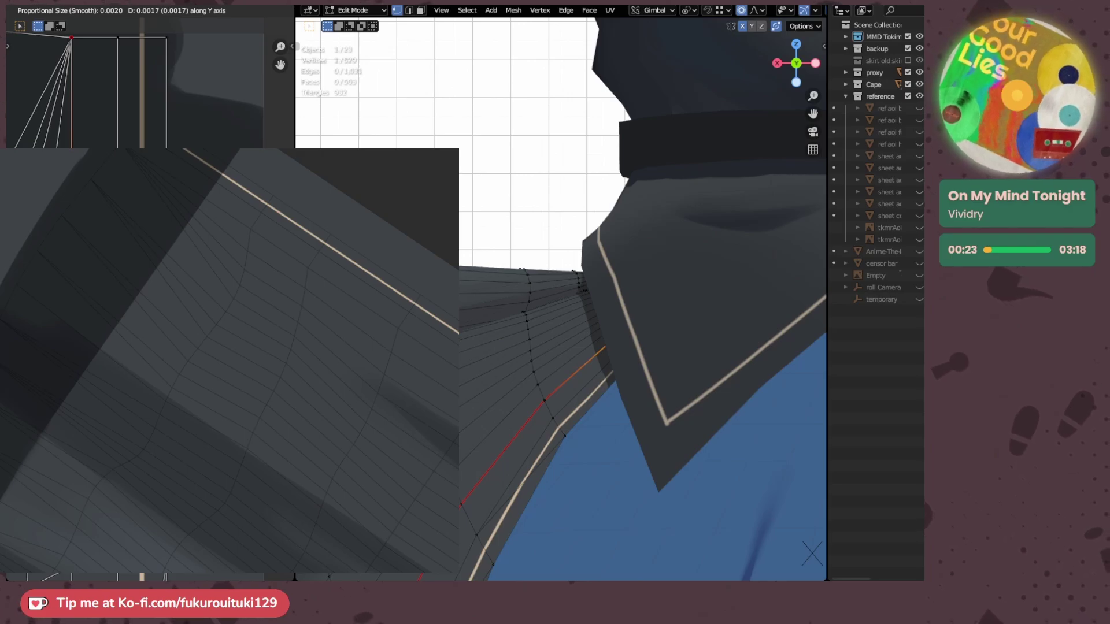
{"action": "left_click", "coordinate": [174, 183]}
- Move the UV of the vertex on the overskirt's outer edge beyond the beige trim by about -0.0007 along Y
{"action": "scroll", "coordinate": [663, 370], "scroll_direction": "up", "scroll_amount": 4}
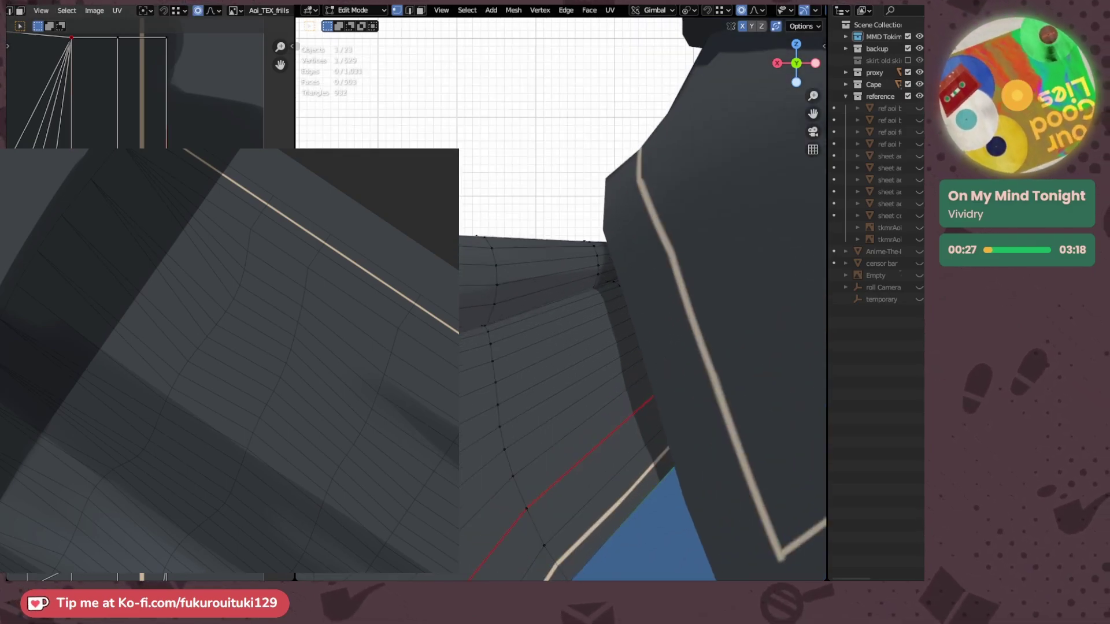
{"action": "key", "text": "g"}
{"action": "key", "text": "x"}
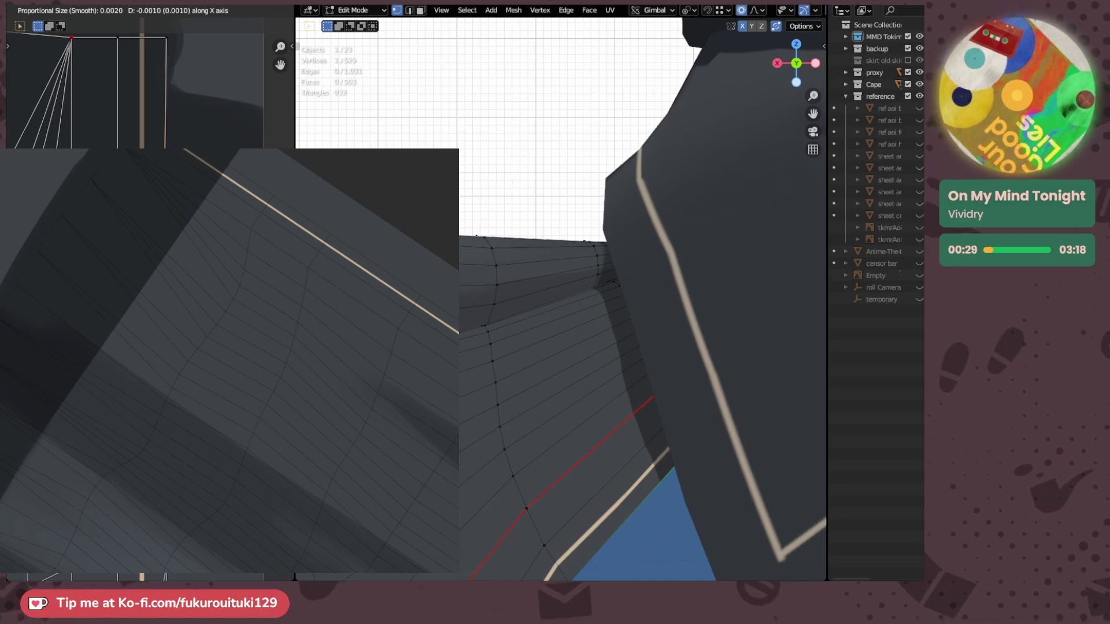
{"action": "key", "text": "y"}
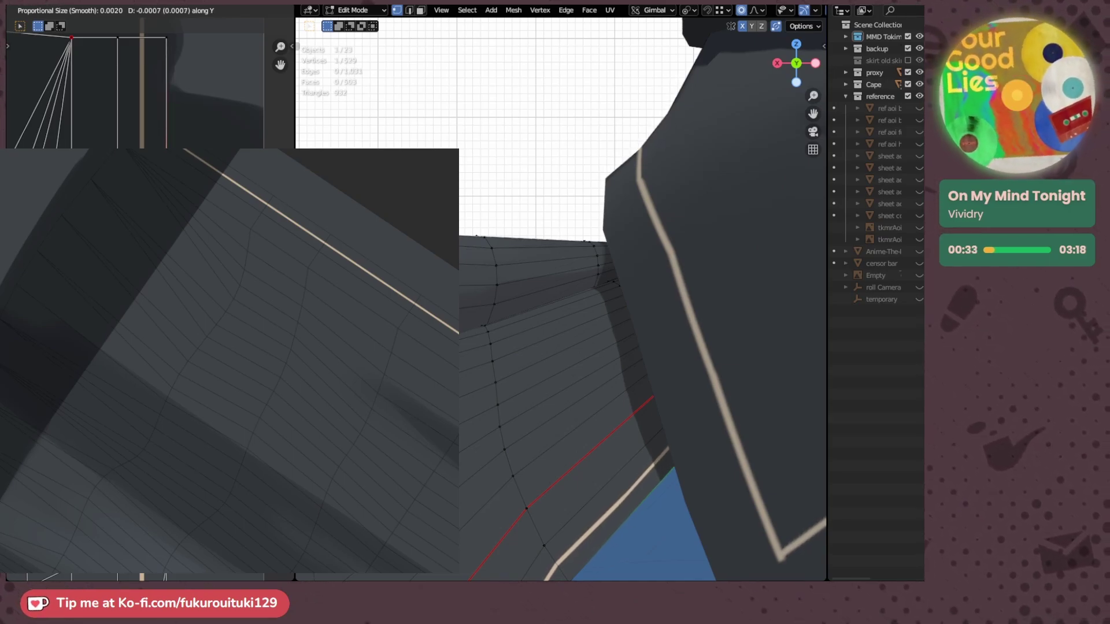
{"action": "left_click", "coordinate": [144, 289]}
{"action": "middle_click_drag", "start_coordinate": [144, 260], "coordinate": [147, 356]}
{"action": "left_click", "coordinate": [74, 549]}
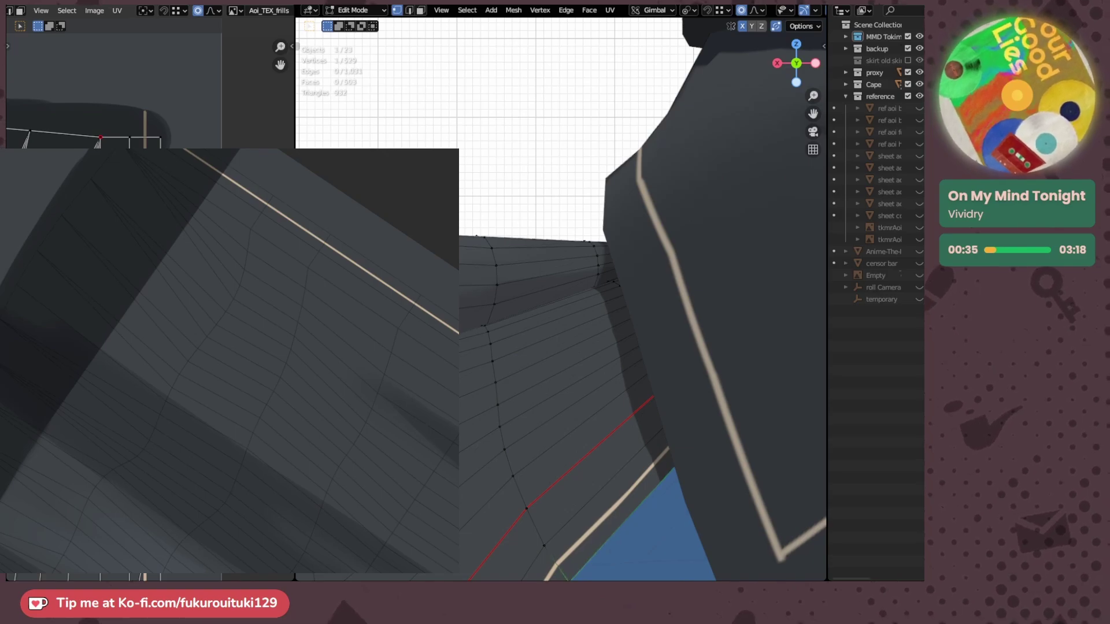
- Select the UVs of four neighbouring loop vertices just beneath the dark fold and shift them to follow the shading
{"action": "middle_click_drag", "start_coordinate": [150, 289], "coordinate": [208, 274]}
{"action": "scroll", "coordinate": [208, 231], "scroll_direction": "down", "scroll_amount": 3}
{"action": "scroll", "coordinate": [124, 370], "scroll_direction": "down", "scroll_amount": 2}
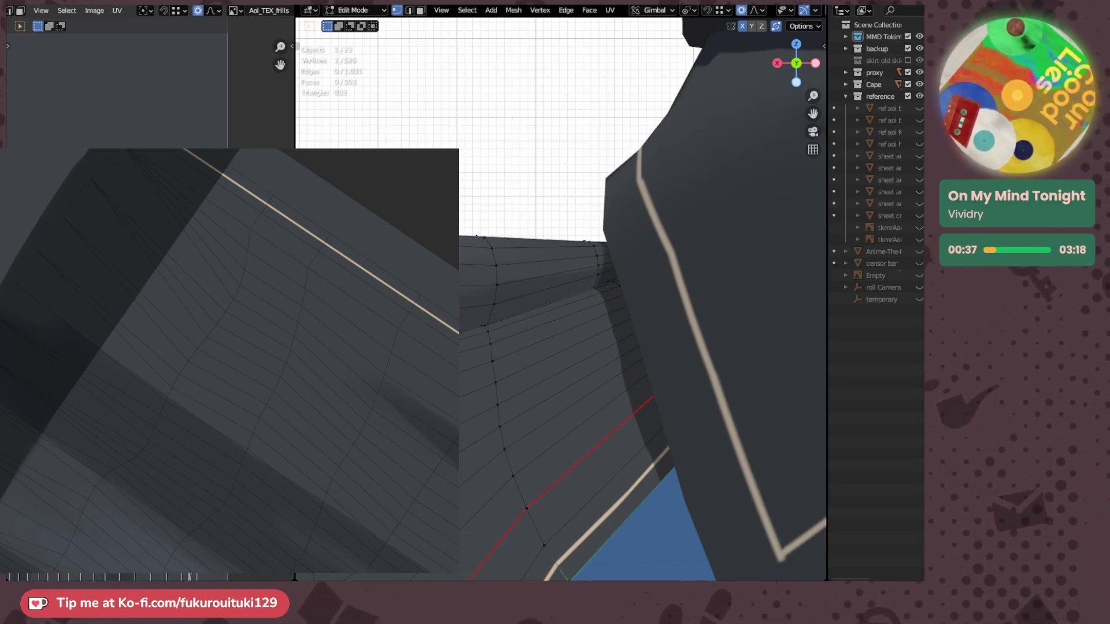
{"action": "middle_click_drag", "start_coordinate": [460, 360], "coordinate": [488, 315]}
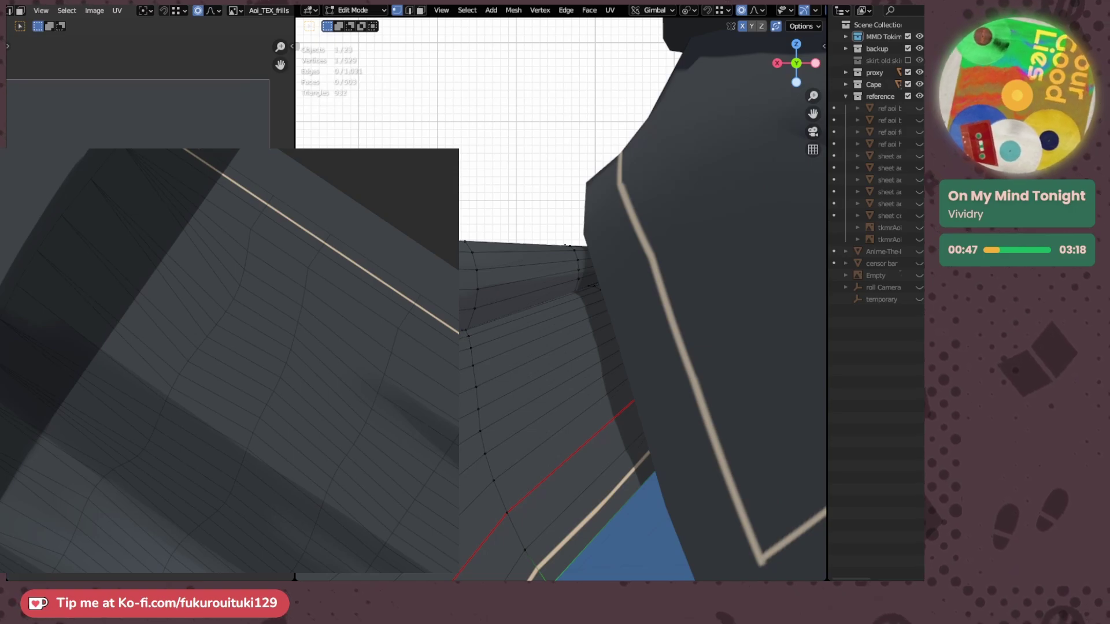
{"action": "scroll", "coordinate": [150, 358], "scroll_direction": "up", "scroll_amount": 2}
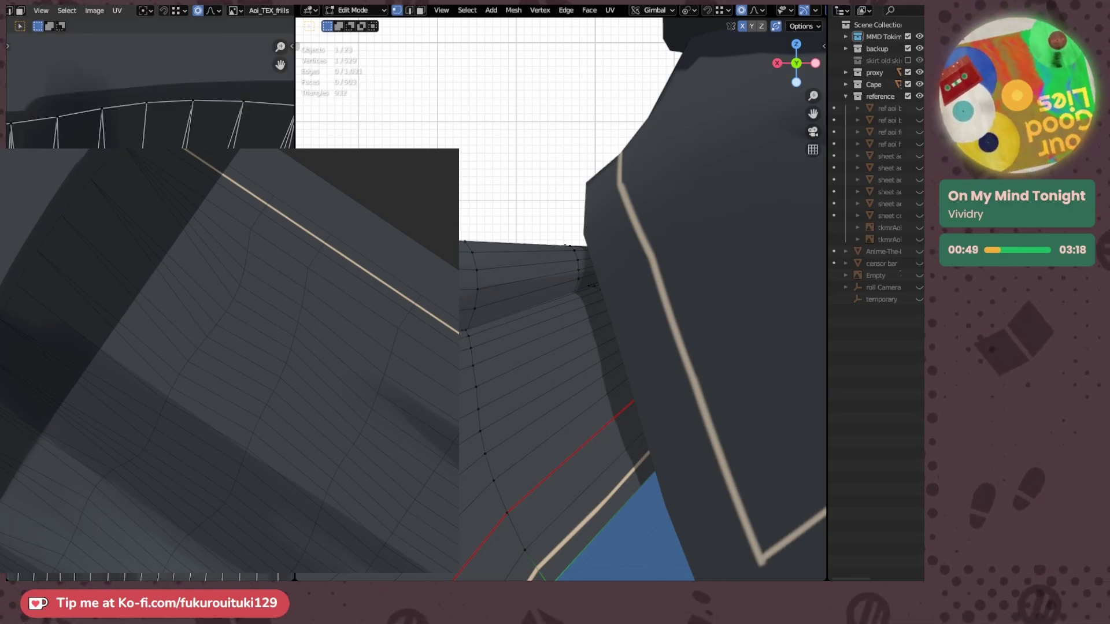
{"action": "scroll", "coordinate": [150, 358], "scroll_direction": "down", "scroll_amount": 4}
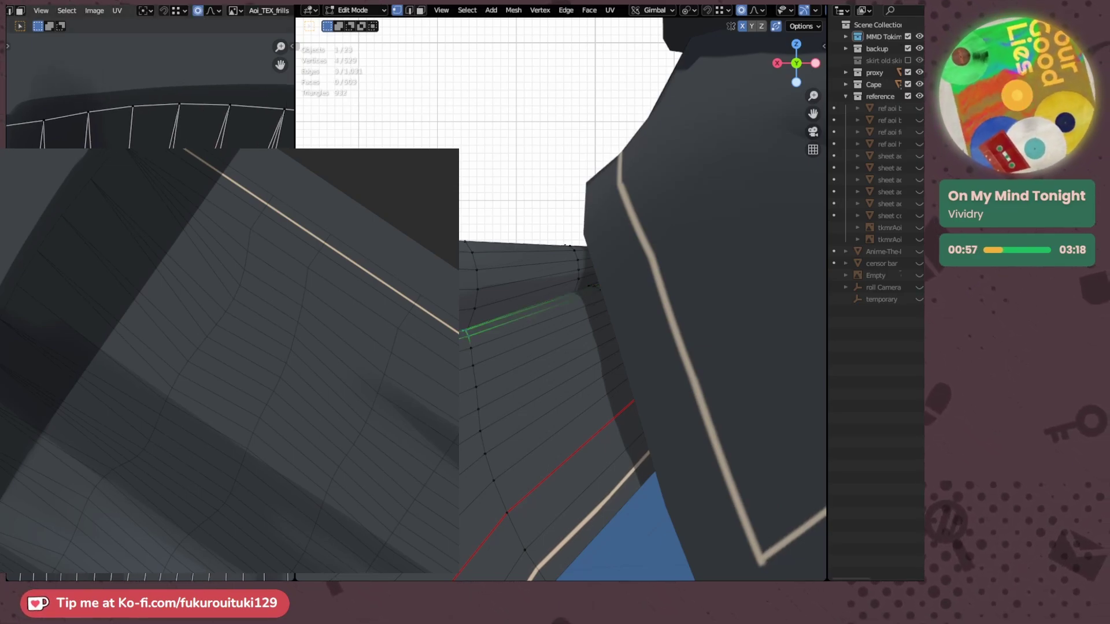
{"action": "key", "text": "g"}
{"action": "left_click", "coordinate": [231, 346]}
- Examine the shading around the dark fold's lower edge in angled and straight back views
{"action": "middle_click_drag", "start_coordinate": [537, 347], "coordinate": [546, 387]}
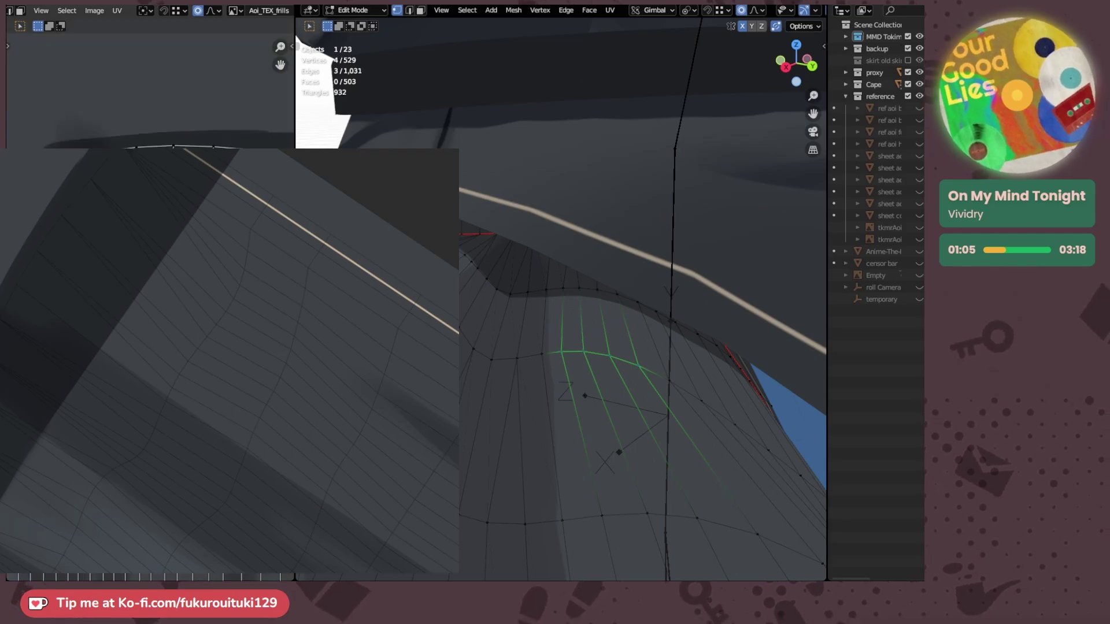
{"action": "middle_click_drag", "start_coordinate": [575, 345], "coordinate": [555, 343], "text": "alt"}
{"action": "scroll", "coordinate": [150, 347], "scroll_direction": "down", "scroll_amount": 3}
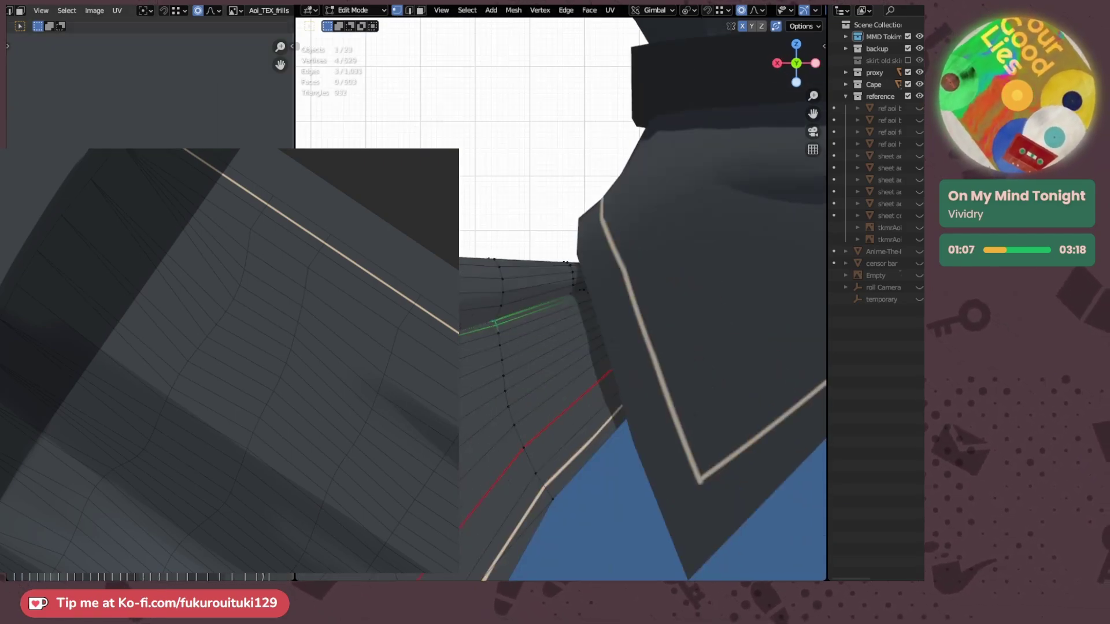
{"action": "middle_click_drag", "start_coordinate": [274, 182], "coordinate": [281, 140]}
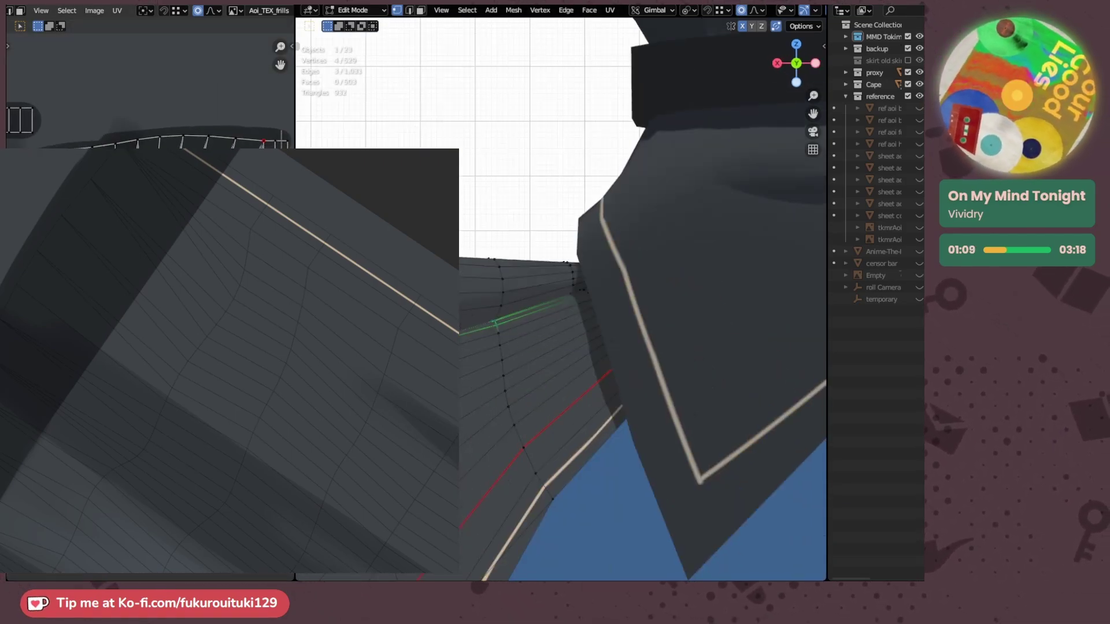
{"action": "middle_click_drag", "start_coordinate": [478, 358], "coordinate": [580, 352]}
{"action": "scroll", "coordinate": [488, 374], "scroll_direction": "down", "scroll_amount": 5}
{"action": "scroll", "coordinate": [589, 421], "scroll_direction": "down", "scroll_amount": 3}
{"action": "scroll", "coordinate": [565, 438], "scroll_direction": "up", "scroll_amount": 2}
{"action": "scroll", "coordinate": [520, 382], "scroll_direction": "up", "scroll_amount": 6}
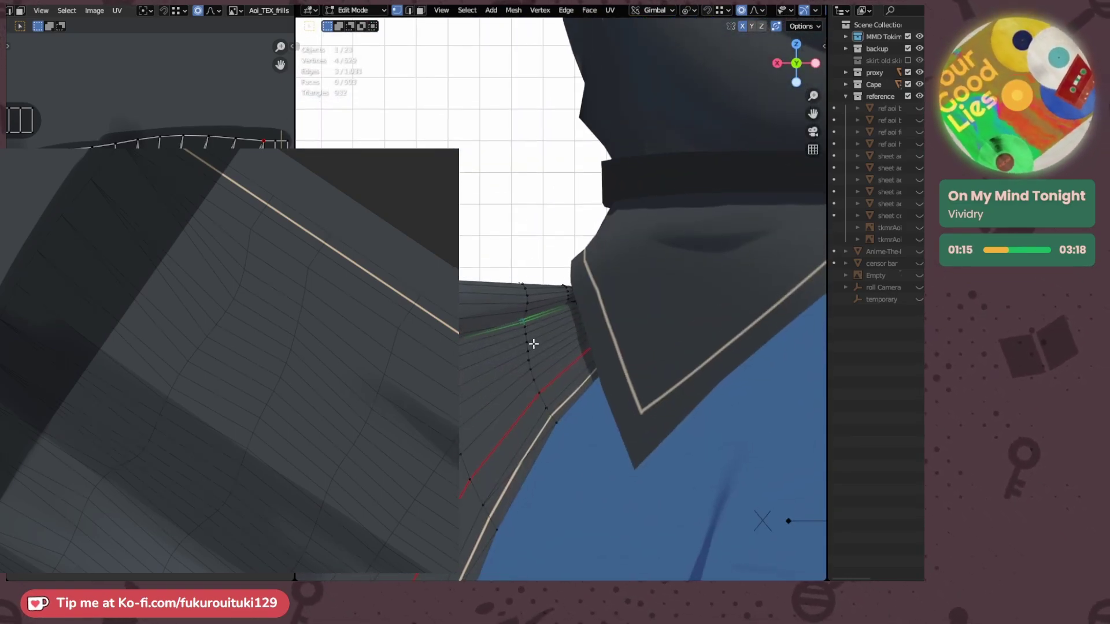
{"action": "scroll", "coordinate": [532, 332], "scroll_direction": "up", "scroll_amount": 4}
{"action": "scroll", "coordinate": [531, 325], "scroll_direction": "down", "scroll_amount": 1}
{"action": "middle_click_drag", "start_coordinate": [531, 325], "coordinate": [659, 327]}
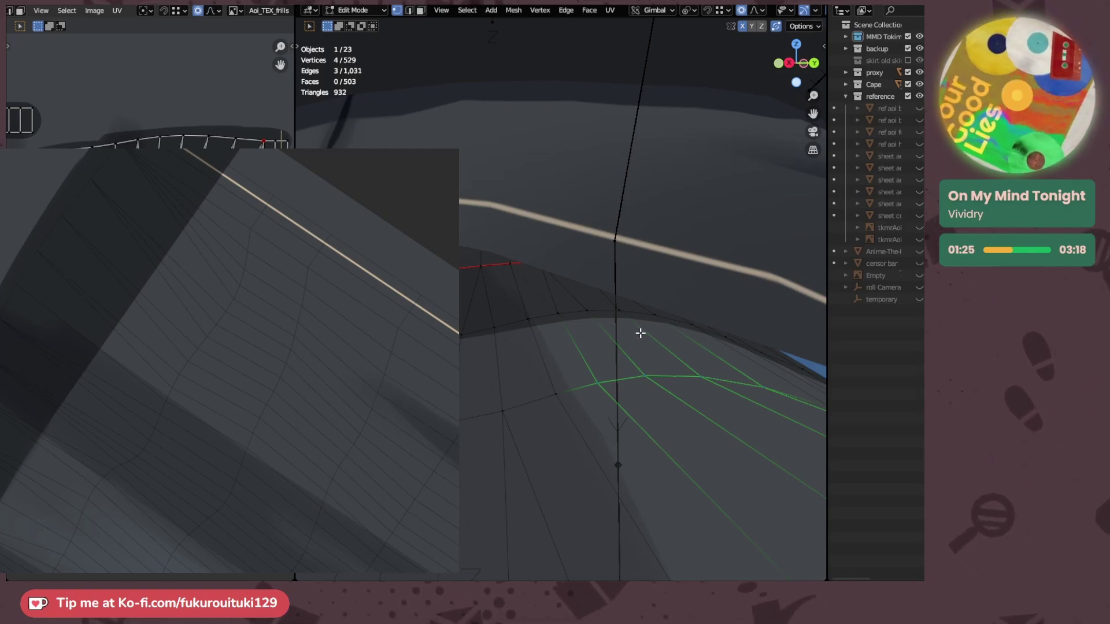
{"action": "mouse_move", "coordinate": [640, 329]}
{"action": "middle_mouse_down"}
{"action": "mouse_move", "coordinate": [600, 335]}
{"action": "mouse_move", "coordinate": [637, 332]}
{"action": "middle_mouse_up"}
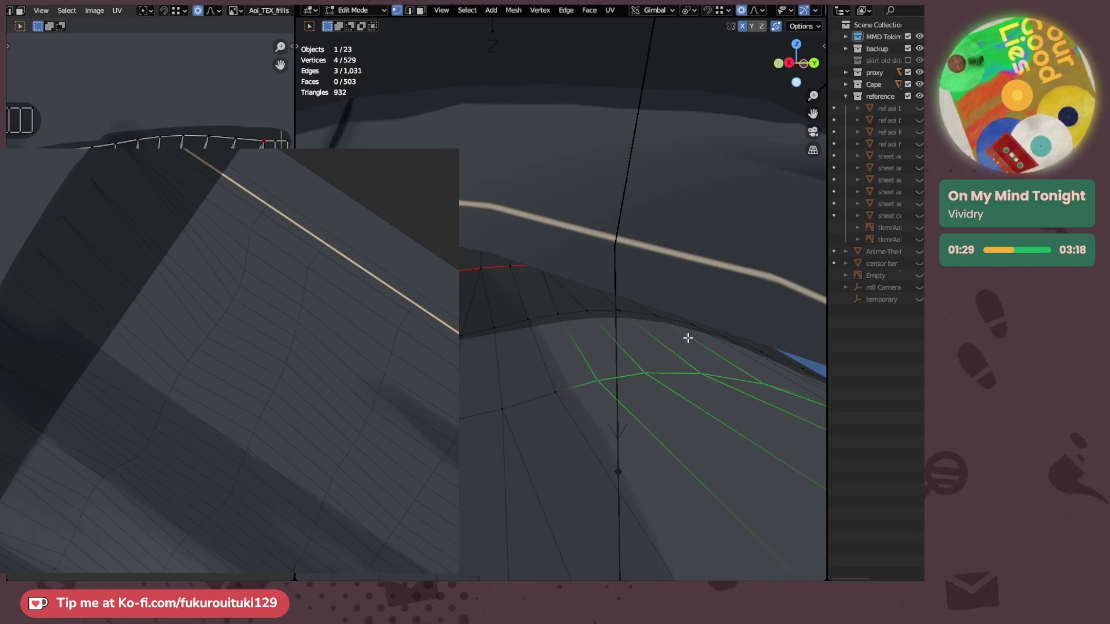
{"action": "middle_click_drag", "start_coordinate": [688, 340], "coordinate": [635, 343], "text": "alt"}
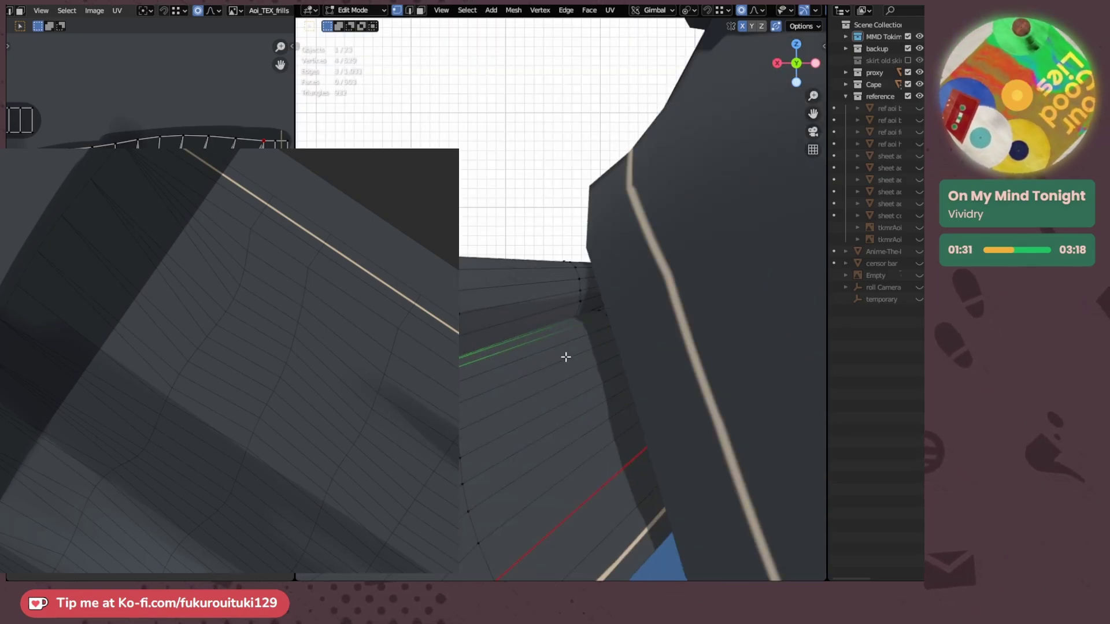
- Move the UV of the loop vertex just beneath the dark waist shadow by about 0.0015 along X and 0.0059 along Y
{"action": "scroll", "coordinate": [151, 306], "scroll_direction": "up", "scroll_amount": 2}
{"action": "left_click_drag", "start_coordinate": [279, 64], "coordinate": [255, 168]}
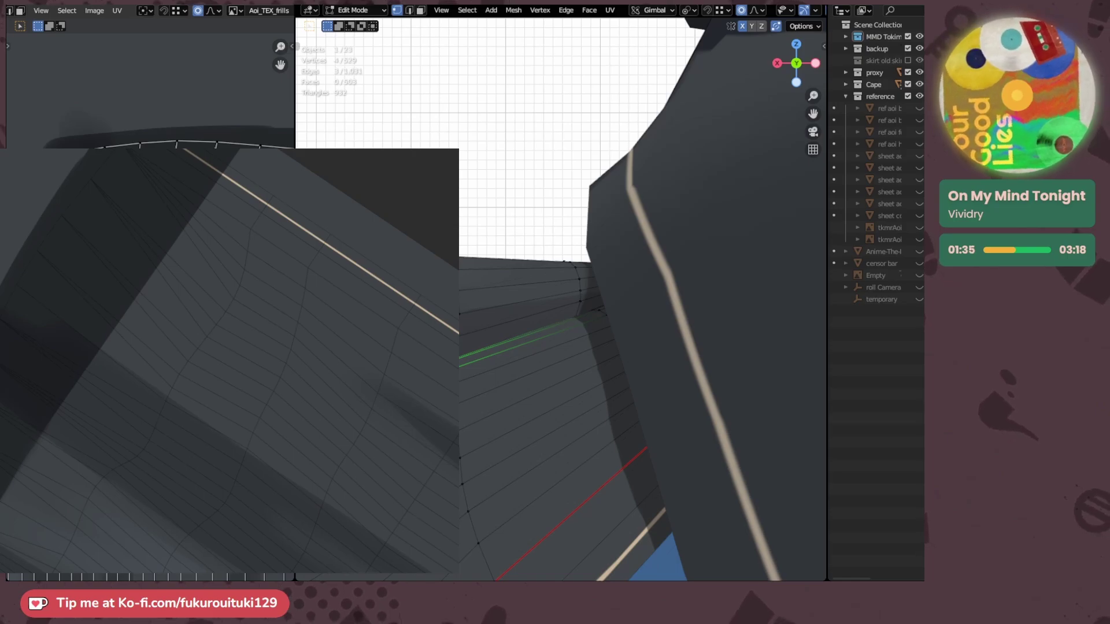
{"action": "scroll", "coordinate": [562, 299], "scroll_direction": "down", "scroll_amount": 2}
{"action": "scroll", "coordinate": [151, 306], "scroll_direction": "down", "scroll_amount": 4}
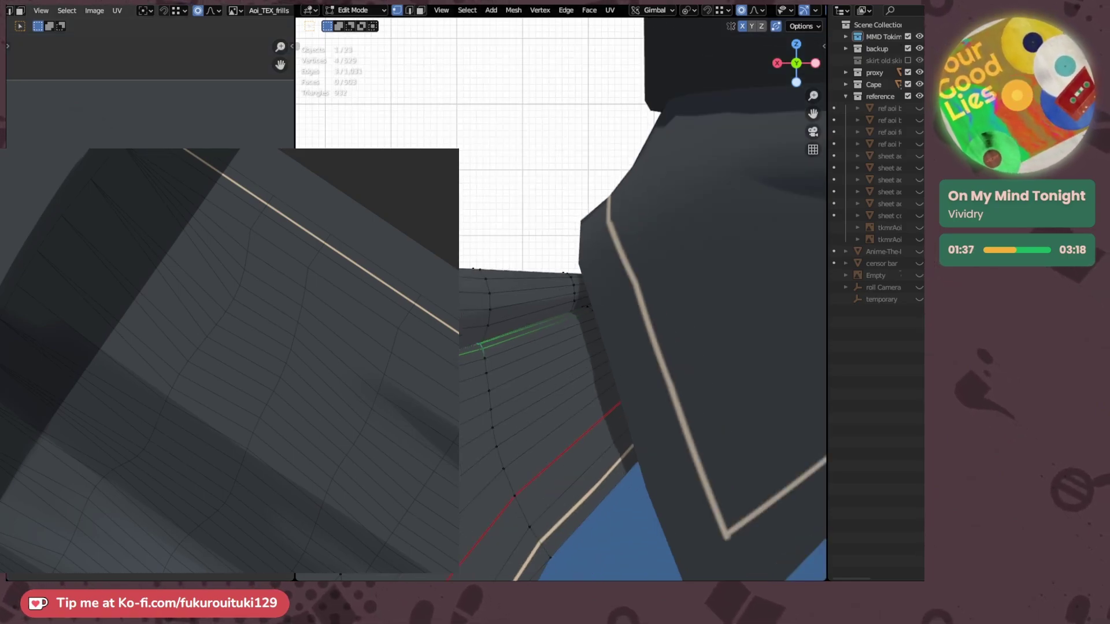
{"action": "scroll", "coordinate": [147, 303], "scroll_direction": "up", "scroll_amount": 2}
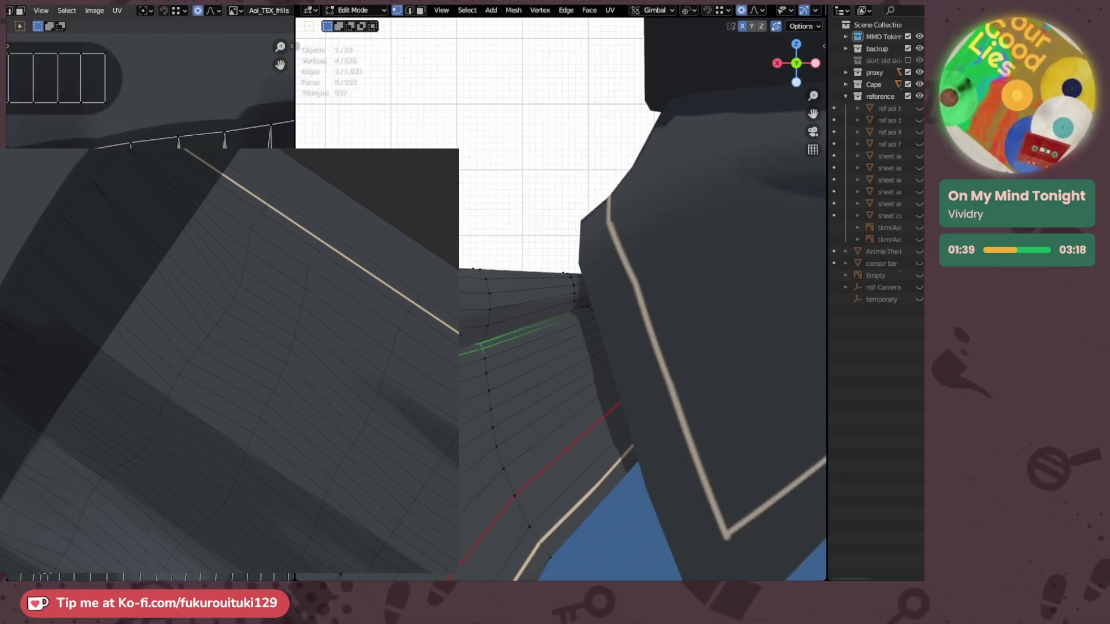
{"action": "left_click", "coordinate": [147, 303]}
{"action": "middle_click_drag", "start_coordinate": [445, 294], "coordinate": [596, 347]}
{"action": "key", "text": "g"}
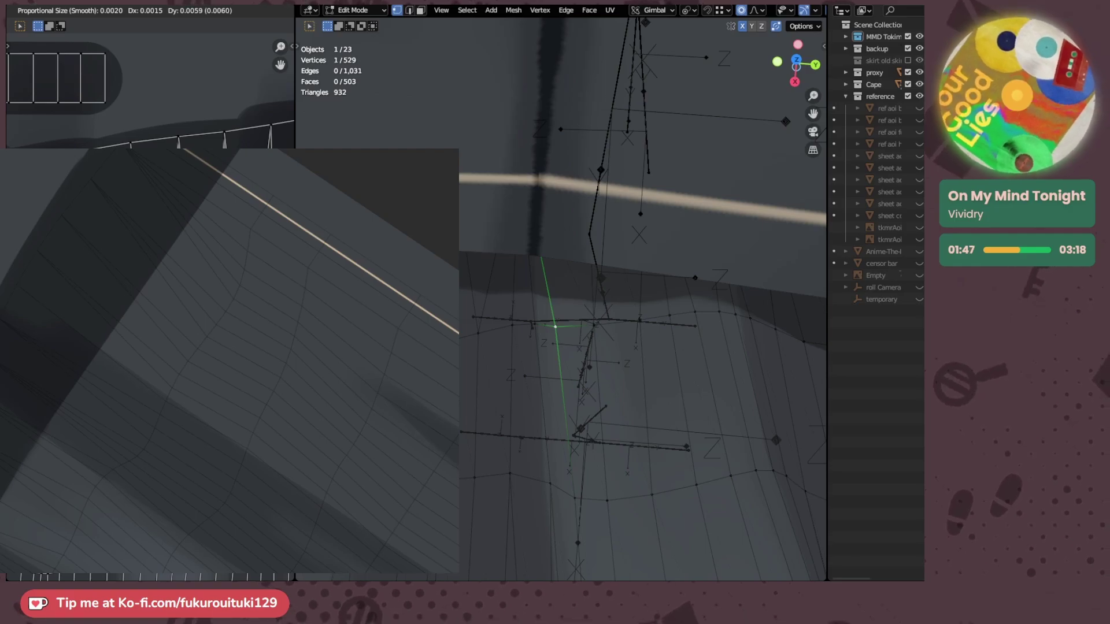
{"action": "key", "text": "Return"}
- Move the UV of the vertex further down the dark fold's edge by about 0.0009 along X and -0.0006 along Y
{"action": "middle_click_drag", "start_coordinate": [577, 329], "coordinate": [546, 256]}
{"action": "scroll", "coordinate": [147, 311], "scroll_direction": "down", "scroll_amount": 2}
{"action": "middle_click_drag", "start_coordinate": [147, 311], "coordinate": [80, 312]}
{"action": "scroll", "coordinate": [148, 311], "scroll_direction": "up", "scroll_amount": 4}
{"action": "scroll", "coordinate": [150, 304], "scroll_direction": "up", "scroll_amount": 1}
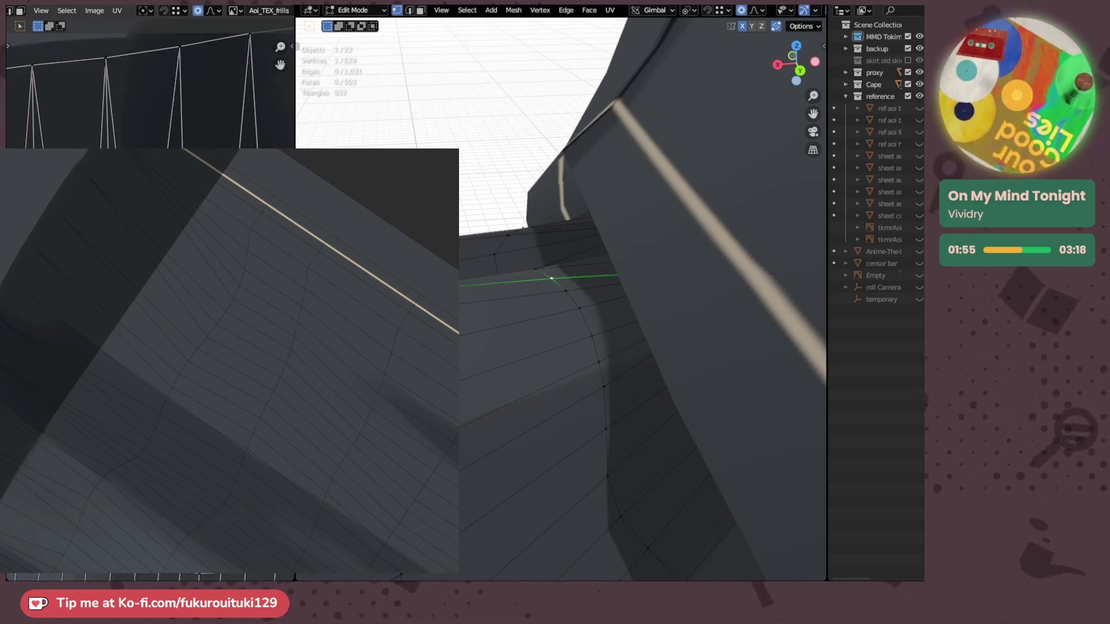
{"action": "left_click", "coordinate": [151, 304]}
{"action": "key", "text": "g"}
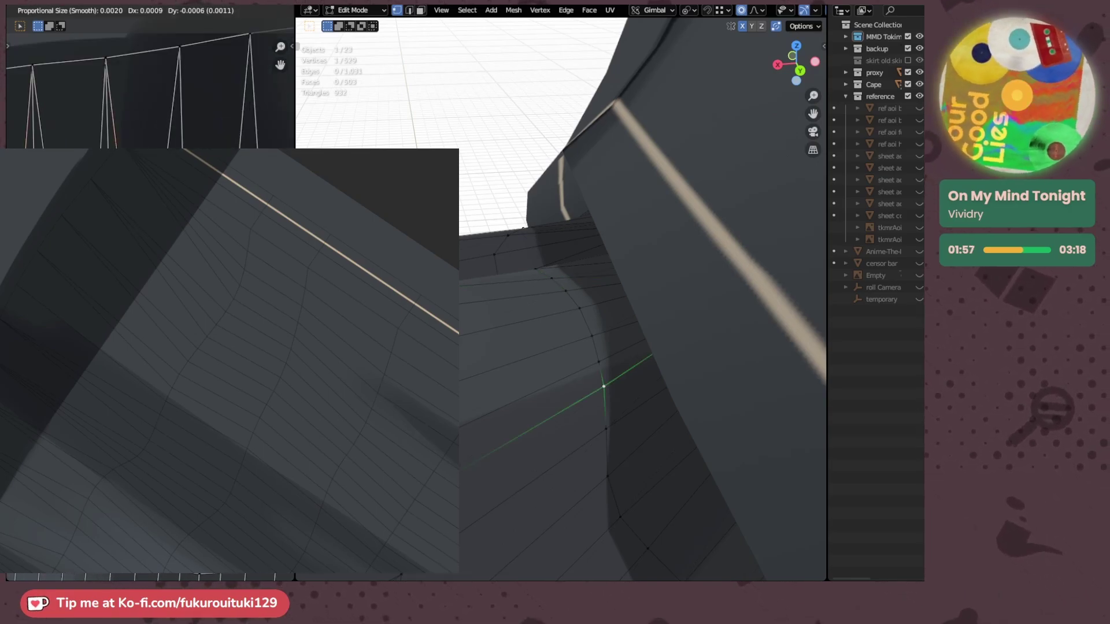
{"action": "left_click", "coordinate": [150, 304]}
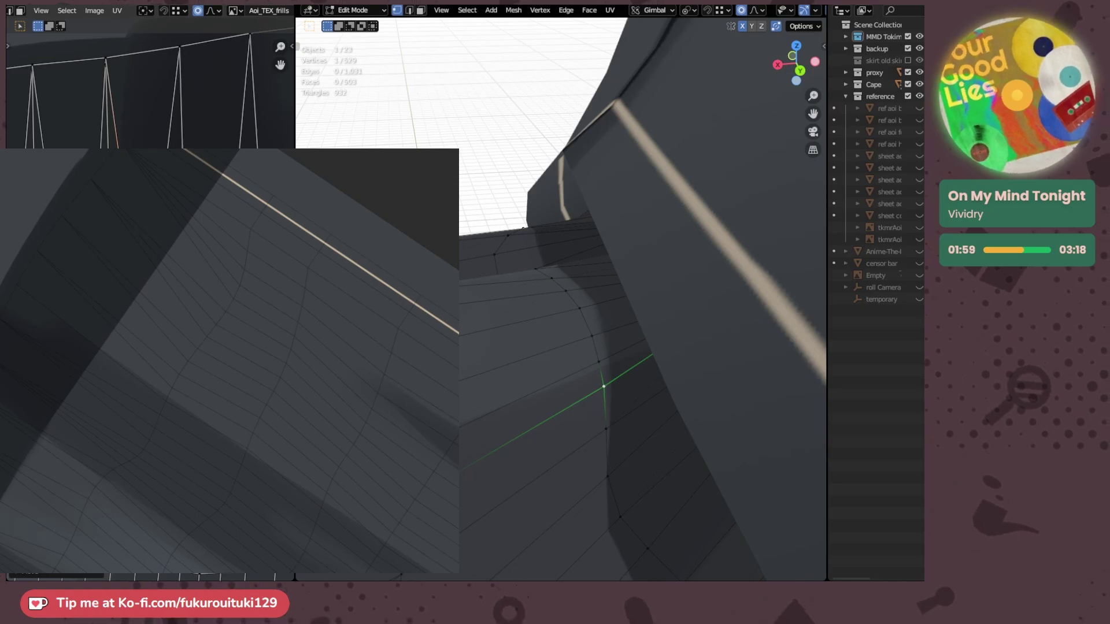
- Slide the selected fold-edge vertex along its edge by a factor of about 0.15
{"action": "middle_click_drag", "start_coordinate": [629, 374], "coordinate": [665, 342]}
{"action": "key", "text": "g"}
{"action": "key", "text": "g"}
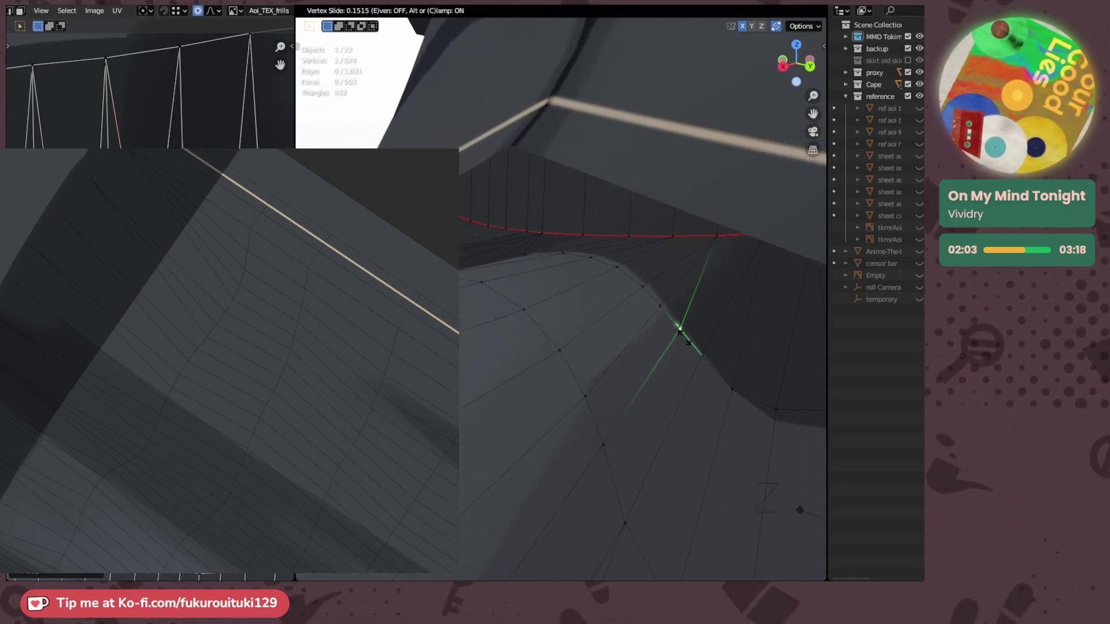
{"action": "left_click", "coordinate": [675, 337]}
{"action": "scroll", "coordinate": [150, 303], "scroll_direction": "down", "scroll_amount": 3}
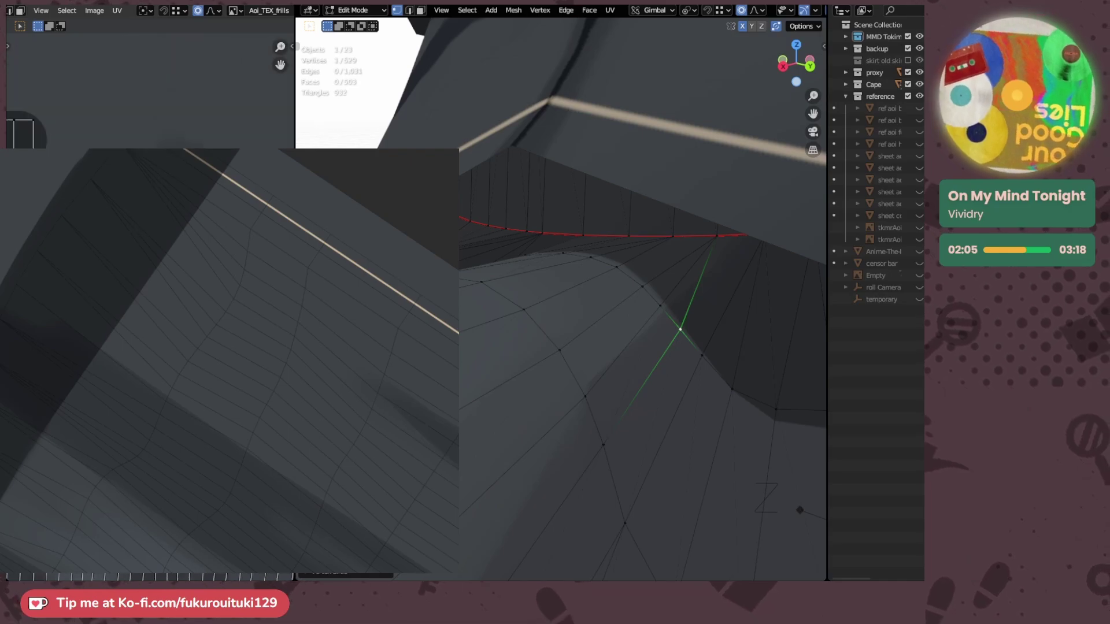
{"action": "middle_click_drag", "start_coordinate": [764, 362], "coordinate": [636, 342]}
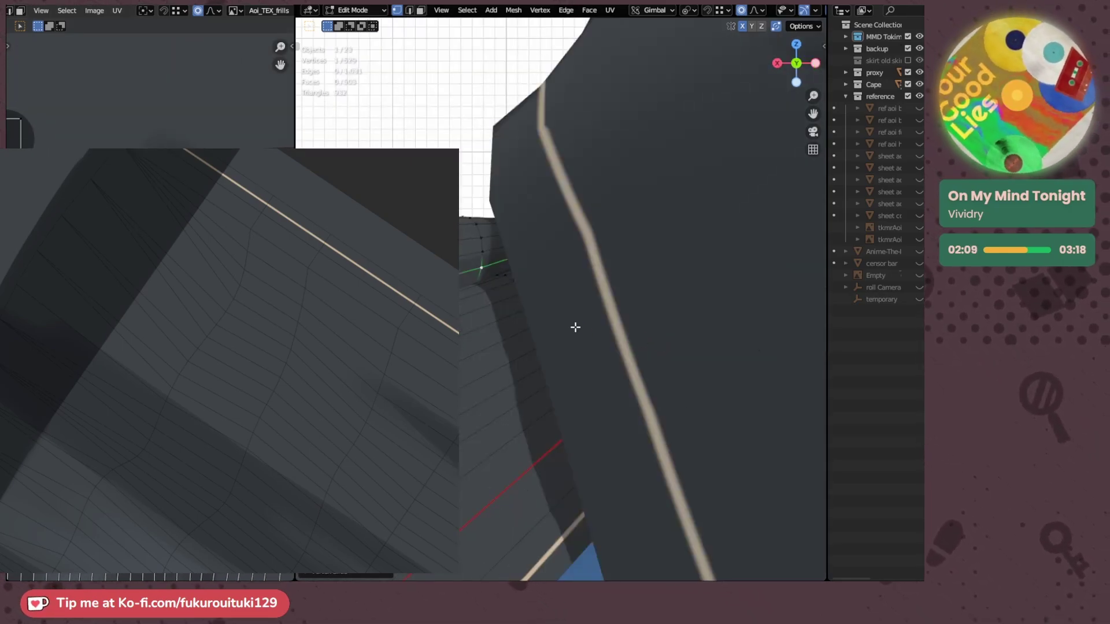
- Trim the waist shadow's edge on the overskirt texture with a straight stroke from the dark fold up past the beige trim
{"action": "left_click_drag", "start_coordinate": [259, 298], "coordinate": [318, 153]}
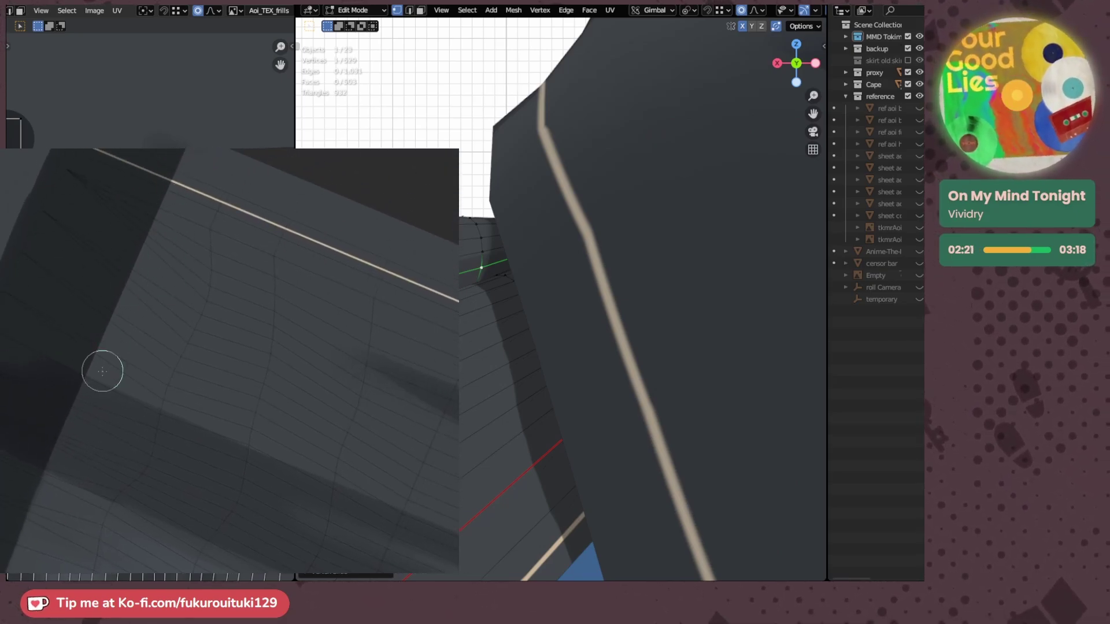
{"action": "mouse_move", "coordinate": [205, 130]}
{"action": "left_mouse_down"}
{"action": "mouse_move", "coordinate": [71, 459]}
{"action": "mouse_move", "coordinate": [74, 428]}
{"action": "left_mouse_up"}
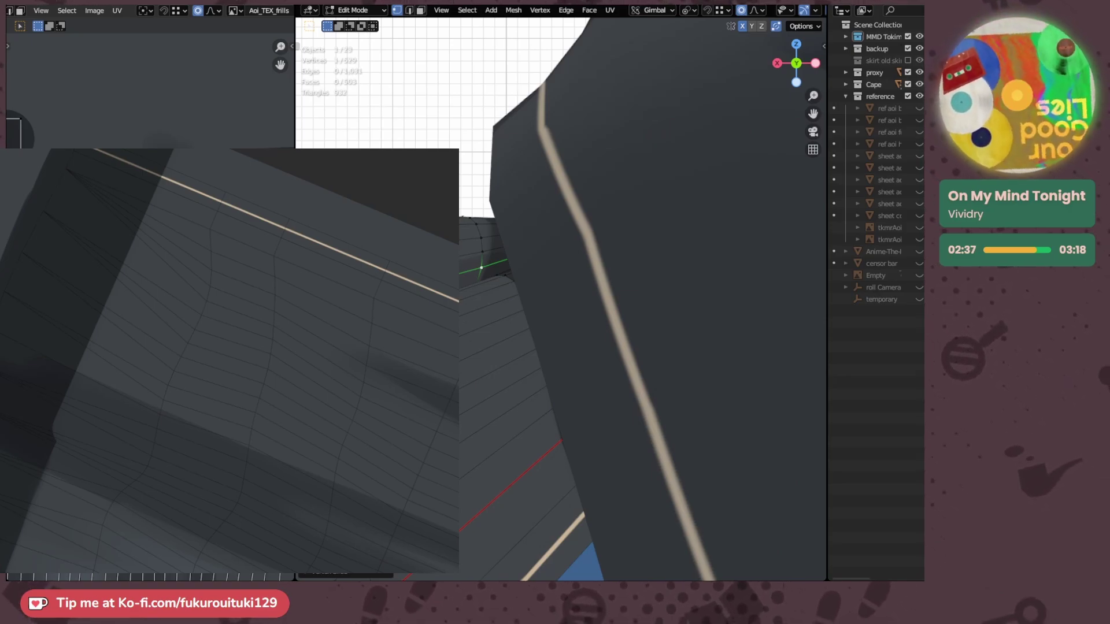
{"action": "key", "text": "ctrl+z"}
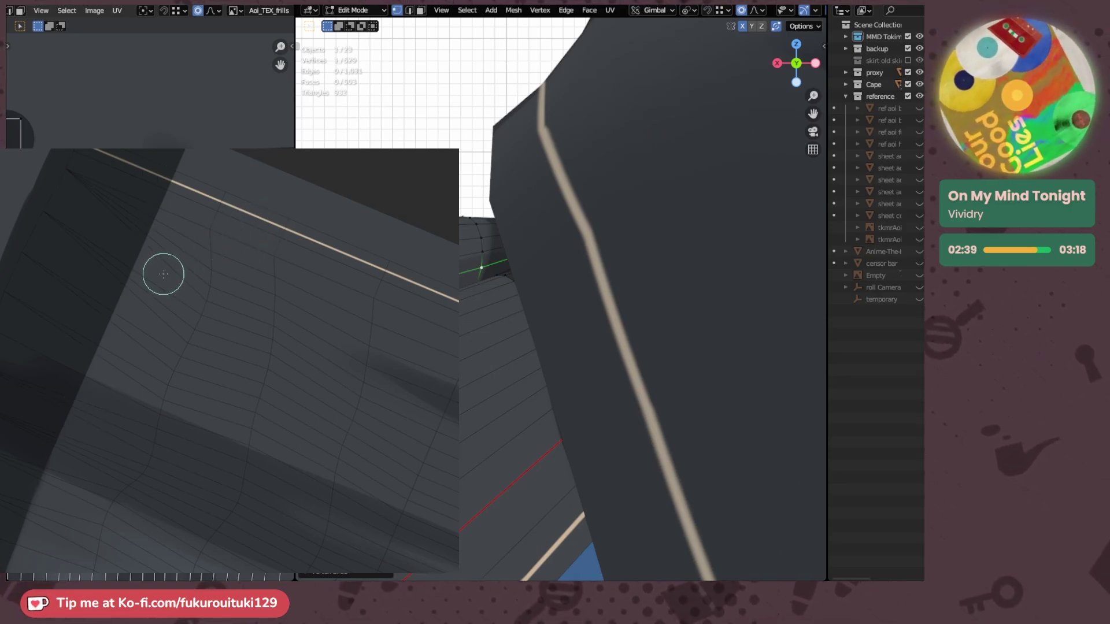
{"action": "scroll", "coordinate": [172, 207], "scroll_direction": "up", "scroll_amount": 1}
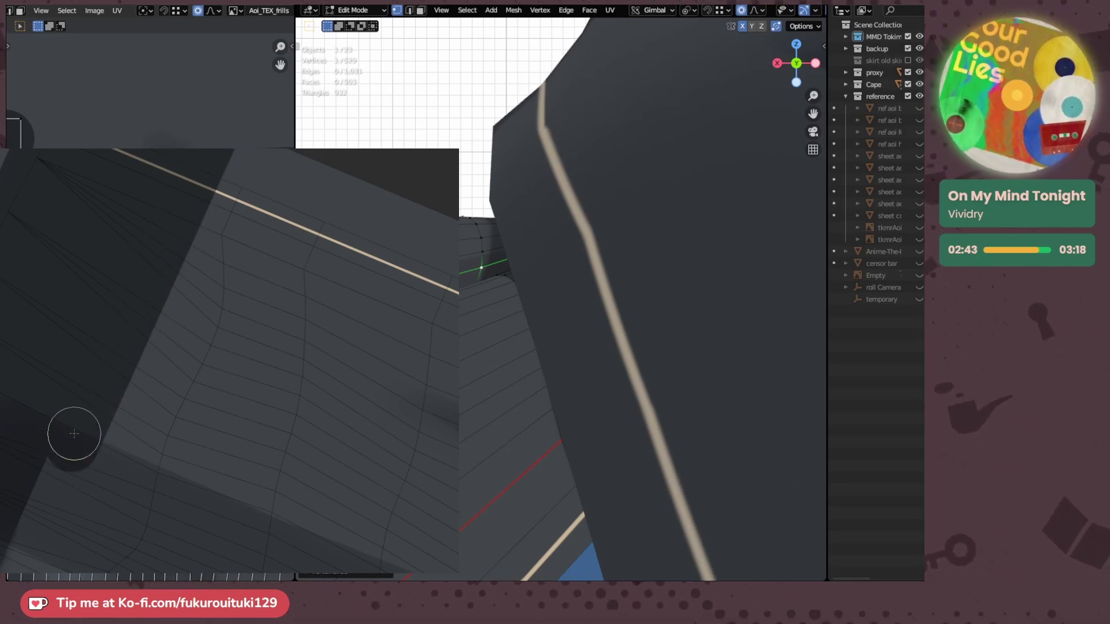
{"action": "key", "text": "ctrl+z"}
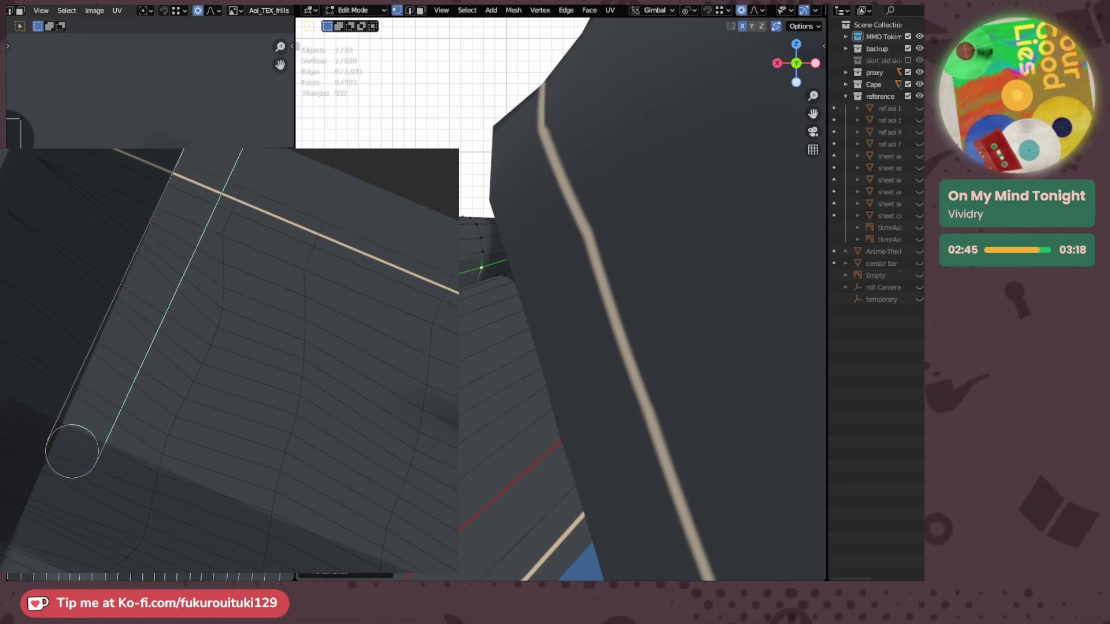
{"action": "left_click", "coordinate": [216, 119], "text": "shift"}
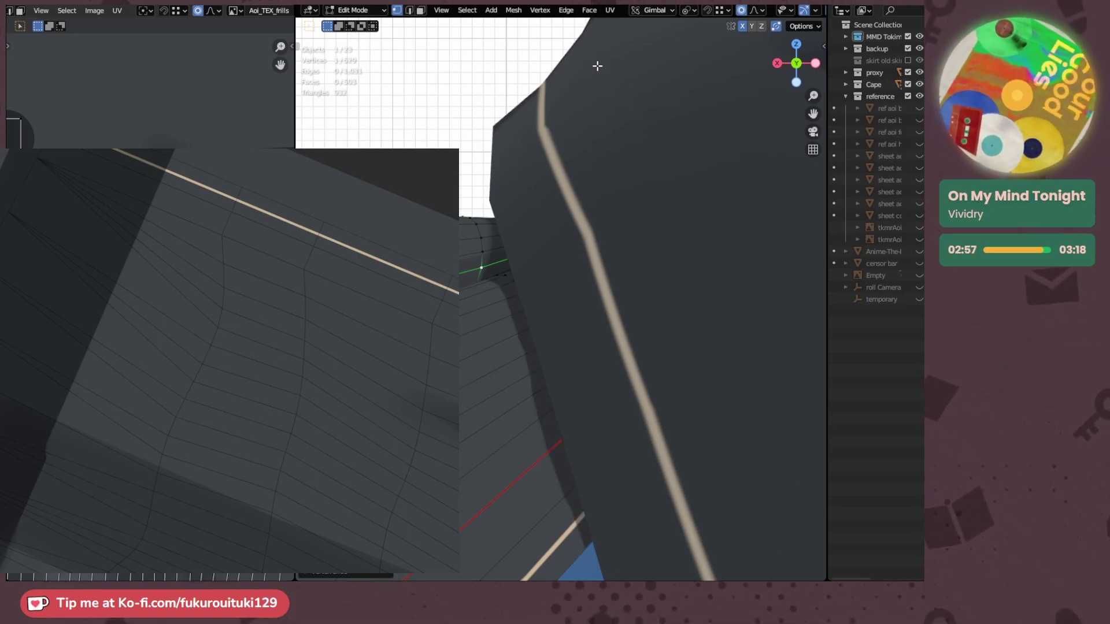
- Smooth the kink in the painted waist shadow's edge where it meets the dark fold band
{"action": "left_click", "coordinate": [504, 276]}
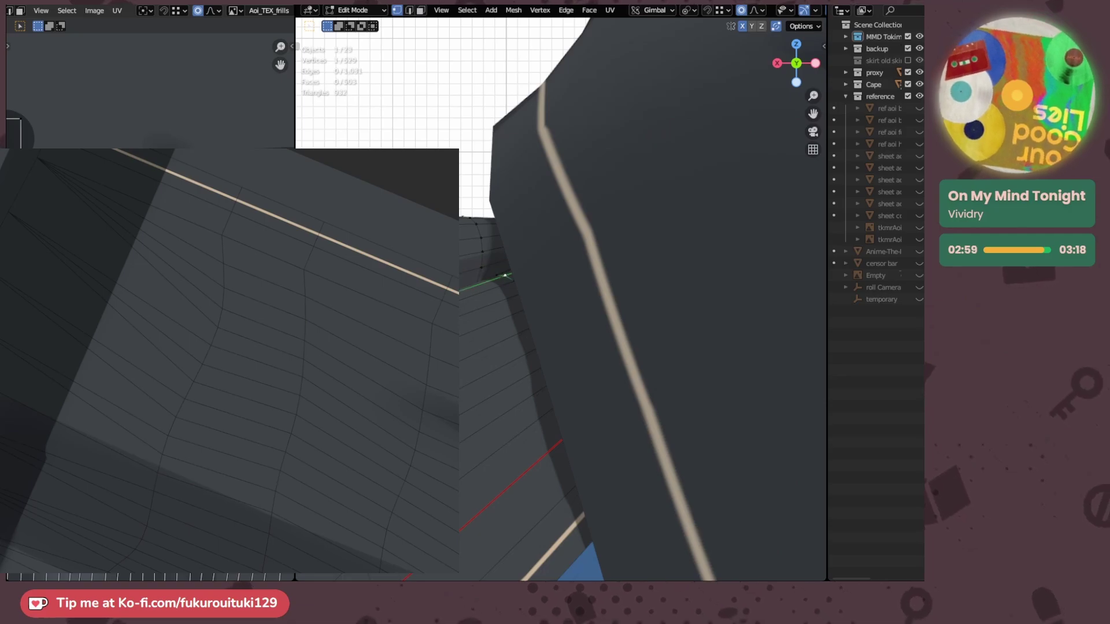
{"action": "middle_click_drag", "start_coordinate": [219, 359], "coordinate": [150, 346]}
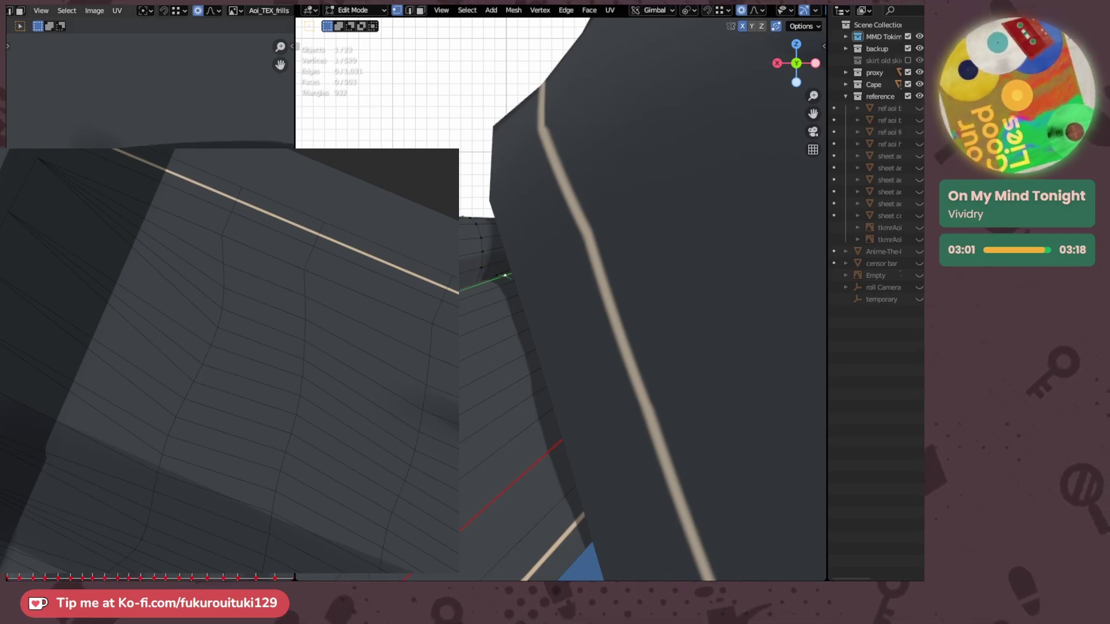
{"action": "middle_click_drag", "start_coordinate": [124, 448], "coordinate": [88, 335]}
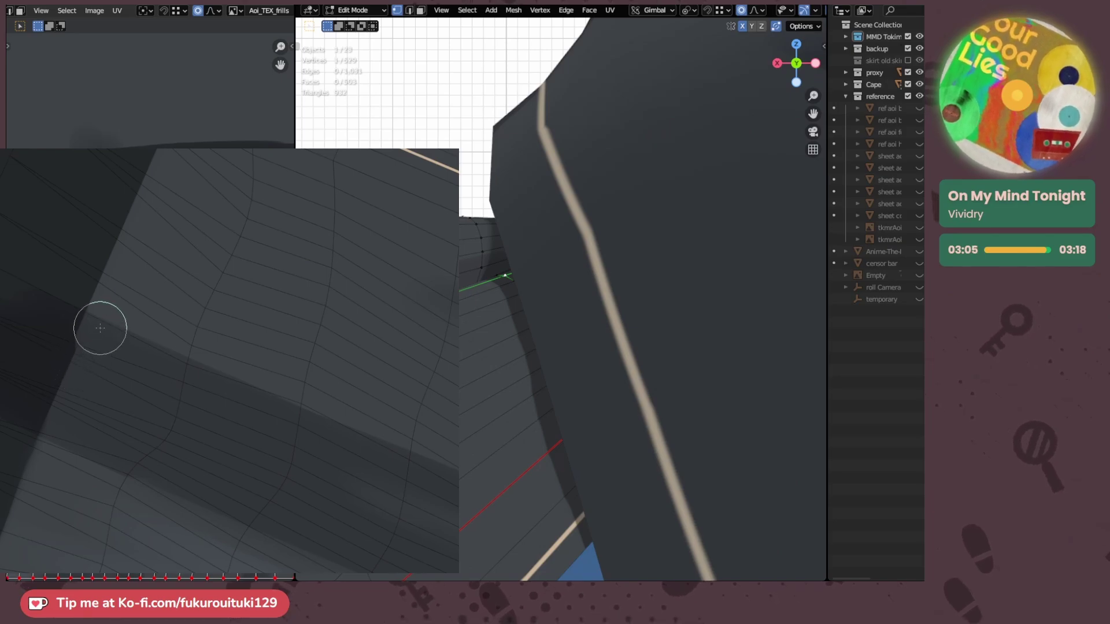
{"action": "left_click_drag", "start_coordinate": [109, 311], "coordinate": [58, 442]}
{"action": "key", "text": "ctrl+z"}
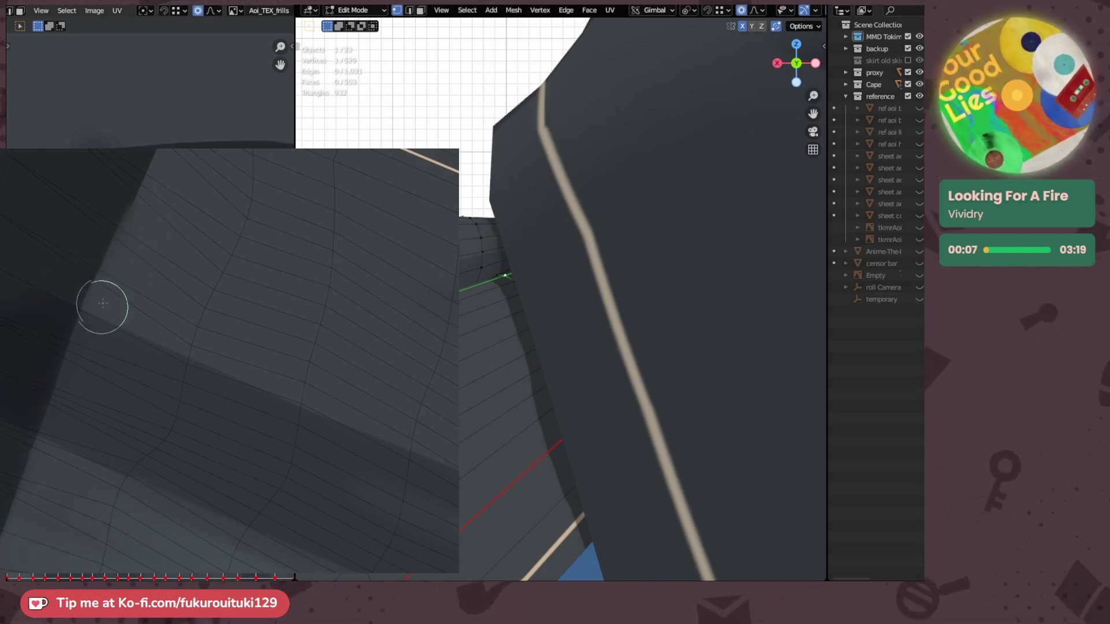
{"action": "middle_click_drag", "start_coordinate": [154, 200], "coordinate": [113, 307]}
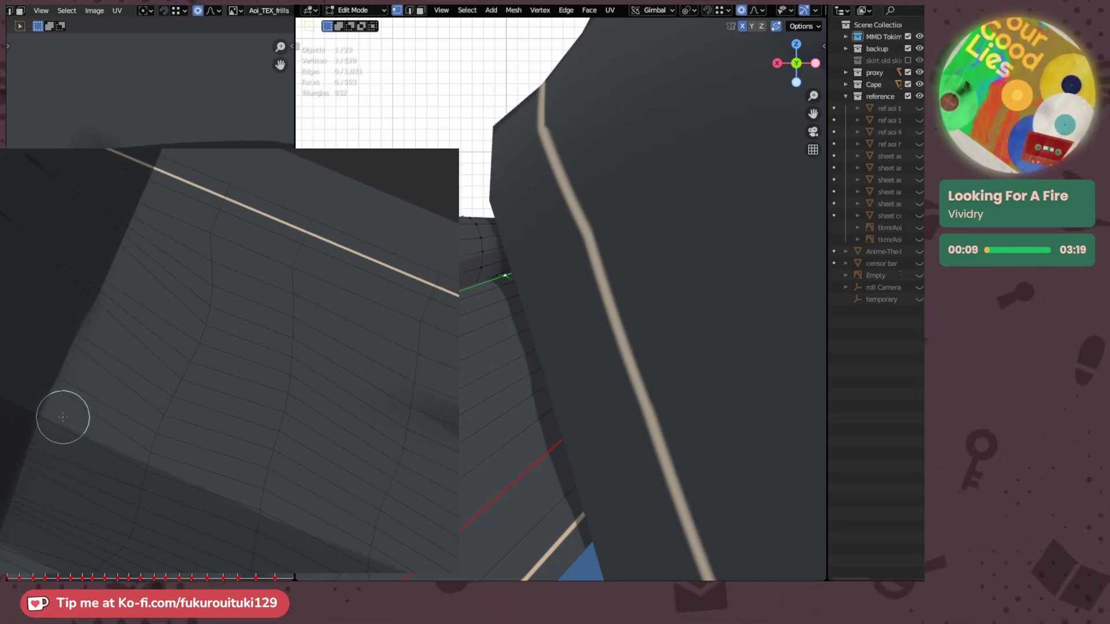
- Reshape the waist shadow's edge between the beige trim and the dark fold band with long brush strokes
{"action": "left_click_drag", "start_coordinate": [64, 415], "coordinate": [184, 168]}
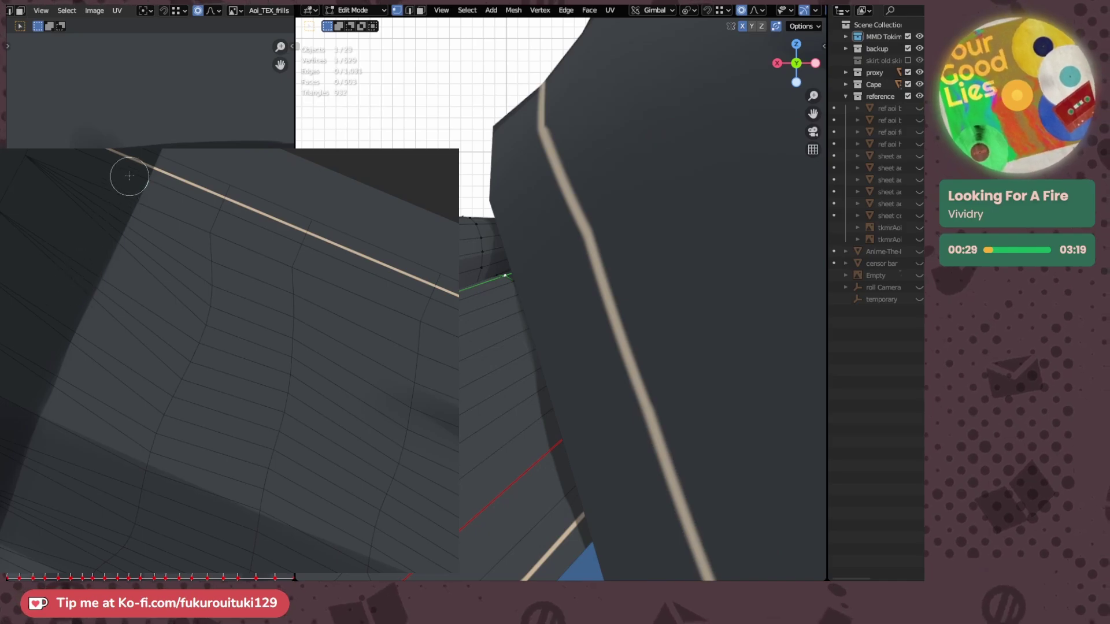
{"action": "left_click_drag", "start_coordinate": [137, 159], "coordinate": [18, 416]}
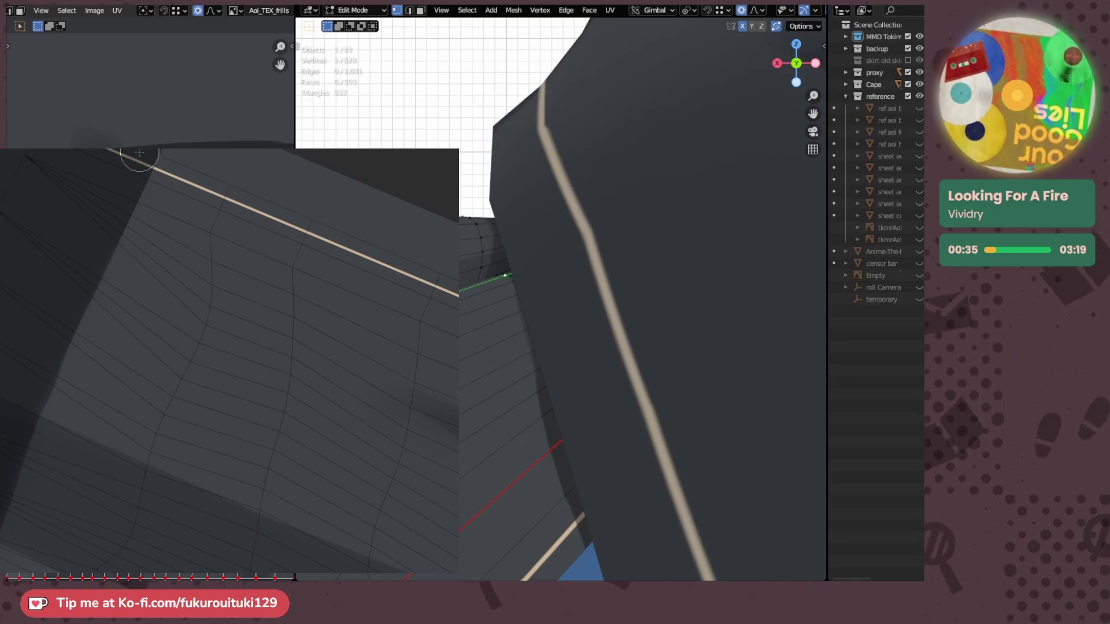
{"action": "left_click_drag", "start_coordinate": [139, 153], "coordinate": [15, 428]}
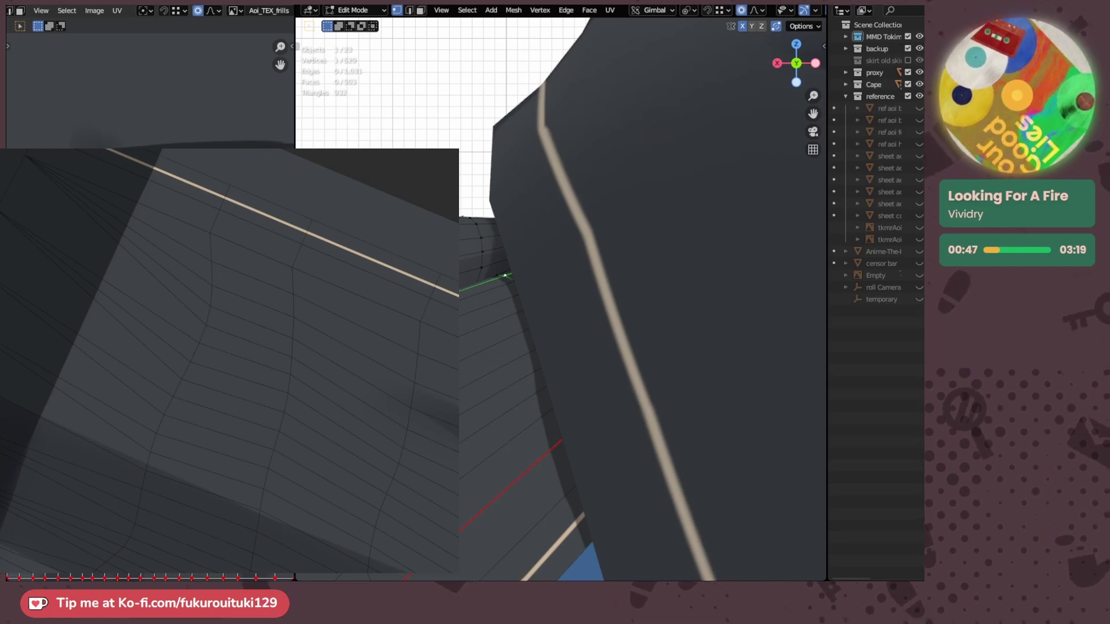
{"action": "left_click_drag", "start_coordinate": [69, 433], "coordinate": [118, 299]}
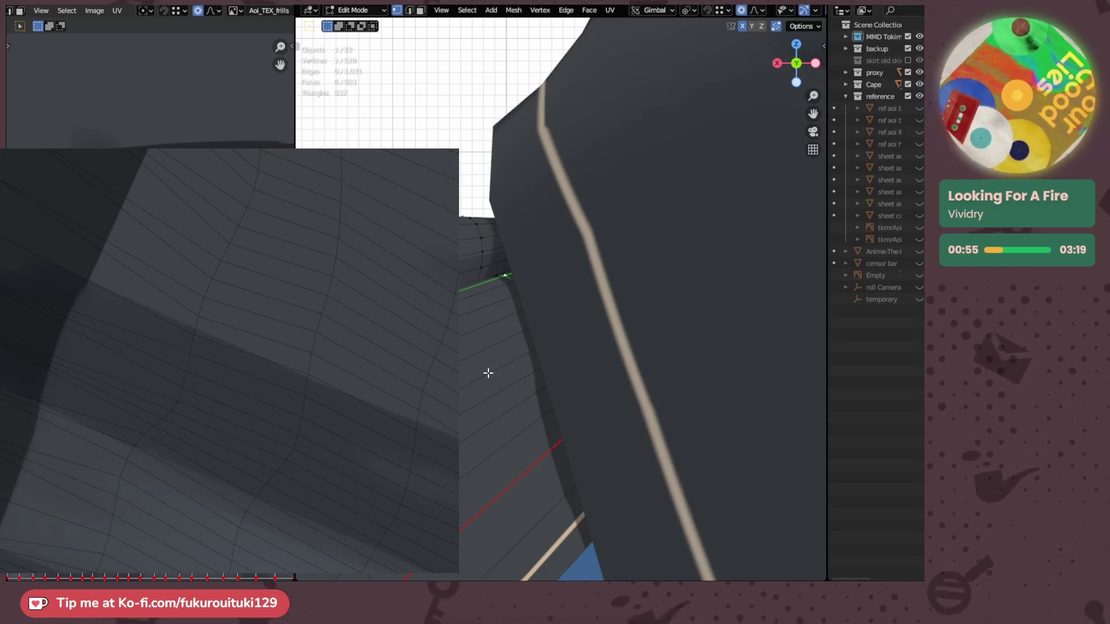
- Refine the waist shadow's curve across the dark fold band and check it on the model from angled and straight back views
{"action": "middle_click_drag", "start_coordinate": [487, 373], "coordinate": [553, 334]}
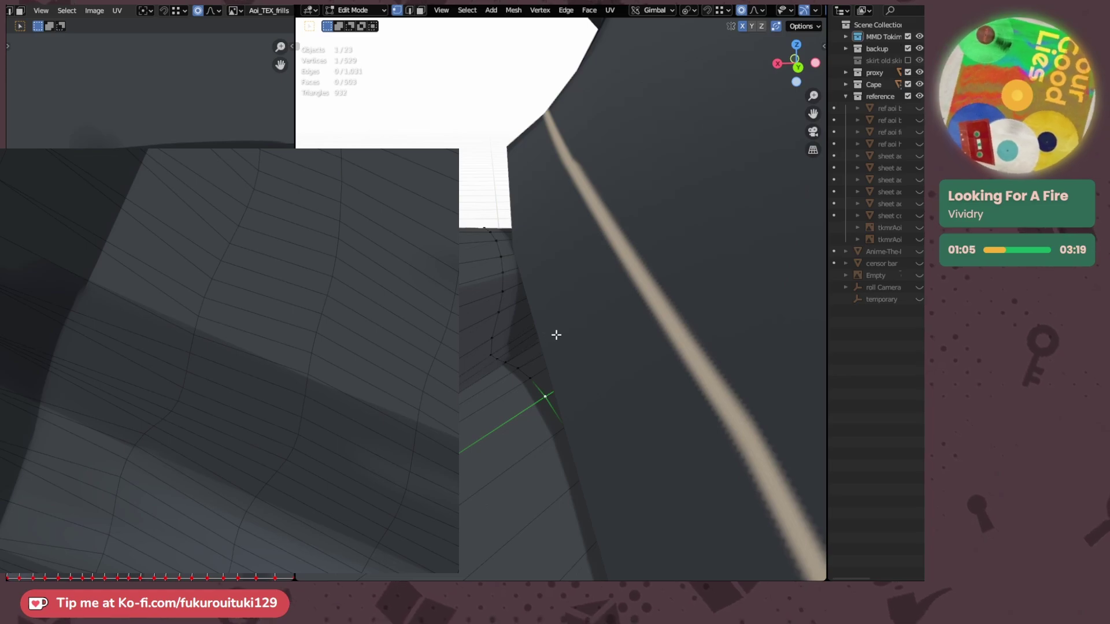
{"action": "left_click_drag", "start_coordinate": [39, 316], "coordinate": [89, 353]}
{"action": "left_click_drag", "start_coordinate": [120, 279], "coordinate": [56, 409]}
{"action": "key", "text": "ctrl+z"}
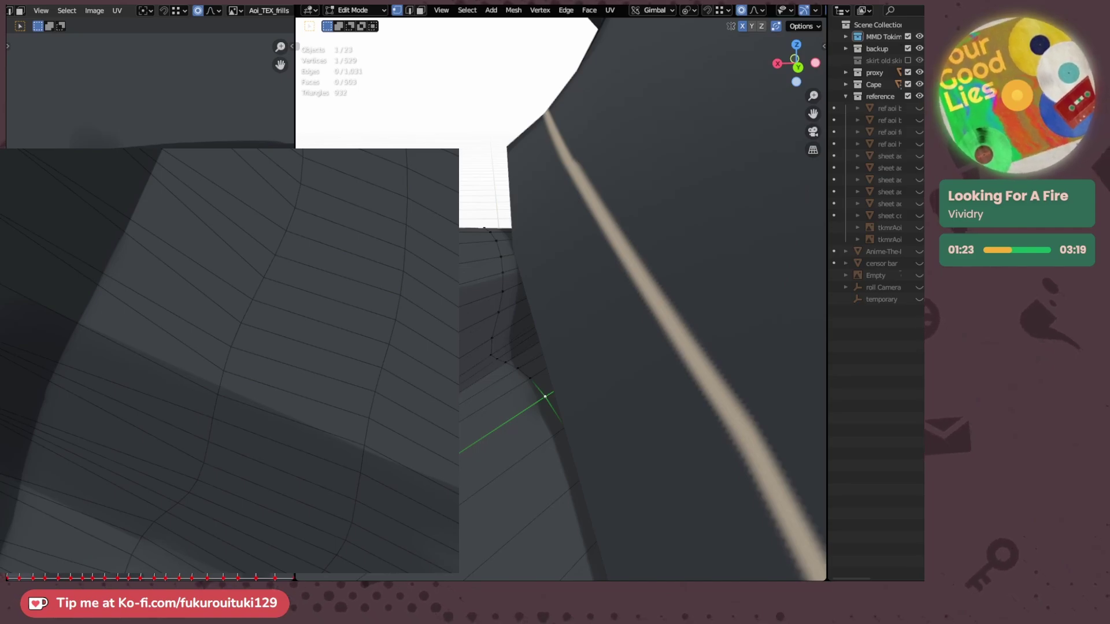
{"action": "middle_click_drag", "start_coordinate": [572, 346], "coordinate": [674, 322]}
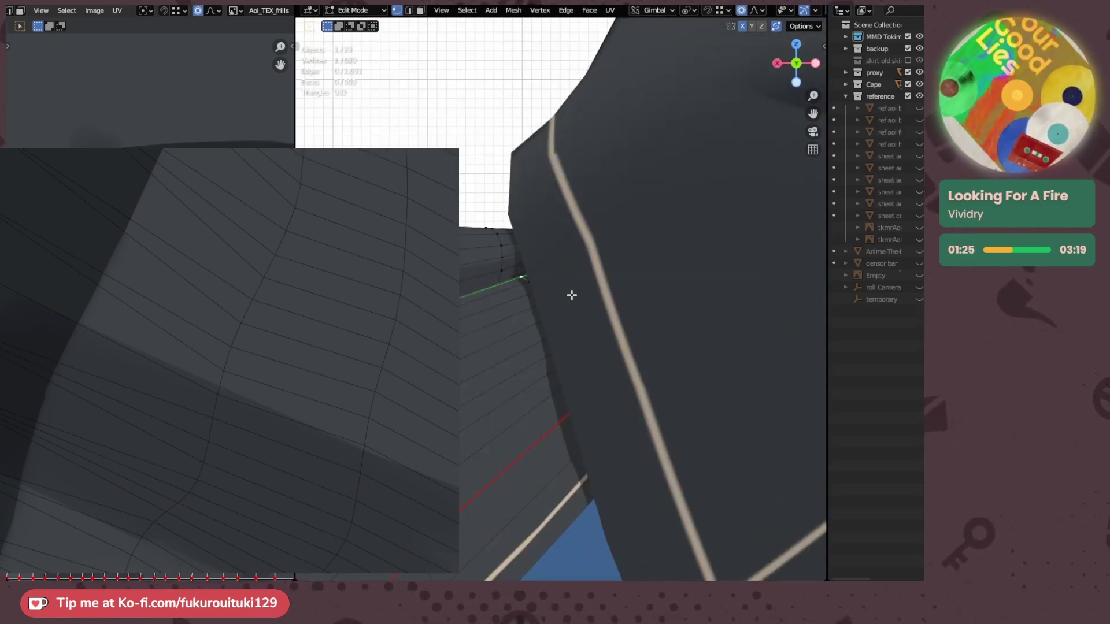
{"action": "middle_click_drag", "start_coordinate": [563, 295], "coordinate": [629, 314]}
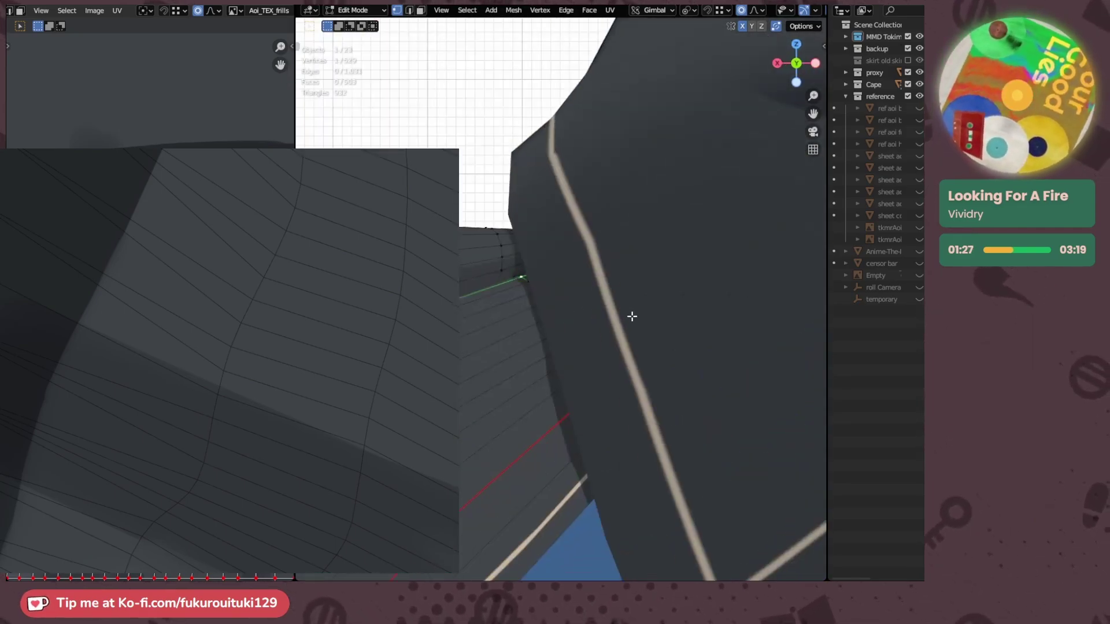
{"action": "middle_click_drag", "start_coordinate": [535, 309], "coordinate": [602, 343]}
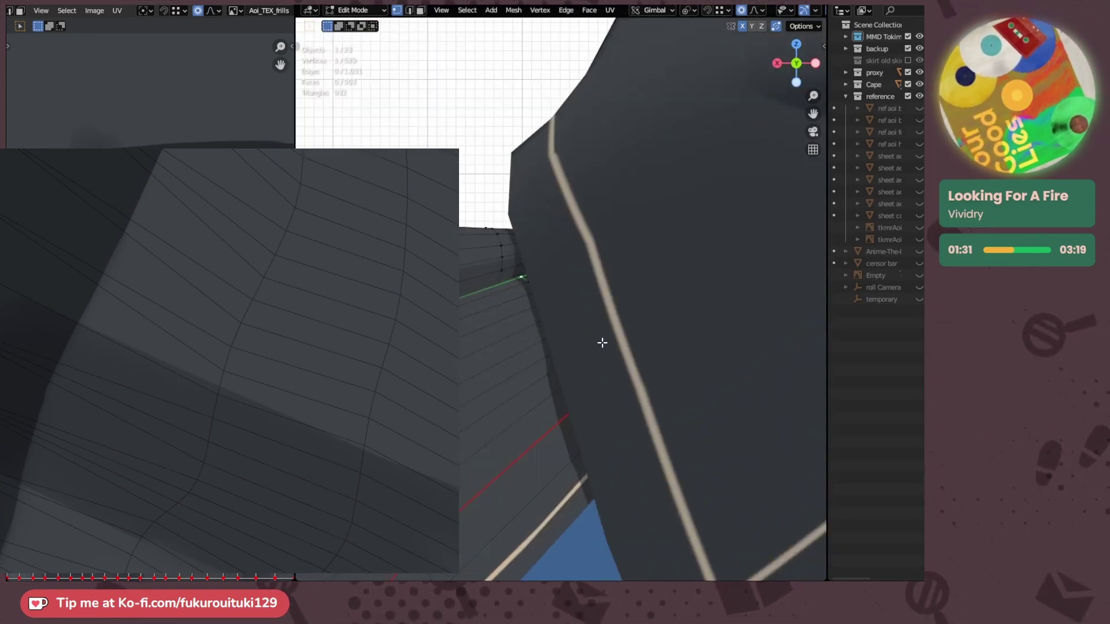
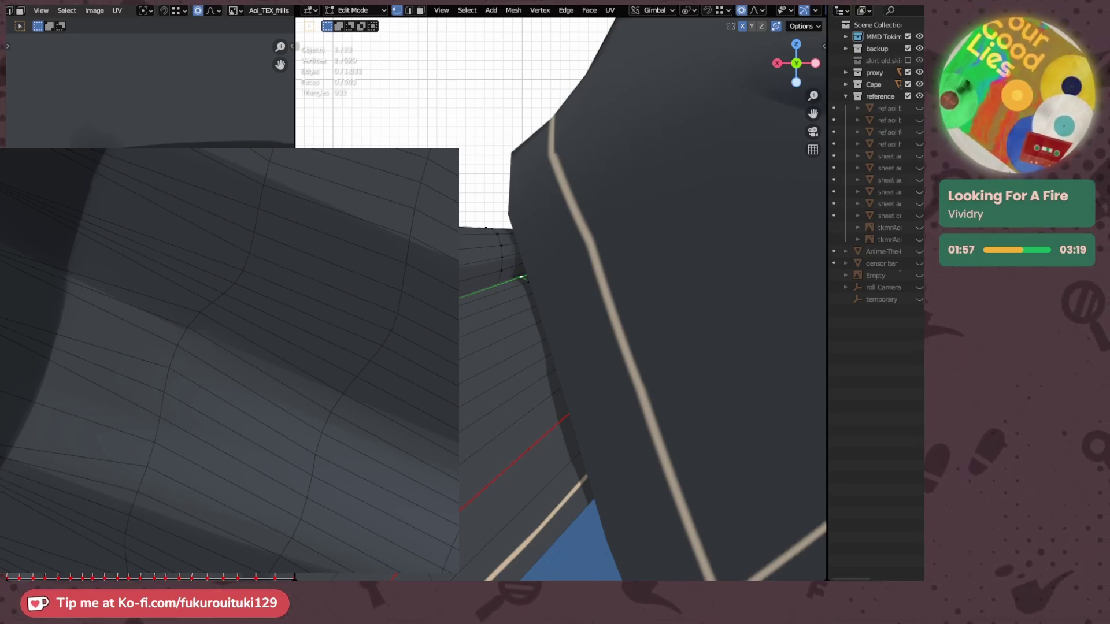
- Even out the waist shadow's edge on the overskirt texture with one long stroke from below the beige trim toward the dark fold band
{"action": "middle_click_drag", "start_coordinate": [501, 284], "coordinate": [632, 282], "text": "shift"}
{"action": "scroll", "coordinate": [679, 299], "scroll_direction": "down", "scroll_amount": 4}
{"action": "scroll", "coordinate": [674, 300], "scroll_direction": "up", "scroll_amount": 2}
{"action": "scroll", "coordinate": [674, 300], "scroll_direction": "up", "scroll_amount": 2}
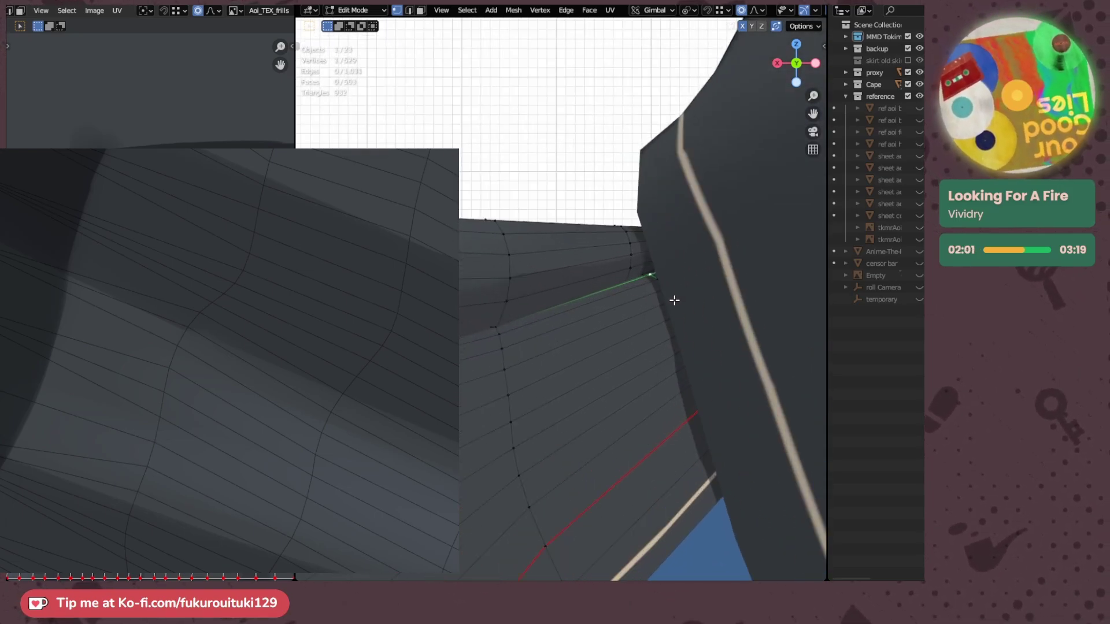
{"action": "middle_click_drag", "start_coordinate": [166, 172], "coordinate": [48, 481]}
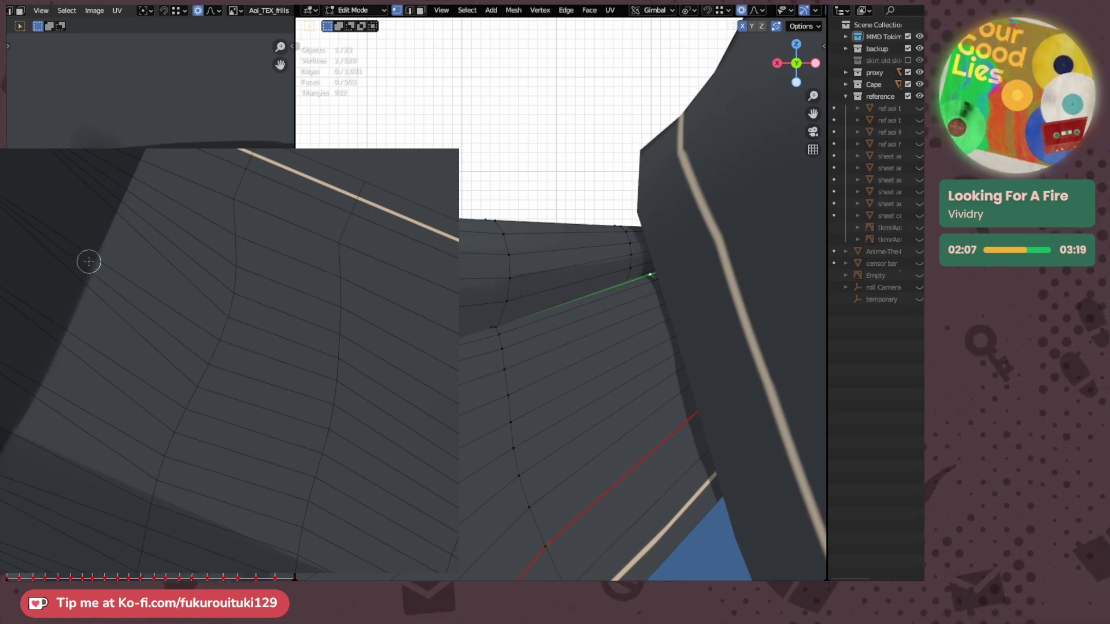
{"action": "left_click_drag", "start_coordinate": [89, 262], "coordinate": [22, 386]}
{"action": "middle_click_drag", "start_coordinate": [100, 223], "coordinate": [78, 275]}
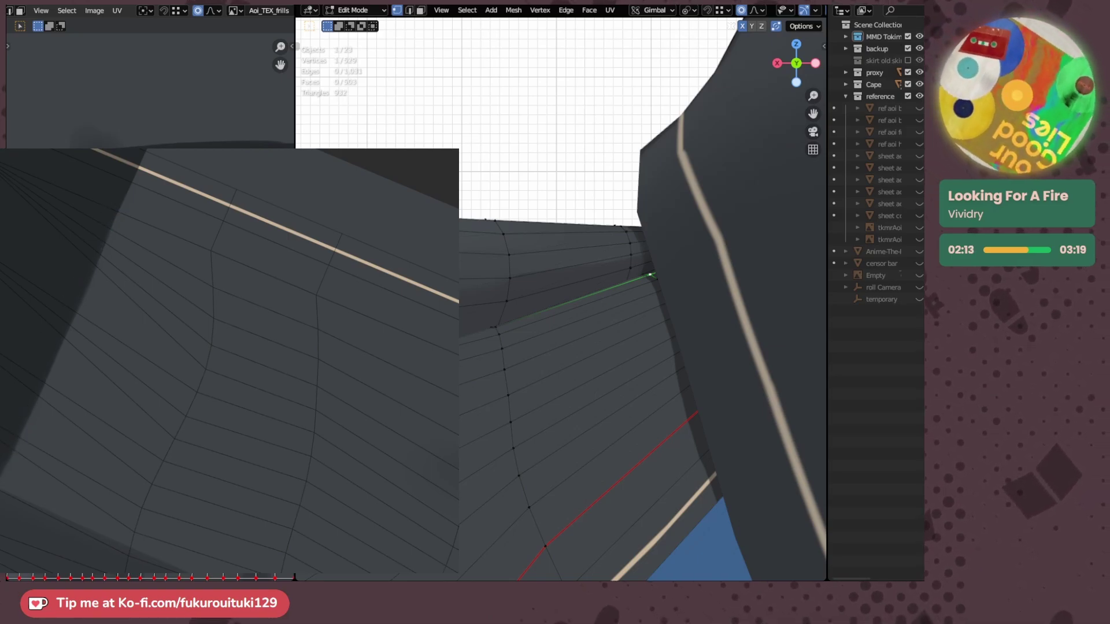
{"action": "middle_click_drag", "start_coordinate": [69, 457], "coordinate": [107, 370]}
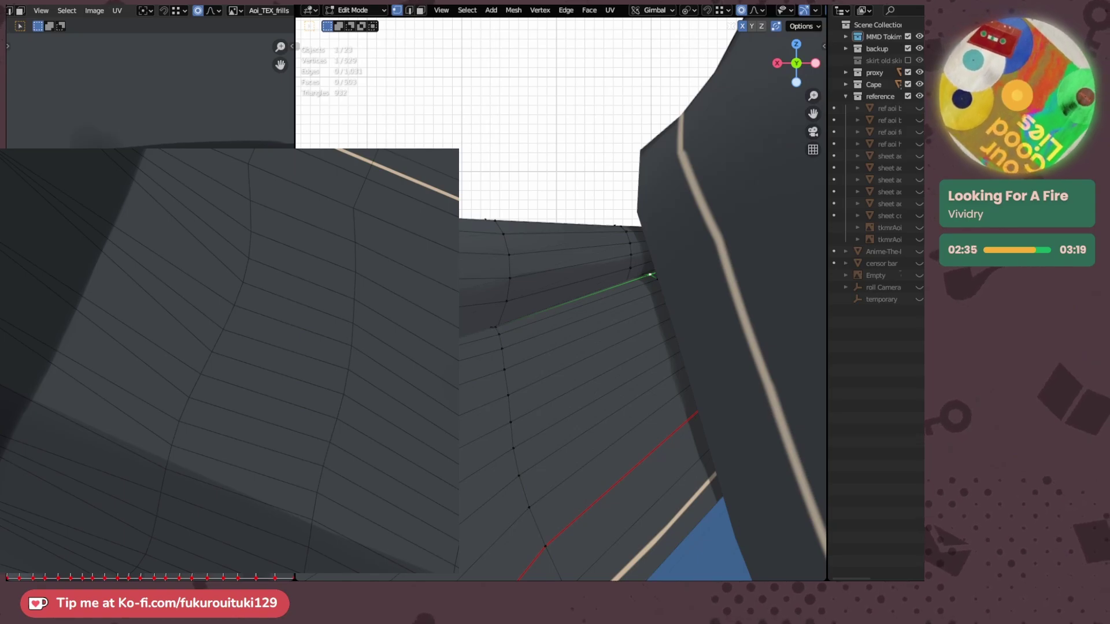
- Nudge the UV vertex at the waist shadow's edge by about -0.0006, -0.0025 using smooth proportional editing with a size of 0.0020
{"action": "middle_click_drag", "start_coordinate": [622, 315], "coordinate": [529, 339]}
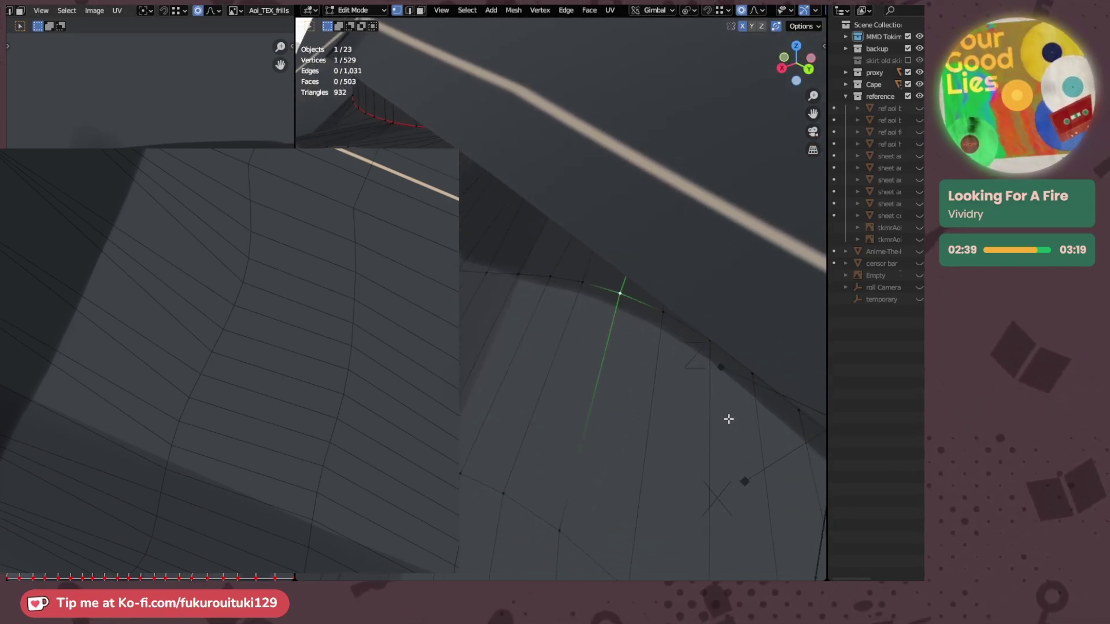
{"action": "middle_click_drag", "start_coordinate": [728, 419], "coordinate": [547, 301]}
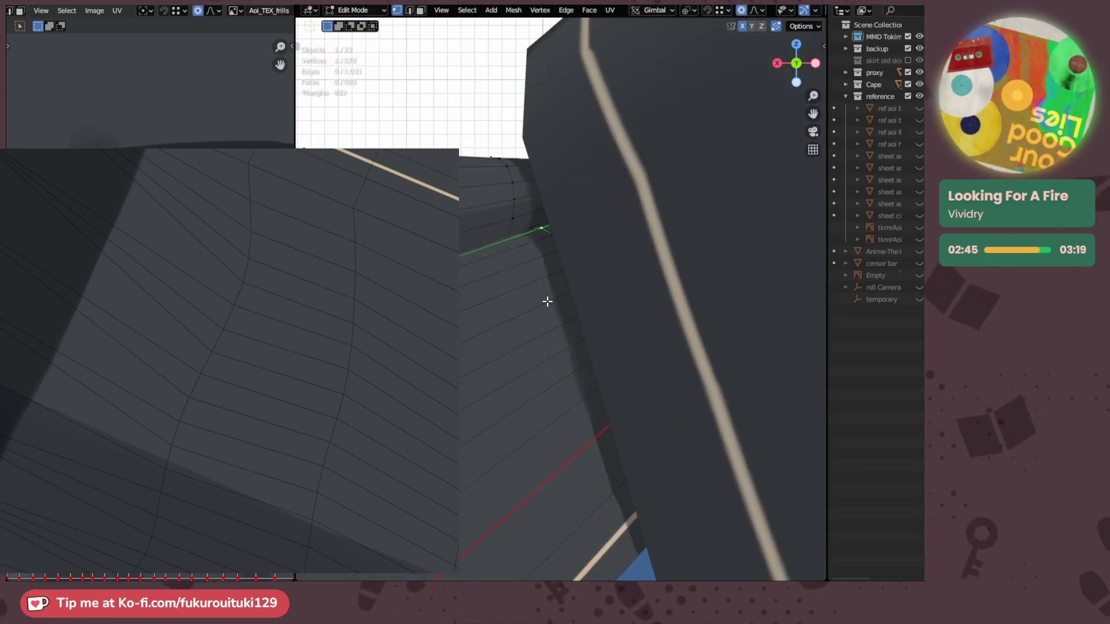
{"action": "scroll", "coordinate": [537, 292], "scroll_direction": "up", "scroll_amount": 2}
{"action": "middle_click_drag", "start_coordinate": [531, 252], "coordinate": [554, 299], "text": "shift"}
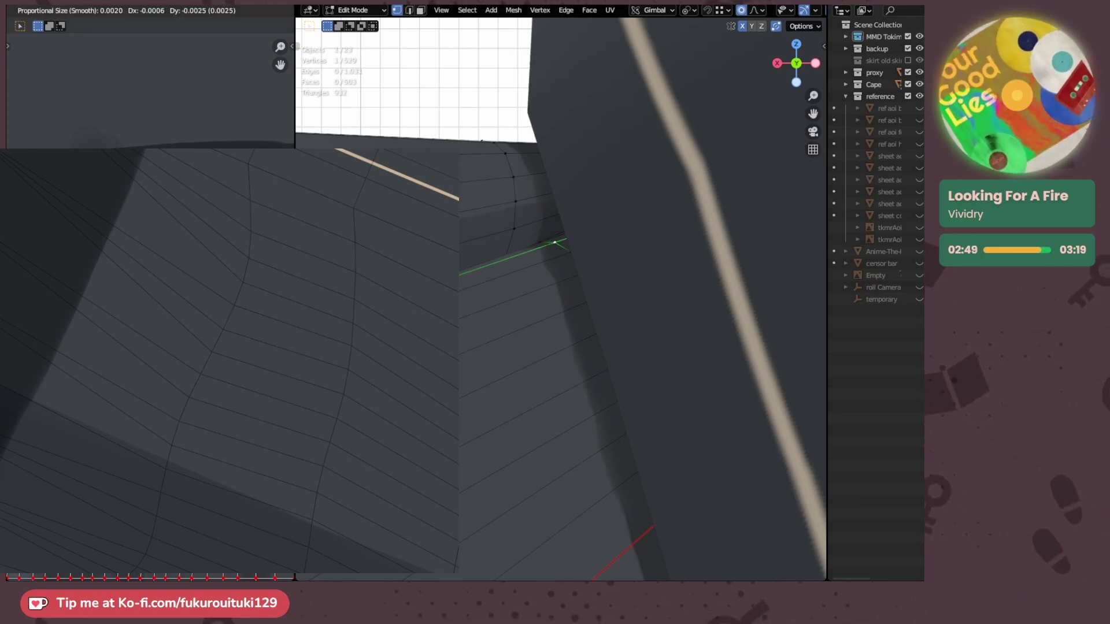
{"action": "key", "text": "KP_Decimal"}
{"action": "scroll", "coordinate": [150, 299], "scroll_direction": "down", "scroll_amount": 3}
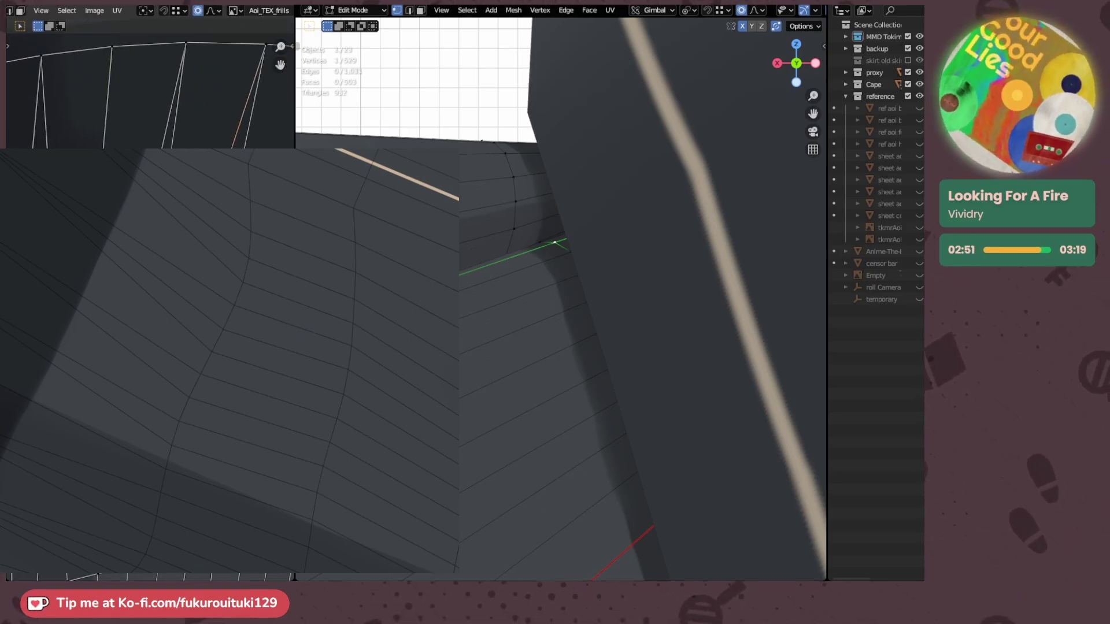
{"action": "scroll", "coordinate": [225, 295], "scroll_direction": "down", "scroll_amount": 3}
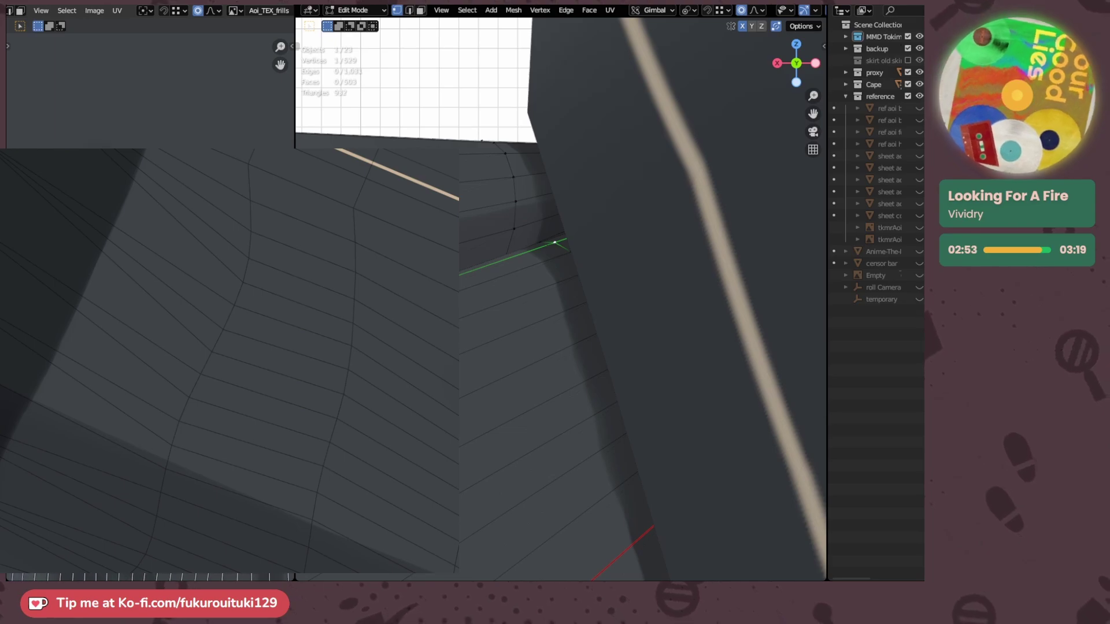
{"action": "scroll", "coordinate": [159, 289], "scroll_direction": "up", "scroll_amount": 2}
{"action": "left_click", "coordinate": [158, 288]}
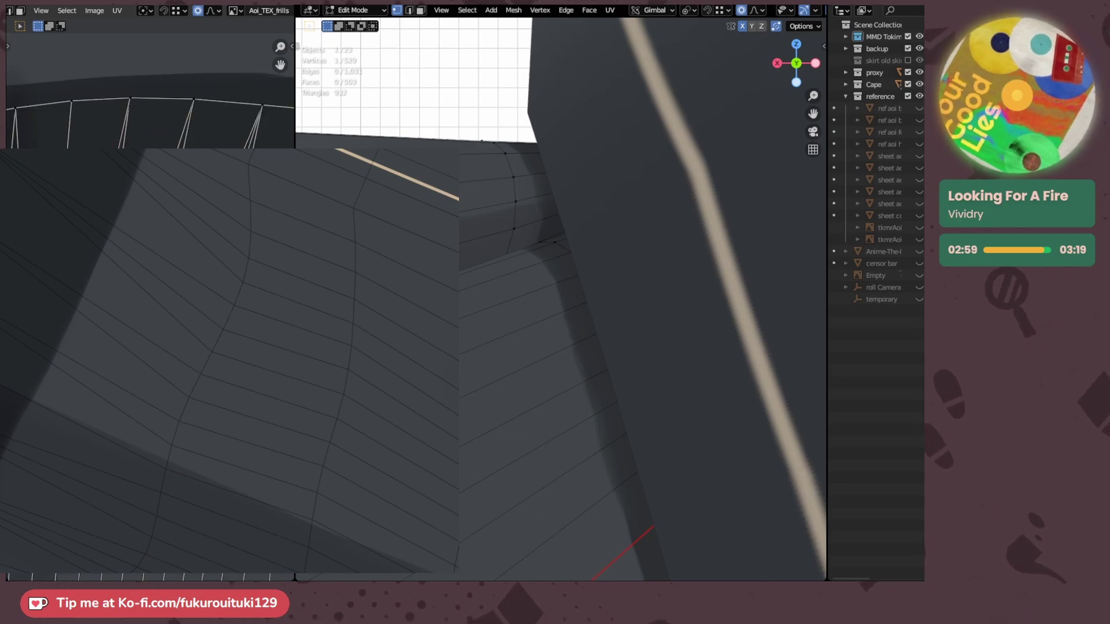
- Select the garment vertex beside the collar edge and retouch the dark shadow boundary on the texture with a short straight stroke
{"action": "left_click", "coordinate": [554, 242]}
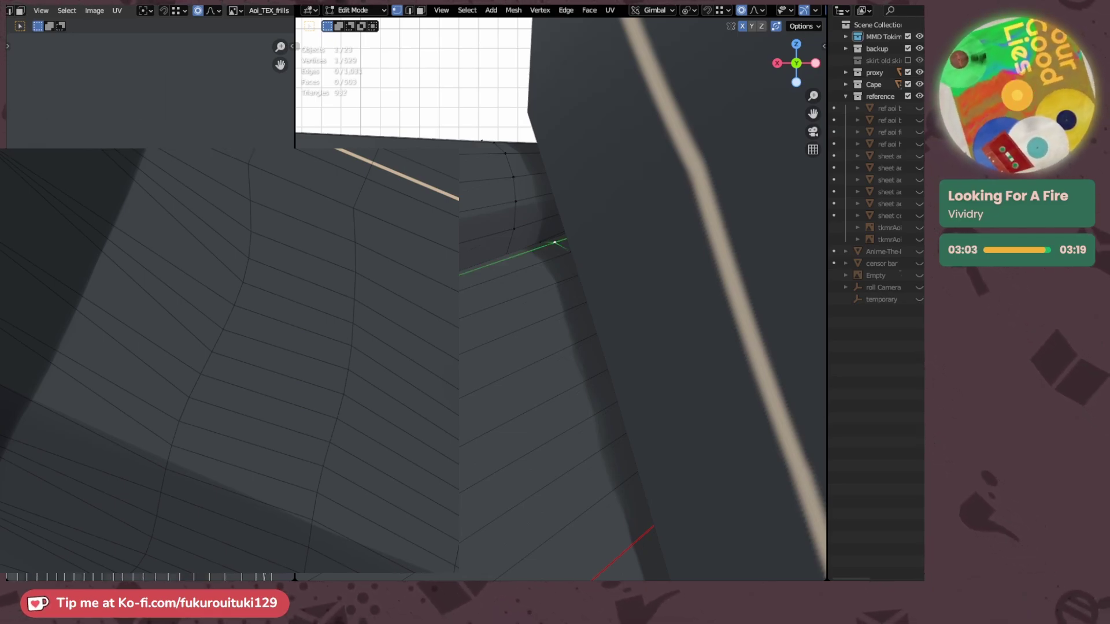
{"action": "middle_click_drag", "start_coordinate": [77, 414], "coordinate": [82, 409]}
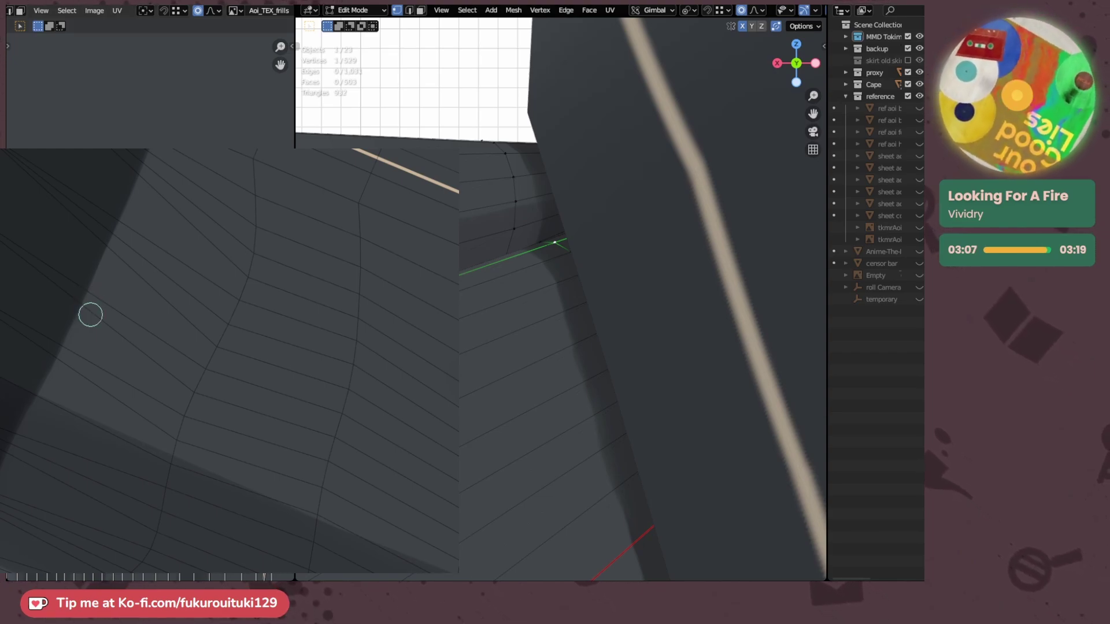
{"action": "left_click_drag", "start_coordinate": [46, 400], "coordinate": [92, 308]}
{"action": "left_click", "coordinate": [95, 300], "text": "shift"}
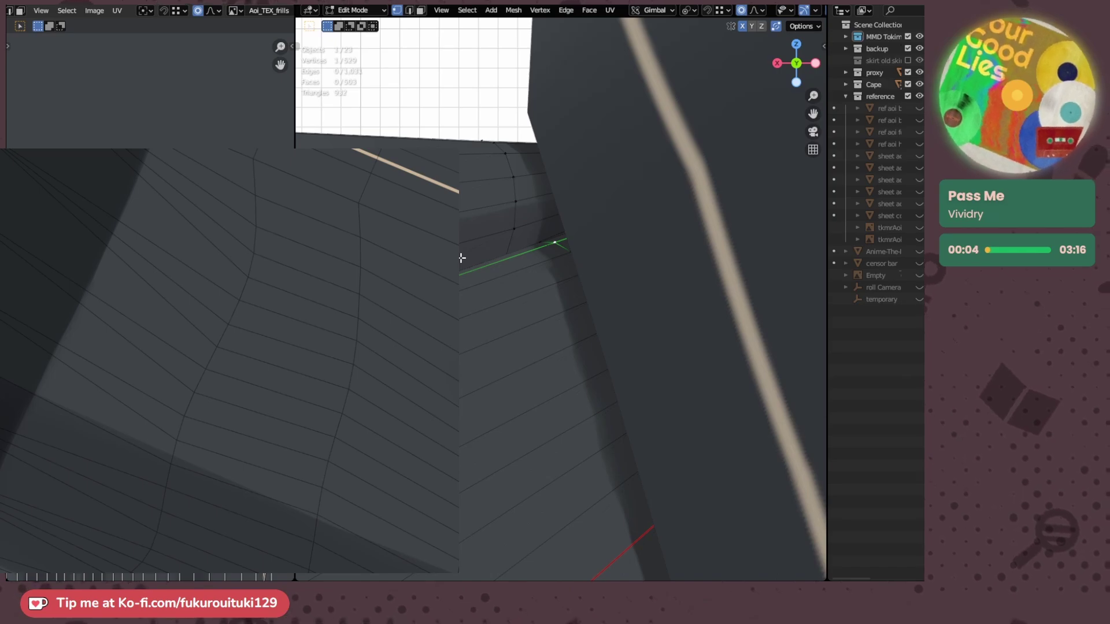
{"action": "mouse_move", "coordinate": [88, 302]}
{"action": "middle_mouse_down"}
{"action": "mouse_move", "coordinate": [109, 298]}
{"action": "mouse_move", "coordinate": [85, 285]}
{"action": "middle_mouse_up"}
{"action": "scroll", "coordinate": [74, 285], "scroll_direction": "up", "scroll_amount": 1}
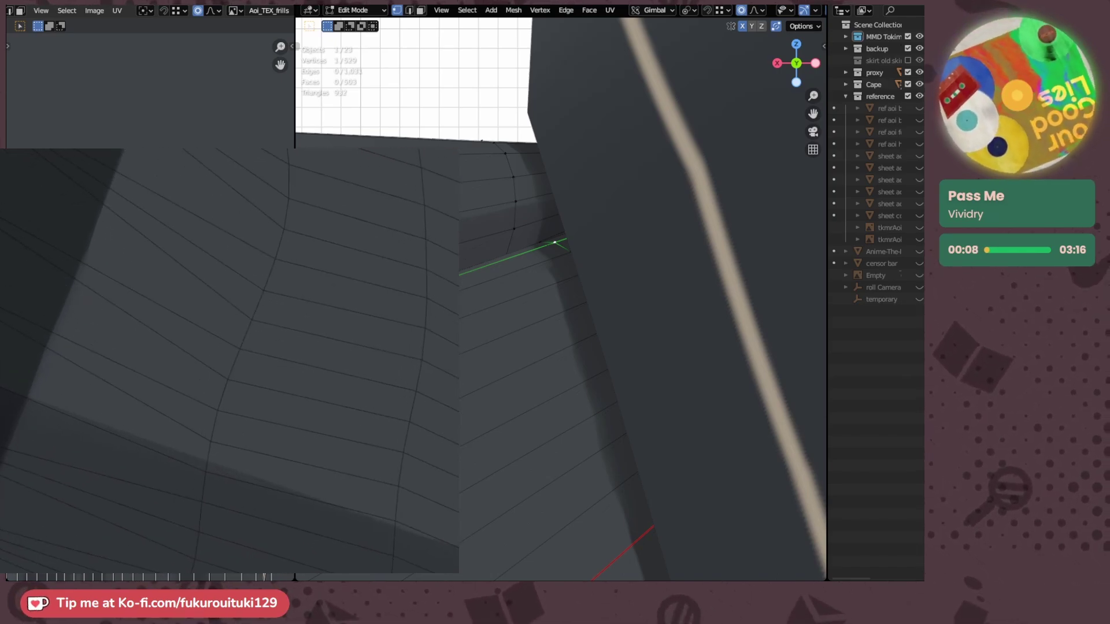
{"action": "middle_click_drag", "start_coordinate": [34, 333], "coordinate": [70, 265]}
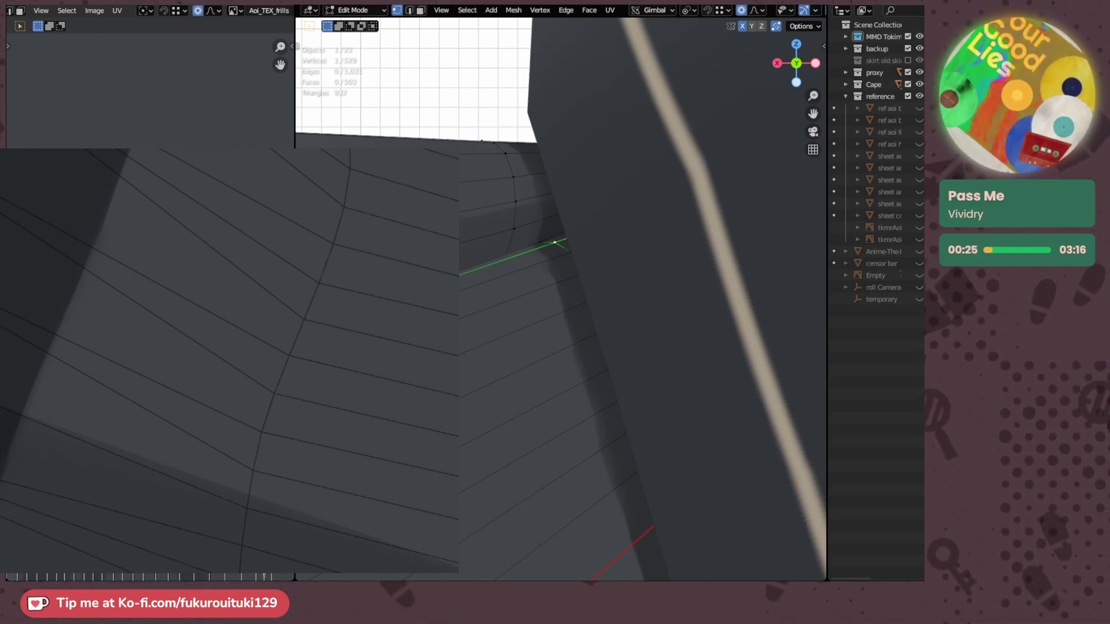
- Nudge the selected UV vertex down by about 0.0003 with smooth proportional editing
{"action": "scroll", "coordinate": [150, 306], "scroll_direction": "up", "scroll_amount": 4}
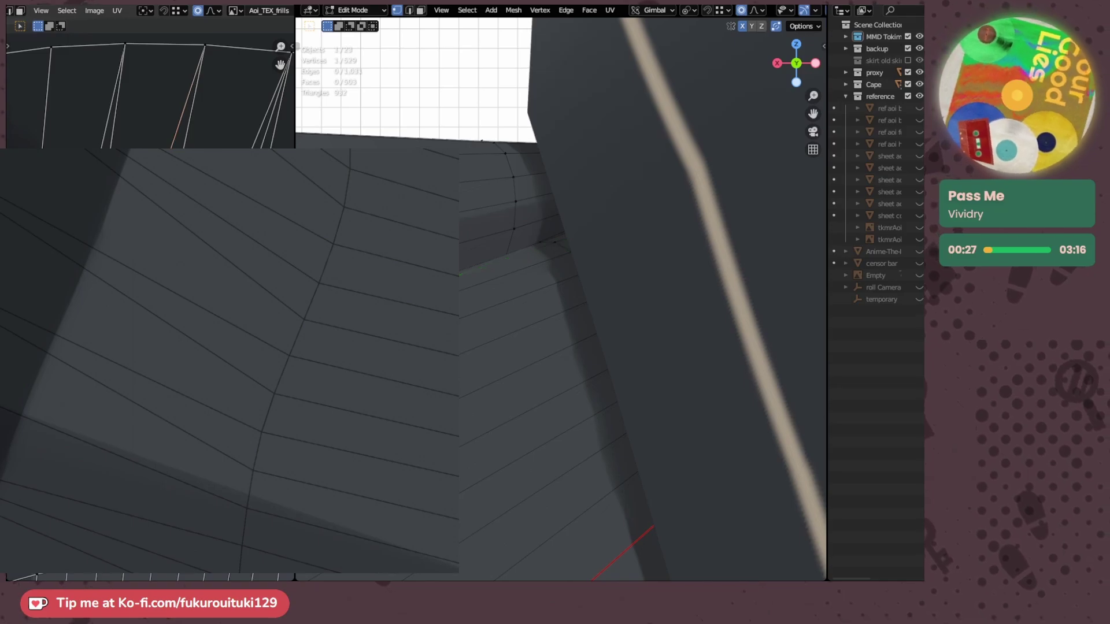
{"action": "key", "text": "g"}
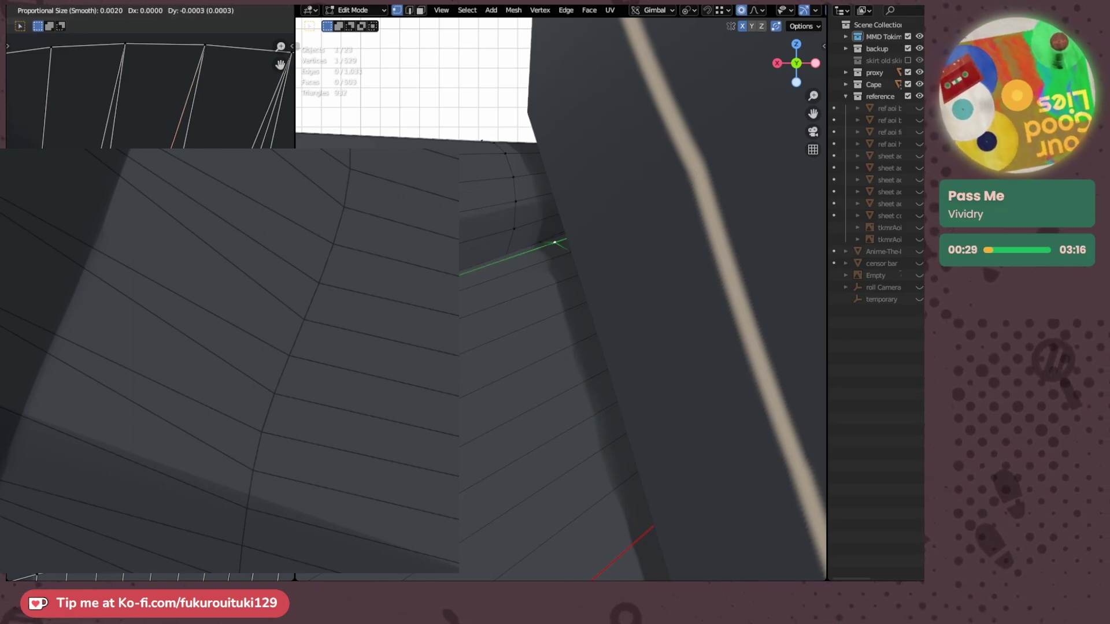
{"action": "key", "text": "Return"}
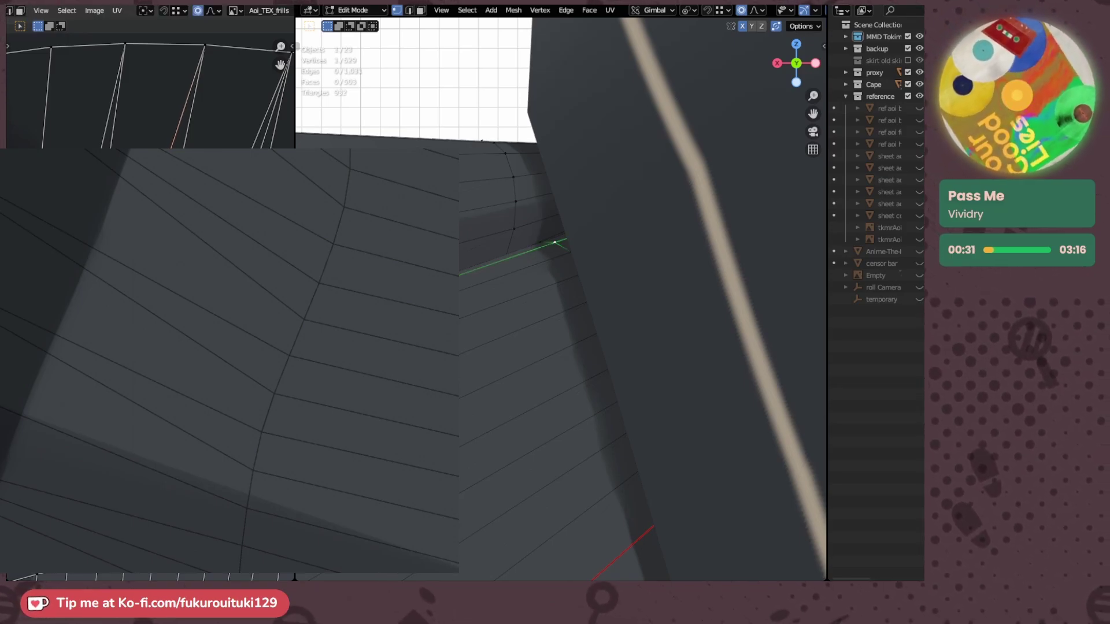
{"action": "scroll", "coordinate": [150, 306], "scroll_direction": "up", "scroll_amount": 3}
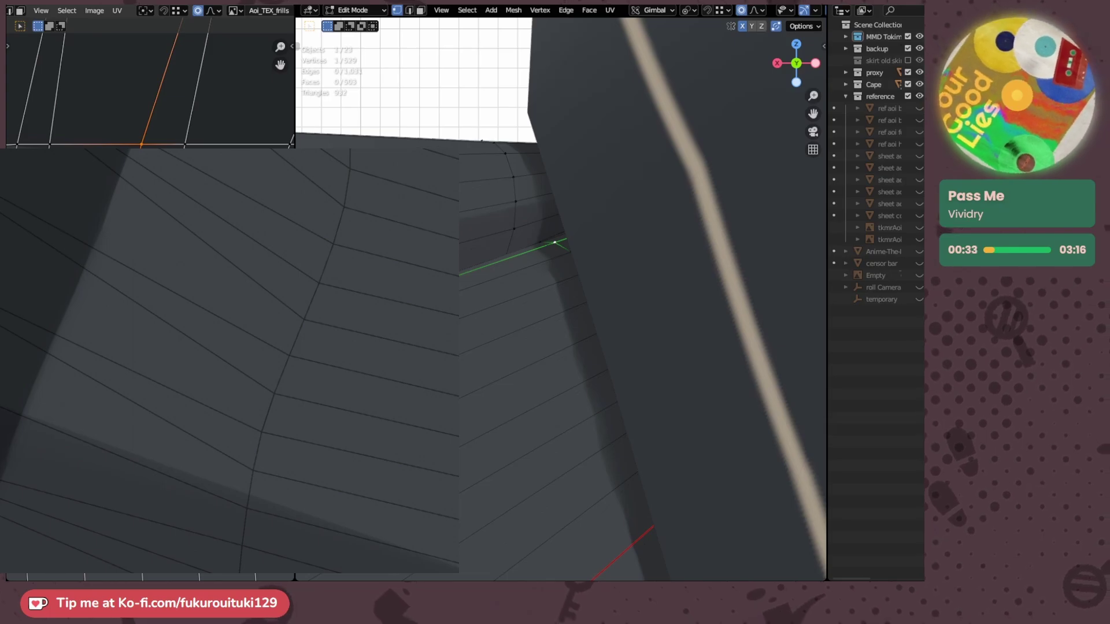
{"action": "key", "text": "g"}
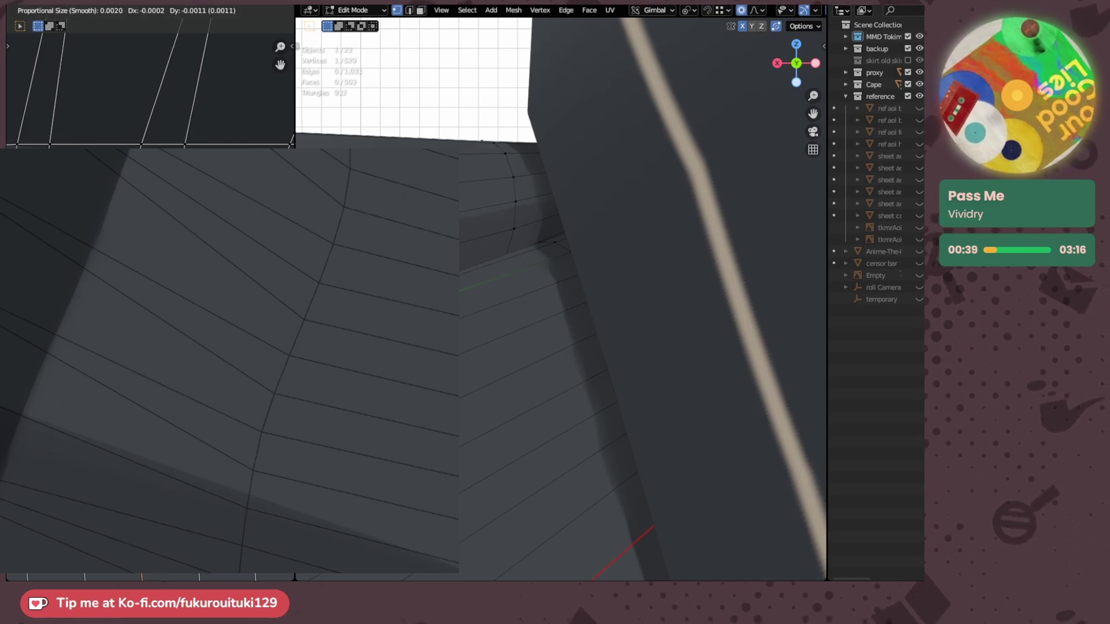
{"action": "key", "text": "Escape"}
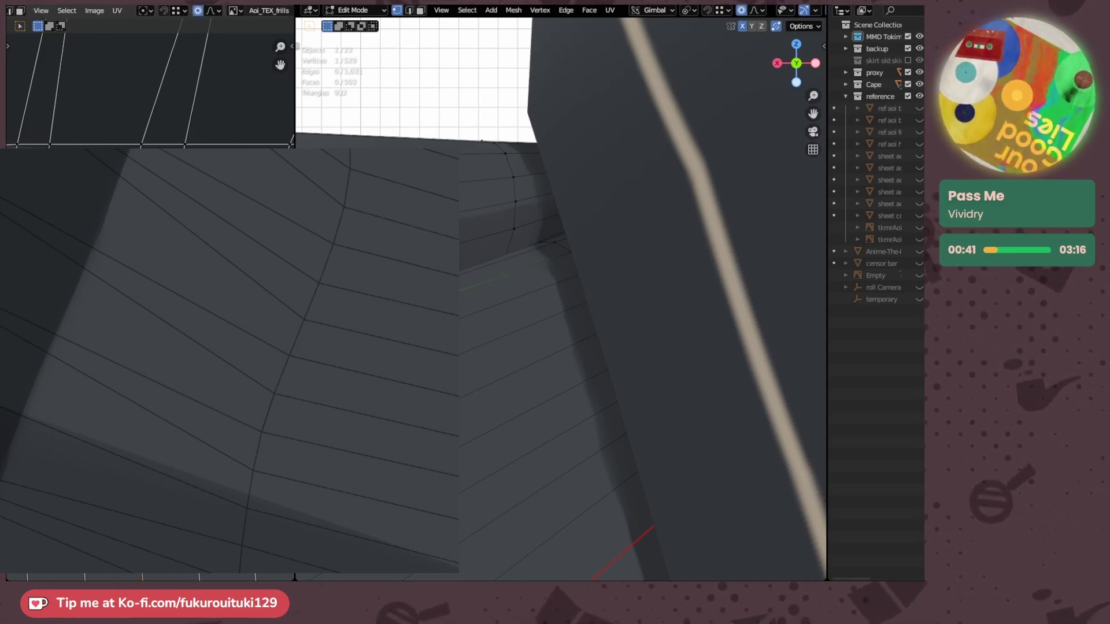
- Move the UVs of the next vertices down the collar edge horizontally, by about 0.0062 and about -0.0012 along X
{"action": "left_click", "coordinate": [561, 248]}
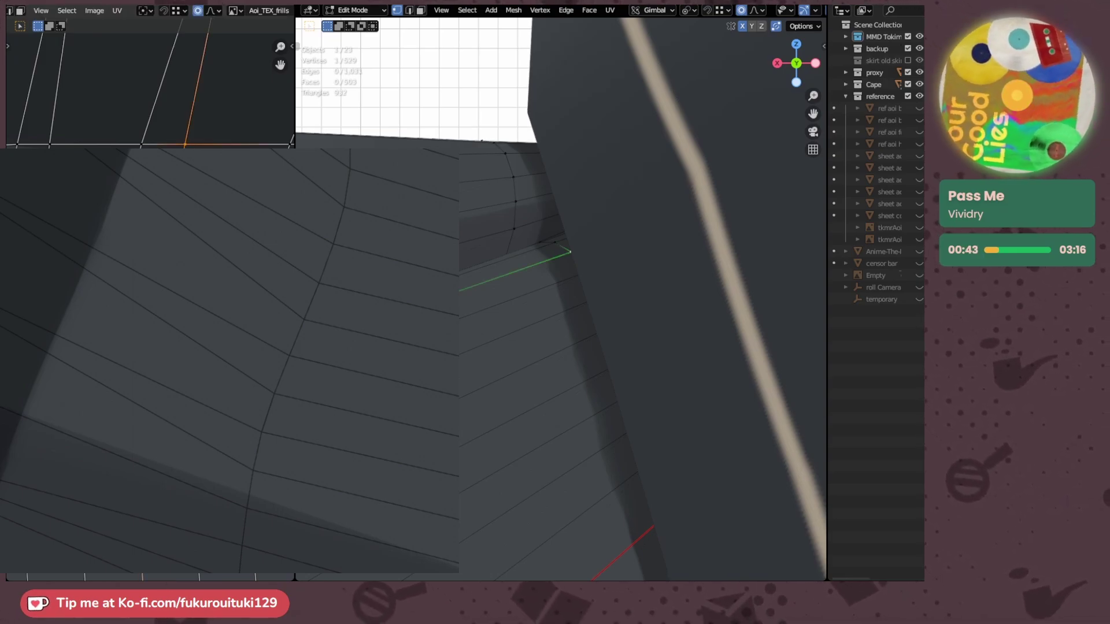
{"action": "middle_click_drag", "start_coordinate": [185, 231], "coordinate": [106, 262]}
{"action": "key", "text": "g"}
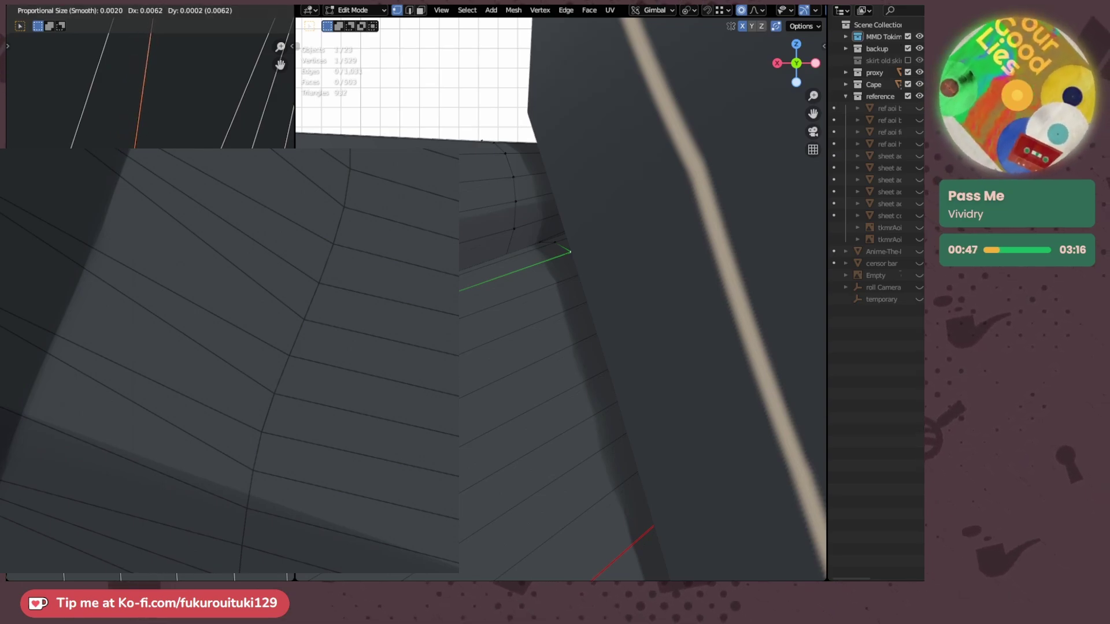
{"action": "key", "text": "x"}
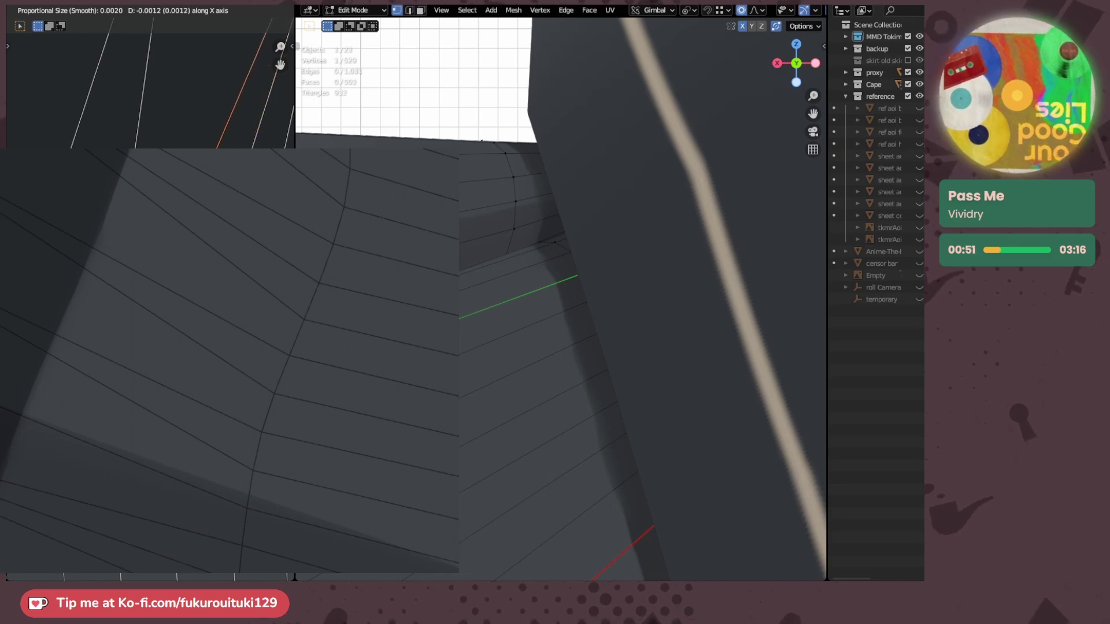
{"action": "left_click", "coordinate": [150, 323]}
- Shift the selected UV vertex again along the X axis to refine the shadow edge
{"action": "scroll", "coordinate": [150, 323], "scroll_direction": "down", "scroll_amount": 5}
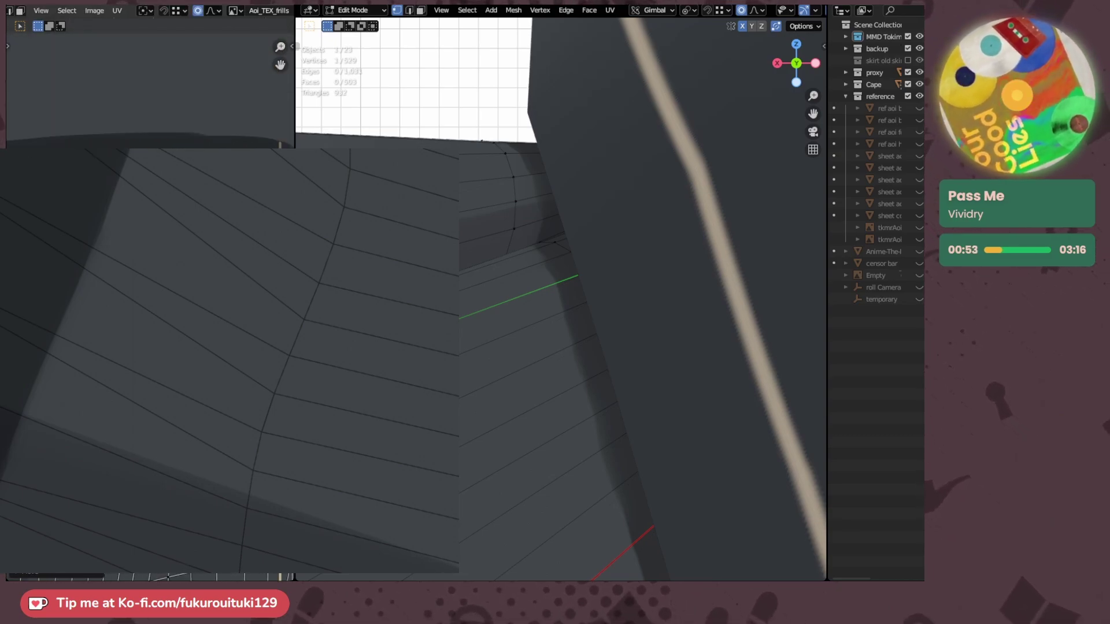
{"action": "scroll", "coordinate": [150, 323], "scroll_direction": "up", "scroll_amount": 4}
{"action": "key", "text": "g"}
{"action": "key", "text": "x"}
{"action": "left_click", "coordinate": [127, 324]}
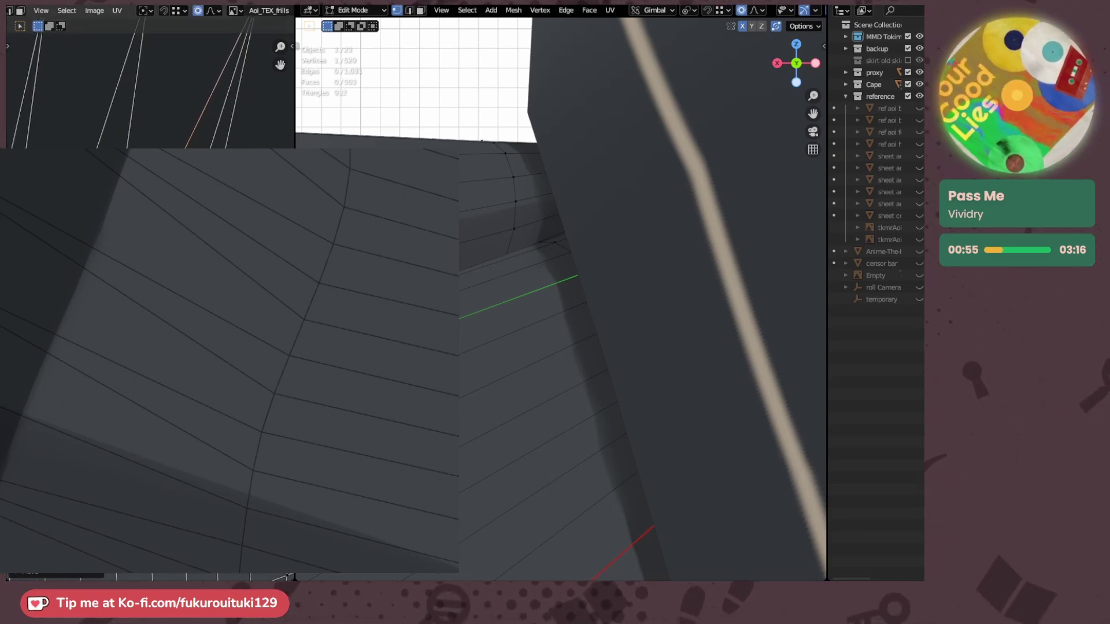
- Move the two neighbouring UV vertices along X by about -0.0029 and about -0.0049
{"action": "middle_click_drag", "start_coordinate": [127, 324], "coordinate": [158, 323]}
{"action": "left_click", "coordinate": [86, 301]}
{"action": "key", "text": "g"}
{"action": "key", "text": "x"}
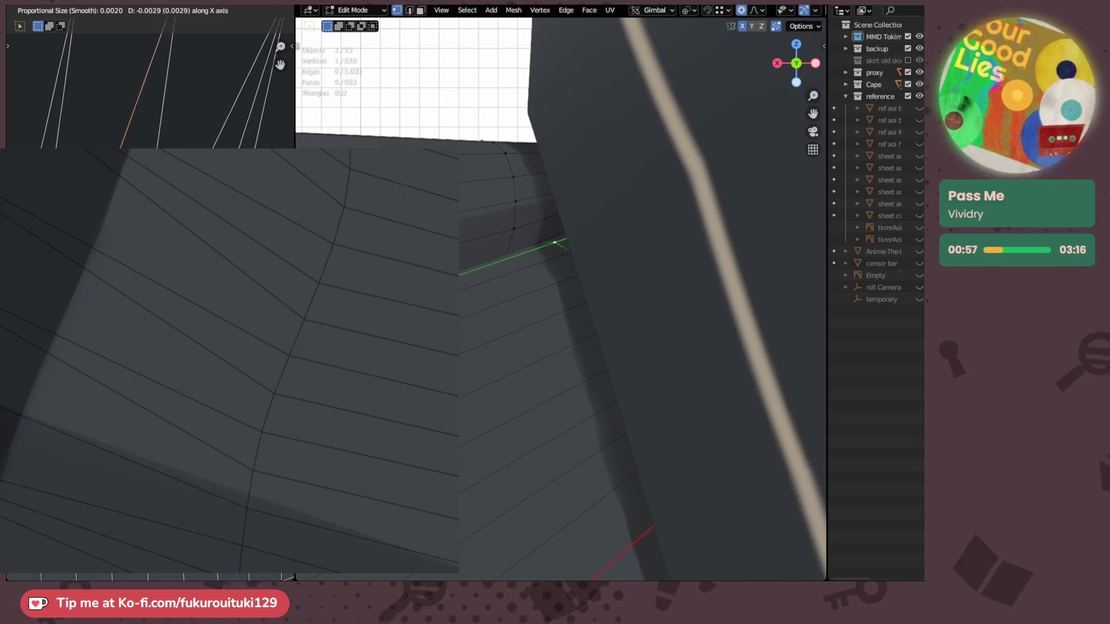
{"action": "key", "text": "Return"}
{"action": "key", "text": "g"}
{"action": "key", "text": "x"}
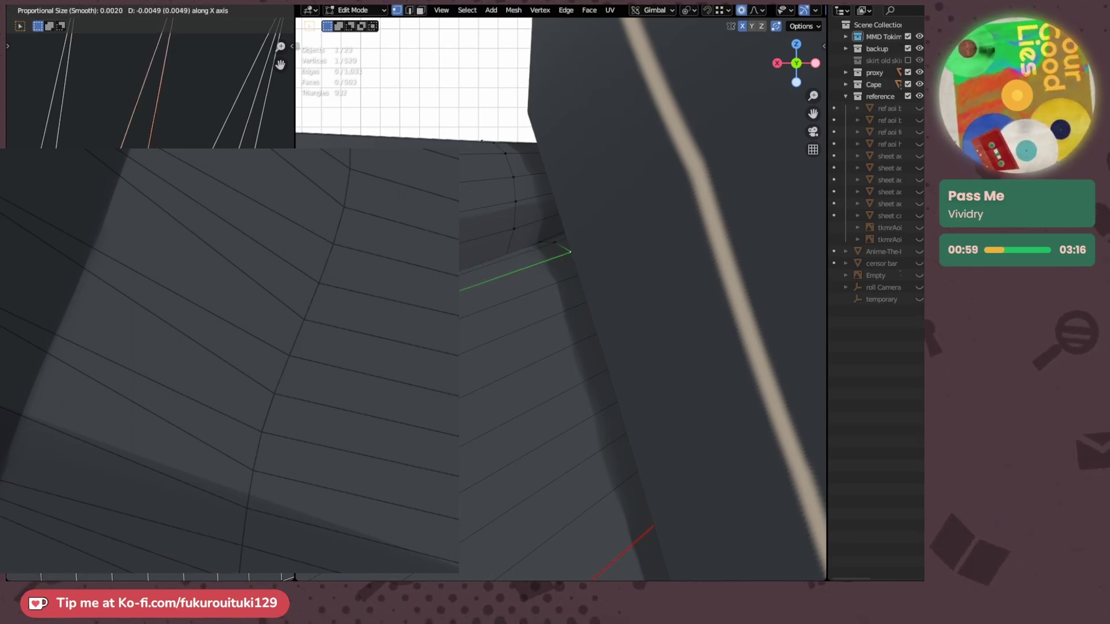
{"action": "key", "text": "Return"}
- Return to Object Mode, deselect everything and inspect the shadow edge beside the trimmed collar
{"action": "key", "text": "Tab"}
{"action": "scroll", "coordinate": [525, 260], "scroll_direction": "down", "scroll_amount": 4}
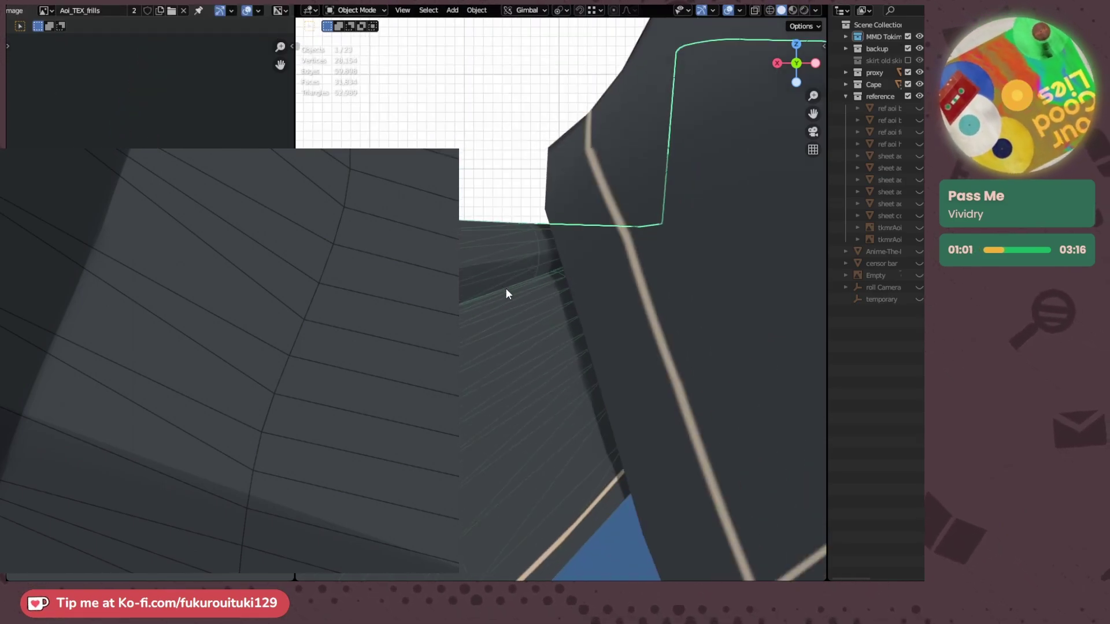
{"action": "left_click", "coordinate": [483, 171]}
{"action": "scroll", "coordinate": [481, 179], "scroll_direction": "down", "scroll_amount": 4}
{"action": "scroll", "coordinate": [493, 191], "scroll_direction": "up", "scroll_amount": 4}
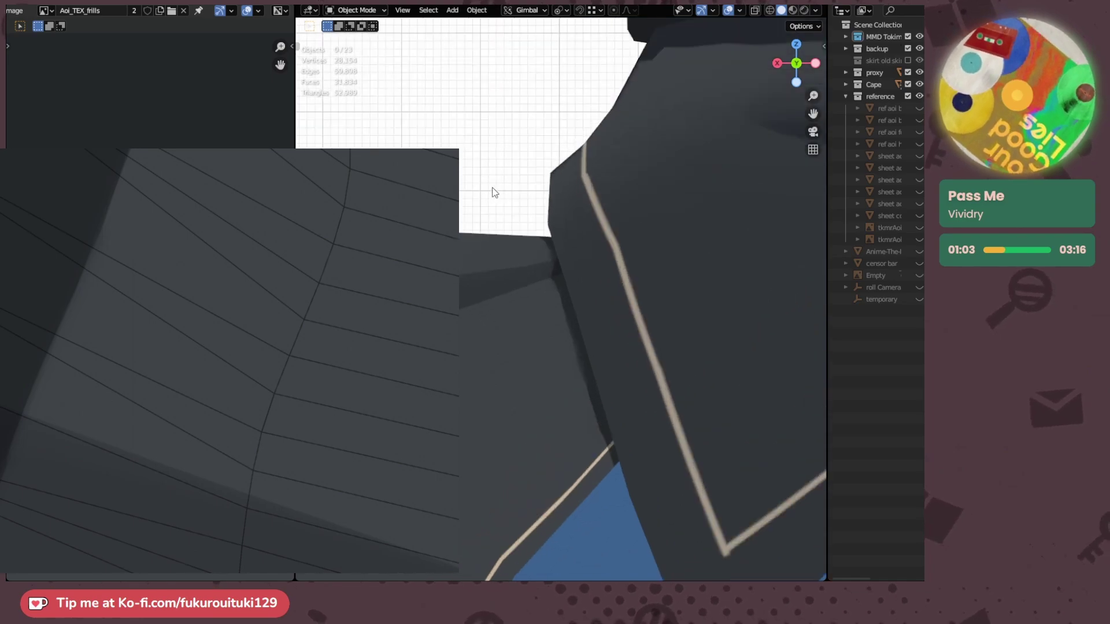
{"action": "scroll", "coordinate": [493, 190], "scroll_direction": "down", "scroll_amount": 4}
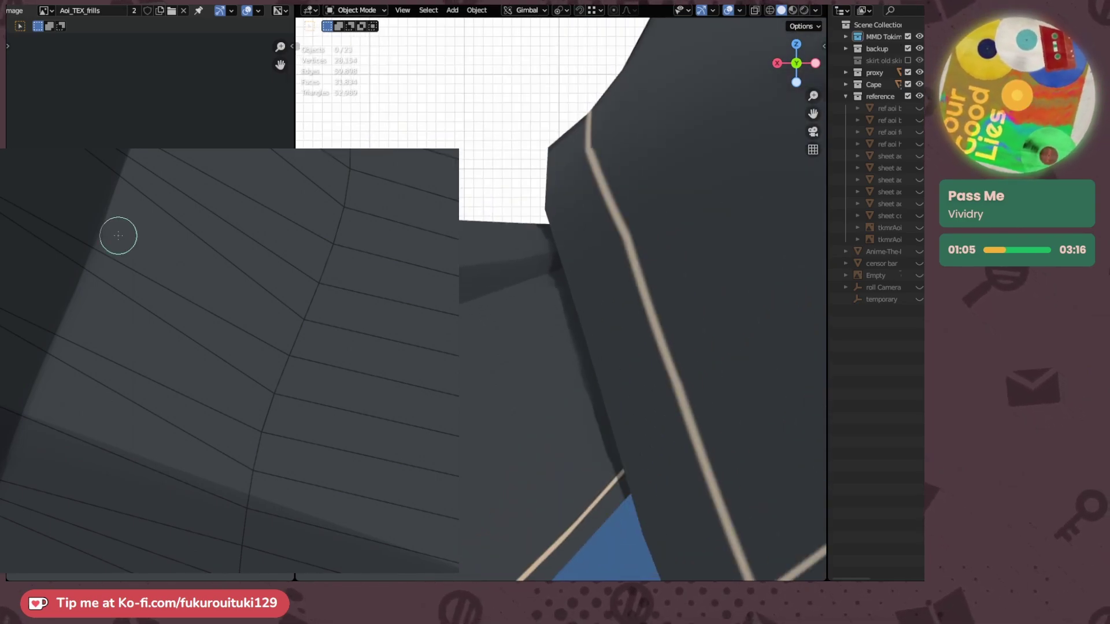
- Try a straight stroke along the shadow boundary below the beige trim line on the texture, and undo it
{"action": "left_click_drag", "start_coordinate": [234, 213], "coordinate": [157, 508]}
{"action": "left_click_drag", "start_coordinate": [174, 355], "coordinate": [143, 353], "text": "ctrl"}
{"action": "mouse_move", "coordinate": [144, 347]}
{"action": "left_mouse_down"}
{"action": "mouse_move", "coordinate": [164, 193]}
{"action": "mouse_move", "coordinate": [120, 245]}
{"action": "mouse_move", "coordinate": [90, 312]}
{"action": "mouse_move", "coordinate": [101, 286]}
{"action": "left_mouse_up"}
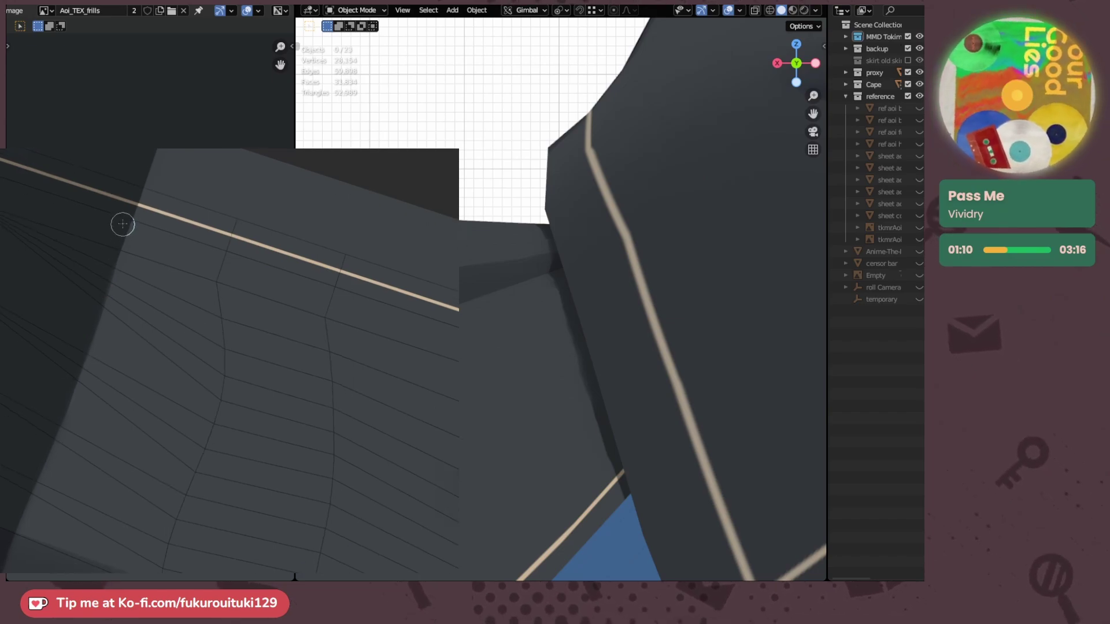
{"action": "left_click", "coordinate": [133, 188]}
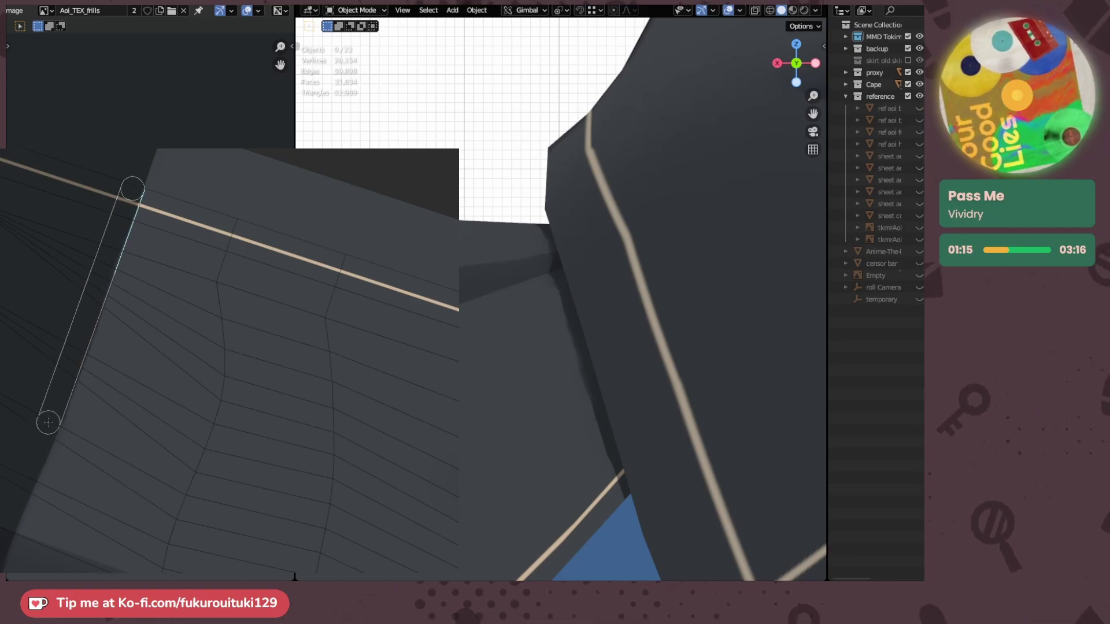
{"action": "left_click_drag", "start_coordinate": [48, 424], "coordinate": [48, 425]}
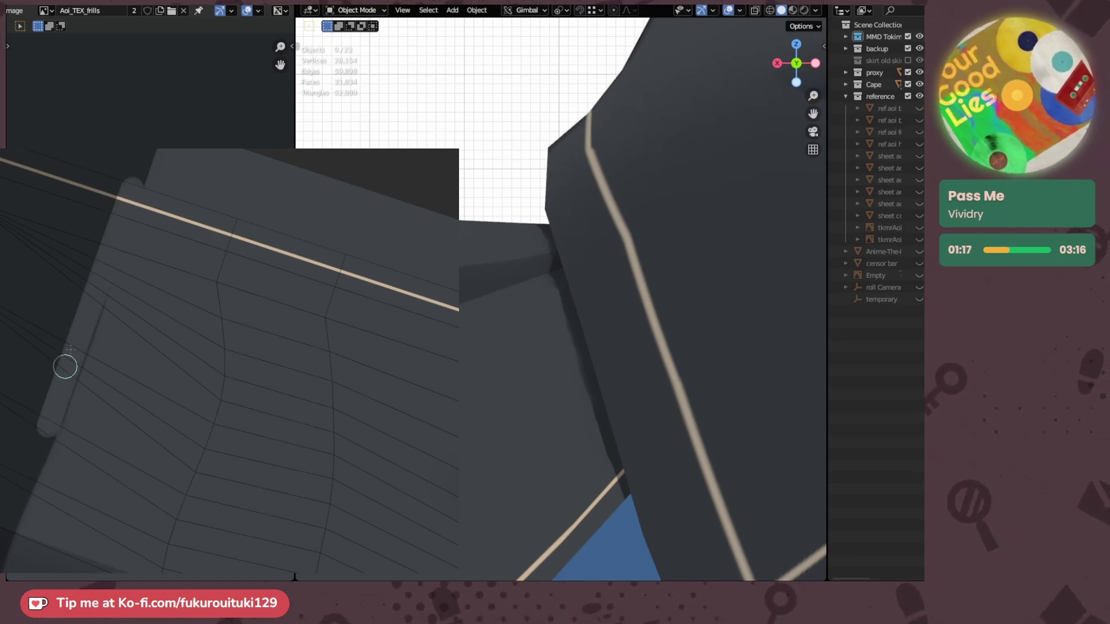
{"action": "key", "text": "ctrl+z"}
- Repaint the shadow boundary on the texture from the beige trim line down to the dark band
{"action": "left_click_drag", "start_coordinate": [132, 187], "coordinate": [46, 427]}
{"action": "middle_click_drag", "start_coordinate": [42, 447], "coordinate": [66, 381]}
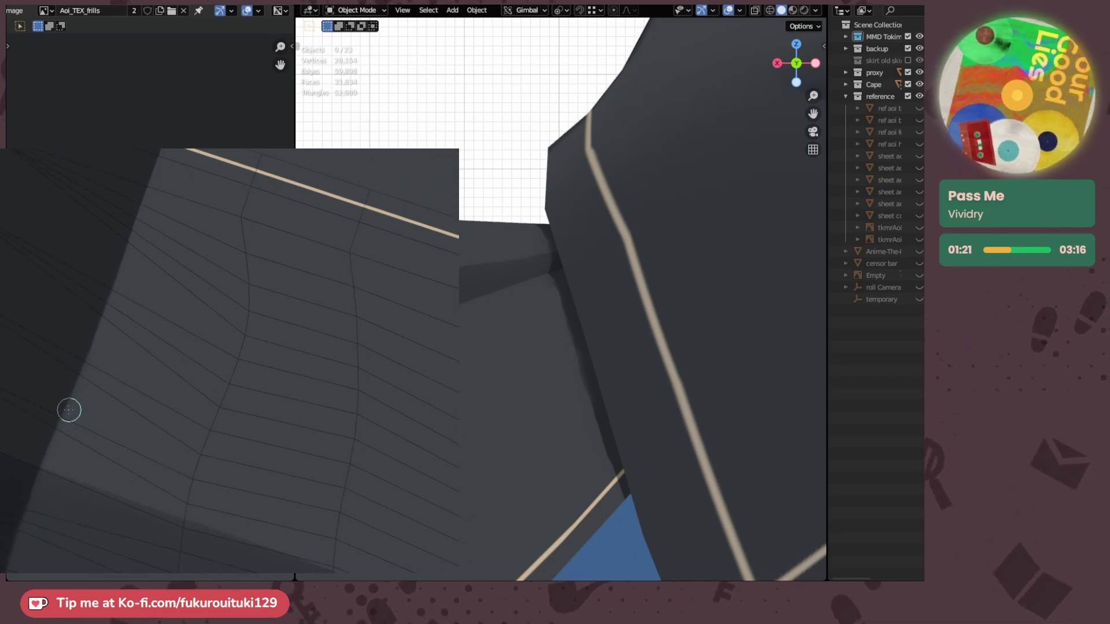
{"action": "left_click_drag", "start_coordinate": [93, 370], "coordinate": [47, 466]}
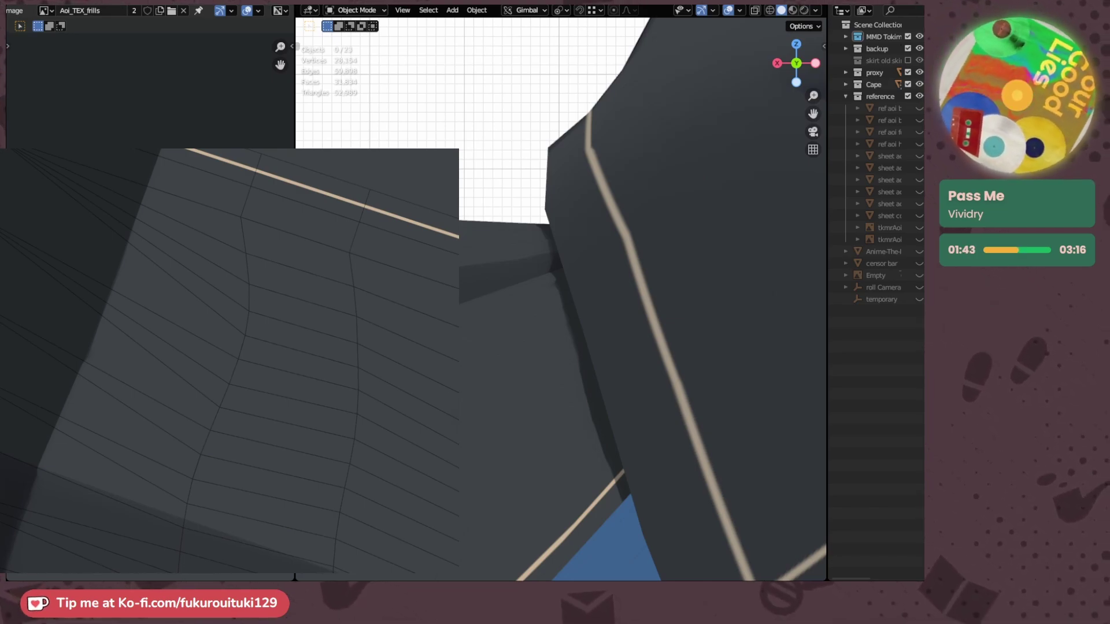
{"action": "scroll", "coordinate": [173, 235], "scroll_direction": "up", "scroll_amount": 3}
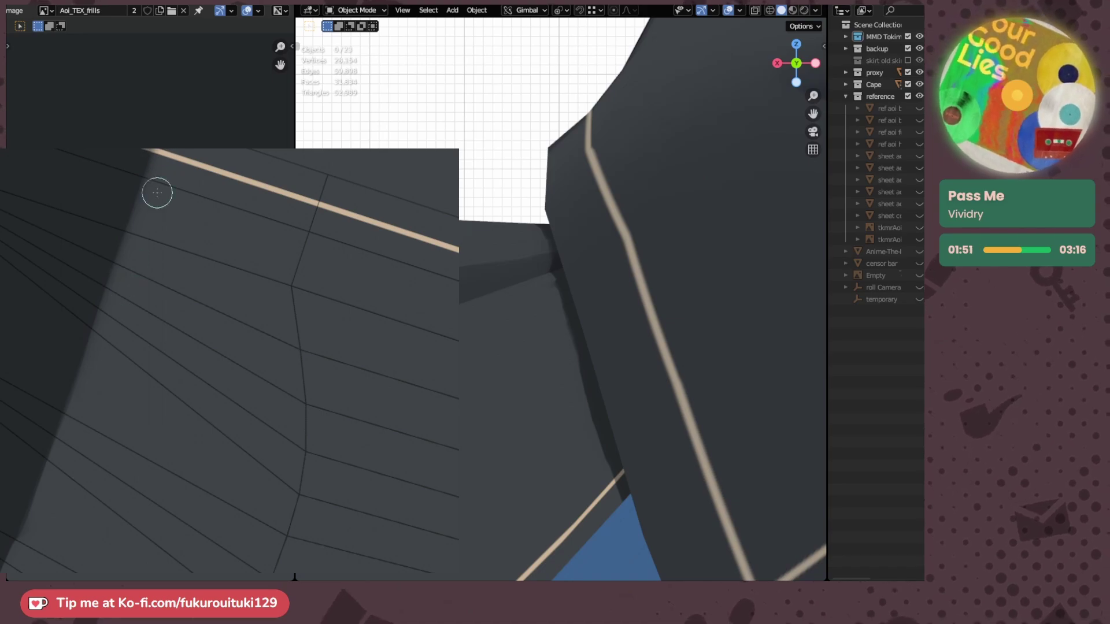
{"action": "middle_click_drag", "start_coordinate": [166, 174], "coordinate": [135, 256]}
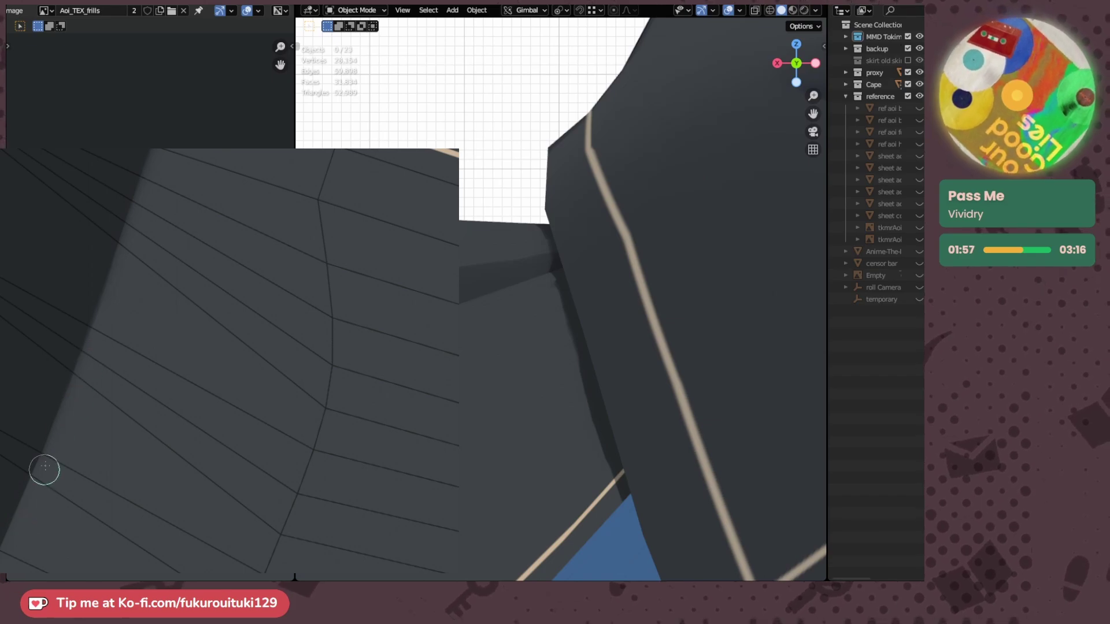
{"action": "middle_click_drag", "start_coordinate": [59, 475], "coordinate": [123, 301]}
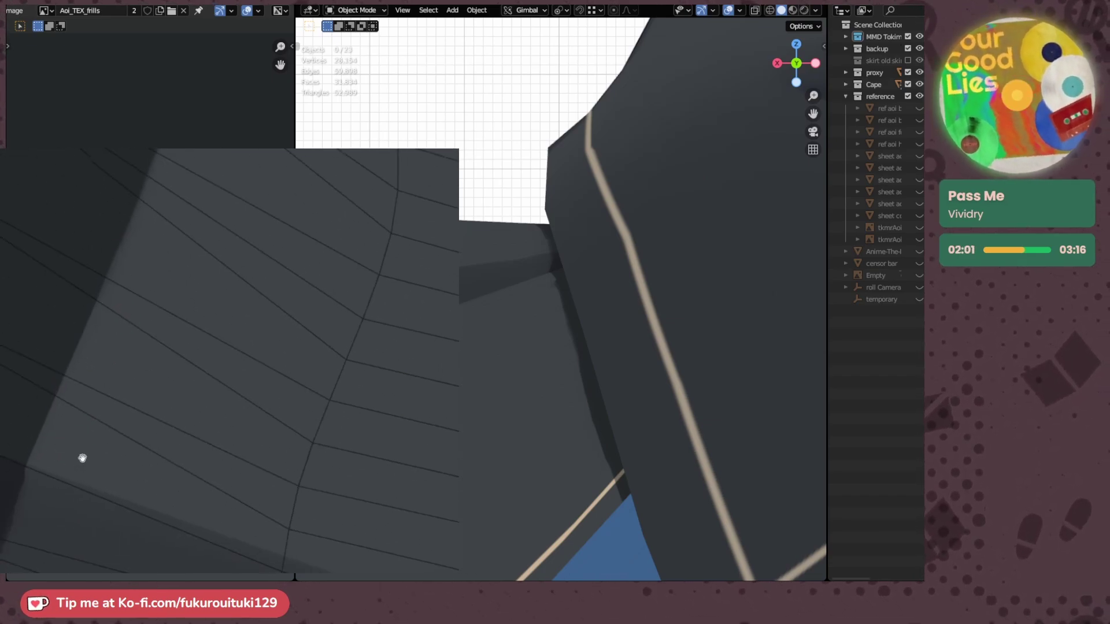
{"action": "middle_click_drag", "start_coordinate": [81, 459], "coordinate": [92, 351], "text": "ctrl"}
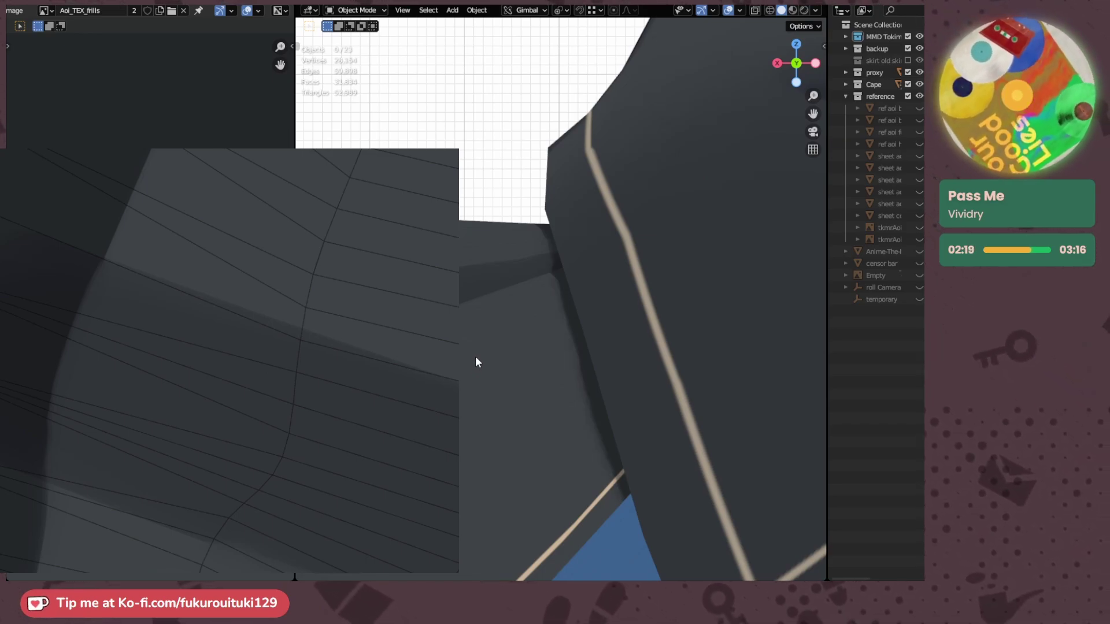
- Check the updated shading beside the collar, select the grey garment mesh there and enter Edit Mode
{"action": "scroll", "coordinate": [500, 350], "scroll_direction": "down", "scroll_amount": 4}
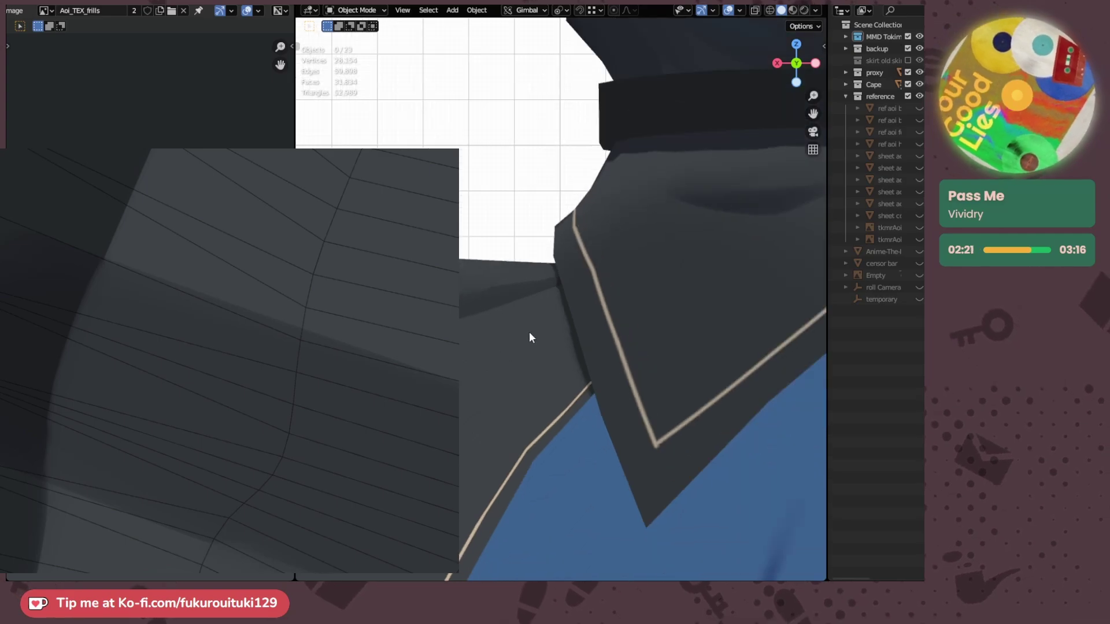
{"action": "scroll", "coordinate": [537, 314], "scroll_direction": "up", "scroll_amount": 5}
{"action": "left_click", "coordinate": [539, 311]}
{"action": "key", "text": "Tab"}
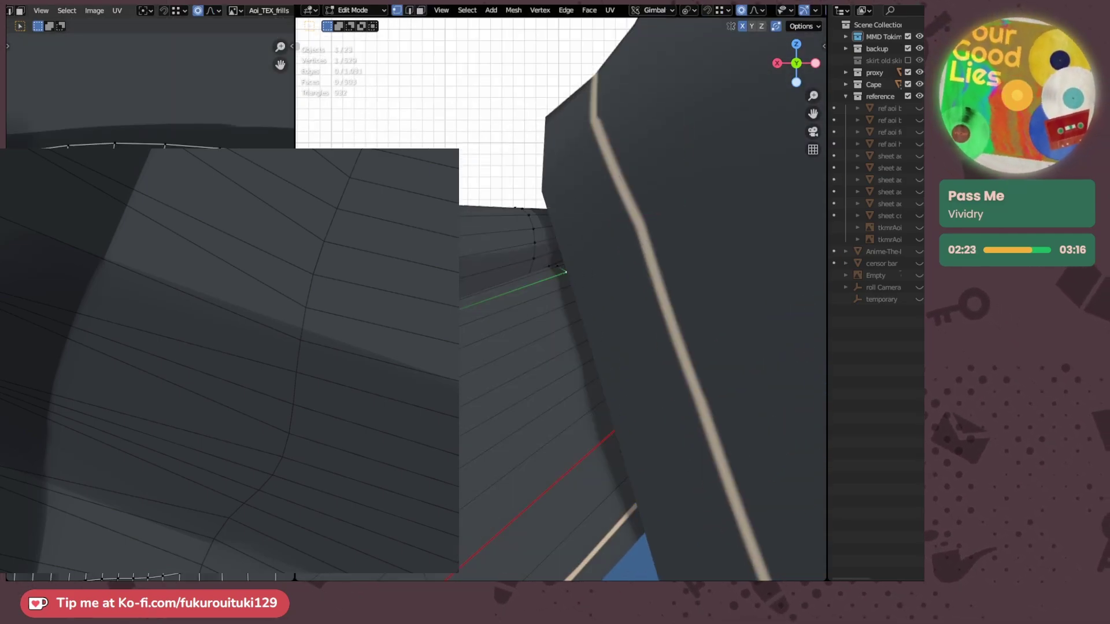
- Select a garment UV vertex at the shadow area beside the collar and nudge it in two small moves
{"action": "middle_click_drag", "start_coordinate": [188, 346], "coordinate": [114, 352]}
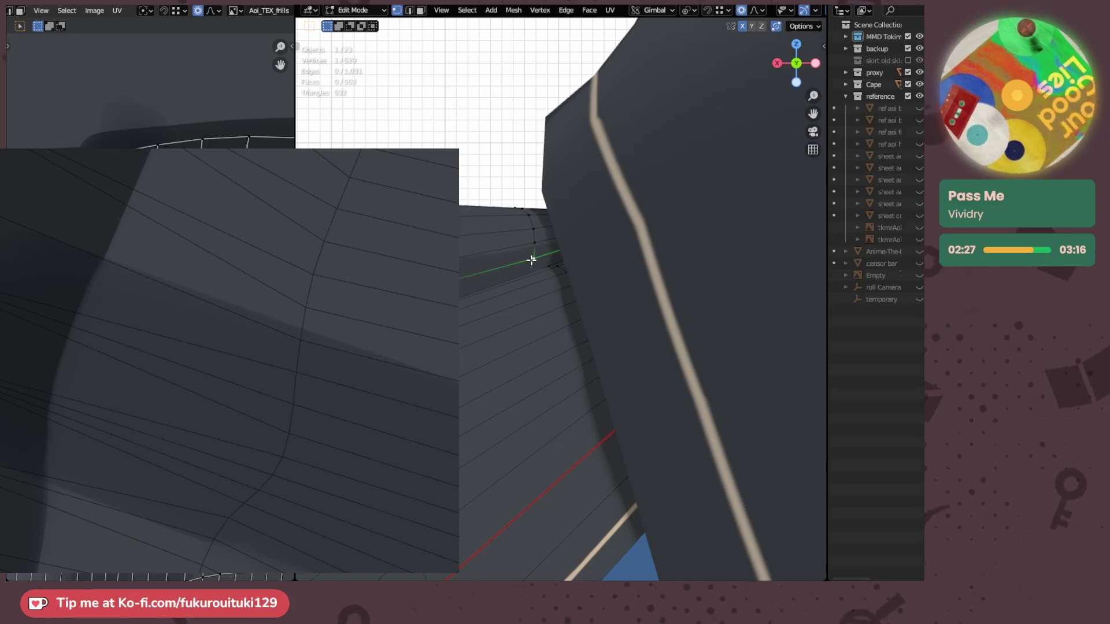
{"action": "middle_click_drag", "start_coordinate": [151, 289], "coordinate": [151, 324]}
{"action": "scroll", "coordinate": [150, 323], "scroll_direction": "up", "scroll_amount": 3}
{"action": "left_click", "coordinate": [50, 255]}
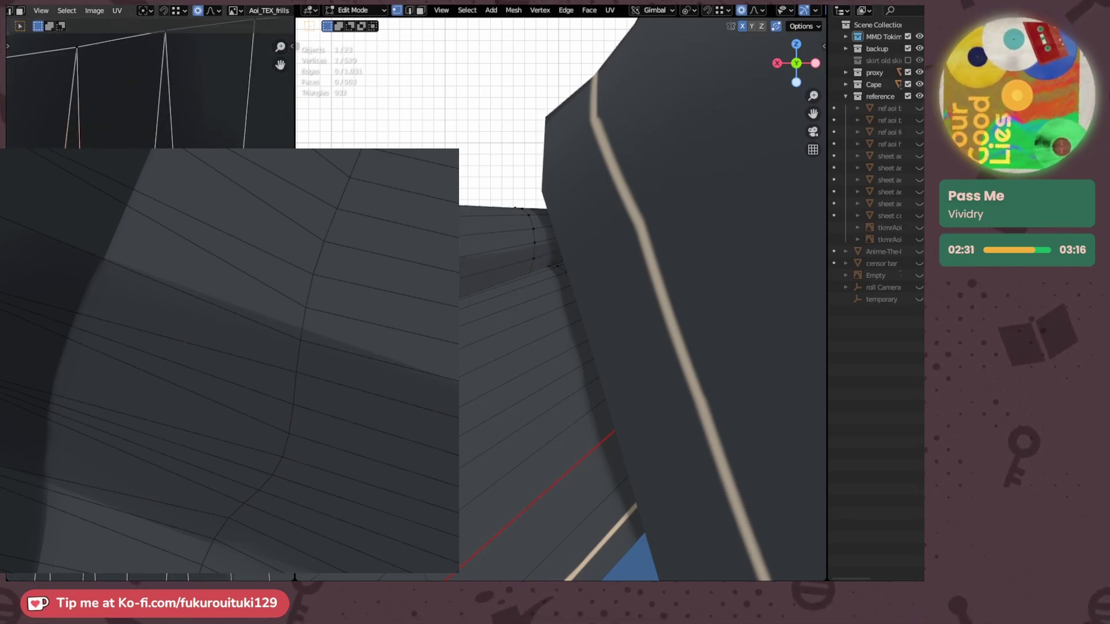
{"action": "middle_click_drag", "start_coordinate": [173, 324], "coordinate": [141, 327]}
{"action": "left_click", "coordinate": [196, 312]}
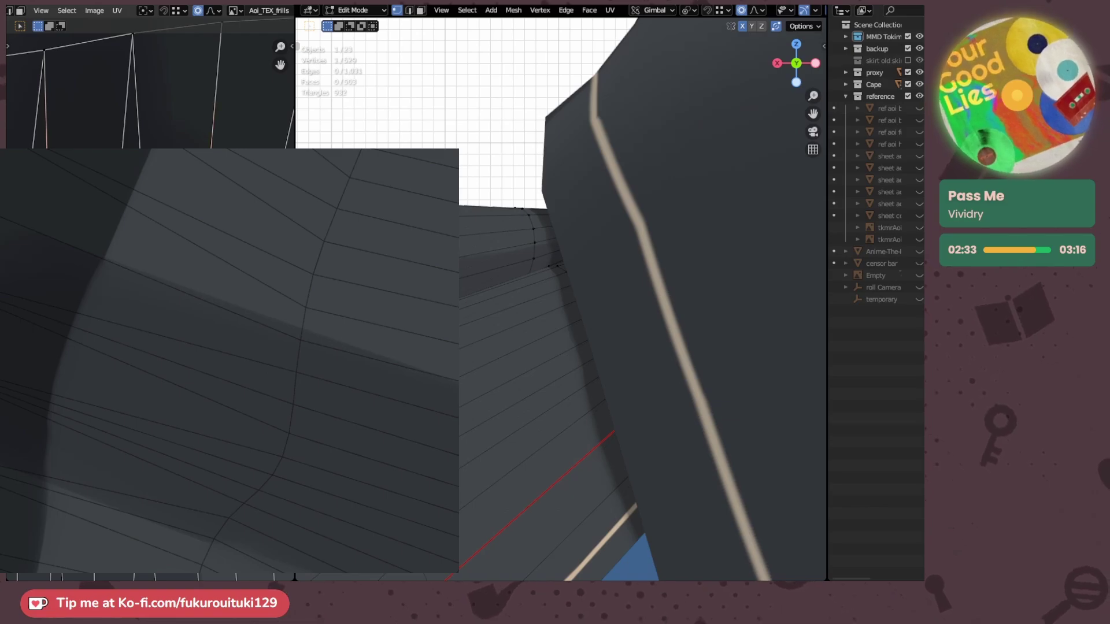
{"action": "key", "text": "g"}
{"action": "left_click", "coordinate": [197, 300]}
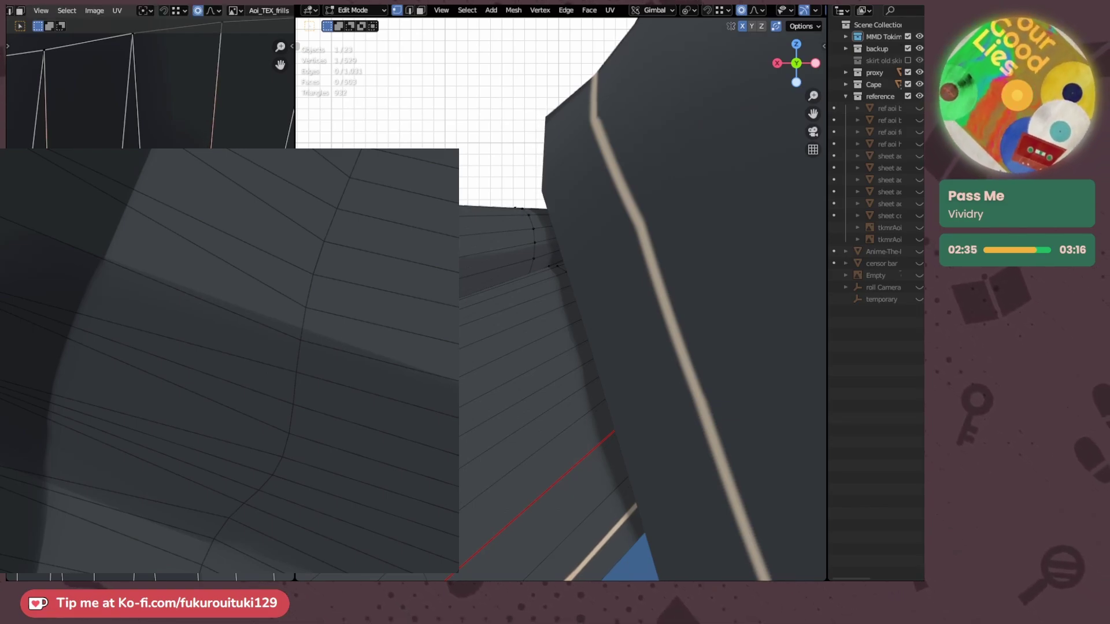
{"action": "key", "text": "g"}
{"action": "left_click", "coordinate": [197, 301]}
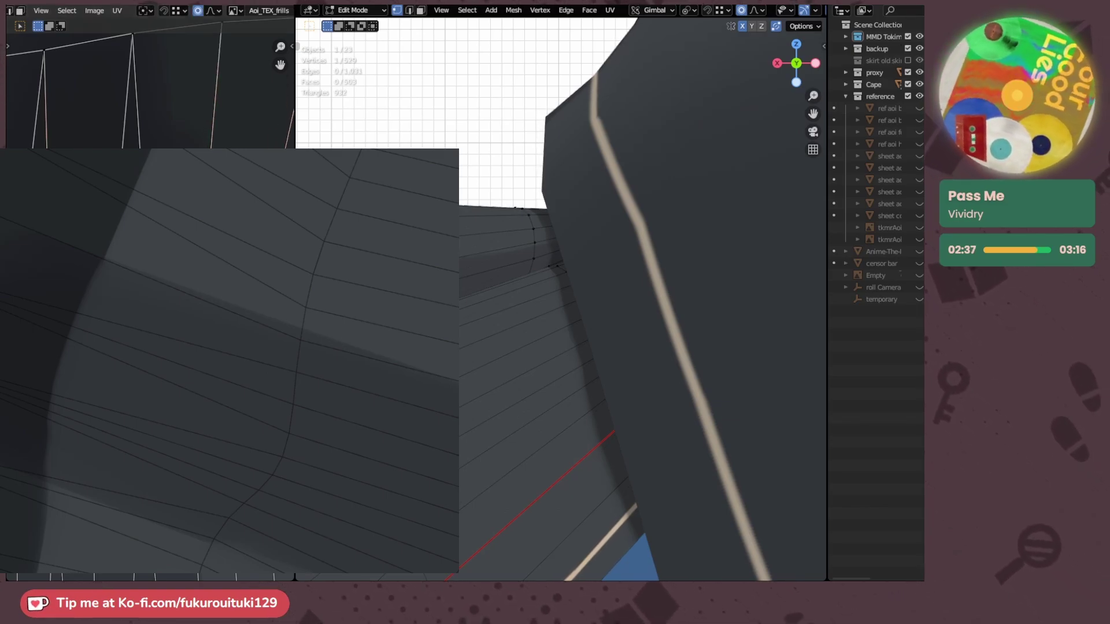
- Select the vertex where the grey garment meets the collar edge and shift its UV position slightly along X
{"action": "left_click", "coordinate": [553, 266]}
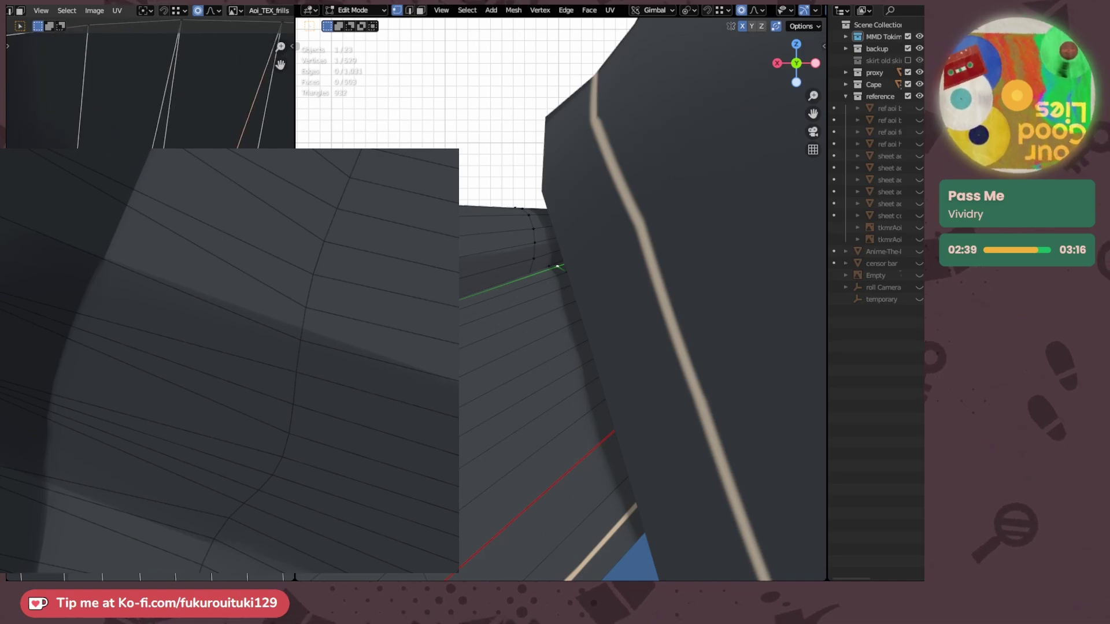
{"action": "key", "text": "g"}
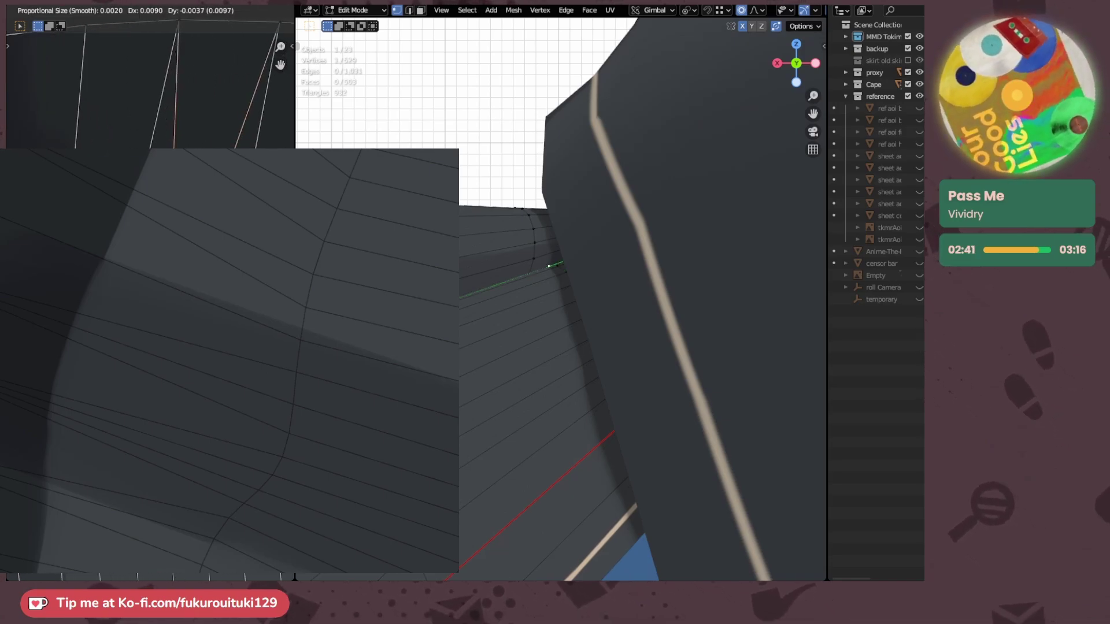
{"action": "key", "text": "Escape"}
{"action": "key", "text": "g"}
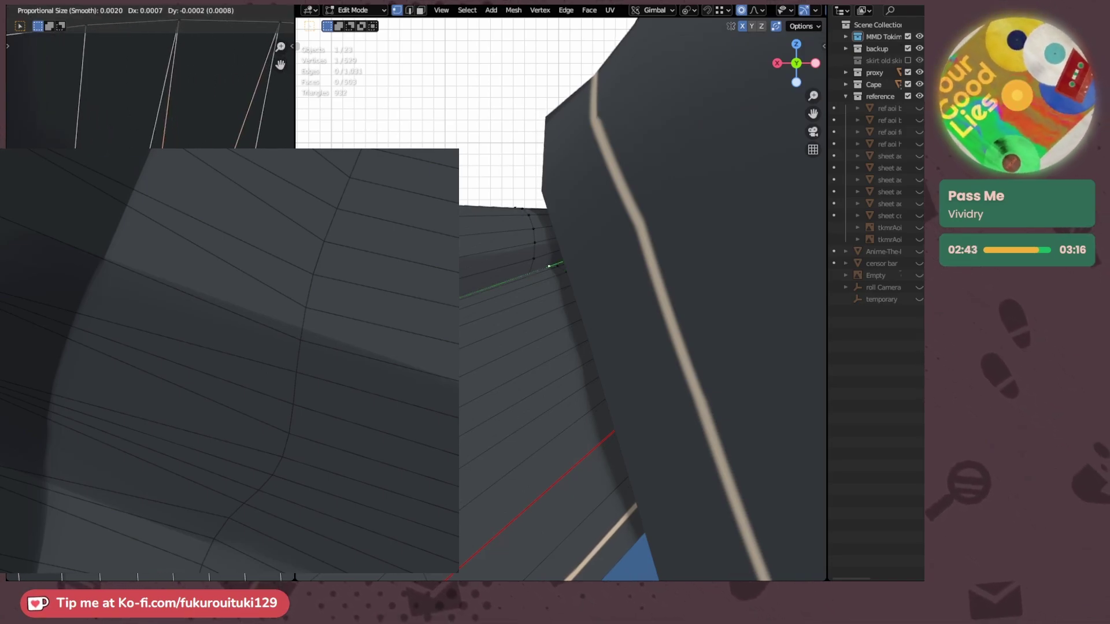
{"action": "key", "text": "x"}
{"action": "left_click", "coordinate": [165, 248]}
{"action": "left_click", "coordinate": [122, 248]}
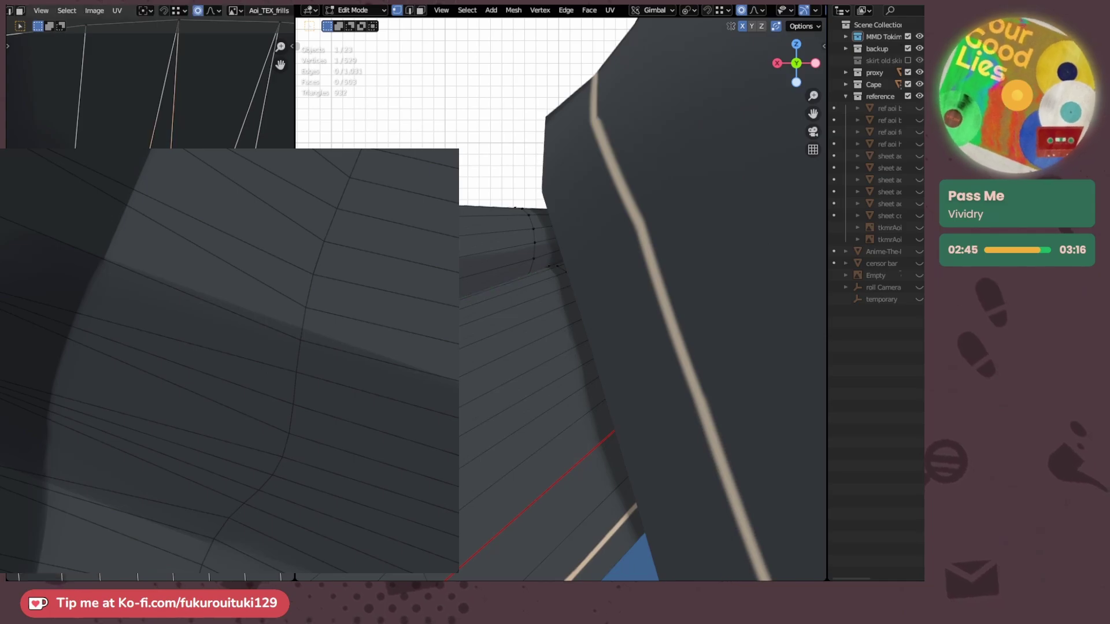
{"action": "key", "text": "g"}
{"action": "key", "text": "x"}
{"action": "key", "text": "Escape"}
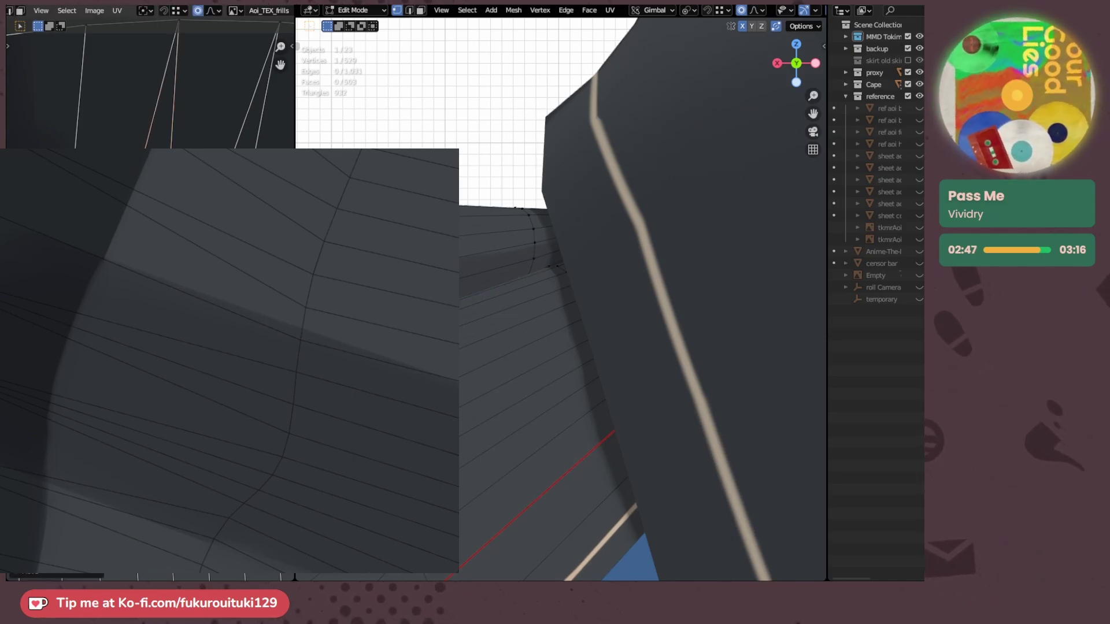
- Select two neighbouring UV vertices on the shadow band beside the collar and move them together about 0.0037 along Y
{"action": "middle_click_drag", "start_coordinate": [150, 249], "coordinate": [204, 250]}
{"action": "scroll", "coordinate": [153, 312], "scroll_direction": "down", "scroll_amount": 3}
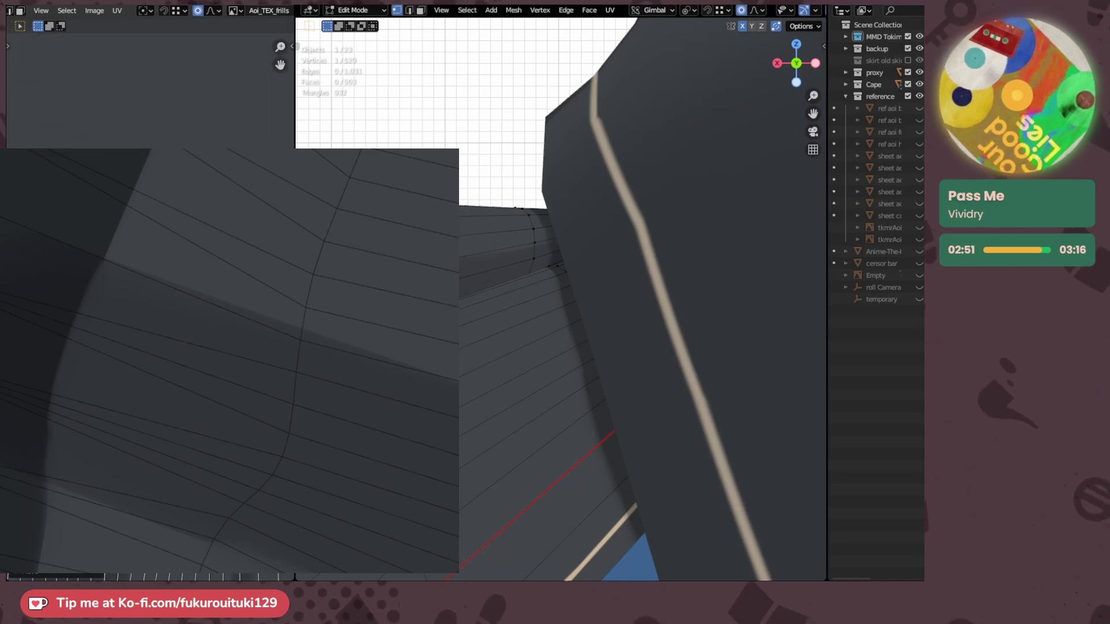
{"action": "scroll", "coordinate": [153, 312], "scroll_direction": "up", "scroll_amount": 2}
{"action": "middle_click_drag", "start_coordinate": [75, 312], "coordinate": [262, 300]}
{"action": "left_click", "coordinate": [151, 301]}
{"action": "key", "text": "g"}
{"action": "key", "text": "Escape"}
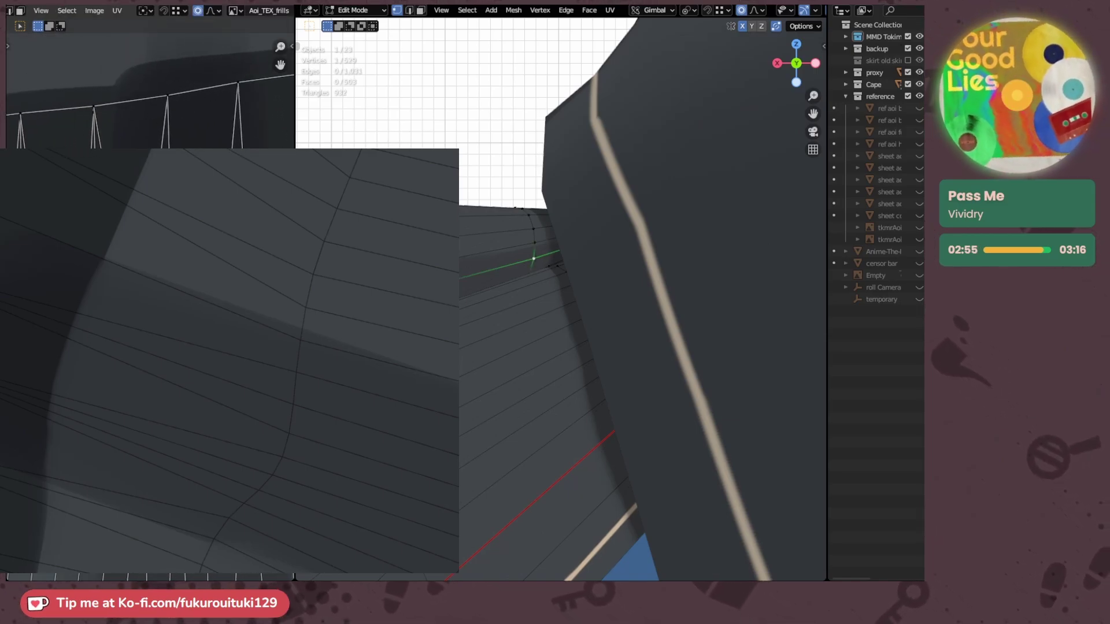
{"action": "left_click", "coordinate": [154, 277], "text": "shift"}
{"action": "key", "text": "g"}
{"action": "key", "text": "y"}
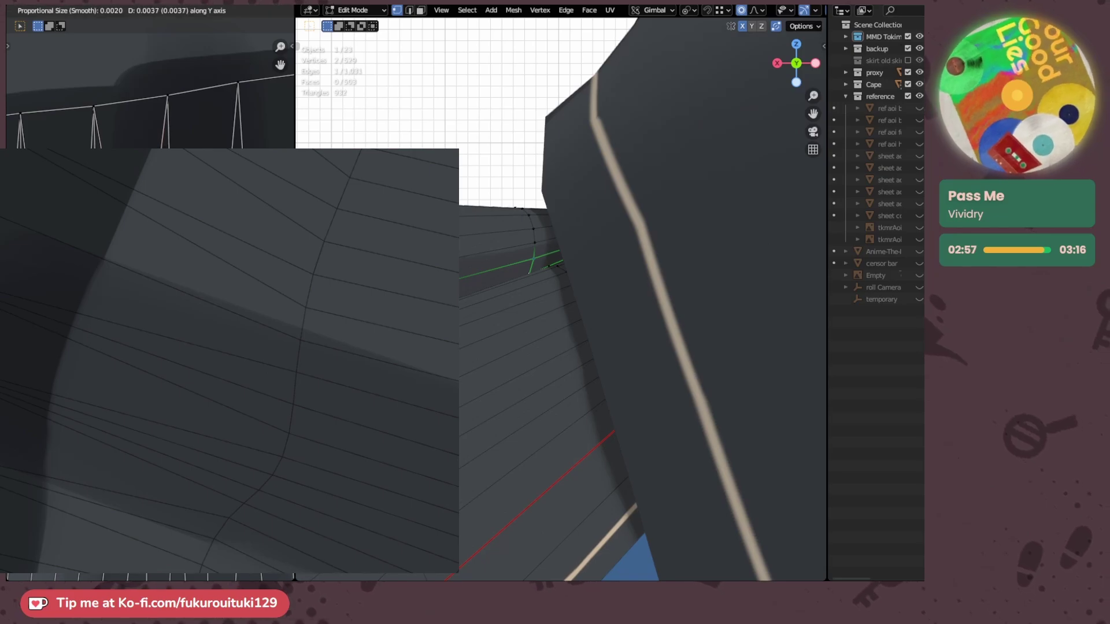
{"action": "left_click", "coordinate": [153, 277]}
- Shift single UV vertices on the shadow band along Y, one by about 0.0025 and the one above it by about 0.0012
{"action": "left_click", "coordinate": [153, 277]}
{"action": "key", "text": "g"}
{"action": "key", "text": "y"}
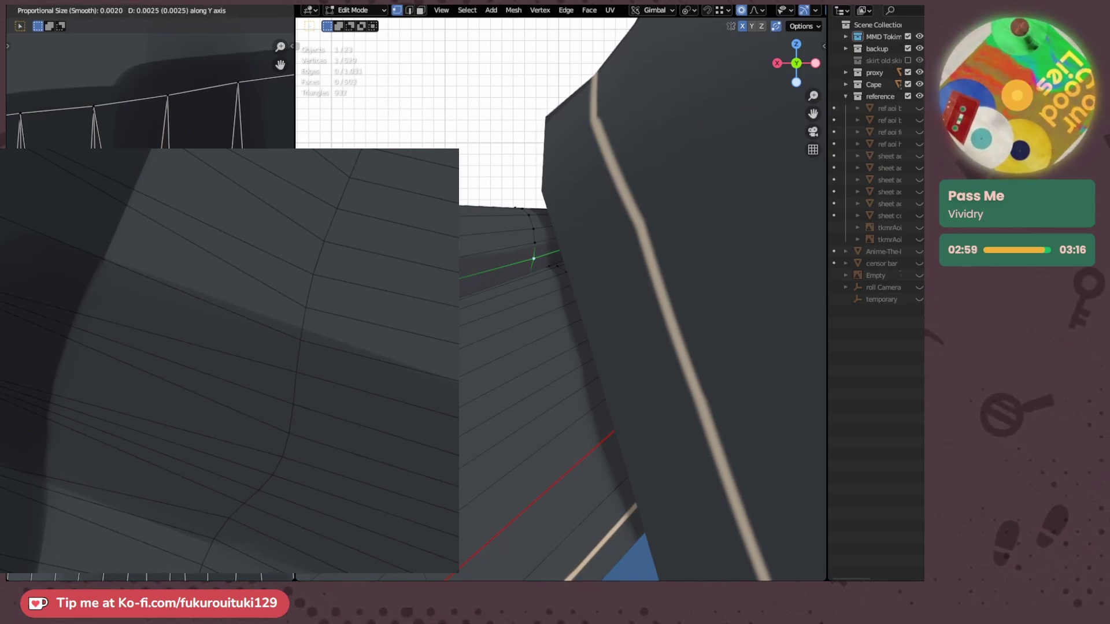
{"action": "left_click", "coordinate": [153, 278]}
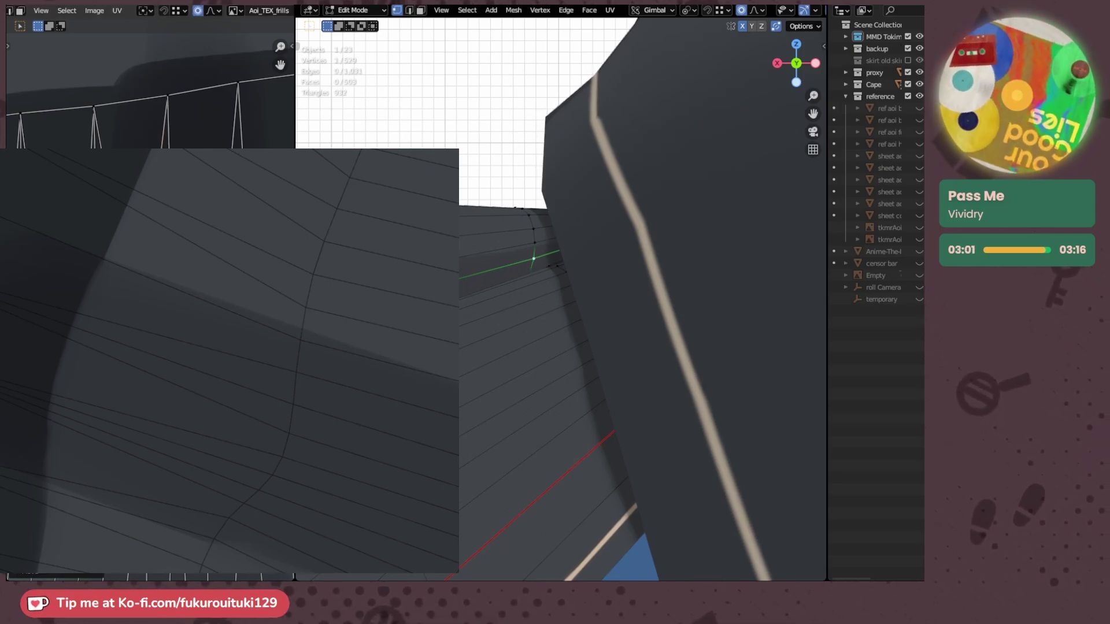
{"action": "left_click", "coordinate": [153, 278]}
{"action": "key", "text": "g"}
{"action": "key", "text": "y"}
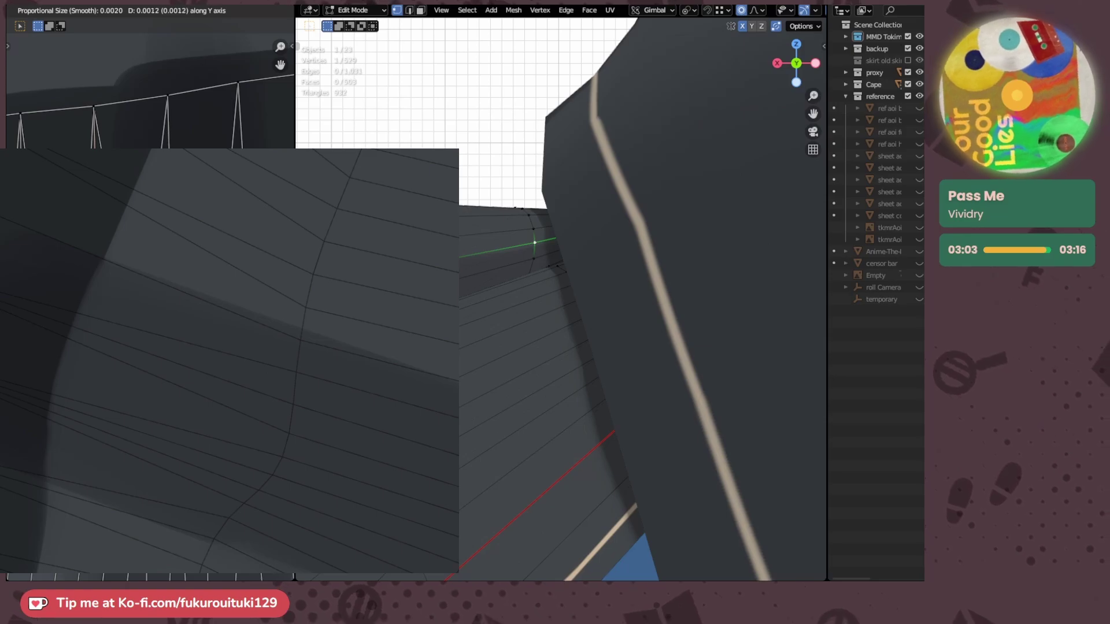
{"action": "left_click", "coordinate": [70, 280]}
- Nudge two more UV vertices of the shadow band downward, one by about 0.0006 and the other by about 0.0010
{"action": "scroll", "coordinate": [69, 280], "scroll_direction": "up", "scroll_amount": 2}
{"action": "key", "text": "g"}
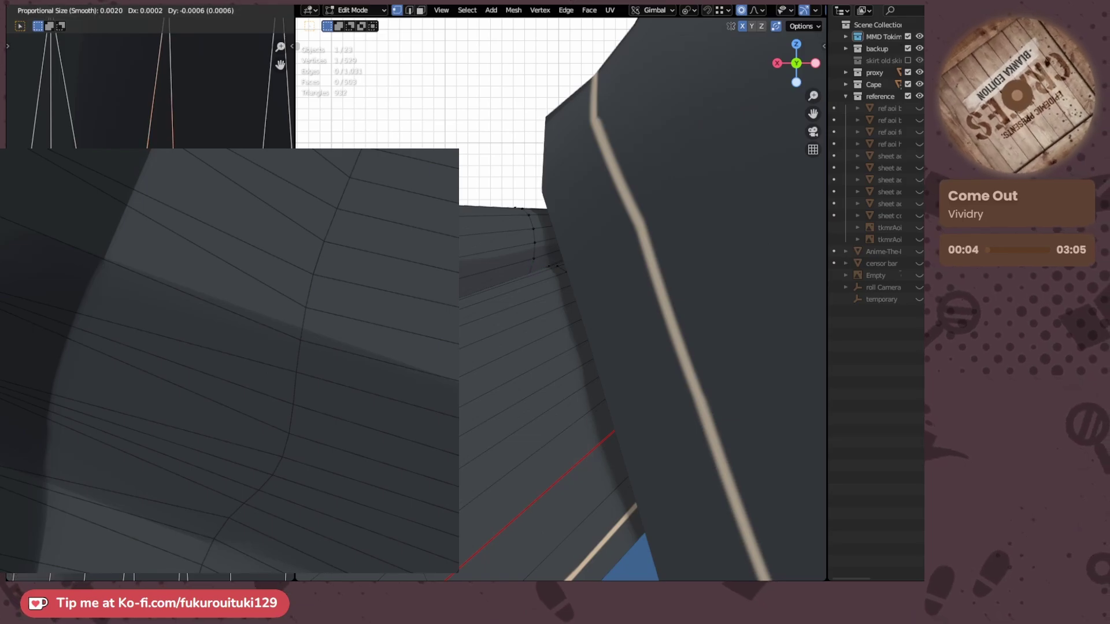
{"action": "left_click", "coordinate": [173, 347]}
{"action": "left_click", "coordinate": [151, 346]}
{"action": "scroll", "coordinate": [151, 346], "scroll_direction": "down", "scroll_amount": 3}
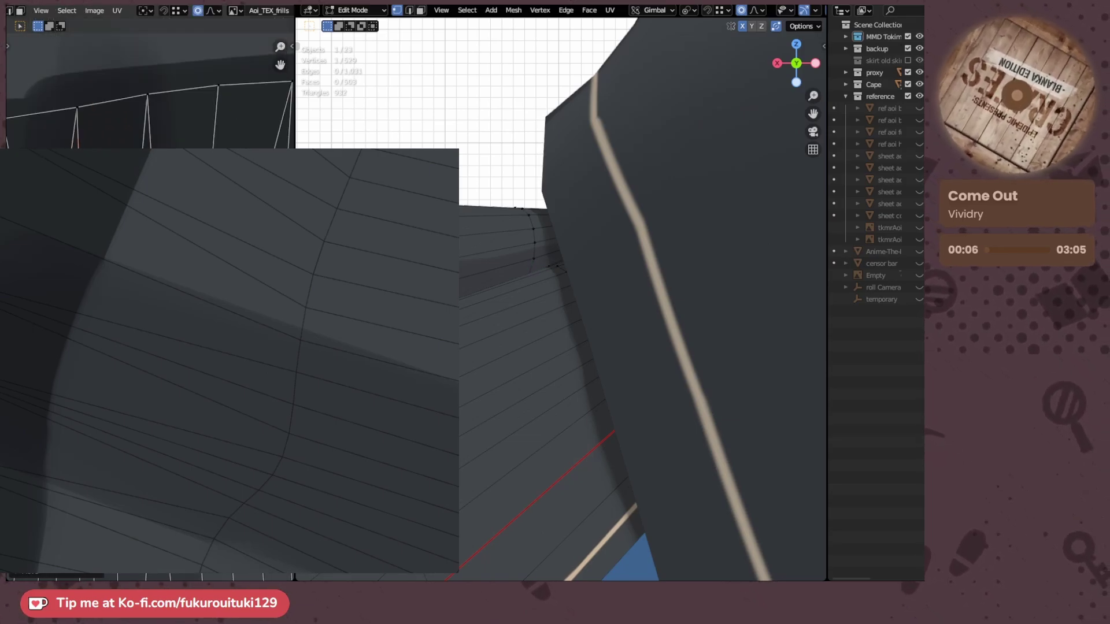
{"action": "scroll", "coordinate": [173, 347], "scroll_direction": "up", "scroll_amount": 2}
{"action": "key", "text": "g"}
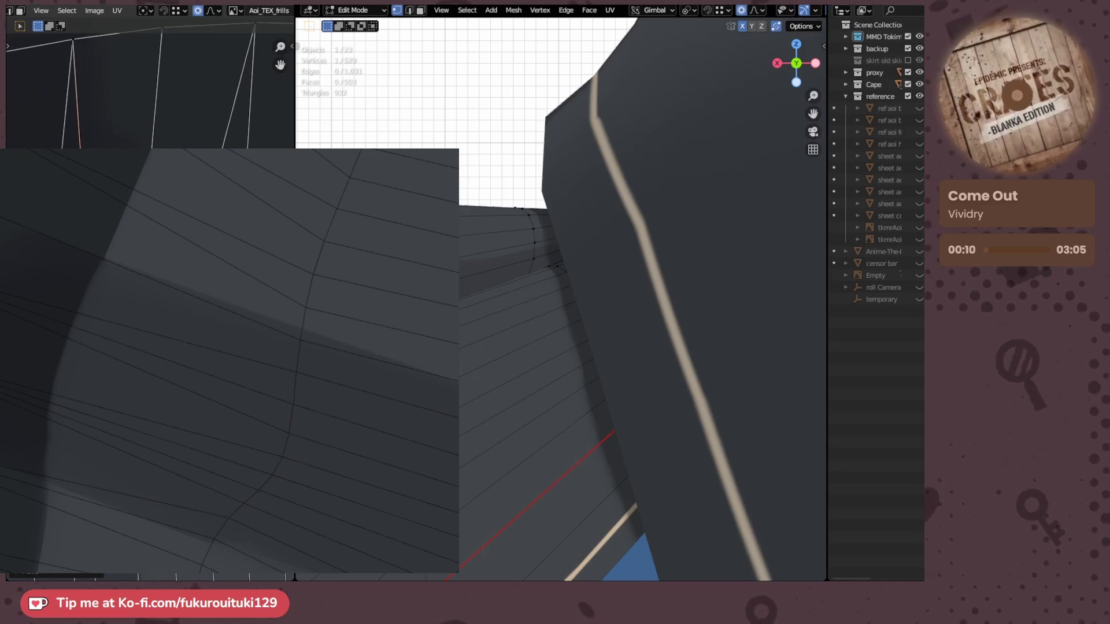
{"action": "key", "text": "Escape"}
{"action": "key", "text": "g"}
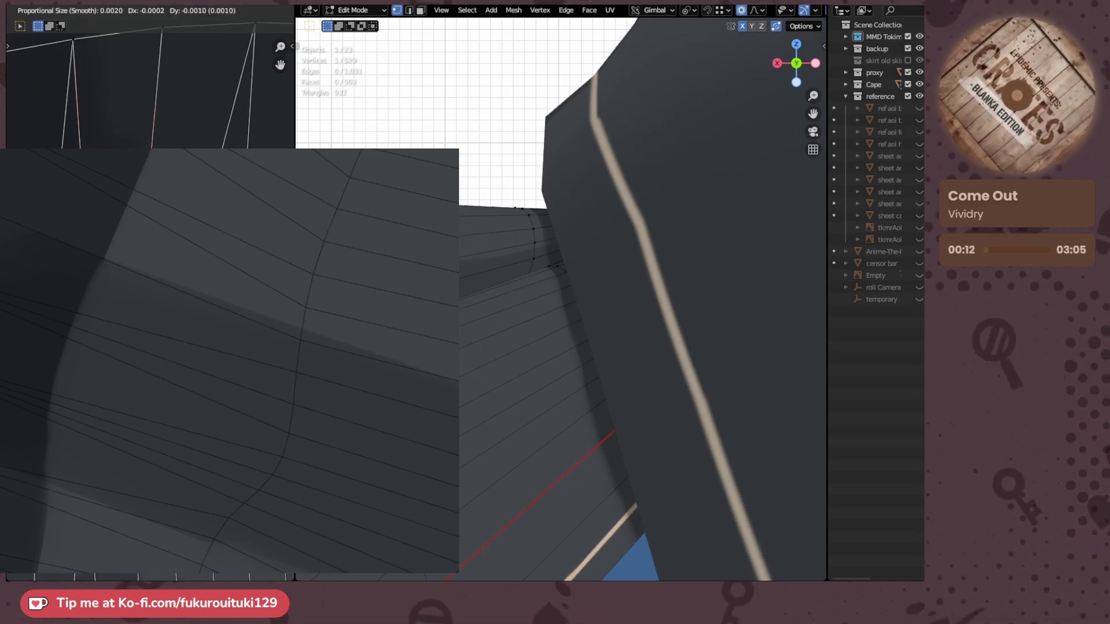
{"action": "left_click", "coordinate": [197, 359]}
- Move the UV vertex at the collar edge about 0.0007 in X and its neighbour about 0.0004 in X and -0.0008 in Y
{"action": "middle_click_drag", "start_coordinate": [196, 358], "coordinate": [104, 360]}
{"action": "key", "text": "g"}
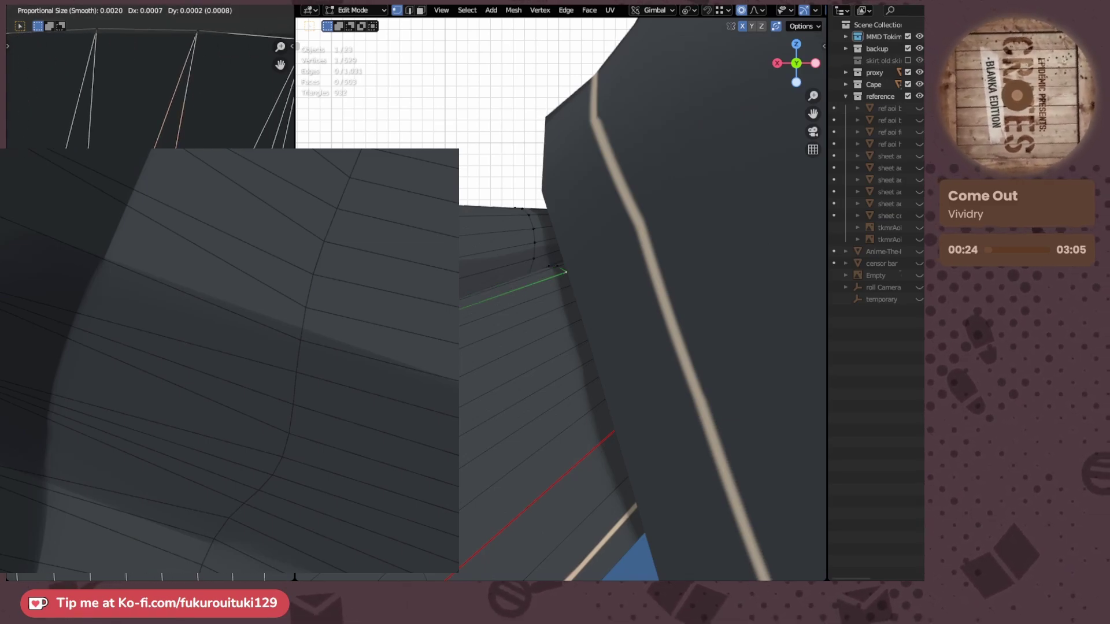
{"action": "key", "text": "Return"}
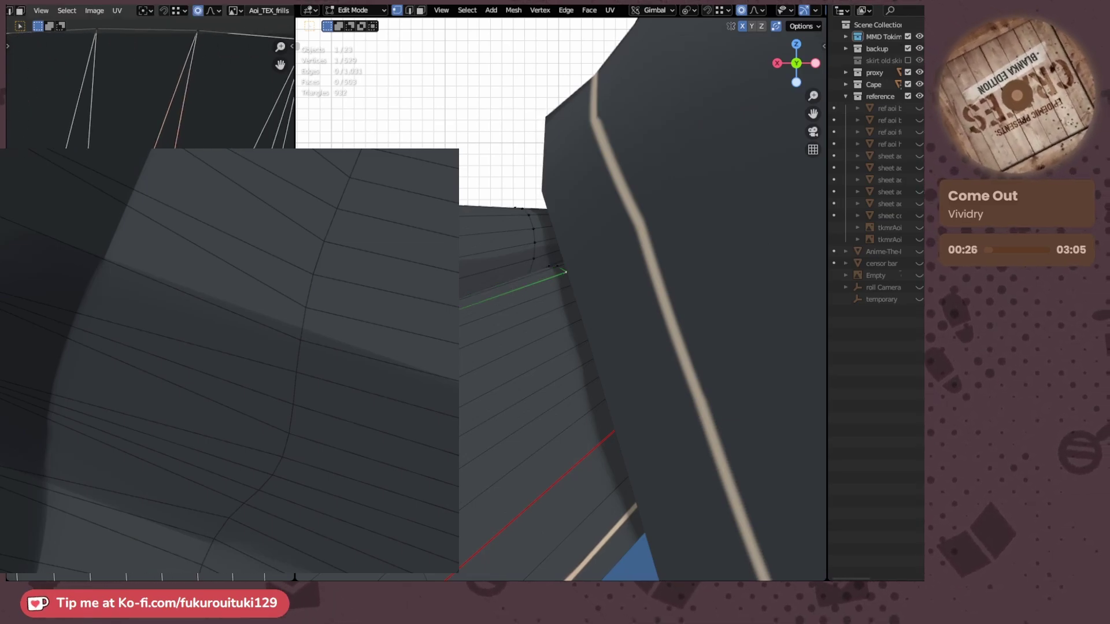
{"action": "scroll", "coordinate": [150, 301], "scroll_direction": "down", "scroll_amount": 3}
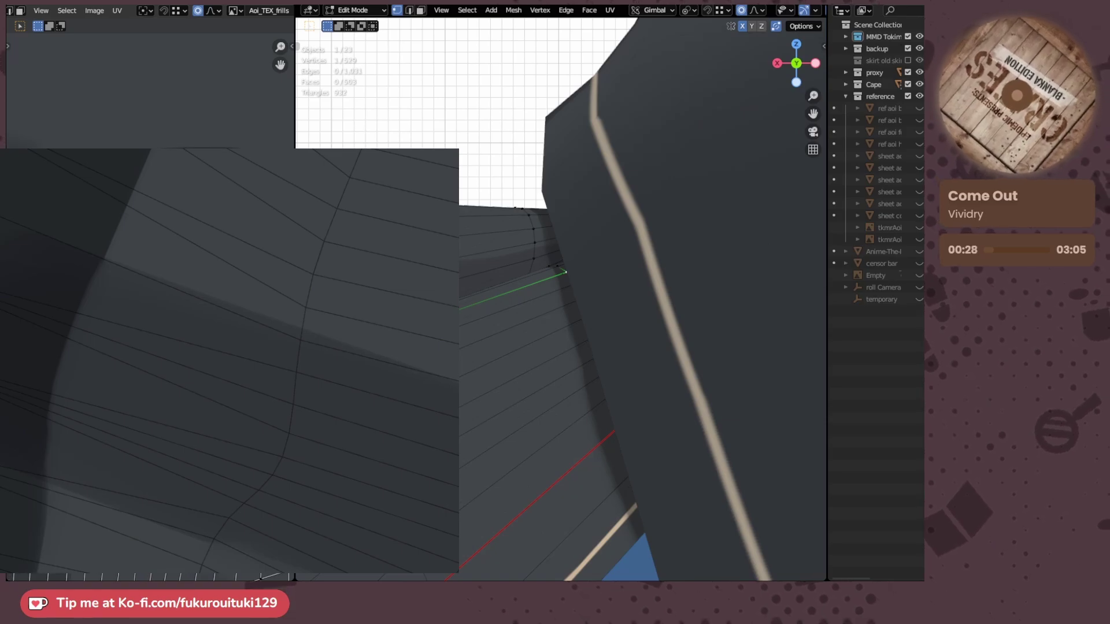
{"action": "scroll", "coordinate": [259, 576], "scroll_direction": "up", "scroll_amount": 4}
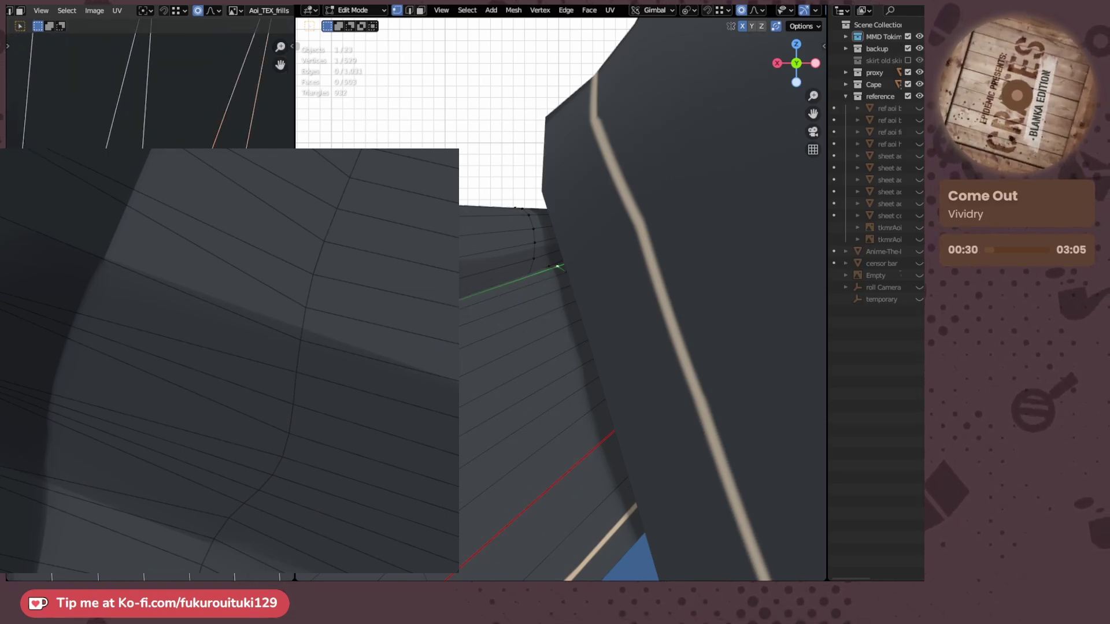
{"action": "key", "text": "g"}
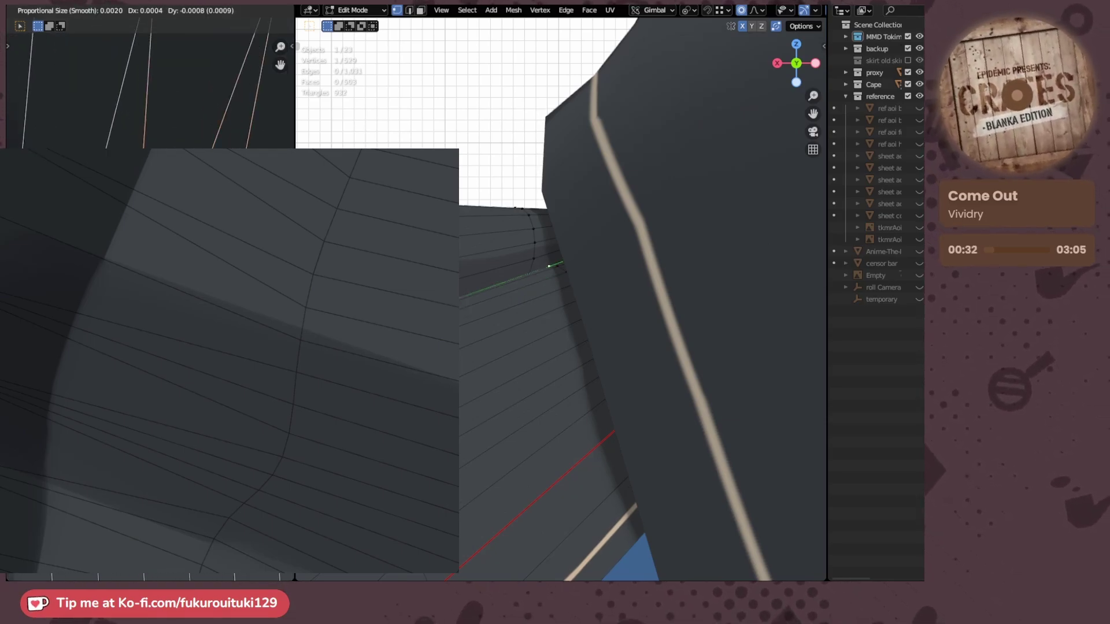
{"action": "left_click", "coordinate": [139, 347]}
- Fine-tune the neighbouring garment UV vertices beside the collar with three small individual moves
{"action": "middle_click_drag", "start_coordinate": [138, 347], "coordinate": [231, 376]}
{"action": "left_click", "coordinate": [173, 347]}
{"action": "key", "text": "g"}
{"action": "left_click", "coordinate": [173, 346]}
{"action": "left_click", "coordinate": [173, 347]}
{"action": "key", "text": "g"}
{"action": "left_click", "coordinate": [173, 346]}
{"action": "middle_click_drag", "start_coordinate": [174, 346], "coordinate": [186, 346]}
{"action": "left_click", "coordinate": [173, 347]}
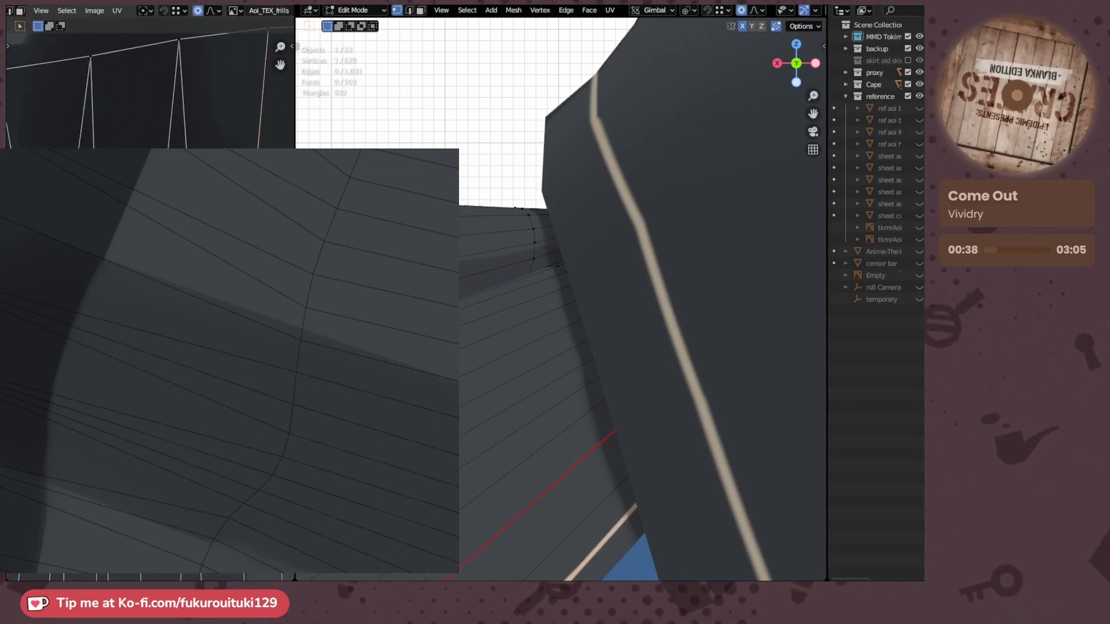
{"action": "key", "text": "g"}
{"action": "left_click", "coordinate": [173, 346]}
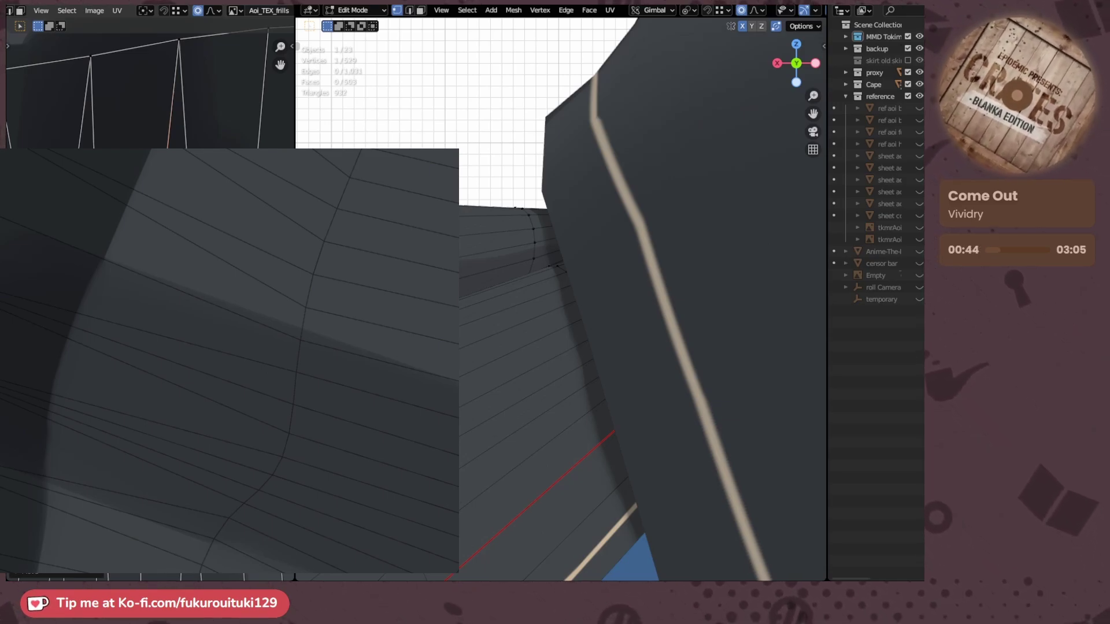
- View the shadow under the collar from a closer angle, move the UV vertex about -0.0043 in Y, and return to the back view
{"action": "scroll", "coordinate": [149, 316], "scroll_direction": "down", "scroll_amount": 1}
{"action": "middle_click_drag", "start_coordinate": [503, 318], "coordinate": [580, 362]}
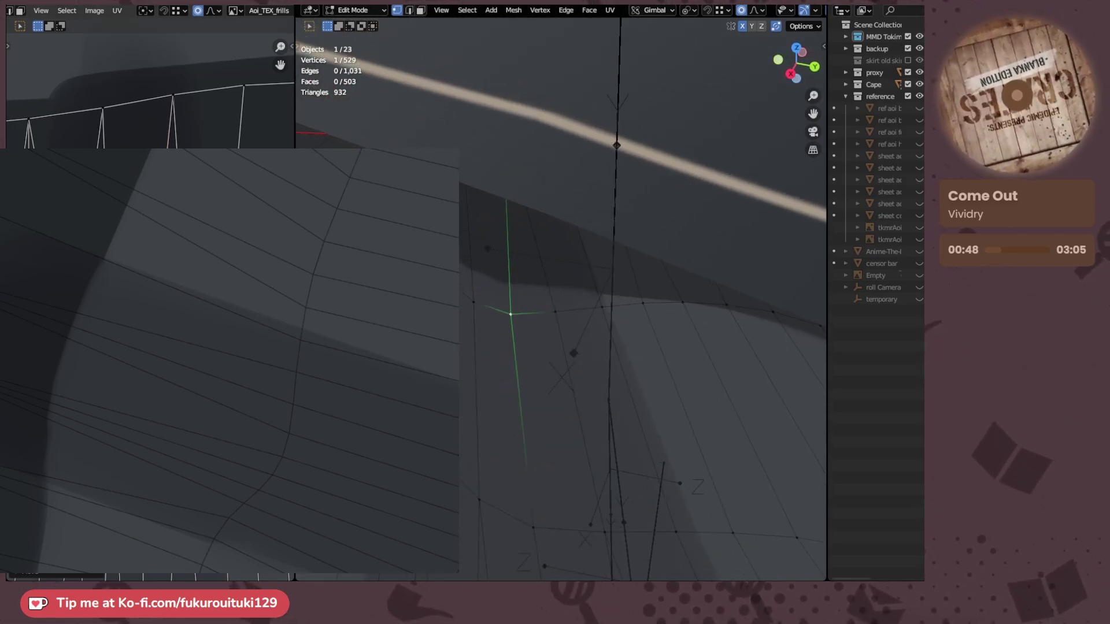
{"action": "key", "text": "g"}
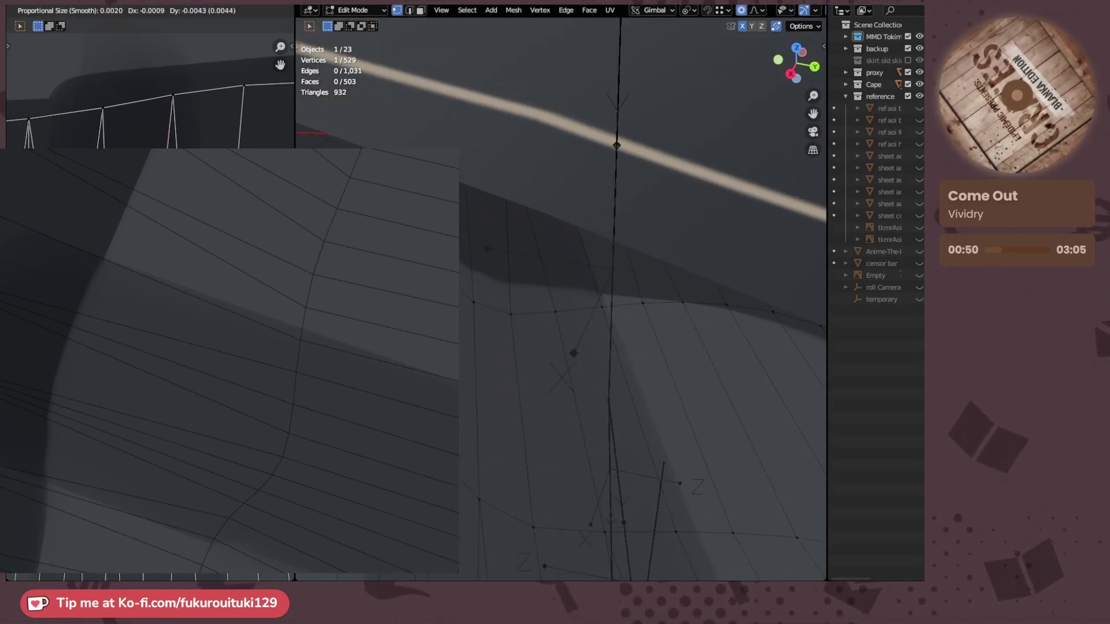
{"action": "left_click", "coordinate": [150, 316]}
{"action": "key", "text": "ctrl+KP_1"}
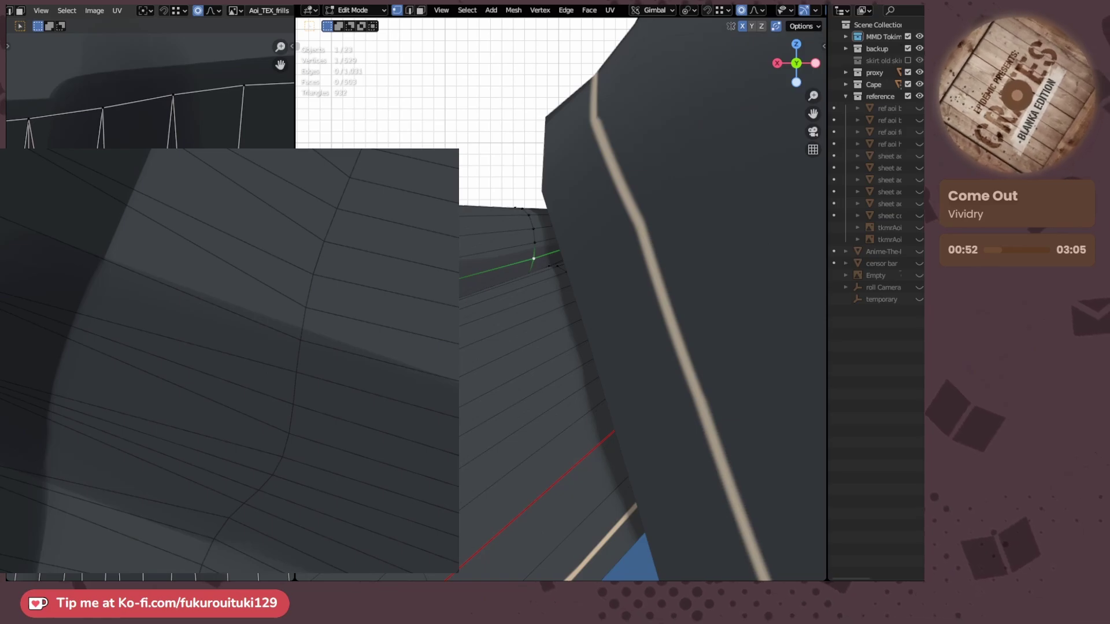
- Refine the UV vertices along the shadow band beside the collar in repeated small moves, one of them about 0.0031 in Y
{"action": "left_click", "coordinate": [150, 316]}
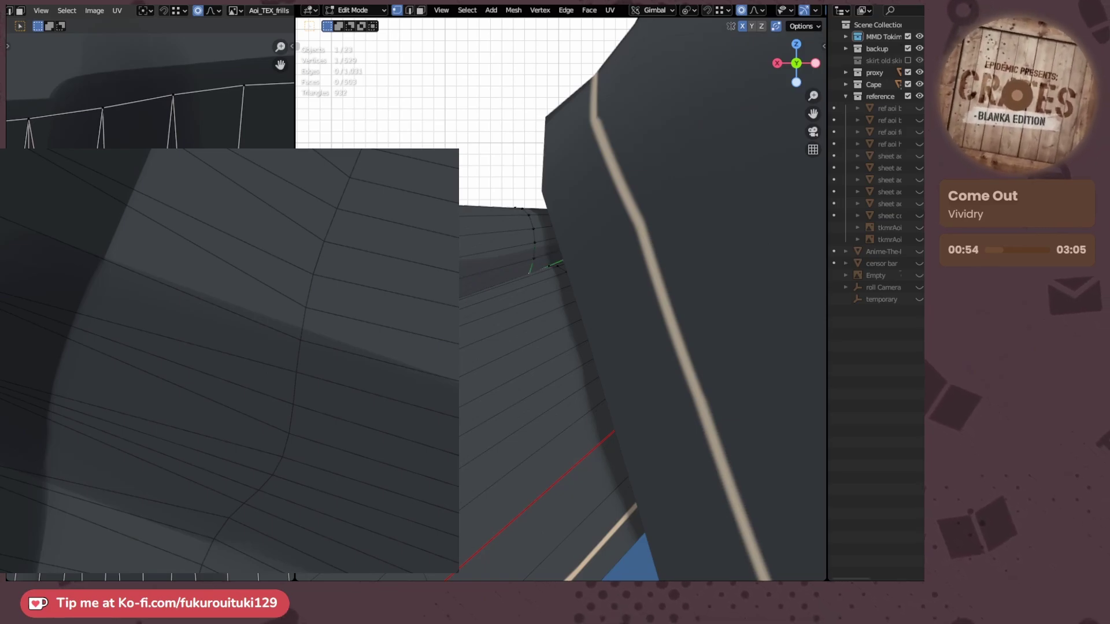
{"action": "key", "text": "g"}
{"action": "left_click", "coordinate": [150, 316]}
{"action": "key", "text": "g"}
{"action": "key", "text": "Return"}
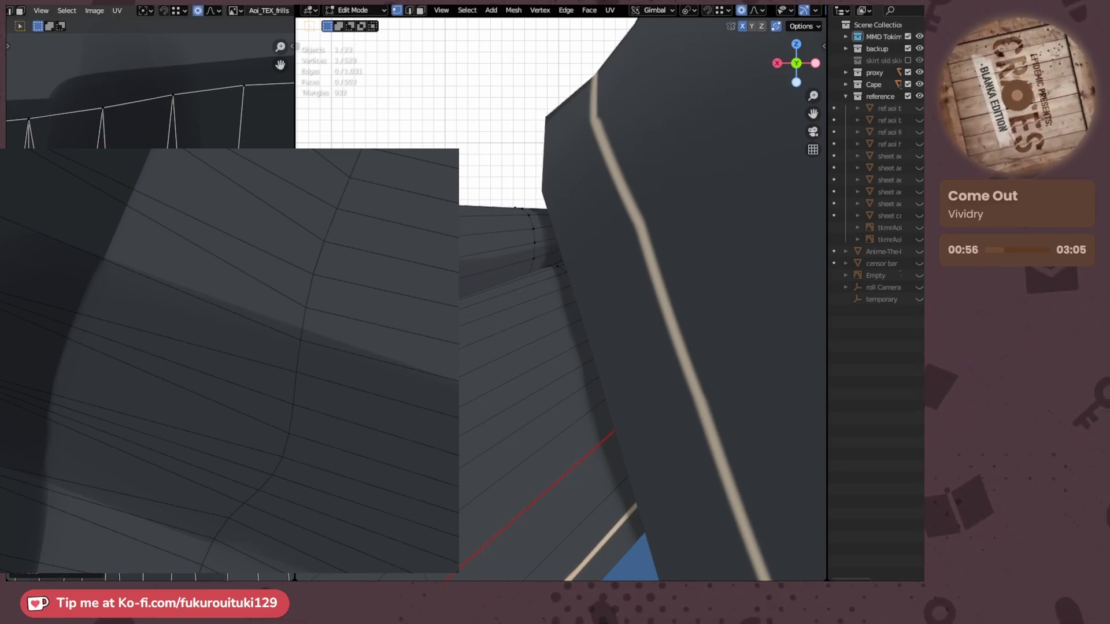
{"action": "key", "text": "g"}
{"action": "key", "text": "Return"}
{"action": "key", "text": "g"}
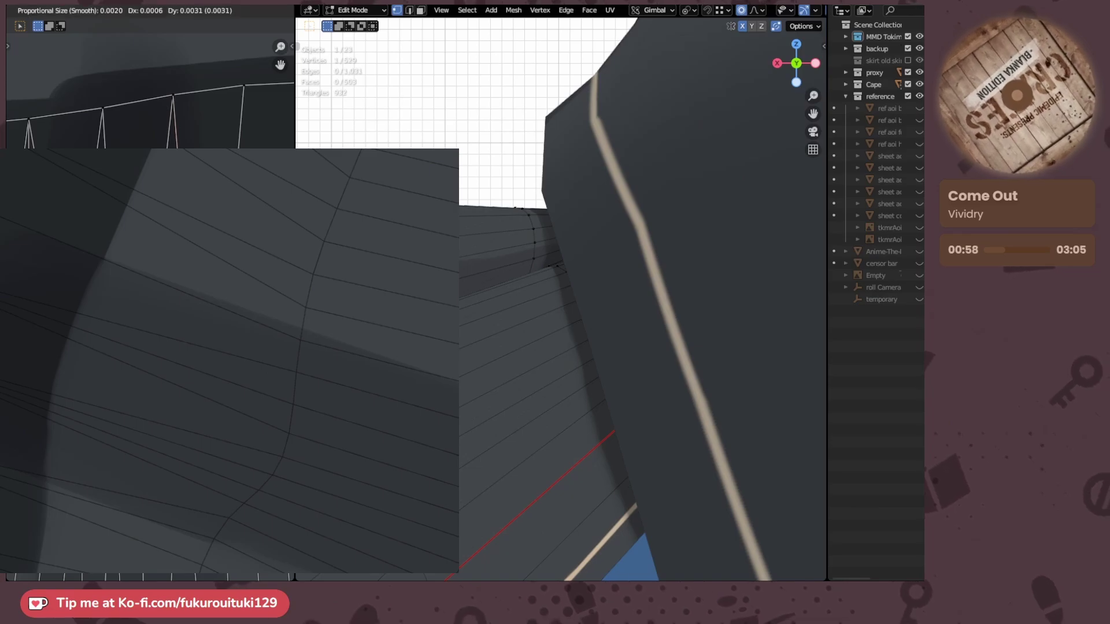
{"action": "key", "text": "Return"}
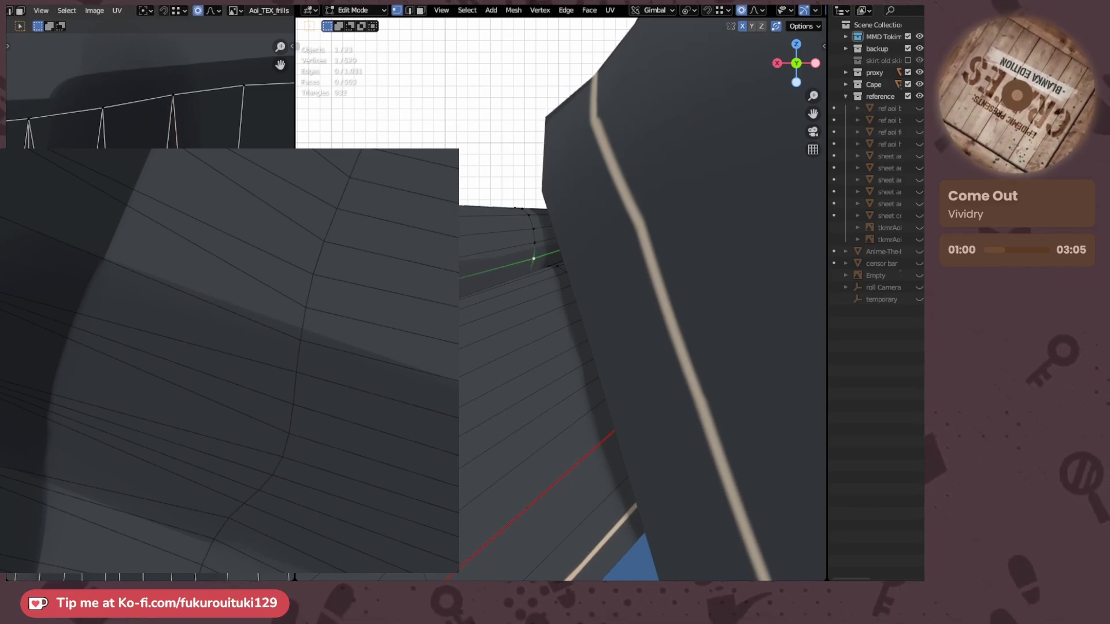
{"action": "key", "text": "g"}
{"action": "key", "text": "Return"}
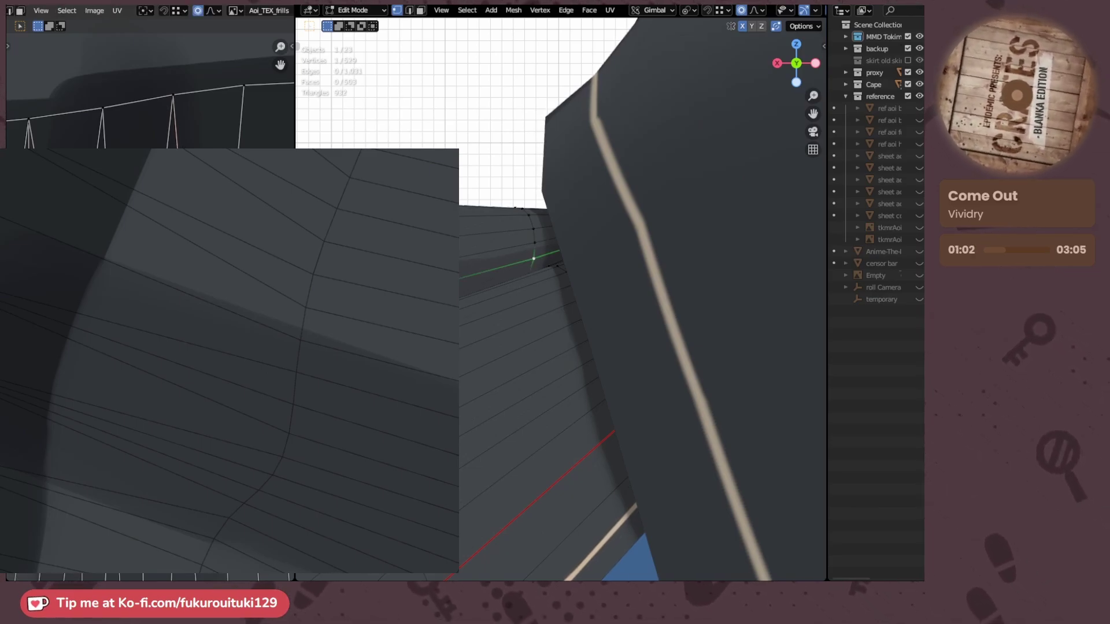
- Move two garment UV vertices along the shadow beside the collar, one about -0.0052 and the other about -0.0040 in Y
{"action": "key", "text": "g"}
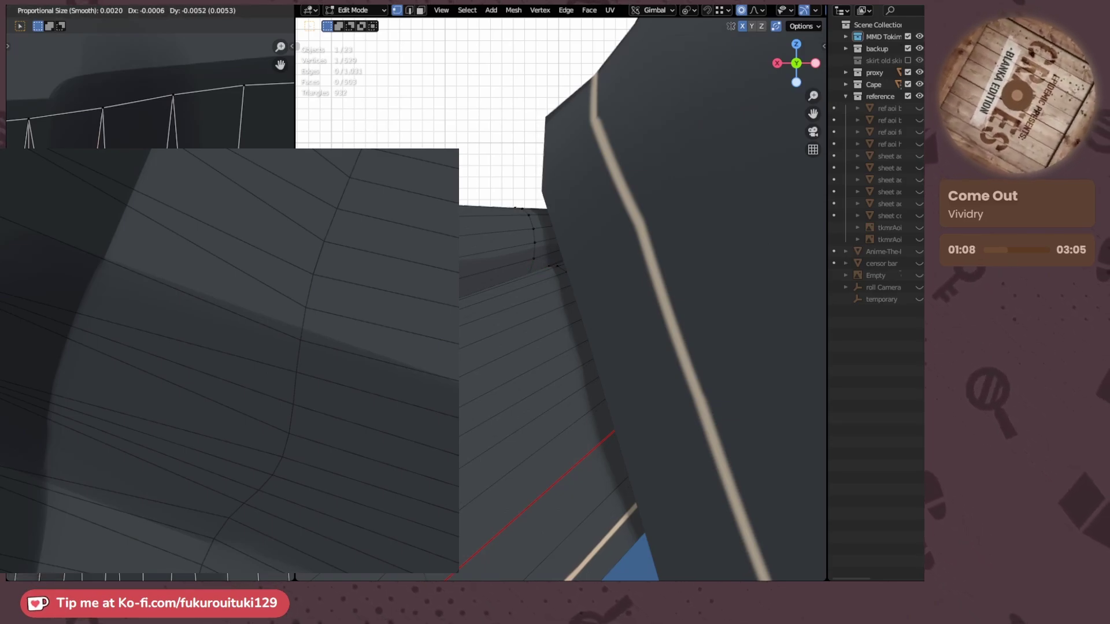
{"action": "key", "text": "Return"}
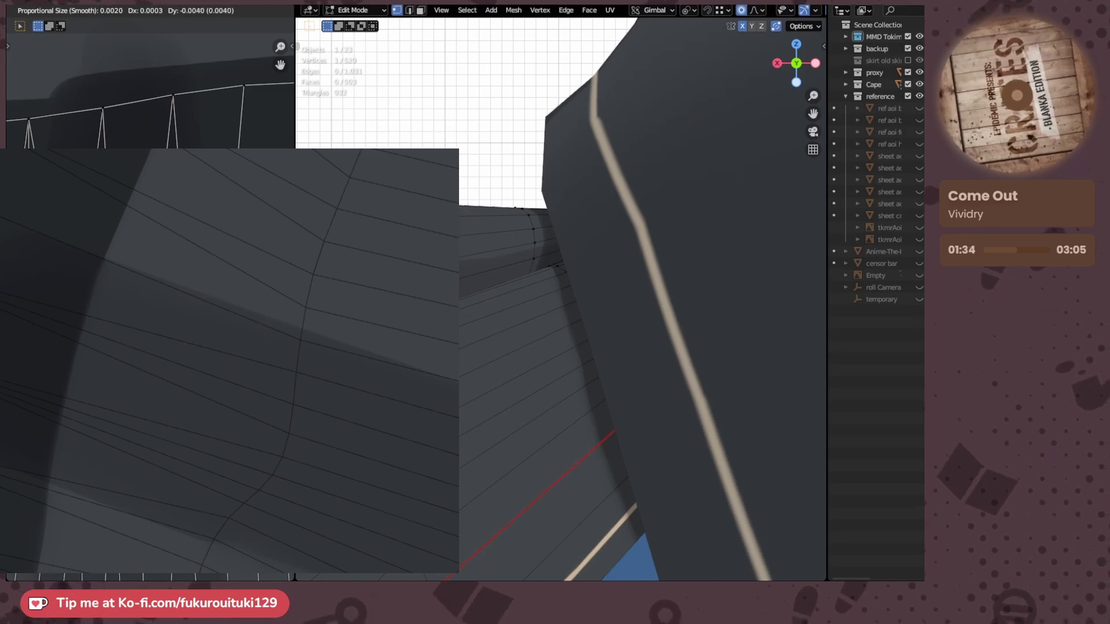
{"action": "left_click", "coordinate": [150, 347]}
{"action": "scroll", "coordinate": [150, 347], "scroll_direction": "down", "scroll_amount": 5}
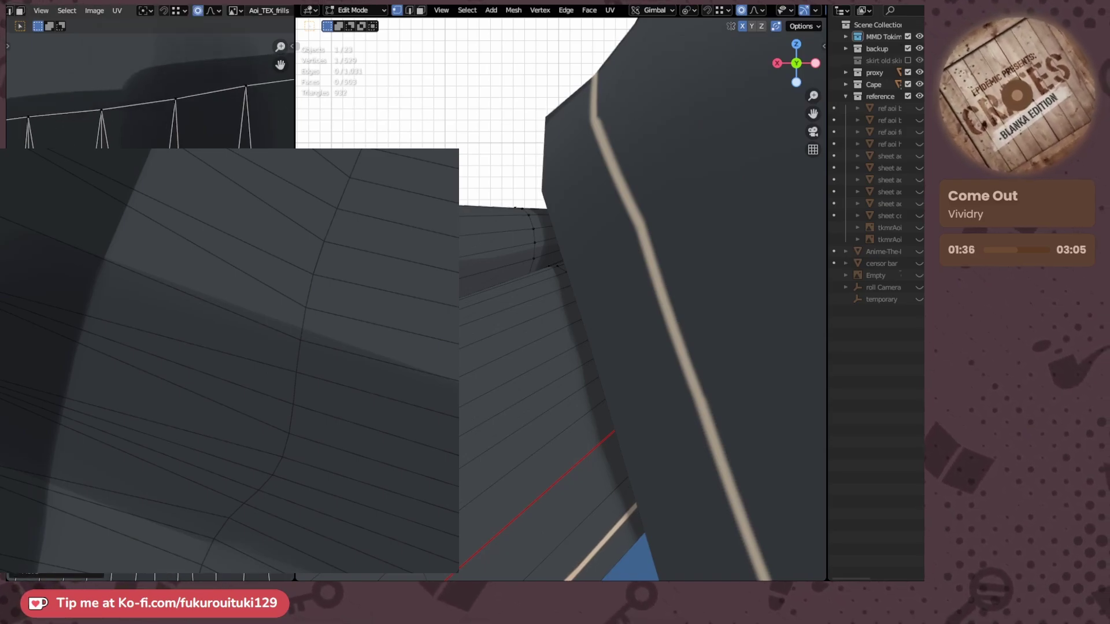
- Move the next two UV vertices along the shadow beside the collar about -0.0046 and -0.0034 in Y
{"action": "left_click", "coordinate": [535, 242]}
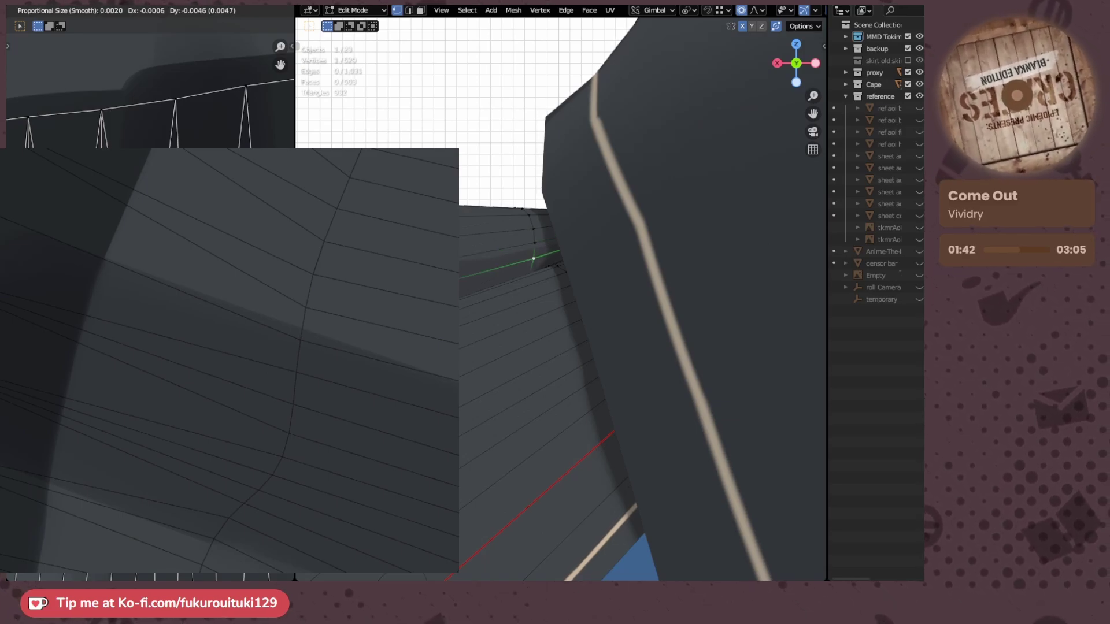
{"action": "left_click", "coordinate": [528, 273]}
{"action": "key", "text": "g"}
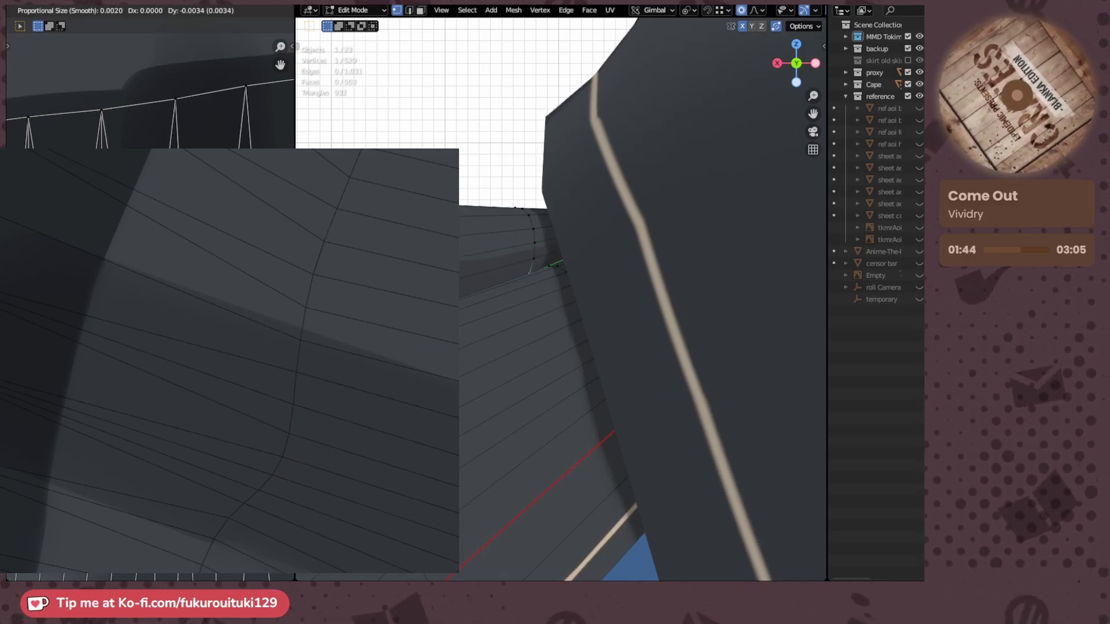
{"action": "left_click", "coordinate": [150, 347]}
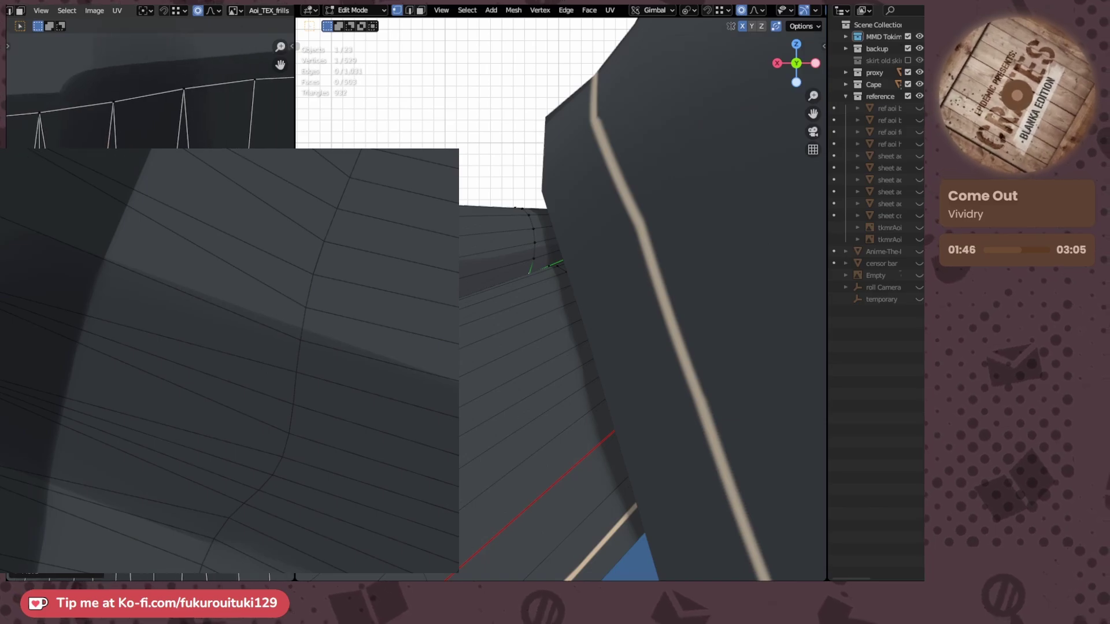
- Adjust further UV vertices along the shadow band, one about -0.0012 in X and -0.0040 in Y, another about 0.0003 in X
{"action": "key", "text": "g"}
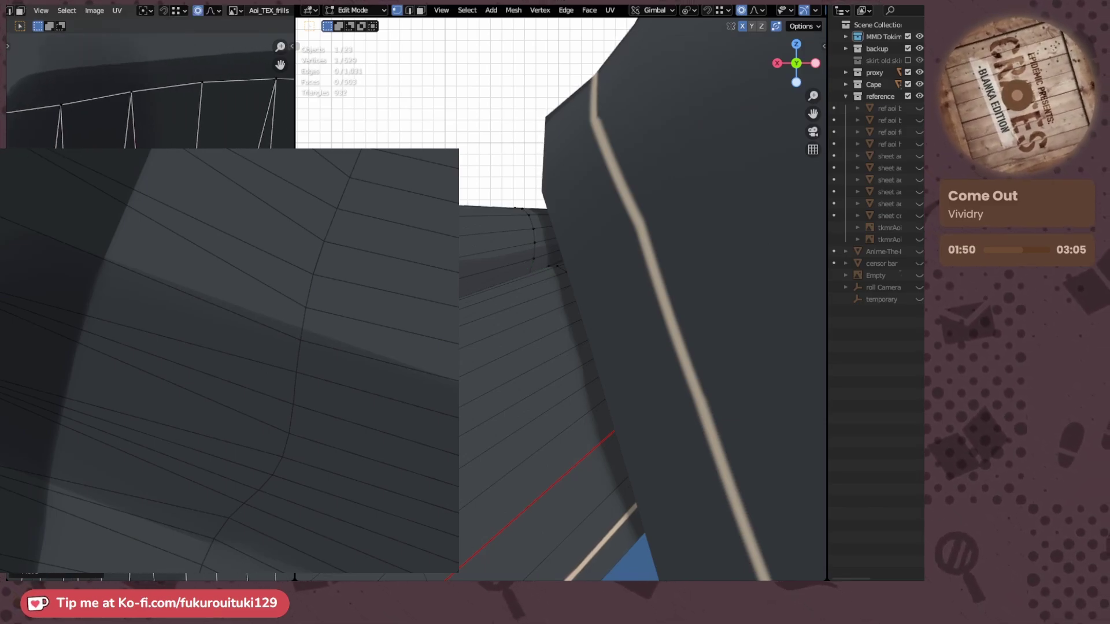
{"action": "key", "text": "Return"}
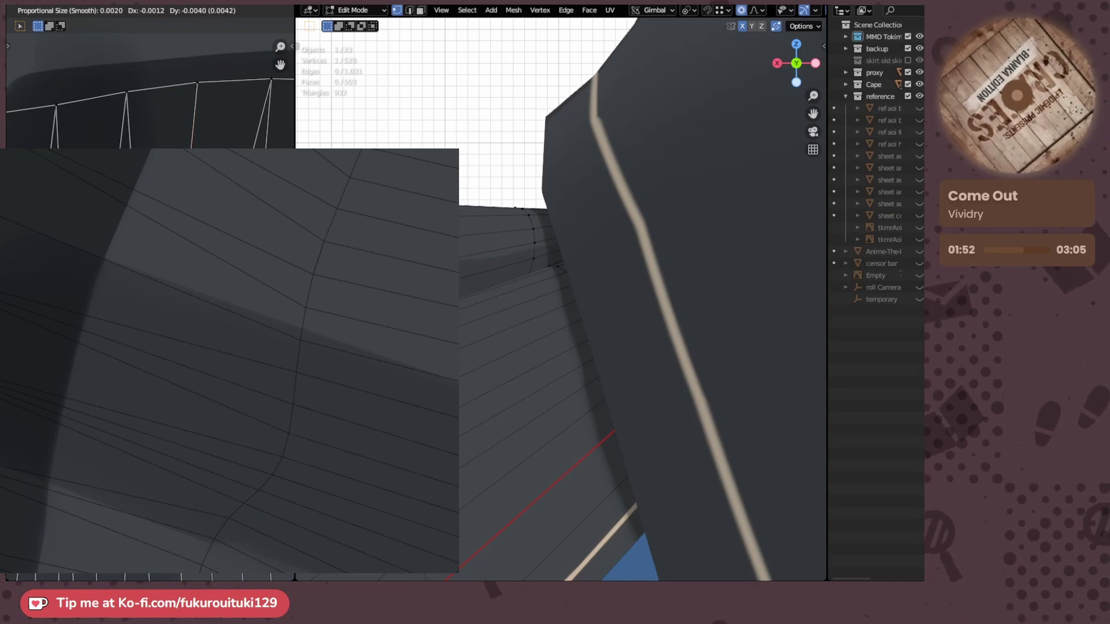
{"action": "key", "text": "Return"}
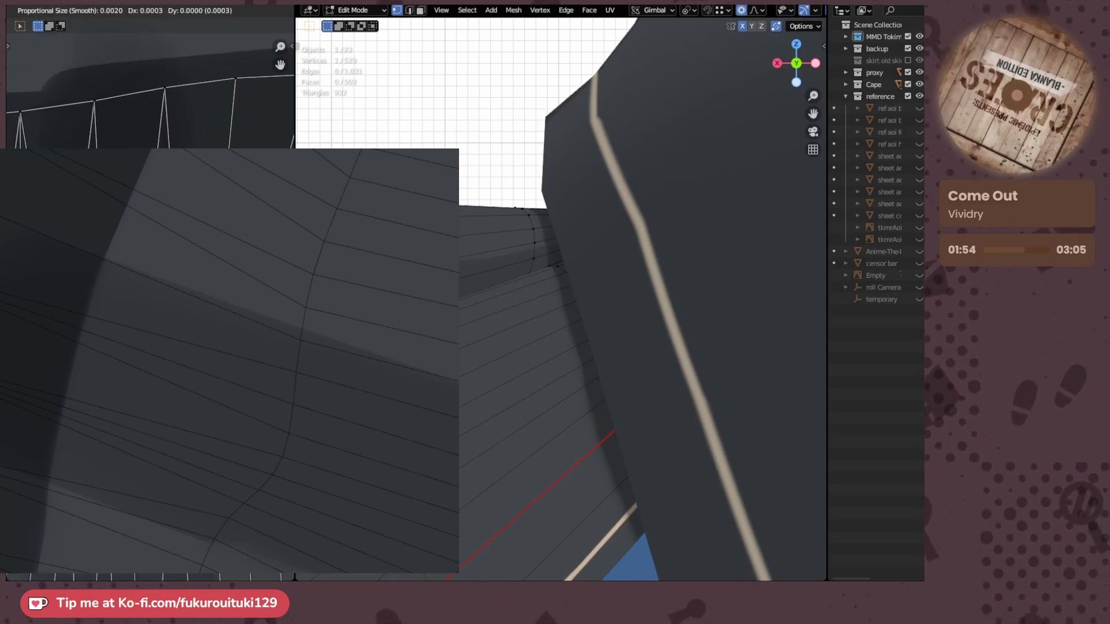
{"action": "middle_click_drag", "start_coordinate": [200, 306], "coordinate": [100, 309]}
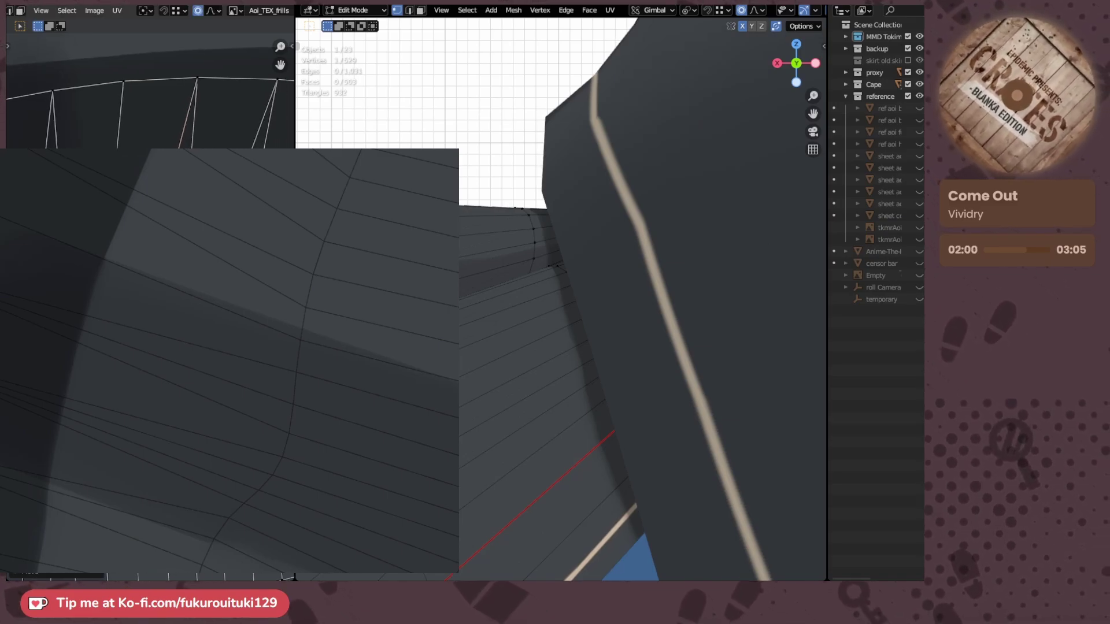
{"action": "scroll", "coordinate": [150, 358], "scroll_direction": "down", "scroll_amount": 4}
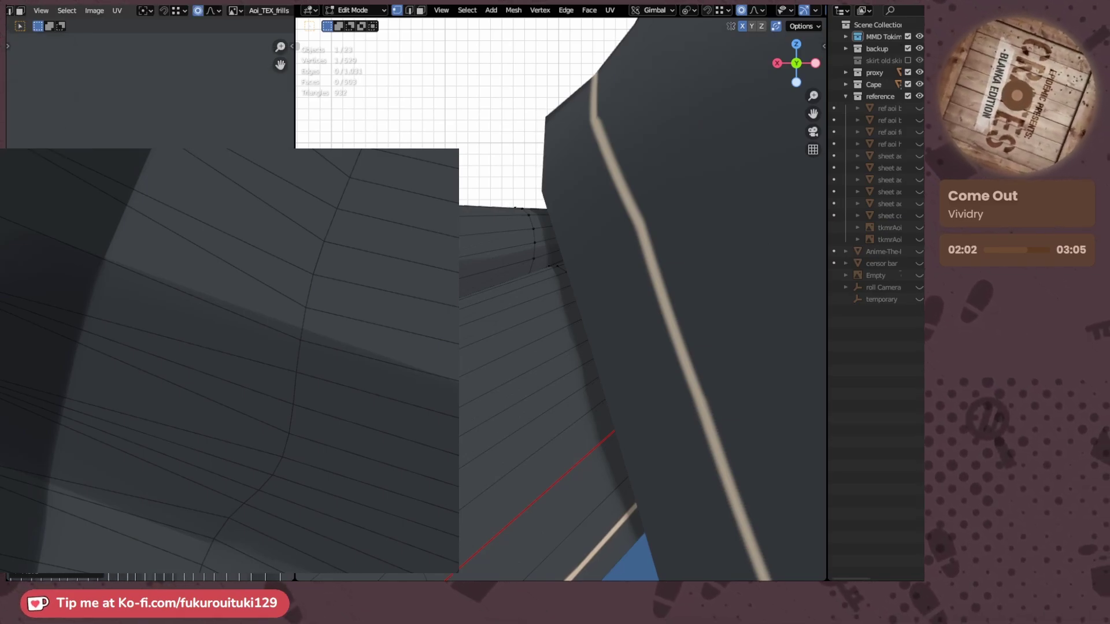
{"action": "scroll", "coordinate": [151, 359], "scroll_direction": "up", "scroll_amount": 4}
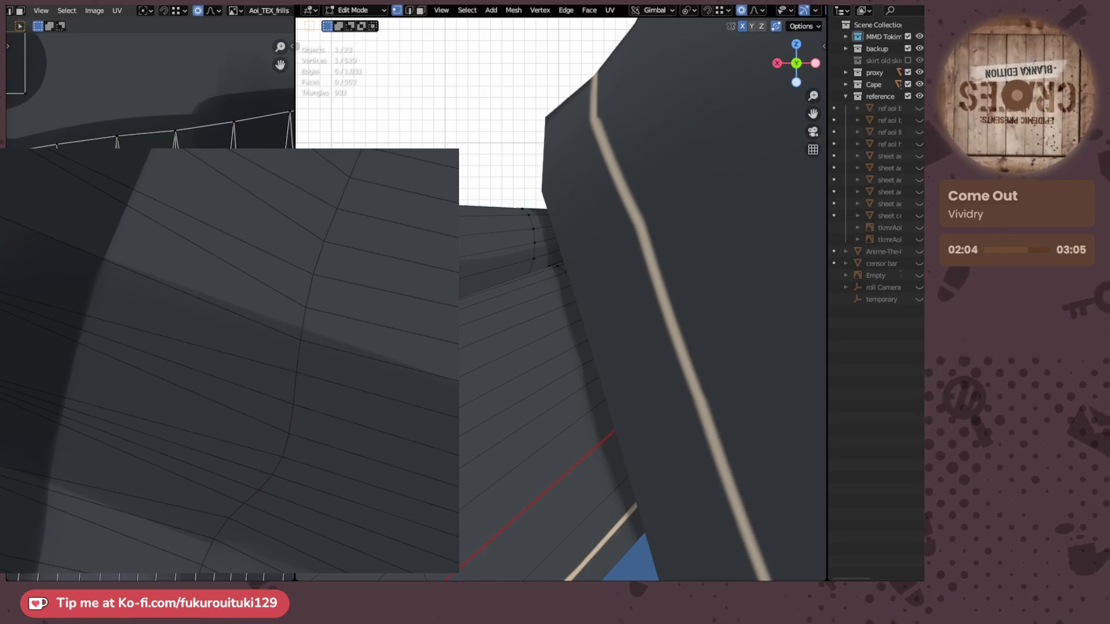
{"action": "key", "text": "g"}
{"action": "left_click", "coordinate": [150, 358]}
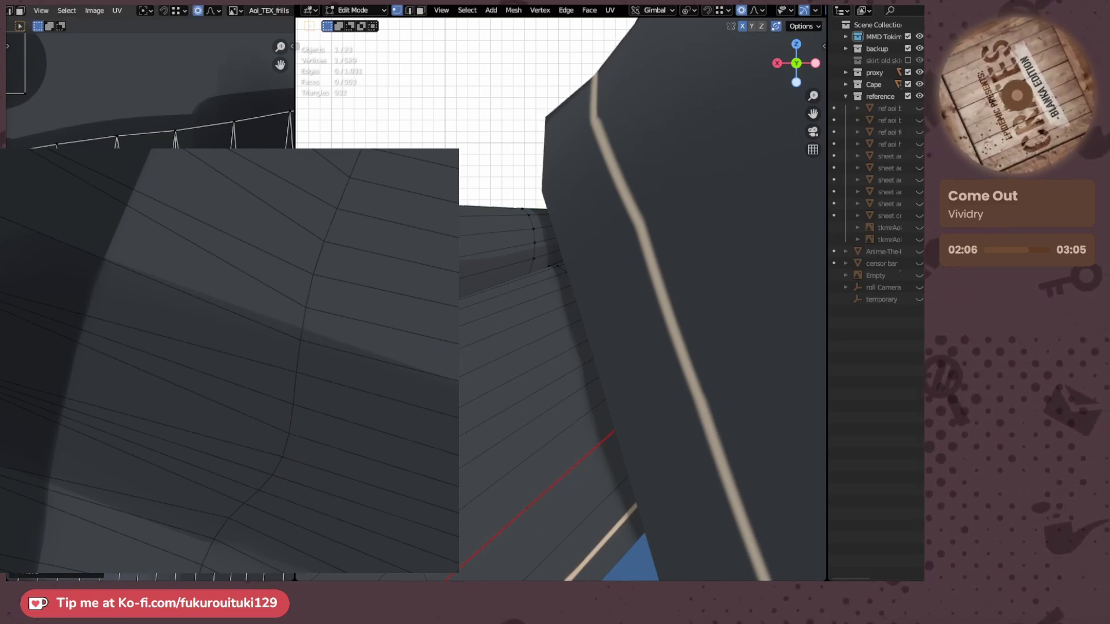
- Check the vertices along the shadow edge under the collar one by one, from a close angle and from the back
{"action": "middle_click_drag", "start_coordinate": [405, 306], "coordinate": [530, 327]}
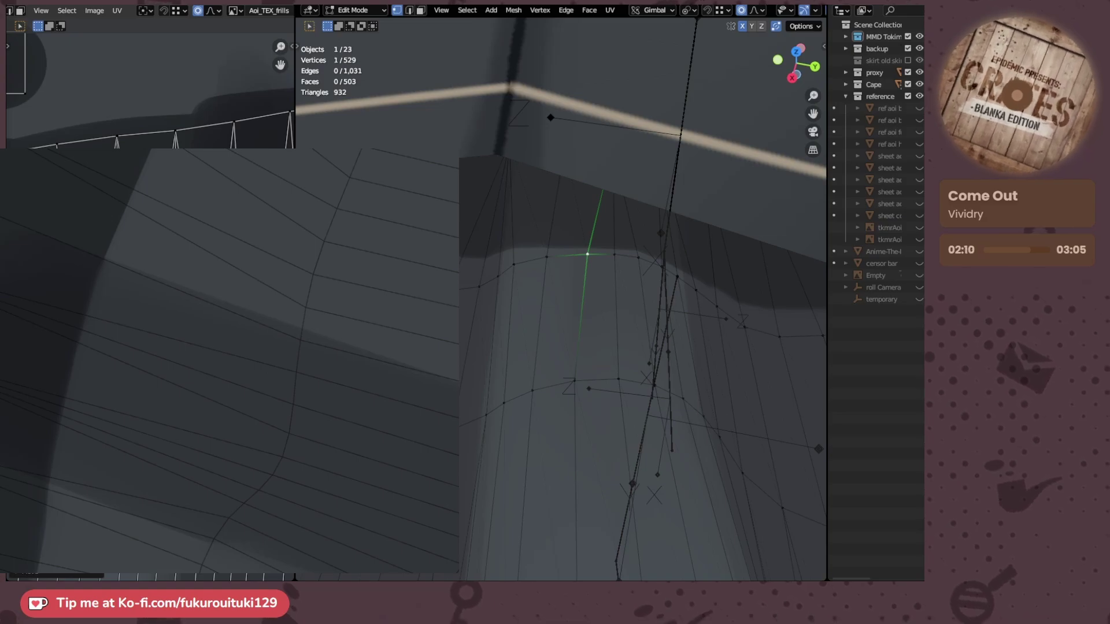
{"action": "key", "text": "g"}
{"action": "key", "text": "Return"}
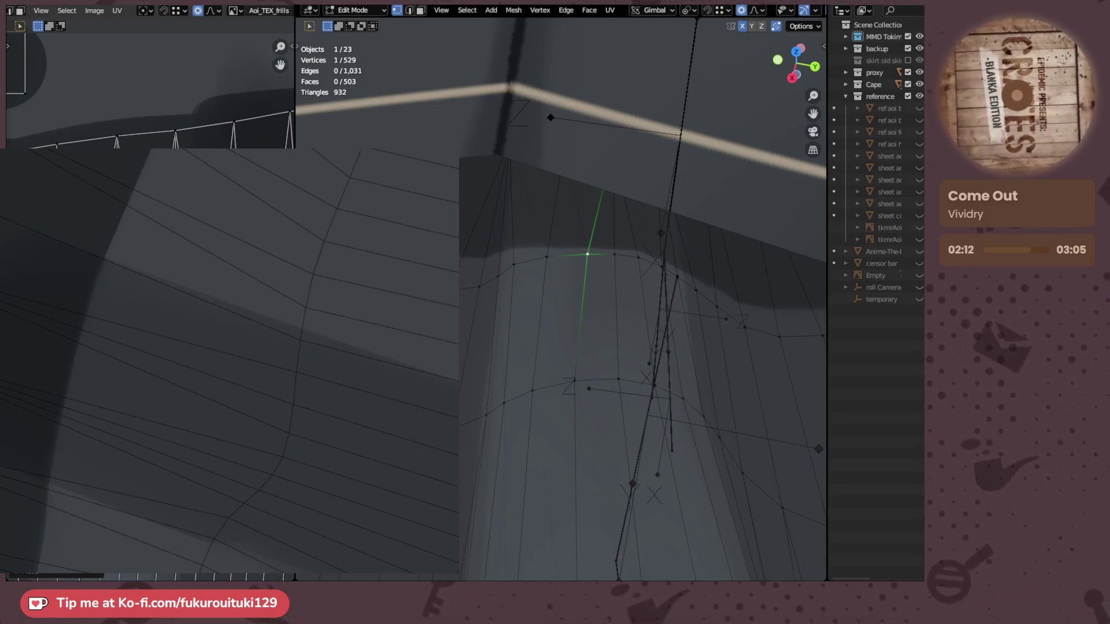
{"action": "key", "text": "g"}
{"action": "key", "text": "Return"}
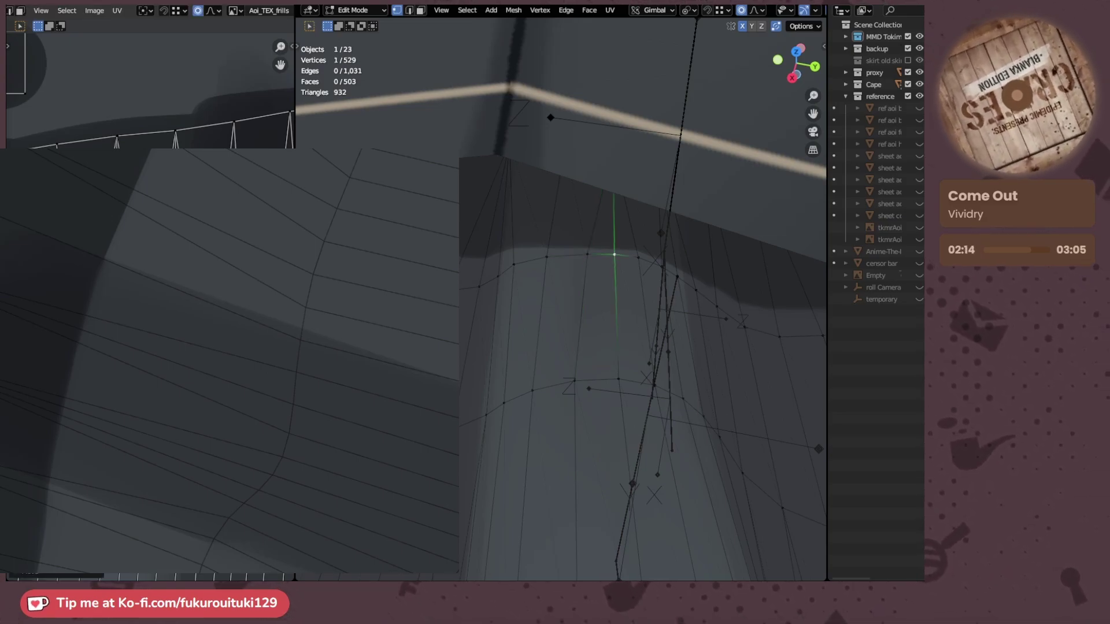
{"action": "key", "text": "g"}
{"action": "key", "text": "Return"}
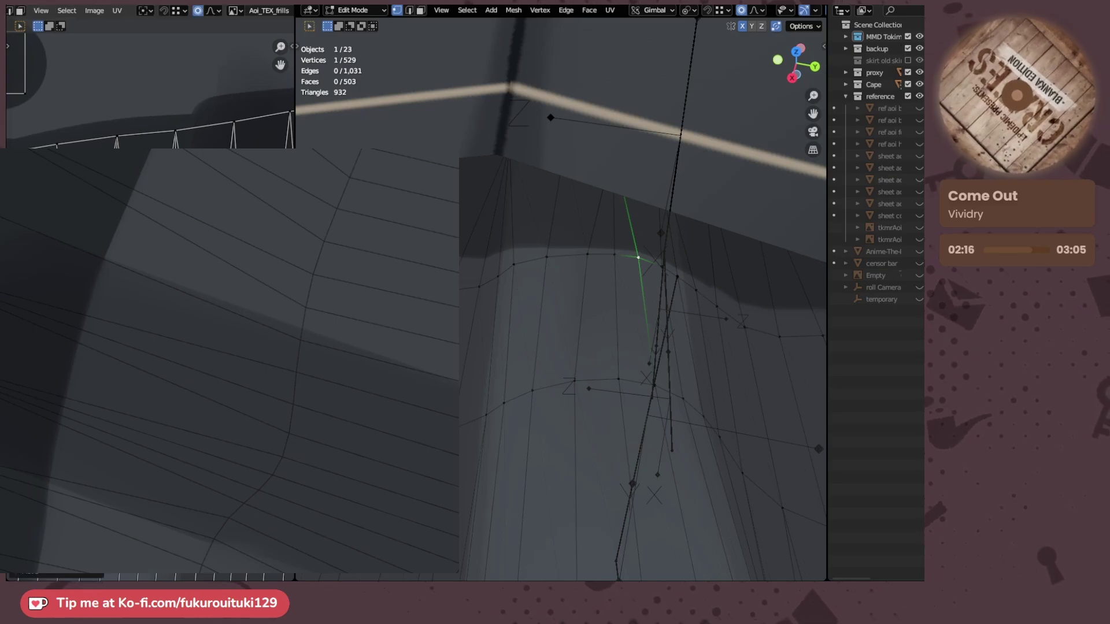
{"action": "scroll", "coordinate": [150, 314], "scroll_direction": "up", "scroll_amount": 1}
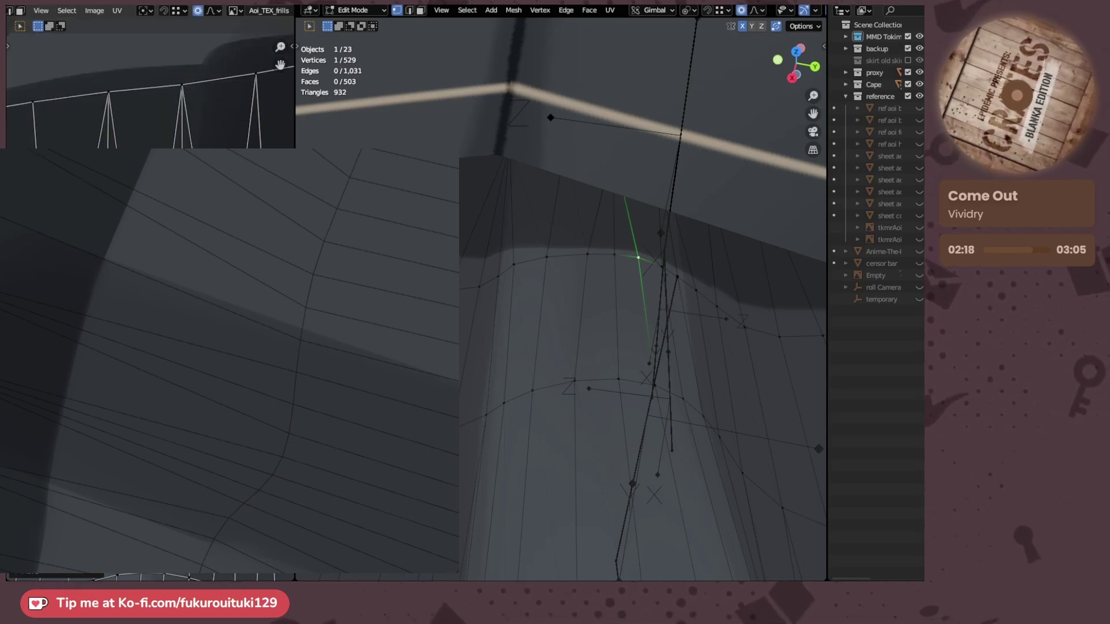
{"action": "key", "text": "ctrl+KP_1"}
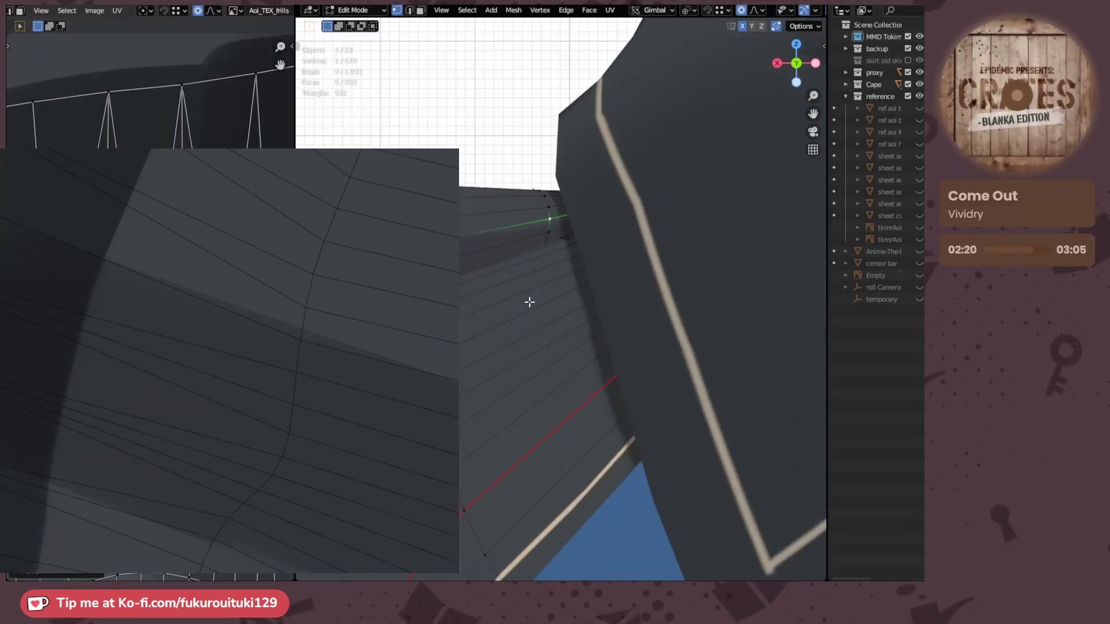
- Connect two vertices on the shadow edge under the collar to the red seam row above with new edges
{"action": "middle_click_drag", "start_coordinate": [515, 293], "coordinate": [588, 257]}
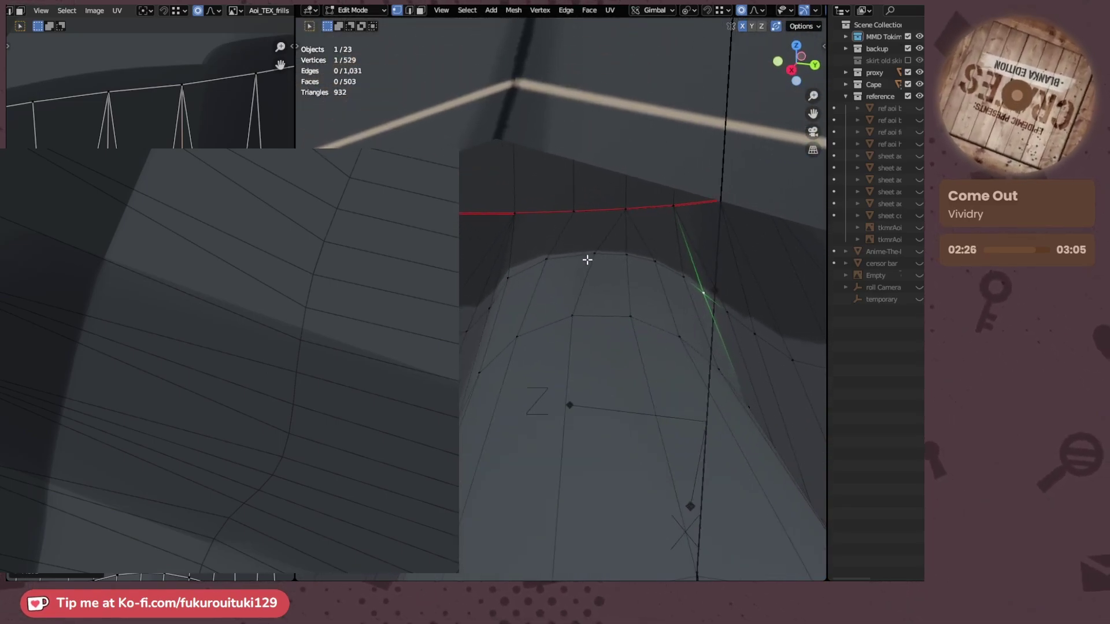
{"action": "left_click", "coordinate": [570, 219], "text": "shift"}
{"action": "left_click", "coordinate": [547, 254]}
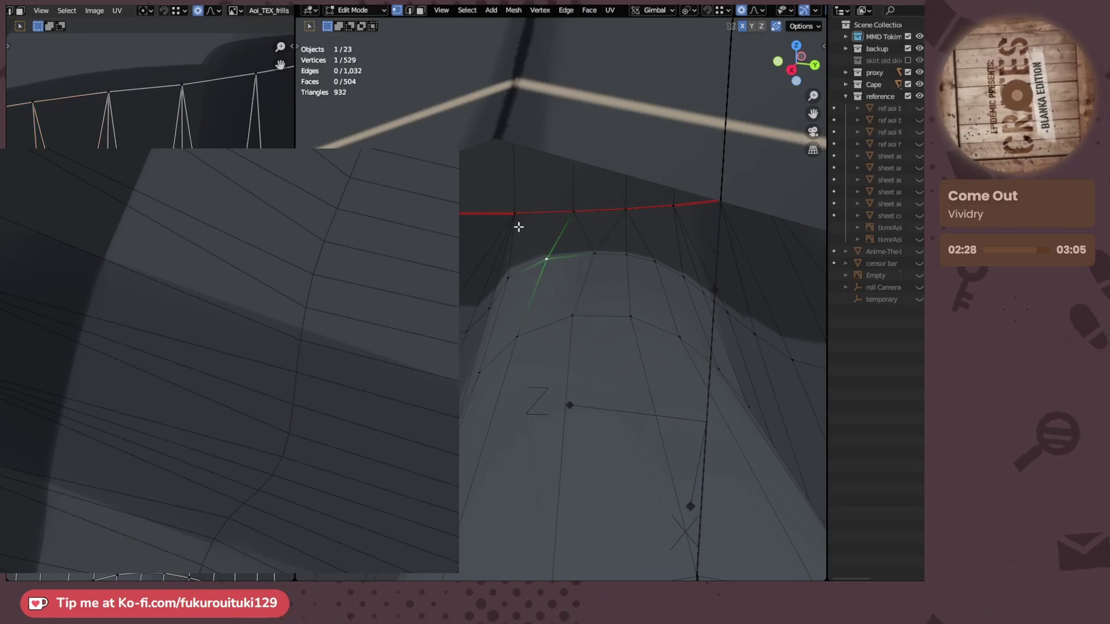
{"action": "left_click", "coordinate": [515, 224], "text": "shift"}
{"action": "key", "text": "j"}
{"action": "left_click", "coordinate": [503, 276]}
- Slide individual vertices in the rows below the collar's shadow edge along their existing edges
{"action": "middle_click_drag", "start_coordinate": [503, 275], "coordinate": [553, 327]}
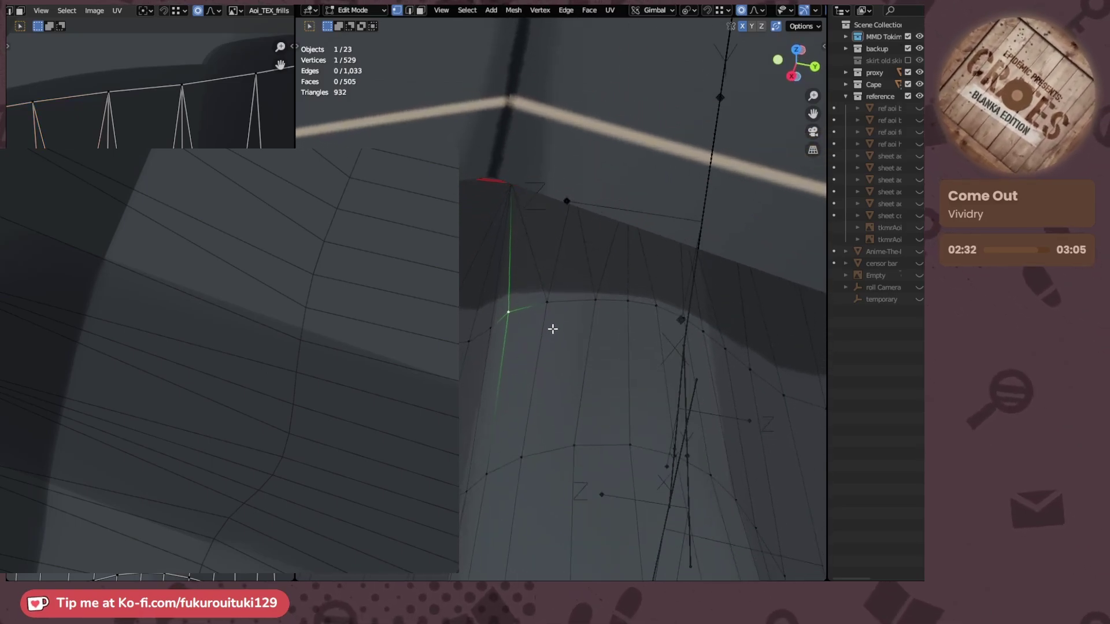
{"action": "key", "text": "g"}
{"action": "key", "text": "g"}
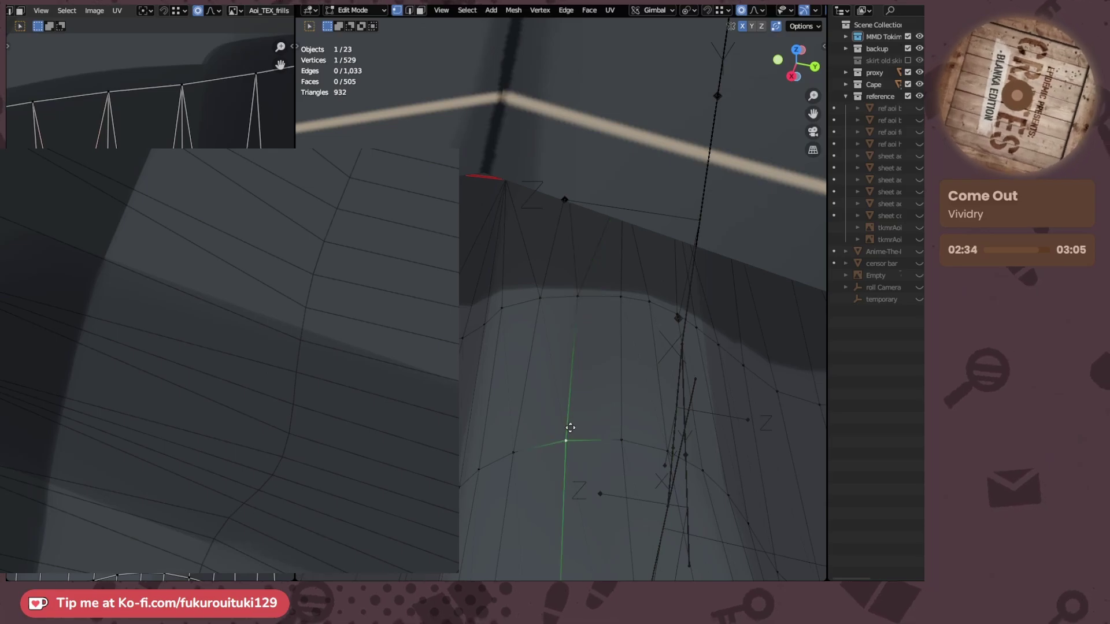
{"action": "left_click", "coordinate": [572, 429]}
{"action": "middle_click_drag", "start_coordinate": [624, 388], "coordinate": [550, 321]}
{"action": "left_click", "coordinate": [538, 312]}
{"action": "key", "text": "g"}
{"action": "key", "text": "g"}
{"action": "left_click", "coordinate": [509, 312]}
- Reposition the vertices farther down the fold under the collar by sliding them one at a time
{"action": "left_click", "coordinate": [551, 312]}
{"action": "left_click", "coordinate": [525, 372], "text": "shift"}
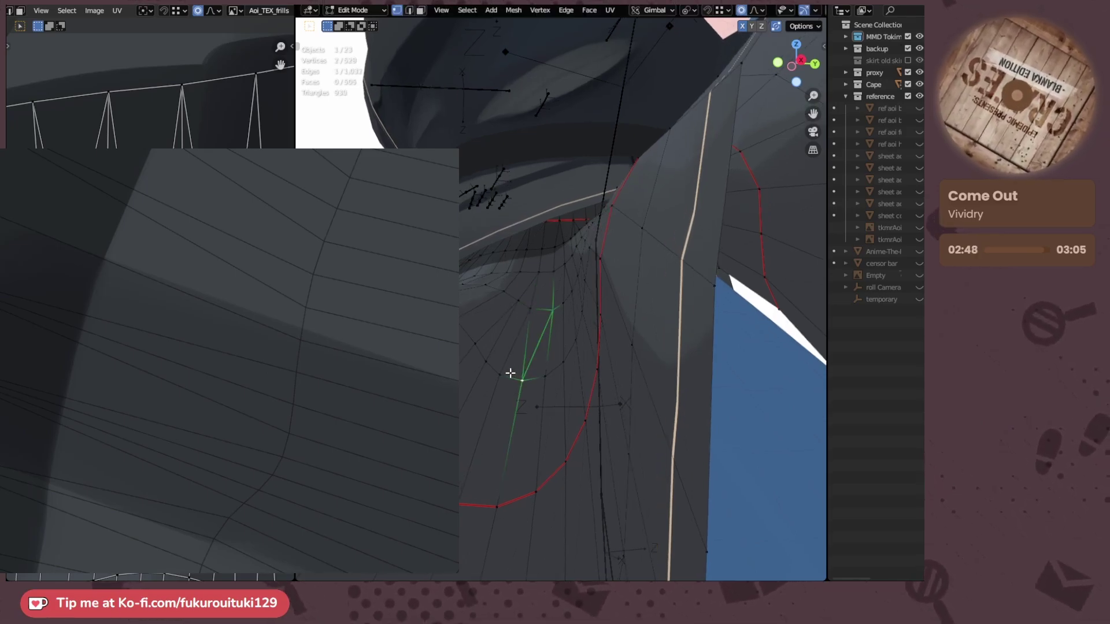
{"action": "left_click", "coordinate": [508, 374]}
{"action": "middle_click_drag", "start_coordinate": [520, 367], "coordinate": [500, 275]}
{"action": "left_click", "coordinate": [494, 330]}
{"action": "mouse_move", "coordinate": [495, 330]}
{"action": "middle_mouse_down"}
{"action": "mouse_move", "coordinate": [516, 317]}
{"action": "mouse_move", "coordinate": [495, 314]}
{"action": "mouse_move", "coordinate": [514, 325]}
{"action": "middle_mouse_up"}
{"action": "key", "text": "g"}
{"action": "key", "text": "g"}
{"action": "left_click", "coordinate": [493, 298]}
{"action": "key", "text": "g"}
{"action": "key", "text": "g"}
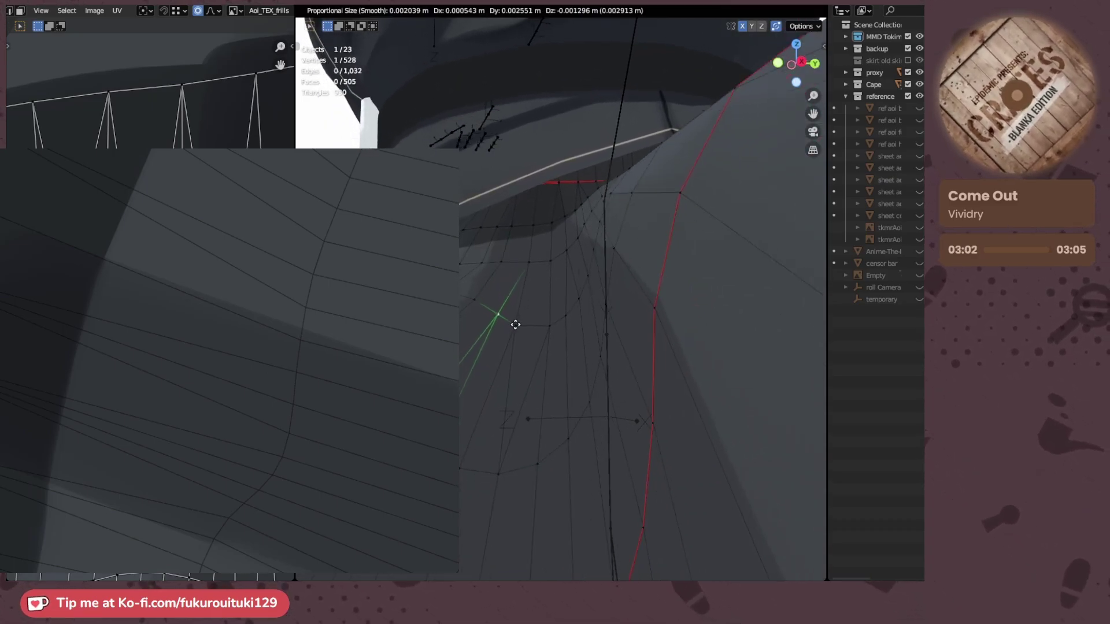
- Slide the vertex on the fold beneath the shadow edge and dissolve the surplus edge beside it
{"action": "left_click", "coordinate": [512, 304]}
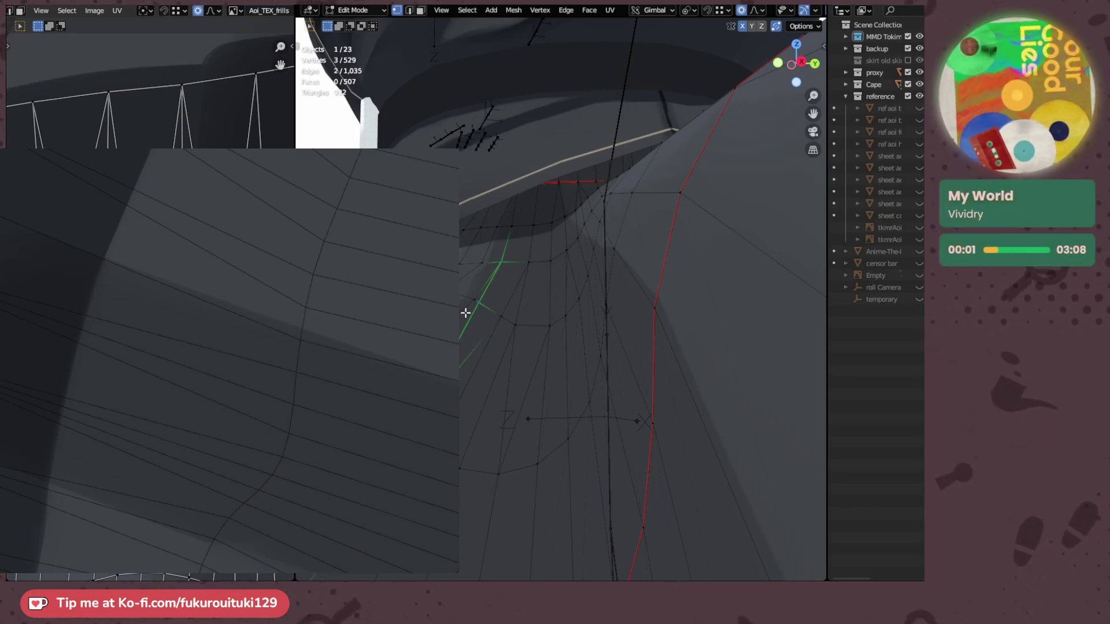
{"action": "key", "text": "g"}
{"action": "key", "text": "g"}
{"action": "left_click", "coordinate": [512, 324]}
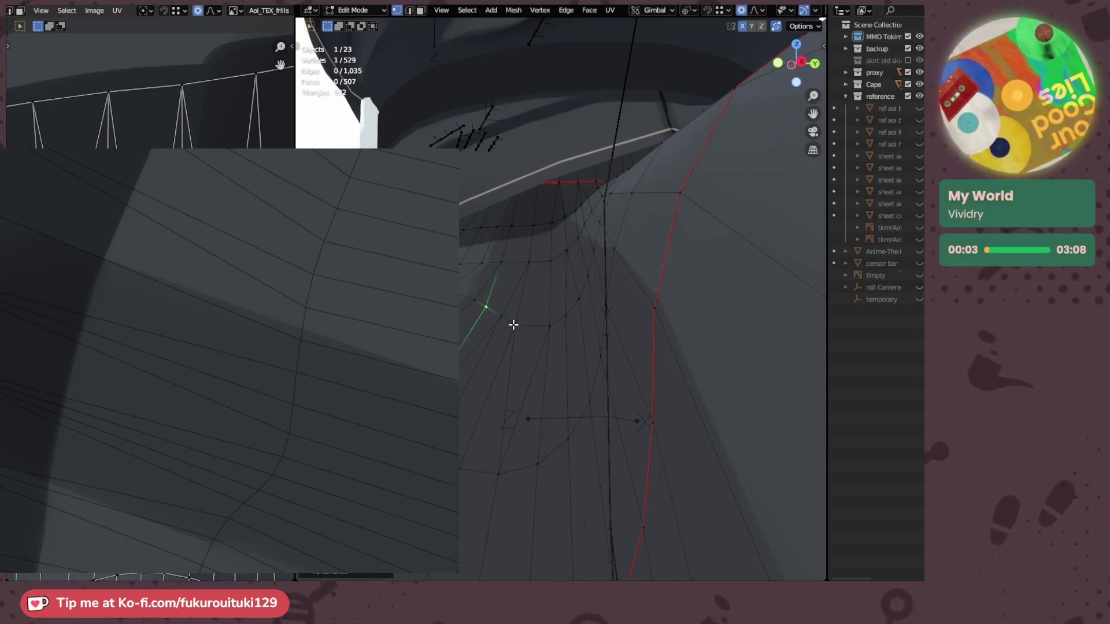
{"action": "key", "text": "x"}
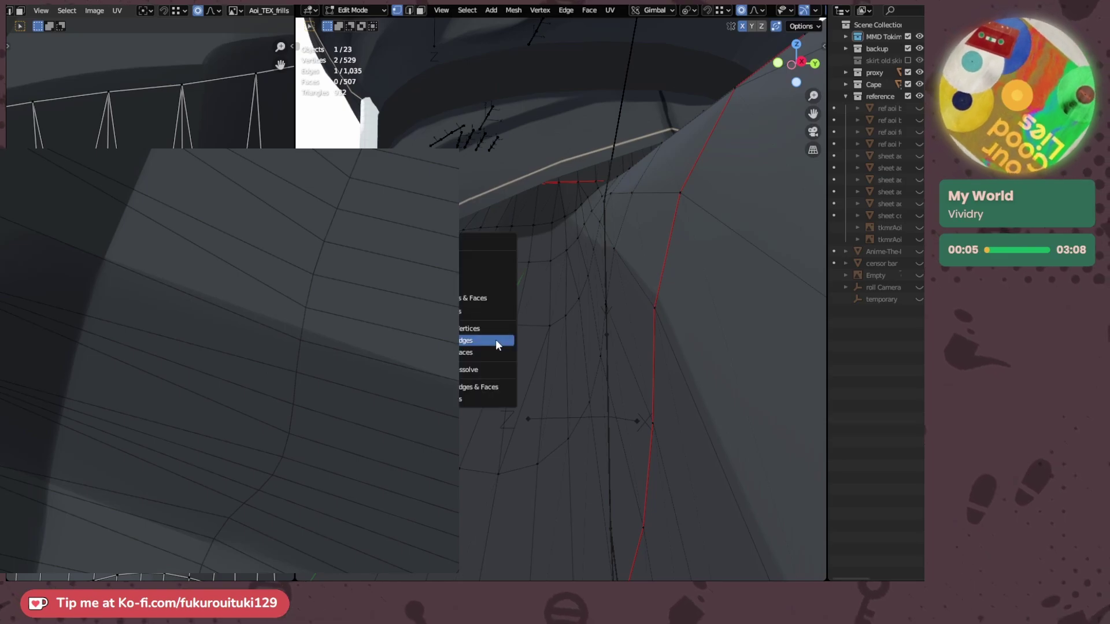
{"action": "left_click", "coordinate": [494, 339]}
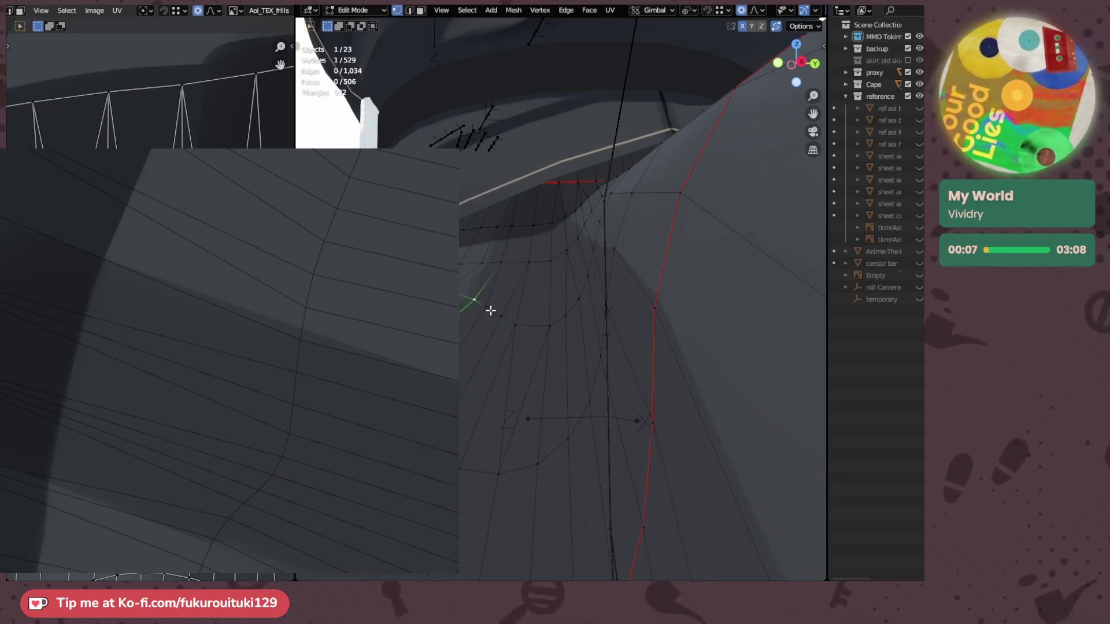
- Slide the remaining vertices around the fold below the collar to even out the curved vertex rows
{"action": "middle_click_drag", "start_coordinate": [487, 310], "coordinate": [525, 307]}
{"action": "key", "text": "g"}
{"action": "key", "text": "g"}
{"action": "left_click", "coordinate": [491, 340]}
{"action": "key", "text": "g"}
{"action": "key", "text": "g"}
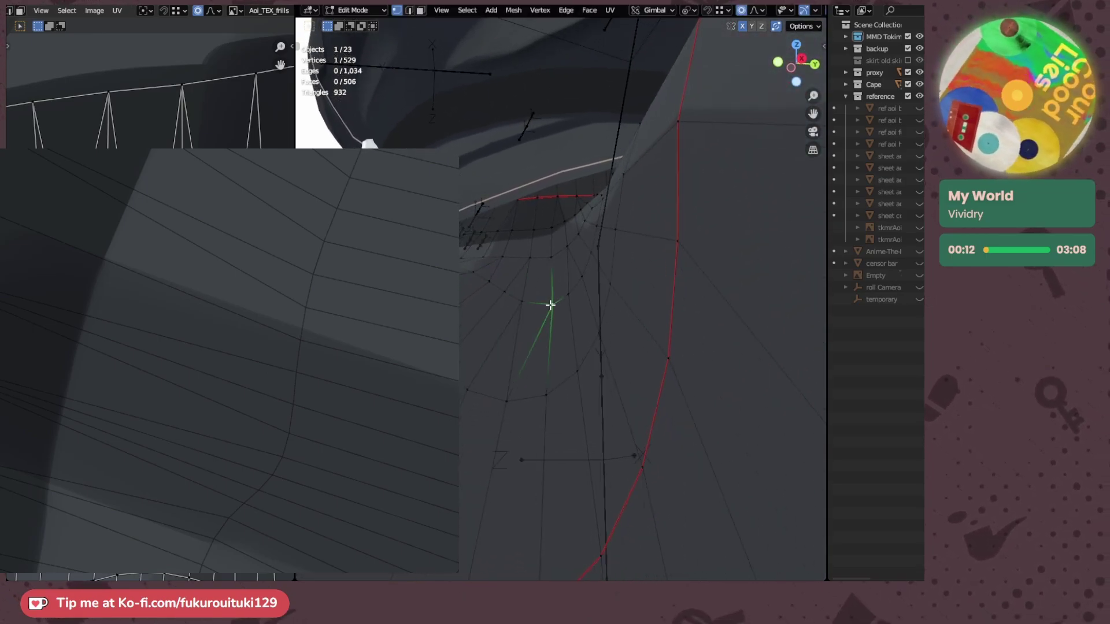
{"action": "left_click", "coordinate": [546, 304]}
{"action": "mouse_move", "coordinate": [546, 304]}
{"action": "middle_mouse_down"}
{"action": "mouse_move", "coordinate": [565, 310]}
{"action": "mouse_move", "coordinate": [542, 317]}
{"action": "mouse_move", "coordinate": [558, 318]}
{"action": "middle_mouse_up"}
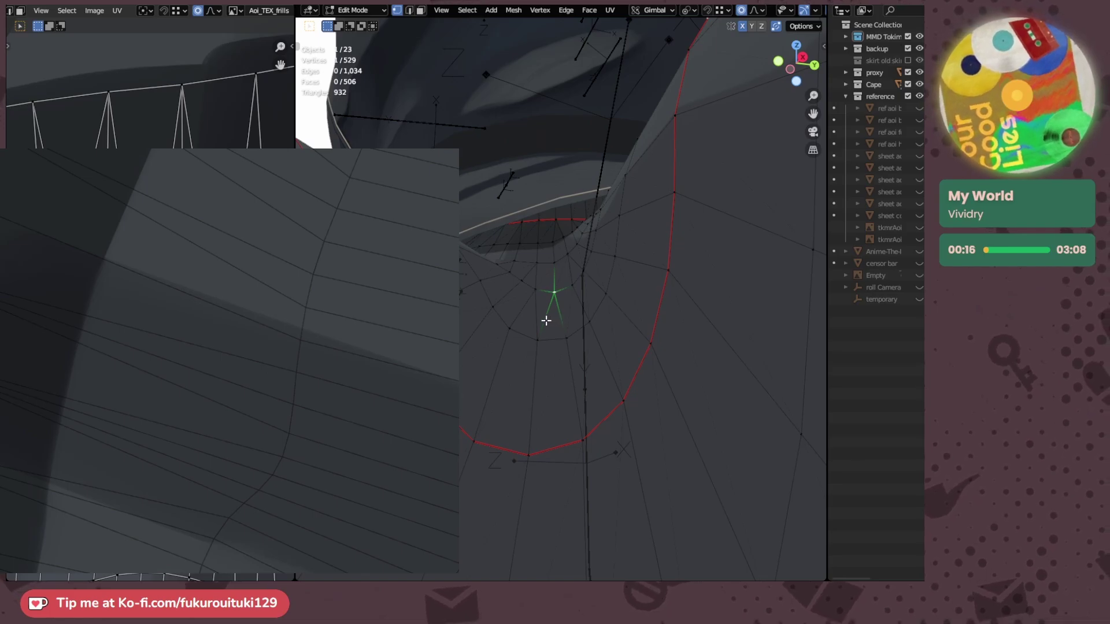
{"action": "right_click", "coordinate": [540, 330]}
{"action": "left_click", "coordinate": [544, 324]}
- Adjust the position of a vertex on the curved red seam farther down the pleated garment
{"action": "middle_click_drag", "start_coordinate": [584, 332], "coordinate": [588, 281]}
{"action": "scroll", "coordinate": [588, 281], "scroll_direction": "up", "scroll_amount": 5}
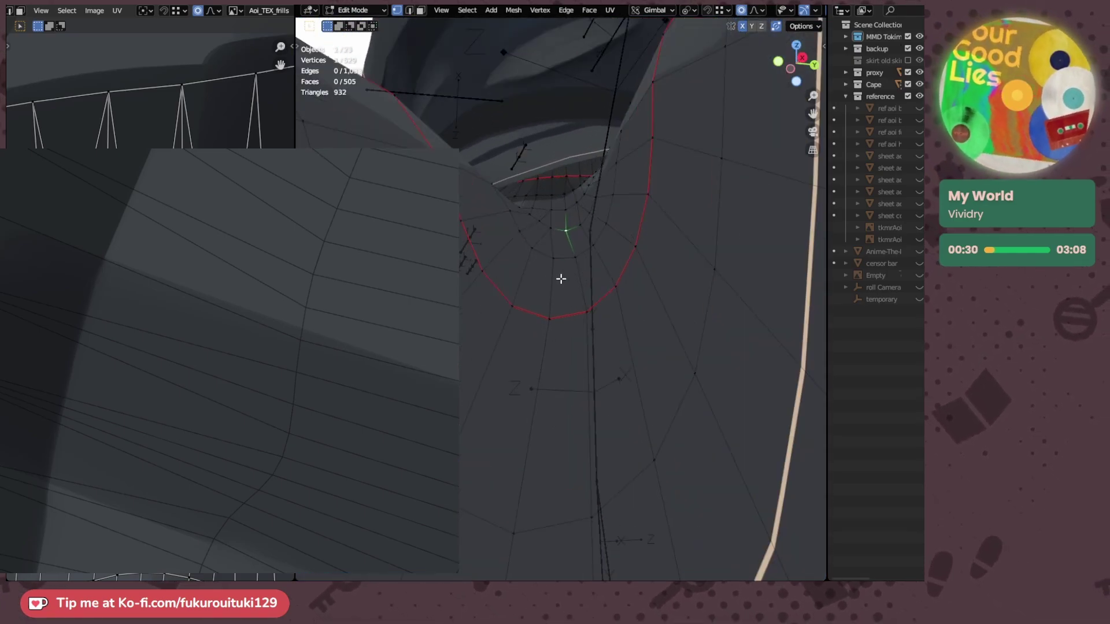
{"action": "middle_click_drag", "start_coordinate": [524, 310], "coordinate": [520, 313]}
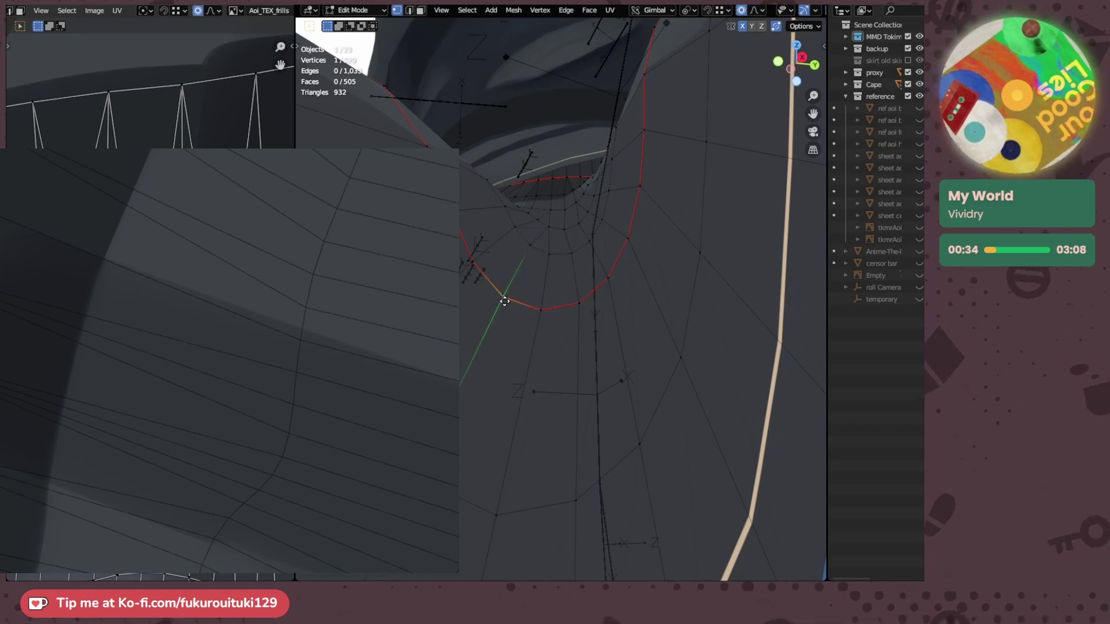
{"action": "key", "text": "g"}
{"action": "left_click", "coordinate": [536, 305]}
{"action": "scroll", "coordinate": [585, 314], "scroll_direction": "down", "scroll_amount": 5}
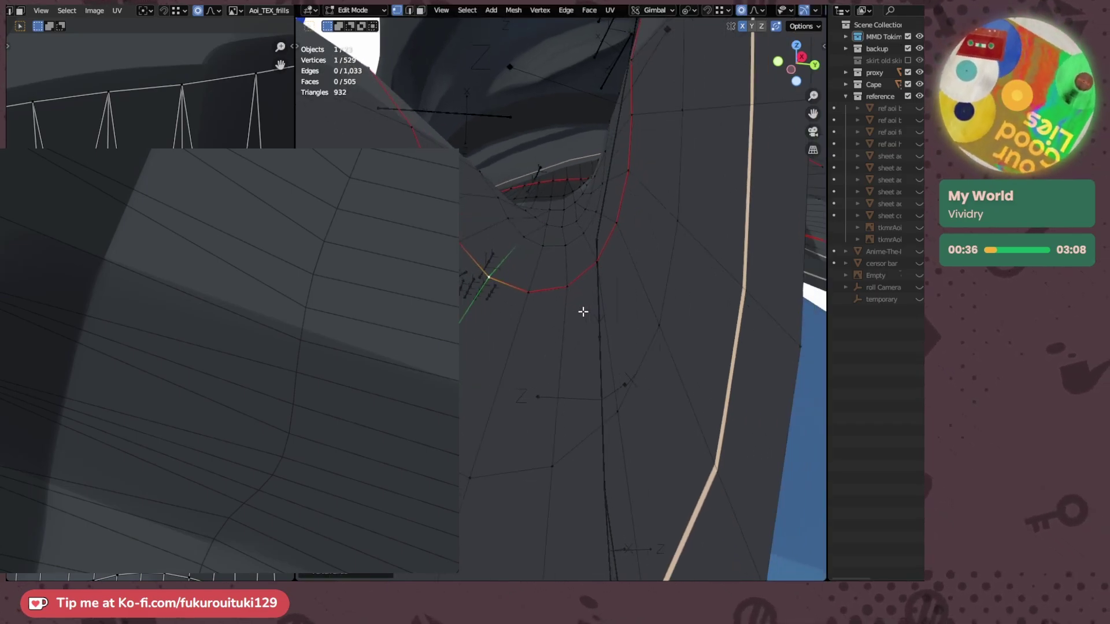
{"action": "middle_click_drag", "start_coordinate": [588, 319], "coordinate": [585, 387]}
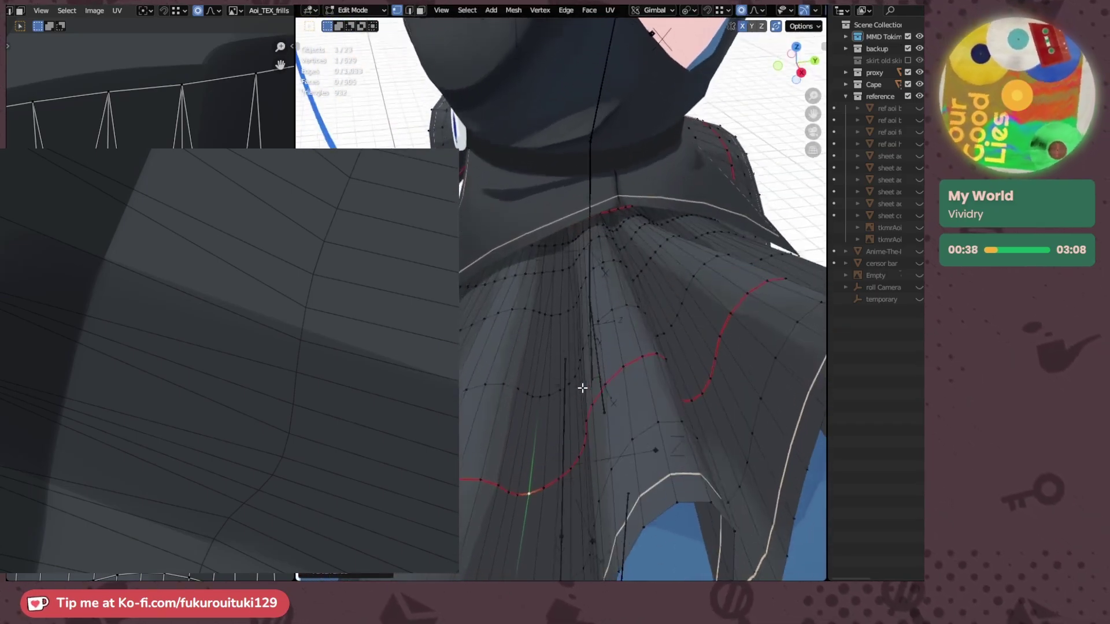
- Leave mesh editing and examine the shadow along the pleated skirt's waist from the front
{"action": "scroll", "coordinate": [563, 320], "scroll_direction": "up", "scroll_amount": 5}
{"action": "middle_click_drag", "start_coordinate": [574, 293], "coordinate": [693, 317]}
{"action": "scroll", "coordinate": [660, 265], "scroll_direction": "down", "scroll_amount": 3}
{"action": "key", "text": "Tab"}
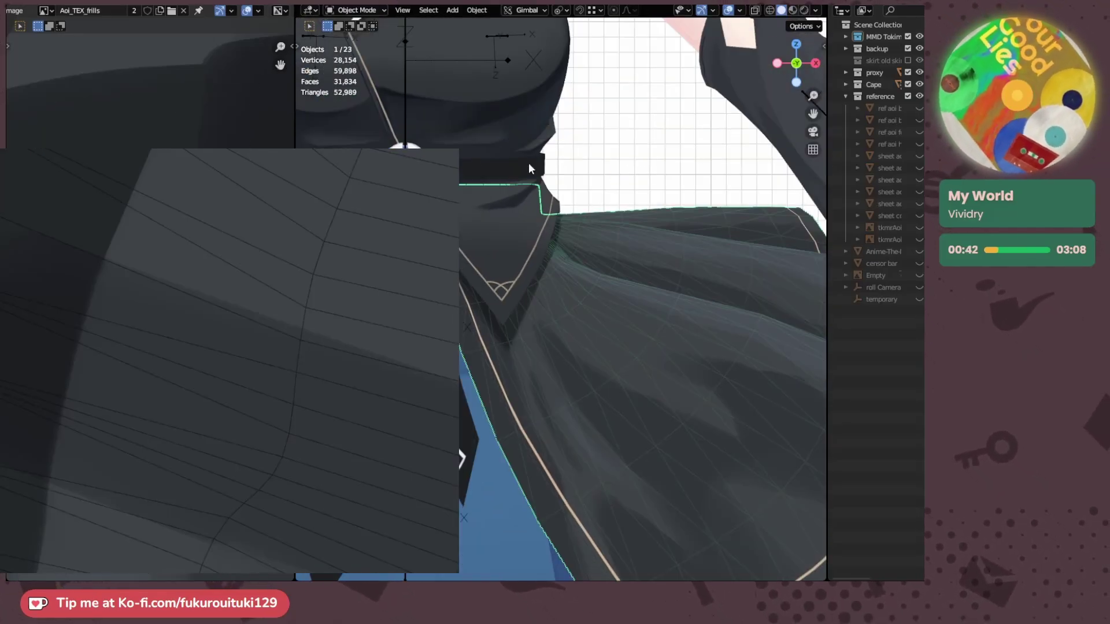
{"action": "scroll", "coordinate": [611, 168], "scroll_direction": "down", "scroll_amount": 8}
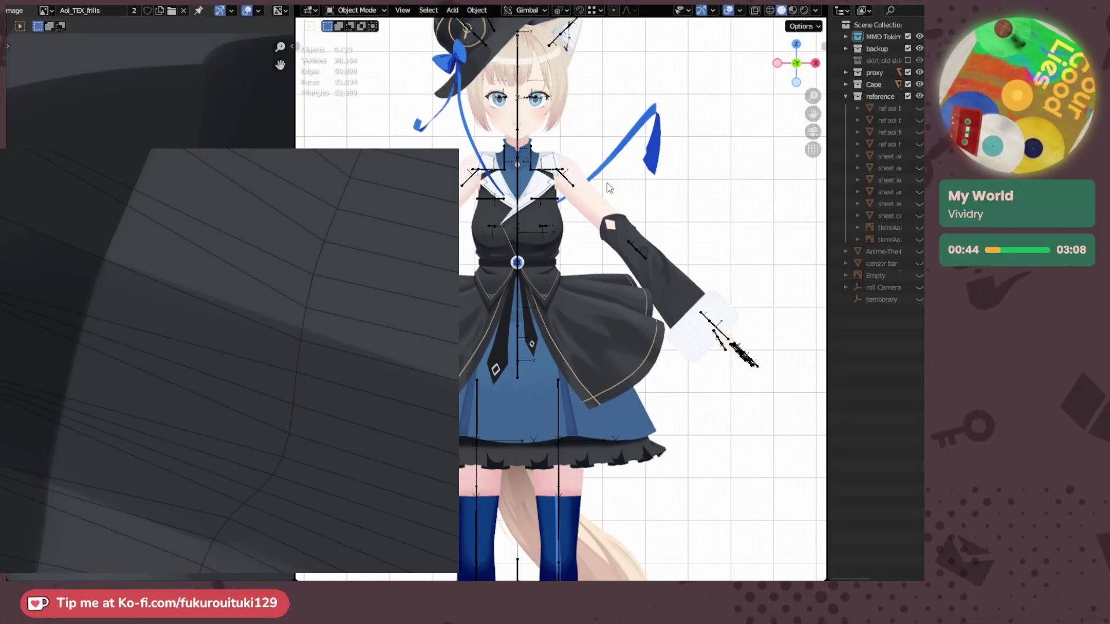
{"action": "scroll", "coordinate": [595, 186], "scroll_direction": "up", "scroll_amount": 5}
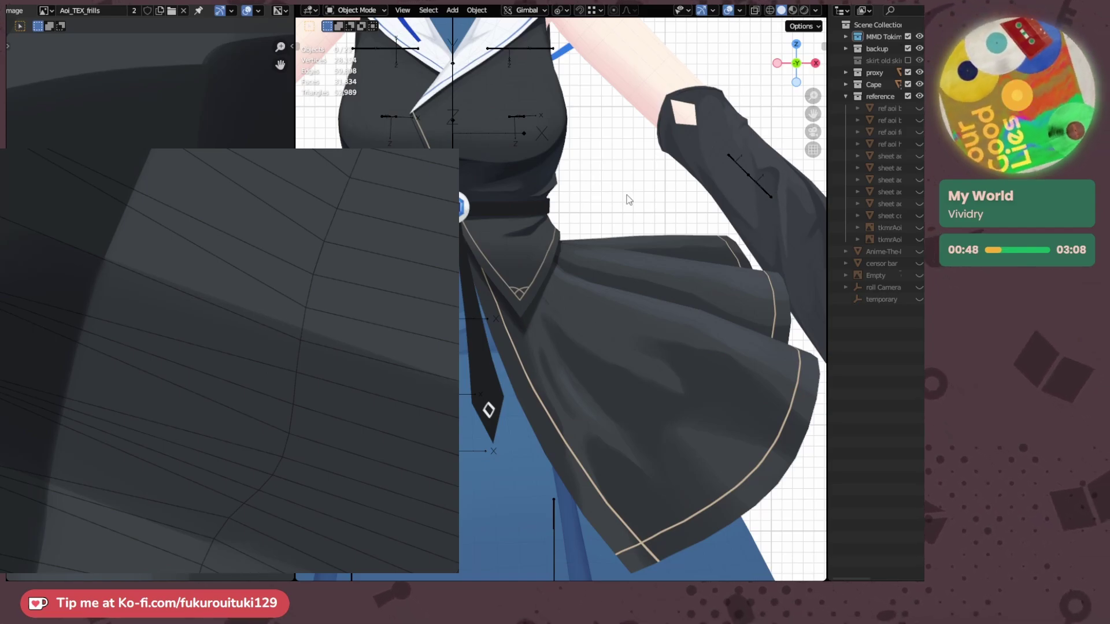
{"action": "scroll", "coordinate": [633, 206], "scroll_direction": "up", "scroll_amount": 8}
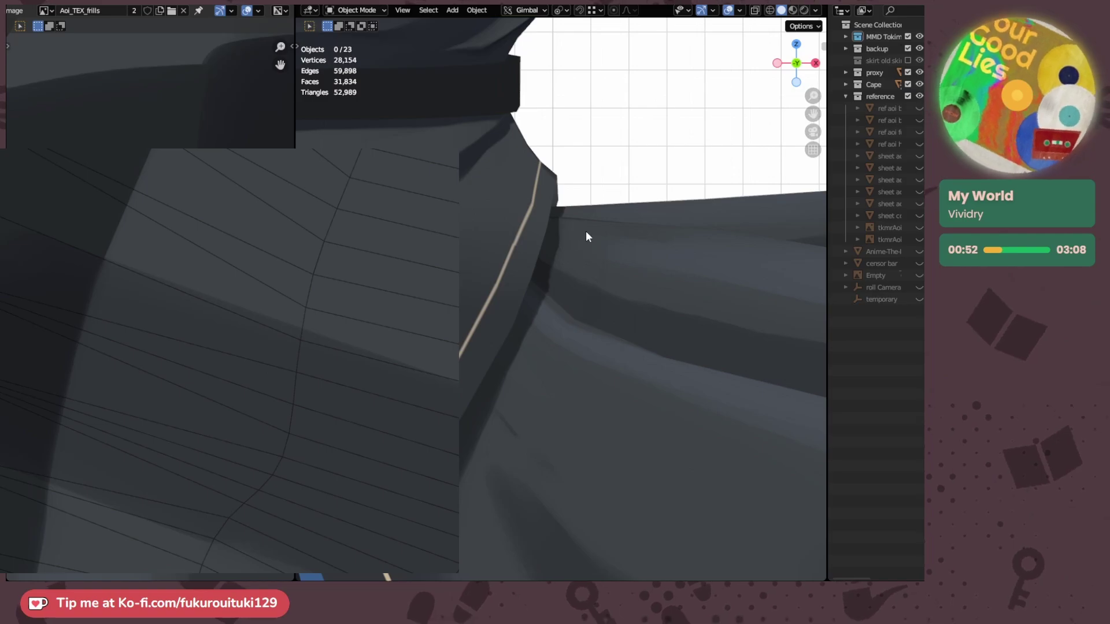
- Open the pleated skirt's mesh for editing and shift the UV position of a vertex at its waist shadow edge
{"action": "left_click", "coordinate": [585, 233]}
{"action": "key", "text": "Tab"}
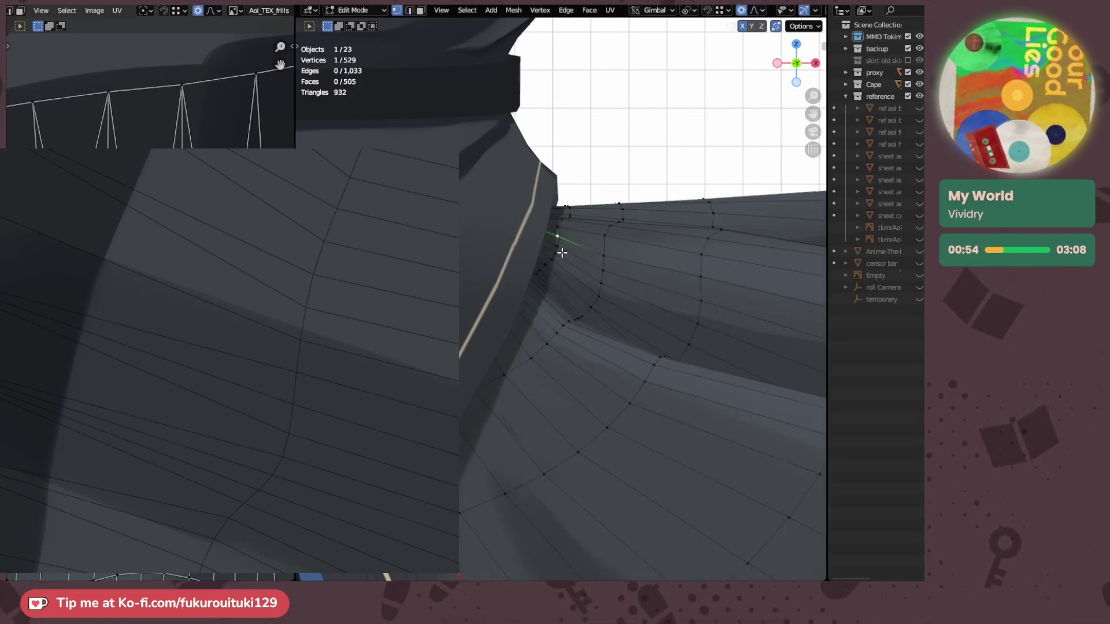
{"action": "scroll", "coordinate": [150, 289], "scroll_direction": "down", "scroll_amount": 4}
{"action": "middle_click_drag", "start_coordinate": [150, 289], "coordinate": [150, 405]}
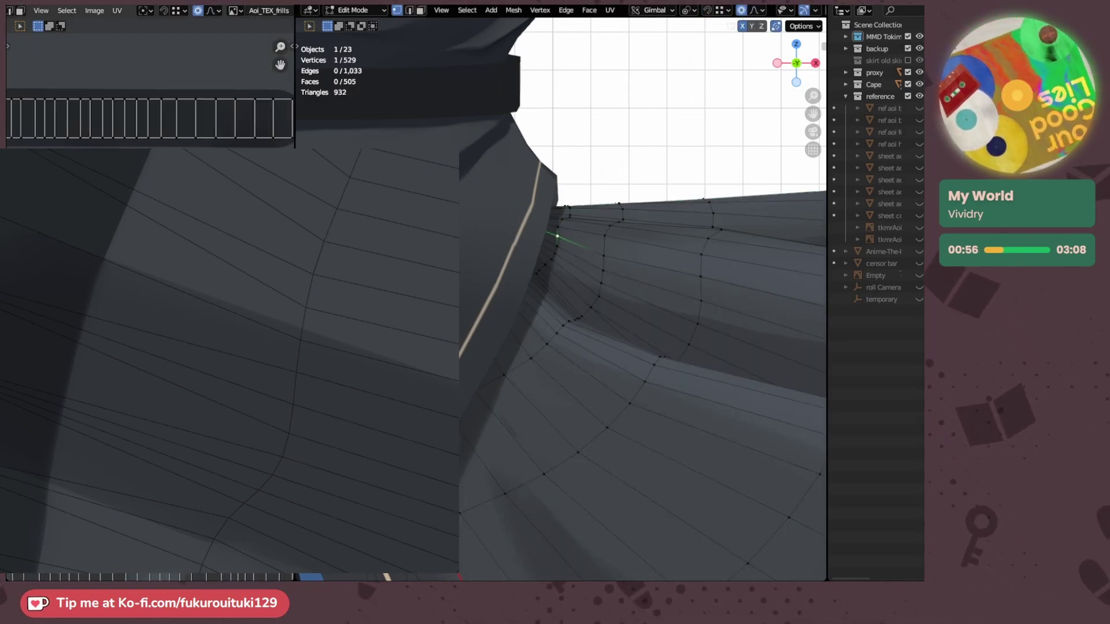
{"action": "scroll", "coordinate": [151, 87], "scroll_direction": "up", "scroll_amount": 4}
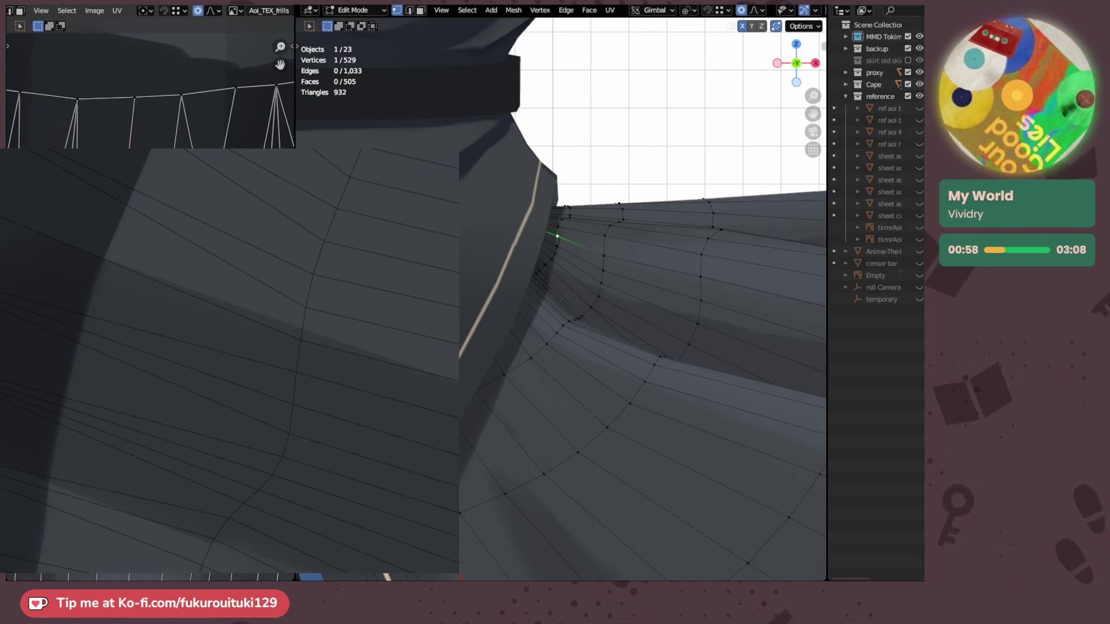
{"action": "key", "text": "g"}
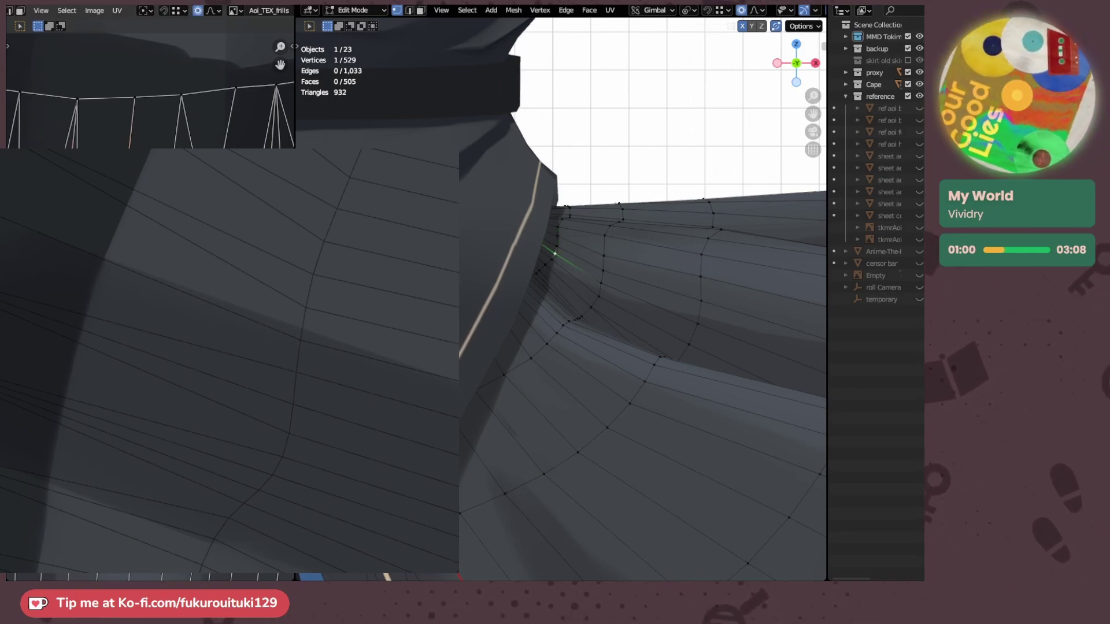
{"action": "left_click", "coordinate": [133, 347]}
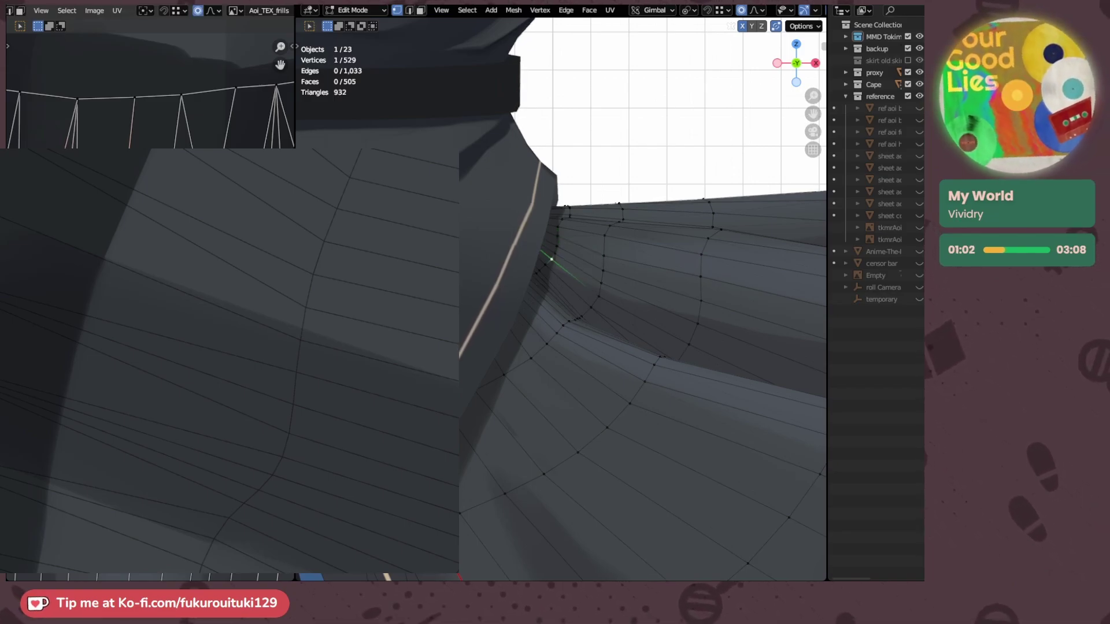
- Nudge the UV of the neighbouring waist vertex with proportional size 0.0020, leaving nothing selected in the mesh
{"action": "middle_click_drag", "start_coordinate": [133, 347], "coordinate": [253, 339]}
{"action": "key", "text": "g"}
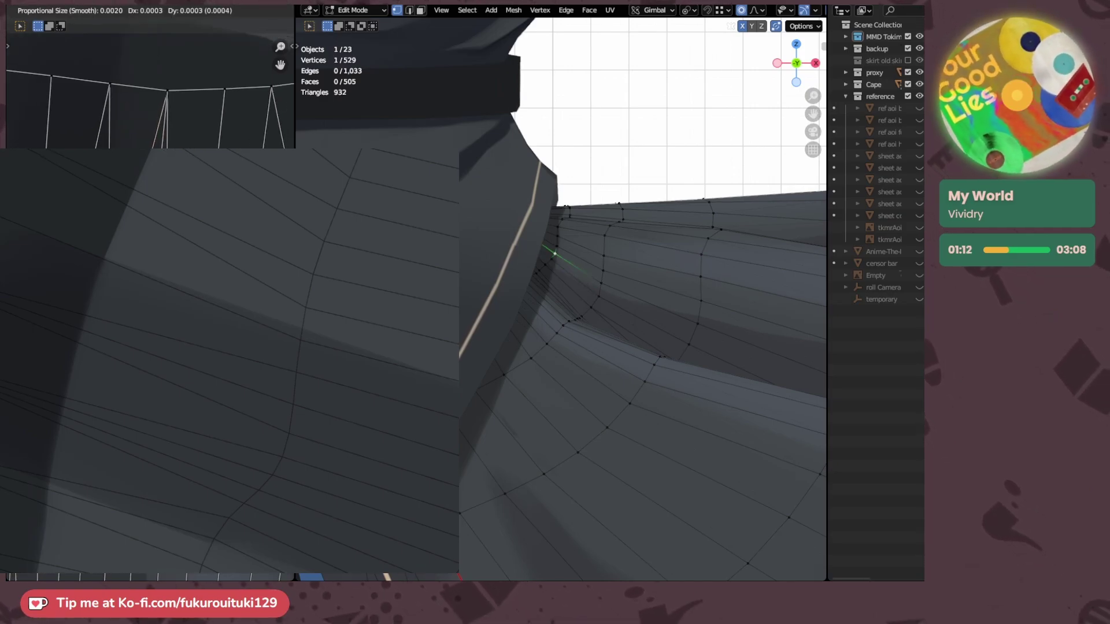
{"action": "left_click", "coordinate": [150, 347]}
{"action": "middle_click_drag", "start_coordinate": [168, 347], "coordinate": [101, 348]}
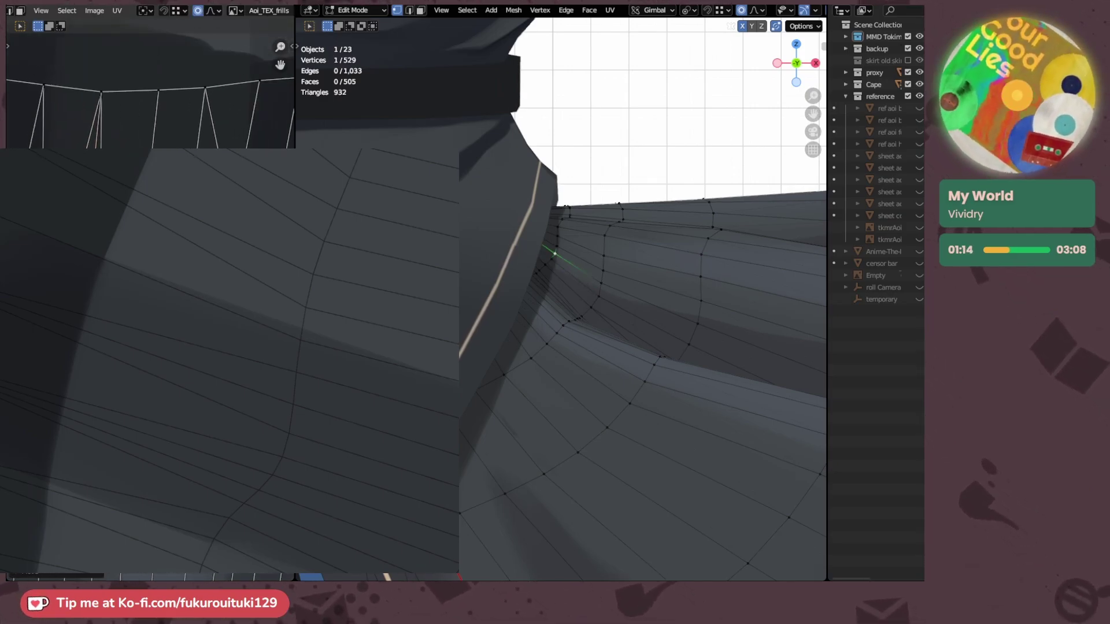
{"action": "left_click", "coordinate": [650, 253]}
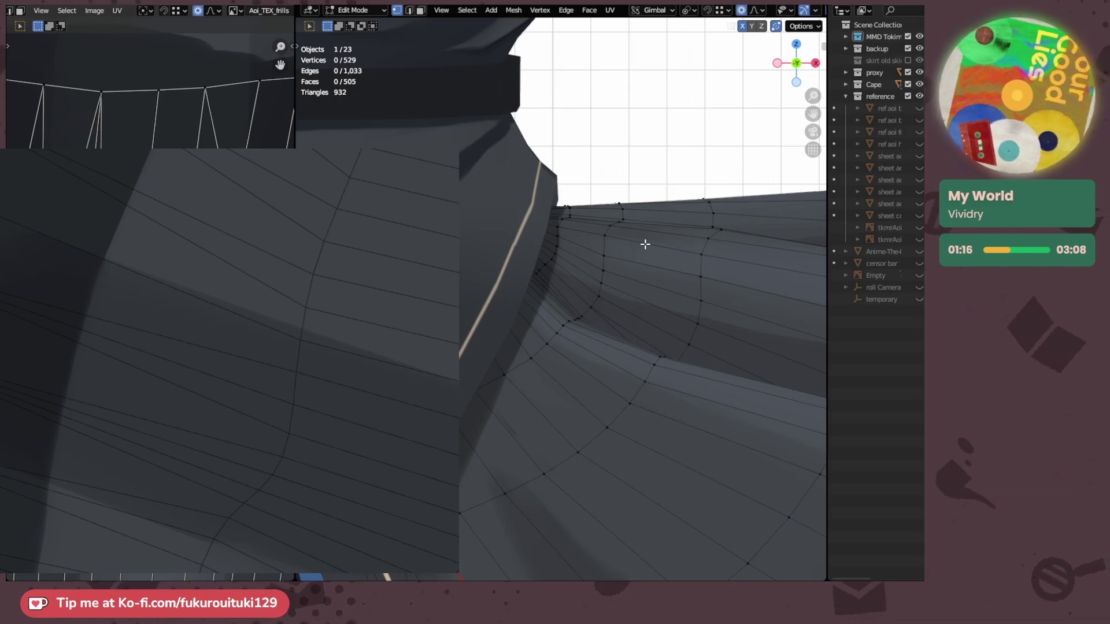
- Adjust the UV of the vertex just below the skirt's upper waist corner to reshape the shadow edge
{"action": "scroll", "coordinate": [645, 244], "scroll_direction": "up", "scroll_amount": 2}
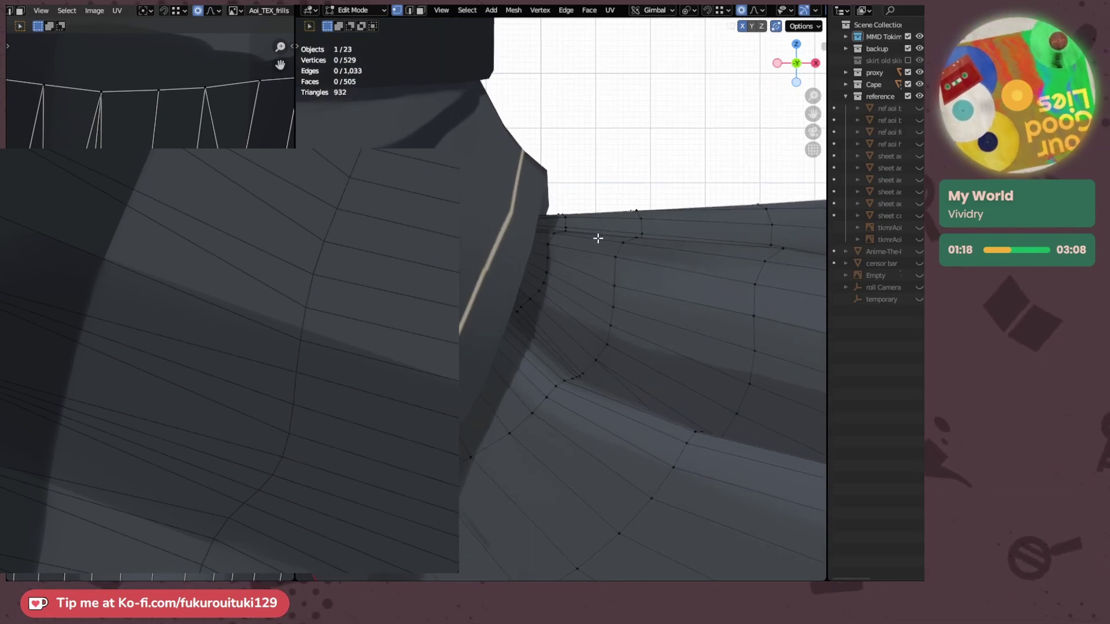
{"action": "middle_click_drag", "start_coordinate": [174, 347], "coordinate": [108, 352]}
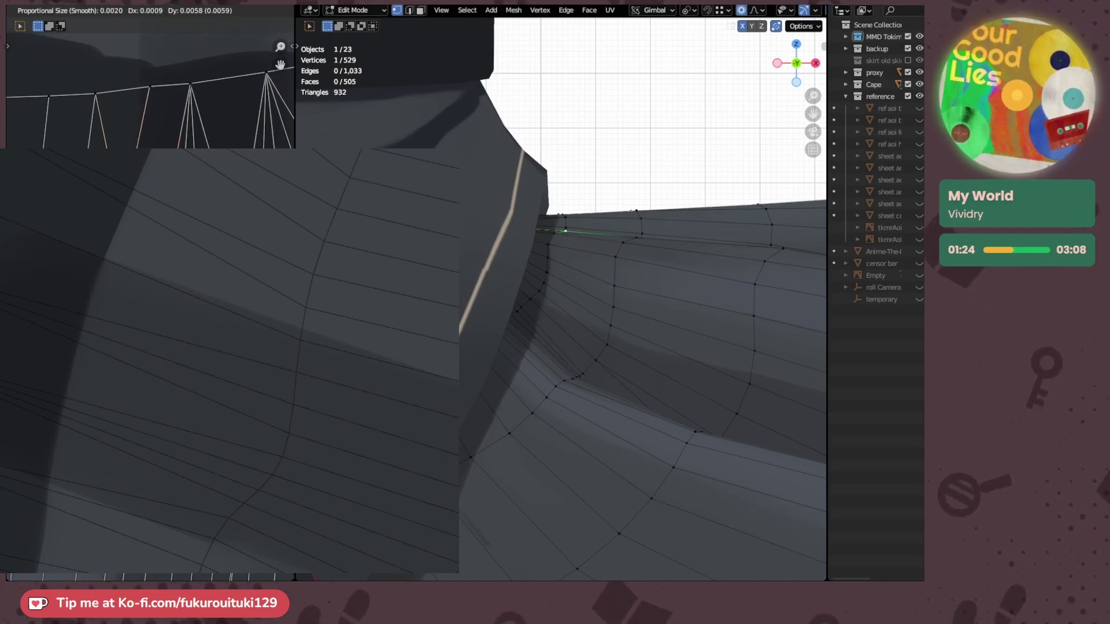
{"action": "left_click", "coordinate": [150, 347]}
{"action": "key", "text": "g"}
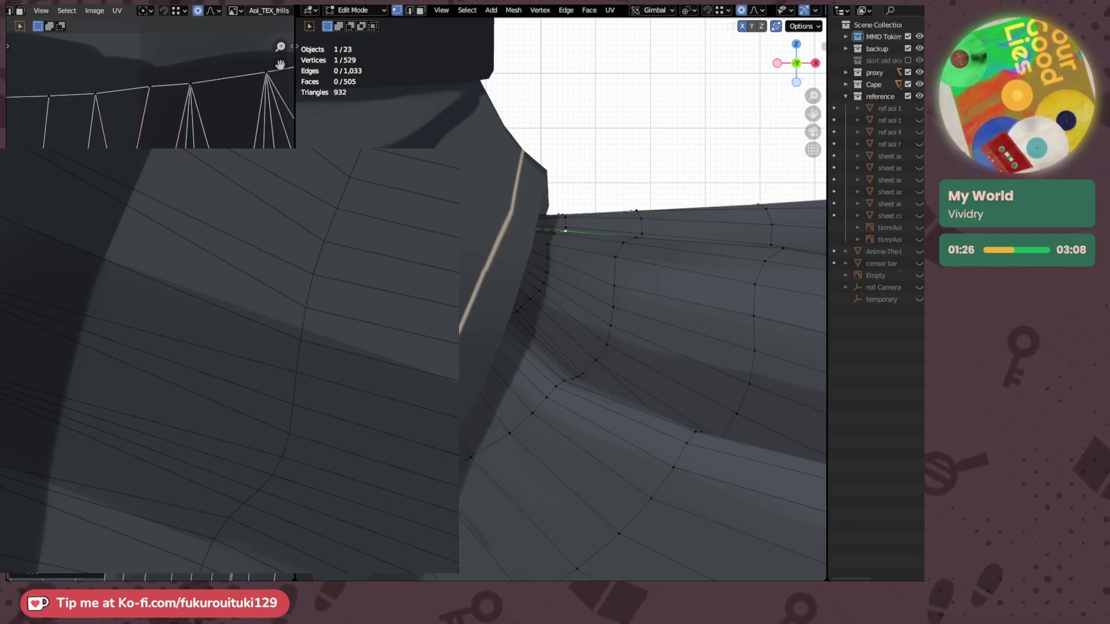
{"action": "left_click", "coordinate": [144, 231]}
- Move the UVs of the next vertices along the waist row, up to the skirt's top edge
{"action": "middle_click_drag", "start_coordinate": [162, 231], "coordinate": [139, 229]}
{"action": "left_click", "coordinate": [145, 231]}
{"action": "key", "text": "g"}
{"action": "left_click", "coordinate": [145, 231]}
{"action": "middle_click_drag", "start_coordinate": [219, 231], "coordinate": [163, 228]}
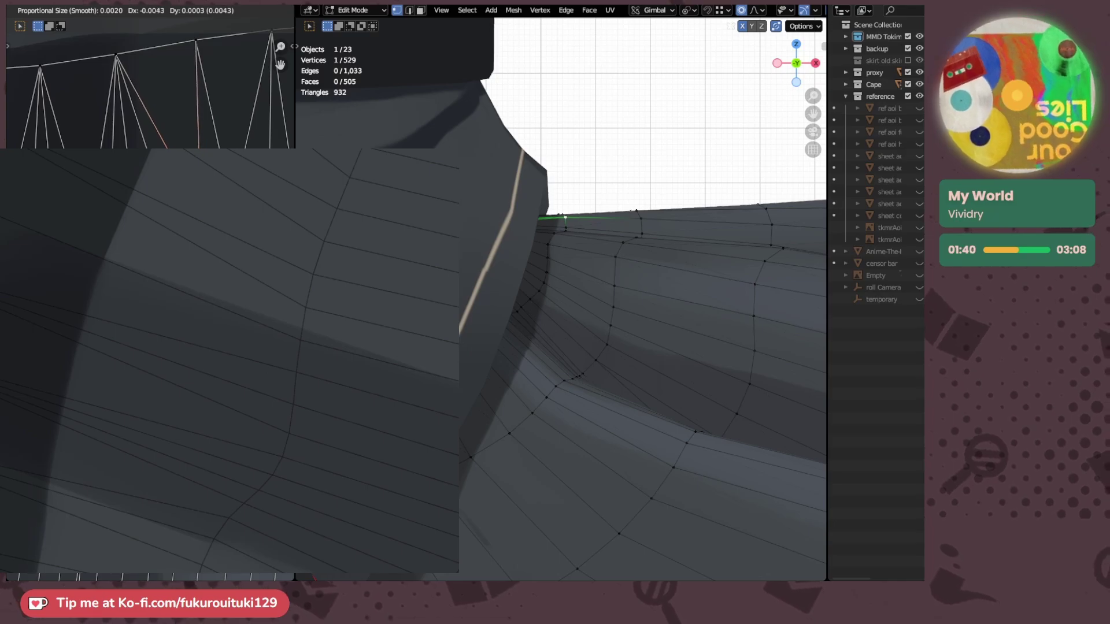
{"action": "left_click", "coordinate": [144, 289]}
- Return along the UV row and reposition the vertices below the skirt's top corner to smooth the shadow
{"action": "middle_click_drag", "start_coordinate": [145, 289], "coordinate": [166, 287]}
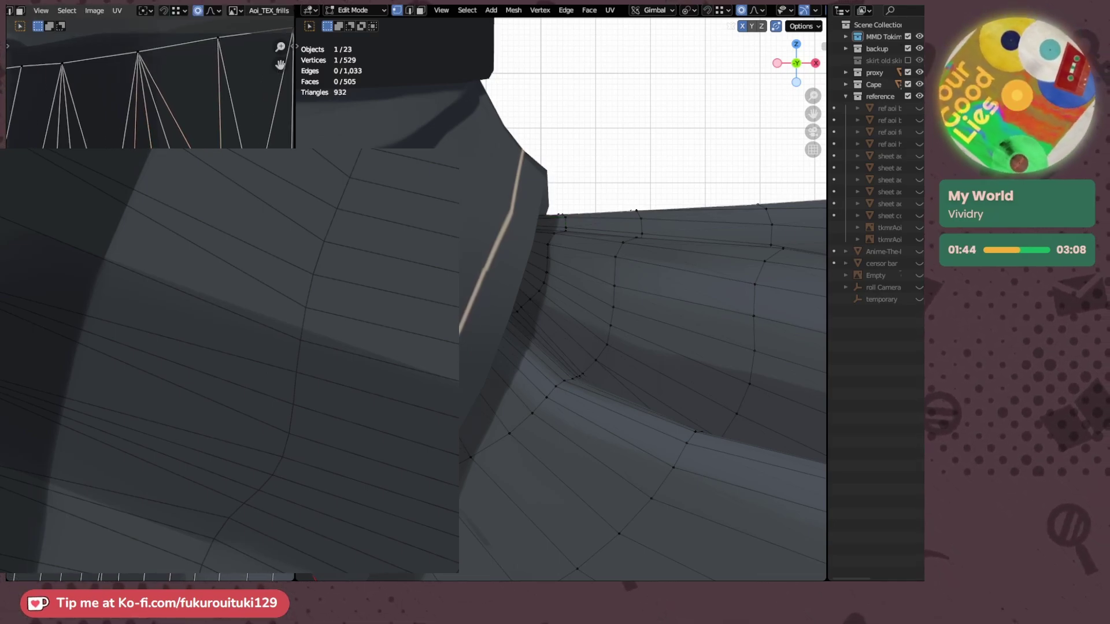
{"action": "middle_click_drag", "start_coordinate": [144, 289], "coordinate": [233, 282]}
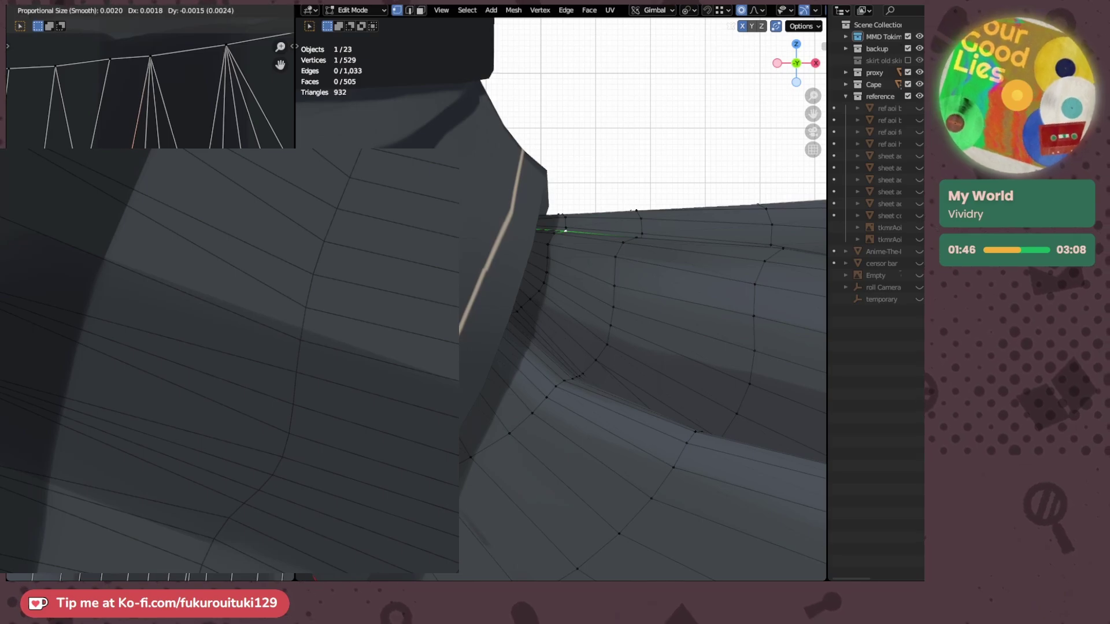
{"action": "left_click", "coordinate": [82, 193]}
{"action": "middle_click_drag", "start_coordinate": [82, 194], "coordinate": [193, 203]}
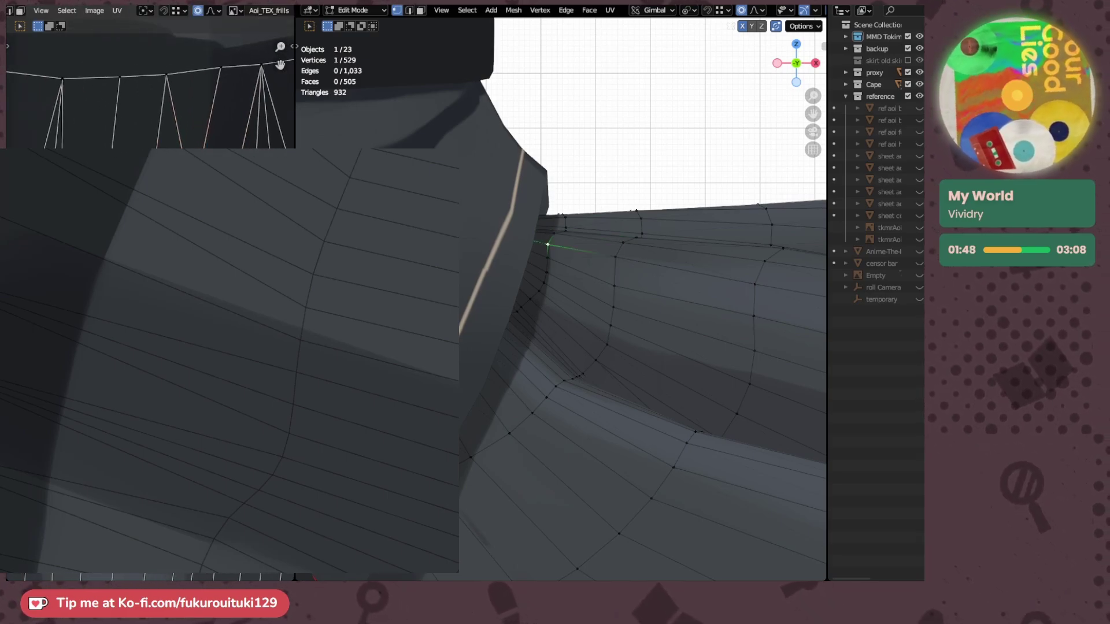
{"action": "key", "text": "g"}
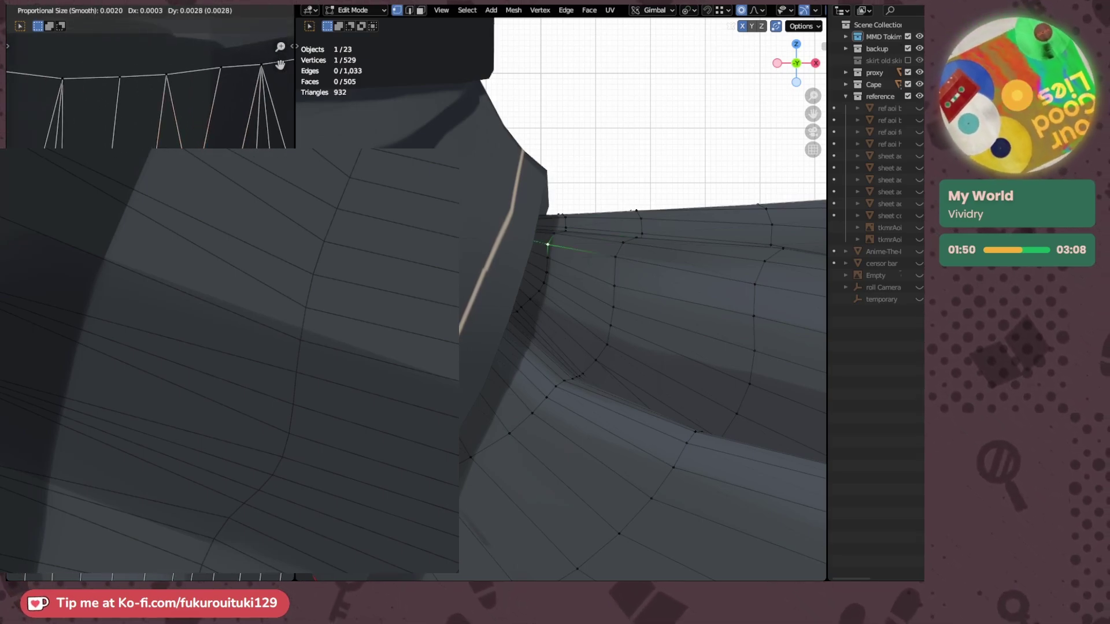
{"action": "left_click", "coordinate": [193, 203]}
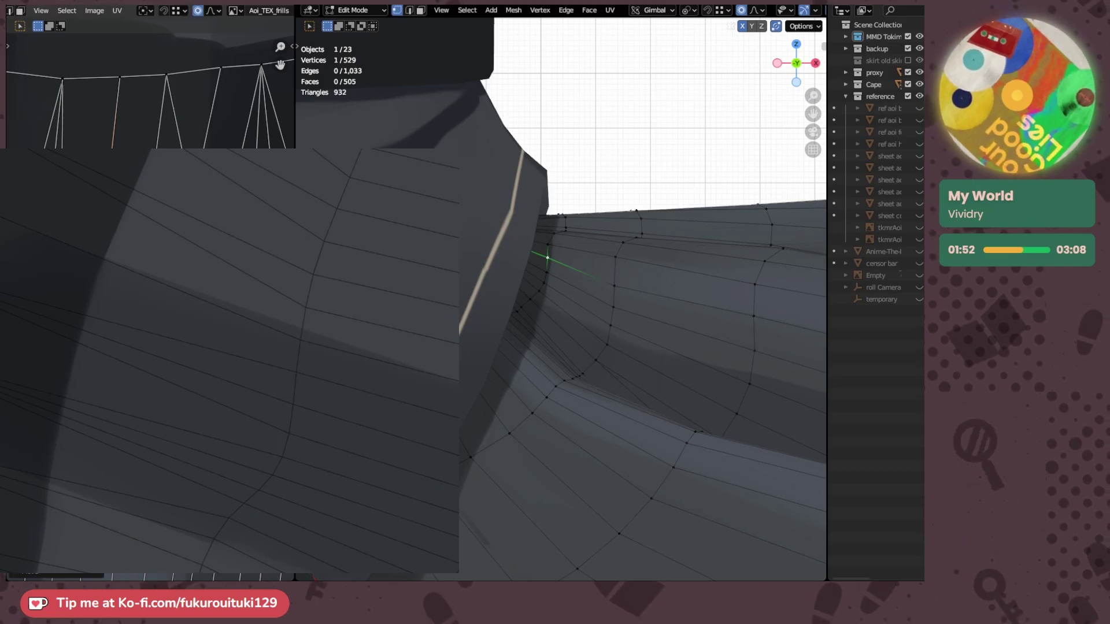
- Fine-tune the UVs of the waist vertices farther down the first fold with proportional size 0.0020
{"action": "key", "text": "g"}
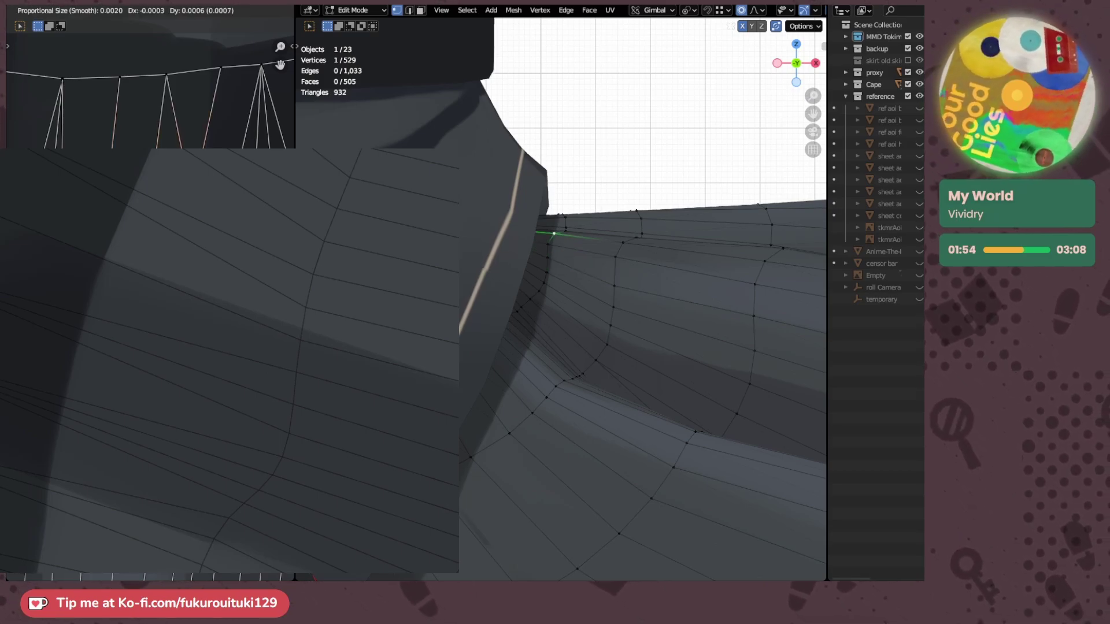
{"action": "key", "text": "Return"}
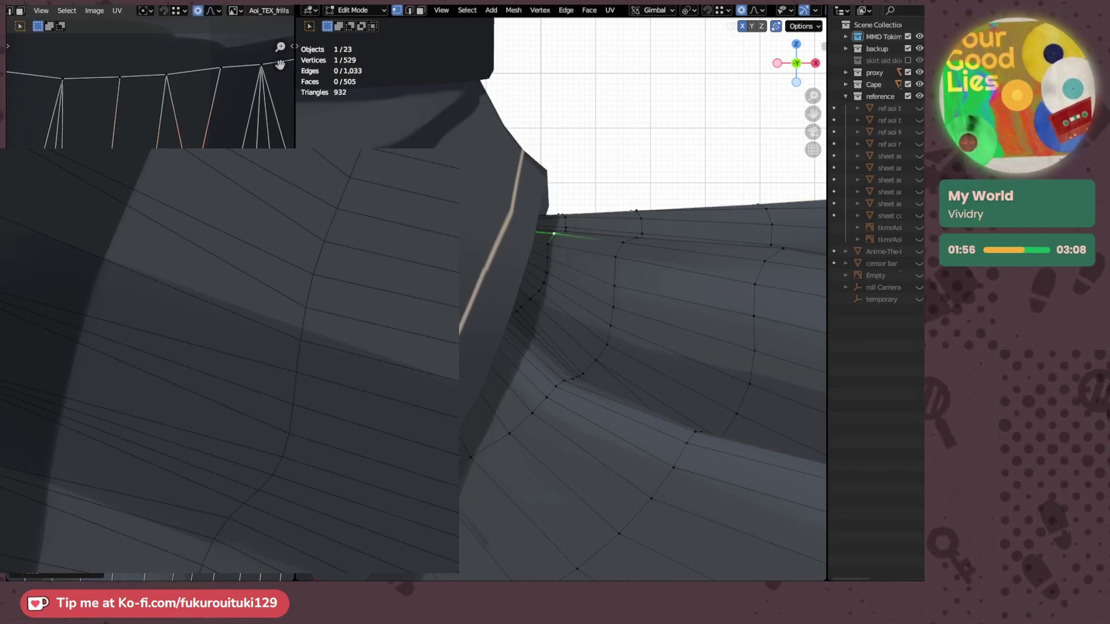
{"action": "left_click", "coordinate": [547, 257]}
{"action": "key", "text": "KP_Decimal"}
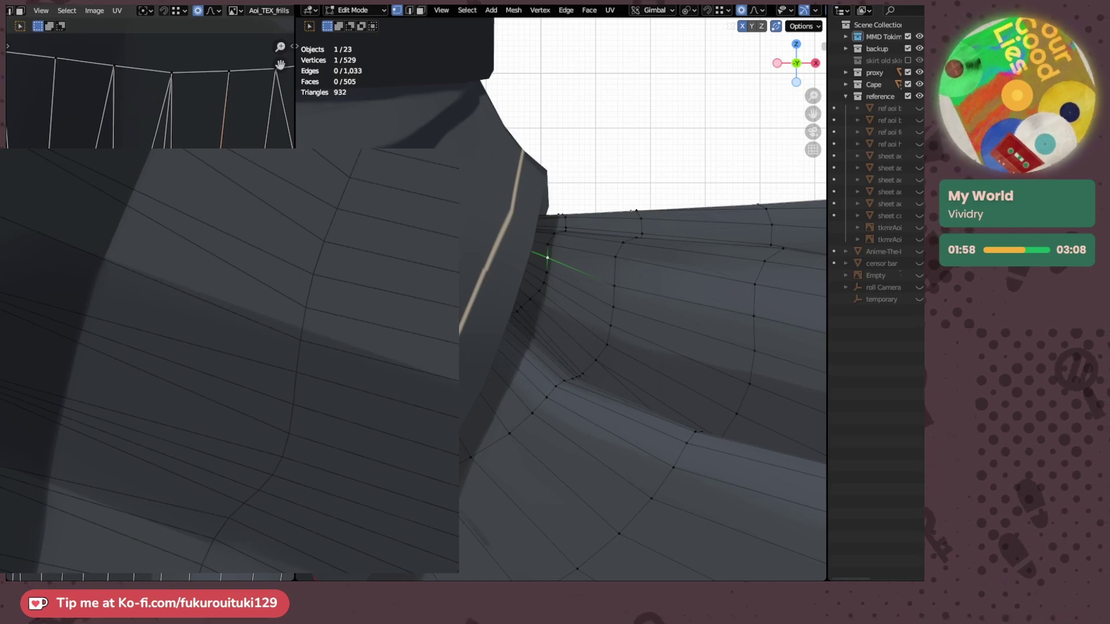
{"action": "key", "text": "g"}
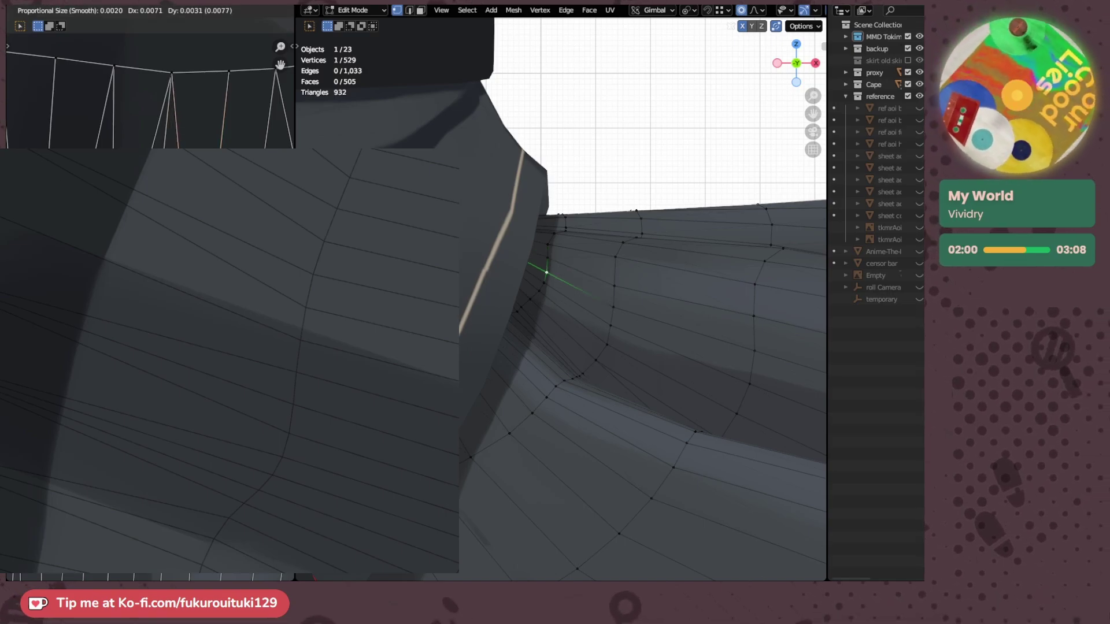
{"action": "key", "text": "Return"}
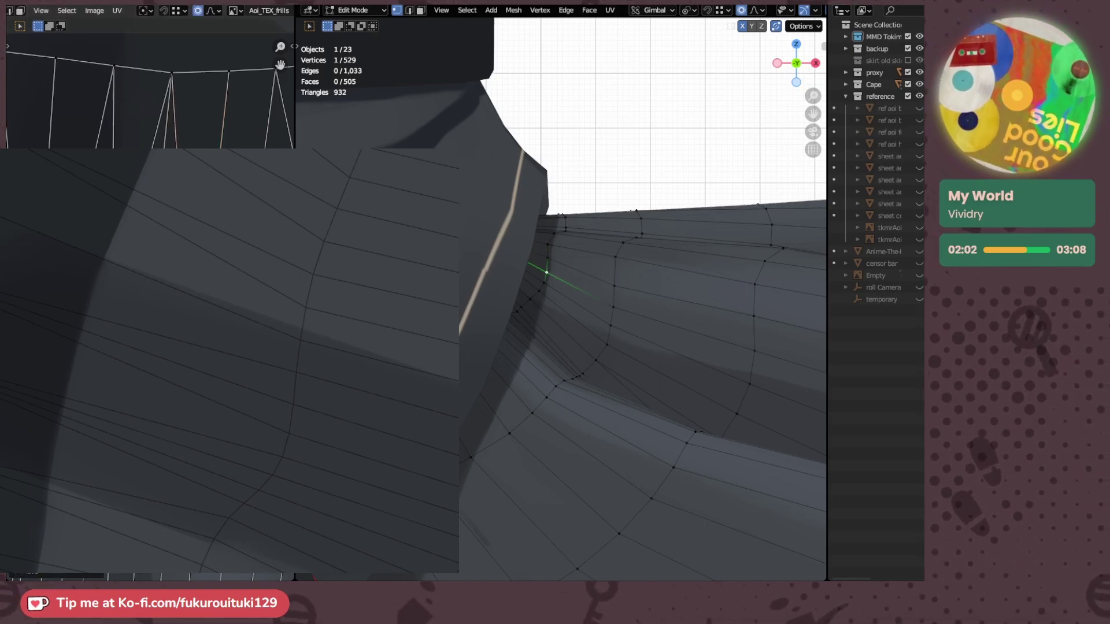
- Leave mesh editing, clear the selection and check the waist shadow from the back of the character
{"action": "scroll", "coordinate": [688, 289], "scroll_direction": "down", "scroll_amount": 5}
{"action": "left_click", "coordinate": [636, 210]}
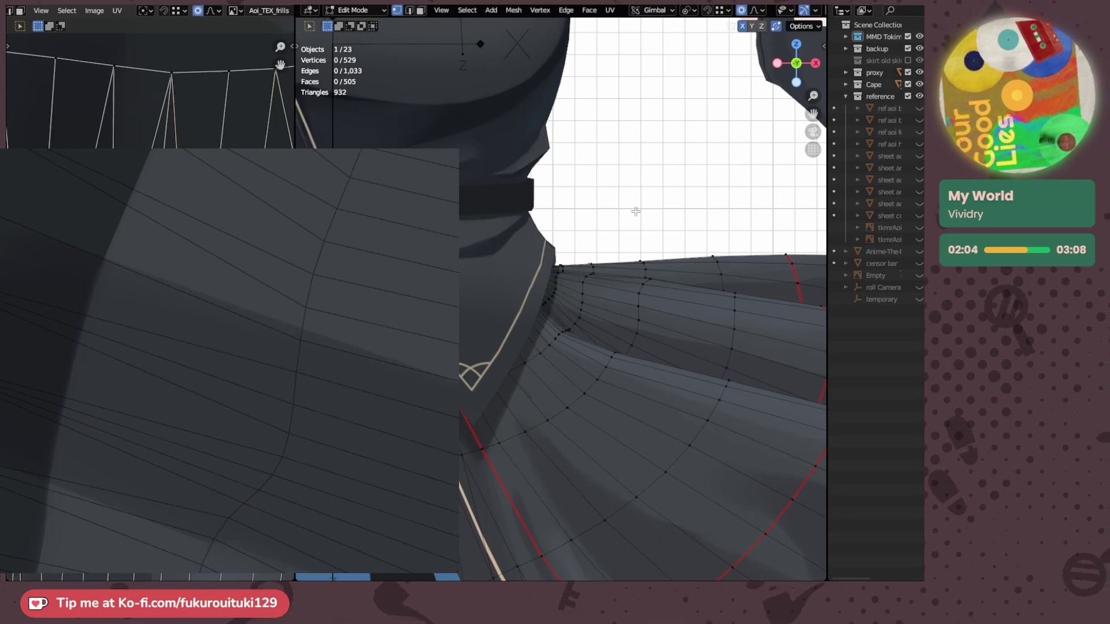
{"action": "key", "text": "Tab"}
{"action": "left_click", "coordinate": [596, 209]}
{"action": "scroll", "coordinate": [595, 208], "scroll_direction": "up", "scroll_amount": 4}
{"action": "middle_click_drag", "start_coordinate": [595, 208], "coordinate": [517, 271]}
{"action": "middle_click_drag", "start_coordinate": [692, 300], "coordinate": [641, 289]}
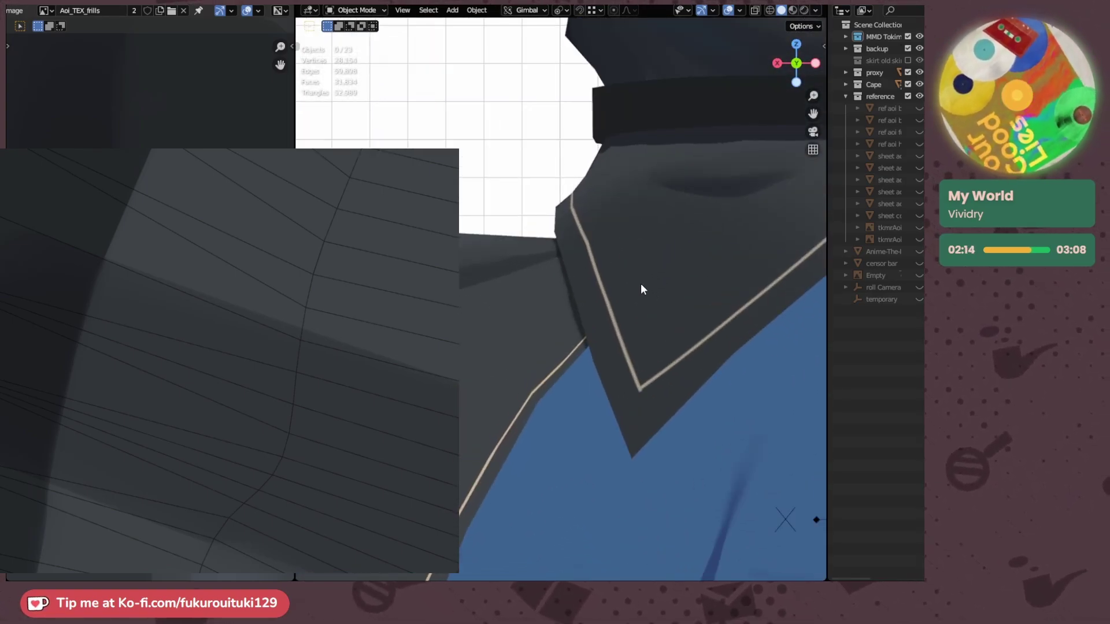
- Examine the painted shadow band against the UV mesh lines, from the folds to the skirt's gold-trimmed edge
{"action": "scroll", "coordinate": [240, 326], "scroll_direction": "down", "scroll_amount": 3}
{"action": "scroll", "coordinate": [240, 326], "scroll_direction": "down", "scroll_amount": 2}
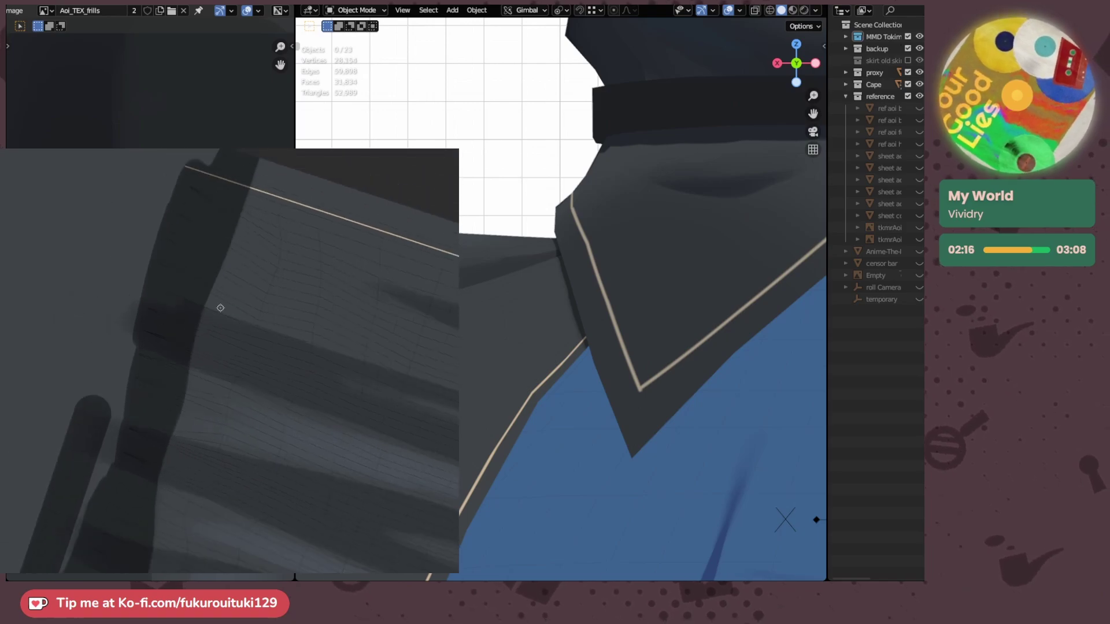
{"action": "scroll", "coordinate": [143, 292], "scroll_direction": "up", "scroll_amount": 4}
{"action": "key", "text": "Home"}
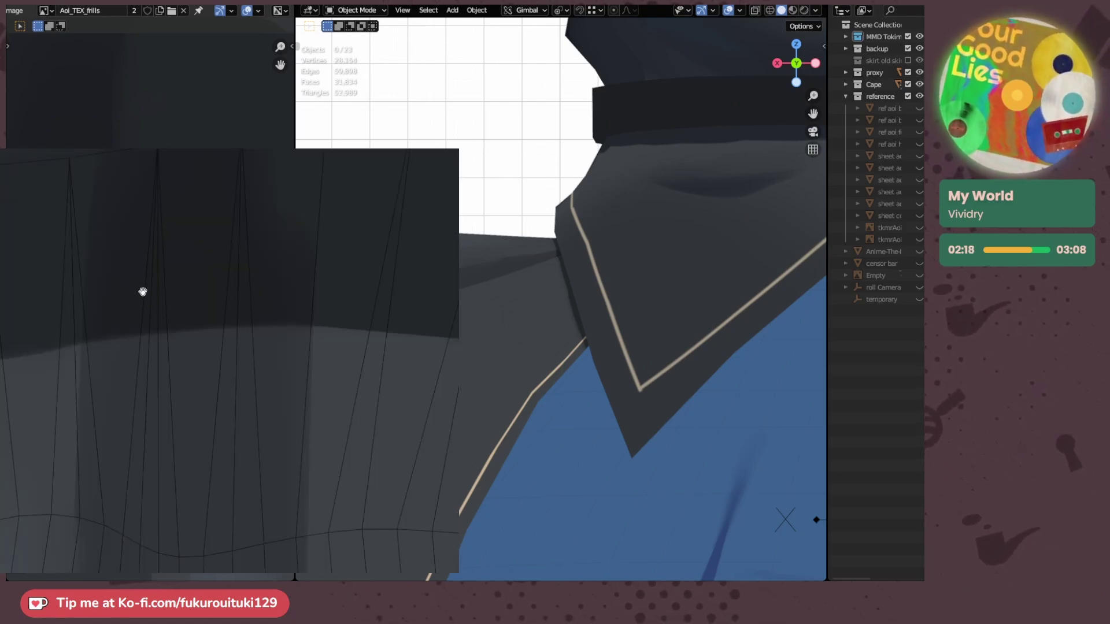
{"action": "scroll", "coordinate": [315, 327], "scroll_direction": "down", "scroll_amount": 3}
{"action": "mouse_move", "coordinate": [315, 327]}
{"action": "left_mouse_down"}
{"action": "mouse_move", "coordinate": [225, 265]}
{"action": "mouse_move", "coordinate": [244, 272]}
{"action": "left_mouse_up"}
{"action": "left_click_drag", "start_coordinate": [133, 256], "coordinate": [161, 267], "text": "ctrl"}
{"action": "scroll", "coordinate": [160, 261], "scroll_direction": "up", "scroll_amount": 1}
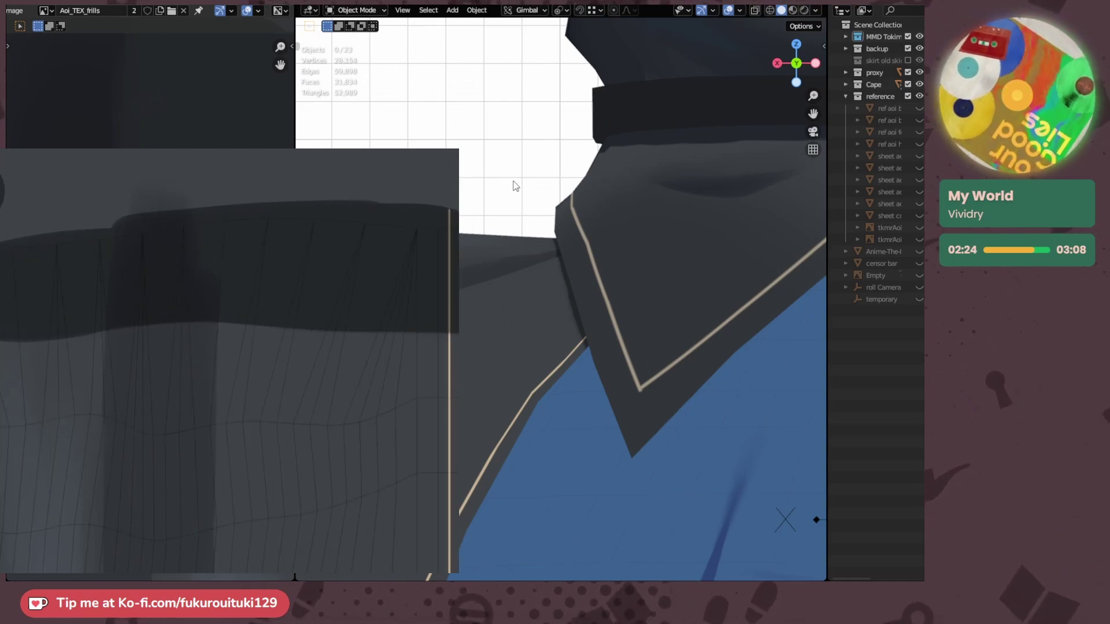
{"action": "scroll", "coordinate": [191, 270], "scroll_direction": "down", "scroll_amount": 1}
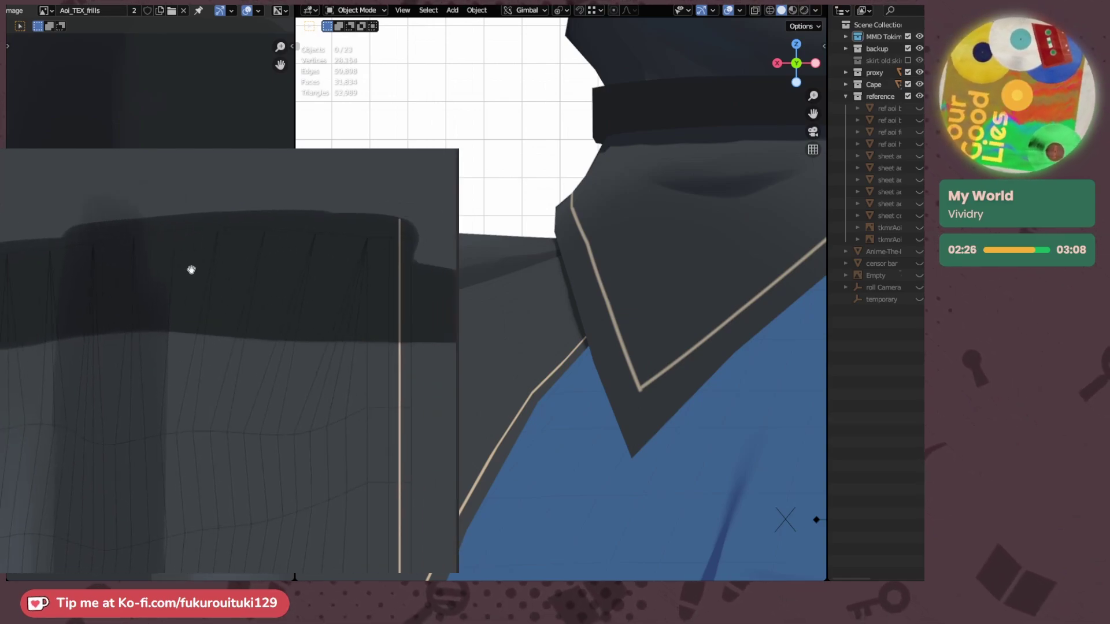
{"action": "left_click_drag", "start_coordinate": [191, 270], "coordinate": [152, 278]}
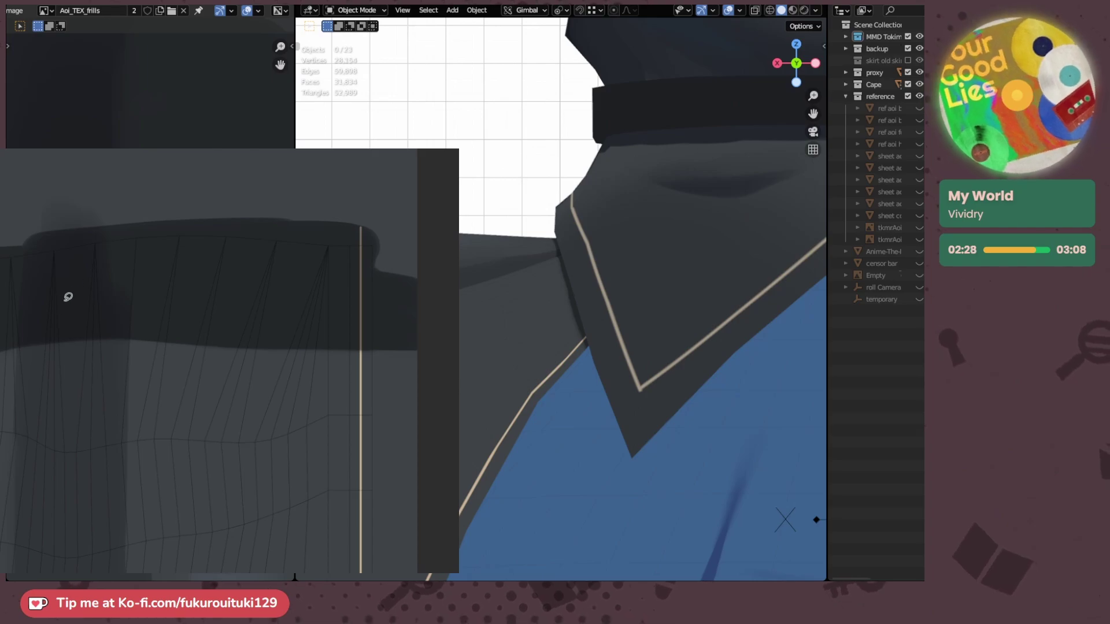
- Lasso the dark waist shadow band across the pleats and transform it, nudging it slightly lower on the texture
{"action": "left_click_drag", "start_coordinate": [45, 316], "coordinate": [151, 296]}
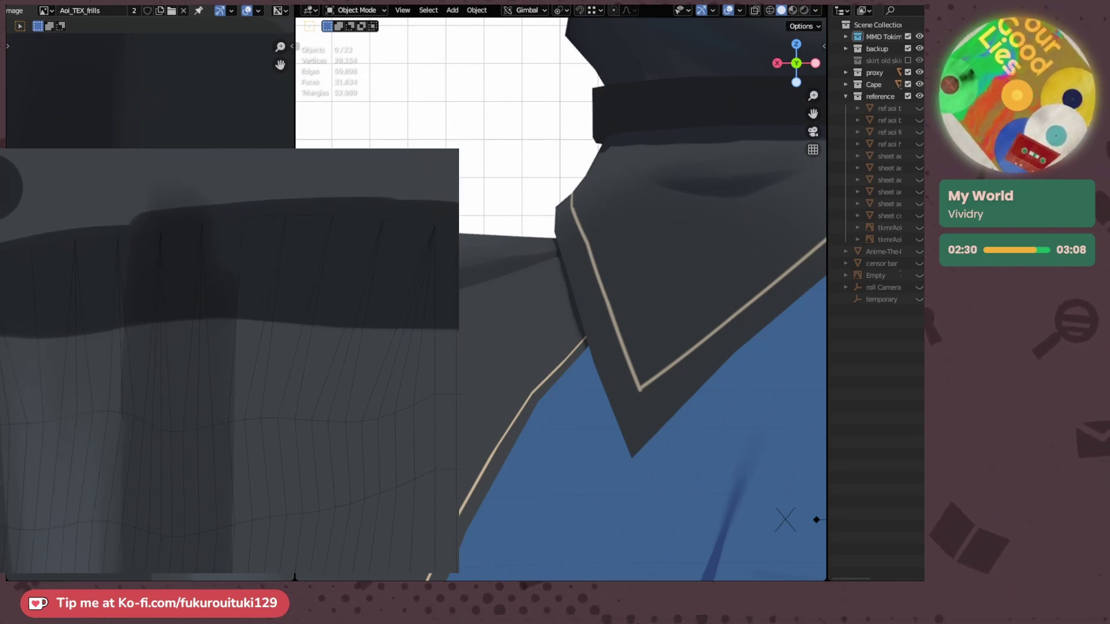
{"action": "left_click_drag", "start_coordinate": [6, 400], "coordinate": [459, 395]}
{"action": "mouse_move", "coordinate": [459, 174]}
{"action": "left_mouse_down"}
{"action": "mouse_move", "coordinate": [408, 168]}
{"action": "mouse_move", "coordinate": [75, 207]}
{"action": "mouse_move", "coordinate": [1, 227]}
{"action": "mouse_move", "coordinate": [1, 397]}
{"action": "left_mouse_up"}
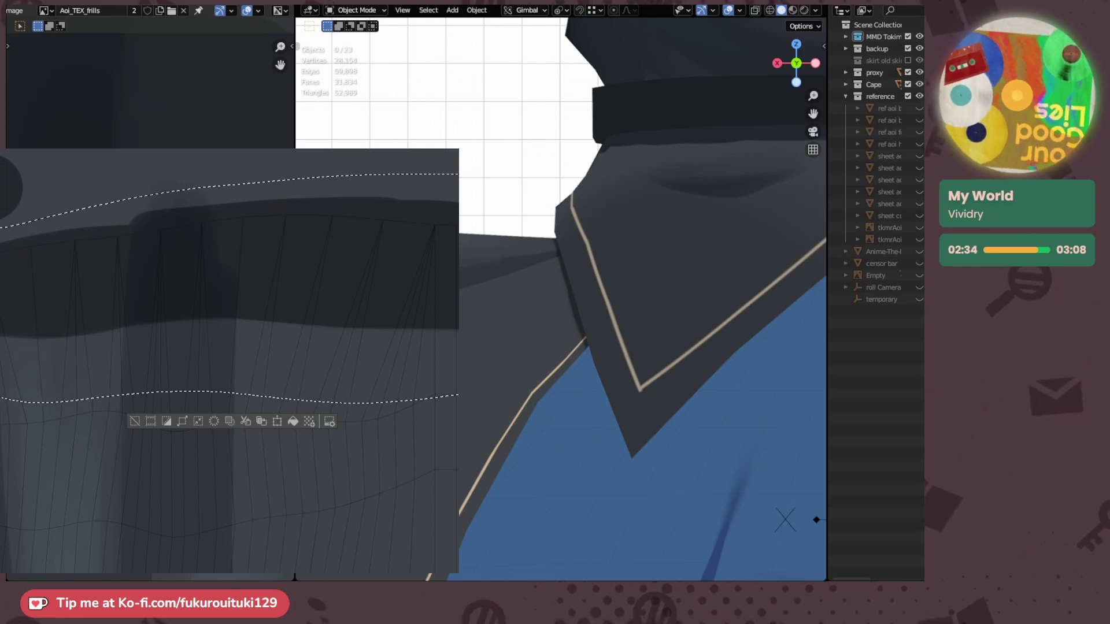
{"action": "key", "text": "ctrl+t"}
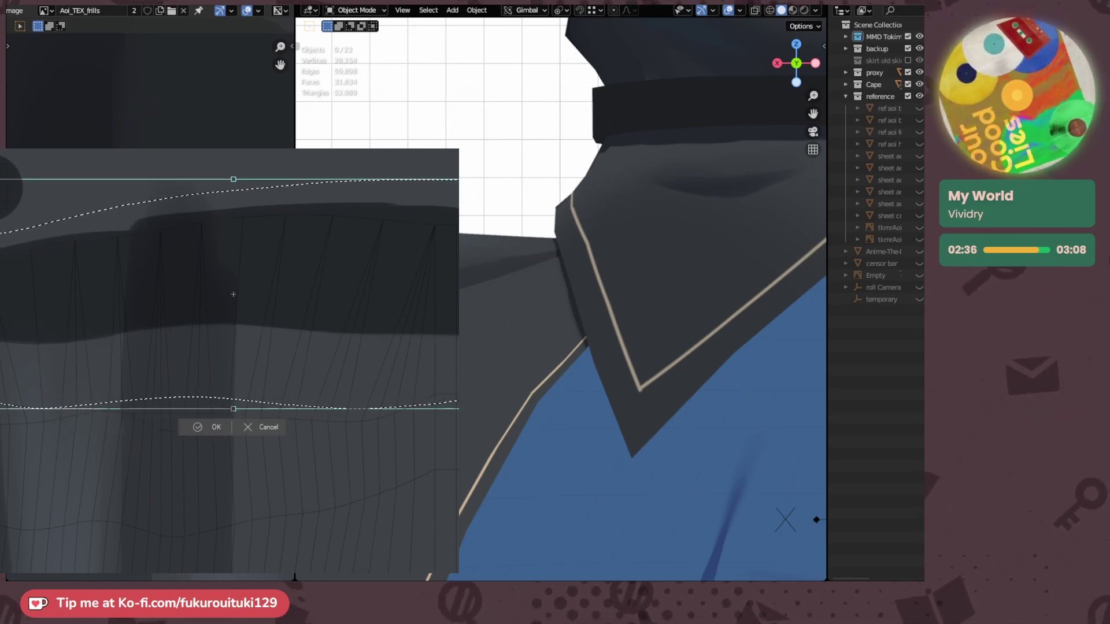
{"action": "key", "text": "Down"}
{"action": "key", "text": "Up"}
{"action": "key", "text": "Up"}
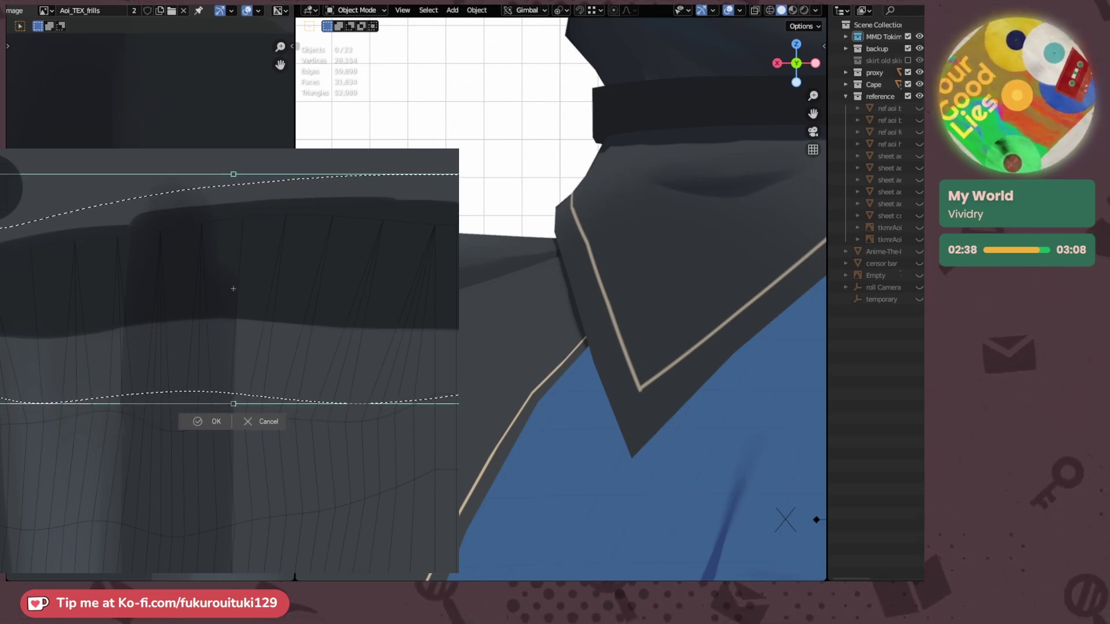
{"action": "key", "text": "Up"}
{"action": "key", "text": "Up"}
{"action": "key", "text": "Up"}
{"action": "key", "text": "Up"}
{"action": "key", "text": "Down"}
{"action": "key", "text": "Down"}
{"action": "key", "text": "Down"}
{"action": "key", "text": "Down"}
{"action": "key", "text": "Down"}
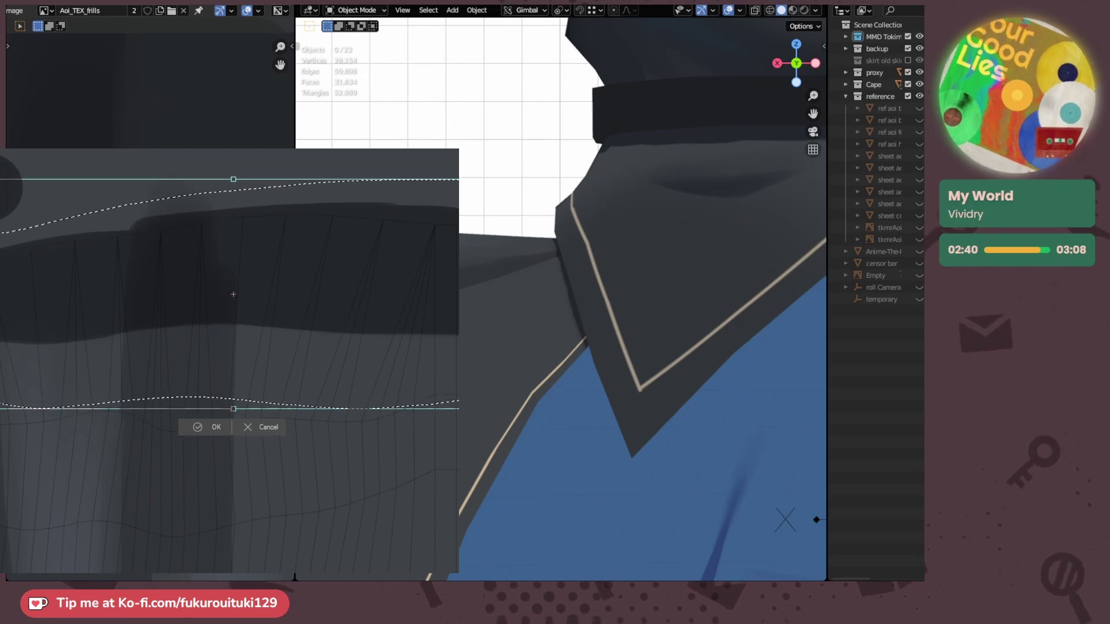
{"action": "key", "text": "Return"}
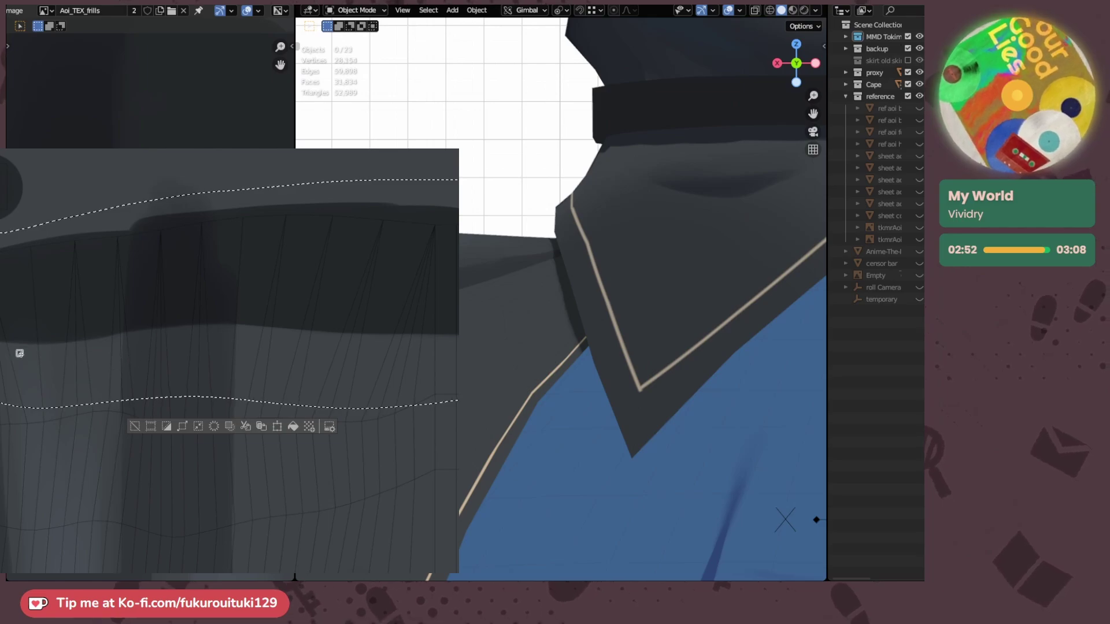
- Deselect the band and touch up its lower edge where it crosses the dark pleat folds
{"action": "key", "text": "ctrl+d"}
{"action": "mouse_move", "coordinate": [36, 330]}
{"action": "left_mouse_down"}
{"action": "mouse_move", "coordinate": [133, 181]}
{"action": "mouse_move", "coordinate": [73, 332]}
{"action": "left_mouse_up"}
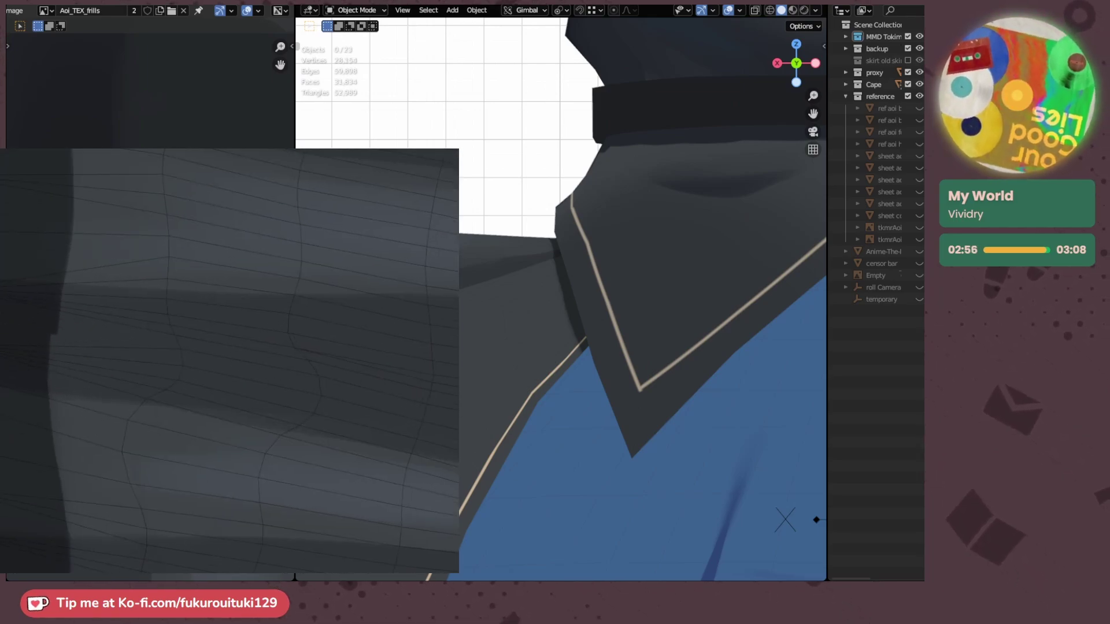
{"action": "left_click_drag", "start_coordinate": [18, 375], "coordinate": [61, 377], "text": "ctrl"}
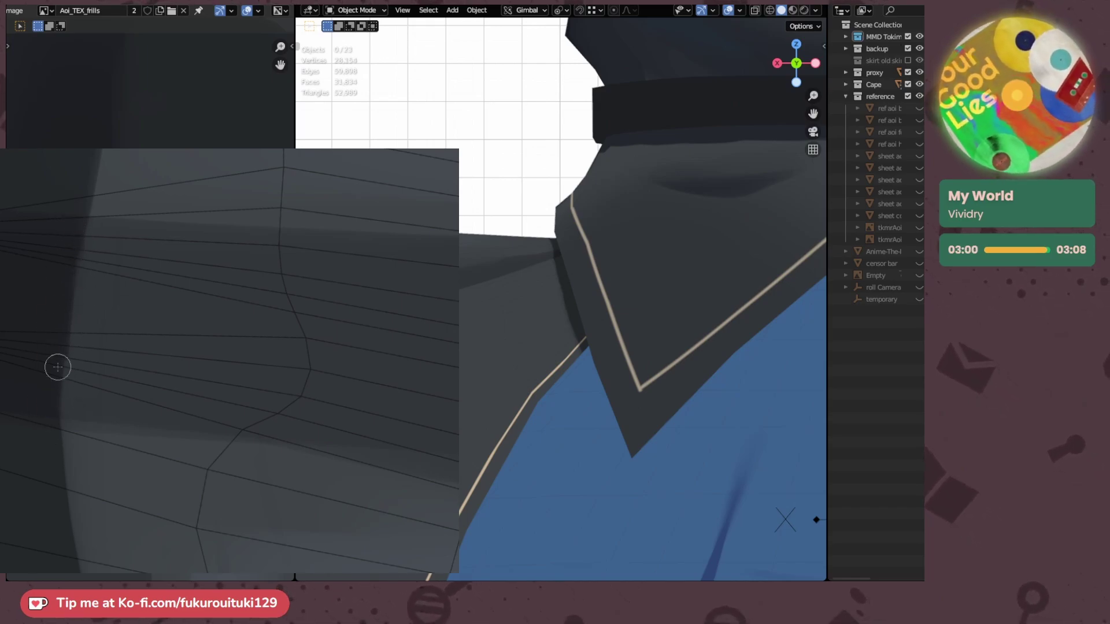
{"action": "mouse_move", "coordinate": [62, 322]}
{"action": "left_mouse_down", "text": "ctrl"}
{"action": "mouse_move", "coordinate": [21, 322]}
{"action": "mouse_move", "coordinate": [108, 190]}
{"action": "left_mouse_up", "text": "ctrl"}
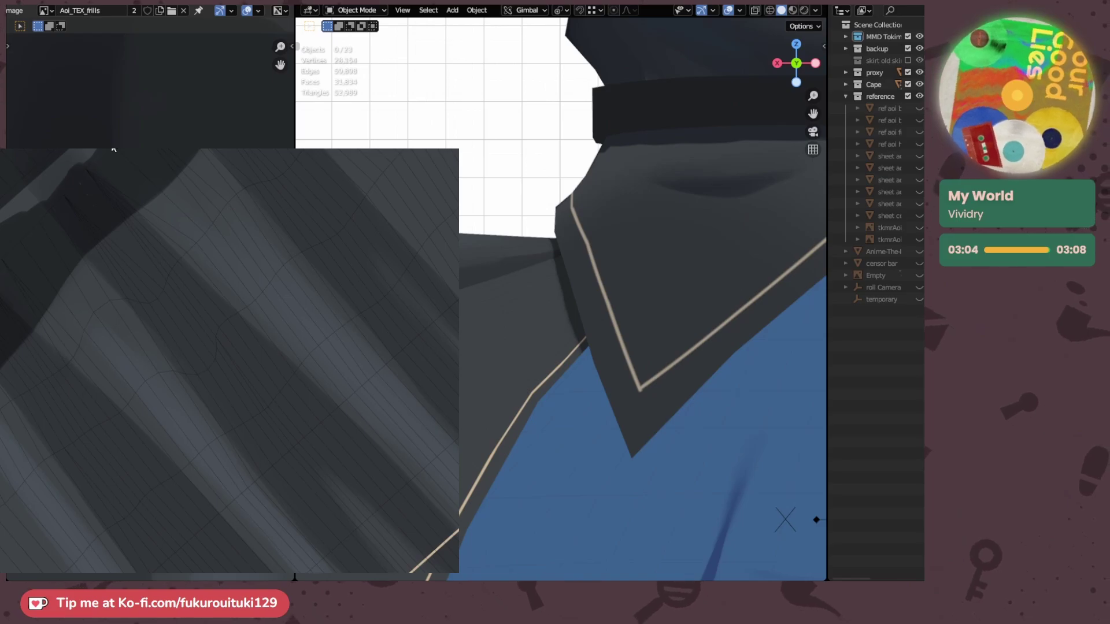
- Check the waist shadow on the character from the front and back, comparing both sides under the pointed waist flaps
{"action": "key", "text": "KP_1"}
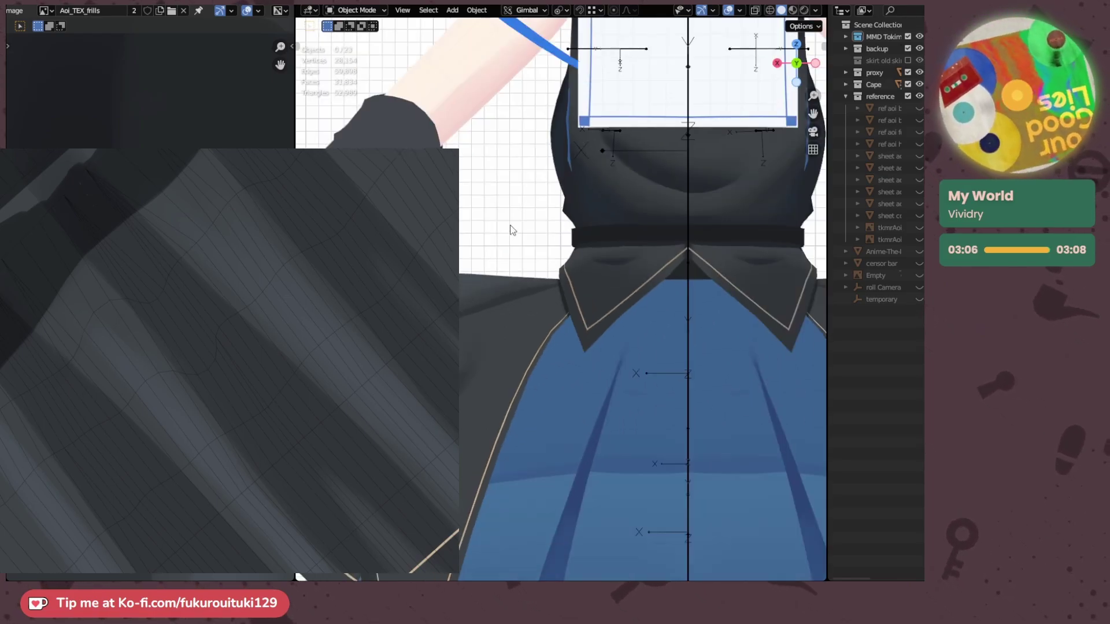
{"action": "middle_click_drag", "start_coordinate": [534, 232], "coordinate": [634, 263]}
{"action": "middle_click_drag", "start_coordinate": [555, 257], "coordinate": [638, 252]}
{"action": "key", "text": "KP_1"}
{"action": "scroll", "coordinate": [629, 256], "scroll_direction": "down", "scroll_amount": 3}
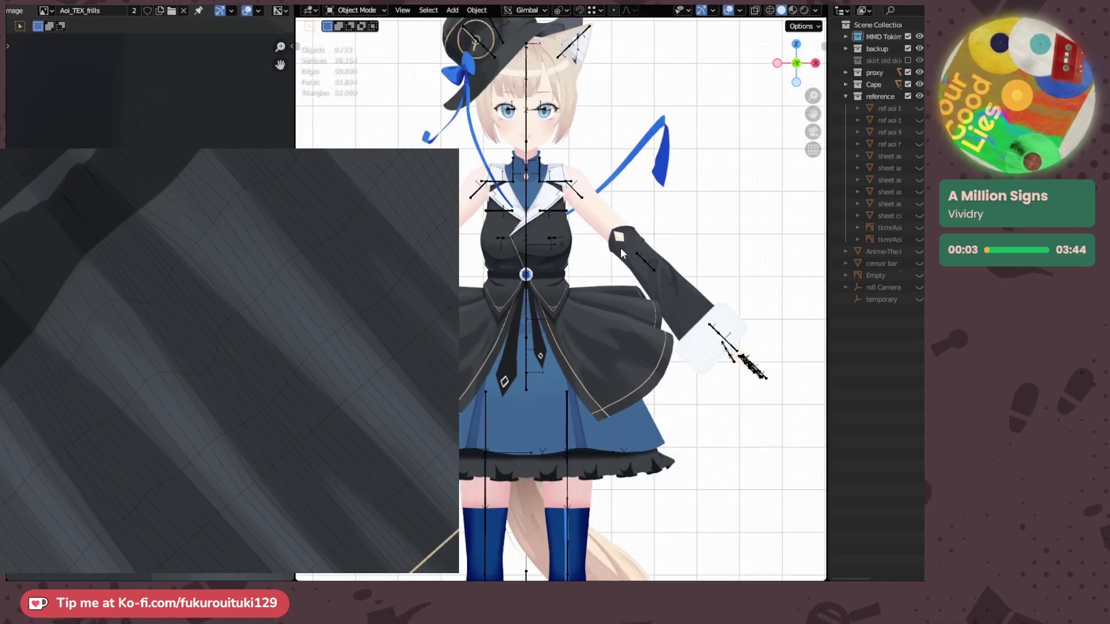
{"action": "scroll", "coordinate": [620, 247], "scroll_direction": "up", "scroll_amount": 5}
{"action": "middle_click_drag", "start_coordinate": [634, 224], "coordinate": [659, 274]}
{"action": "key", "text": "ctrl+KP_1"}
{"action": "scroll", "coordinate": [646, 267], "scroll_direction": "up", "scroll_amount": 2}
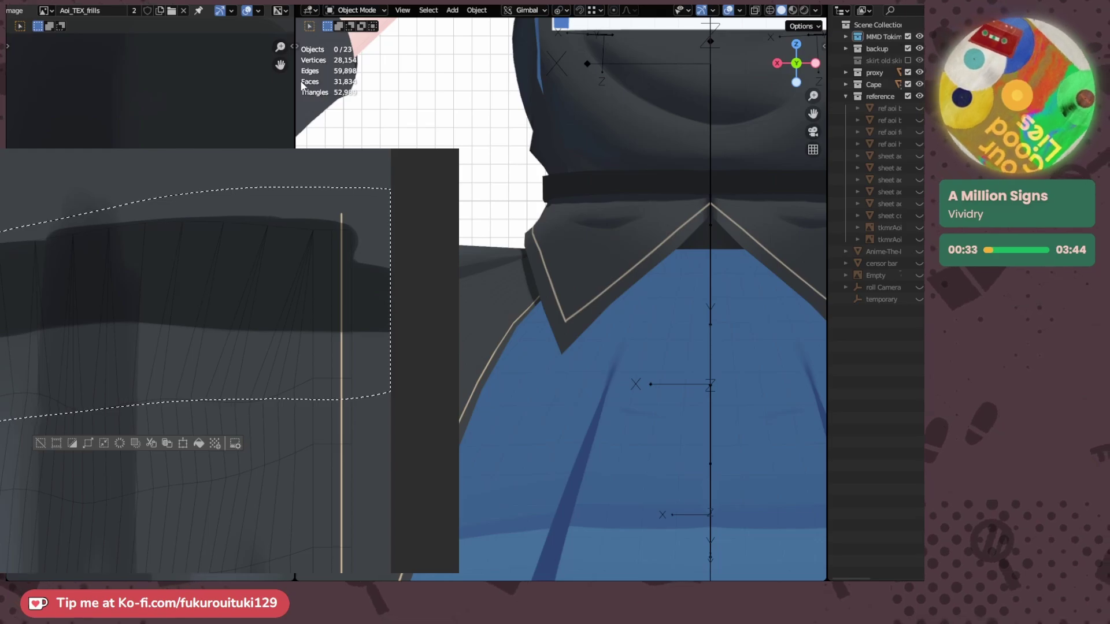
{"action": "middle_click_drag", "start_coordinate": [425, 187], "coordinate": [671, 213]}
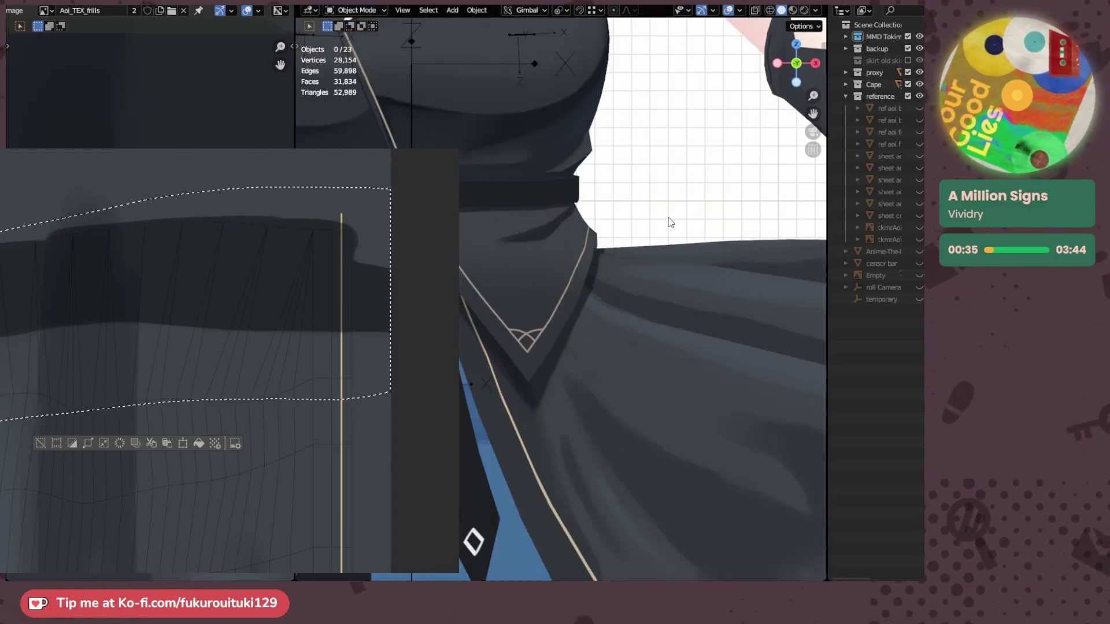
{"action": "key", "text": "KP_1"}
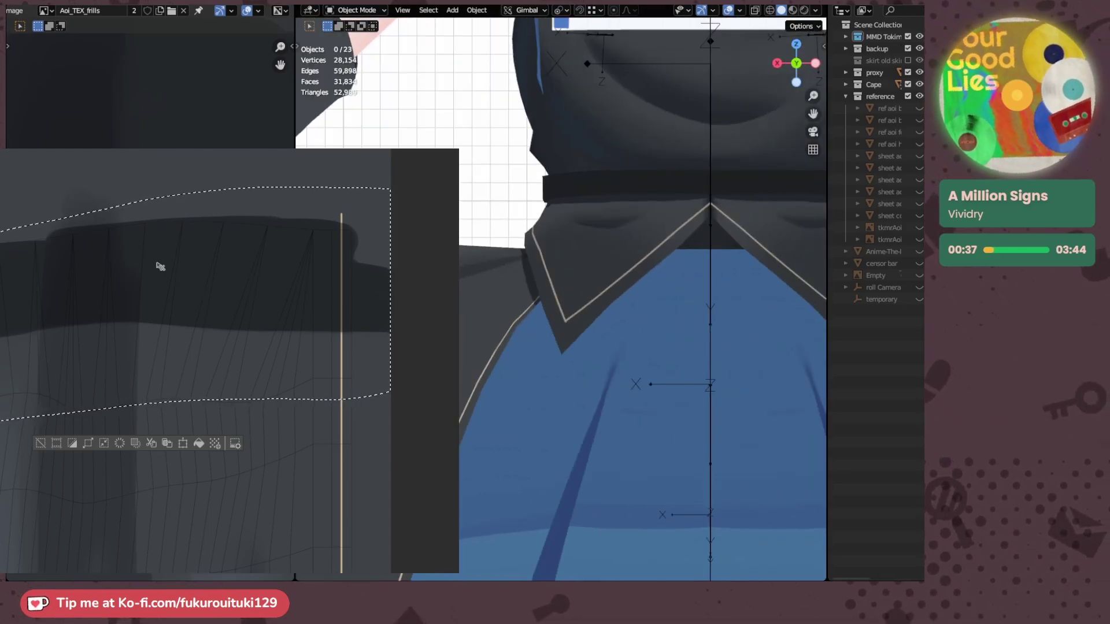
- Nudge the selected shadow band near the gold-trimmed edge two increments lower and commit the transform
{"action": "key", "text": "ctrl+t"}
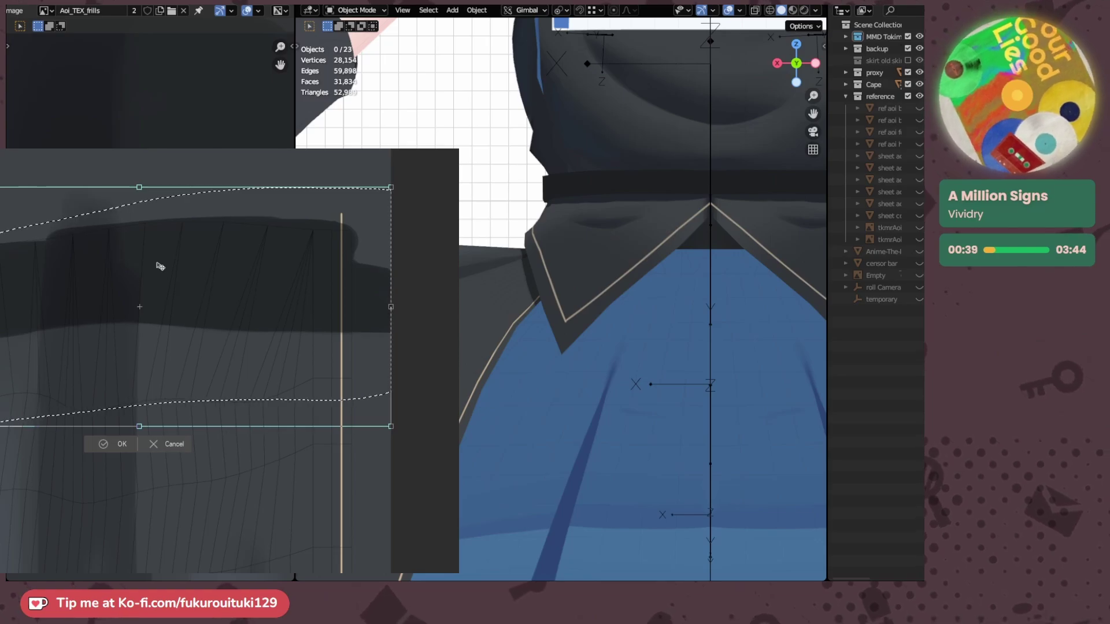
{"action": "key", "text": "Down"}
{"action": "key", "text": "Down"}
{"action": "key", "text": "Return"}
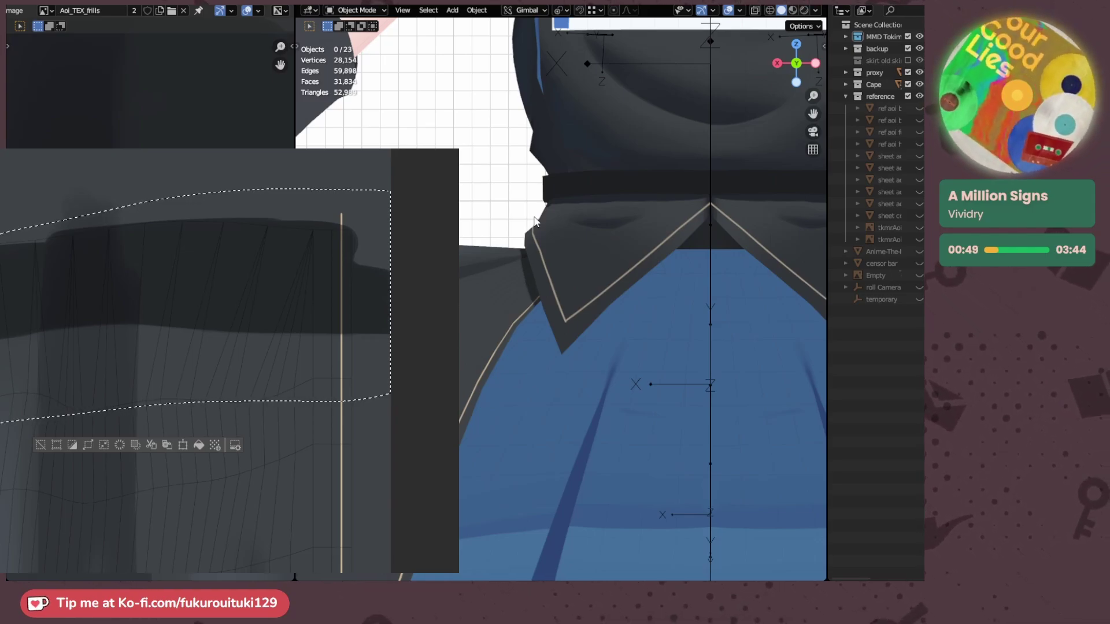
{"action": "middle_click_drag", "start_coordinate": [457, 217], "coordinate": [508, 218]}
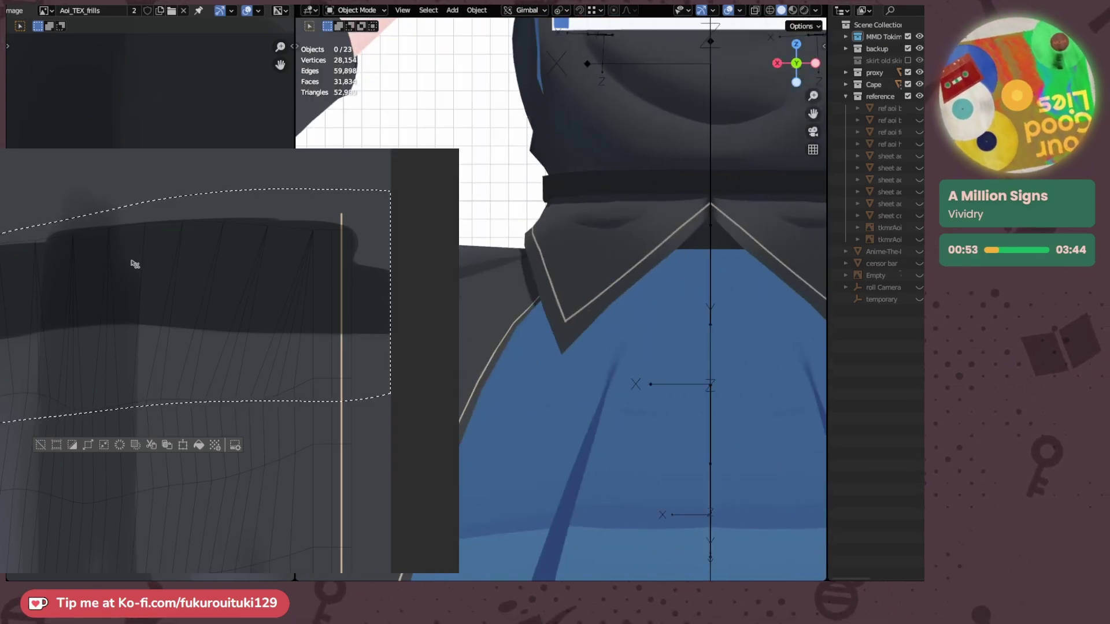
- Deselect the trimmed-edge band and smooth its lower shadow edge around the neighbouring folds
{"action": "key", "text": "ctrl+d"}
{"action": "mouse_move", "coordinate": [131, 260]}
{"action": "left_mouse_down"}
{"action": "mouse_move", "coordinate": [271, 174]}
{"action": "mouse_move", "coordinate": [64, 307]}
{"action": "left_mouse_up"}
{"action": "scroll", "coordinate": [63, 373], "scroll_direction": "up", "scroll_amount": 4}
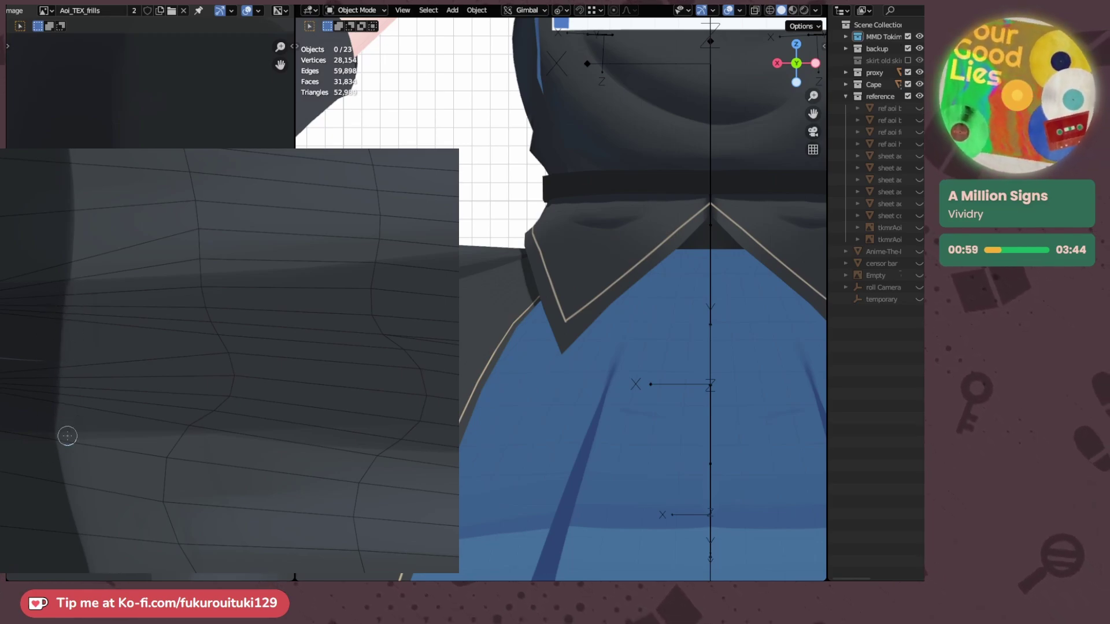
{"action": "middle_click_drag", "start_coordinate": [56, 459], "coordinate": [18, 313]}
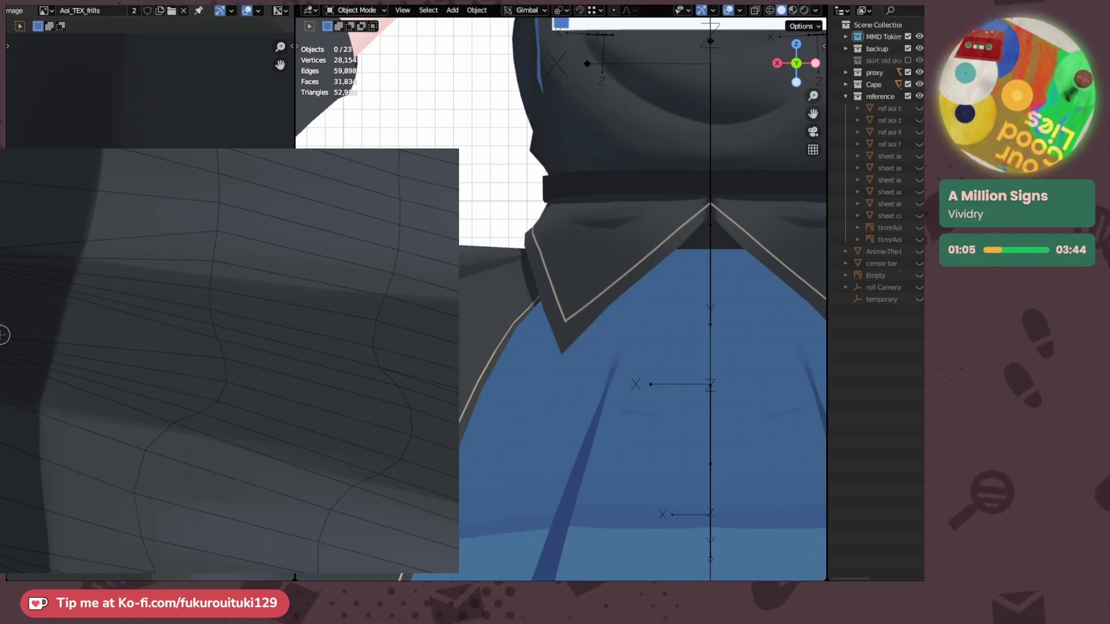
{"action": "middle_click_drag", "start_coordinate": [219, 347], "coordinate": [230, 393]}
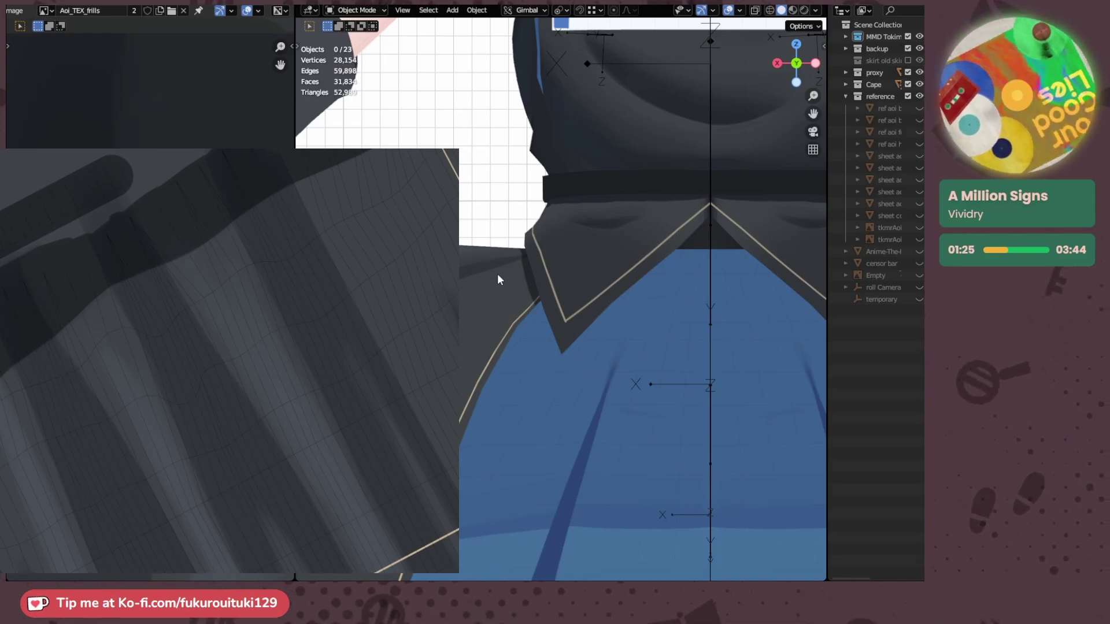
- Compare the waist from the front, then shift the shadow band beneath the separate dark strip slightly upward on the texture
{"action": "scroll", "coordinate": [483, 272], "scroll_direction": "down", "scroll_amount": 3}
{"action": "middle_click_drag", "start_coordinate": [483, 273], "coordinate": [704, 312]}
{"action": "key", "text": "KP_1"}
{"action": "scroll", "coordinate": [615, 295], "scroll_direction": "up", "scroll_amount": 4}
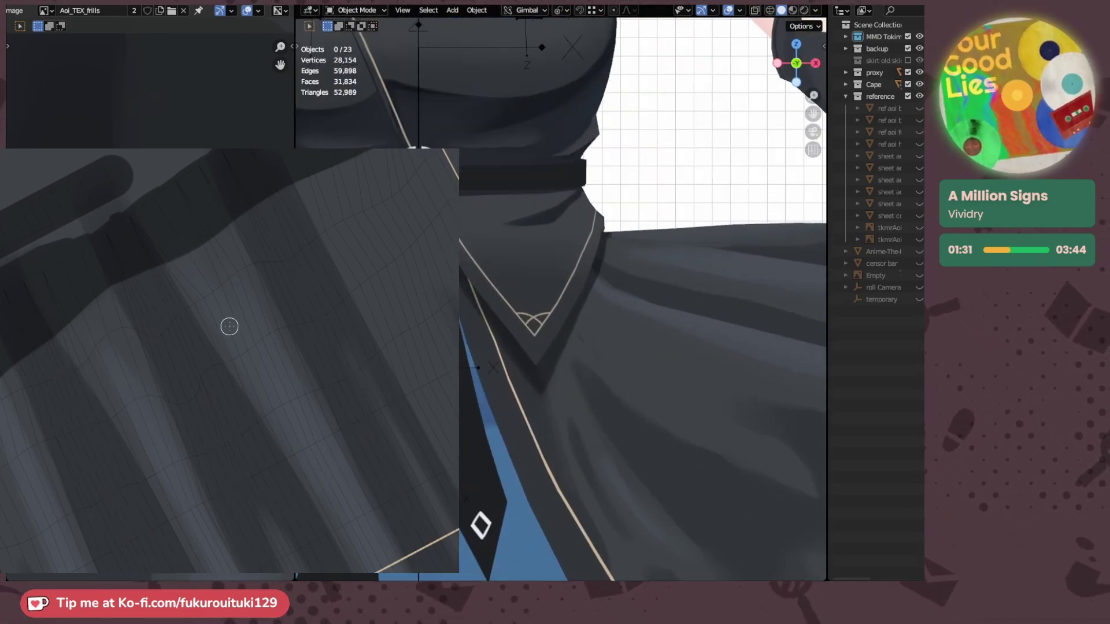
{"action": "key", "text": "ctrl+alt+0"}
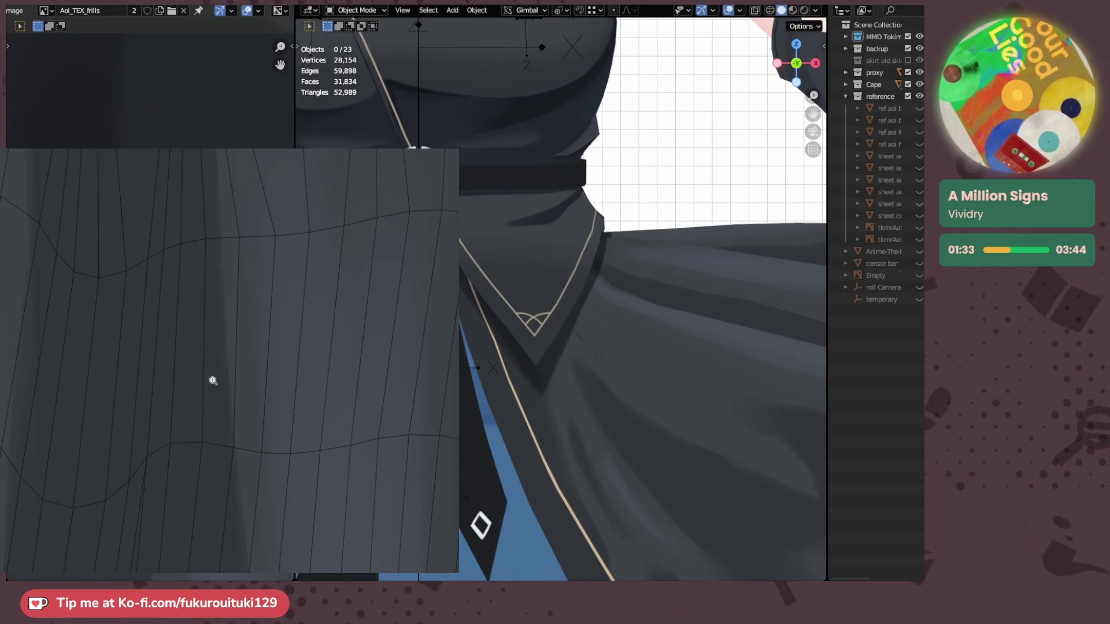
{"action": "scroll", "coordinate": [213, 381], "scroll_direction": "down", "scroll_amount": 3}
{"action": "middle_click_drag", "start_coordinate": [223, 340], "coordinate": [232, 353], "text": "shift"}
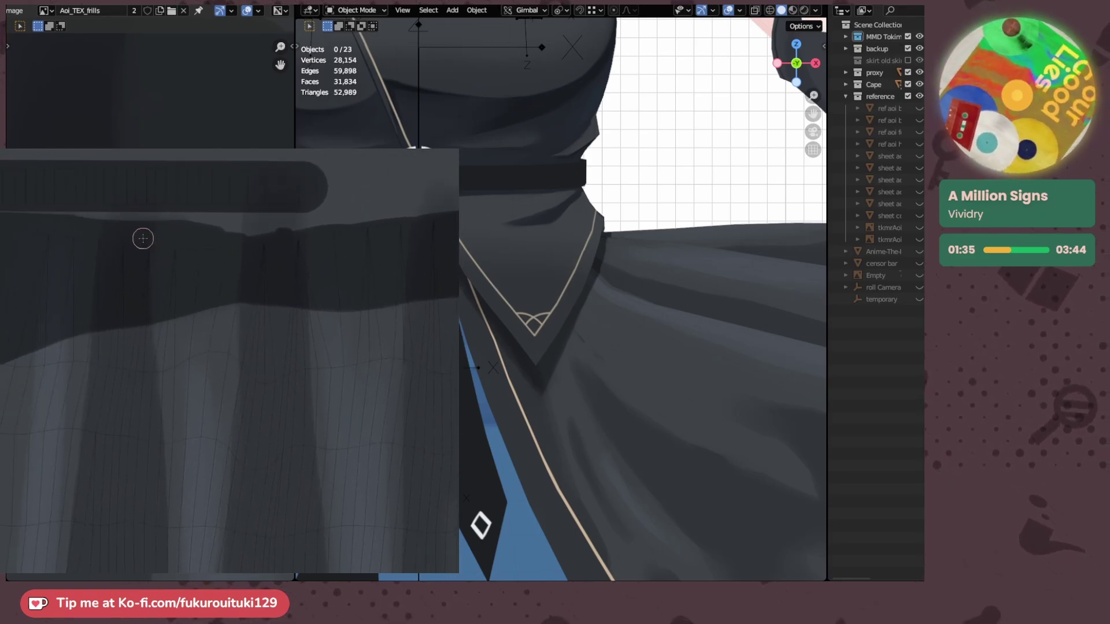
{"action": "key", "text": "ctrl+t"}
{"action": "key", "text": "shift+Up"}
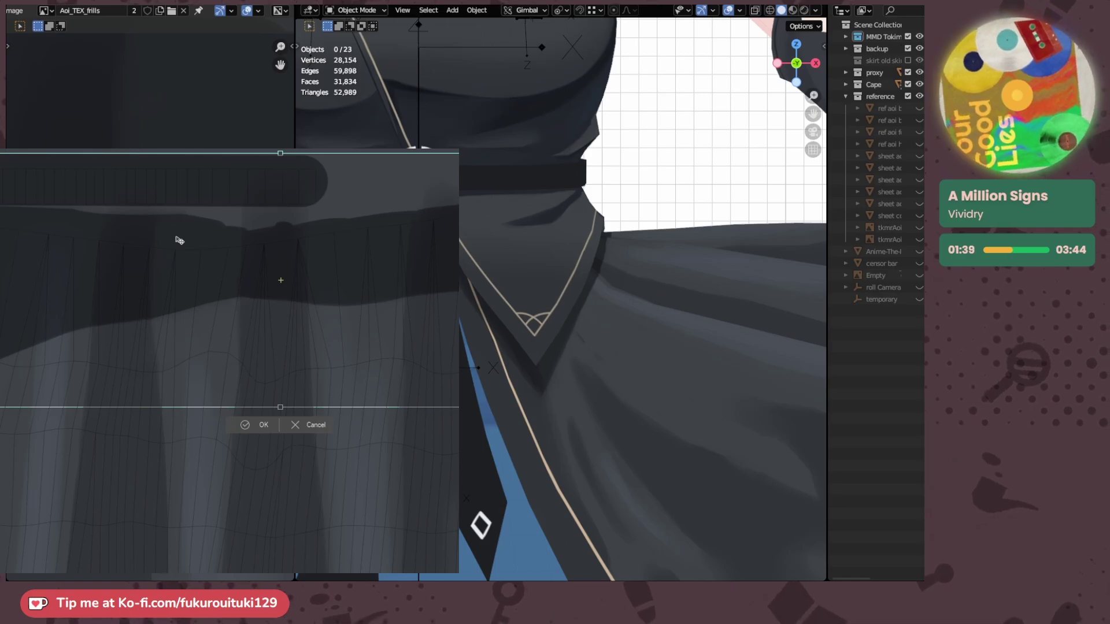
{"action": "key", "text": "Return"}
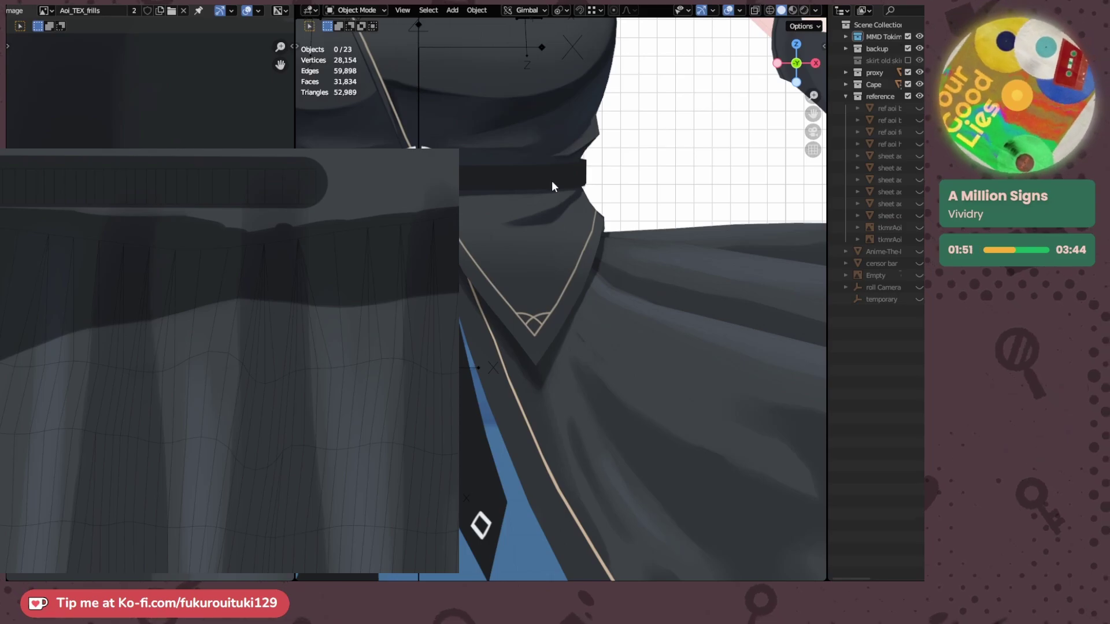
- Paint over the lighter gap between the dark strip and the shadow band's upper edge, checking the skirt on the full figure
{"action": "middle_click_drag", "start_coordinate": [714, 199], "coordinate": [586, 199], "text": "alt"}
{"action": "scroll", "coordinate": [586, 199], "scroll_direction": "down", "scroll_amount": 5}
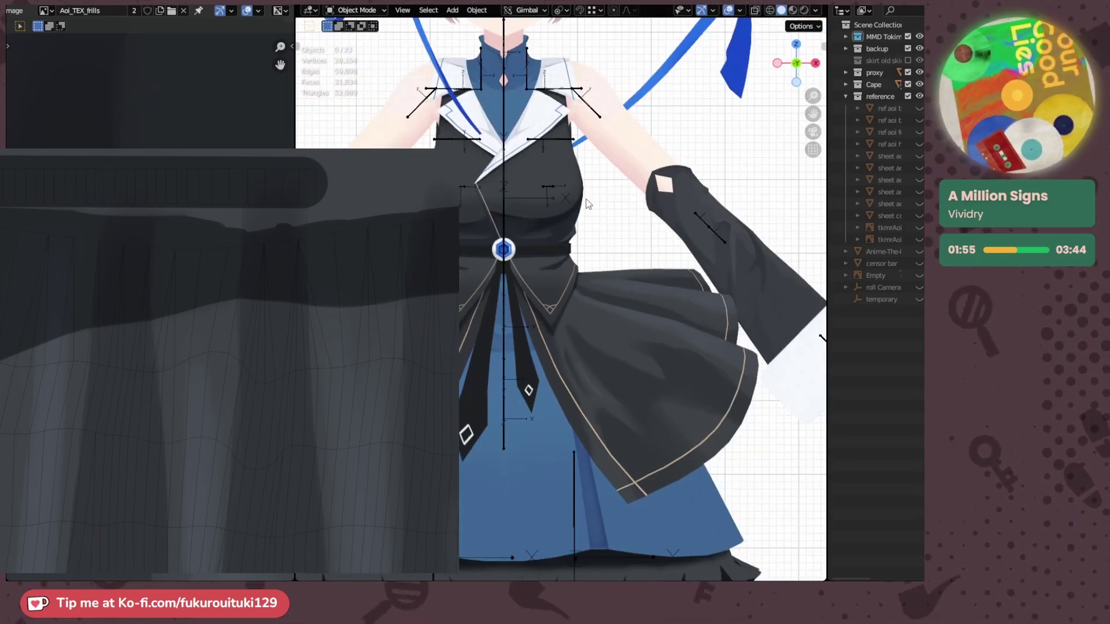
{"action": "scroll", "coordinate": [587, 203], "scroll_direction": "down", "scroll_amount": 3}
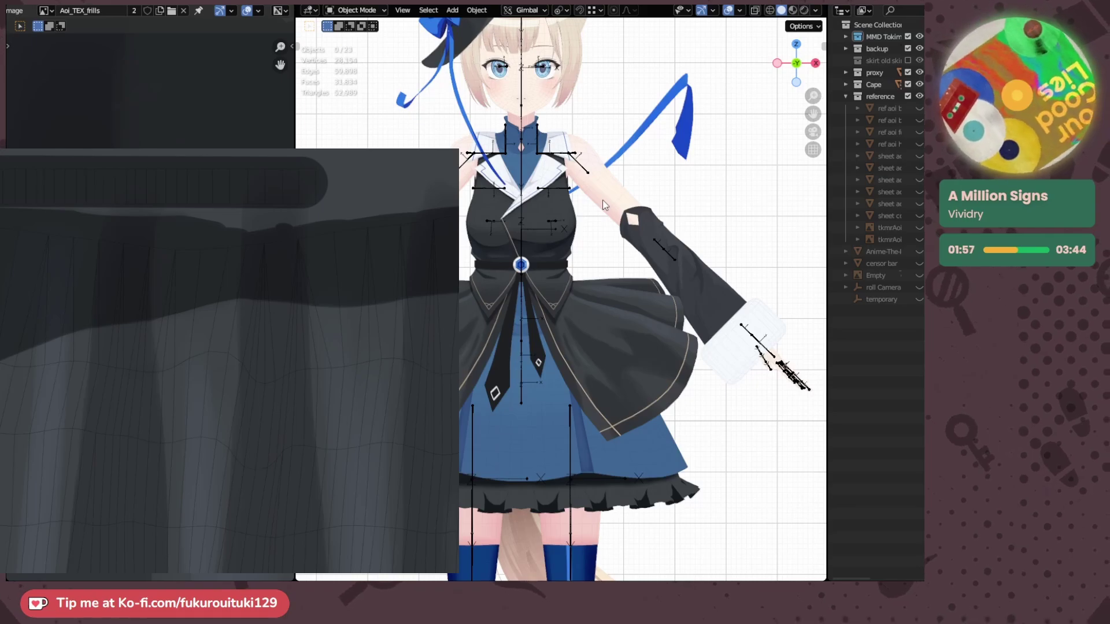
{"action": "scroll", "coordinate": [593, 213], "scroll_direction": "up", "scroll_amount": 5}
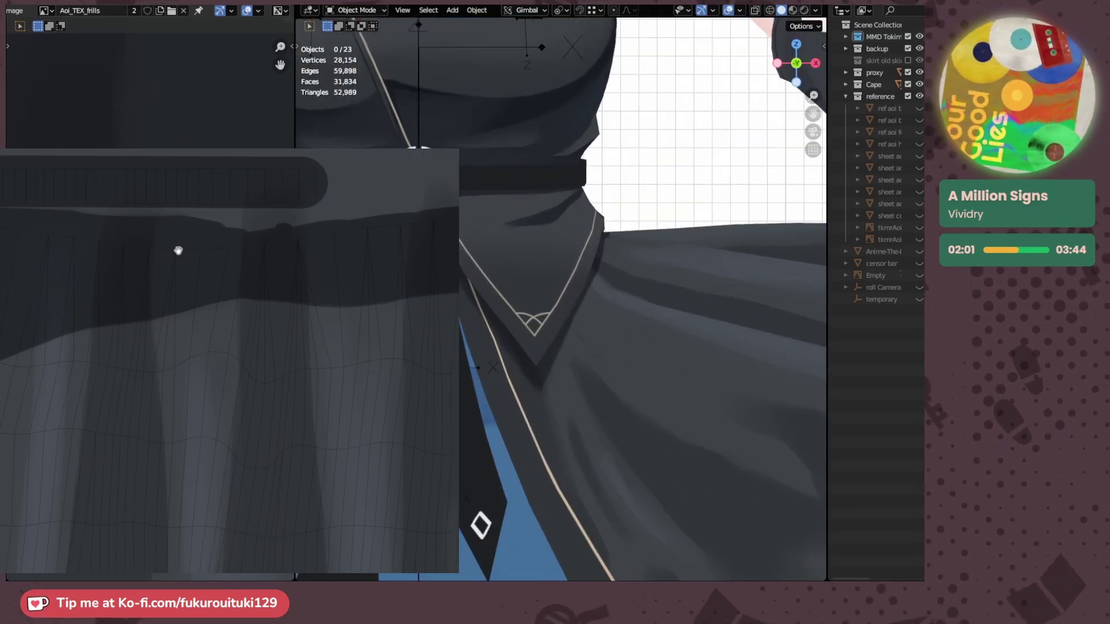
{"action": "left_click_drag", "start_coordinate": [178, 250], "coordinate": [184, 285]}
{"action": "mouse_move", "coordinate": [313, 232]}
{"action": "left_mouse_down"}
{"action": "mouse_move", "coordinate": [226, 243]}
{"action": "mouse_move", "coordinate": [23, 238]}
{"action": "left_mouse_up"}
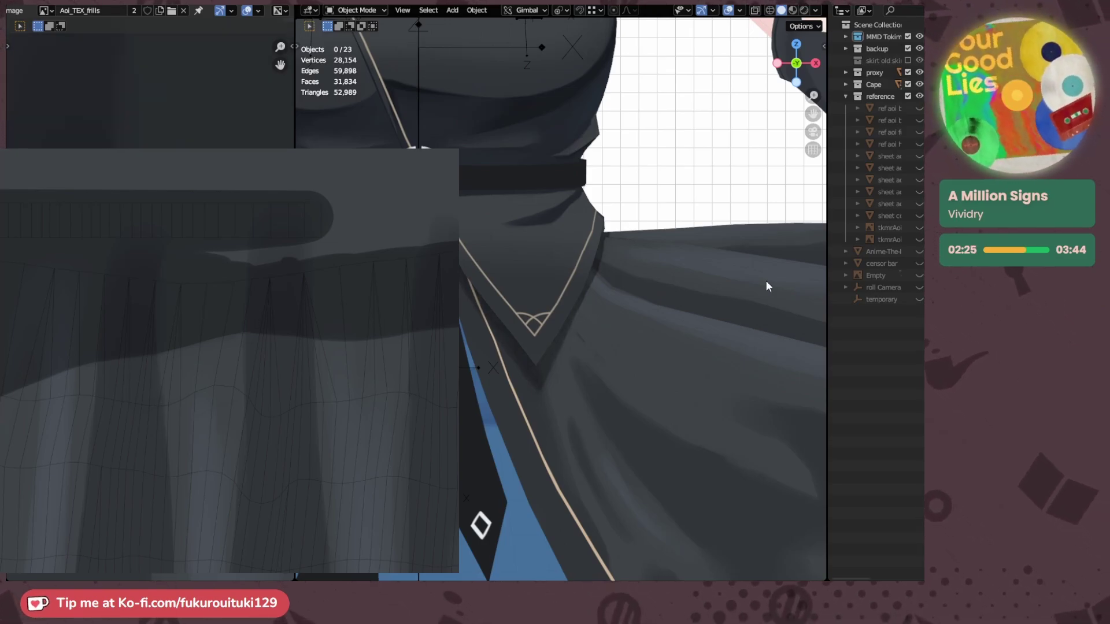
{"action": "scroll", "coordinate": [767, 285], "scroll_direction": "down", "scroll_amount": 5}
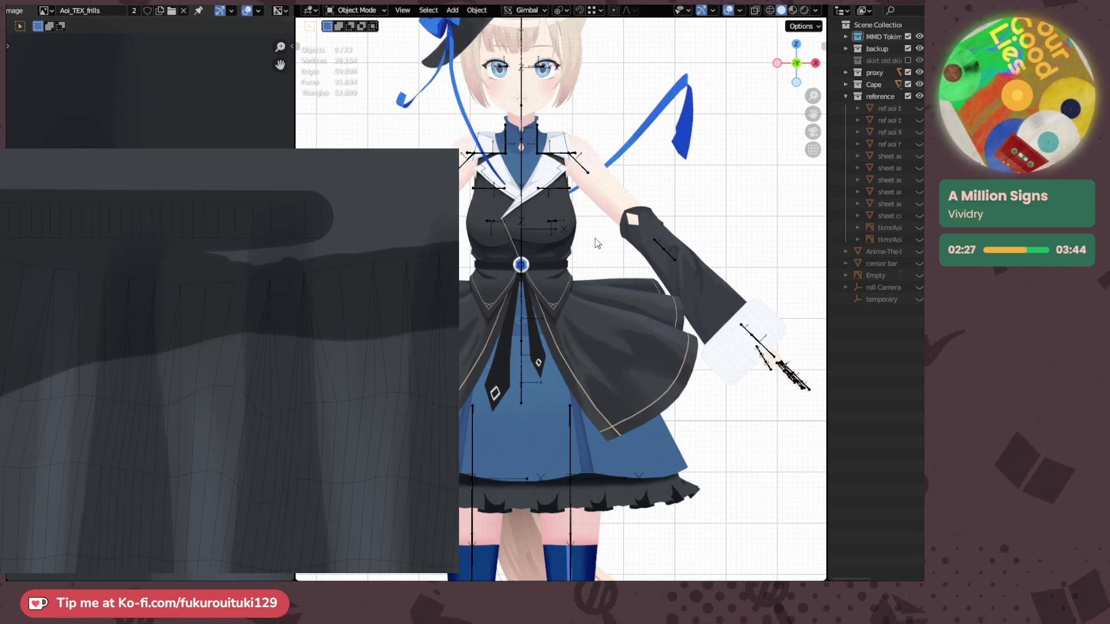
- Examine the skirt's shadow beneath the pointed bodice trim close up and on the full figure from the front
{"action": "middle_click_drag", "start_coordinate": [615, 234], "coordinate": [684, 271]}
{"action": "scroll", "coordinate": [521, 258], "scroll_direction": "up", "scroll_amount": 6}
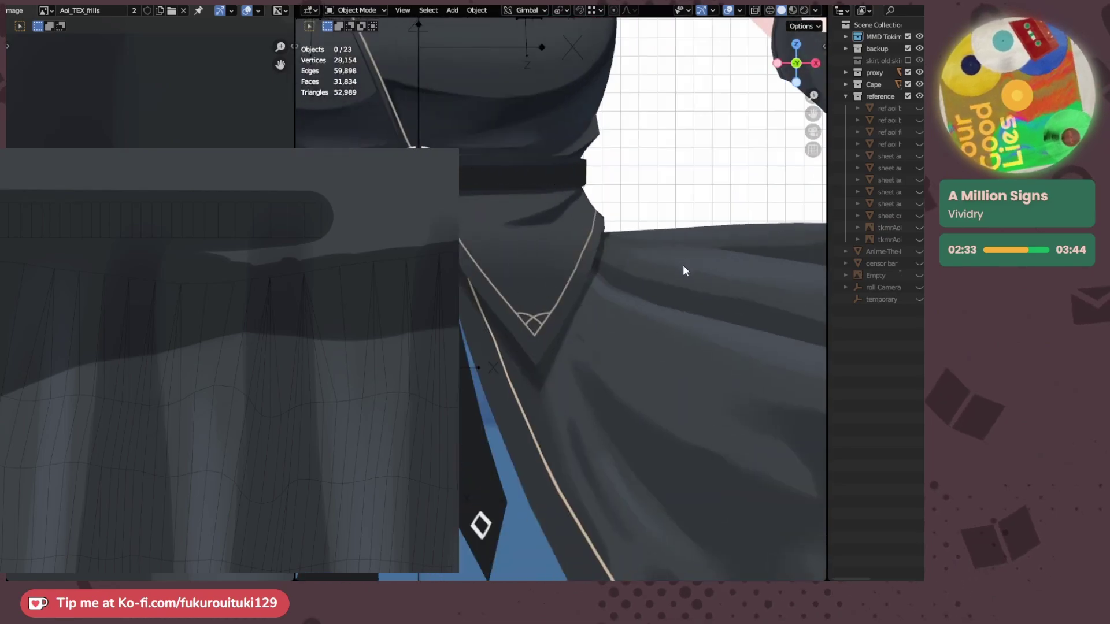
{"action": "left_click_drag", "start_coordinate": [75, 421], "coordinate": [94, 248]}
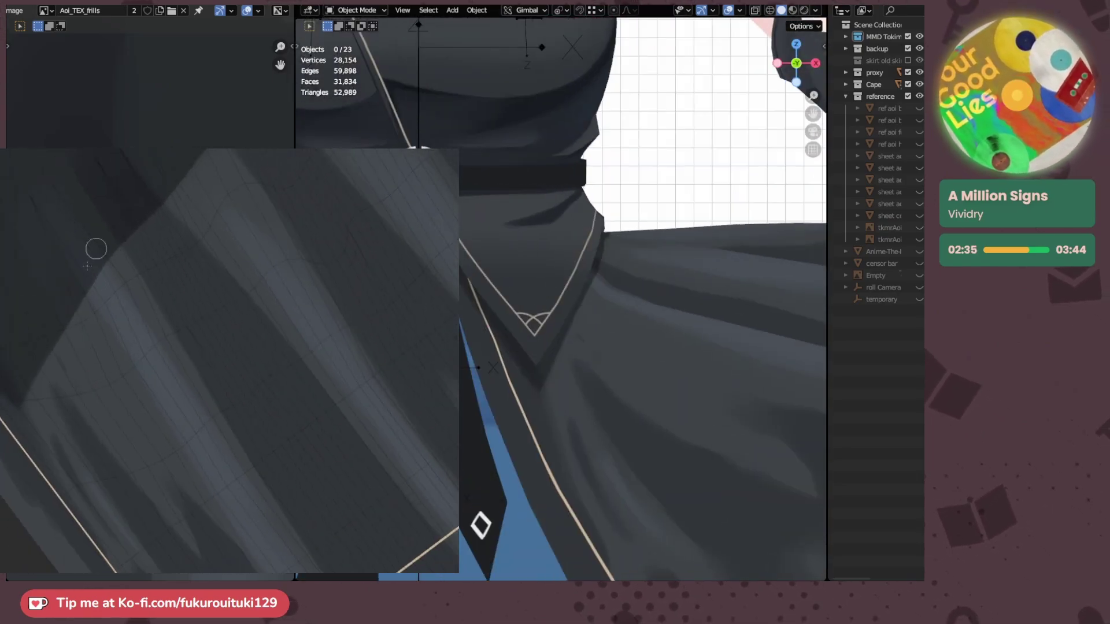
{"action": "scroll", "coordinate": [69, 399], "scroll_direction": "up", "scroll_amount": 5}
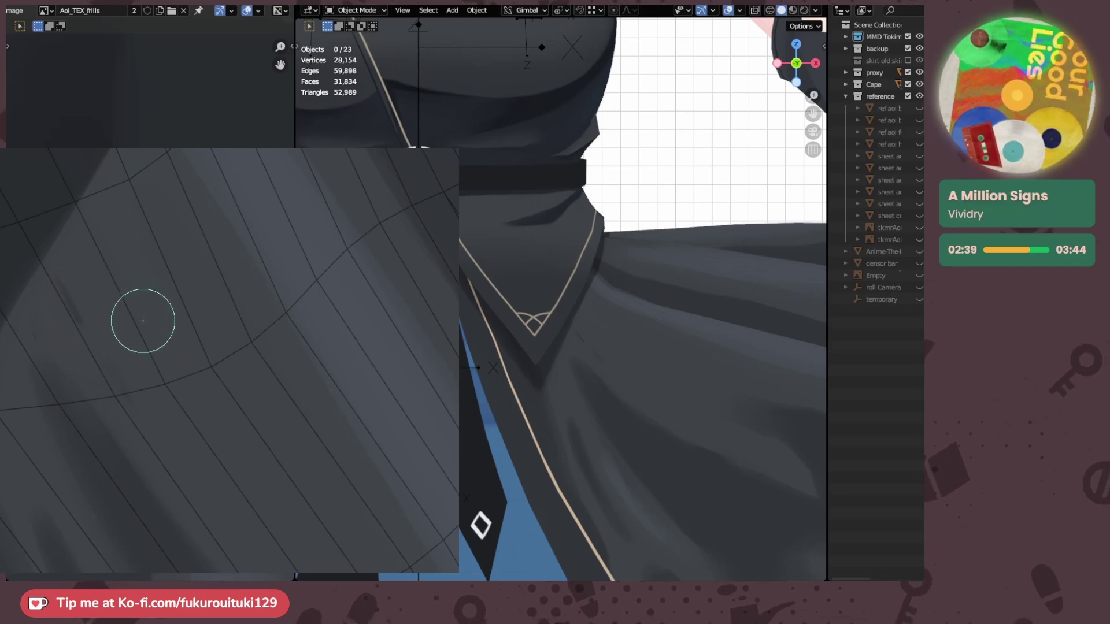
{"action": "scroll", "coordinate": [578, 243], "scroll_direction": "down", "scroll_amount": 4}
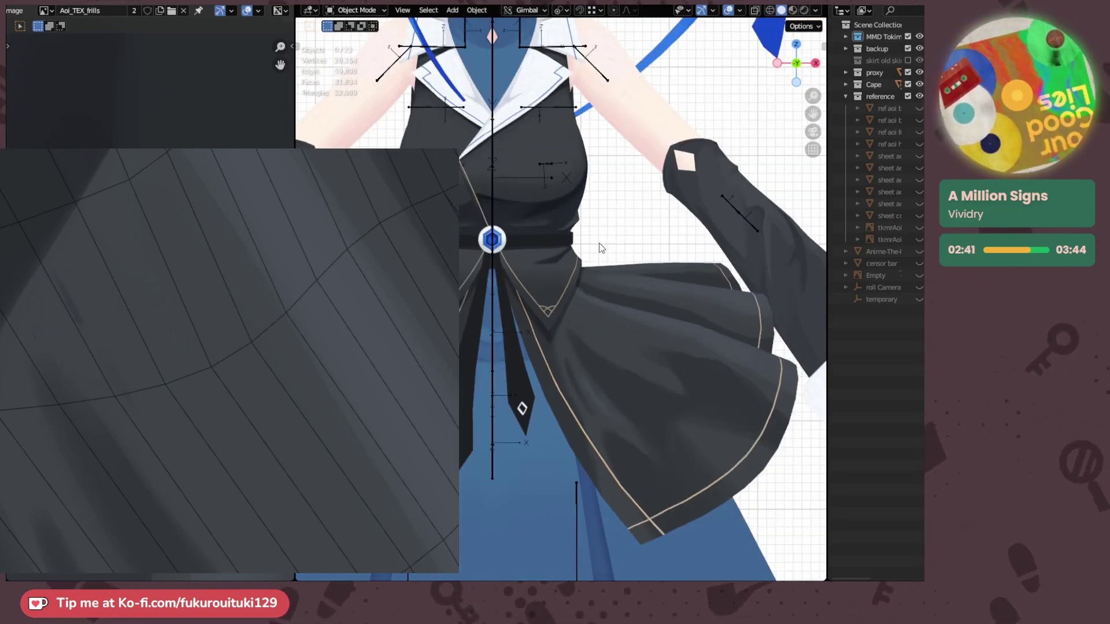
{"action": "scroll", "coordinate": [598, 245], "scroll_direction": "up", "scroll_amount": 5}
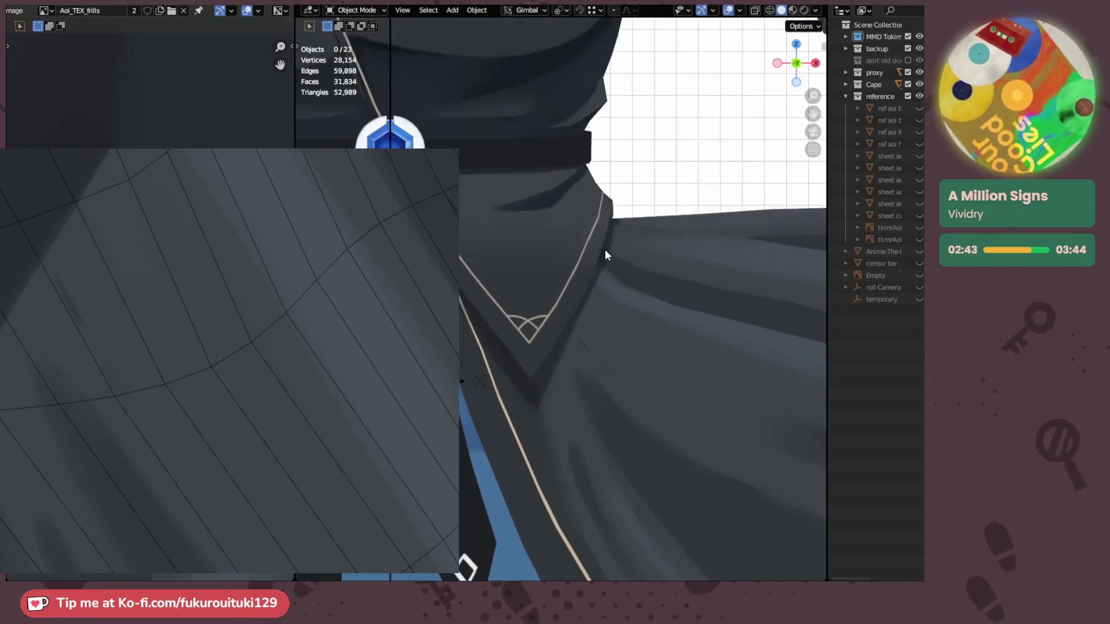
{"action": "scroll", "coordinate": [661, 247], "scroll_direction": "down", "scroll_amount": 5}
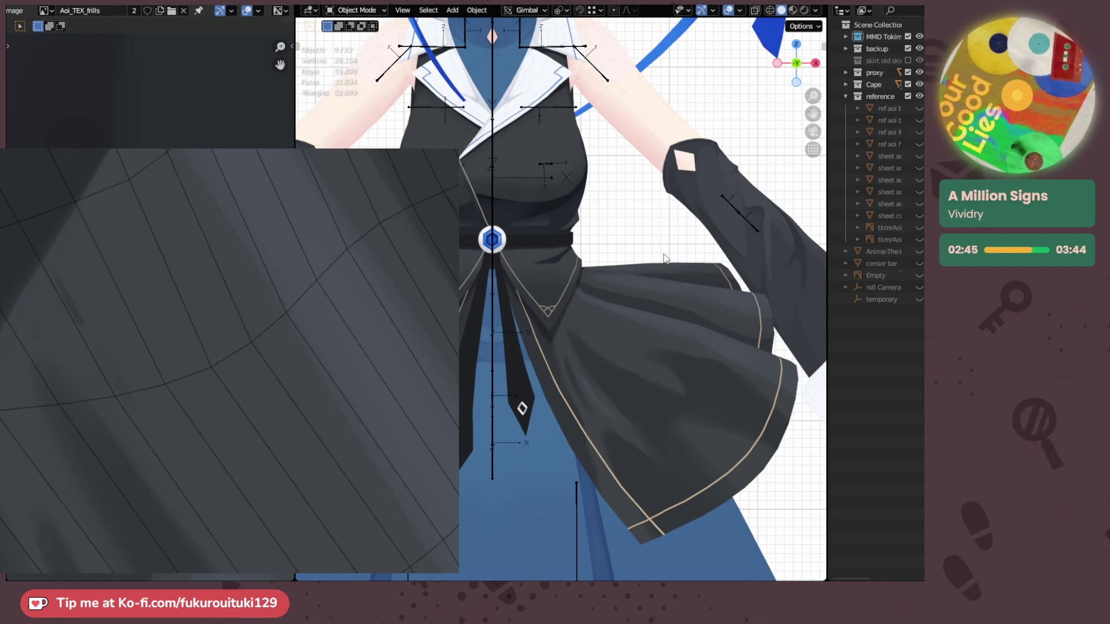
{"action": "scroll", "coordinate": [659, 260], "scroll_direction": "down", "scroll_amount": 5}
{"action": "scroll", "coordinate": [653, 265], "scroll_direction": "up", "scroll_amount": 5}
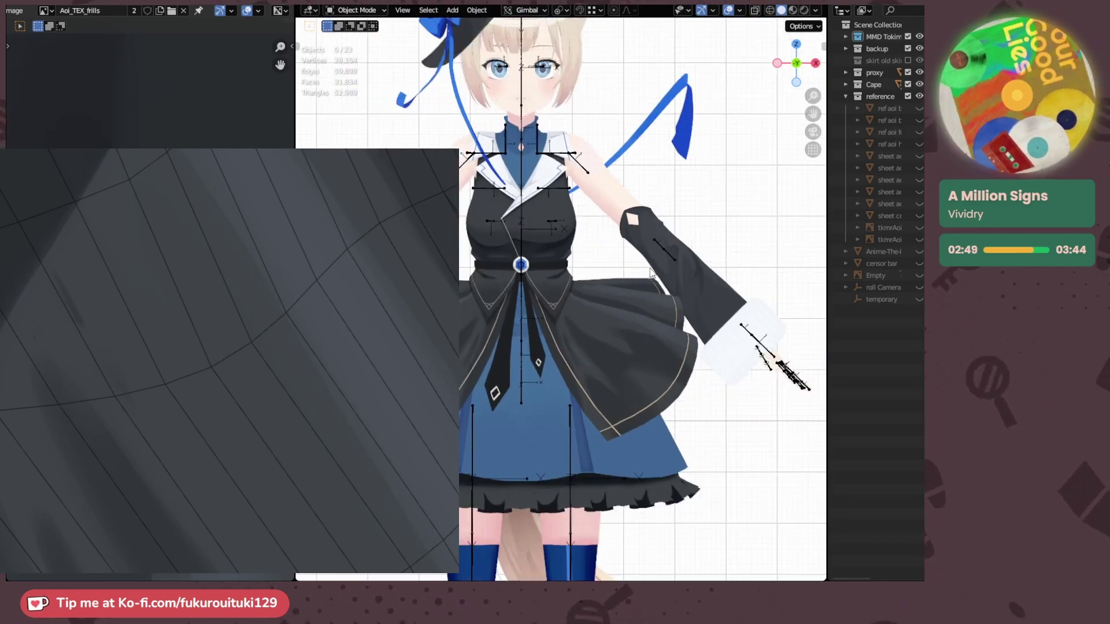
{"action": "scroll", "coordinate": [652, 274], "scroll_direction": "down", "scroll_amount": 4}
{"action": "scroll", "coordinate": [651, 275], "scroll_direction": "up", "scroll_amount": 2}
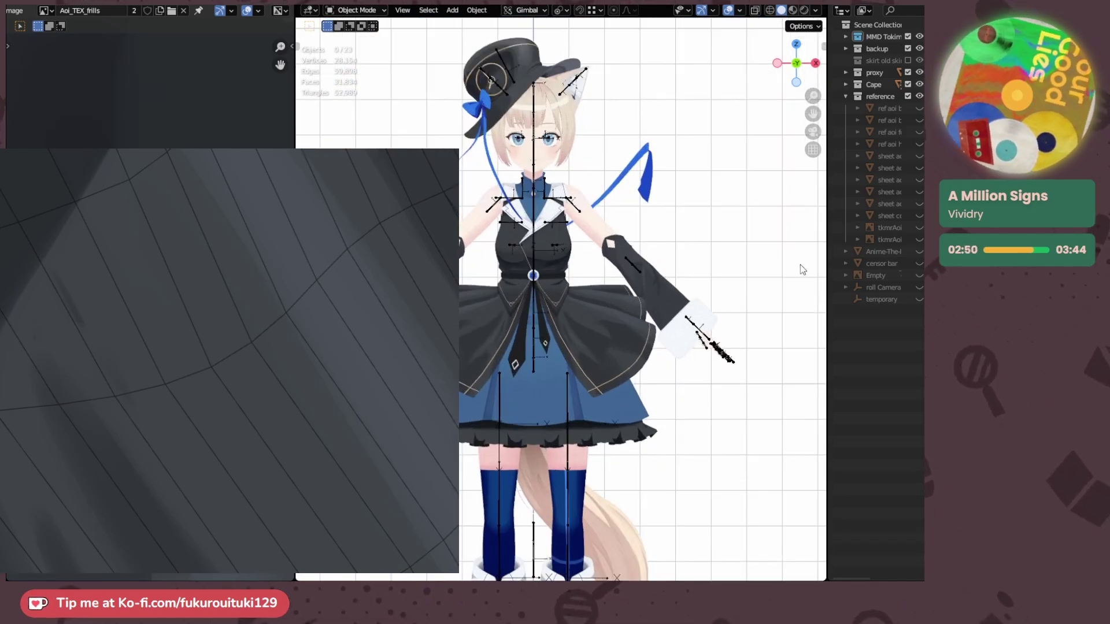
- Show the character sheet reference and move it along X so its outfit stands beside the model's skirt
{"action": "left_click", "coordinate": [919, 215]}
{"action": "scroll", "coordinate": [734, 226], "scroll_direction": "up", "scroll_amount": 3}
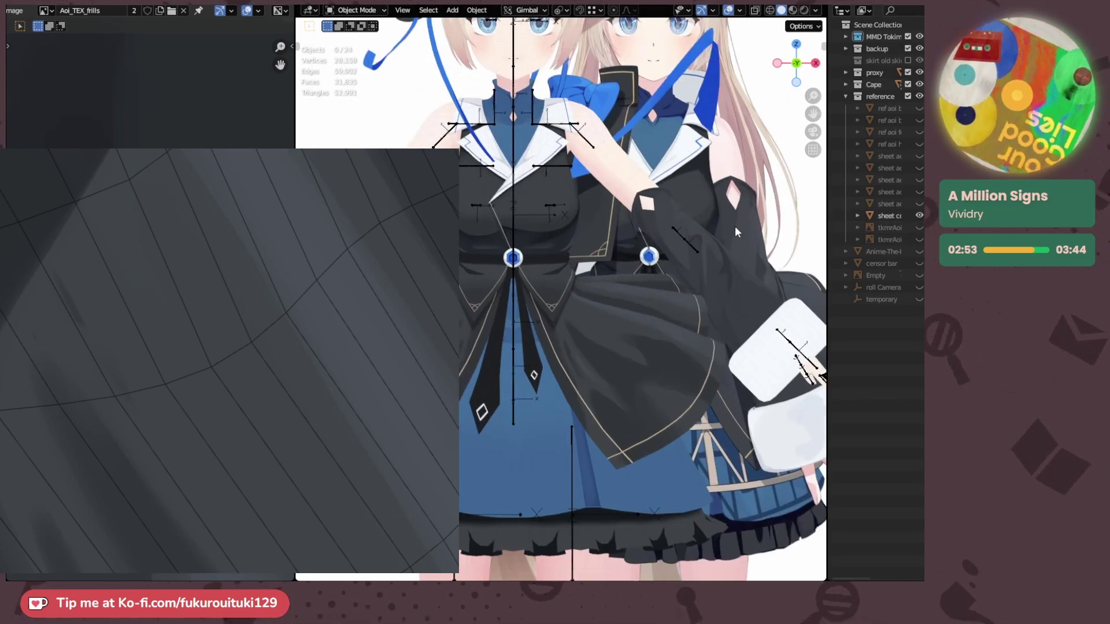
{"action": "left_click", "coordinate": [701, 220]}
{"action": "key", "text": "g"}
{"action": "key", "text": "x"}
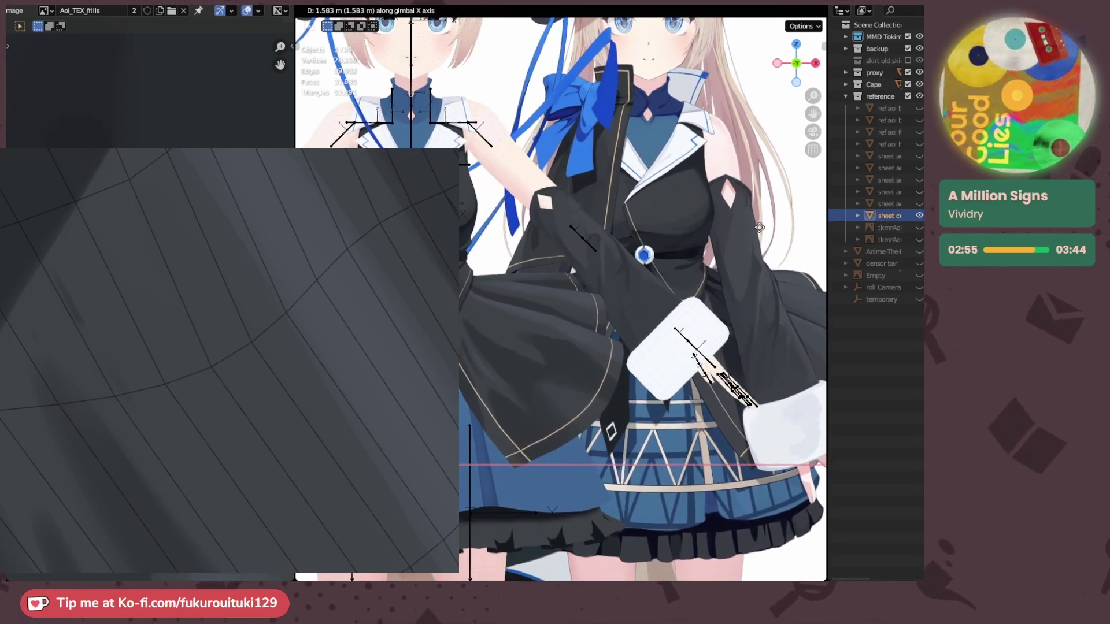
{"action": "left_click", "coordinate": [678, 231]}
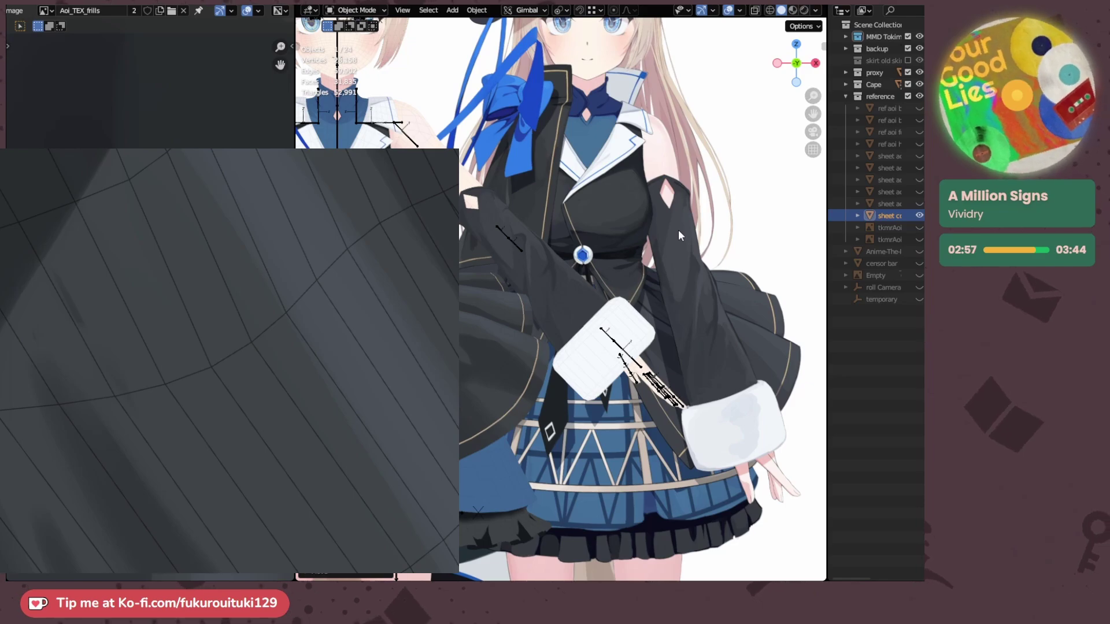
{"action": "key", "text": "g"}
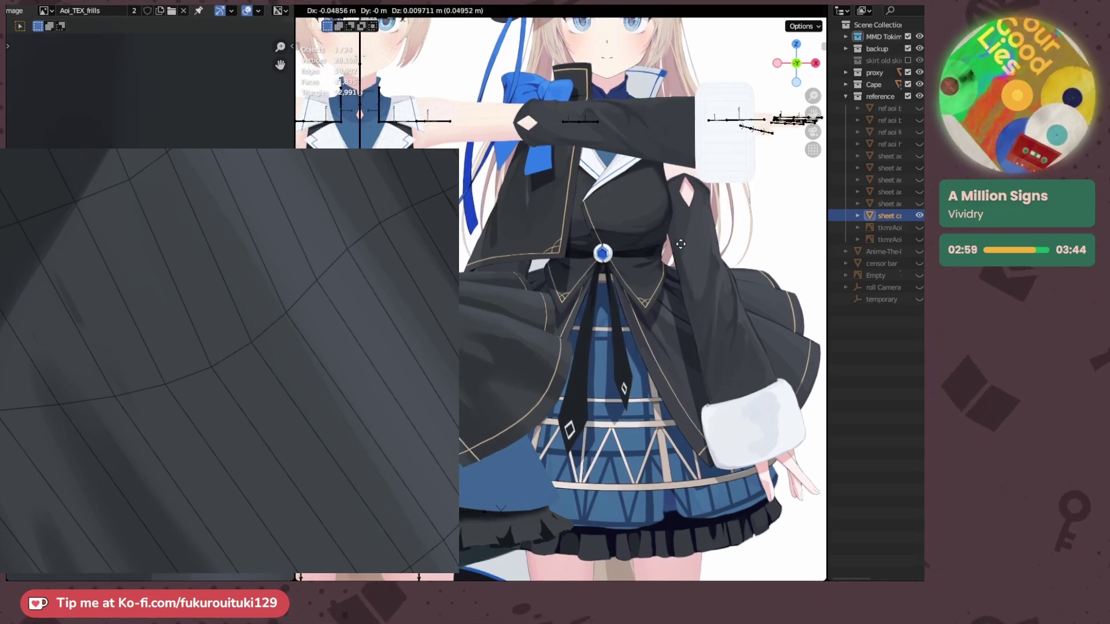
{"action": "left_click", "coordinate": [625, 243]}
- Compare the waist and skirt shading of the model with the character sheet beside it
{"action": "scroll", "coordinate": [665, 240], "scroll_direction": "up", "scroll_amount": 2}
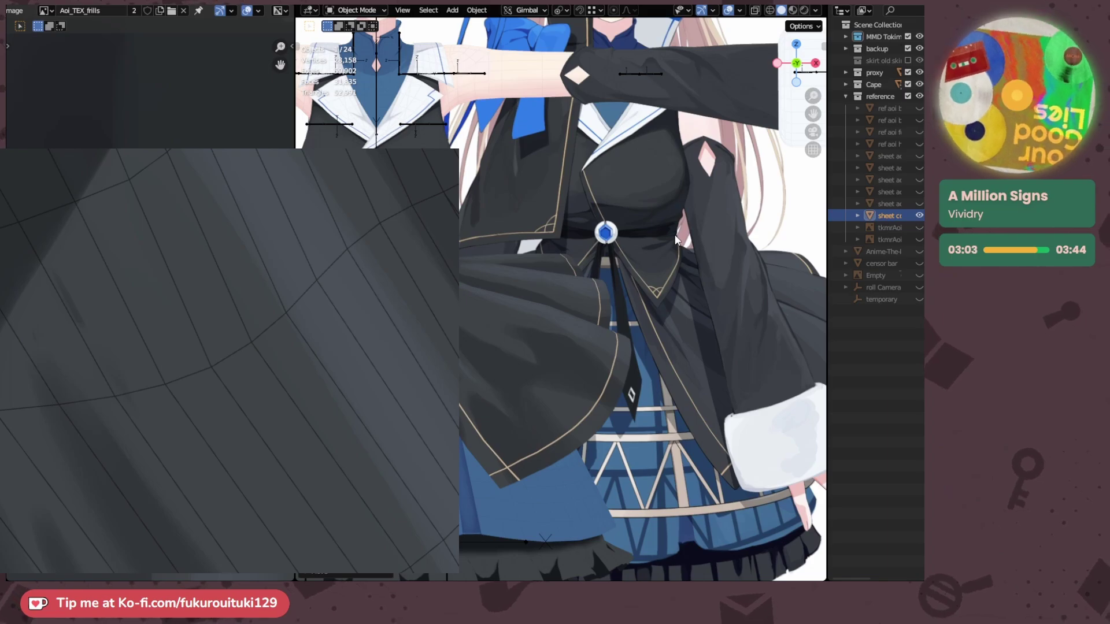
{"action": "scroll", "coordinate": [675, 237], "scroll_direction": "down", "scroll_amount": 1}
{"action": "scroll", "coordinate": [675, 237], "scroll_direction": "down", "scroll_amount": 2}
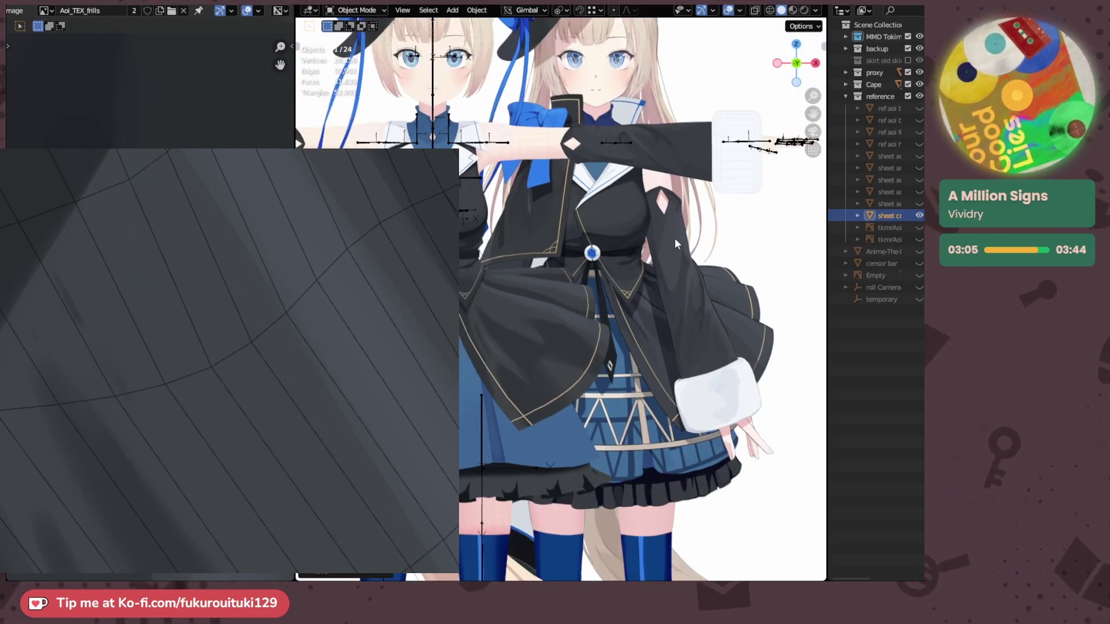
{"action": "scroll", "coordinate": [674, 238], "scroll_direction": "up", "scroll_amount": 1}
{"action": "scroll", "coordinate": [672, 238], "scroll_direction": "up", "scroll_amount": 1}
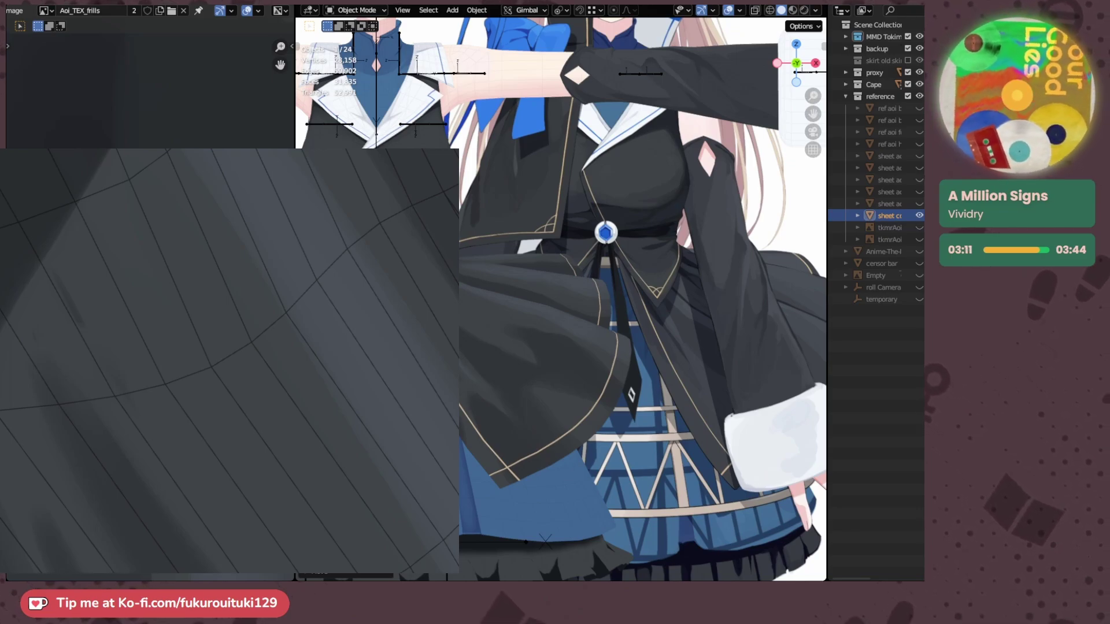
{"action": "scroll", "coordinate": [316, 326], "scroll_direction": "down", "scroll_amount": 3}
- Paste a capture of the model beside the reference onto the straightened texture canvas and sample the reference's cloth tones
{"action": "key", "text": "5"}
{"action": "scroll", "coordinate": [316, 326], "scroll_direction": "up", "scroll_amount": 2}
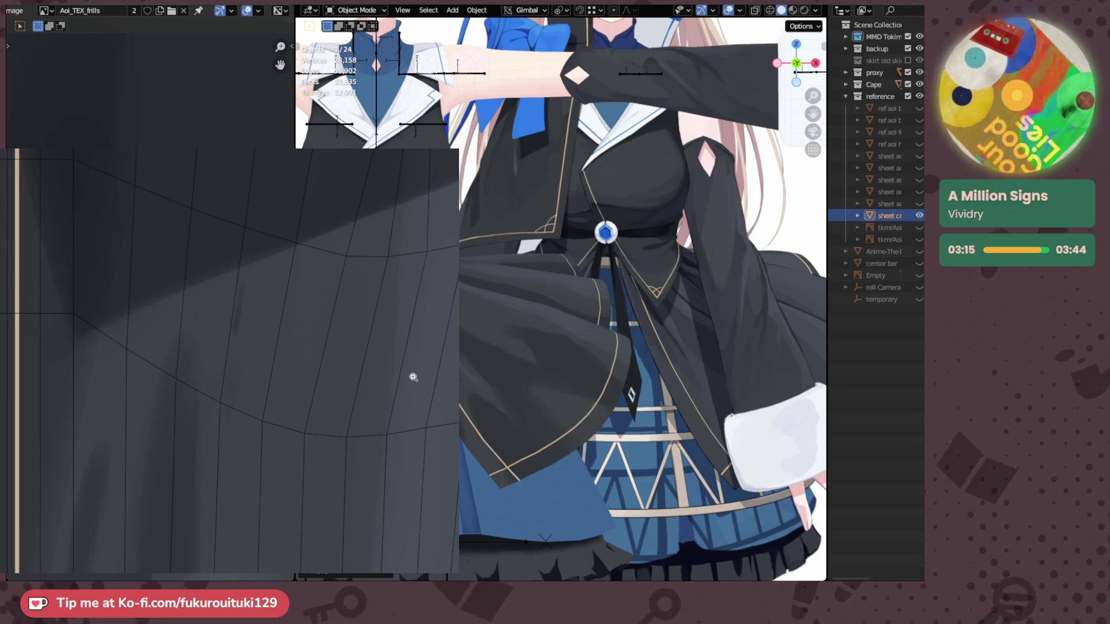
{"action": "mouse_move", "coordinate": [413, 377]}
{"action": "left_mouse_down", "text": "ctrl"}
{"action": "mouse_move", "coordinate": [322, 418]}
{"action": "mouse_move", "coordinate": [304, 461]}
{"action": "left_mouse_up", "text": "ctrl"}
{"action": "left_click_drag", "start_coordinate": [106, 272], "coordinate": [208, 301], "text": "ctrl"}
{"action": "left_click_drag", "start_coordinate": [208, 350], "coordinate": [155, 392]}
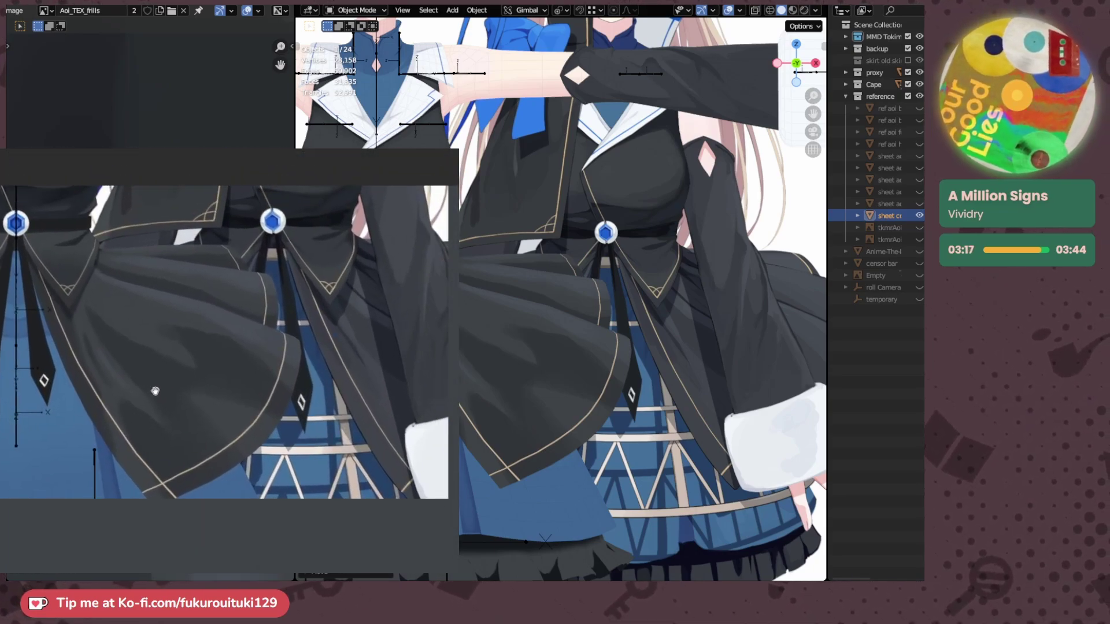
{"action": "left_click_drag", "start_coordinate": [235, 332], "coordinate": [274, 345], "text": "ctrl"}
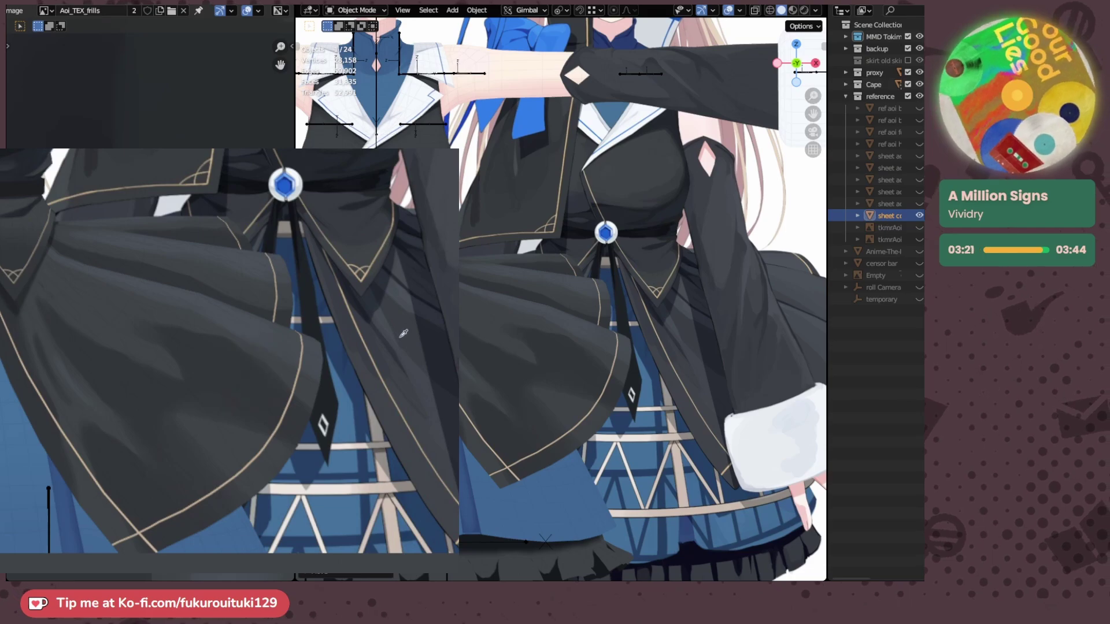
{"action": "mouse_move", "coordinate": [373, 411]}
{"action": "left_mouse_down", "text": "ctrl"}
{"action": "mouse_move", "coordinate": [306, 451]}
{"action": "mouse_move", "coordinate": [381, 404]}
{"action": "left_mouse_up", "text": "ctrl"}
- Try a lighter tone for the dark folds on the skirt texture, toggling the change to compare it
{"action": "left_click_drag", "start_coordinate": [382, 404], "coordinate": [320, 238]}
{"action": "mouse_move", "coordinate": [321, 238]}
{"action": "middle_mouse_down", "text": "ctrl"}
{"action": "mouse_move", "coordinate": [330, 408]}
{"action": "mouse_move", "coordinate": [300, 344]}
{"action": "mouse_move", "coordinate": [305, 406]}
{"action": "mouse_move", "coordinate": [372, 224]}
{"action": "mouse_move", "coordinate": [324, 376]}
{"action": "mouse_move", "coordinate": [275, 397]}
{"action": "mouse_move", "coordinate": [285, 422]}
{"action": "mouse_move", "coordinate": [295, 357]}
{"action": "middle_mouse_up", "text": "ctrl"}
{"action": "scroll", "coordinate": [324, 376], "scroll_direction": "up", "scroll_amount": 3}
{"action": "key", "text": "ctrl+z"}
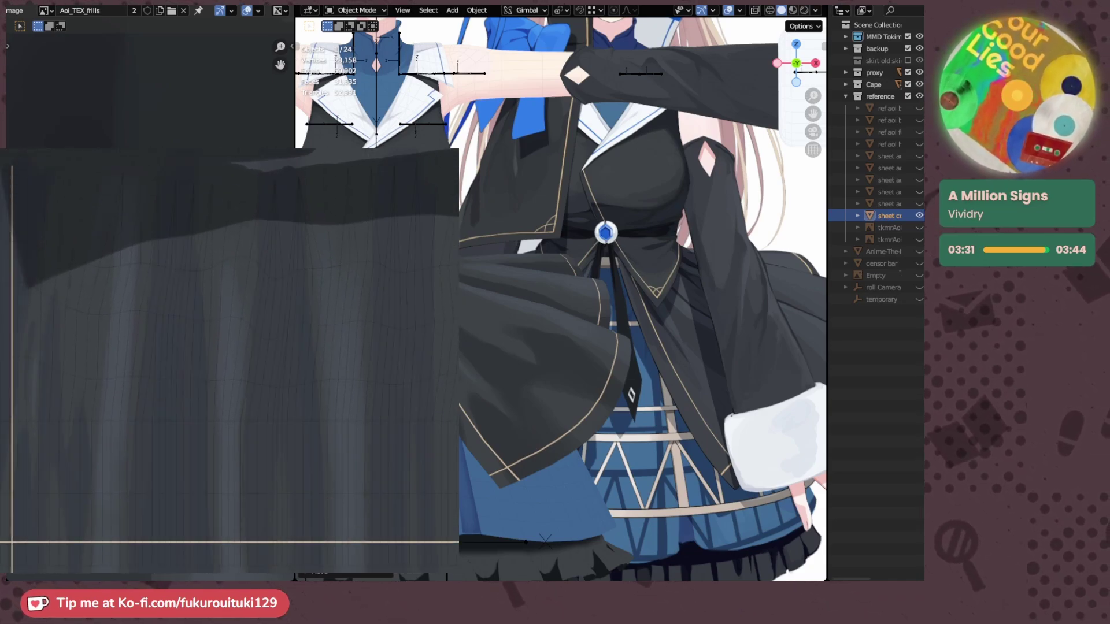
{"action": "key", "text": "ctrl+y"}
{"action": "key", "text": "ctrl+z"}
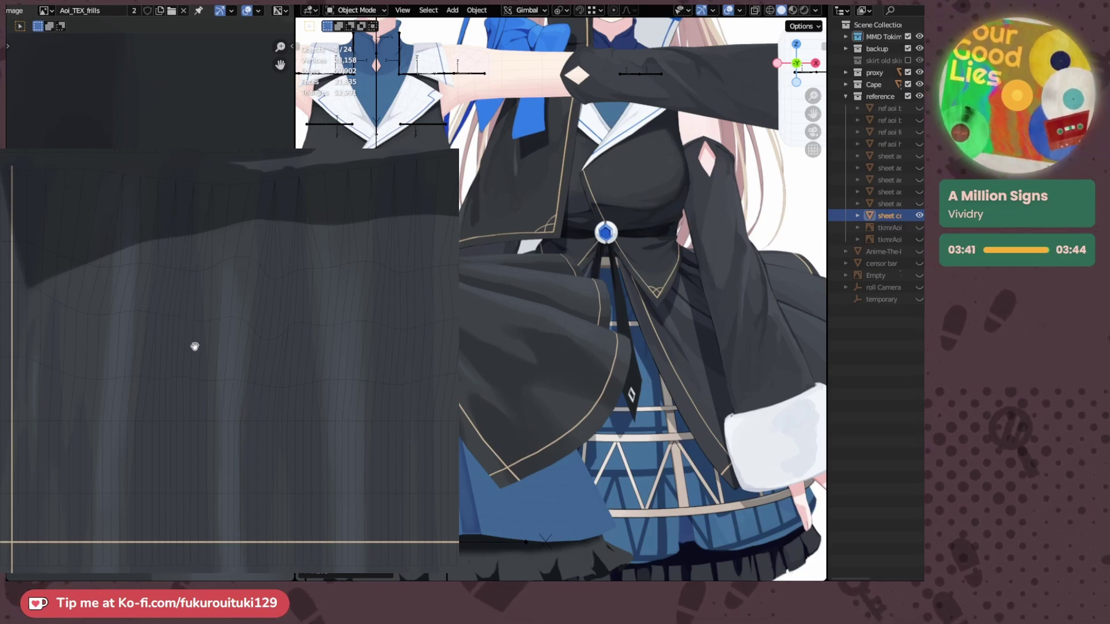
{"action": "middle_click_drag", "start_coordinate": [195, 347], "coordinate": [208, 442]}
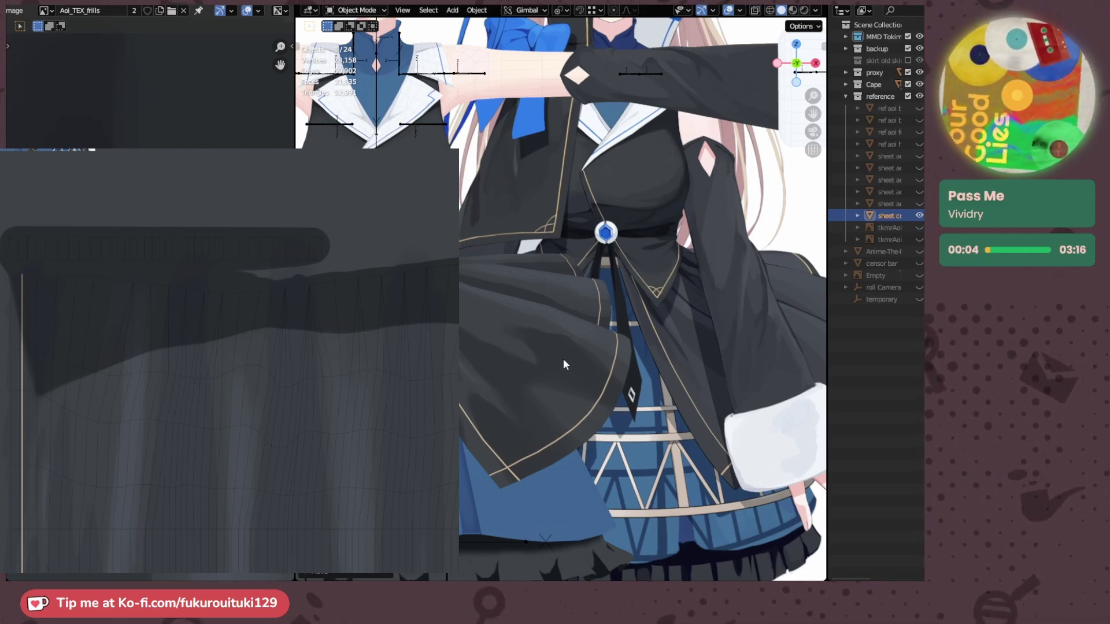
- Paste the comparison capture again and sample the dark cloth colour below the reference's waist
{"action": "left_click_drag", "start_coordinate": [89, 218], "coordinate": [136, 467]}
{"action": "left_click_drag", "start_coordinate": [75, 392], "coordinate": [140, 423], "text": "ctrl"}
{"action": "left_click_drag", "start_coordinate": [130, 314], "coordinate": [131, 381]}
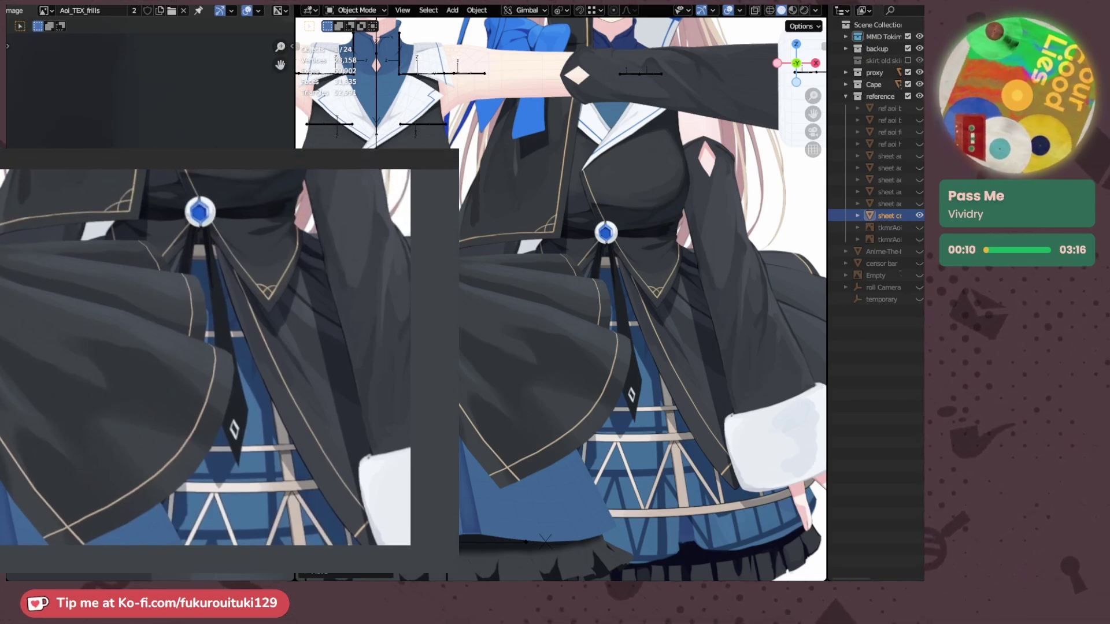
{"action": "key", "text": "ctrl+v"}
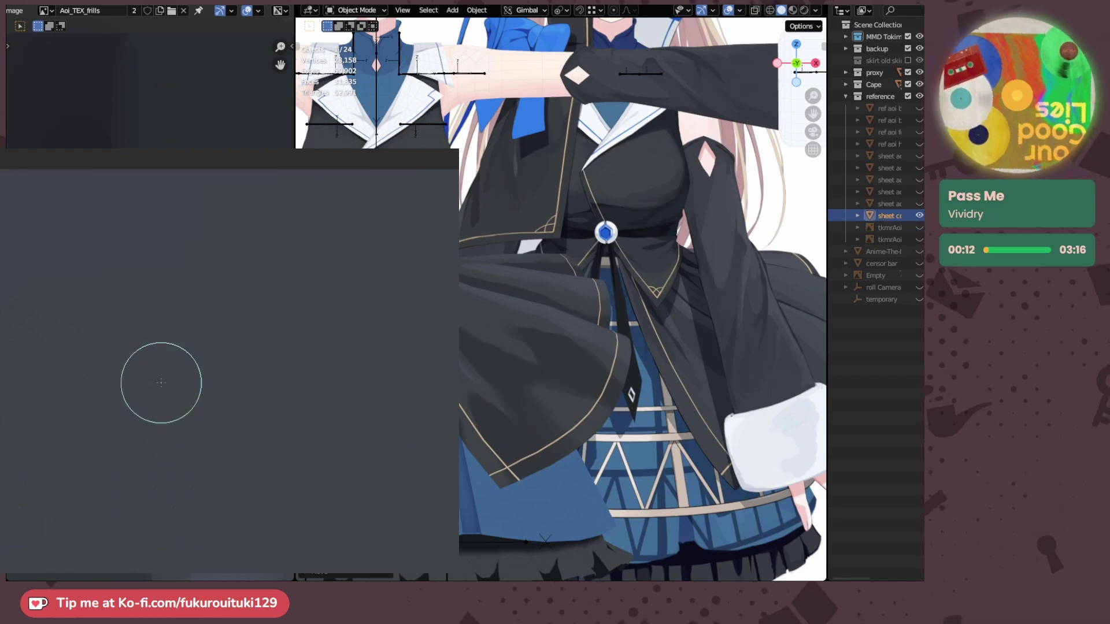
{"action": "left_click_drag", "start_coordinate": [140, 437], "coordinate": [119, 300]}
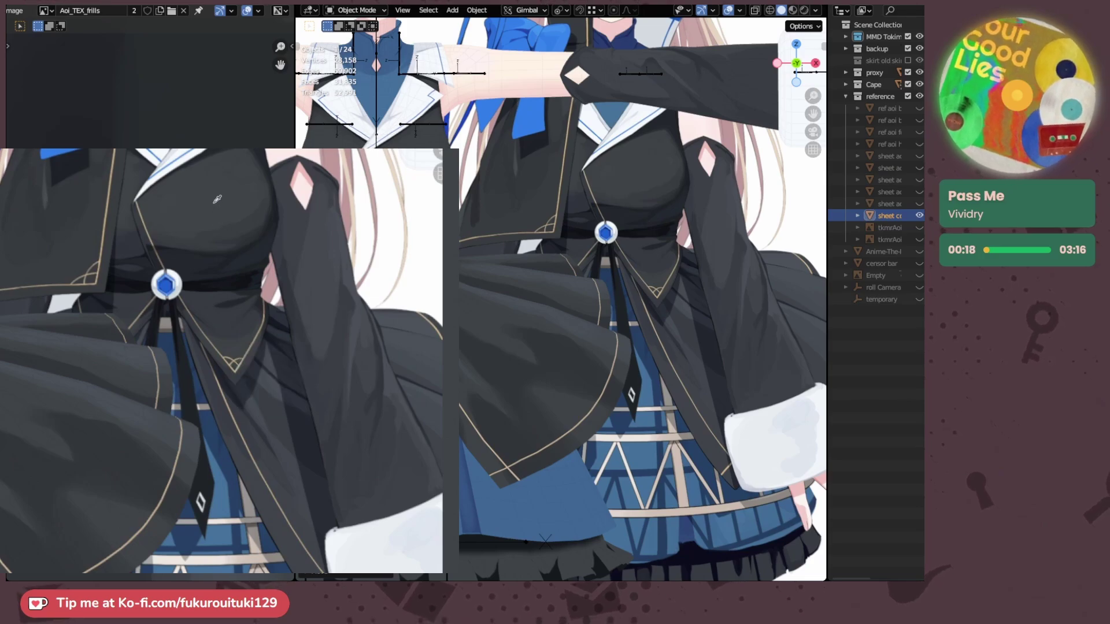
{"action": "left_click", "coordinate": [266, 386]}
{"action": "left_click", "coordinate": [260, 385]}
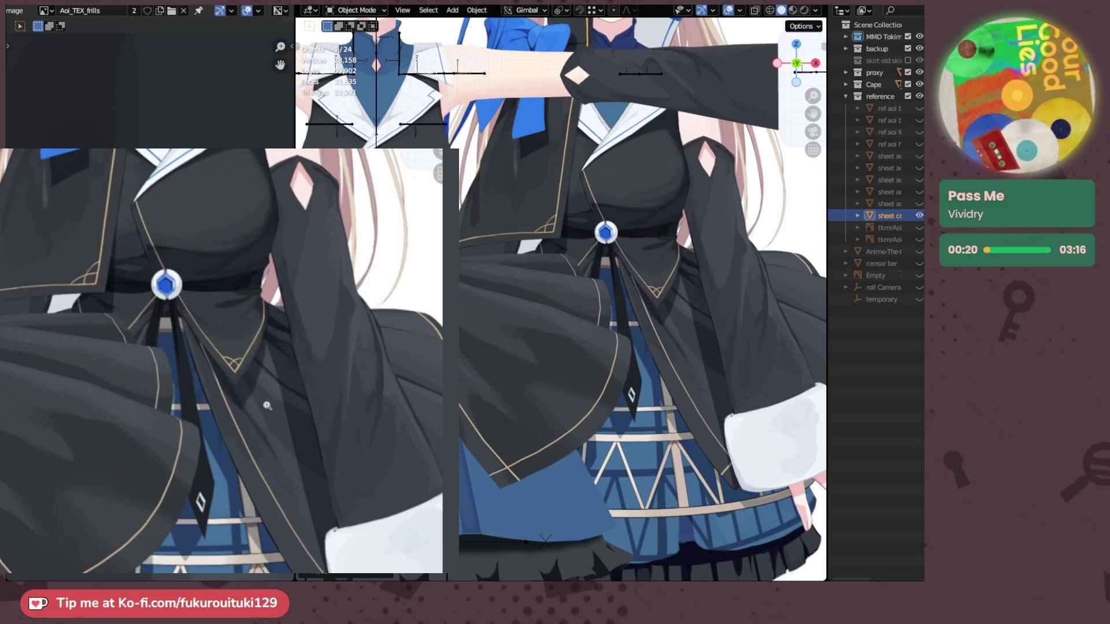
- Compare the model's skirt folds with the reference's coat and sleeve shading in the pasted capture
{"action": "scroll", "coordinate": [260, 390], "scroll_direction": "down", "scroll_amount": 3}
{"action": "left_click_drag", "start_coordinate": [269, 469], "coordinate": [239, 422]}
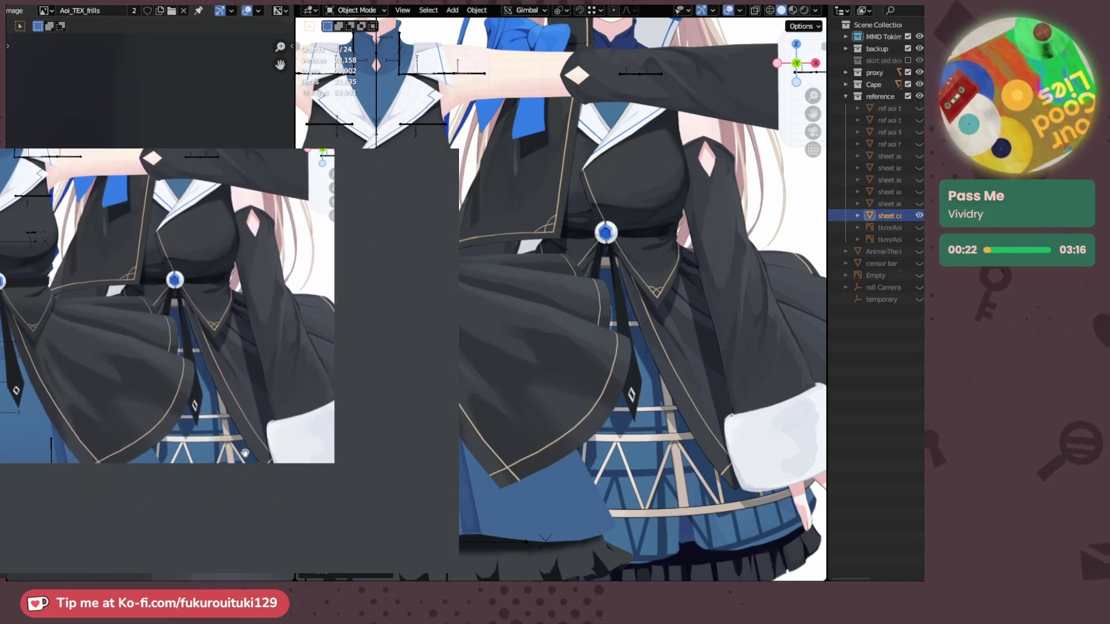
{"action": "scroll", "coordinate": [229, 404], "scroll_direction": "down", "scroll_amount": 4}
{"action": "scroll", "coordinate": [215, 381], "scroll_direction": "up", "scroll_amount": 5}
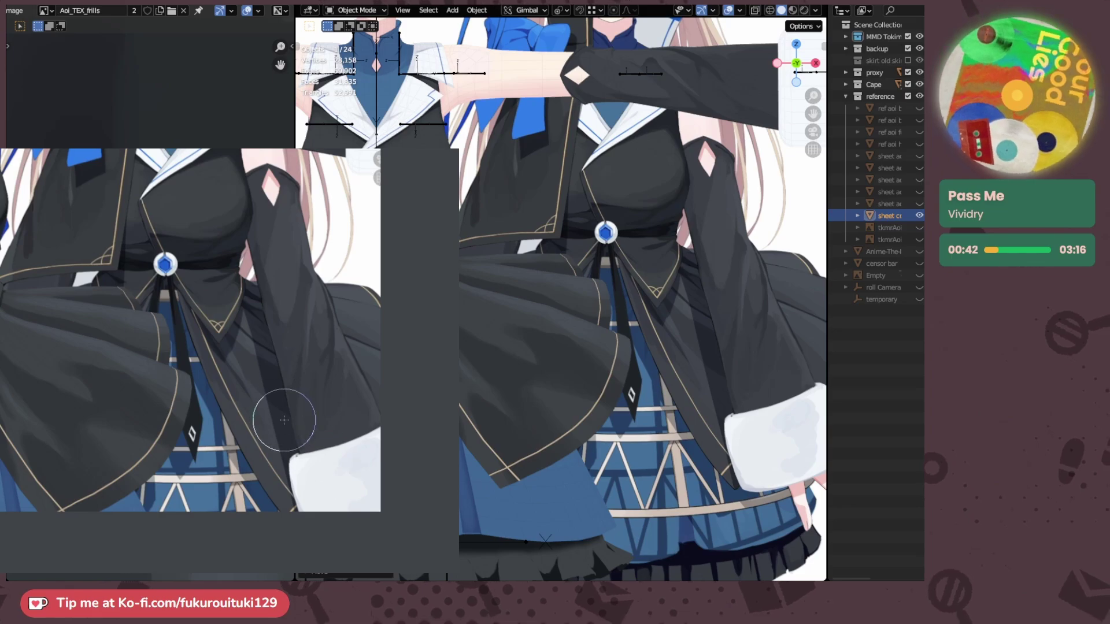
{"action": "mouse_move", "coordinate": [282, 417]}
{"action": "left_mouse_down", "text": "ctrl"}
{"action": "mouse_move", "coordinate": [279, 444]}
{"action": "mouse_move", "coordinate": [254, 375]}
{"action": "left_mouse_up", "text": "ctrl"}
{"action": "left_click_drag", "start_coordinate": [228, 437], "coordinate": [215, 414]}
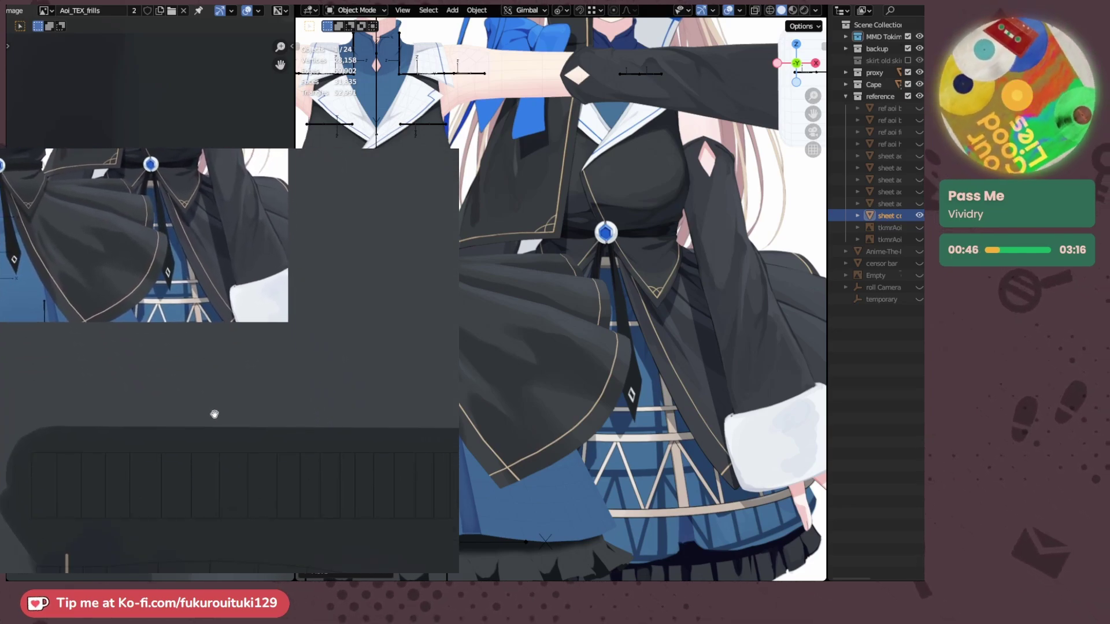
- Undo the last tone change on the skirt texture's fold shading
{"action": "left_click_drag", "start_coordinate": [229, 544], "coordinate": [186, 292]}
{"action": "left_click_drag", "start_coordinate": [324, 520], "coordinate": [291, 415]}
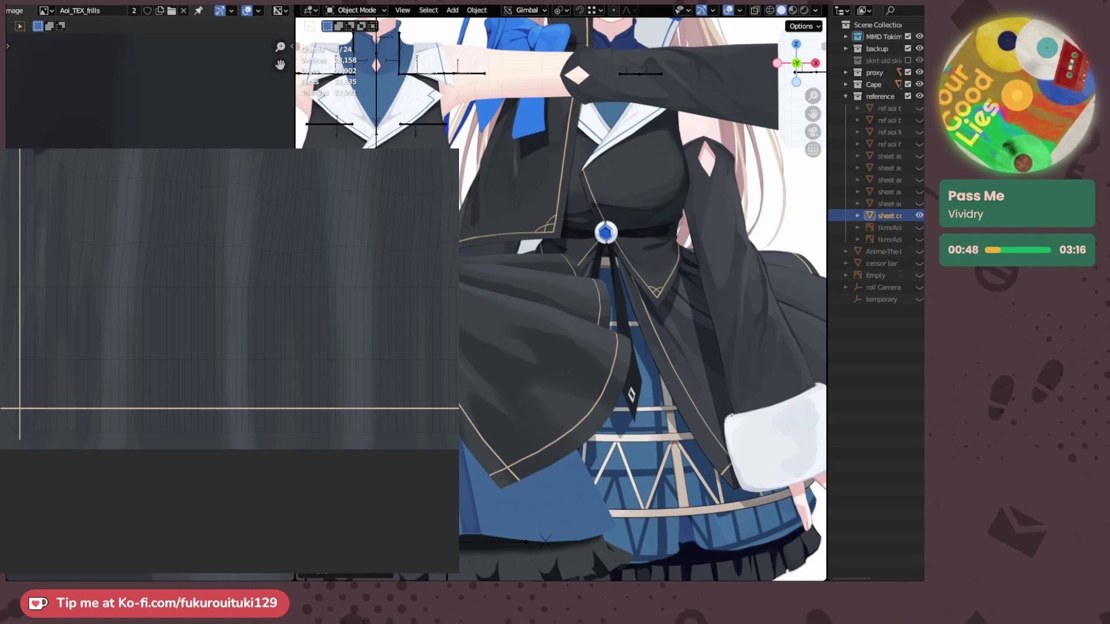
{"action": "left_click_drag", "start_coordinate": [426, 429], "coordinate": [414, 493]}
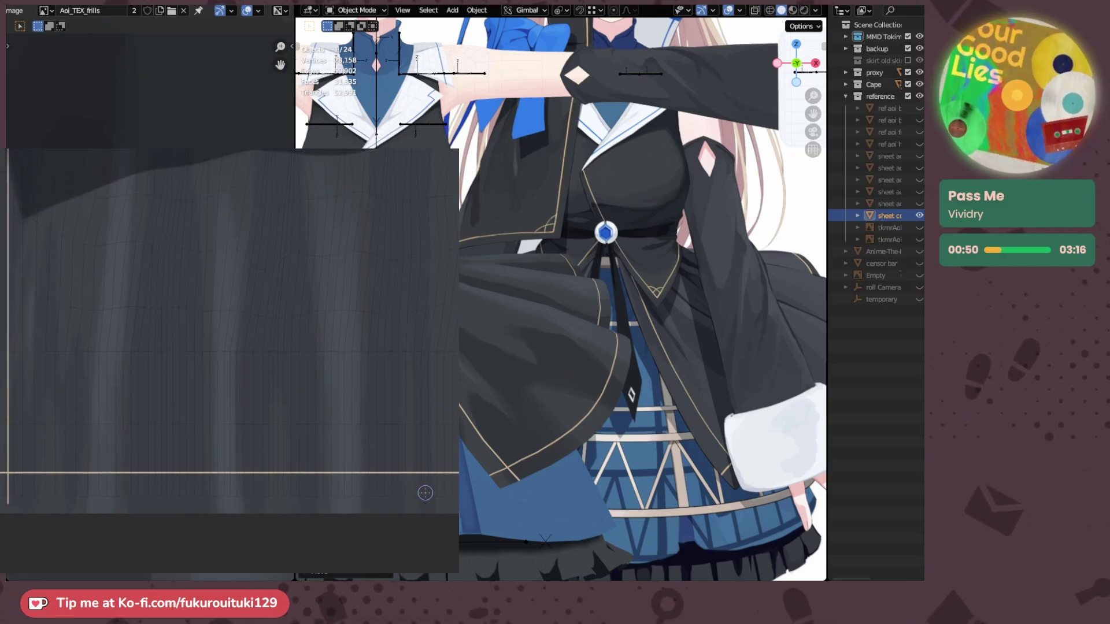
{"action": "key", "text": "ctrl+z"}
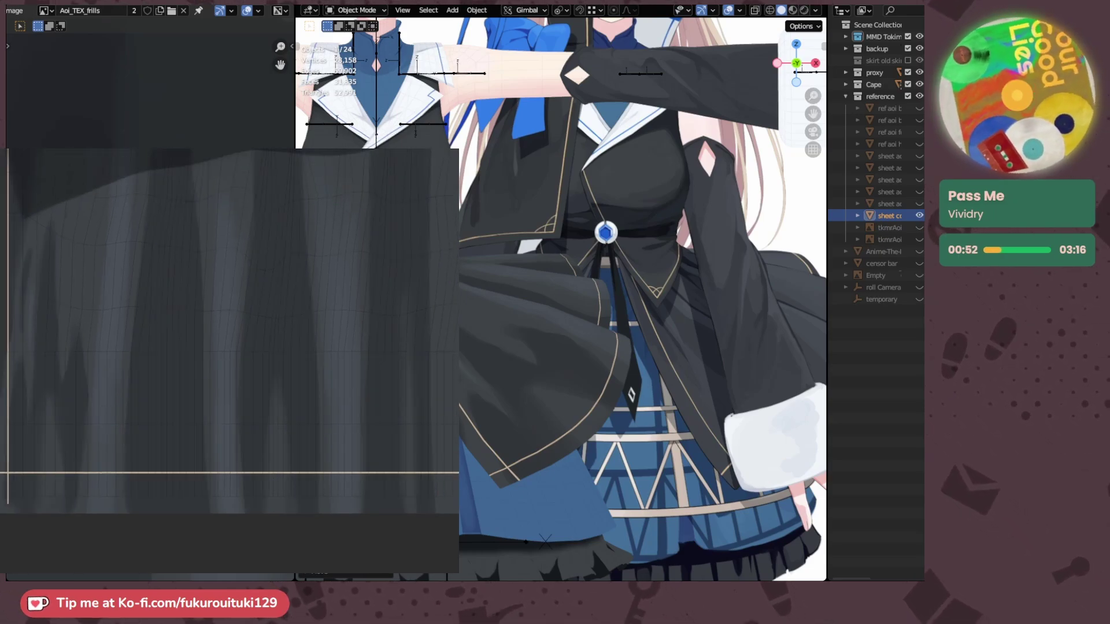
- Examine the dark folds above the gold hem line on the skirt texture close up
{"action": "scroll", "coordinate": [406, 421], "scroll_direction": "down", "scroll_amount": 4}
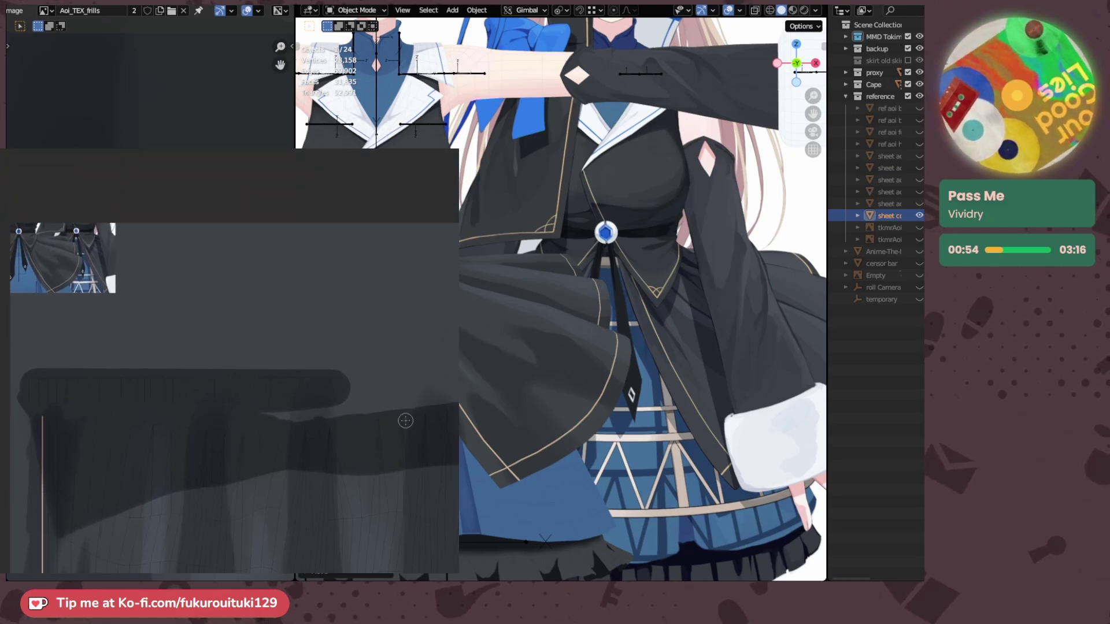
{"action": "scroll", "coordinate": [297, 489], "scroll_direction": "up", "scroll_amount": 4}
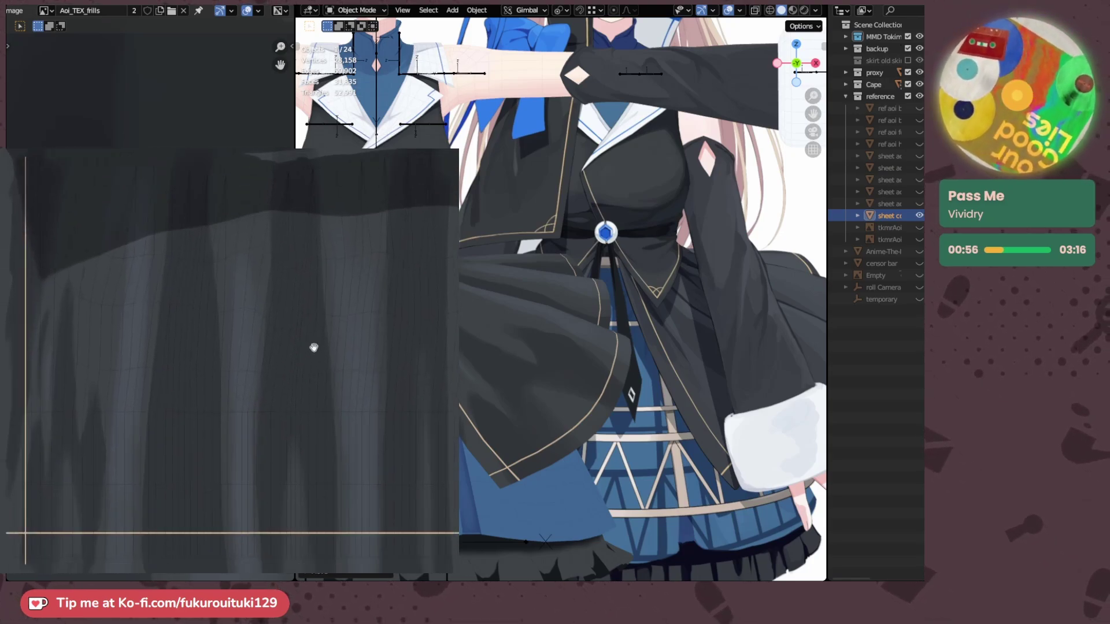
{"action": "scroll", "coordinate": [329, 450], "scroll_direction": "up", "scroll_amount": 2}
{"action": "mouse_move", "coordinate": [328, 451]}
{"action": "middle_mouse_down"}
{"action": "mouse_move", "coordinate": [330, 439]}
{"action": "mouse_move", "coordinate": [185, 352]}
{"action": "middle_mouse_up"}
{"action": "scroll", "coordinate": [185, 353], "scroll_direction": "up", "scroll_amount": 1}
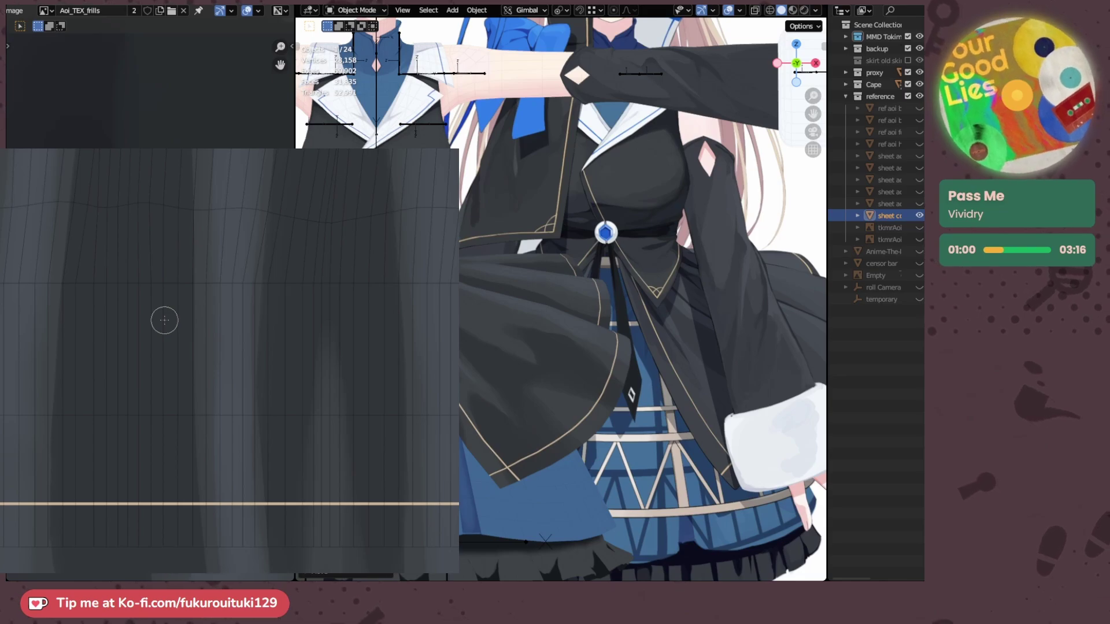
{"action": "left_click", "coordinate": [100, 196]}
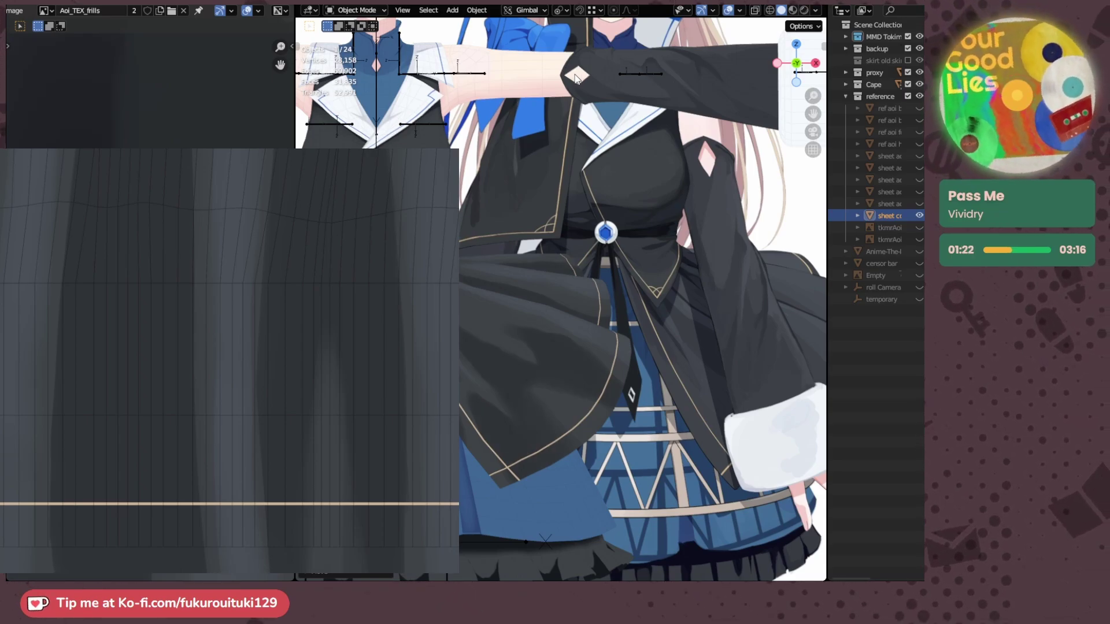
- Compare the shading of the model's coat skirt folds with the character sheet from the waist gem to the frilled hem
{"action": "scroll", "coordinate": [575, 78], "scroll_direction": "down", "scroll_amount": 4}
{"action": "scroll", "coordinate": [539, 175], "scroll_direction": "up", "scroll_amount": 1}
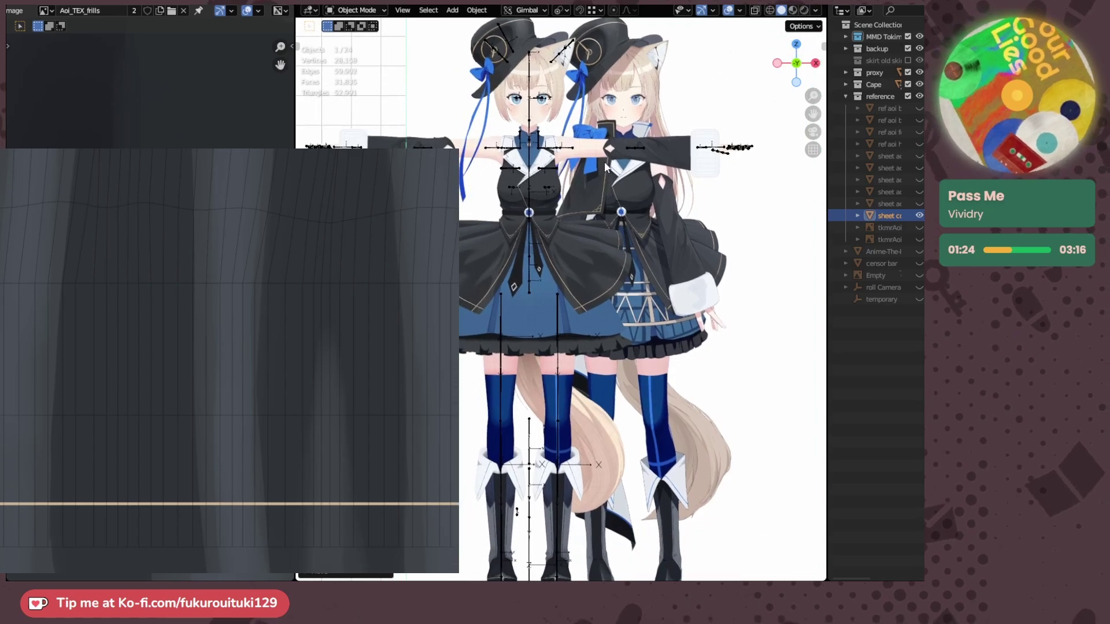
{"action": "scroll", "coordinate": [595, 161], "scroll_direction": "up", "scroll_amount": 2}
{"action": "middle_click_drag", "start_coordinate": [592, 159], "coordinate": [657, 189]}
{"action": "scroll", "coordinate": [658, 190], "scroll_direction": "up", "scroll_amount": 3}
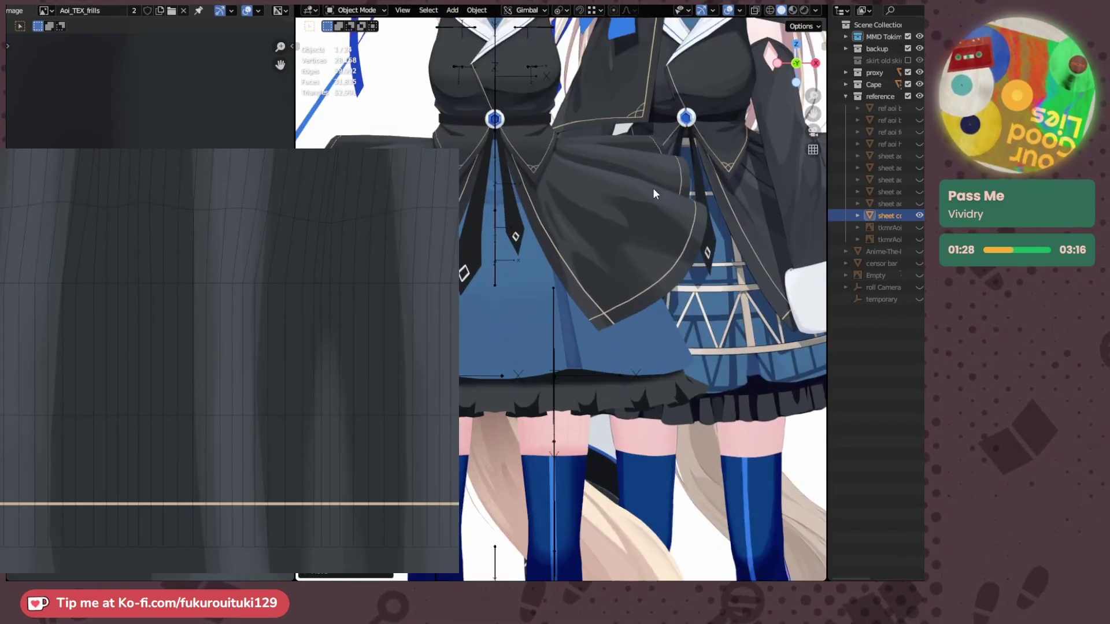
{"action": "scroll", "coordinate": [653, 189], "scroll_direction": "up", "scroll_amount": 1}
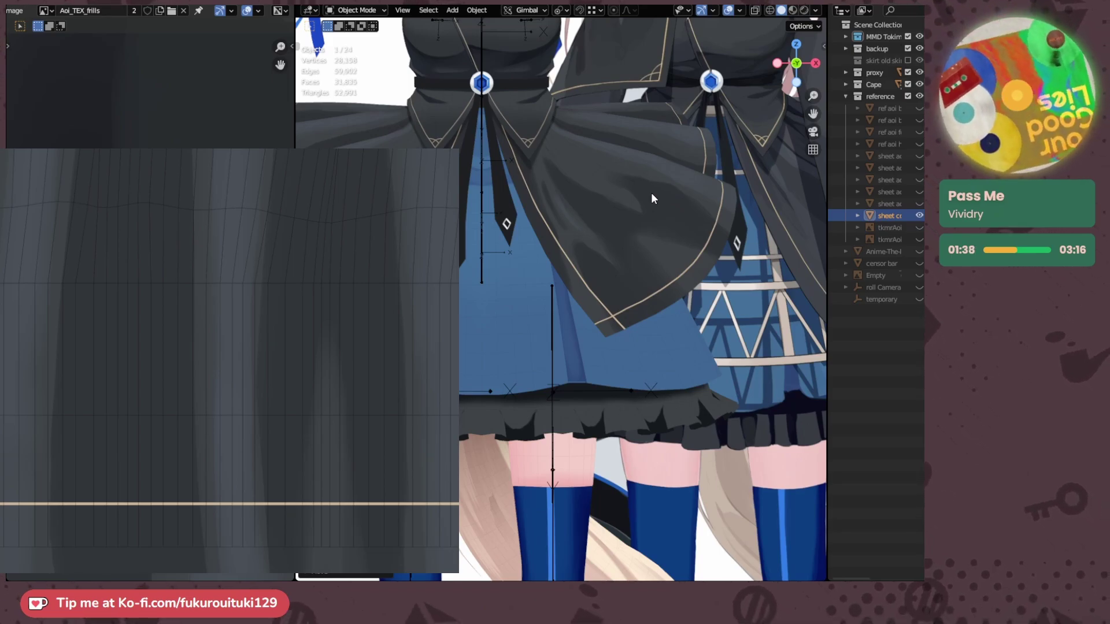
{"action": "scroll", "coordinate": [651, 192], "scroll_direction": "down", "scroll_amount": 4}
{"action": "scroll", "coordinate": [592, 183], "scroll_direction": "up", "scroll_amount": 1}
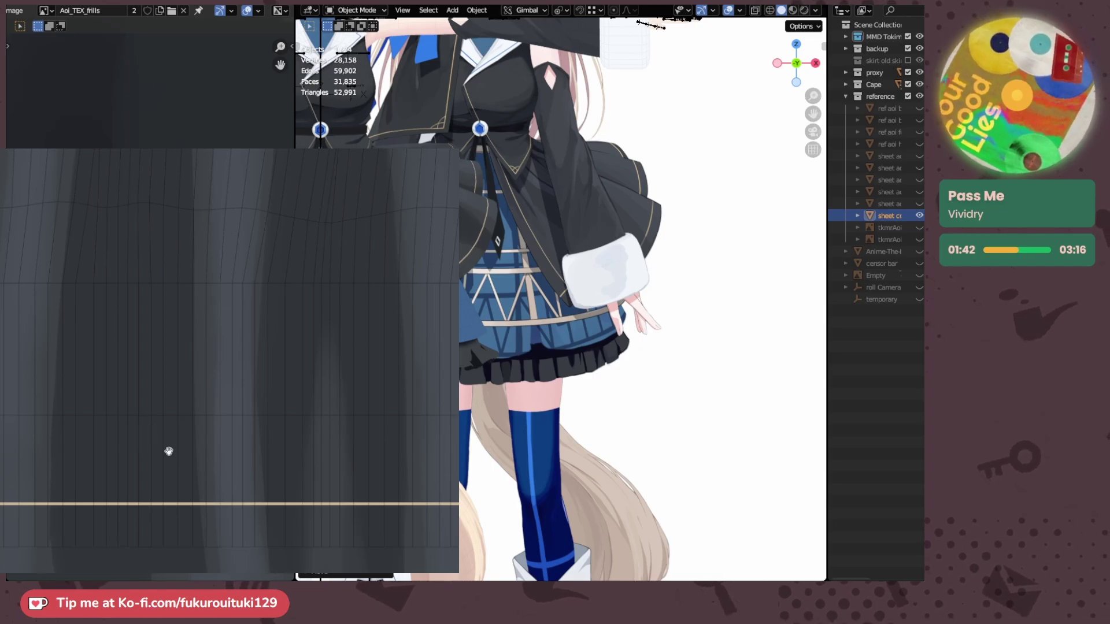
- Examine the pointed dark folds and lighter pleats on the skirt texture, from the gold hem line up to the waist shadow
{"action": "left_click_drag", "start_coordinate": [168, 451], "coordinate": [289, 484]}
{"action": "scroll", "coordinate": [98, 335], "scroll_direction": "up", "scroll_amount": 2}
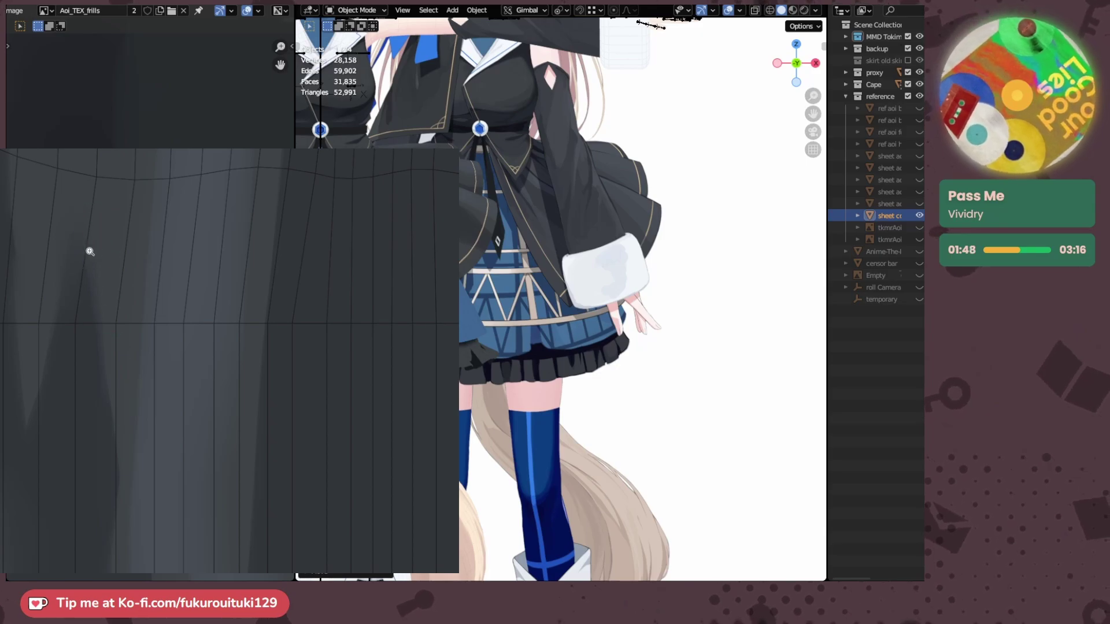
{"action": "scroll", "coordinate": [92, 250], "scroll_direction": "down", "scroll_amount": 2}
{"action": "scroll", "coordinate": [15, 318], "scroll_direction": "up", "scroll_amount": 2}
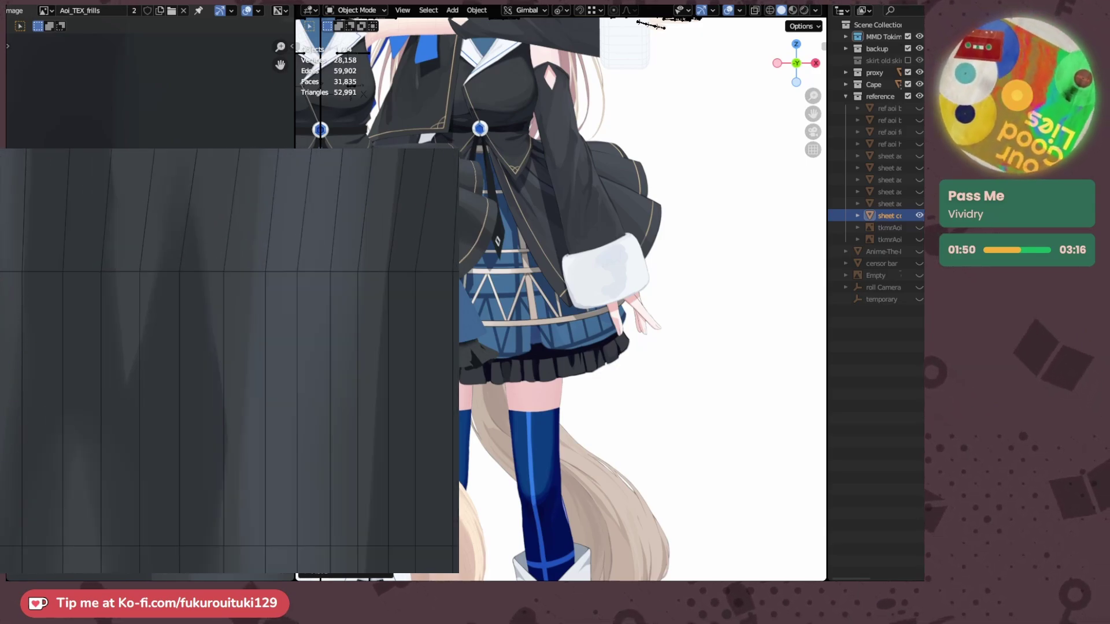
{"action": "scroll", "coordinate": [57, 352], "scroll_direction": "down", "scroll_amount": 2}
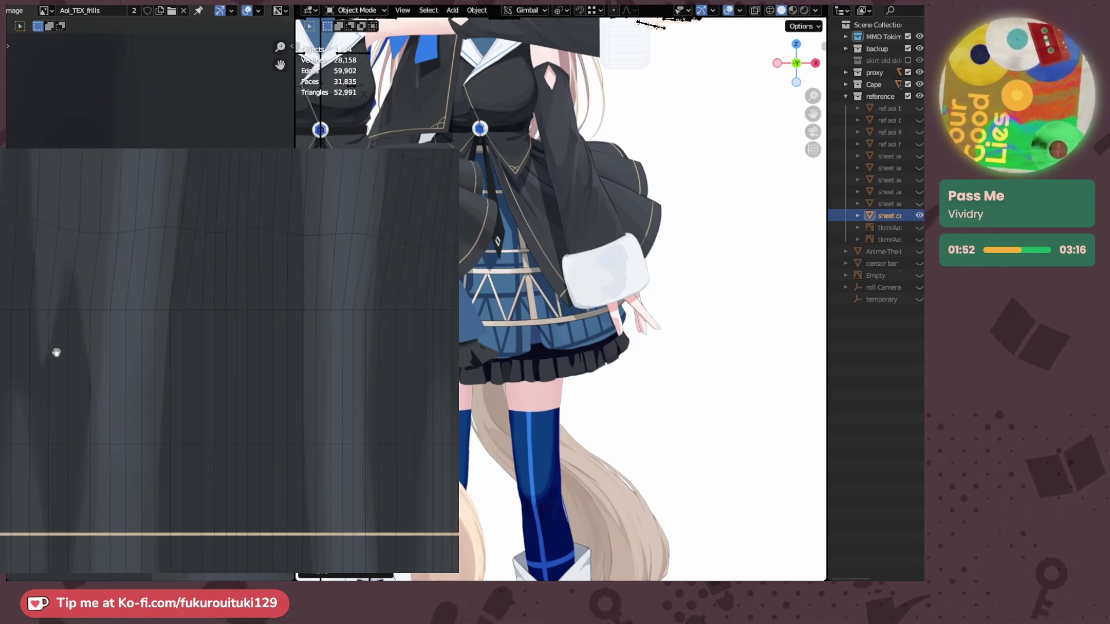
{"action": "scroll", "coordinate": [51, 283], "scroll_direction": "up", "scroll_amount": 2}
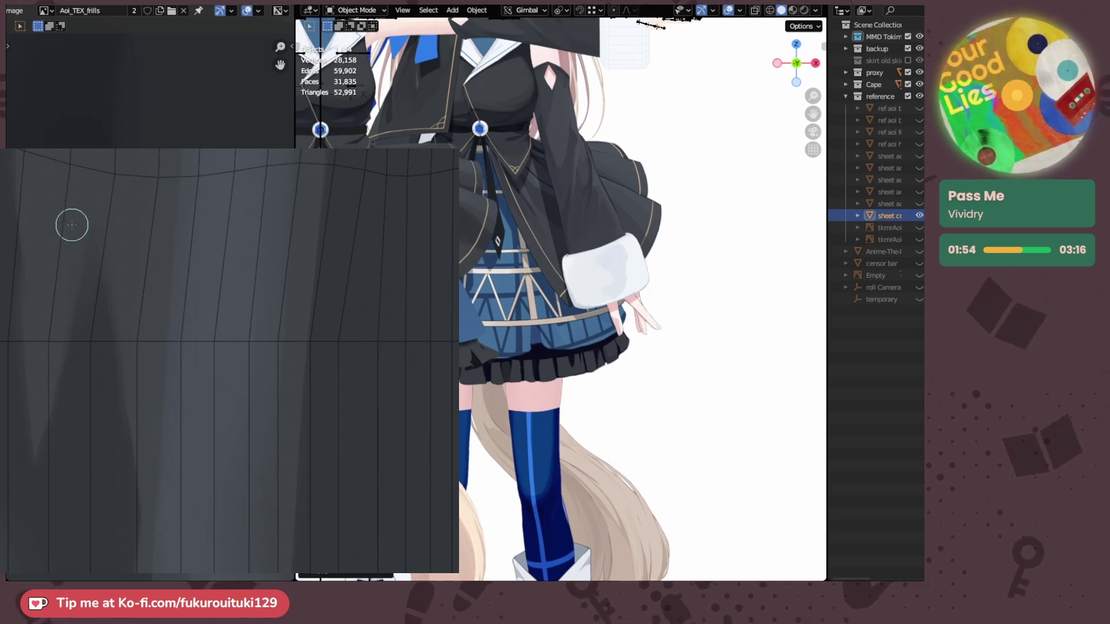
{"action": "scroll", "coordinate": [69, 220], "scroll_direction": "down", "scroll_amount": 4}
{"action": "left_click_drag", "start_coordinate": [60, 183], "coordinate": [26, 325]}
{"action": "left_click_drag", "start_coordinate": [57, 254], "coordinate": [64, 332]}
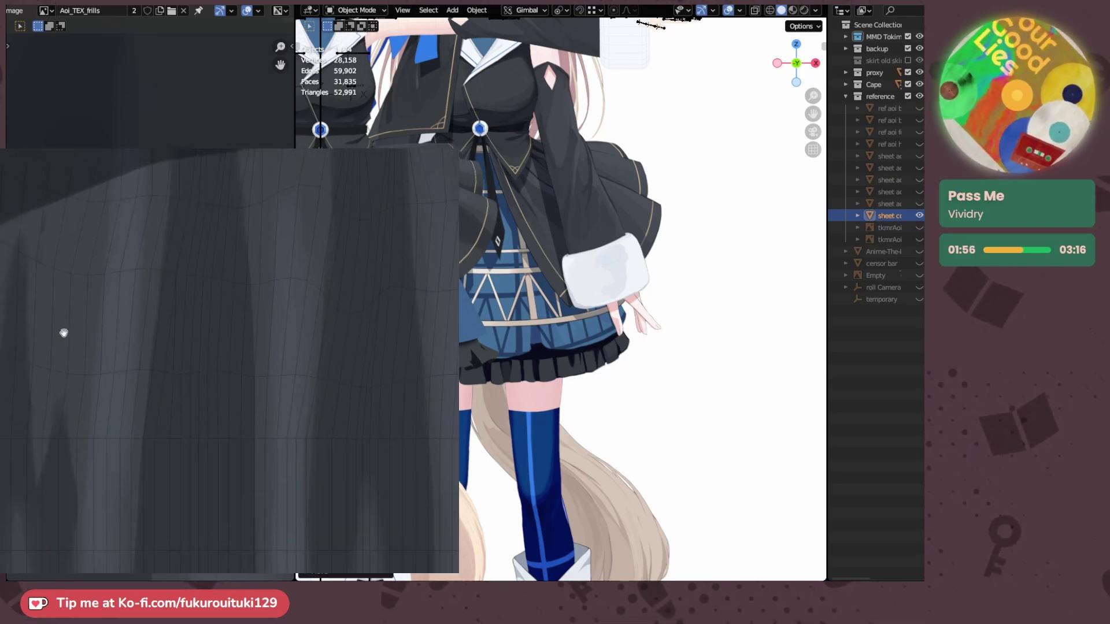
{"action": "left_click_drag", "start_coordinate": [84, 390], "coordinate": [31, 372]}
{"action": "scroll", "coordinate": [30, 372], "scroll_direction": "down", "scroll_amount": 4}
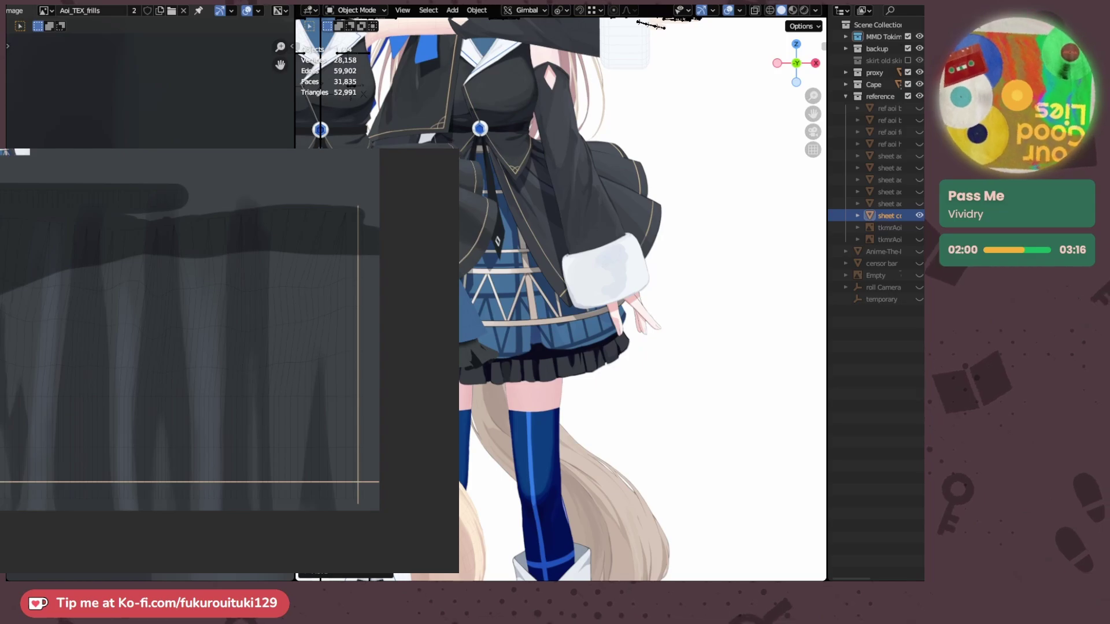
- Study how the reference's folds fan out around the waist gem, coat flap and sleeve on the character sheet
{"action": "scroll", "coordinate": [553, 270], "scroll_direction": "up", "scroll_amount": 2}
{"action": "middle_click_drag", "start_coordinate": [511, 265], "coordinate": [468, 282], "text": "shift"}
{"action": "scroll", "coordinate": [468, 280], "scroll_direction": "down", "scroll_amount": 2}
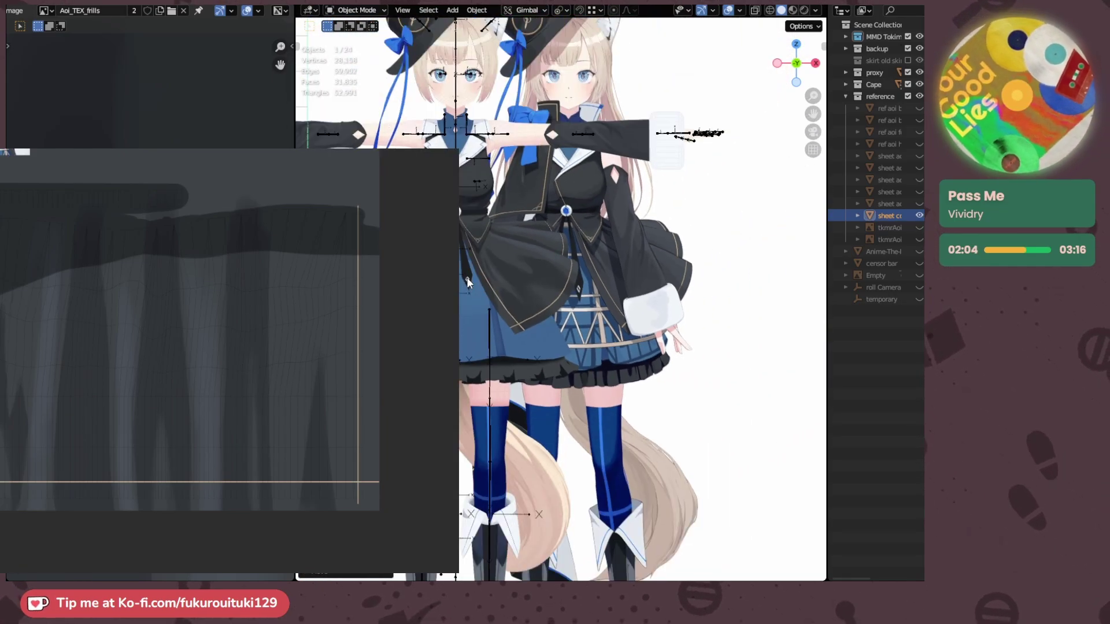
{"action": "middle_click_drag", "start_coordinate": [473, 318], "coordinate": [584, 258]}
{"action": "scroll", "coordinate": [592, 262], "scroll_direction": "up", "scroll_amount": 2}
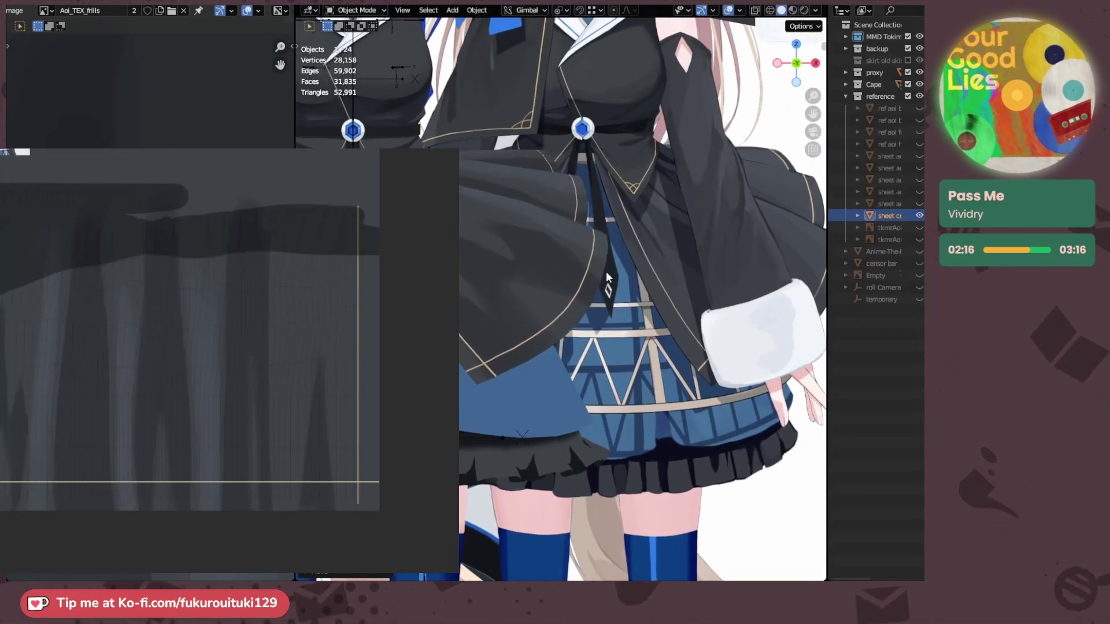
{"action": "scroll", "coordinate": [613, 271], "scroll_direction": "down", "scroll_amount": 2}
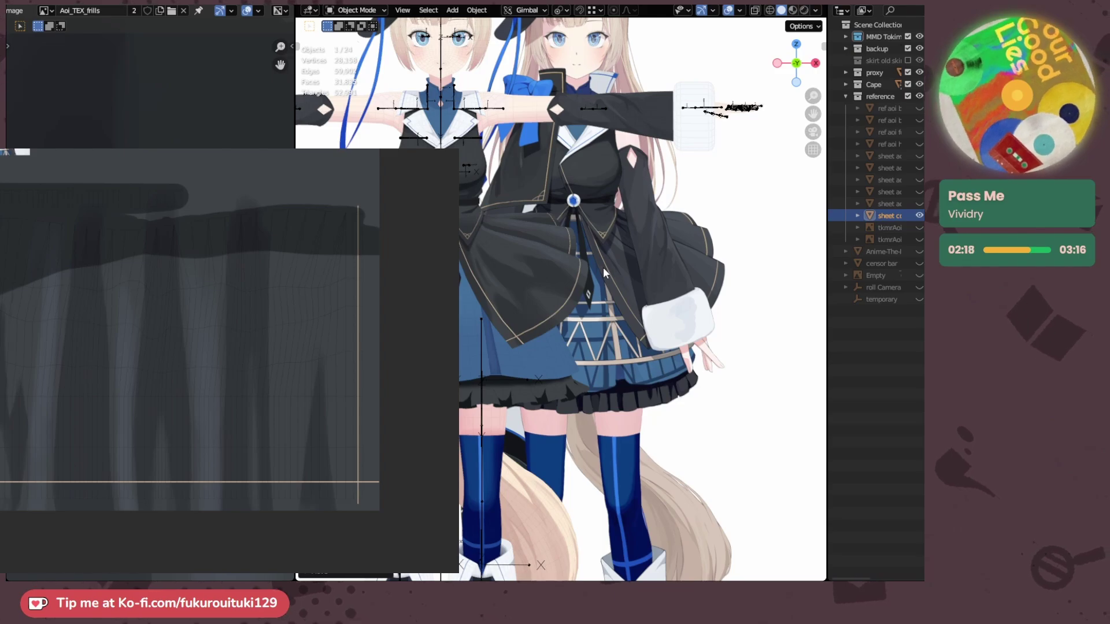
{"action": "scroll", "coordinate": [603, 269], "scroll_direction": "up", "scroll_amount": 3}
{"action": "middle_click_drag", "start_coordinate": [598, 253], "coordinate": [542, 280]}
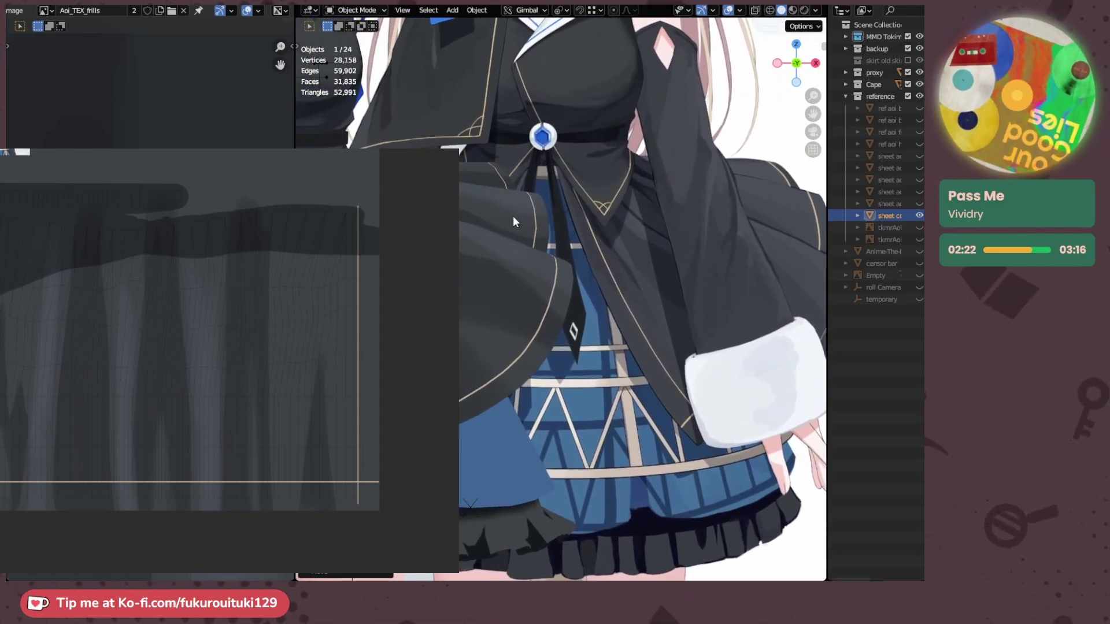
- Inspect the pleats beside the skirt texture's gold side trim at a tilted angle, from the hem up to the waist shadow
{"action": "middle_click_drag", "start_coordinate": [300, 488], "coordinate": [268, 432]}
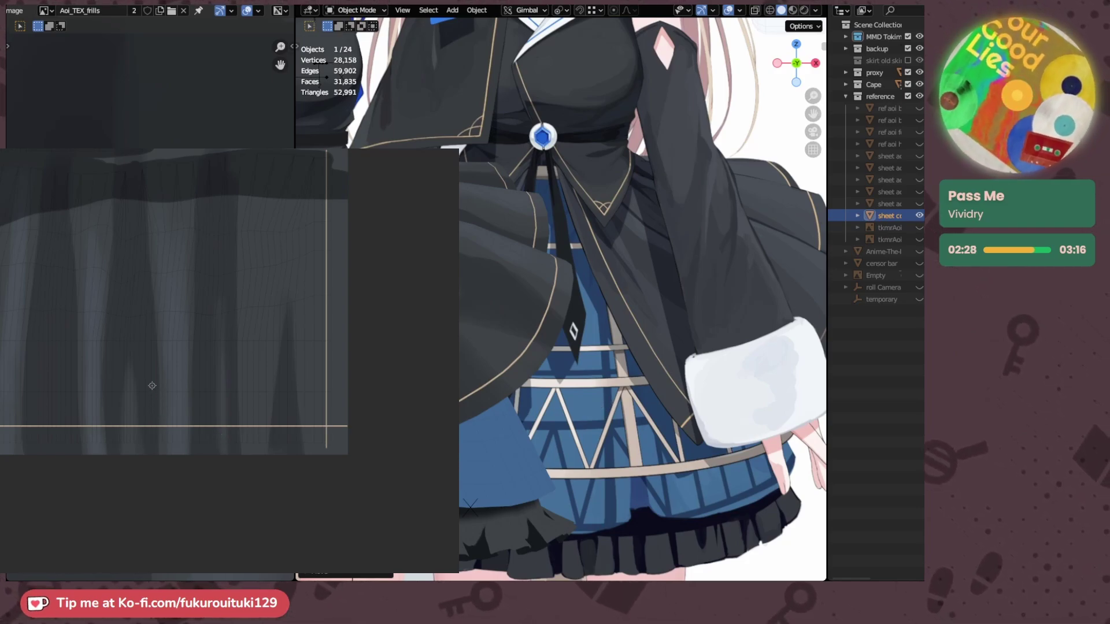
{"action": "scroll", "coordinate": [34, 386], "scroll_direction": "up", "scroll_amount": 3}
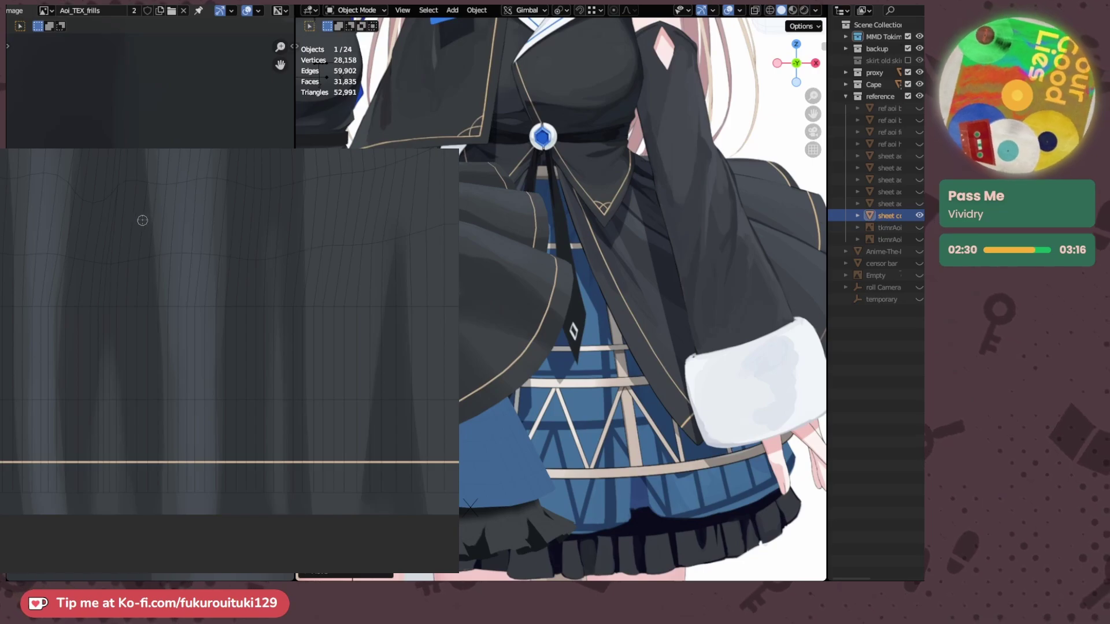
{"action": "mouse_move", "coordinate": [141, 220]}
{"action": "middle_mouse_down"}
{"action": "mouse_move", "coordinate": [81, 228]}
{"action": "mouse_move", "coordinate": [160, 227]}
{"action": "middle_mouse_up"}
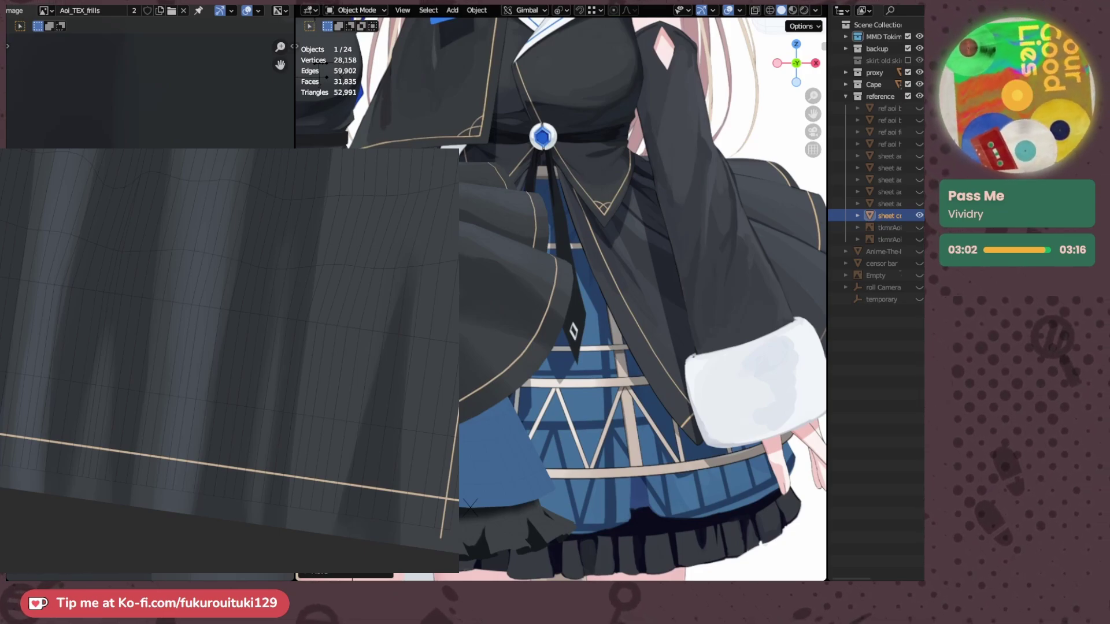
{"action": "scroll", "coordinate": [18, 324], "scroll_direction": "up", "scroll_amount": 2}
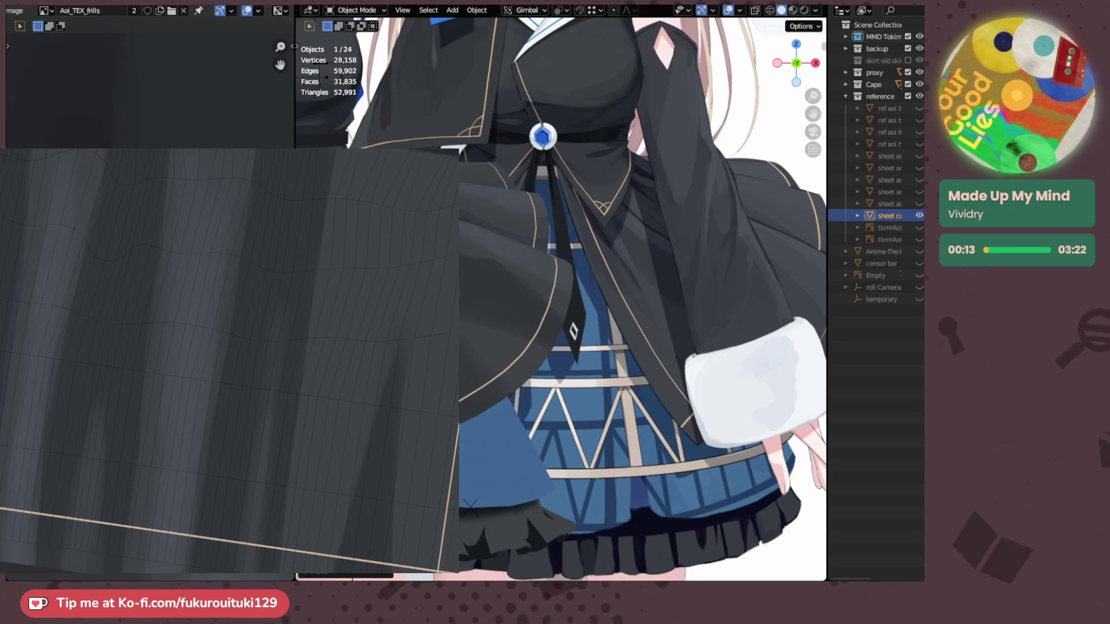
{"action": "middle_click_drag", "start_coordinate": [123, 360], "coordinate": [119, 428], "text": "shift"}
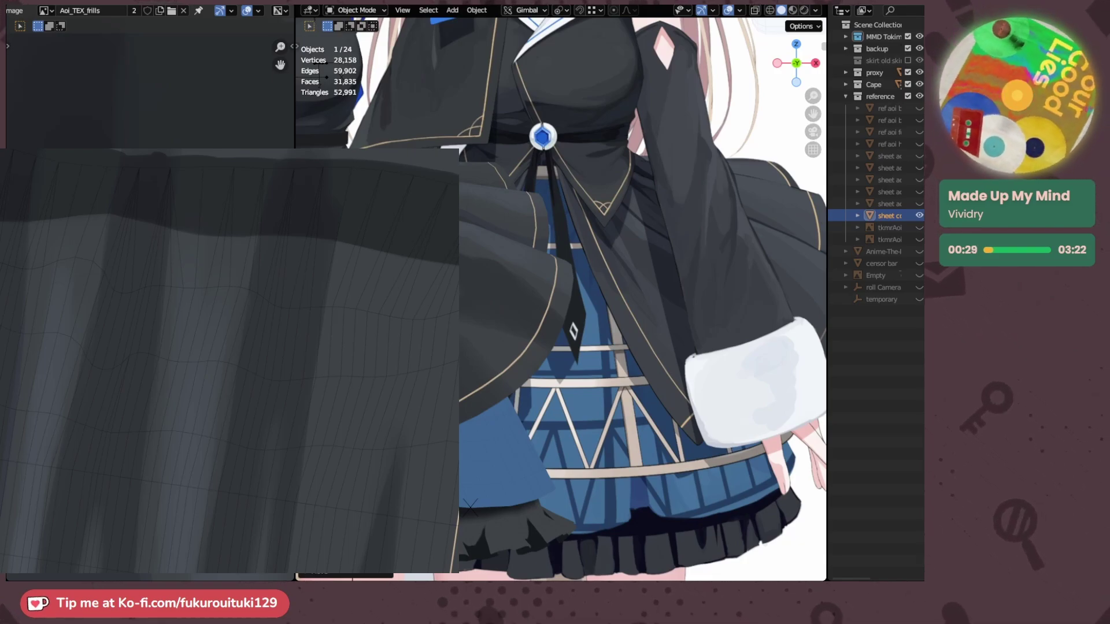
{"action": "scroll", "coordinate": [535, 345], "scroll_direction": "down", "scroll_amount": 2}
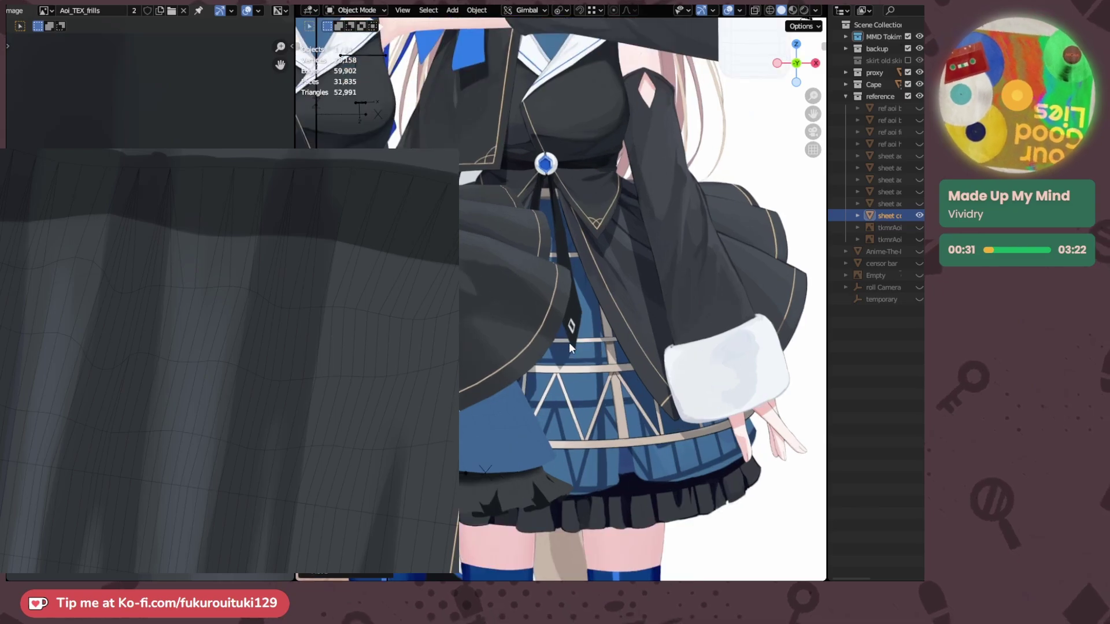
{"action": "scroll", "coordinate": [608, 341], "scroll_direction": "down", "scroll_amount": 2}
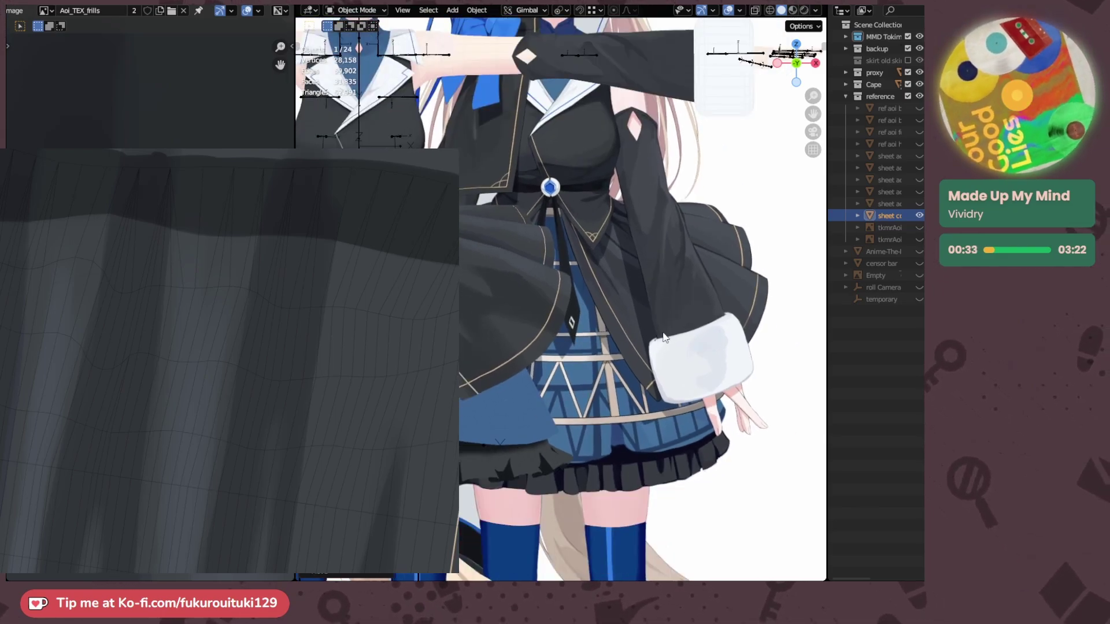
{"action": "scroll", "coordinate": [665, 338], "scroll_direction": "down", "scroll_amount": 2}
{"action": "key", "text": "g"}
{"action": "key", "text": "x"}
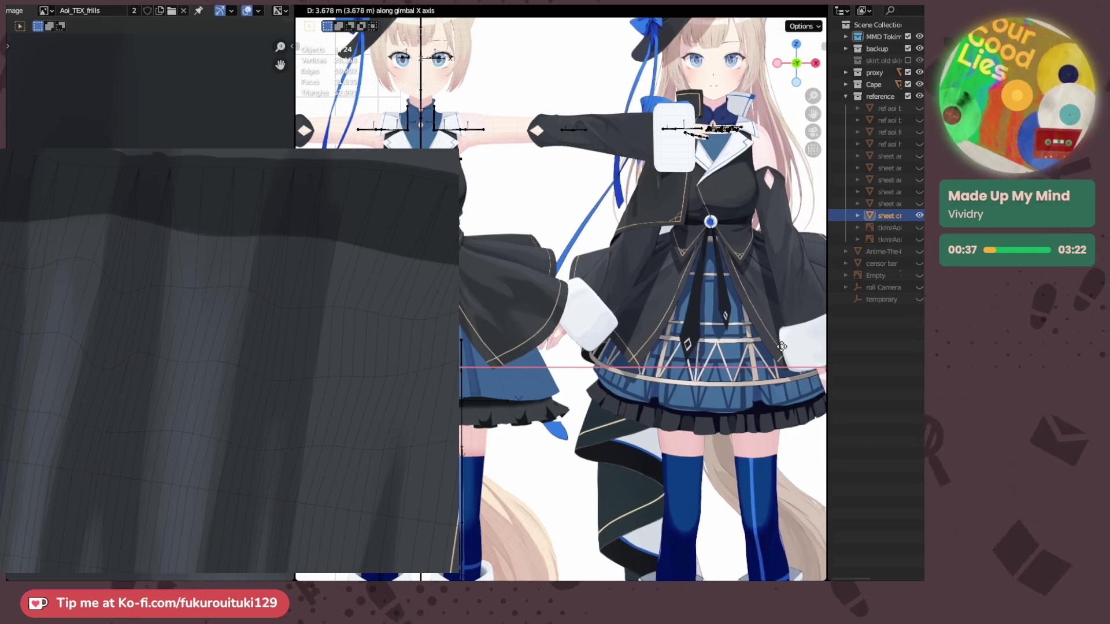
{"action": "left_click", "coordinate": [675, 357]}
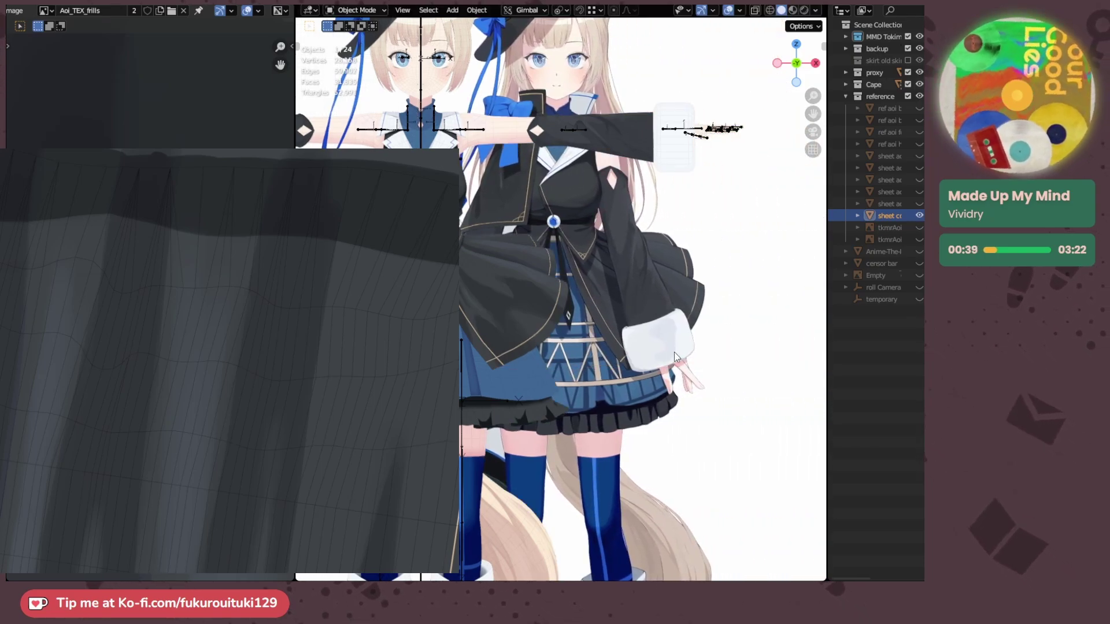
- Extend the thin dark fold line near the gold side trim further down the skirt texture, tapering it towards the hem
{"action": "scroll", "coordinate": [674, 352], "scroll_direction": "up", "scroll_amount": 4}
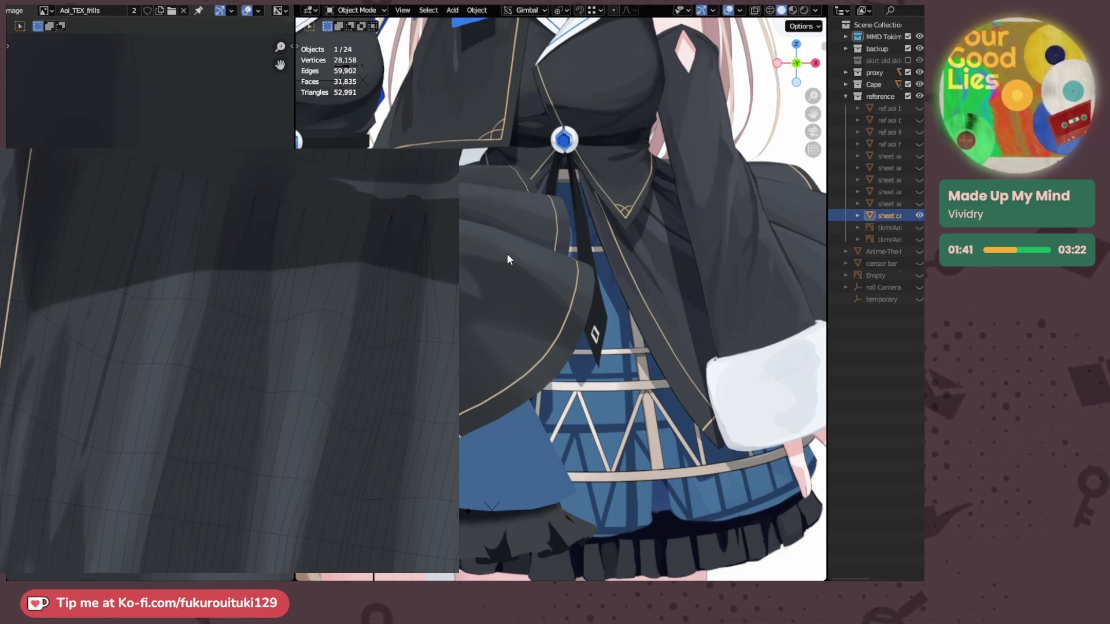
{"action": "left_click_drag", "start_coordinate": [131, 299], "coordinate": [135, 292]}
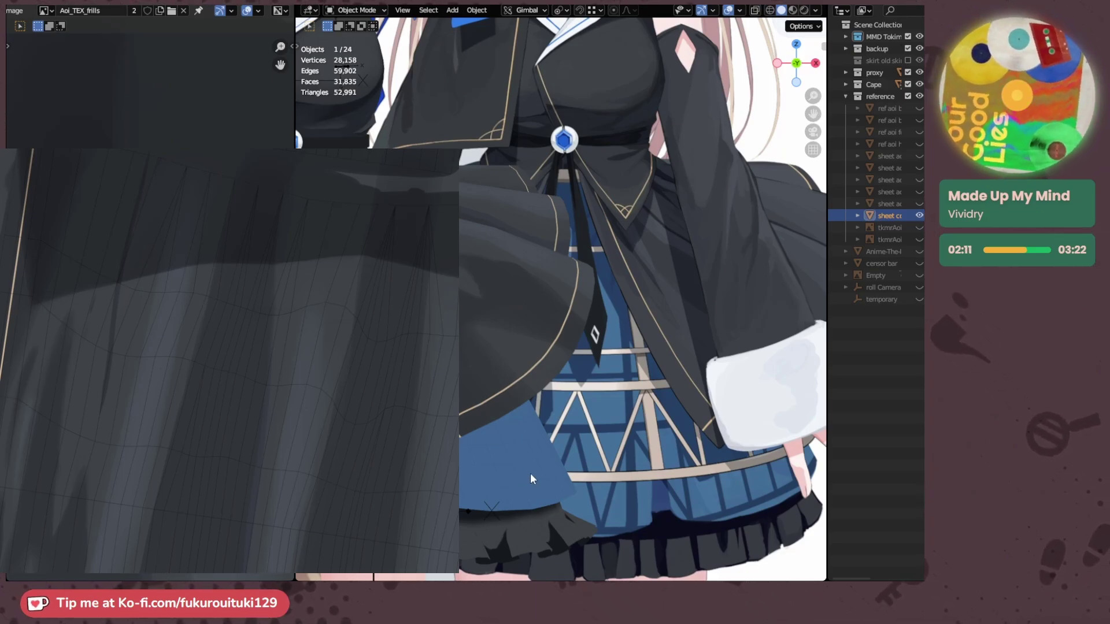
{"action": "left_click", "coordinate": [101, 442], "text": "ctrl"}
{"action": "left_click", "coordinate": [101, 414], "text": "ctrl"}
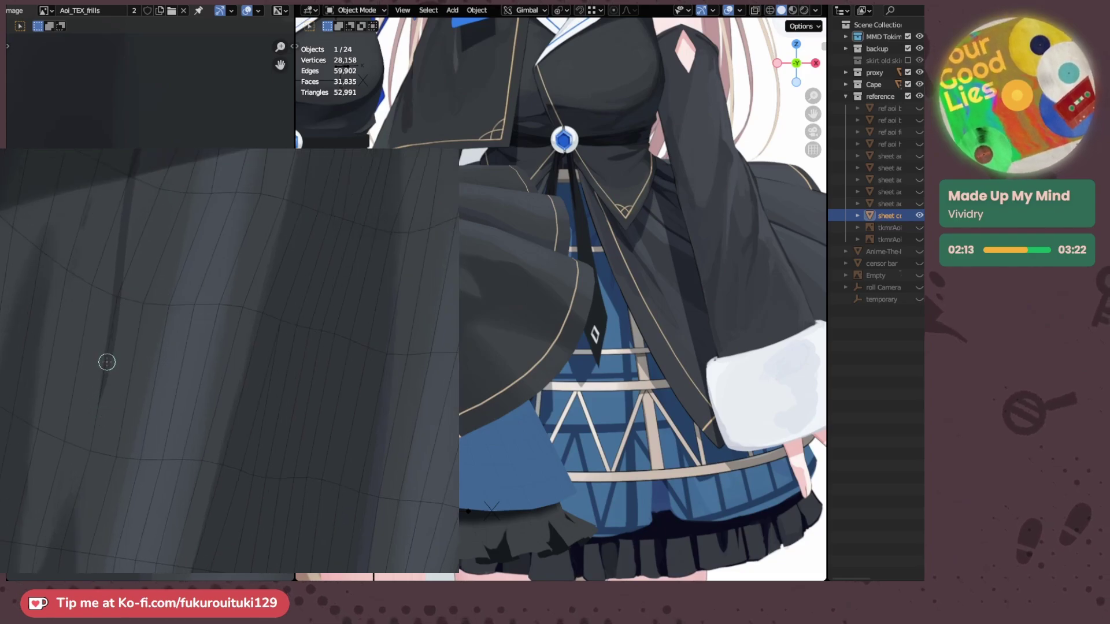
{"action": "left_click_drag", "start_coordinate": [102, 398], "coordinate": [84, 470]}
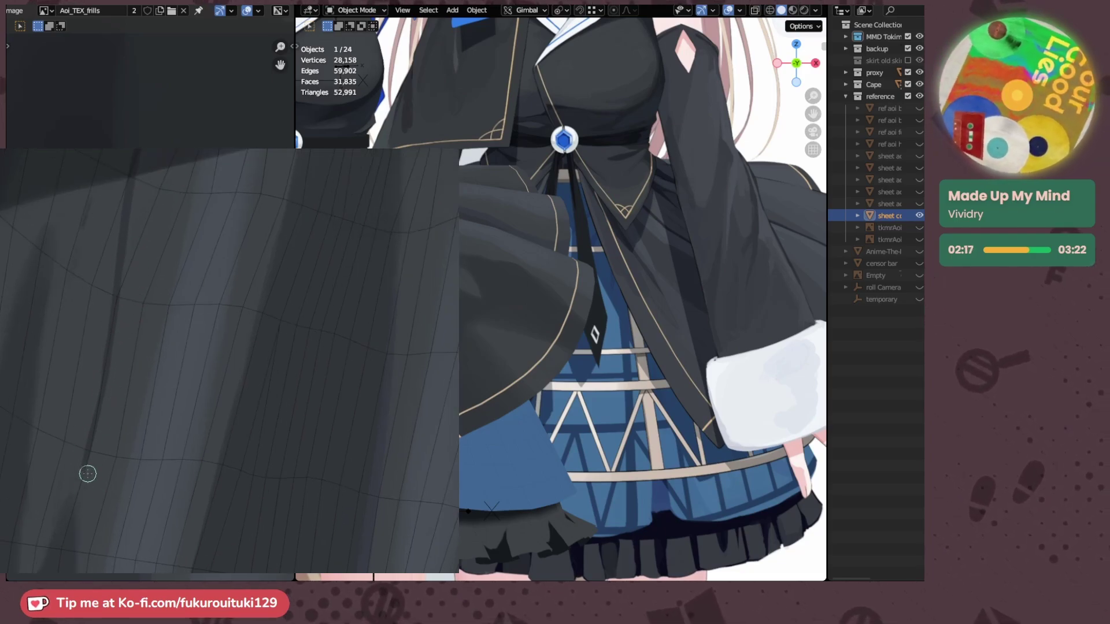
{"action": "left_click_drag", "start_coordinate": [107, 419], "coordinate": [75, 498]}
{"action": "left_click_drag", "start_coordinate": [105, 344], "coordinate": [85, 443]}
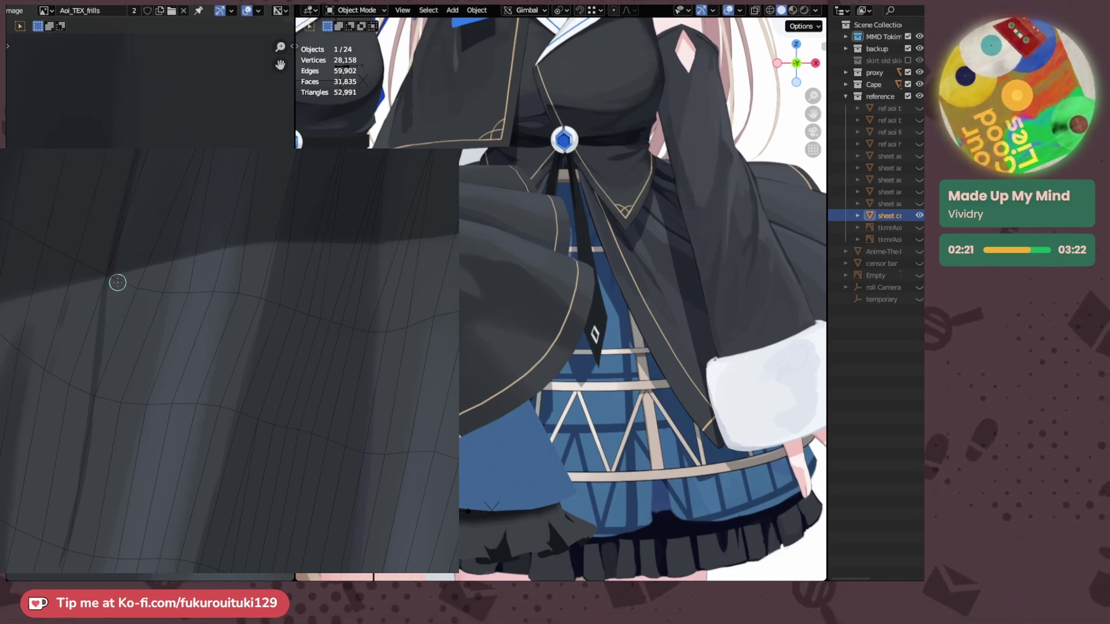
- Paint a lighter vertical streak inside the dark pleat, running from the waist shadow down the skirt texture
{"action": "mouse_move", "coordinate": [147, 345]}
{"action": "left_mouse_down"}
{"action": "mouse_move", "coordinate": [123, 354]}
{"action": "mouse_move", "coordinate": [178, 275]}
{"action": "left_mouse_up"}
{"action": "left_click_drag", "start_coordinate": [221, 309], "coordinate": [218, 271]}
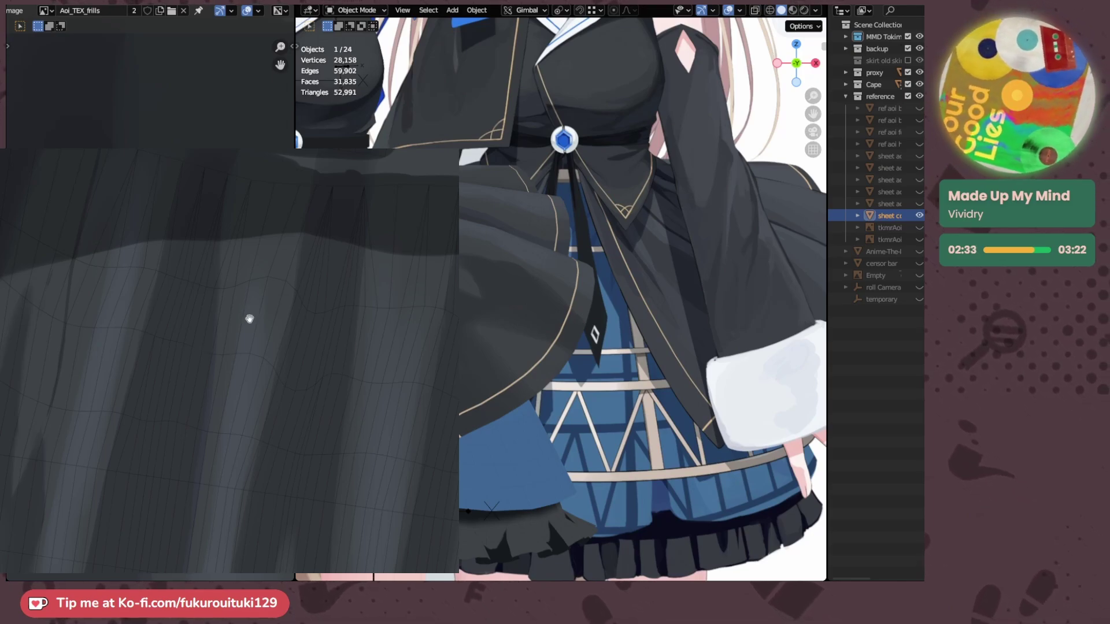
{"action": "left_click_drag", "start_coordinate": [249, 319], "coordinate": [246, 329]}
{"action": "scroll", "coordinate": [186, 304], "scroll_direction": "up", "scroll_amount": 3}
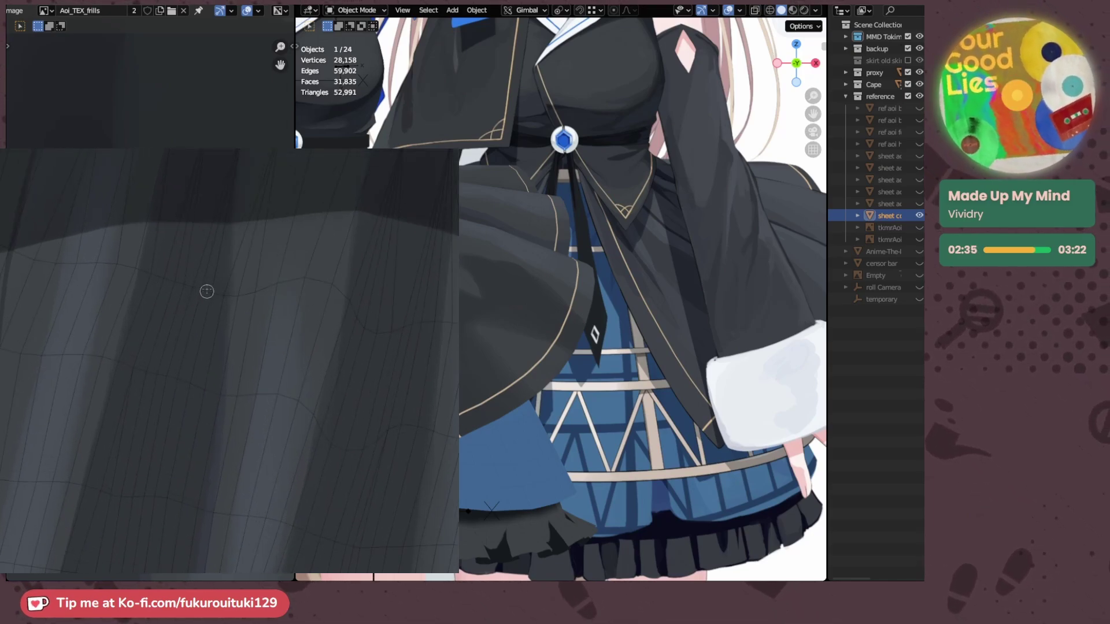
{"action": "left_click_drag", "start_coordinate": [208, 223], "coordinate": [177, 358]}
{"action": "key", "text": "ctrl+z"}
{"action": "left_click_drag", "start_coordinate": [204, 214], "coordinate": [187, 371]}
{"action": "mouse_move", "coordinate": [212, 233]}
{"action": "left_mouse_down"}
{"action": "mouse_move", "coordinate": [214, 206]}
{"action": "mouse_move", "coordinate": [164, 323]}
{"action": "left_mouse_up"}
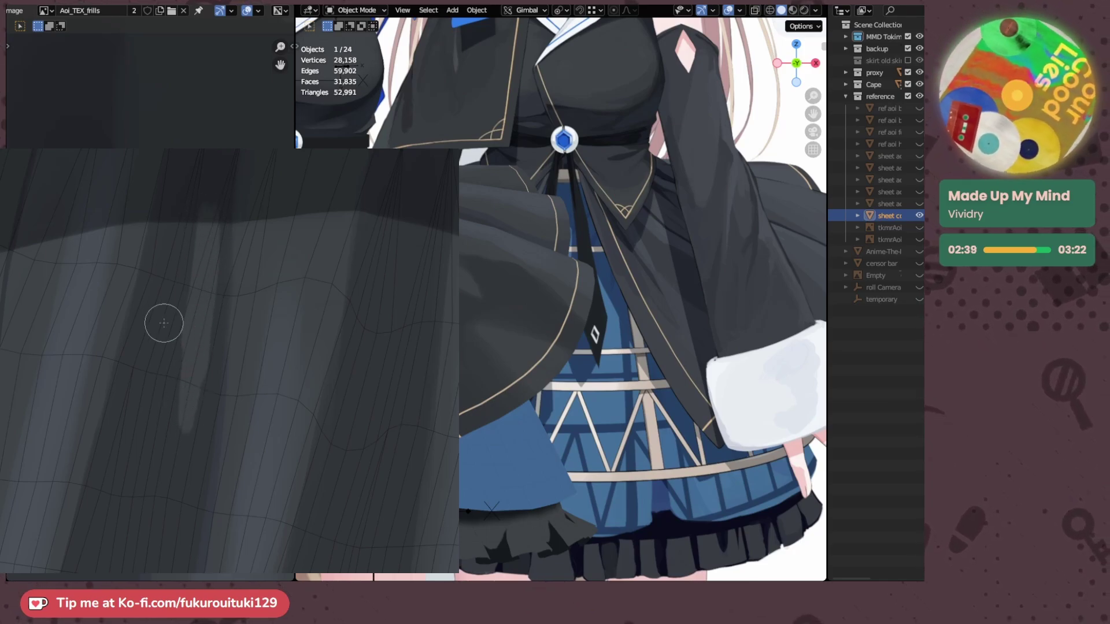
- Blend the streak's upper end into the waist shadow and narrow its lower end to a soft point
{"action": "left_click_drag", "start_coordinate": [217, 177], "coordinate": [211, 319]}
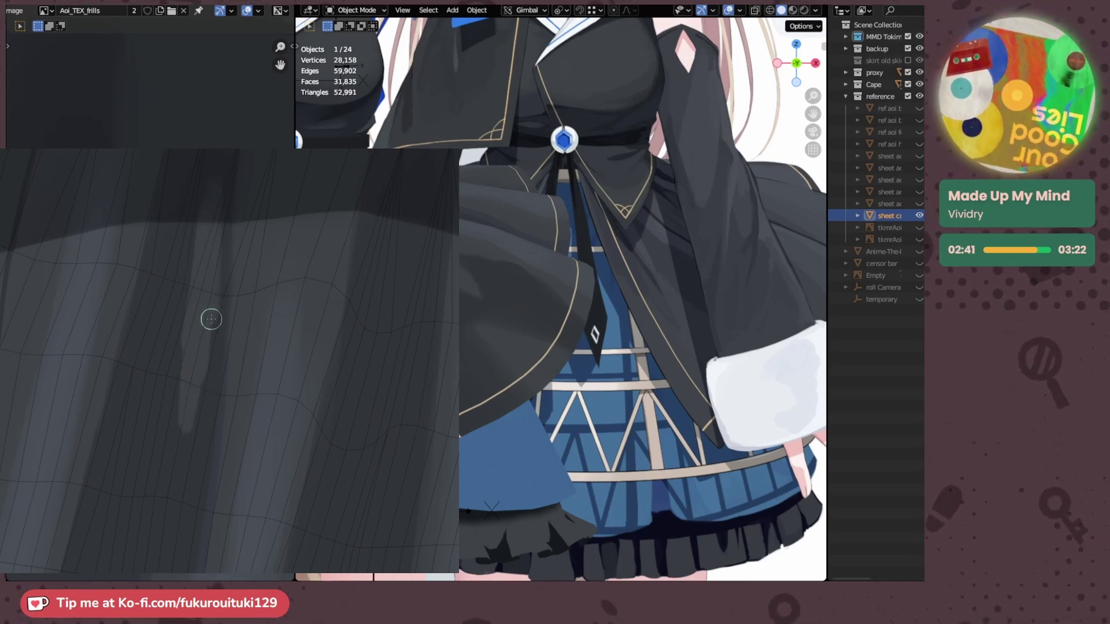
{"action": "left_click_drag", "start_coordinate": [216, 260], "coordinate": [177, 413]}
{"action": "left_click_drag", "start_coordinate": [186, 331], "coordinate": [186, 434]}
{"action": "mouse_move", "coordinate": [208, 368]}
{"action": "left_mouse_down"}
{"action": "mouse_move", "coordinate": [188, 431]}
{"action": "mouse_move", "coordinate": [215, 351]}
{"action": "mouse_move", "coordinate": [203, 414]}
{"action": "mouse_move", "coordinate": [174, 334]}
{"action": "left_mouse_up"}
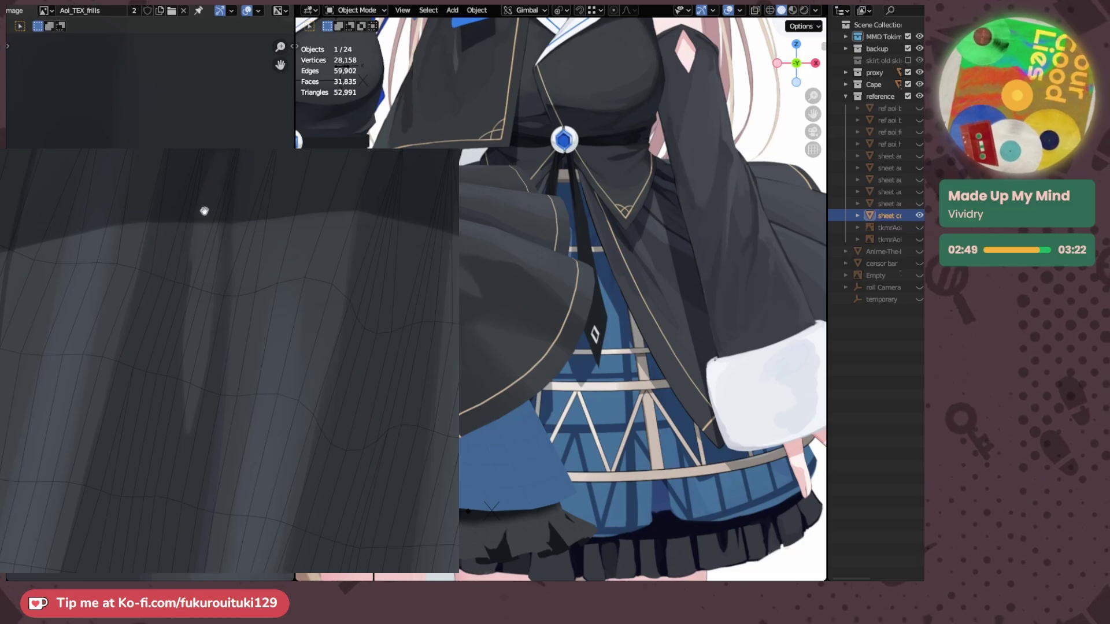
{"action": "middle_click_drag", "start_coordinate": [204, 211], "coordinate": [183, 306], "text": "shift"}
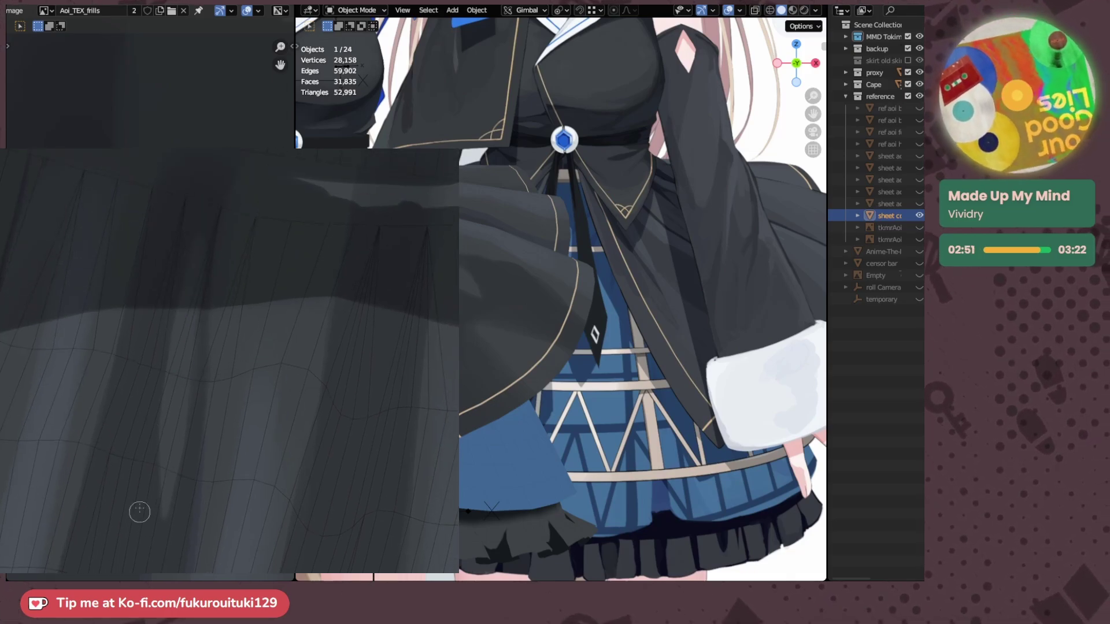
{"action": "middle_click_drag", "start_coordinate": [142, 558], "coordinate": [135, 511]}
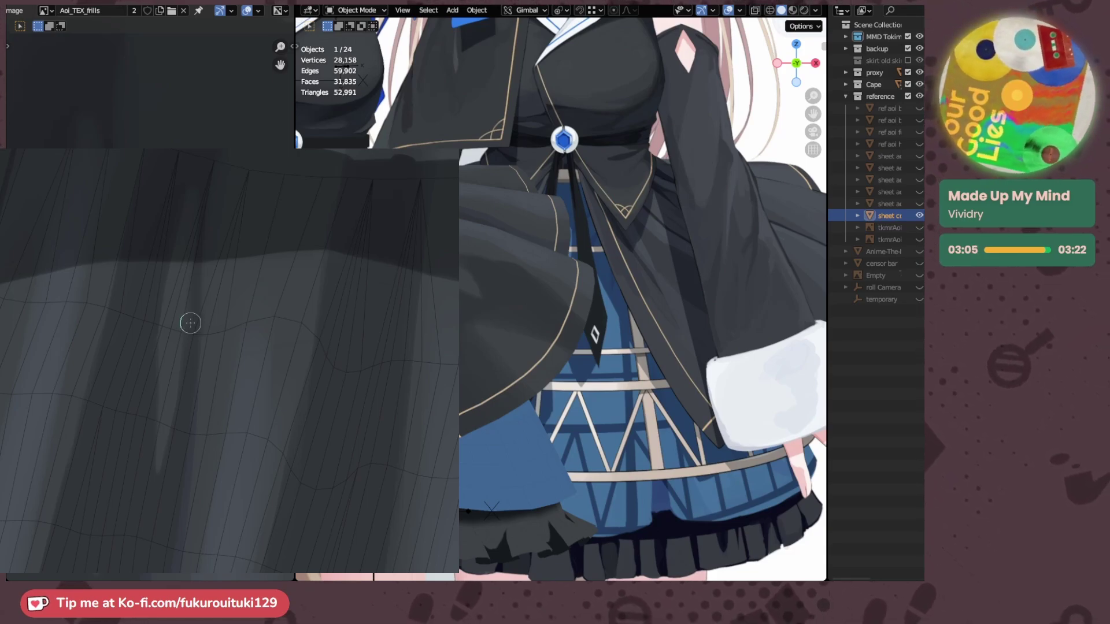
- Darken the upper part of the light streak so it starts below the waist shadow, and trim its edges down to the tip
{"action": "mouse_move", "coordinate": [189, 322]}
{"action": "middle_mouse_down", "text": "ctrl"}
{"action": "mouse_move", "coordinate": [193, 356]}
{"action": "mouse_move", "coordinate": [207, 323]}
{"action": "middle_mouse_up", "text": "ctrl"}
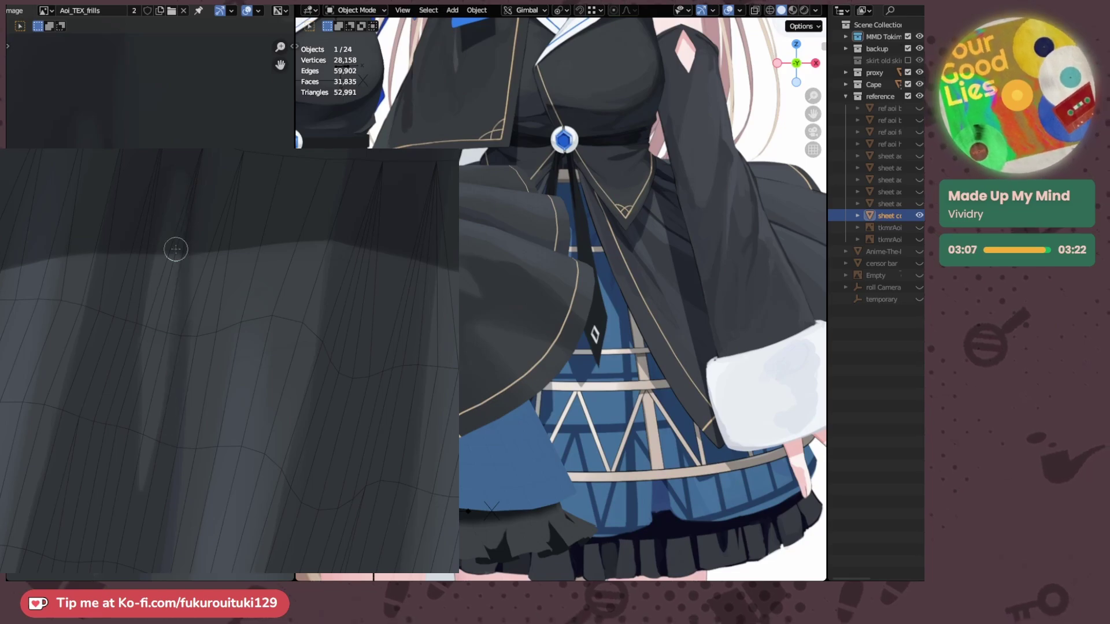
{"action": "left_click_drag", "start_coordinate": [174, 250], "coordinate": [176, 390]}
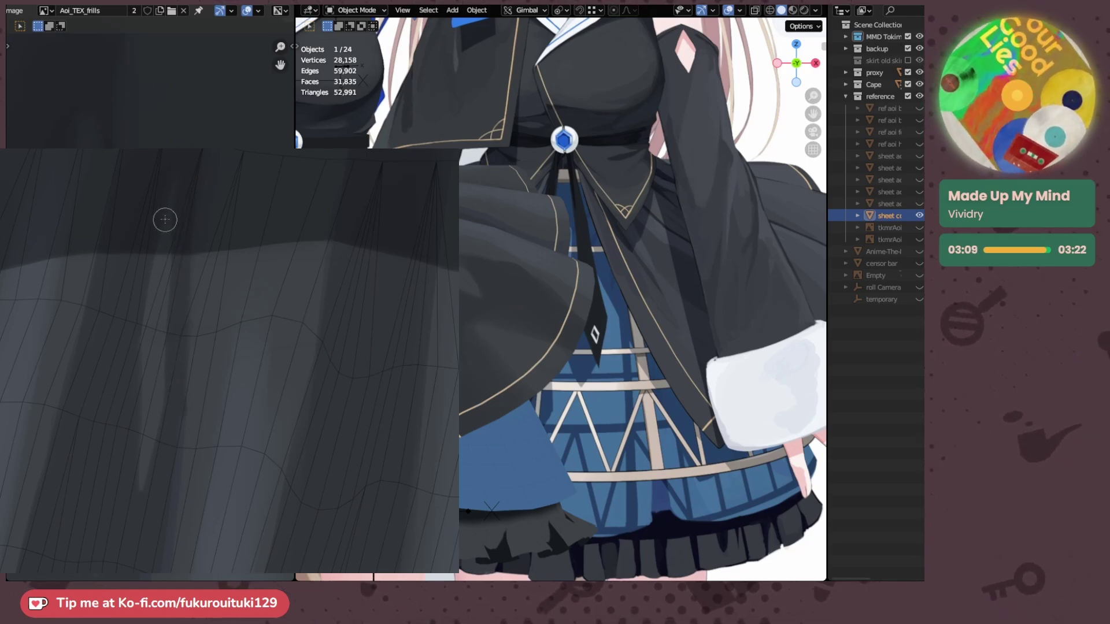
{"action": "left_click_drag", "start_coordinate": [173, 179], "coordinate": [164, 352]}
{"action": "left_click_drag", "start_coordinate": [165, 211], "coordinate": [121, 367]}
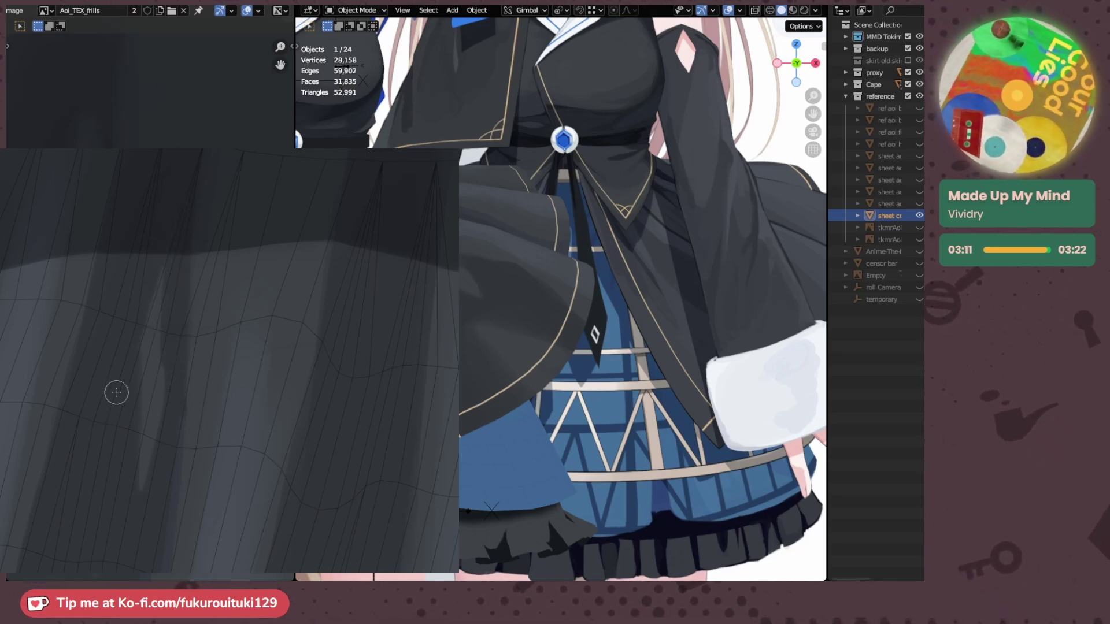
{"action": "left_click_drag", "start_coordinate": [166, 255], "coordinate": [143, 357]}
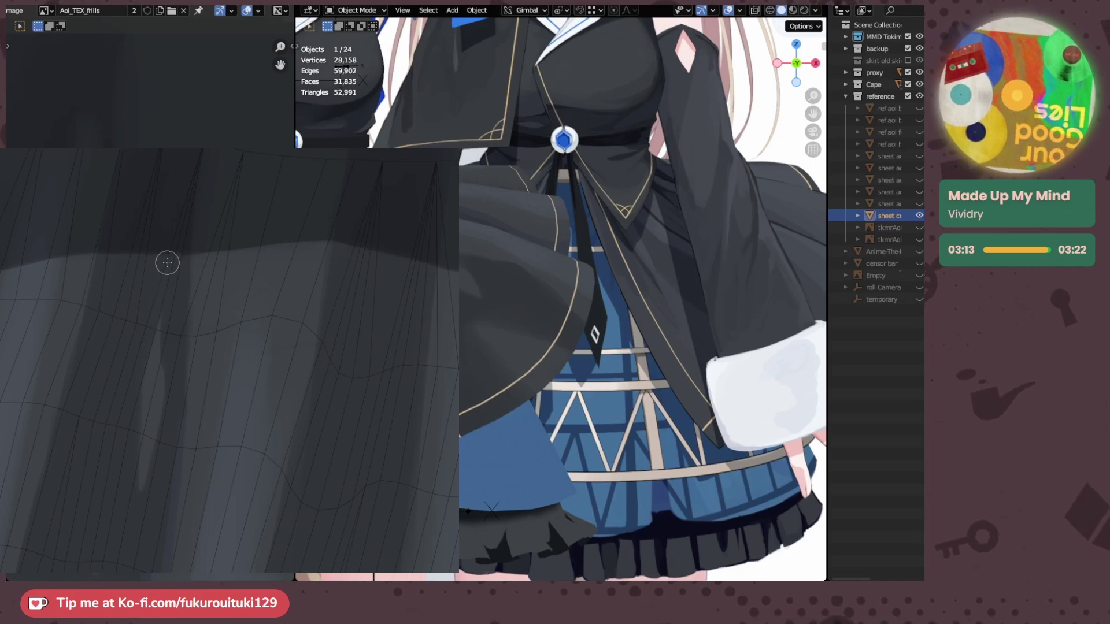
{"action": "middle_click_drag", "start_coordinate": [154, 404], "coordinate": [154, 361], "text": "shift"}
{"action": "left_click_drag", "start_coordinate": [146, 438], "coordinate": [144, 477]}
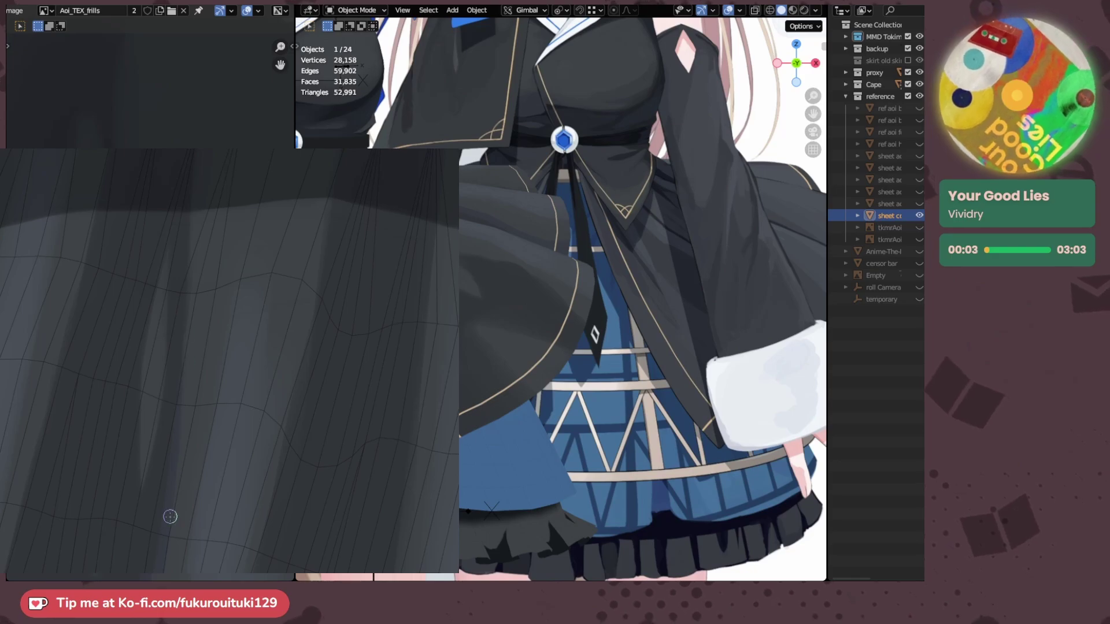
- Paint a thin dark fold line from the waist shadow down along the neighbouring pleat, tapering it towards the hem
{"action": "scroll", "coordinate": [158, 388], "scroll_direction": "down", "scroll_amount": 2}
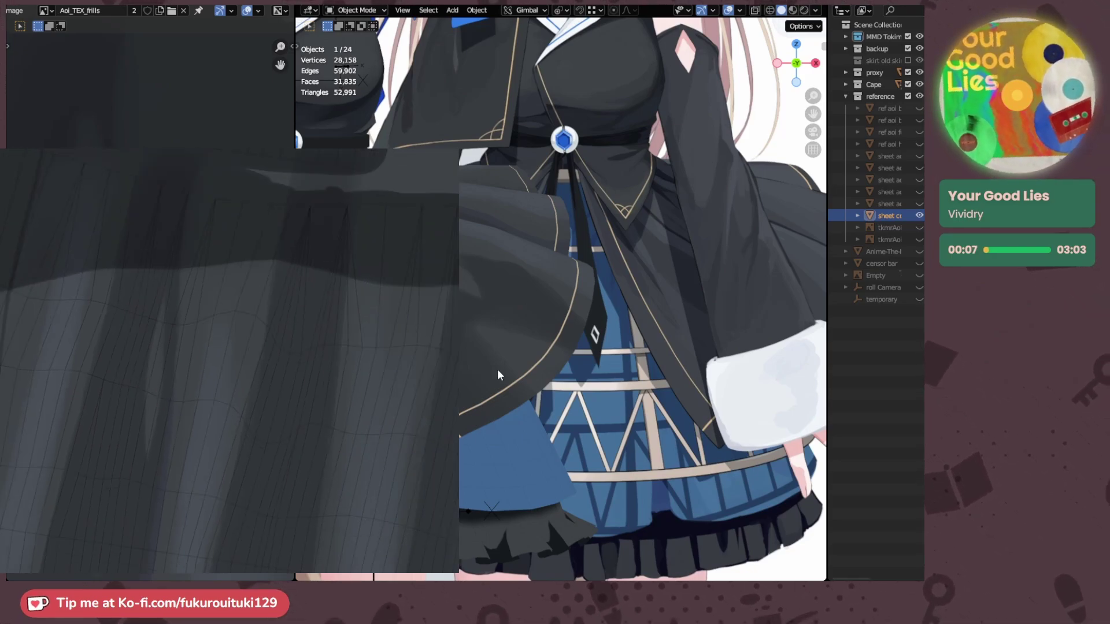
{"action": "scroll", "coordinate": [112, 366], "scroll_direction": "up", "scroll_amount": 1}
{"action": "scroll", "coordinate": [45, 397], "scroll_direction": "up", "scroll_amount": 1}
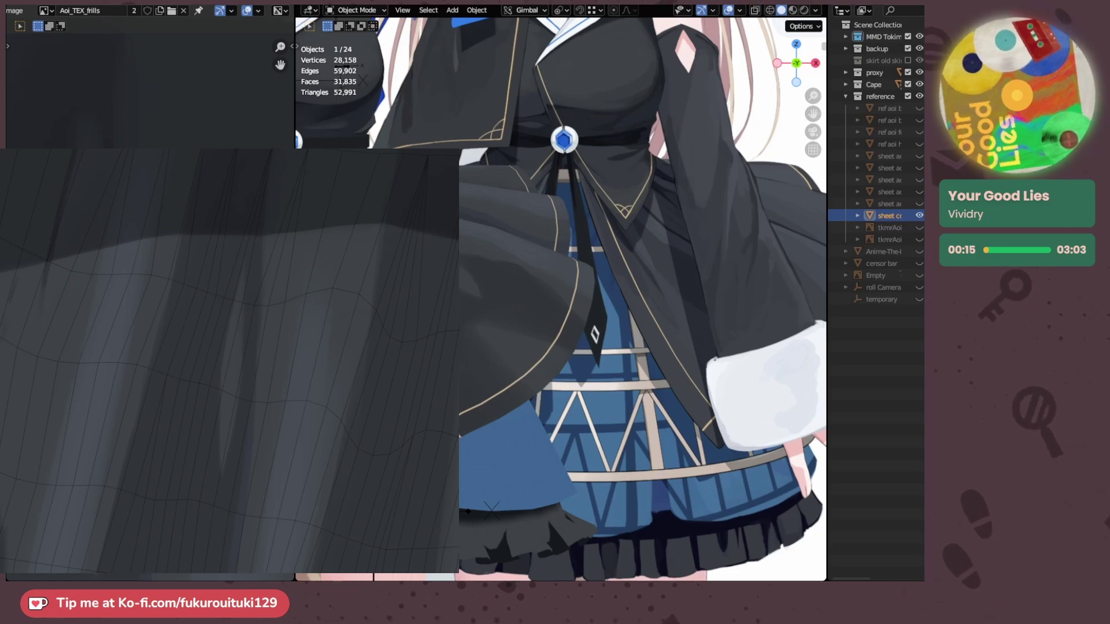
{"action": "mouse_move", "coordinate": [16, 306]}
{"action": "left_mouse_down"}
{"action": "mouse_move", "coordinate": [40, 295]}
{"action": "mouse_move", "coordinate": [43, 271]}
{"action": "left_mouse_up"}
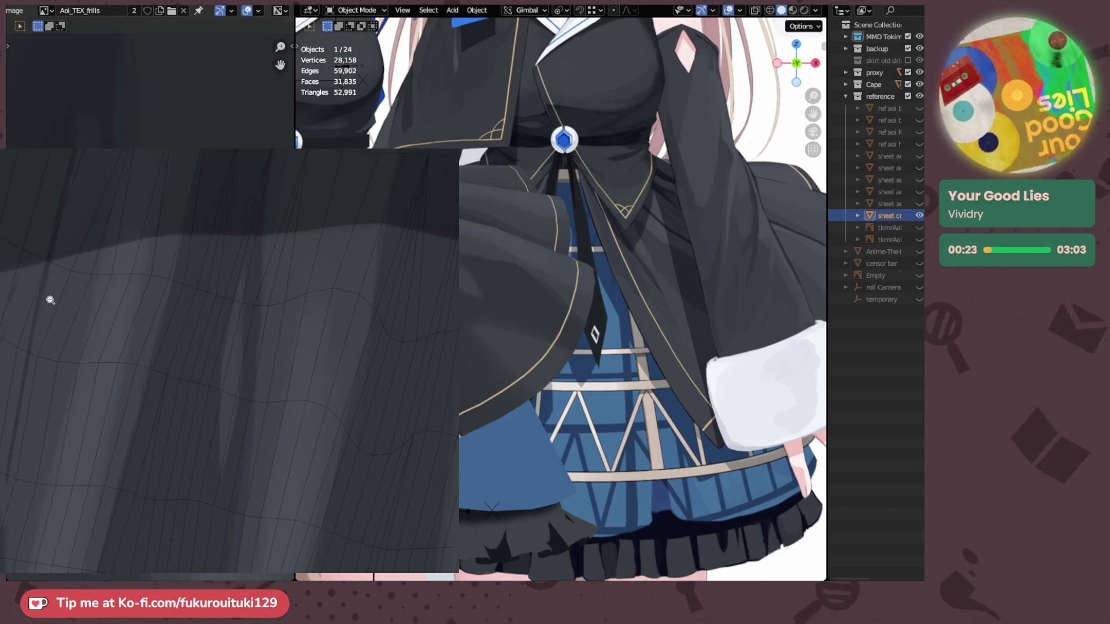
{"action": "scroll", "coordinate": [43, 311], "scroll_direction": "up", "scroll_amount": 2}
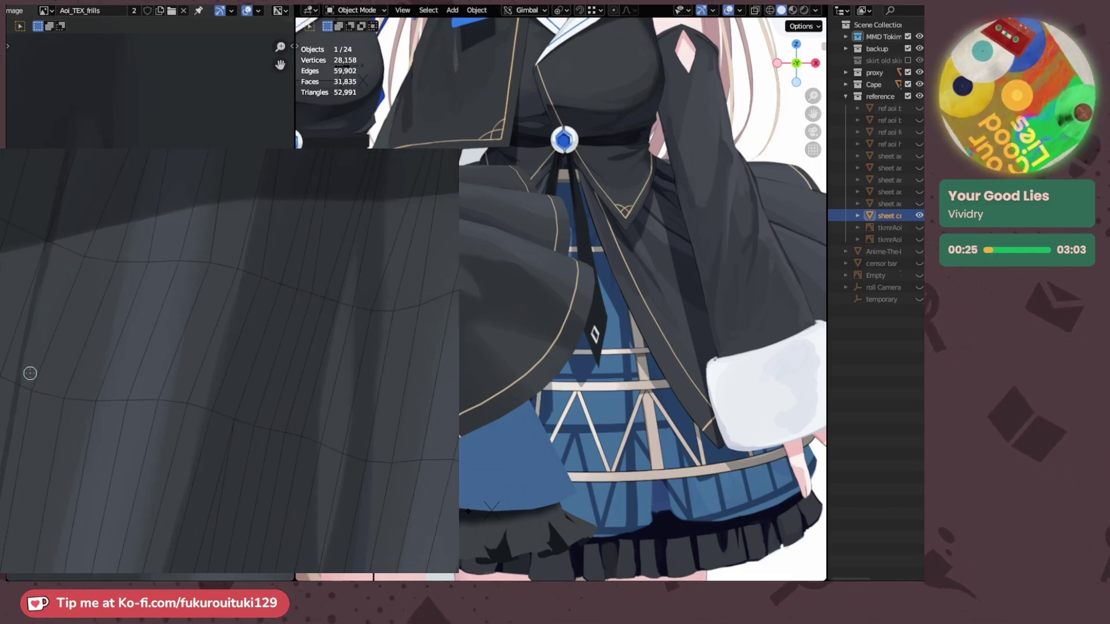
- Reshape the light streak inside the dark pleat into a slim spindle that tapers to a point at both ends
{"action": "left_click_drag", "start_coordinate": [59, 265], "coordinate": [92, 327], "text": "ctrl"}
{"action": "left_click_drag", "start_coordinate": [93, 327], "coordinate": [20, 329]}
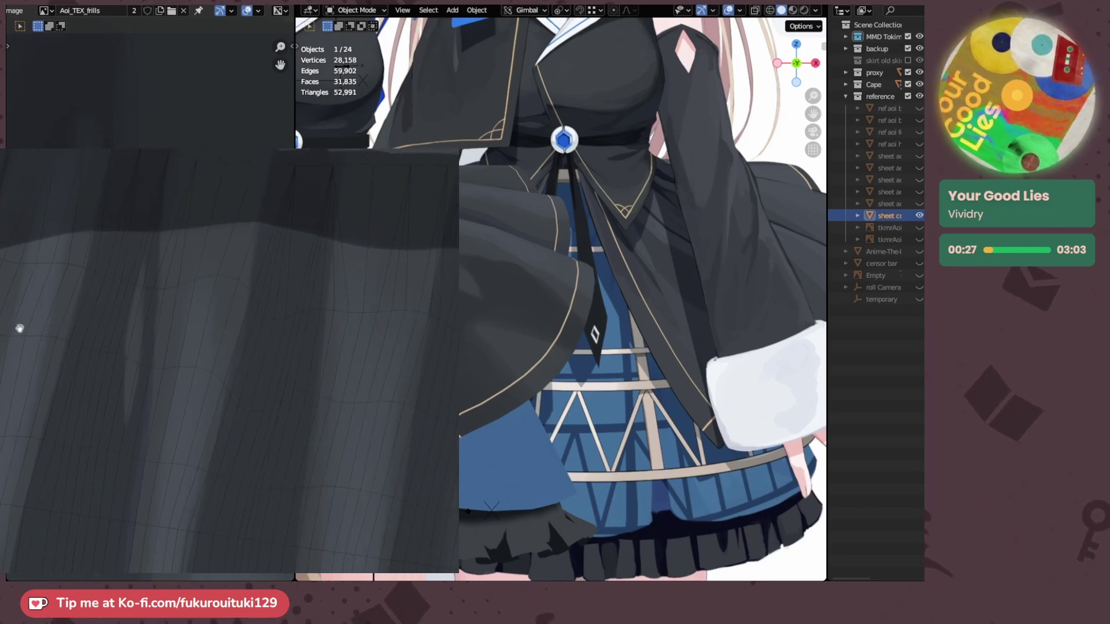
{"action": "left_click_drag", "start_coordinate": [3, 419], "coordinate": [3, 357], "text": "ctrl"}
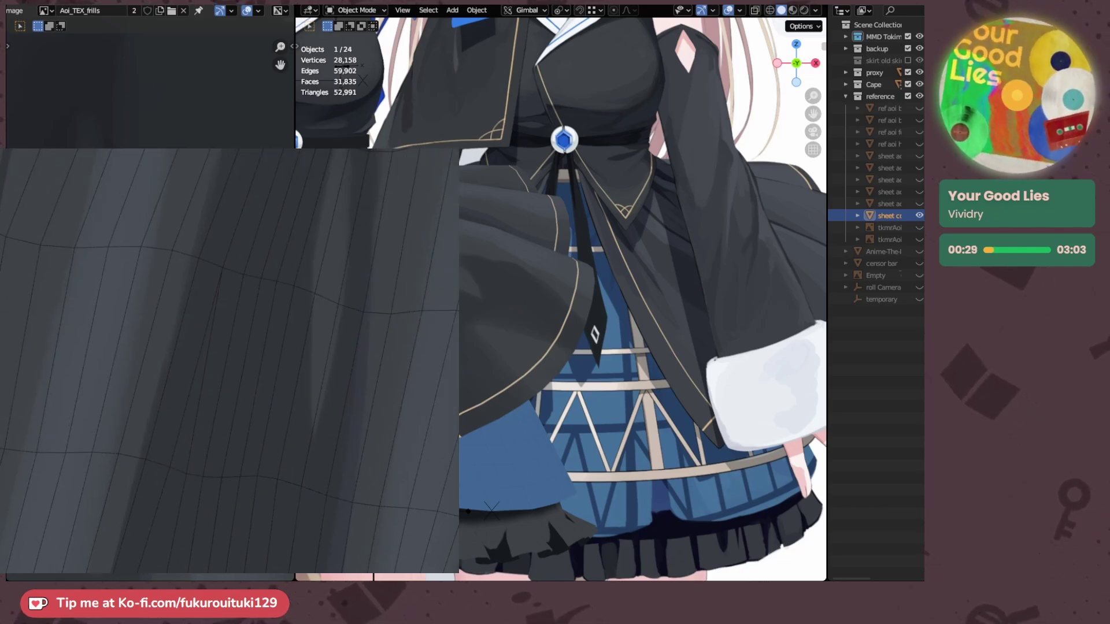
{"action": "left_click_drag", "start_coordinate": [68, 289], "coordinate": [63, 341], "text": "ctrl"}
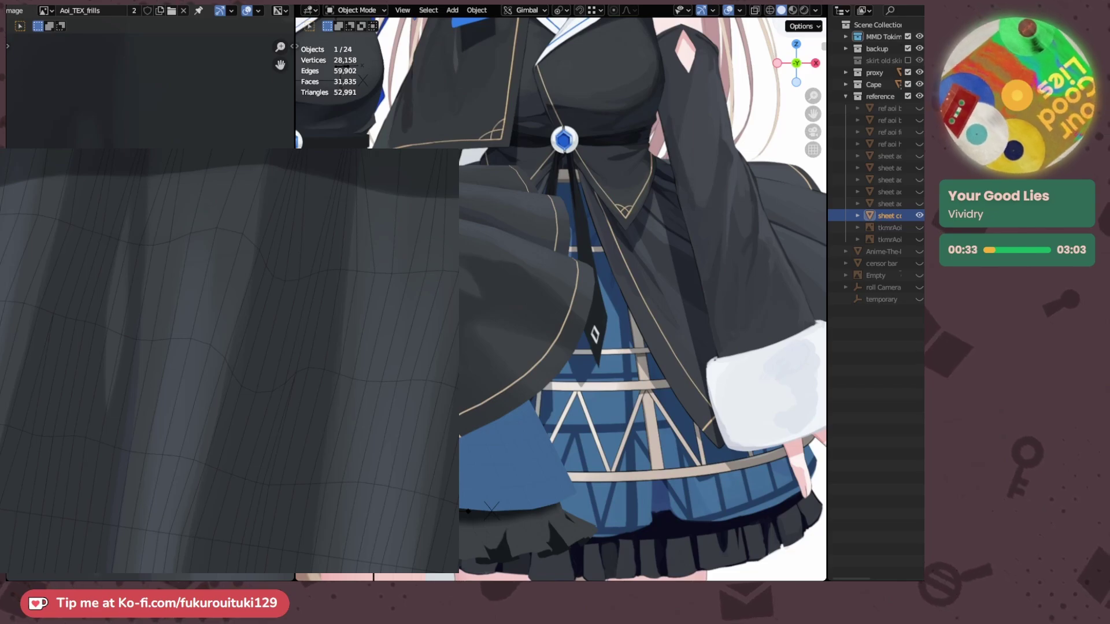
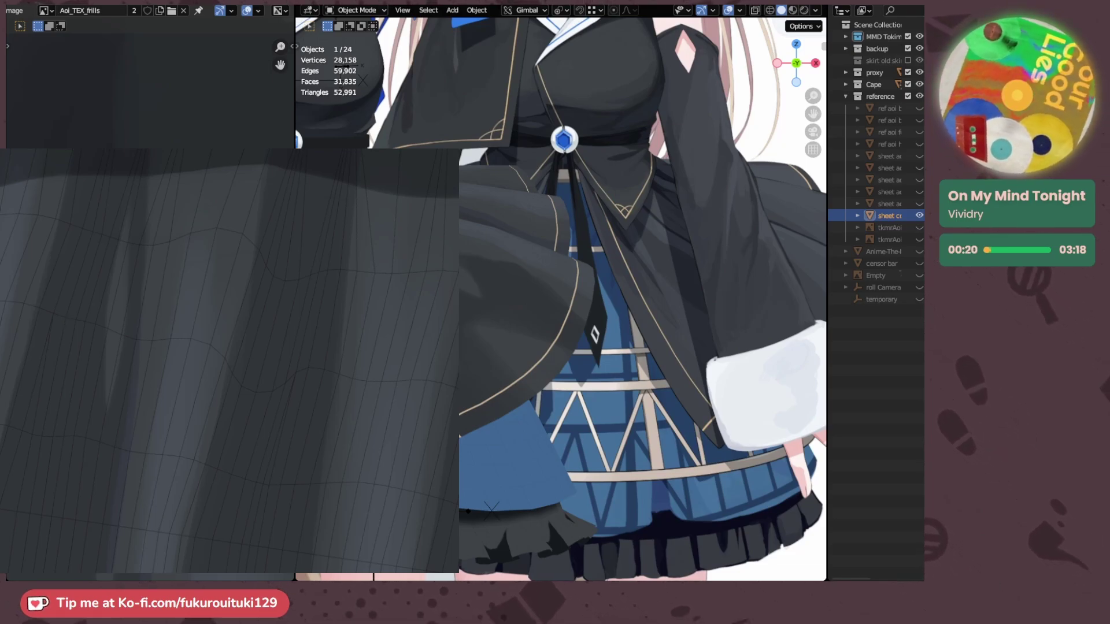
{"action": "middle_click_drag", "start_coordinate": [168, 250], "coordinate": [122, 275], "text": "shift"}
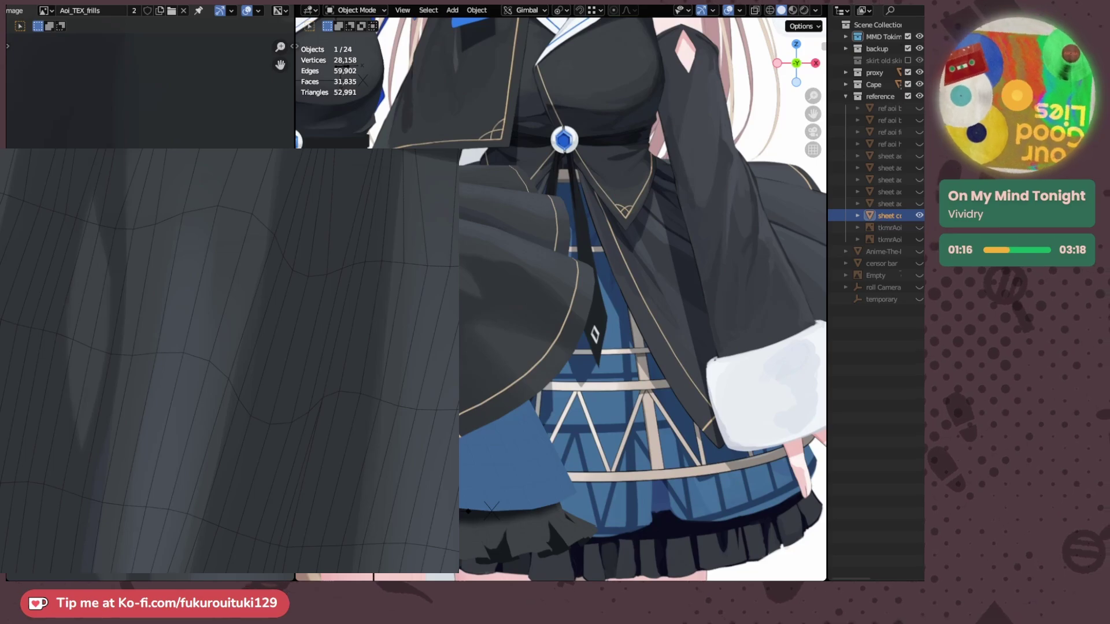
{"action": "scroll", "coordinate": [480, 333], "scroll_direction": "down", "scroll_amount": 5}
{"action": "scroll", "coordinate": [501, 279], "scroll_direction": "up", "scroll_amount": 6}
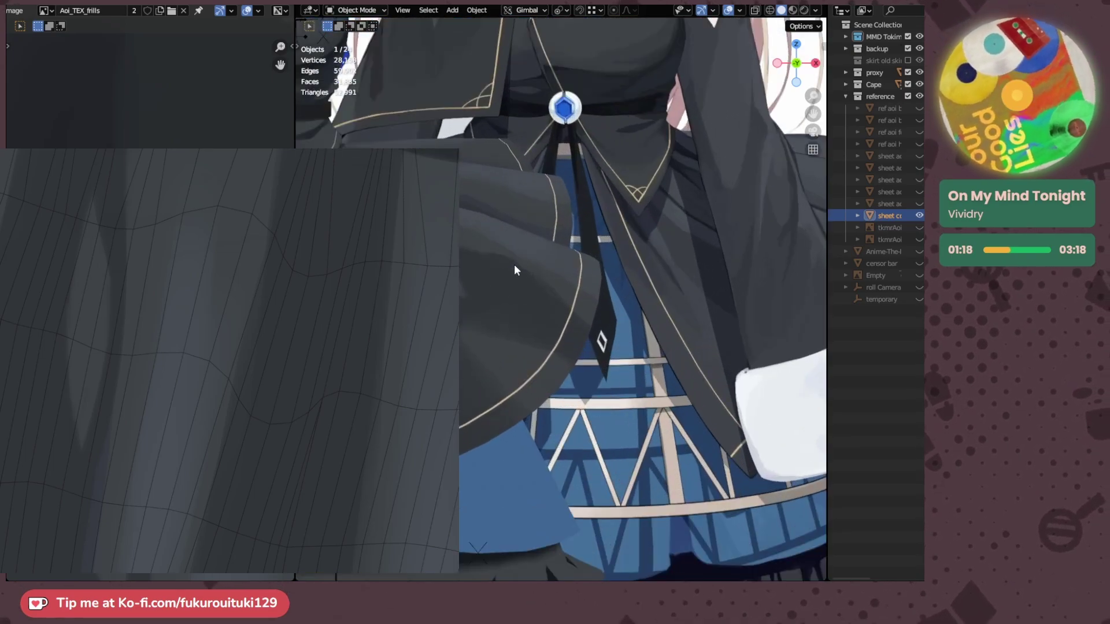
{"action": "middle_click_drag", "start_coordinate": [472, 267], "coordinate": [501, 329], "text": "shift"}
{"action": "mouse_move", "coordinate": [68, 436]}
{"action": "left_mouse_down"}
{"action": "mouse_move", "coordinate": [31, 347]}
{"action": "mouse_move", "coordinate": [40, 318]}
{"action": "mouse_move", "coordinate": [52, 322]}
{"action": "left_mouse_up"}
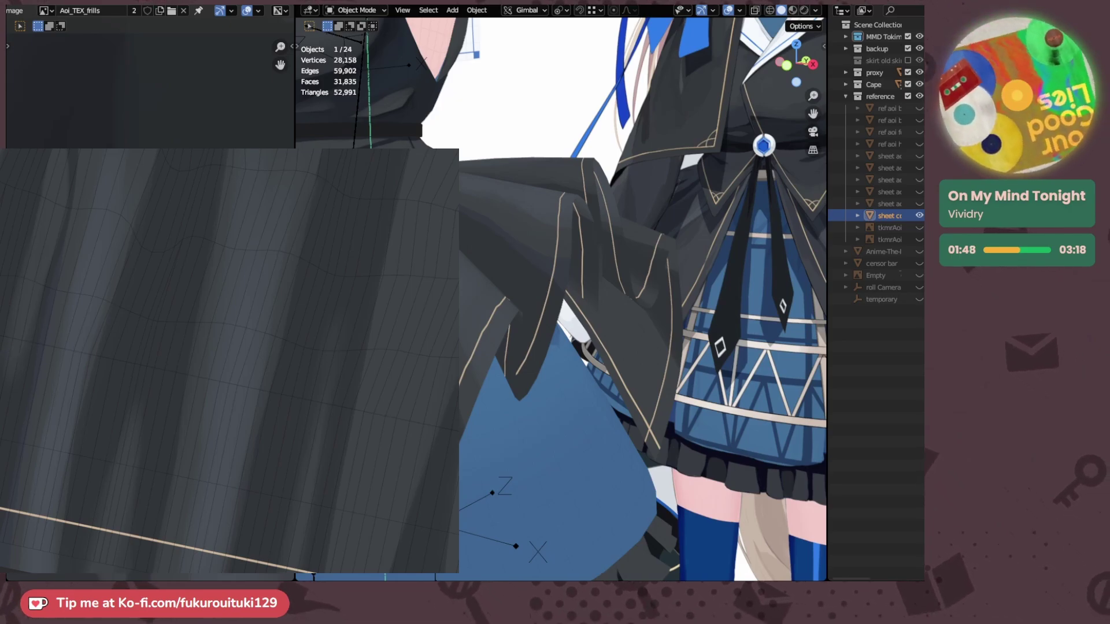
- Examine the overskirt's folds on the character sheet in front view and on the 3D model from the side
{"action": "key", "text": "ctrl+KP_3"}
{"action": "key", "text": "KP_1"}
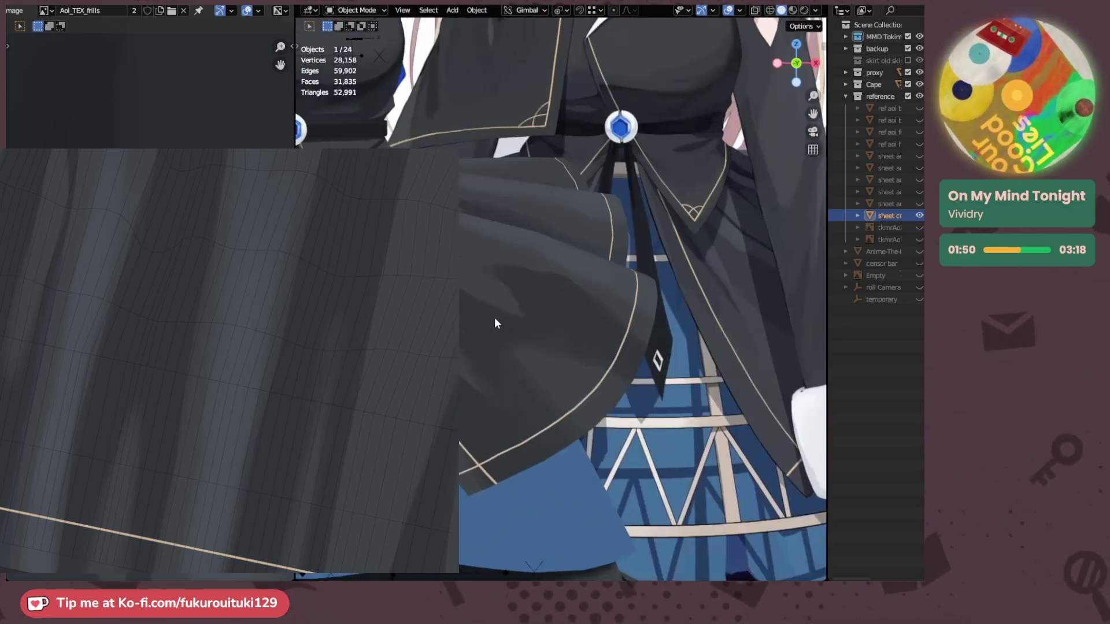
{"action": "middle_click_drag", "start_coordinate": [501, 319], "coordinate": [514, 331], "text": "shift"}
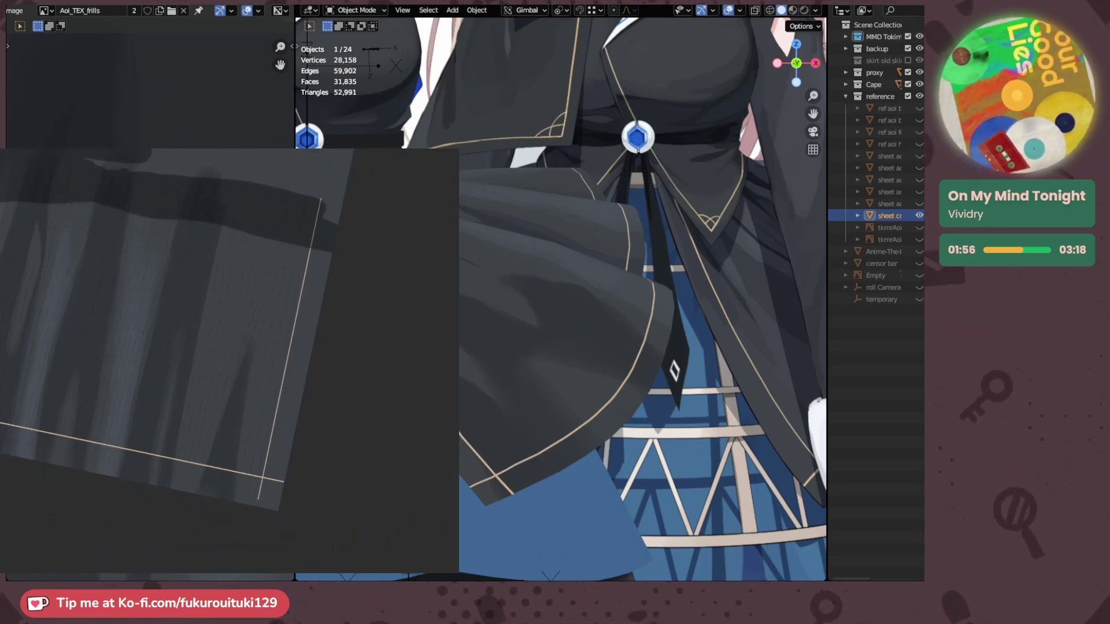
{"action": "scroll", "coordinate": [5, 389], "scroll_direction": "up", "scroll_amount": 1}
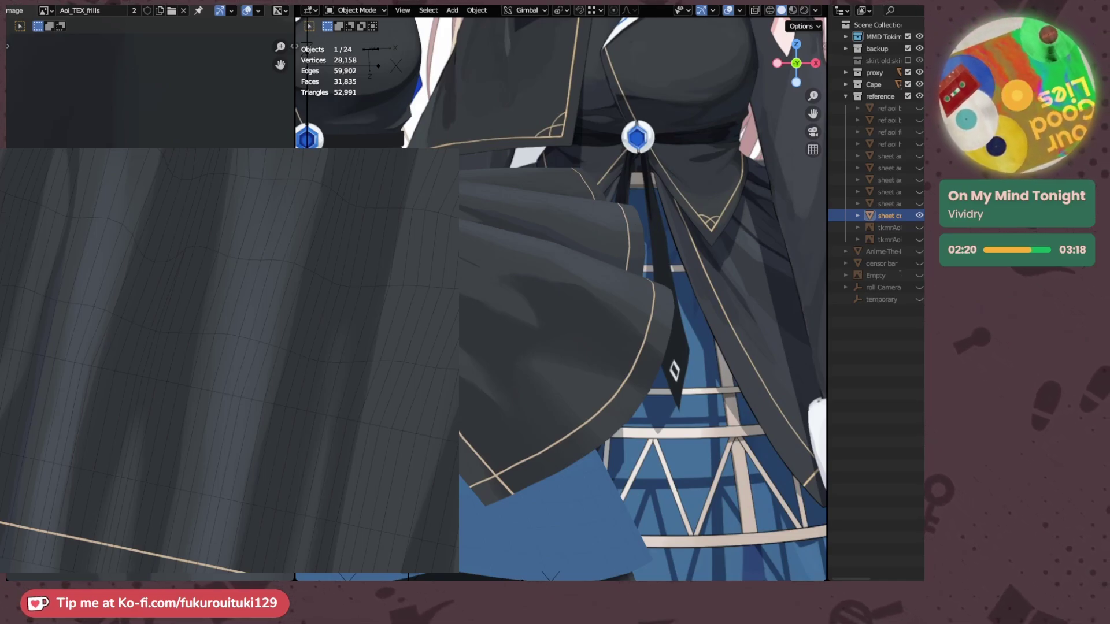
{"action": "mouse_move", "coordinate": [145, 369]}
{"action": "left_mouse_down", "text": "ctrl"}
{"action": "mouse_move", "coordinate": [36, 411]}
{"action": "mouse_move", "coordinate": [8, 364]}
{"action": "mouse_move", "coordinate": [16, 305]}
{"action": "mouse_move", "coordinate": [0, 263]}
{"action": "left_mouse_up", "text": "ctrl"}
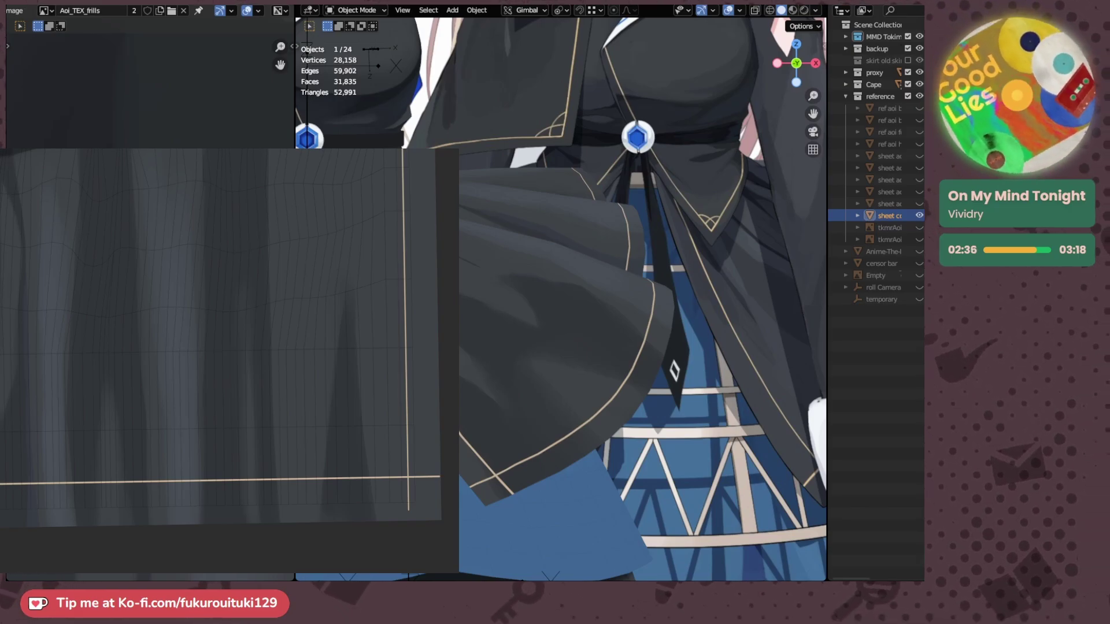
{"action": "middle_click_drag", "start_coordinate": [549, 307], "coordinate": [532, 334]}
{"action": "scroll", "coordinate": [557, 354], "scroll_direction": "down", "scroll_amount": 2}
{"action": "scroll", "coordinate": [154, 366], "scroll_direction": "up", "scroll_amount": 1}
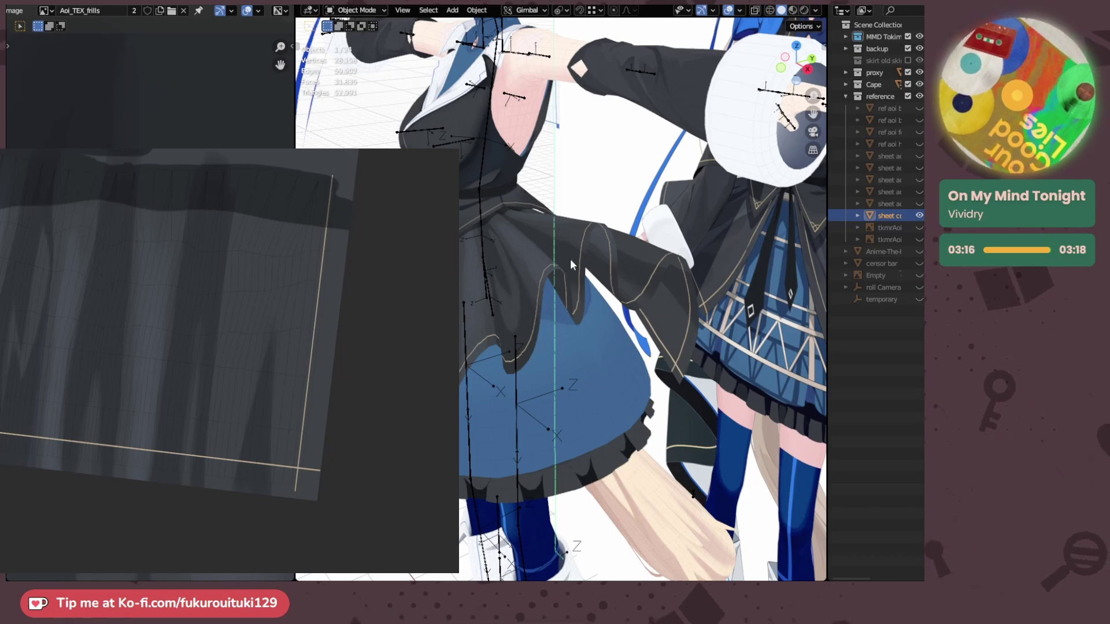
{"action": "middle_click_drag", "start_coordinate": [673, 274], "coordinate": [561, 263]}
{"action": "scroll", "coordinate": [606, 275], "scroll_direction": "up", "scroll_amount": 2}
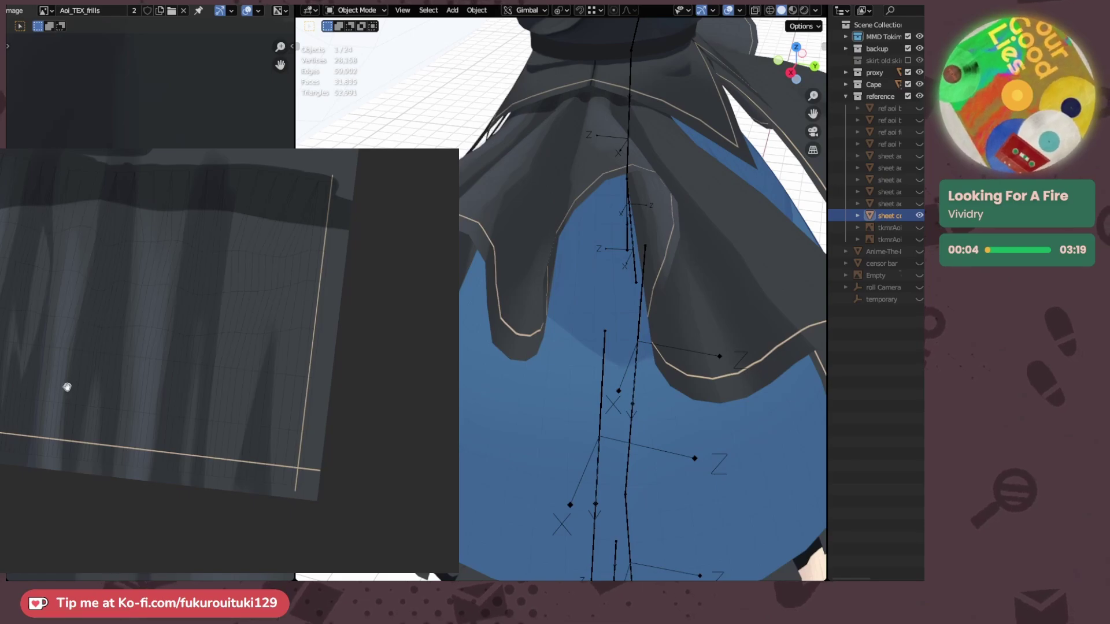
- Check the pleats against the model's draped folds and paint a dark stroke along the pleat down past the gold hem line
{"action": "left_click_drag", "start_coordinate": [62, 361], "coordinate": [68, 379]}
{"action": "scroll", "coordinate": [70, 373], "scroll_direction": "up", "scroll_amount": 1}
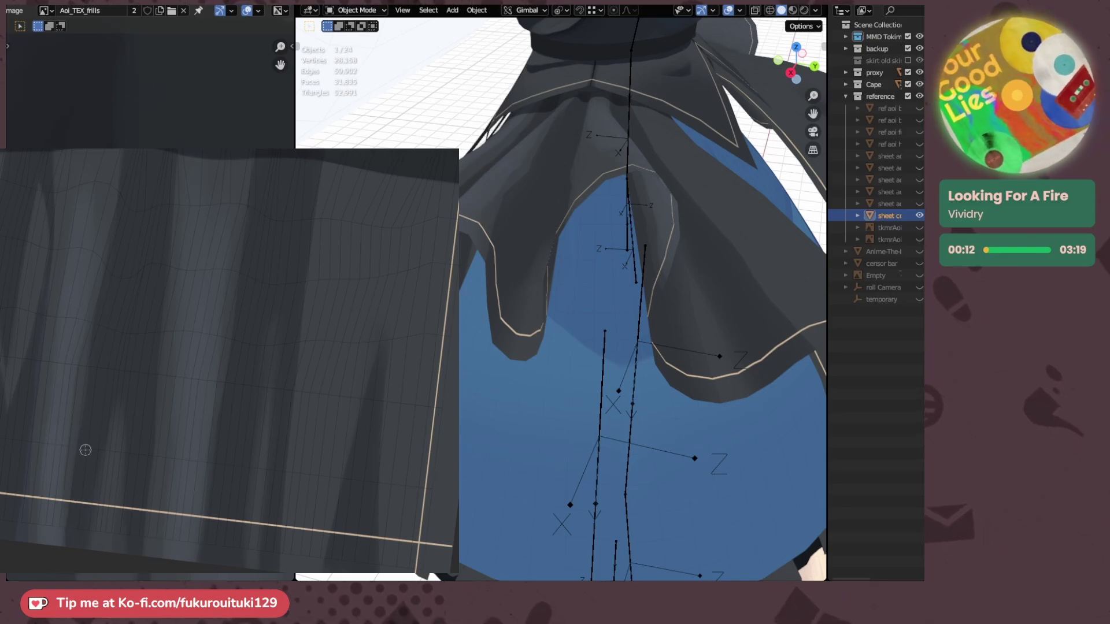
{"action": "scroll", "coordinate": [87, 512], "scroll_direction": "up", "scroll_amount": 1}
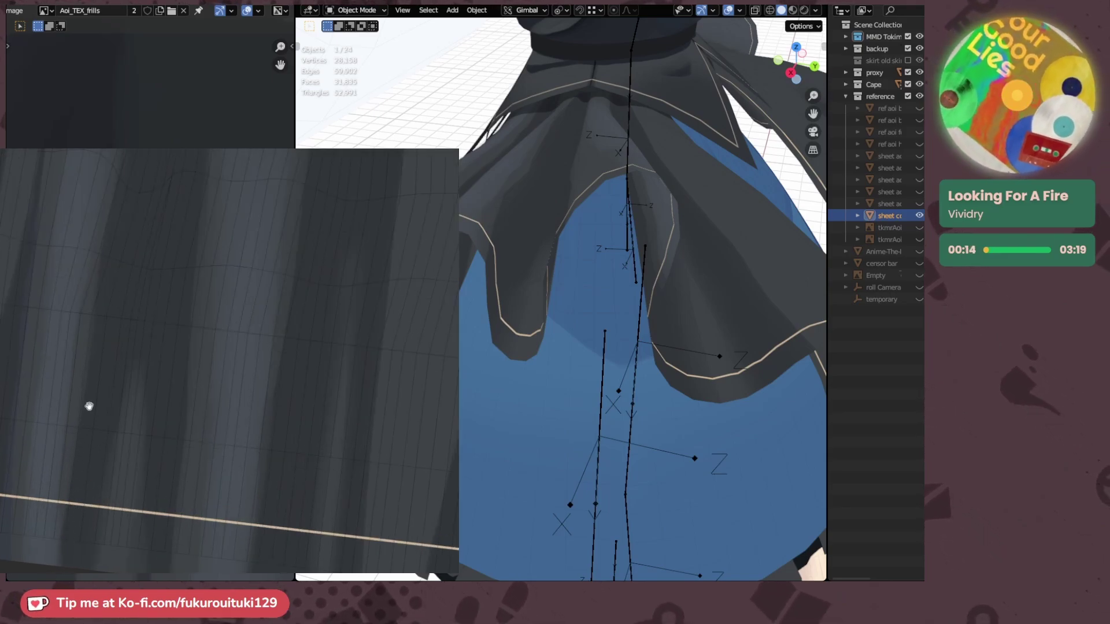
{"action": "scroll", "coordinate": [89, 406], "scroll_direction": "up", "scroll_amount": 1}
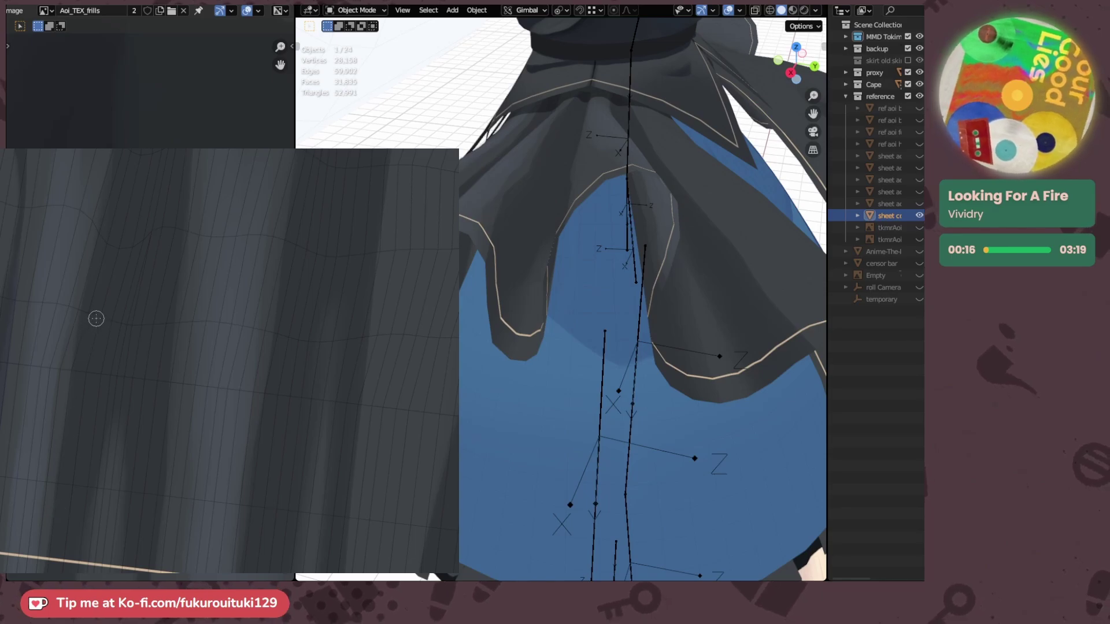
{"action": "middle_click_drag", "start_coordinate": [60, 347], "coordinate": [77, 342]}
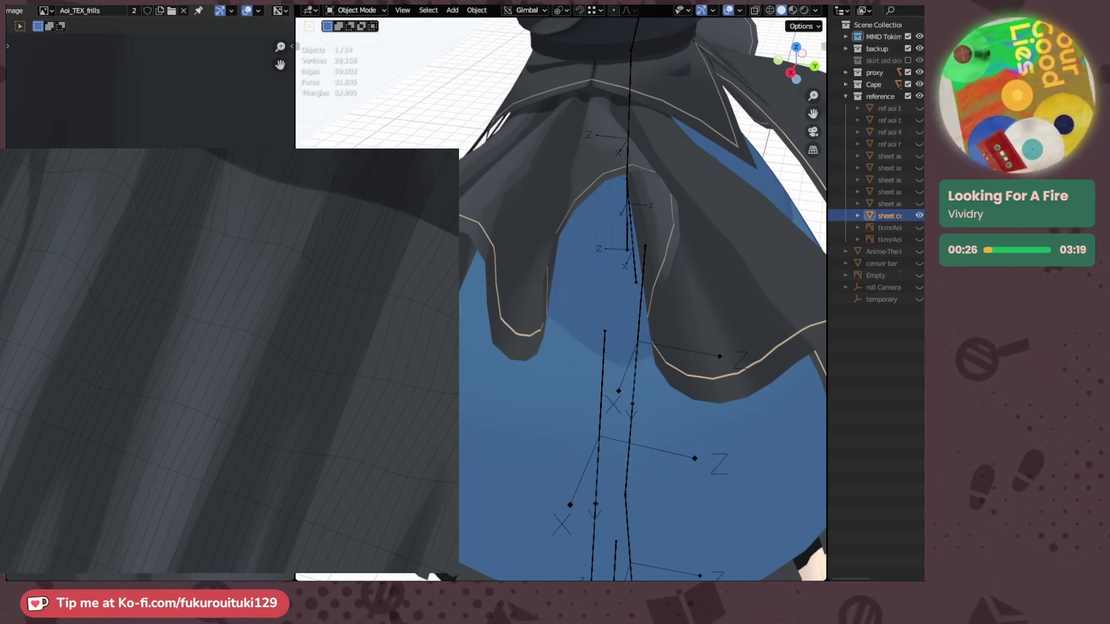
{"action": "middle_click_drag", "start_coordinate": [522, 296], "coordinate": [568, 275]}
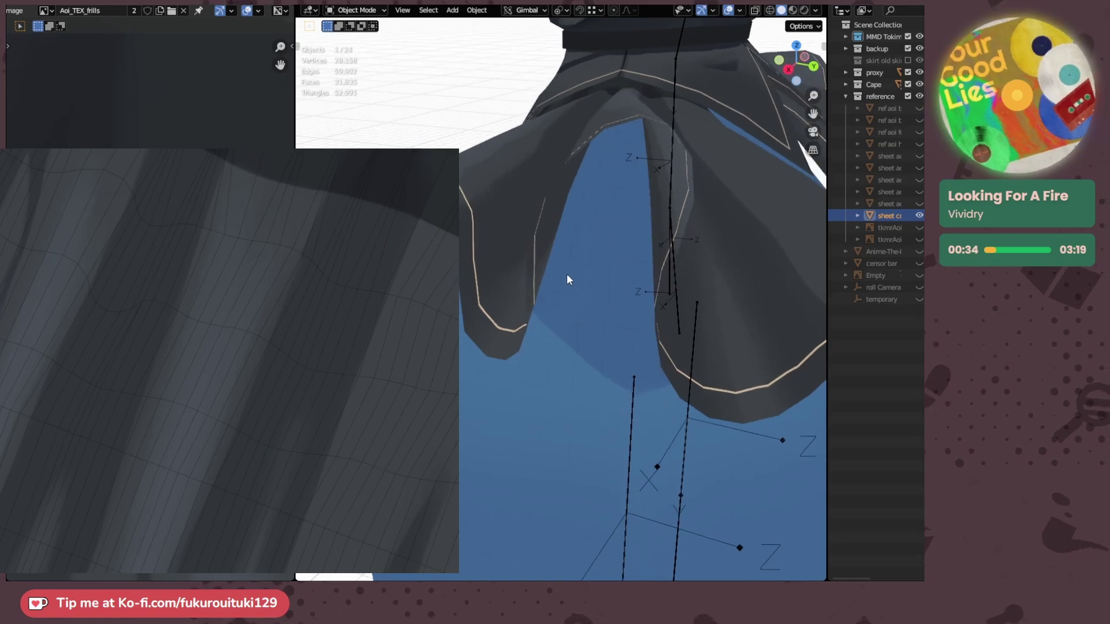
{"action": "middle_click_drag", "start_coordinate": [39, 444], "coordinate": [78, 336]}
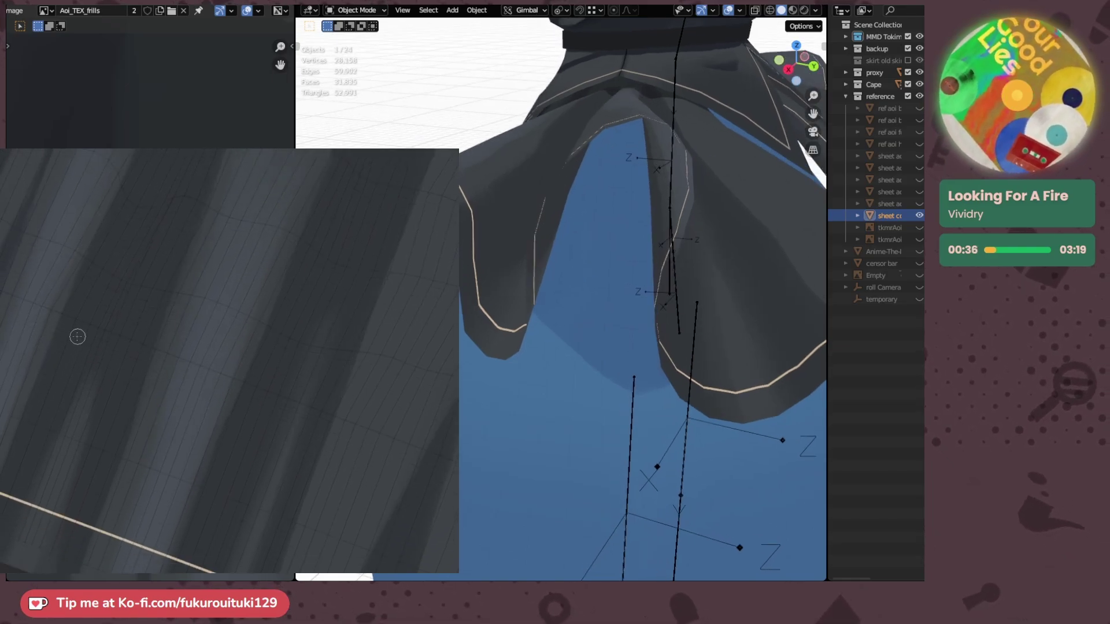
{"action": "mouse_move", "coordinate": [550, 269]}
{"action": "middle_mouse_down"}
{"action": "mouse_move", "coordinate": [609, 284]}
{"action": "mouse_move", "coordinate": [599, 313]}
{"action": "mouse_move", "coordinate": [525, 248]}
{"action": "mouse_move", "coordinate": [668, 223]}
{"action": "mouse_move", "coordinate": [608, 211]}
{"action": "mouse_move", "coordinate": [667, 225]}
{"action": "mouse_move", "coordinate": [521, 235]}
{"action": "mouse_move", "coordinate": [625, 245]}
{"action": "mouse_move", "coordinate": [562, 252]}
{"action": "mouse_move", "coordinate": [554, 278]}
{"action": "middle_mouse_up"}
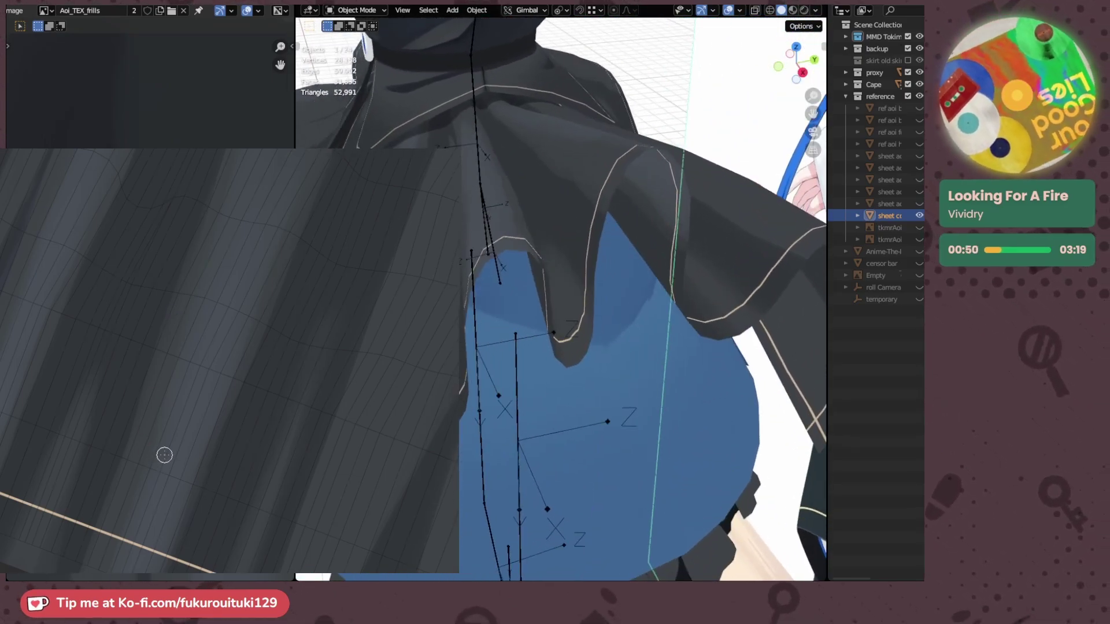
{"action": "mouse_move", "coordinate": [142, 511]}
{"action": "middle_mouse_down"}
{"action": "mouse_move", "coordinate": [131, 431]}
{"action": "mouse_move", "coordinate": [148, 314]}
{"action": "middle_mouse_up"}
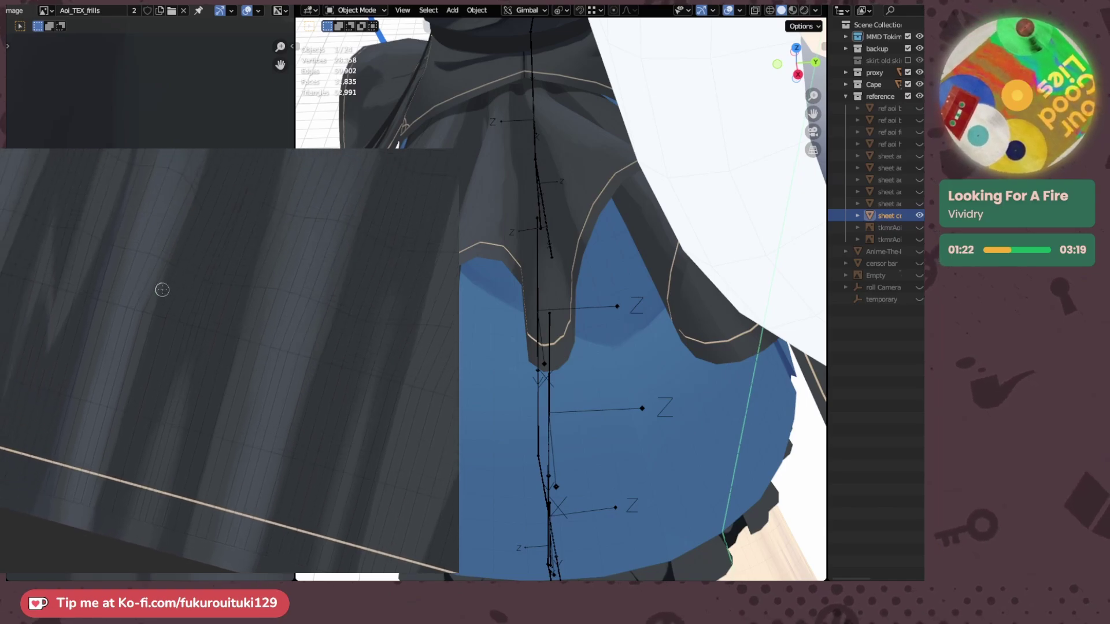
{"action": "middle_click_drag", "start_coordinate": [517, 295], "coordinate": [578, 241]}
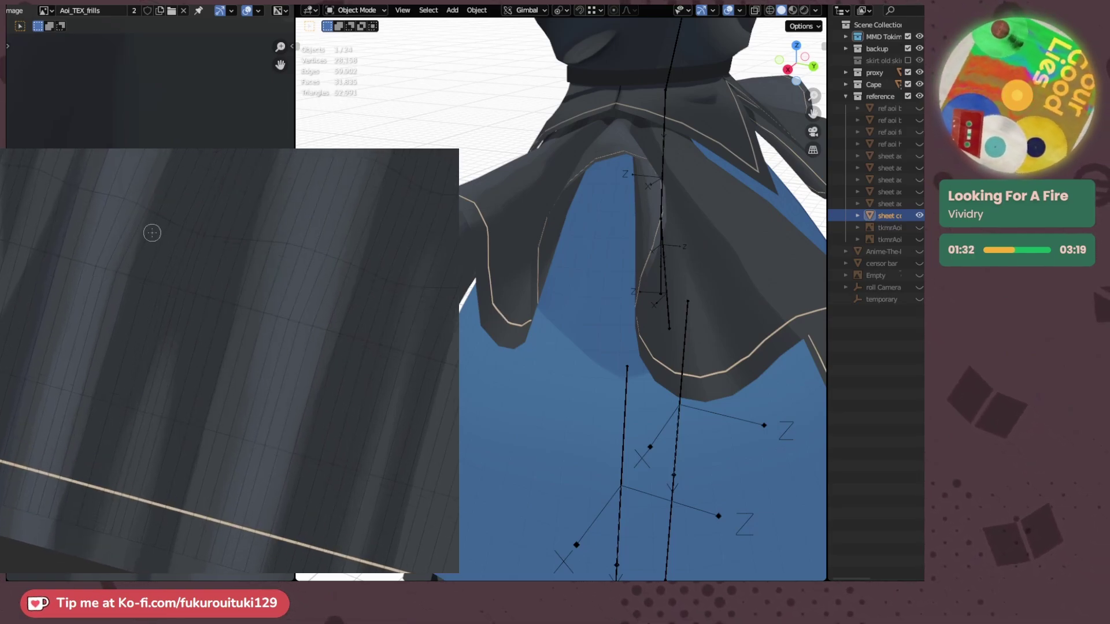
{"action": "left_click_drag", "start_coordinate": [154, 218], "coordinate": [50, 560]}
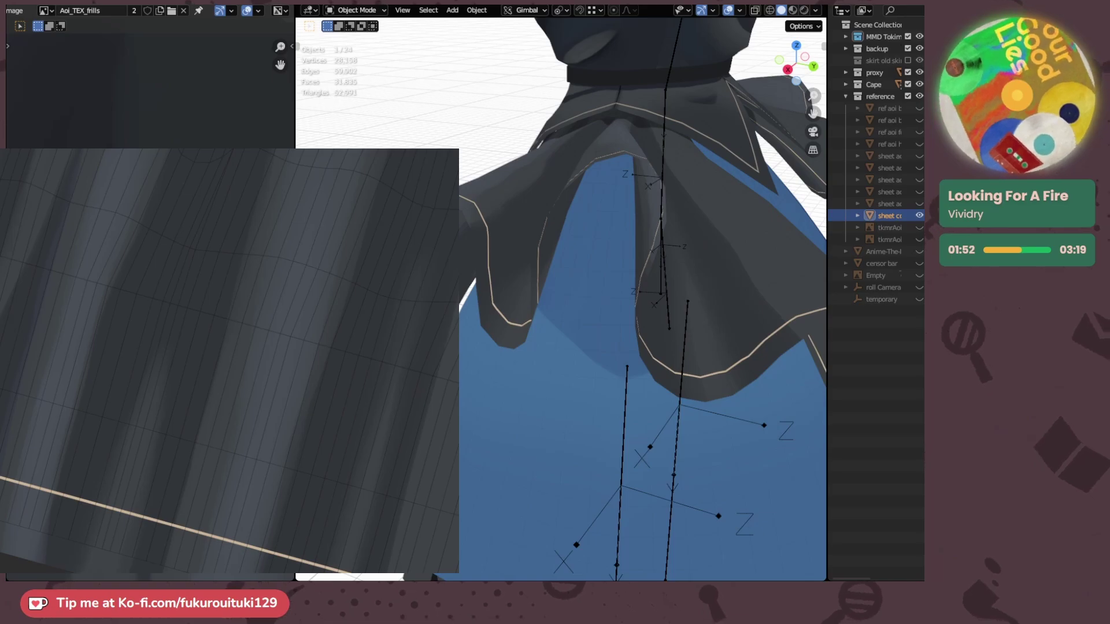
- Hide the character sheet reference and examine the overskirt's fold shading on the model from behind
{"action": "middle_click_drag", "start_coordinate": [671, 388], "coordinate": [642, 363]}
{"action": "scroll", "coordinate": [581, 363], "scroll_direction": "down", "scroll_amount": 6}
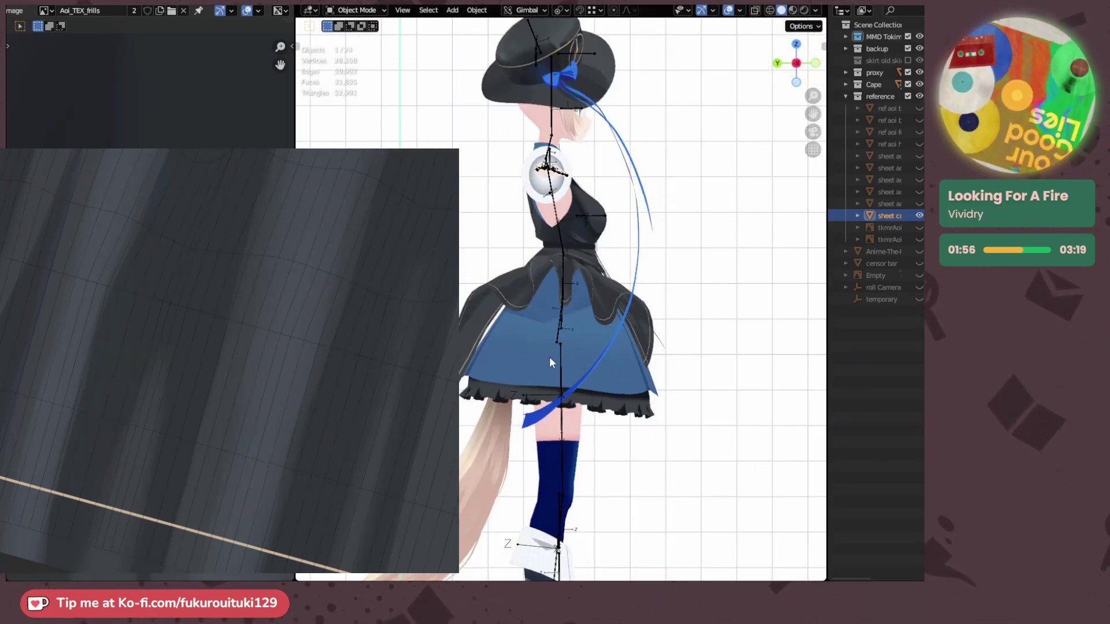
{"action": "middle_click_drag", "start_coordinate": [549, 356], "coordinate": [592, 364], "text": "alt"}
{"action": "scroll", "coordinate": [619, 356], "scroll_direction": "up", "scroll_amount": 4}
{"action": "scroll", "coordinate": [592, 364], "scroll_direction": "down", "scroll_amount": 4}
{"action": "left_click", "coordinate": [919, 216]}
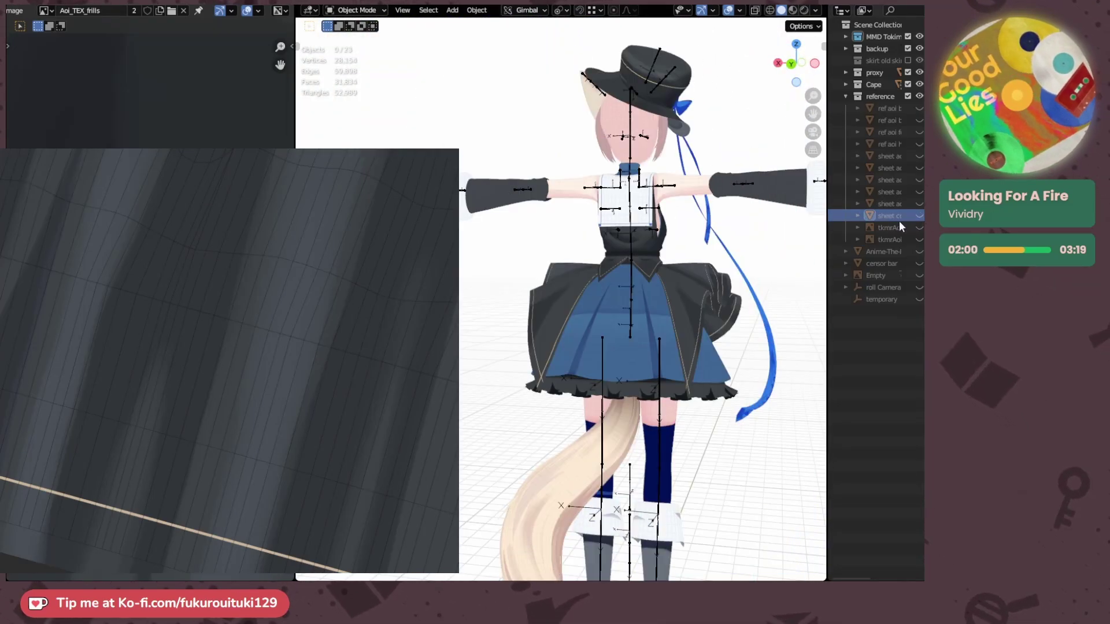
{"action": "mouse_move", "coordinate": [633, 280]}
{"action": "middle_mouse_down", "text": "alt"}
{"action": "mouse_move", "coordinate": [524, 283]}
{"action": "mouse_move", "coordinate": [627, 292]}
{"action": "middle_mouse_up", "text": "alt"}
{"action": "scroll", "coordinate": [626, 292], "scroll_direction": "up", "scroll_amount": 5}
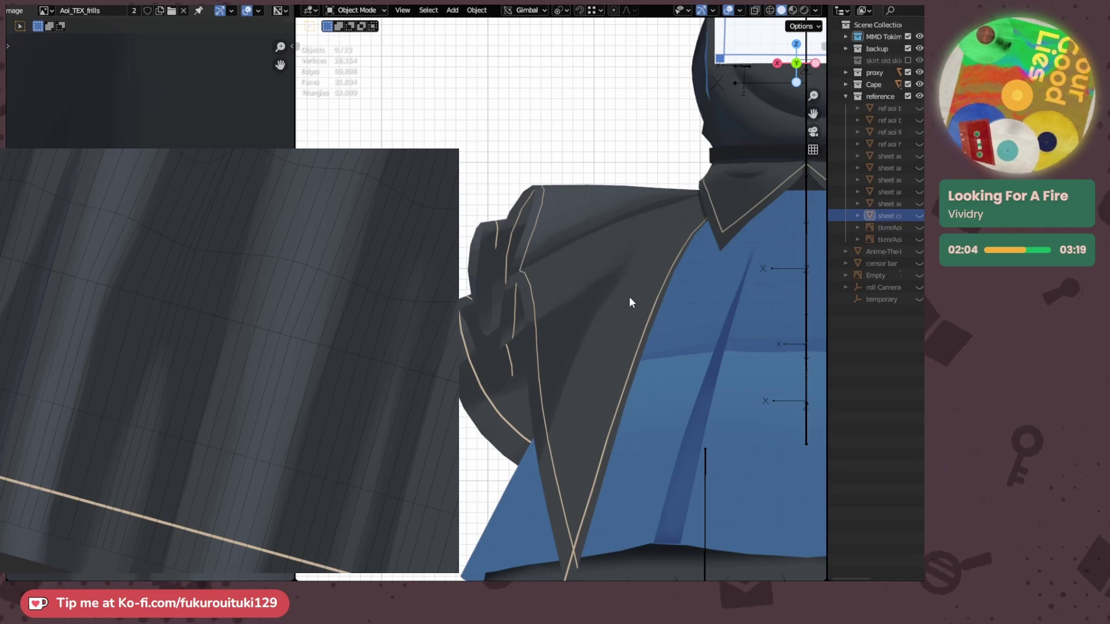
- Paint a dark tapering fold along the overskirt texture's gold side trim line, running down to the hem corner
{"action": "scroll", "coordinate": [598, 296], "scroll_direction": "down", "scroll_amount": 3}
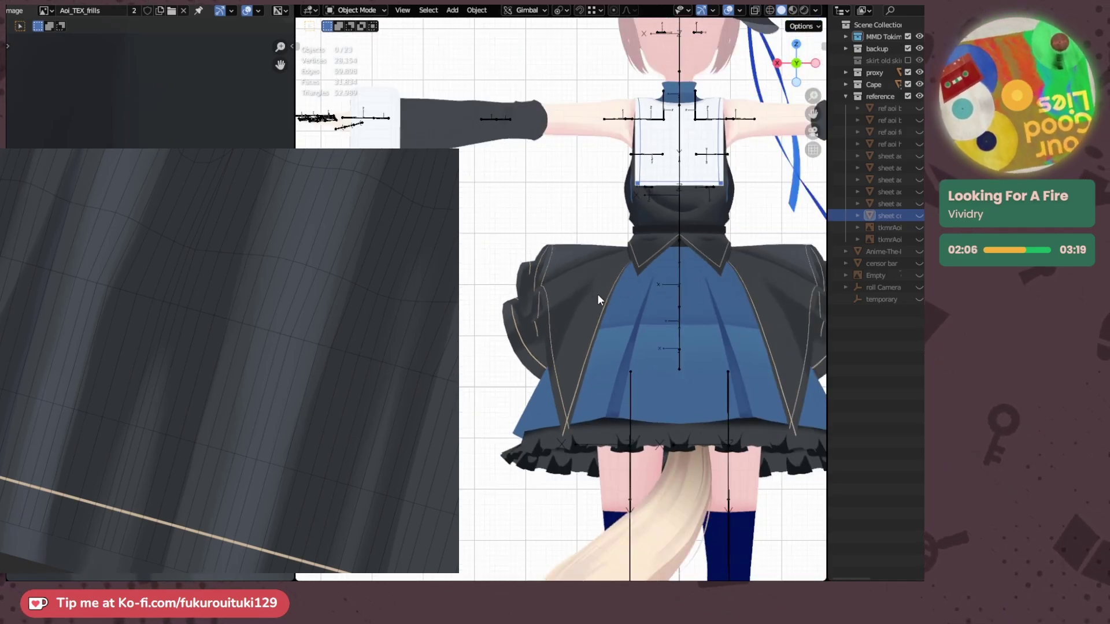
{"action": "scroll", "coordinate": [313, 441], "scroll_direction": "down", "scroll_amount": 3}
{"action": "left_click_drag", "start_coordinate": [397, 426], "coordinate": [193, 286]}
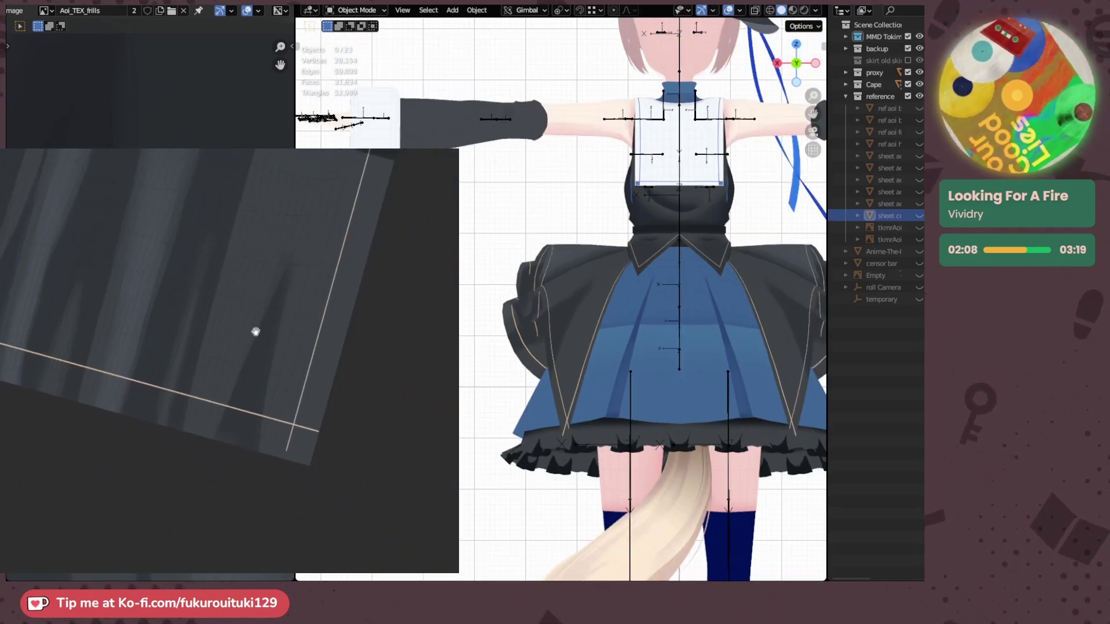
{"action": "left_click_drag", "start_coordinate": [252, 331], "coordinate": [222, 361]}
{"action": "middle_click_drag", "start_coordinate": [222, 361], "coordinate": [169, 351]}
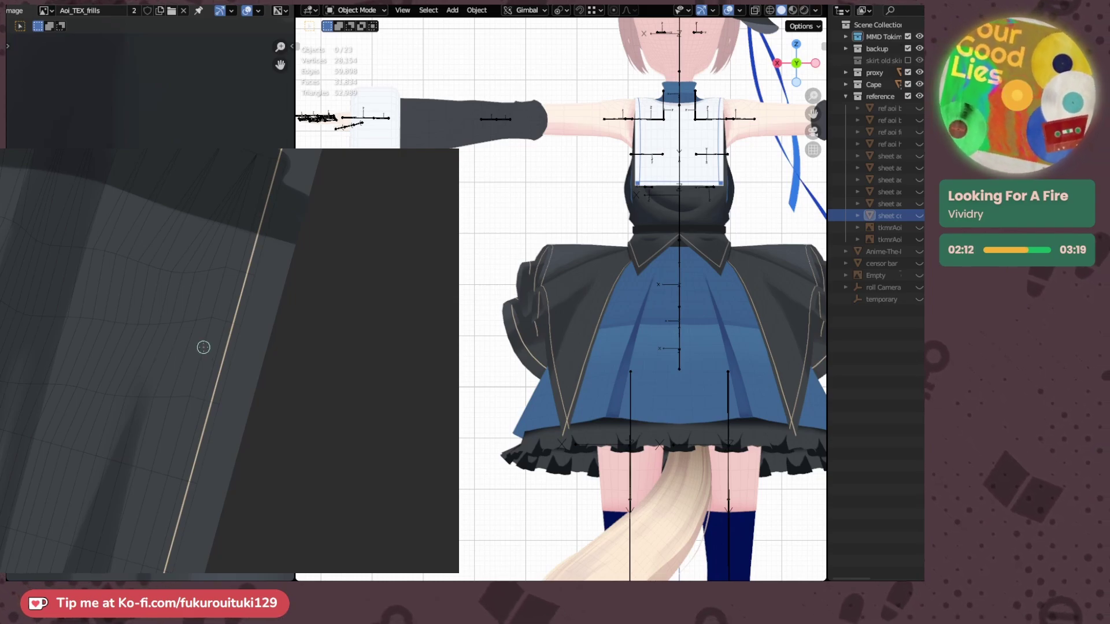
{"action": "mouse_move", "coordinate": [205, 250]}
{"action": "left_mouse_down"}
{"action": "mouse_move", "coordinate": [181, 433]}
{"action": "mouse_move", "coordinate": [204, 389]}
{"action": "mouse_move", "coordinate": [207, 315]}
{"action": "left_mouse_up"}
{"action": "left_click_drag", "start_coordinate": [227, 199], "coordinate": [197, 441]}
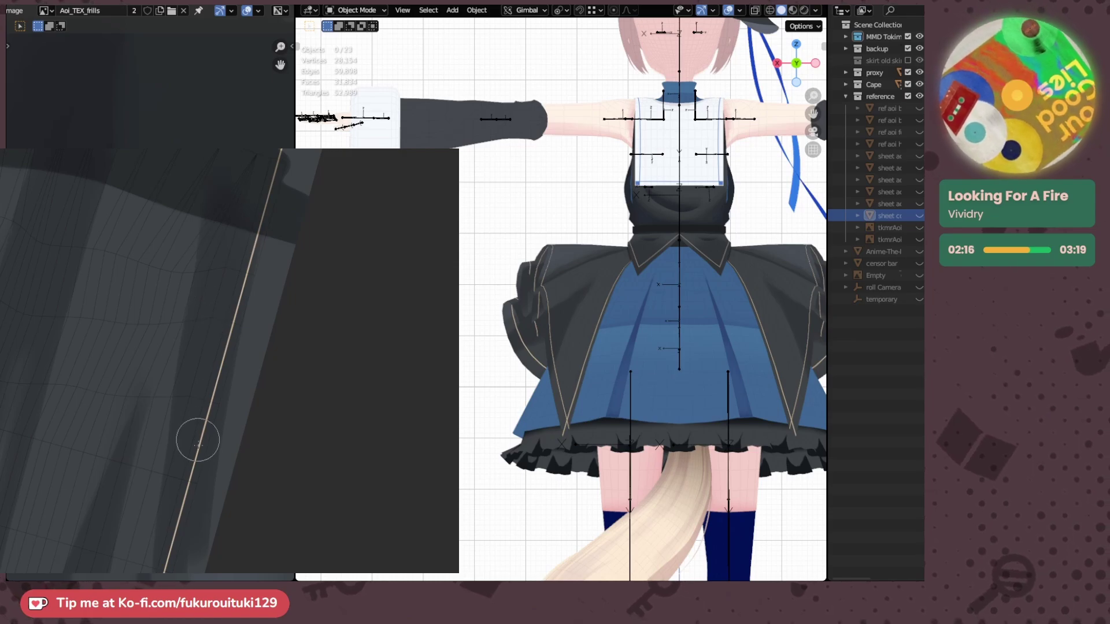
{"action": "left_click_drag", "start_coordinate": [229, 169], "coordinate": [179, 445]}
{"action": "mouse_move", "coordinate": [215, 212]}
{"action": "left_mouse_down"}
{"action": "mouse_move", "coordinate": [179, 463]}
{"action": "mouse_move", "coordinate": [123, 370]}
{"action": "mouse_move", "coordinate": [128, 338]}
{"action": "mouse_move", "coordinate": [103, 428]}
{"action": "left_mouse_up"}
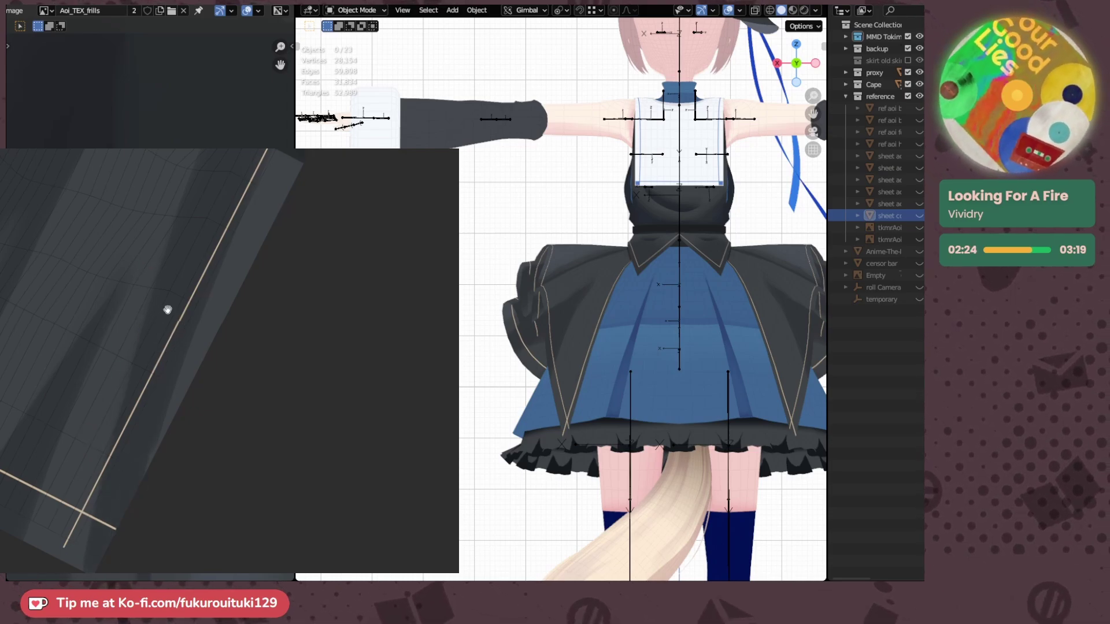
{"action": "scroll", "coordinate": [165, 310], "scroll_direction": "up", "scroll_amount": 3}
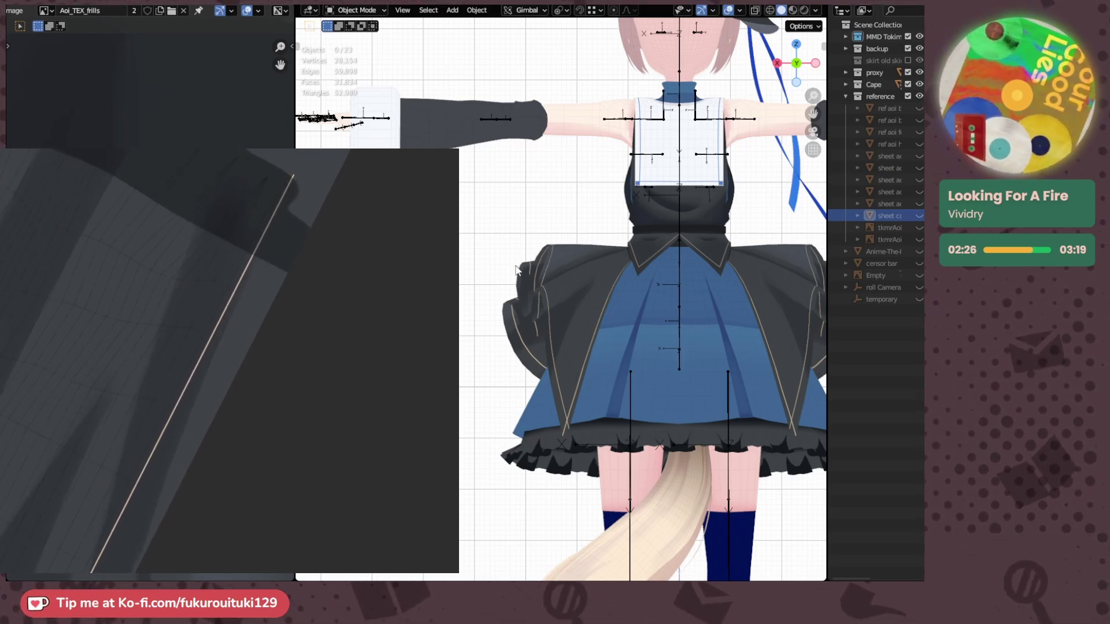
{"action": "scroll", "coordinate": [53, 436], "scroll_direction": "down", "scroll_amount": 3}
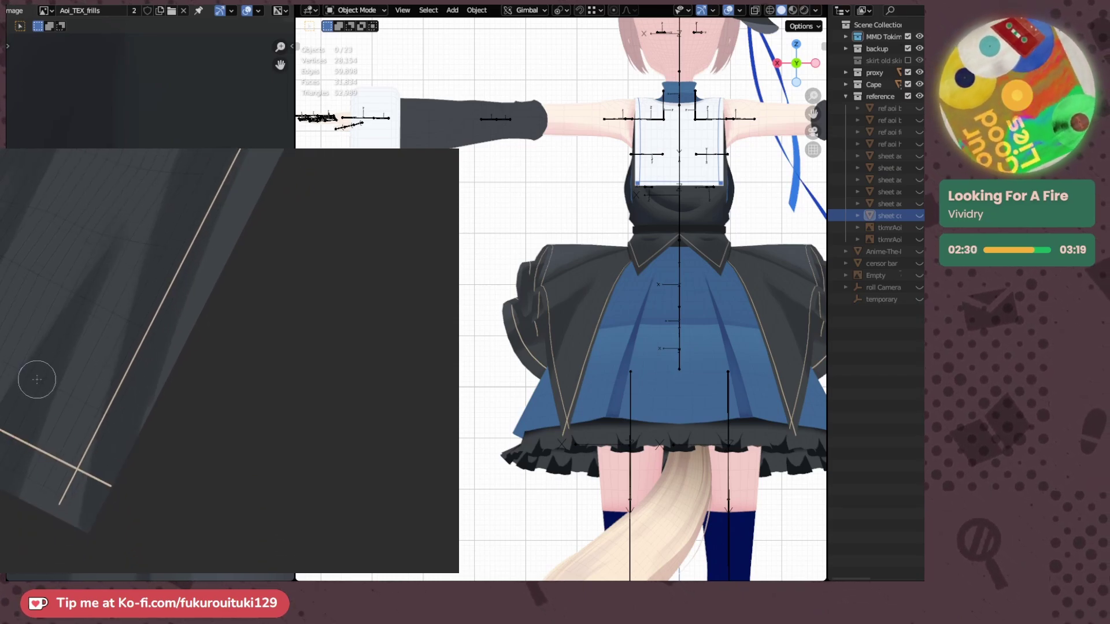
{"action": "scroll", "coordinate": [25, 463], "scroll_direction": "up", "scroll_amount": 2}
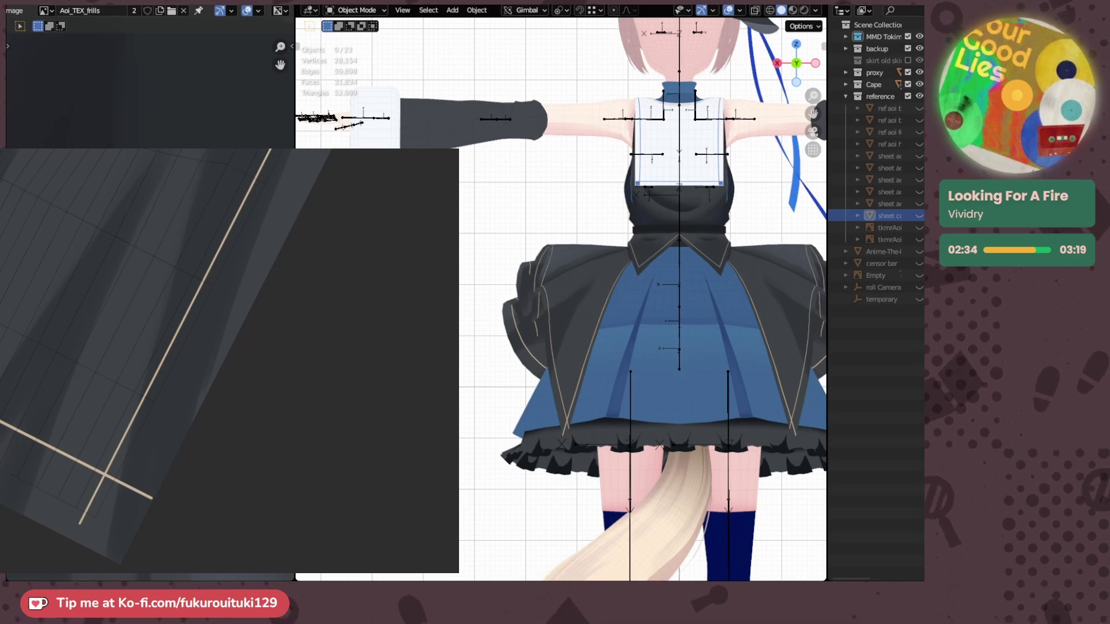
{"action": "scroll", "coordinate": [32, 505], "scroll_direction": "up", "scroll_amount": 2}
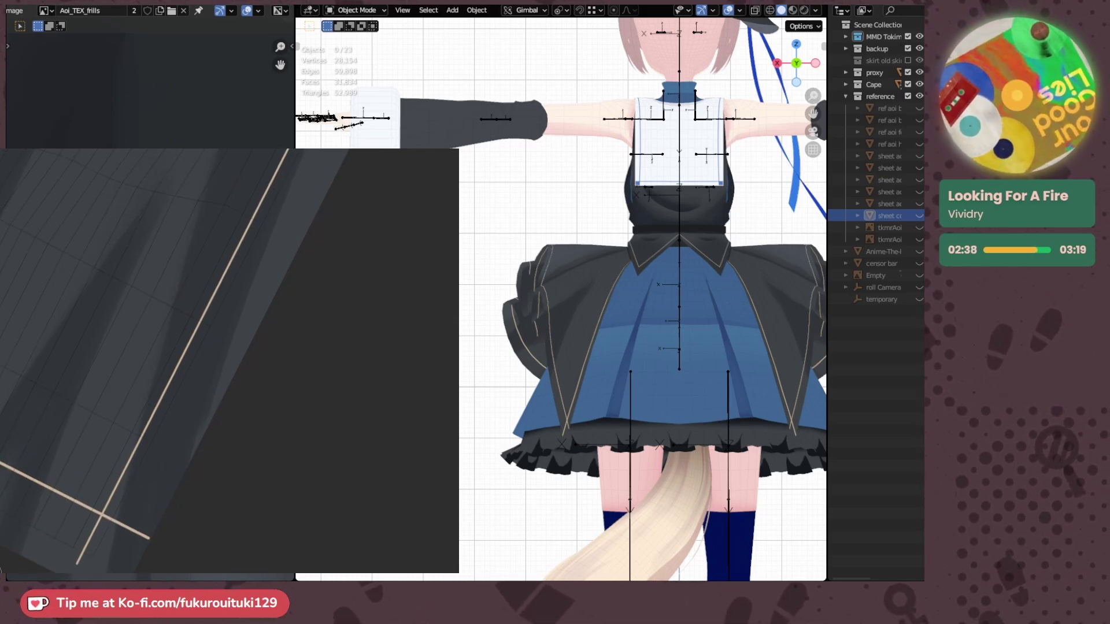
{"action": "scroll", "coordinate": [84, 345], "scroll_direction": "down", "scroll_amount": 2}
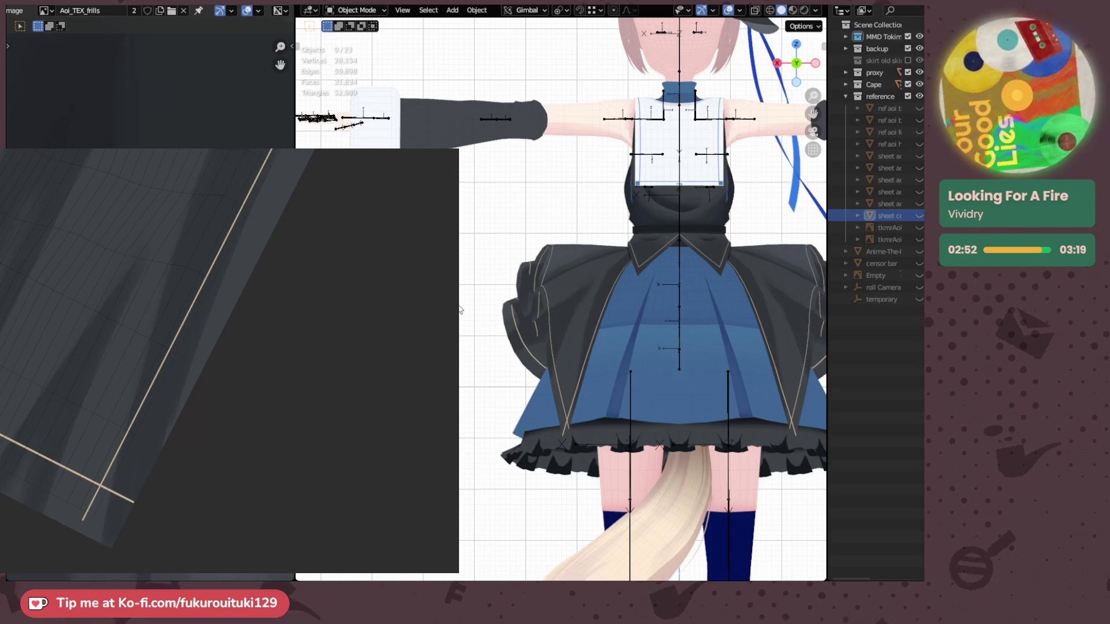
- Examine the overskirt's fold shading on the model from behind, from the side and from the front
{"action": "middle_click_drag", "start_coordinate": [544, 331], "coordinate": [656, 363]}
{"action": "scroll", "coordinate": [644, 352], "scroll_direction": "up", "scroll_amount": 3}
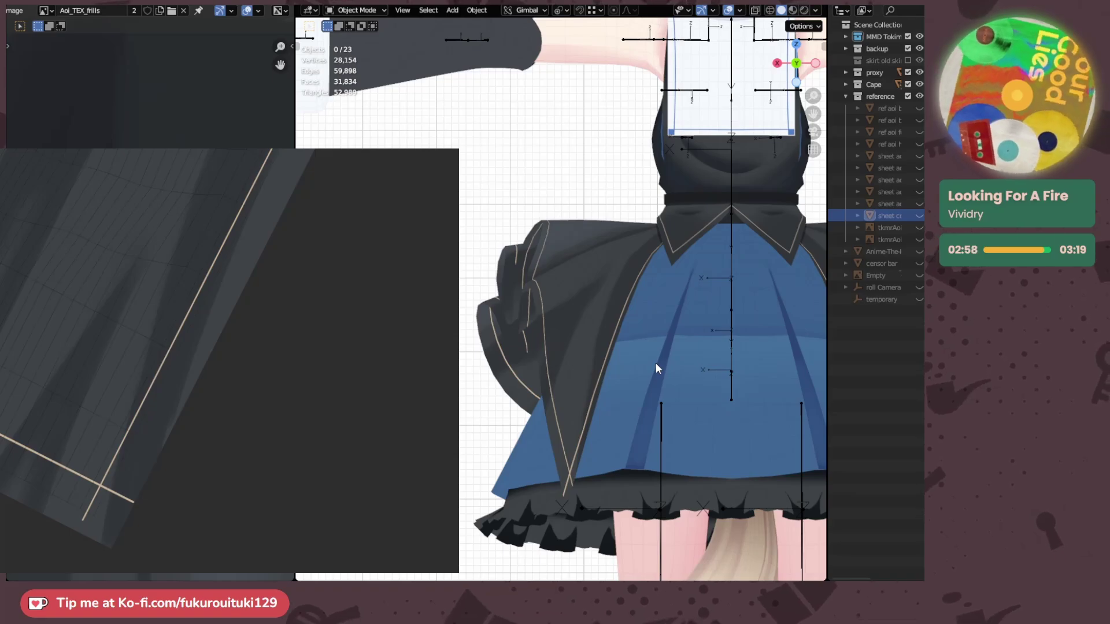
{"action": "scroll", "coordinate": [655, 363], "scroll_direction": "down", "scroll_amount": 4}
{"action": "scroll", "coordinate": [655, 362], "scroll_direction": "up", "scroll_amount": 2}
{"action": "left_click_drag", "start_coordinate": [232, 204], "coordinate": [200, 235]}
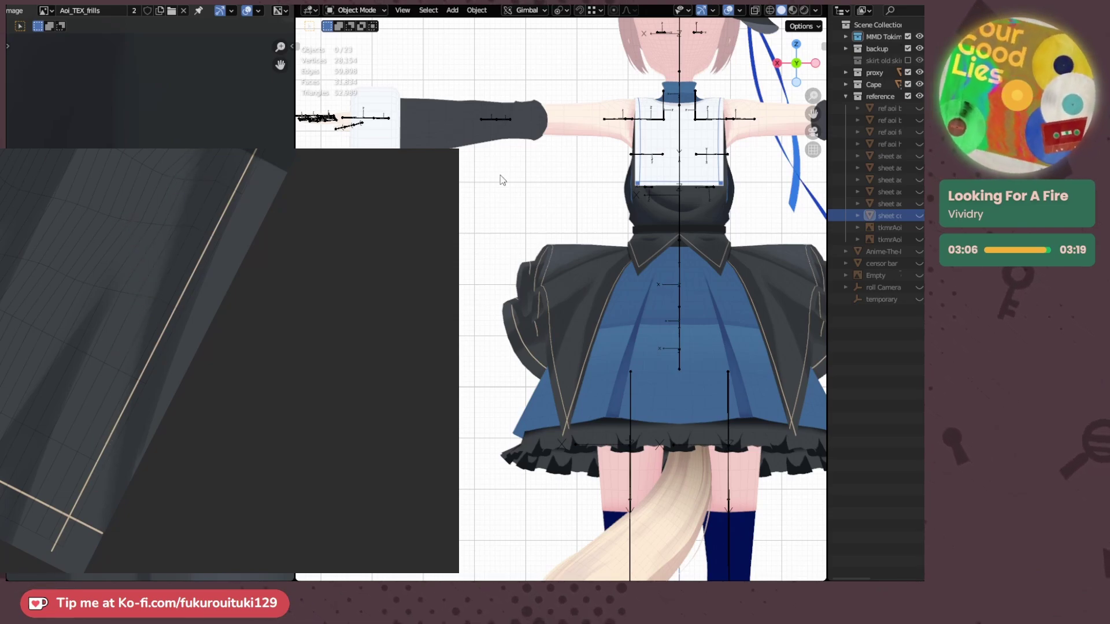
{"action": "middle_click_drag", "start_coordinate": [491, 198], "coordinate": [556, 297]}
{"action": "key", "text": "KP_1"}
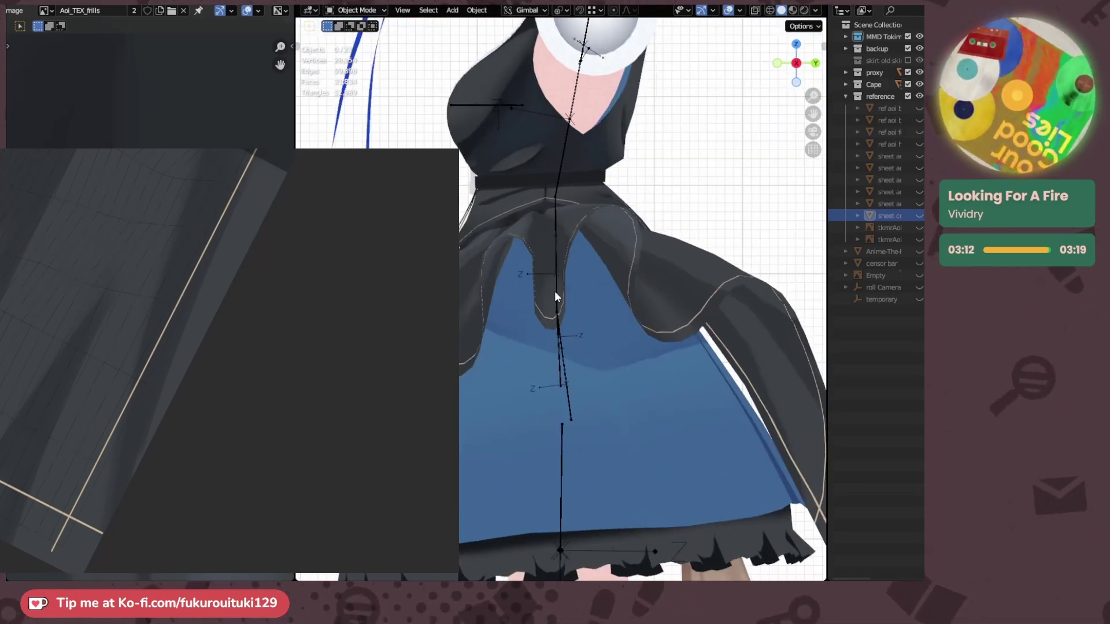
{"action": "key", "text": "KP_1"}
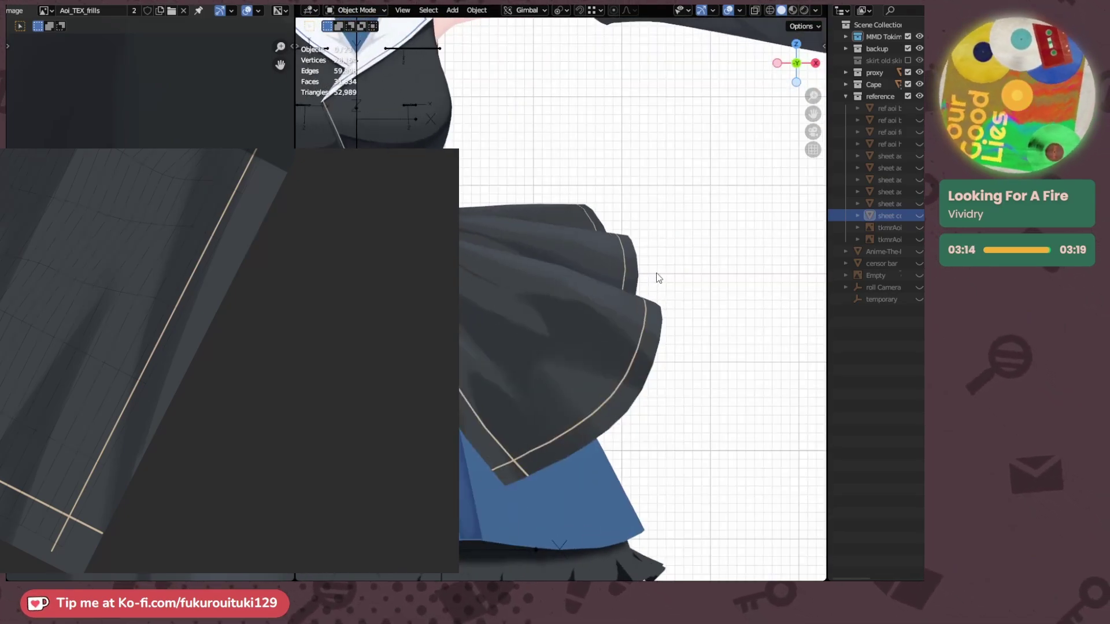
{"action": "middle_click_drag", "start_coordinate": [658, 278], "coordinate": [526, 263]}
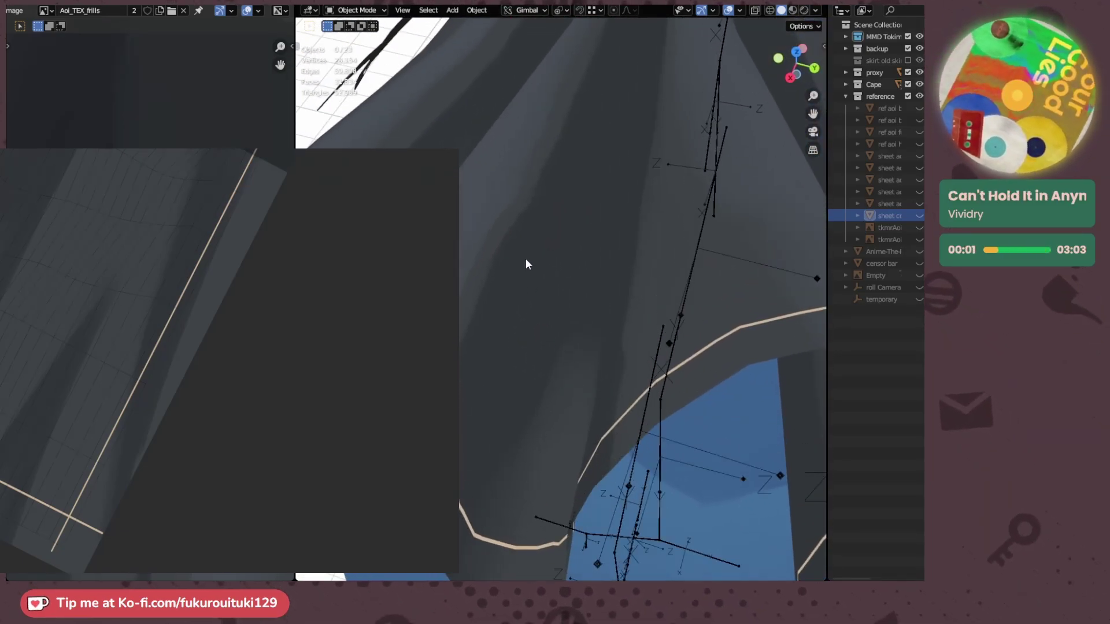
- Enter Edit Mode on the overskirt and shift the pleat's UV vertices on the seam row by -0.0012 along X
{"action": "key", "text": "Tab"}
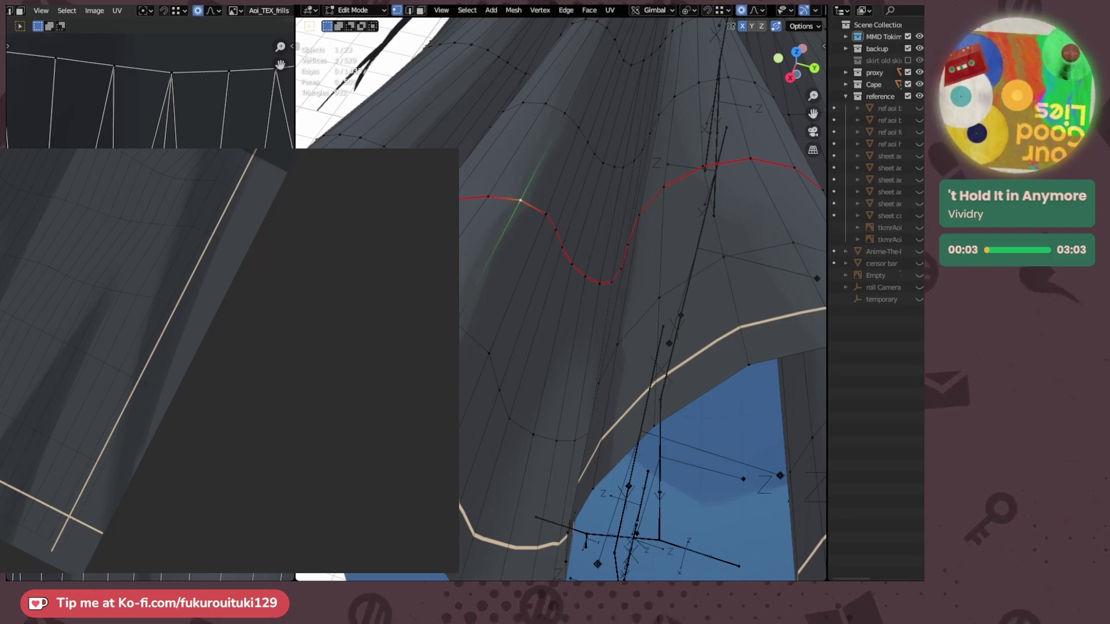
{"action": "scroll", "coordinate": [150, 156], "scroll_direction": "down", "scroll_amount": 8}
{"action": "middle_click_drag", "start_coordinate": [150, 243], "coordinate": [127, 127]}
{"action": "scroll", "coordinate": [151, 115], "scroll_direction": "up", "scroll_amount": 6}
{"action": "middle_click_drag", "start_coordinate": [150, 174], "coordinate": [150, 128]}
{"action": "scroll", "coordinate": [150, 127], "scroll_direction": "up", "scroll_amount": 2}
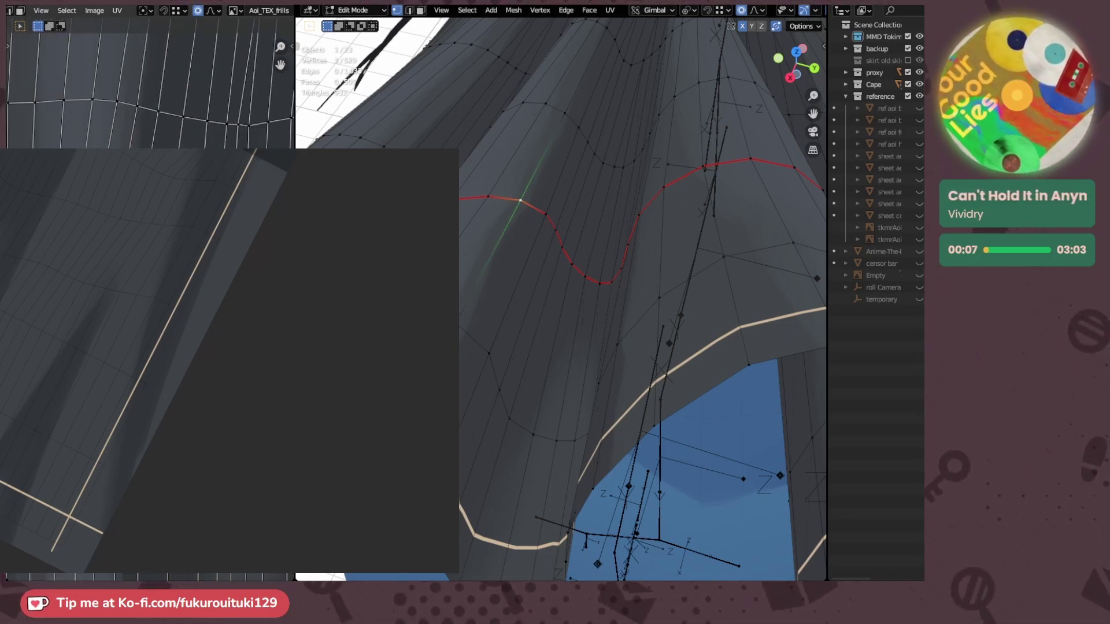
{"action": "middle_click_drag", "start_coordinate": [139, 185], "coordinate": [131, 197]}
{"action": "scroll", "coordinate": [139, 191], "scroll_direction": "up", "scroll_amount": 1}
{"action": "left_click", "coordinate": [144, 200], "text": "shift"}
{"action": "key", "text": "g"}
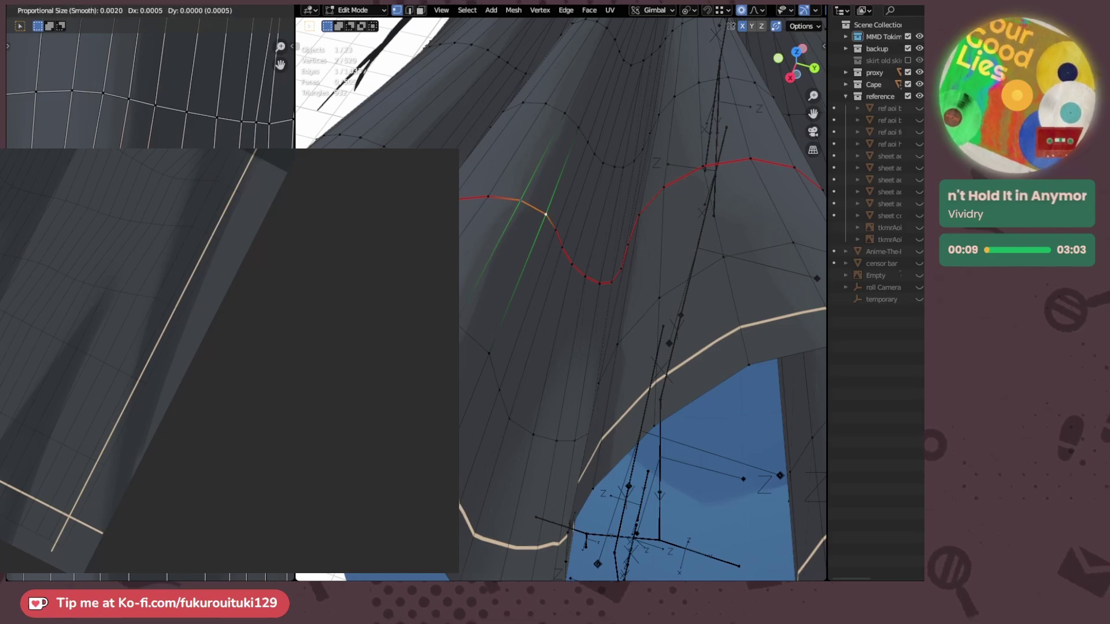
{"action": "key", "text": "x"}
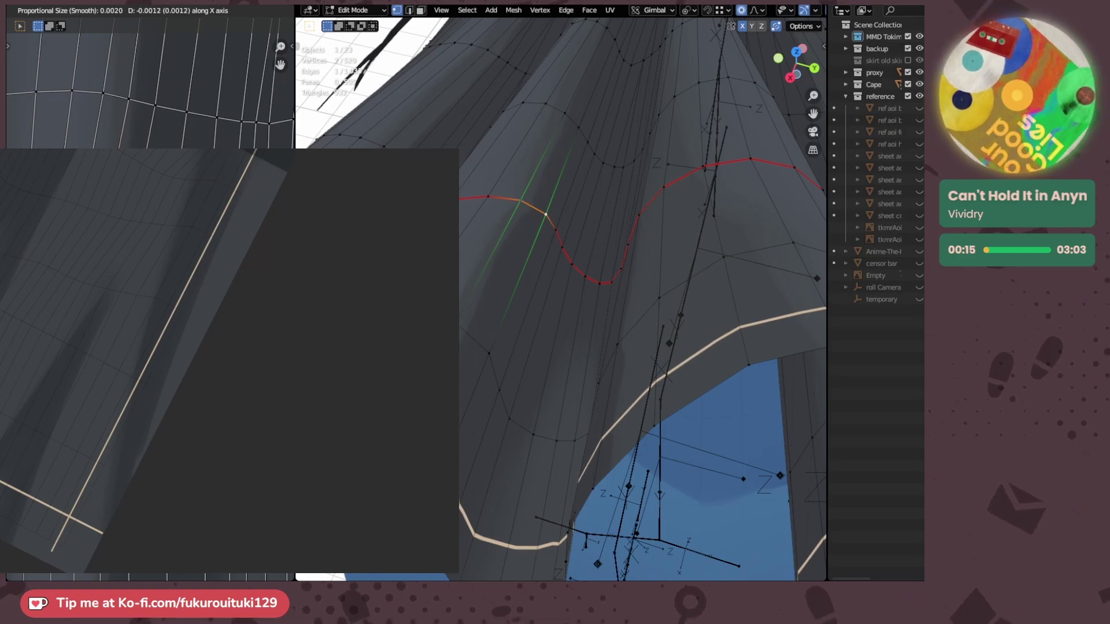
{"action": "left_click", "coordinate": [144, 347]}
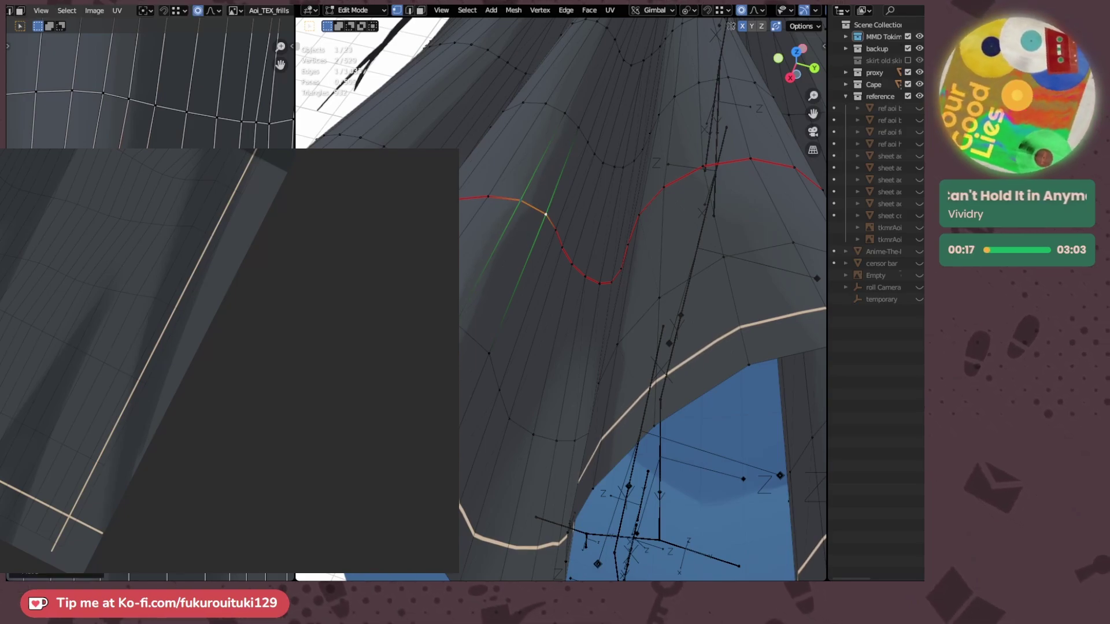
- Shift the pleat's UV vertex in the row below the seam by 0.0012 along X
{"action": "middle_click_drag", "start_coordinate": [145, 346], "coordinate": [162, 226]}
{"action": "left_click_drag", "start_coordinate": [103, 323], "coordinate": [163, 370]}
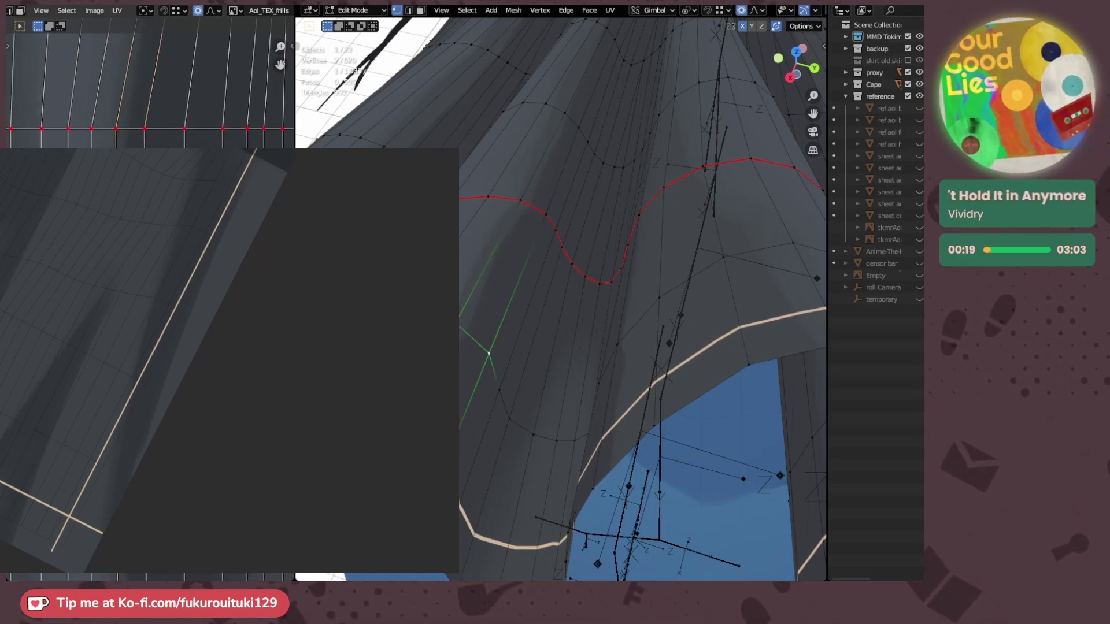
{"action": "key", "text": "g"}
{"action": "key", "text": "x"}
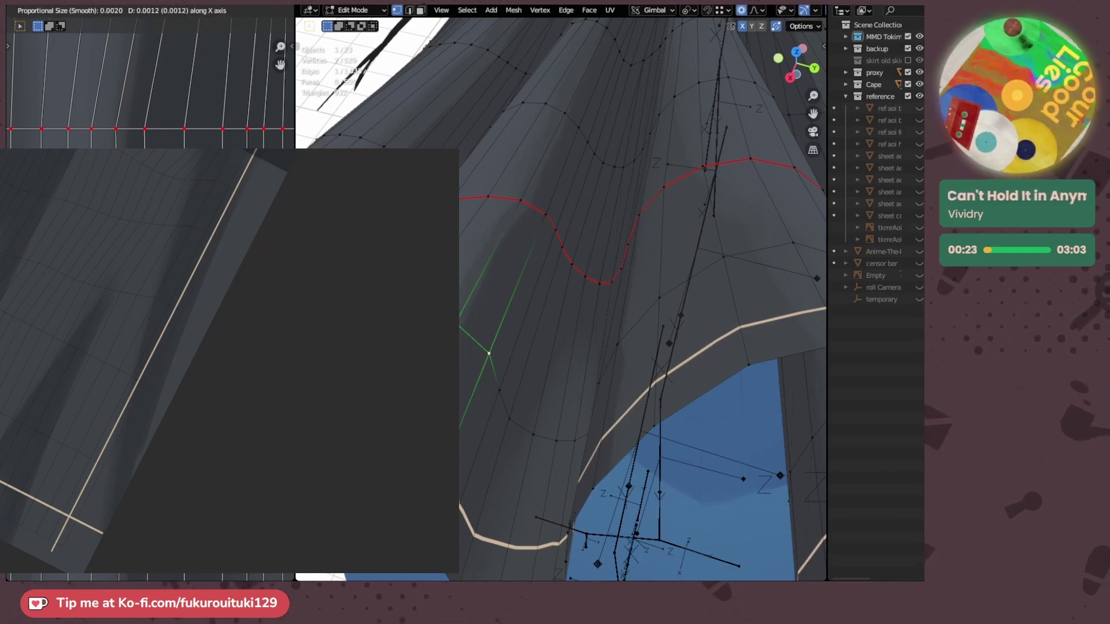
{"action": "left_click", "coordinate": [168, 364]}
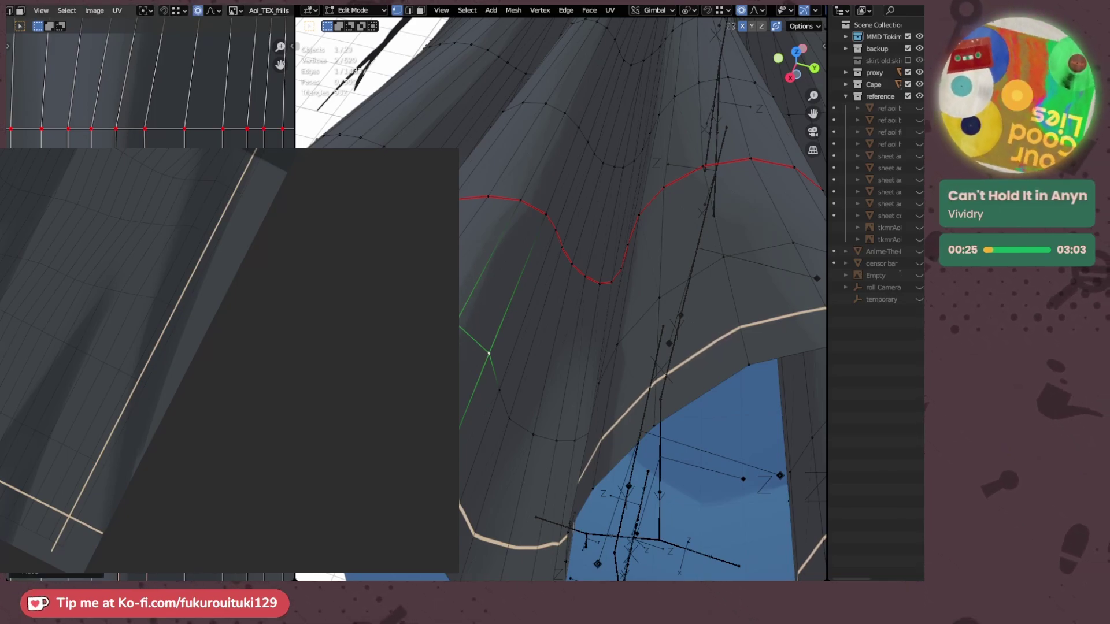
- Shift the pleat's UV vertex in the row above the seam by -0.0028 along X
{"action": "scroll", "coordinate": [416, 358], "scroll_direction": "down", "scroll_amount": 1}
{"action": "scroll", "coordinate": [173, 358], "scroll_direction": "up", "scroll_amount": 2}
{"action": "scroll", "coordinate": [489, 364], "scroll_direction": "down", "scroll_amount": 3}
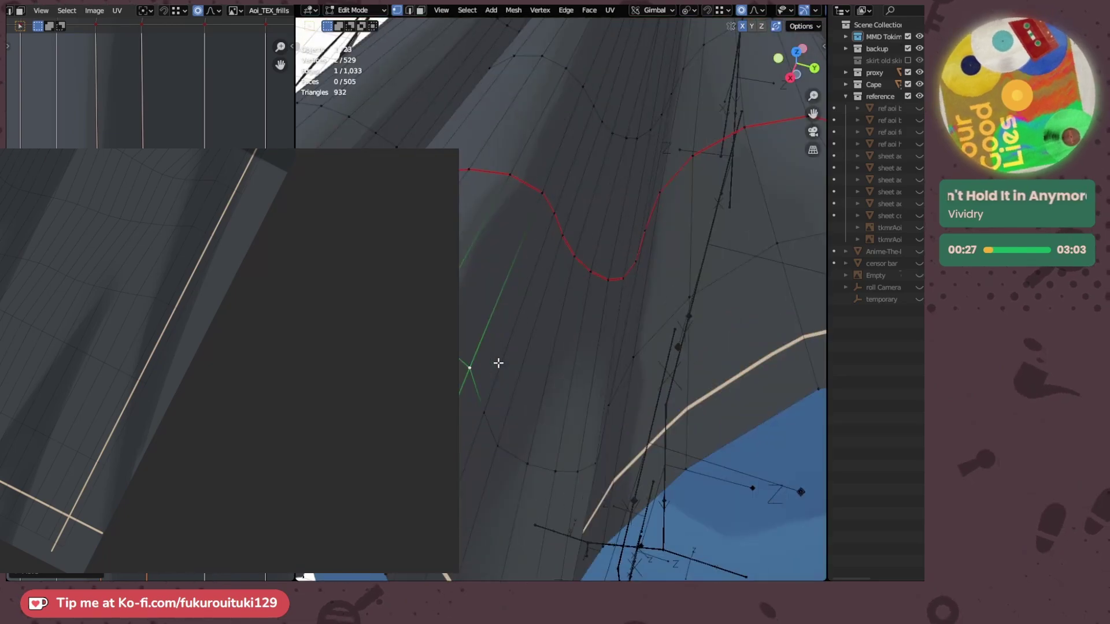
{"action": "scroll", "coordinate": [173, 358], "scroll_direction": "down", "scroll_amount": 5}
{"action": "middle_click_drag", "start_coordinate": [468, 366], "coordinate": [445, 331]}
{"action": "scroll", "coordinate": [480, 328], "scroll_direction": "down", "scroll_amount": 2}
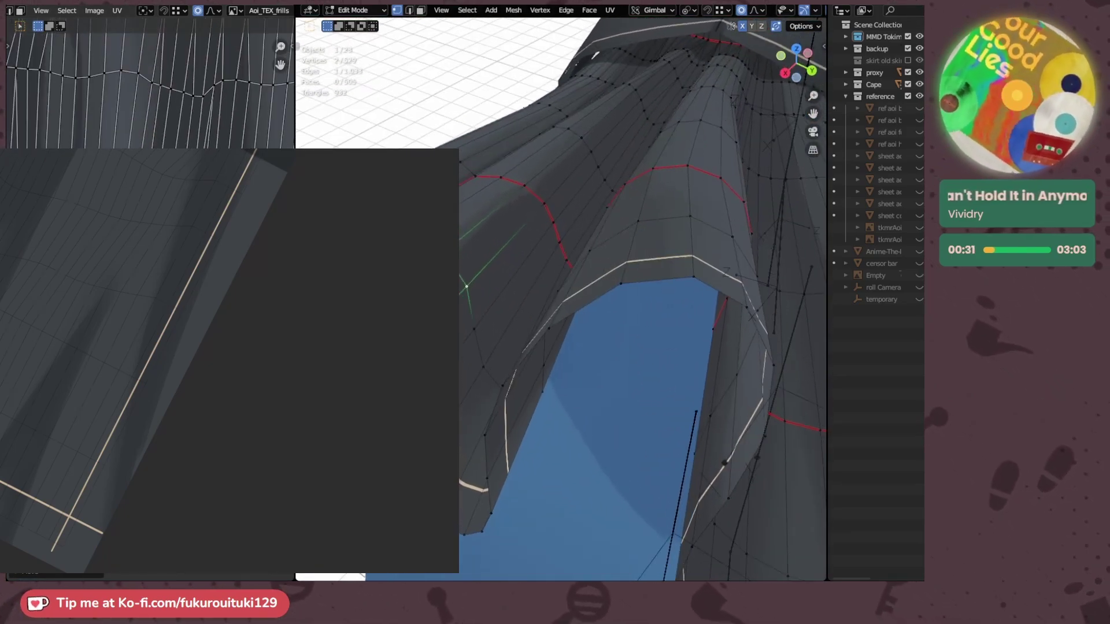
{"action": "scroll", "coordinate": [151, 84], "scroll_direction": "up", "scroll_amount": 4}
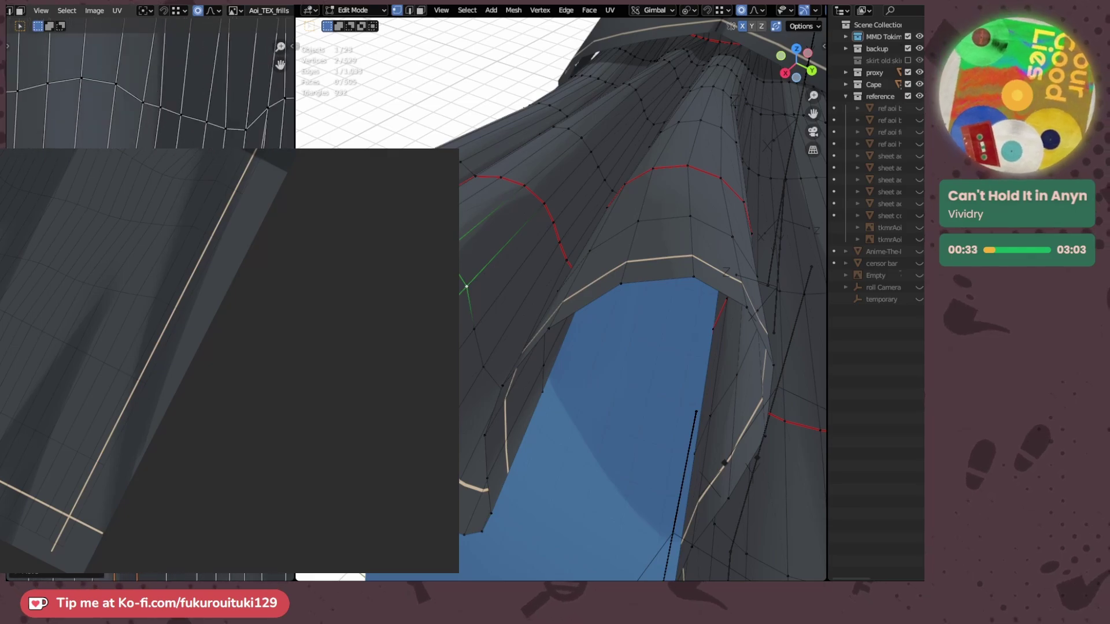
{"action": "key", "text": "g"}
{"action": "key", "text": "x"}
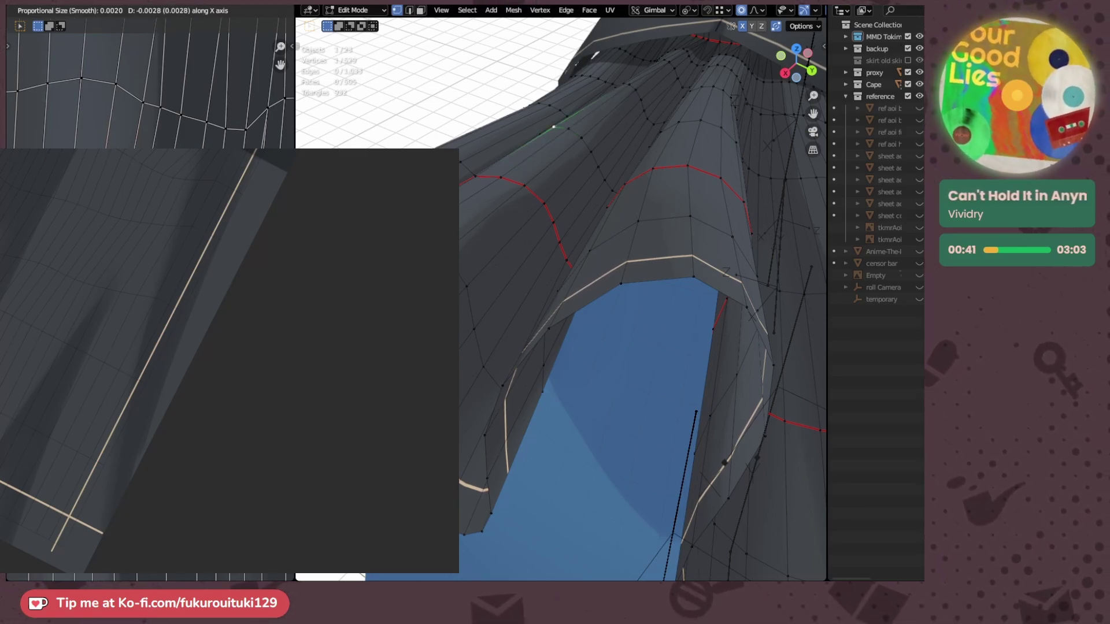
{"action": "left_click", "coordinate": [150, 358]}
- Add the neighbouring vertex on the pleat's seam row and move the UV selection 0.0022 along X
{"action": "middle_click_drag", "start_coordinate": [150, 358], "coordinate": [146, 358]}
{"action": "left_click", "coordinate": [544, 203], "text": "shift"}
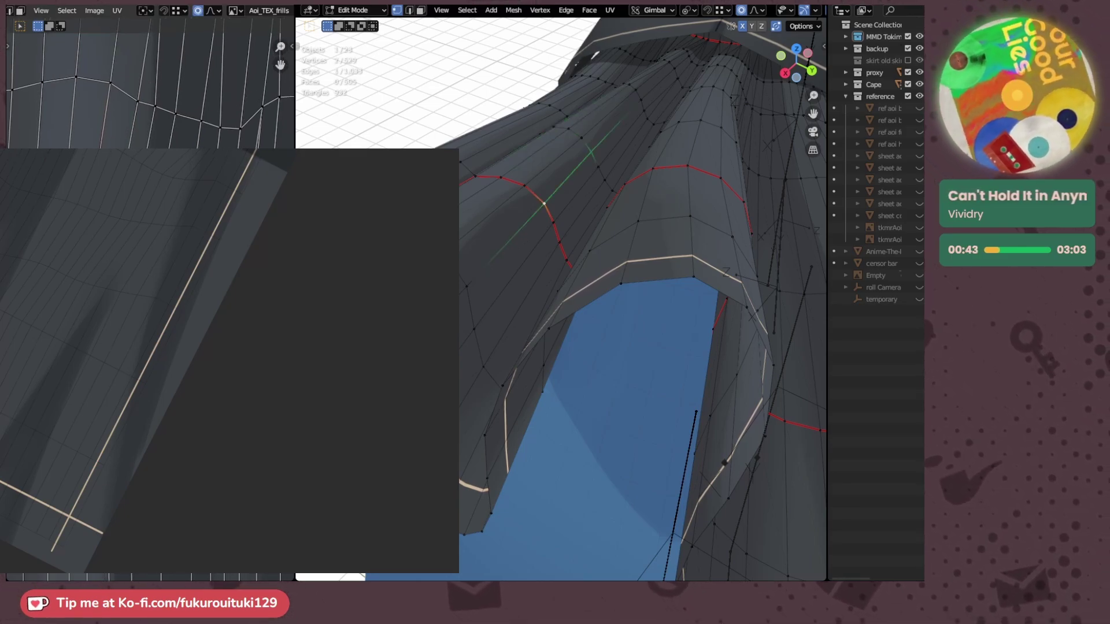
{"action": "key", "text": "g"}
{"action": "key", "text": "x"}
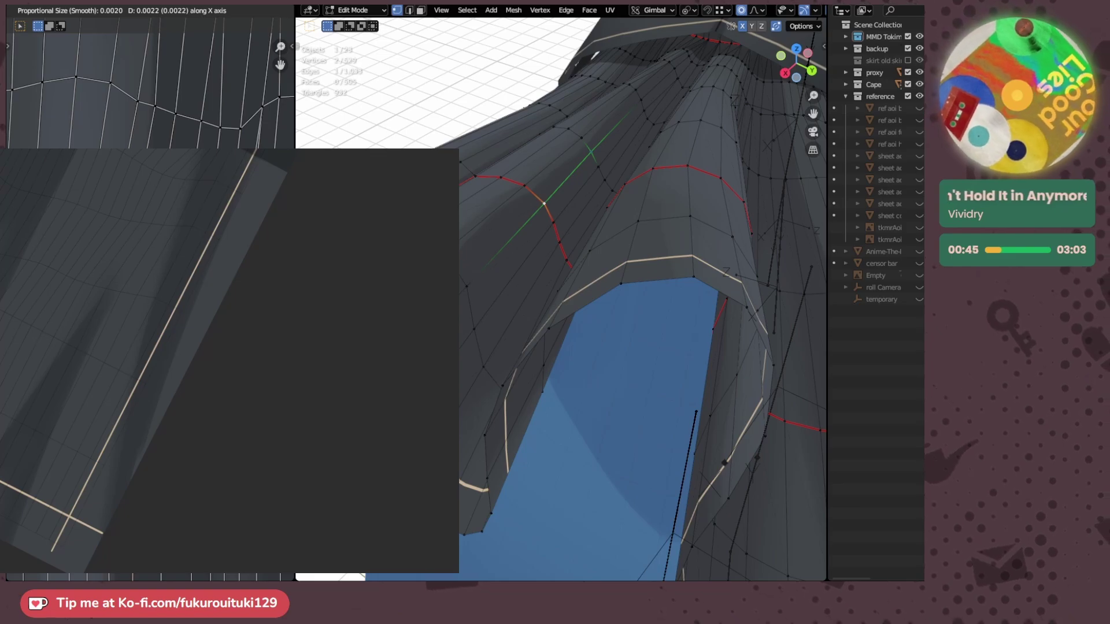
{"action": "left_click", "coordinate": [150, 358]}
- Move the UV vertex at the crest of the pleat's seam row 0.0015 along X and check the adjoining pleats
{"action": "left_click", "coordinate": [581, 138]}
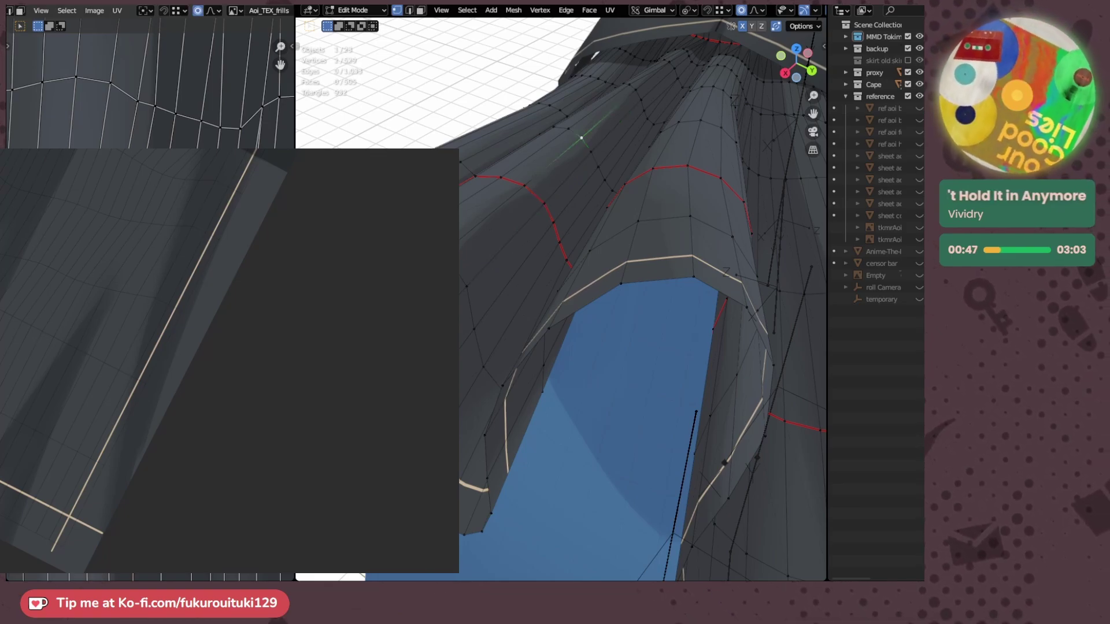
{"action": "key", "text": "g"}
{"action": "key", "text": "x"}
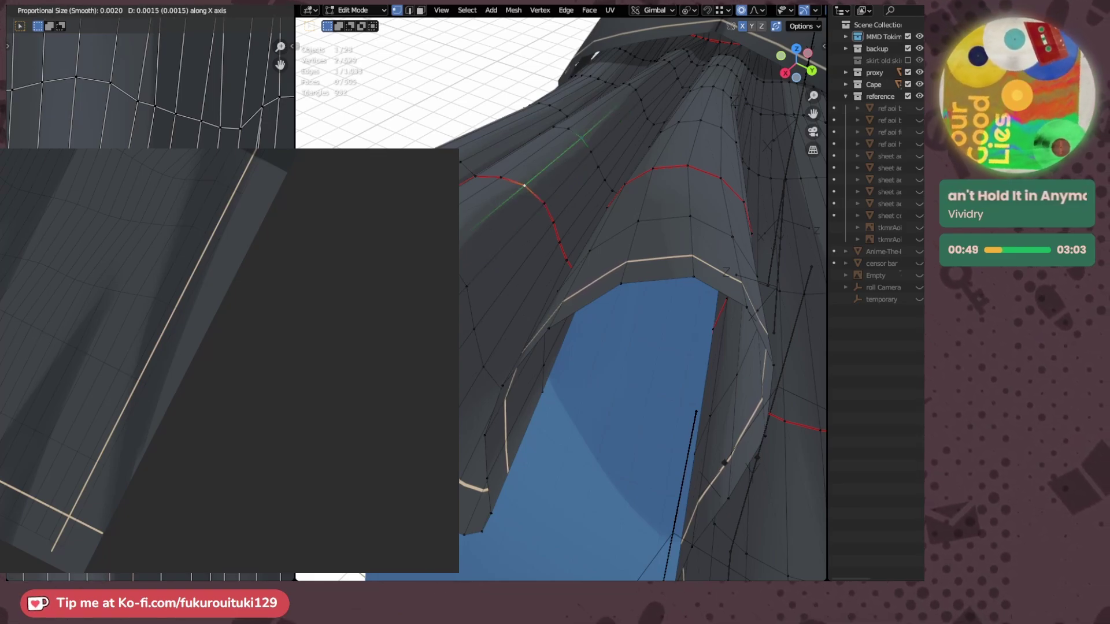
{"action": "left_click", "coordinate": [150, 359]}
{"action": "left_click", "coordinate": [150, 358]}
{"action": "scroll", "coordinate": [151, 289], "scroll_direction": "down", "scroll_amount": 4}
{"action": "scroll", "coordinate": [150, 289], "scroll_direction": "up", "scroll_amount": 2}
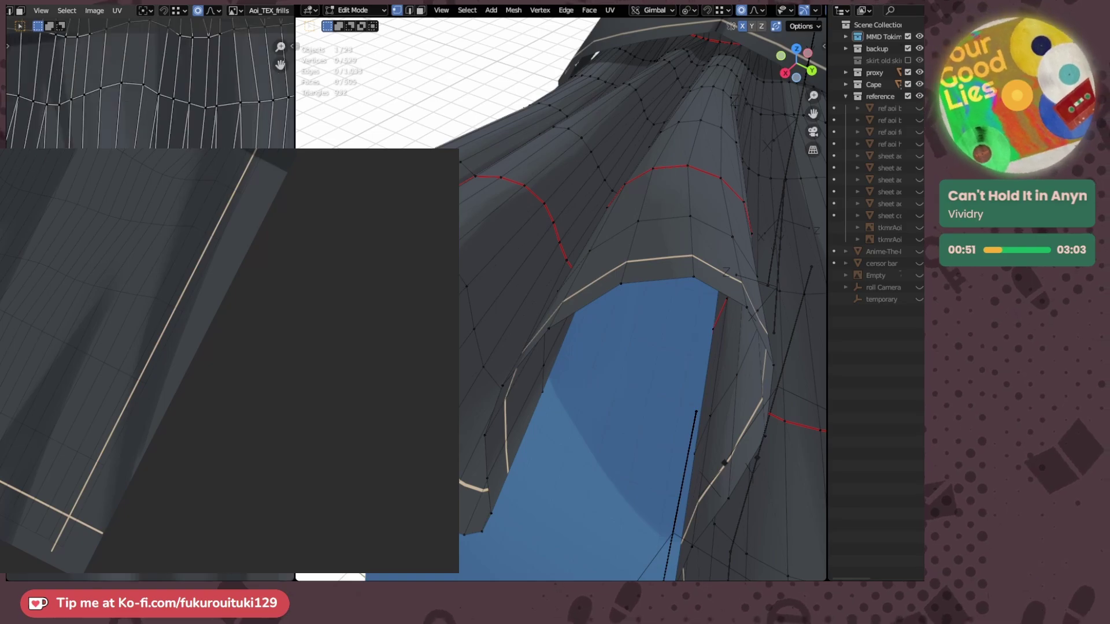
{"action": "scroll", "coordinate": [151, 84], "scroll_direction": "down", "scroll_amount": 3}
{"action": "scroll", "coordinate": [151, 84], "scroll_direction": "up", "scroll_amount": 3}
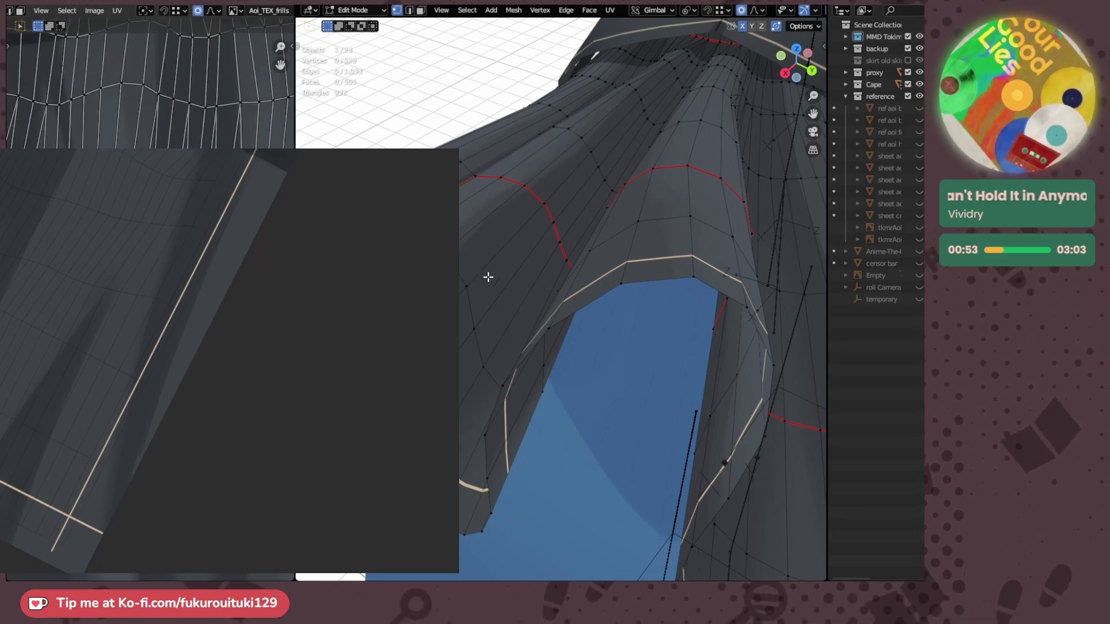
{"action": "middle_click_drag", "start_coordinate": [488, 277], "coordinate": [547, 279]}
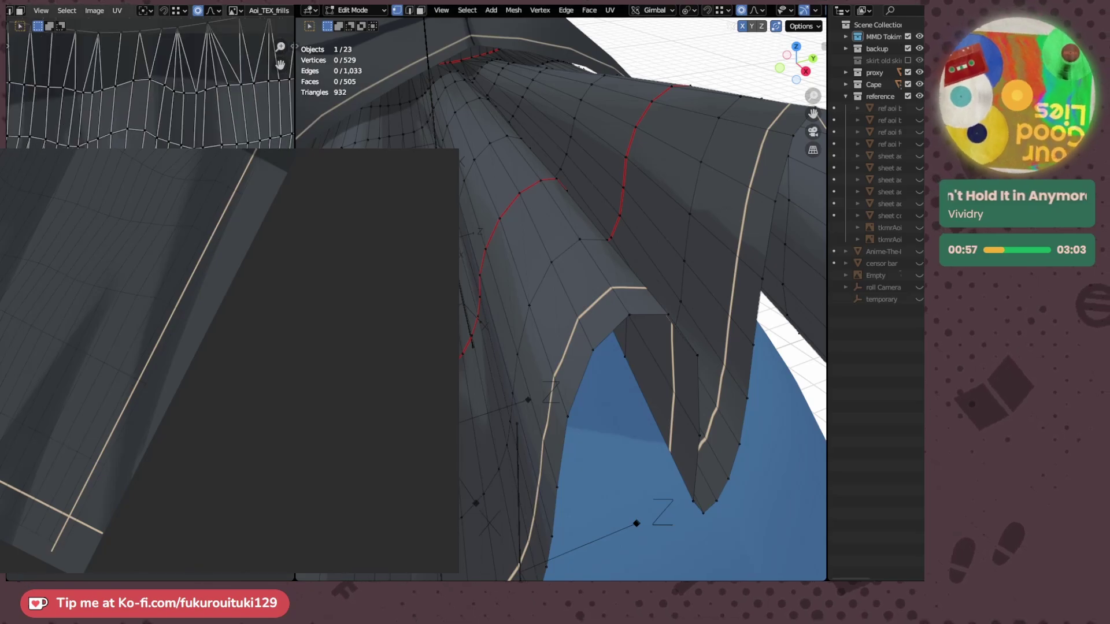
- Move the selected frill vertex along the X axis in the UV layout
{"action": "middle_click_drag", "start_coordinate": [150, 58], "coordinate": [148, 133]}
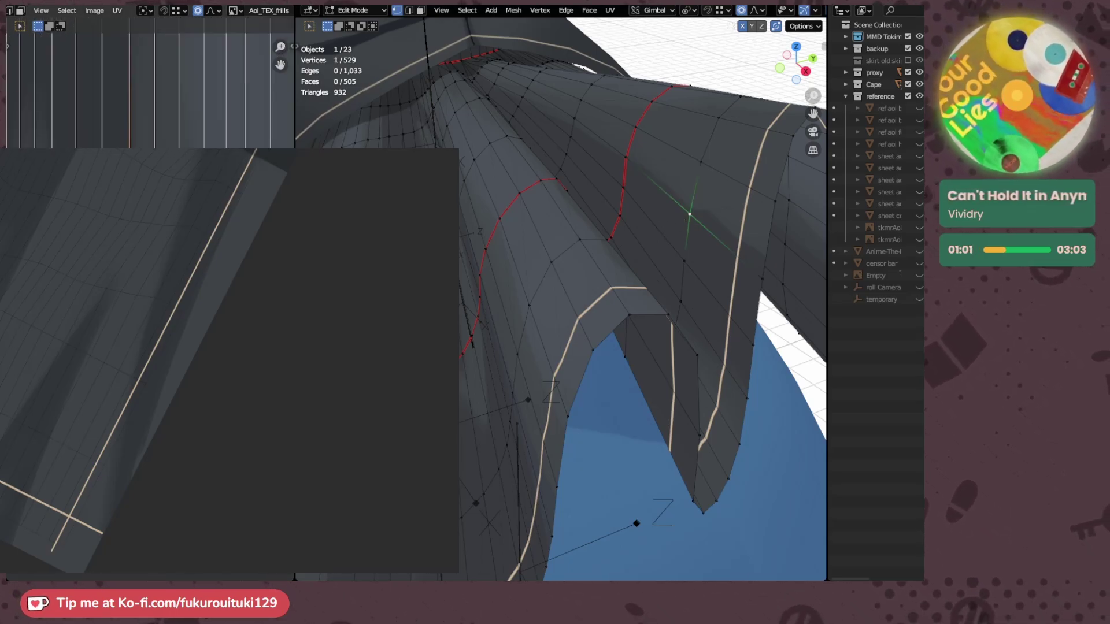
{"action": "scroll", "coordinate": [149, 84], "scroll_direction": "down", "scroll_amount": 1}
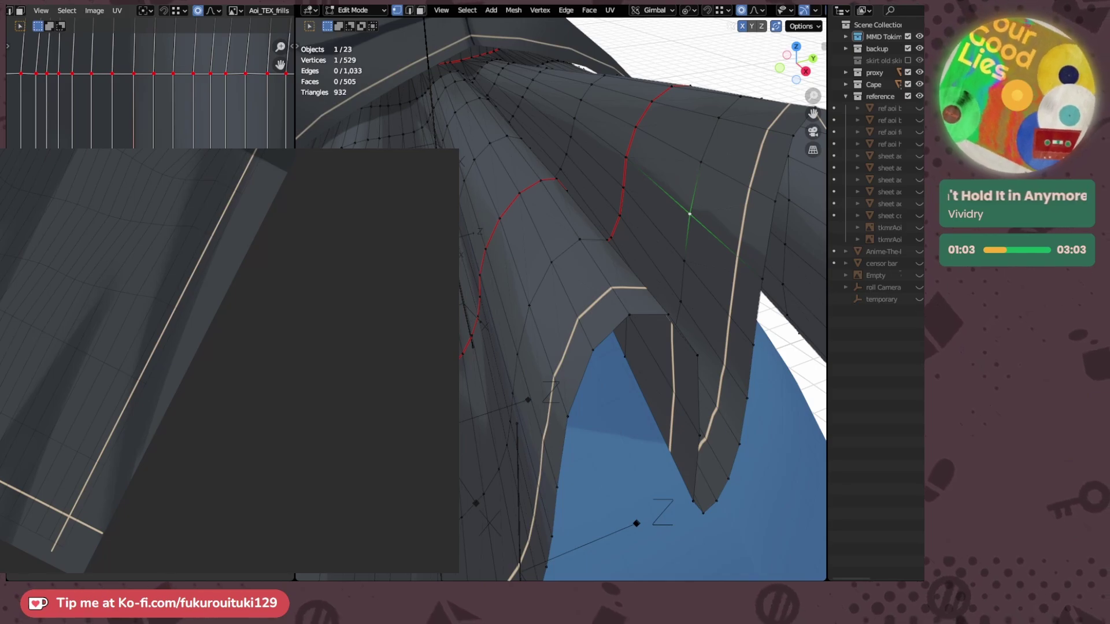
{"action": "key", "text": "g"}
{"action": "key", "text": "x"}
{"action": "left_click", "coordinate": [150, 324]}
{"action": "scroll", "coordinate": [150, 324], "scroll_direction": "up", "scroll_amount": 1}
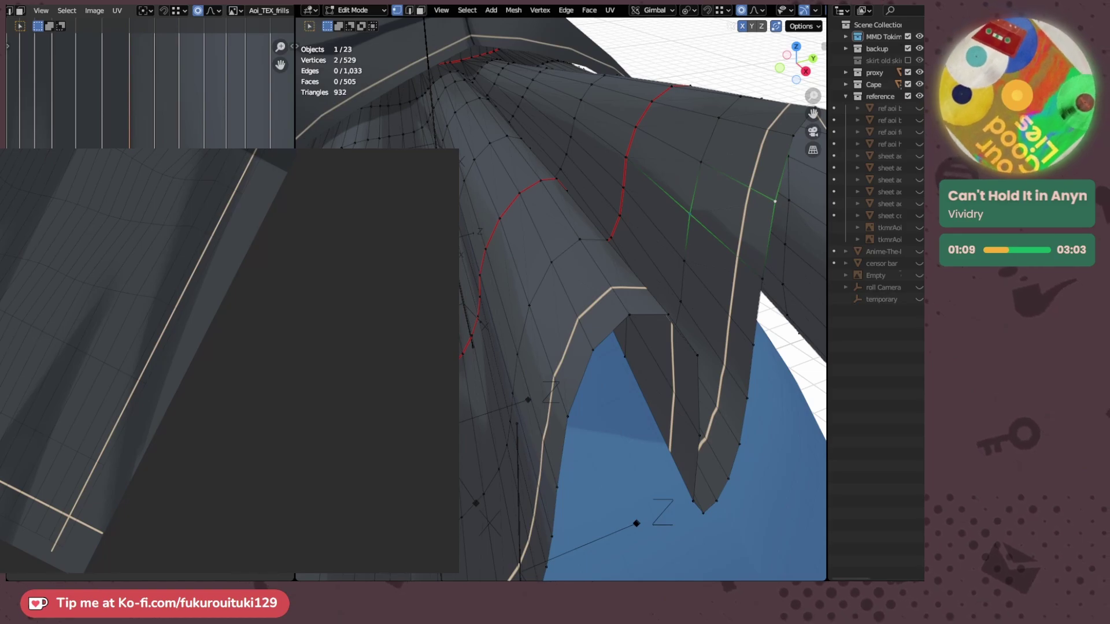
- Undo the last vertex selection and connect two vertices on the frill fold beside the beige trim with a new edge
{"action": "key", "text": "ctrl+z"}
{"action": "left_click", "coordinate": [758, 278]}
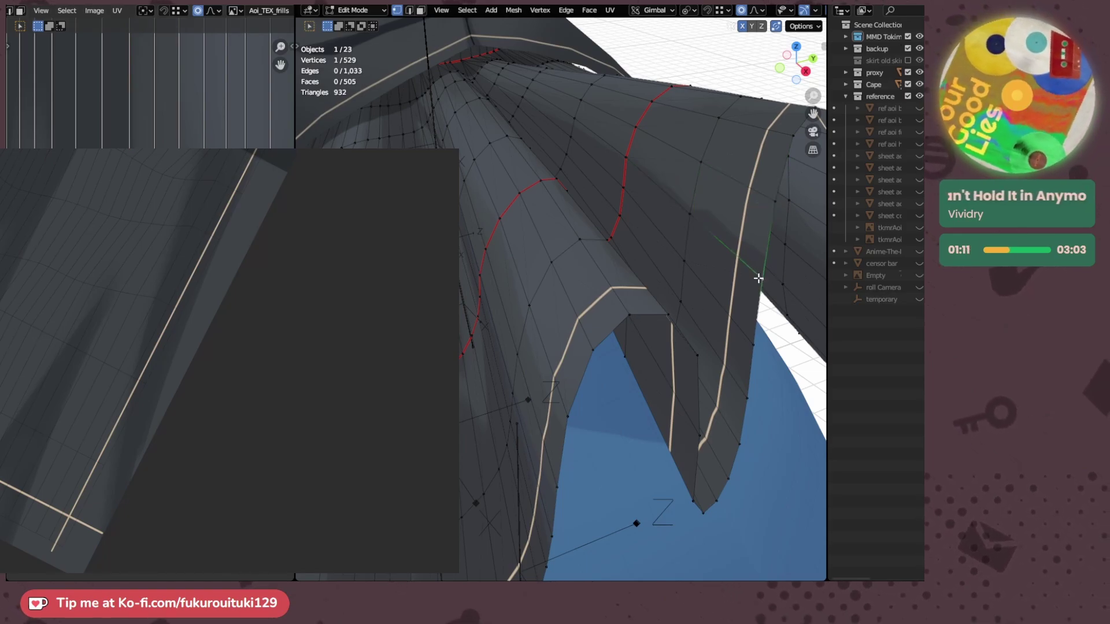
{"action": "key", "text": "j"}
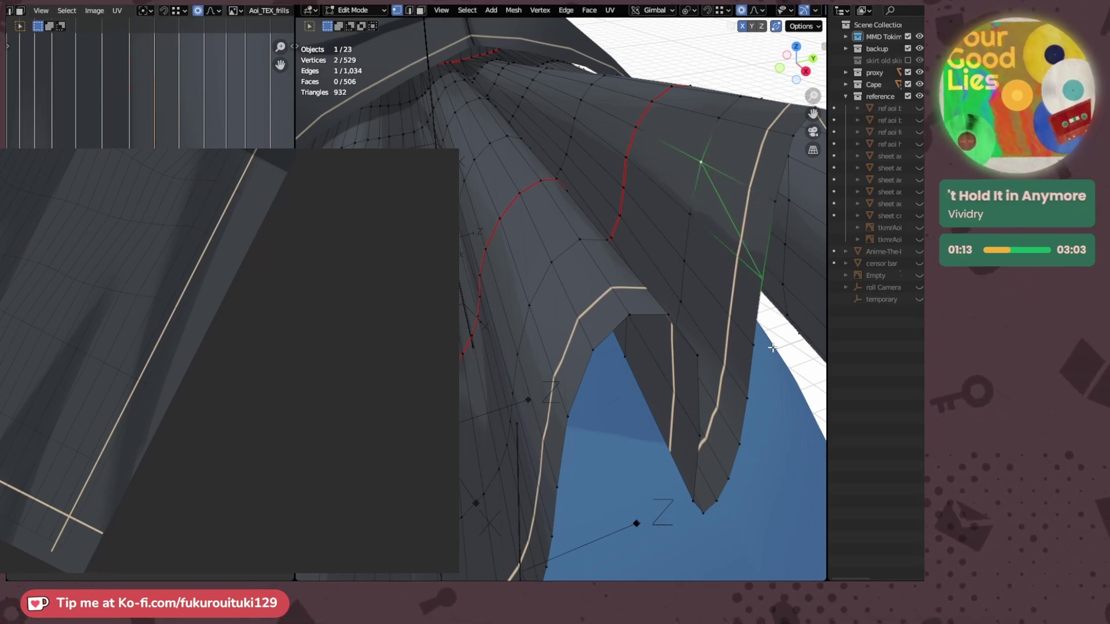
{"action": "key", "text": "alt+a"}
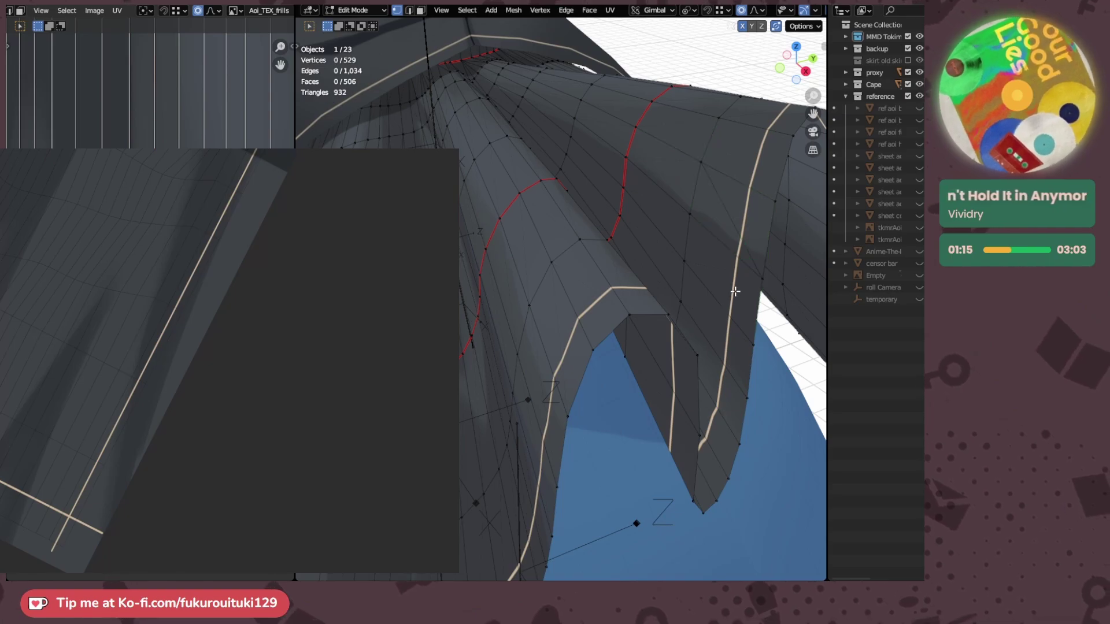
- Return the frill mesh to Object Mode, deselect everything and face the skirt frill from the front
{"action": "middle_click_drag", "start_coordinate": [741, 293], "coordinate": [682, 214]}
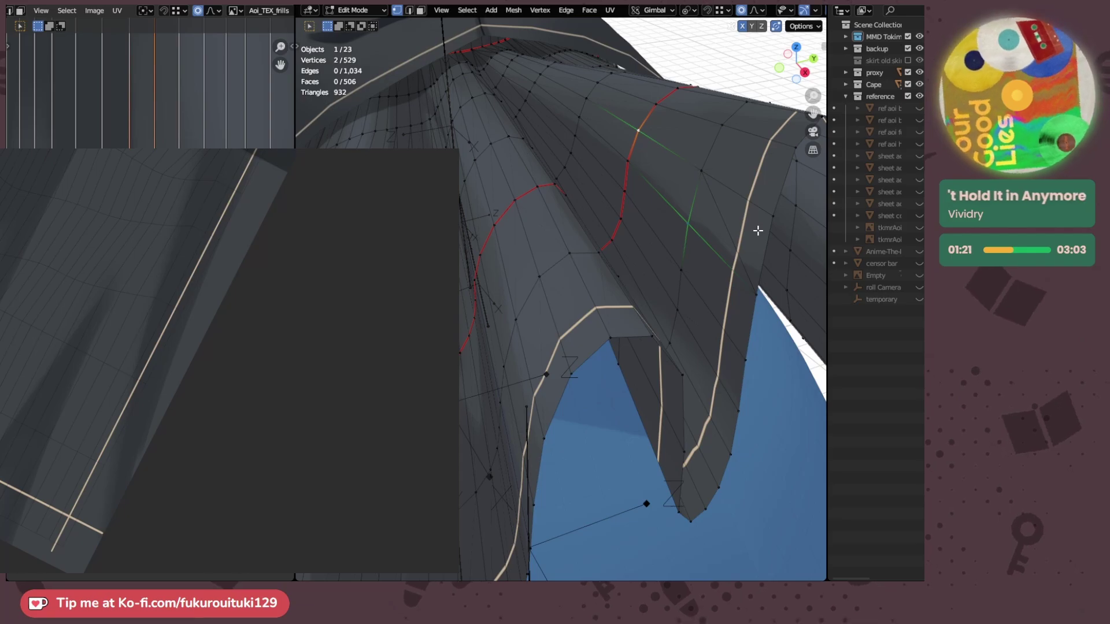
{"action": "scroll", "coordinate": [703, 214], "scroll_direction": "down", "scroll_amount": 3}
{"action": "key", "text": "Tab"}
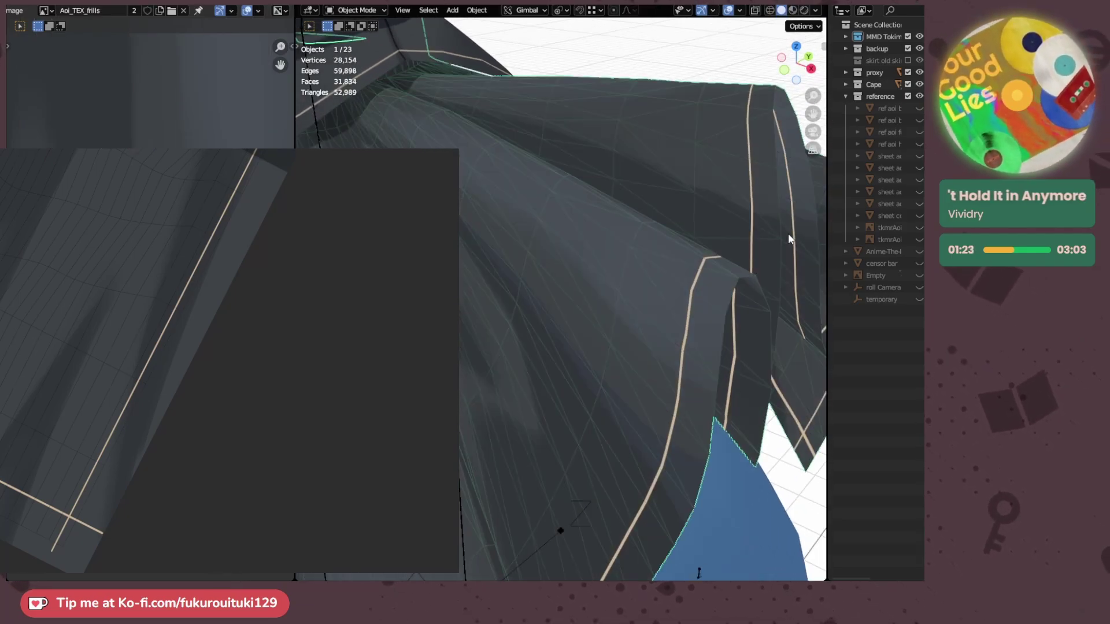
{"action": "key", "text": "alt+a"}
{"action": "mouse_move", "coordinate": [768, 227]}
{"action": "middle_mouse_down"}
{"action": "mouse_move", "coordinate": [735, 216]}
{"action": "mouse_move", "coordinate": [761, 214]}
{"action": "mouse_move", "coordinate": [683, 222]}
{"action": "mouse_move", "coordinate": [694, 234]}
{"action": "mouse_move", "coordinate": [626, 278]}
{"action": "mouse_move", "coordinate": [753, 228]}
{"action": "mouse_move", "coordinate": [751, 237]}
{"action": "mouse_move", "coordinate": [782, 242]}
{"action": "middle_mouse_up"}
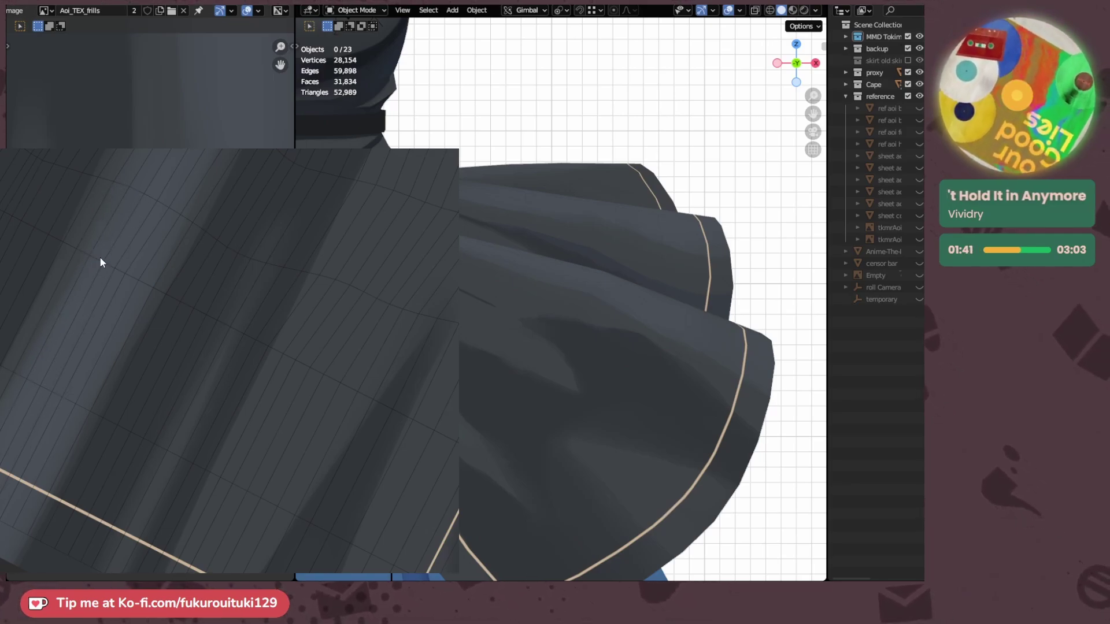
- Switch to the painting program and brush light and dark fold shading onto the frill texture around the corner of the beige trim
{"action": "mouse_move", "coordinate": [101, 258]}
{"action": "left_mouse_down"}
{"action": "mouse_move", "coordinate": [151, 314]}
{"action": "mouse_move", "coordinate": [208, 310]}
{"action": "mouse_move", "coordinate": [127, 307]}
{"action": "mouse_move", "coordinate": [159, 318]}
{"action": "mouse_move", "coordinate": [195, 380]}
{"action": "left_mouse_up"}
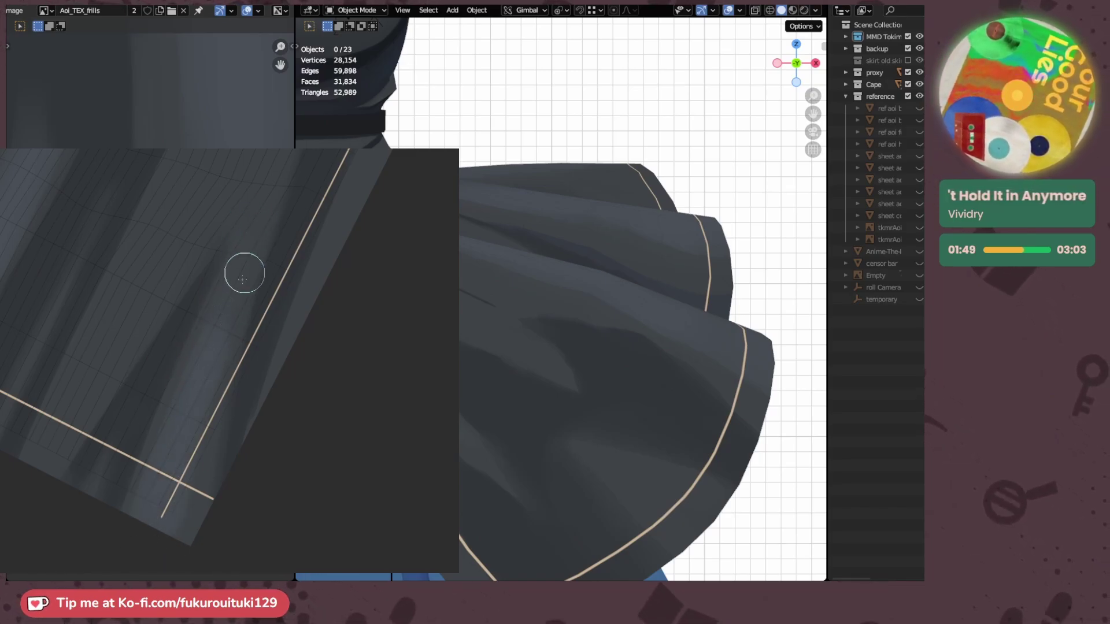
{"action": "left_click_drag", "start_coordinate": [133, 352], "coordinate": [131, 405]}
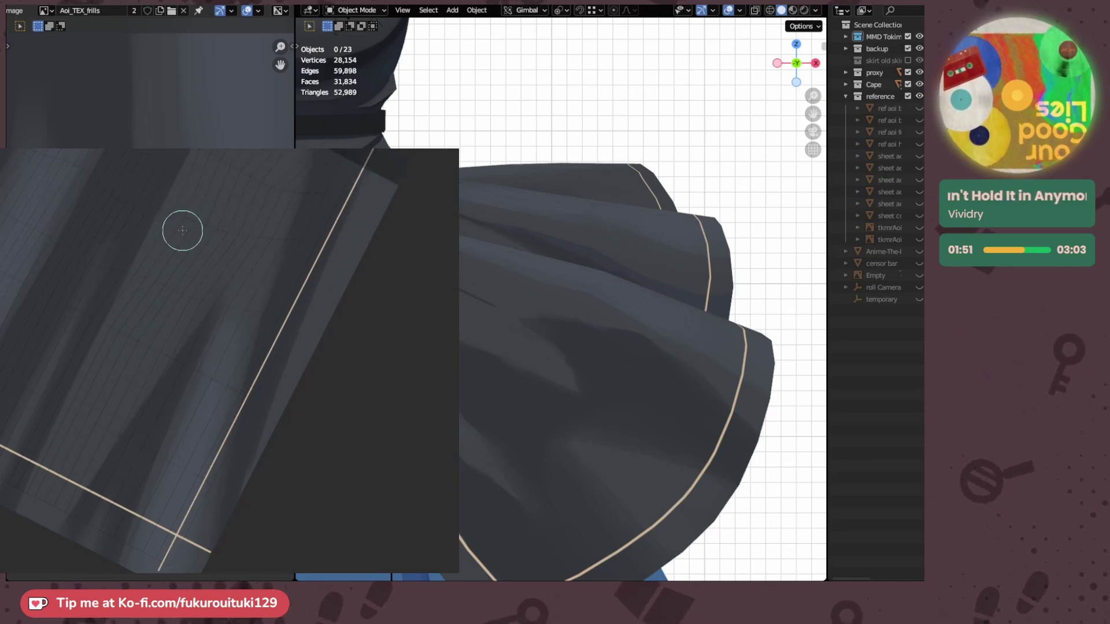
{"action": "left_click_drag", "start_coordinate": [182, 231], "coordinate": [115, 362]}
{"action": "left_click_drag", "start_coordinate": [189, 250], "coordinate": [154, 286]}
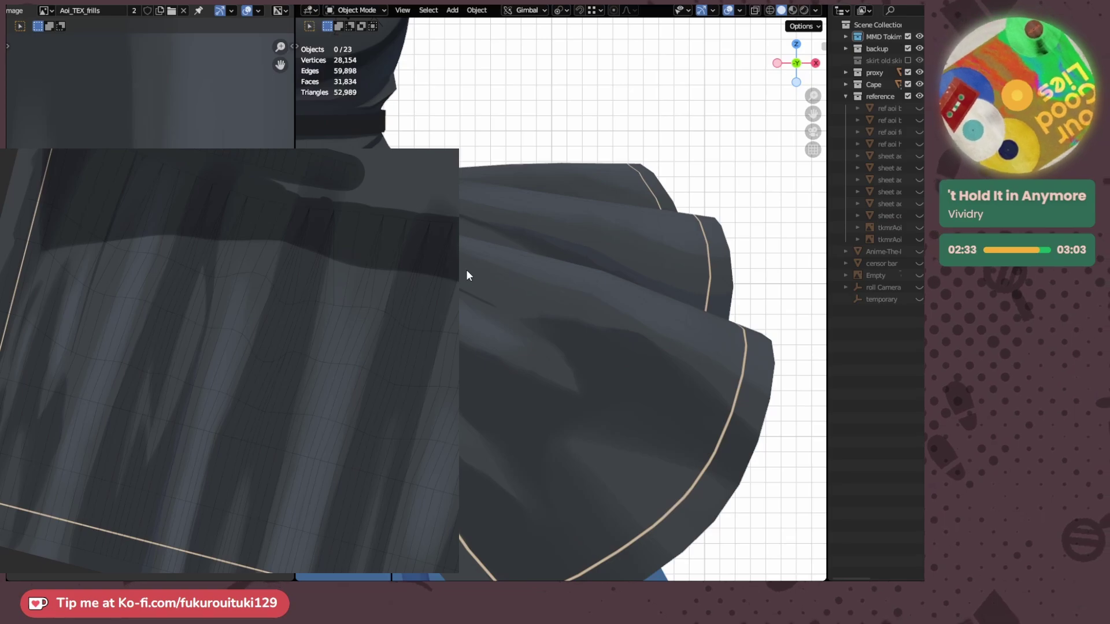
- Examine the painted fold shading on the overskirt frill from the front and the back of the character
{"action": "scroll", "coordinate": [466, 272], "scroll_direction": "down", "scroll_amount": 5}
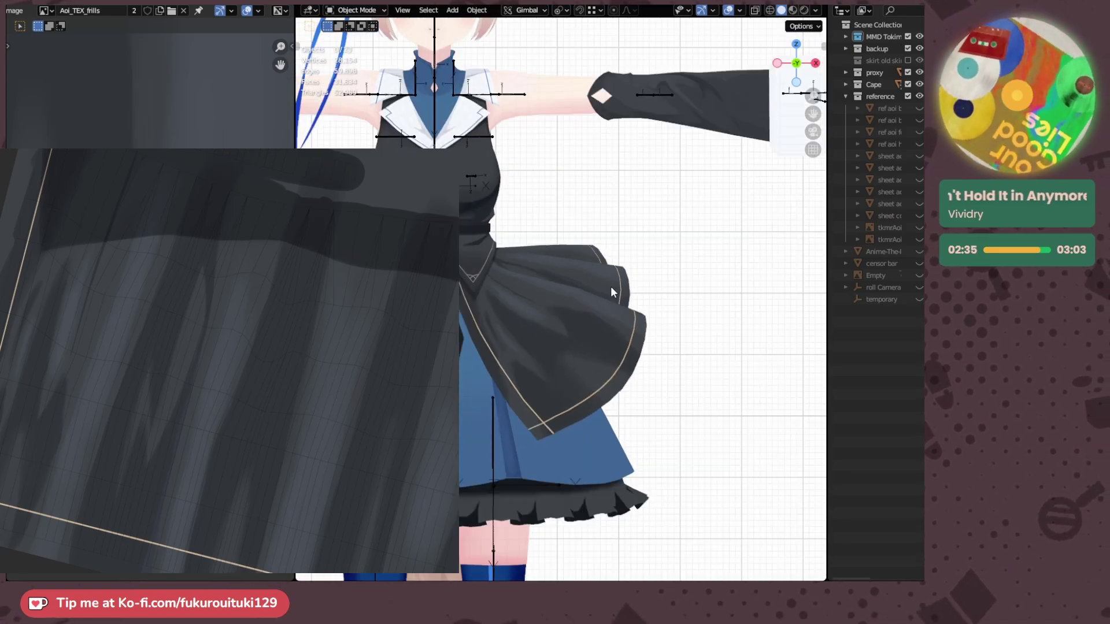
{"action": "scroll", "coordinate": [613, 287], "scroll_direction": "up", "scroll_amount": 6}
{"action": "middle_click_drag", "start_coordinate": [587, 317], "coordinate": [770, 294]}
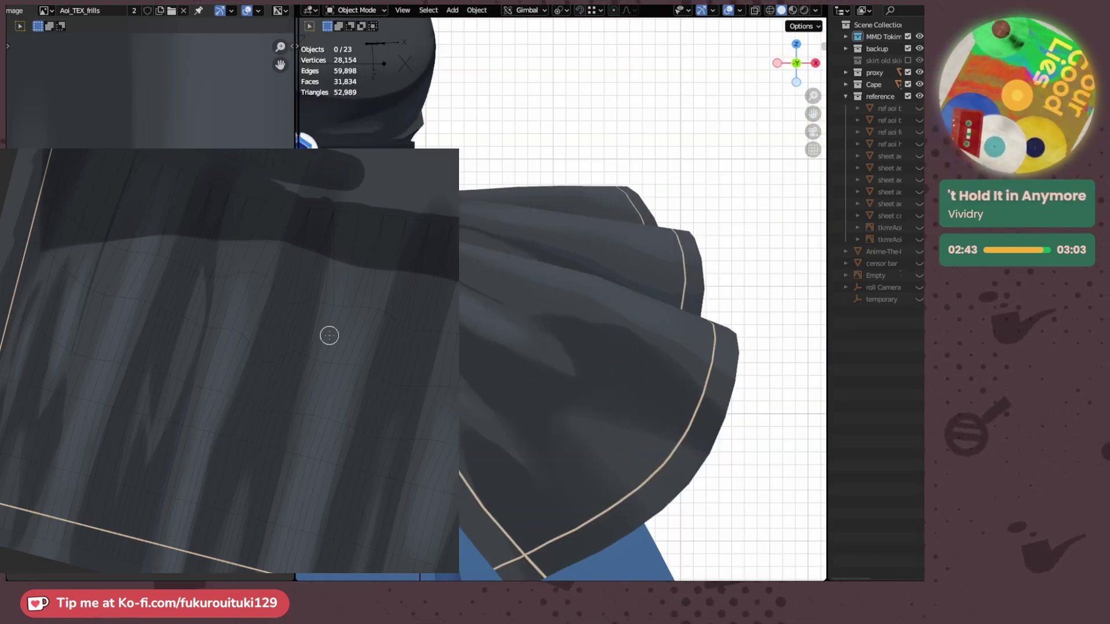
{"action": "mouse_move", "coordinate": [422, 496]}
{"action": "middle_mouse_down"}
{"action": "mouse_move", "coordinate": [230, 396]}
{"action": "mouse_move", "coordinate": [253, 349]}
{"action": "middle_mouse_up"}
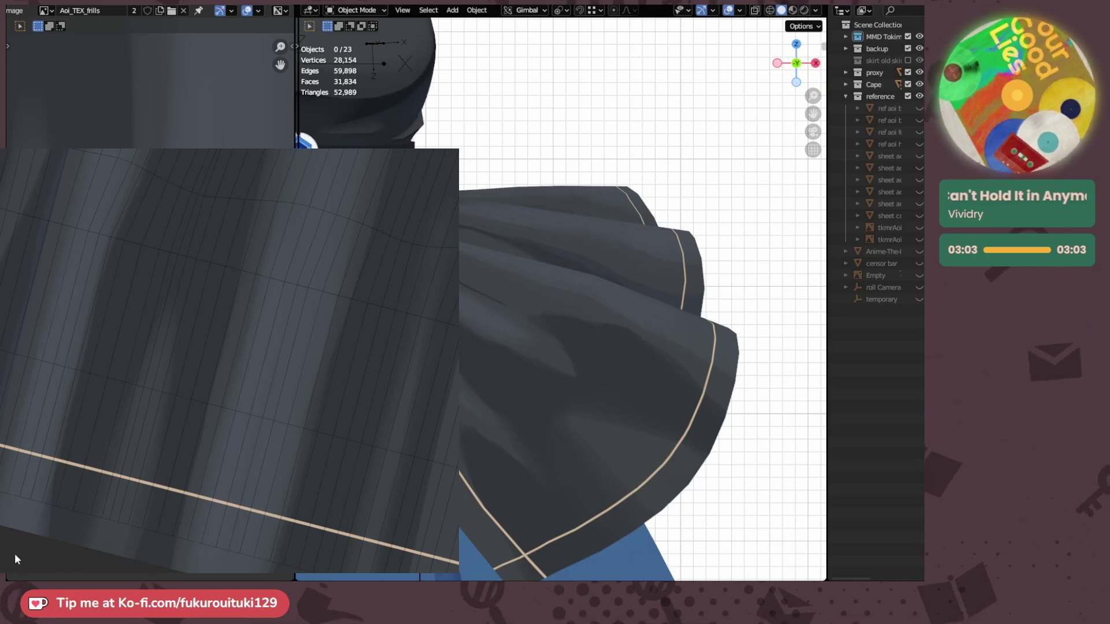
{"action": "middle_click_drag", "start_coordinate": [726, 377], "coordinate": [641, 389]}
{"action": "scroll", "coordinate": [640, 383], "scroll_direction": "down", "scroll_amount": 5}
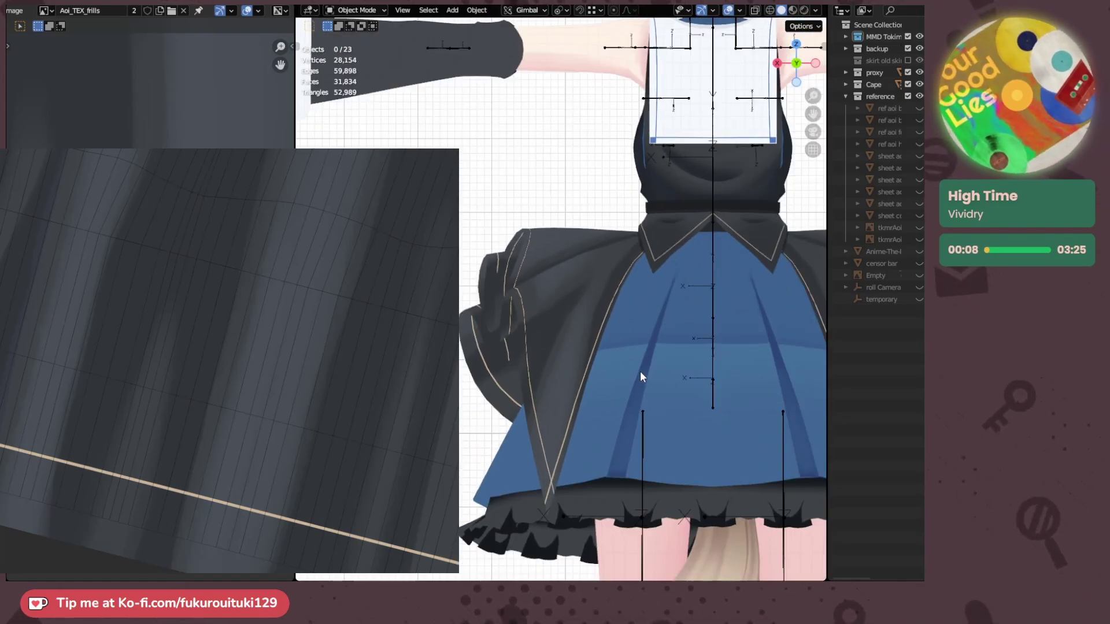
{"action": "scroll", "coordinate": [607, 364], "scroll_direction": "up", "scroll_amount": 5}
{"action": "middle_click_drag", "start_coordinate": [598, 359], "coordinate": [654, 381]}
{"action": "scroll", "coordinate": [654, 380], "scroll_direction": "down", "scroll_amount": 2}
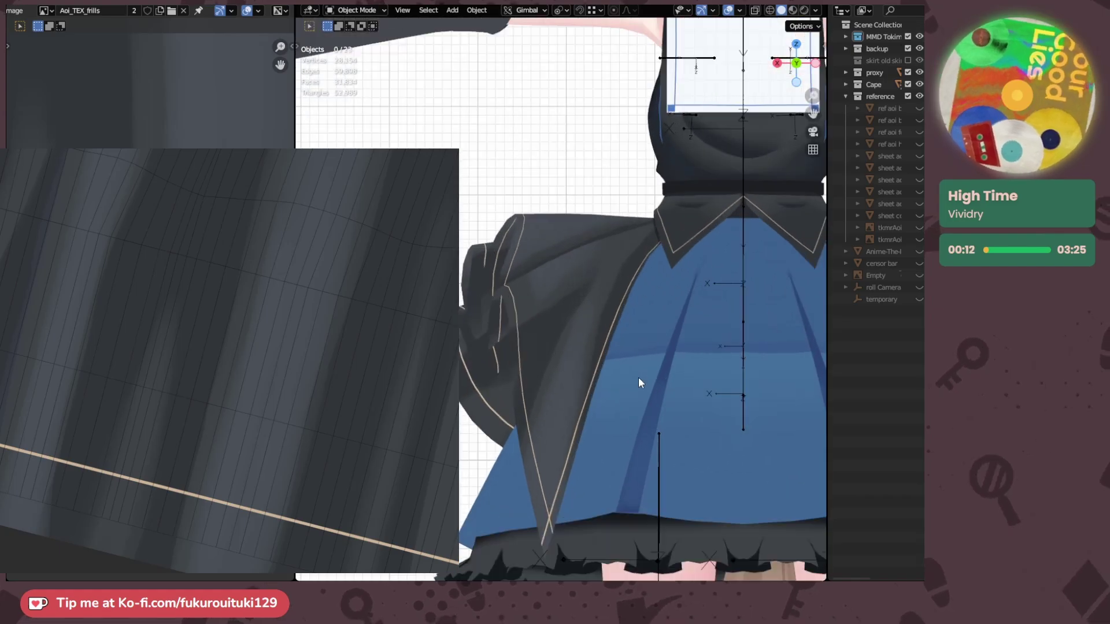
{"action": "scroll", "coordinate": [249, 366], "scroll_direction": "up", "scroll_amount": 2}
- Paint more soft fold shading on the frill texture above the beige trim line
{"action": "mouse_move", "coordinate": [249, 366]}
{"action": "left_mouse_down"}
{"action": "mouse_move", "coordinate": [168, 345]}
{"action": "mouse_move", "coordinate": [305, 325]}
{"action": "mouse_move", "coordinate": [256, 419]}
{"action": "left_mouse_up"}
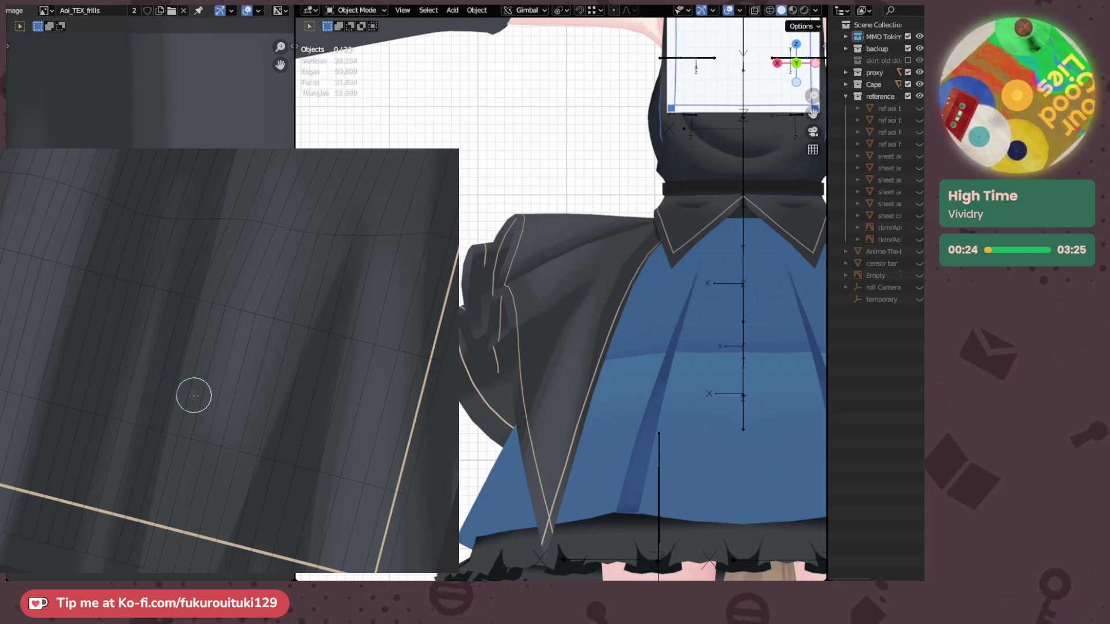
{"action": "mouse_move", "coordinate": [193, 395]}
{"action": "left_mouse_down", "text": "ctrl"}
{"action": "mouse_move", "coordinate": [176, 392]}
{"action": "mouse_move", "coordinate": [270, 451]}
{"action": "left_mouse_up", "text": "ctrl"}
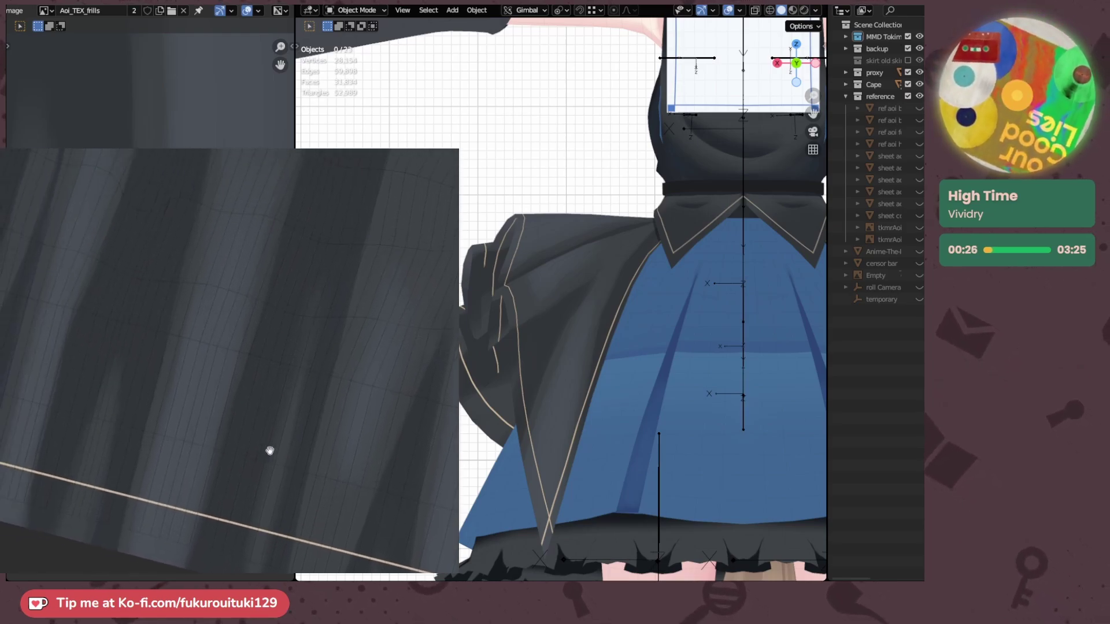
{"action": "middle_click_drag", "start_coordinate": [269, 450], "coordinate": [220, 445], "text": "shift"}
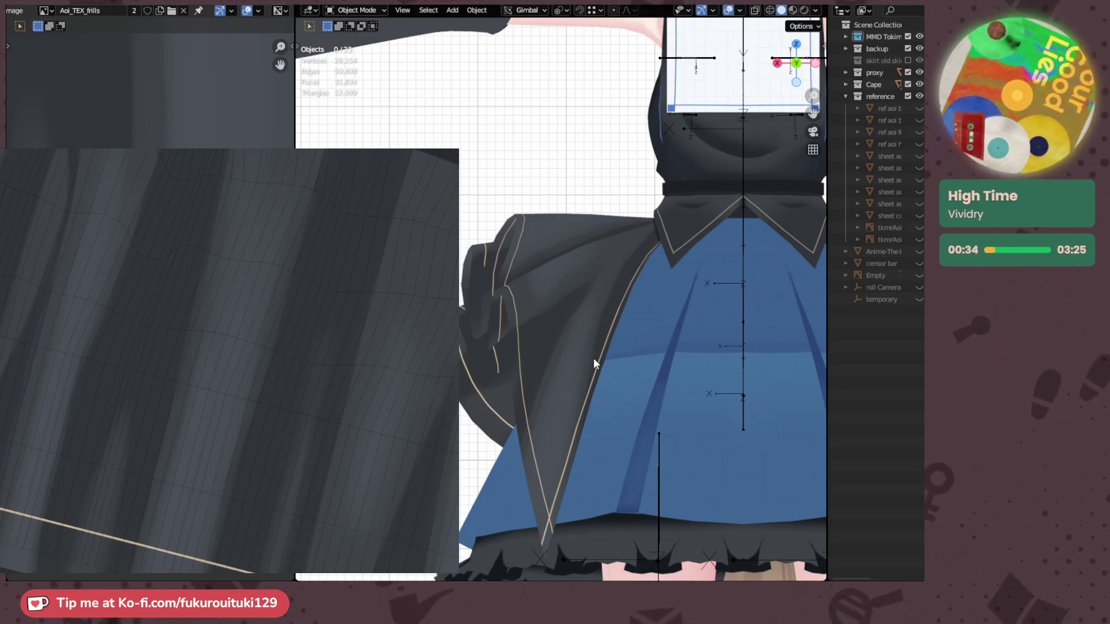
- Compare the frill's shading with the sleeve and the rest of the outfit from the back and front, near and far
{"action": "scroll", "coordinate": [574, 335], "scroll_direction": "down", "scroll_amount": 3}
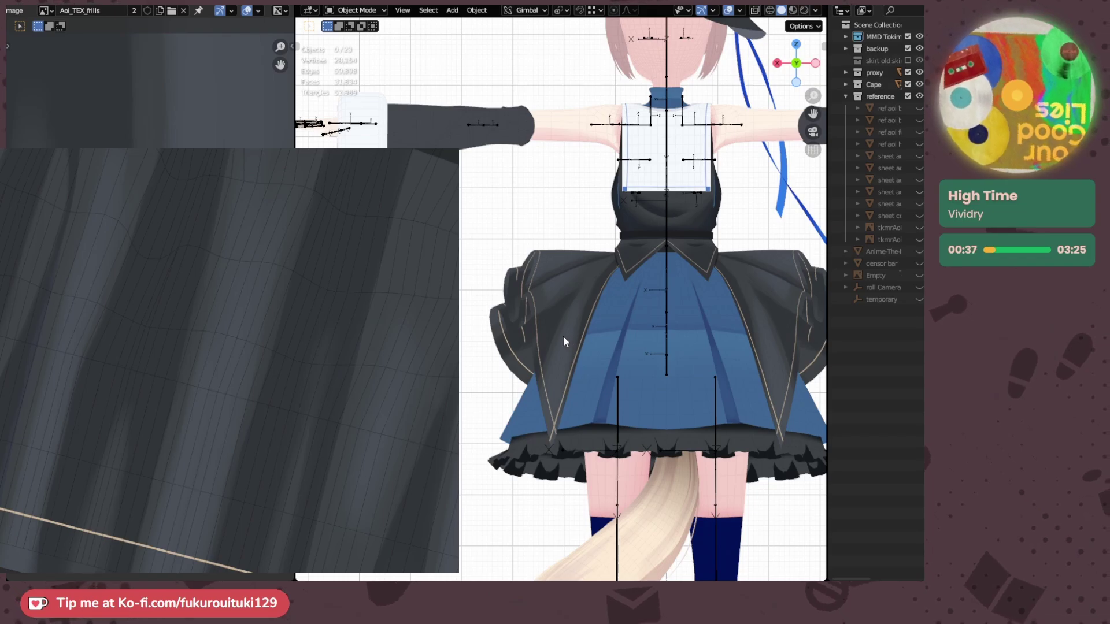
{"action": "scroll", "coordinate": [562, 335], "scroll_direction": "up", "scroll_amount": 4}
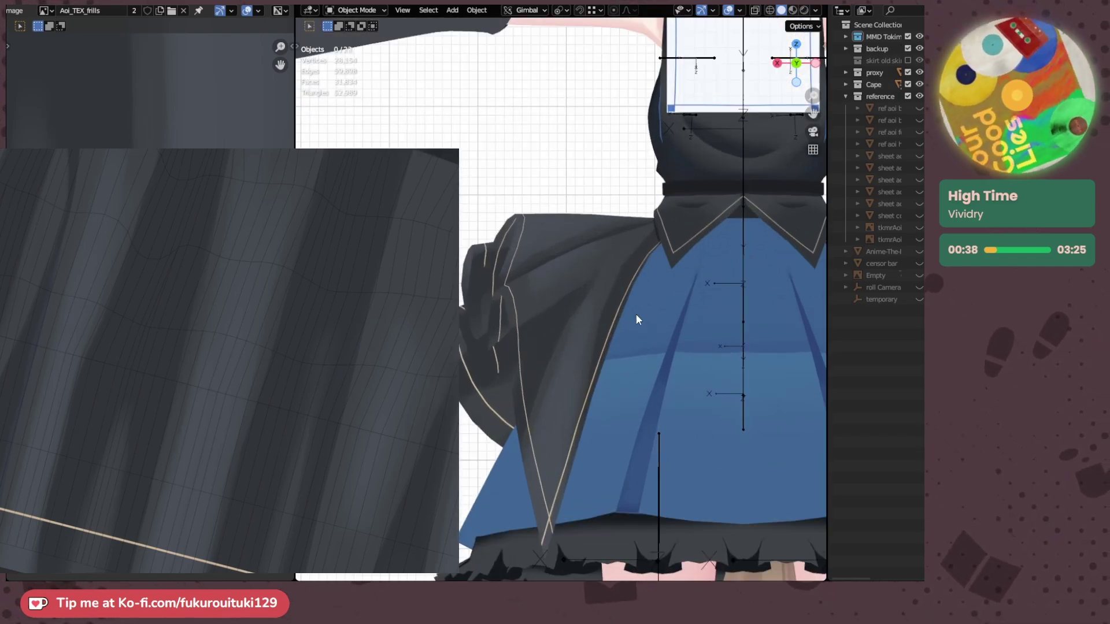
{"action": "middle_click_drag", "start_coordinate": [635, 314], "coordinate": [706, 336]}
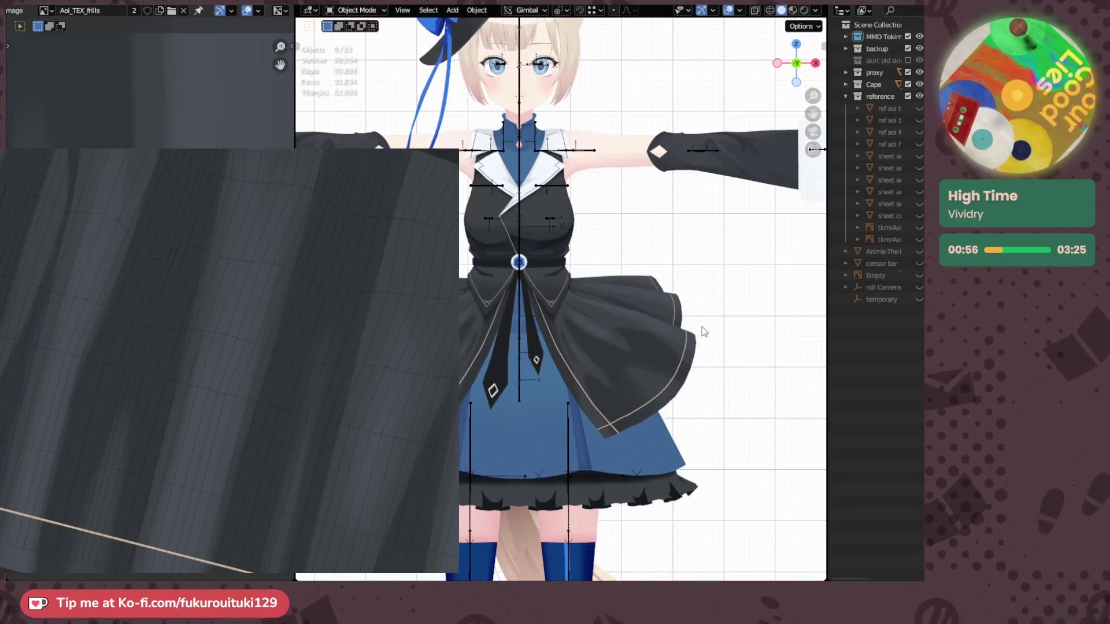
{"action": "scroll", "coordinate": [704, 331], "scroll_direction": "up", "scroll_amount": 4}
{"action": "scroll", "coordinate": [550, 390], "scroll_direction": "up", "scroll_amount": 4}
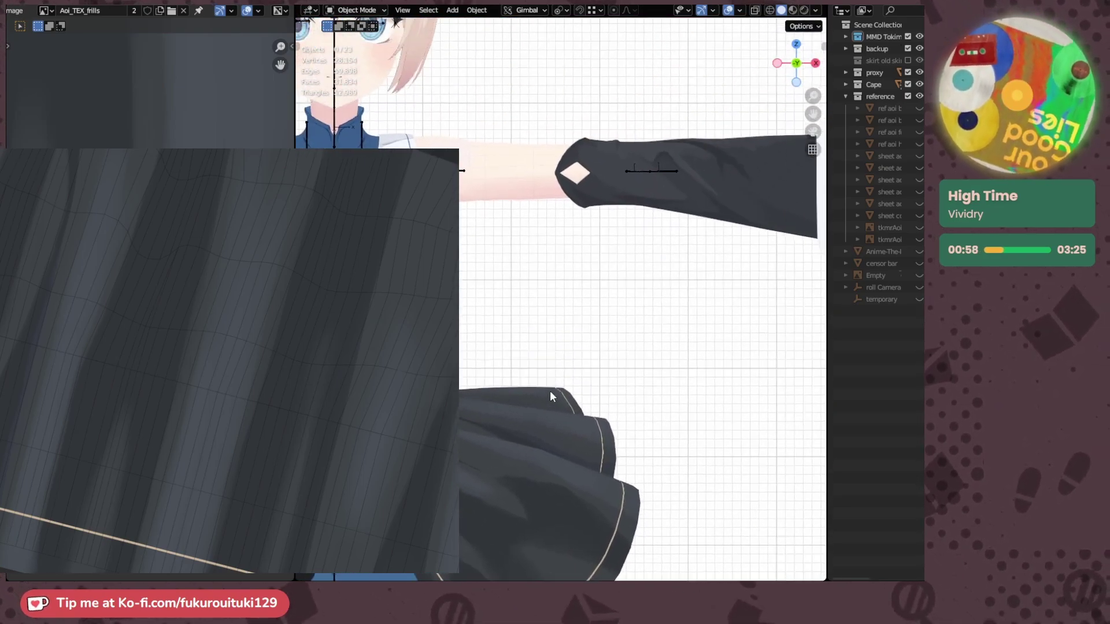
{"action": "middle_click_drag", "start_coordinate": [581, 378], "coordinate": [557, 395], "text": "shift"}
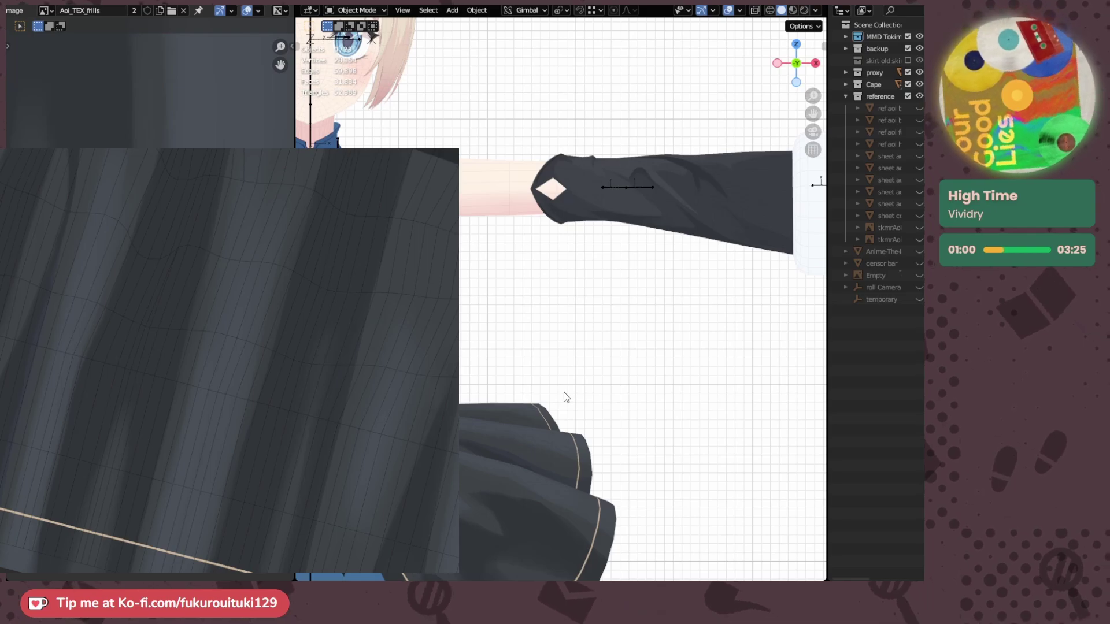
{"action": "scroll", "coordinate": [564, 378], "scroll_direction": "down", "scroll_amount": 1}
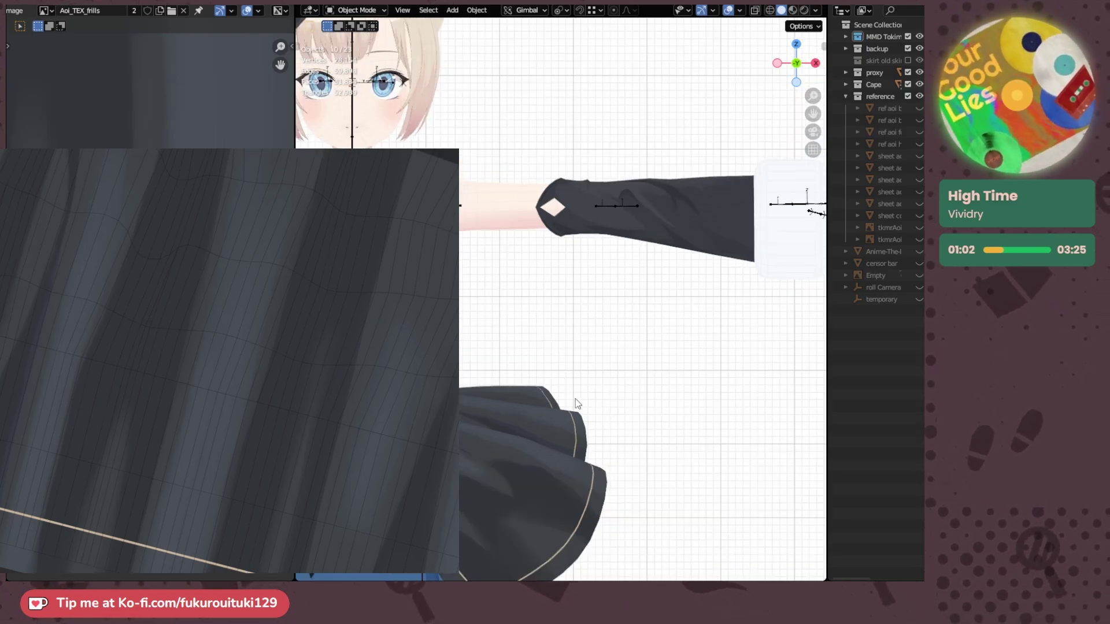
{"action": "middle_click_drag", "start_coordinate": [592, 398], "coordinate": [645, 361], "text": "shift"}
{"action": "scroll", "coordinate": [612, 356], "scroll_direction": "down", "scroll_amount": 5}
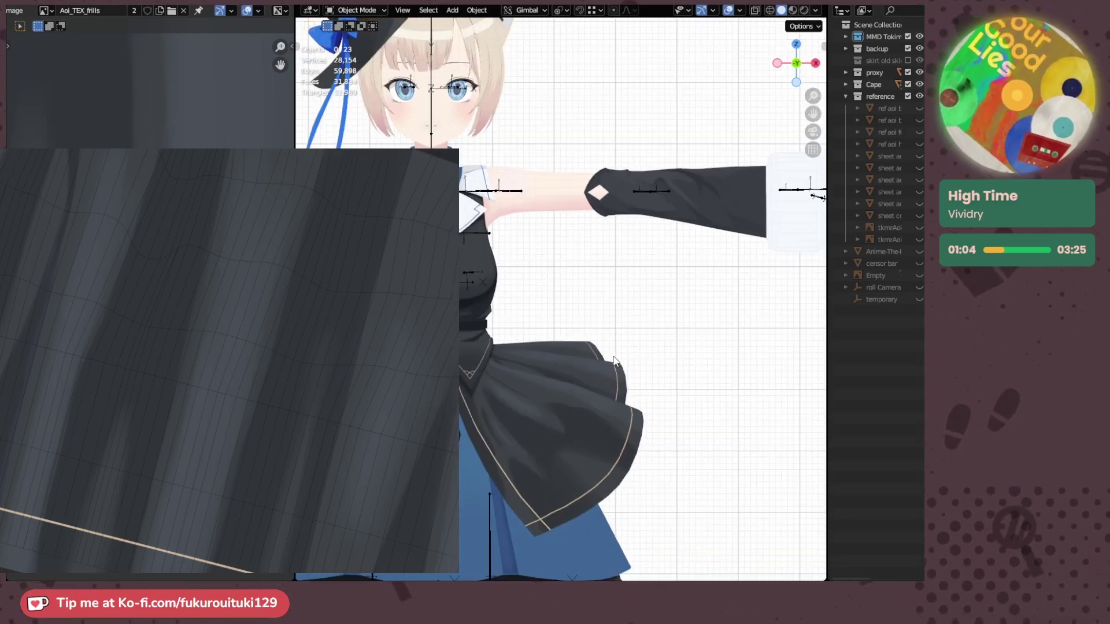
{"action": "scroll", "coordinate": [612, 356], "scroll_direction": "up", "scroll_amount": 4}
{"action": "middle_click_drag", "start_coordinate": [636, 366], "coordinate": [726, 320], "text": "shift"}
{"action": "scroll", "coordinate": [722, 322], "scroll_direction": "up", "scroll_amount": 3}
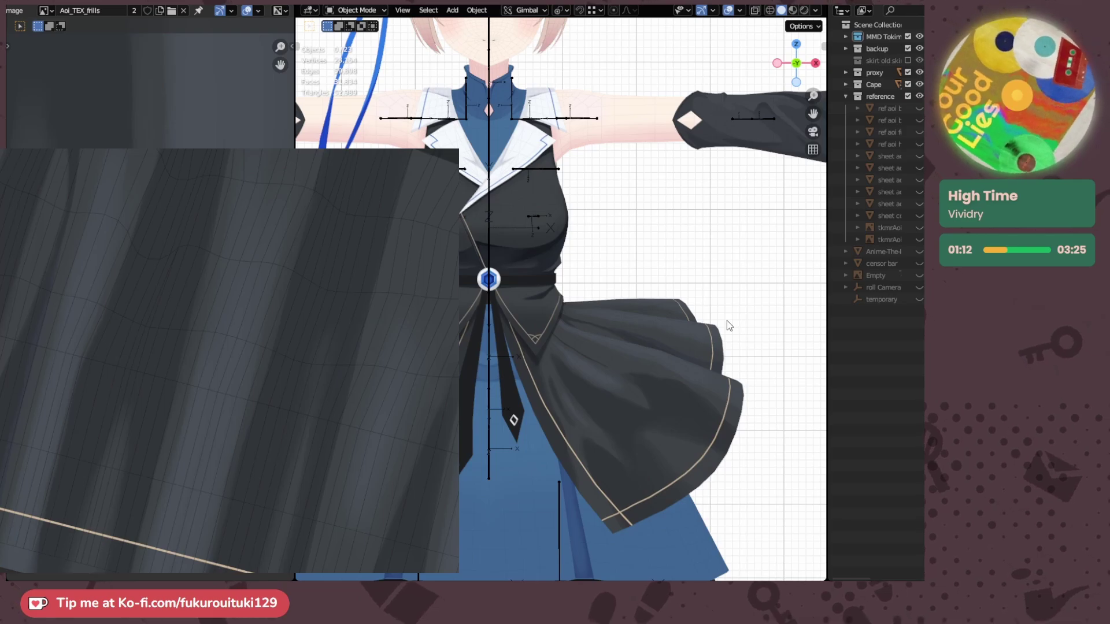
{"action": "scroll", "coordinate": [727, 317], "scroll_direction": "down", "scroll_amount": 3}
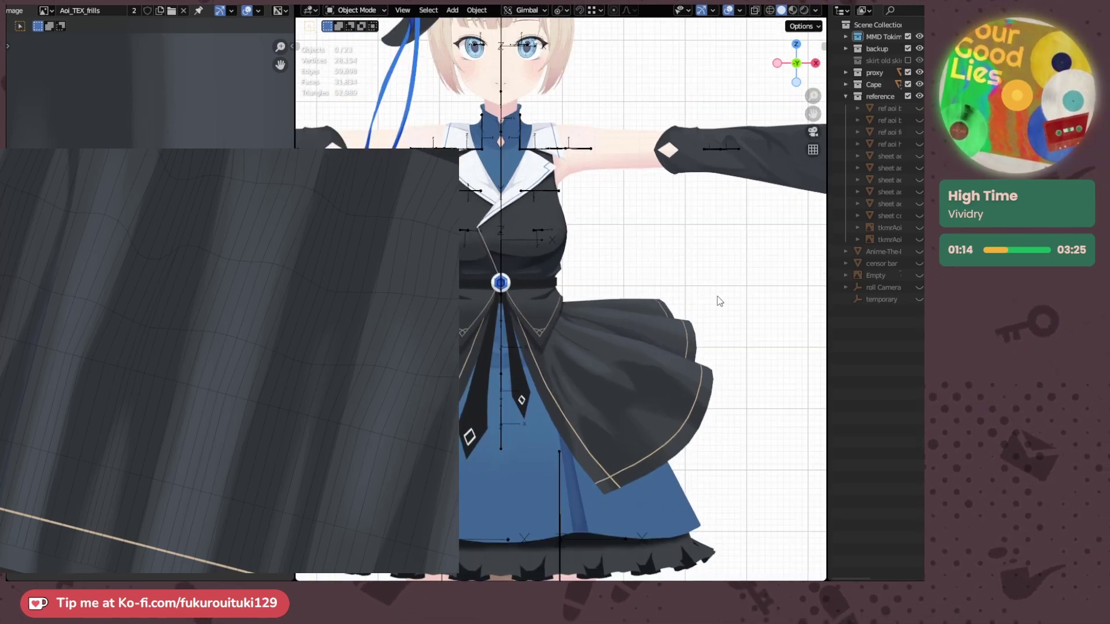
{"action": "middle_click_drag", "start_coordinate": [719, 300], "coordinate": [589, 327], "text": "shift"}
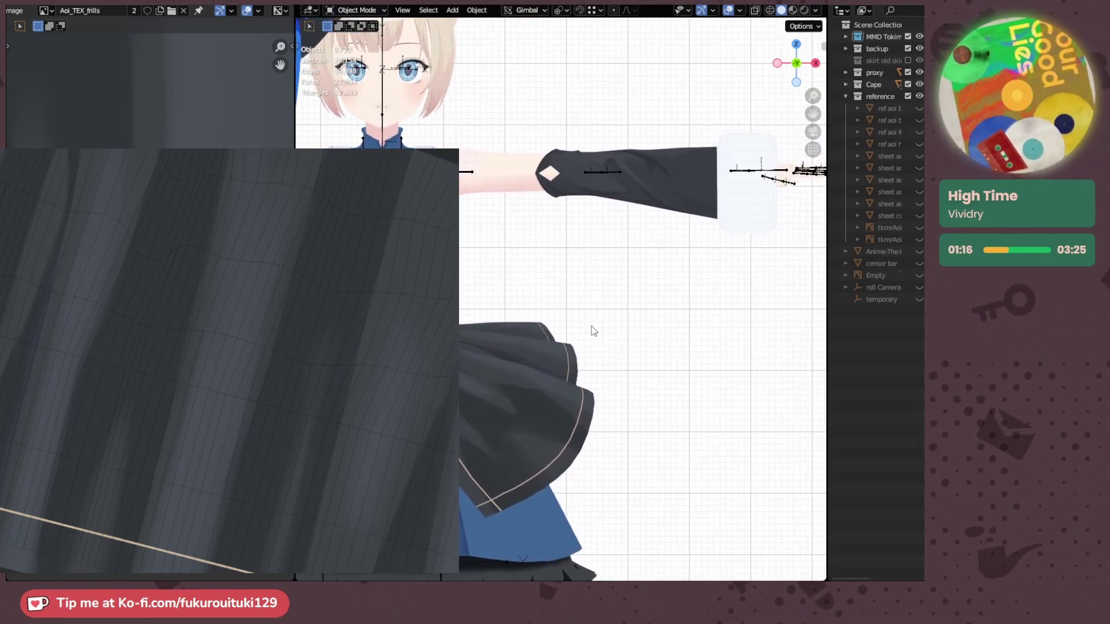
{"action": "scroll", "coordinate": [594, 330], "scroll_direction": "up", "scroll_amount": 1}
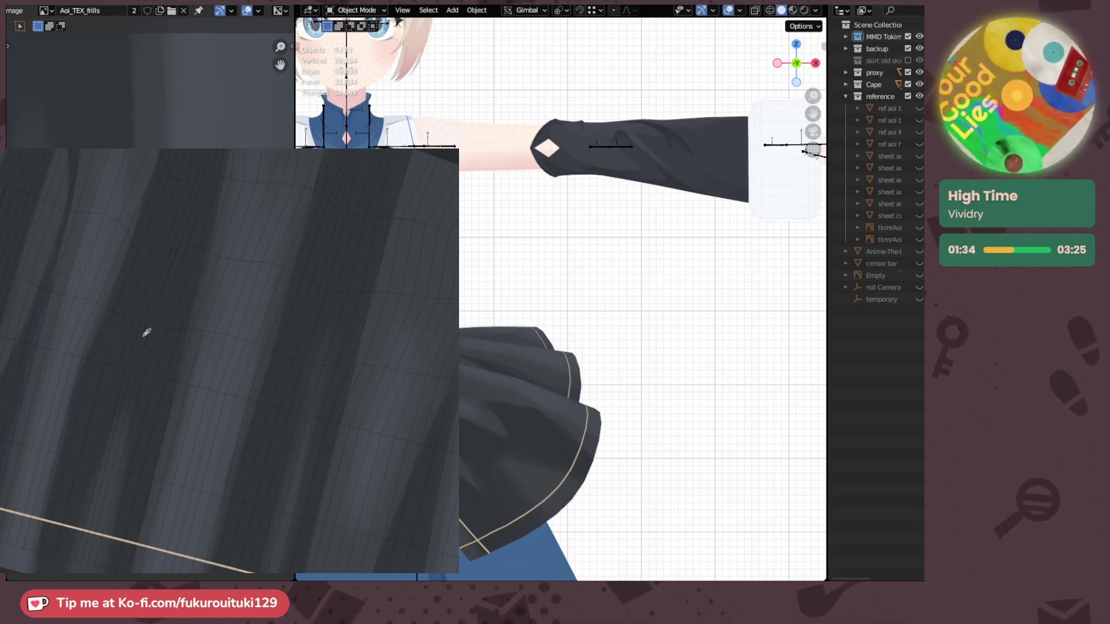
- Sample the dark fold colour from the sleeve texture and return to the frill texture
{"action": "key", "text": "ctrl+Tab"}
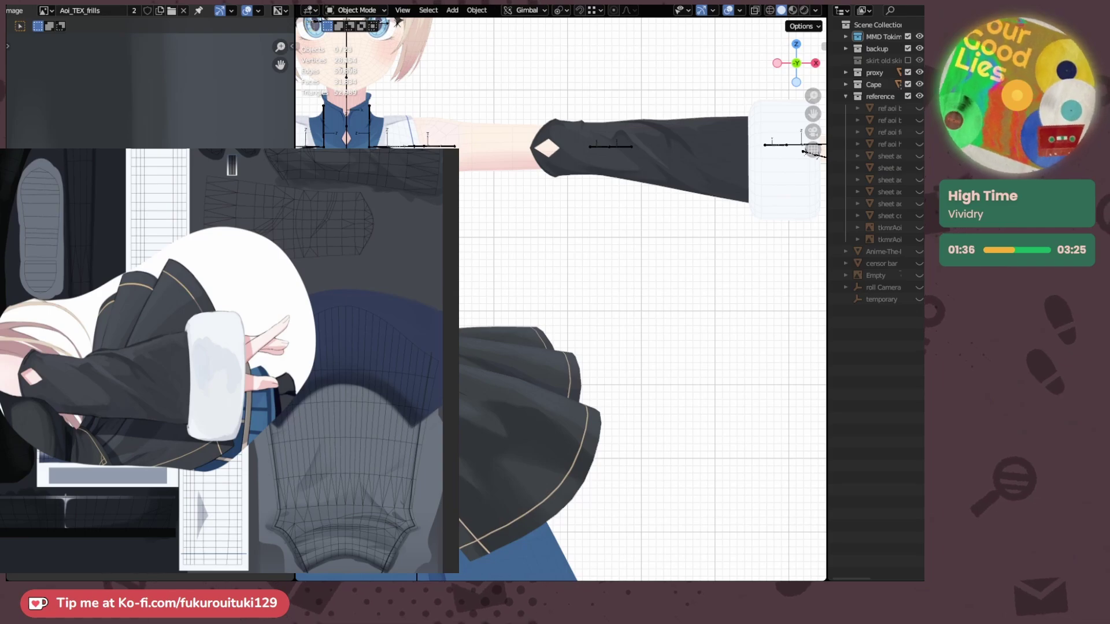
{"action": "scroll", "coordinate": [400, 243], "scroll_direction": "up", "scroll_amount": 6}
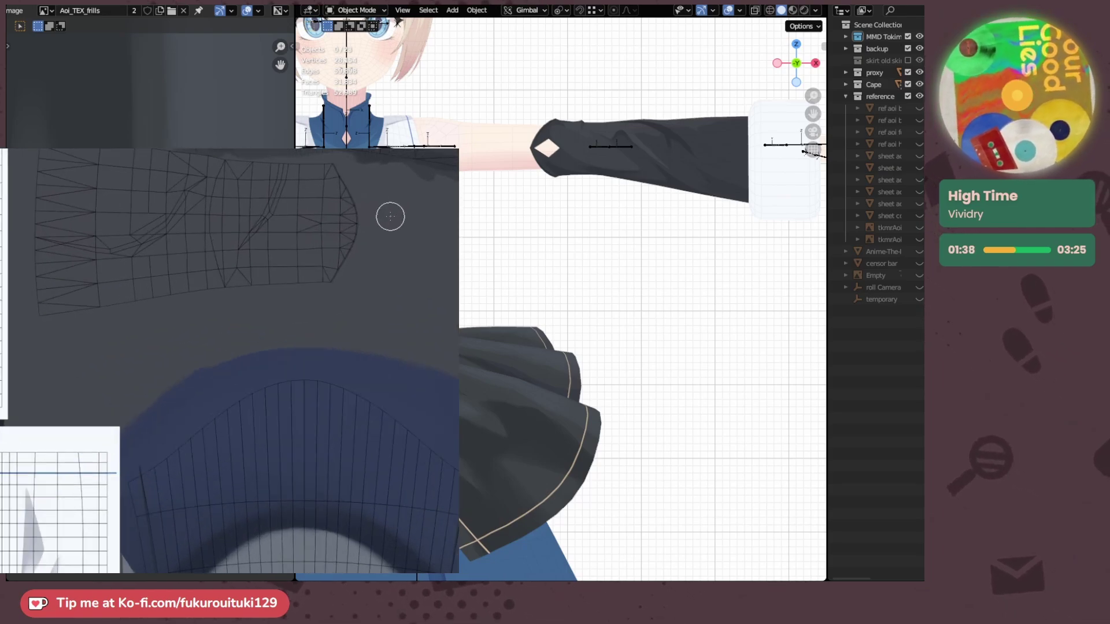
{"action": "scroll", "coordinate": [298, 331], "scroll_direction": "up", "scroll_amount": 4}
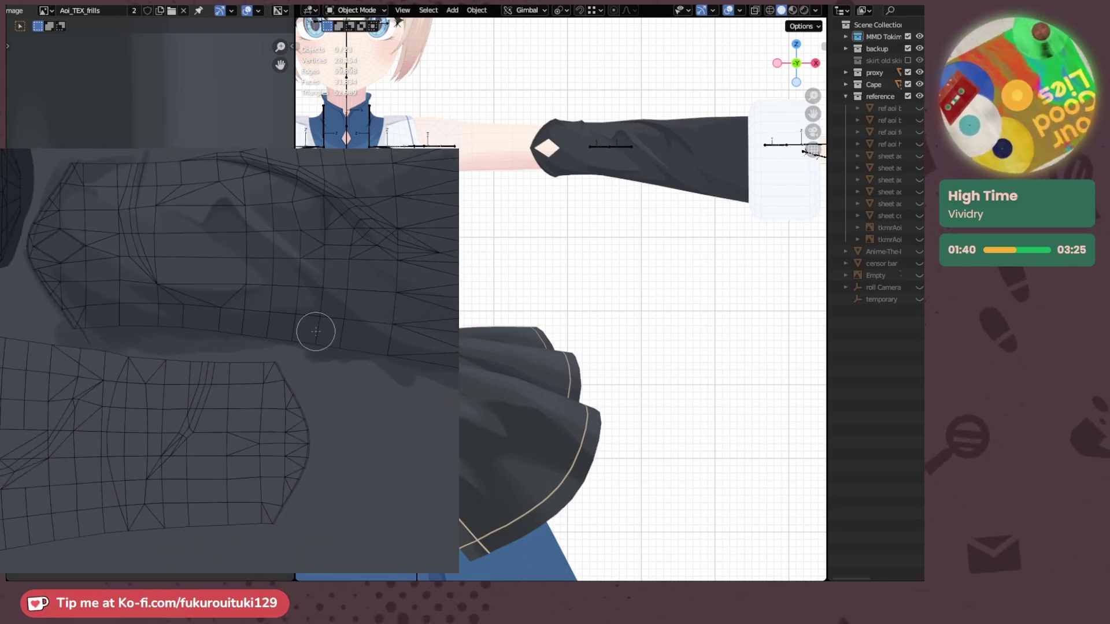
{"action": "left_click", "coordinate": [270, 277], "text": "alt"}
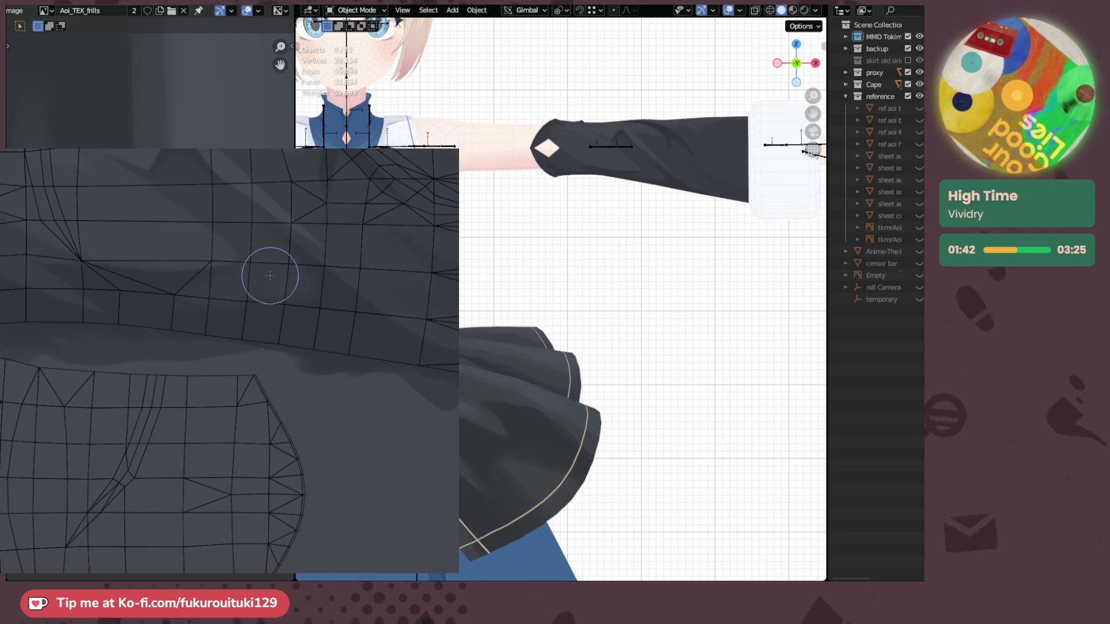
{"action": "key", "text": "ctrl+Tab"}
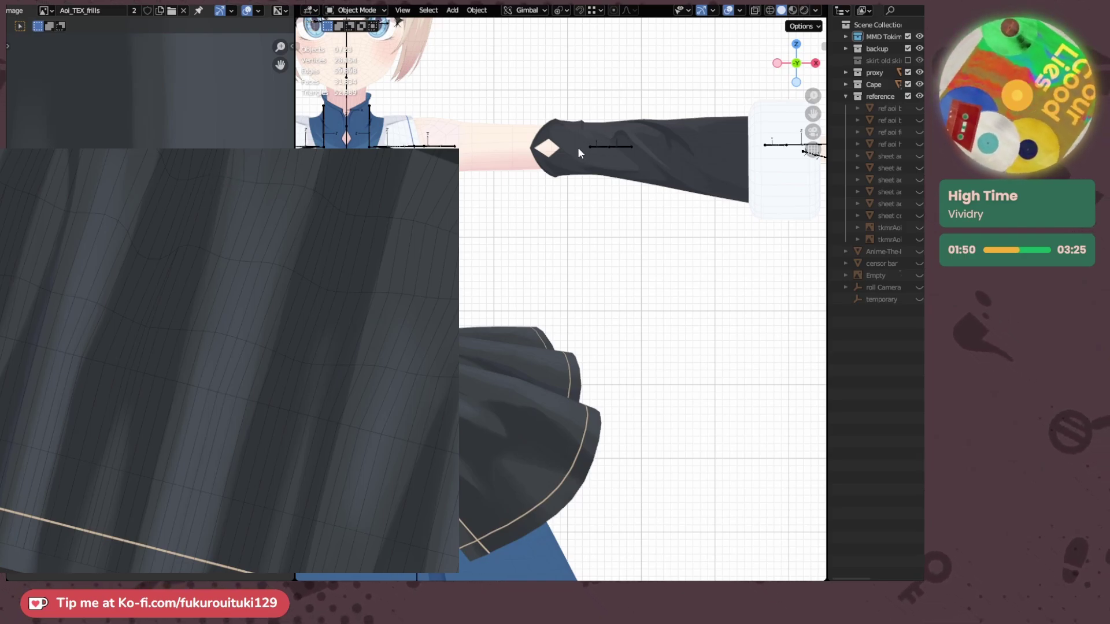
- Compare the shading of the black sleeve and the overskirt frill on the model from the front
{"action": "scroll", "coordinate": [578, 148], "scroll_direction": "down", "scroll_amount": 1}
{"action": "scroll", "coordinate": [574, 151], "scroll_direction": "up", "scroll_amount": 2}
{"action": "middle_click_drag", "start_coordinate": [528, 181], "coordinate": [695, 211], "text": "shift"}
{"action": "scroll", "coordinate": [593, 184], "scroll_direction": "down", "scroll_amount": 3}
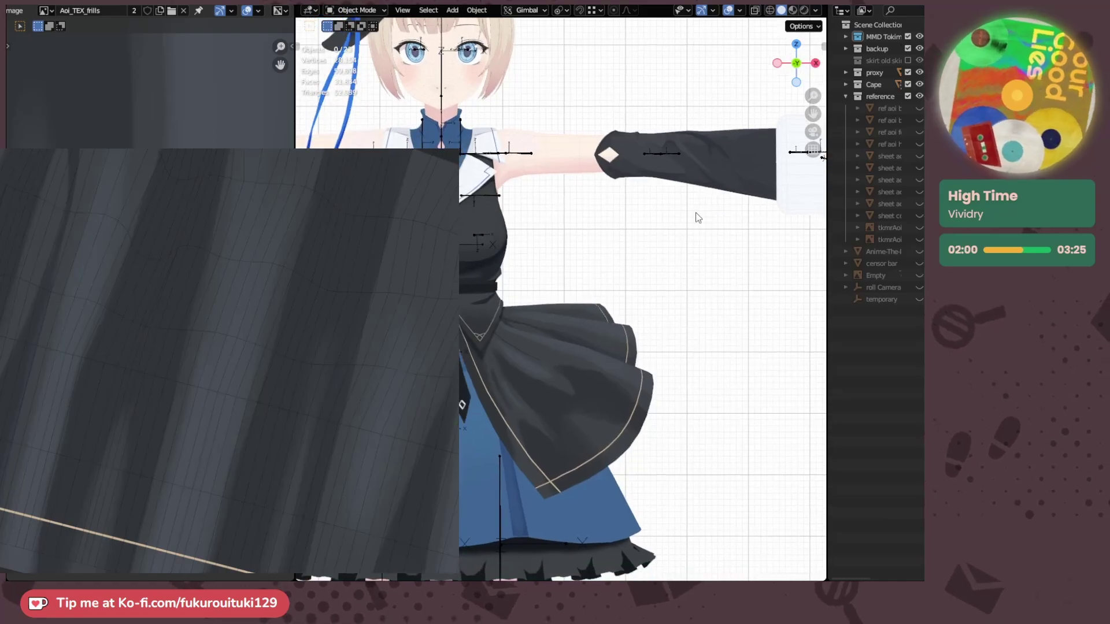
{"action": "scroll", "coordinate": [696, 210], "scroll_direction": "up", "scroll_amount": 1}
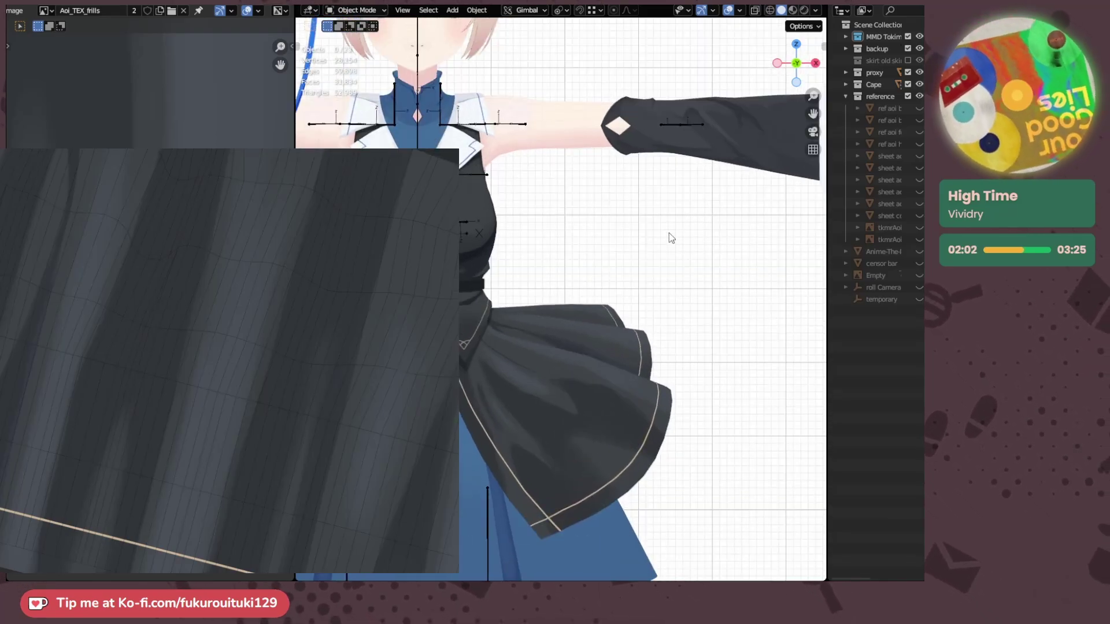
{"action": "scroll", "coordinate": [657, 237], "scroll_direction": "down", "scroll_amount": 1}
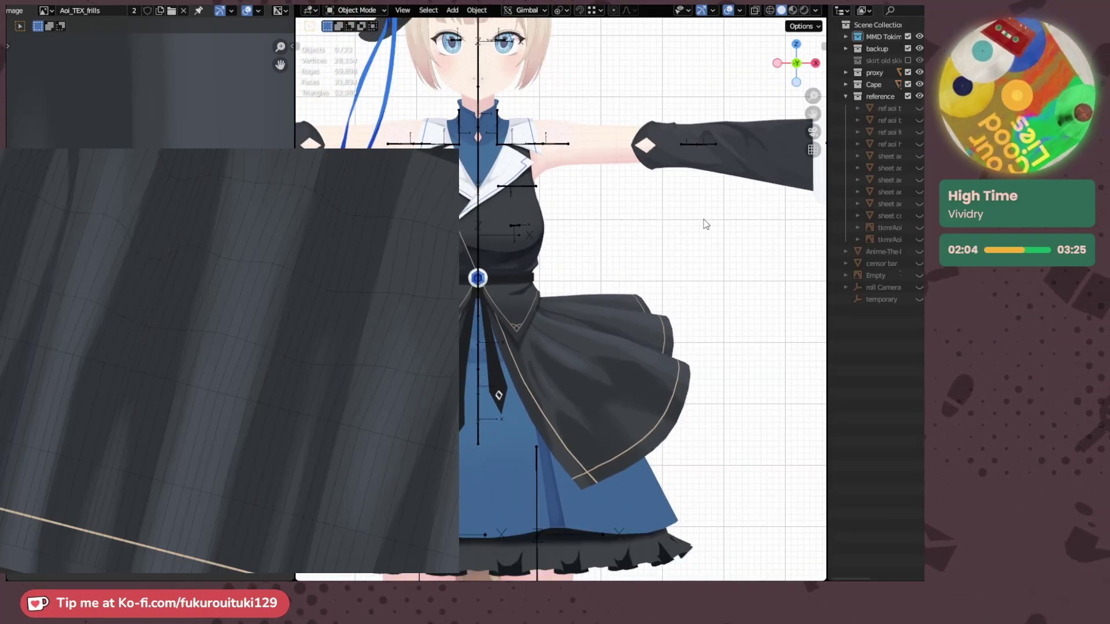
{"action": "scroll", "coordinate": [761, 186], "scroll_direction": "up", "scroll_amount": 1}
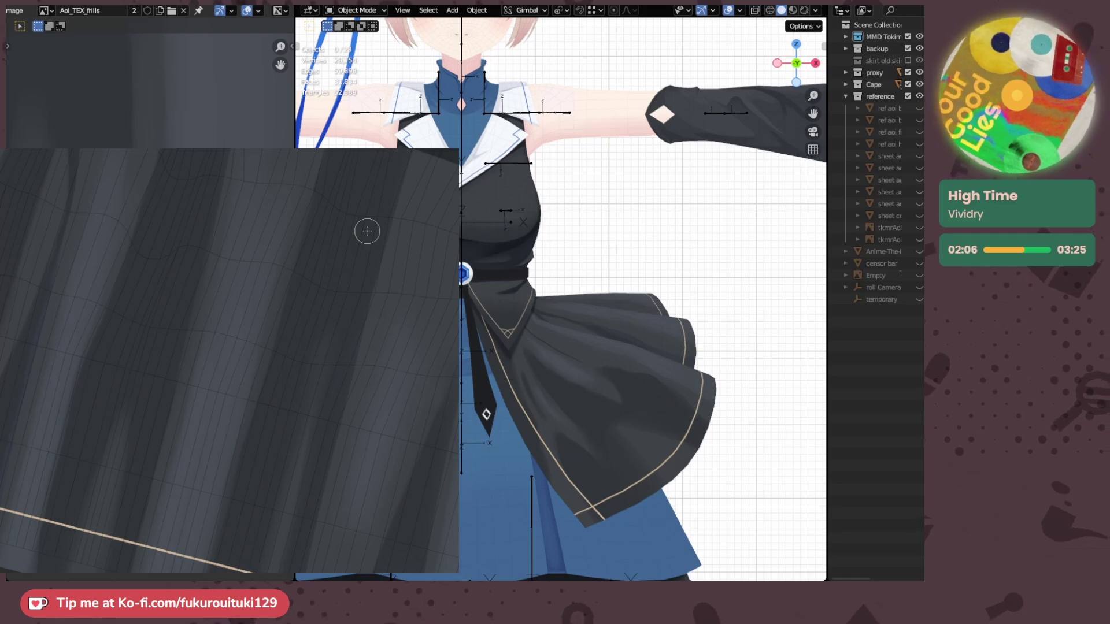
- Sample the sleeve texture's lower-edge shadow and plain grey base colours for the frill texture
{"action": "left_click_drag", "start_coordinate": [127, 435], "coordinate": [243, 513]}
{"action": "left_click_drag", "start_coordinate": [26, 376], "coordinate": [136, 427]}
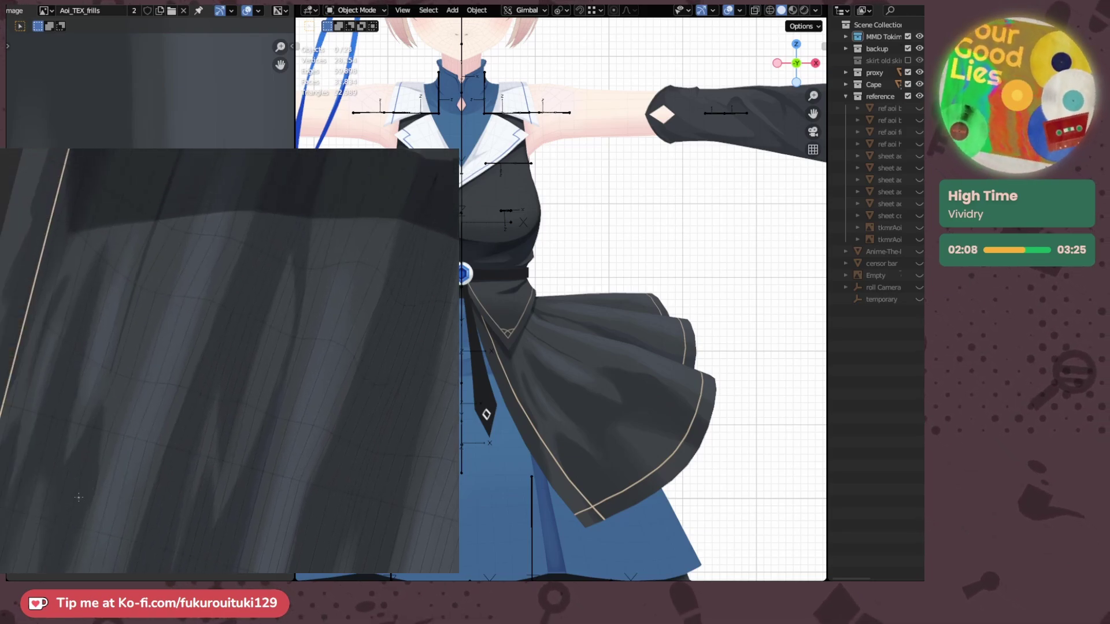
{"action": "scroll", "coordinate": [78, 497], "scroll_direction": "down", "scroll_amount": 2}
{"action": "key", "text": "ctrl+Tab"}
{"action": "left_click", "coordinate": [347, 331], "text": "alt"}
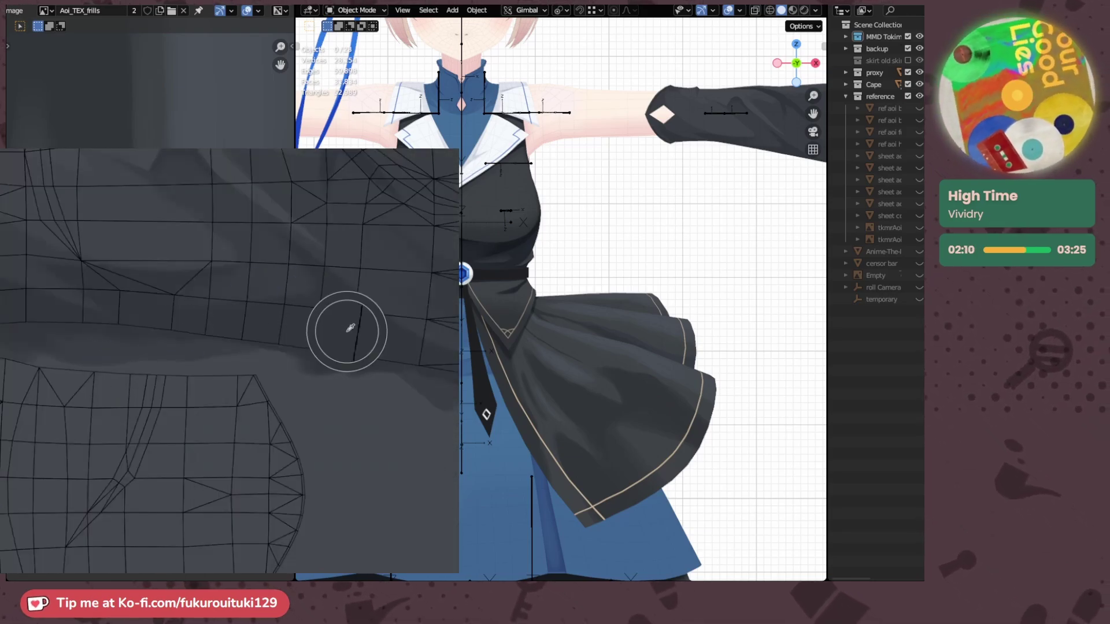
{"action": "key", "text": "ctrl+Tab"}
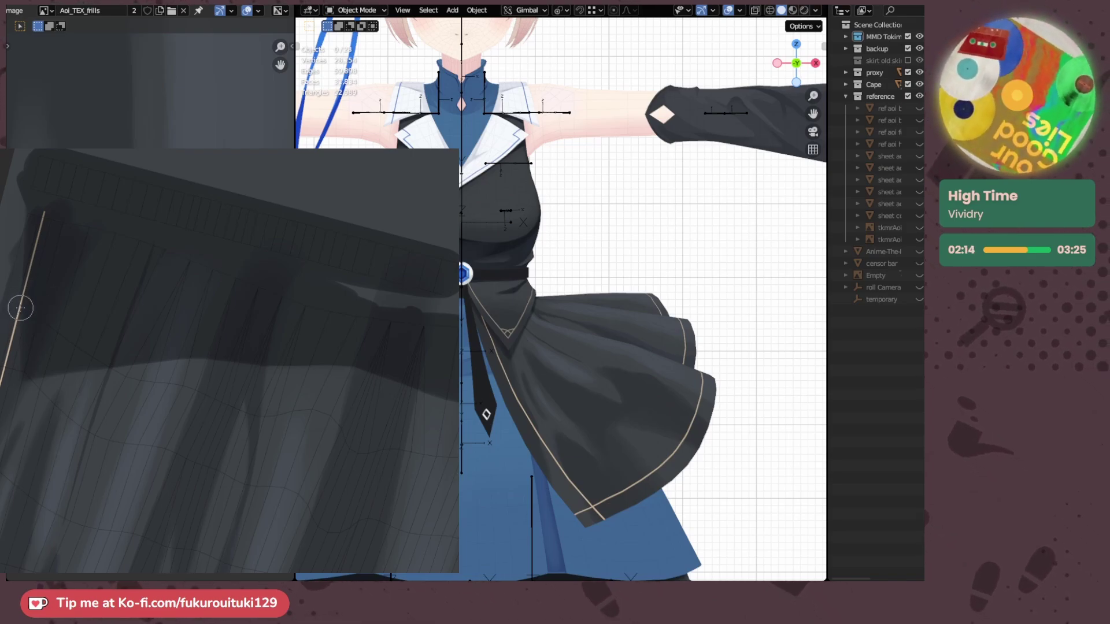
{"action": "mouse_move", "coordinate": [17, 368]}
{"action": "left_mouse_down"}
{"action": "mouse_move", "coordinate": [57, 223]}
{"action": "mouse_move", "coordinate": [30, 309]}
{"action": "left_mouse_up"}
{"action": "key", "text": "ctrl+Tab"}
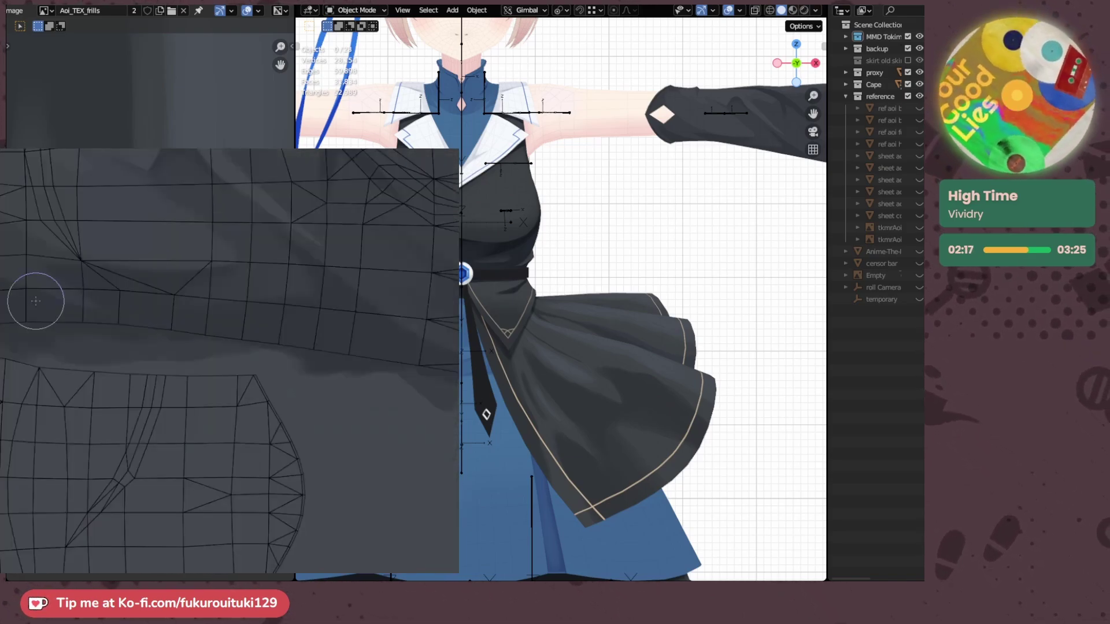
{"action": "left_click", "coordinate": [318, 413], "text": "alt"}
{"action": "key", "text": "ctrl+Tab"}
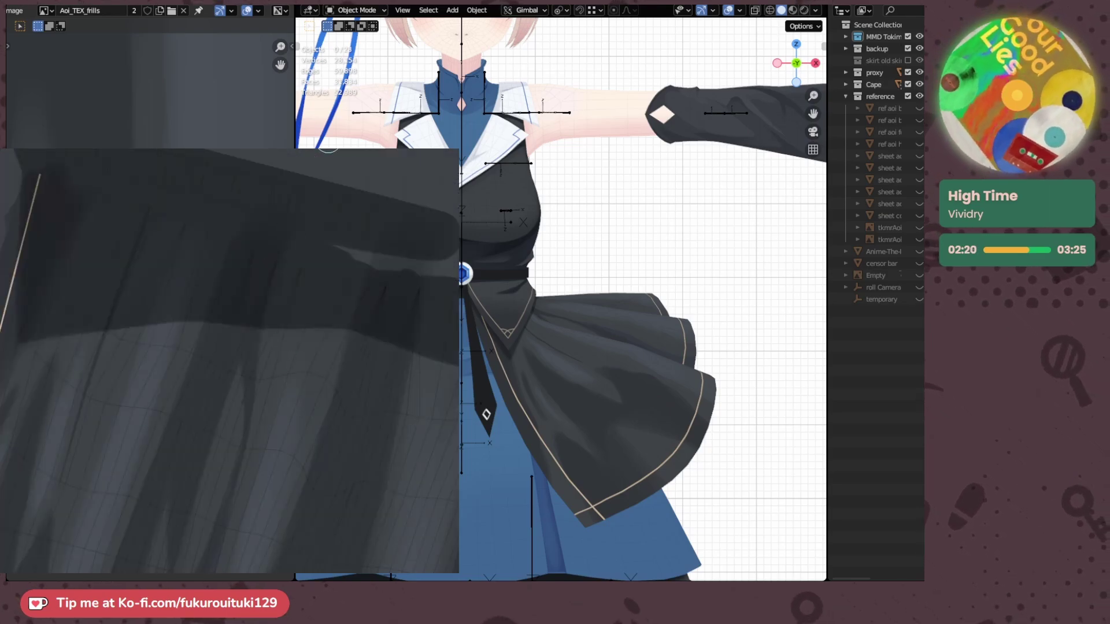
- Examine the sleeve and overskirt shading in the character's reference illustration, near and far
{"action": "key", "text": "Tab"}
{"action": "mouse_move", "coordinate": [286, 309]}
{"action": "left_mouse_down", "text": "ctrl"}
{"action": "mouse_move", "coordinate": [248, 290]}
{"action": "mouse_move", "coordinate": [254, 224]}
{"action": "left_mouse_up", "text": "ctrl"}
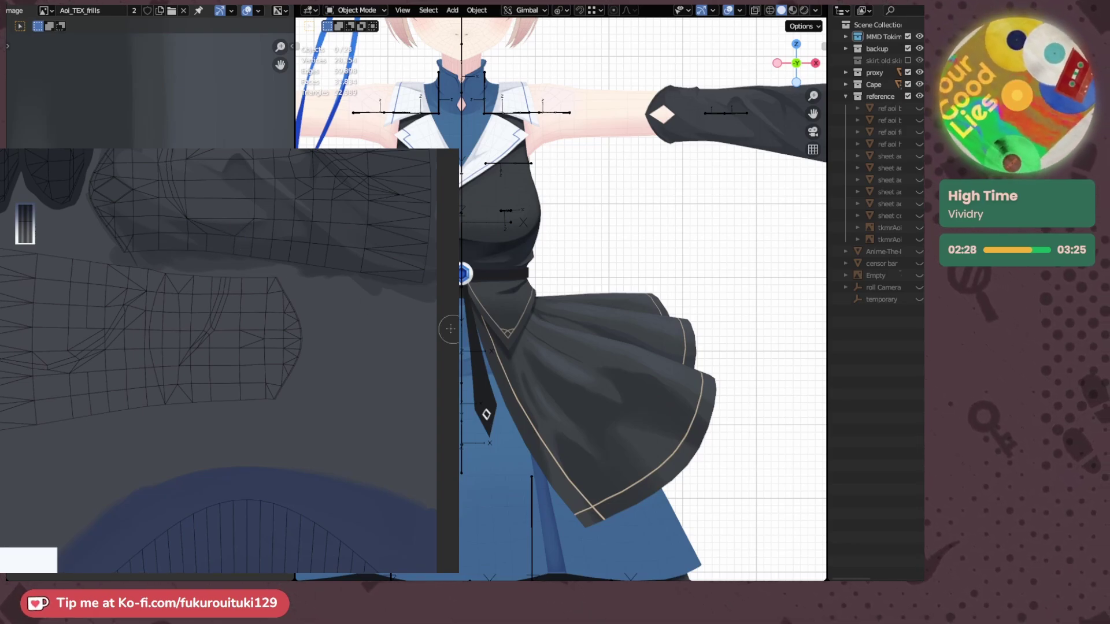
{"action": "key", "text": "ctrl+Tab"}
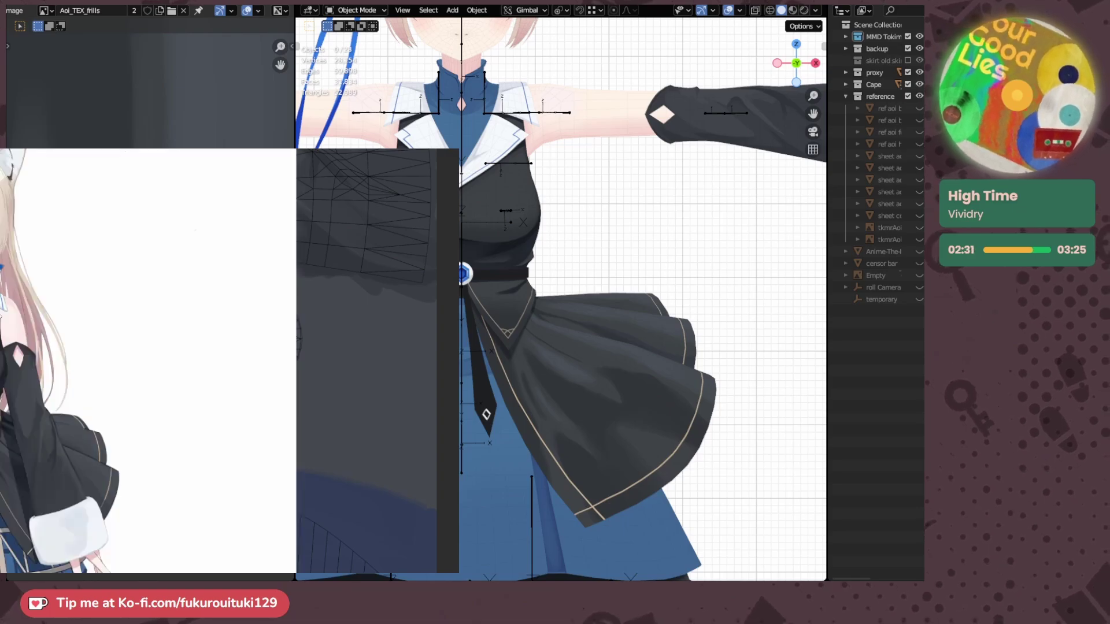
{"action": "mouse_move", "coordinate": [233, 349]}
{"action": "left_mouse_down"}
{"action": "mouse_move", "coordinate": [252, 312]}
{"action": "mouse_move", "coordinate": [188, 323]}
{"action": "left_mouse_up"}
{"action": "scroll", "coordinate": [188, 322], "scroll_direction": "up", "scroll_amount": 4}
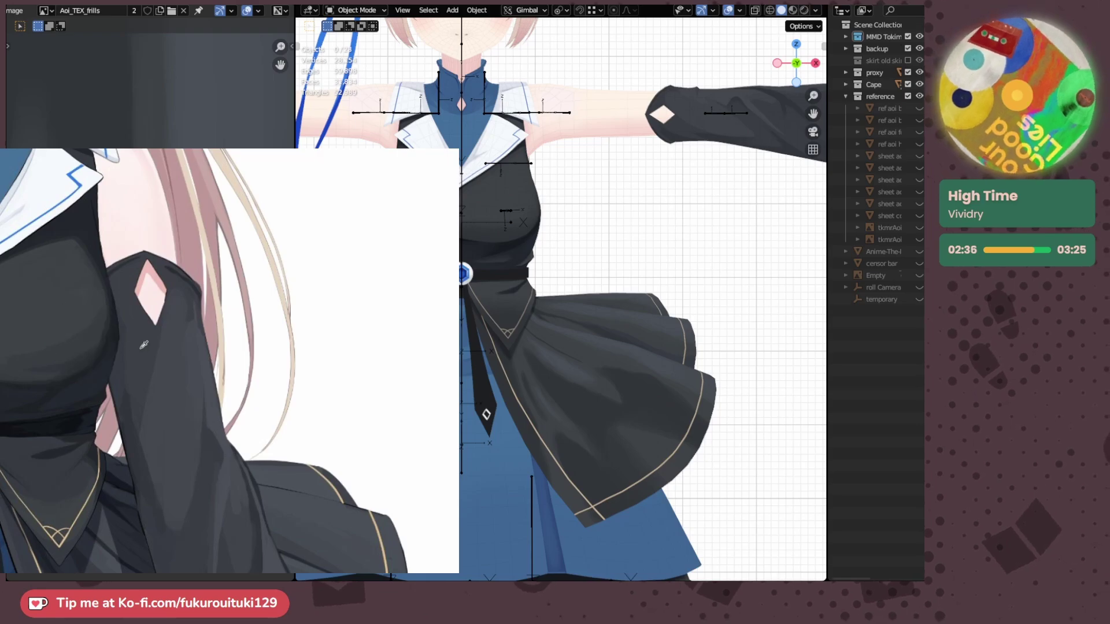
{"action": "scroll", "coordinate": [244, 333], "scroll_direction": "up", "scroll_amount": 1}
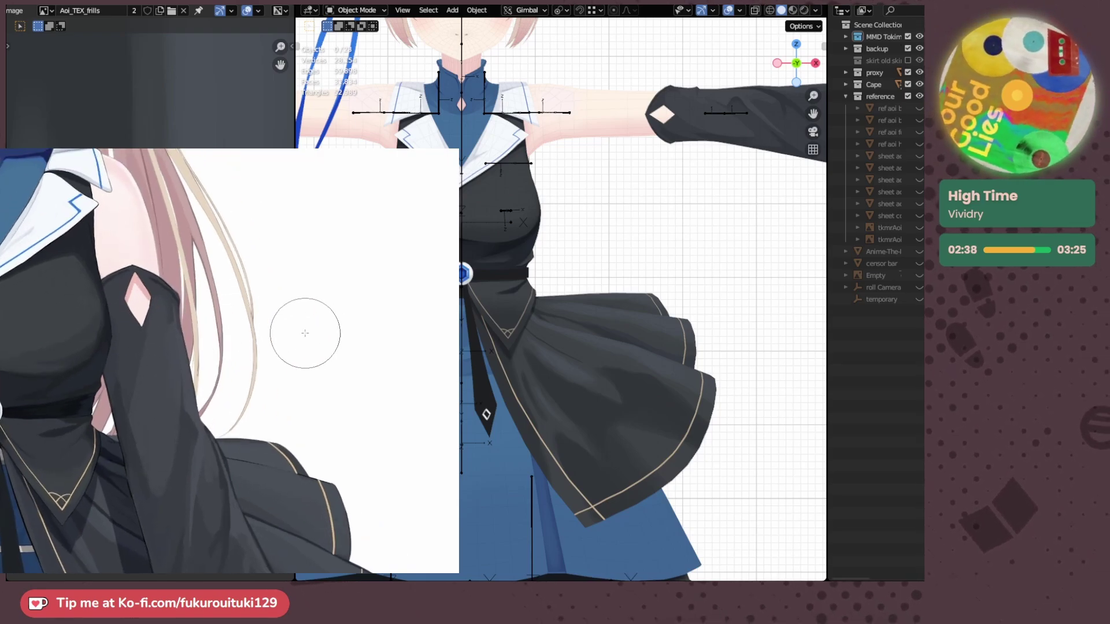
{"action": "scroll", "coordinate": [283, 335], "scroll_direction": "down", "scroll_amount": 3}
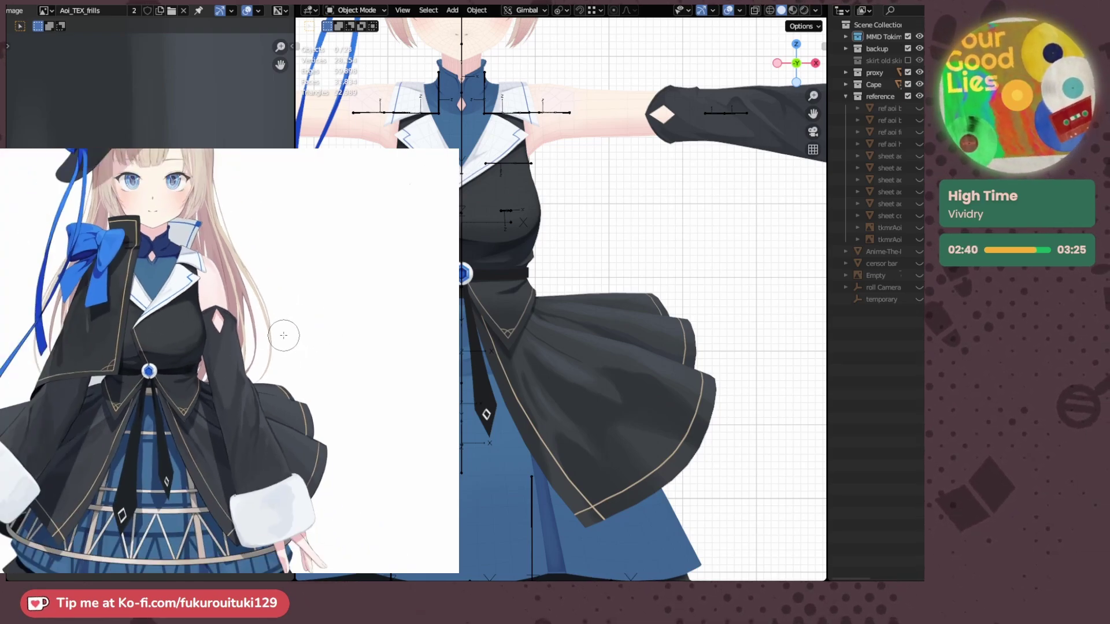
{"action": "scroll", "coordinate": [284, 337], "scroll_direction": "up", "scroll_amount": 3}
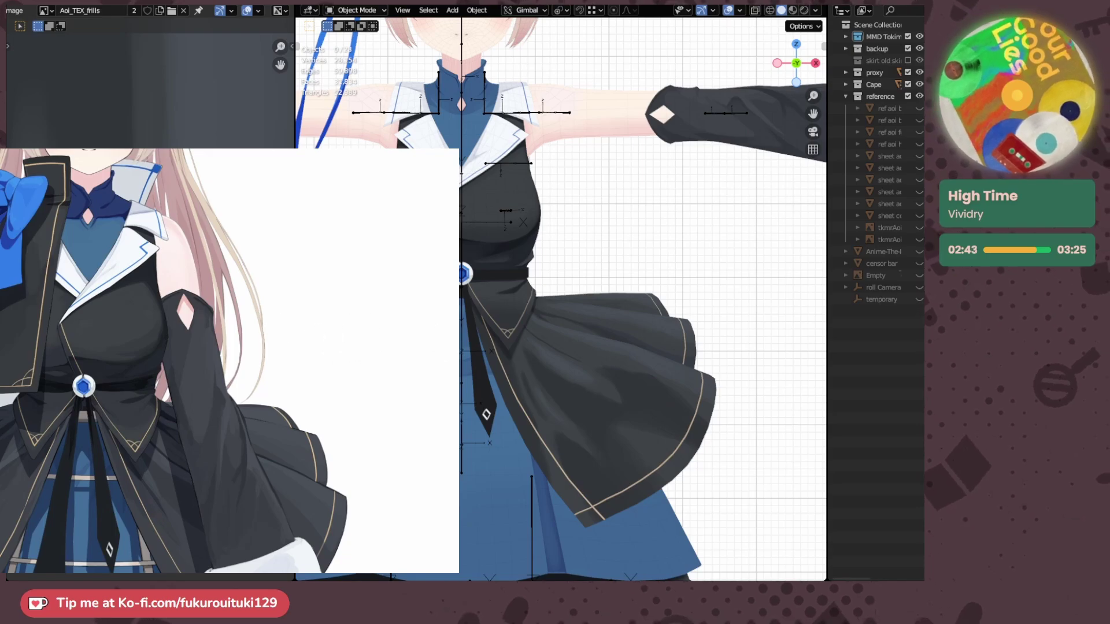
- Return to the sleeve texture and inspect the sleeve and overskirt on the model from the front and side
{"action": "key", "text": "ctrl+Tab"}
{"action": "scroll", "coordinate": [429, 348], "scroll_direction": "down", "scroll_amount": 2}
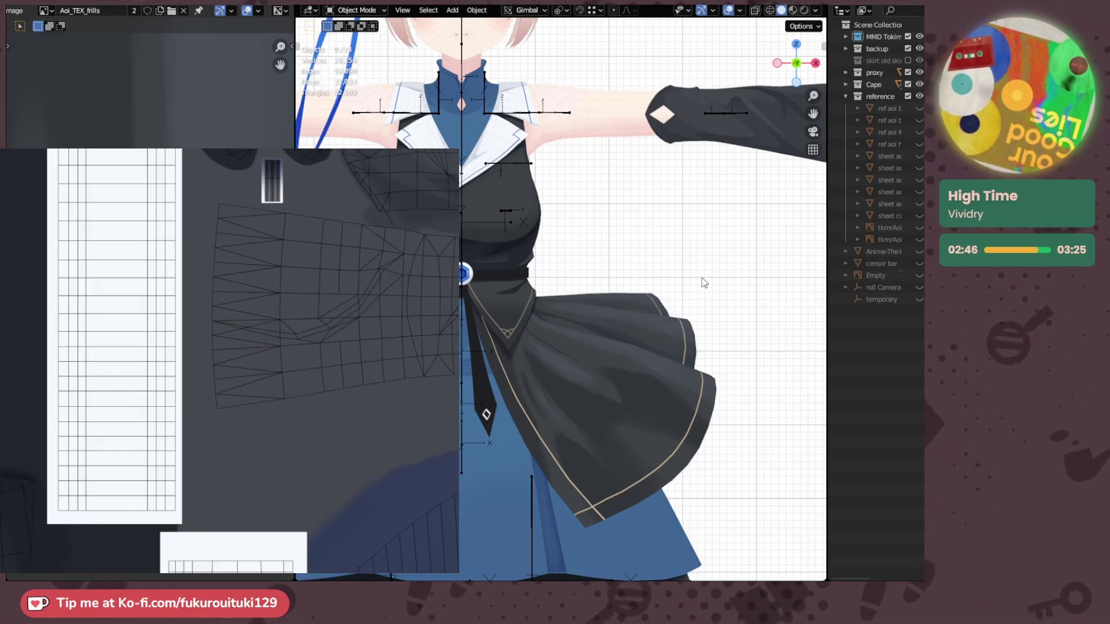
{"action": "scroll", "coordinate": [701, 277], "scroll_direction": "down", "scroll_amount": 3}
{"action": "scroll", "coordinate": [688, 243], "scroll_direction": "up", "scroll_amount": 5}
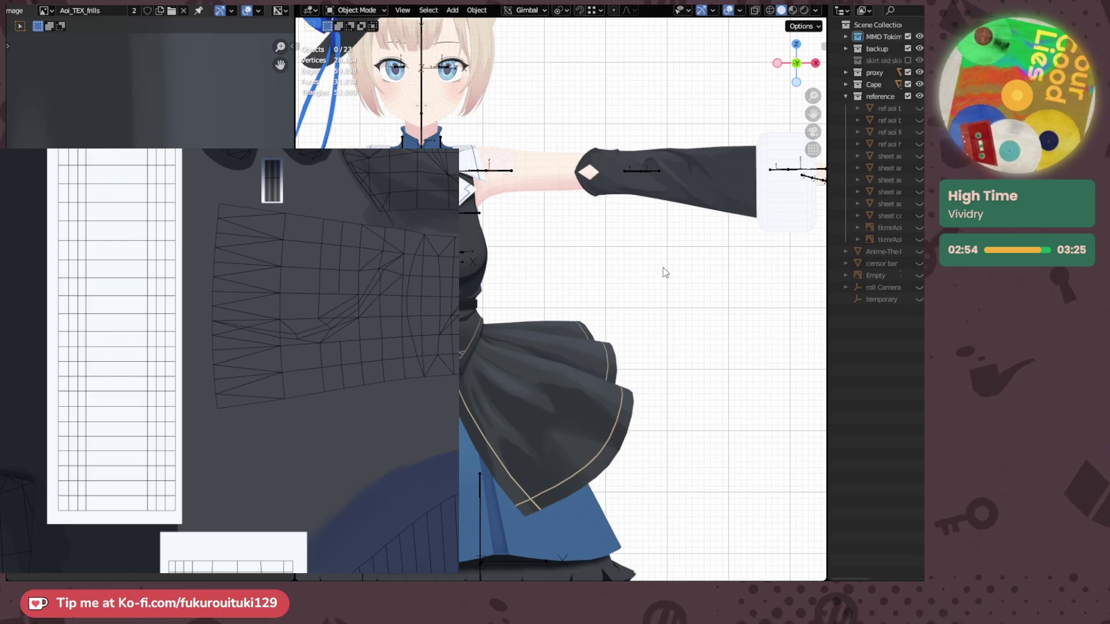
{"action": "middle_click_drag", "start_coordinate": [674, 224], "coordinate": [533, 253]}
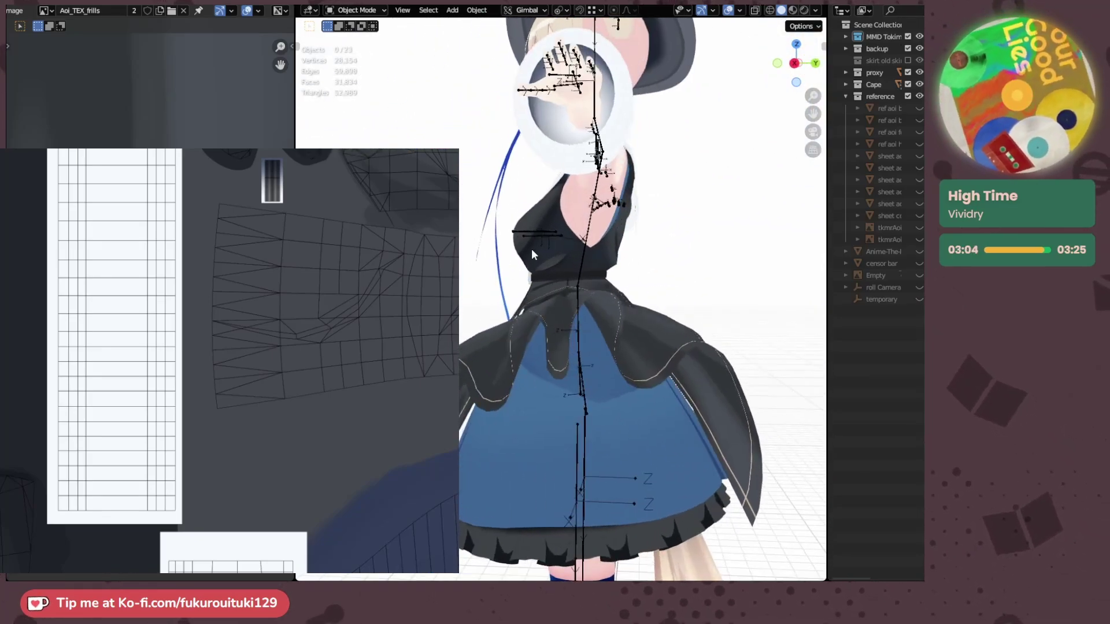
{"action": "key", "text": "KP_1"}
{"action": "middle_click_drag", "start_coordinate": [718, 254], "coordinate": [633, 269], "text": "shift"}
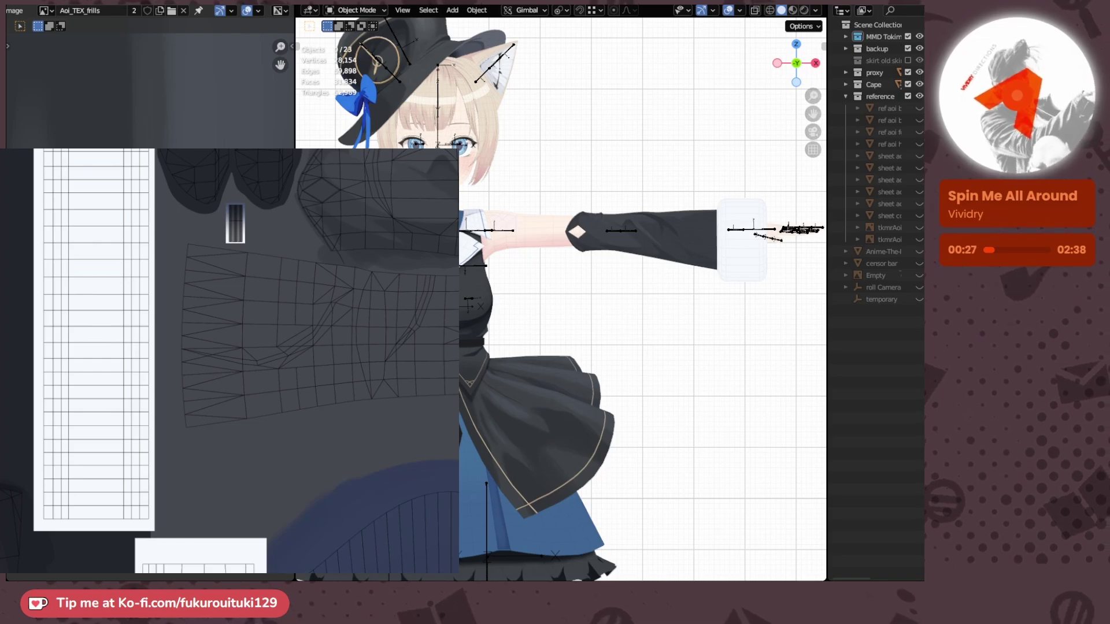
- Recolour the fold shadows on the frill texture with the dark blue shadow tone of the bodice texture
{"action": "left_click", "coordinate": [223, 327]}
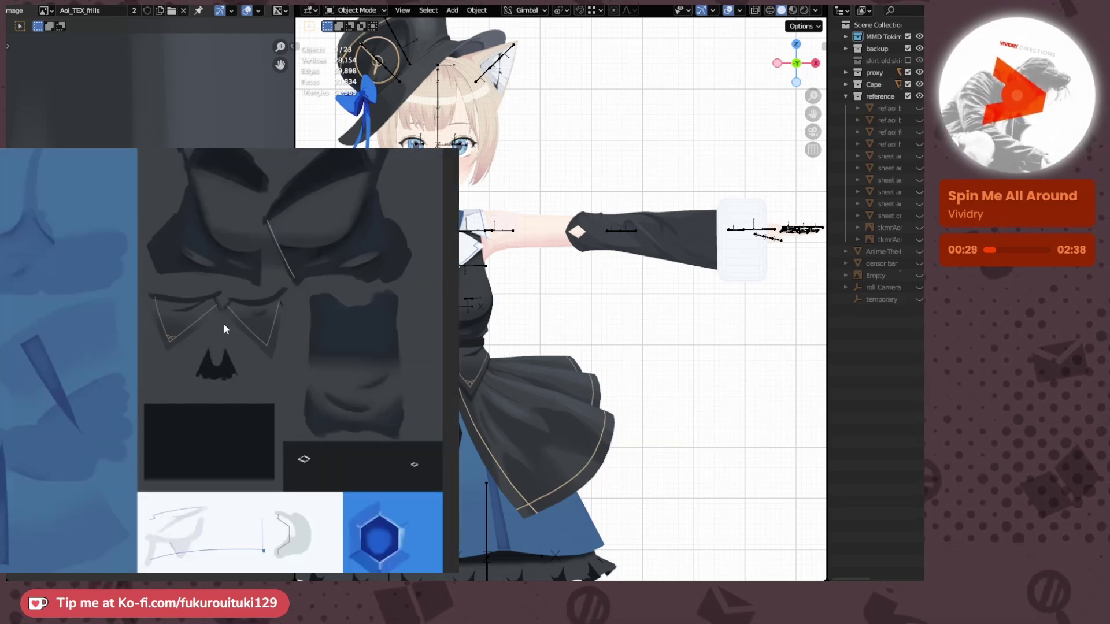
{"action": "scroll", "coordinate": [342, 229], "scroll_direction": "up", "scroll_amount": 5}
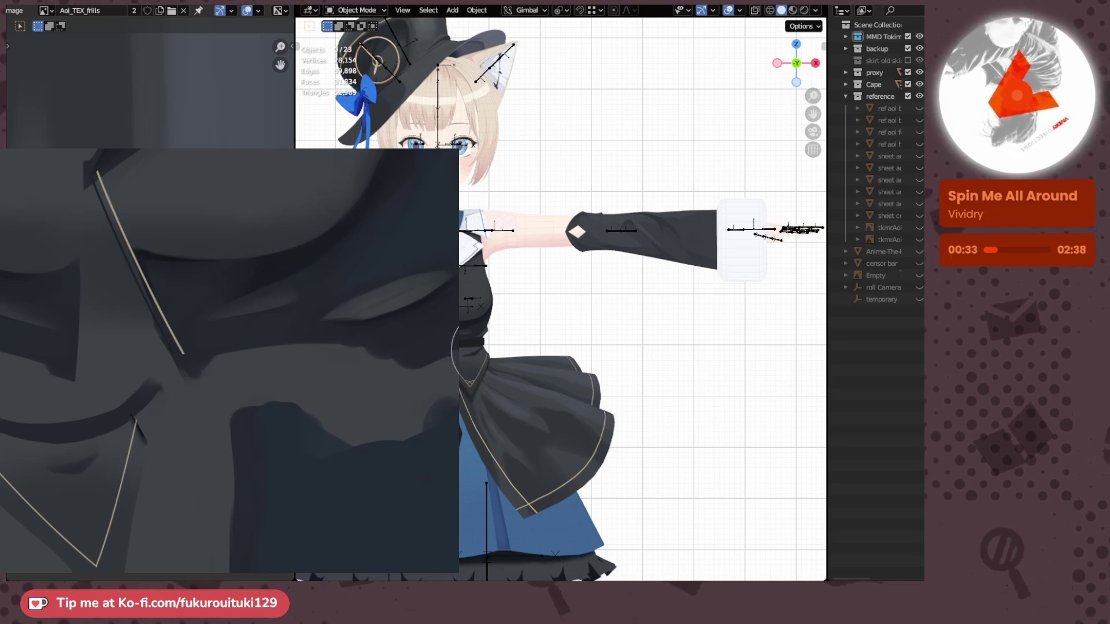
{"action": "key", "text": "ctrl+Tab"}
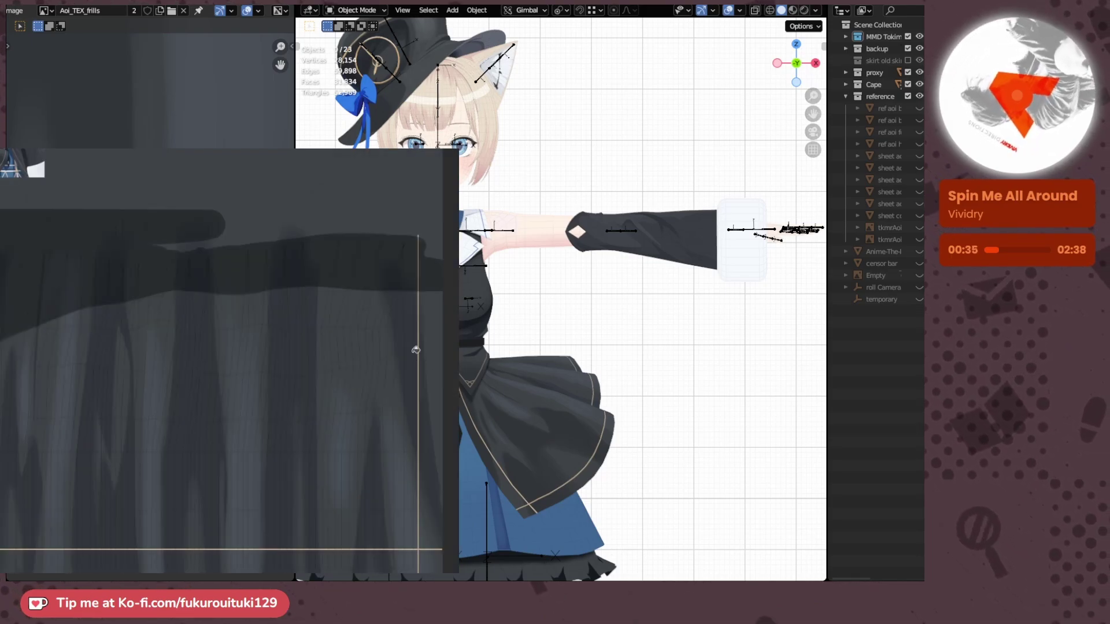
{"action": "left_click", "coordinate": [416, 350]}
- Examine the recoloured fold shadows on the overskirt frill from the front and side, near and far
{"action": "scroll", "coordinate": [382, 340], "scroll_direction": "down", "scroll_amount": 3}
{"action": "scroll", "coordinate": [382, 338], "scroll_direction": "up", "scroll_amount": 2}
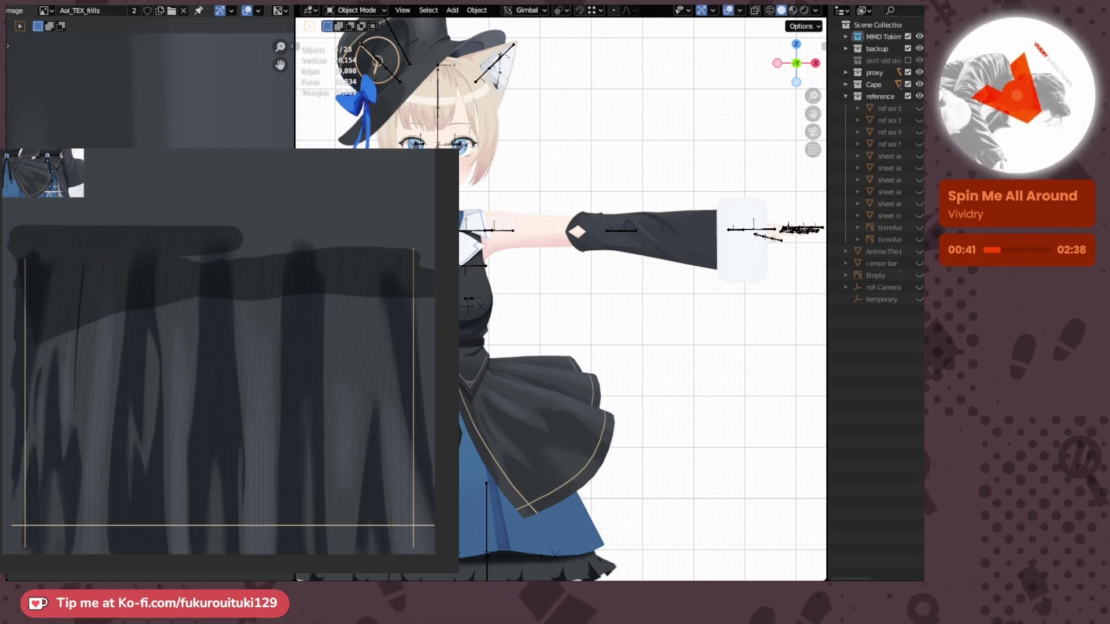
{"action": "scroll", "coordinate": [560, 301], "scroll_direction": "up", "scroll_amount": 2}
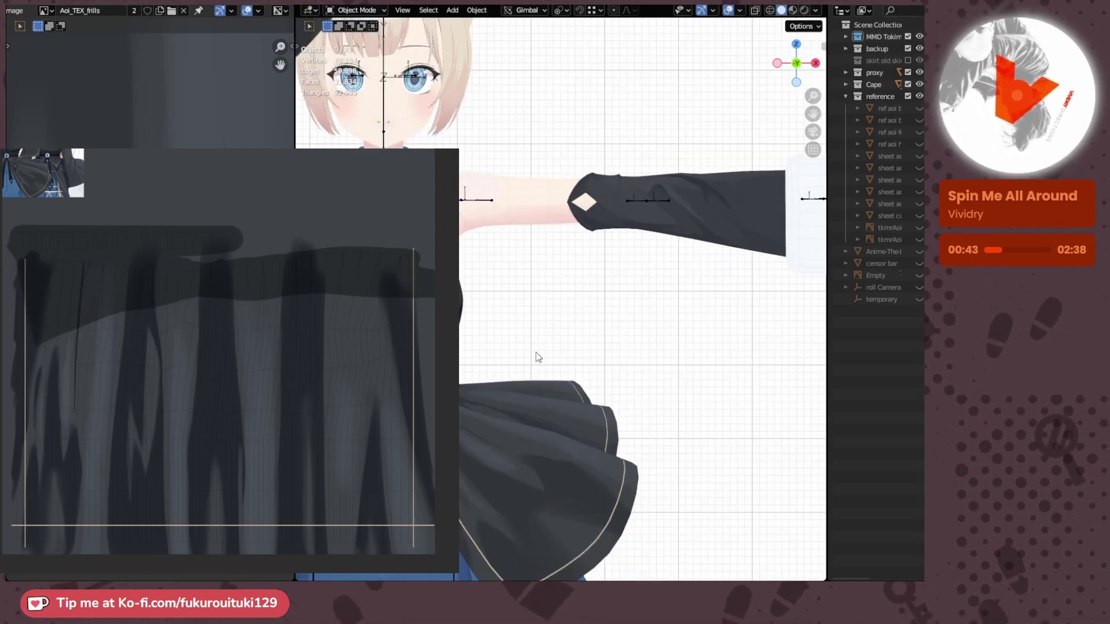
{"action": "middle_click_drag", "start_coordinate": [538, 357], "coordinate": [642, 237], "text": "shift"}
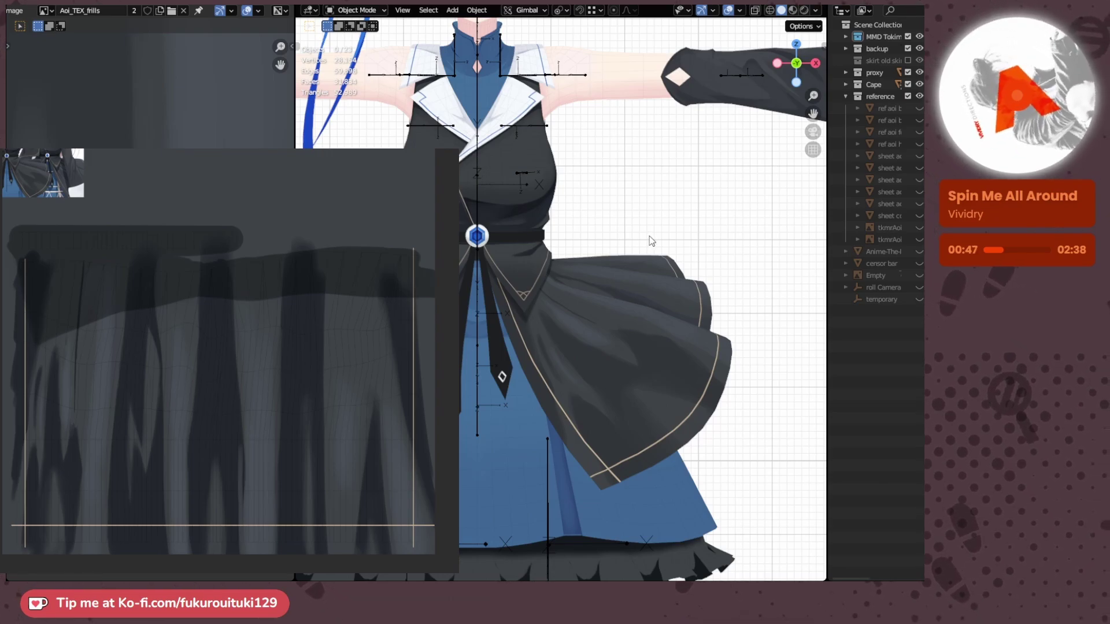
{"action": "scroll", "coordinate": [651, 241], "scroll_direction": "down", "scroll_amount": 2}
{"action": "scroll", "coordinate": [650, 236], "scroll_direction": "down", "scroll_amount": 2}
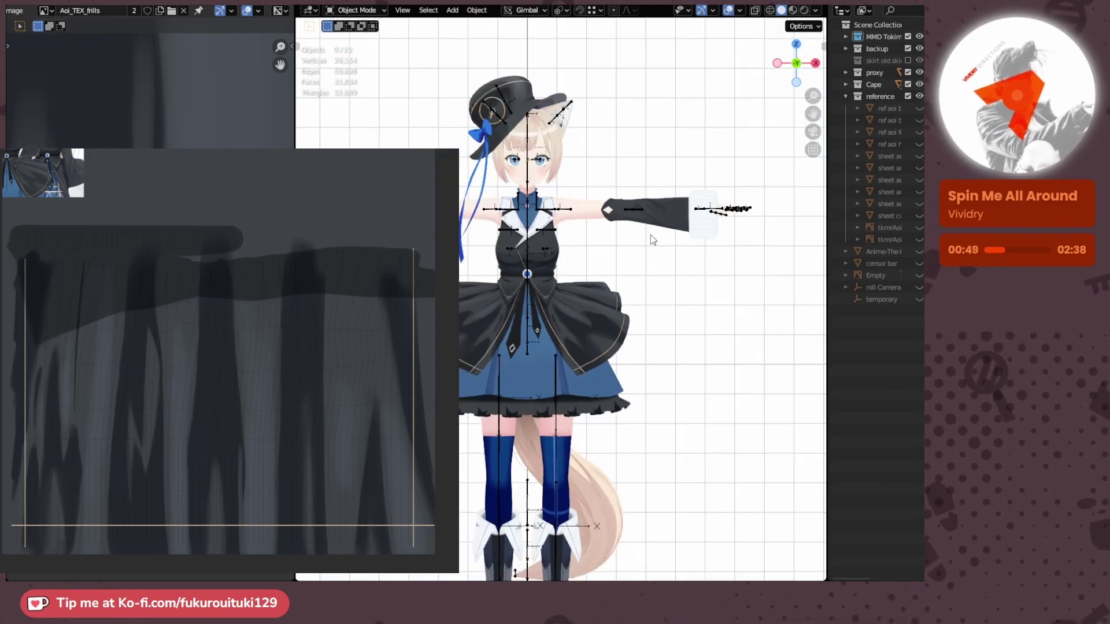
{"action": "scroll", "coordinate": [650, 242], "scroll_direction": "up", "scroll_amount": 3}
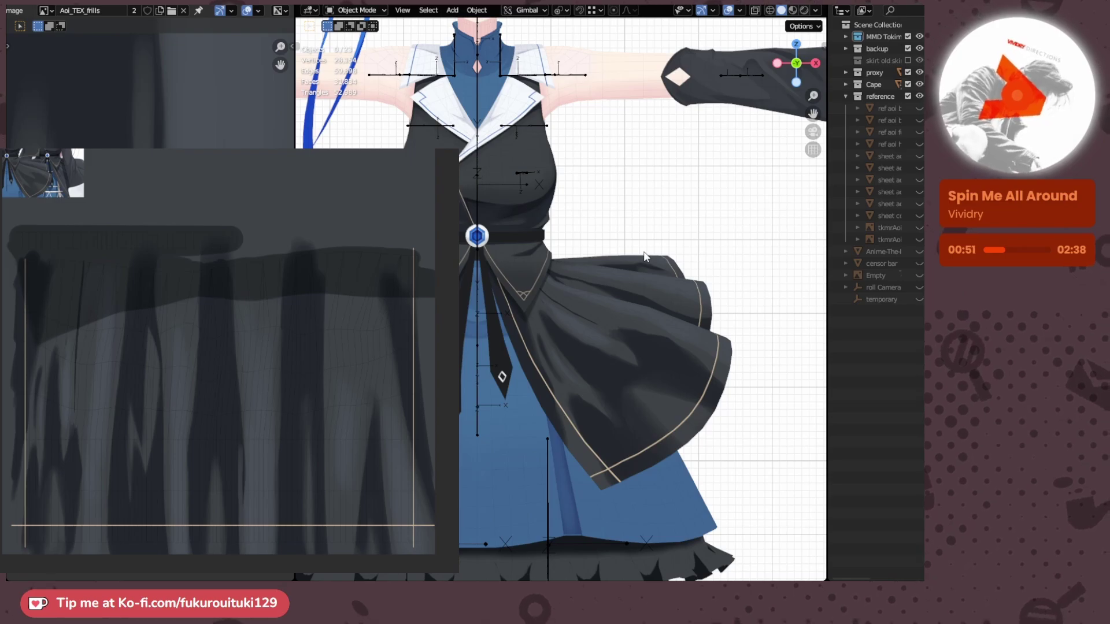
{"action": "scroll", "coordinate": [647, 257], "scroll_direction": "down", "scroll_amount": 3}
{"action": "middle_click_drag", "start_coordinate": [648, 262], "coordinate": [582, 282]}
{"action": "key", "text": "KP_3"}
{"action": "key", "text": "KP_1"}
{"action": "scroll", "coordinate": [671, 282], "scroll_direction": "up", "scroll_amount": 5}
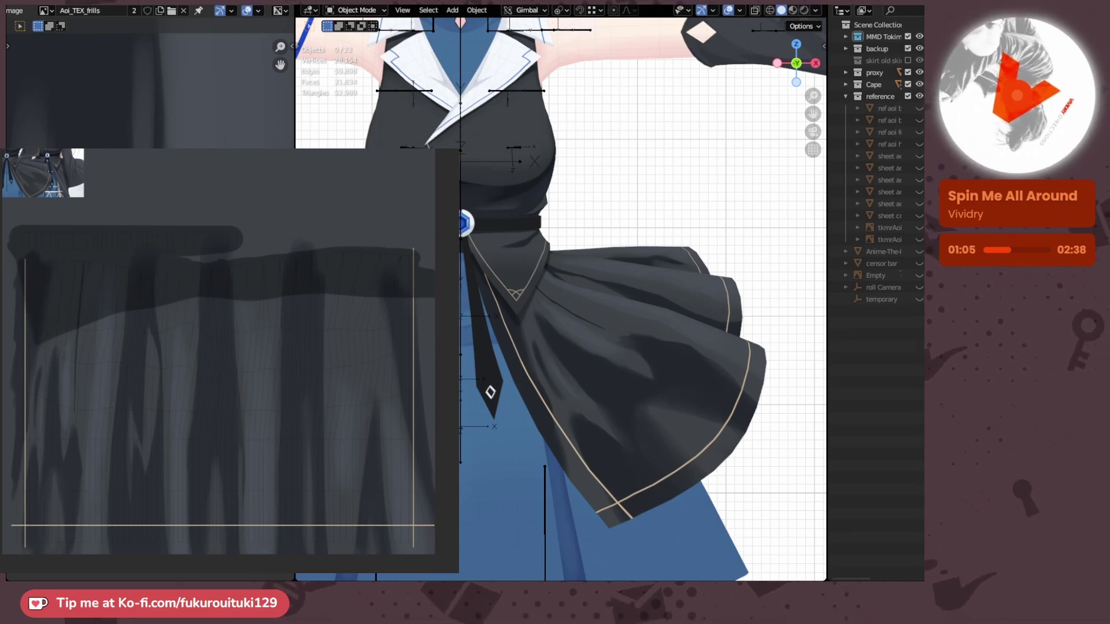
{"action": "scroll", "coordinate": [710, 257], "scroll_direction": "down", "scroll_amount": 1}
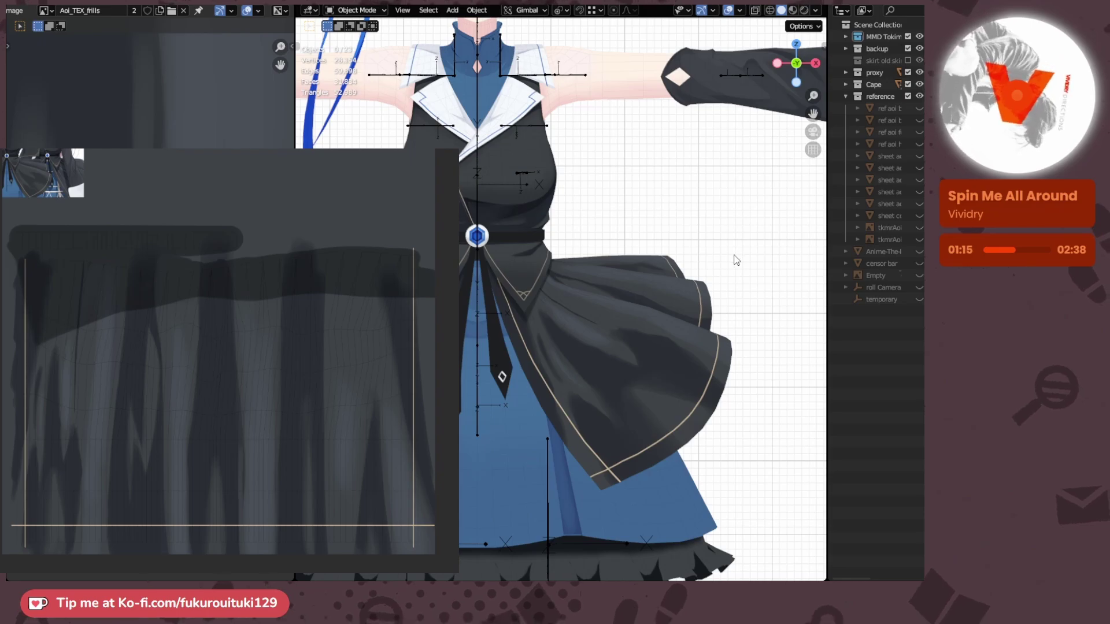
{"action": "scroll", "coordinate": [736, 258], "scroll_direction": "down", "scroll_amount": 2}
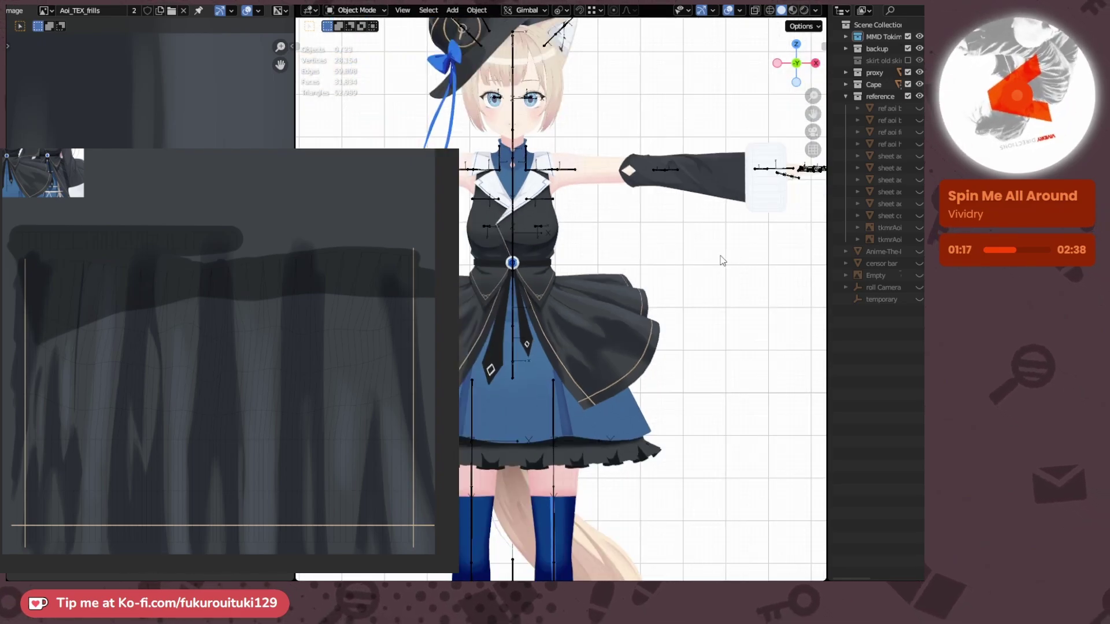
- Touch up the tip of the pointed fold shadow on the overskirt frill texture with brush strokes
{"action": "scroll", "coordinate": [722, 258], "scroll_direction": "up", "scroll_amount": 2}
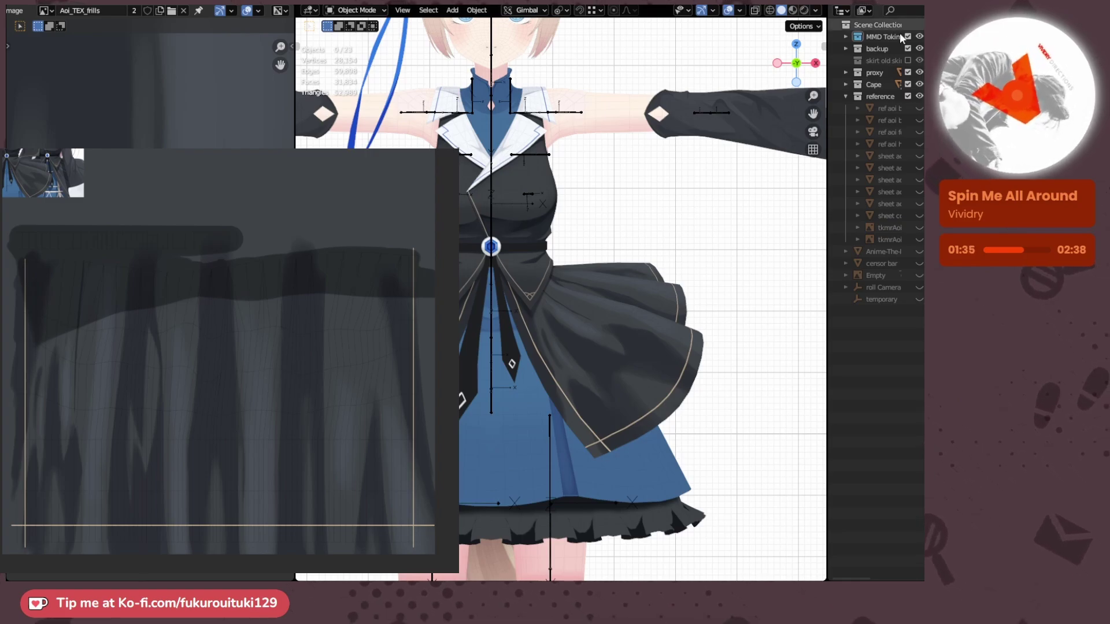
{"action": "scroll", "coordinate": [711, 172], "scroll_direction": "up", "scroll_amount": 2}
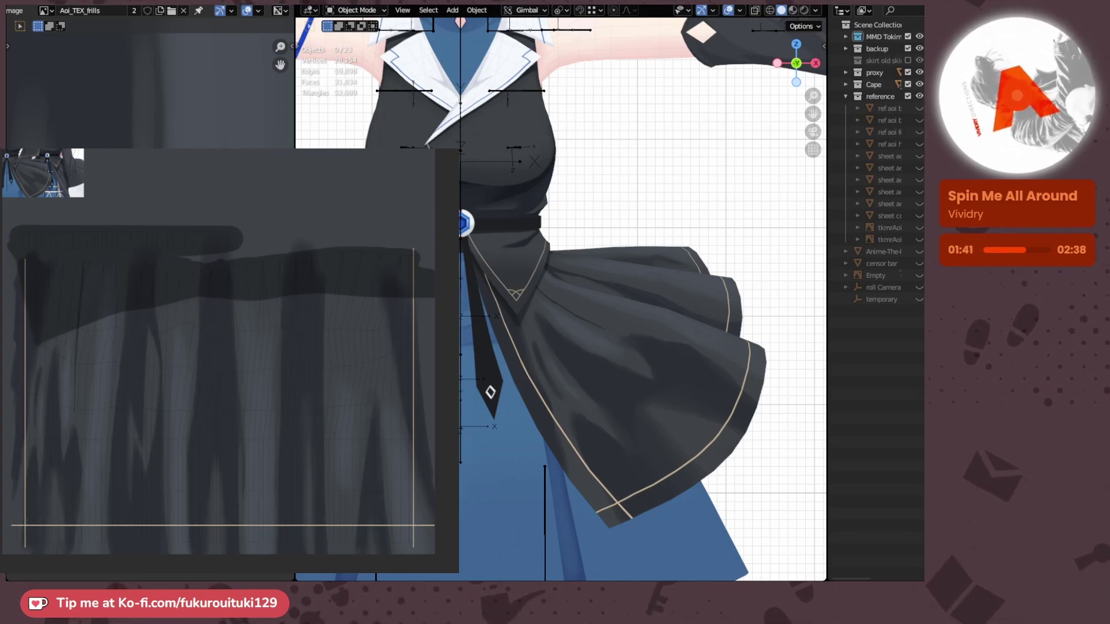
{"action": "middle_click_drag", "start_coordinate": [137, 492], "coordinate": [174, 445]}
{"action": "mouse_move", "coordinate": [173, 445]}
{"action": "middle_mouse_down", "text": "ctrl"}
{"action": "mouse_move", "coordinate": [166, 424]}
{"action": "mouse_move", "coordinate": [49, 331]}
{"action": "middle_mouse_up", "text": "ctrl"}
{"action": "scroll", "coordinate": [50, 331], "scroll_direction": "up", "scroll_amount": 1}
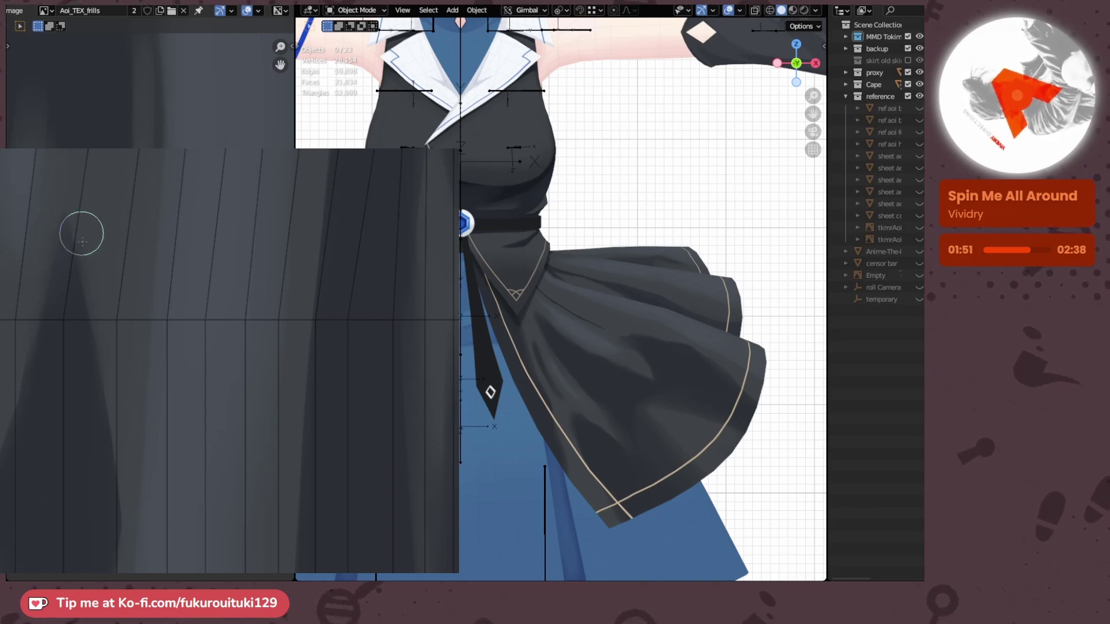
{"action": "left_click_drag", "start_coordinate": [81, 246], "coordinate": [73, 215]}
{"action": "mouse_move", "coordinate": [73, 215]}
{"action": "left_mouse_down"}
{"action": "mouse_move", "coordinate": [82, 302]}
{"action": "mouse_move", "coordinate": [54, 230]}
{"action": "mouse_move", "coordinate": [49, 322]}
{"action": "mouse_move", "coordinate": [40, 302]}
{"action": "mouse_move", "coordinate": [97, 327]}
{"action": "mouse_move", "coordinate": [110, 308]}
{"action": "mouse_move", "coordinate": [104, 365]}
{"action": "mouse_move", "coordinate": [99, 330]}
{"action": "mouse_move", "coordinate": [113, 355]}
{"action": "mouse_move", "coordinate": [101, 334]}
{"action": "left_mouse_up"}
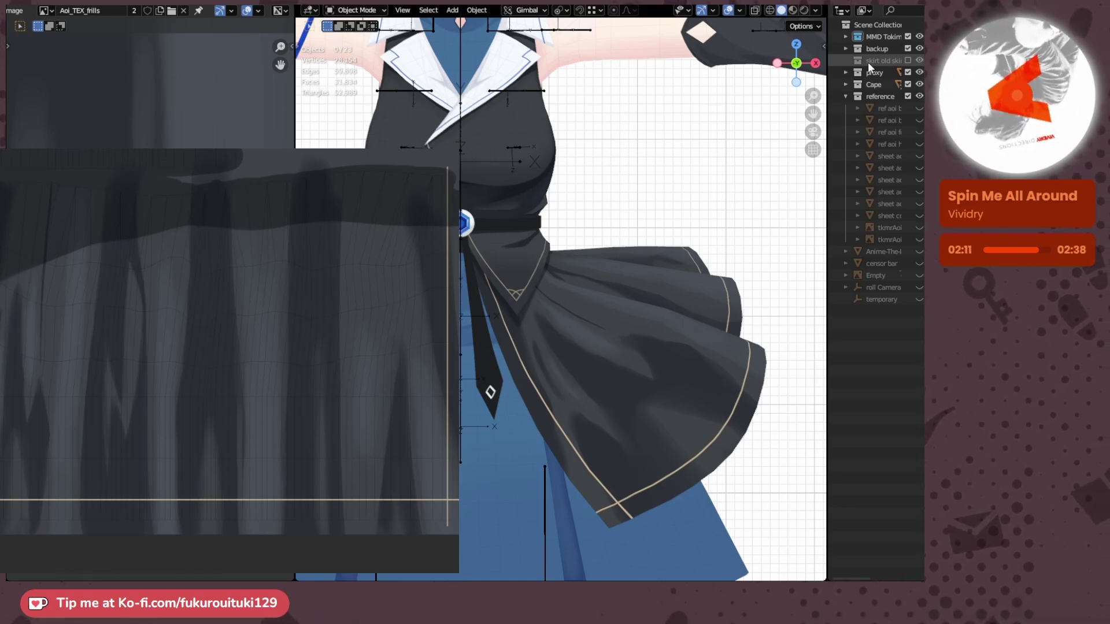
- Switch to the sleeve texture and undo its blue-grey base recolouring
{"action": "scroll", "coordinate": [639, 166], "scroll_direction": "down", "scroll_amount": 2}
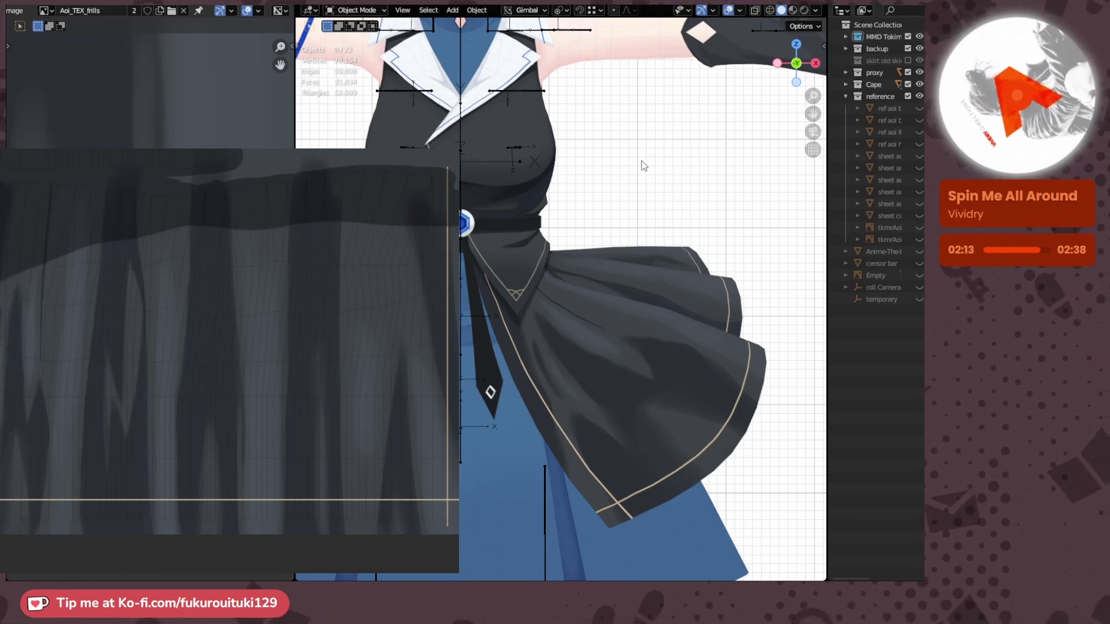
{"action": "scroll", "coordinate": [642, 169], "scroll_direction": "down", "scroll_amount": 3}
{"action": "scroll", "coordinate": [641, 185], "scroll_direction": "up", "scroll_amount": 2}
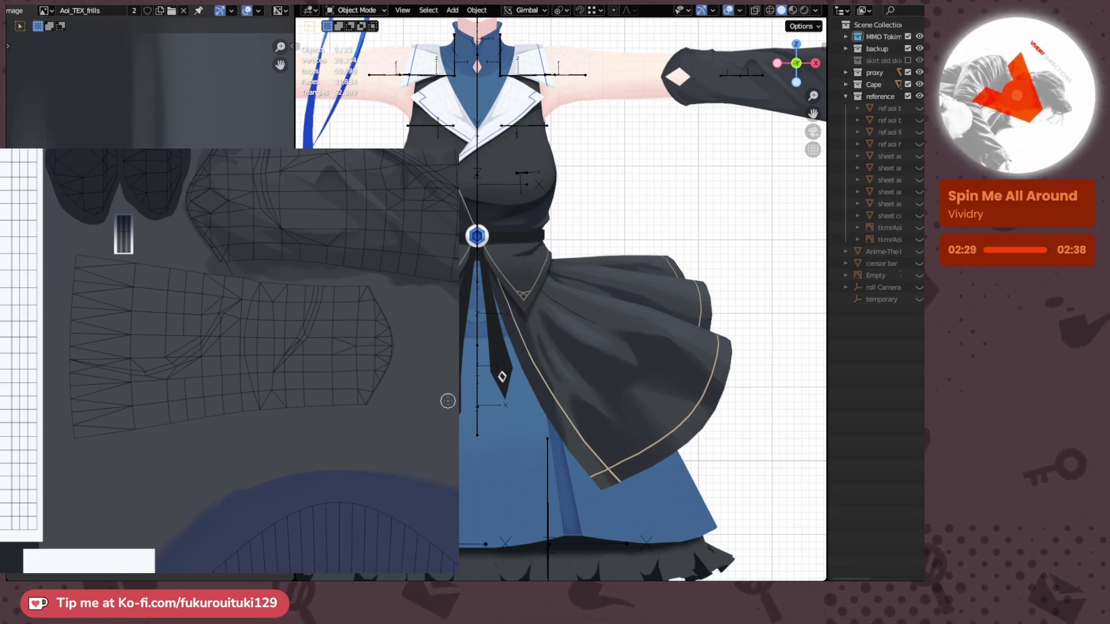
{"action": "key", "text": "ctrl+z"}
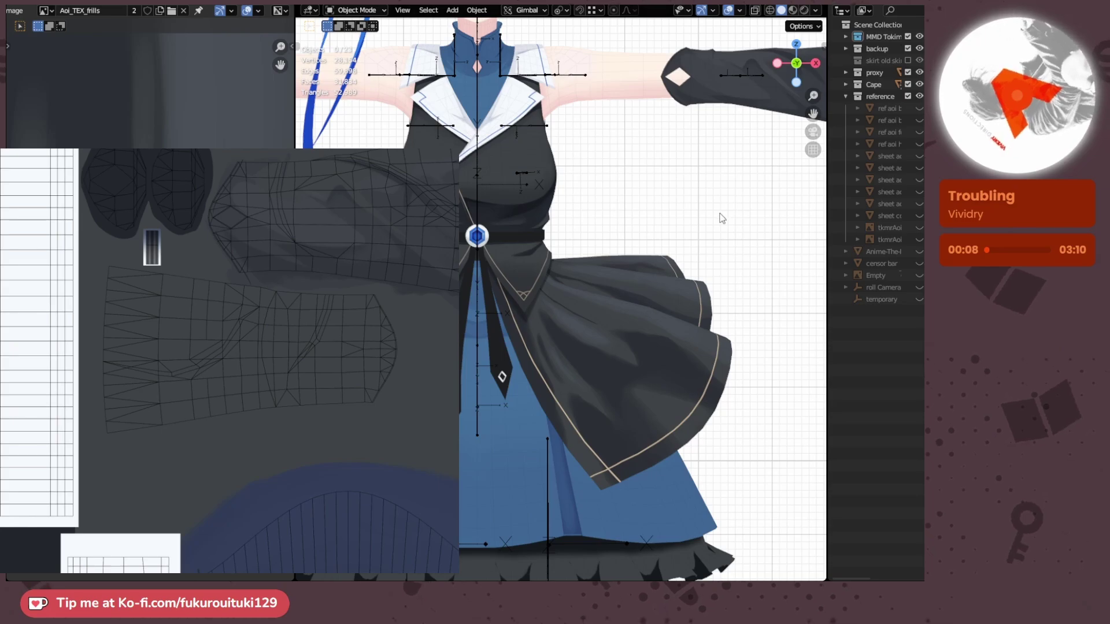
- Put the model in its lowered-arm pose and compare the sleeve with the overskirt from the front and side
{"action": "middle_click_drag", "start_coordinate": [722, 218], "coordinate": [669, 251], "text": "shift"}
{"action": "key", "text": "Right"}
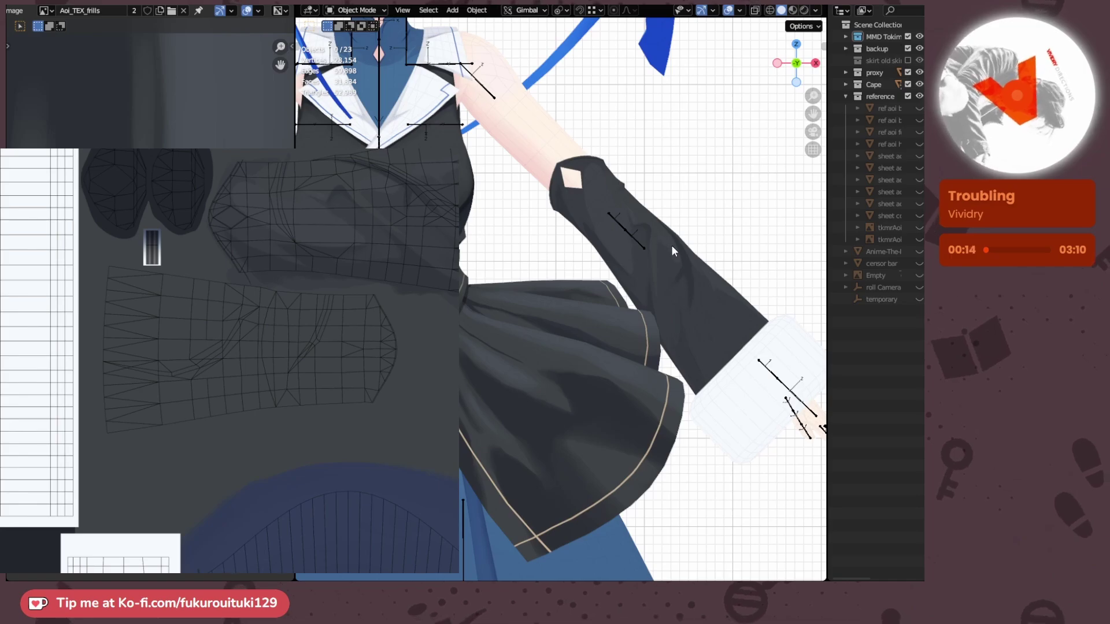
{"action": "scroll", "coordinate": [673, 246], "scroll_direction": "up", "scroll_amount": 1}
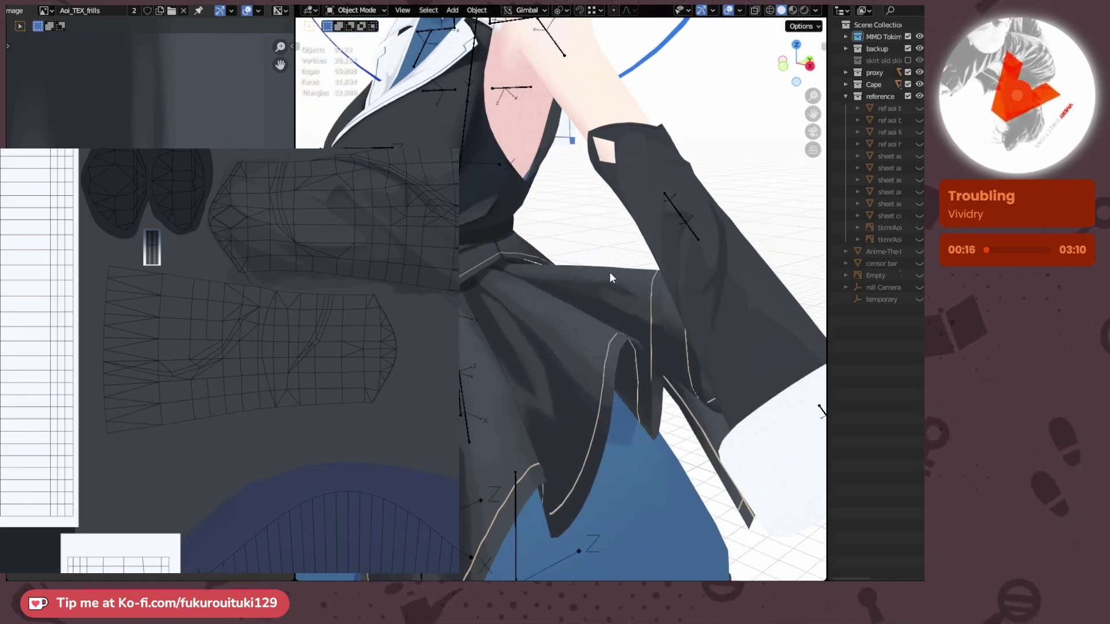
{"action": "key", "text": "KP_3"}
{"action": "key", "text": "KP_1"}
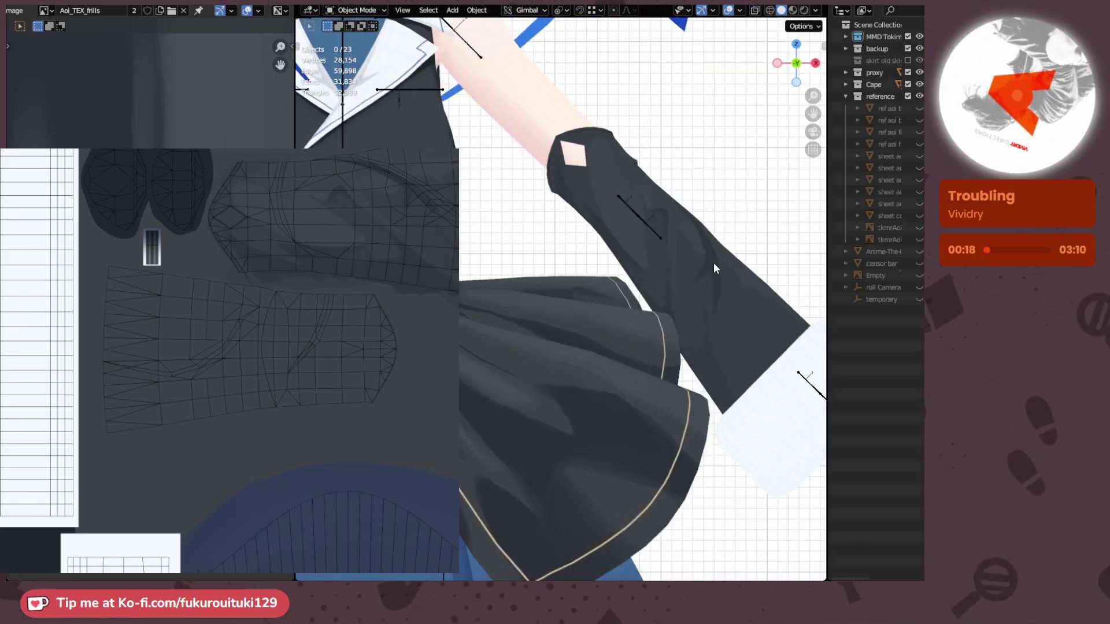
{"action": "scroll", "coordinate": [713, 261], "scroll_direction": "down", "scroll_amount": 2}
{"action": "scroll", "coordinate": [713, 262], "scroll_direction": "up", "scroll_amount": 2}
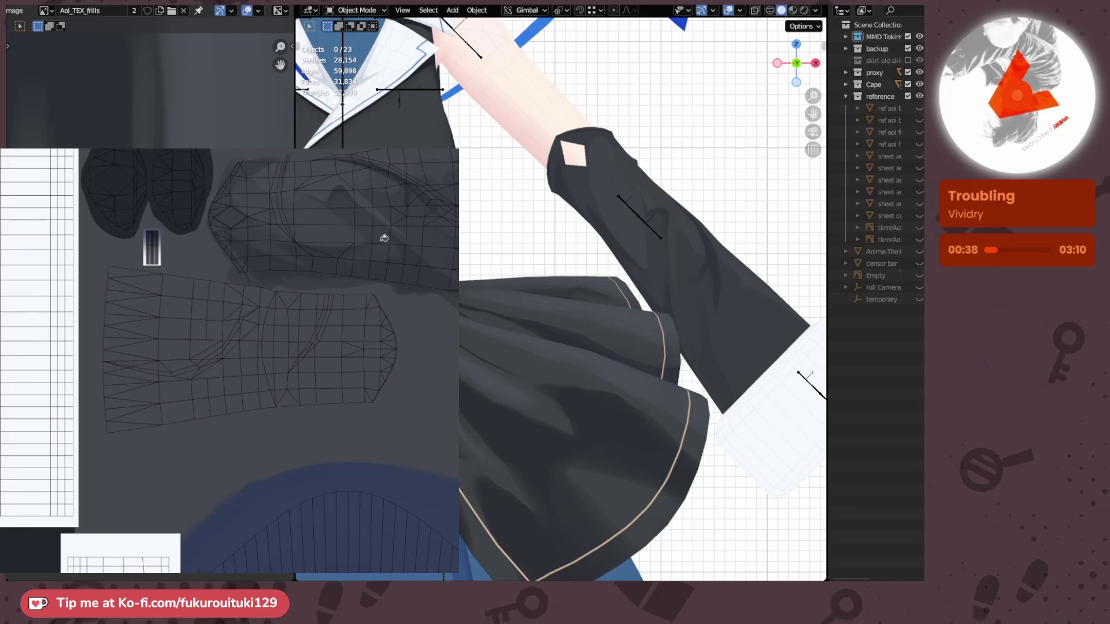
- Sample the base colours of the sleeve and bodice textures to compare them, and return to the frill texture
{"action": "left_click", "coordinate": [379, 235], "text": "alt"}
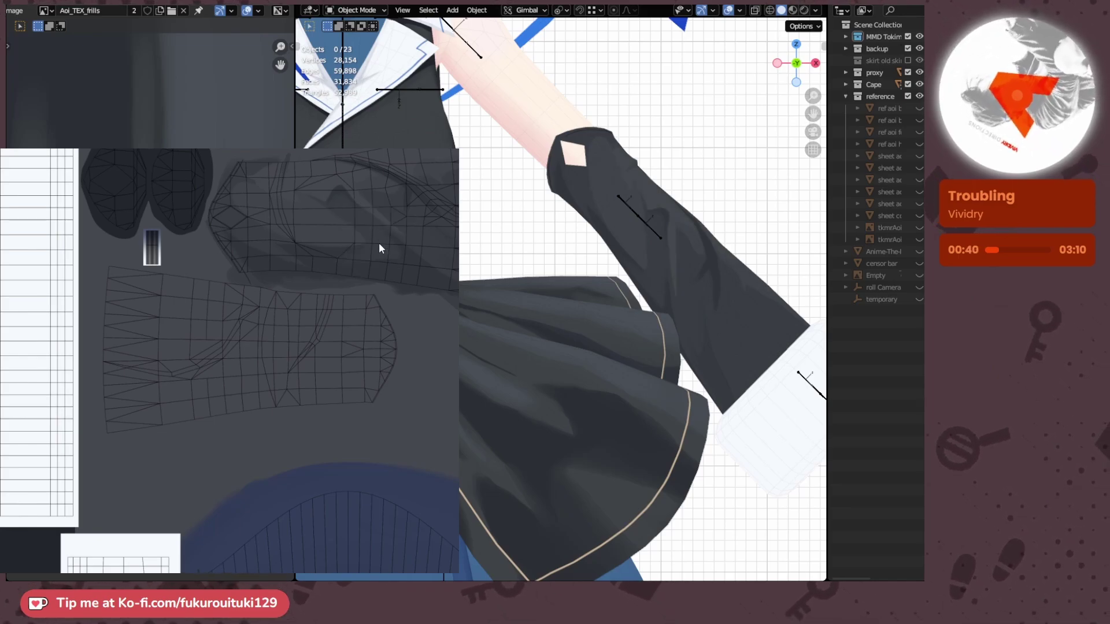
{"action": "key", "text": "ctrl+Tab"}
{"action": "left_click", "coordinate": [411, 262], "text": "alt"}
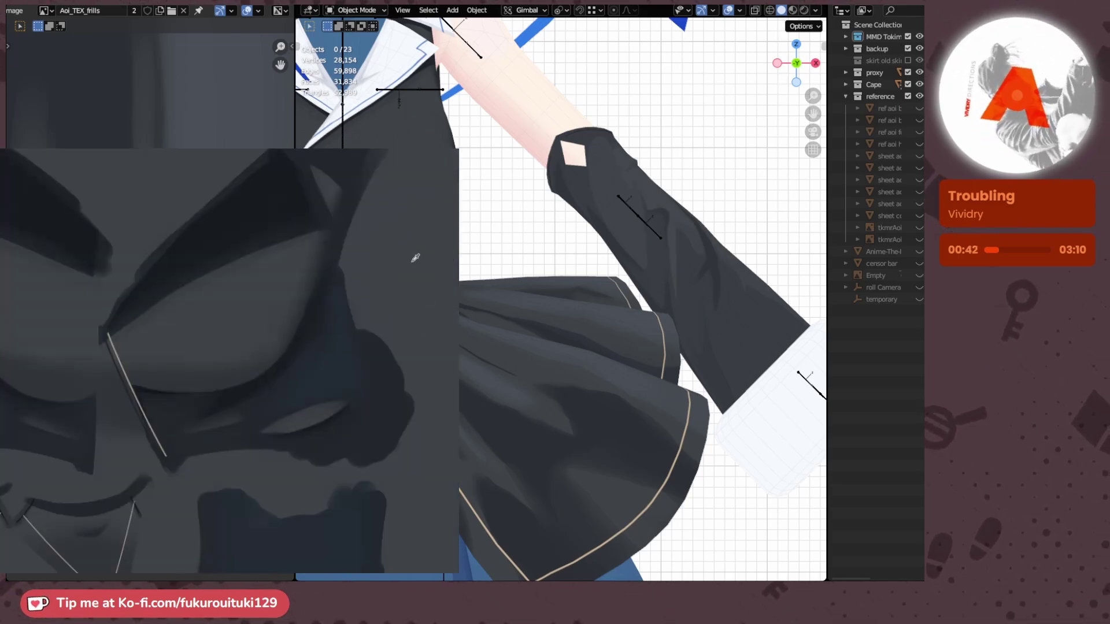
{"action": "key", "text": "ctrl+Tab"}
{"action": "scroll", "coordinate": [412, 262], "scroll_direction": "down", "scroll_amount": 3}
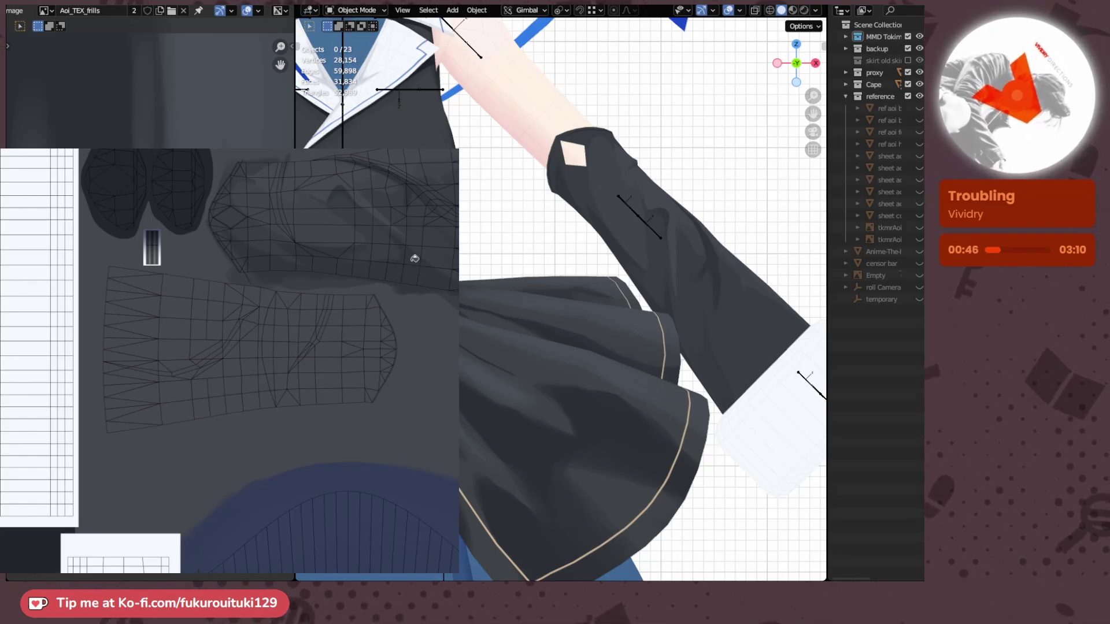
{"action": "scroll", "coordinate": [411, 262], "scroll_direction": "up", "scroll_amount": 3}
{"action": "scroll", "coordinate": [412, 261], "scroll_direction": "down", "scroll_amount": 1}
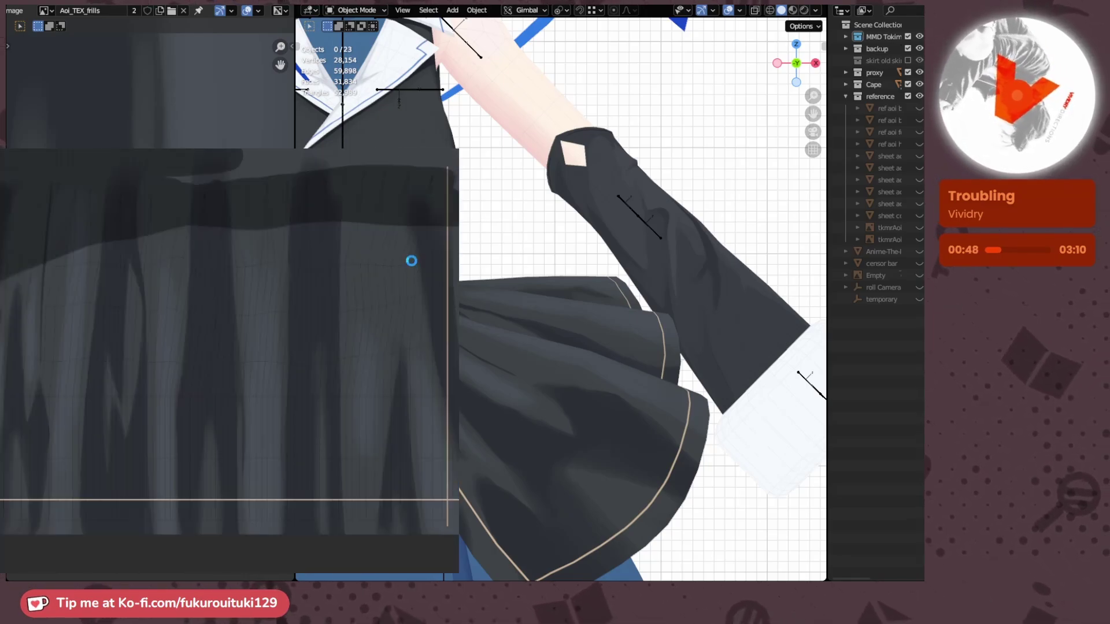
- Compare the sleeve, bodice and overskirt colours on the model and across their three textures
{"action": "middle_click_drag", "start_coordinate": [731, 219], "coordinate": [670, 252]}
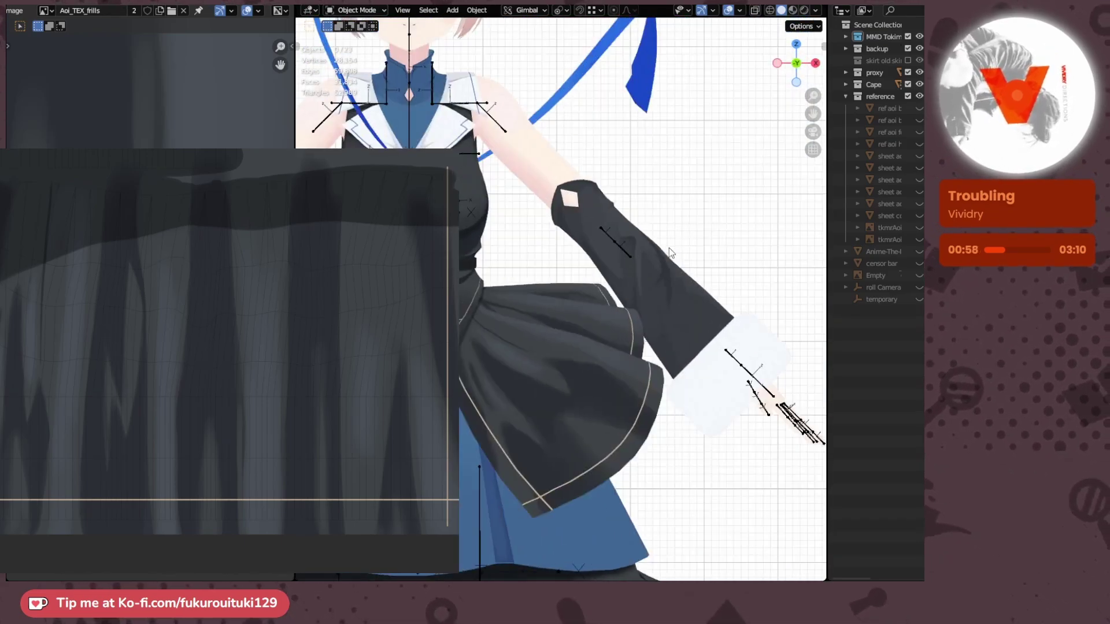
{"action": "middle_click_drag", "start_coordinate": [575, 255], "coordinate": [650, 242], "text": "shift"}
{"action": "scroll", "coordinate": [589, 240], "scroll_direction": "up", "scroll_amount": 2}
{"action": "scroll", "coordinate": [691, 244], "scroll_direction": "down", "scroll_amount": 3}
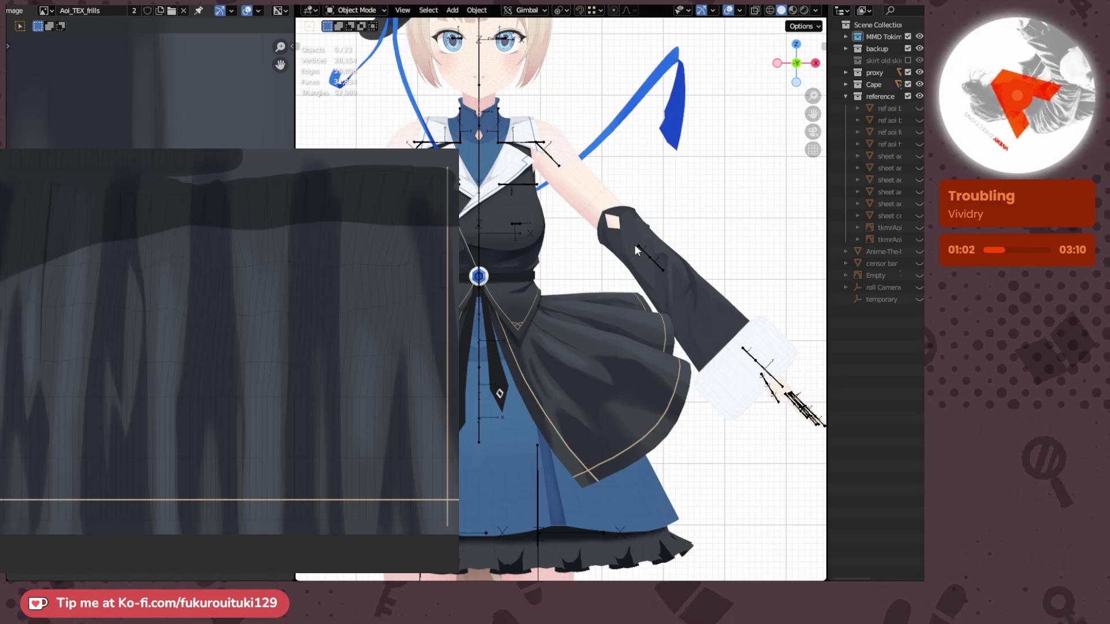
{"action": "key", "text": "ctrl+Tab"}
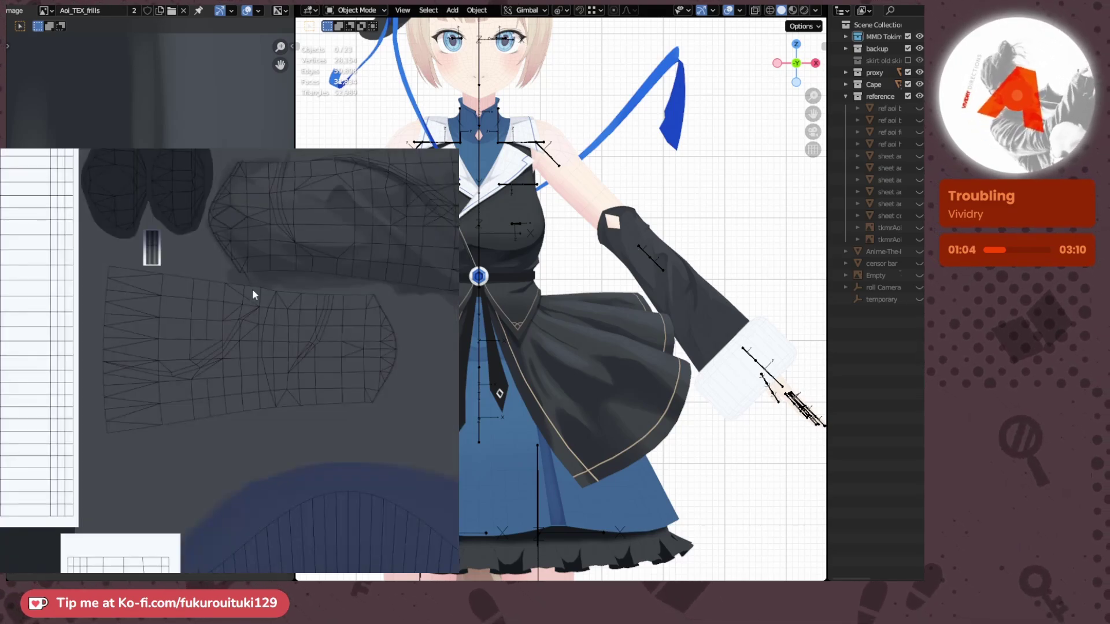
{"action": "key", "text": "ctrl+Tab"}
{"action": "scroll", "coordinate": [252, 287], "scroll_direction": "down", "scroll_amount": 3}
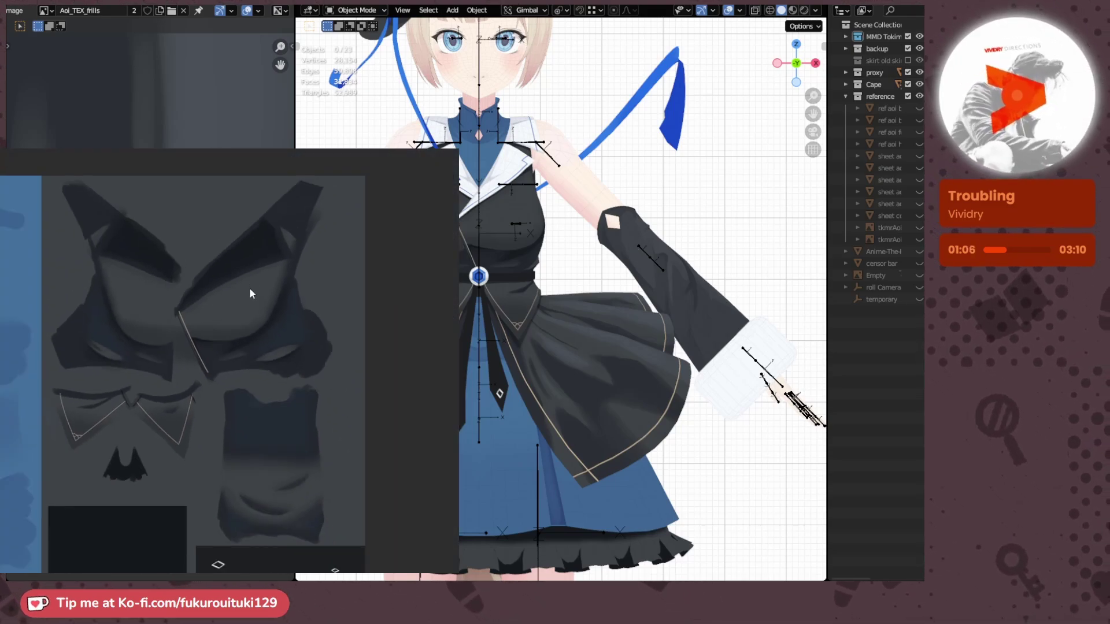
{"action": "scroll", "coordinate": [249, 290], "scroll_direction": "down", "scroll_amount": 2}
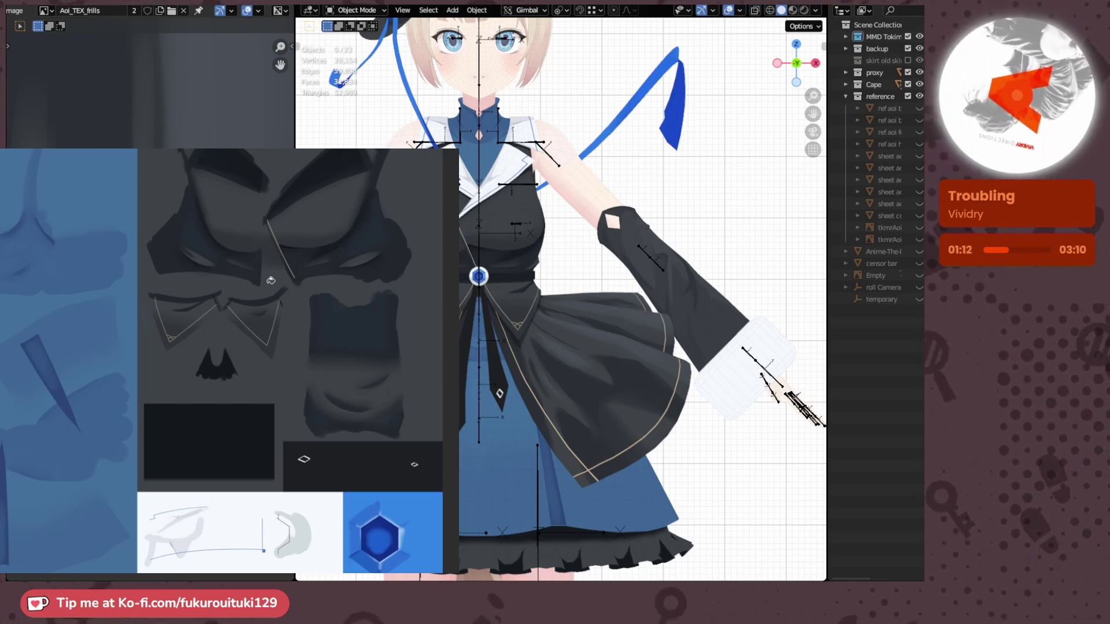
{"action": "scroll", "coordinate": [268, 282], "scroll_direction": "up", "scroll_amount": 5}
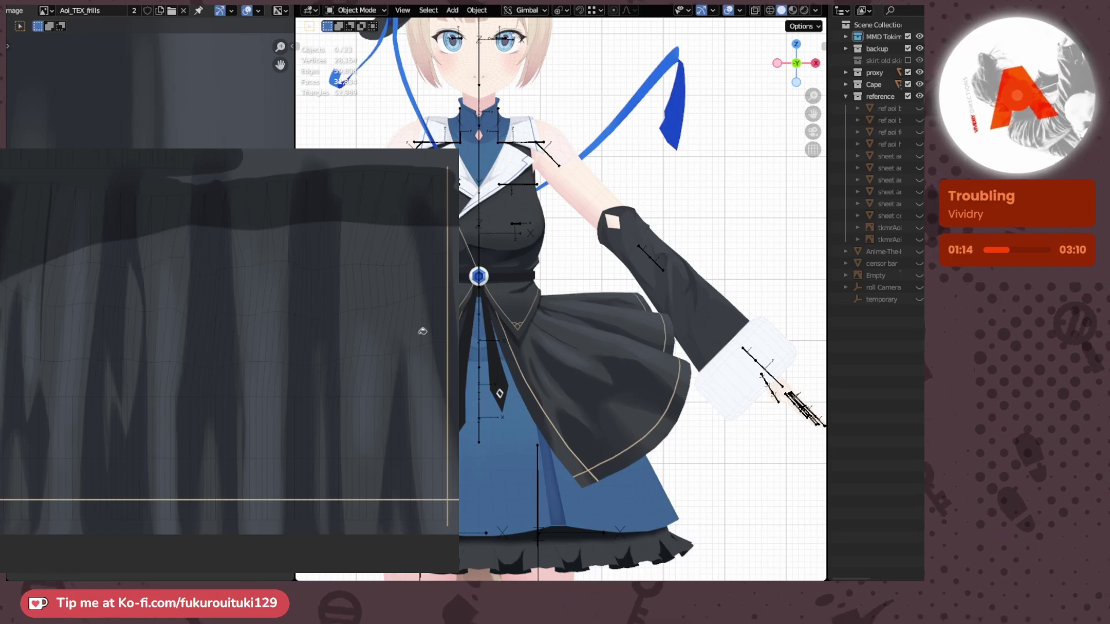
- Open the reference illustration and examine the shading of the bodice, waist and sleeve up close
{"action": "key", "text": "ctrl+v"}
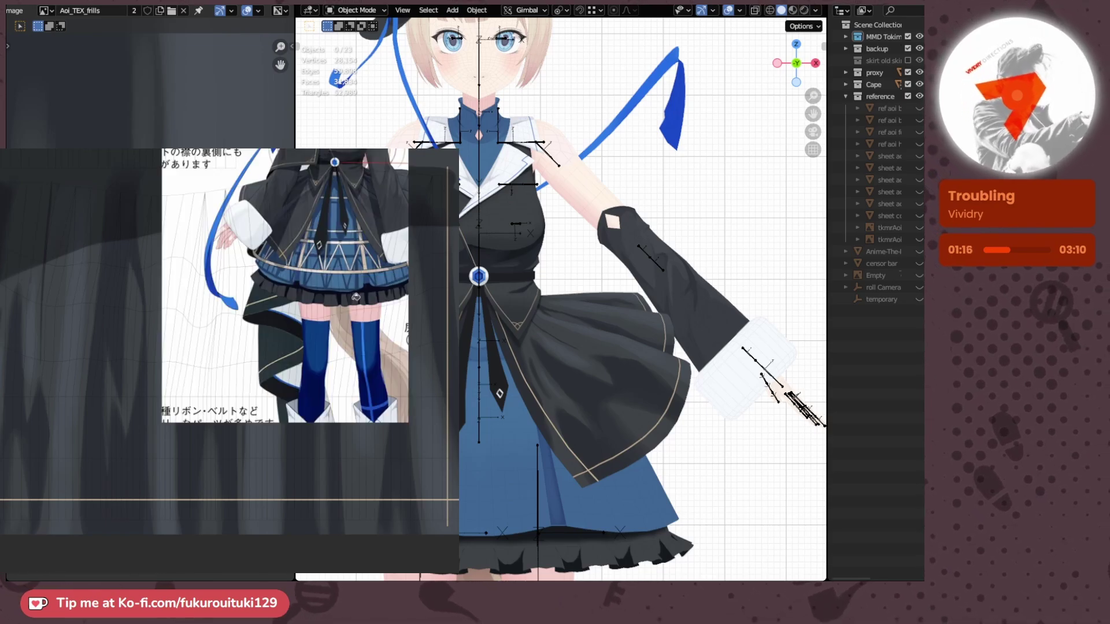
{"action": "scroll", "coordinate": [355, 296], "scroll_direction": "up", "scroll_amount": 8}
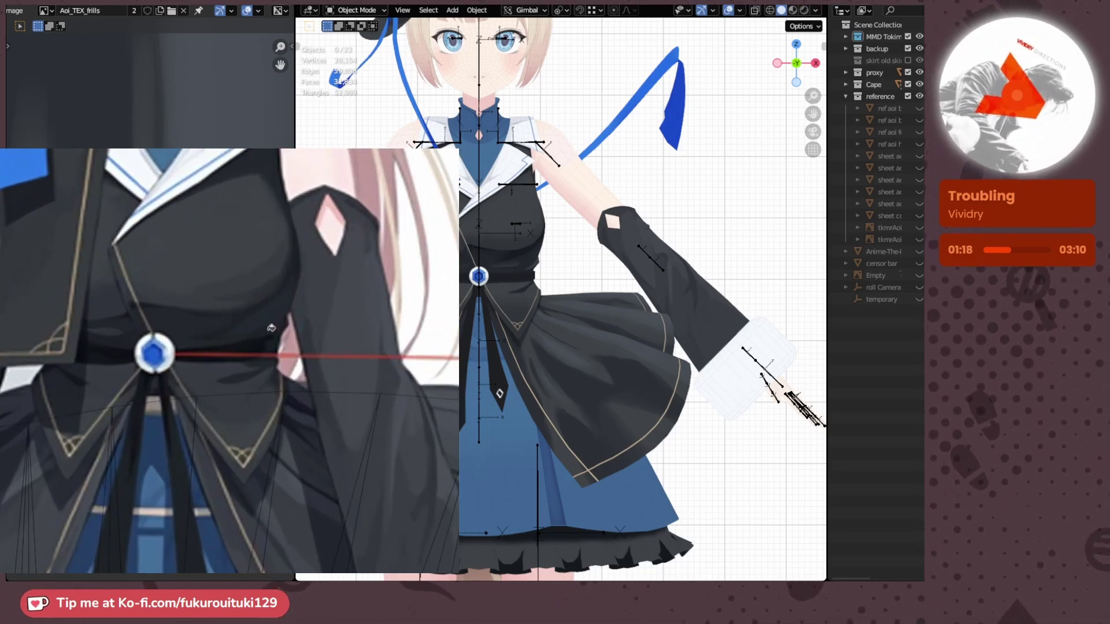
{"action": "scroll", "coordinate": [271, 328], "scroll_direction": "up", "scroll_amount": 4}
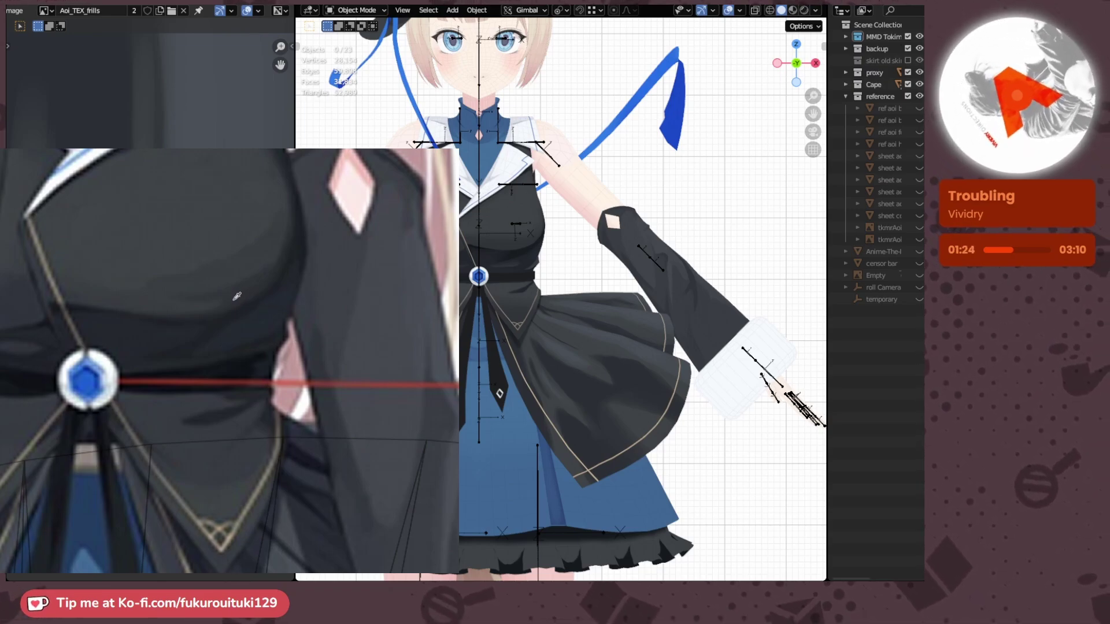
- Paint a soft, lighter fold into the dark blue shadow beneath the bust on the bodice texture
{"action": "key", "text": "alt+Tab"}
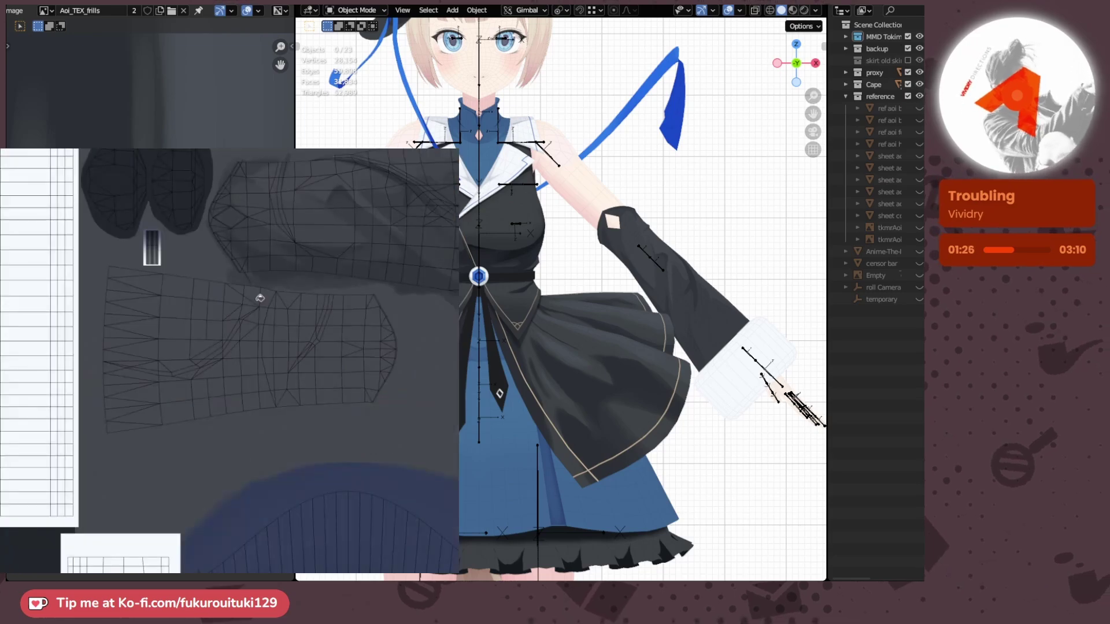
{"action": "key", "text": "ctrl+Tab"}
{"action": "scroll", "coordinate": [289, 285], "scroll_direction": "up", "scroll_amount": 3}
{"action": "scroll", "coordinate": [317, 323], "scroll_direction": "up", "scroll_amount": 3}
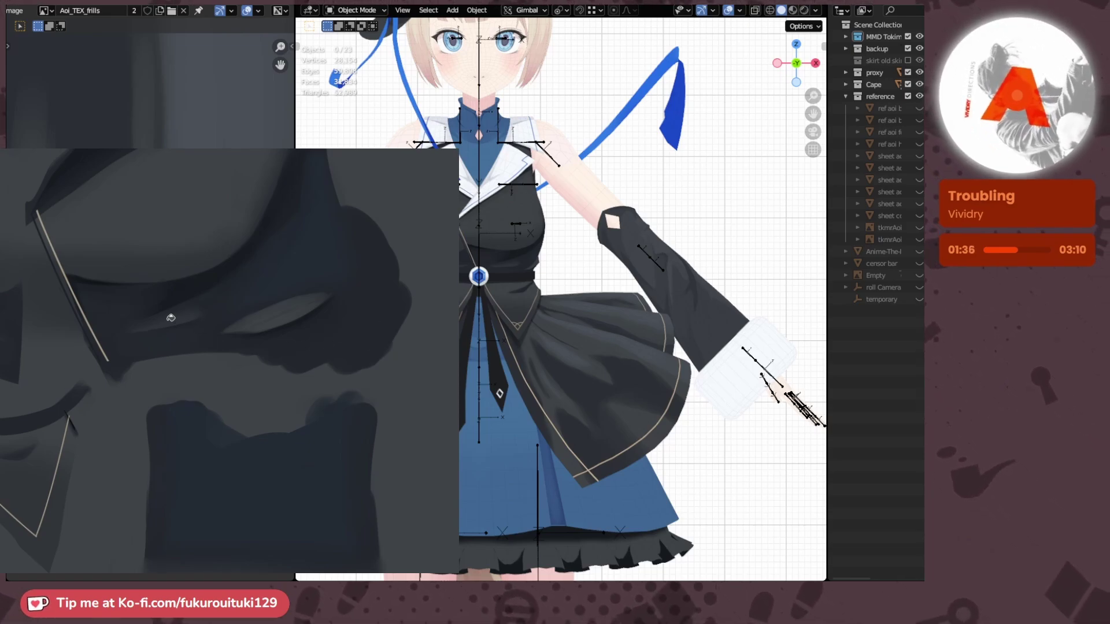
{"action": "scroll", "coordinate": [316, 334], "scroll_direction": "down", "scroll_amount": 2}
{"action": "scroll", "coordinate": [316, 332], "scroll_direction": "up", "scroll_amount": 1}
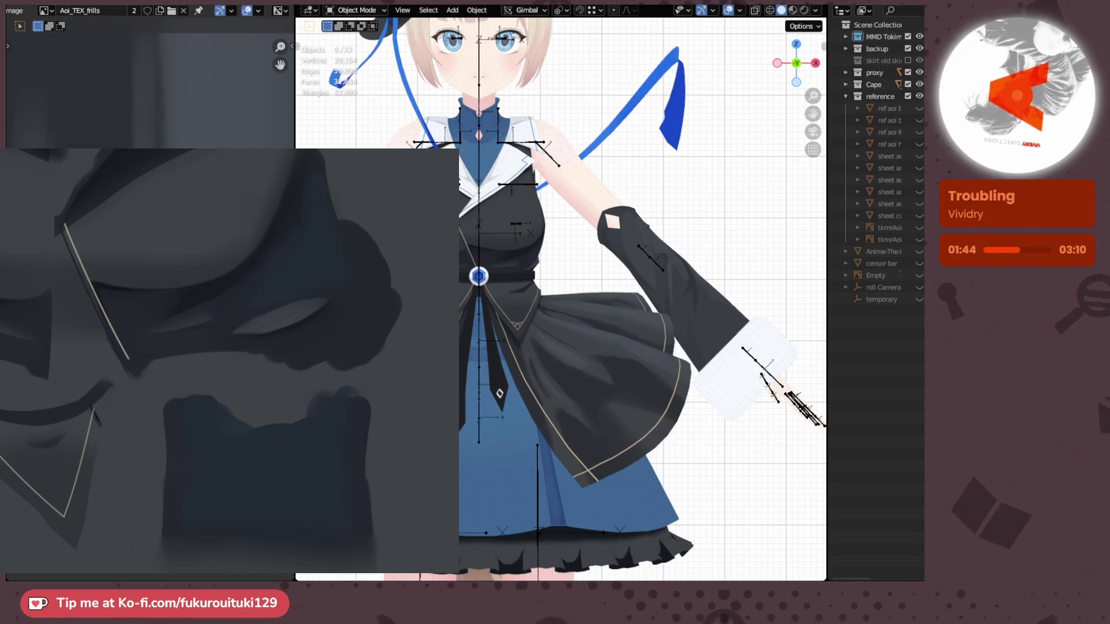
- Examine the new waist fold beside the sleeve and overskirt on the model, near and far
{"action": "scroll", "coordinate": [490, 265], "scroll_direction": "up", "scroll_amount": 3}
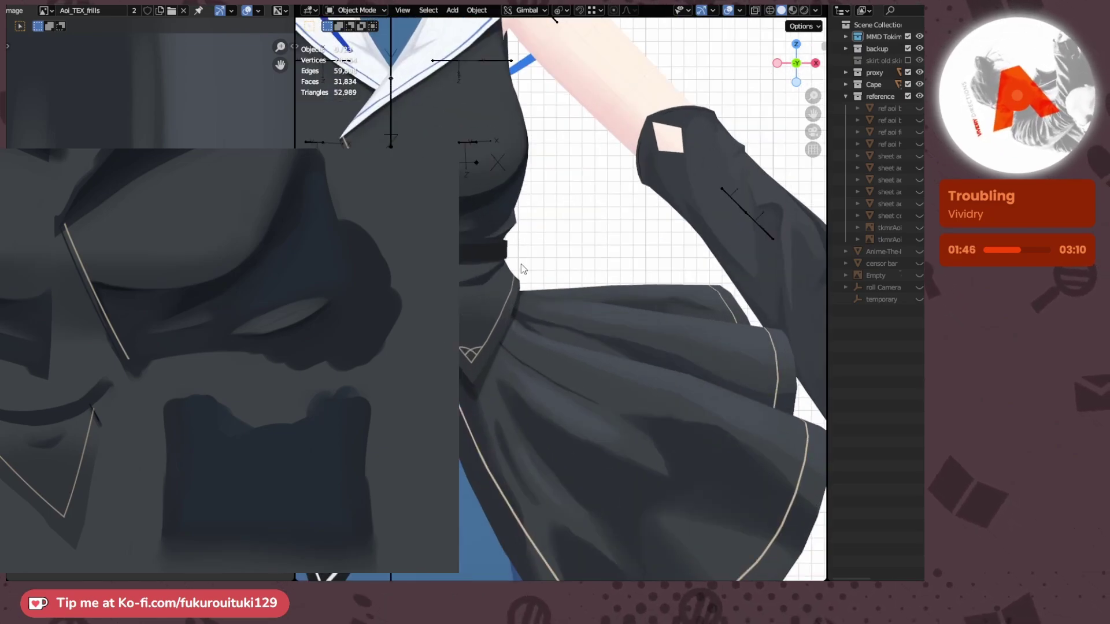
{"action": "scroll", "coordinate": [521, 263], "scroll_direction": "up", "scroll_amount": 2}
{"action": "scroll", "coordinate": [635, 260], "scroll_direction": "down", "scroll_amount": 1}
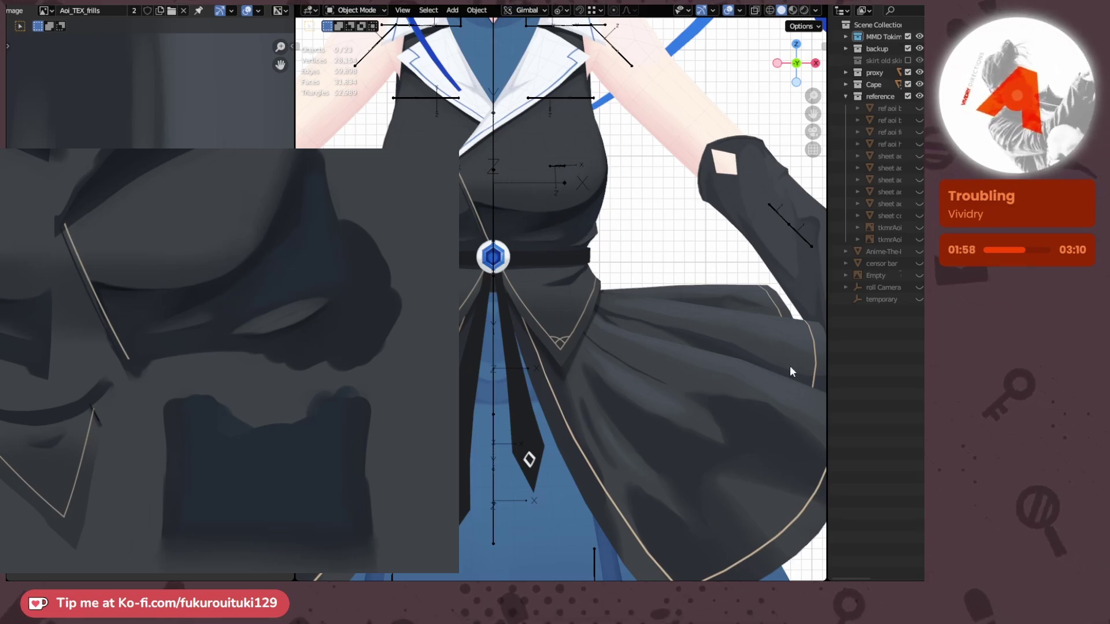
{"action": "scroll", "coordinate": [630, 243], "scroll_direction": "down", "scroll_amount": 2}
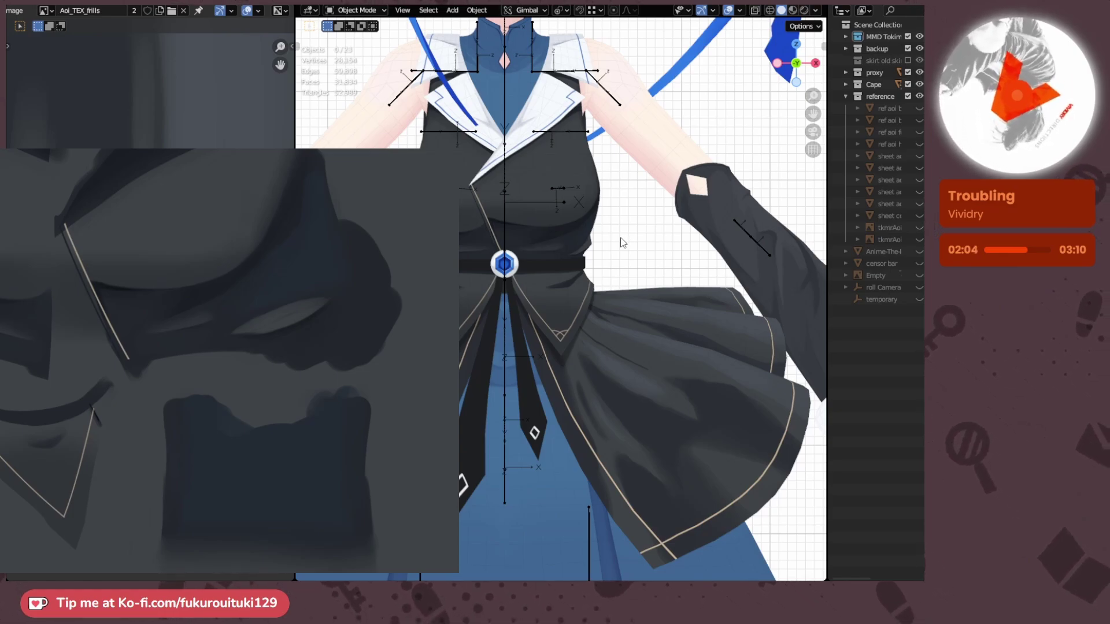
{"action": "scroll", "coordinate": [622, 243], "scroll_direction": "up", "scroll_amount": 5}
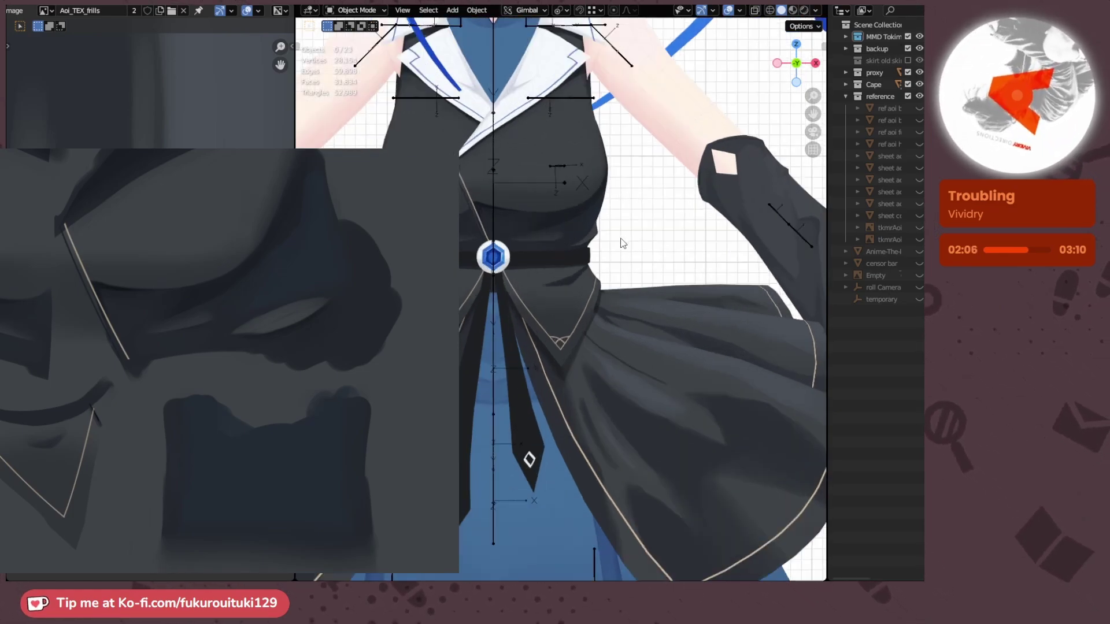
{"action": "scroll", "coordinate": [620, 238], "scroll_direction": "down", "scroll_amount": 5}
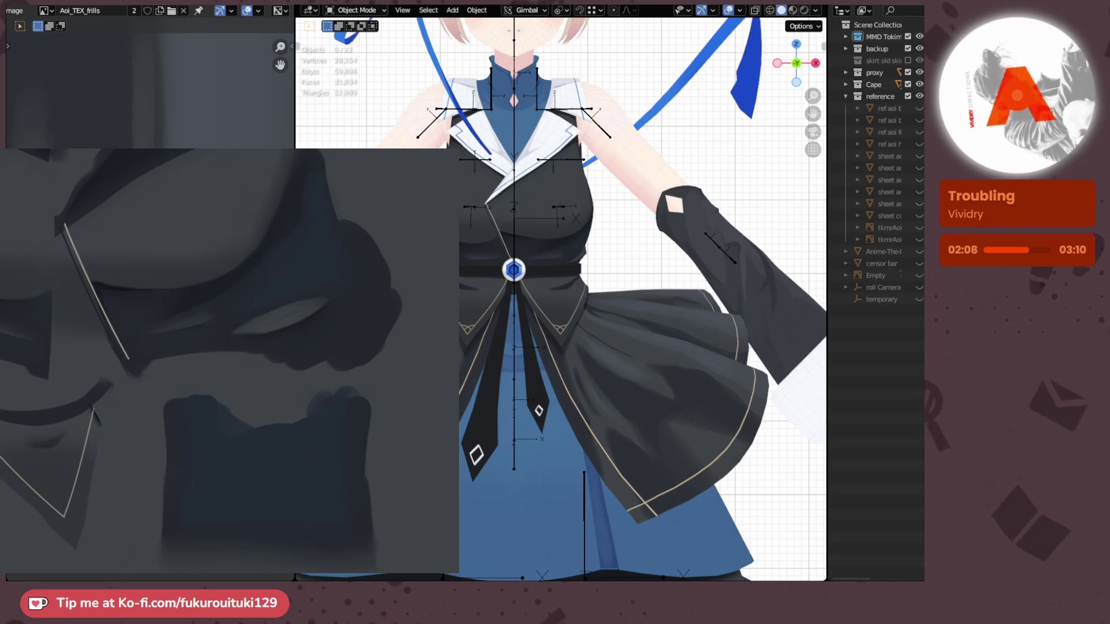
- Undo and redo the last bodice texture edit to compare the shadow before and after
{"action": "scroll", "coordinate": [114, 380], "scroll_direction": "down", "scroll_amount": 1}
{"action": "scroll", "coordinate": [123, 387], "scroll_direction": "up", "scroll_amount": 2}
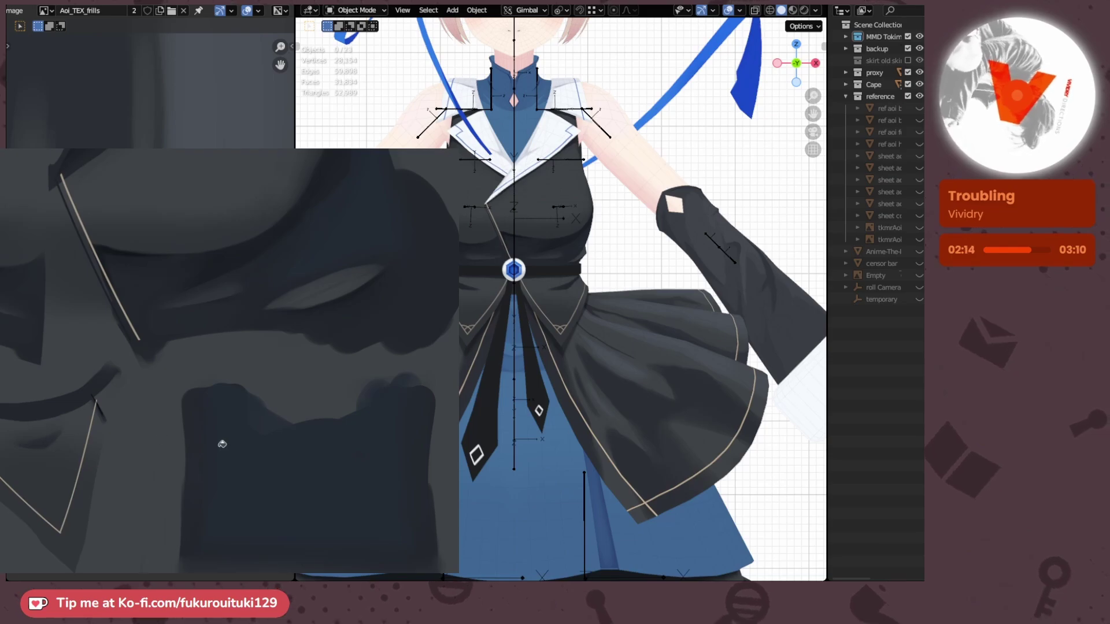
{"action": "key", "text": "ctrl+z"}
{"action": "key", "text": "ctrl+shift+z"}
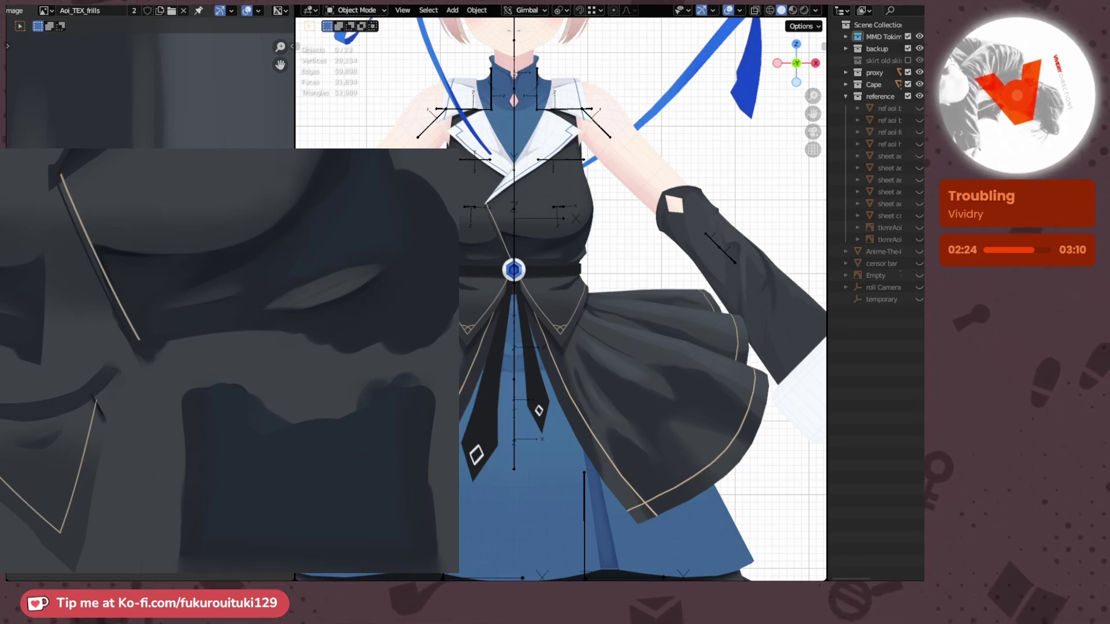
{"action": "scroll", "coordinate": [165, 363], "scroll_direction": "down", "scroll_amount": 2}
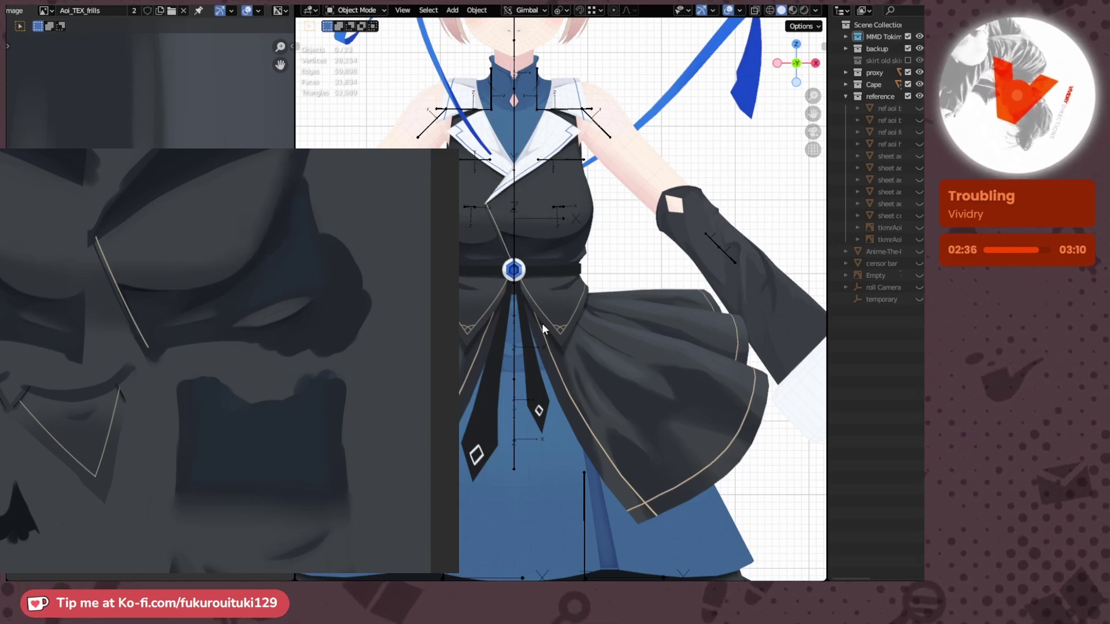
- Compare the bodice, waist and overskirt shading on the model with the reference illustration, both near and far
{"action": "scroll", "coordinate": [601, 292], "scroll_direction": "up", "scroll_amount": 3}
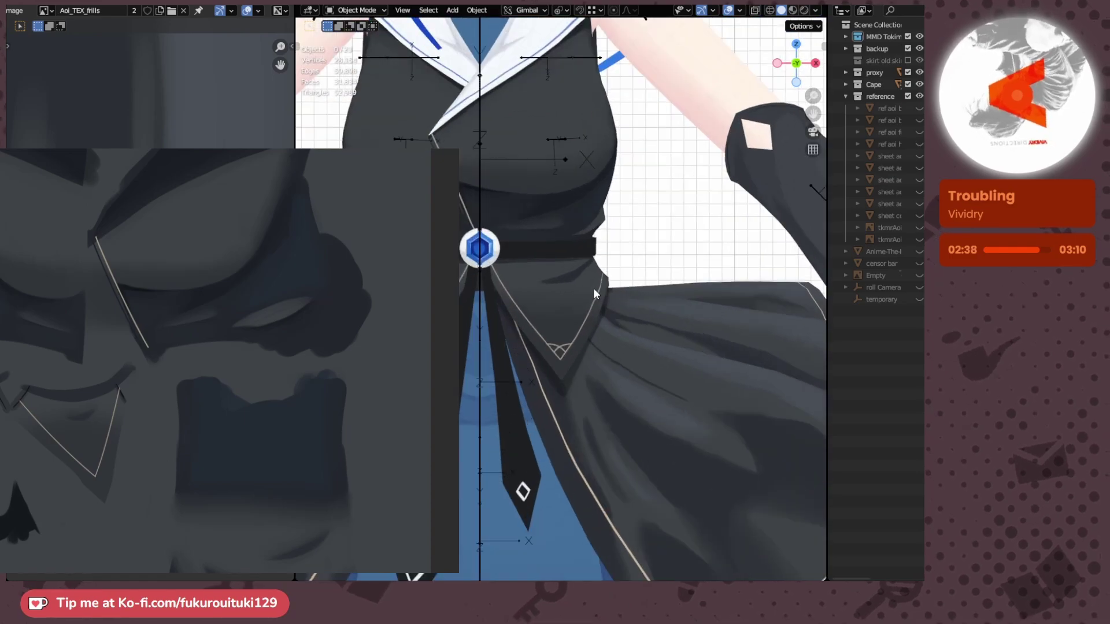
{"action": "key", "text": "ctrl+Tab"}
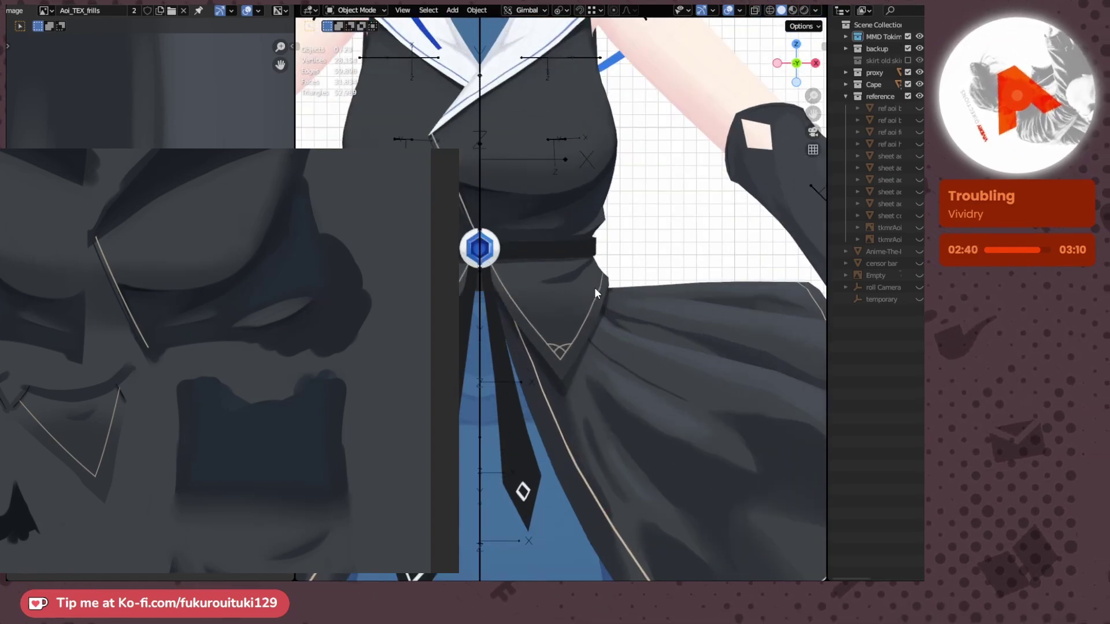
{"action": "key", "text": "alt+Tab"}
{"action": "scroll", "coordinate": [238, 328], "scroll_direction": "down", "scroll_amount": 2}
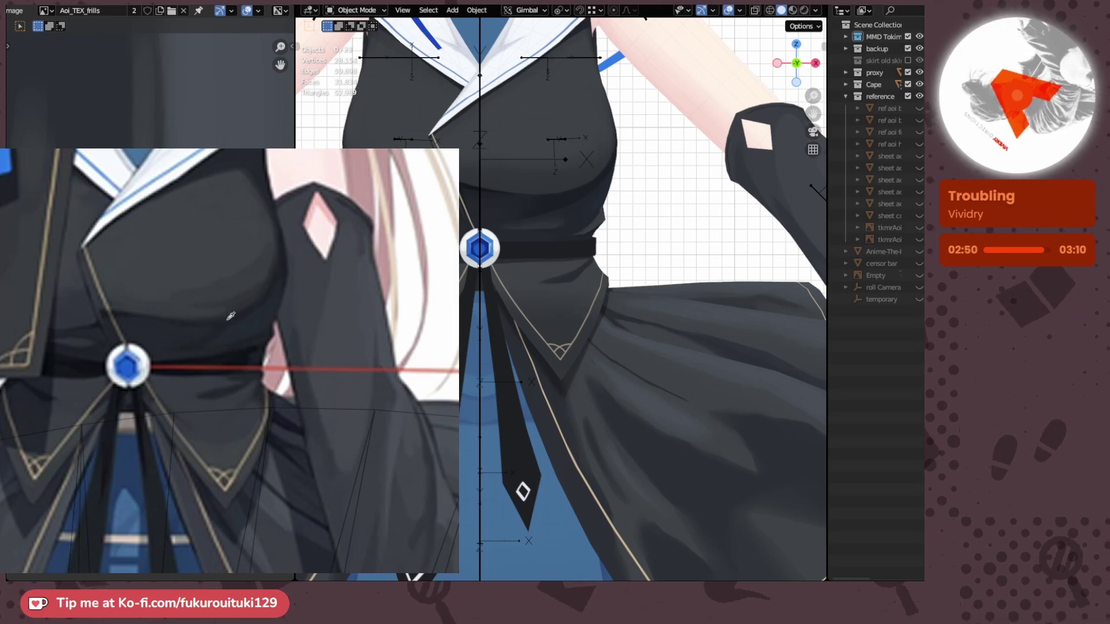
{"action": "left_click", "coordinate": [220, 394], "text": "alt"}
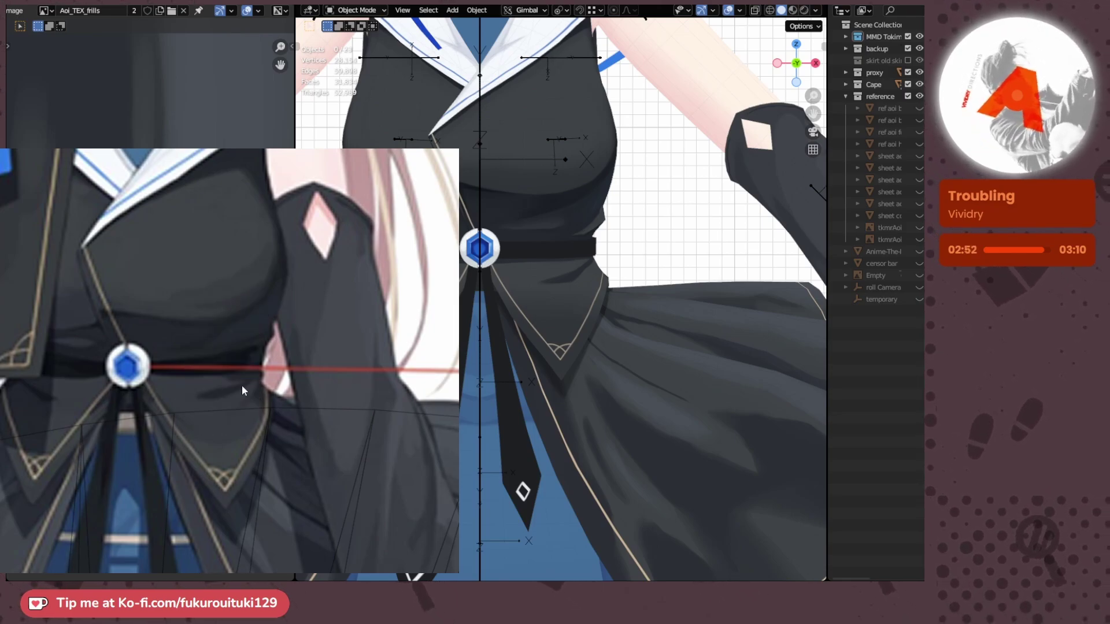
{"action": "key", "text": "ctrl+Tab"}
{"action": "key", "text": "ctrl+Tab"}
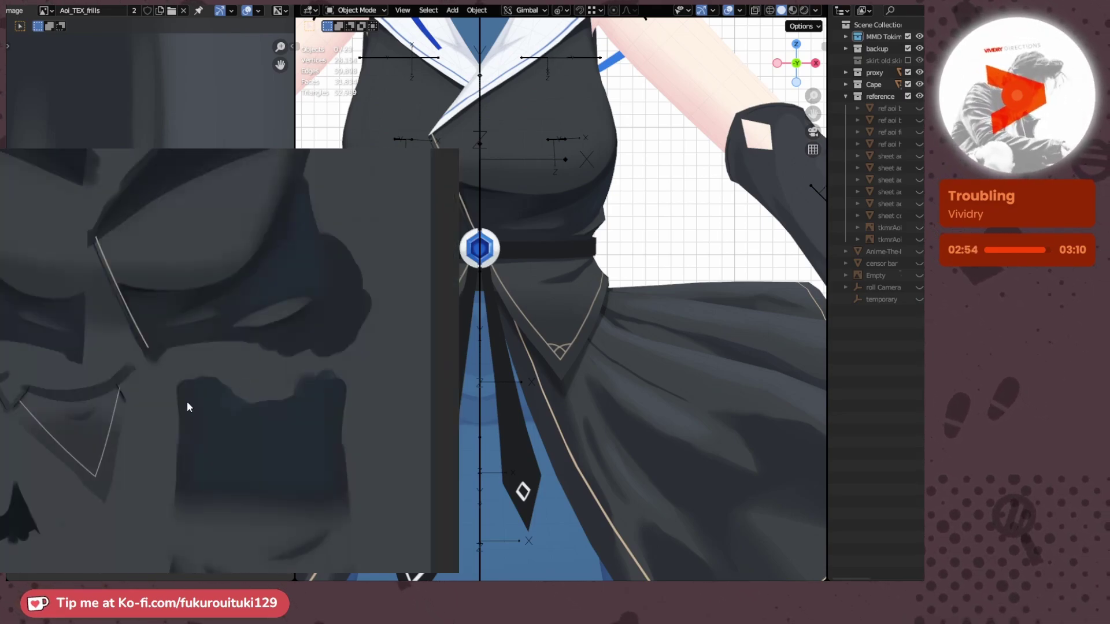
{"action": "scroll", "coordinate": [82, 397], "scroll_direction": "up", "scroll_amount": 3}
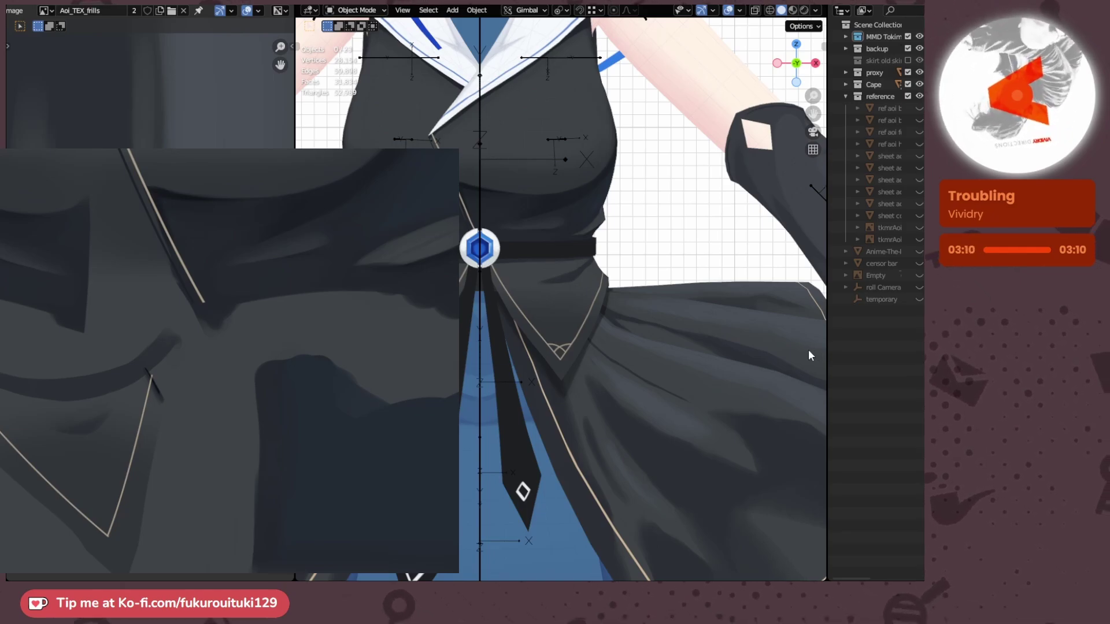
{"action": "scroll", "coordinate": [730, 338], "scroll_direction": "down", "scroll_amount": 5}
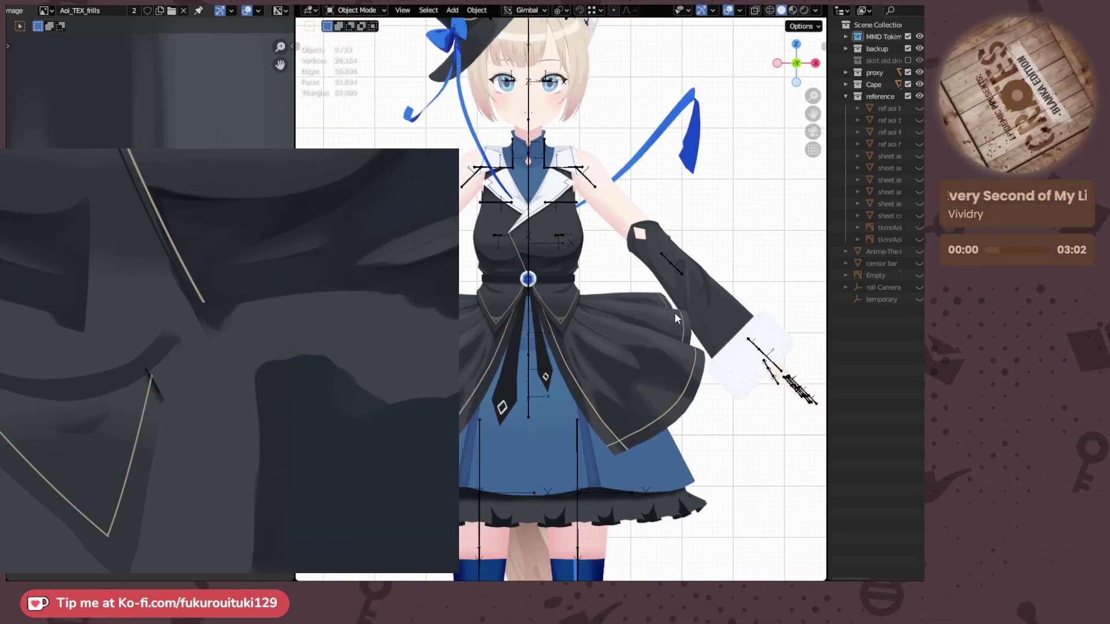
{"action": "scroll", "coordinate": [686, 308], "scroll_direction": "up", "scroll_amount": 2}
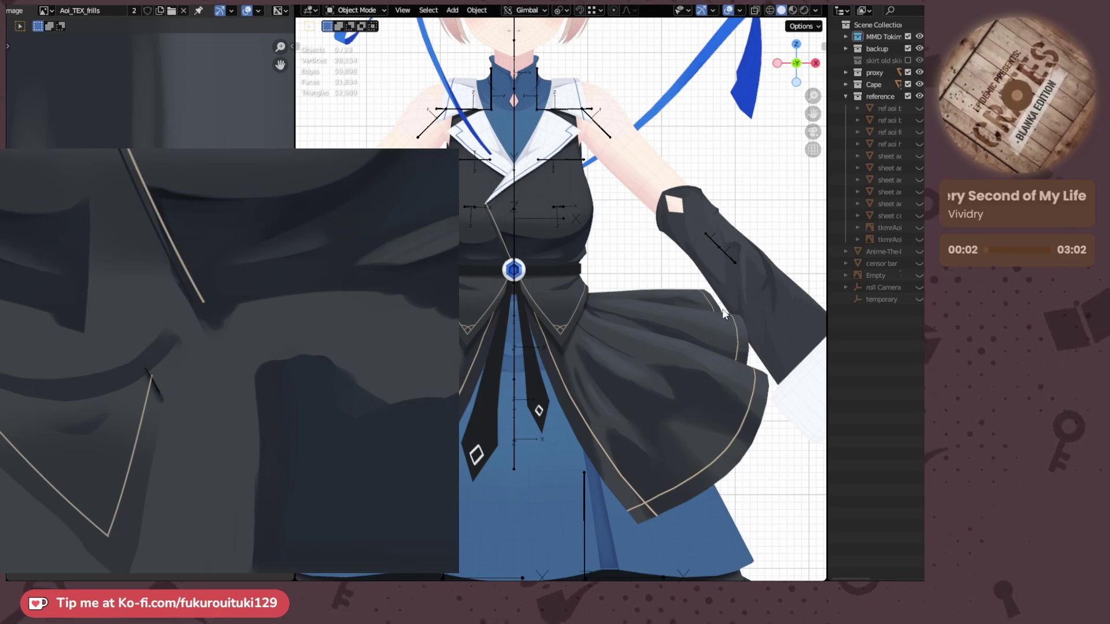
{"action": "middle_click_drag", "start_coordinate": [744, 311], "coordinate": [700, 311], "text": "shift"}
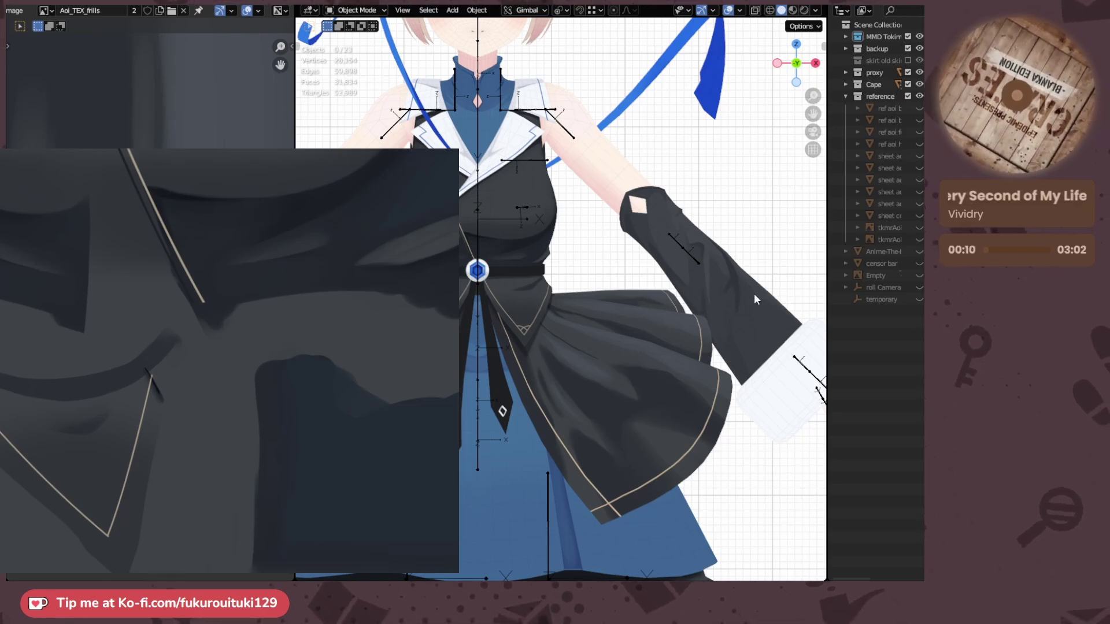
{"action": "scroll", "coordinate": [754, 294], "scroll_direction": "down", "scroll_amount": 3}
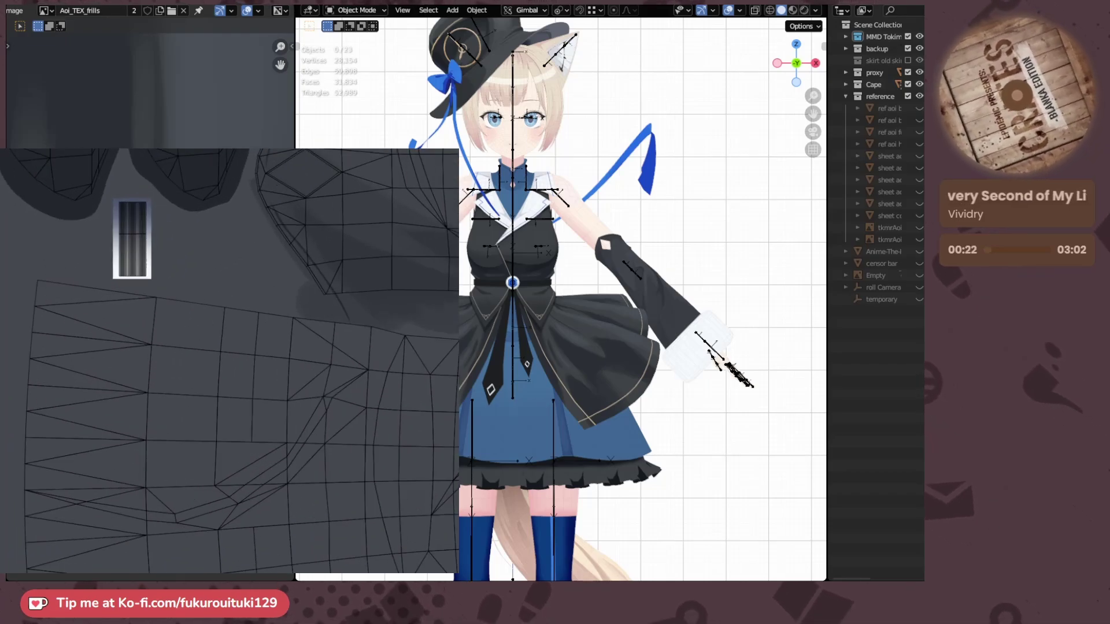
- Open the sleeve mesh for editing and select the whole linked UV island of the cuff's inner lining
{"action": "middle_click_drag", "start_coordinate": [724, 285], "coordinate": [618, 272]}
{"action": "scroll", "coordinate": [165, 275], "scroll_direction": "down", "scroll_amount": 1}
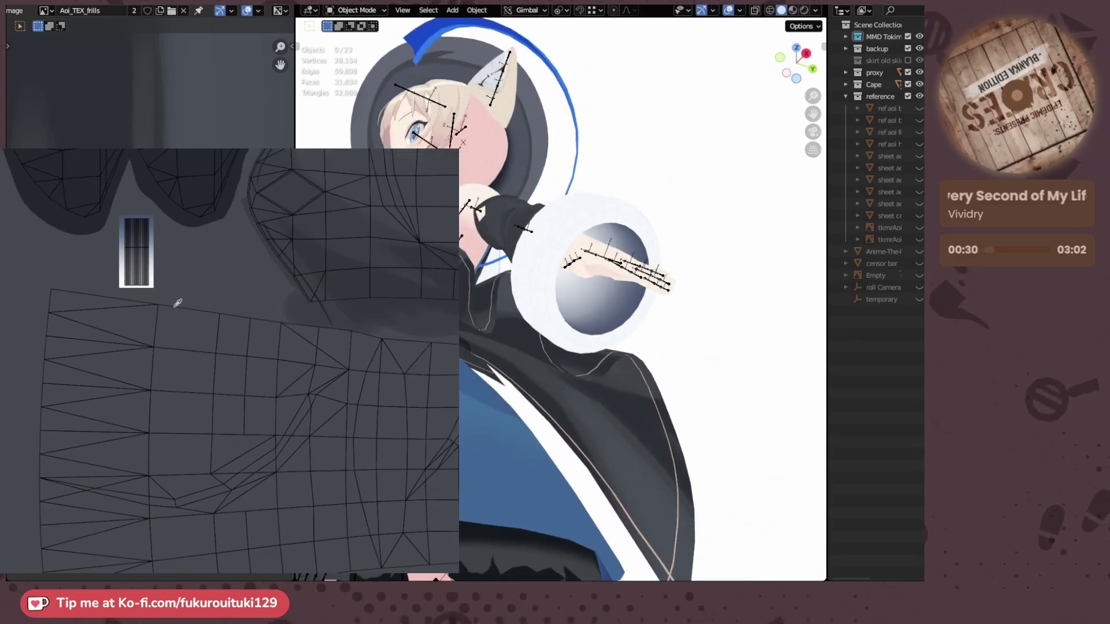
{"action": "left_click", "coordinate": [602, 304]}
{"action": "key", "text": "Tab"}
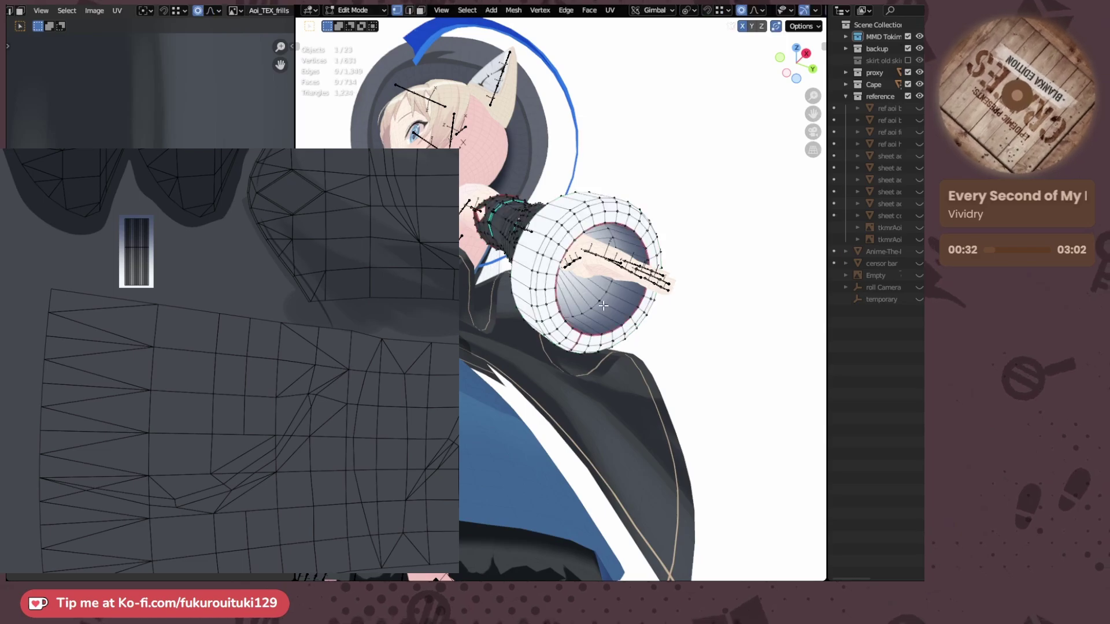
{"action": "scroll", "coordinate": [151, 289], "scroll_direction": "down", "scroll_amount": 7}
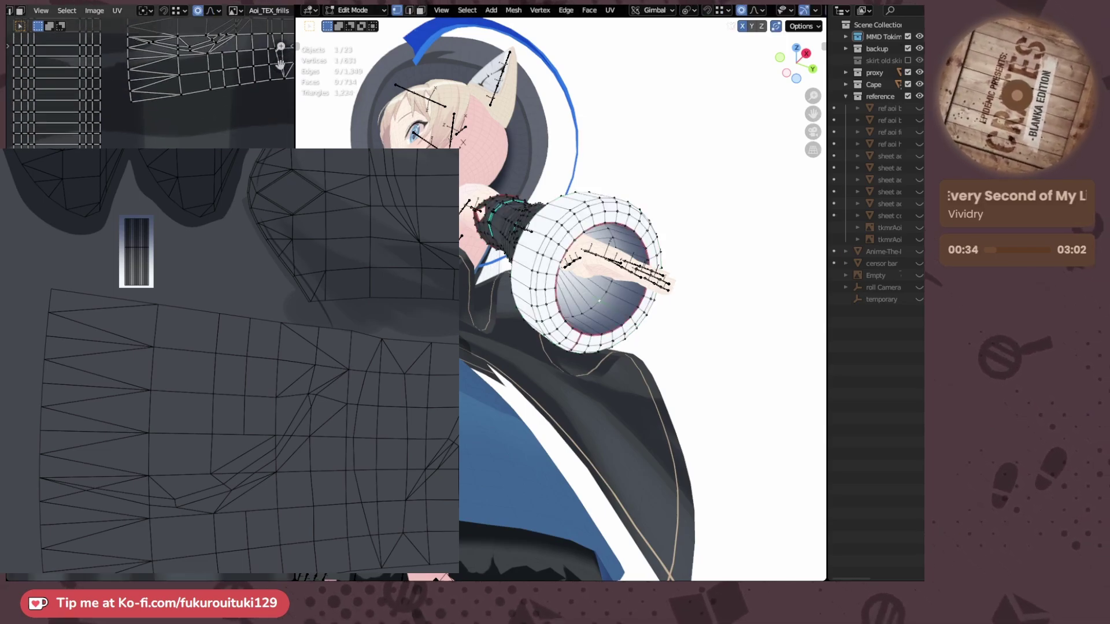
{"action": "middle_click_drag", "start_coordinate": [152, 277], "coordinate": [176, 404]}
{"action": "middle_click_drag", "start_coordinate": [202, 156], "coordinate": [202, 278]}
{"action": "scroll", "coordinate": [202, 277], "scroll_direction": "up", "scroll_amount": 7}
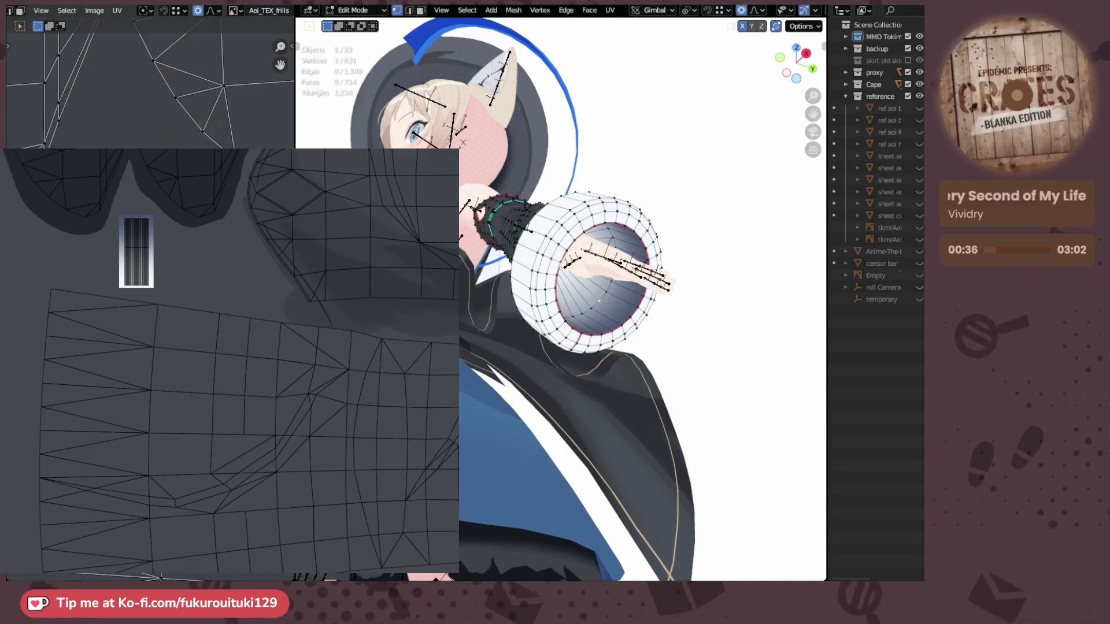
{"action": "key", "text": "ctrl+l"}
- Rotate the cuff lining's UV island by 180 degrees to flip its gradient, and return to object mode
{"action": "key", "text": "r"}
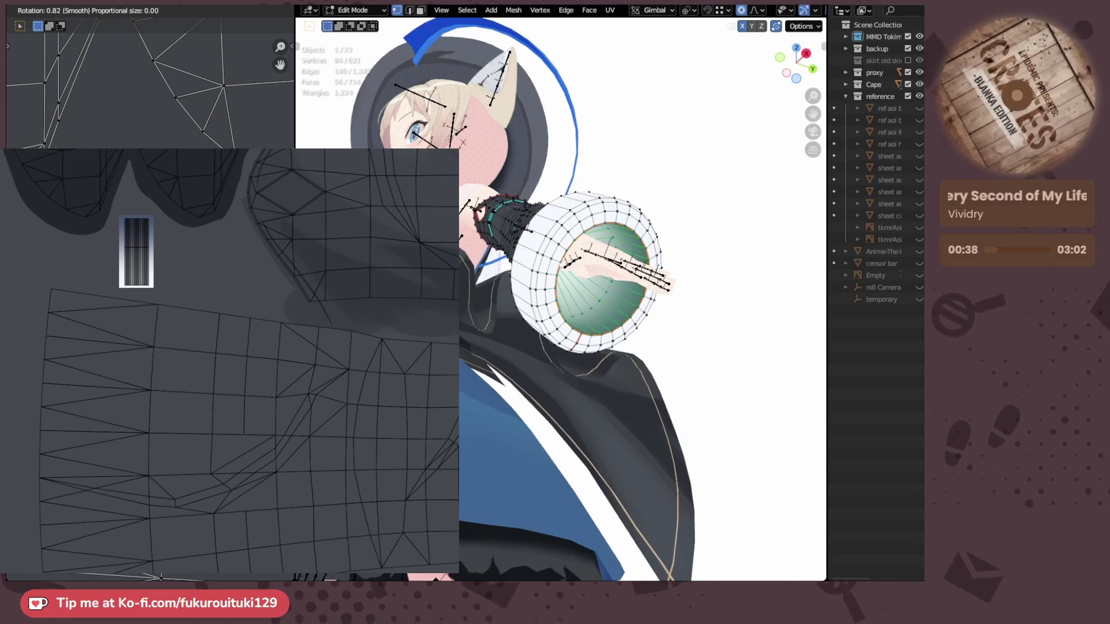
{"action": "key", "text": "Return"}
{"action": "scroll", "coordinate": [203, 277], "scroll_direction": "down", "scroll_amount": 8}
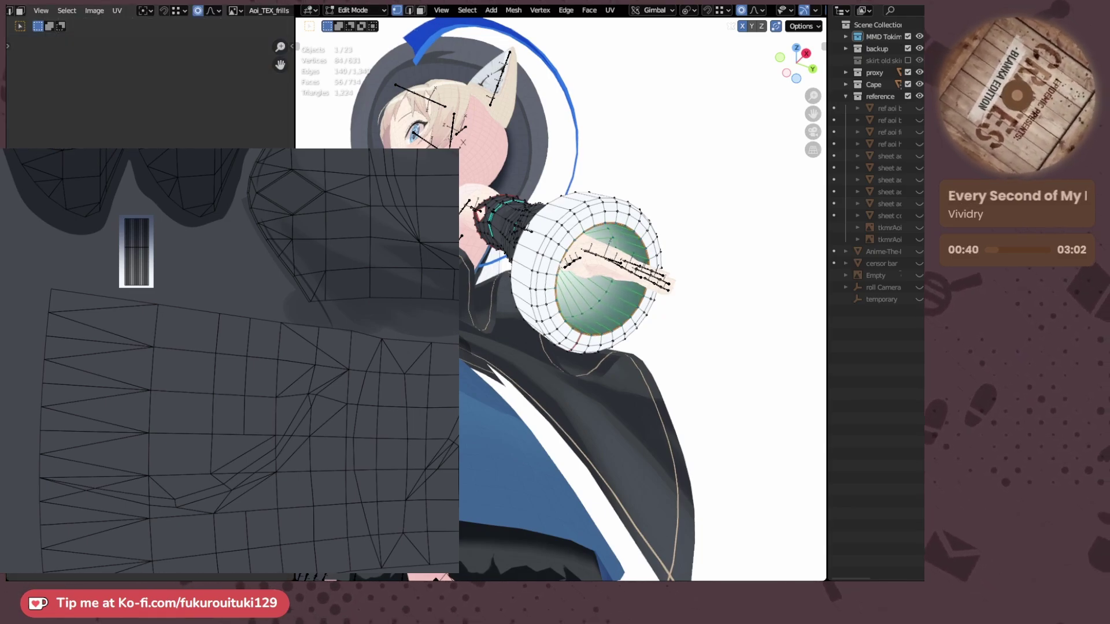
{"action": "key", "text": "3"}
{"action": "scroll", "coordinate": [202, 277], "scroll_direction": "up", "scroll_amount": 4}
{"action": "key", "text": "r"}
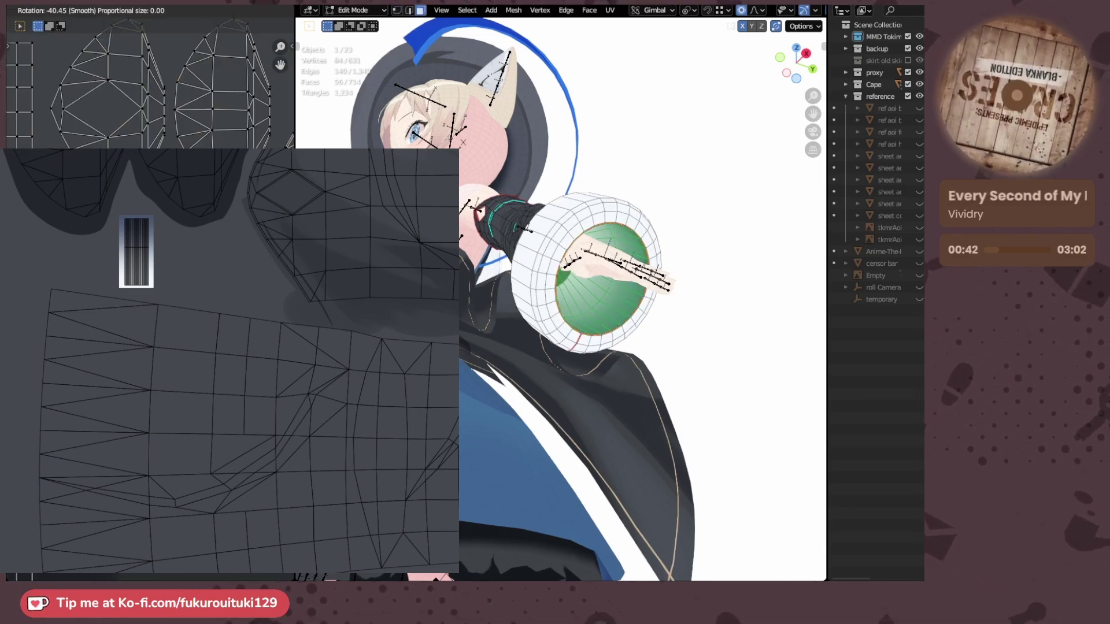
{"action": "key", "text": "Escape"}
{"action": "type", "text": "r"}
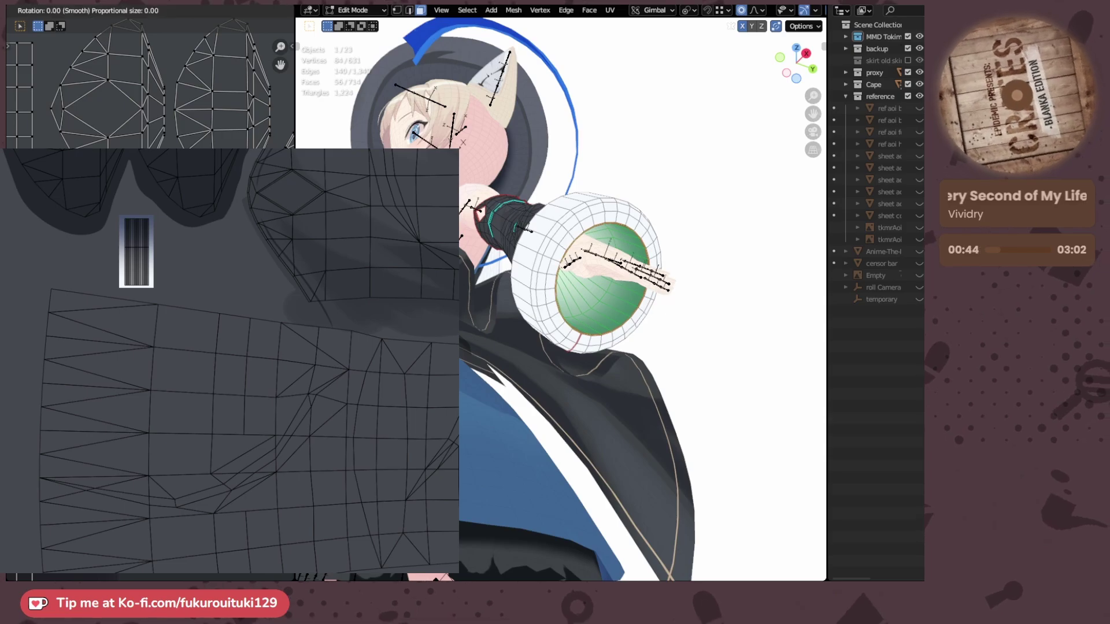
{"action": "type", "text": "180"}
{"action": "key", "text": "Return"}
{"action": "key", "text": "Tab"}
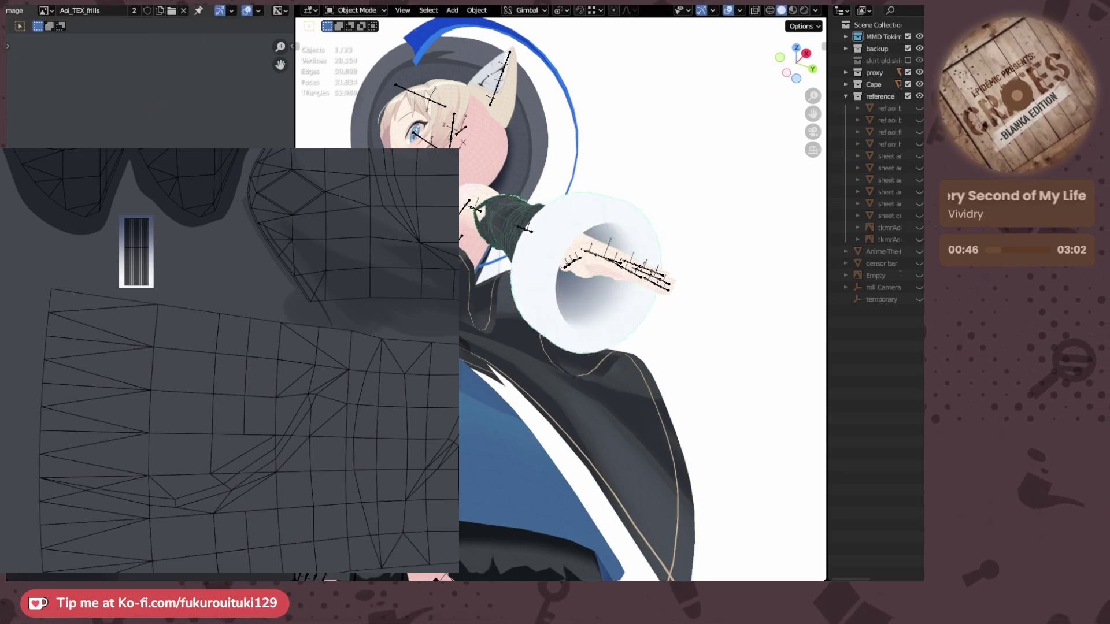
- Examine the cuff on the model up close and in front view, and its white area on the painted texture
{"action": "scroll", "coordinate": [733, 252], "scroll_direction": "up", "scroll_amount": 2}
{"action": "mouse_move", "coordinate": [624, 261]}
{"action": "middle_mouse_down"}
{"action": "mouse_move", "coordinate": [585, 255]}
{"action": "mouse_move", "coordinate": [642, 265]}
{"action": "middle_mouse_up"}
{"action": "middle_click_drag", "start_coordinate": [750, 272], "coordinate": [669, 317]}
{"action": "scroll", "coordinate": [100, 336], "scroll_direction": "down", "scroll_amount": 4}
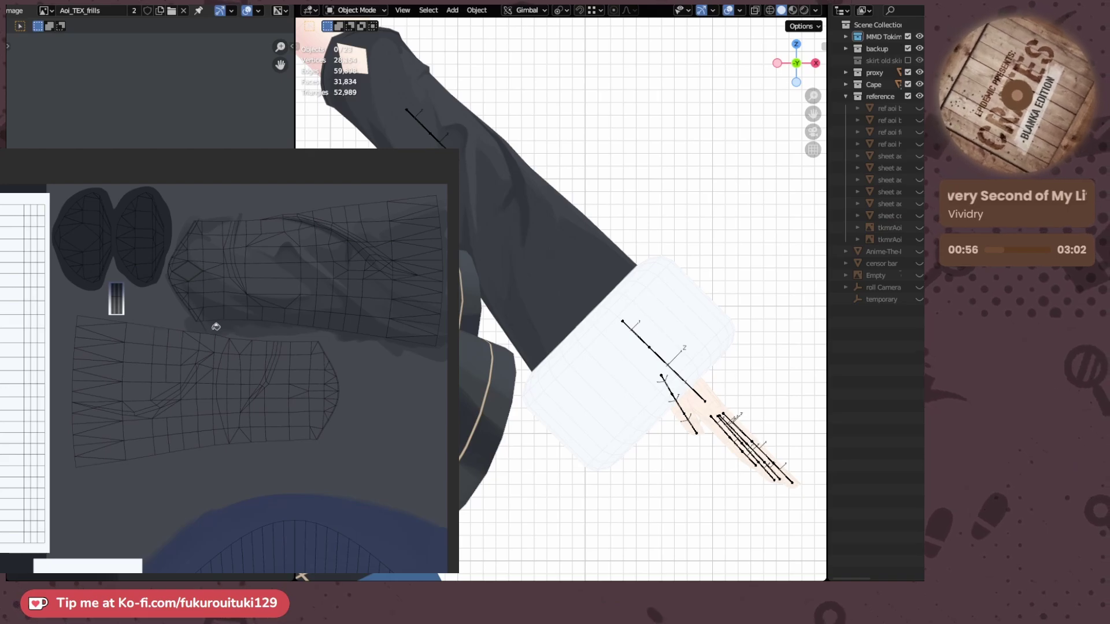
{"action": "middle_click_drag", "start_coordinate": [106, 327], "coordinate": [254, 319]}
{"action": "scroll", "coordinate": [226, 316], "scroll_direction": "up", "scroll_amount": 2}
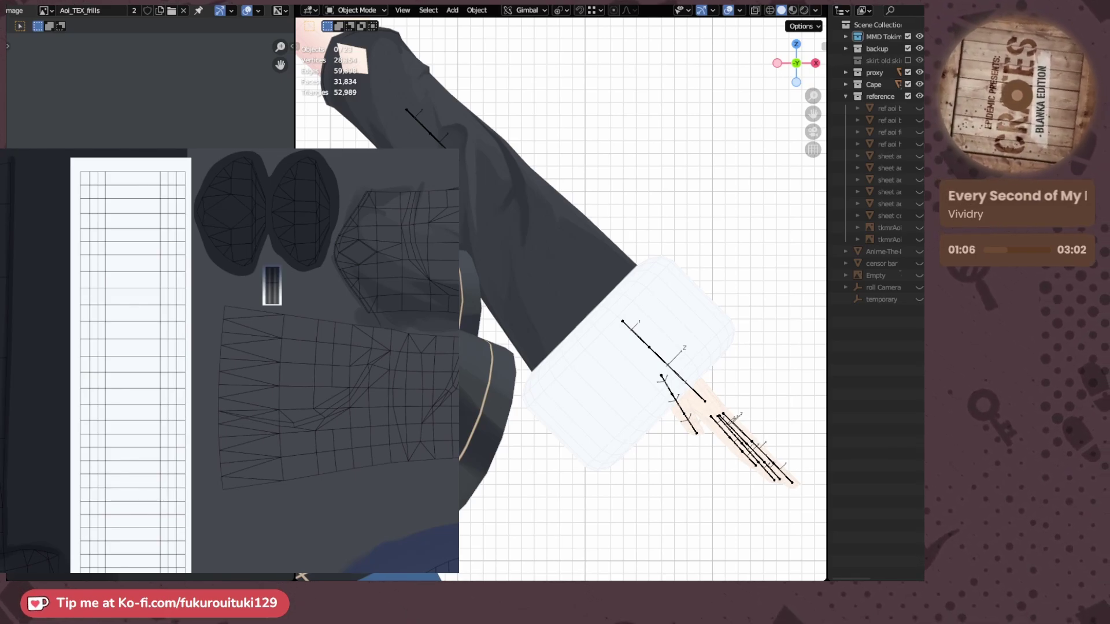
{"action": "middle_click_drag", "start_coordinate": [275, 364], "coordinate": [183, 357]}
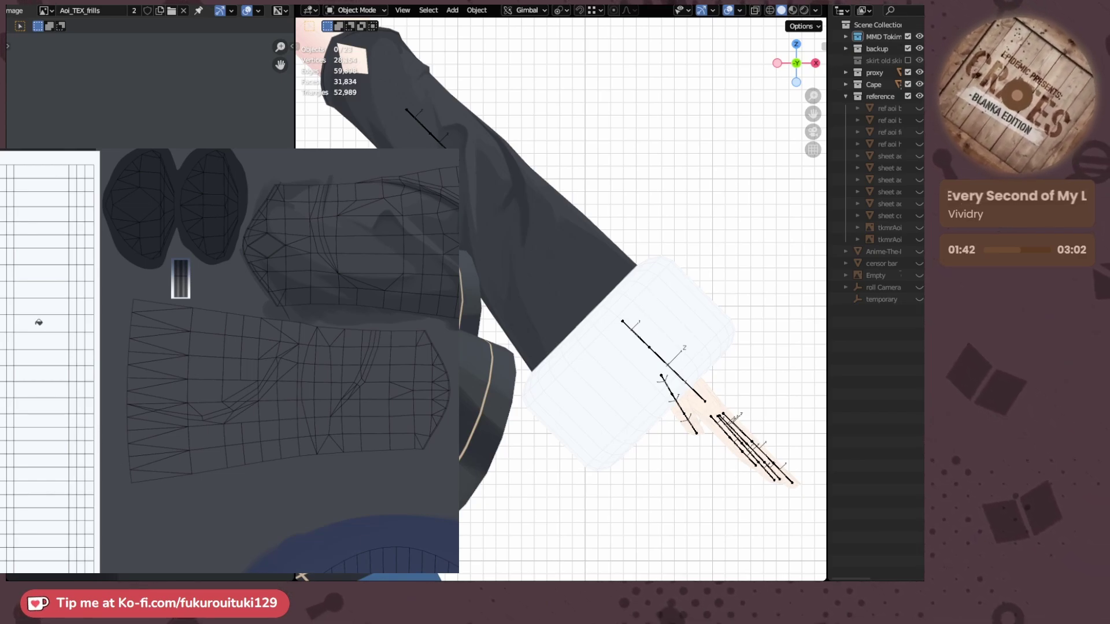
{"action": "middle_click_drag", "start_coordinate": [69, 381], "coordinate": [93, 343]}
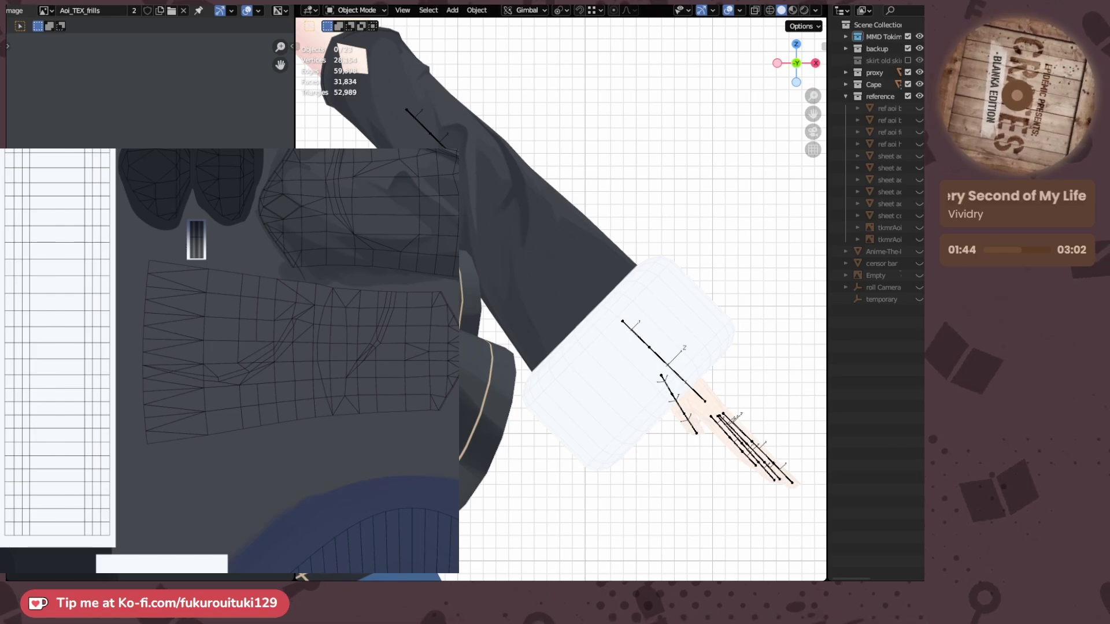
- Open the sleeve and cuff mesh in edit mode to show its wireframe from the front
{"action": "left_click", "coordinate": [684, 300]}
{"action": "key", "text": "Tab"}
{"action": "mouse_move", "coordinate": [684, 300]}
{"action": "middle_mouse_down"}
{"action": "mouse_move", "coordinate": [601, 274]}
{"action": "mouse_move", "coordinate": [577, 219]}
{"action": "mouse_move", "coordinate": [644, 253]}
{"action": "mouse_move", "coordinate": [612, 290]}
{"action": "mouse_move", "coordinate": [691, 297]}
{"action": "middle_mouse_up"}
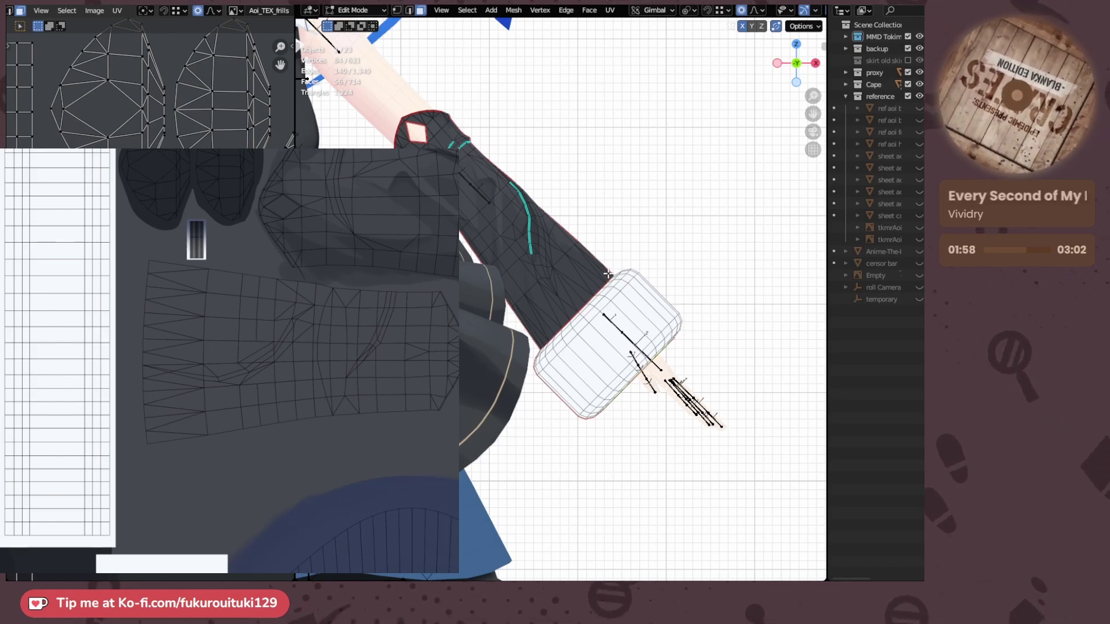
{"action": "middle_click_drag", "start_coordinate": [607, 274], "coordinate": [687, 255], "text": "shift"}
{"action": "scroll", "coordinate": [661, 247], "scroll_direction": "up", "scroll_amount": 1}
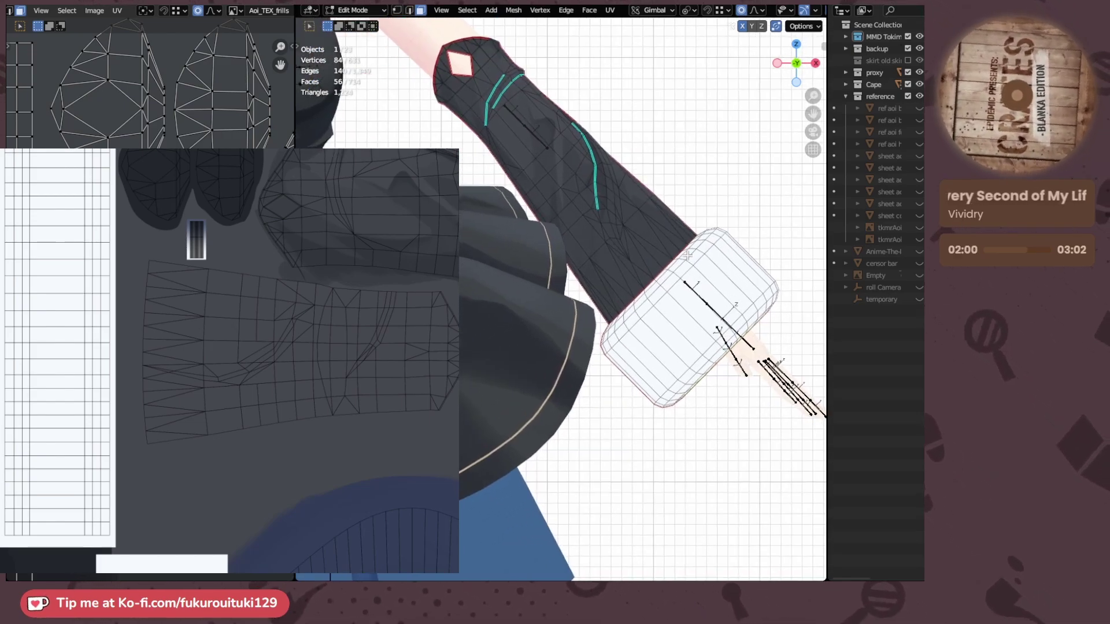
- Paint pale blue-grey shadows across both ends of the white cuff texture, following the cuff in the reference illustration
{"action": "key", "text": "ctrl+Tab"}
{"action": "key", "text": "ctrl+Tab"}
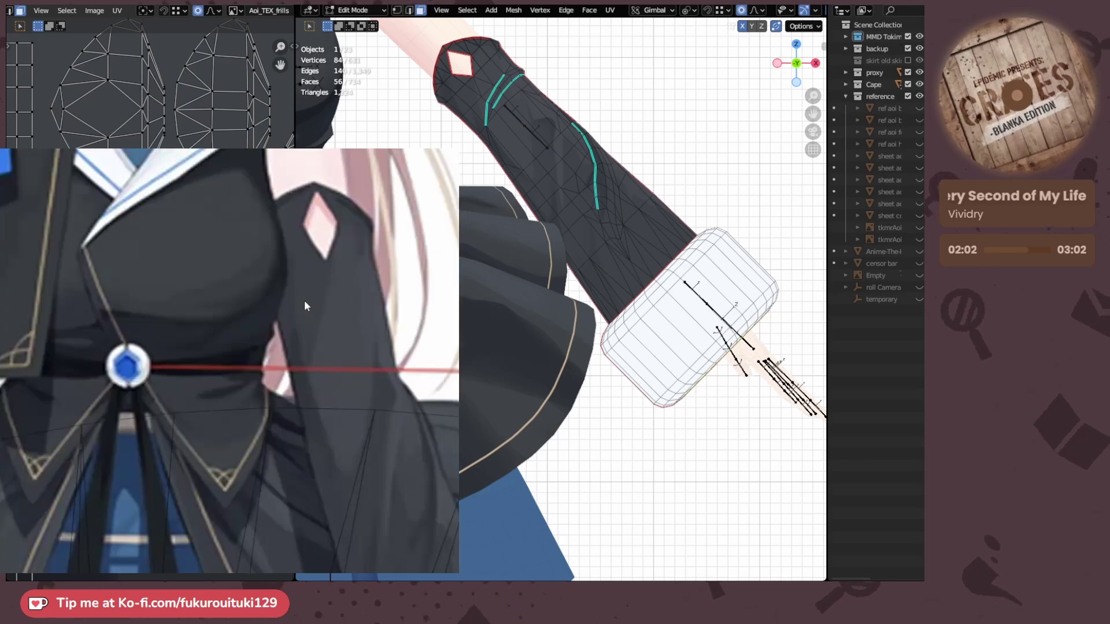
{"action": "scroll", "coordinate": [304, 300], "scroll_direction": "down", "scroll_amount": 4}
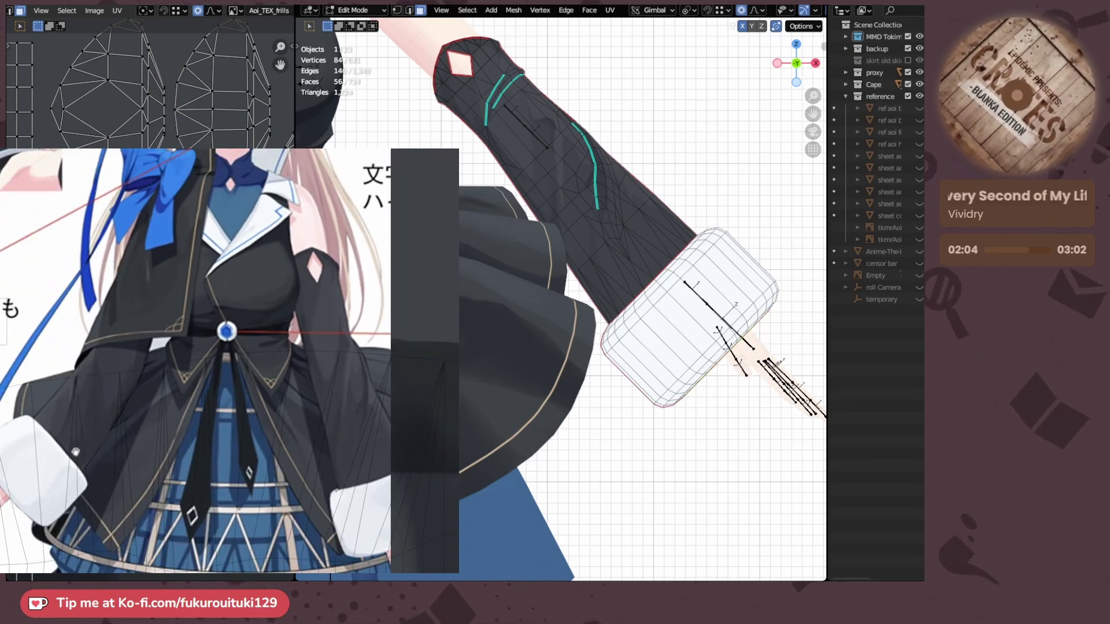
{"action": "middle_click_drag", "start_coordinate": [76, 452], "coordinate": [157, 335]}
{"action": "scroll", "coordinate": [158, 336], "scroll_direction": "up", "scroll_amount": 3}
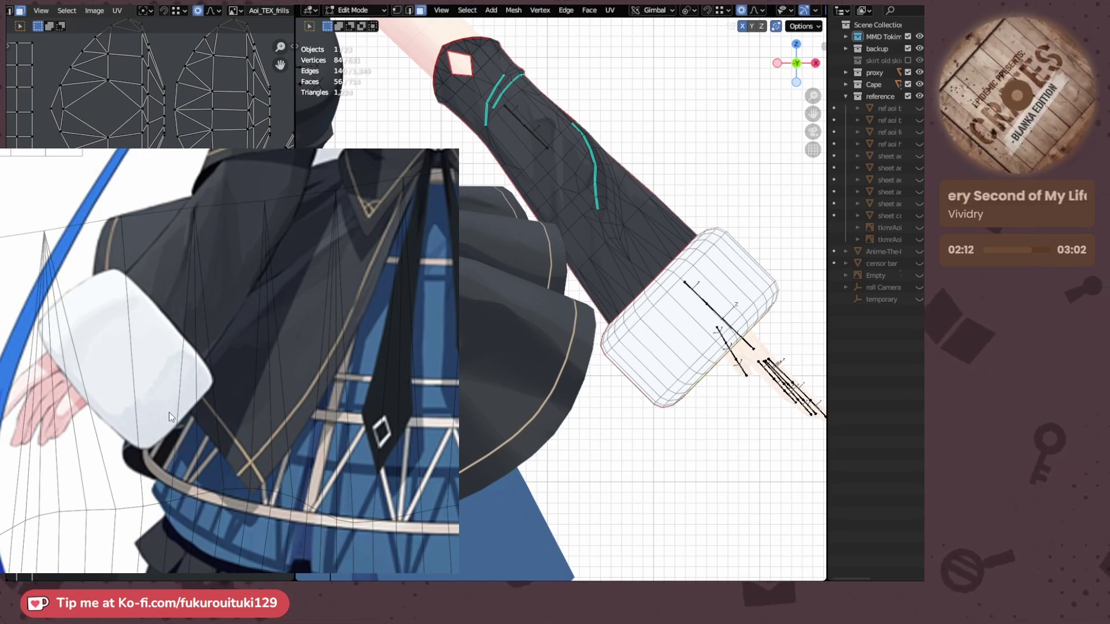
{"action": "key", "text": "ctrl+Tab"}
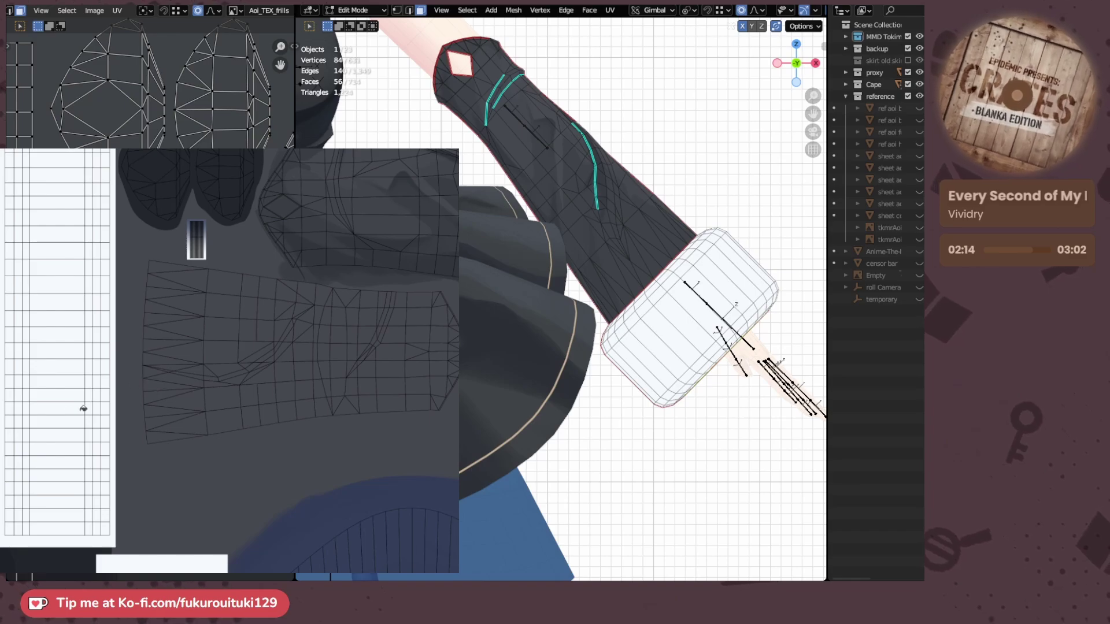
{"action": "mouse_move", "coordinate": [123, 523]}
{"action": "left_mouse_down"}
{"action": "mouse_move", "coordinate": [20, 520]}
{"action": "mouse_move", "coordinate": [131, 506]}
{"action": "mouse_move", "coordinate": [18, 493]}
{"action": "left_mouse_up"}
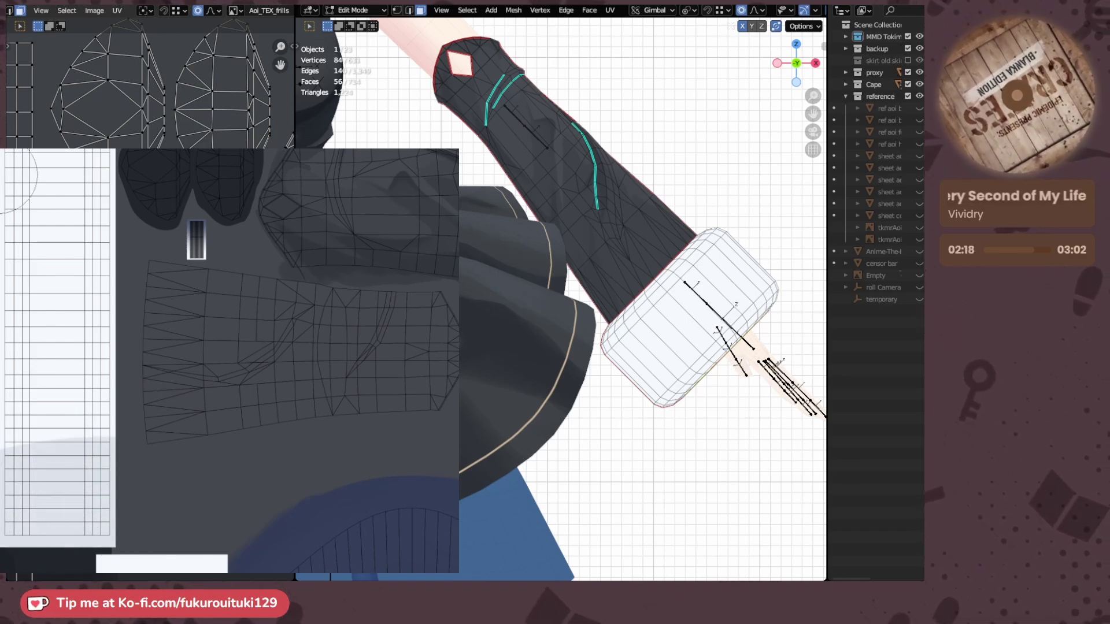
{"action": "left_click_drag", "start_coordinate": [0, 140], "coordinate": [110, 169]}
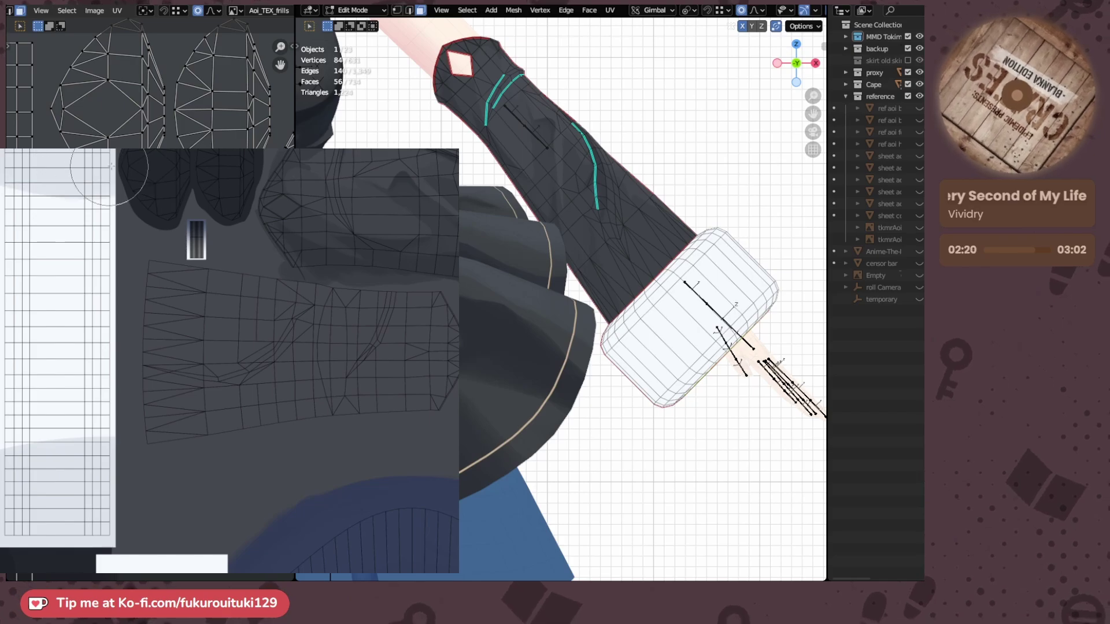
- Soften and round the blue-grey shadow transitions at both ends of the white cuff texture, checking the cuff in the reference illustration
{"action": "key", "text": "ctrl+Tab"}
{"action": "scroll", "coordinate": [143, 385], "scroll_direction": "down", "scroll_amount": 5}
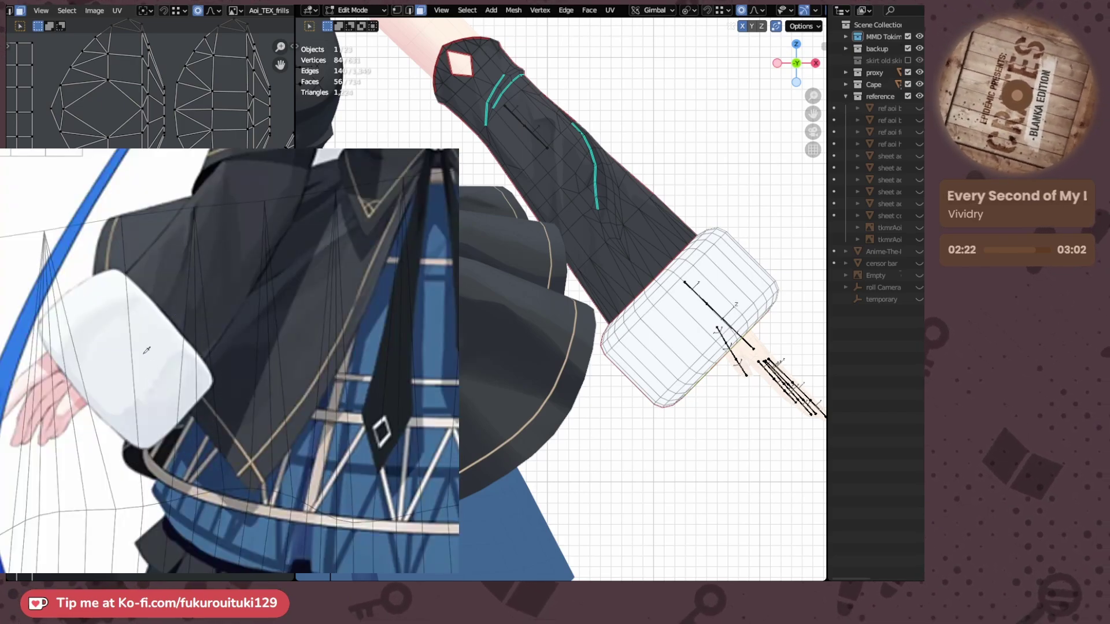
{"action": "key", "text": "ctrl+Tab"}
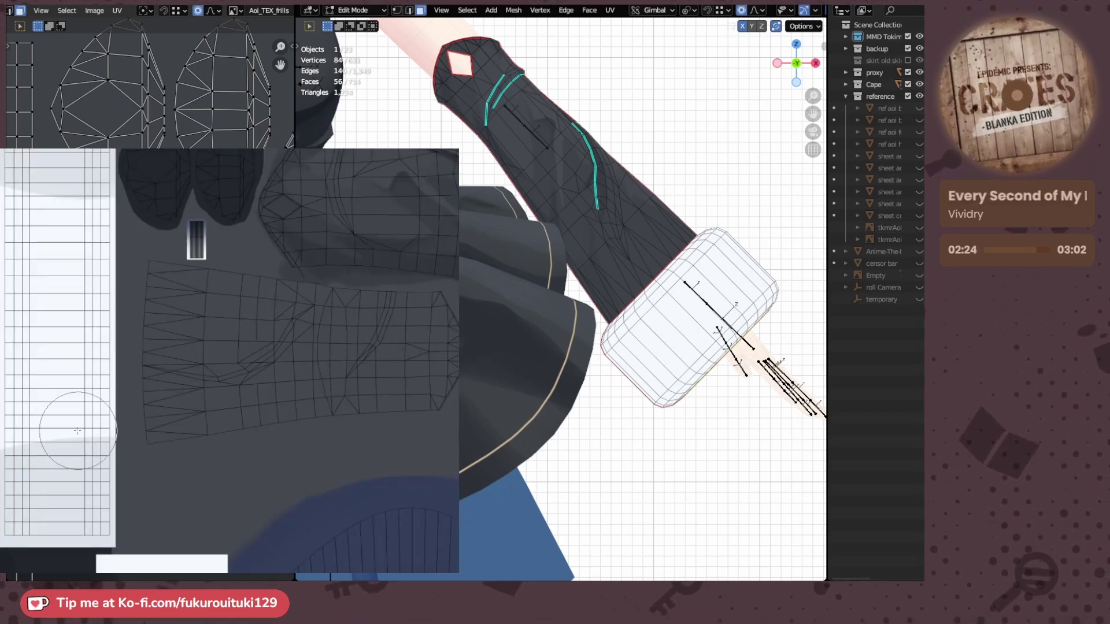
{"action": "left_click_drag", "start_coordinate": [77, 434], "coordinate": [39, 432]}
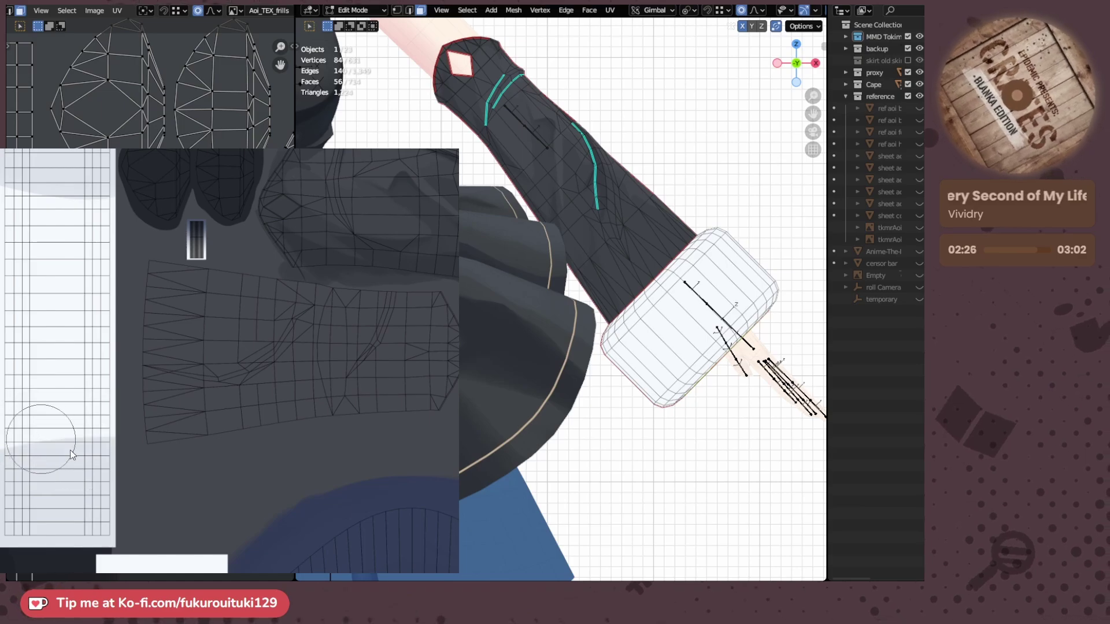
{"action": "scroll", "coordinate": [70, 447], "scroll_direction": "up", "scroll_amount": 2}
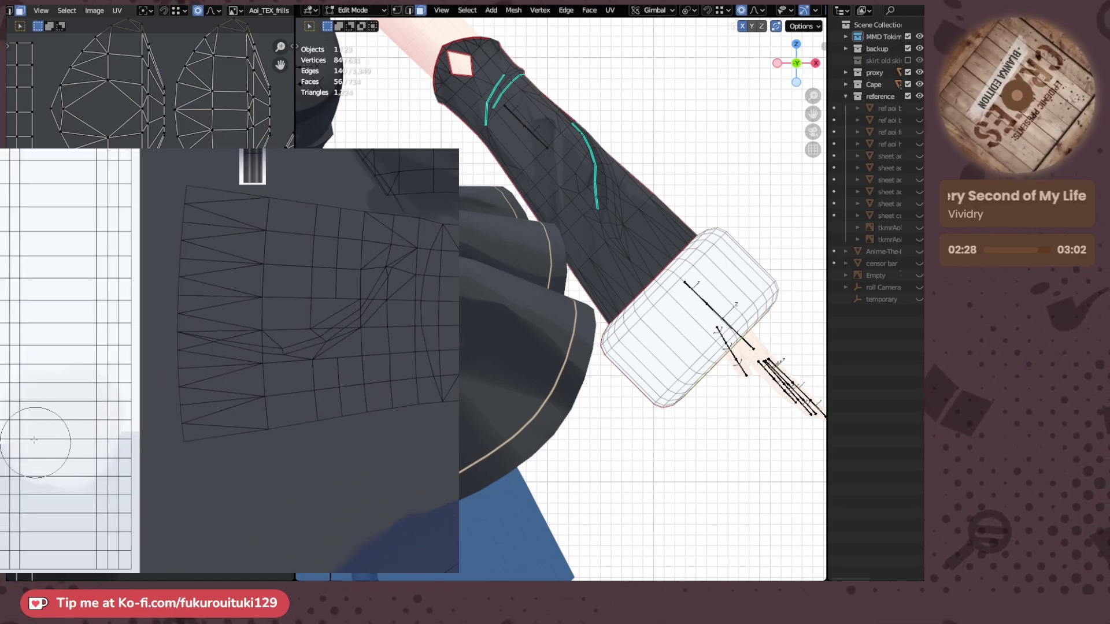
{"action": "mouse_move", "coordinate": [29, 444]}
{"action": "left_mouse_down"}
{"action": "mouse_move", "coordinate": [87, 422]}
{"action": "mouse_move", "coordinate": [67, 465]}
{"action": "left_mouse_up"}
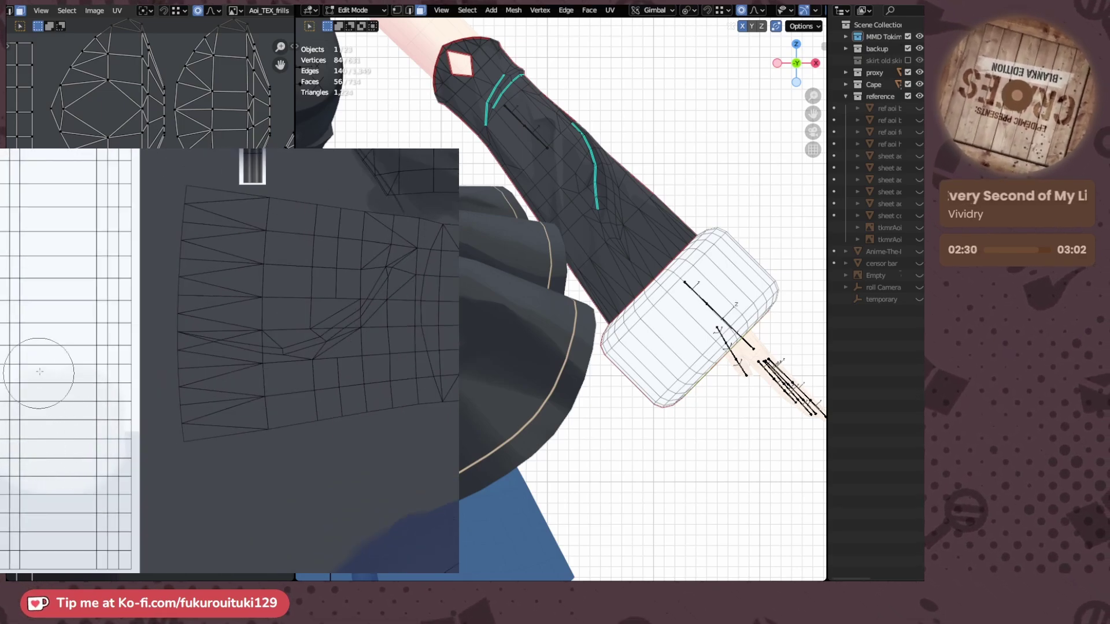
{"action": "left_click_drag", "start_coordinate": [72, 238], "coordinate": [65, 398]}
{"action": "middle_click_drag", "start_coordinate": [64, 398], "coordinate": [63, 443]}
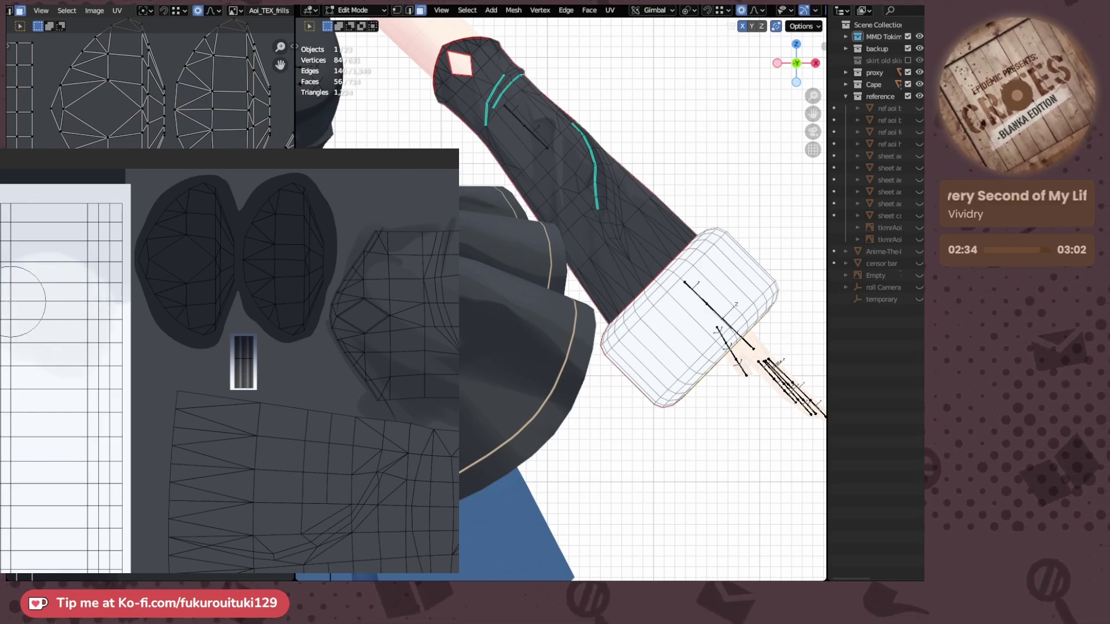
{"action": "scroll", "coordinate": [60, 249], "scroll_direction": "down", "scroll_amount": 2}
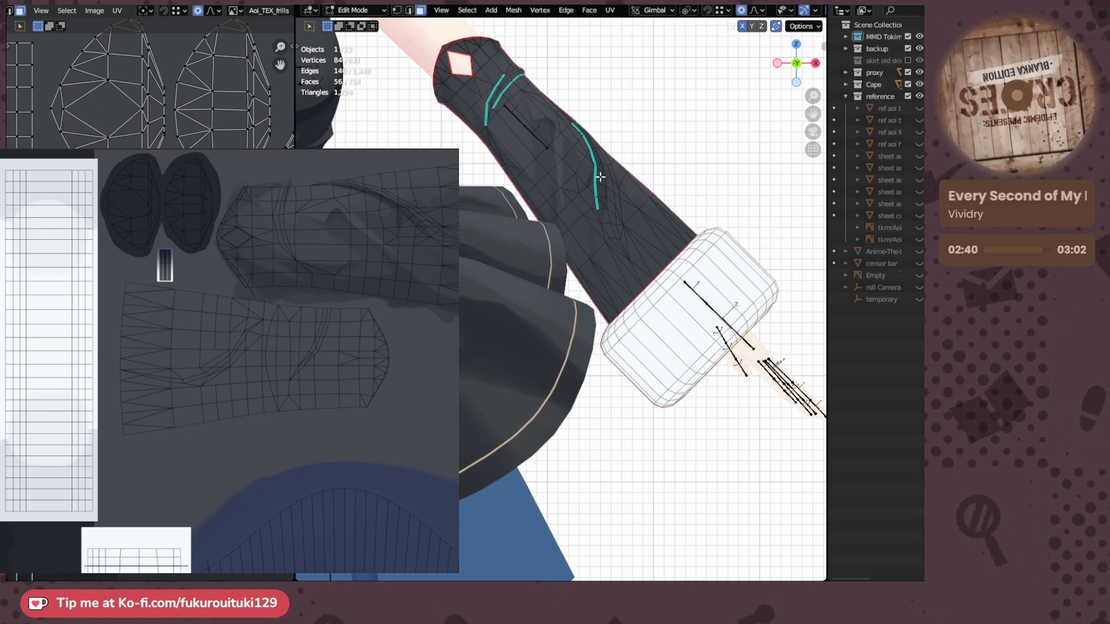
- Return to object mode, set the 3D viewport background to Theme, and deselect the sleeve to view the cuff shading
{"action": "key", "text": "Tab"}
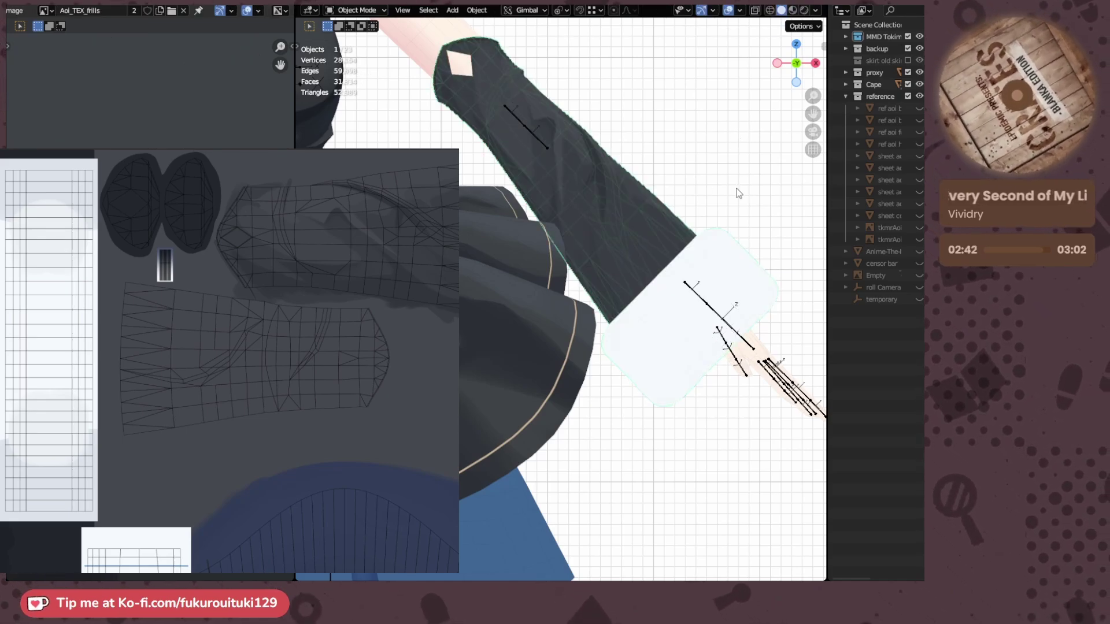
{"action": "middle_click_drag", "start_coordinate": [768, 209], "coordinate": [670, 169], "text": "shift"}
{"action": "scroll", "coordinate": [669, 169], "scroll_direction": "up", "scroll_amount": 1}
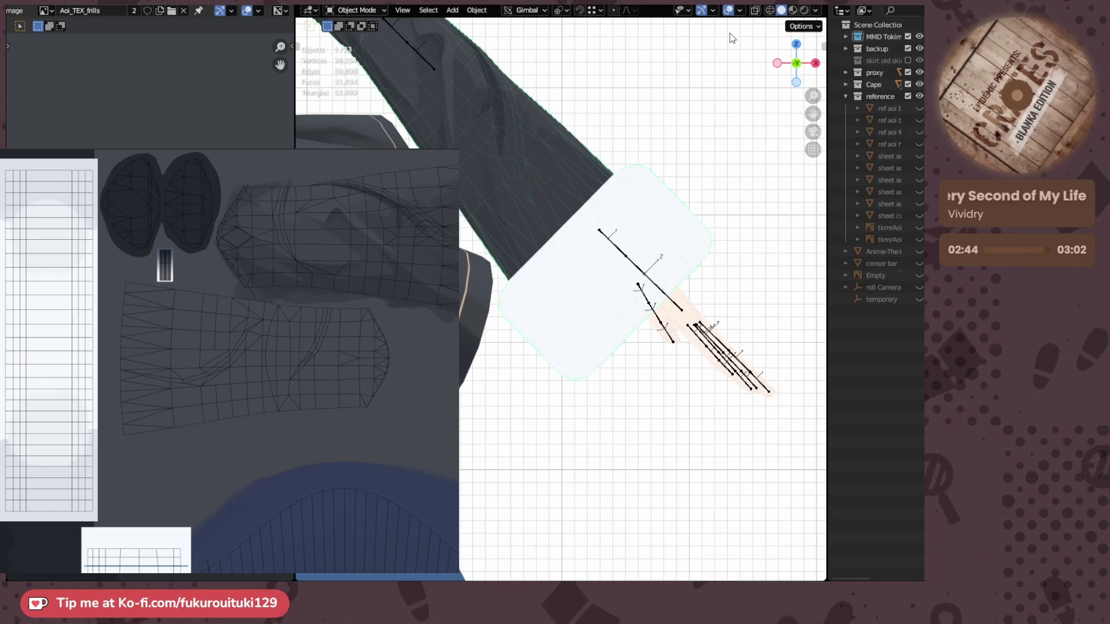
{"action": "left_click", "coordinate": [815, 10]}
{"action": "left_click", "coordinate": [777, 186]}
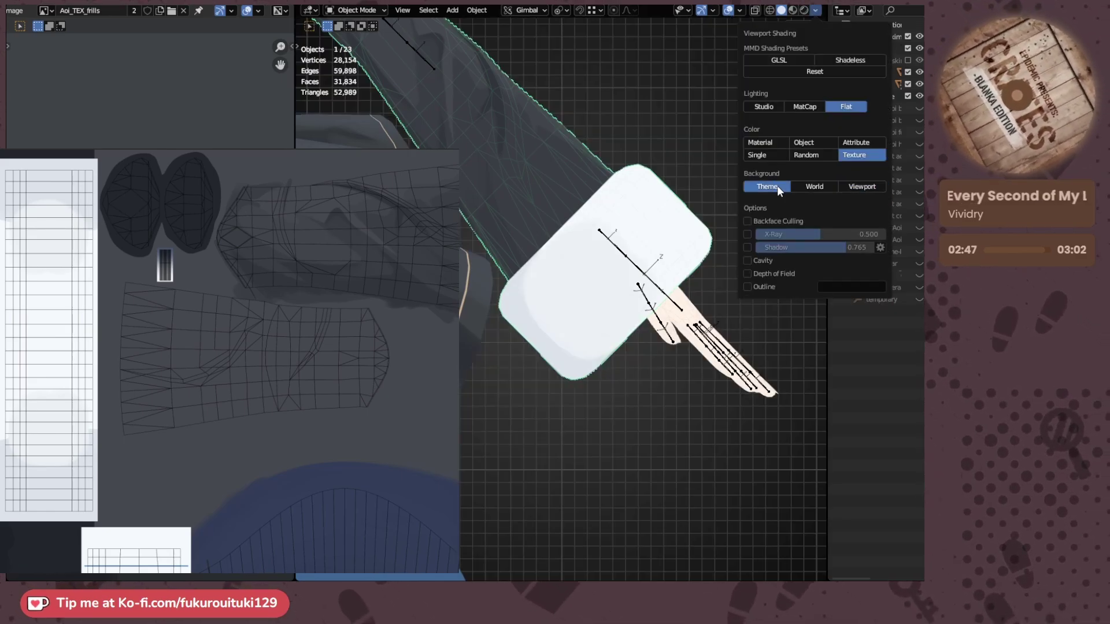
{"action": "middle_click_drag", "start_coordinate": [718, 118], "coordinate": [696, 138]}
{"action": "left_click", "coordinate": [697, 139]}
- Show the last reference sheet in the reference collection behind the model to compare its cuffs with the painted one
{"action": "scroll", "coordinate": [697, 140], "scroll_direction": "down", "scroll_amount": 2}
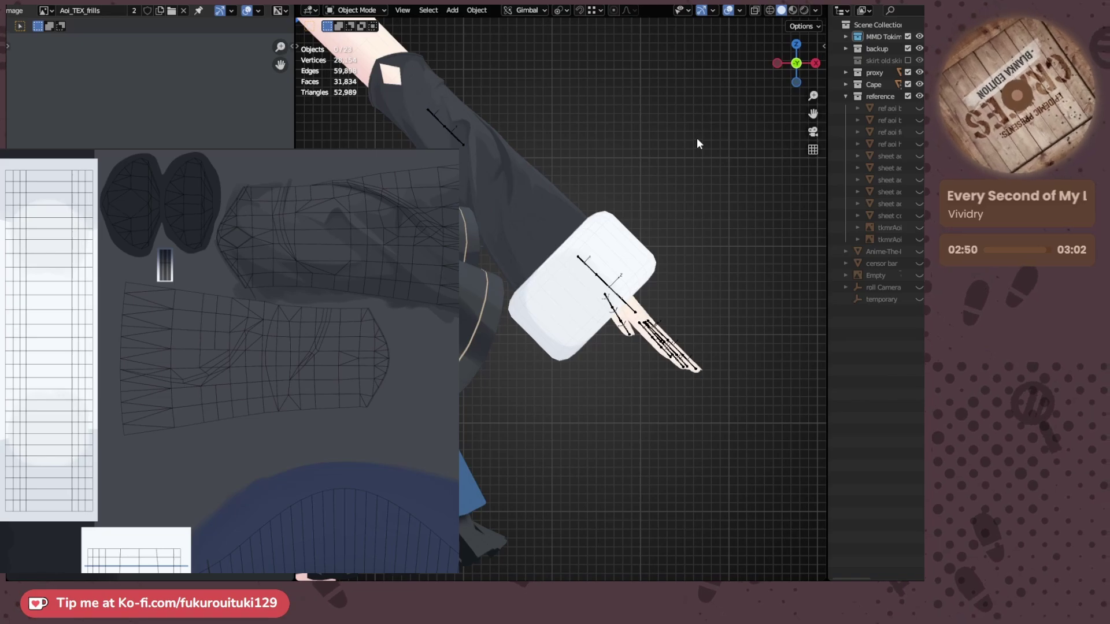
{"action": "scroll", "coordinate": [696, 139], "scroll_direction": "up", "scroll_amount": 2}
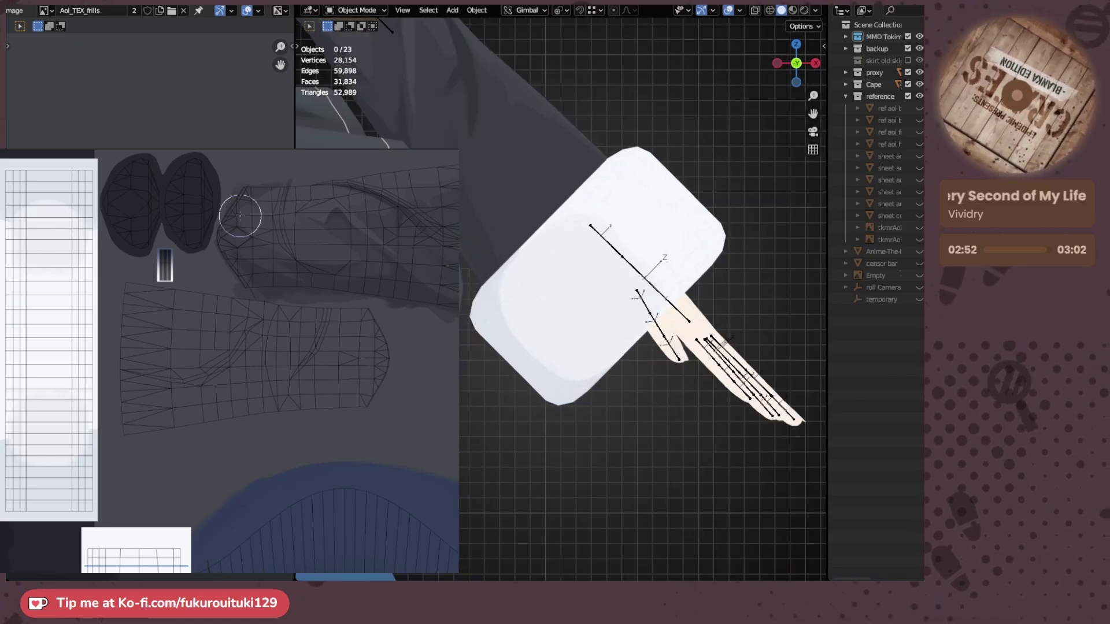
{"action": "key", "text": "alt+h"}
{"action": "scroll", "coordinate": [637, 159], "scroll_direction": "down", "scroll_amount": 2}
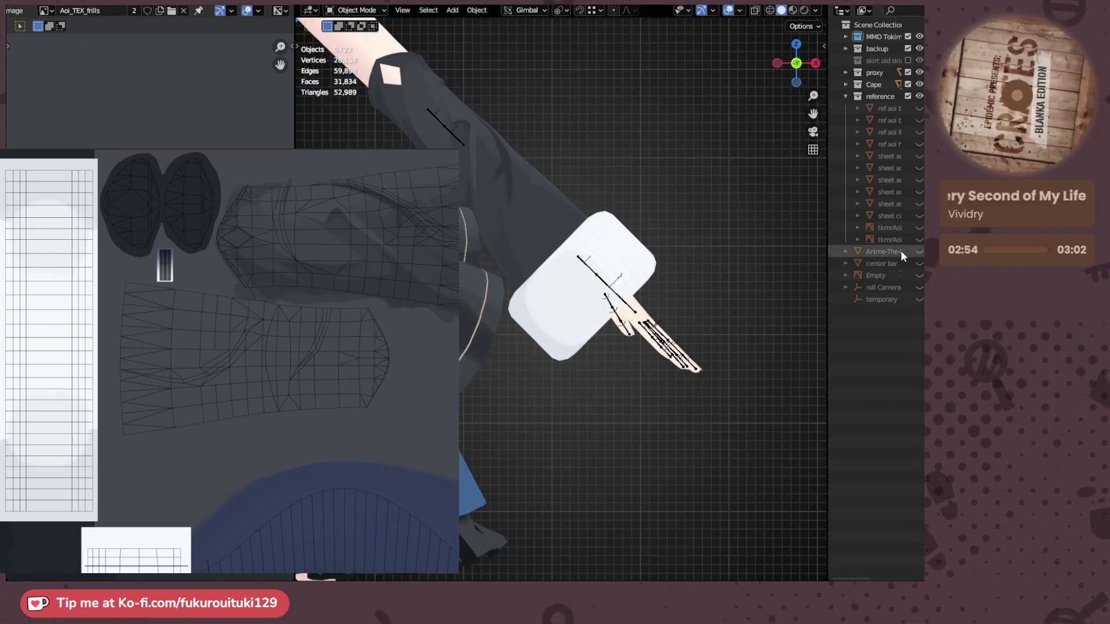
{"action": "left_click", "coordinate": [919, 216]}
{"action": "left_click", "coordinate": [919, 216]}
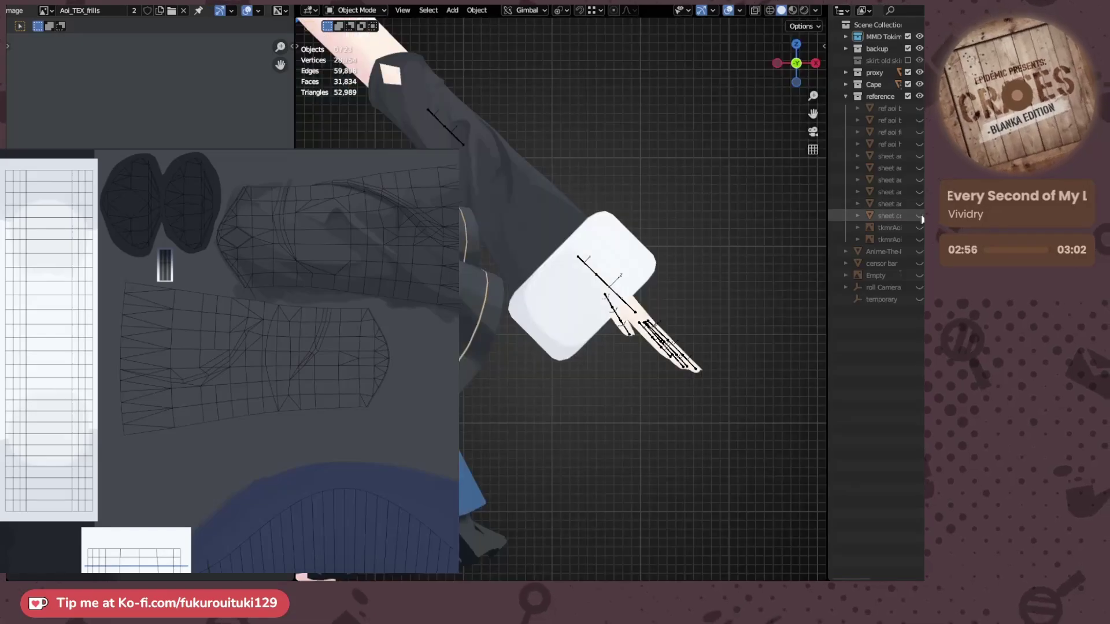
{"action": "left_click", "coordinate": [919, 216]}
{"action": "scroll", "coordinate": [722, 193], "scroll_direction": "up", "scroll_amount": 1}
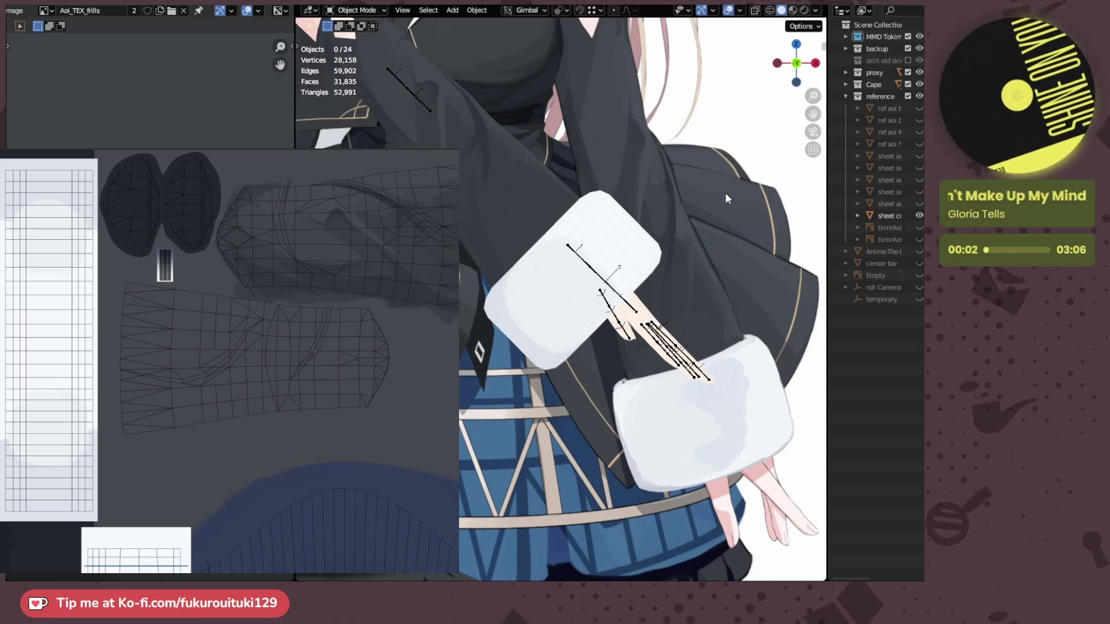
{"action": "middle_click_drag", "start_coordinate": [53, 519], "coordinate": [94, 455]}
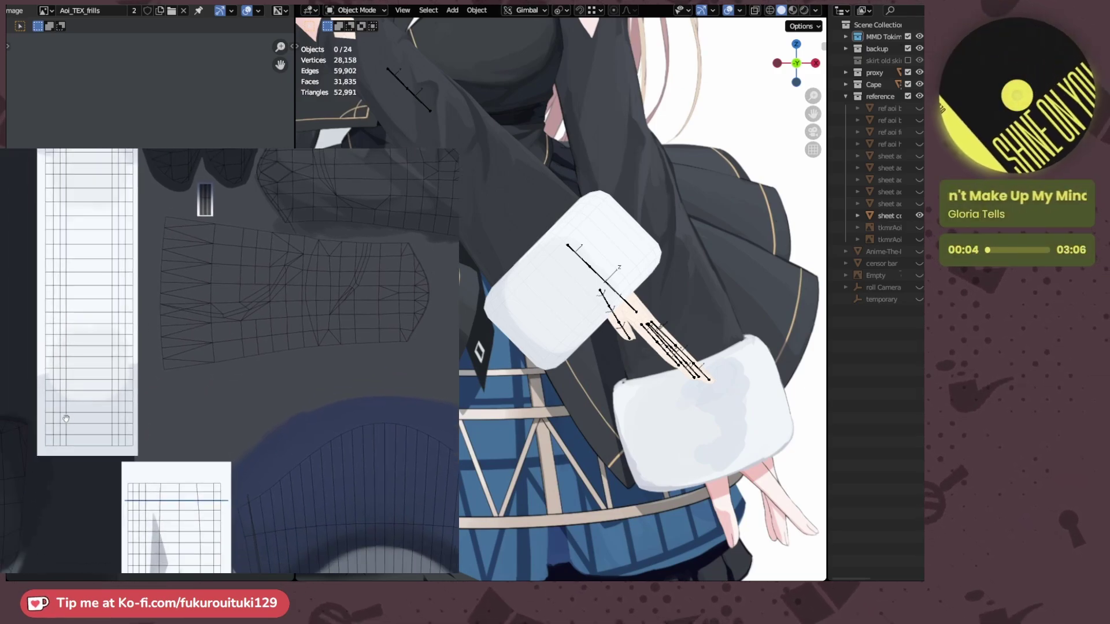
{"action": "scroll", "coordinate": [87, 434], "scroll_direction": "up", "scroll_amount": 2}
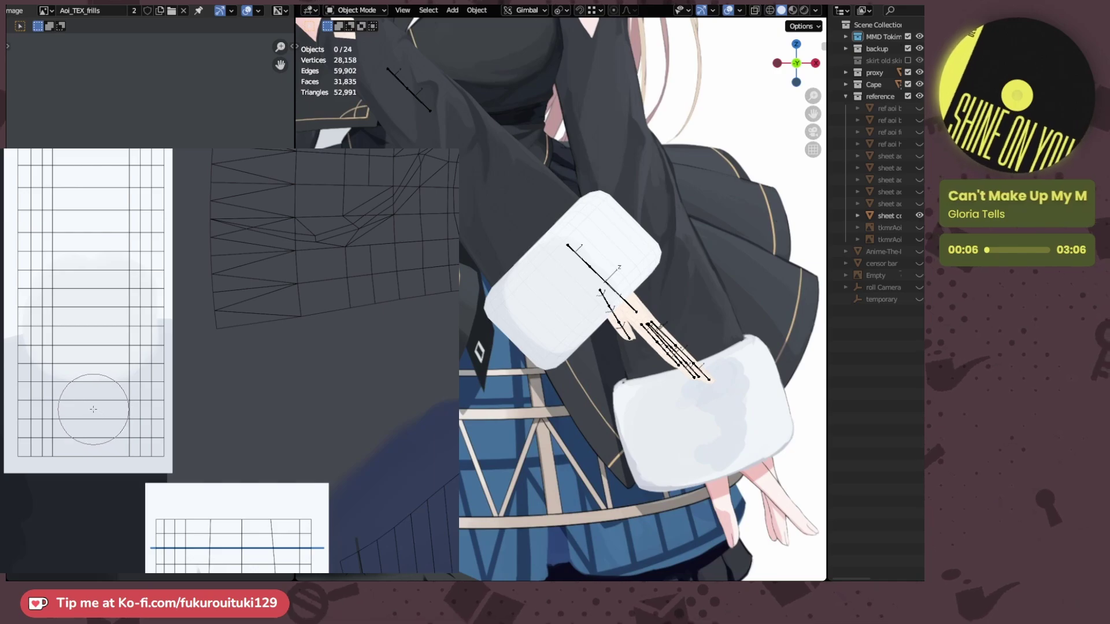
- Rotate the whole white cuff's UV island by 180 degrees and return to object mode
{"action": "left_click", "coordinate": [556, 301]}
{"action": "key", "text": "Tab"}
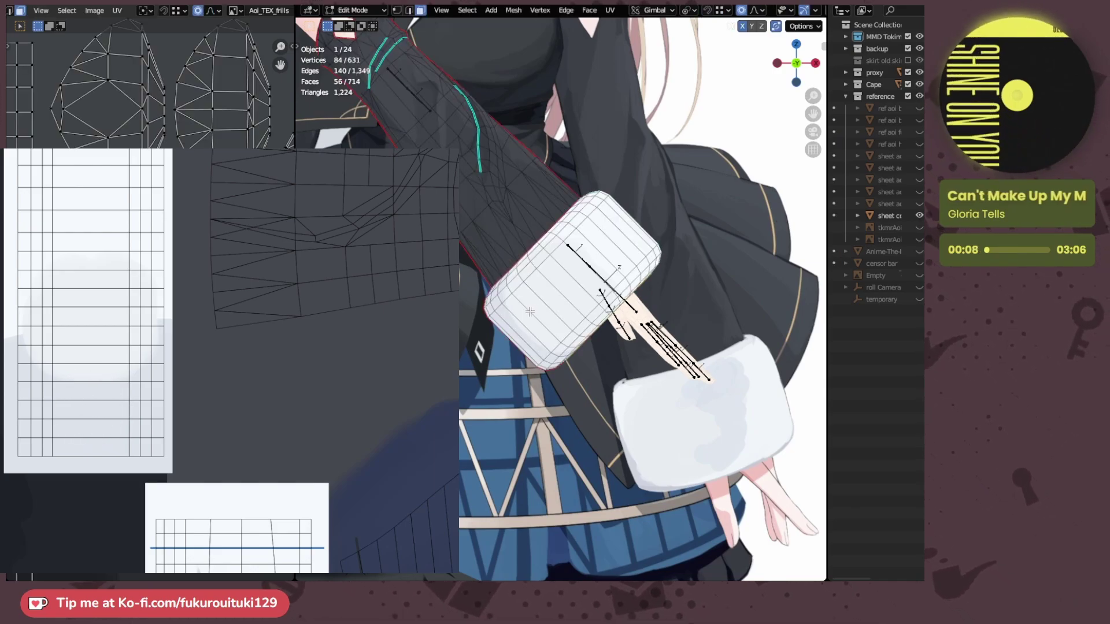
{"action": "left_click", "coordinate": [526, 320]}
{"action": "key", "text": "Home"}
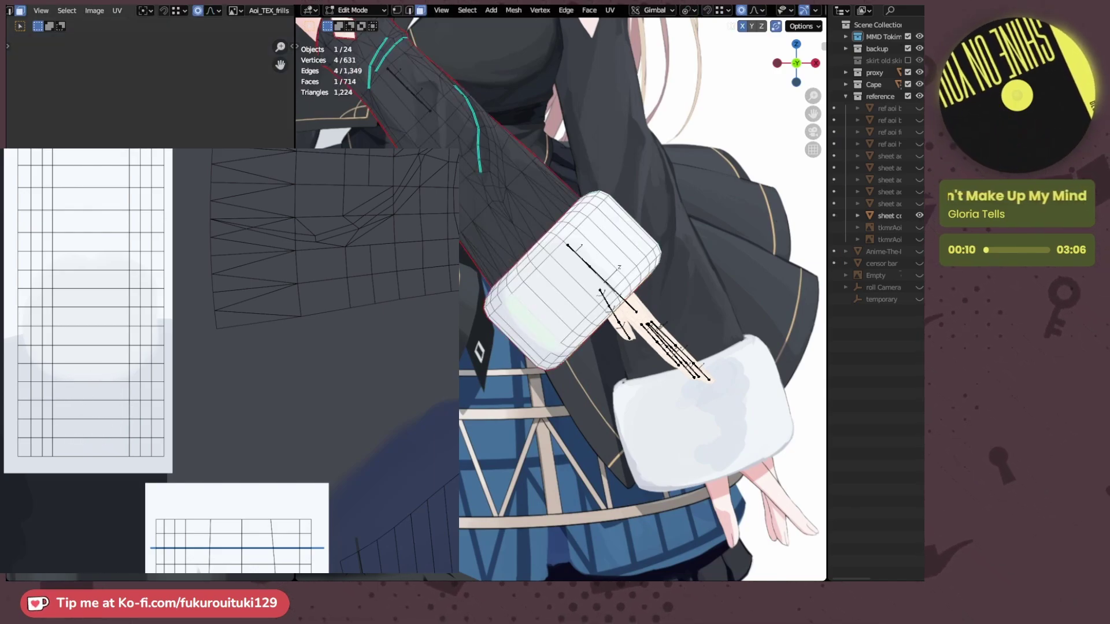
{"action": "scroll", "coordinate": [150, 300], "scroll_direction": "up", "scroll_amount": 2}
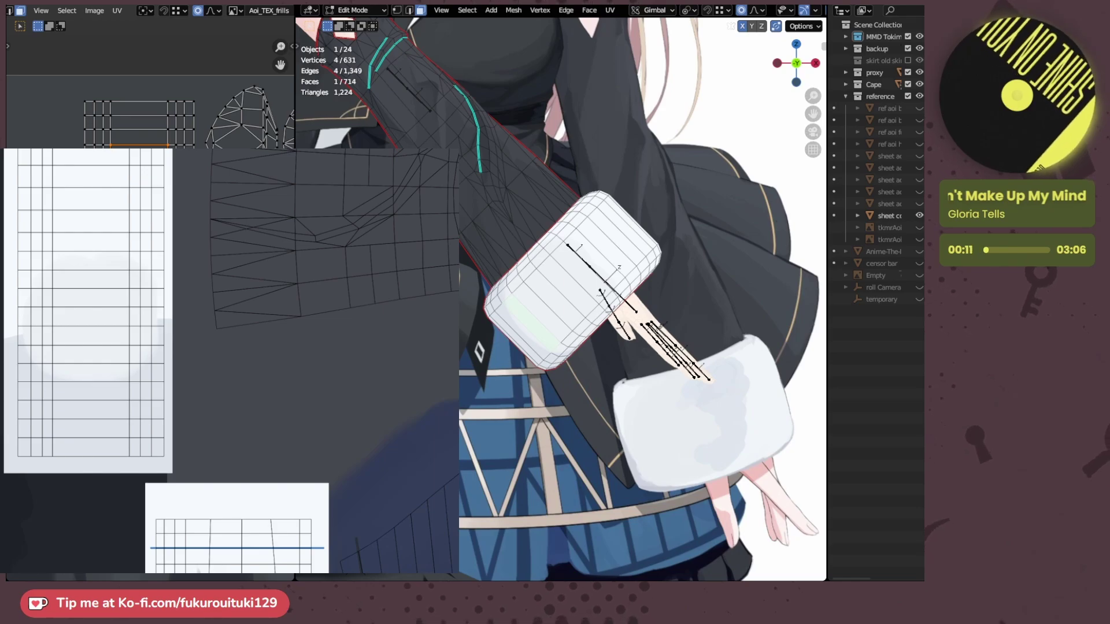
{"action": "key", "text": "ctrl+l"}
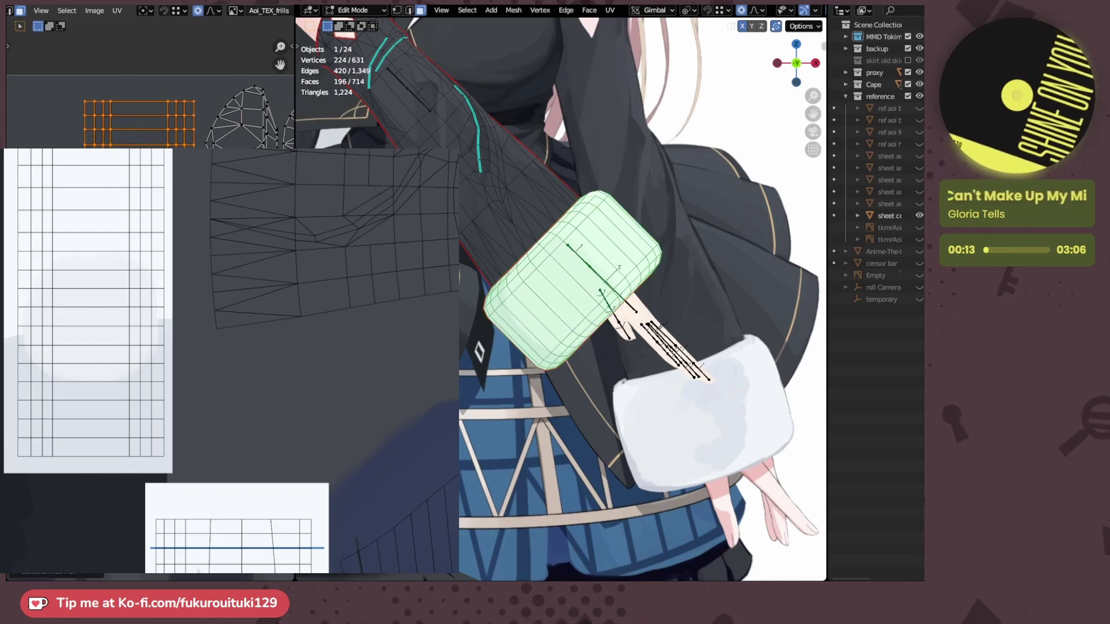
{"action": "type", "text": "r180"}
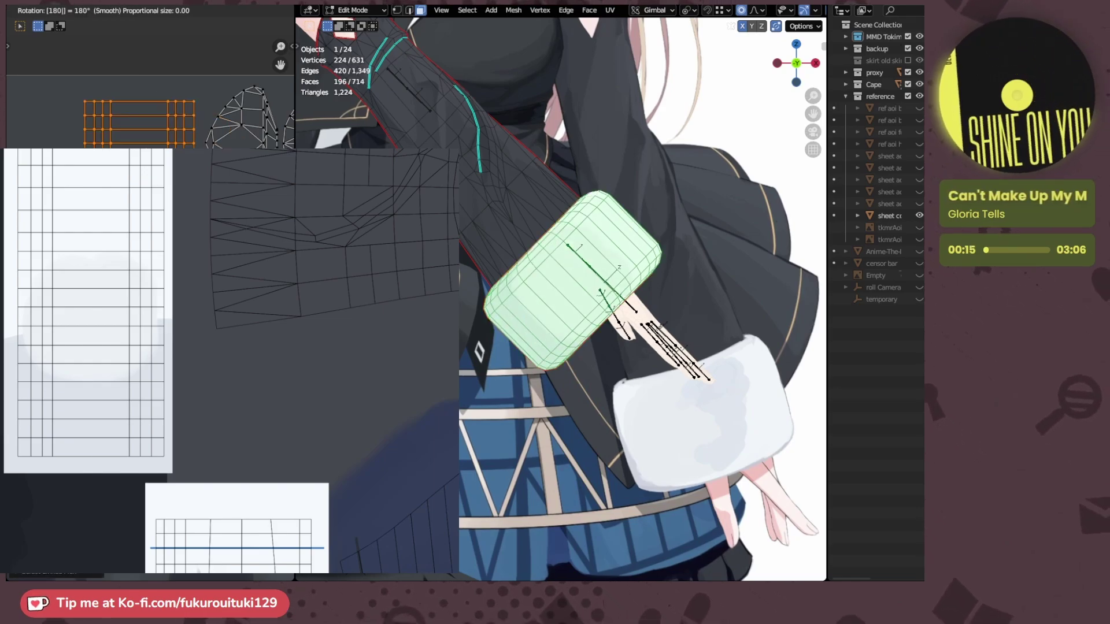
{"action": "key", "text": "Return"}
{"action": "key", "text": "Tab"}
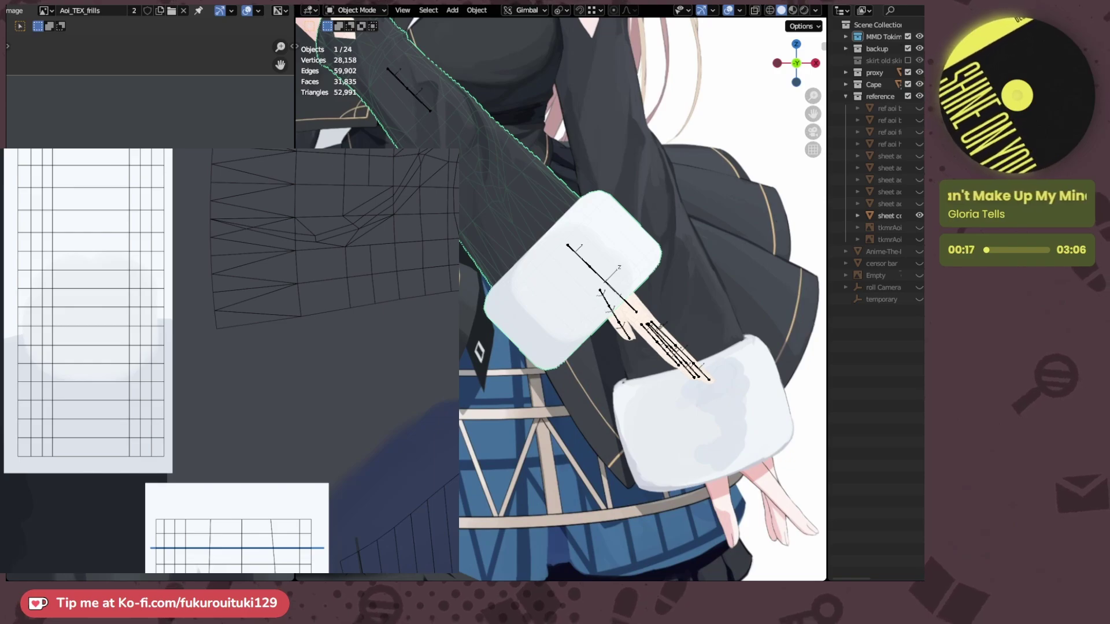
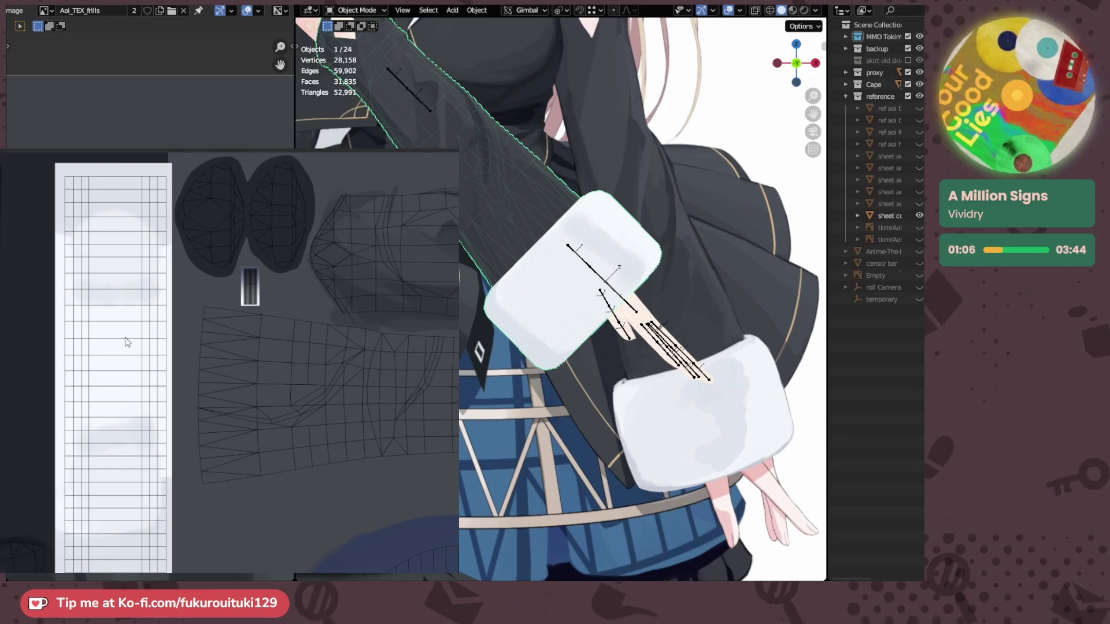
- Refine the edge between the light area and the end shadow of the white cuff texture with a smaller brush
{"action": "mouse_move", "coordinate": [197, 501]}
{"action": "left_mouse_down"}
{"action": "mouse_move", "coordinate": [208, 253]}
{"action": "mouse_move", "coordinate": [123, 326]}
{"action": "left_mouse_up"}
{"action": "scroll", "coordinate": [179, 451], "scroll_direction": "up", "scroll_amount": 5}
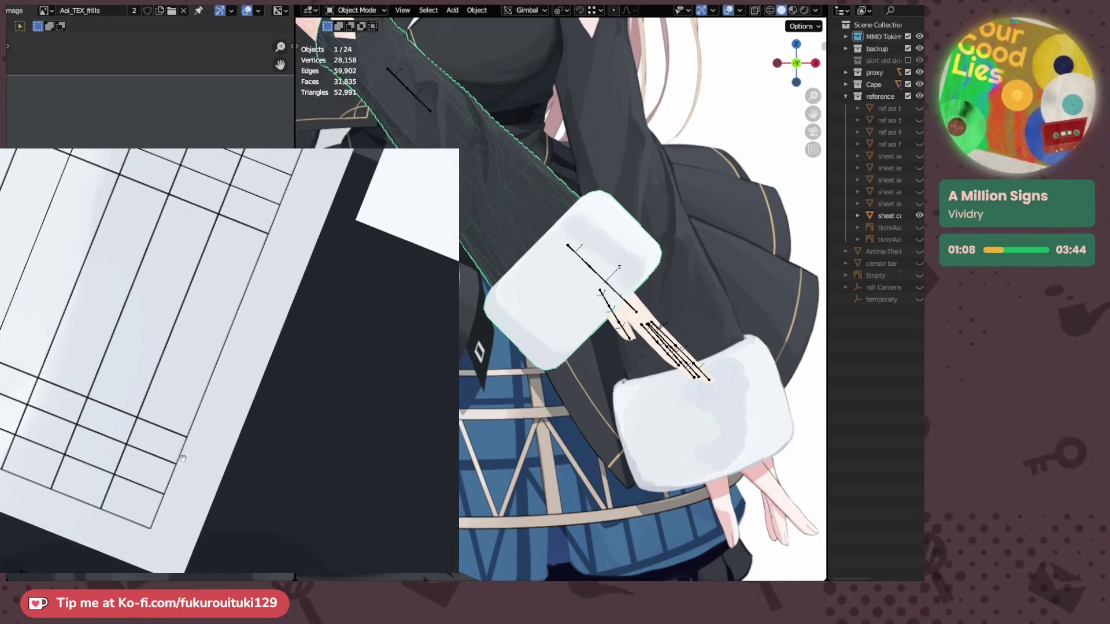
{"action": "left_click_drag", "start_coordinate": [181, 453], "coordinate": [196, 451]}
{"action": "key", "text": "bracketleft"}
{"action": "key", "text": "bracketleft"}
{"action": "key", "text": "bracketleft"}
{"action": "key", "text": "bracketleft"}
{"action": "key", "text": "bracketleft"}
{"action": "key", "text": "bracketleft"}
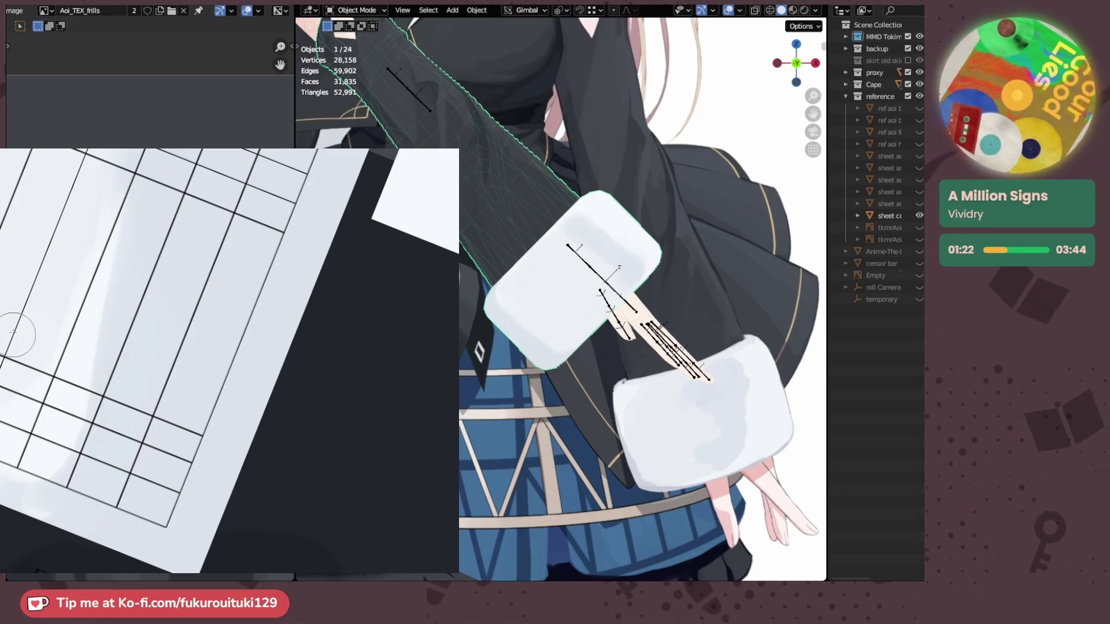
{"action": "mouse_move", "coordinate": [52, 228]}
{"action": "left_mouse_down"}
{"action": "mouse_move", "coordinate": [104, 223]}
{"action": "mouse_move", "coordinate": [151, 263]}
{"action": "left_mouse_up"}
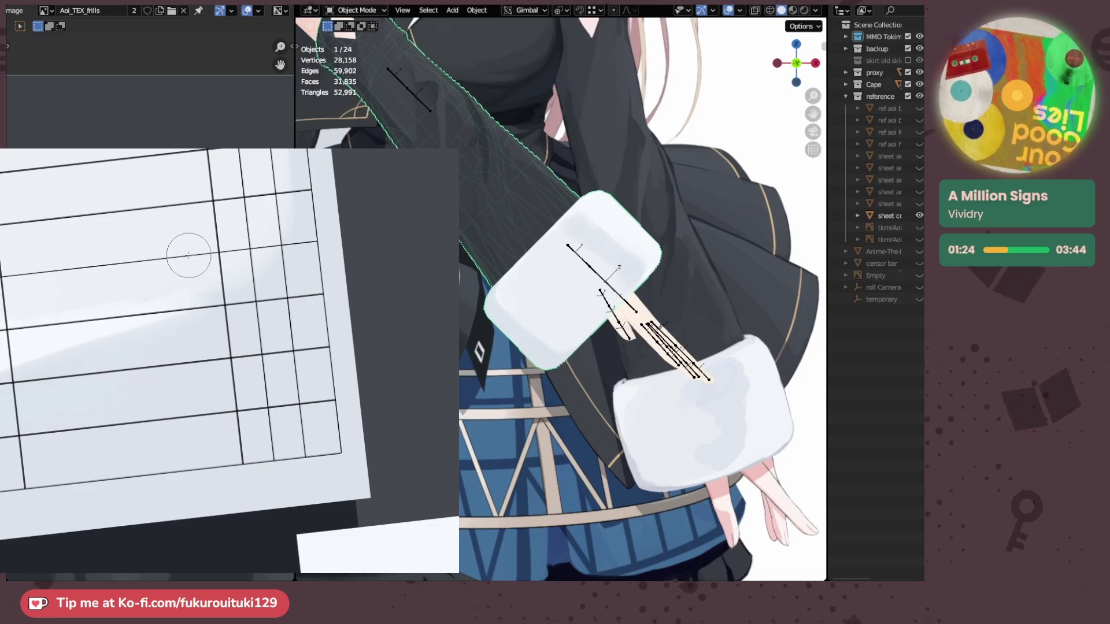
{"action": "middle_click_drag", "start_coordinate": [173, 250], "coordinate": [128, 333]}
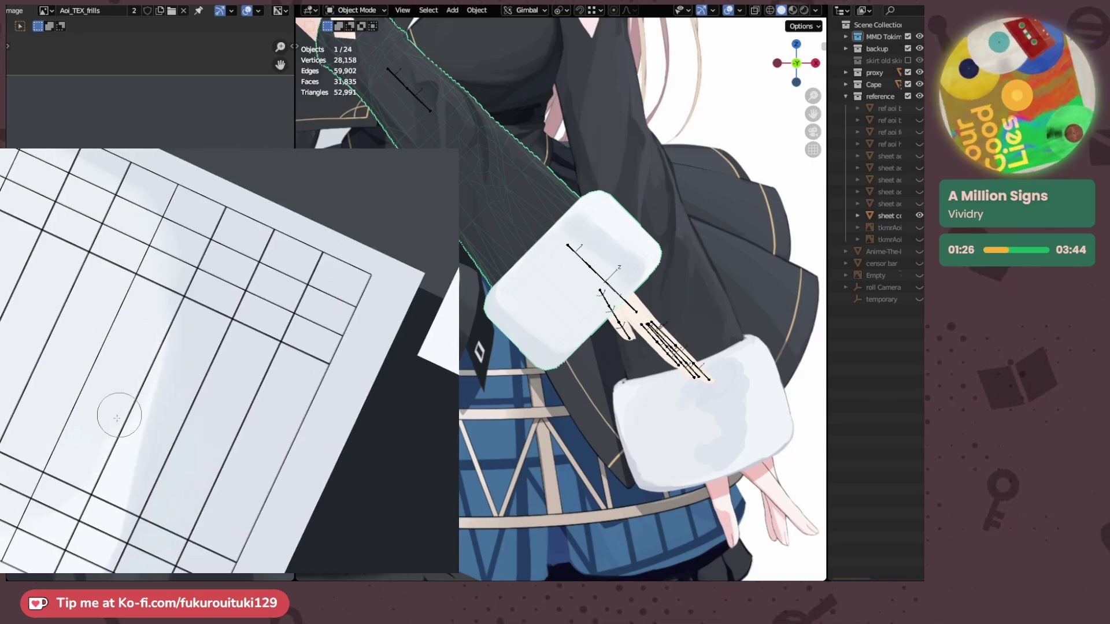
- Paint a soft blue-grey fold shadow across the middle of the cuff texture and shade along its side edge
{"action": "middle_click_drag", "start_coordinate": [21, 367], "coordinate": [140, 262]}
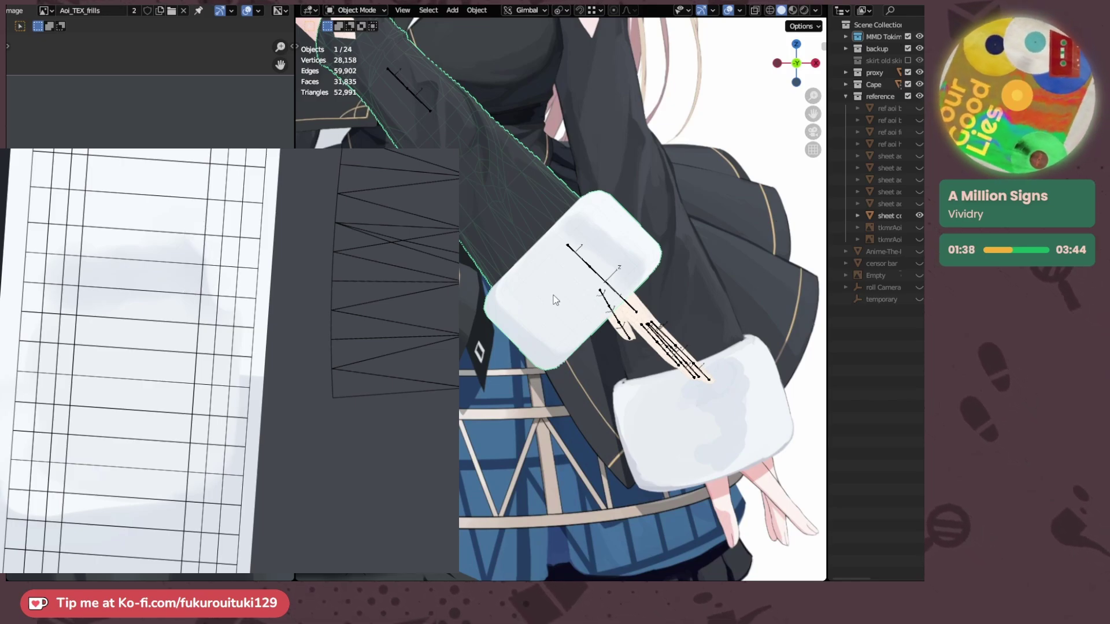
{"action": "key", "text": "bracketright"}
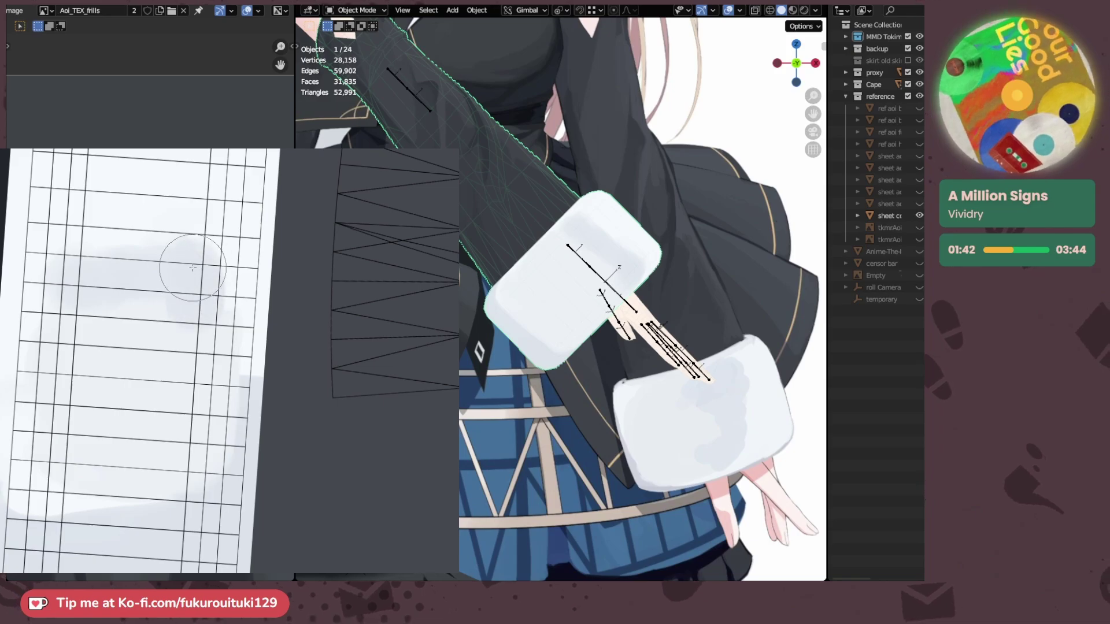
{"action": "mouse_move", "coordinate": [80, 275]}
{"action": "left_mouse_down"}
{"action": "mouse_move", "coordinate": [101, 286]}
{"action": "mouse_move", "coordinate": [145, 265]}
{"action": "mouse_move", "coordinate": [201, 289]}
{"action": "left_mouse_up"}
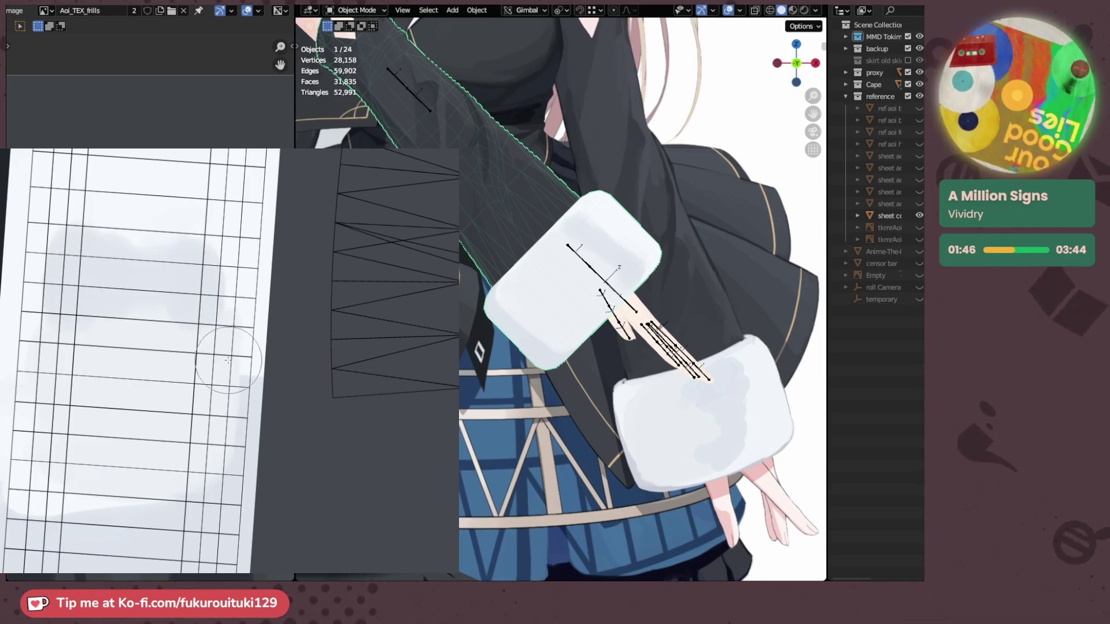
{"action": "left_click_drag", "start_coordinate": [241, 384], "coordinate": [267, 389], "text": "ctrl"}
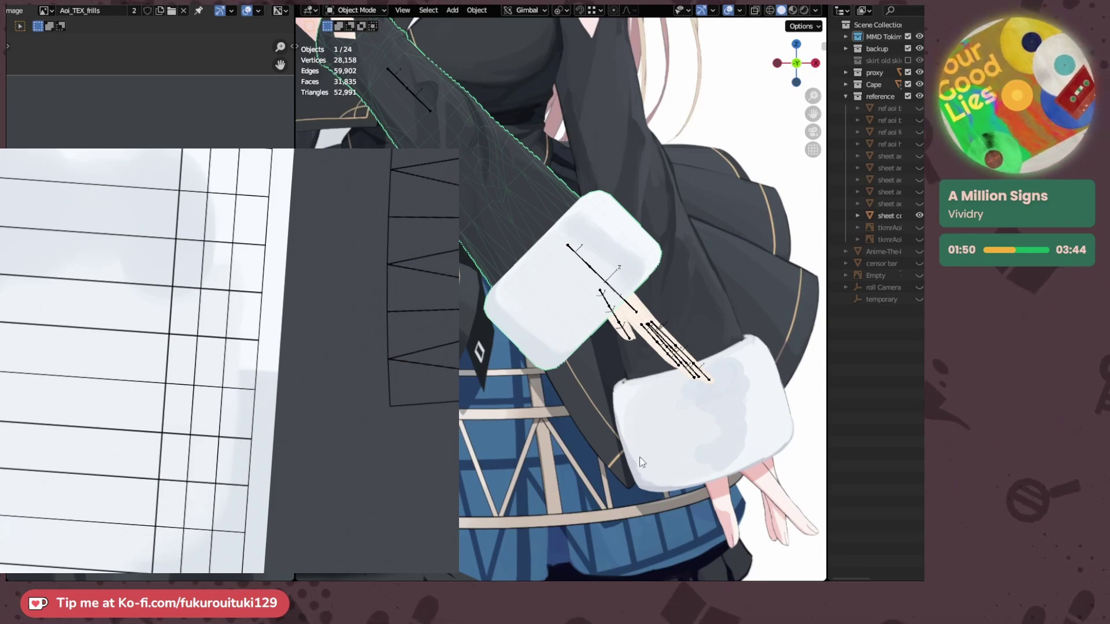
{"action": "mouse_move", "coordinate": [256, 412]}
{"action": "left_mouse_down"}
{"action": "mouse_move", "coordinate": [248, 340]}
{"action": "mouse_move", "coordinate": [219, 308]}
{"action": "mouse_move", "coordinate": [224, 375]}
{"action": "left_mouse_up"}
{"action": "mouse_move", "coordinate": [237, 300]}
{"action": "left_mouse_down"}
{"action": "mouse_move", "coordinate": [208, 418]}
{"action": "mouse_move", "coordinate": [195, 403]}
{"action": "left_mouse_up"}
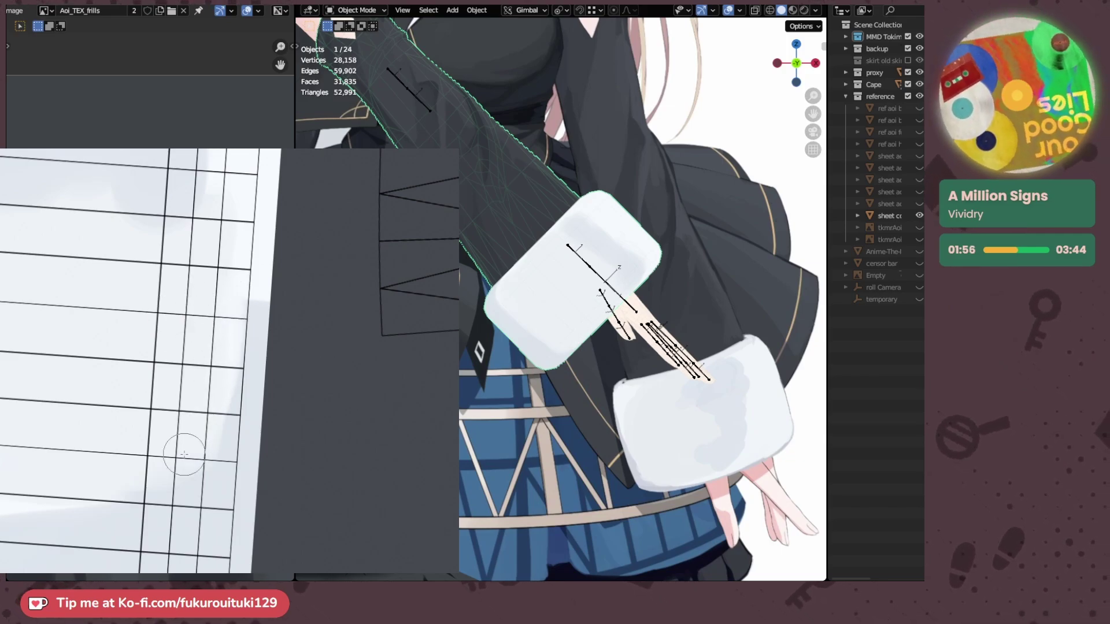
- Reshape the lower edge of the cuff's middle fold shadow into an irregular form, undoing a stray stroke
{"action": "middle_click_drag", "start_coordinate": [114, 438], "coordinate": [119, 382], "text": "ctrl"}
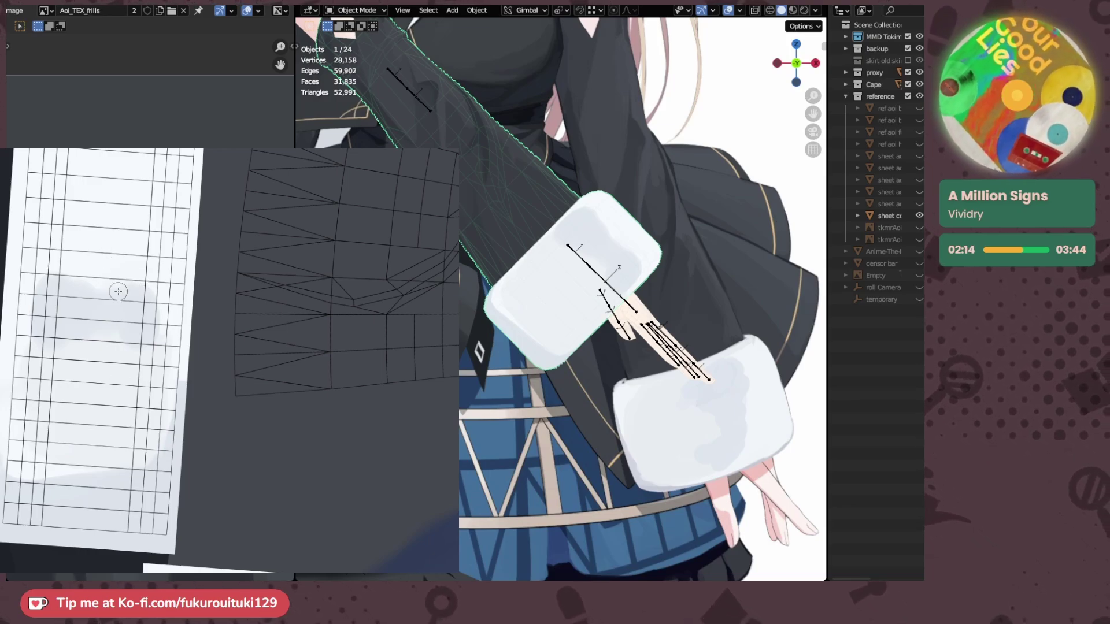
{"action": "scroll", "coordinate": [118, 291], "scroll_direction": "up", "scroll_amount": 1}
{"action": "mouse_move", "coordinate": [91, 268]}
{"action": "left_mouse_down"}
{"action": "mouse_move", "coordinate": [163, 295]}
{"action": "mouse_move", "coordinate": [154, 306]}
{"action": "left_mouse_up"}
{"action": "key", "text": "ctrl+z"}
{"action": "mouse_move", "coordinate": [149, 355]}
{"action": "left_mouse_down"}
{"action": "mouse_move", "coordinate": [121, 327]}
{"action": "mouse_move", "coordinate": [142, 363]}
{"action": "mouse_move", "coordinate": [108, 355]}
{"action": "left_mouse_up"}
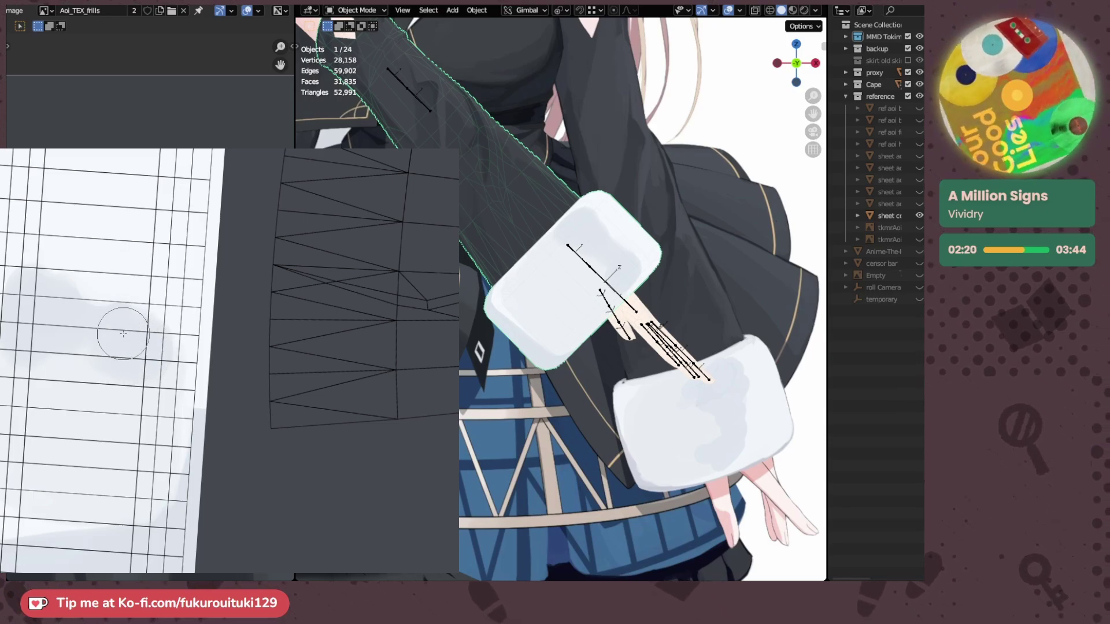
- Smooth the shading between the middle fold shadow and the end shadow of the white cuff texture
{"action": "mouse_move", "coordinate": [114, 394]}
{"action": "left_mouse_down"}
{"action": "mouse_move", "coordinate": [133, 329]}
{"action": "mouse_move", "coordinate": [172, 278]}
{"action": "mouse_move", "coordinate": [243, 261]}
{"action": "left_mouse_up"}
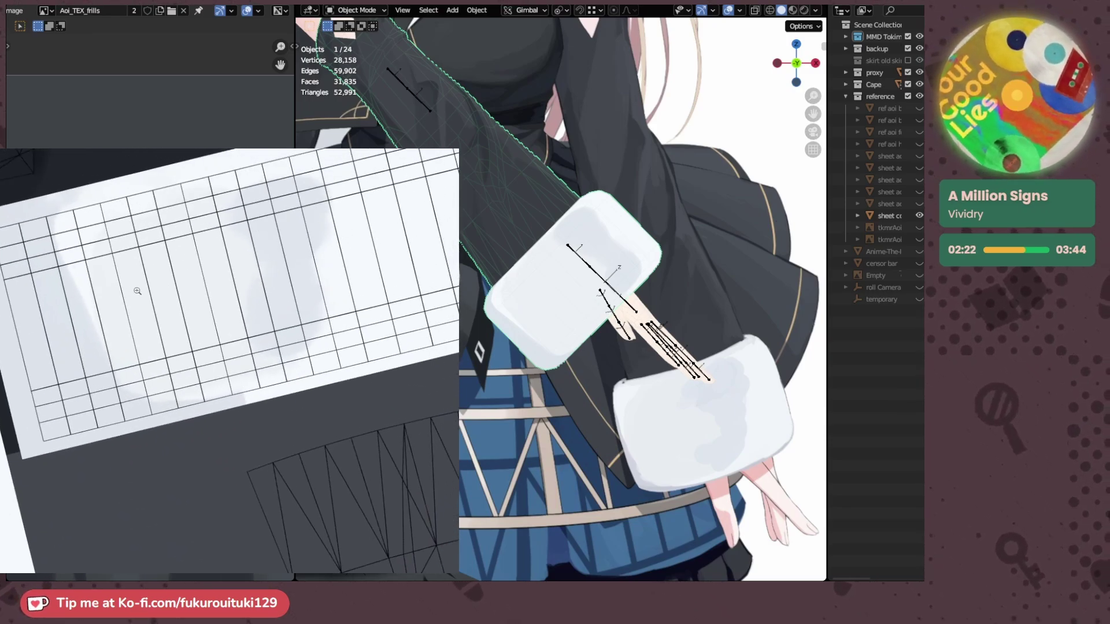
{"action": "scroll", "coordinate": [112, 245], "scroll_direction": "up", "scroll_amount": 1}
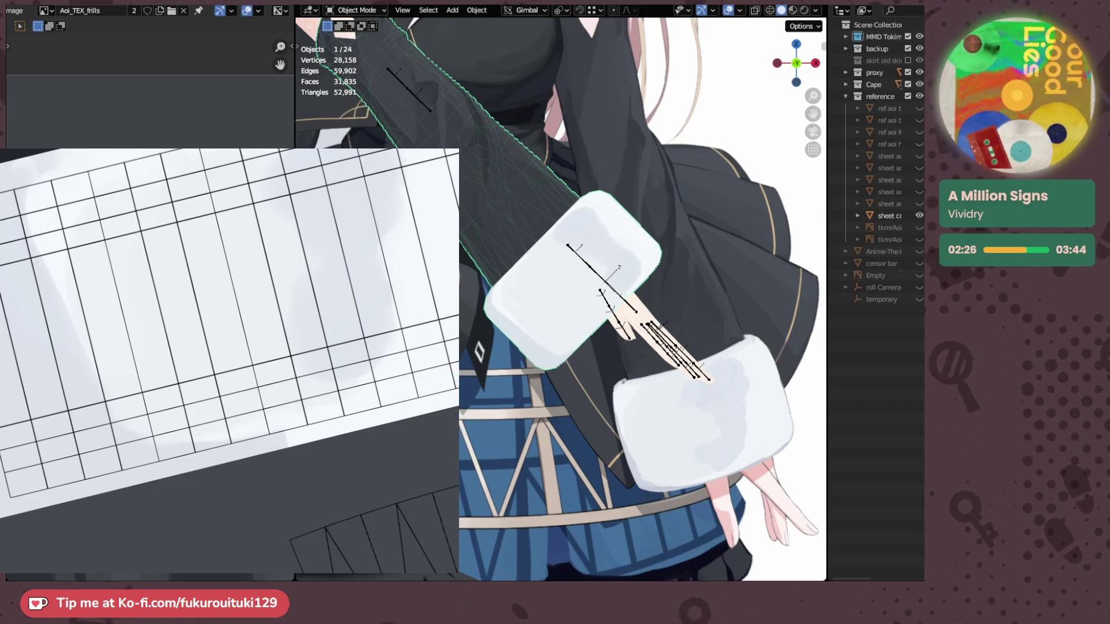
{"action": "mouse_move", "coordinate": [111, 321]}
{"action": "middle_mouse_down"}
{"action": "mouse_move", "coordinate": [126, 288]}
{"action": "mouse_move", "coordinate": [99, 243]}
{"action": "middle_mouse_up"}
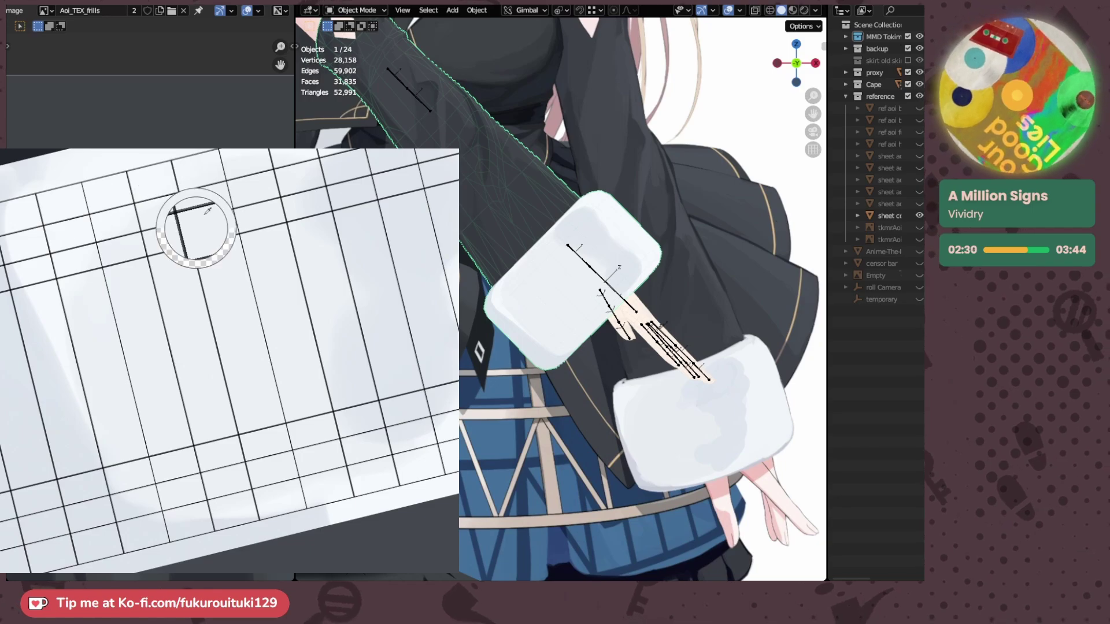
{"action": "middle_click_drag", "start_coordinate": [167, 297], "coordinate": [104, 231]}
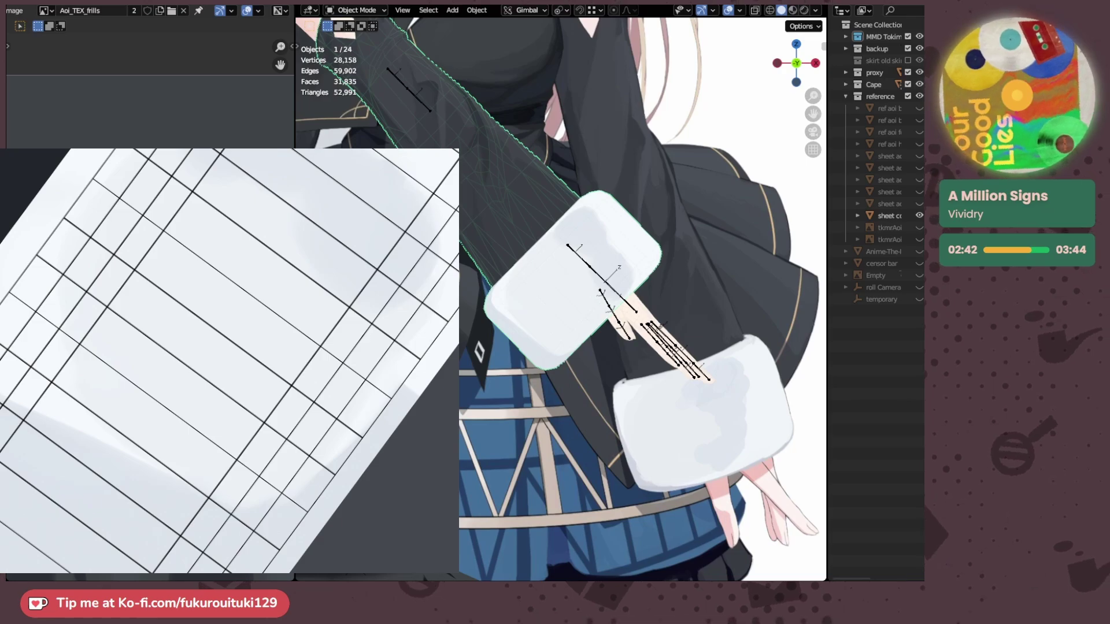
{"action": "mouse_move", "coordinate": [234, 319]}
{"action": "left_mouse_down"}
{"action": "mouse_move", "coordinate": [272, 270]}
{"action": "mouse_move", "coordinate": [223, 344]}
{"action": "left_mouse_up"}
{"action": "scroll", "coordinate": [250, 266], "scroll_direction": "down", "scroll_amount": 3}
{"action": "scroll", "coordinate": [223, 345], "scroll_direction": "up", "scroll_amount": 2}
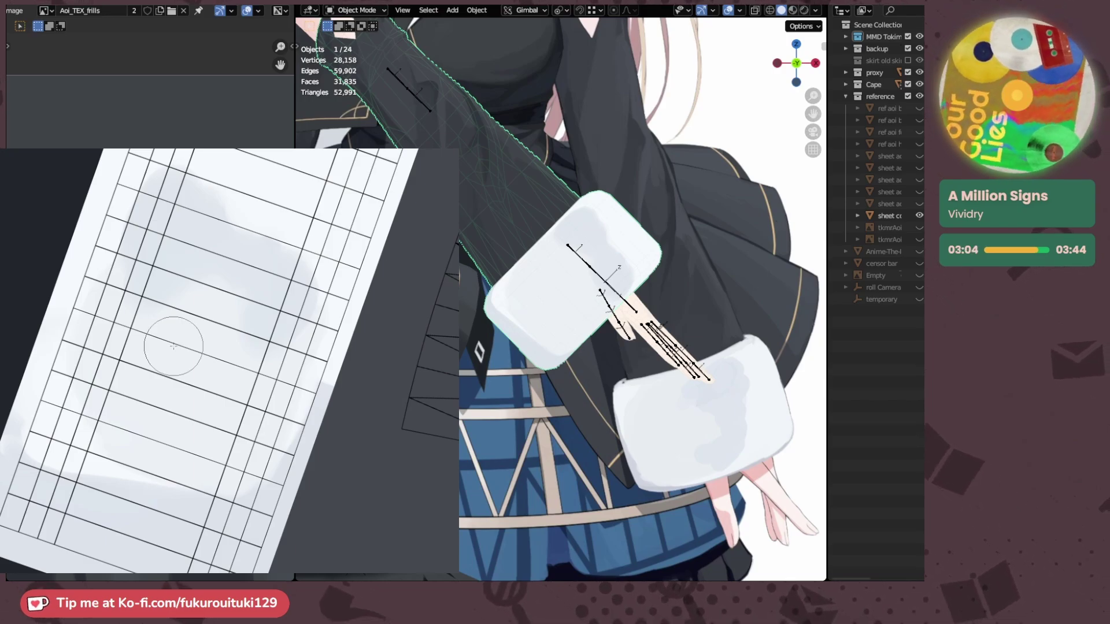
- Refresh the model and examine the painted cuff shading from its open end and from the front
{"action": "scroll", "coordinate": [174, 346], "scroll_direction": "down", "scroll_amount": 5}
{"action": "middle_click_drag", "start_coordinate": [180, 339], "coordinate": [89, 413]}
{"action": "mouse_move", "coordinate": [635, 294]}
{"action": "middle_mouse_down"}
{"action": "mouse_move", "coordinate": [550, 299]}
{"action": "mouse_move", "coordinate": [560, 286]}
{"action": "mouse_move", "coordinate": [544, 282]}
{"action": "mouse_move", "coordinate": [662, 250]}
{"action": "mouse_move", "coordinate": [632, 245]}
{"action": "mouse_move", "coordinate": [649, 234]}
{"action": "middle_mouse_up"}
{"action": "middle_click_drag", "start_coordinate": [646, 234], "coordinate": [478, 246]}
{"action": "key", "text": "Tab"}
{"action": "key", "text": "Tab"}
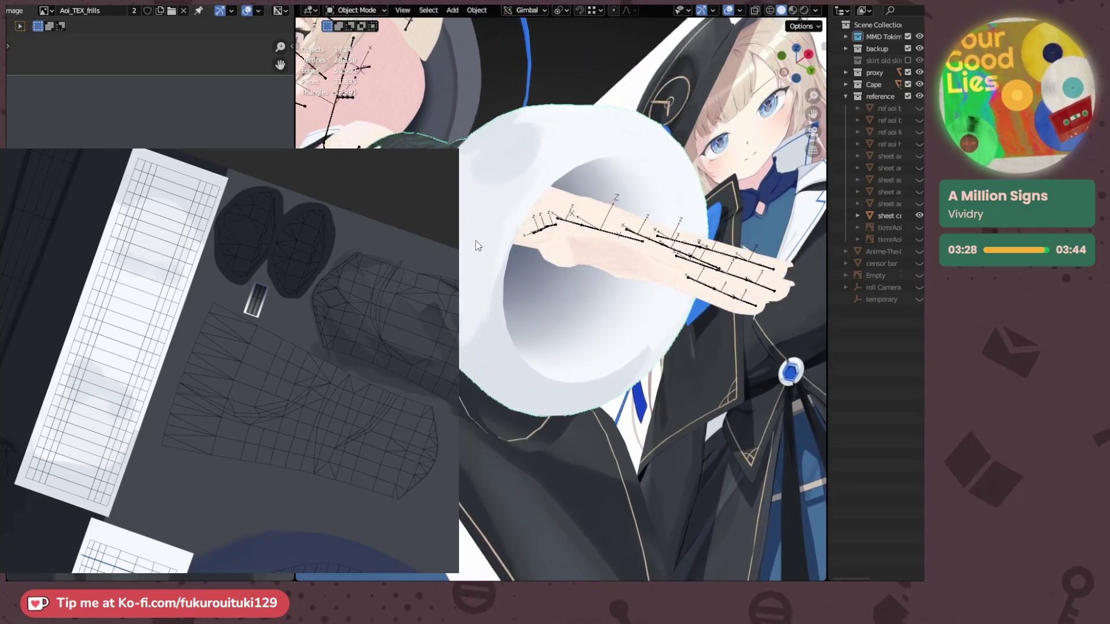
{"action": "middle_click_drag", "start_coordinate": [477, 246], "coordinate": [623, 286]}
{"action": "key", "text": "KP_1"}
{"action": "key", "text": "KP_1"}
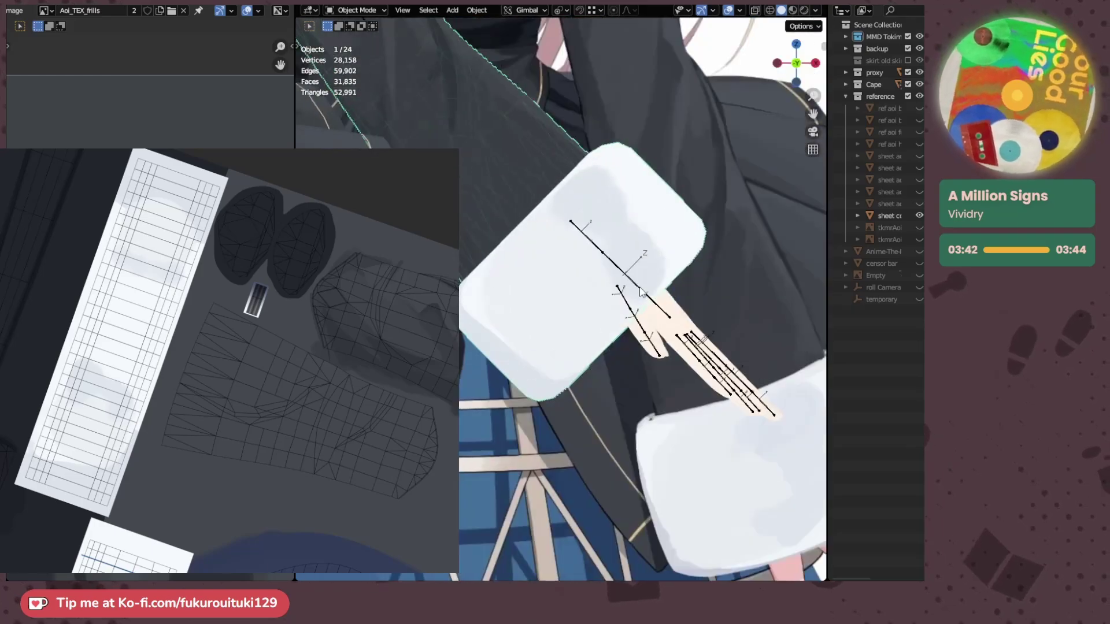
- Paint a lighter strip along the side edge of the cuff texture, from the upper corner to the end shadow's corner
{"action": "scroll", "coordinate": [257, 330], "scroll_direction": "up", "scroll_amount": 4}
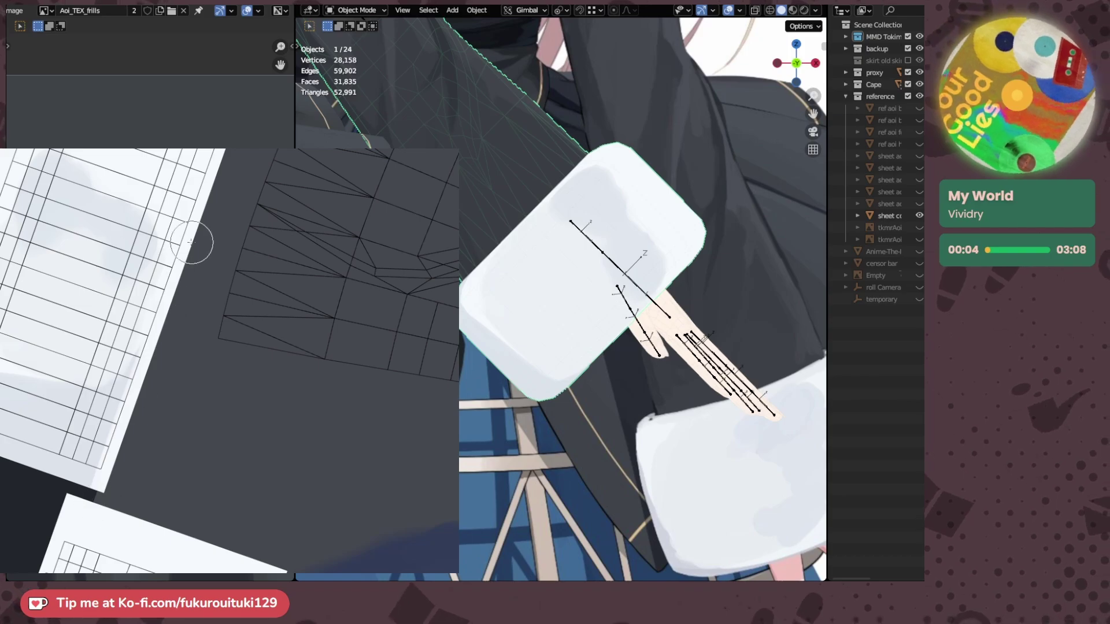
{"action": "middle_click_drag", "start_coordinate": [185, 285], "coordinate": [133, 357]}
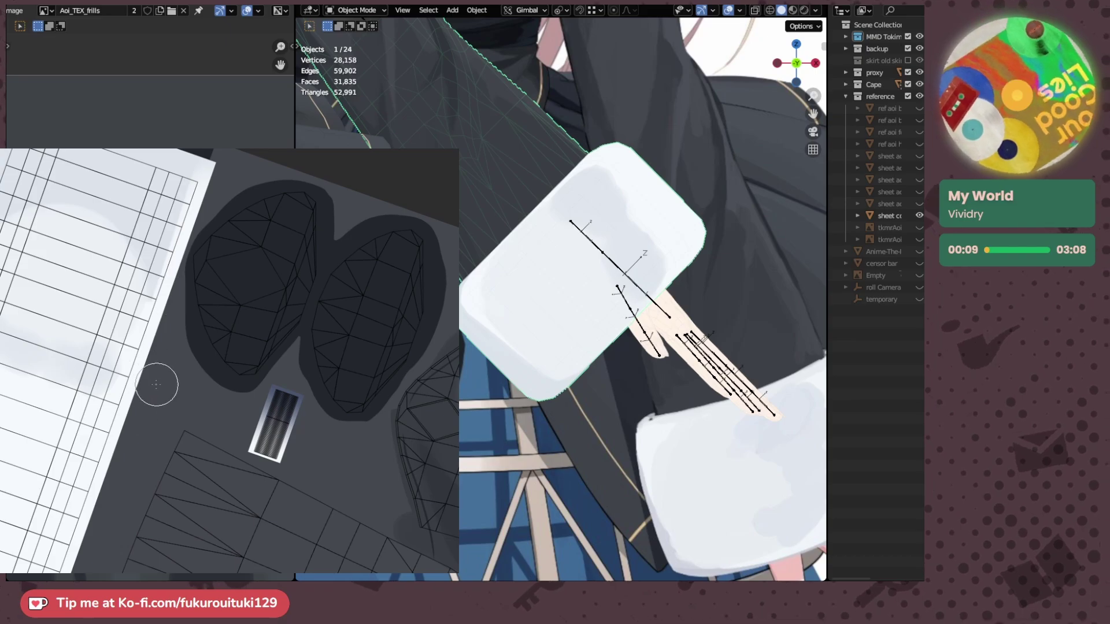
{"action": "middle_click_drag", "start_coordinate": [181, 308], "coordinate": [179, 317]}
{"action": "scroll", "coordinate": [173, 312], "scroll_direction": "up", "scroll_amount": 4}
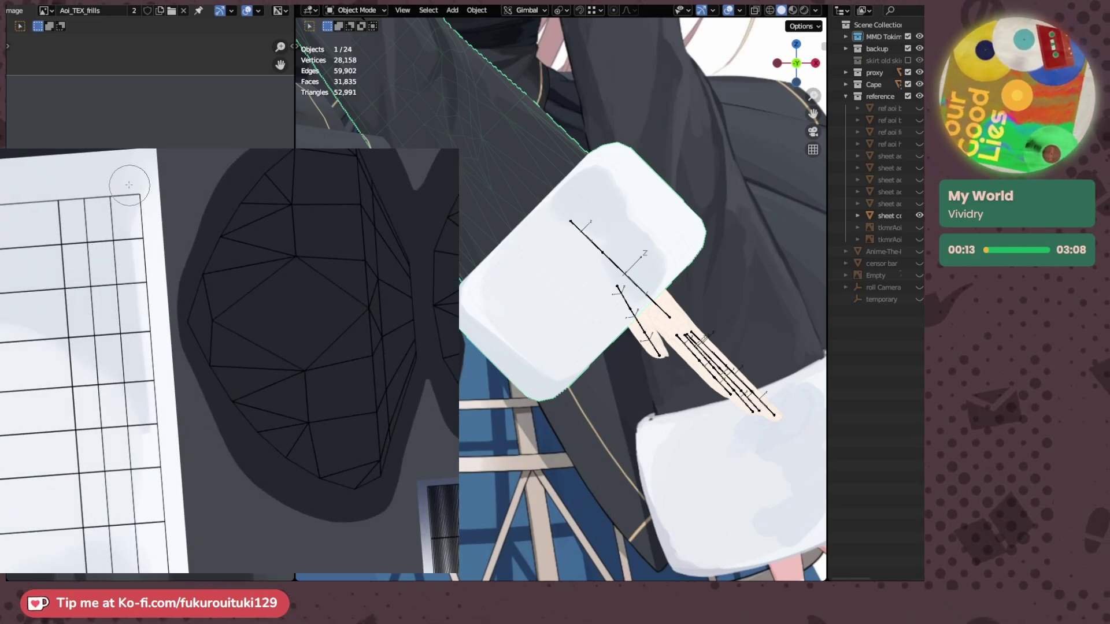
{"action": "scroll", "coordinate": [111, 288], "scroll_direction": "down", "scroll_amount": 3}
{"action": "middle_click_drag", "start_coordinate": [139, 492], "coordinate": [128, 219]}
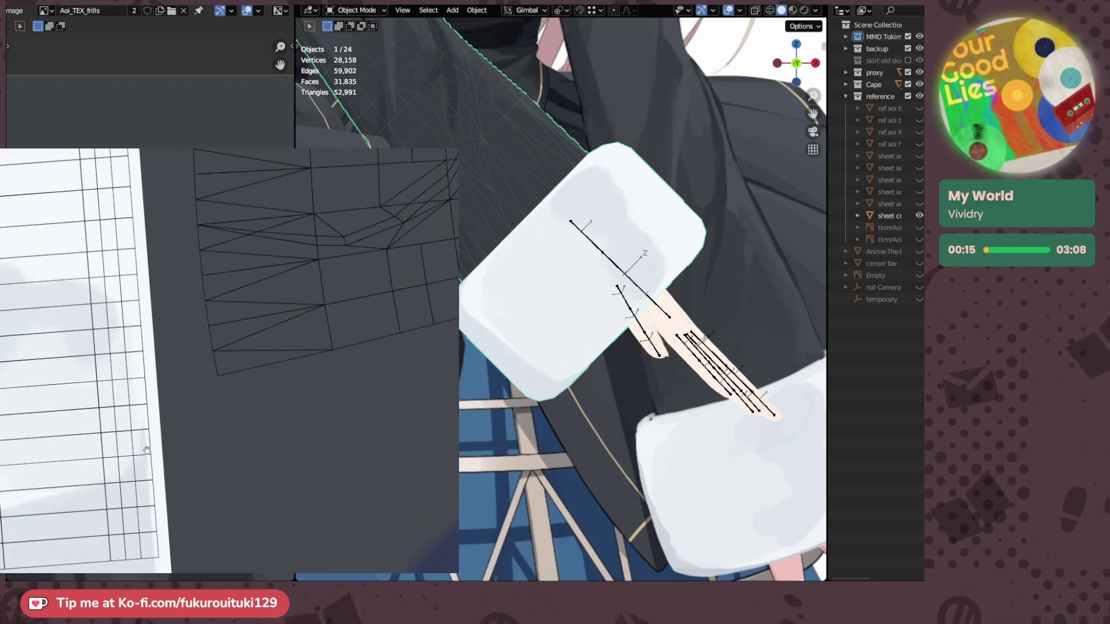
{"action": "middle_click_drag", "start_coordinate": [147, 520], "coordinate": [136, 289]}
{"action": "scroll", "coordinate": [138, 329], "scroll_direction": "up", "scroll_amount": 3}
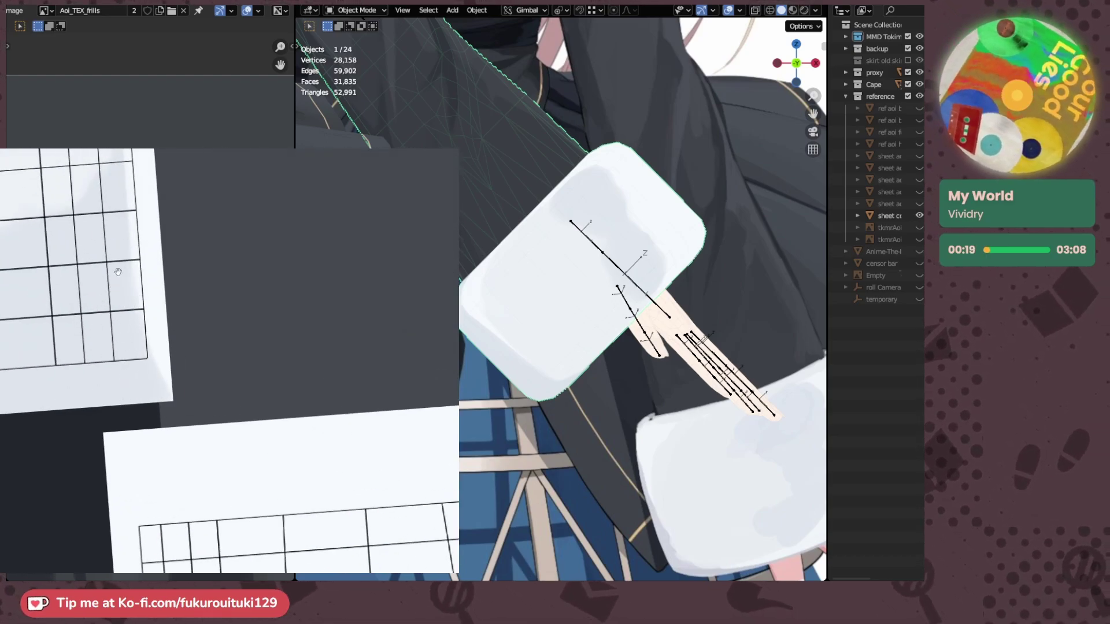
{"action": "middle_click_drag", "start_coordinate": [118, 271], "coordinate": [111, 312]}
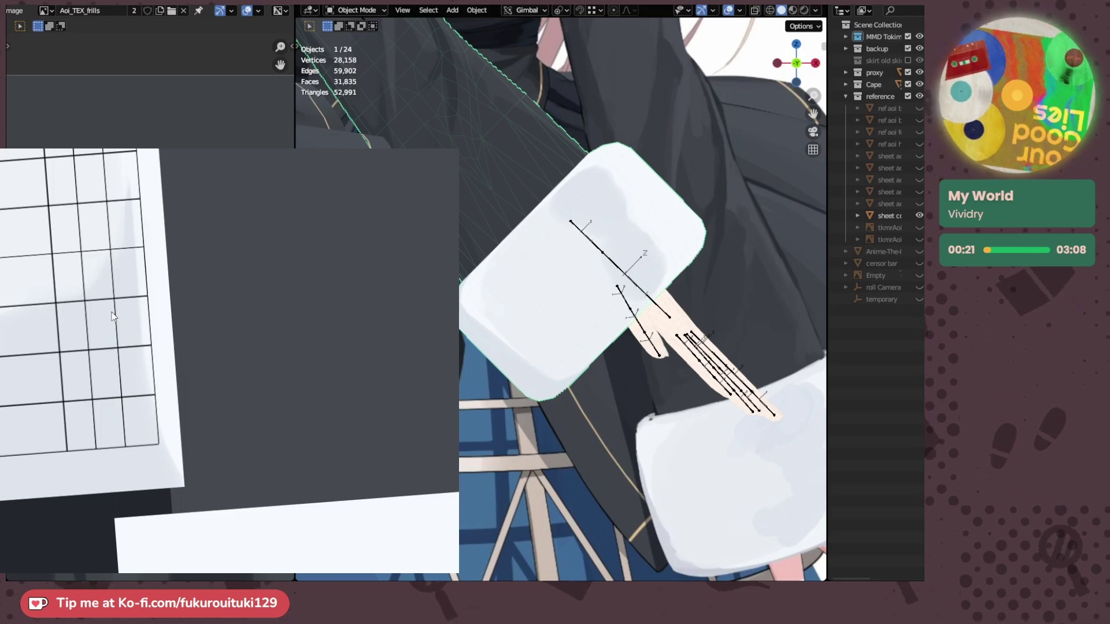
- Touch up the side edge shading of the cuff texture and examine the cuff's opening on the model from several angles
{"action": "middle_click_drag", "start_coordinate": [485, 268], "coordinate": [539, 287]}
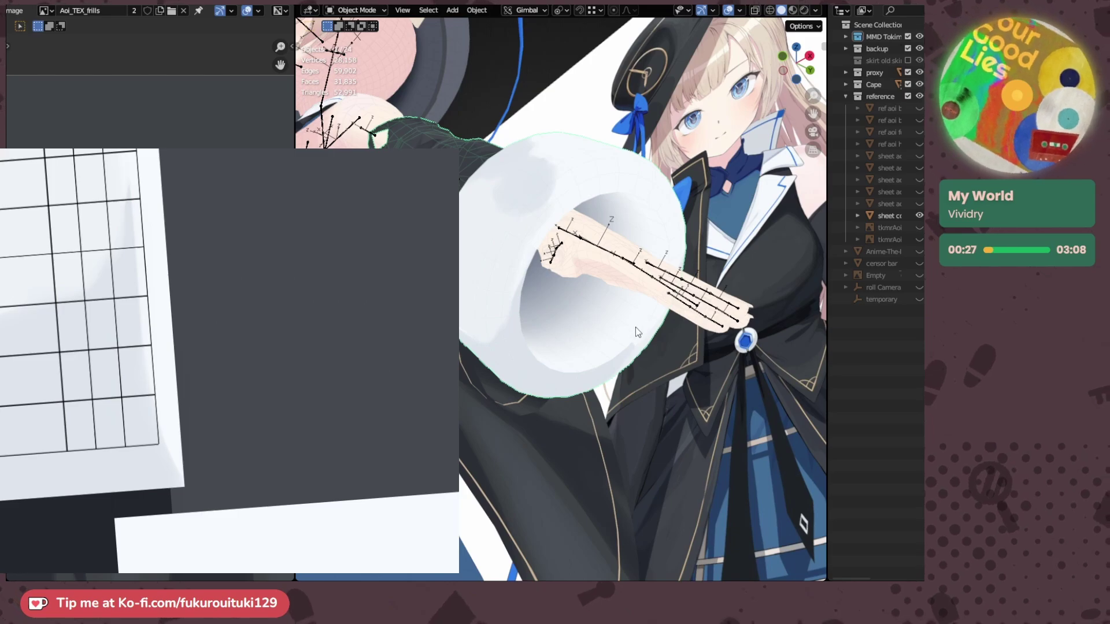
{"action": "middle_click_drag", "start_coordinate": [638, 334], "coordinate": [618, 385]}
{"action": "key", "text": "Tab"}
{"action": "key", "text": "Tab"}
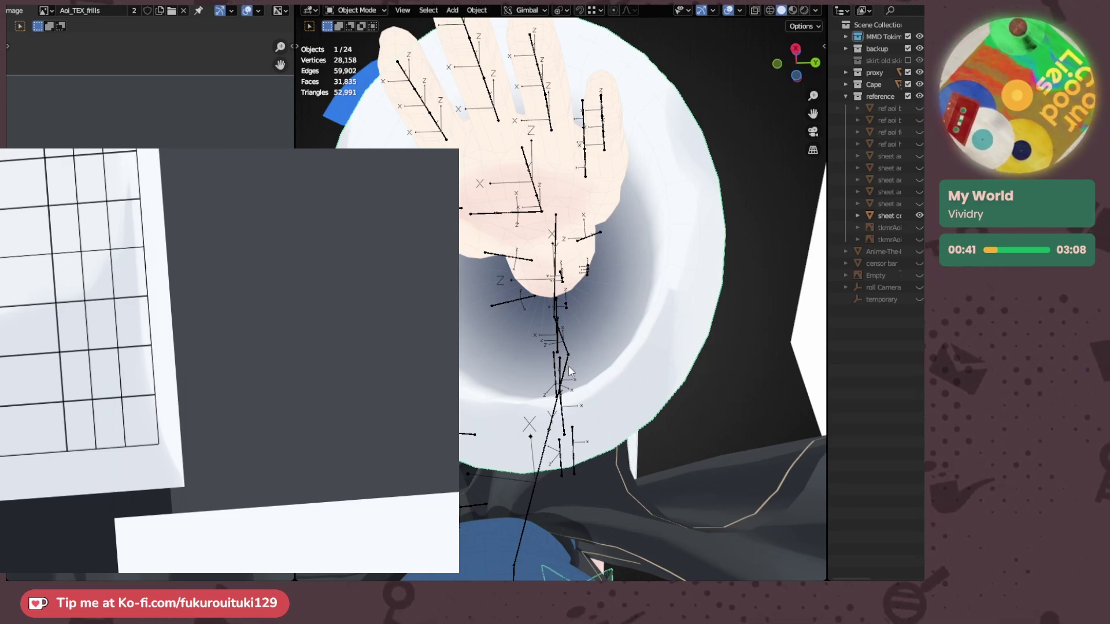
{"action": "mouse_move", "coordinate": [151, 397]}
{"action": "left_mouse_down"}
{"action": "mouse_move", "coordinate": [153, 422]}
{"action": "mouse_move", "coordinate": [130, 356]}
{"action": "left_mouse_up"}
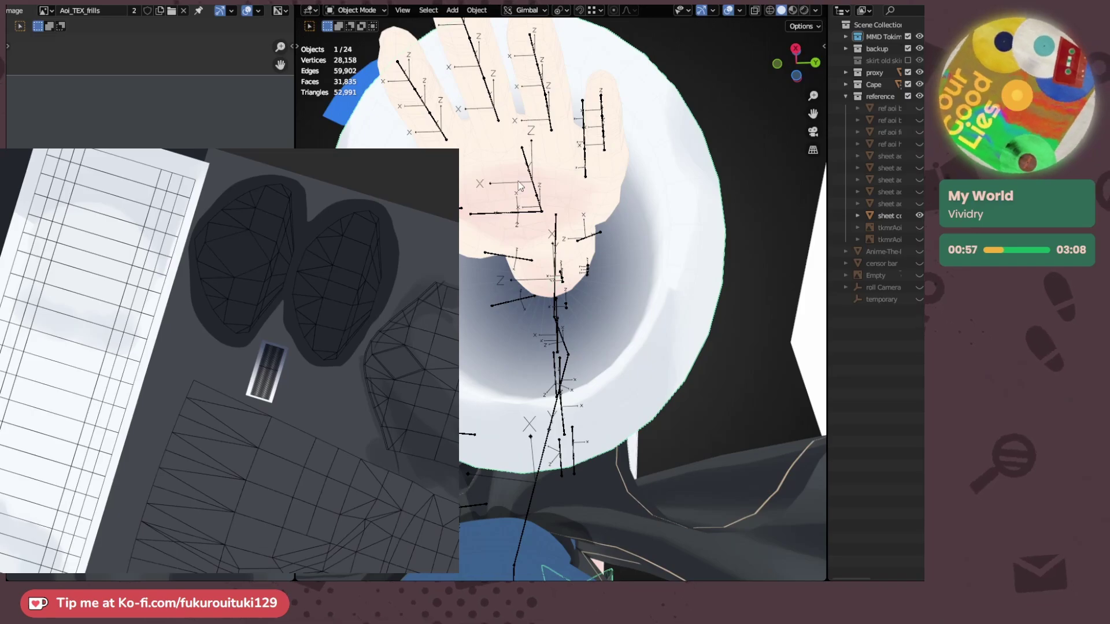
{"action": "middle_click_drag", "start_coordinate": [571, 173], "coordinate": [604, 255]}
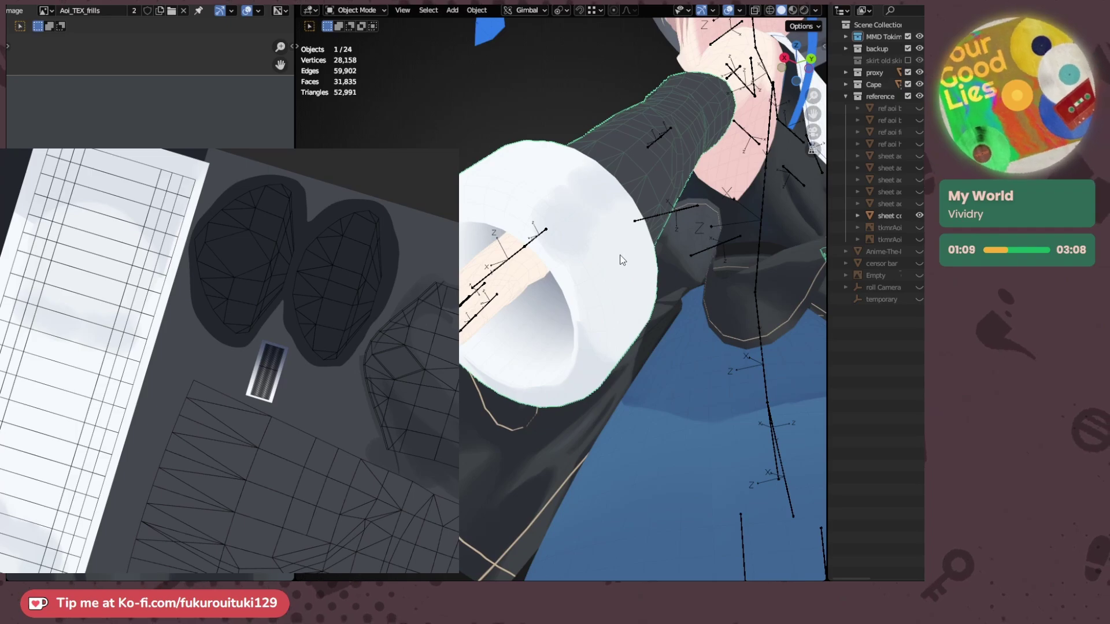
{"action": "middle_click_drag", "start_coordinate": [620, 255], "coordinate": [593, 259]}
- Lasso the light rounded area and the fold shadow beneath it near the cuff texture's upper end and move them upward
{"action": "scroll", "coordinate": [187, 304], "scroll_direction": "up", "scroll_amount": 1}
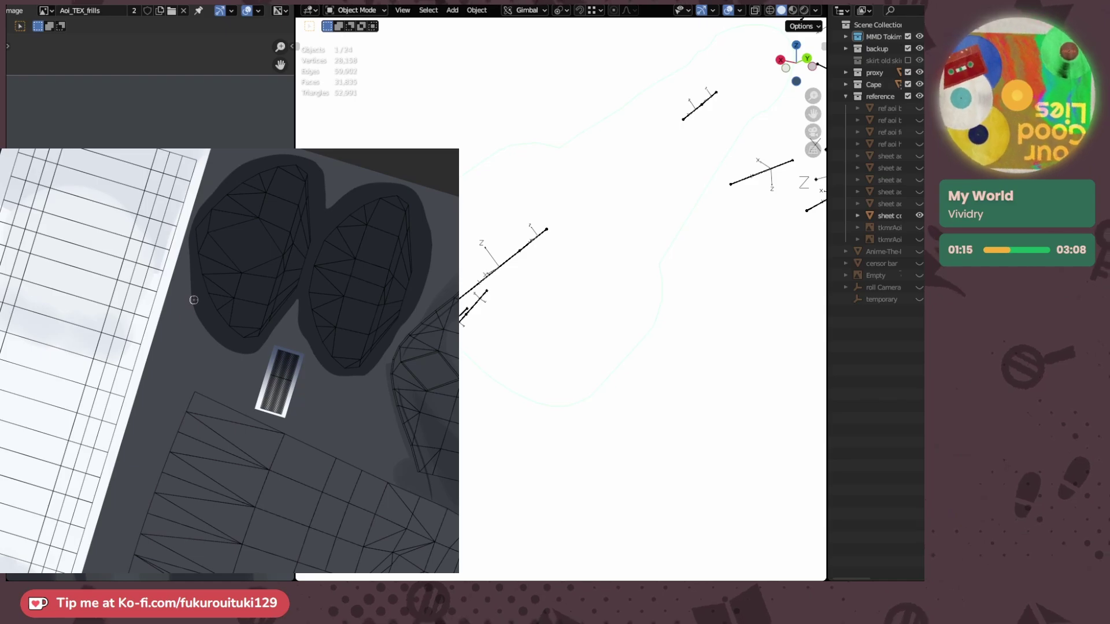
{"action": "scroll", "coordinate": [194, 300], "scroll_direction": "up", "scroll_amount": 3}
{"action": "key", "text": "5"}
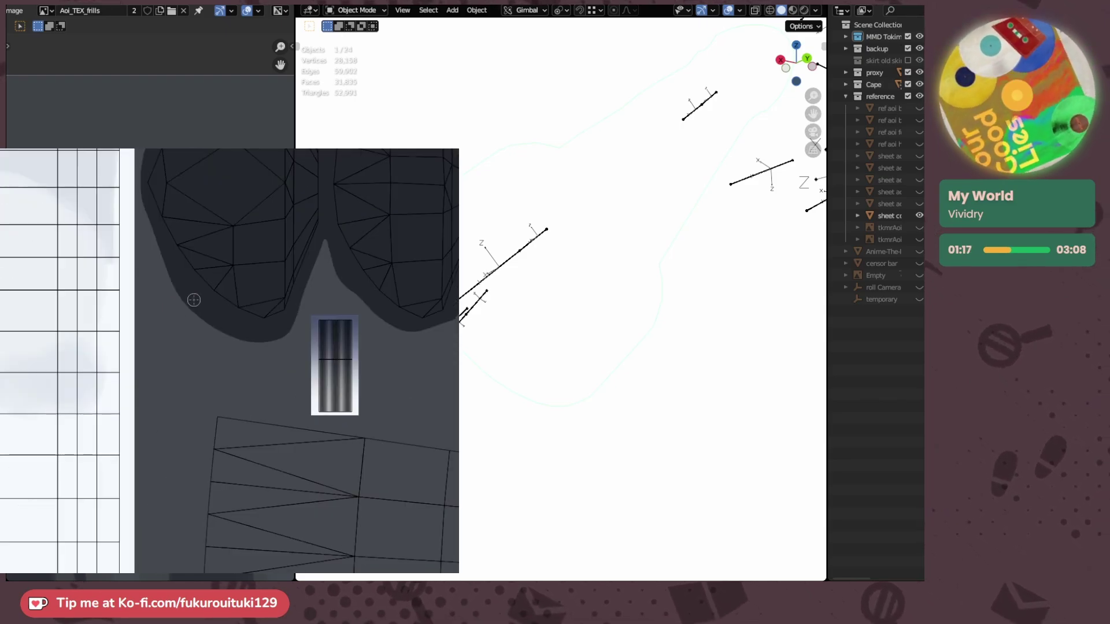
{"action": "middle_click_drag", "start_coordinate": [147, 297], "coordinate": [179, 290], "text": "shift"}
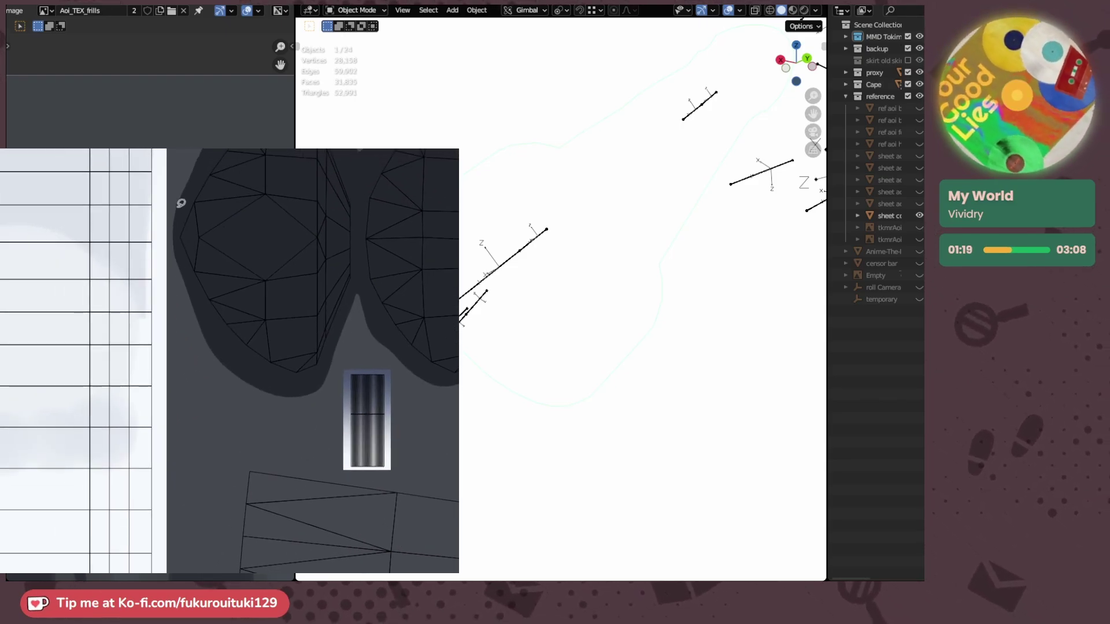
{"action": "left_click_drag", "start_coordinate": [21, 178], "coordinate": [2, 215]}
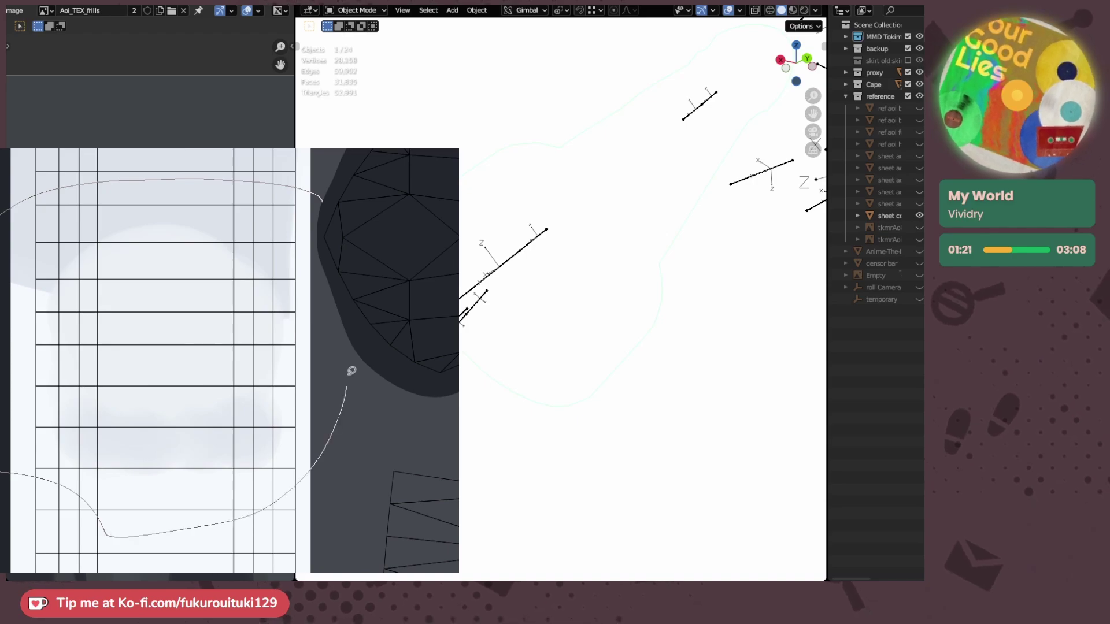
{"action": "left_click_drag", "start_coordinate": [352, 371], "coordinate": [321, 203]}
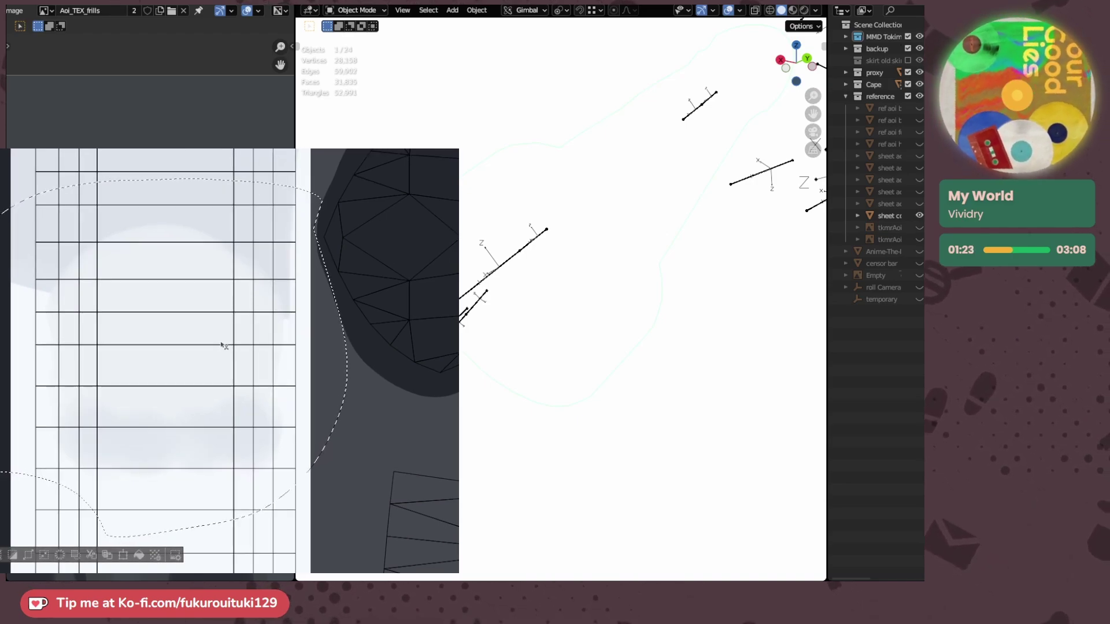
{"action": "key", "text": "ctrl+t"}
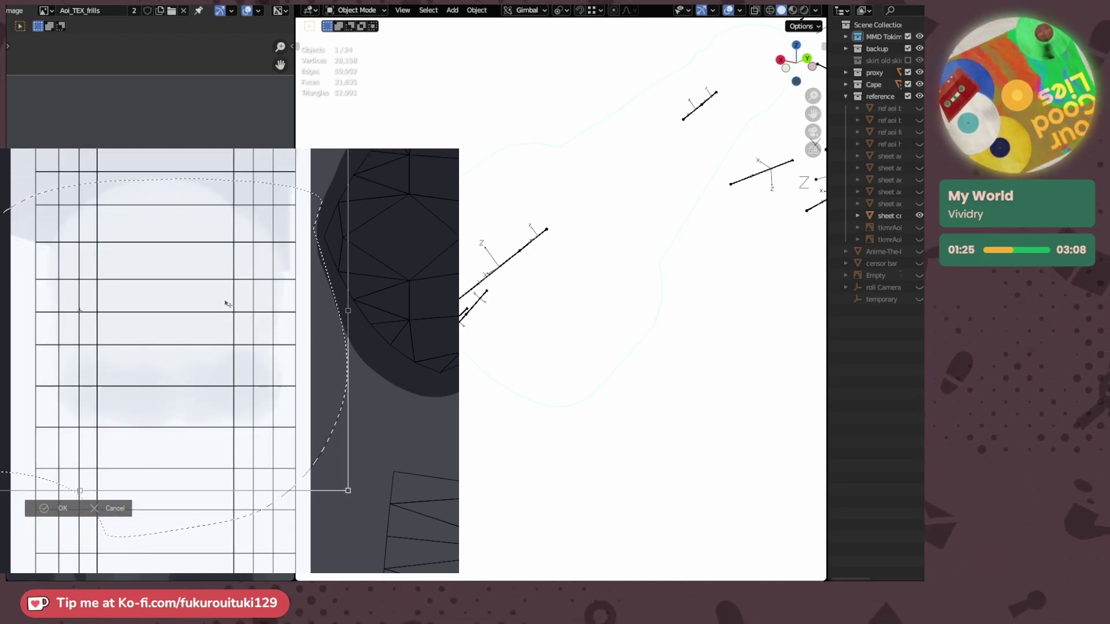
{"action": "left_click_drag", "start_coordinate": [225, 301], "coordinate": [224, 285], "text": "shift"}
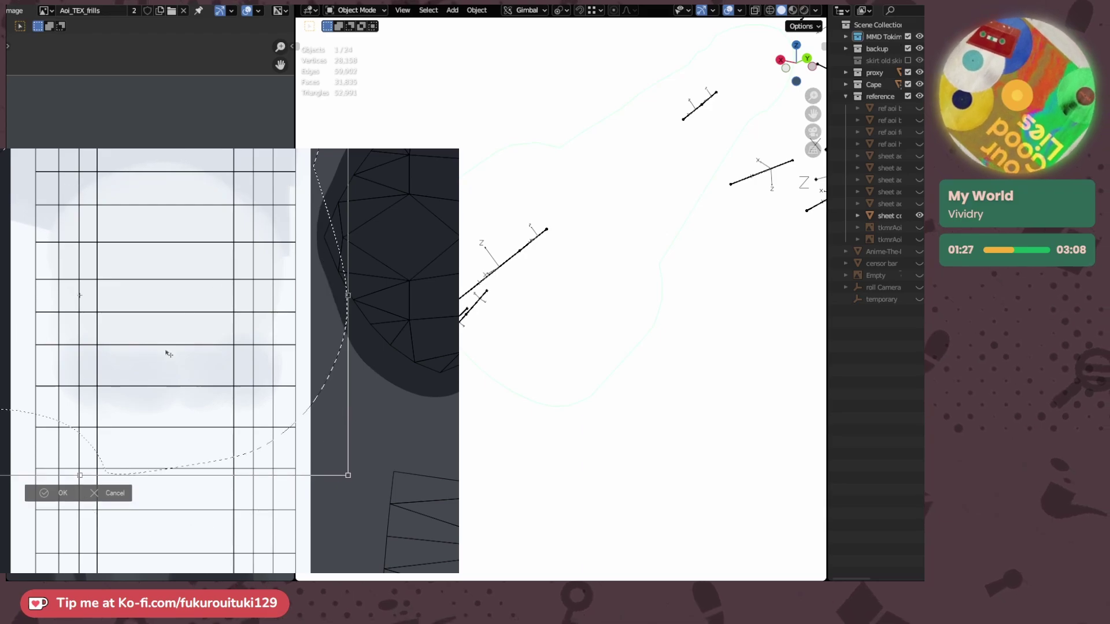
{"action": "left_click", "coordinate": [63, 493]}
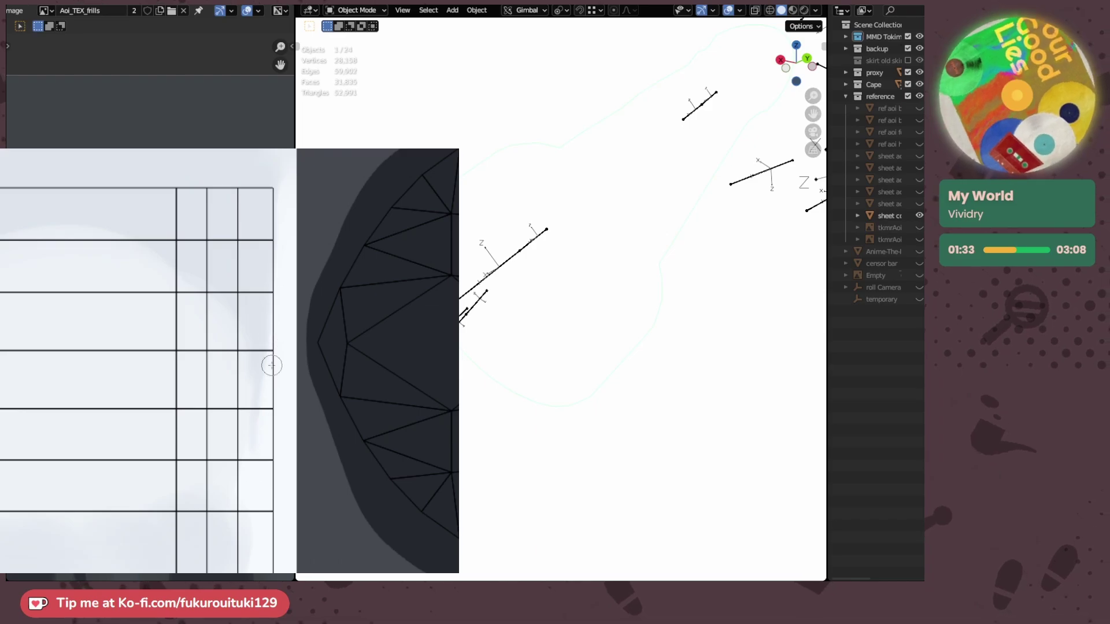
- Touch up the outline of the moved fold shadow where it meets the cuff texture's side edge
{"action": "middle_click_drag", "start_coordinate": [275, 431], "coordinate": [271, 284]}
{"action": "scroll", "coordinate": [252, 277], "scroll_direction": "down", "scroll_amount": 3}
{"action": "scroll", "coordinate": [252, 323], "scroll_direction": "up", "scroll_amount": 2}
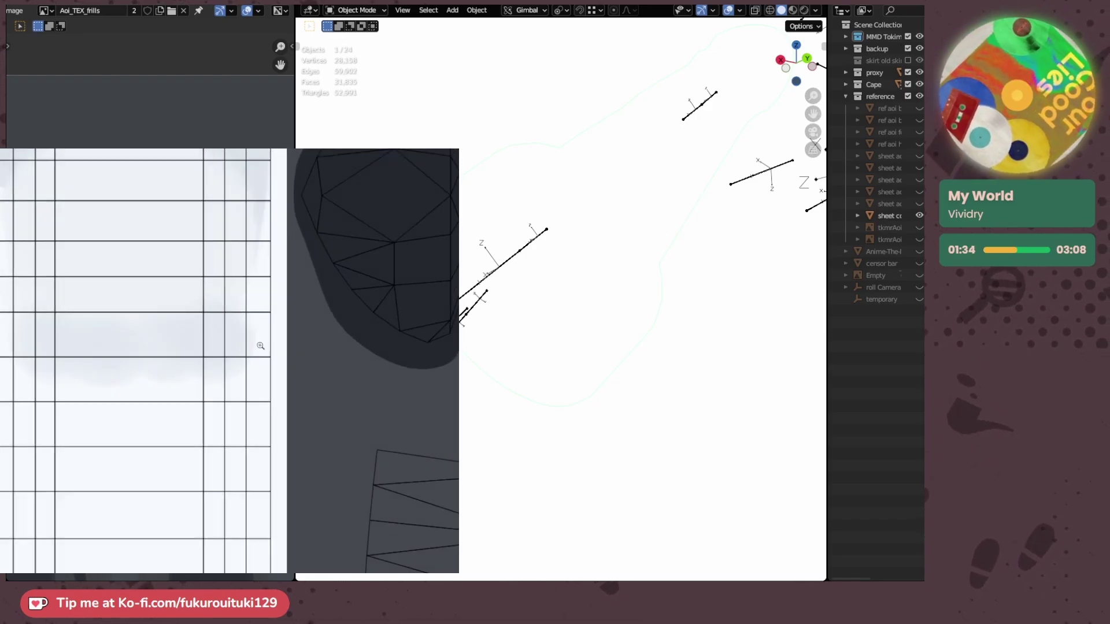
{"action": "scroll", "coordinate": [200, 316], "scroll_direction": "up", "scroll_amount": 1}
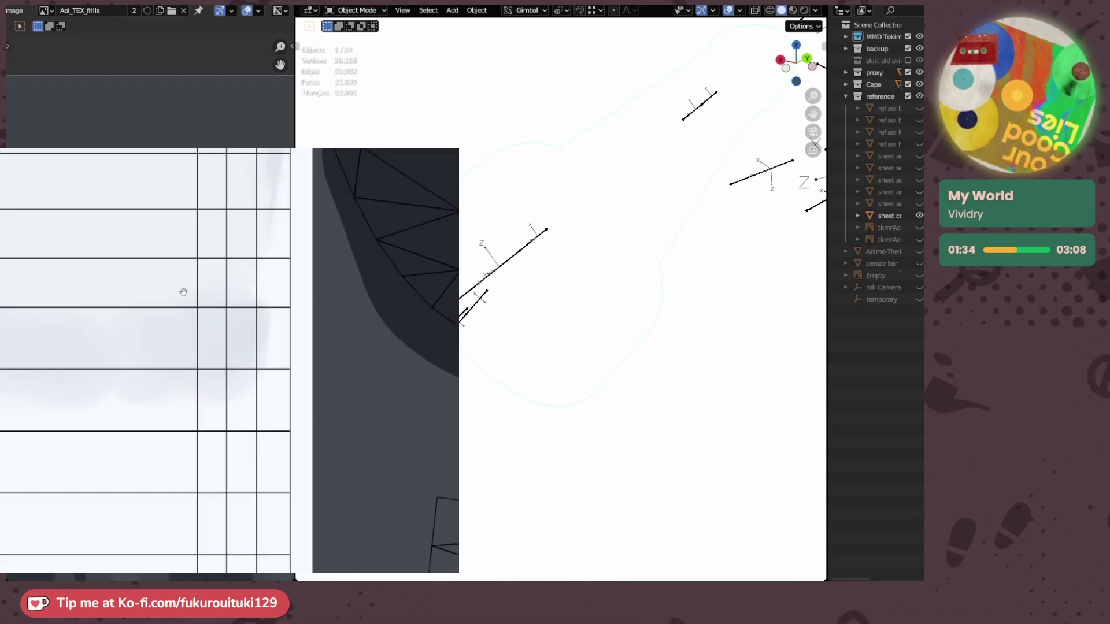
{"action": "middle_click_drag", "start_coordinate": [169, 352], "coordinate": [180, 428], "text": "ctrl"}
{"action": "mouse_move", "coordinate": [180, 428]}
{"action": "middle_mouse_down"}
{"action": "mouse_move", "coordinate": [183, 272]}
{"action": "mouse_move", "coordinate": [184, 340]}
{"action": "middle_mouse_up"}
{"action": "mouse_move", "coordinate": [184, 339]}
{"action": "middle_mouse_down"}
{"action": "mouse_move", "coordinate": [174, 300]}
{"action": "mouse_move", "coordinate": [174, 356]}
{"action": "middle_mouse_up"}
{"action": "scroll", "coordinate": [176, 339], "scroll_direction": "up", "scroll_amount": 3}
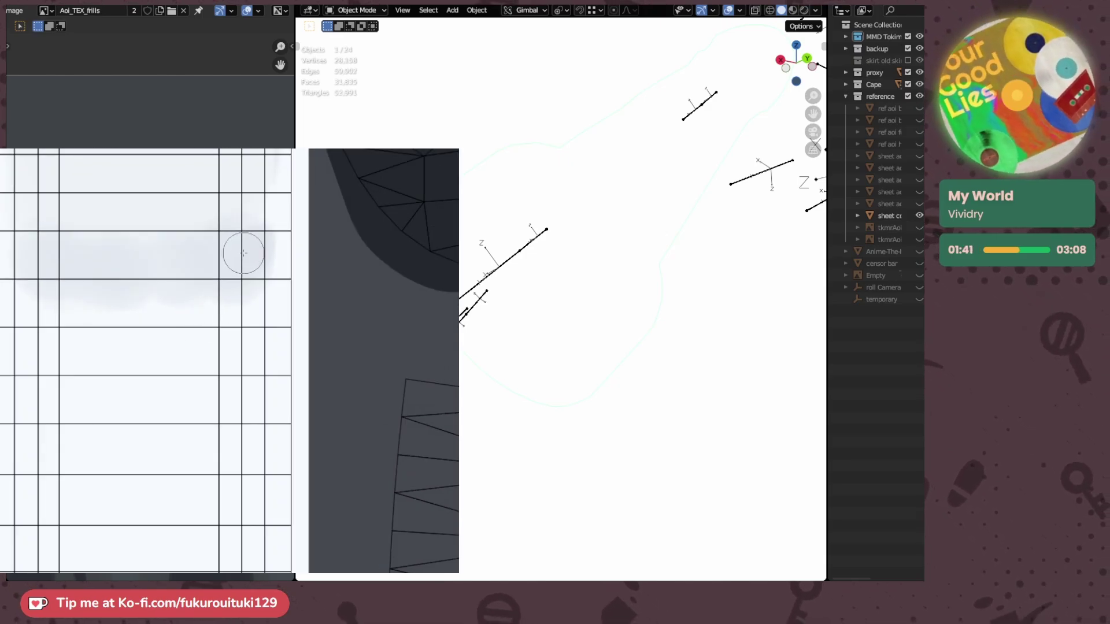
{"action": "scroll", "coordinate": [227, 347], "scroll_direction": "down", "scroll_amount": 3}
{"action": "scroll", "coordinate": [189, 358], "scroll_direction": "up", "scroll_amount": 1}
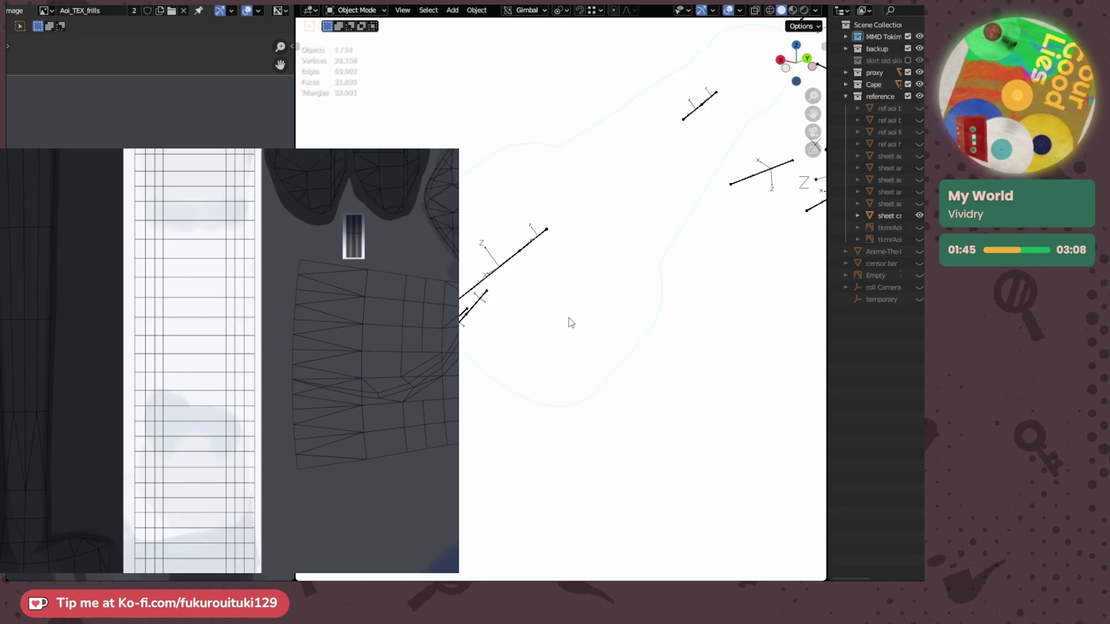
- Compare the cuff with the reference from the front, then softly blend around its lower fold shadow with a much larger brush
{"action": "scroll", "coordinate": [573, 320], "scroll_direction": "down", "scroll_amount": 4}
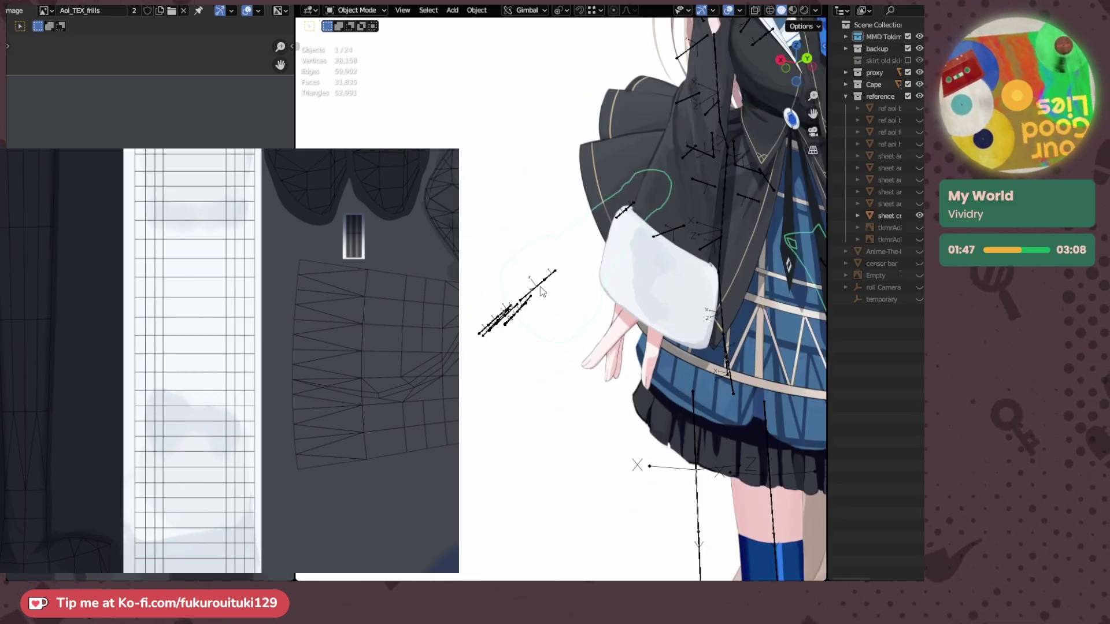
{"action": "middle_click_drag", "start_coordinate": [540, 288], "coordinate": [676, 296]}
{"action": "middle_click_drag", "start_coordinate": [607, 293], "coordinate": [702, 293]}
{"action": "scroll", "coordinate": [675, 294], "scroll_direction": "up", "scroll_amount": 2}
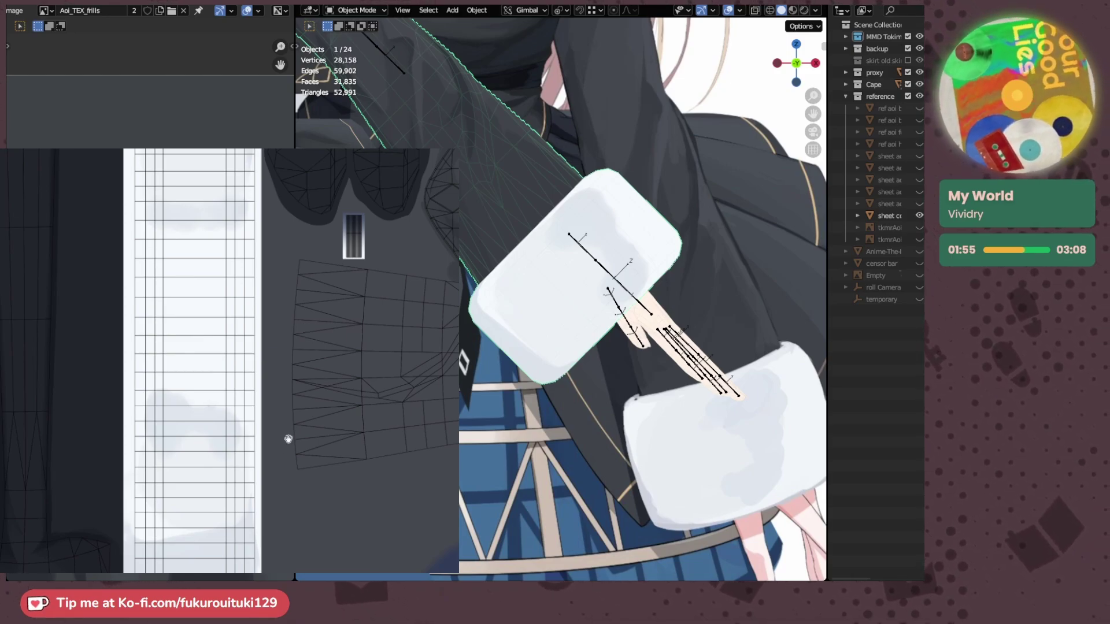
{"action": "middle_click_drag", "start_coordinate": [288, 439], "coordinate": [251, 429]}
{"action": "scroll", "coordinate": [124, 377], "scroll_direction": "up", "scroll_amount": 2}
{"action": "key", "text": "f"}
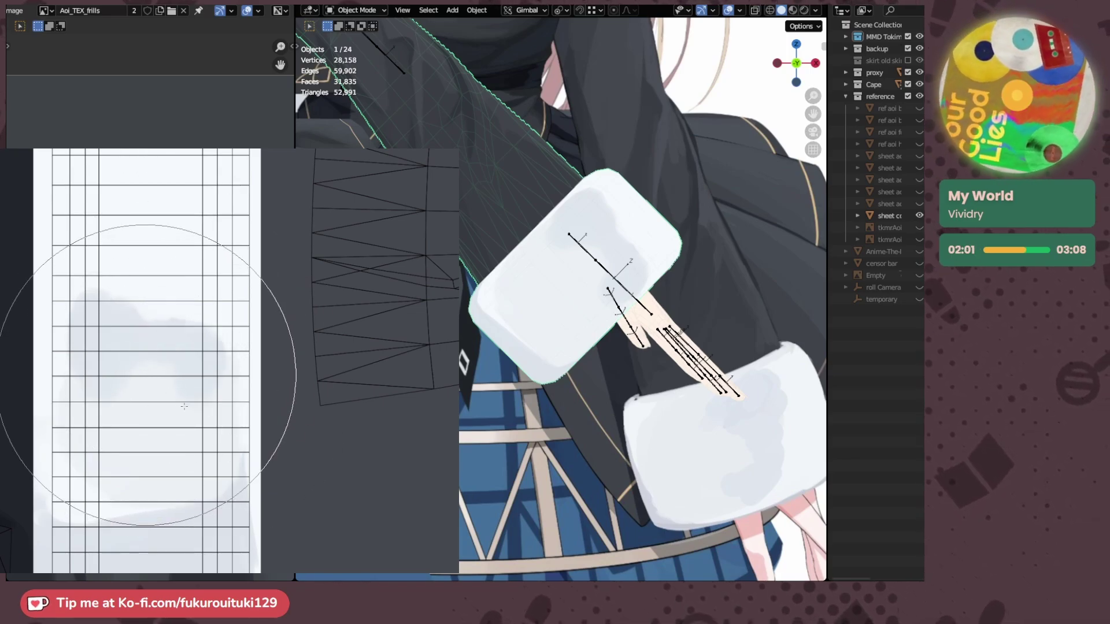
{"action": "left_click_drag", "start_coordinate": [184, 407], "coordinate": [144, 370]}
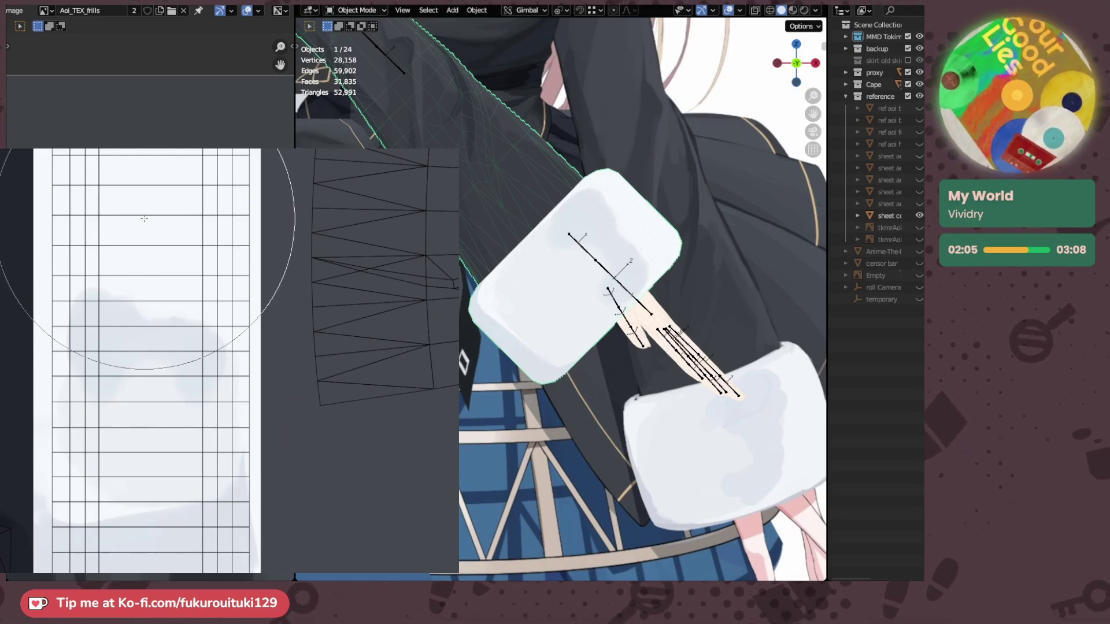
{"action": "scroll", "coordinate": [186, 303], "scroll_direction": "down", "scroll_amount": 3}
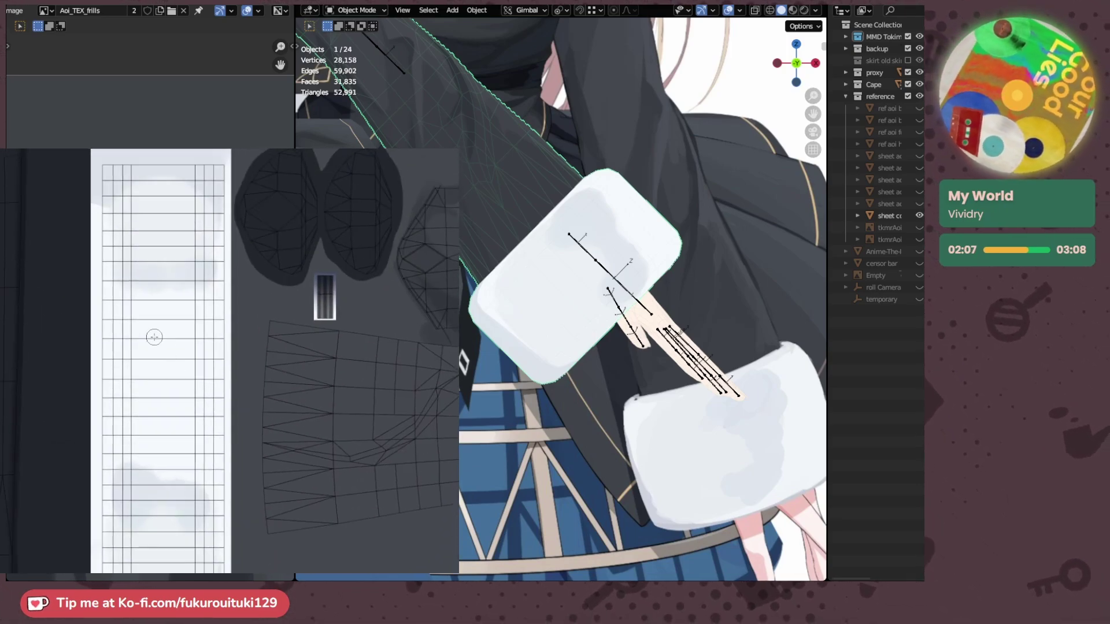
- Refresh the model and examine the cuff shading from the palm side of the hand
{"action": "middle_click_drag", "start_coordinate": [660, 309], "coordinate": [632, 246]}
{"action": "key", "text": "Tab"}
{"action": "key", "text": "Tab"}
{"action": "scroll", "coordinate": [606, 318], "scroll_direction": "up", "scroll_amount": 2}
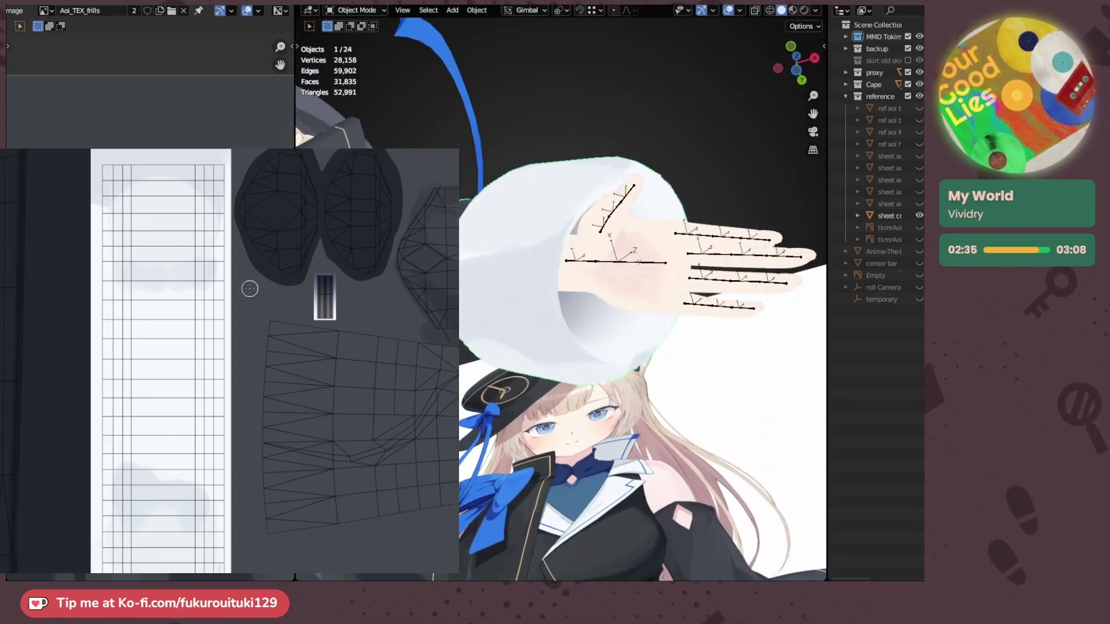
- Paint a straight stroke along the cuff texture's outer side edge, running upward from its lower corner
{"action": "scroll", "coordinate": [271, 419], "scroll_direction": "up", "scroll_amount": 7}
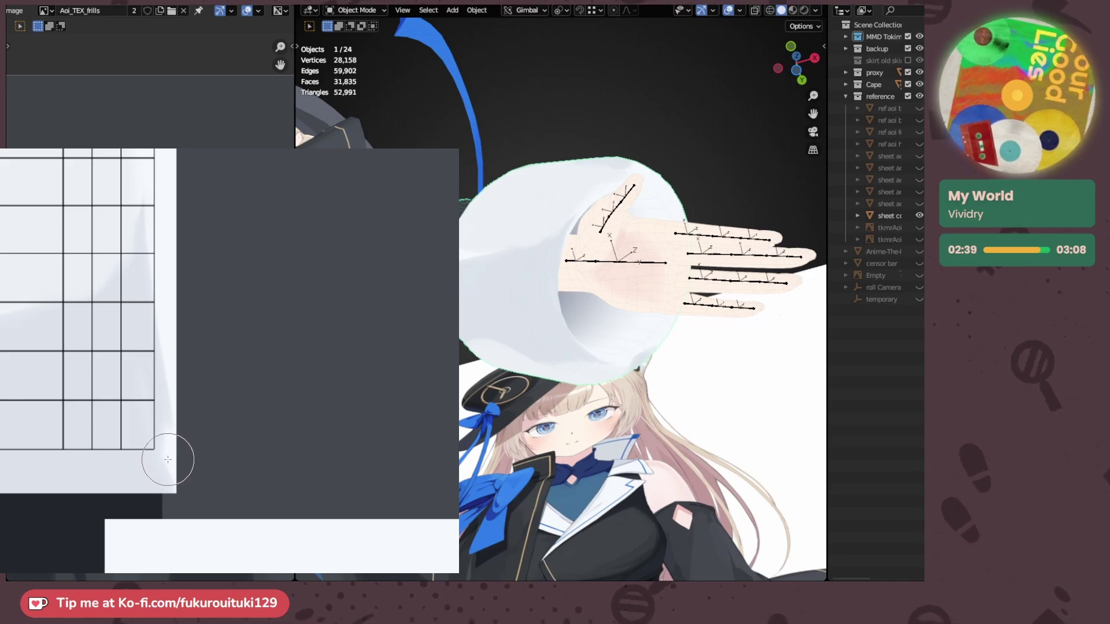
{"action": "middle_click_drag", "start_coordinate": [168, 487], "coordinate": [168, 527]}
{"action": "left_click", "coordinate": [168, 528]}
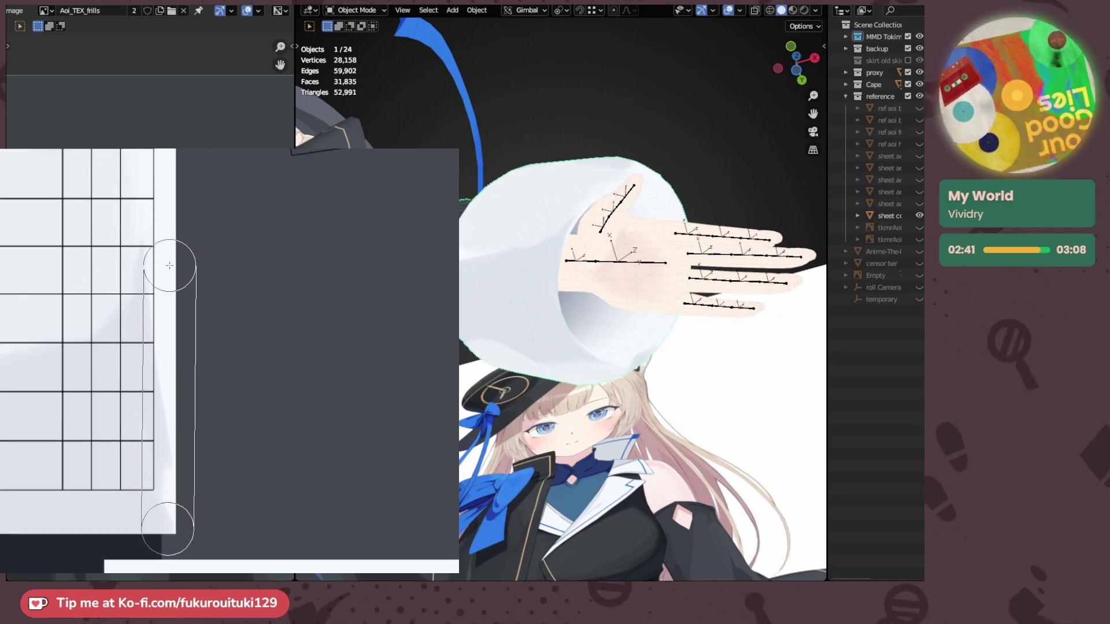
{"action": "left_click", "coordinate": [174, 283], "text": "shift"}
{"action": "mouse_move", "coordinate": [175, 268]}
{"action": "middle_mouse_down"}
{"action": "mouse_move", "coordinate": [173, 327]}
{"action": "mouse_move", "coordinate": [162, 309]}
{"action": "middle_mouse_up"}
{"action": "scroll", "coordinate": [174, 326], "scroll_direction": "down", "scroll_amount": 1}
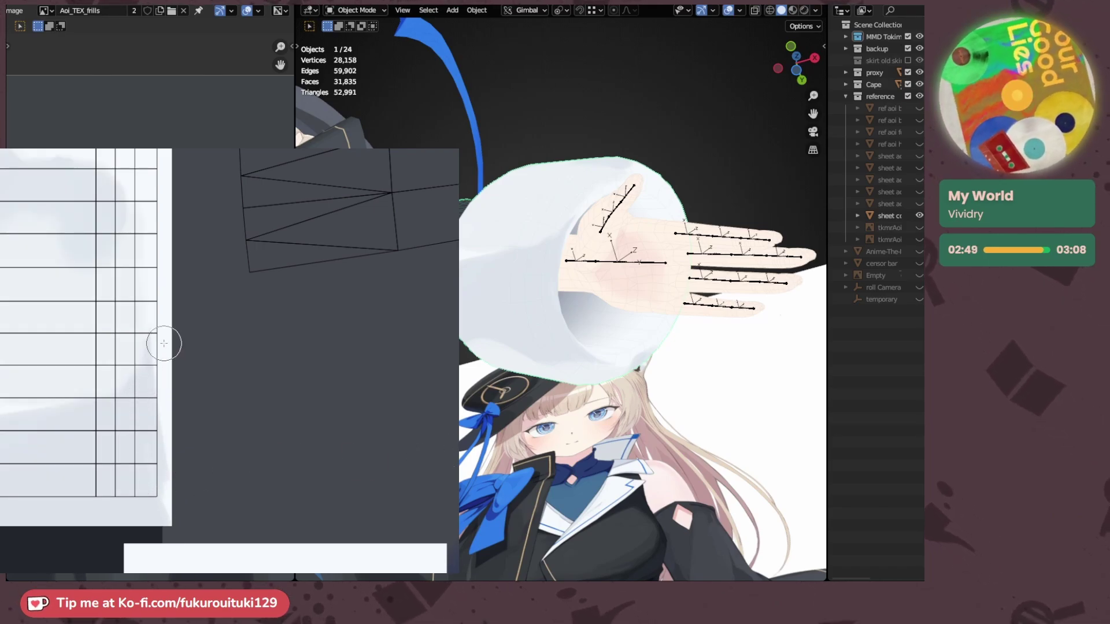
- Sample a light tone from the cuff and blend the shading along its lower side edge and corner
{"action": "left_click_drag", "start_coordinate": [159, 292], "coordinate": [163, 366]}
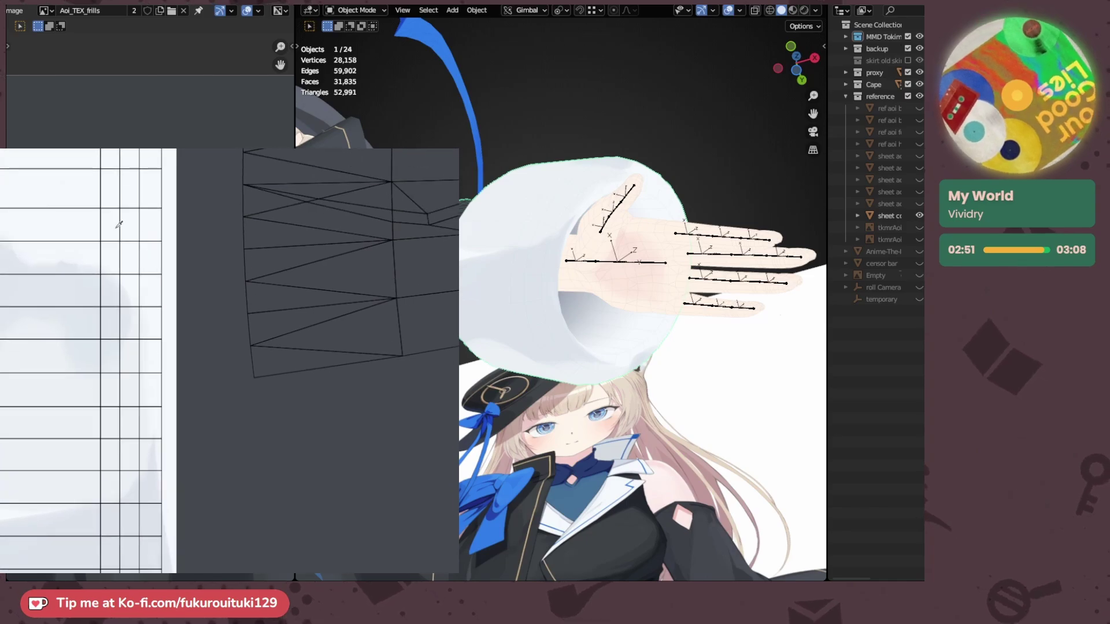
{"action": "left_click", "coordinate": [90, 195], "text": "alt"}
{"action": "left_click_drag", "start_coordinate": [167, 501], "coordinate": [141, 359]}
{"action": "scroll", "coordinate": [159, 450], "scroll_direction": "up", "scroll_amount": 2}
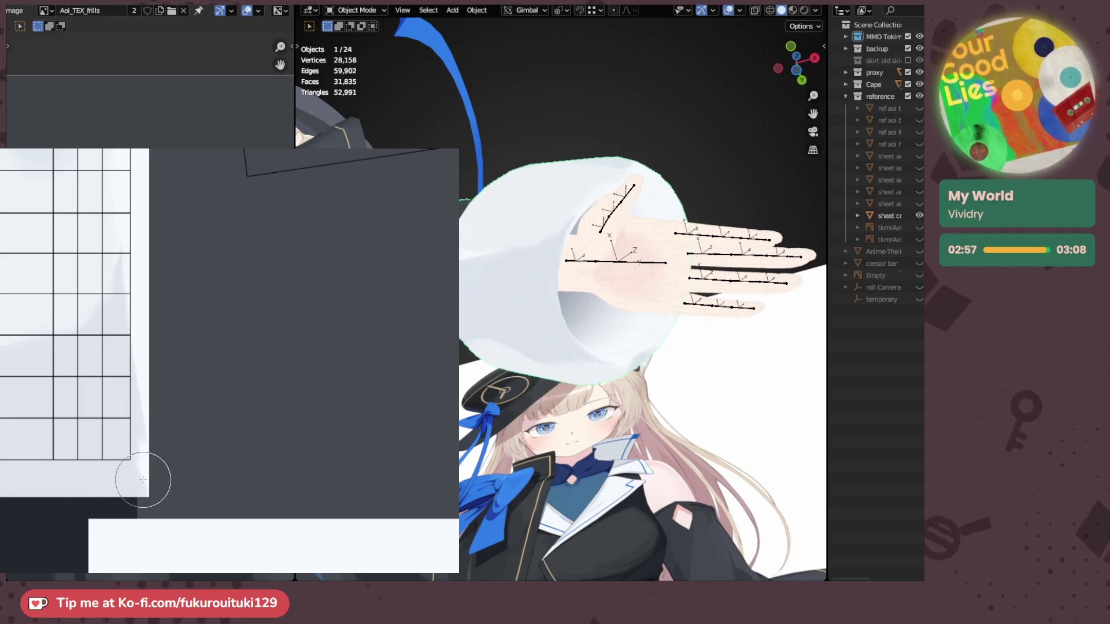
{"action": "left_click_drag", "start_coordinate": [136, 422], "coordinate": [141, 450]}
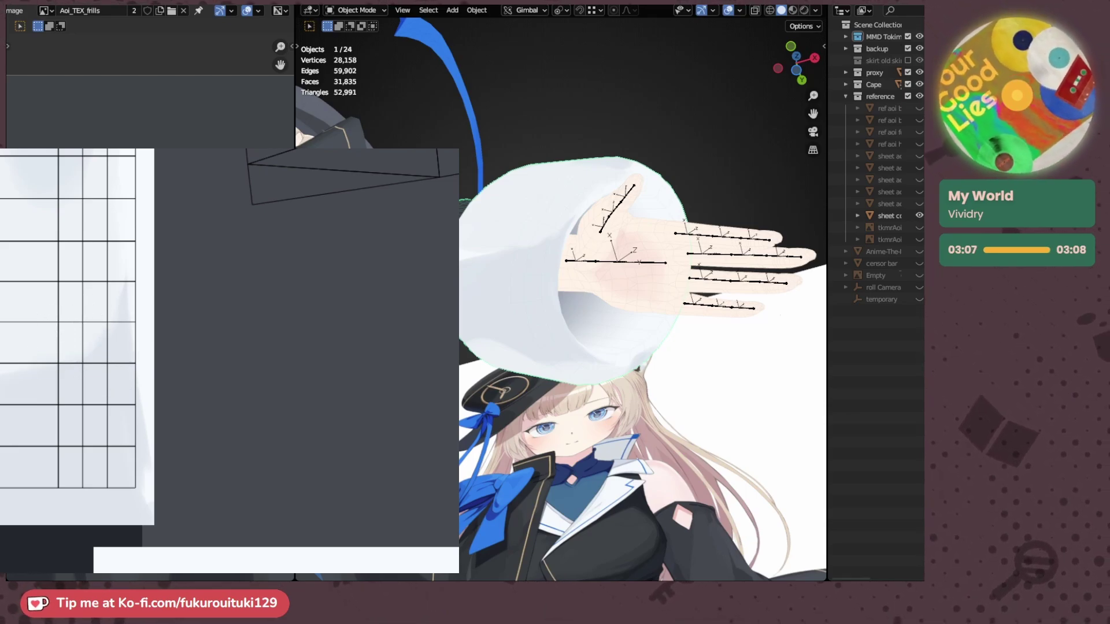
{"action": "scroll", "coordinate": [147, 493], "scroll_direction": "down", "scroll_amount": 2}
{"action": "middle_click_drag", "start_coordinate": [146, 493], "coordinate": [134, 490]}
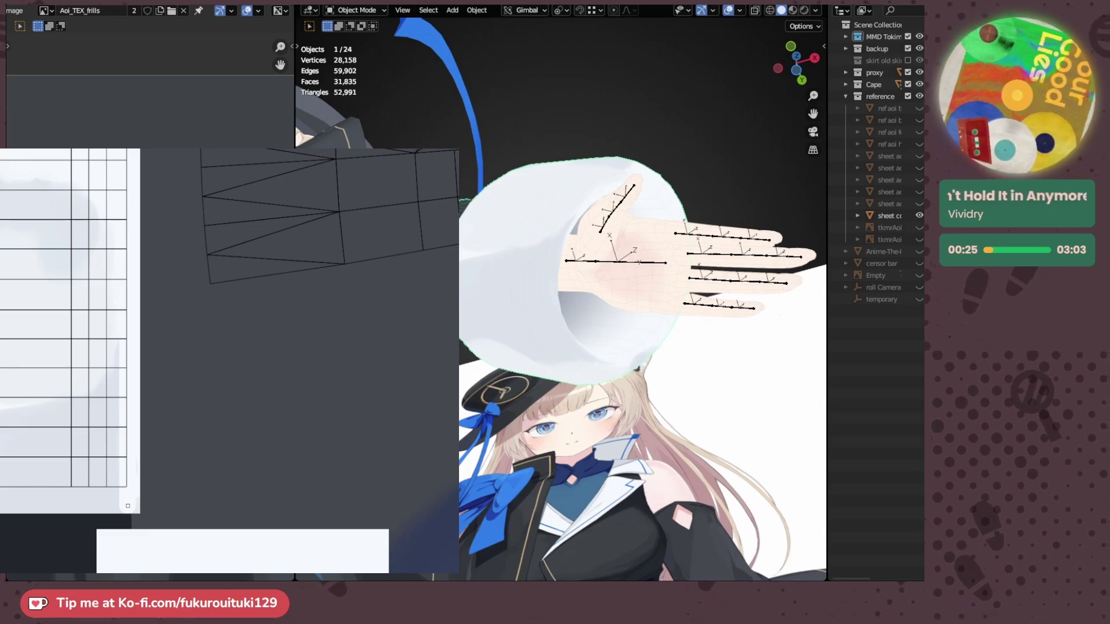
- Inspect the full side edge of the cuff texture, then compare the modelled cuff with the reference from the hand side and front
{"action": "scroll", "coordinate": [128, 506], "scroll_direction": "up", "scroll_amount": 9}
{"action": "scroll", "coordinate": [129, 346], "scroll_direction": "up", "scroll_amount": 10}
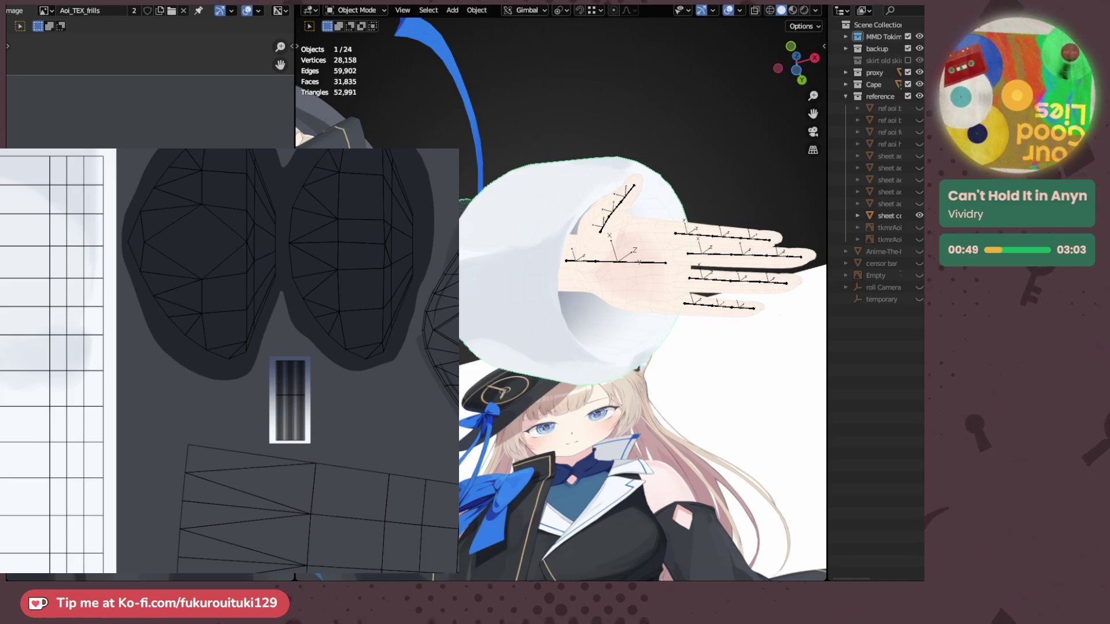
{"action": "left_click_drag", "start_coordinate": [89, 410], "coordinate": [74, 289]}
{"action": "left_click_drag", "start_coordinate": [81, 537], "coordinate": [92, 349]}
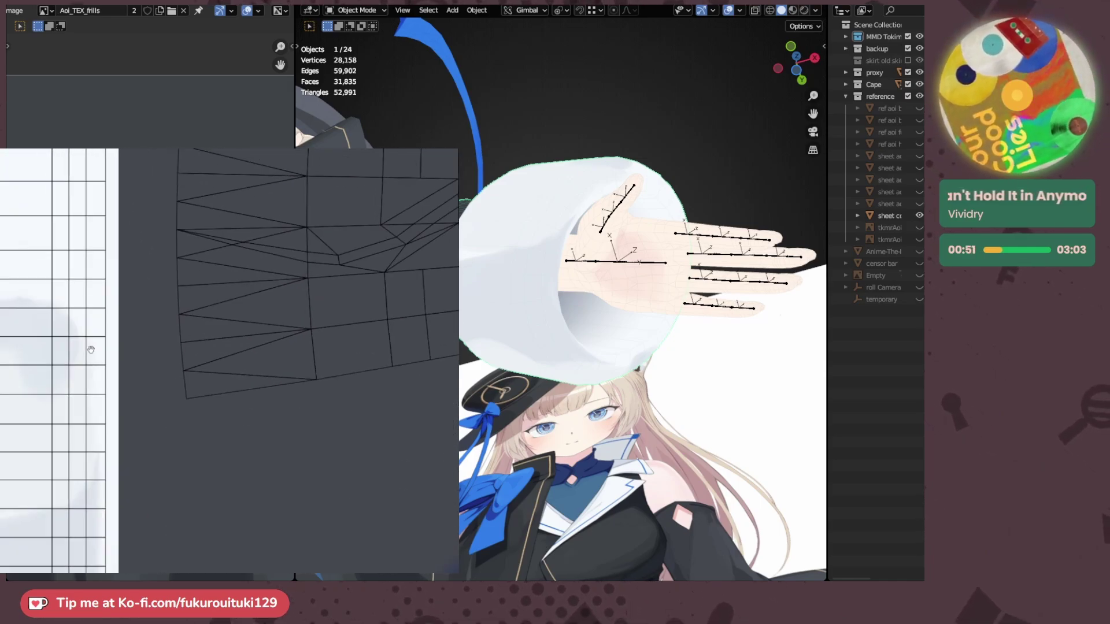
{"action": "left_click_drag", "start_coordinate": [85, 567], "coordinate": [96, 347]}
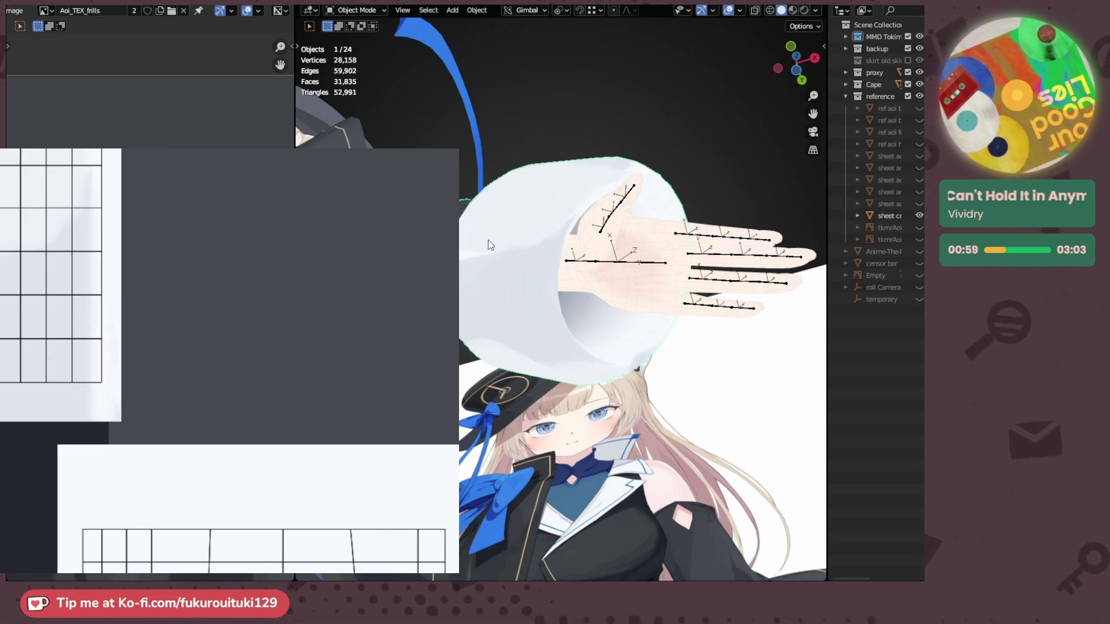
{"action": "middle_click_drag", "start_coordinate": [557, 318], "coordinate": [521, 356]}
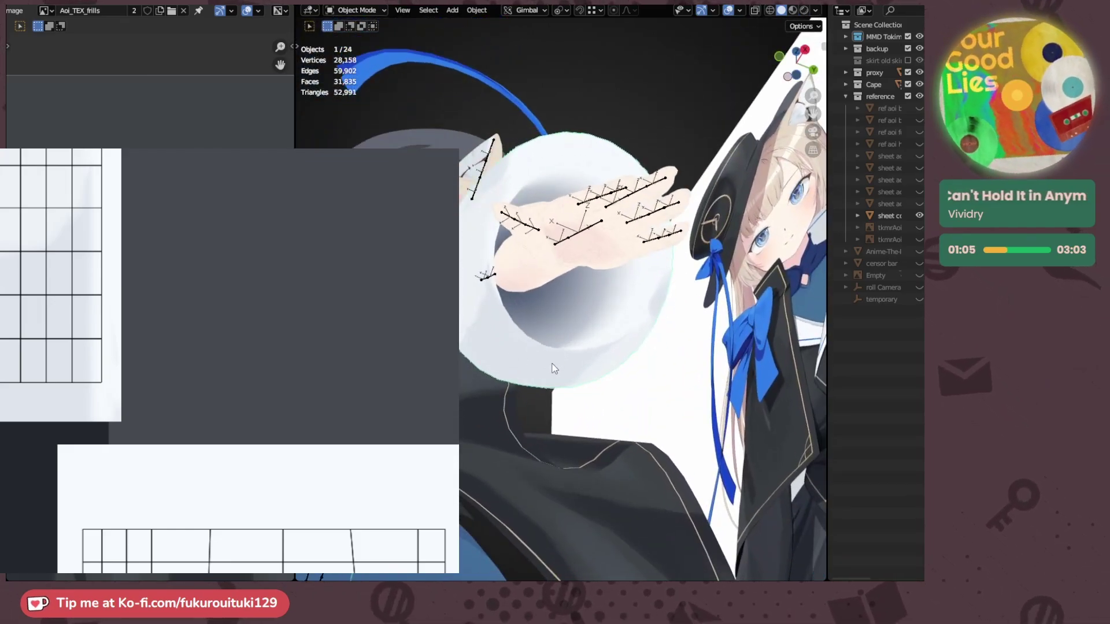
{"action": "middle_click_drag", "start_coordinate": [555, 363], "coordinate": [645, 347]}
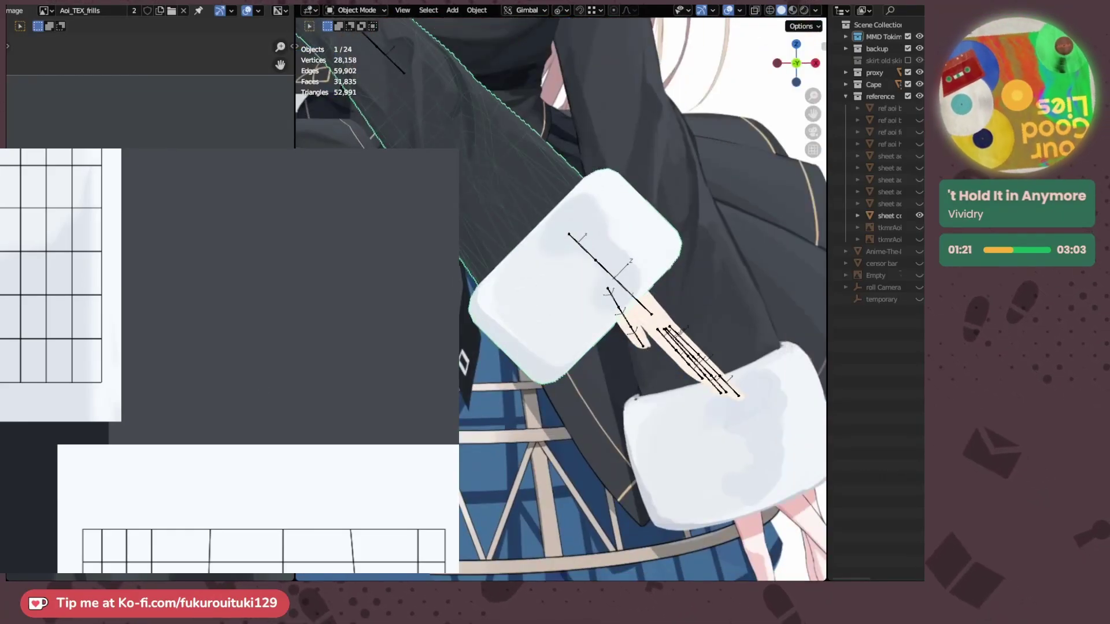
{"action": "scroll", "coordinate": [65, 291], "scroll_direction": "down", "scroll_amount": 4}
{"action": "middle_click_drag", "start_coordinate": [12, 167], "coordinate": [85, 336]}
{"action": "scroll", "coordinate": [28, 351], "scroll_direction": "down", "scroll_amount": 3}
{"action": "scroll", "coordinate": [42, 278], "scroll_direction": "up", "scroll_amount": 2}
{"action": "scroll", "coordinate": [77, 297], "scroll_direction": "down", "scroll_amount": 2}
{"action": "left_click_drag", "start_coordinate": [86, 263], "coordinate": [62, 253]}
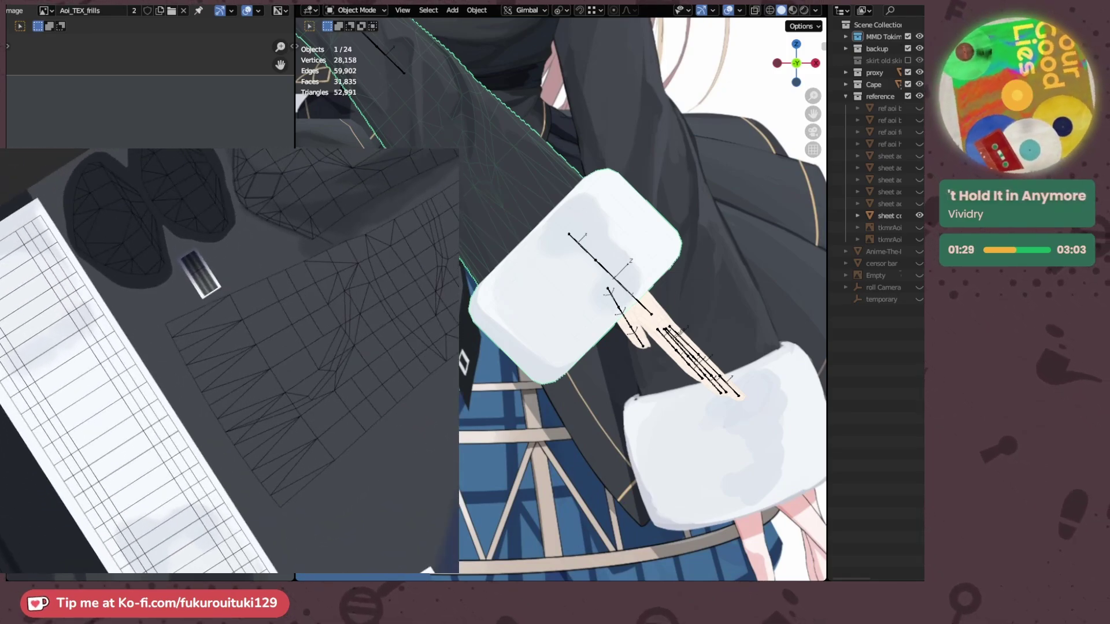
- Hide the reference sheet and the viewport overlays to show the cuff on the model without distractions
{"action": "scroll", "coordinate": [646, 217], "scroll_direction": "down", "scroll_amount": 5}
{"action": "left_click", "coordinate": [646, 216]}
{"action": "middle_click_drag", "start_coordinate": [727, 230], "coordinate": [479, 234]}
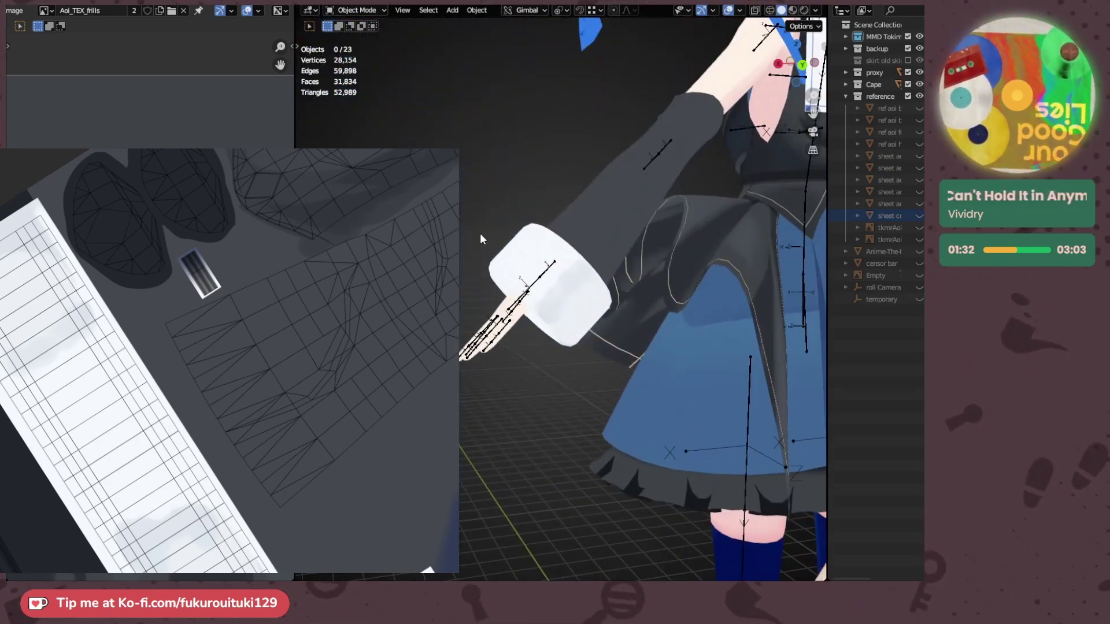
{"action": "left_click", "coordinate": [727, 12]}
{"action": "scroll", "coordinate": [587, 106], "scroll_direction": "up", "scroll_amount": 1}
{"action": "mouse_move", "coordinate": [588, 107]}
{"action": "middle_mouse_down"}
{"action": "mouse_move", "coordinate": [484, 113]}
{"action": "mouse_move", "coordinate": [604, 86]}
{"action": "mouse_move", "coordinate": [549, 96]}
{"action": "mouse_move", "coordinate": [584, 98]}
{"action": "middle_mouse_up"}
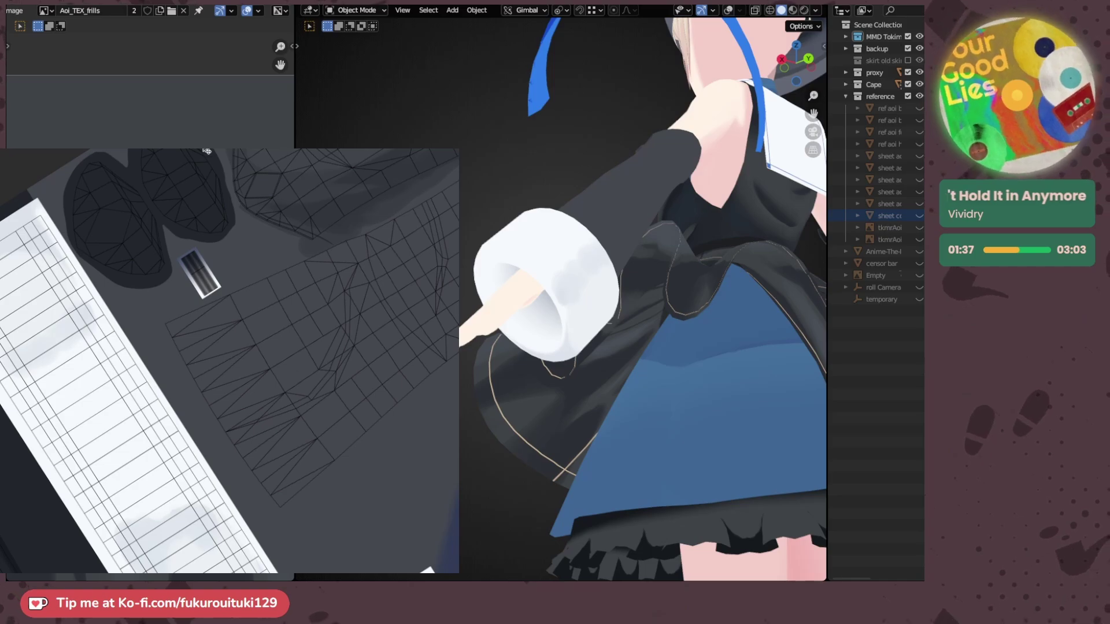
- Soften the side end of the cuff texture's upper fold shadow with a large brush and check the cuff from behind
{"action": "mouse_move", "coordinate": [99, 355]}
{"action": "left_mouse_down"}
{"action": "mouse_move", "coordinate": [57, 278]}
{"action": "mouse_move", "coordinate": [124, 312]}
{"action": "mouse_move", "coordinate": [92, 289]}
{"action": "left_mouse_up"}
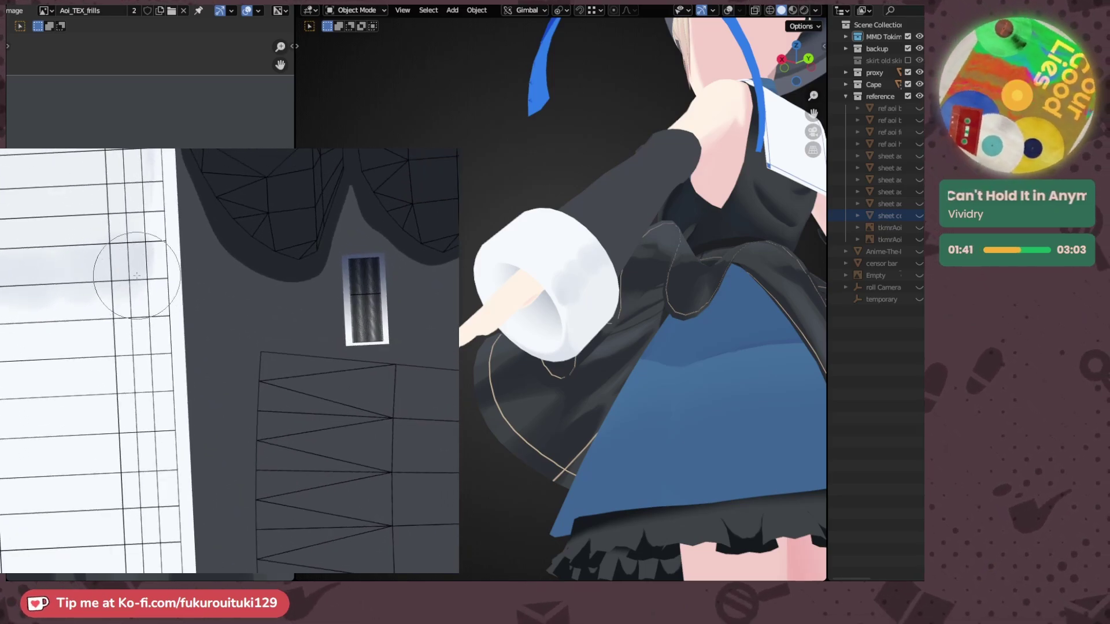
{"action": "left_click_drag", "start_coordinate": [120, 267], "coordinate": [128, 260]}
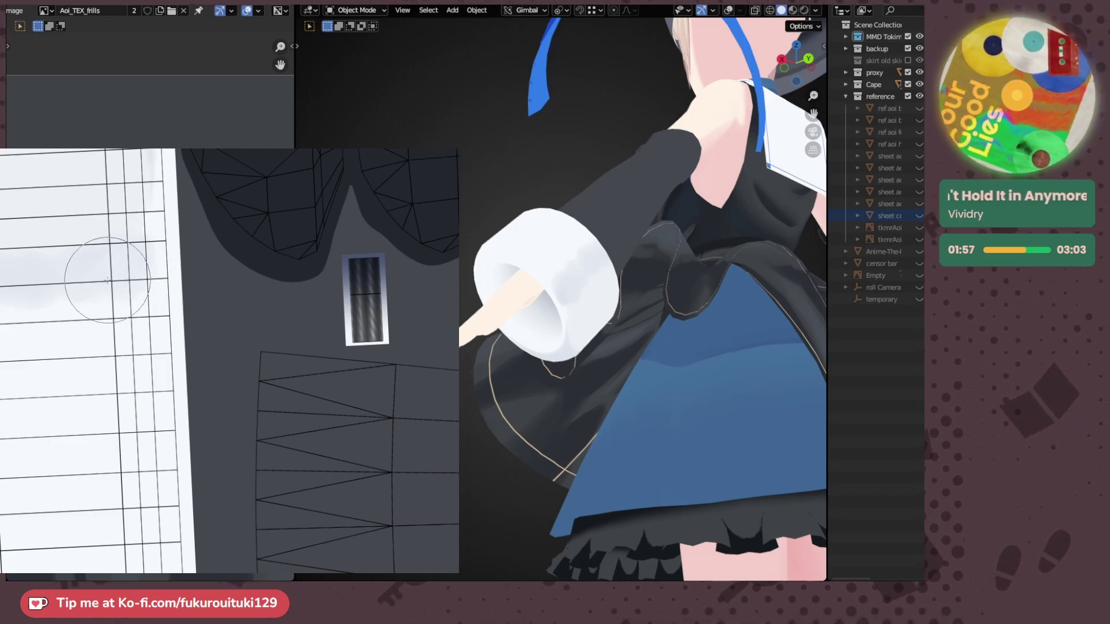
{"action": "scroll", "coordinate": [80, 344], "scroll_direction": "down", "scroll_amount": 2}
{"action": "middle_click_drag", "start_coordinate": [99, 361], "coordinate": [104, 203]}
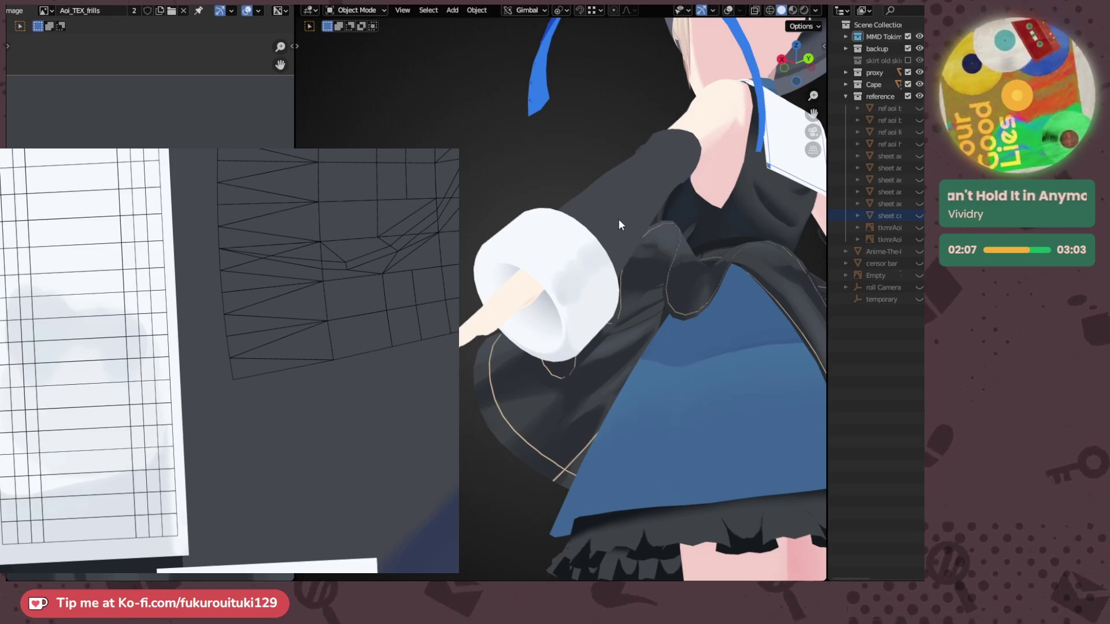
{"action": "middle_click_drag", "start_coordinate": [683, 251], "coordinate": [681, 296]}
{"action": "scroll", "coordinate": [582, 235], "scroll_direction": "up", "scroll_amount": 2}
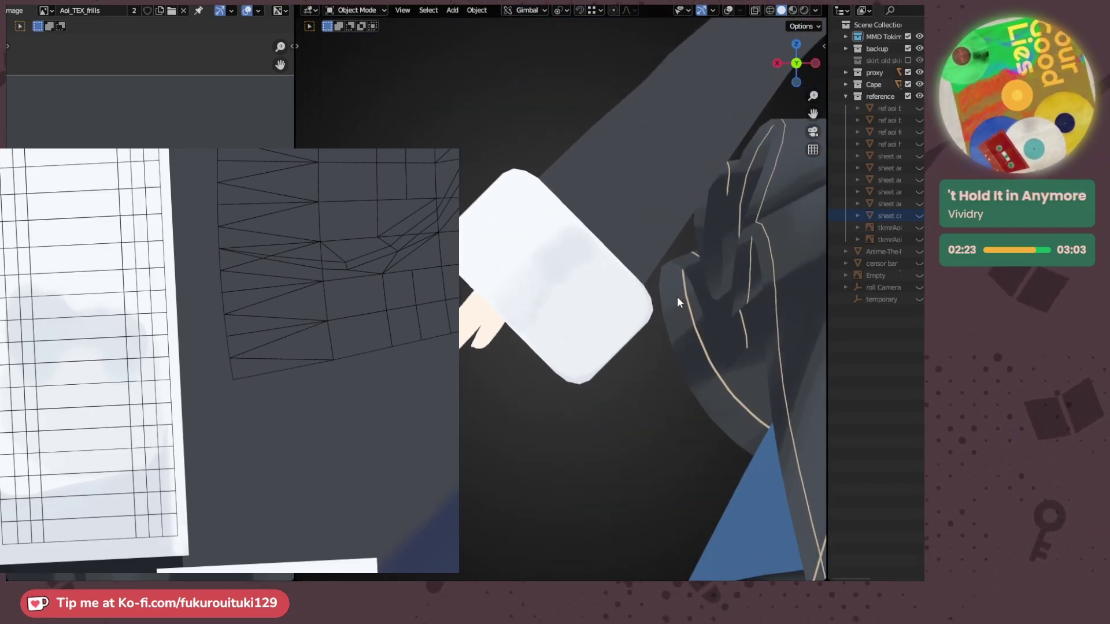
- Examine the upper fold shadow on the cuff texture and on the model from behind and underneath
{"action": "left_click_drag", "start_coordinate": [293, 339], "coordinate": [307, 529]}
{"action": "scroll", "coordinate": [74, 280], "scroll_direction": "up", "scroll_amount": 2}
{"action": "mouse_move", "coordinate": [74, 173]}
{"action": "left_mouse_down"}
{"action": "mouse_move", "coordinate": [79, 351]}
{"action": "mouse_move", "coordinate": [93, 353]}
{"action": "left_mouse_up"}
{"action": "scroll", "coordinate": [71, 273], "scroll_direction": "down", "scroll_amount": 3}
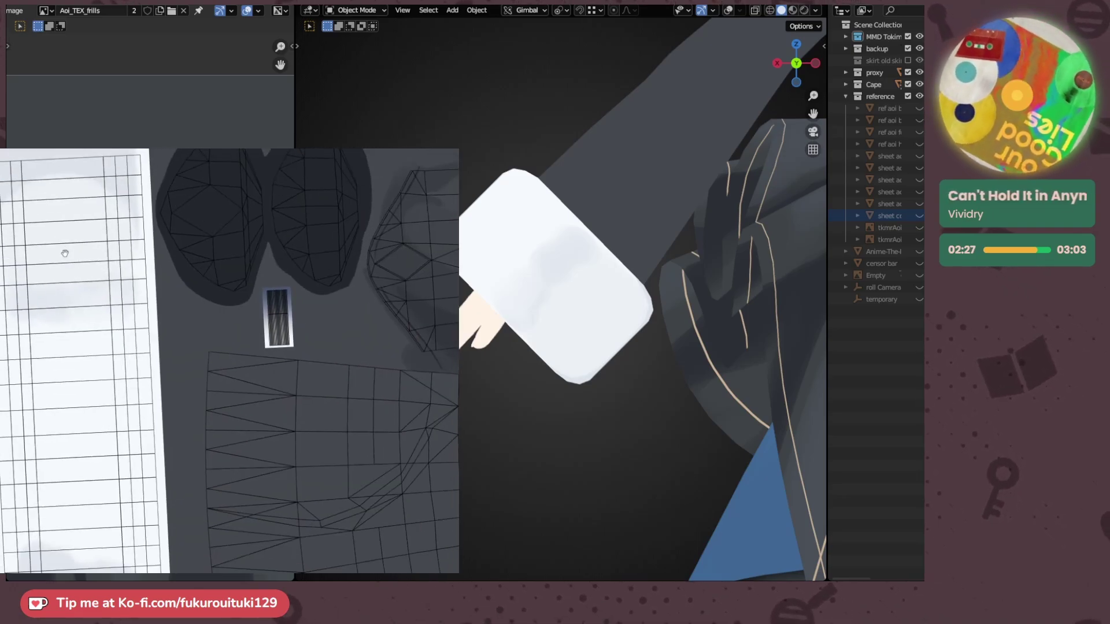
{"action": "mouse_move", "coordinate": [74, 246]}
{"action": "left_mouse_down"}
{"action": "mouse_move", "coordinate": [43, 399]}
{"action": "mouse_move", "coordinate": [50, 265]}
{"action": "left_mouse_up"}
{"action": "scroll", "coordinate": [62, 201], "scroll_direction": "up", "scroll_amount": 2}
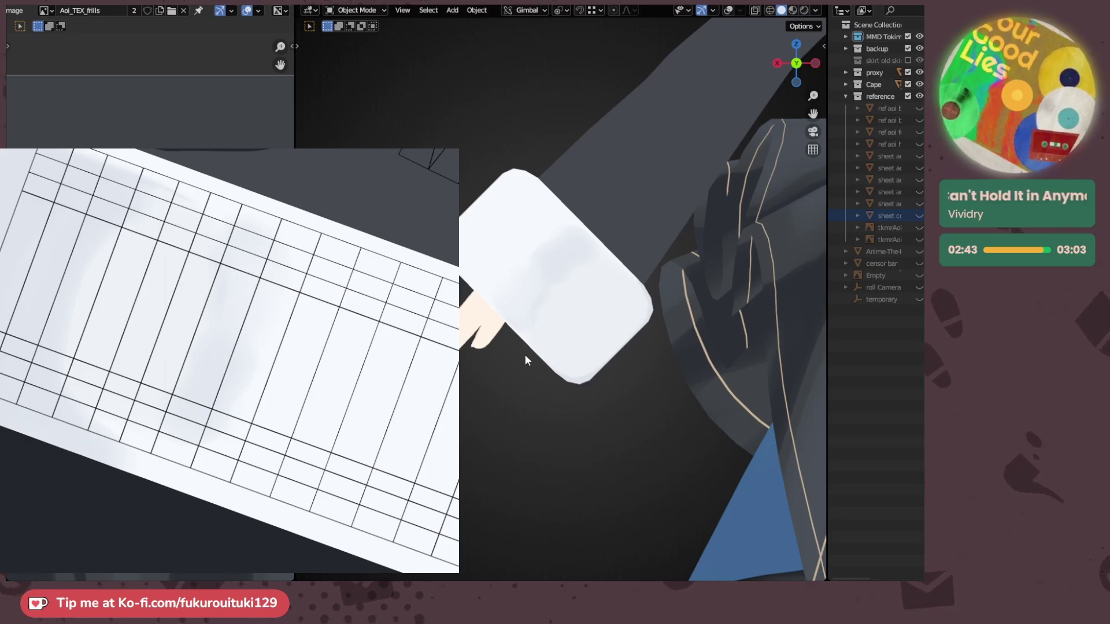
{"action": "middle_click_drag", "start_coordinate": [579, 317], "coordinate": [587, 386]}
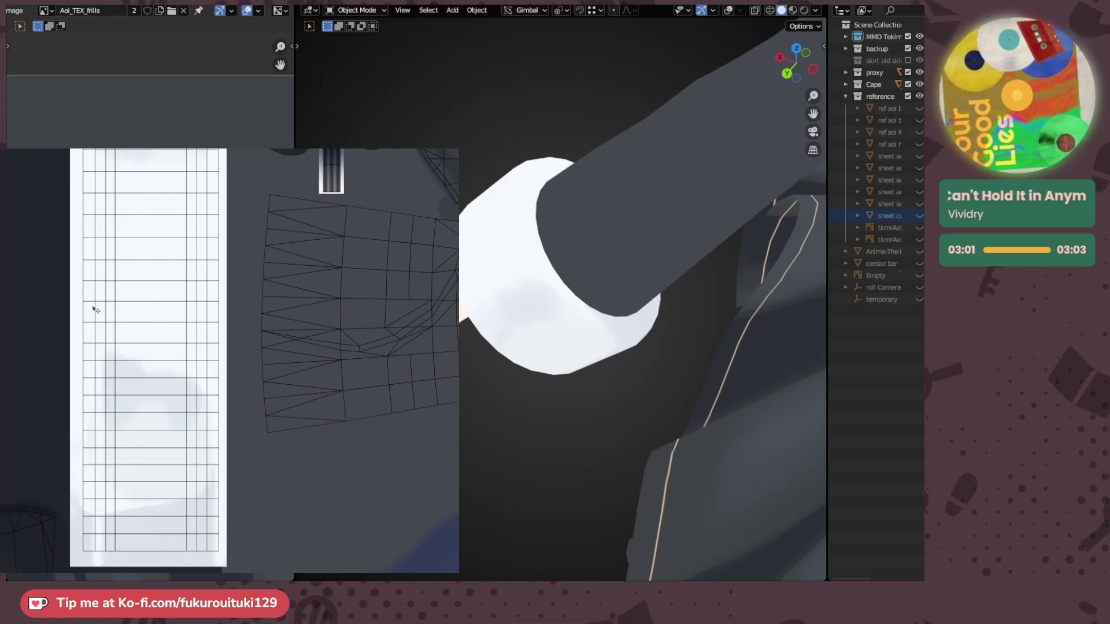
- Undo the last edit near the cuff texture's upper corner and check the cuff from the front and the sleeve side
{"action": "middle_click_drag", "start_coordinate": [89, 252], "coordinate": [88, 393]}
{"action": "scroll", "coordinate": [97, 301], "scroll_direction": "up", "scroll_amount": 4}
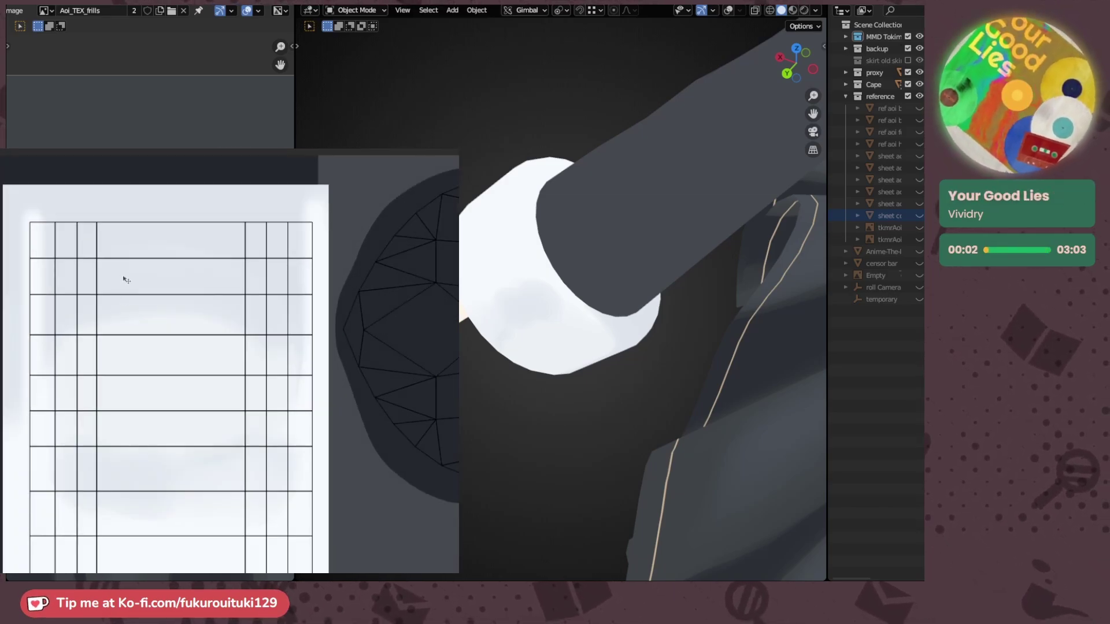
{"action": "key", "text": "ctrl+z"}
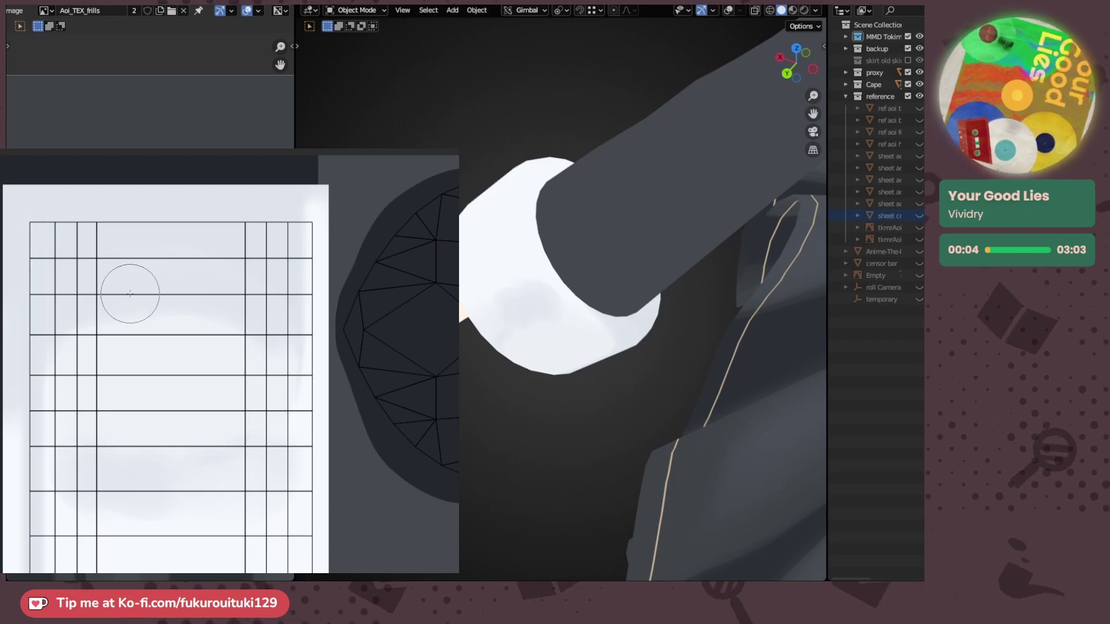
{"action": "scroll", "coordinate": [129, 361], "scroll_direction": "down", "scroll_amount": 4}
{"action": "left_click_drag", "start_coordinate": [131, 451], "coordinate": [120, 231]}
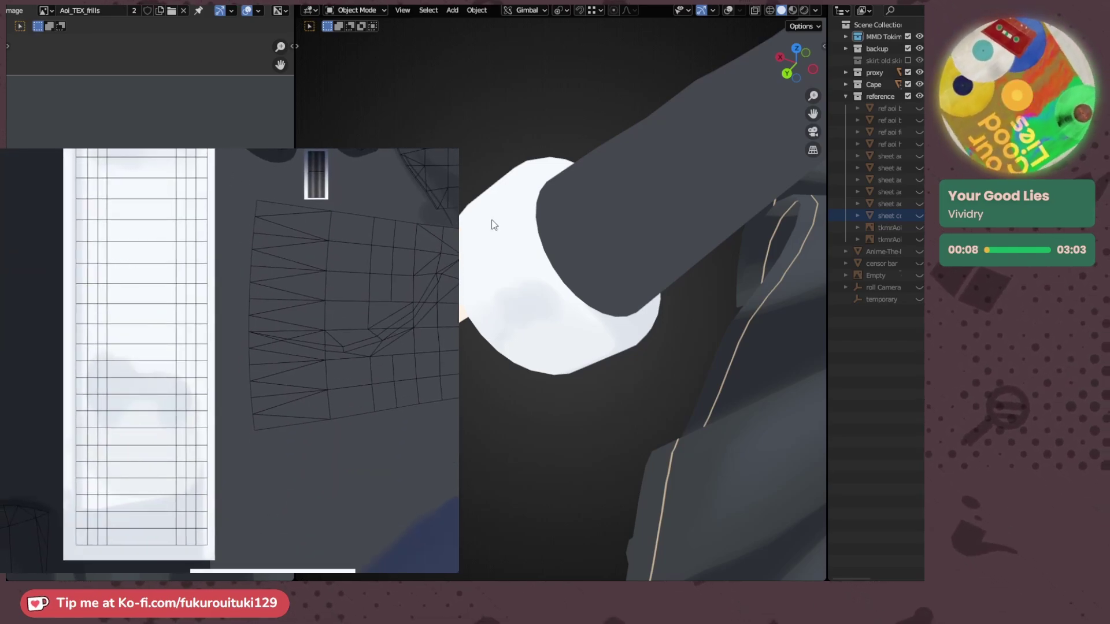
{"action": "middle_click_drag", "start_coordinate": [507, 221], "coordinate": [709, 249]}
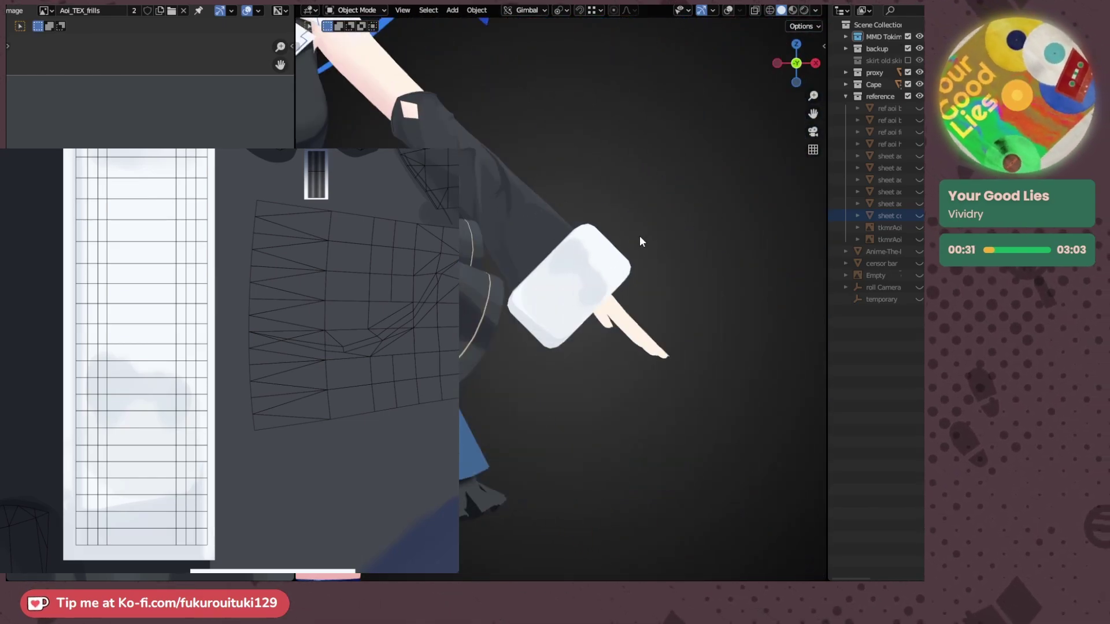
{"action": "middle_click_drag", "start_coordinate": [640, 241], "coordinate": [476, 315]}
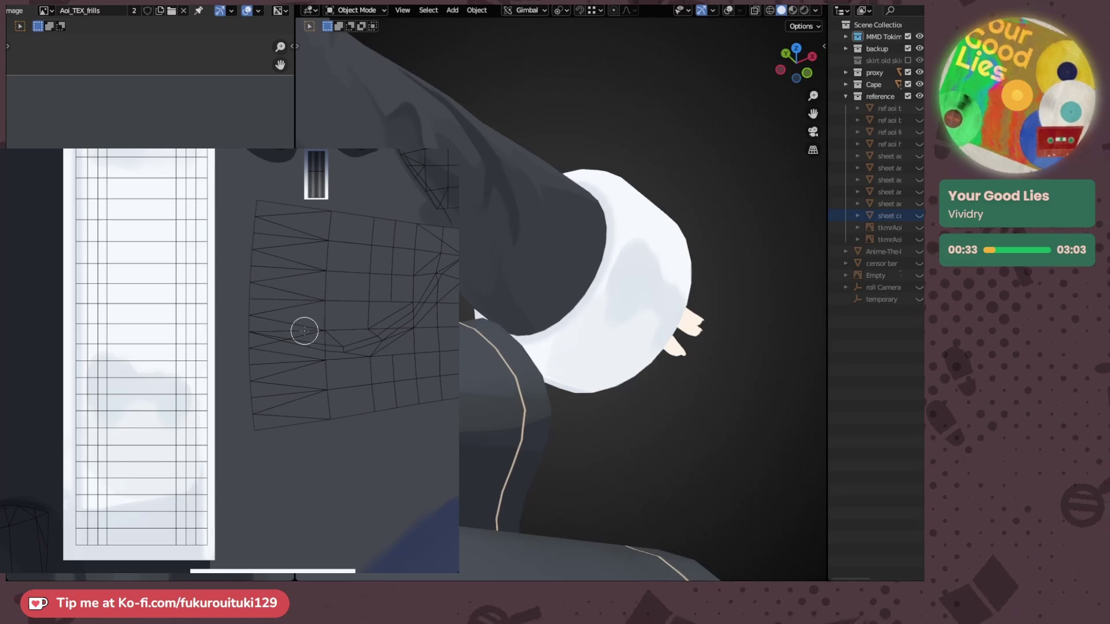
- Sample a blue-grey shadow colour from the small dark-blue-to-white gradient strip below the two rounded dark texture pieces
{"action": "middle_click_drag", "start_coordinate": [341, 238], "coordinate": [278, 399]}
{"action": "scroll", "coordinate": [273, 296], "scroll_direction": "up", "scroll_amount": 3}
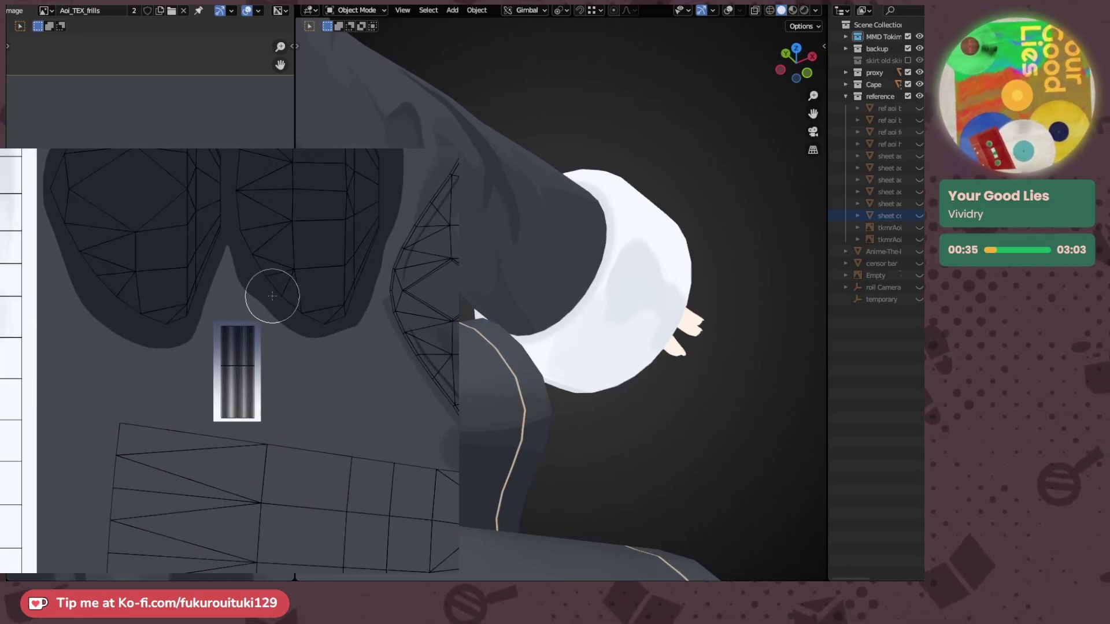
{"action": "scroll", "coordinate": [269, 315], "scroll_direction": "up", "scroll_amount": 3}
{"action": "left_click", "coordinate": [248, 359], "text": "alt"}
{"action": "scroll", "coordinate": [248, 354], "scroll_direction": "down", "scroll_amount": 4}
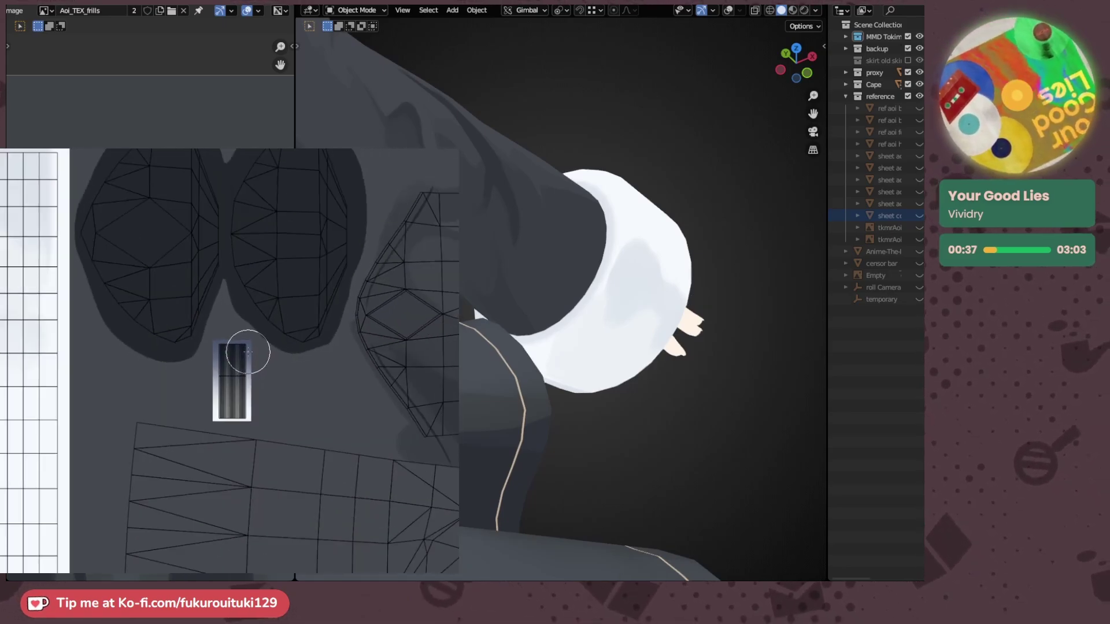
{"action": "scroll", "coordinate": [248, 352], "scroll_direction": "down", "scroll_amount": 1}
{"action": "scroll", "coordinate": [246, 349], "scroll_direction": "up", "scroll_amount": 2}
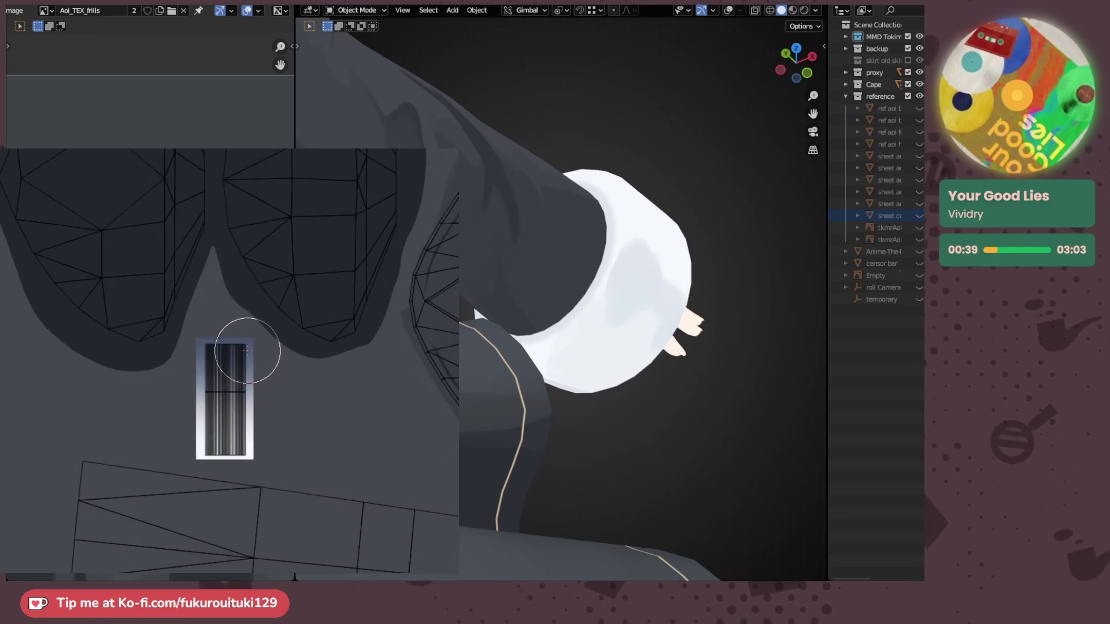
{"action": "scroll", "coordinate": [248, 389], "scroll_direction": "down", "scroll_amount": 3}
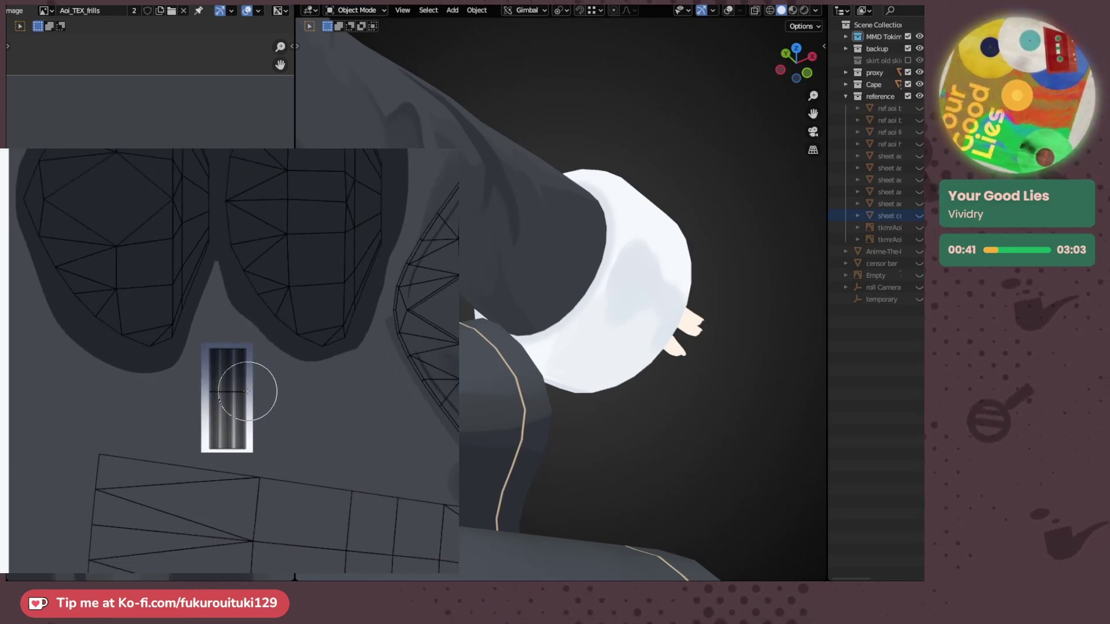
{"action": "scroll", "coordinate": [248, 389], "scroll_direction": "up", "scroll_amount": 1}
{"action": "left_click_drag", "start_coordinate": [251, 395], "coordinate": [250, 404], "text": "alt"}
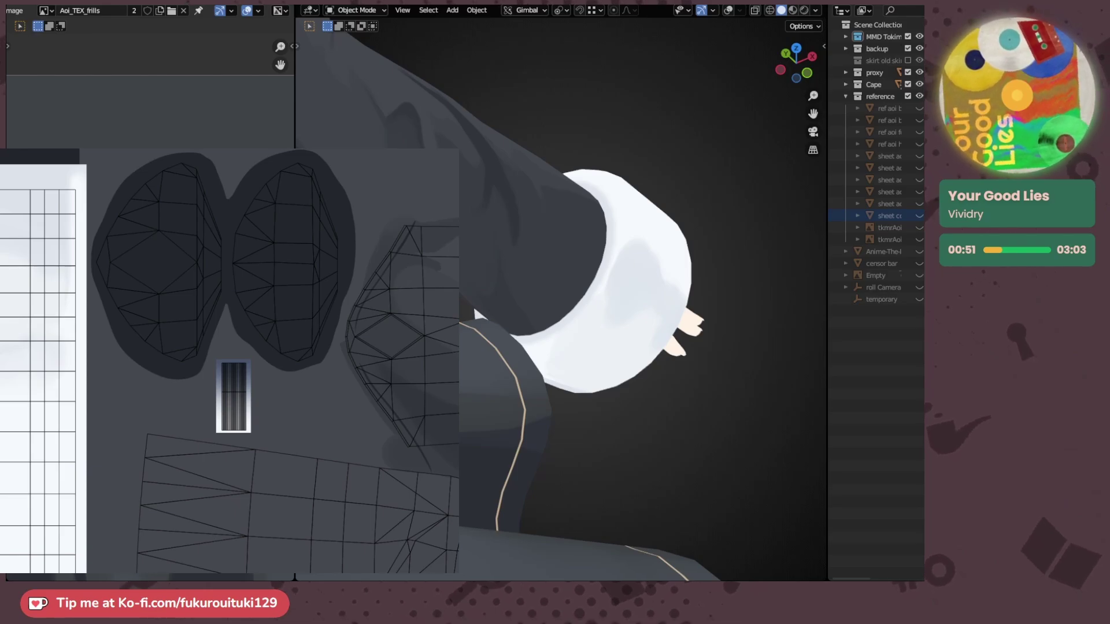
- Shade the sleeve-side edge of the white cuff texture with a soft blue-grey shadow, using the gradient strip as colour source
{"action": "scroll", "coordinate": [388, 422], "scroll_direction": "down", "scroll_amount": 3}
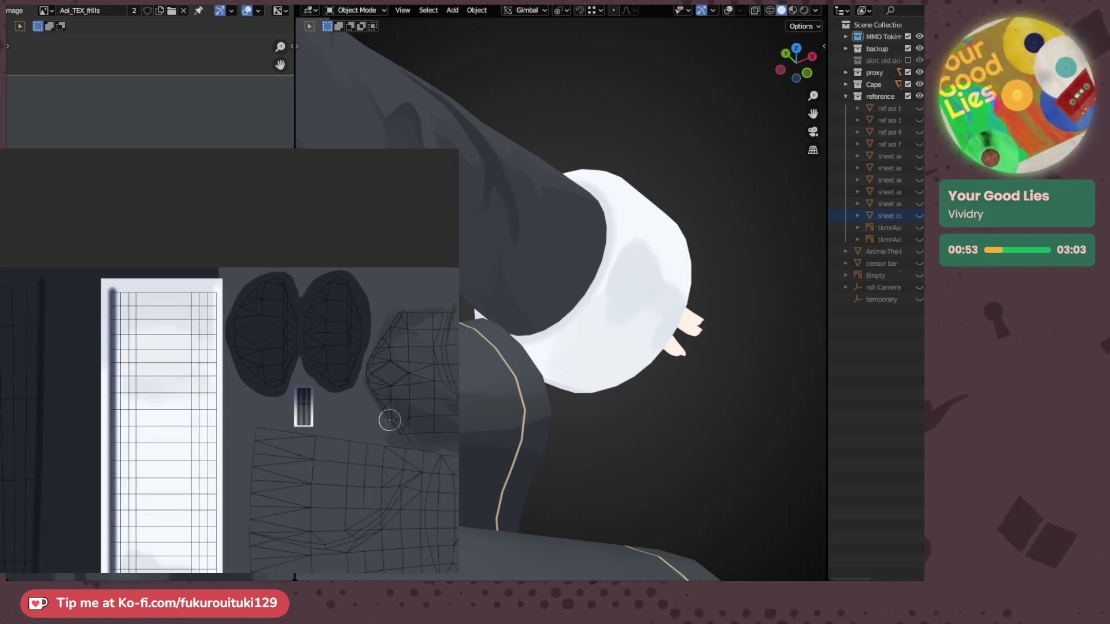
{"action": "middle_click_drag", "start_coordinate": [363, 439], "coordinate": [318, 283]}
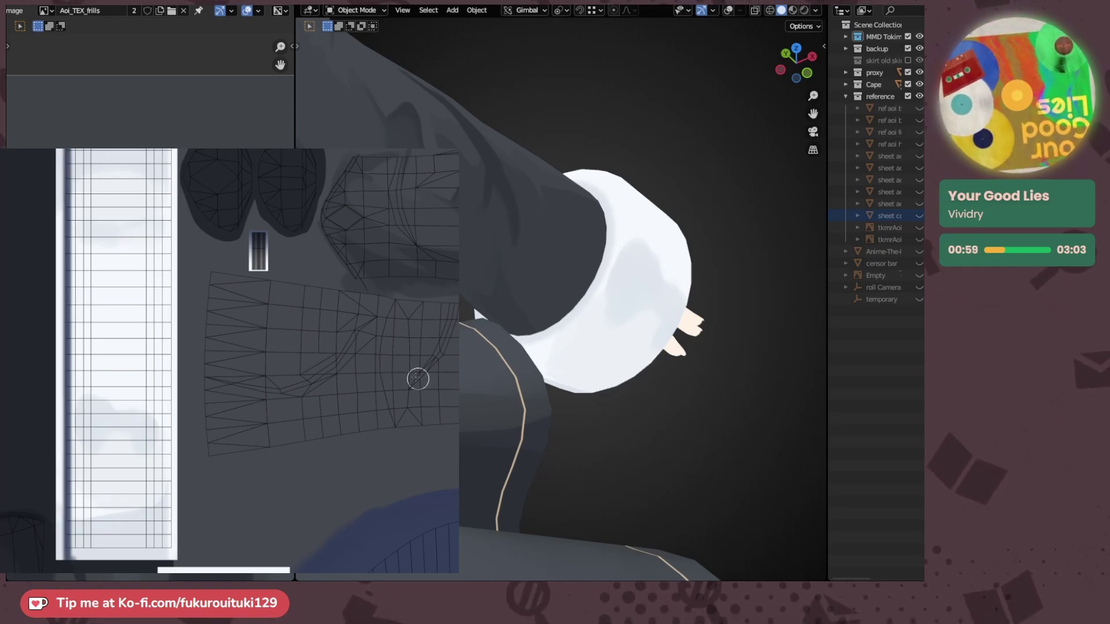
{"action": "scroll", "coordinate": [312, 272], "scroll_direction": "up", "scroll_amount": 2}
{"action": "scroll", "coordinate": [258, 222], "scroll_direction": "up", "scroll_amount": 3}
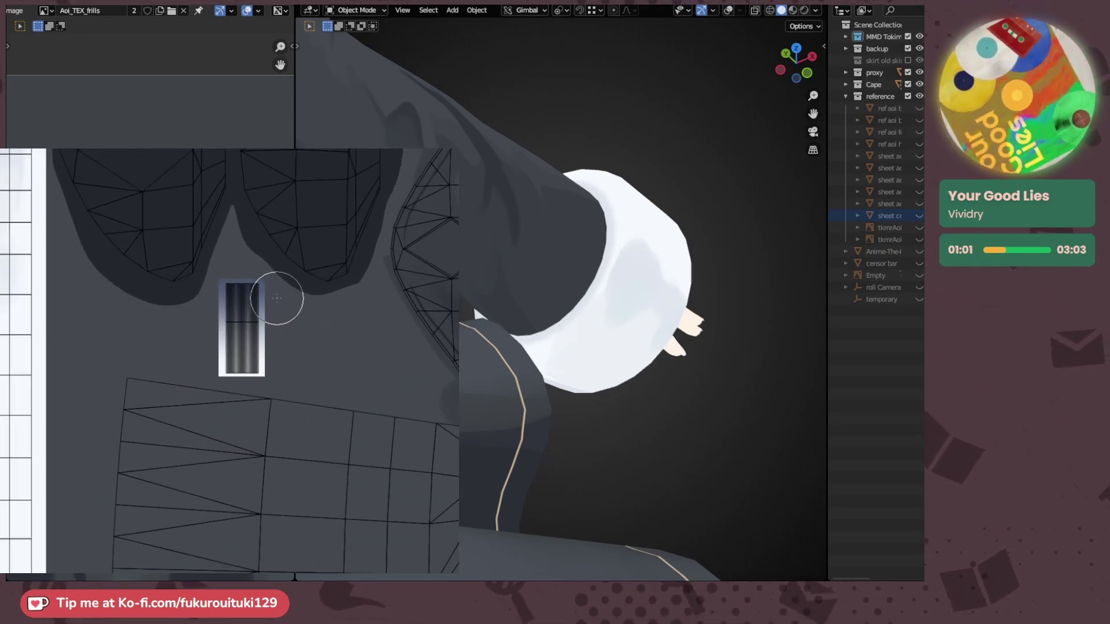
{"action": "left_click", "coordinate": [266, 321]}
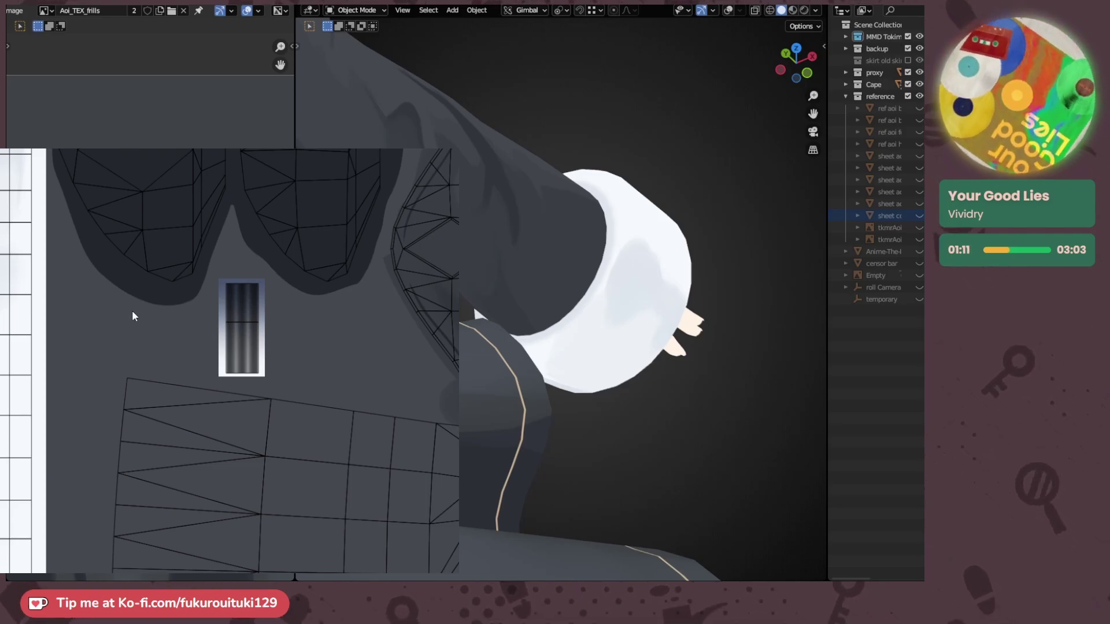
{"action": "scroll", "coordinate": [128, 310], "scroll_direction": "down", "scroll_amount": 3}
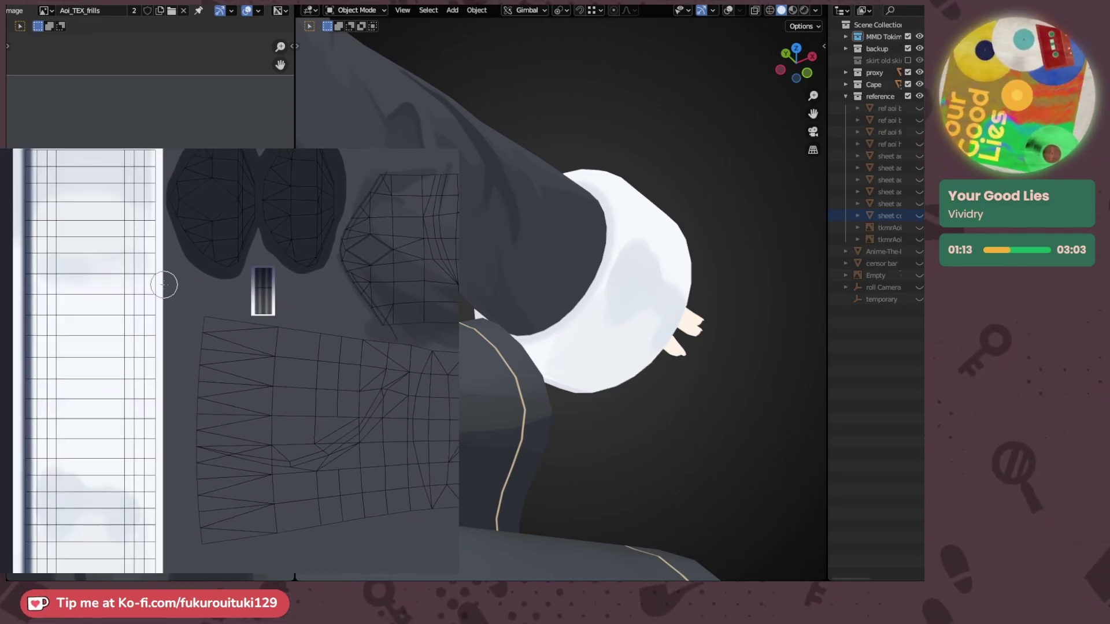
{"action": "scroll", "coordinate": [163, 284], "scroll_direction": "up", "scroll_amount": 1}
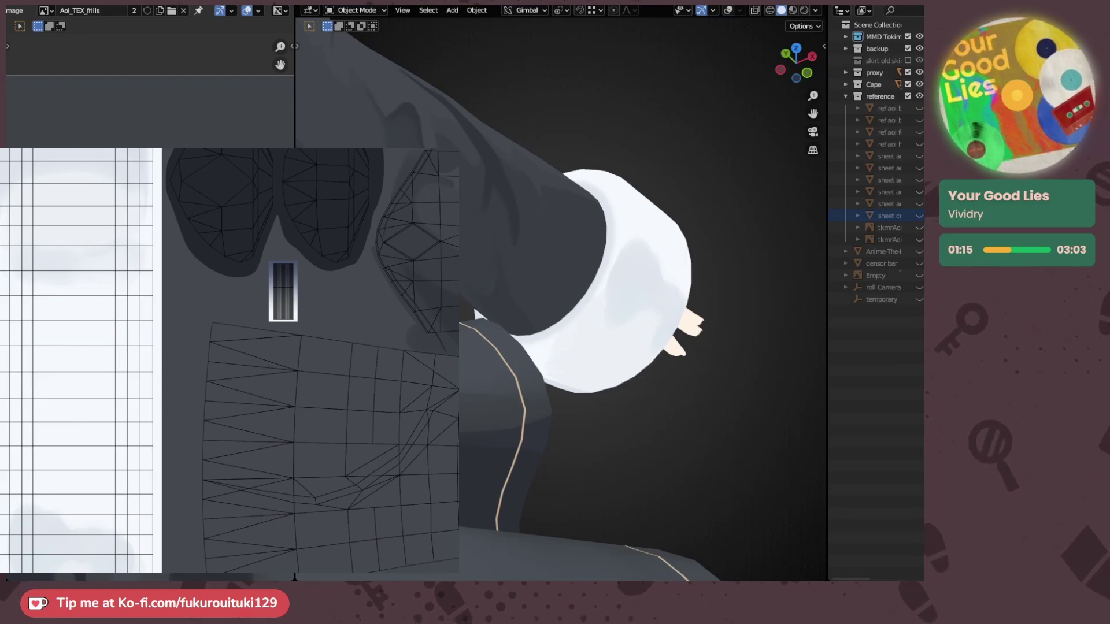
{"action": "scroll", "coordinate": [293, 292], "scroll_direction": "up", "scroll_amount": 1}
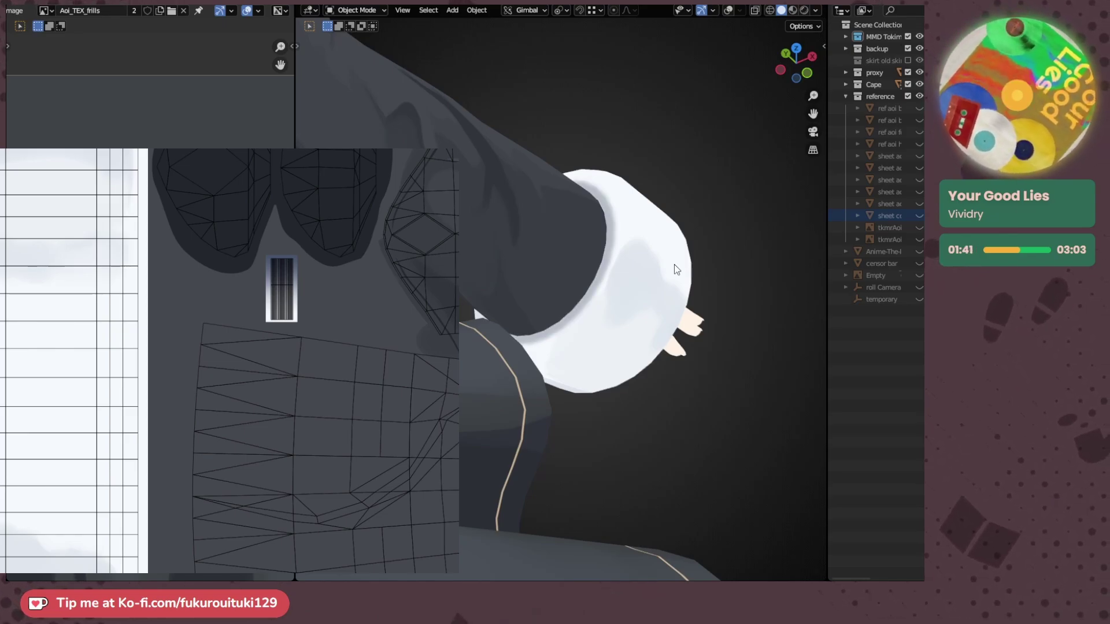
- Inspect the cuff's sleeve-side edge shadow on the model and finish in the front view
{"action": "middle_click_drag", "start_coordinate": [677, 270], "coordinate": [706, 260]}
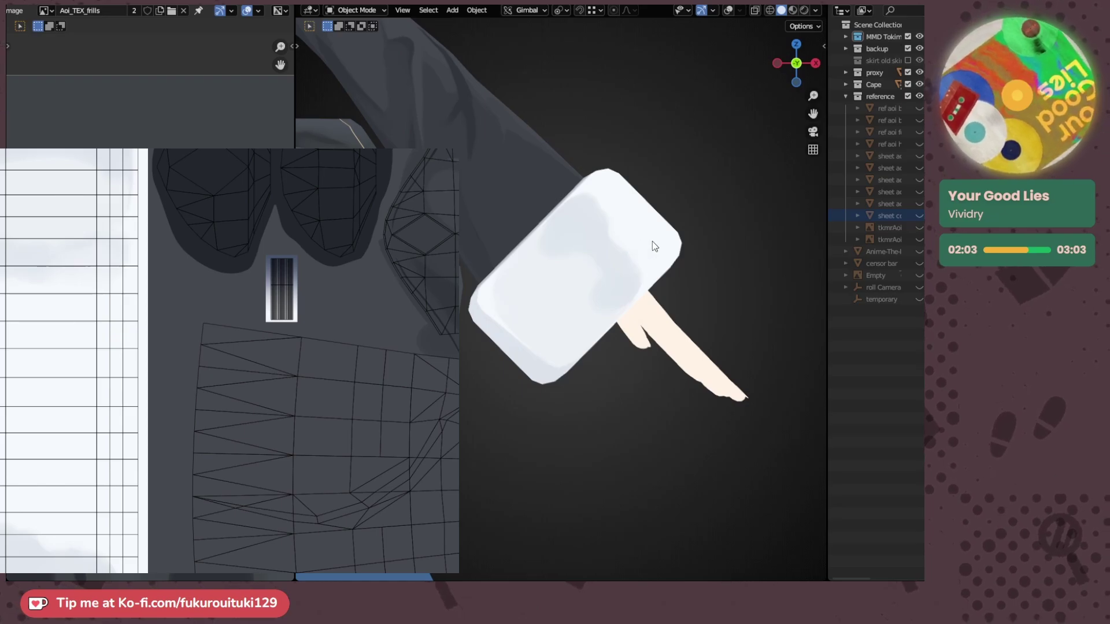
{"action": "middle_click_drag", "start_coordinate": [652, 241], "coordinate": [647, 289]}
{"action": "key", "text": "KP_1"}
{"action": "key", "text": "KP_1"}
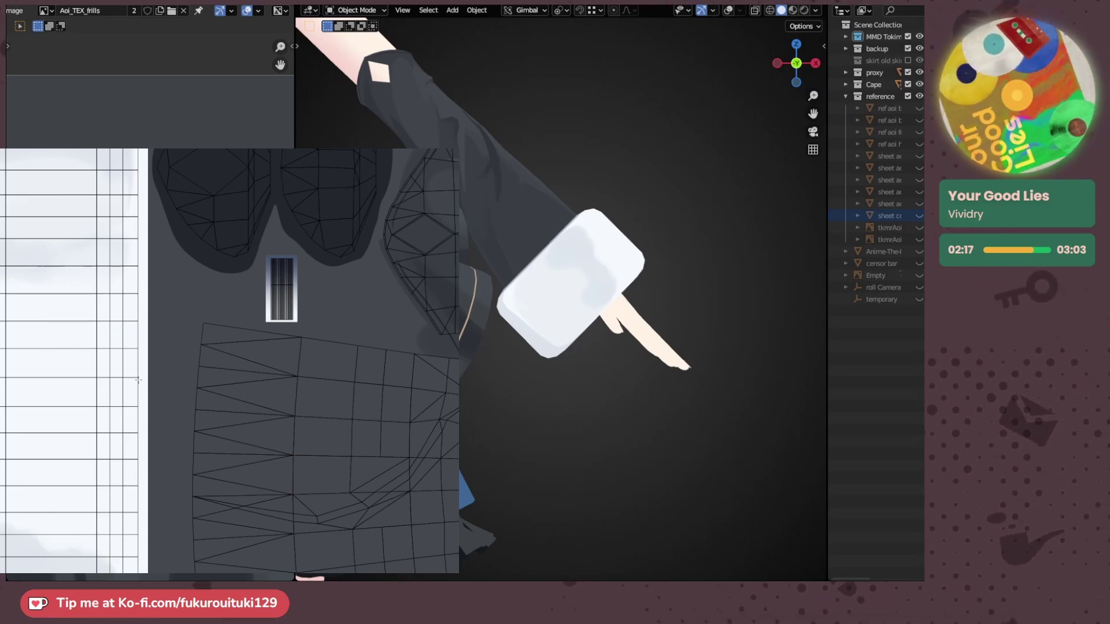
- Sample dark grey from the shaded sleeve piece and stroke shadows onto the unshaded piece's diagonal fold and rounded end
{"action": "scroll", "coordinate": [104, 314], "scroll_direction": "down", "scroll_amount": 3}
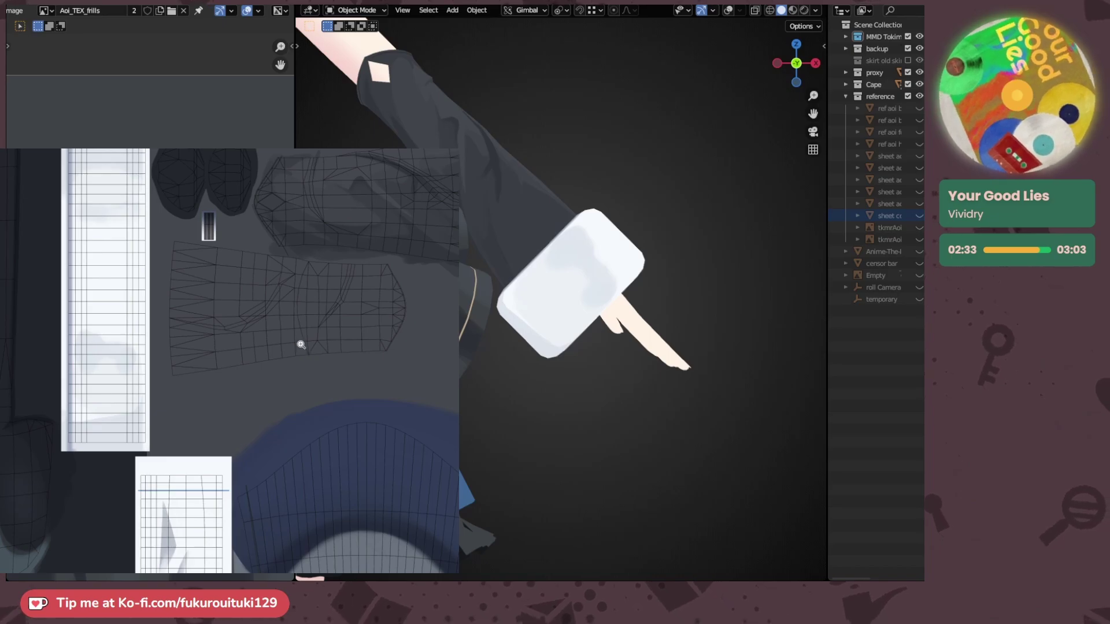
{"action": "scroll", "coordinate": [303, 354], "scroll_direction": "up", "scroll_amount": 6}
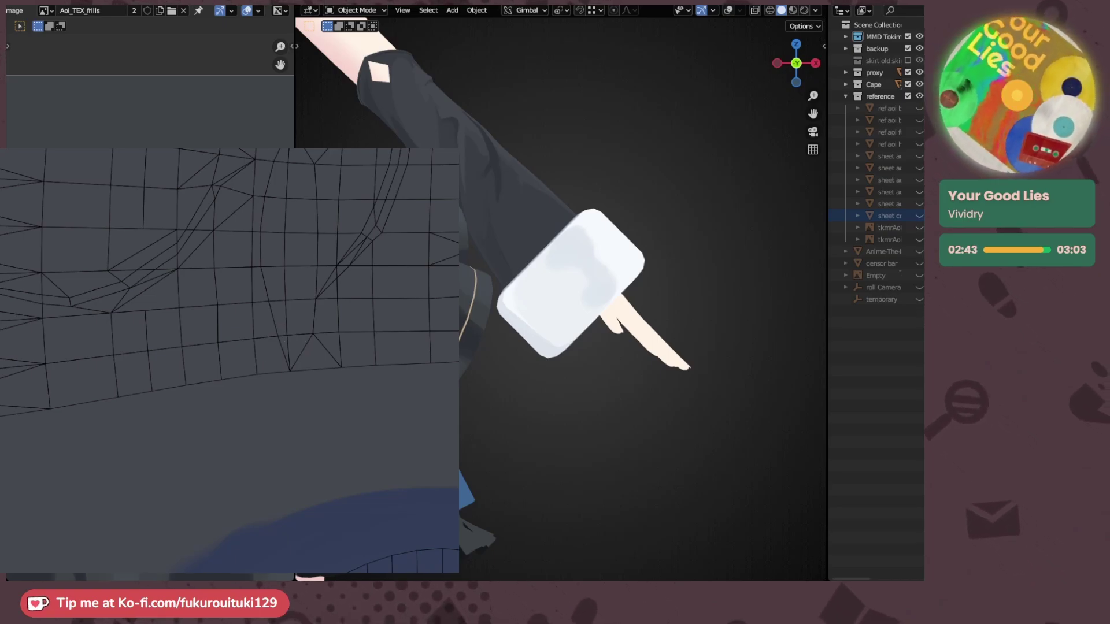
{"action": "scroll", "coordinate": [229, 361], "scroll_direction": "down", "scroll_amount": 3}
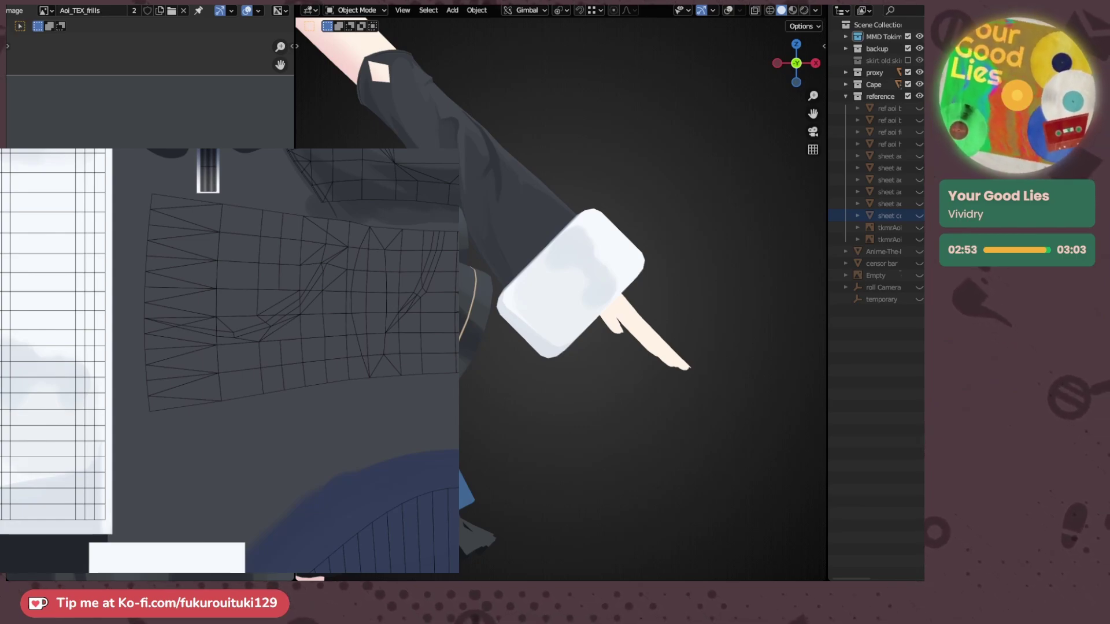
{"action": "left_click_drag", "start_coordinate": [390, 410], "coordinate": [308, 411]}
{"action": "mouse_move", "coordinate": [357, 375]}
{"action": "left_mouse_down"}
{"action": "mouse_move", "coordinate": [320, 431]}
{"action": "mouse_move", "coordinate": [277, 456]}
{"action": "left_mouse_up"}
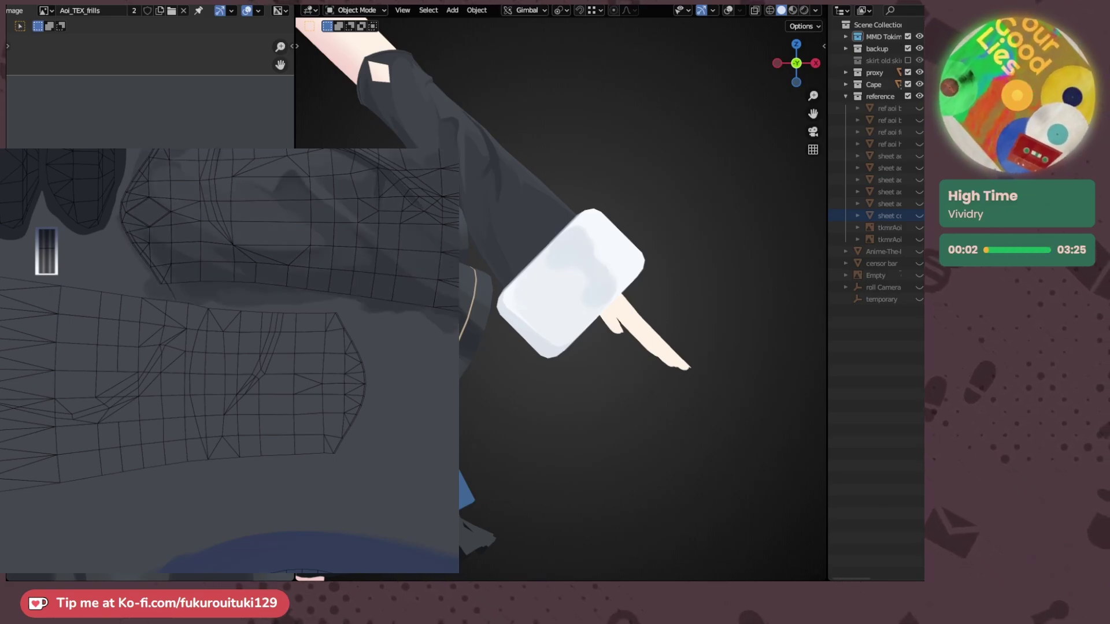
{"action": "mouse_move", "coordinate": [278, 318]}
{"action": "left_mouse_down", "text": "ctrl"}
{"action": "mouse_move", "coordinate": [304, 320]}
{"action": "mouse_move", "coordinate": [303, 336]}
{"action": "left_mouse_up", "text": "ctrl"}
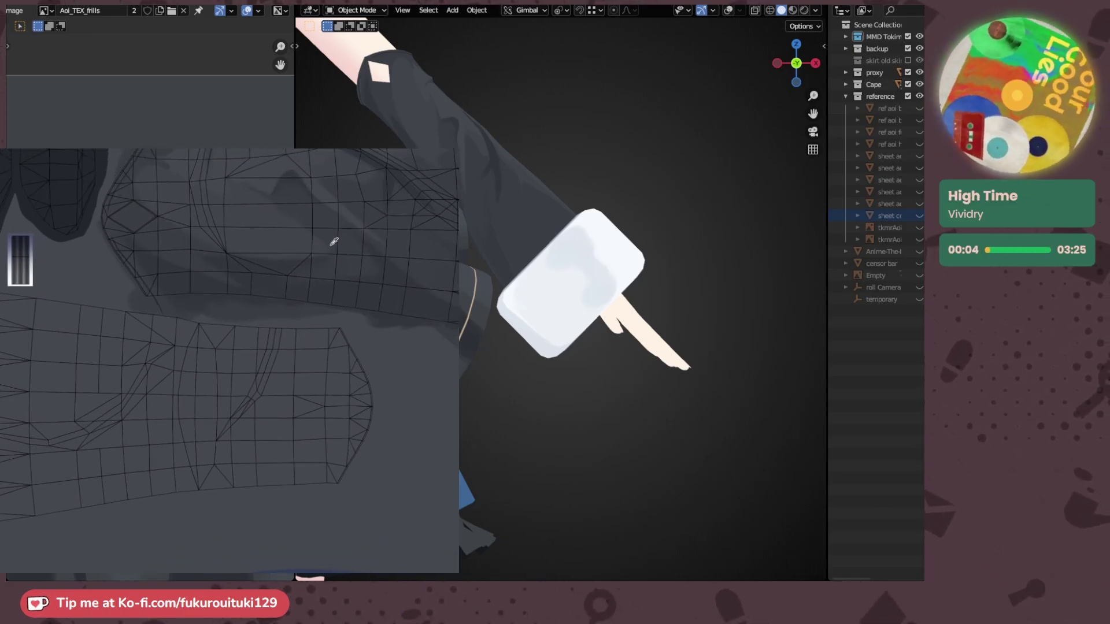
{"action": "left_click_drag", "start_coordinate": [274, 396], "coordinate": [234, 454]}
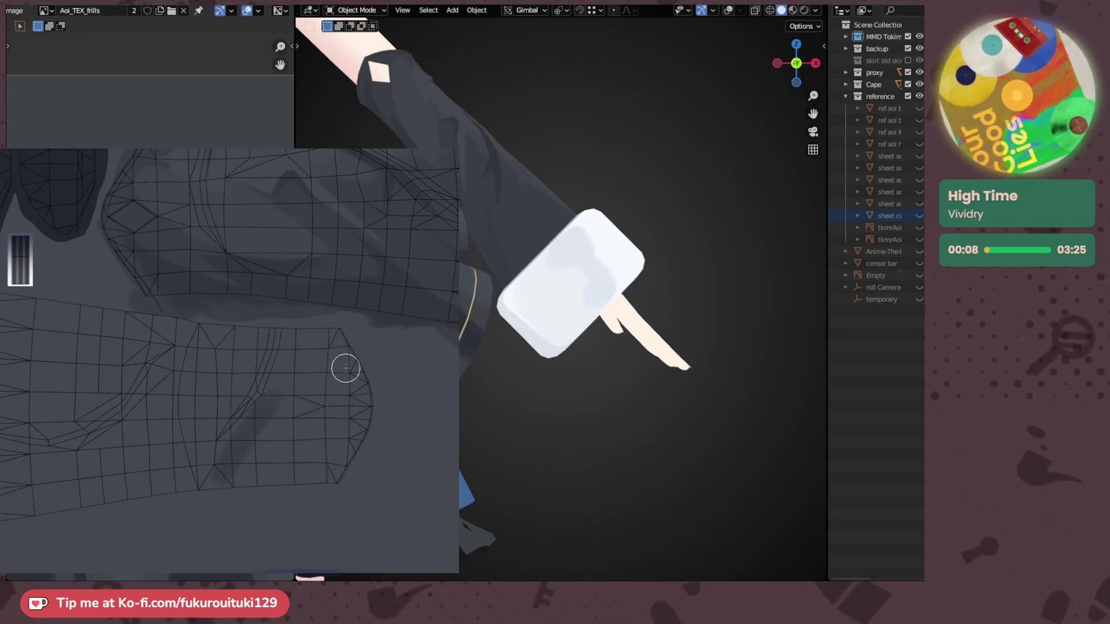
{"action": "left_click_drag", "start_coordinate": [355, 378], "coordinate": [331, 488]}
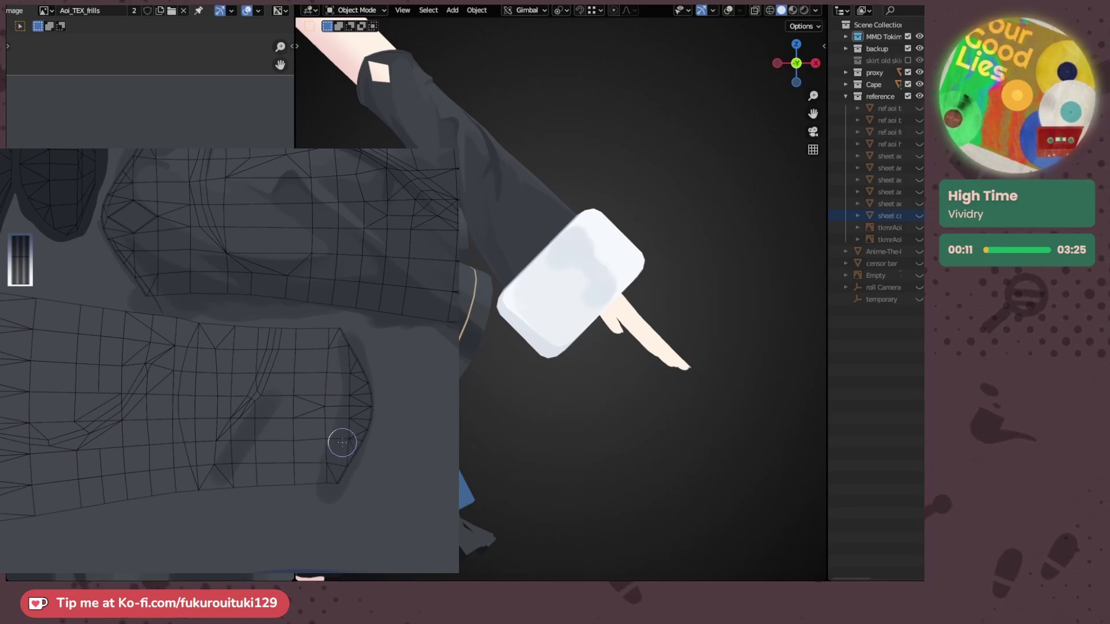
- Fill the area between the strokes with shadow and extend it along the sleeve piece's lower edge with a larger brush
{"action": "left_click_drag", "start_coordinate": [312, 450], "coordinate": [267, 448]}
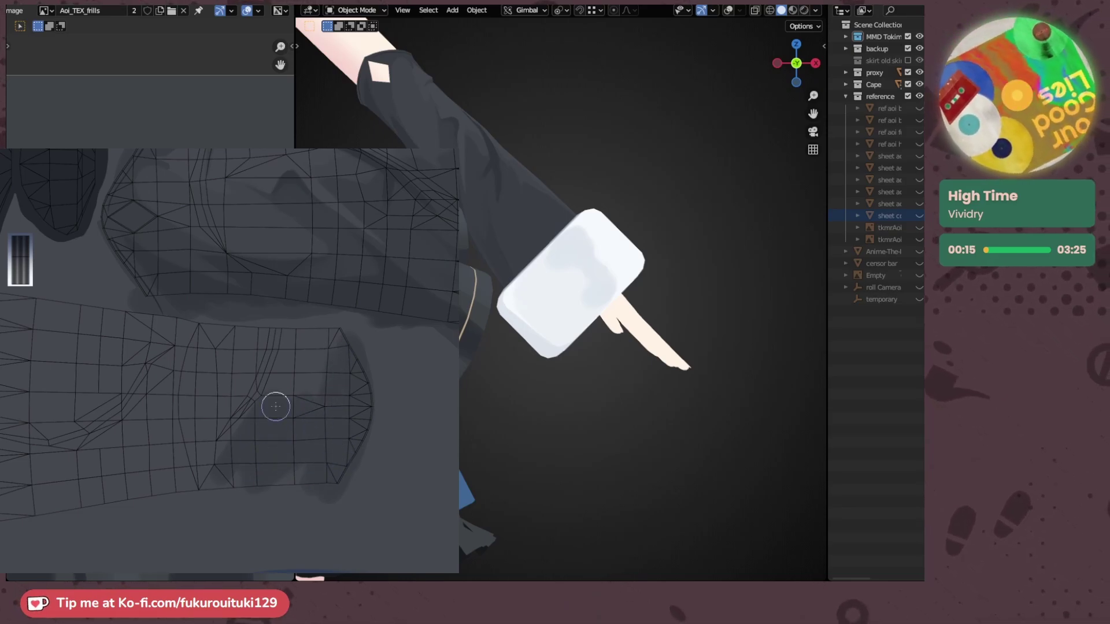
{"action": "left_click_drag", "start_coordinate": [283, 360], "coordinate": [274, 384]}
{"action": "mouse_move", "coordinate": [282, 456]}
{"action": "left_mouse_down"}
{"action": "mouse_move", "coordinate": [272, 481]}
{"action": "mouse_move", "coordinate": [1, 527]}
{"action": "left_mouse_up"}
{"action": "key", "text": "]"}
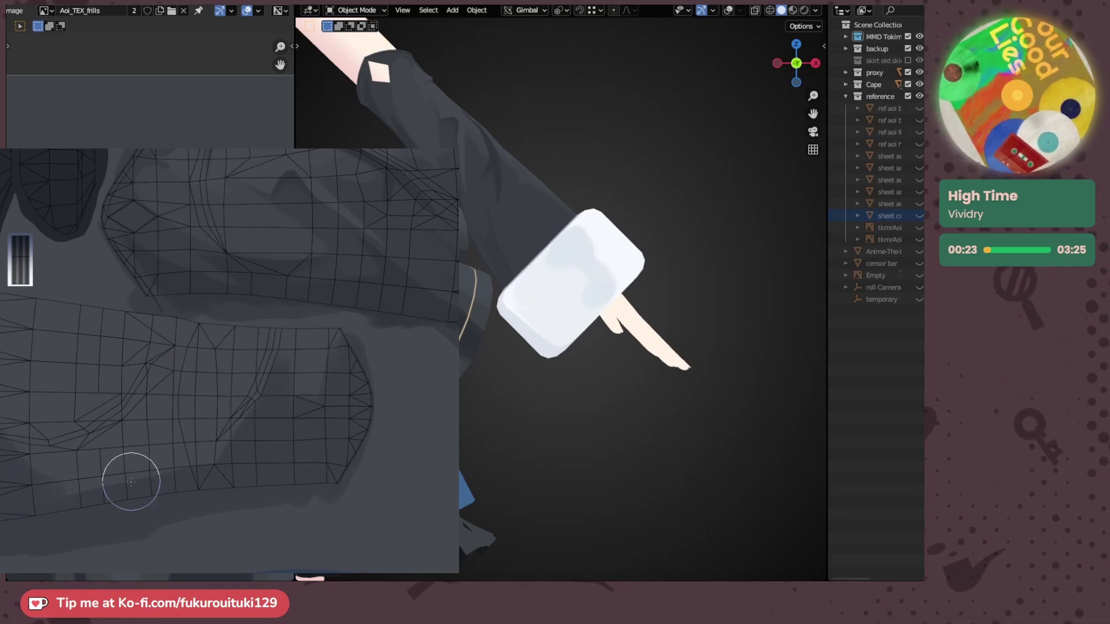
{"action": "left_click_drag", "start_coordinate": [151, 427], "coordinate": [80, 456]}
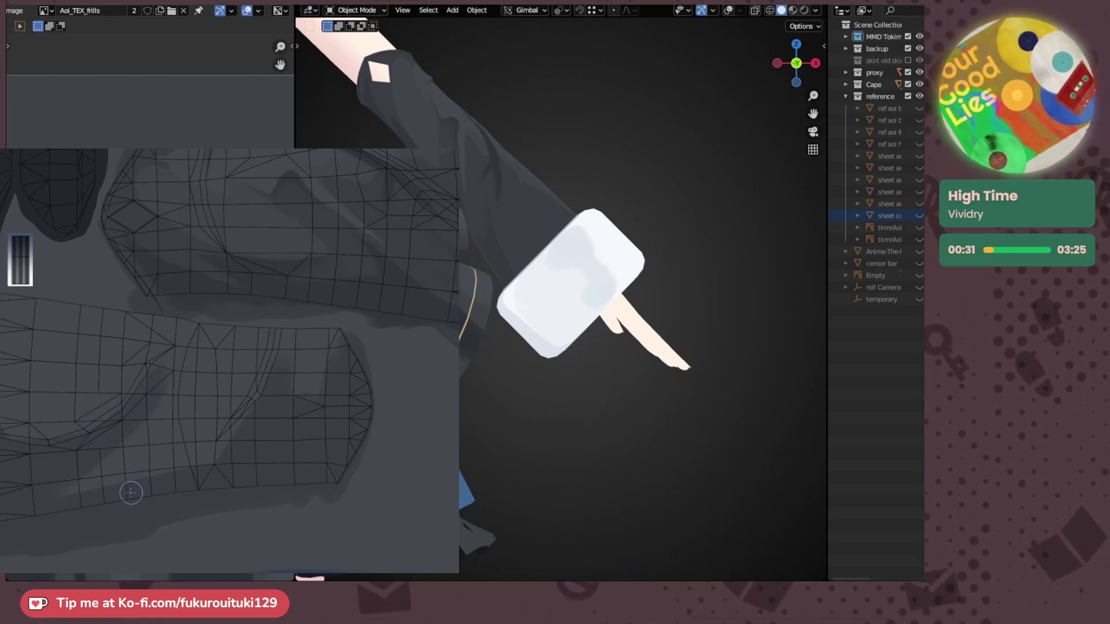
- Paint narrow diagonal fold shadows in the middle of the lower sleeve piece, leaving lighter streaks between them
{"action": "middle_click_drag", "start_coordinate": [183, 466], "coordinate": [178, 412]}
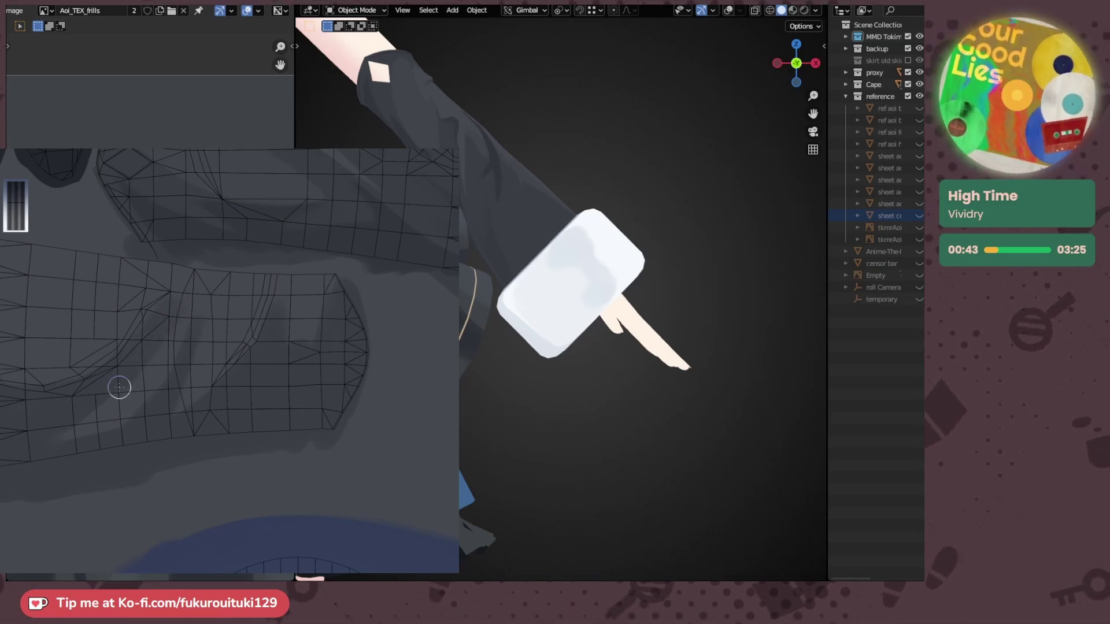
{"action": "middle_click_drag", "start_coordinate": [144, 340], "coordinate": [112, 428]}
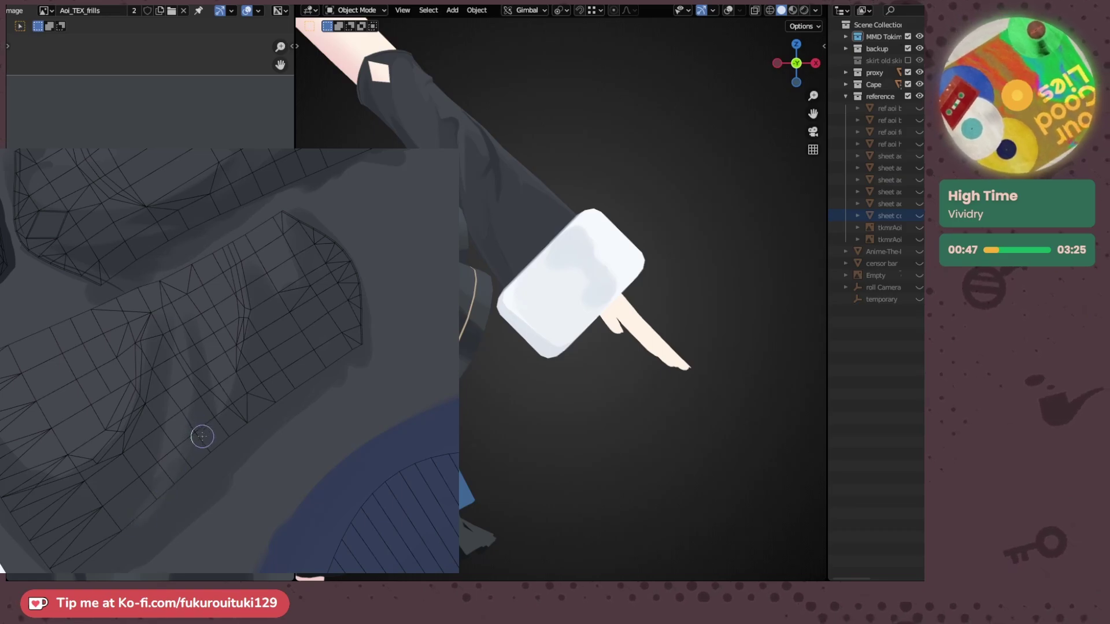
{"action": "middle_click_drag", "start_coordinate": [163, 390], "coordinate": [180, 349]}
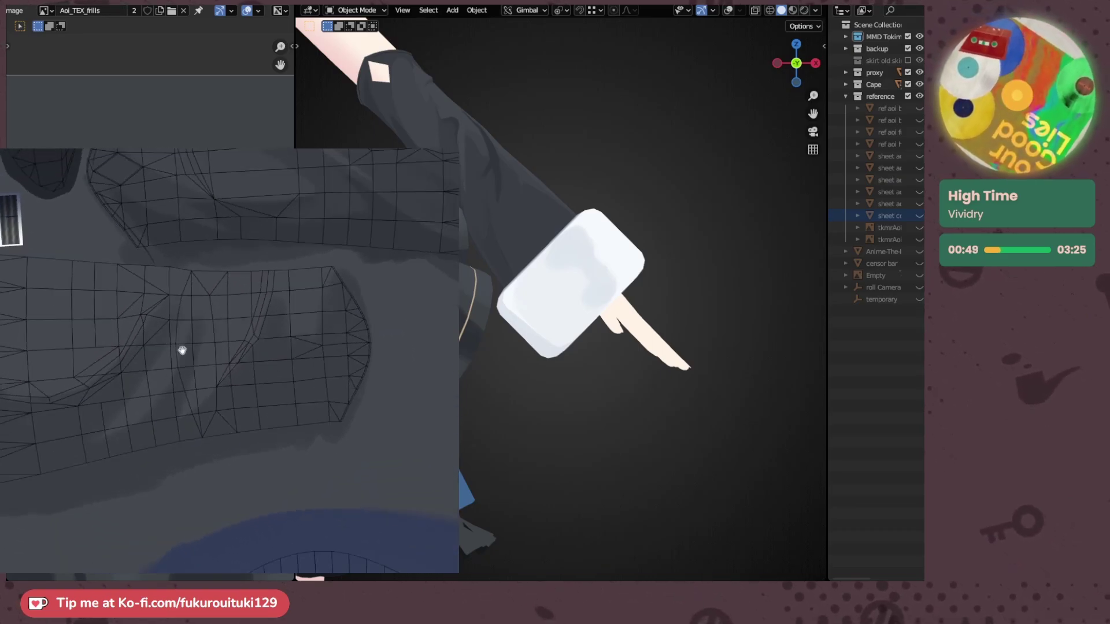
{"action": "scroll", "coordinate": [184, 354], "scroll_direction": "up", "scroll_amount": 3}
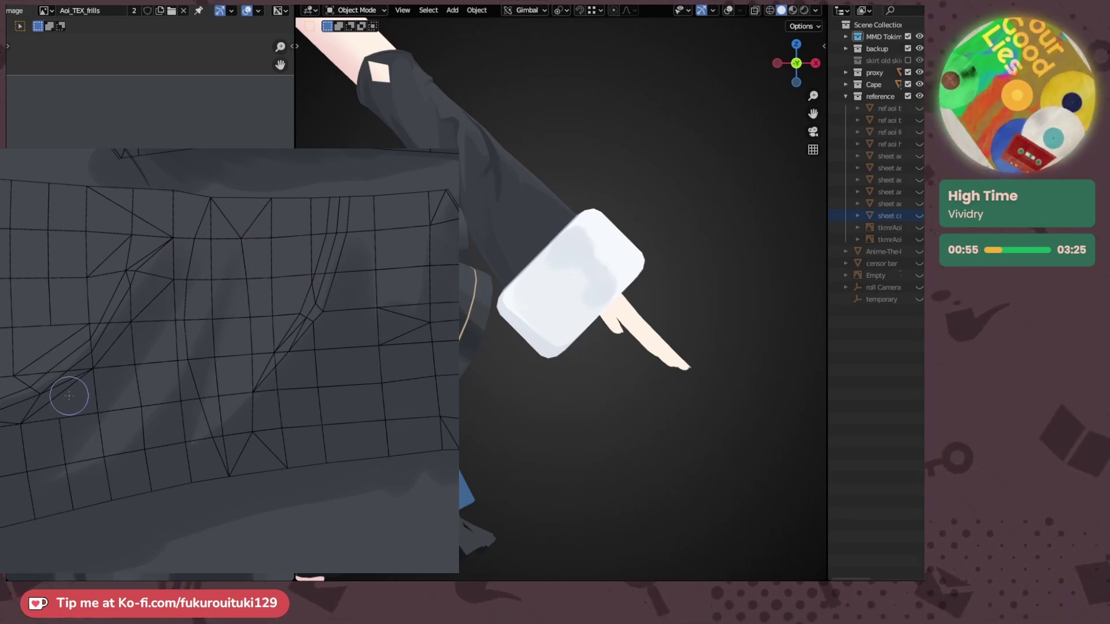
{"action": "middle_click_drag", "start_coordinate": [69, 396], "coordinate": [122, 393]}
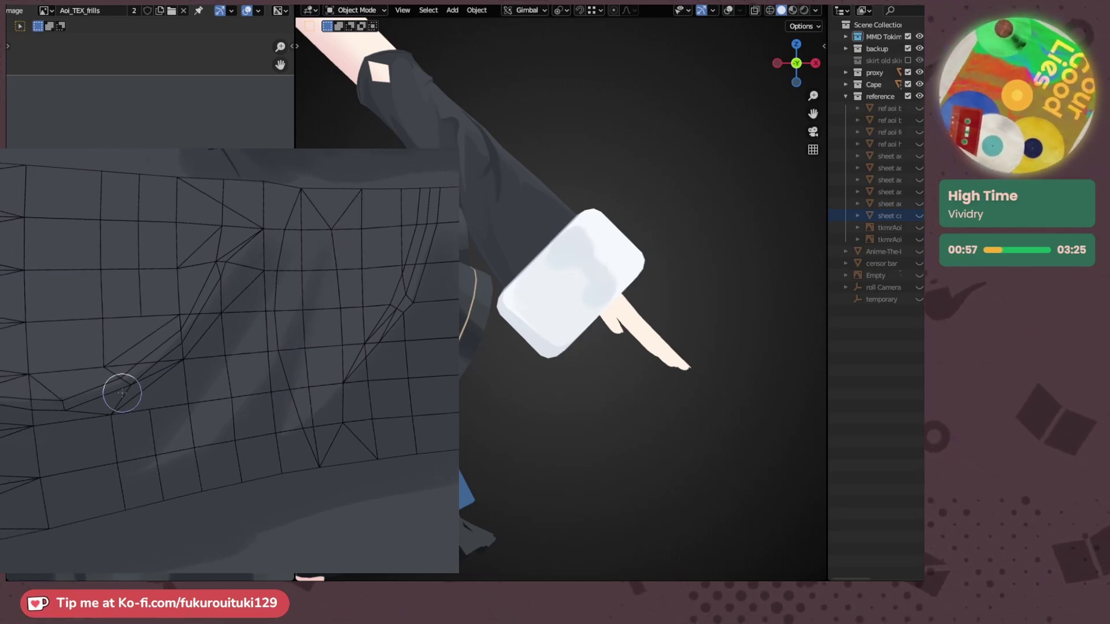
{"action": "mouse_move", "coordinate": [123, 394]}
{"action": "left_mouse_down", "text": "ctrl"}
{"action": "mouse_move", "coordinate": [89, 394]}
{"action": "mouse_move", "coordinate": [113, 439]}
{"action": "mouse_move", "coordinate": [119, 402]}
{"action": "mouse_move", "coordinate": [179, 385]}
{"action": "left_mouse_up", "text": "ctrl"}
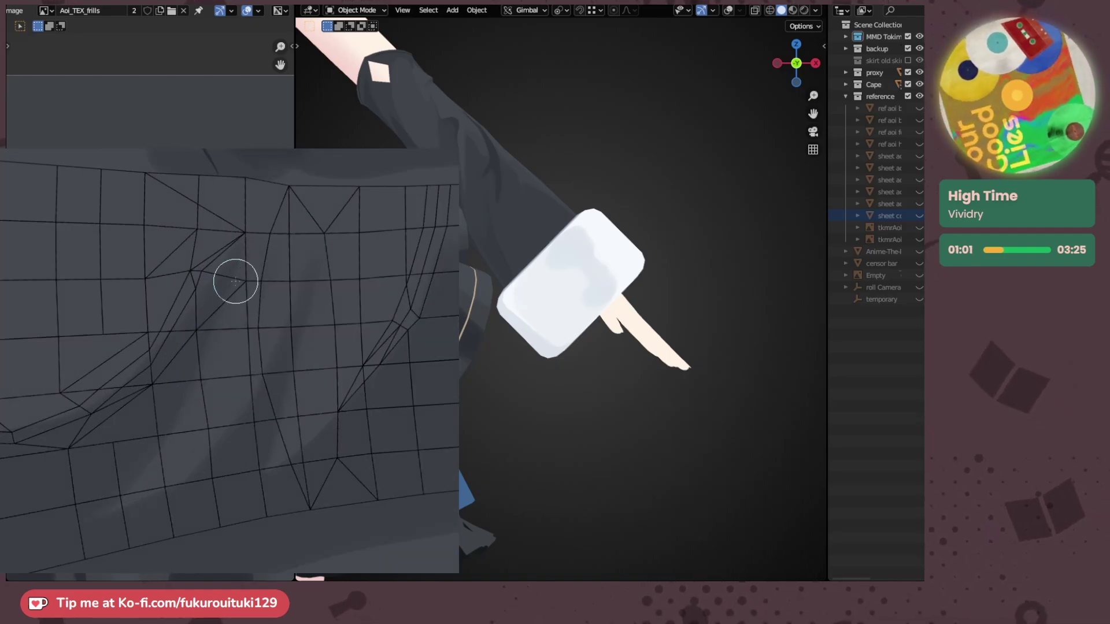
{"action": "left_click_drag", "start_coordinate": [199, 324], "coordinate": [239, 266]}
- Paint a fold shadow along the inner side of the lower sleeve piece's curved crease and blend it into the lower-edge shadow
{"action": "left_click_drag", "start_coordinate": [97, 350], "coordinate": [101, 396], "text": "shift"}
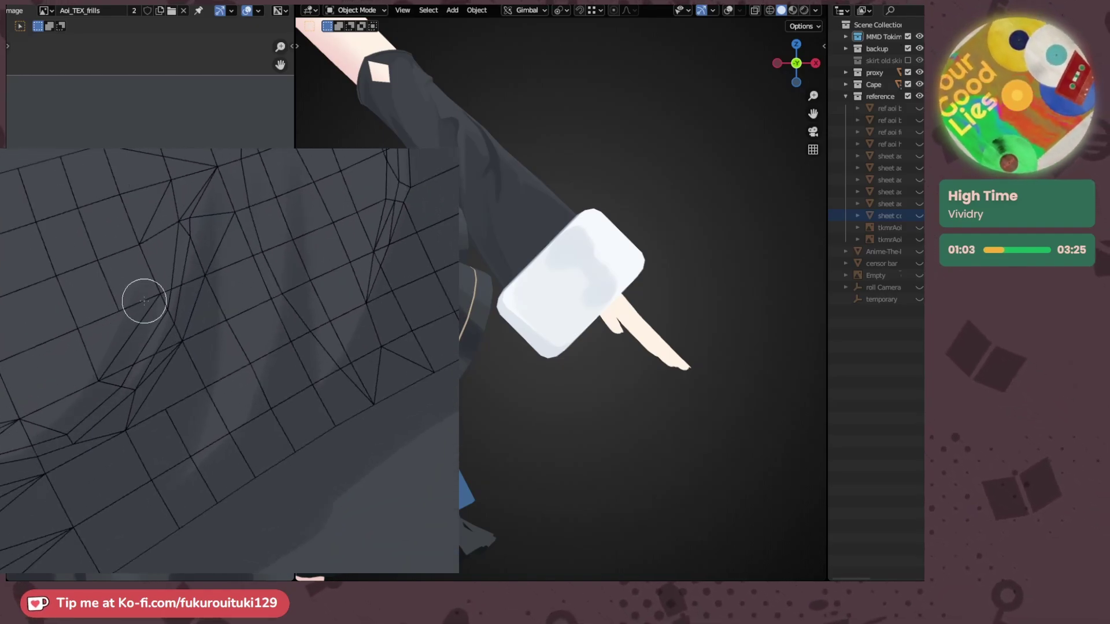
{"action": "left_click_drag", "start_coordinate": [146, 278], "coordinate": [10, 422]}
{"action": "middle_click_drag", "start_coordinate": [99, 397], "coordinate": [57, 455]}
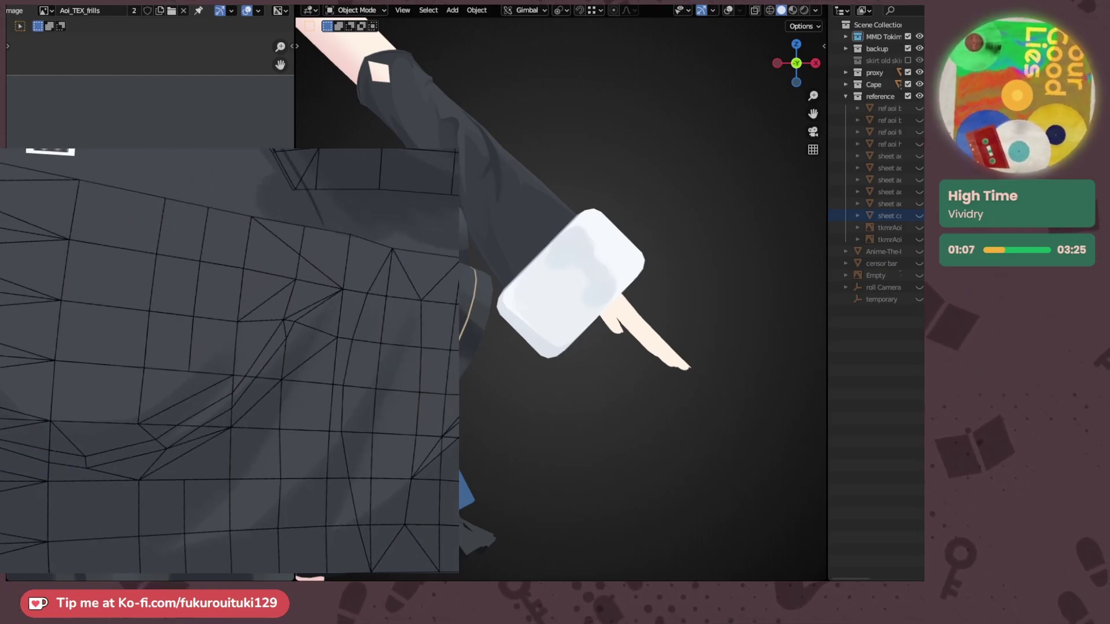
{"action": "mouse_move", "coordinate": [153, 438]}
{"action": "middle_mouse_down"}
{"action": "mouse_move", "coordinate": [148, 243]}
{"action": "mouse_move", "coordinate": [191, 352]}
{"action": "middle_mouse_up"}
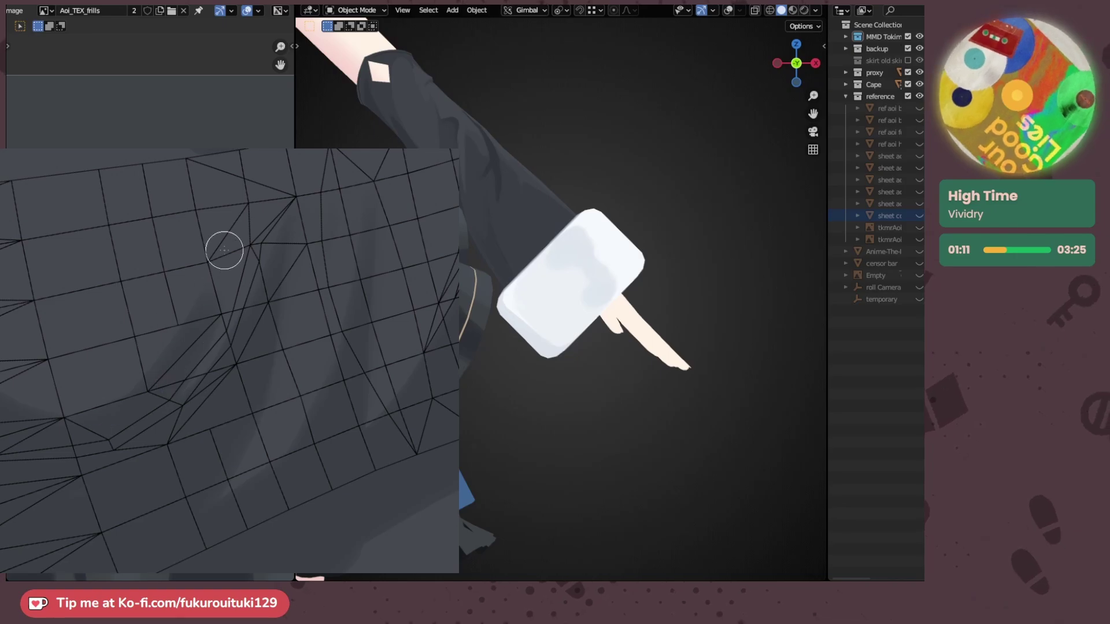
{"action": "mouse_move", "coordinate": [190, 278]}
{"action": "middle_mouse_down"}
{"action": "mouse_move", "coordinate": [196, 287]}
{"action": "mouse_move", "coordinate": [171, 257]}
{"action": "mouse_move", "coordinate": [124, 245]}
{"action": "mouse_move", "coordinate": [102, 300]}
{"action": "mouse_move", "coordinate": [144, 250]}
{"action": "middle_mouse_up"}
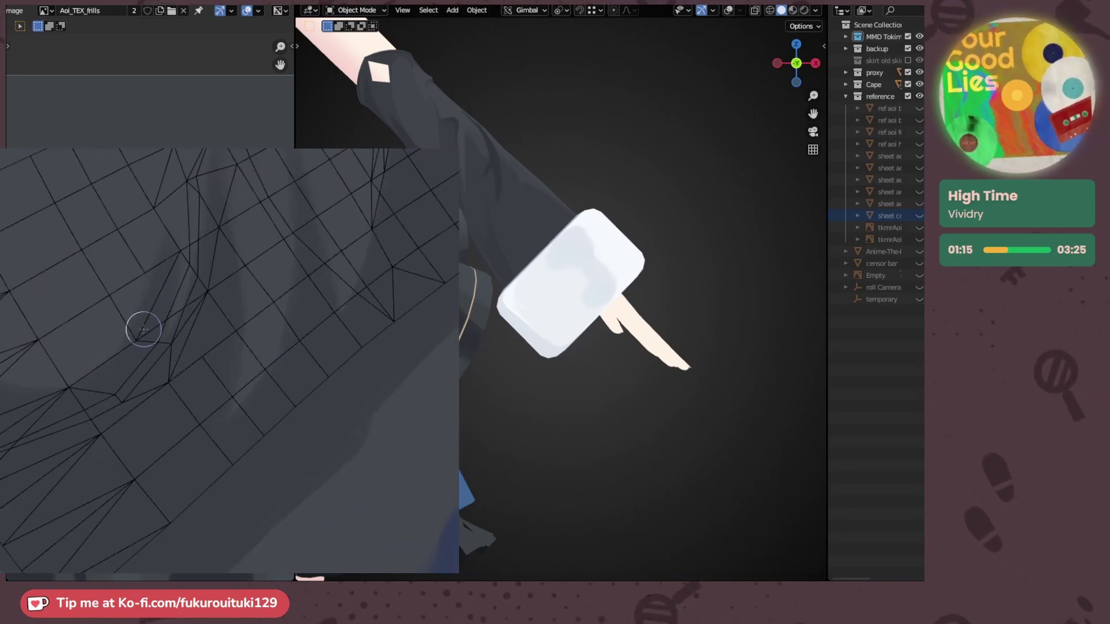
{"action": "middle_click_drag", "start_coordinate": [64, 408], "coordinate": [113, 252]}
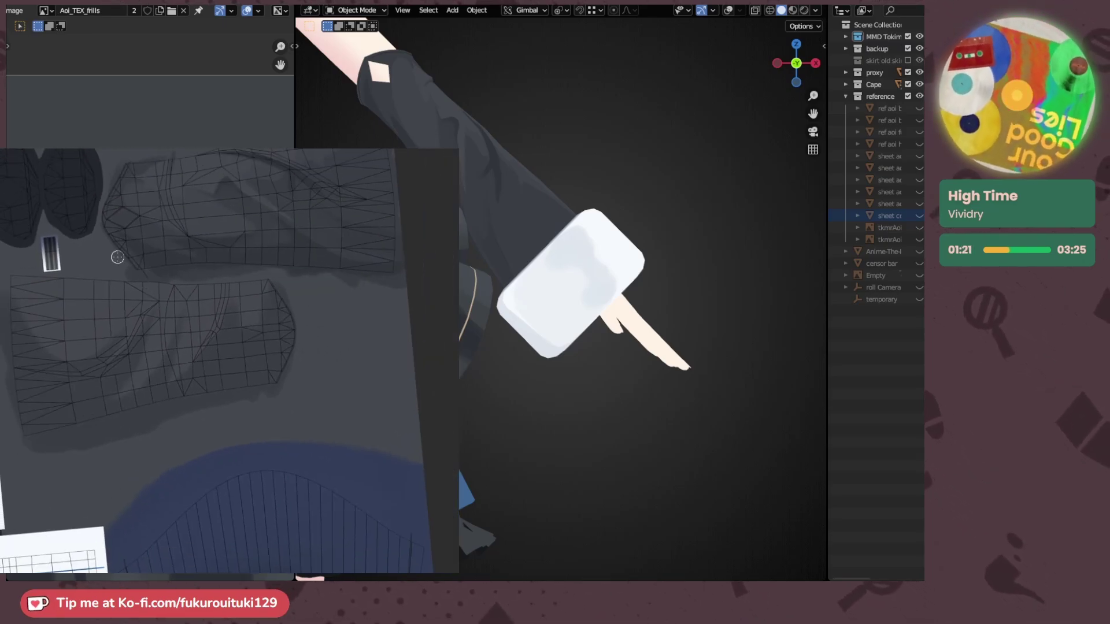
- Paint shadow over the lower sleeve piece's rounded end and toward its upper edge
{"action": "mouse_move", "coordinate": [195, 332]}
{"action": "left_mouse_down", "text": "ctrl"}
{"action": "mouse_move", "coordinate": [215, 345]}
{"action": "mouse_move", "coordinate": [215, 334]}
{"action": "left_mouse_up", "text": "ctrl"}
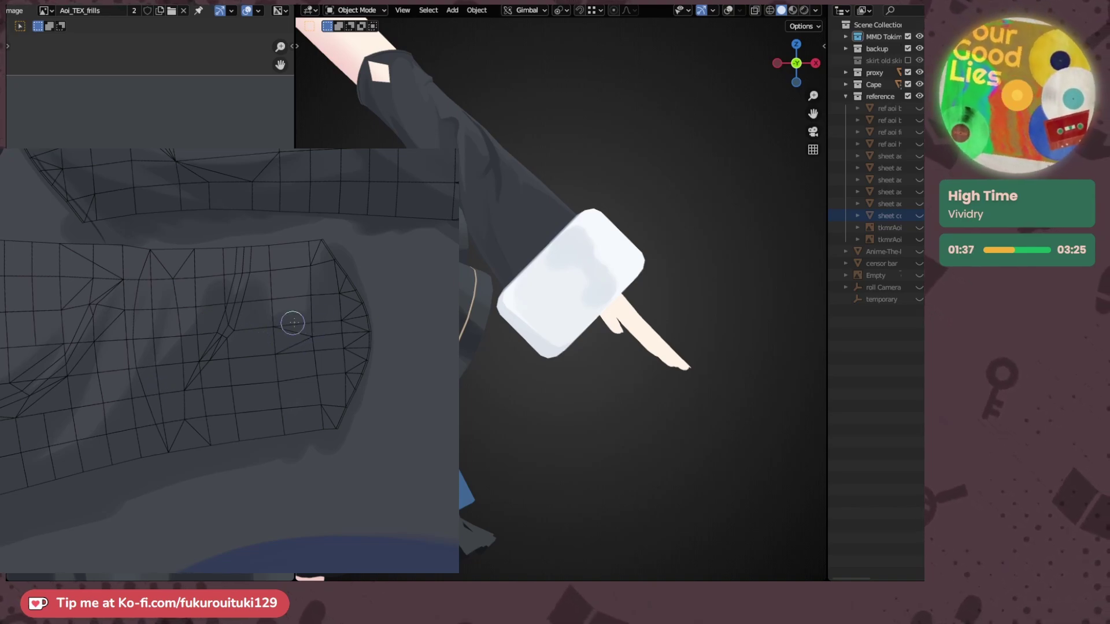
{"action": "mouse_move", "coordinate": [320, 301]}
{"action": "left_mouse_down"}
{"action": "mouse_move", "coordinate": [295, 292]}
{"action": "mouse_move", "coordinate": [269, 404]}
{"action": "mouse_move", "coordinate": [278, 388]}
{"action": "left_mouse_up"}
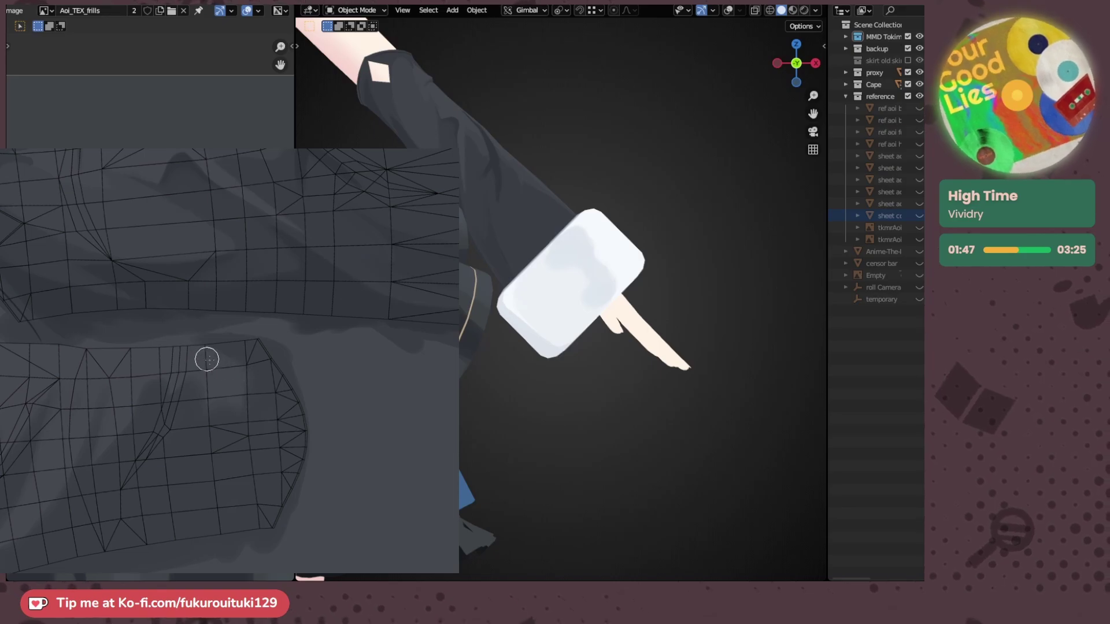
{"action": "mouse_move", "coordinate": [213, 370]}
{"action": "left_mouse_down"}
{"action": "mouse_move", "coordinate": [228, 376]}
{"action": "mouse_move", "coordinate": [217, 404]}
{"action": "left_mouse_up"}
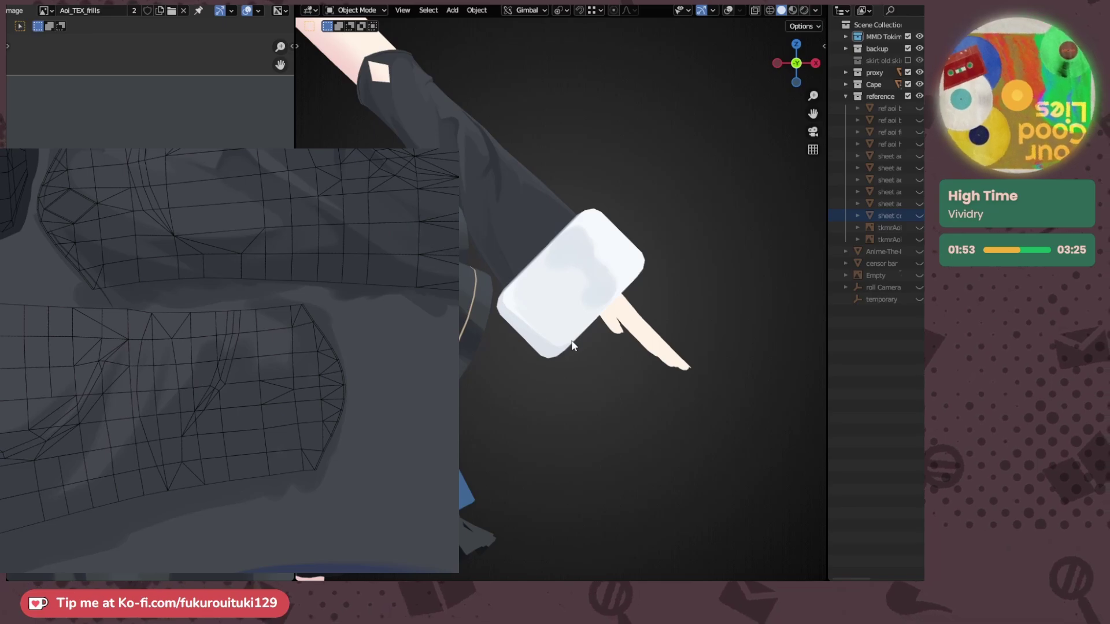
- Fill the light patch between the diagonal crease and the rounded end of the lower sleeve piece with shadow using a larger brush
{"action": "middle_click_drag", "start_coordinate": [711, 263], "coordinate": [736, 254]}
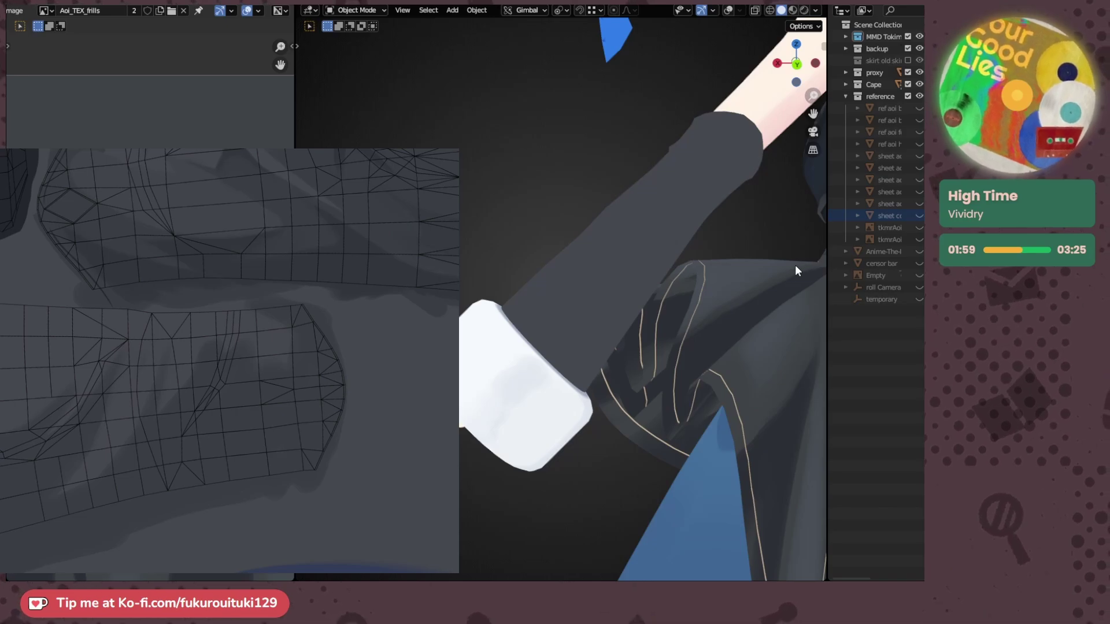
{"action": "middle_click_drag", "start_coordinate": [732, 262], "coordinate": [631, 300]}
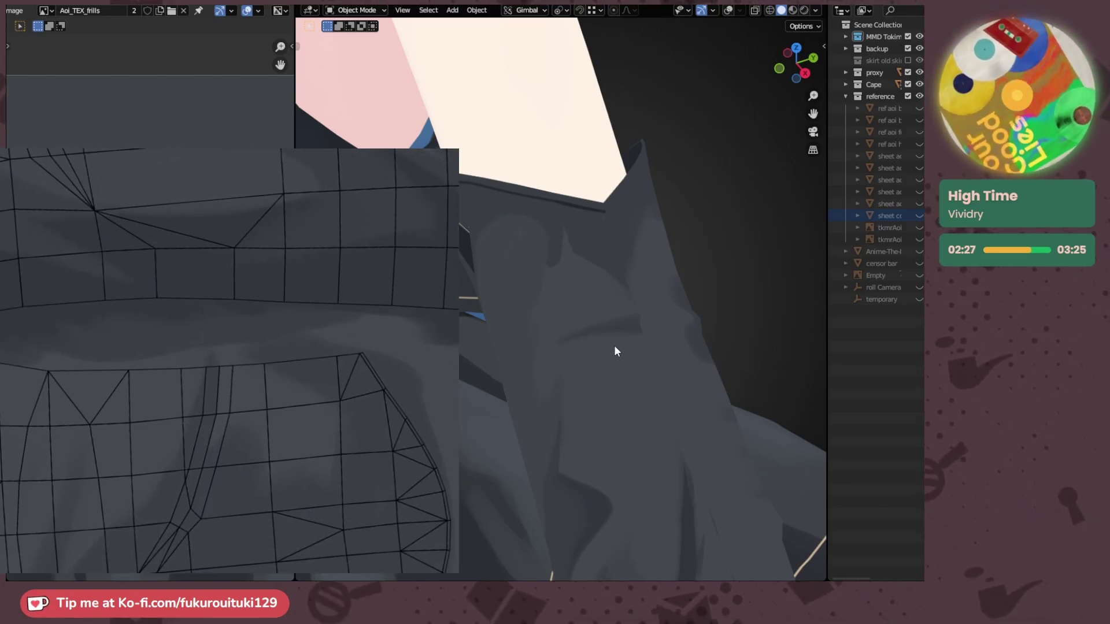
{"action": "mouse_move", "coordinate": [614, 345]}
{"action": "middle_mouse_down"}
{"action": "mouse_move", "coordinate": [662, 324]}
{"action": "mouse_move", "coordinate": [615, 317]}
{"action": "mouse_move", "coordinate": [715, 290]}
{"action": "mouse_move", "coordinate": [563, 291]}
{"action": "mouse_move", "coordinate": [633, 295]}
{"action": "mouse_move", "coordinate": [571, 282]}
{"action": "mouse_move", "coordinate": [570, 292]}
{"action": "mouse_move", "coordinate": [646, 303]}
{"action": "mouse_move", "coordinate": [532, 307]}
{"action": "mouse_move", "coordinate": [576, 287]}
{"action": "mouse_move", "coordinate": [520, 281]}
{"action": "mouse_move", "coordinate": [746, 322]}
{"action": "mouse_move", "coordinate": [577, 312]}
{"action": "mouse_move", "coordinate": [742, 321]}
{"action": "mouse_move", "coordinate": [591, 322]}
{"action": "mouse_move", "coordinate": [713, 329]}
{"action": "mouse_move", "coordinate": [629, 349]}
{"action": "middle_mouse_up"}
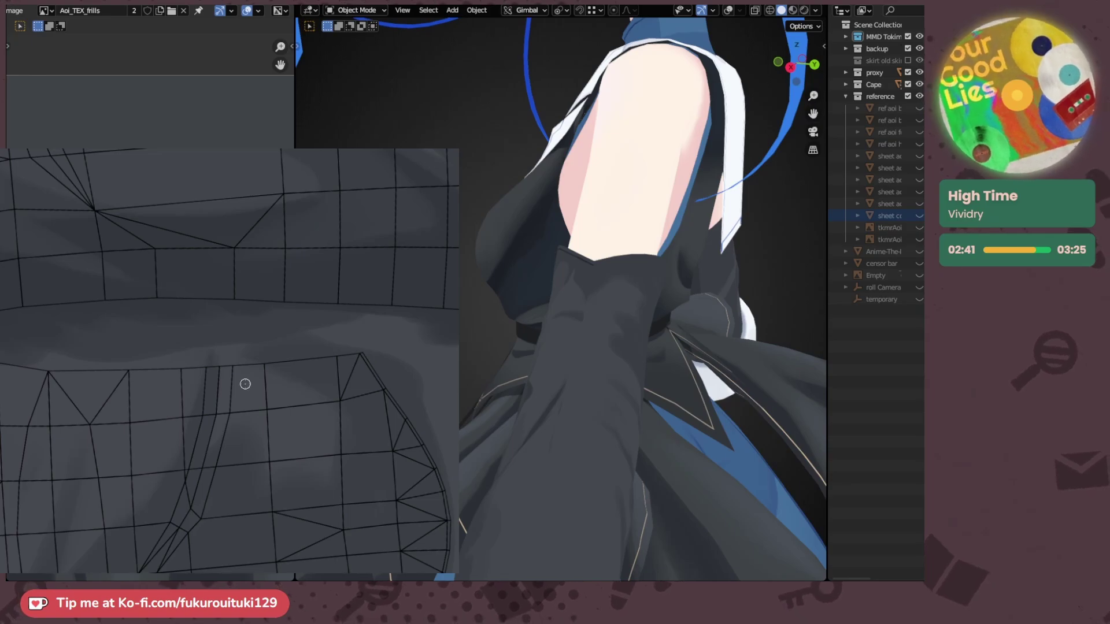
{"action": "left_click_drag", "start_coordinate": [263, 439], "coordinate": [247, 405]}
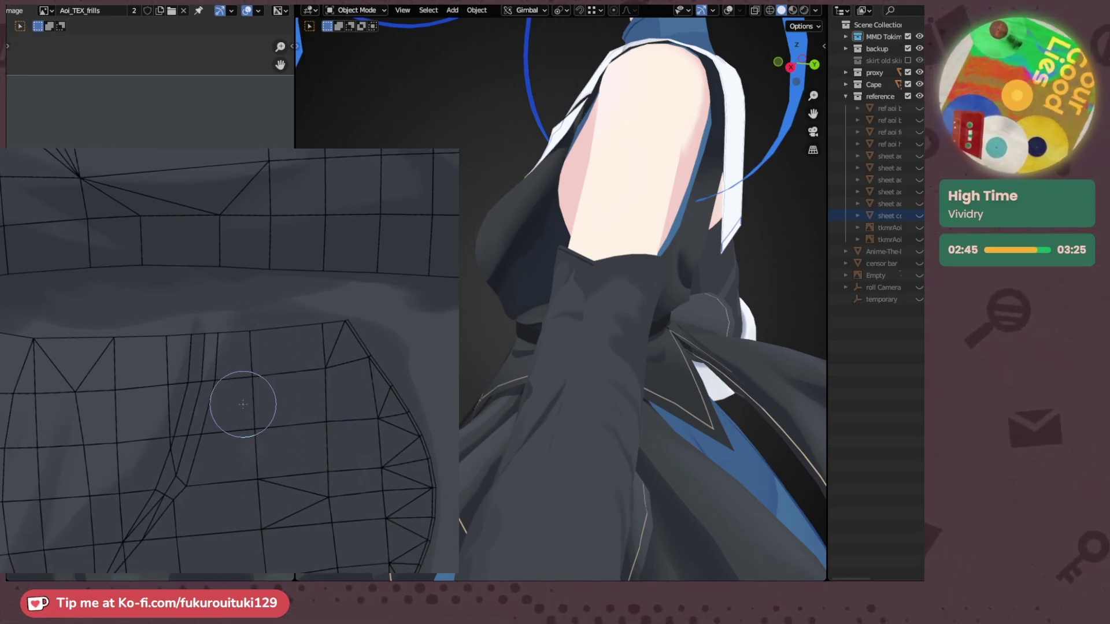
{"action": "mouse_move", "coordinate": [240, 396]}
{"action": "middle_mouse_down"}
{"action": "mouse_move", "coordinate": [267, 476]}
{"action": "mouse_move", "coordinate": [245, 367]}
{"action": "middle_mouse_up"}
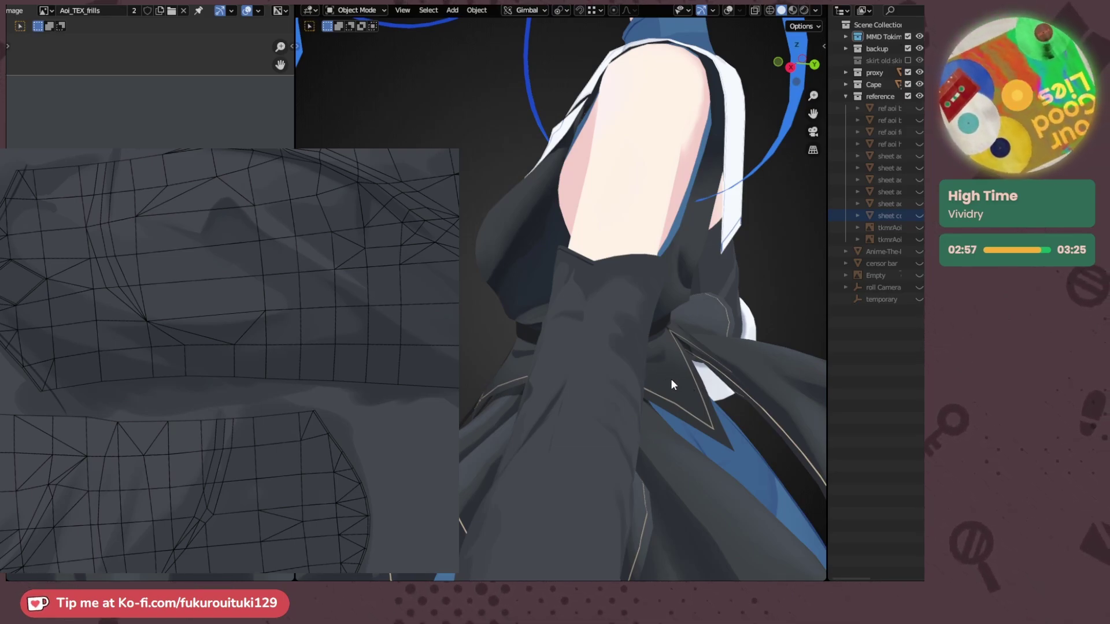
{"action": "middle_click_drag", "start_coordinate": [639, 373], "coordinate": [560, 391]}
{"action": "middle_click_drag", "start_coordinate": [253, 469], "coordinate": [259, 417]}
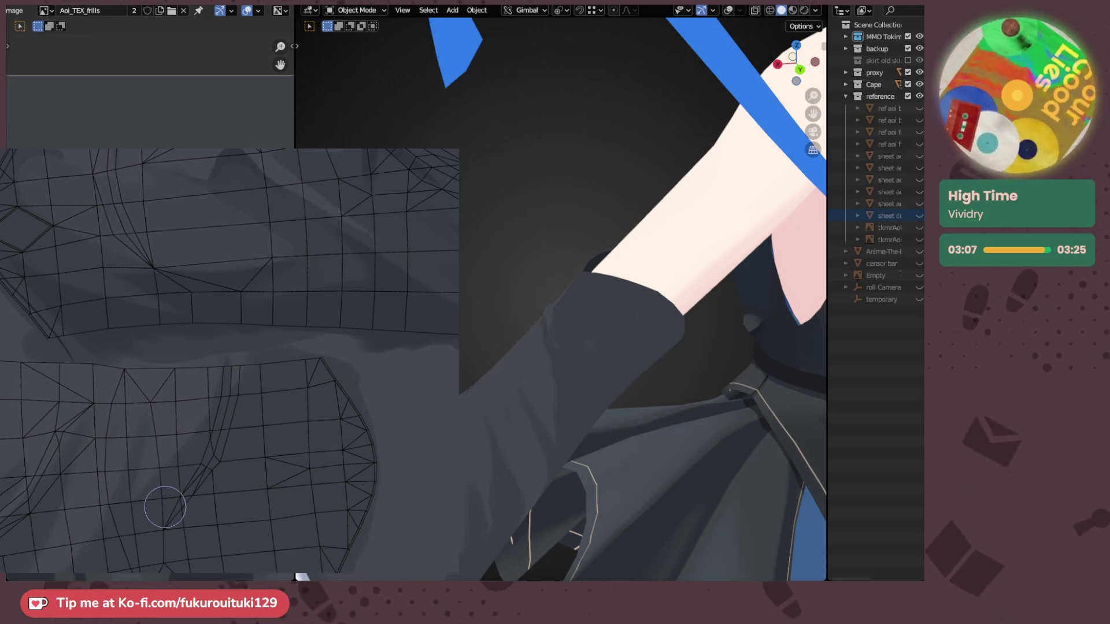
- Shape the shadow beside the crease lines at the lower sleeve piece's upper edge with a small brush
{"action": "middle_click_drag", "start_coordinate": [623, 348], "coordinate": [534, 332]}
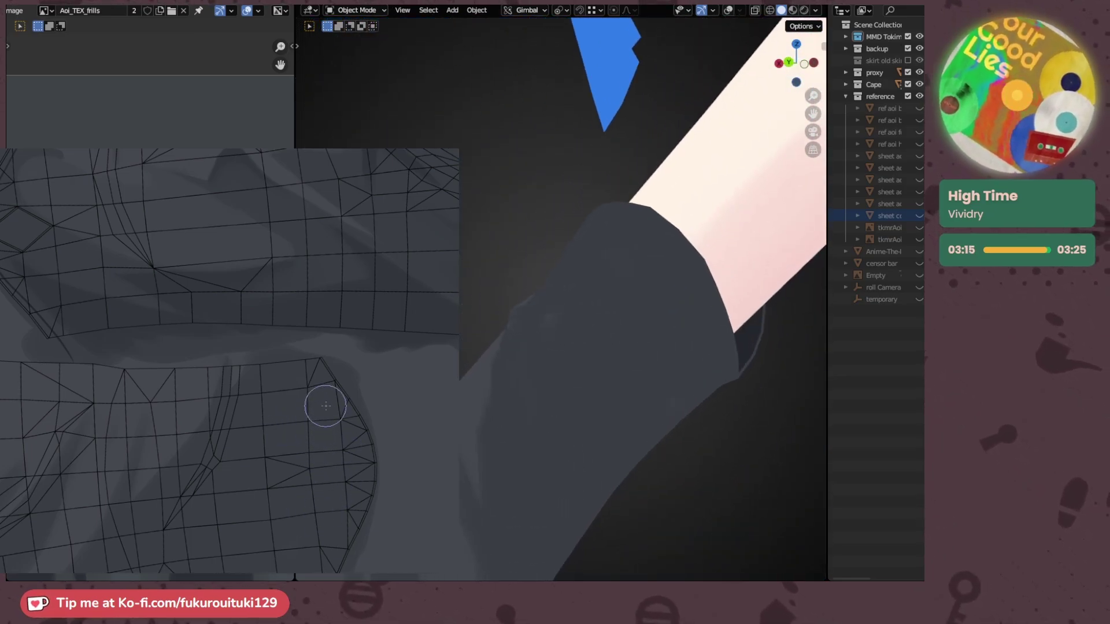
{"action": "scroll", "coordinate": [238, 364], "scroll_direction": "up", "scroll_amount": 4}
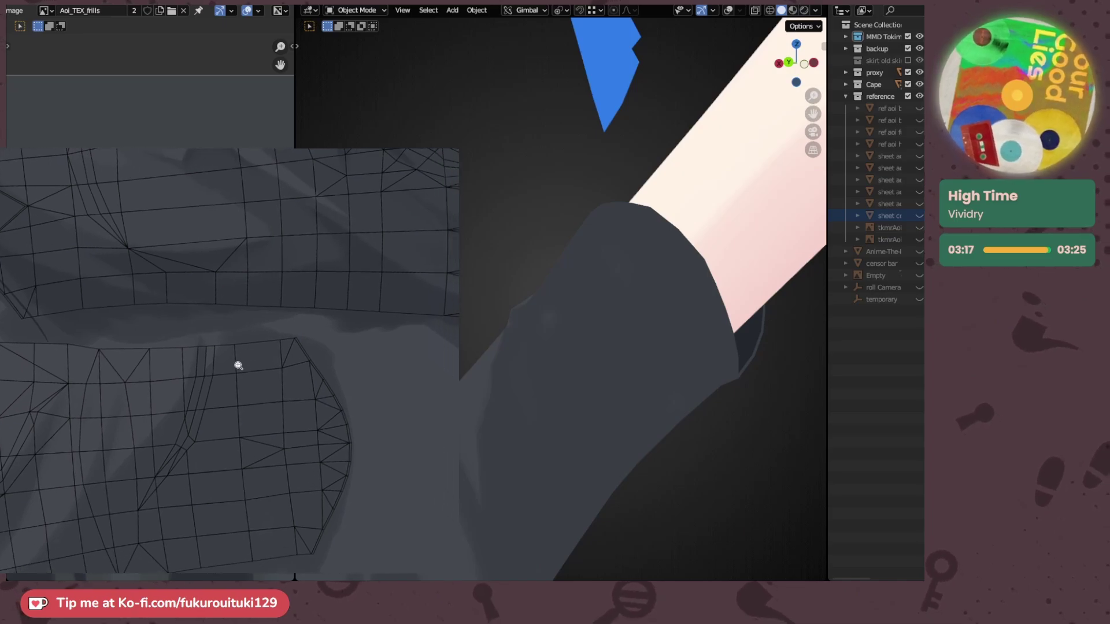
{"action": "scroll", "coordinate": [131, 352], "scroll_direction": "up", "scroll_amount": 2}
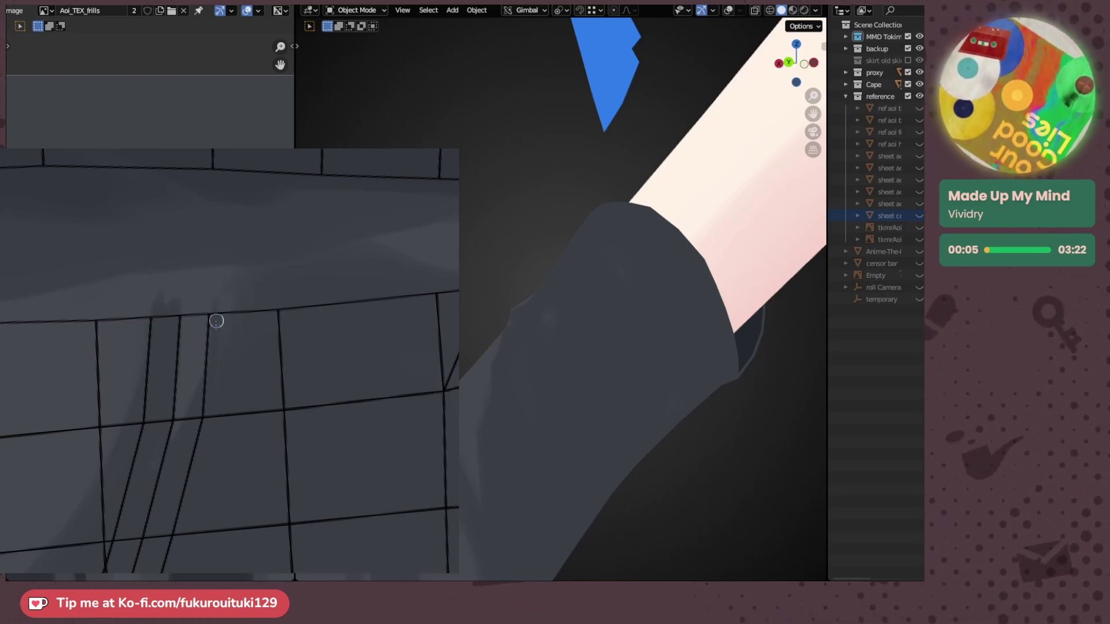
{"action": "left_click_drag", "start_coordinate": [228, 392], "coordinate": [199, 335]}
{"action": "scroll", "coordinate": [200, 334], "scroll_direction": "down", "scroll_amount": 3}
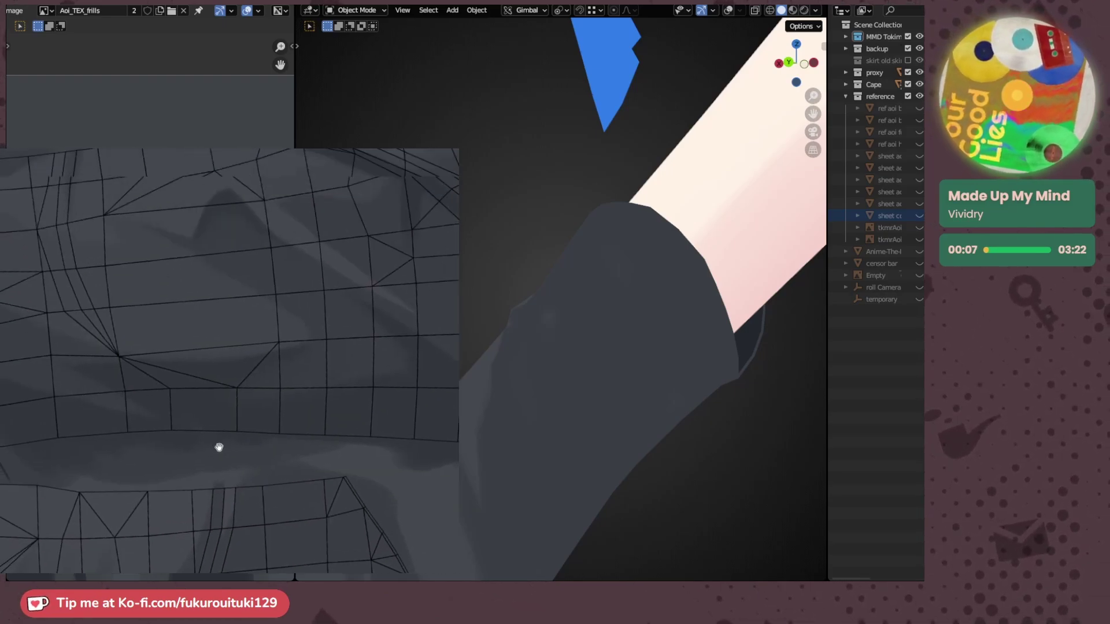
{"action": "left_click_drag", "start_coordinate": [218, 449], "coordinate": [214, 425]}
{"action": "mouse_move", "coordinate": [201, 421]}
{"action": "left_mouse_down"}
{"action": "mouse_move", "coordinate": [198, 393]}
{"action": "mouse_move", "coordinate": [226, 455]}
{"action": "mouse_move", "coordinate": [225, 488]}
{"action": "mouse_move", "coordinate": [216, 389]}
{"action": "mouse_move", "coordinate": [234, 342]}
{"action": "left_mouse_up"}
{"action": "scroll", "coordinate": [245, 326], "scroll_direction": "up", "scroll_amount": 2}
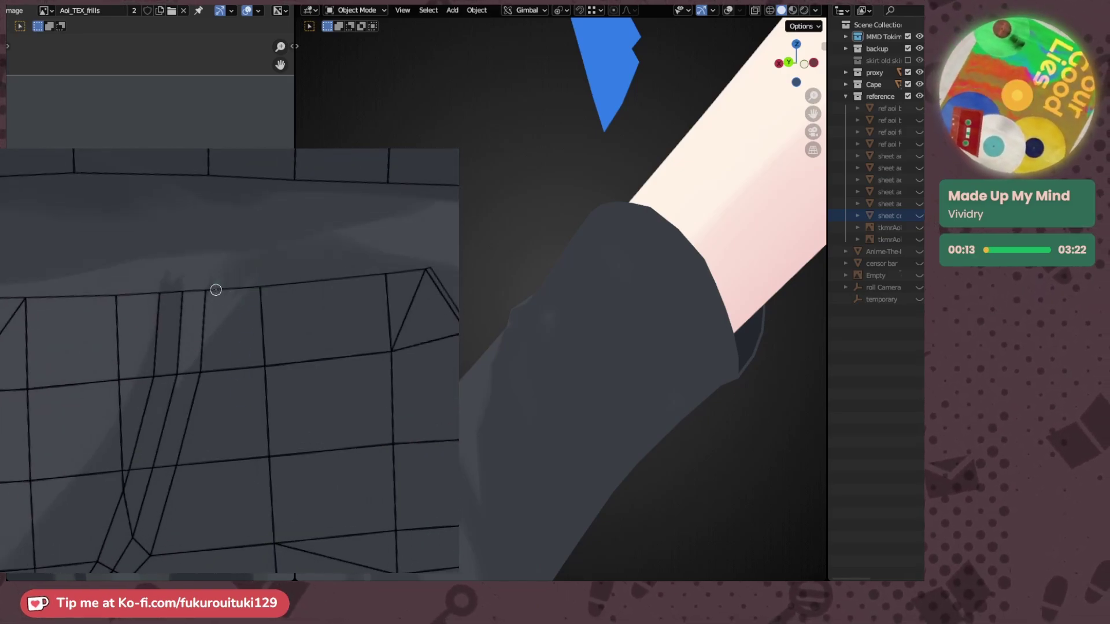
- Paint a narrow shadow stroke along the crease lines, running past the upper edge of the upper sleeve piece
{"action": "scroll", "coordinate": [212, 301], "scroll_direction": "down", "scroll_amount": 1}
{"action": "mouse_move", "coordinate": [228, 237]}
{"action": "left_mouse_down"}
{"action": "mouse_move", "coordinate": [184, 313]}
{"action": "mouse_move", "coordinate": [210, 396]}
{"action": "mouse_move", "coordinate": [164, 347]}
{"action": "mouse_move", "coordinate": [168, 365]}
{"action": "left_mouse_up"}
{"action": "scroll", "coordinate": [164, 346], "scroll_direction": "up", "scroll_amount": 2}
{"action": "scroll", "coordinate": [167, 360], "scroll_direction": "down", "scroll_amount": 1}
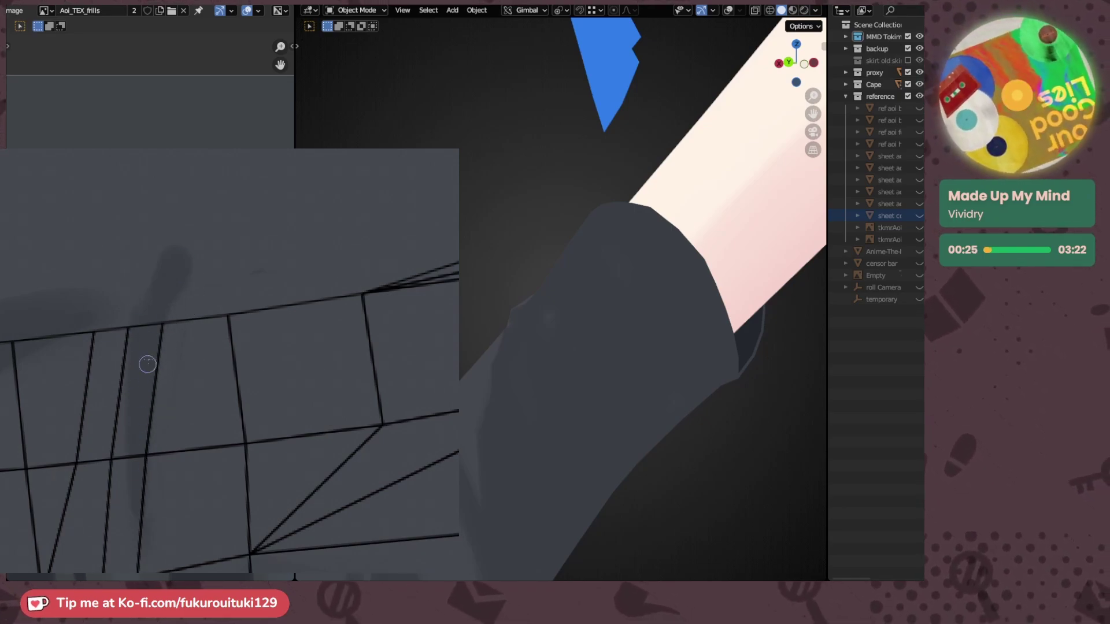
{"action": "scroll", "coordinate": [171, 306], "scroll_direction": "down", "scroll_amount": 5}
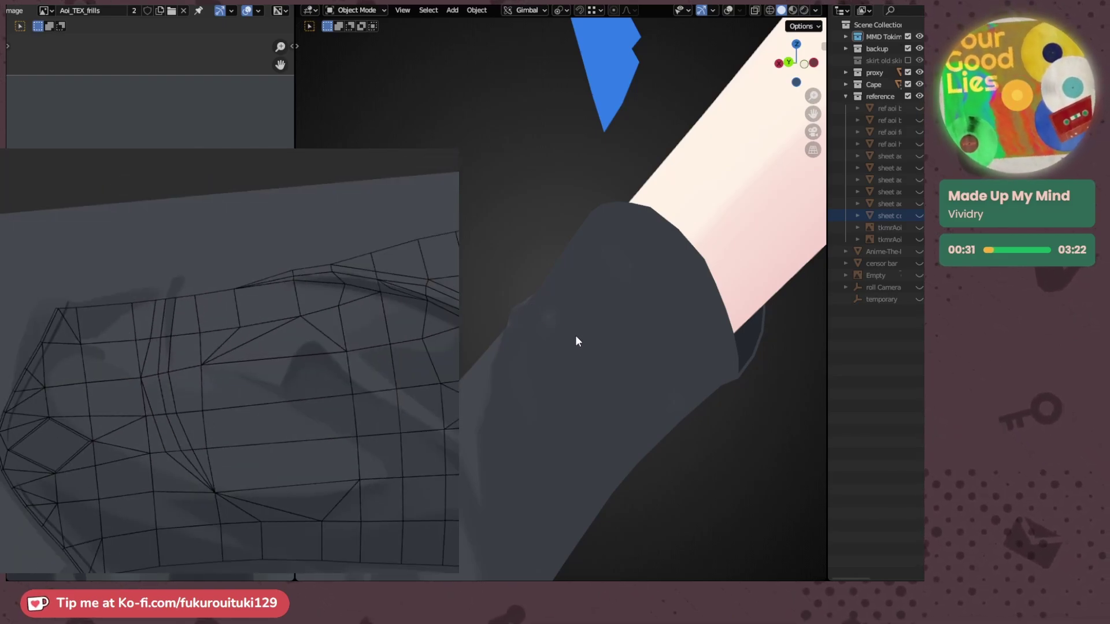
{"action": "middle_click_drag", "start_coordinate": [574, 336], "coordinate": [631, 381]}
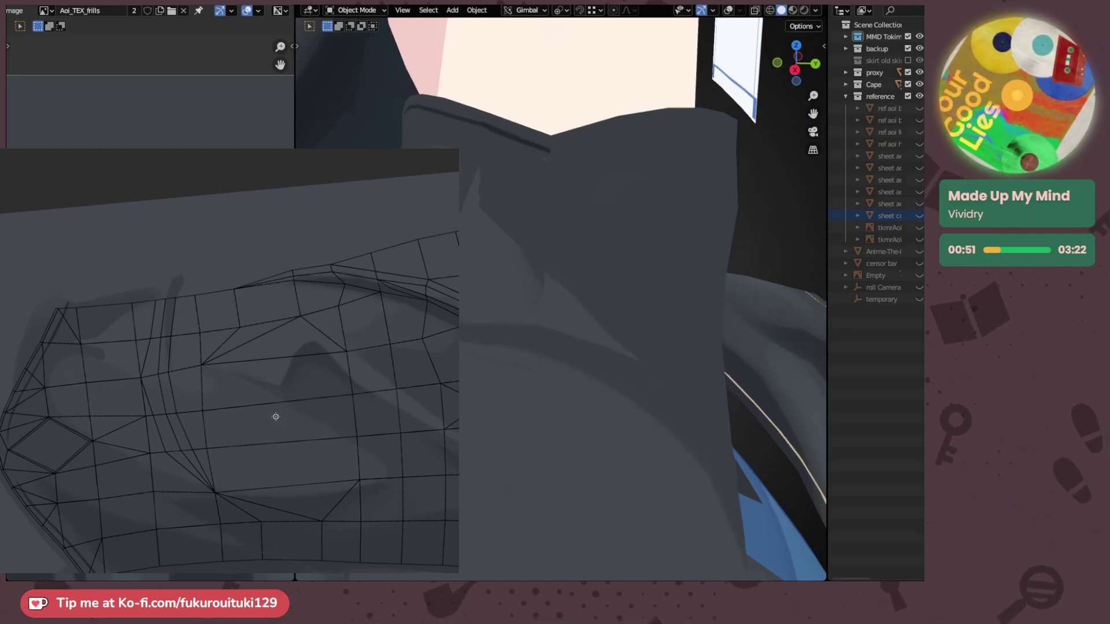
- Examine how the crease shadows line up along the matching edges of the two sleeve pieces
{"action": "scroll", "coordinate": [174, 312], "scroll_direction": "up", "scroll_amount": 4}
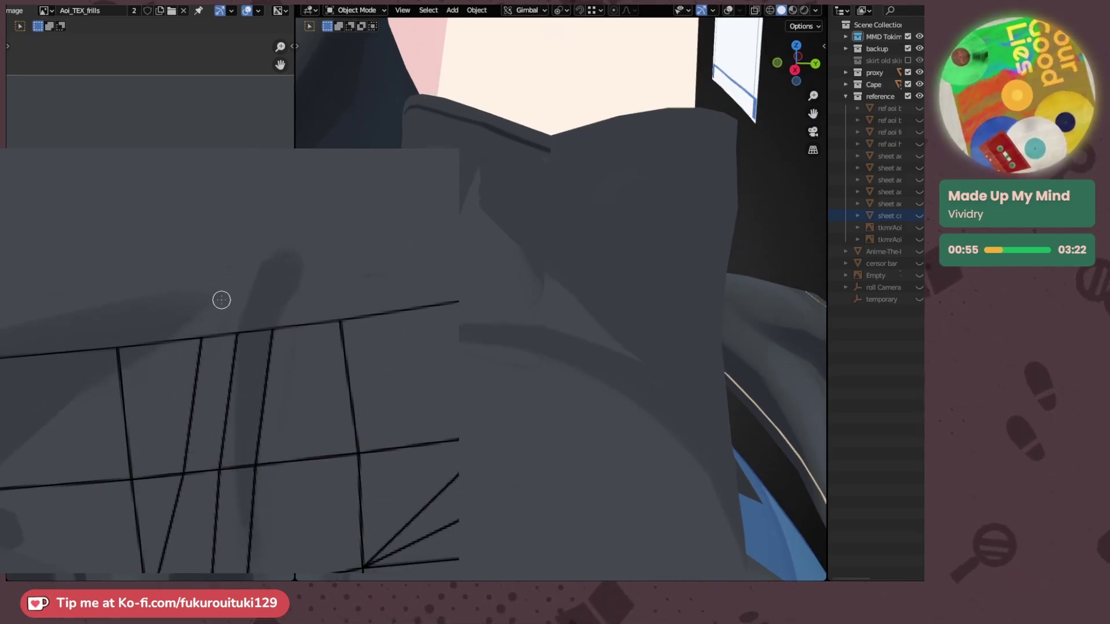
{"action": "scroll", "coordinate": [136, 347], "scroll_direction": "down", "scroll_amount": 5}
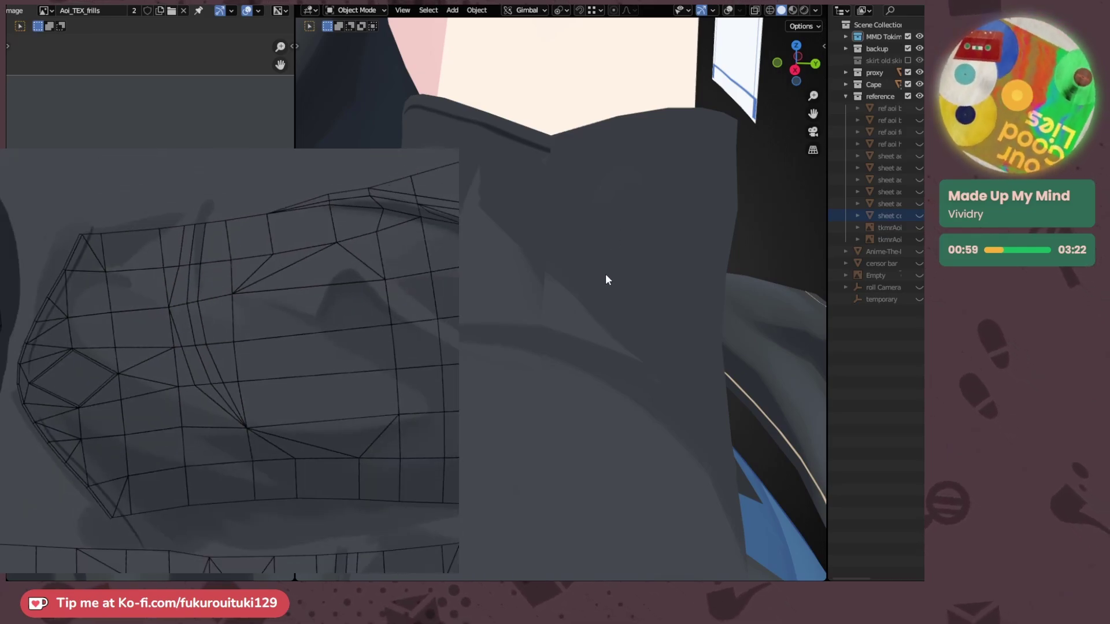
{"action": "scroll", "coordinate": [241, 419], "scroll_direction": "up", "scroll_amount": 8}
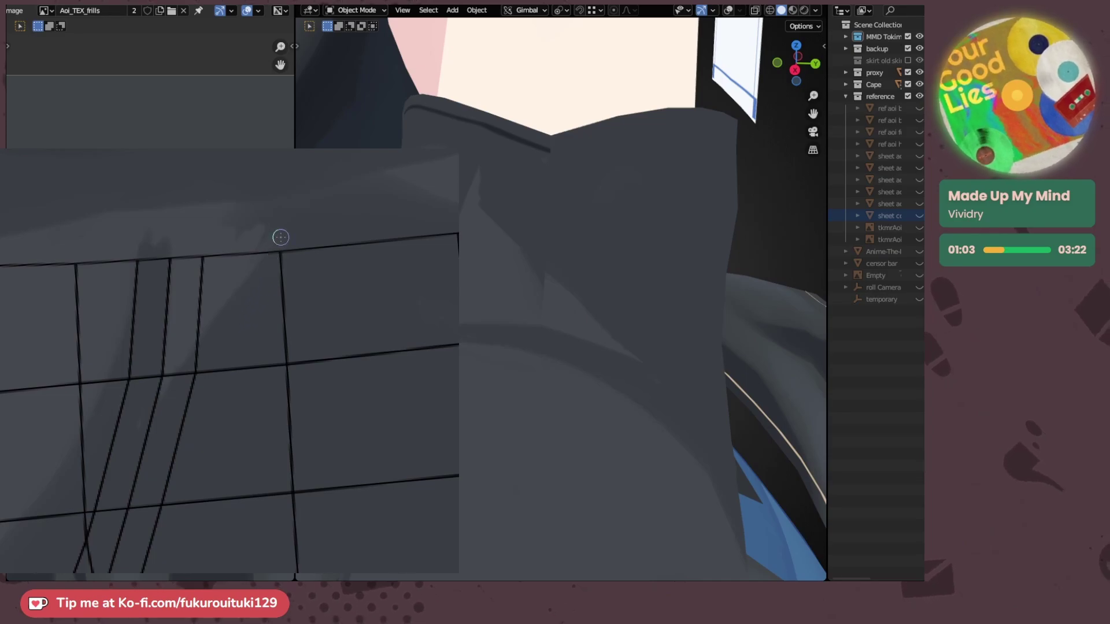
{"action": "left_click_drag", "start_coordinate": [230, 280], "coordinate": [218, 374]}
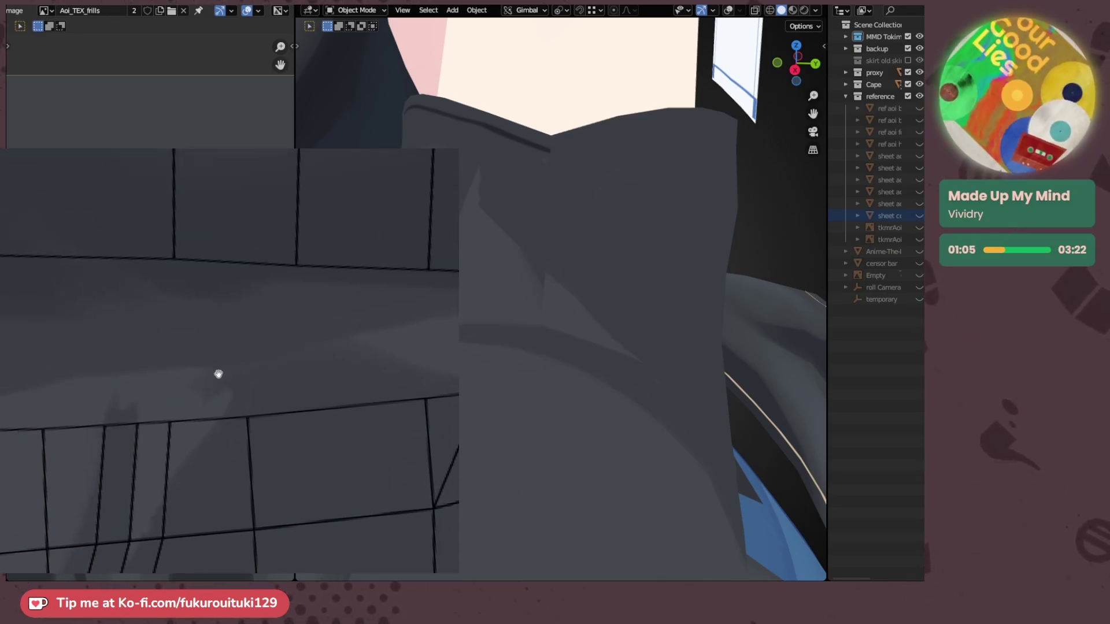
{"action": "scroll", "coordinate": [216, 371], "scroll_direction": "down", "scroll_amount": 4}
{"action": "left_click_drag", "start_coordinate": [193, 332], "coordinate": [195, 372]}
{"action": "left_click_drag", "start_coordinate": [196, 446], "coordinate": [184, 279]}
{"action": "scroll", "coordinate": [210, 401], "scroll_direction": "up", "scroll_amount": 2}
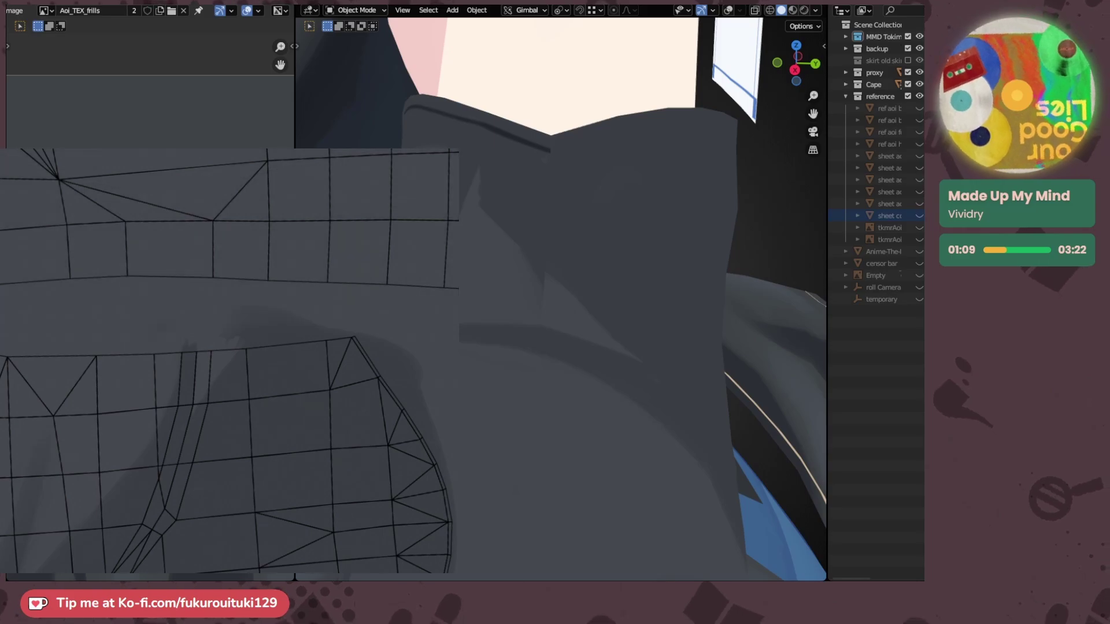
- Smooth the shadow's boundary beside the crease at the lower piece's upper edge so it runs continuously across the sleeve seam
{"action": "scroll", "coordinate": [280, 389], "scroll_direction": "up", "scroll_amount": 3, "text": "shift"}
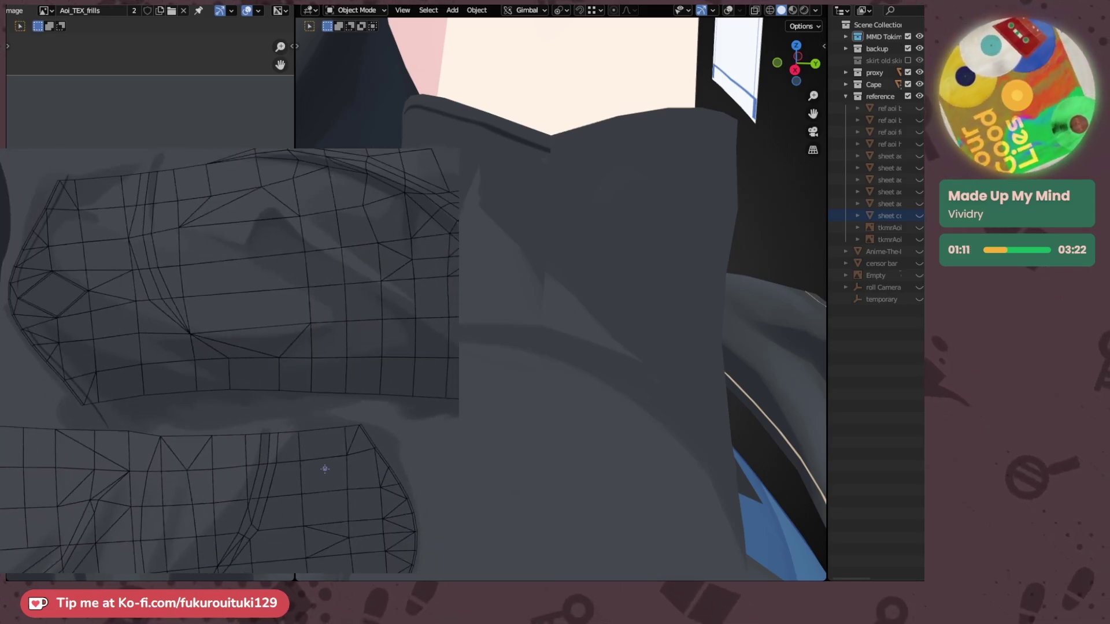
{"action": "scroll", "coordinate": [310, 481], "scroll_direction": "up", "scroll_amount": 2}
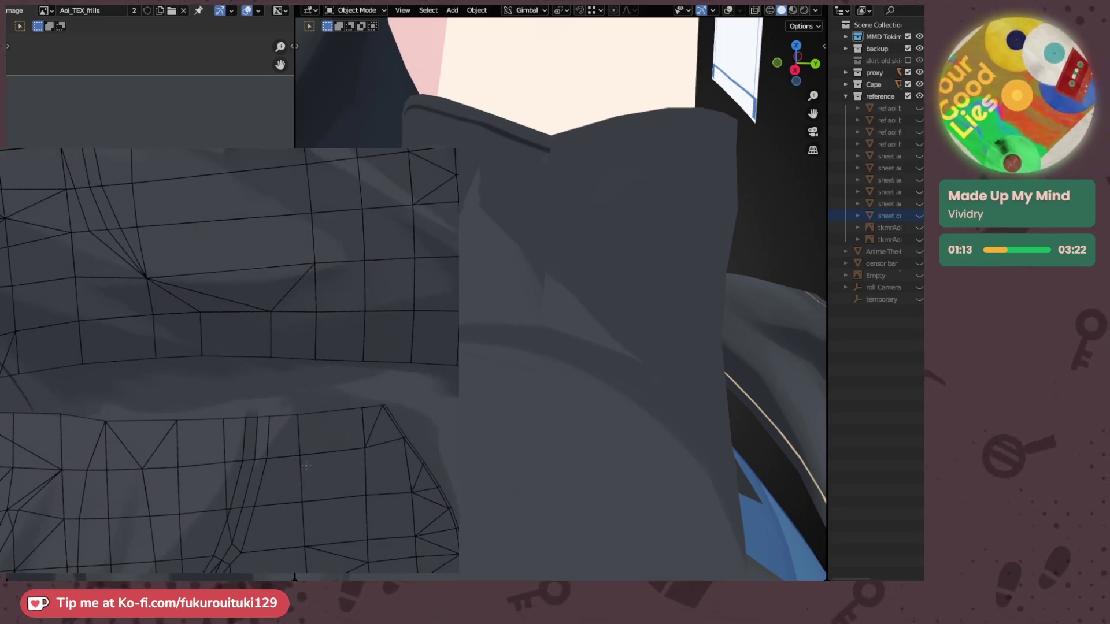
{"action": "scroll", "coordinate": [302, 452], "scroll_direction": "up", "scroll_amount": 3, "text": "shift"}
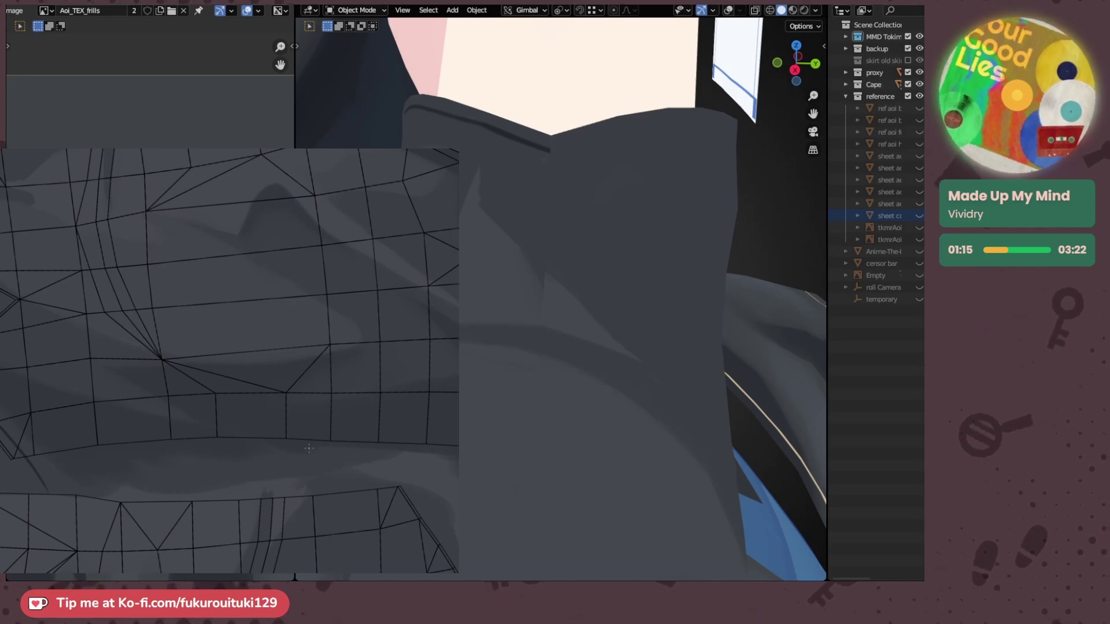
{"action": "scroll", "coordinate": [307, 450], "scroll_direction": "up", "scroll_amount": 2}
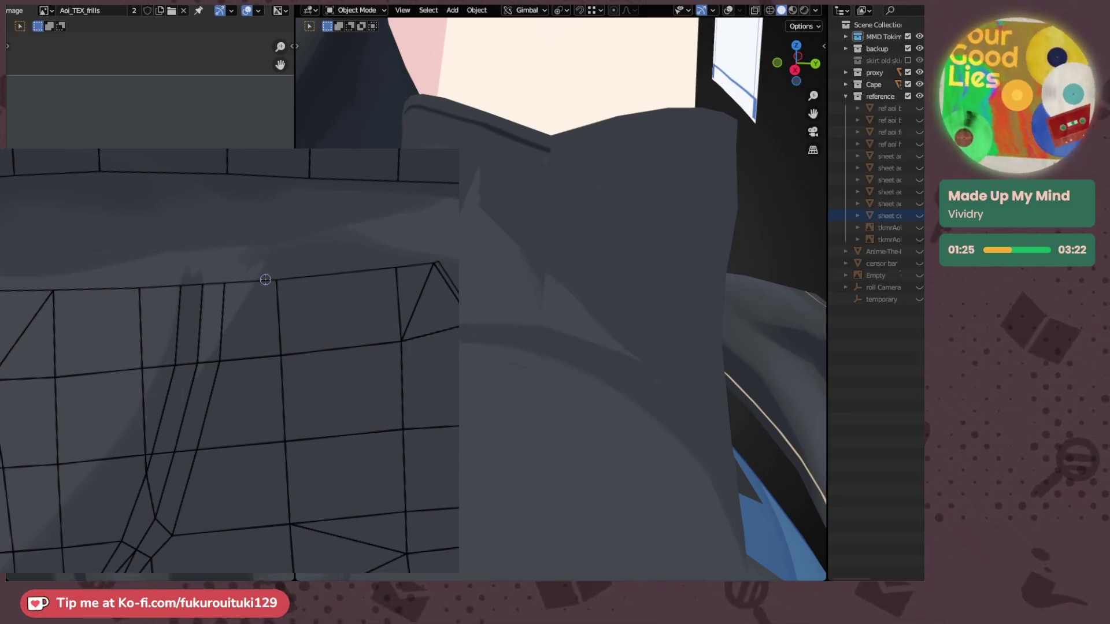
{"action": "scroll", "coordinate": [210, 363], "scroll_direction": "down", "scroll_amount": 3}
{"action": "left_click_drag", "start_coordinate": [210, 292], "coordinate": [236, 520]}
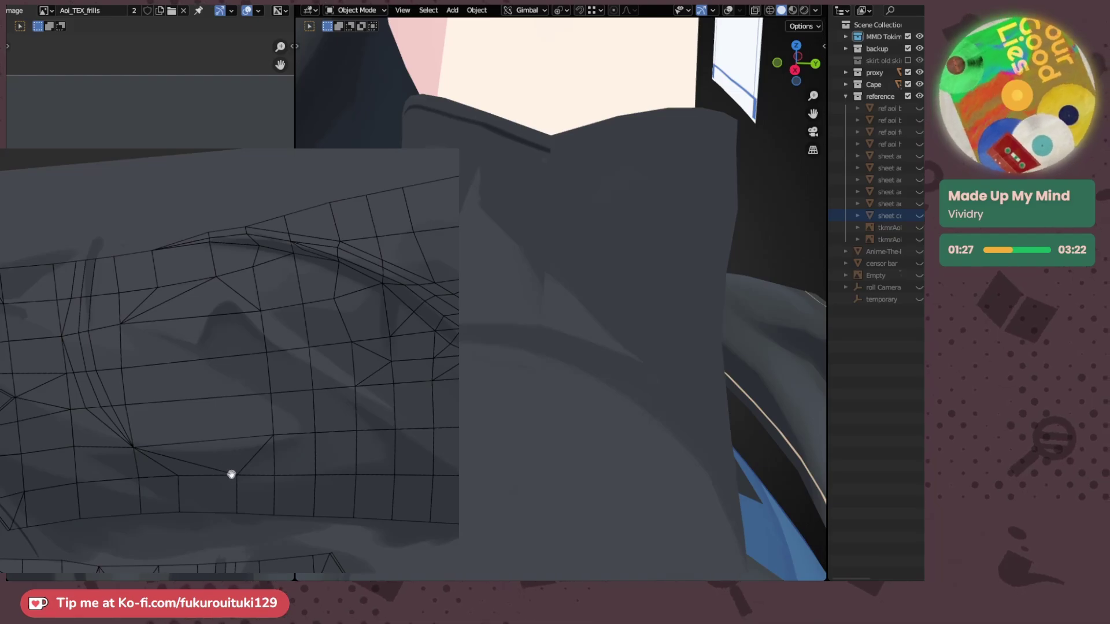
{"action": "middle_click_drag", "start_coordinate": [238, 520], "coordinate": [245, 404], "text": "shift"}
{"action": "scroll", "coordinate": [263, 318], "scroll_direction": "up", "scroll_amount": 4}
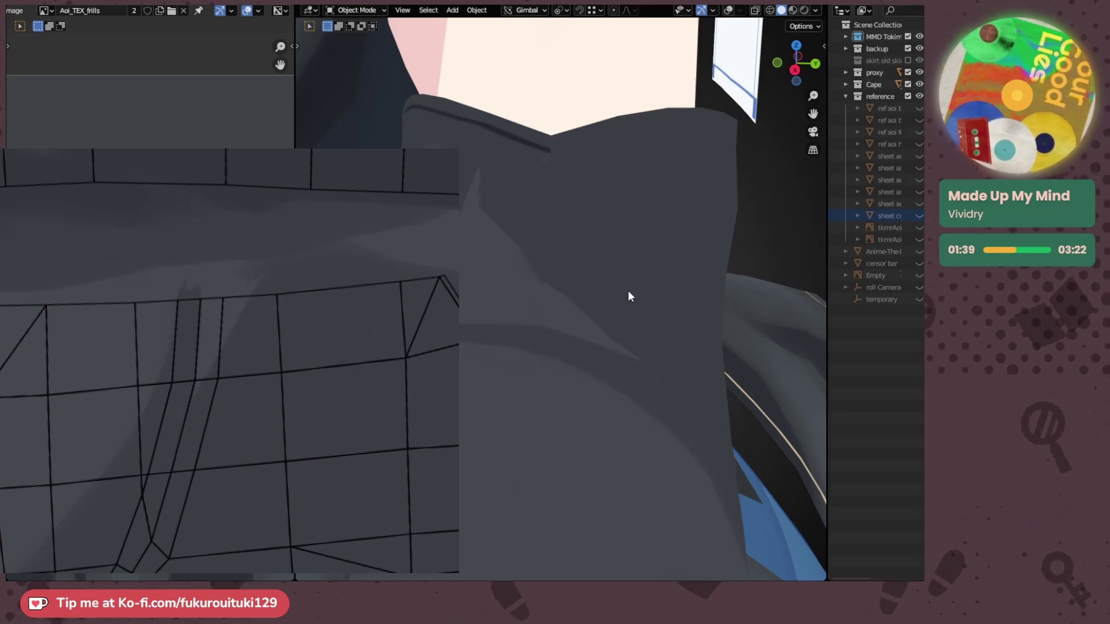
- Darken the lower ends of the light streaks and touch up the shading around the curved crease of the lower sleeve piece
{"action": "mouse_move", "coordinate": [627, 290]}
{"action": "middle_mouse_down"}
{"action": "mouse_move", "coordinate": [595, 362]}
{"action": "mouse_move", "coordinate": [653, 348]}
{"action": "mouse_move", "coordinate": [613, 302]}
{"action": "middle_mouse_up"}
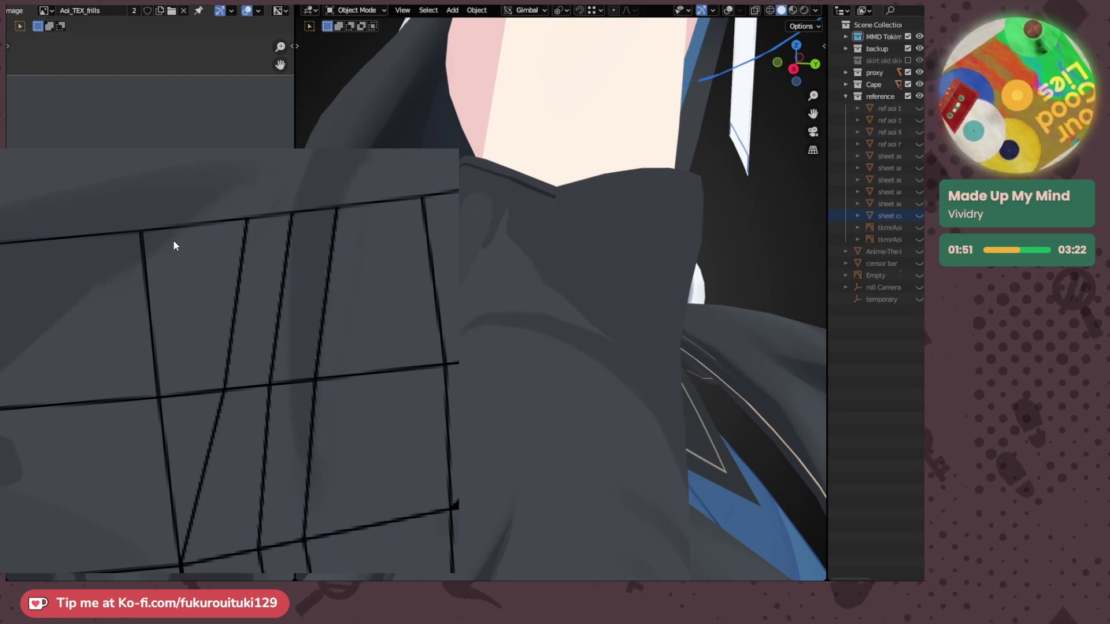
{"action": "middle_click_drag", "start_coordinate": [550, 193], "coordinate": [648, 288]}
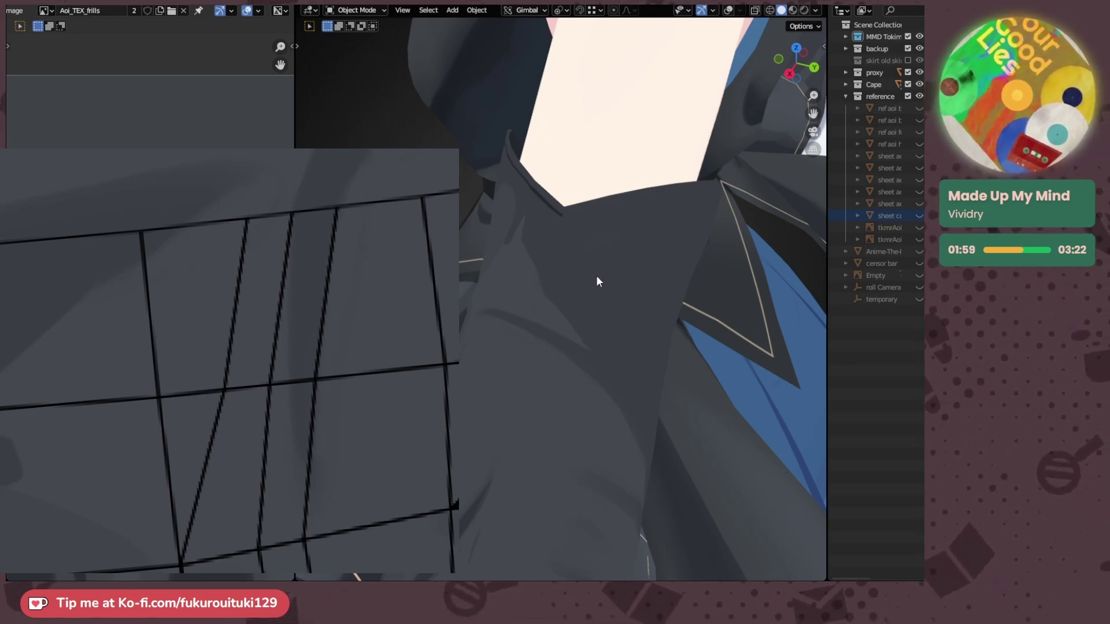
{"action": "middle_click_drag", "start_coordinate": [585, 279], "coordinate": [647, 338]}
{"action": "mouse_move", "coordinate": [230, 367]}
{"action": "left_mouse_down", "text": "ctrl"}
{"action": "mouse_move", "coordinate": [218, 208]}
{"action": "mouse_move", "coordinate": [302, 406]}
{"action": "mouse_move", "coordinate": [239, 179]}
{"action": "left_mouse_up", "text": "ctrl"}
{"action": "mouse_move", "coordinate": [139, 354]}
{"action": "left_mouse_down"}
{"action": "mouse_move", "coordinate": [210, 324]}
{"action": "mouse_move", "coordinate": [168, 260]}
{"action": "left_mouse_up"}
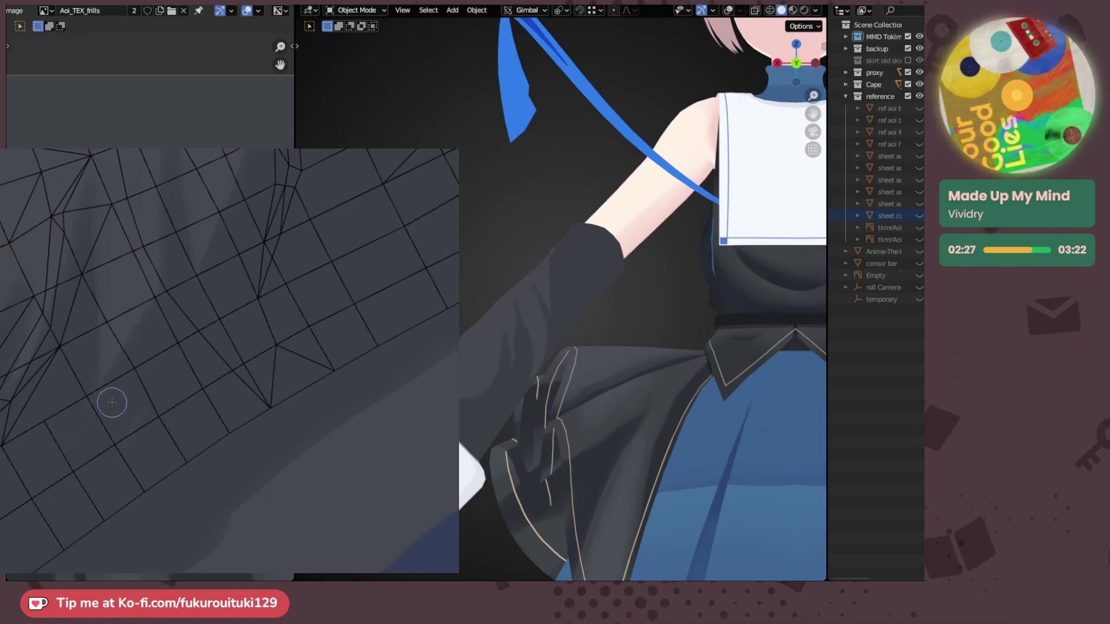
{"action": "left_click_drag", "start_coordinate": [94, 420], "coordinate": [212, 433]}
{"action": "scroll", "coordinate": [29, 427], "scroll_direction": "down", "scroll_amount": 1}
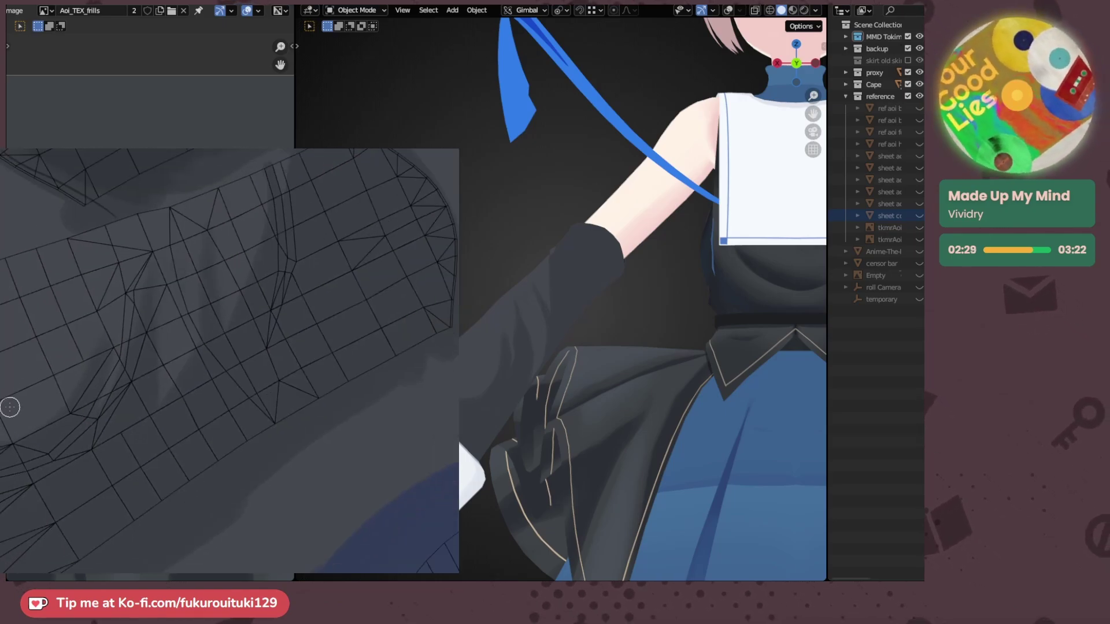
{"action": "key", "text": "e"}
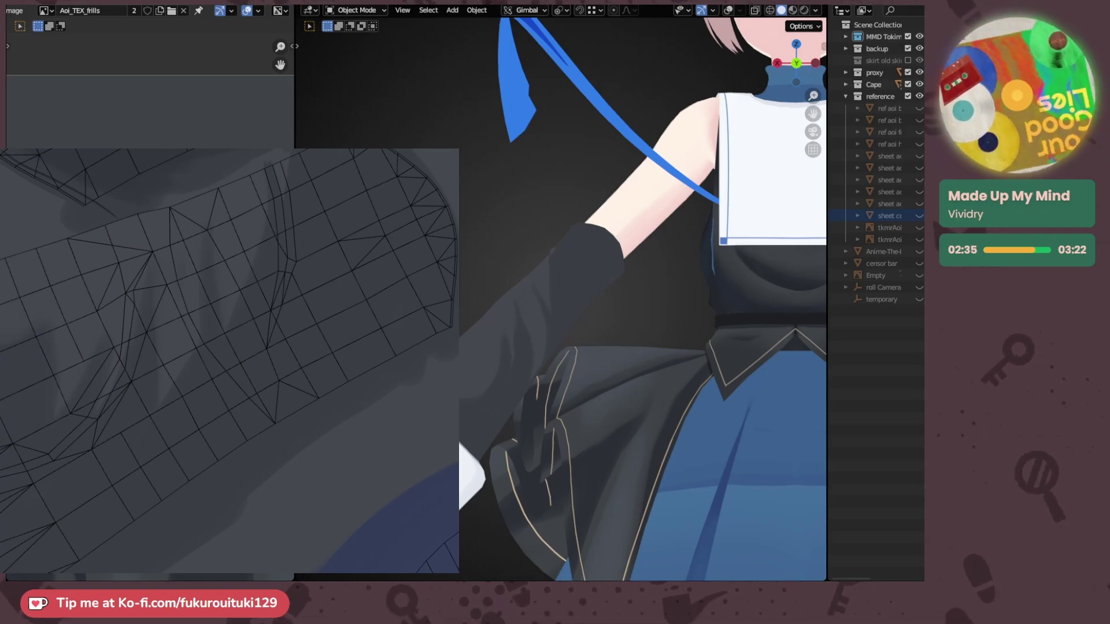
{"action": "scroll", "coordinate": [40, 406], "scroll_direction": "down", "scroll_amount": 3}
{"action": "left_click_drag", "start_coordinate": [40, 406], "coordinate": [33, 352]}
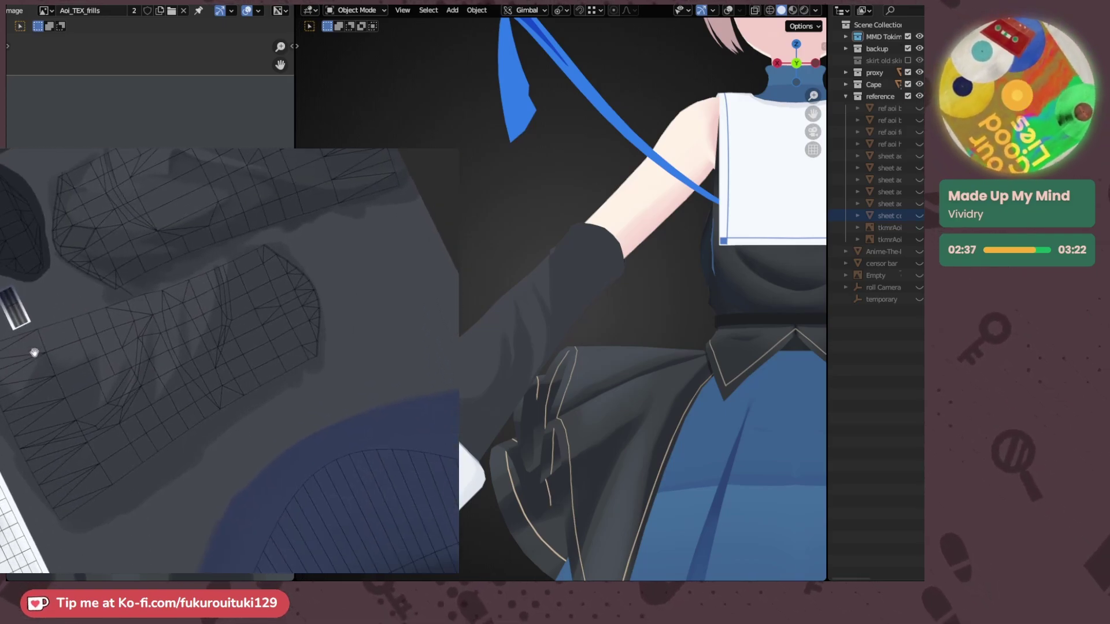
{"action": "left_click_drag", "start_coordinate": [74, 411], "coordinate": [129, 317], "text": "ctrl"}
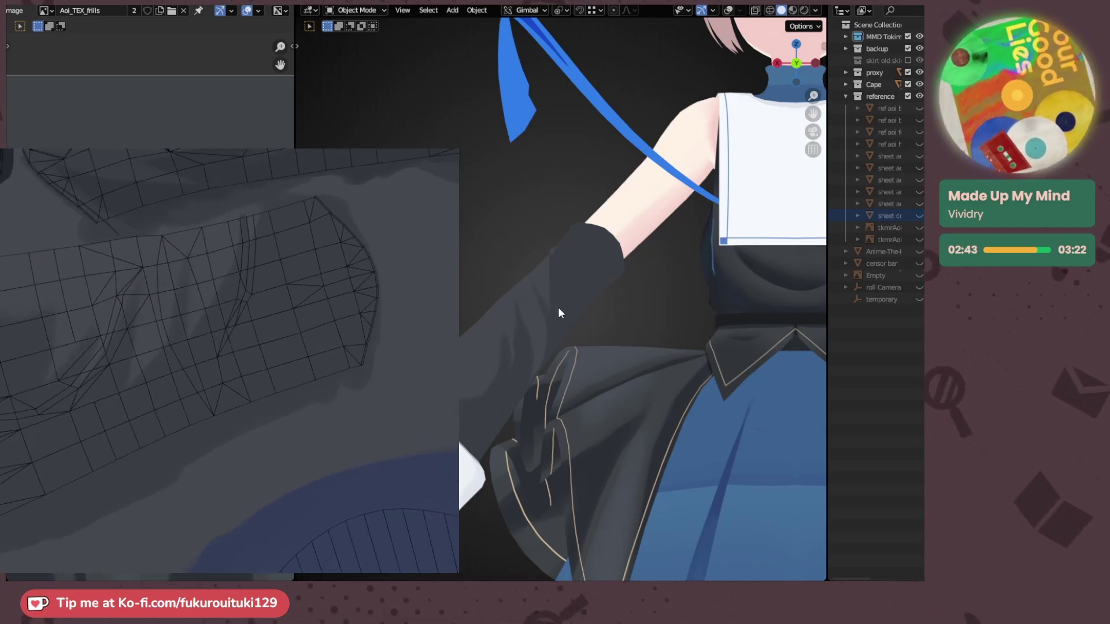
- Retouch the fold shadow between the light streaks, along the curved crease in the middle of the lower sleeve piece
{"action": "middle_click_drag", "start_coordinate": [557, 307], "coordinate": [569, 338]}
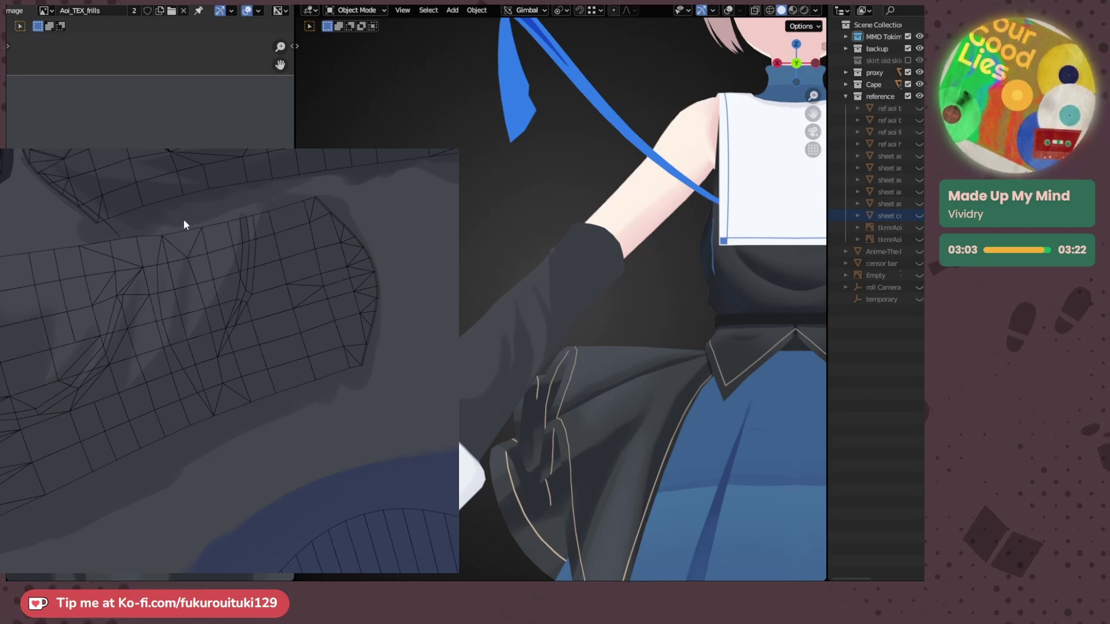
{"action": "scroll", "coordinate": [183, 220], "scroll_direction": "up", "scroll_amount": 3}
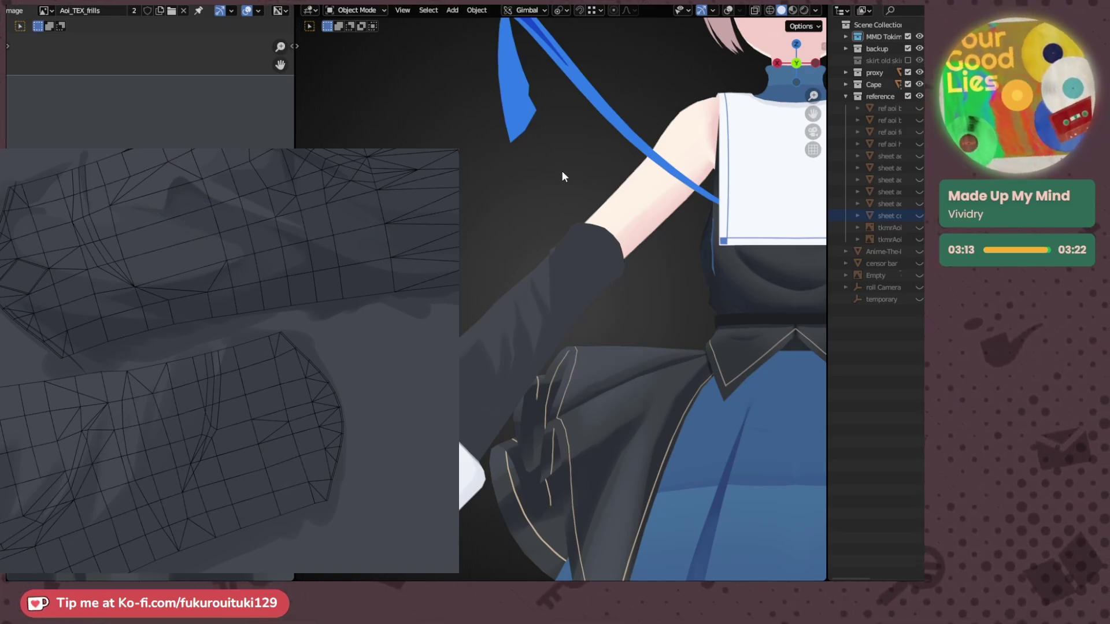
{"action": "middle_click_drag", "start_coordinate": [531, 307], "coordinate": [585, 239], "text": "shift"}
{"action": "mouse_move", "coordinate": [543, 289]}
{"action": "middle_mouse_down"}
{"action": "mouse_move", "coordinate": [599, 309]}
{"action": "mouse_move", "coordinate": [537, 284]}
{"action": "mouse_move", "coordinate": [747, 314]}
{"action": "mouse_move", "coordinate": [598, 303]}
{"action": "middle_mouse_up"}
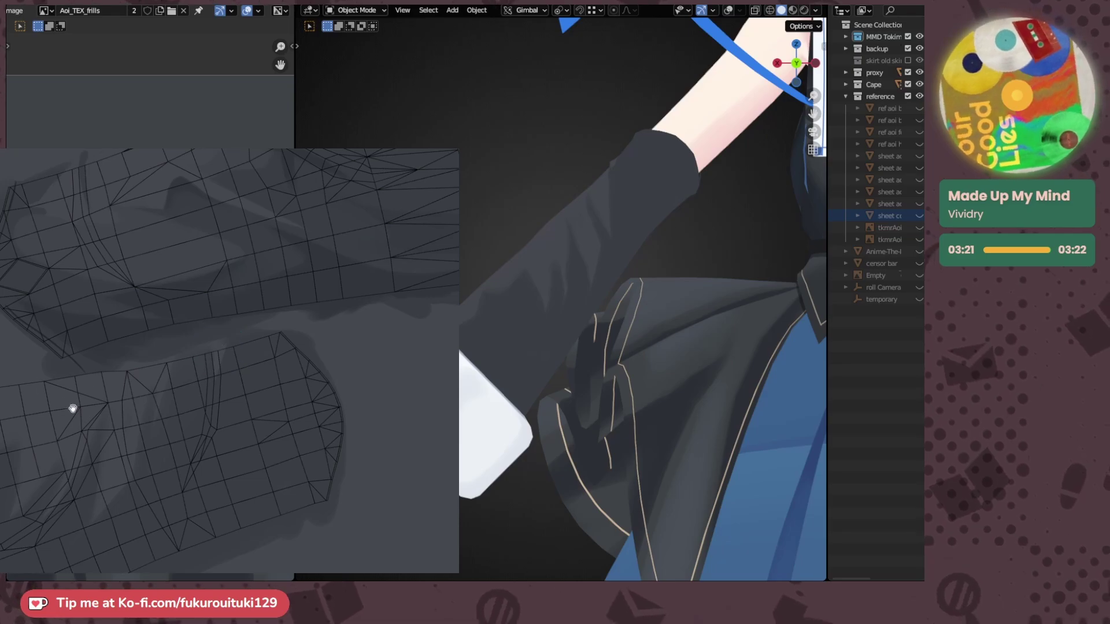
{"action": "middle_click_drag", "start_coordinate": [71, 409], "coordinate": [112, 305]}
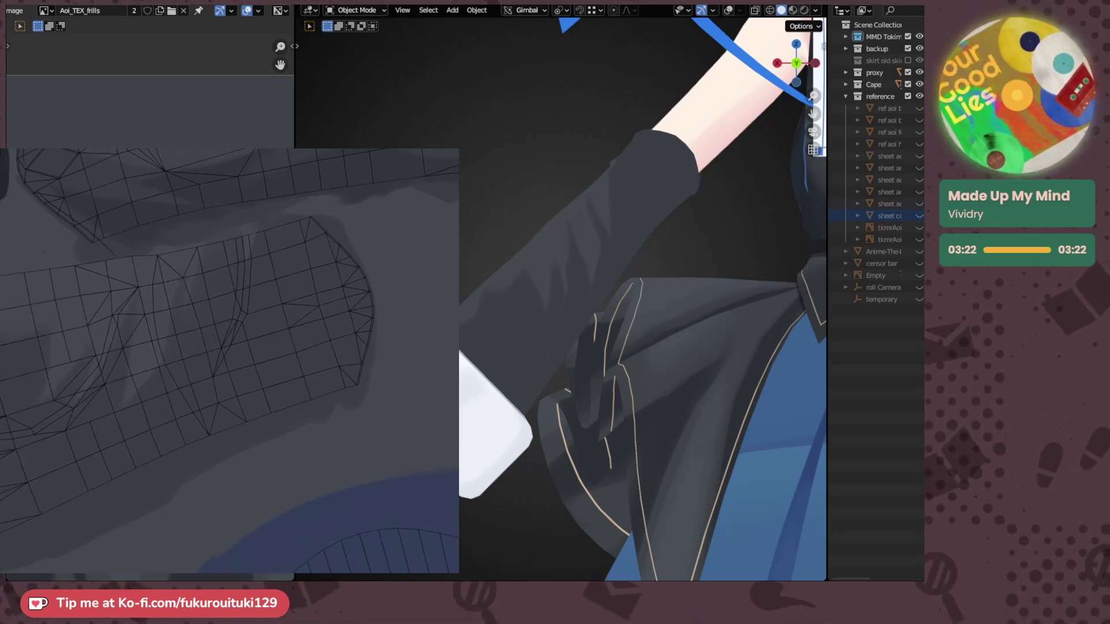
{"action": "middle_click_drag", "start_coordinate": [104, 371], "coordinate": [116, 358], "text": "ctrl"}
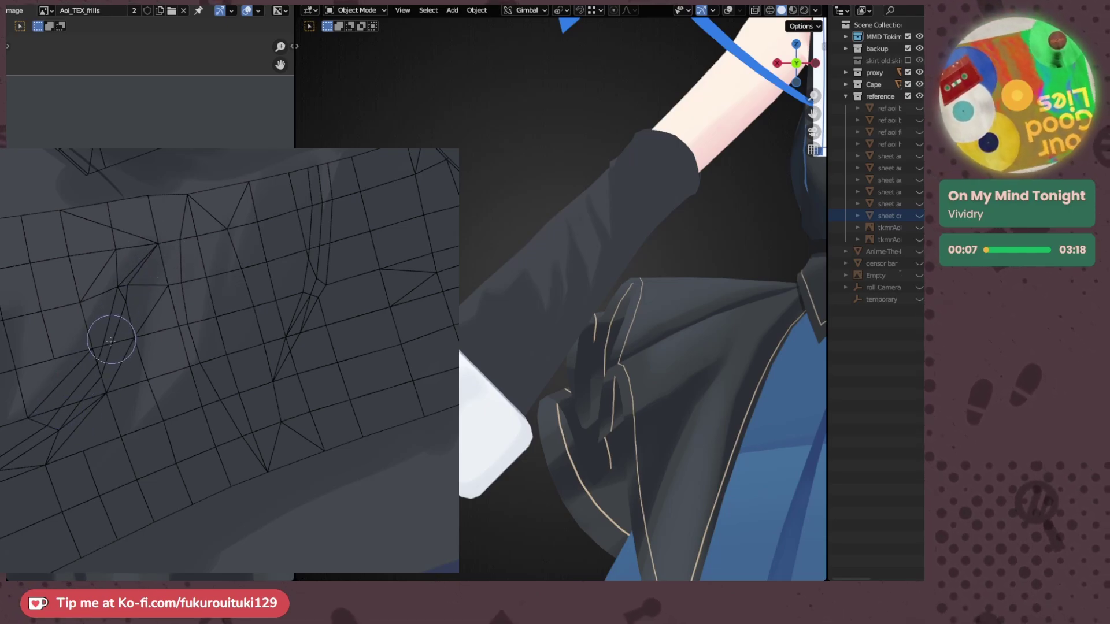
{"action": "mouse_move", "coordinate": [99, 280]}
{"action": "left_mouse_down"}
{"action": "mouse_move", "coordinate": [54, 341]}
{"action": "mouse_move", "coordinate": [164, 260]}
{"action": "mouse_move", "coordinate": [151, 344]}
{"action": "mouse_move", "coordinate": [119, 331]}
{"action": "mouse_move", "coordinate": [121, 297]}
{"action": "mouse_move", "coordinate": [162, 413]}
{"action": "left_mouse_up"}
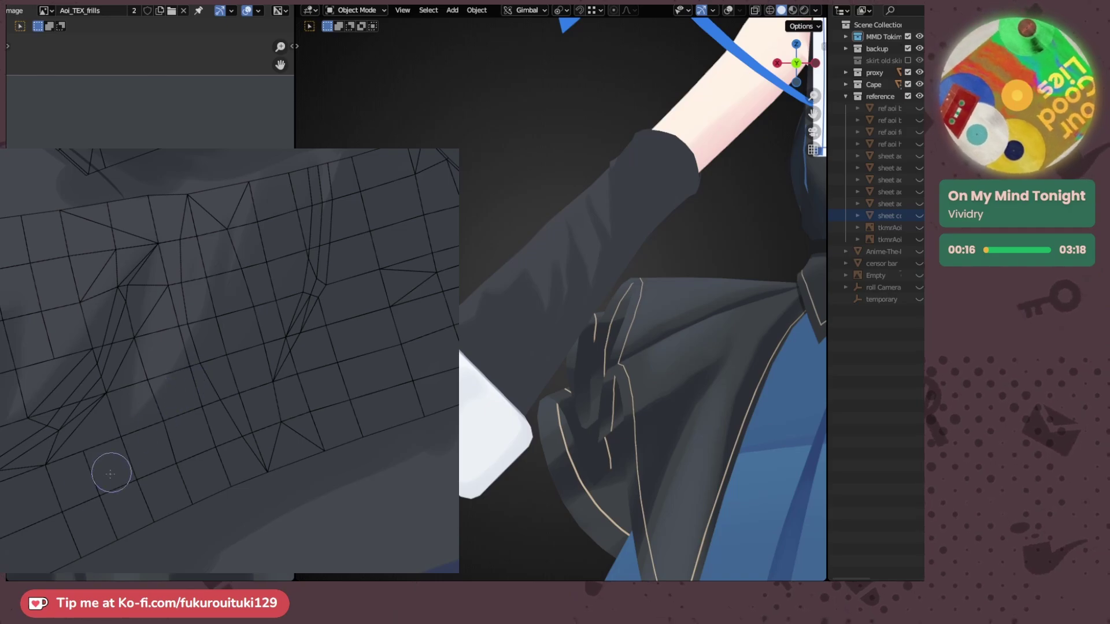
- Show the wireframe overlays, enter Edit Mode on the dark sleeve and select the face beside the upper end of its marked fold edge
{"action": "middle_click_drag", "start_coordinate": [165, 419], "coordinate": [222, 323], "text": "ctrl"}
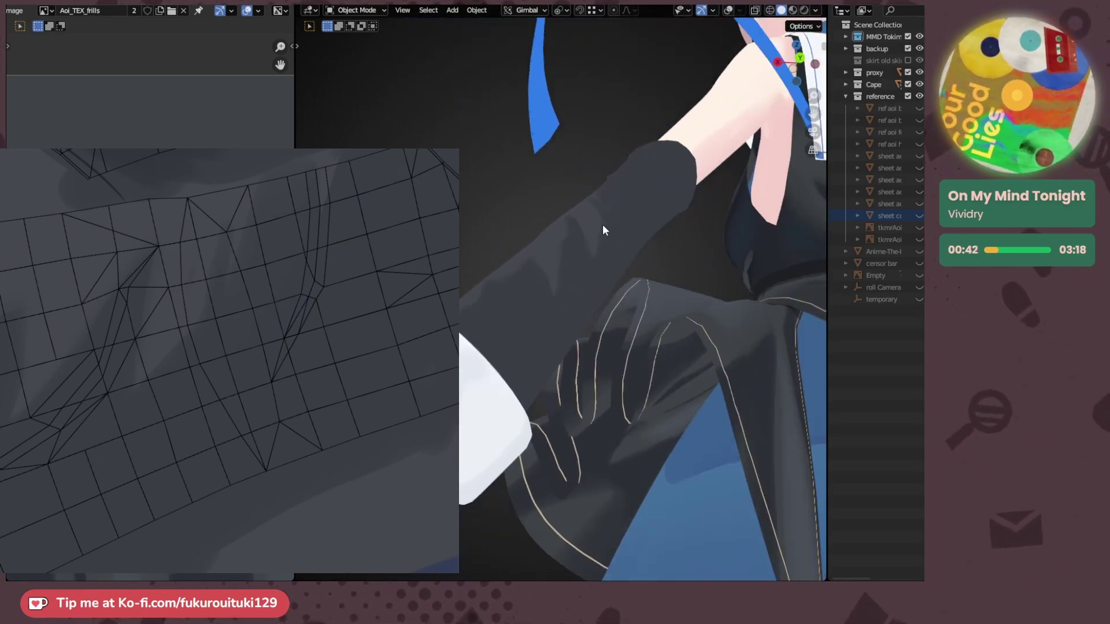
{"action": "key", "text": "Tab"}
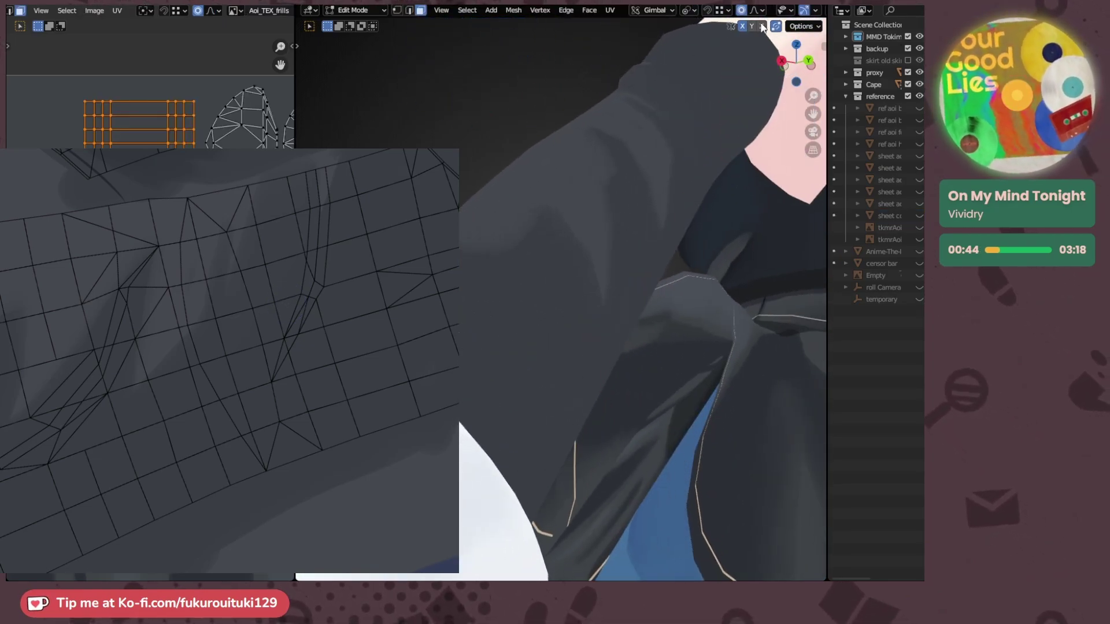
{"action": "scroll", "coordinate": [751, 11], "scroll_direction": "down", "scroll_amount": 4}
{"action": "left_click", "coordinate": [729, 10]}
{"action": "middle_click_drag", "start_coordinate": [656, 140], "coordinate": [627, 153]}
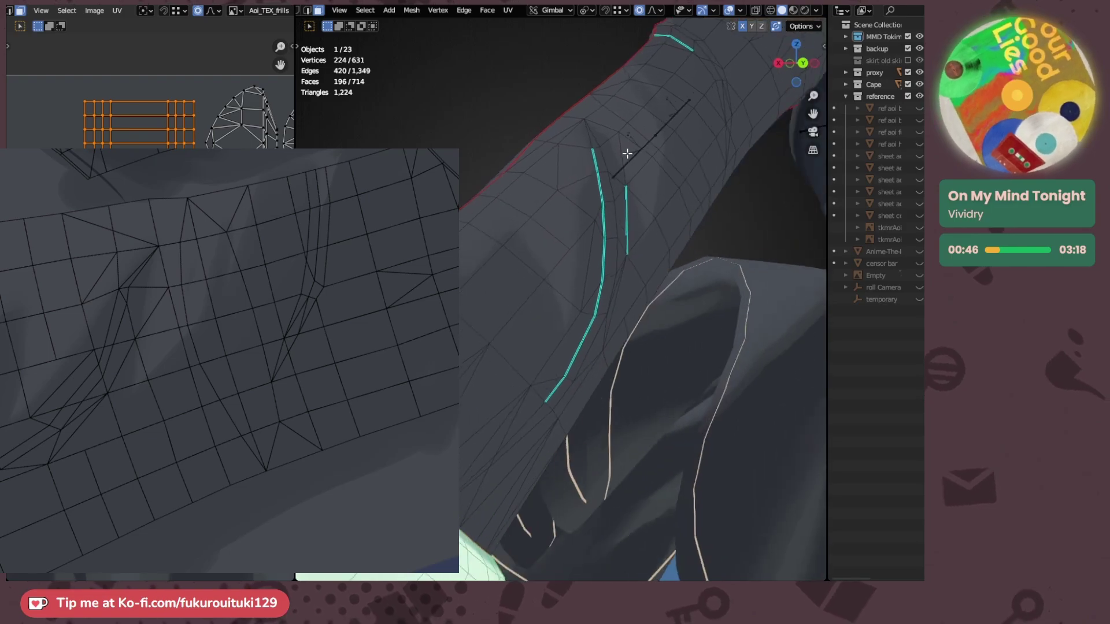
{"action": "key", "text": "Tab"}
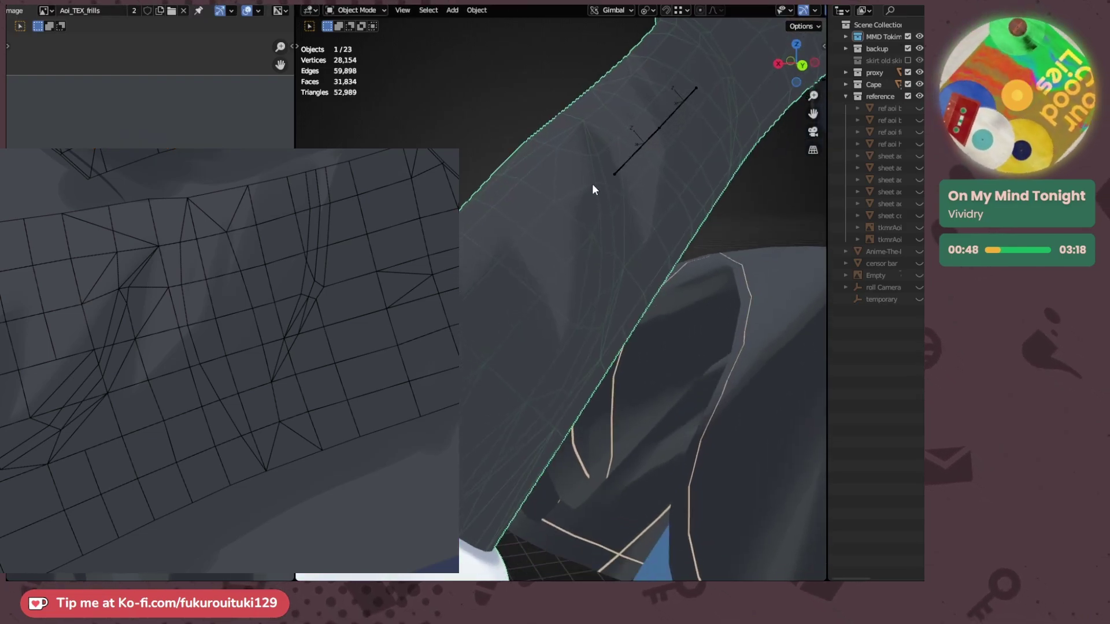
{"action": "key", "text": "Tab"}
{"action": "left_click", "coordinate": [586, 177]}
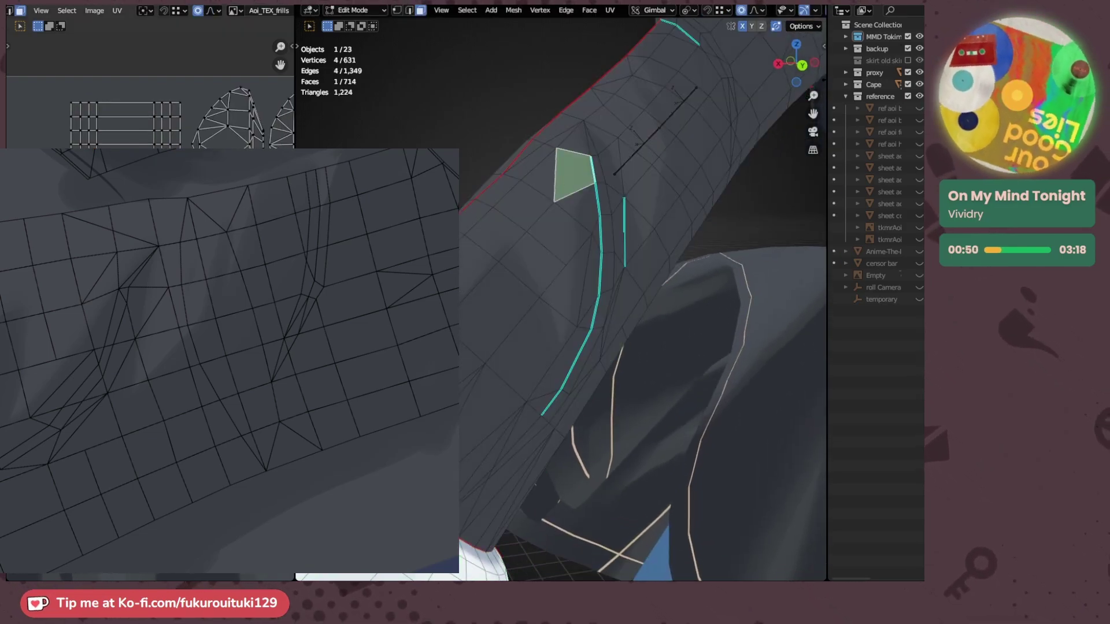
- Find the sleeve fold in the UV layout, select the narrow face at its upper end and switch to vertex selection
{"action": "middle_click_drag", "start_coordinate": [248, 99], "coordinate": [67, 84]}
{"action": "scroll", "coordinate": [116, 92], "scroll_direction": "up", "scroll_amount": 4}
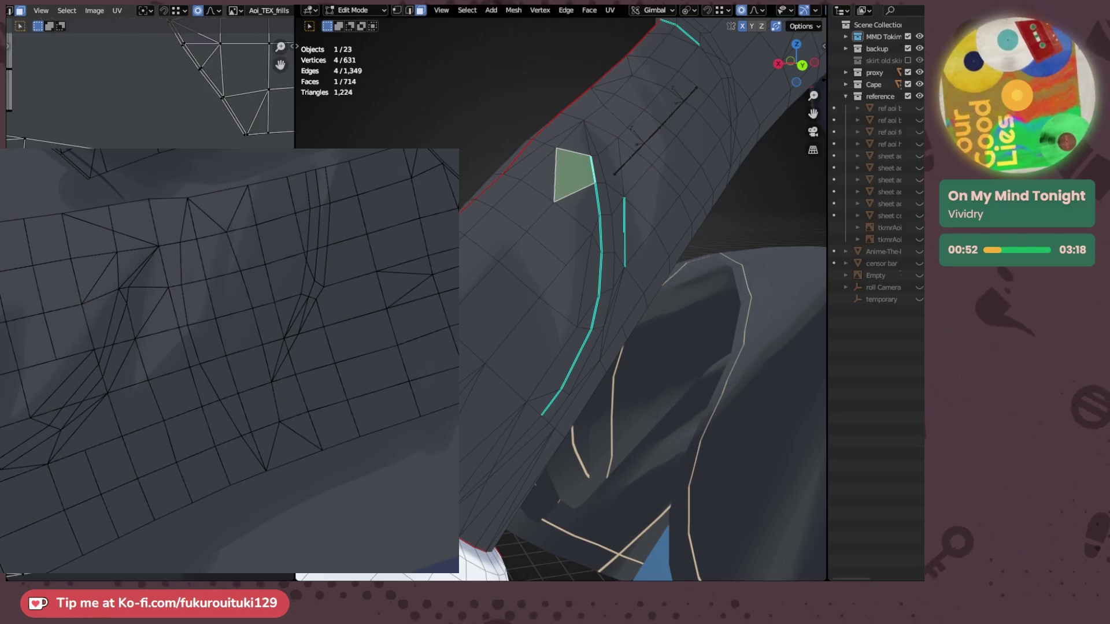
{"action": "middle_click_drag", "start_coordinate": [144, 87], "coordinate": [123, 85]}
{"action": "mouse_move", "coordinate": [591, 223]}
{"action": "middle_mouse_down", "text": "alt"}
{"action": "mouse_move", "coordinate": [515, 231]}
{"action": "mouse_move", "coordinate": [601, 230]}
{"action": "middle_mouse_up", "text": "alt"}
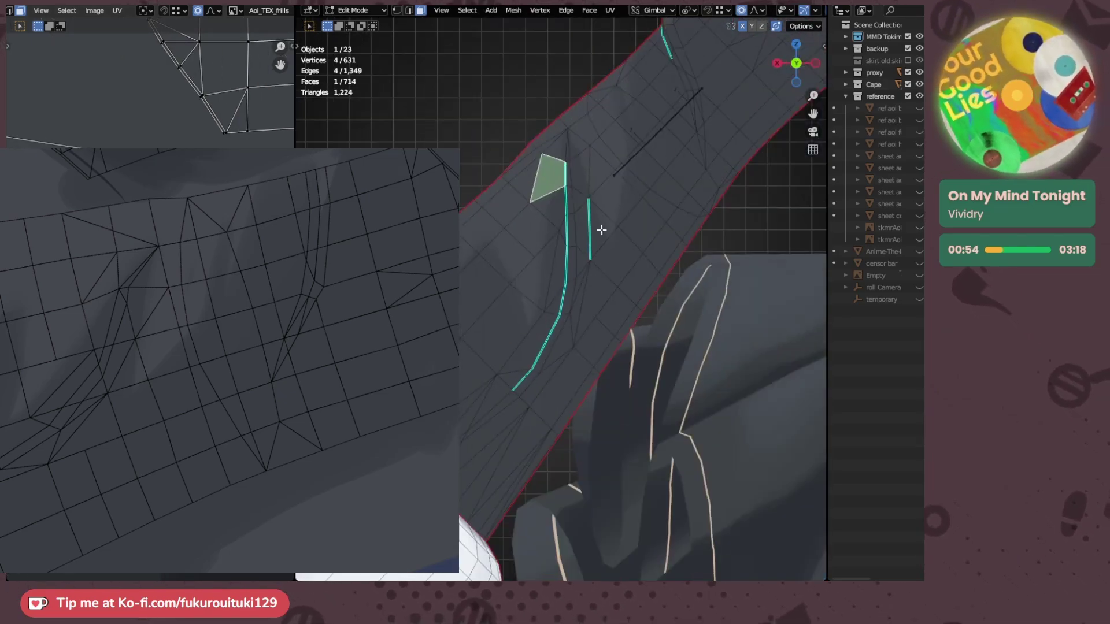
{"action": "middle_click_drag", "start_coordinate": [197, 285], "coordinate": [139, 285]}
{"action": "scroll", "coordinate": [139, 286], "scroll_direction": "up", "scroll_amount": 1}
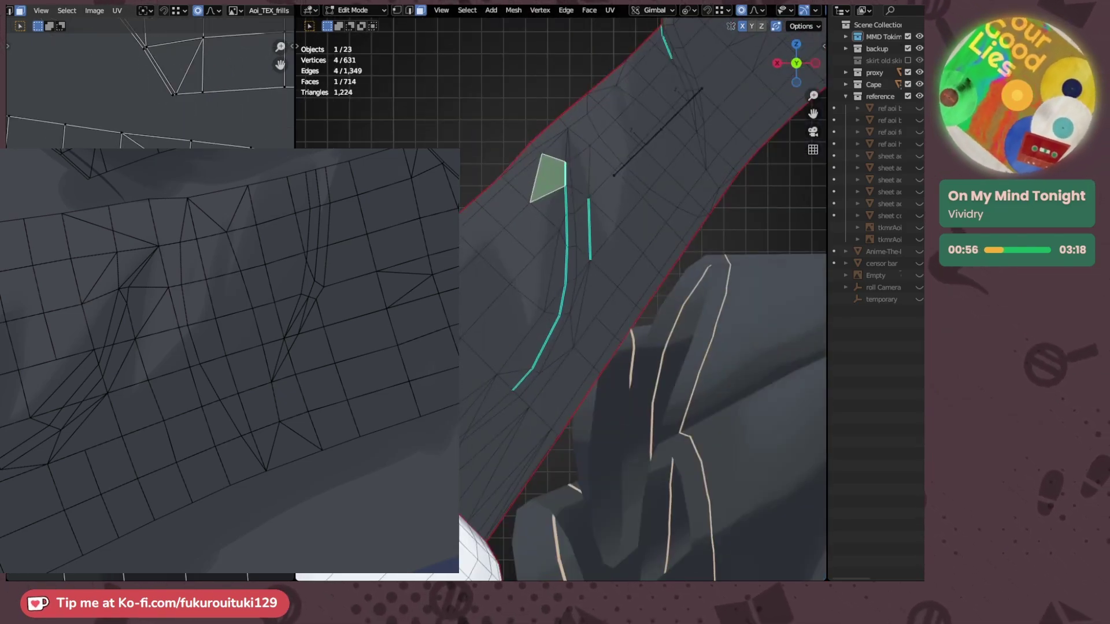
{"action": "key", "text": "ctrl+z"}
{"action": "key", "text": "ctrl+z"}
{"action": "key", "text": "ctrl+shift+z"}
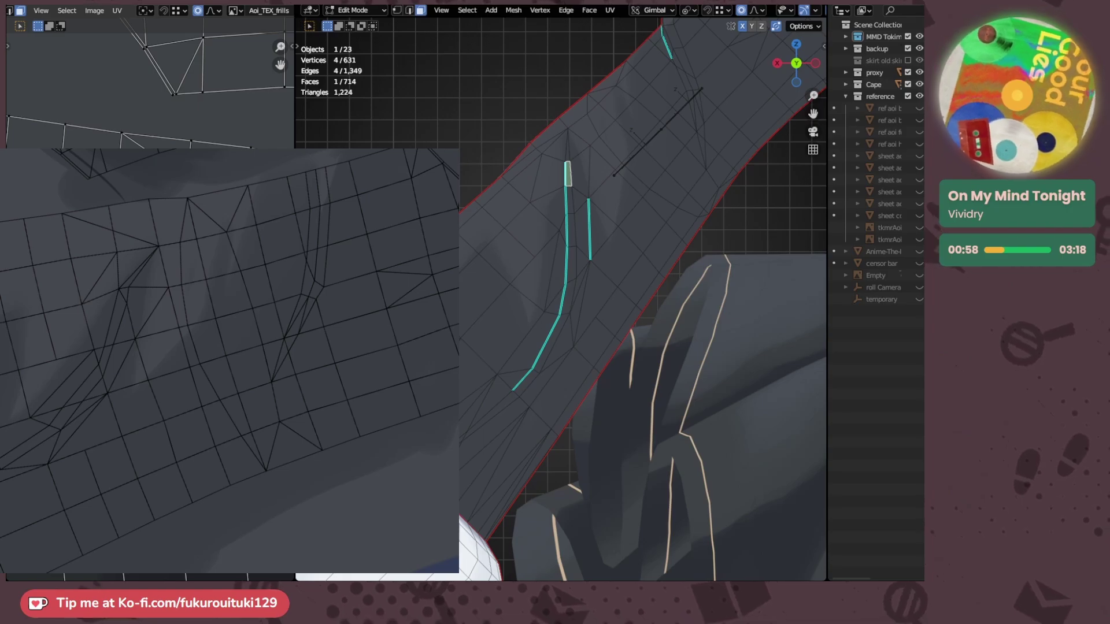
{"action": "key", "text": "g"}
{"action": "key", "text": "Escape"}
{"action": "key", "text": "1"}
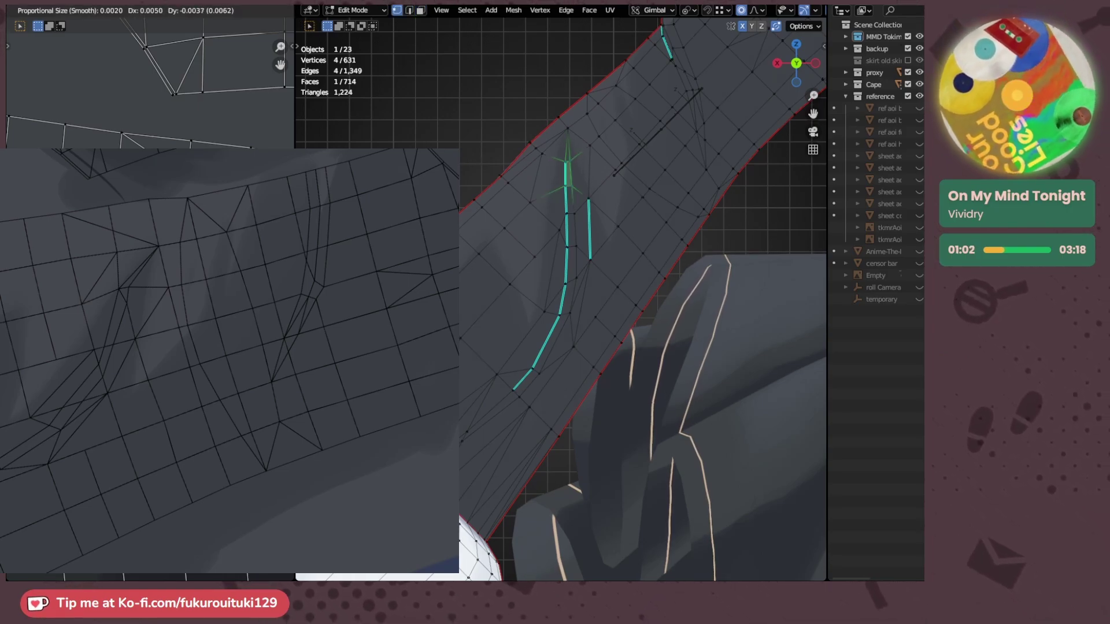
- Shift the UV vertices of the second and third rows beside the marked fold edge and preview the sleeve in Object Mode
{"action": "left_click", "coordinate": [151, 347]}
{"action": "left_click", "coordinate": [150, 346]}
{"action": "key", "text": "g"}
{"action": "left_click", "coordinate": [150, 347]}
{"action": "key", "text": "g"}
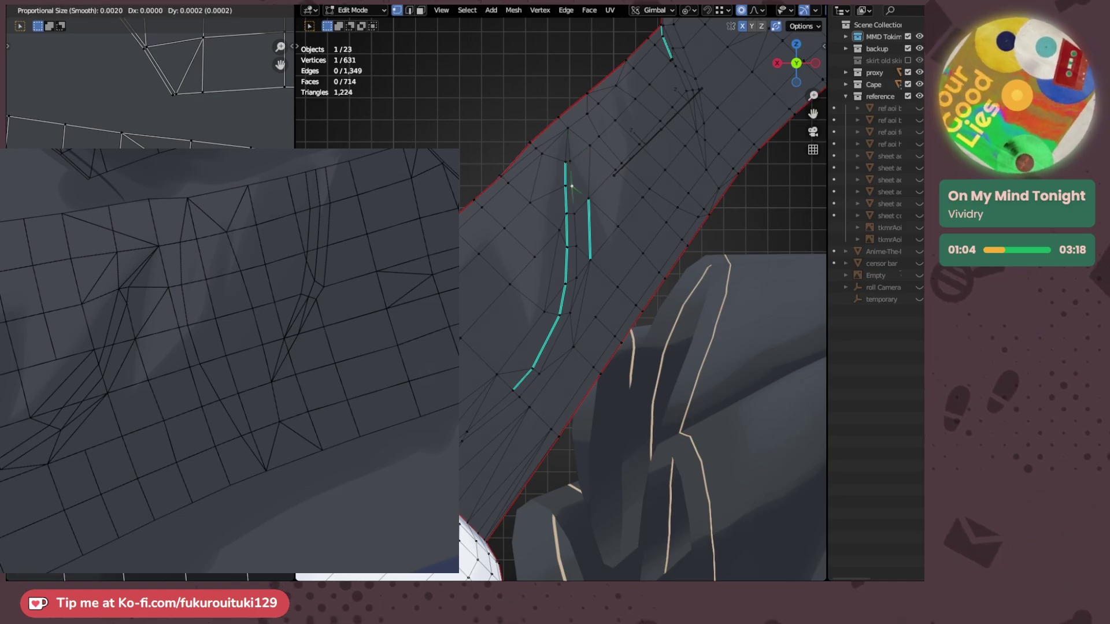
{"action": "key", "text": "Escape"}
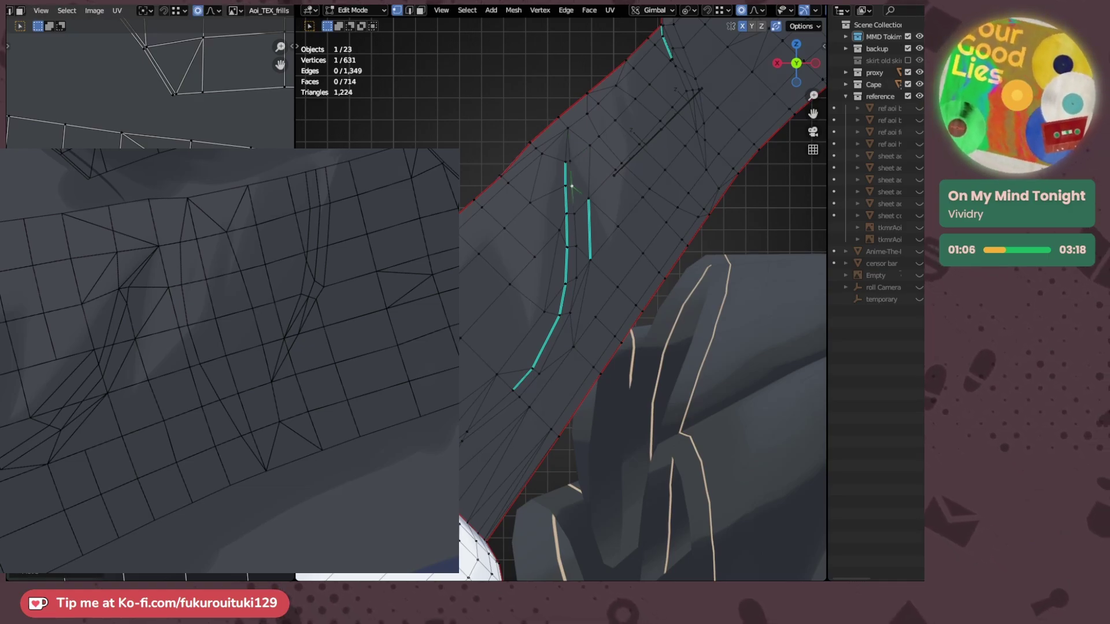
{"action": "left_click", "coordinate": [573, 214], "text": "shift"}
{"action": "key", "text": "g"}
{"action": "left_click", "coordinate": [150, 347]}
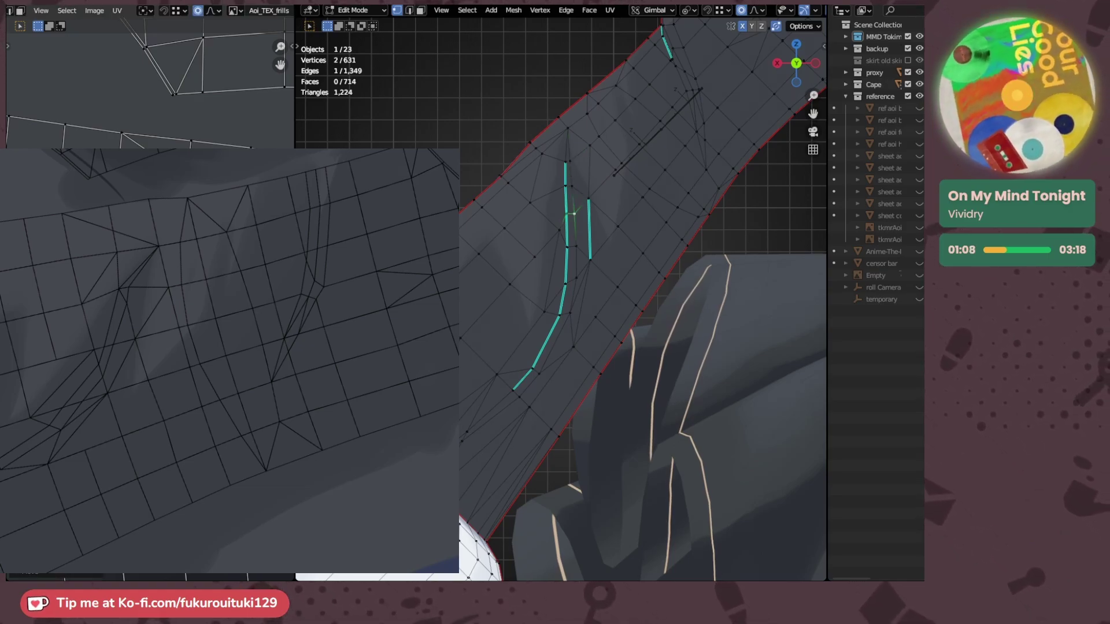
{"action": "key", "text": "Tab"}
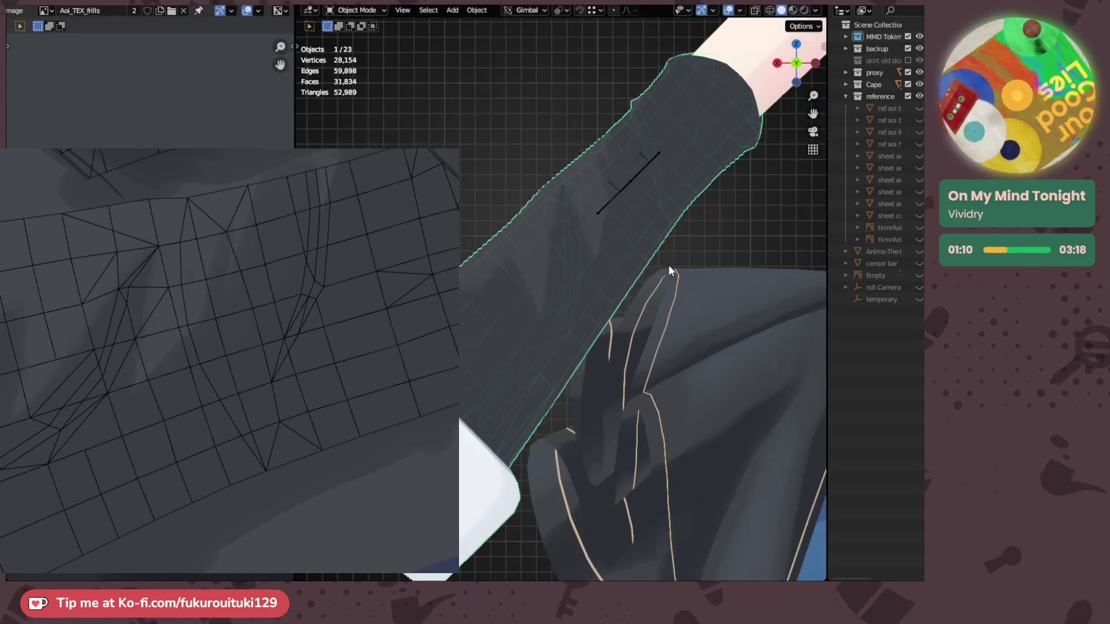
{"action": "key", "text": "Tab"}
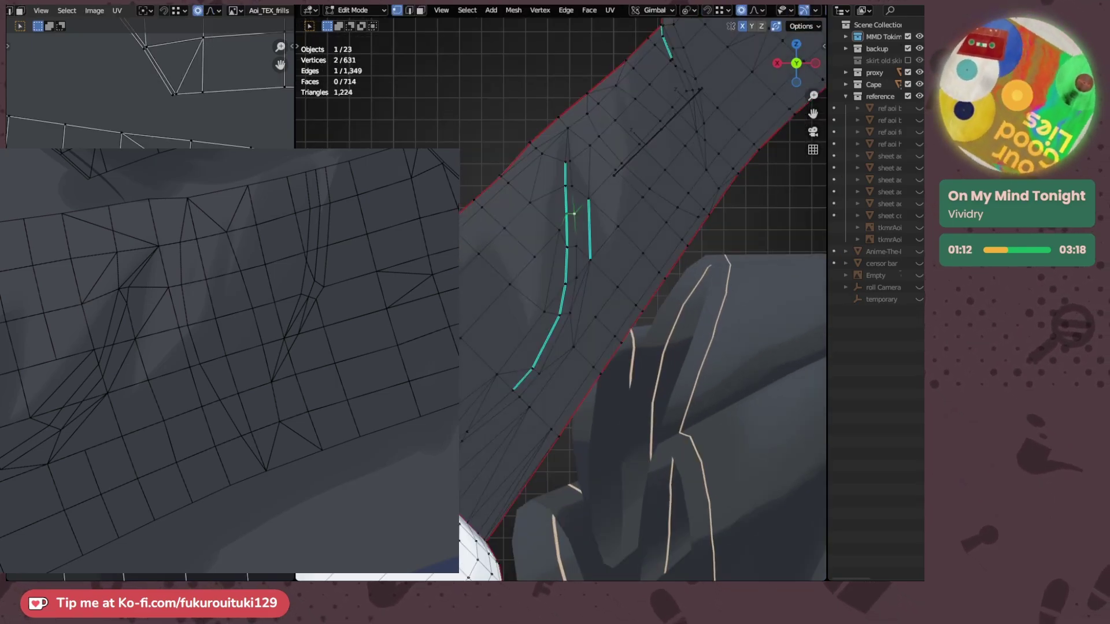
- Reposition the two UV vertices at the upper end of the sleeve's fold strip
{"action": "left_click", "coordinate": [156, 311]}
{"action": "scroll", "coordinate": [156, 311], "scroll_direction": "up", "scroll_amount": 1}
{"action": "key", "text": "g"}
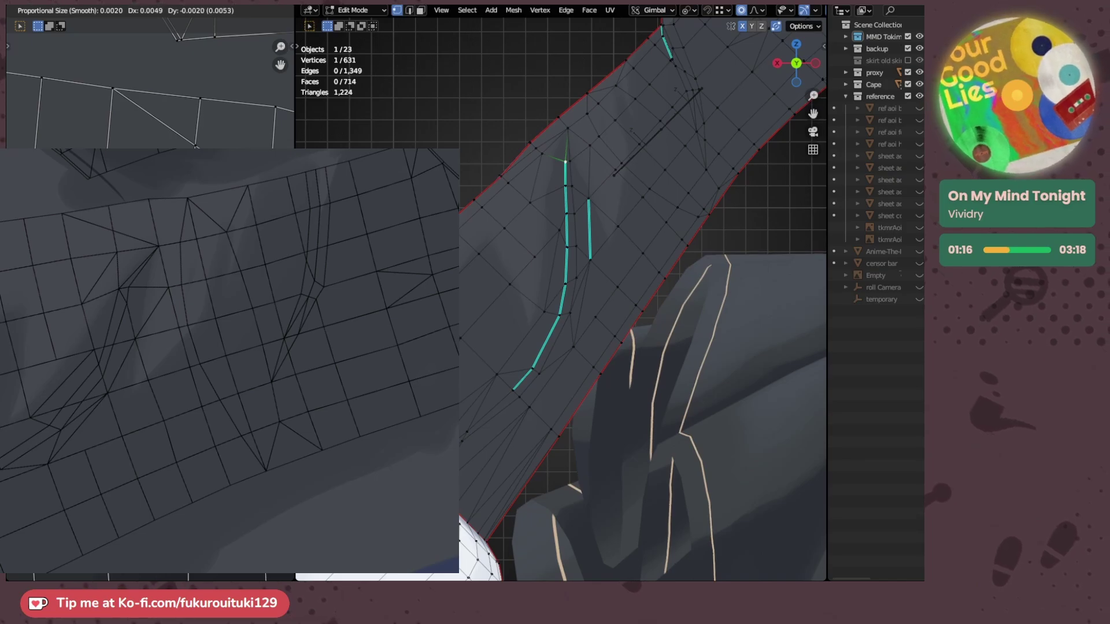
{"action": "left_click", "coordinate": [156, 311]}
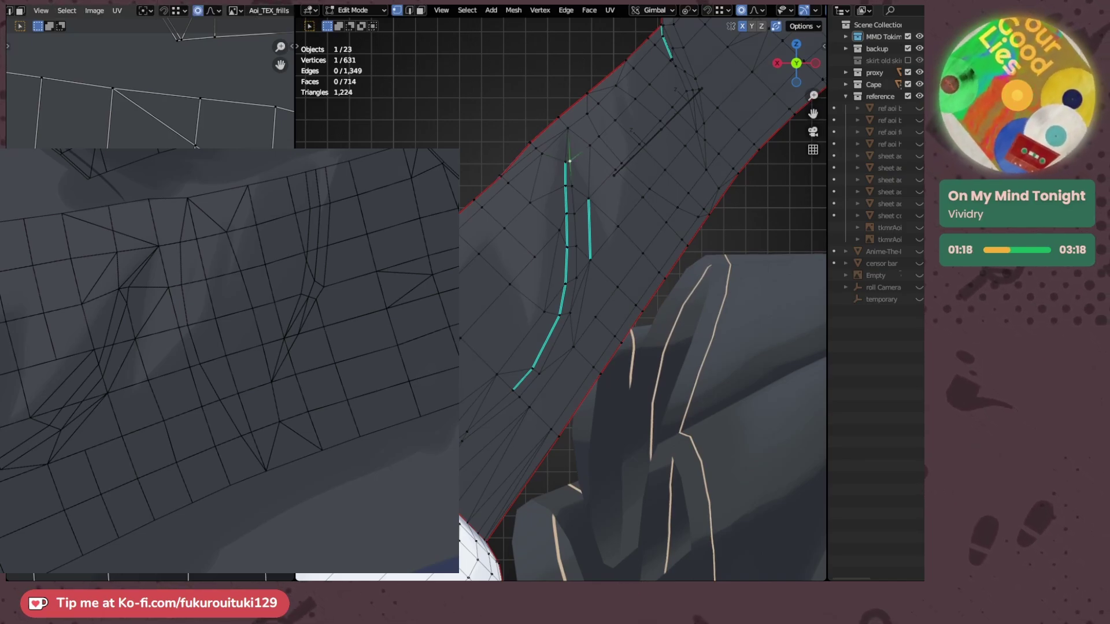
{"action": "key", "text": "g"}
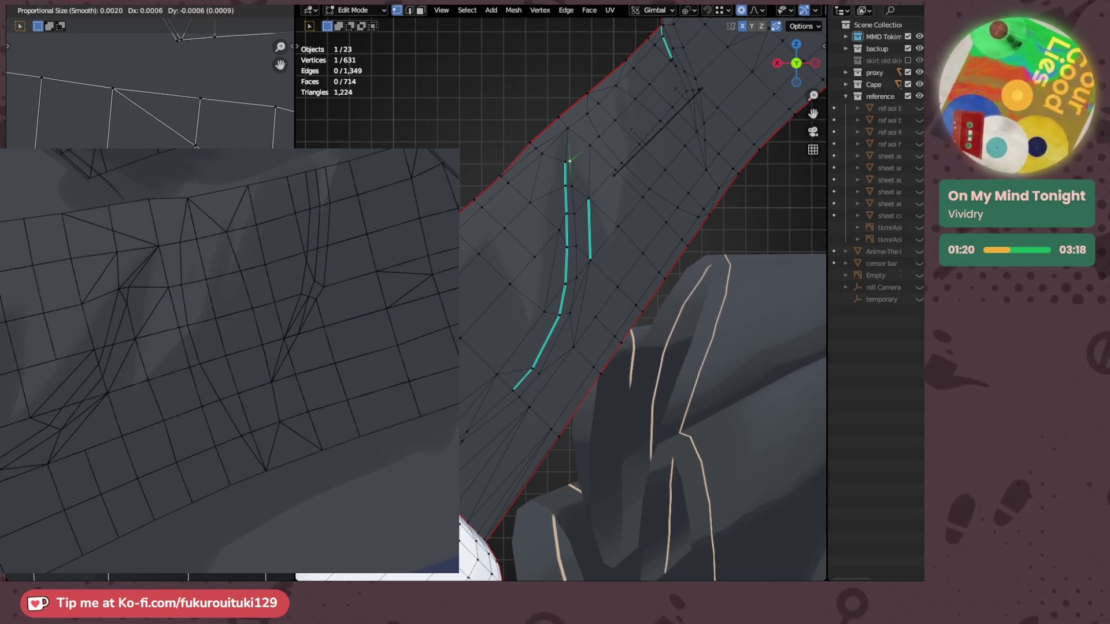
{"action": "left_click", "coordinate": [156, 311]}
{"action": "key", "text": "g"}
{"action": "left_click", "coordinate": [156, 311]}
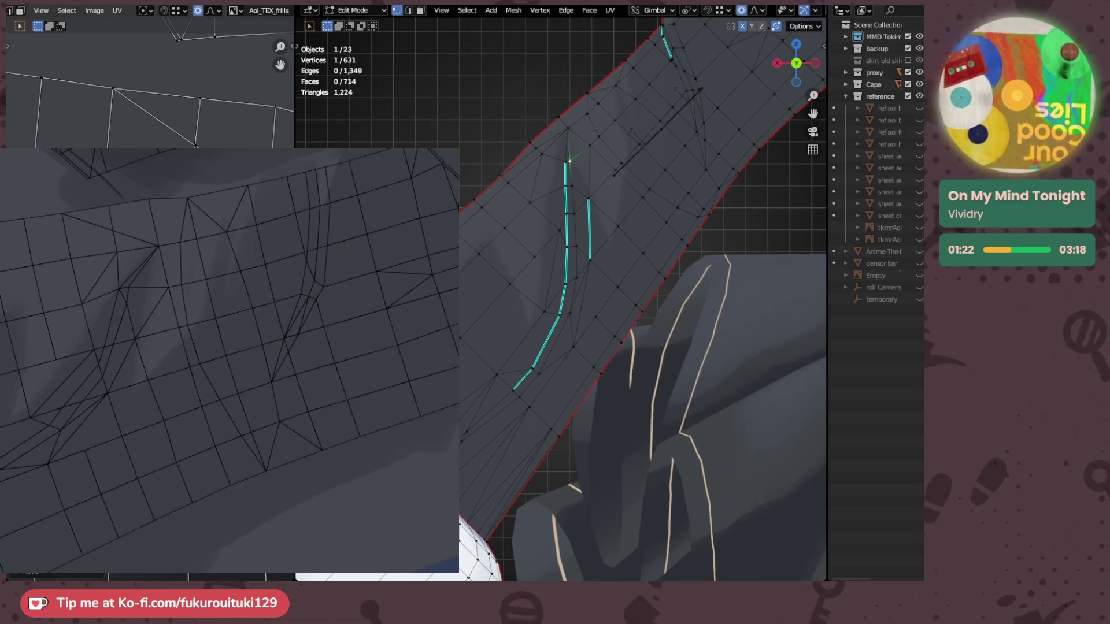
- Adjust the UV vertices down the fold strip, covering the second row, the top of the marked edge and the third row
{"action": "left_click", "coordinate": [156, 324]}
{"action": "key", "text": "g"}
{"action": "left_click", "coordinate": [156, 324]}
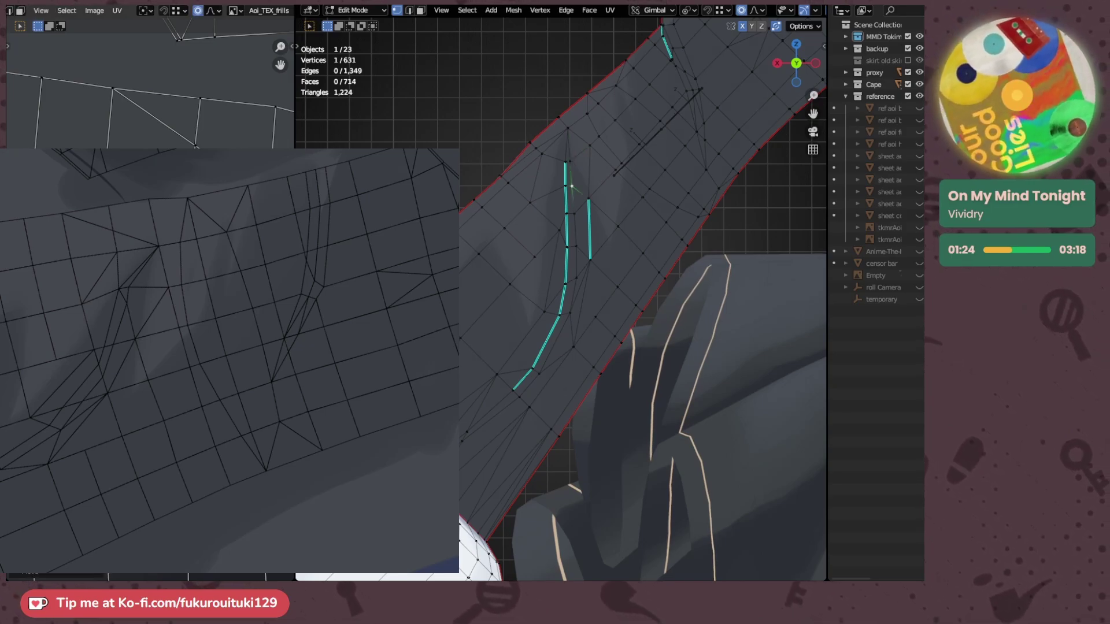
{"action": "key", "text": "g"}
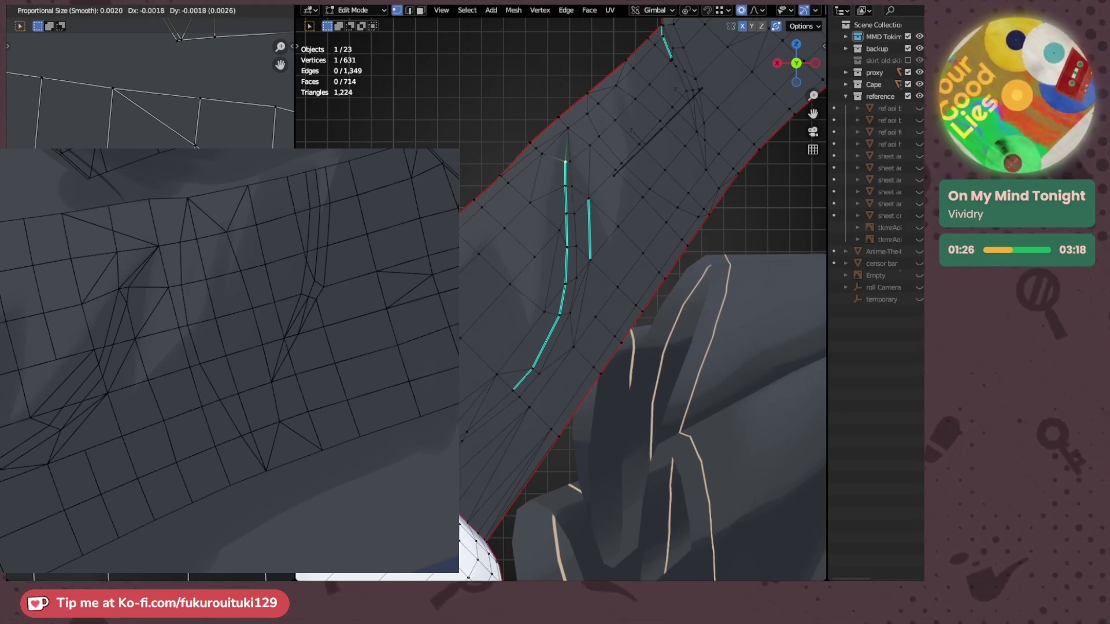
{"action": "key", "text": "Return"}
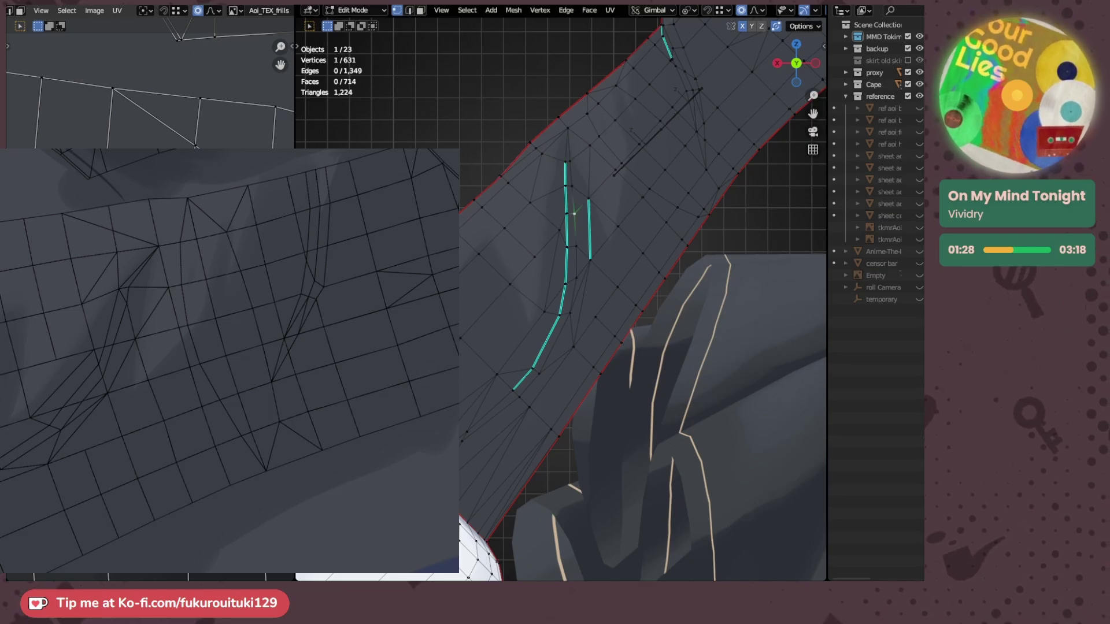
{"action": "key", "text": "g"}
{"action": "key", "text": "Return"}
- Fine-tune the UV positions of the vertices lying on the marked fold edge, finishing with its top vertex
{"action": "key", "text": "g"}
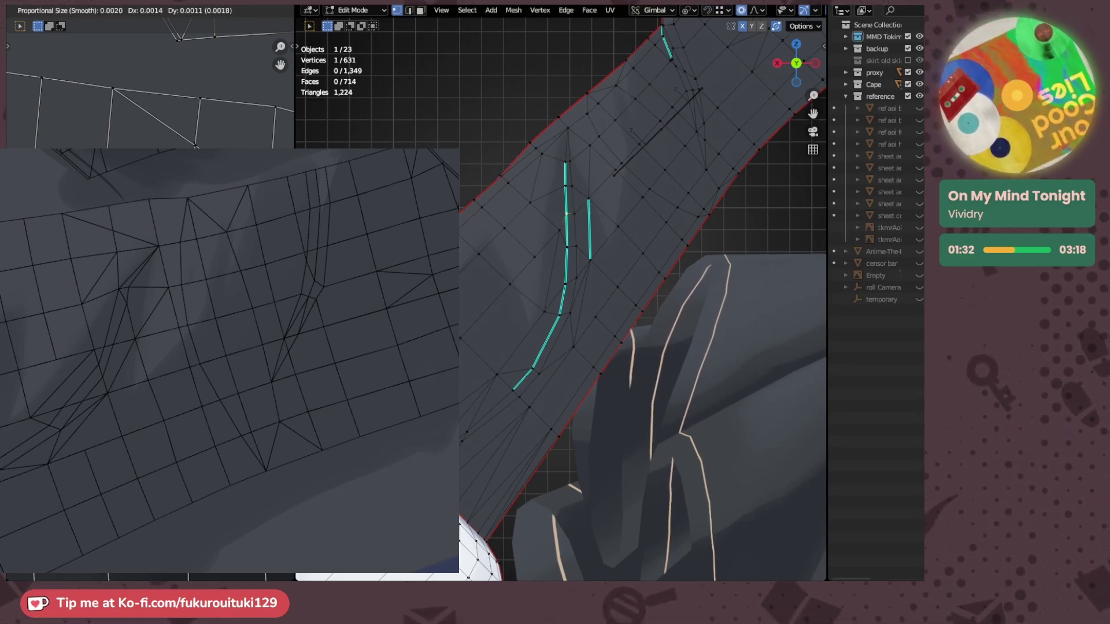
{"action": "key", "text": "Return"}
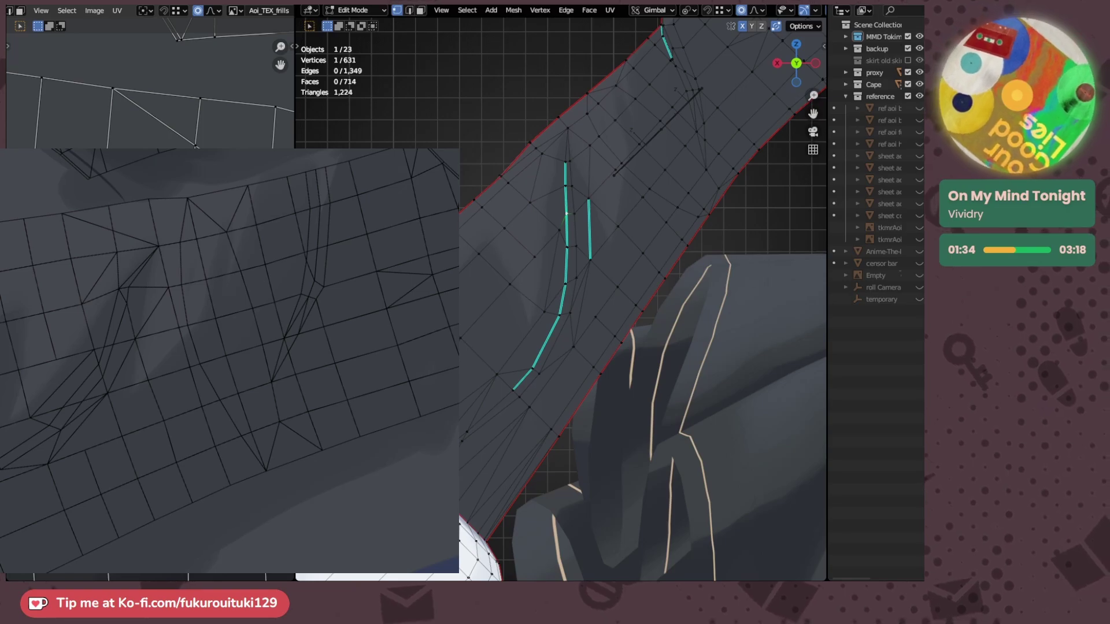
{"action": "key", "text": "g"}
{"action": "key", "text": "Return"}
{"action": "key", "text": "g"}
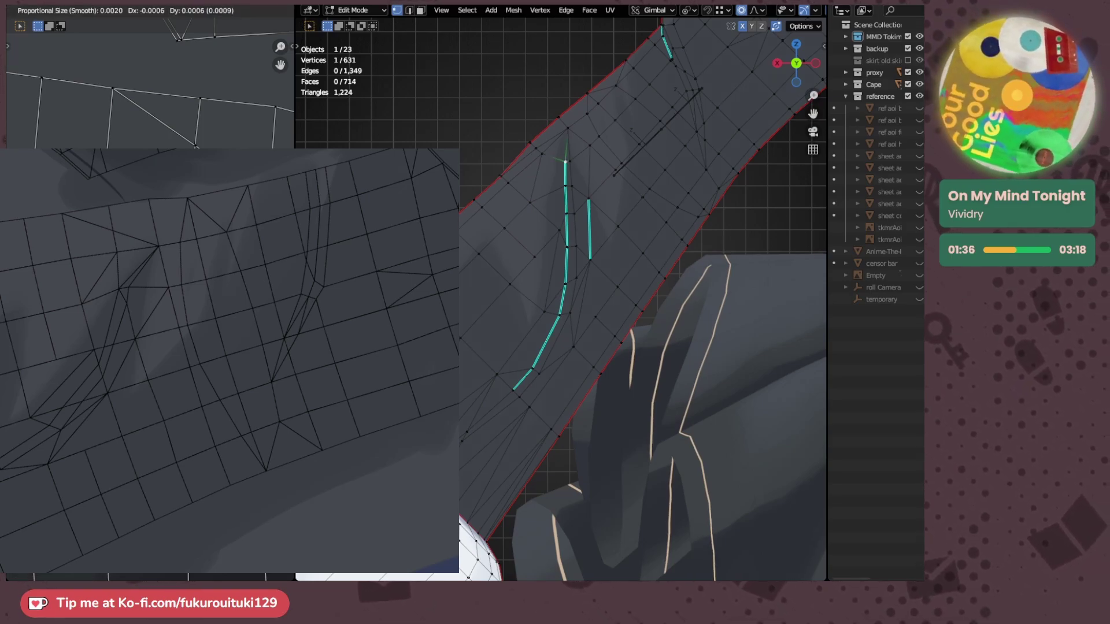
{"action": "key", "text": "Return"}
{"action": "key", "text": "g"}
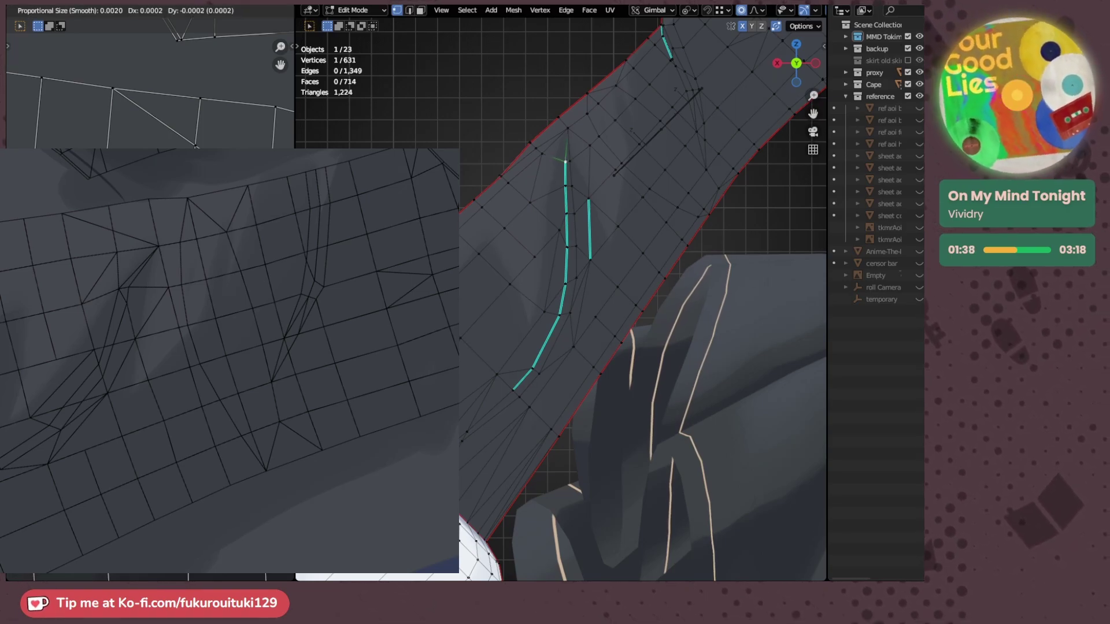
{"action": "key", "text": "Return"}
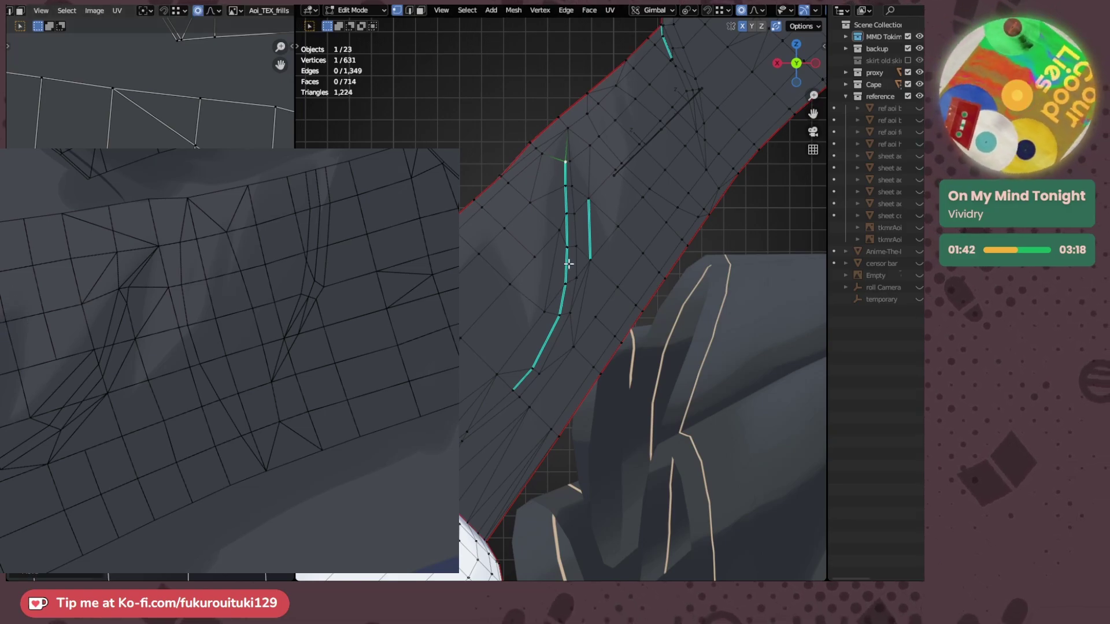
- Leave Edit Mode, select the black overskirt and inspect the sleeve shading up close and on the whole character
{"action": "key", "text": "Tab"}
{"action": "left_click", "coordinate": [730, 252]}
{"action": "scroll", "coordinate": [731, 247], "scroll_direction": "down", "scroll_amount": 3}
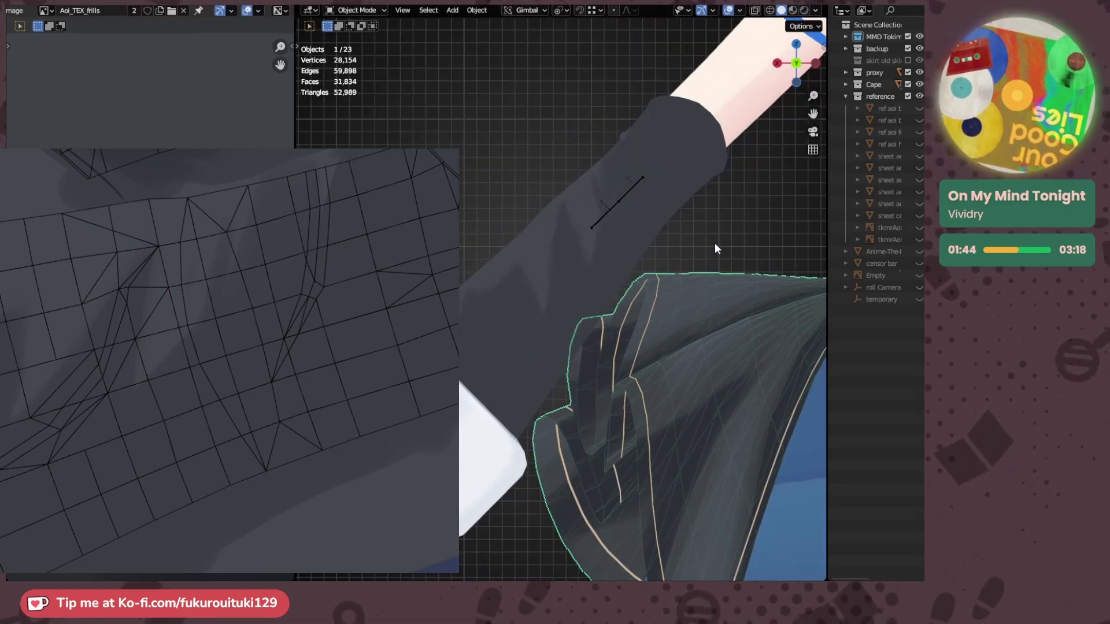
{"action": "middle_click_drag", "start_coordinate": [715, 244], "coordinate": [650, 252], "text": "alt"}
{"action": "scroll", "coordinate": [649, 252], "scroll_direction": "down", "scroll_amount": 5}
{"action": "scroll", "coordinate": [639, 261], "scroll_direction": "down", "scroll_amount": 3}
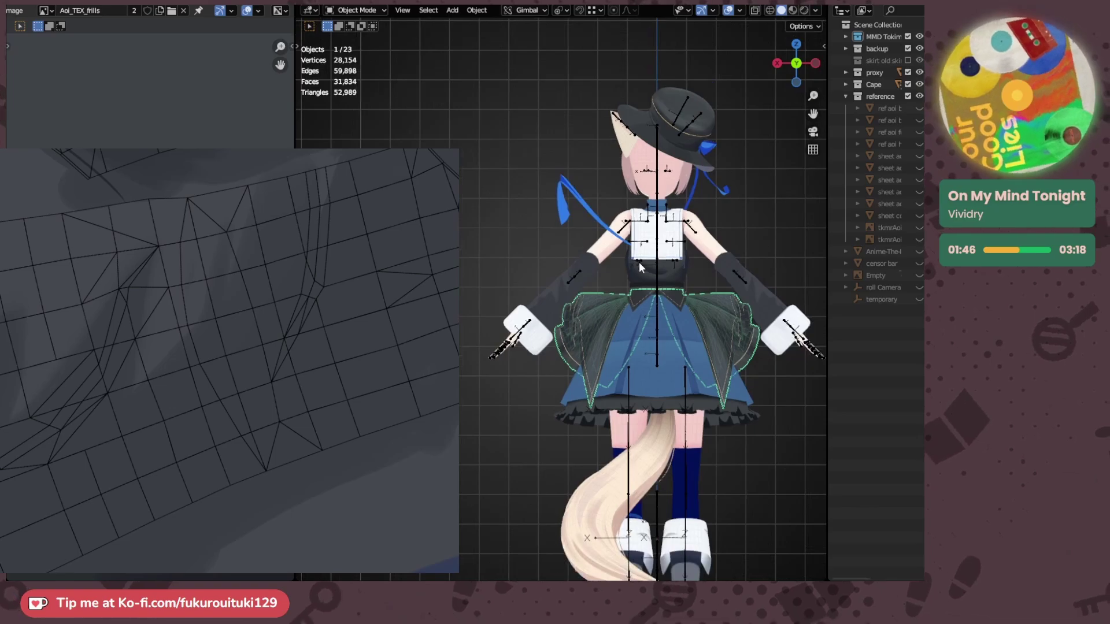
{"action": "scroll", "coordinate": [639, 262], "scroll_direction": "up", "scroll_amount": 6}
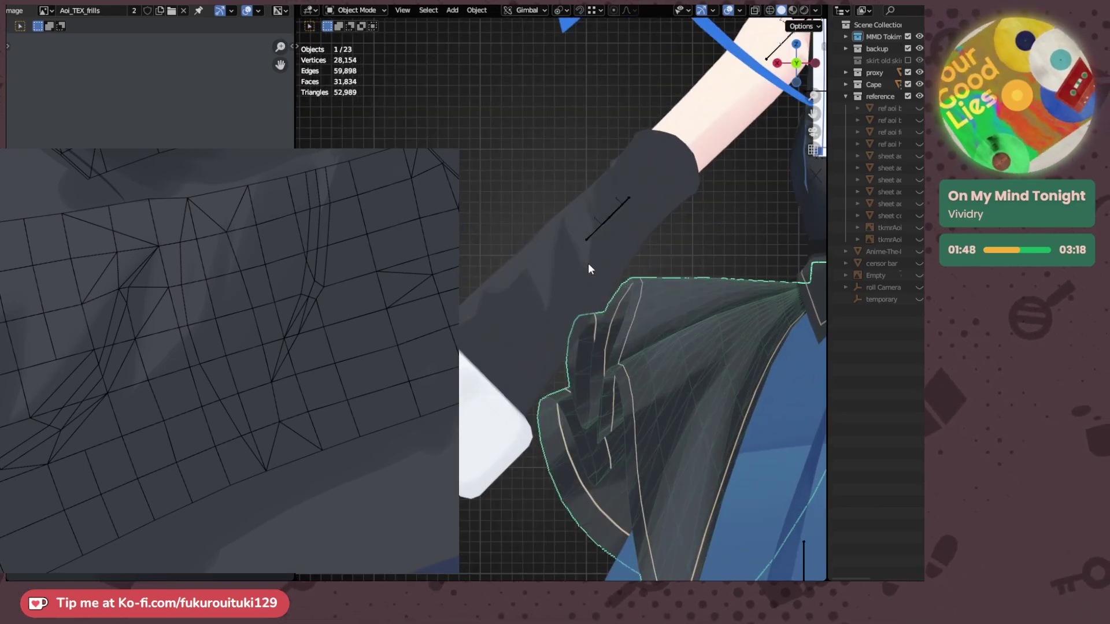
{"action": "middle_click_drag", "start_coordinate": [592, 278], "coordinate": [697, 313]}
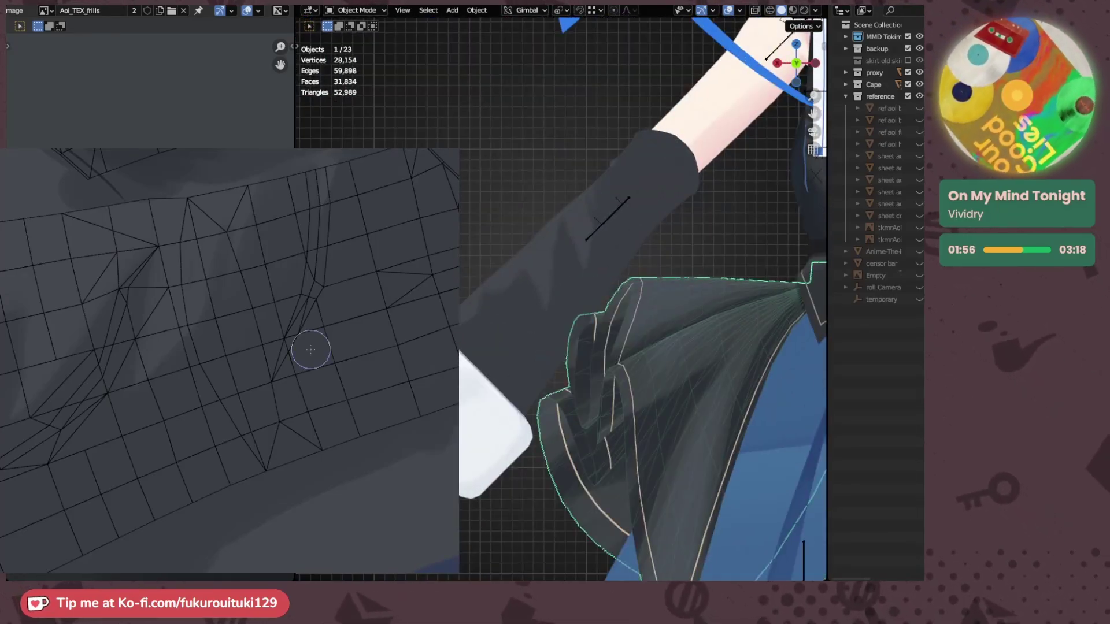
- Examine the sleeve region of the painted texture sheet and compare it with the sleeves in opposite straight-on views of the model
{"action": "mouse_move", "coordinate": [6, 283]}
{"action": "left_mouse_down"}
{"action": "mouse_move", "coordinate": [202, 185]}
{"action": "mouse_move", "coordinate": [144, 204]}
{"action": "left_mouse_up"}
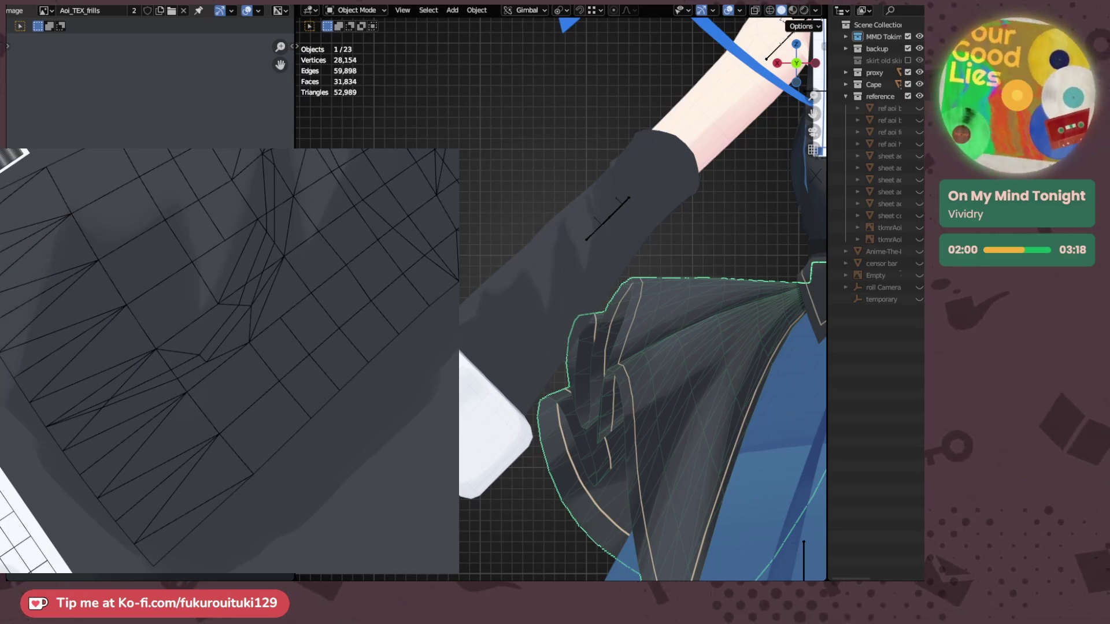
{"action": "middle_click_drag", "start_coordinate": [3, 389], "coordinate": [111, 341]}
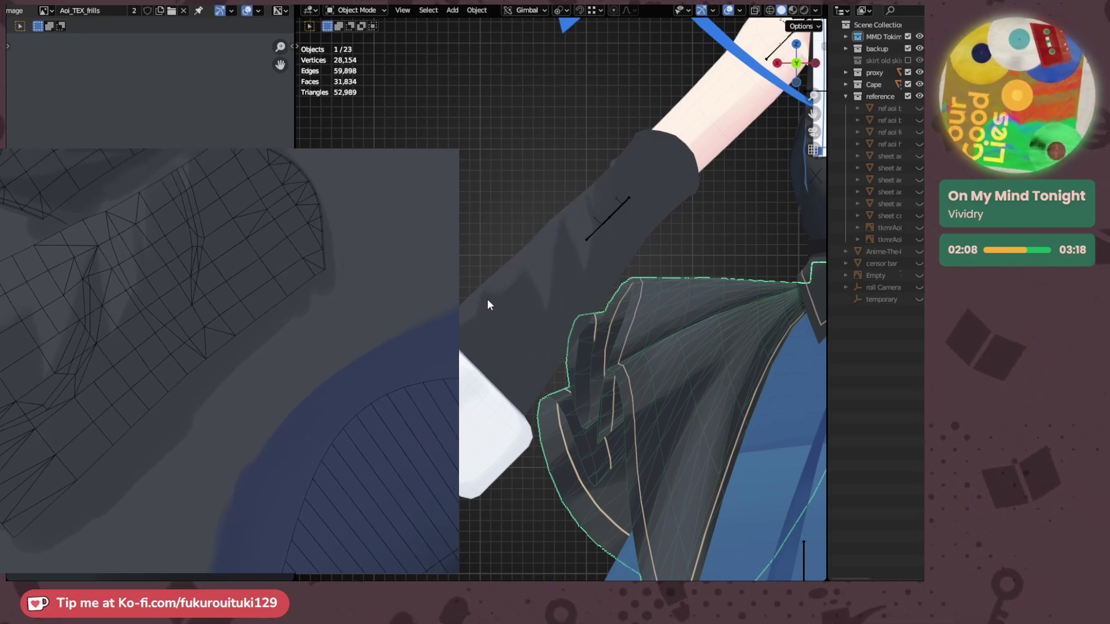
{"action": "key", "text": "KP_1"}
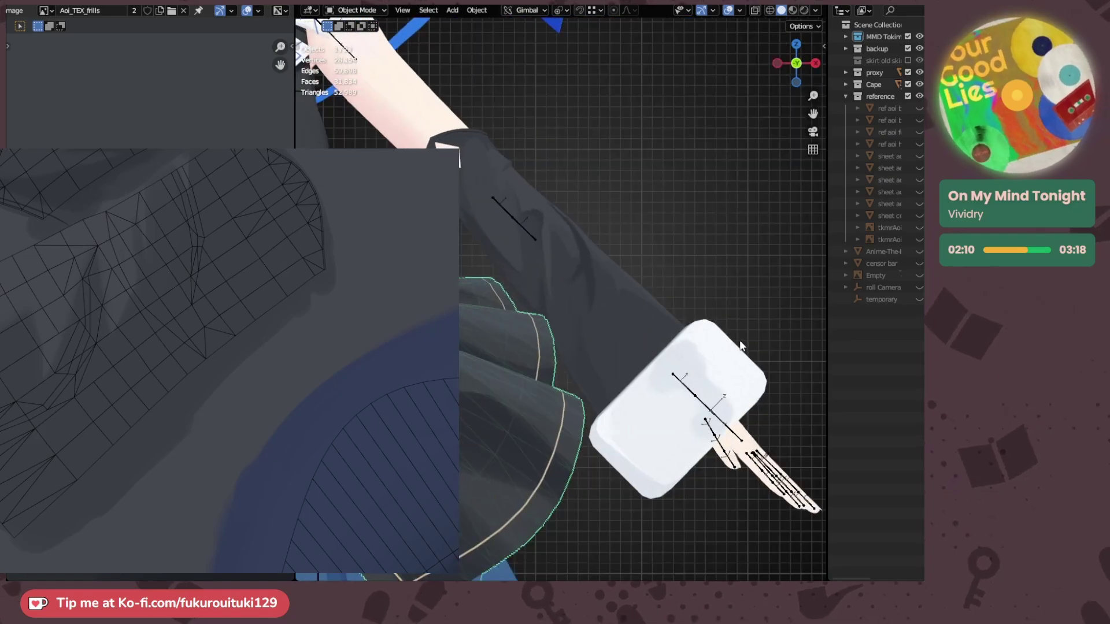
{"action": "key", "text": "ctrl+KP_1"}
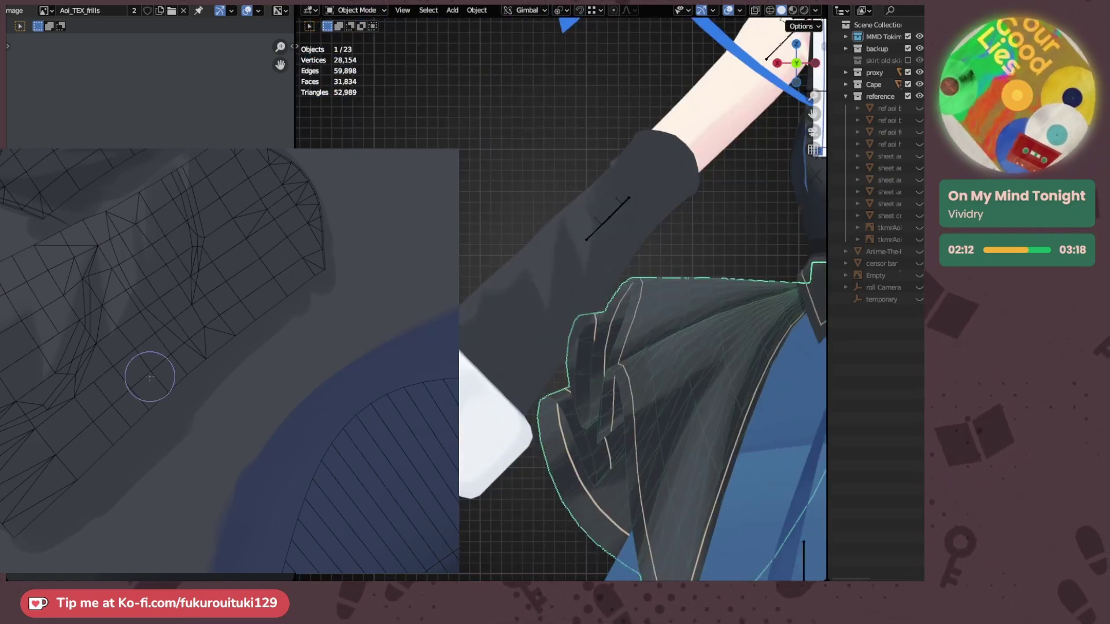
- Touch up the painted fold shading along the lower sleeve piece of the texture sheet, comparing it with the neighbouring sleeve piece
{"action": "scroll", "coordinate": [52, 321], "scroll_direction": "up", "scroll_amount": 3}
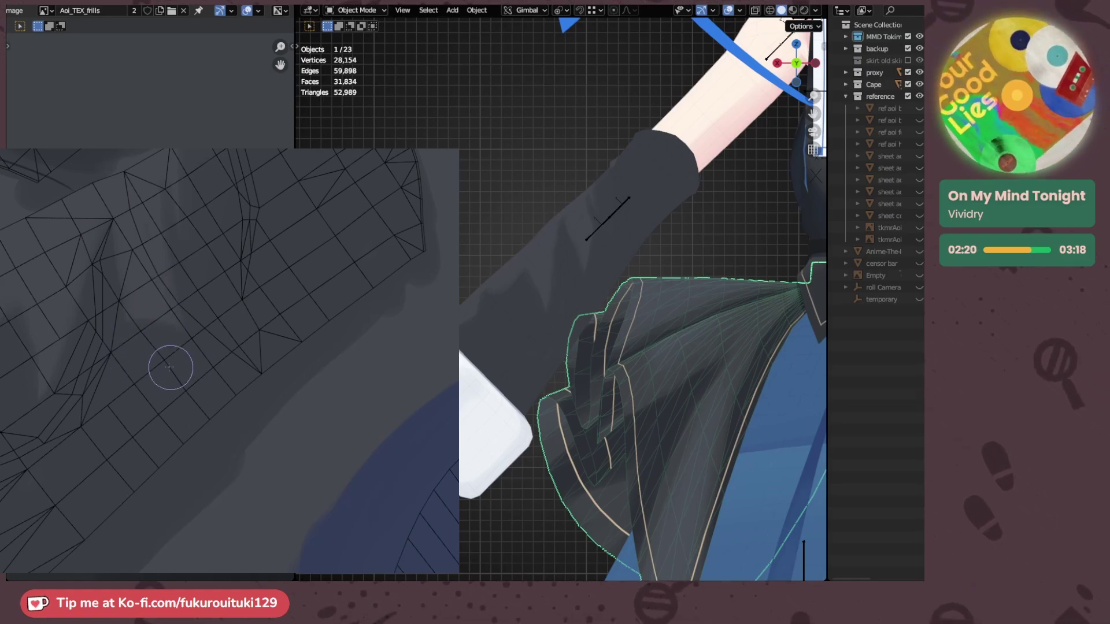
{"action": "left_click_drag", "start_coordinate": [146, 322], "coordinate": [129, 337]}
{"action": "mouse_move", "coordinate": [172, 369]}
{"action": "left_mouse_down"}
{"action": "mouse_move", "coordinate": [87, 389]}
{"action": "mouse_move", "coordinate": [154, 336]}
{"action": "mouse_move", "coordinate": [173, 362]}
{"action": "left_mouse_up"}
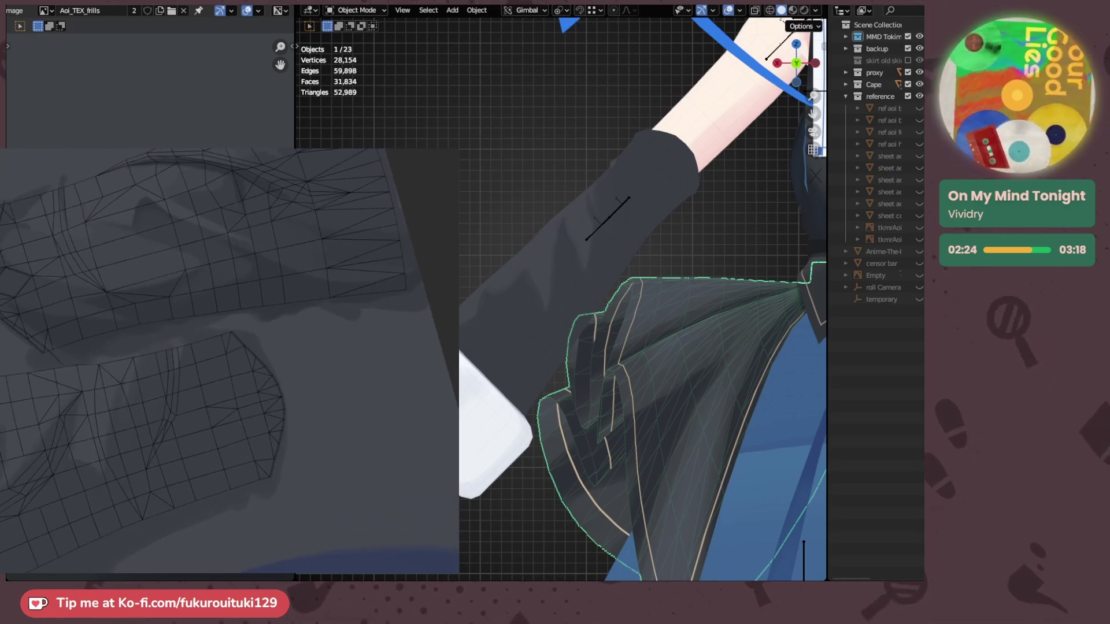
{"action": "scroll", "coordinate": [292, 301], "scroll_direction": "up", "scroll_amount": 1}
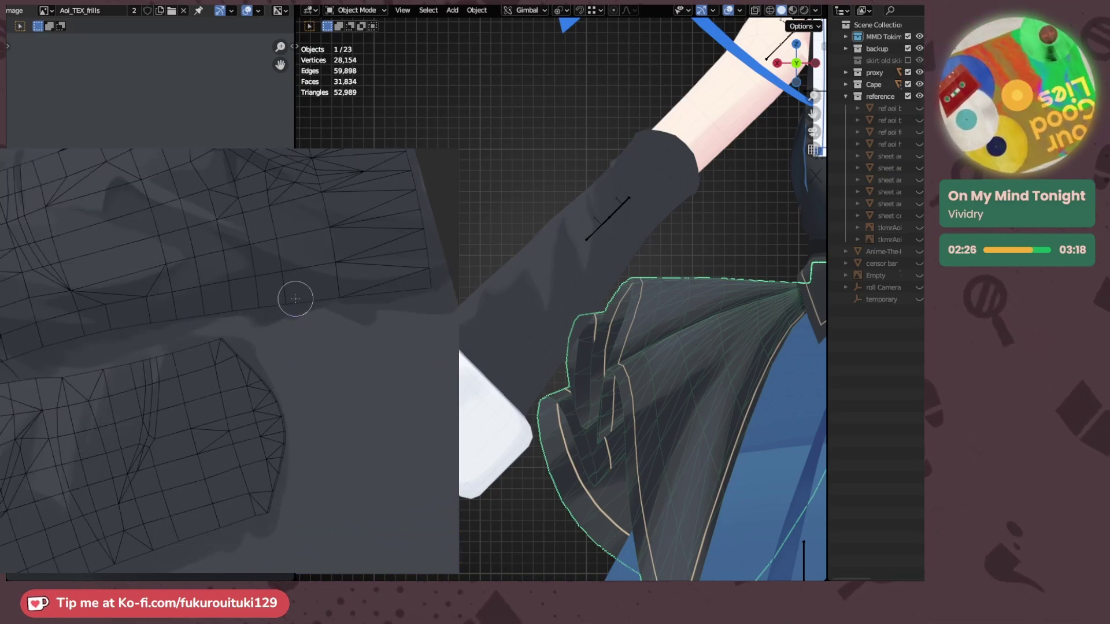
{"action": "middle_click_drag", "start_coordinate": [292, 305], "coordinate": [272, 363]}
{"action": "mouse_move", "coordinate": [260, 457]}
{"action": "middle_mouse_down"}
{"action": "mouse_move", "coordinate": [314, 322]}
{"action": "mouse_move", "coordinate": [265, 414]}
{"action": "mouse_move", "coordinate": [337, 178]}
{"action": "middle_mouse_up"}
{"action": "mouse_move", "coordinate": [338, 178]}
{"action": "left_mouse_down"}
{"action": "mouse_move", "coordinate": [89, 438]}
{"action": "mouse_move", "coordinate": [315, 208]}
{"action": "mouse_move", "coordinate": [54, 446]}
{"action": "left_mouse_up"}
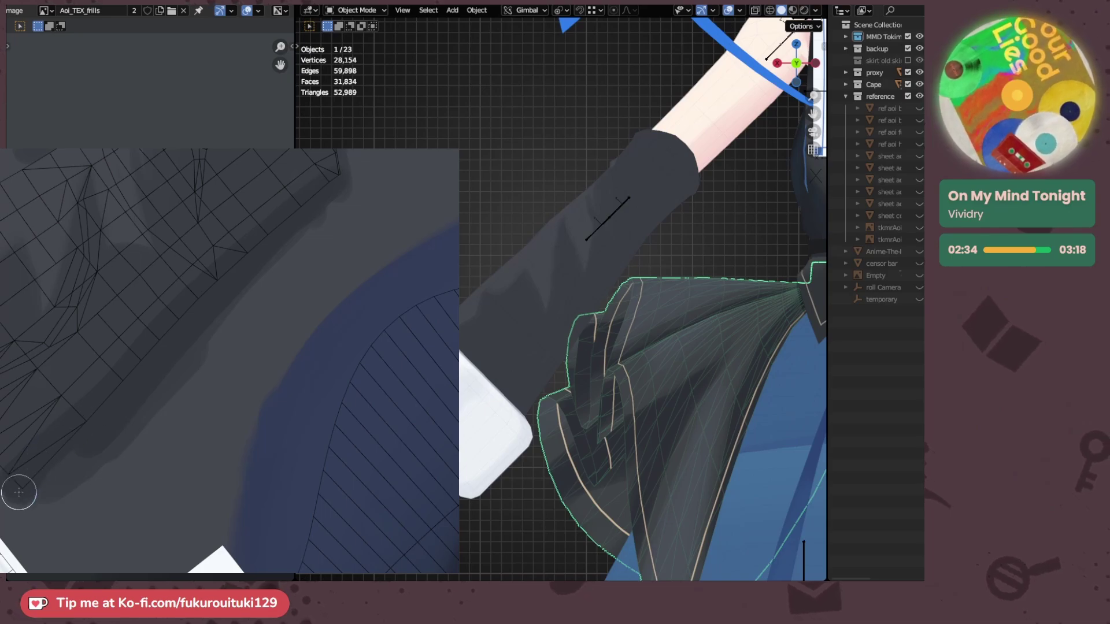
{"action": "mouse_move", "coordinate": [156, 352]}
{"action": "middle_mouse_down"}
{"action": "mouse_move", "coordinate": [225, 342]}
{"action": "mouse_move", "coordinate": [229, 392]}
{"action": "mouse_move", "coordinate": [229, 338]}
{"action": "middle_mouse_up"}
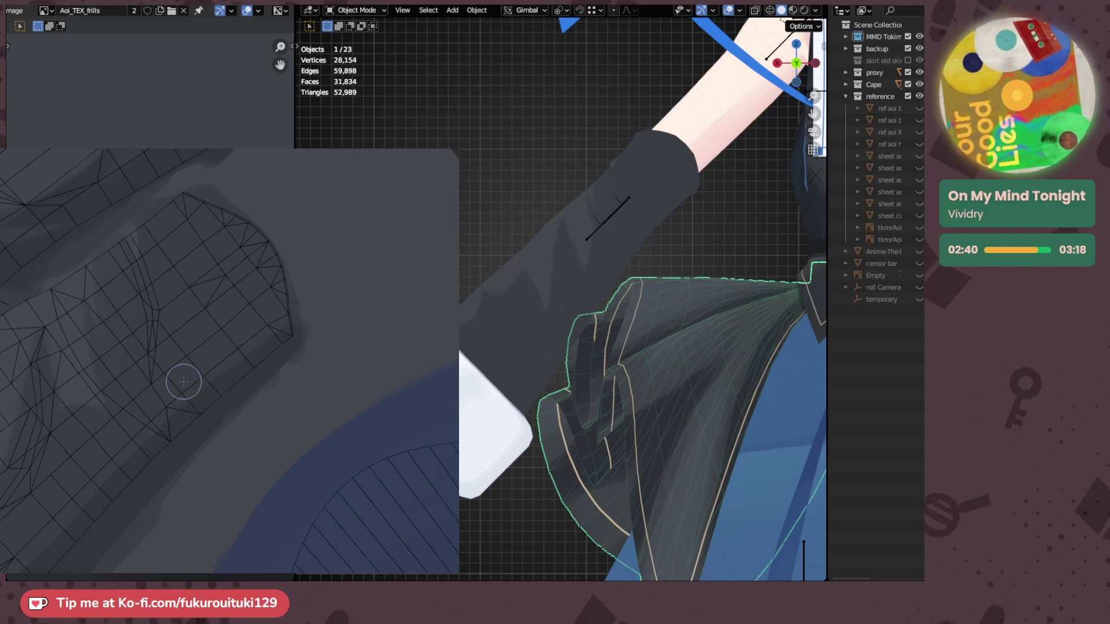
{"action": "scroll", "coordinate": [92, 349], "scroll_direction": "up", "scroll_amount": 6}
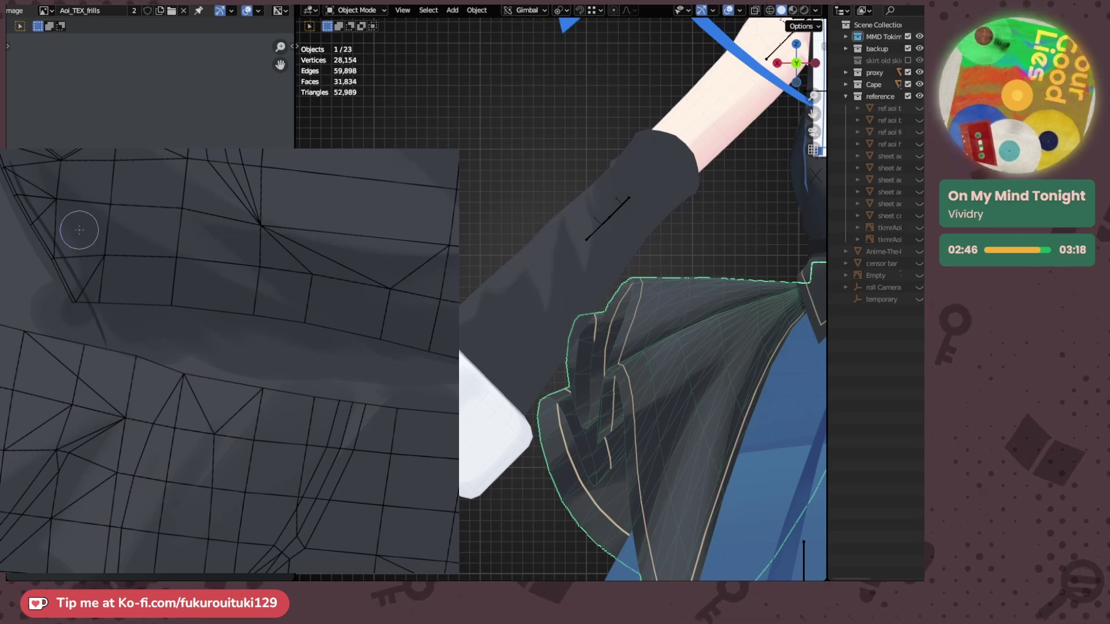
{"action": "scroll", "coordinate": [46, 223], "scroll_direction": "down", "scroll_amount": 5}
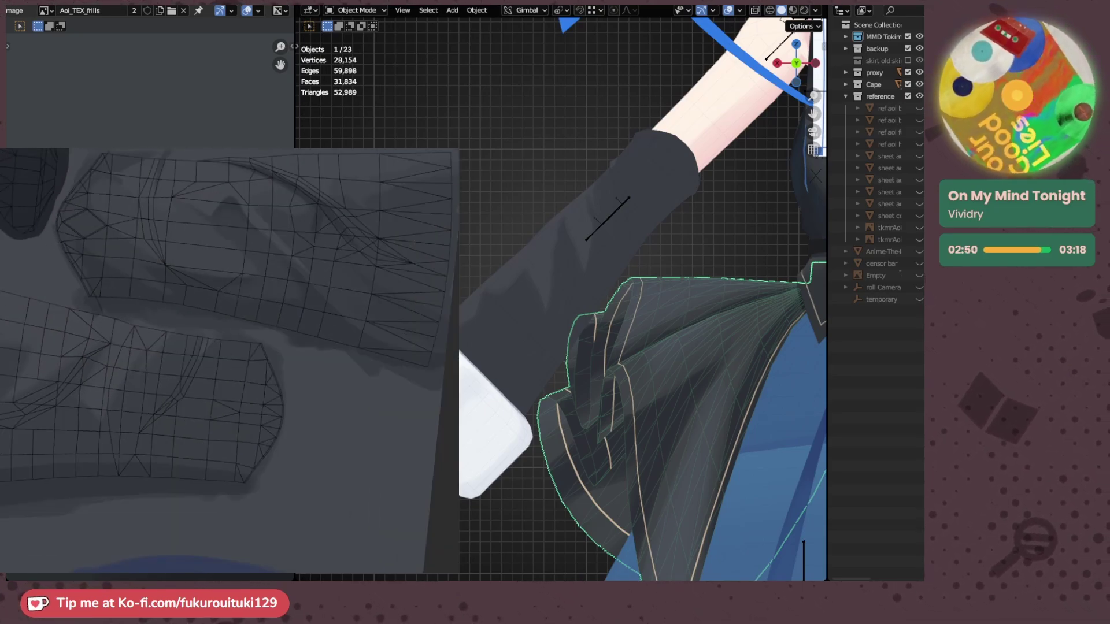
- Deselect the overskirt and compare the sleeve shading from the opposite side and from oblique angles on the model
{"action": "middle_click_drag", "start_coordinate": [404, 213], "coordinate": [627, 224], "text": "alt"}
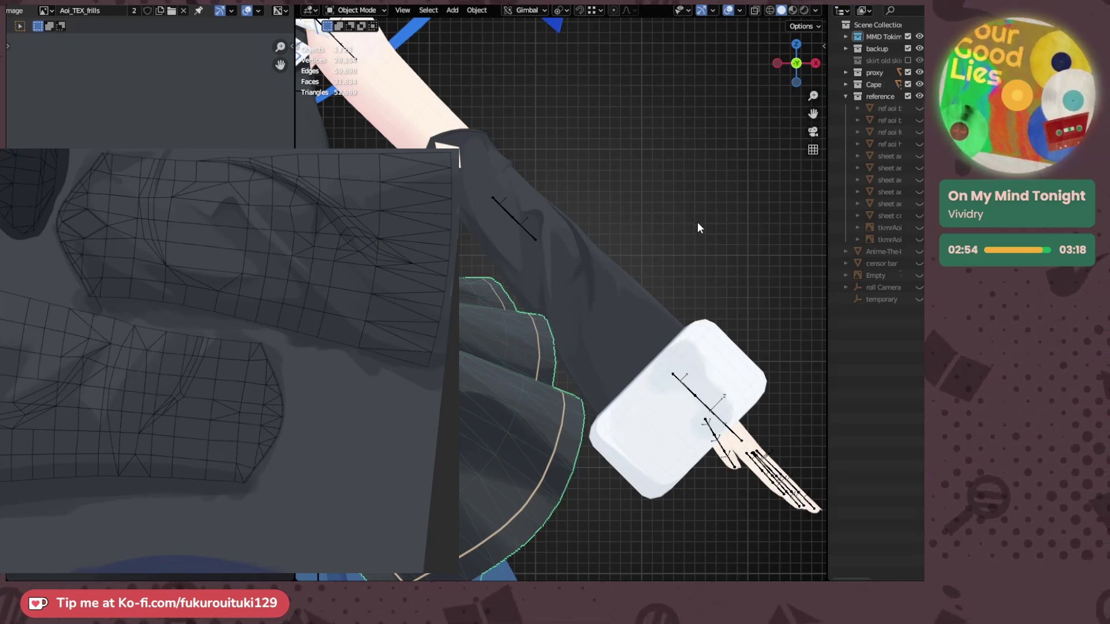
{"action": "mouse_move", "coordinate": [697, 222]}
{"action": "middle_mouse_down"}
{"action": "mouse_move", "coordinate": [620, 226]}
{"action": "mouse_move", "coordinate": [684, 242]}
{"action": "mouse_move", "coordinate": [557, 228]}
{"action": "mouse_move", "coordinate": [703, 230]}
{"action": "middle_mouse_up"}
{"action": "left_click", "coordinate": [708, 231]}
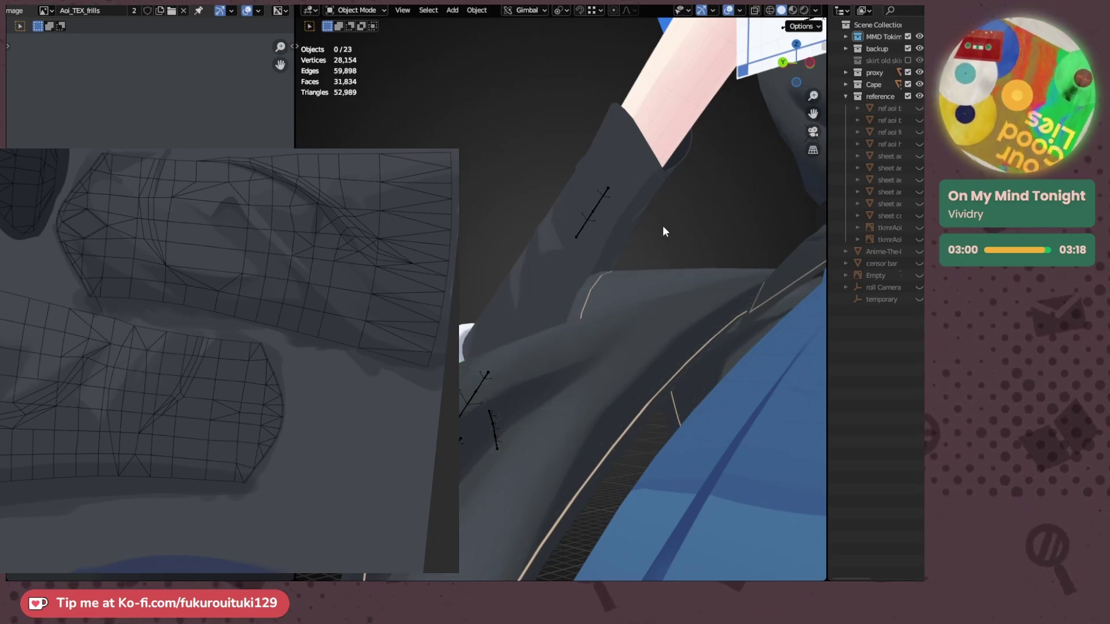
{"action": "mouse_move", "coordinate": [670, 231]}
{"action": "middle_mouse_down"}
{"action": "mouse_move", "coordinate": [743, 228]}
{"action": "mouse_move", "coordinate": [691, 220]}
{"action": "mouse_move", "coordinate": [661, 230]}
{"action": "middle_mouse_up"}
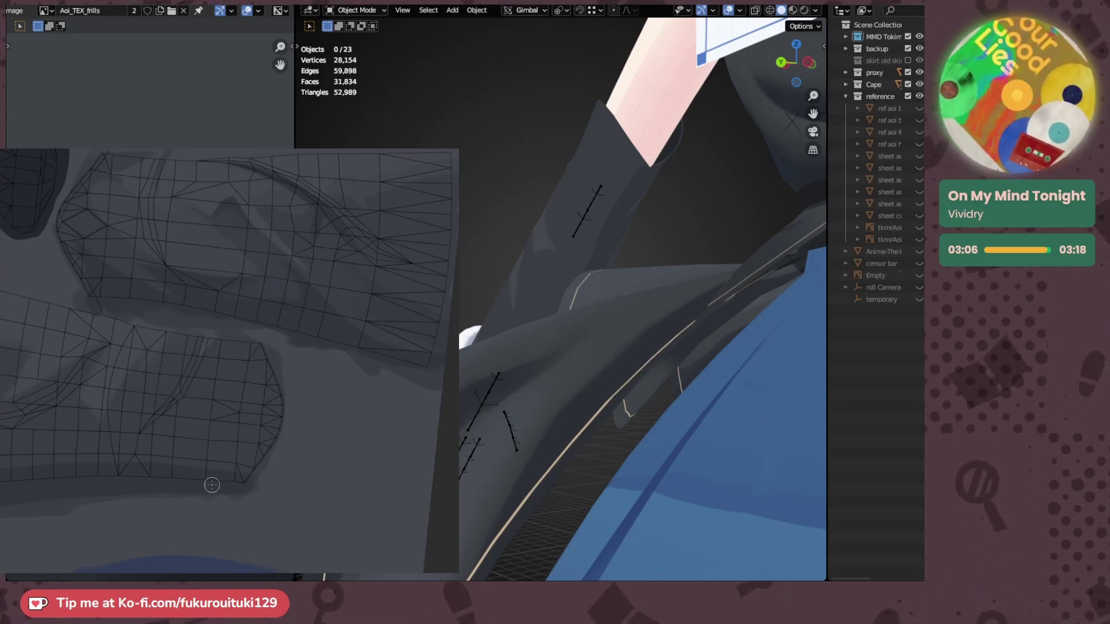
{"action": "middle_click_drag", "start_coordinate": [643, 317], "coordinate": [717, 296]}
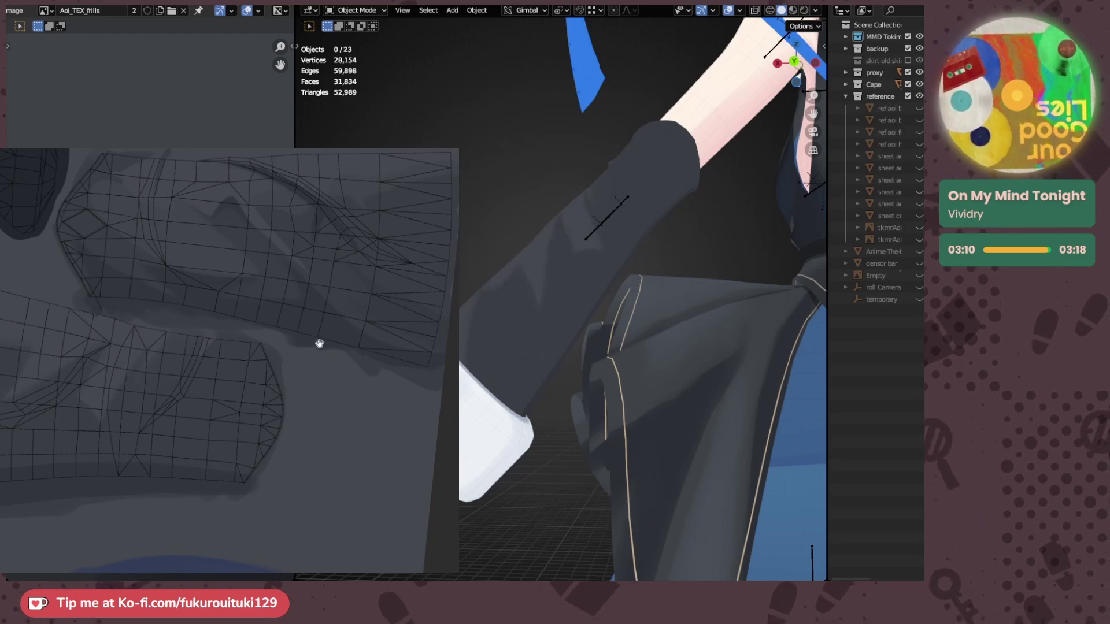
- Paint soft shading along the crease nearest the rounded end of the lower sleeve piece
{"action": "left_click_drag", "start_coordinate": [320, 343], "coordinate": [378, 214]}
{"action": "left_click_drag", "start_coordinate": [264, 186], "coordinate": [196, 192]}
{"action": "left_click_drag", "start_coordinate": [232, 251], "coordinate": [207, 253]}
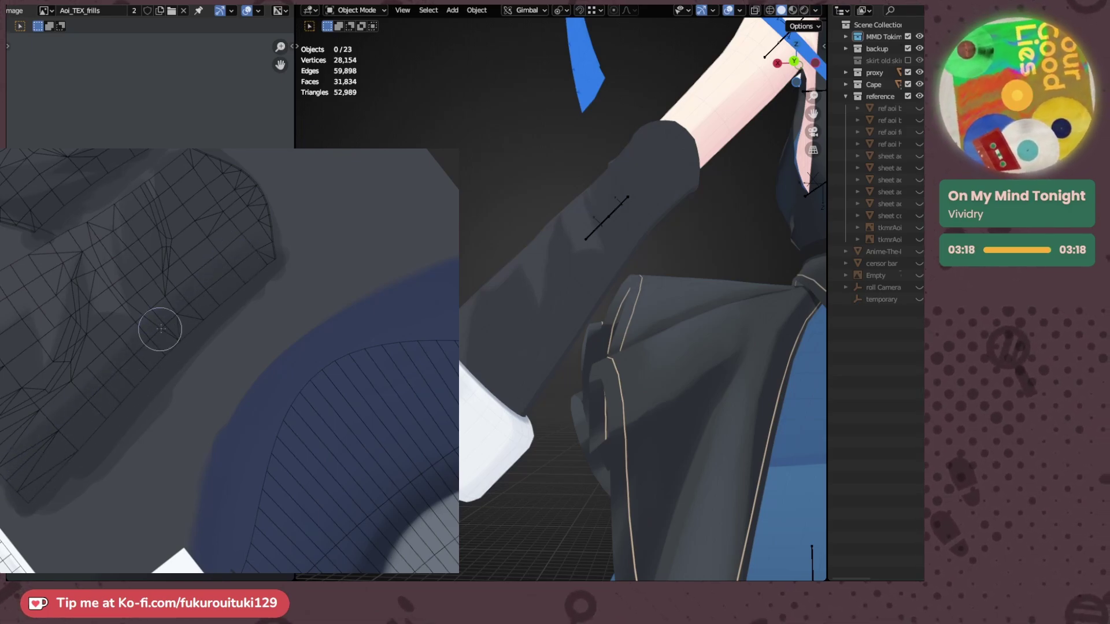
{"action": "middle_click_drag", "start_coordinate": [230, 220], "coordinate": [191, 318]}
{"action": "mouse_move", "coordinate": [191, 318]}
{"action": "left_mouse_down"}
{"action": "mouse_move", "coordinate": [124, 364]}
{"action": "mouse_move", "coordinate": [168, 401]}
{"action": "mouse_move", "coordinate": [148, 397]}
{"action": "left_mouse_up"}
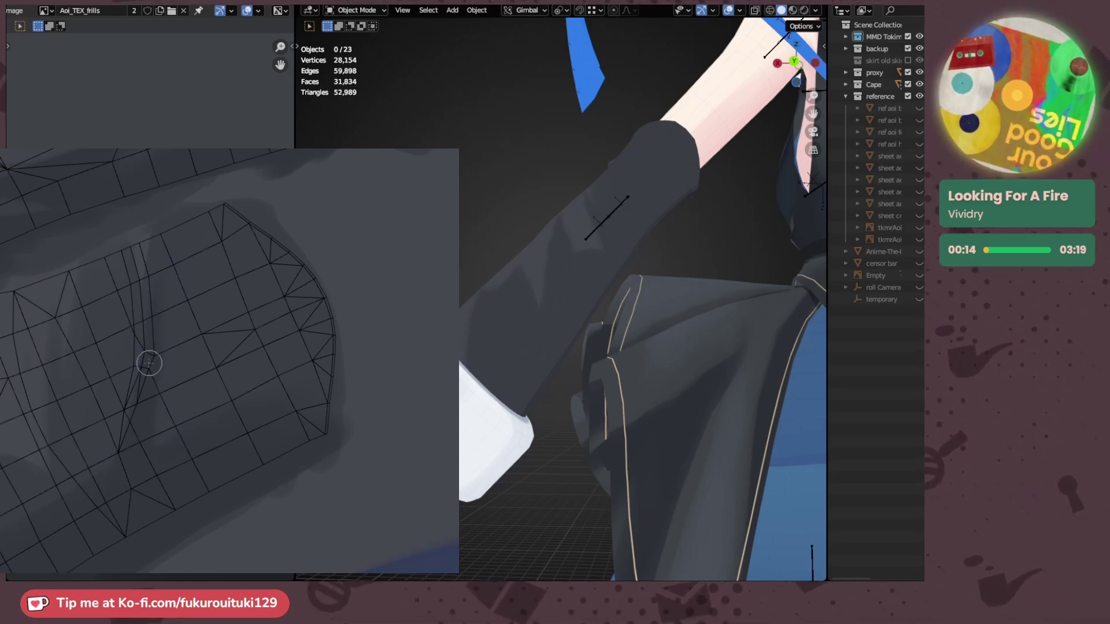
{"action": "mouse_move", "coordinate": [144, 361]}
{"action": "middle_mouse_down"}
{"action": "mouse_move", "coordinate": [185, 406]}
{"action": "mouse_move", "coordinate": [161, 398]}
{"action": "mouse_move", "coordinate": [143, 448]}
{"action": "mouse_move", "coordinate": [144, 396]}
{"action": "mouse_move", "coordinate": [139, 415]}
{"action": "middle_mouse_up"}
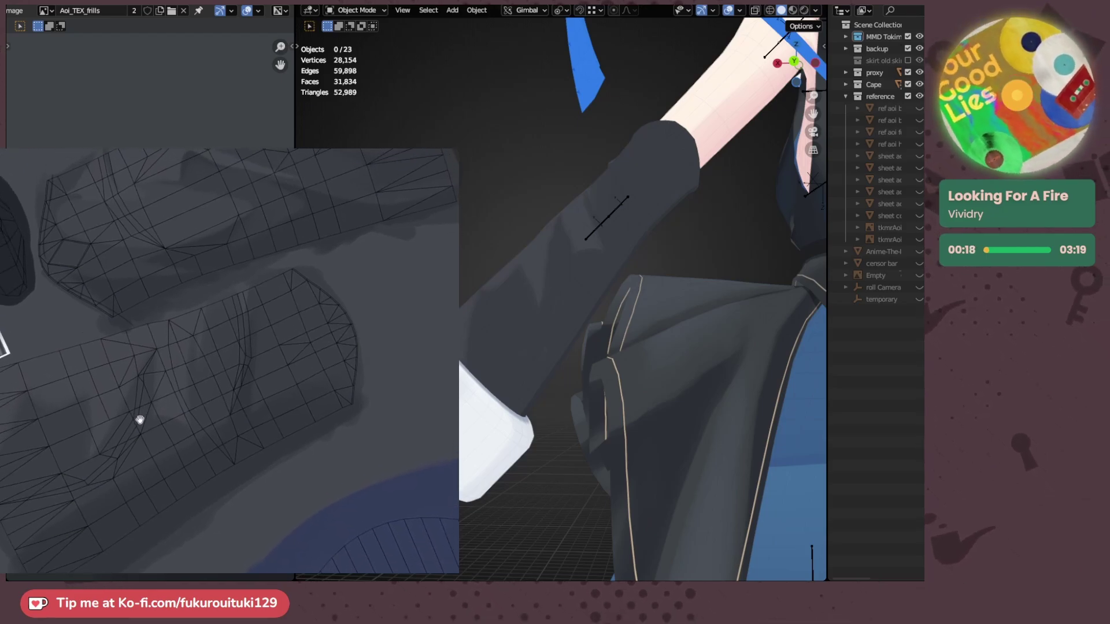
- Paint fold shadows around the crease cluster toward the cuff and check the sleeve in a straight-on view of the model
{"action": "mouse_move", "coordinate": [148, 467]}
{"action": "middle_mouse_down"}
{"action": "mouse_move", "coordinate": [139, 450]}
{"action": "mouse_move", "coordinate": [191, 359]}
{"action": "mouse_move", "coordinate": [166, 328]}
{"action": "mouse_move", "coordinate": [150, 397]}
{"action": "mouse_move", "coordinate": [139, 304]}
{"action": "middle_mouse_up"}
{"action": "scroll", "coordinate": [138, 304], "scroll_direction": "up", "scroll_amount": 1}
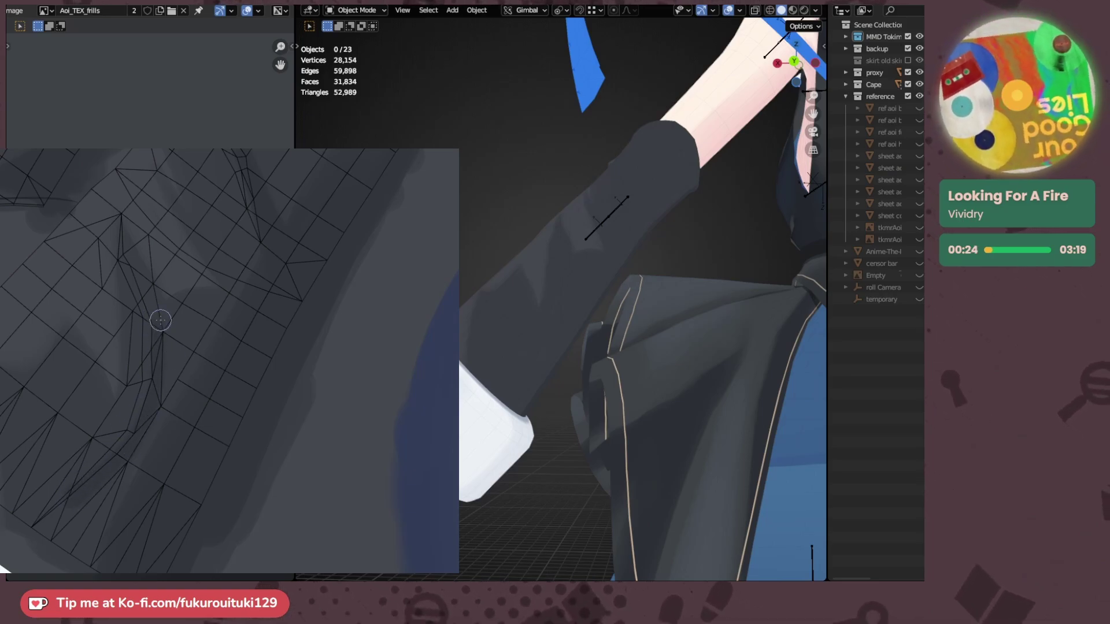
{"action": "mouse_move", "coordinate": [154, 376]}
{"action": "middle_mouse_down"}
{"action": "mouse_move", "coordinate": [121, 404]}
{"action": "mouse_move", "coordinate": [116, 433]}
{"action": "mouse_move", "coordinate": [156, 400]}
{"action": "middle_mouse_up"}
{"action": "middle_click_drag", "start_coordinate": [131, 463], "coordinate": [144, 359]}
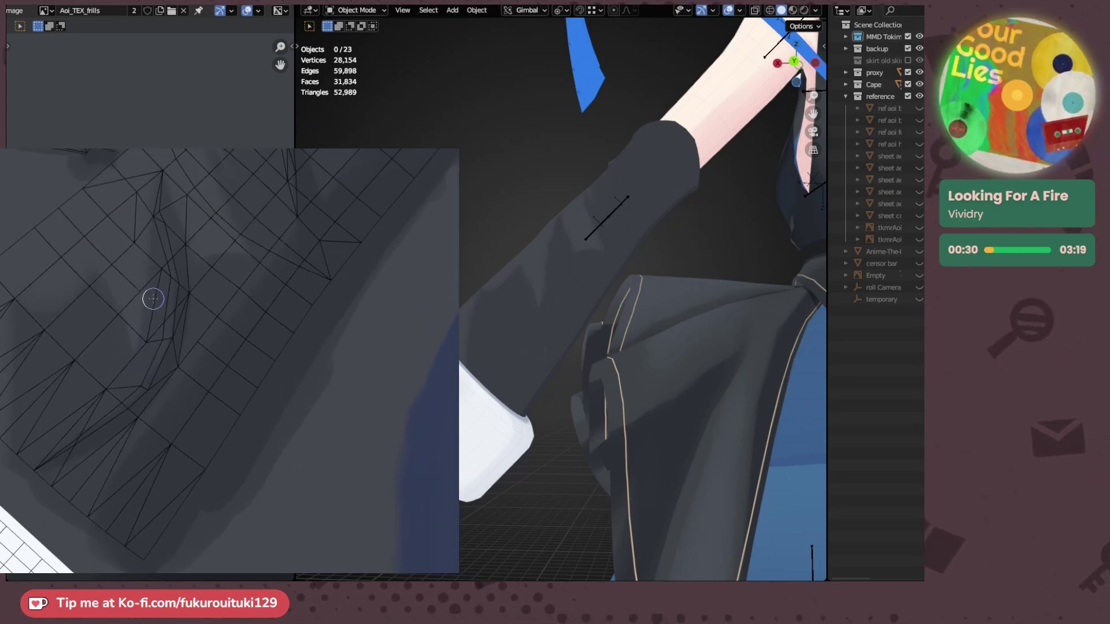
{"action": "middle_click_drag", "start_coordinate": [148, 297], "coordinate": [156, 285]}
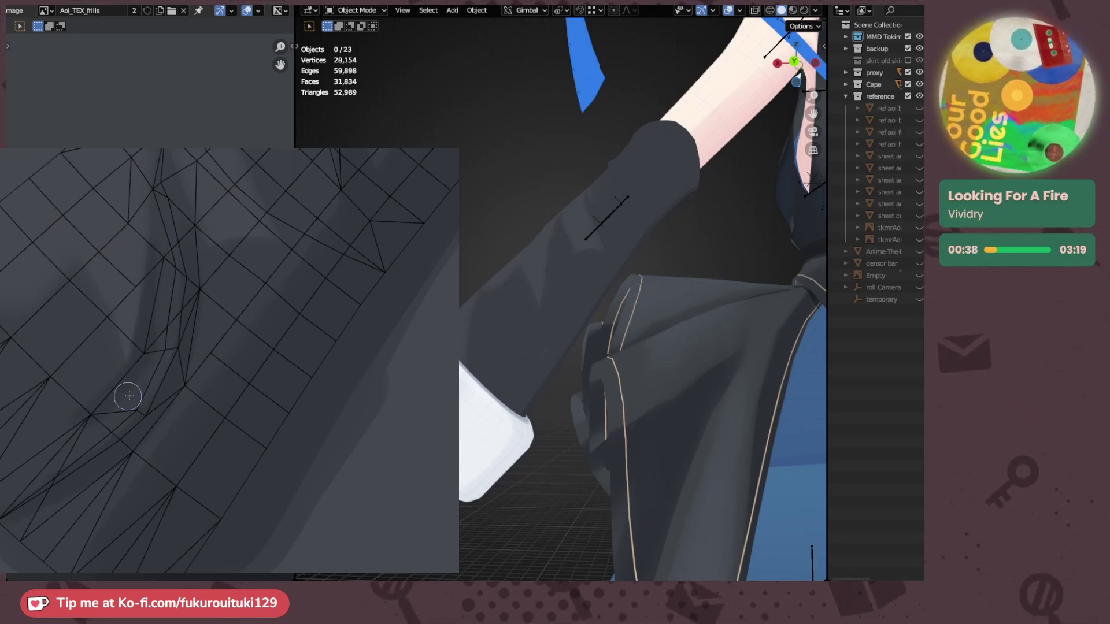
{"action": "left_click_drag", "start_coordinate": [87, 325], "coordinate": [105, 278]}
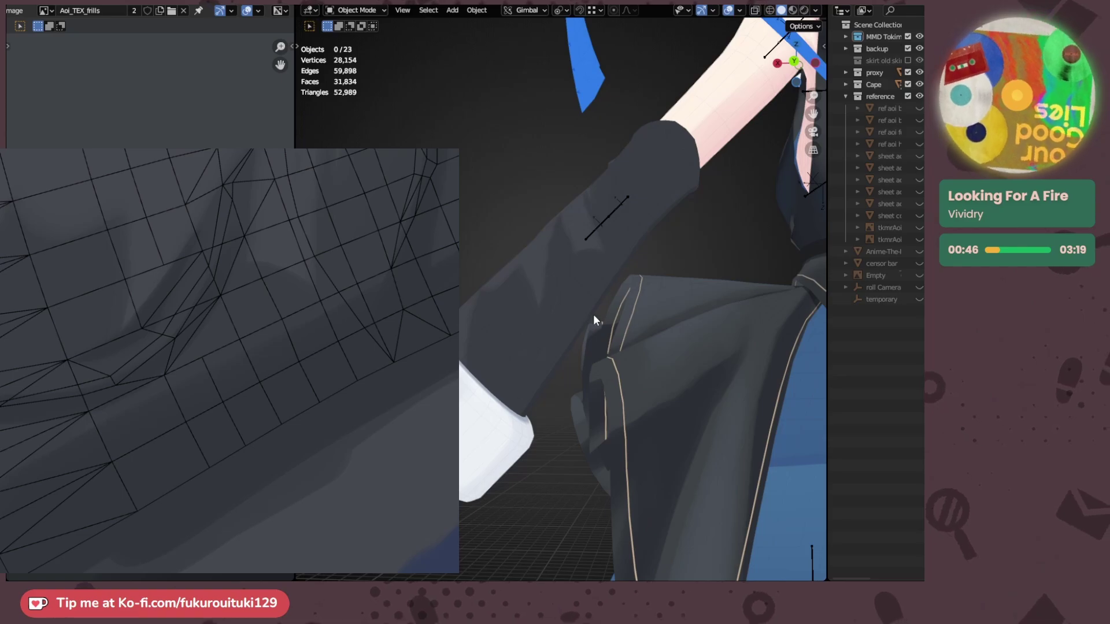
{"action": "middle_click_drag", "start_coordinate": [518, 321], "coordinate": [552, 327]}
{"action": "mouse_move", "coordinate": [665, 338]}
{"action": "middle_mouse_down"}
{"action": "mouse_move", "coordinate": [549, 328]}
{"action": "mouse_move", "coordinate": [579, 326]}
{"action": "mouse_move", "coordinate": [566, 312]}
{"action": "mouse_move", "coordinate": [591, 293]}
{"action": "mouse_move", "coordinate": [652, 333]}
{"action": "middle_mouse_up"}
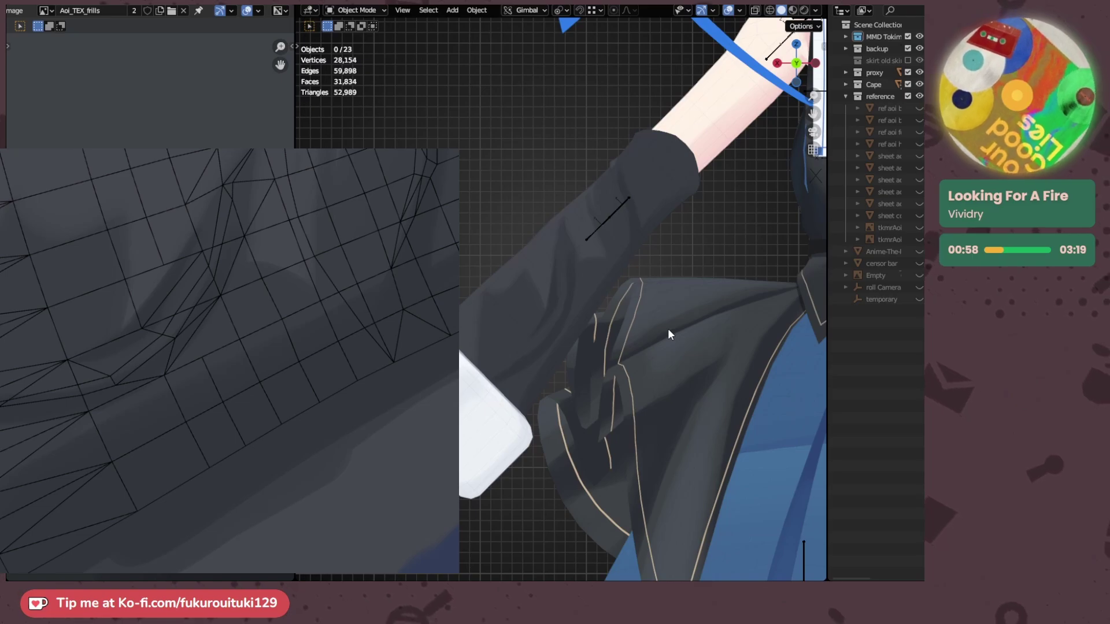
- Paint a hook-shaped fold shadow on the cuff side of the lower sleeve piece's crease cluster
{"action": "middle_click_drag", "start_coordinate": [139, 423], "coordinate": [144, 415]}
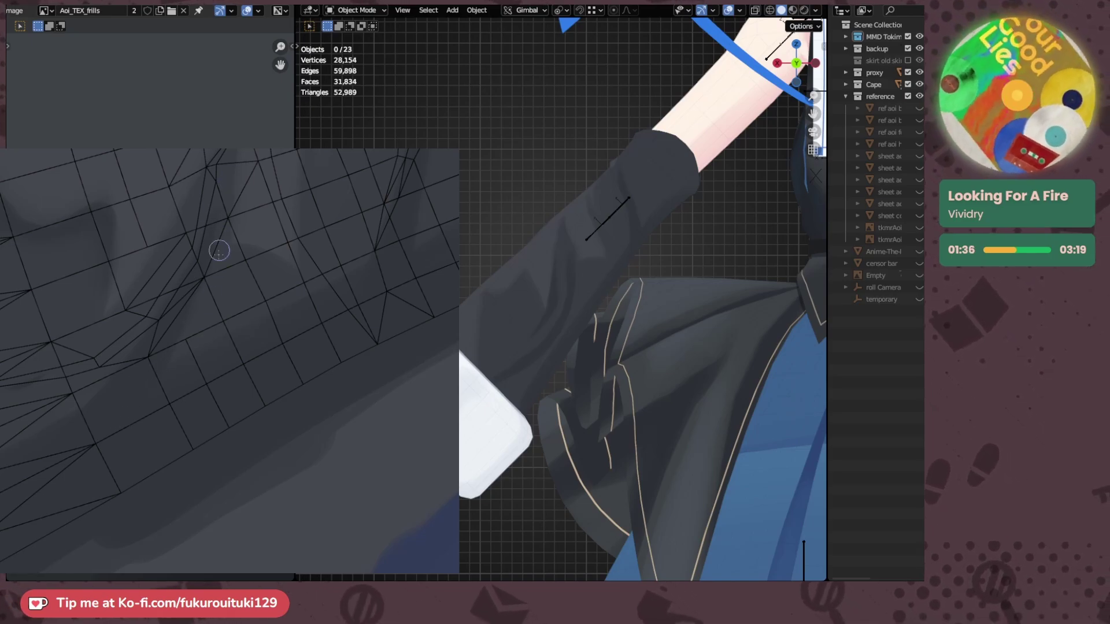
{"action": "scroll", "coordinate": [178, 296], "scroll_direction": "down", "scroll_amount": 3}
{"action": "middle_click_drag", "start_coordinate": [166, 260], "coordinate": [133, 268]}
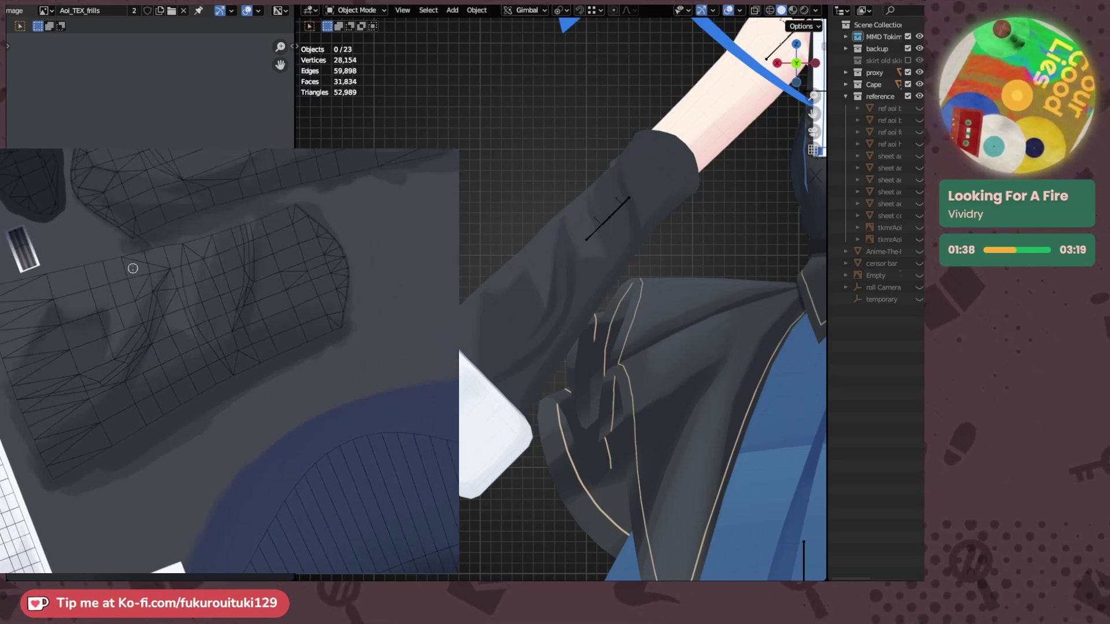
{"action": "mouse_move", "coordinate": [153, 239]}
{"action": "left_mouse_down"}
{"action": "mouse_move", "coordinate": [145, 277]}
{"action": "mouse_move", "coordinate": [159, 357]}
{"action": "left_mouse_up"}
{"action": "scroll", "coordinate": [159, 298], "scroll_direction": "up", "scroll_amount": 2}
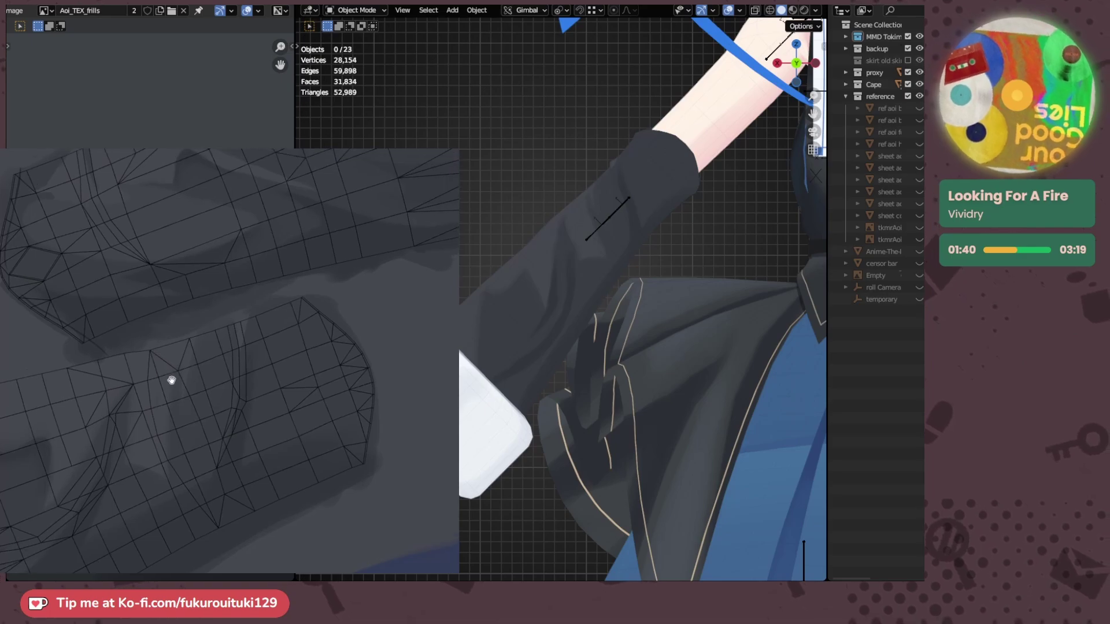
- Paint a short curved shadow between the two crease clusters in the middle of the lower sleeve piece
{"action": "middle_click_drag", "start_coordinate": [182, 415], "coordinate": [173, 350]}
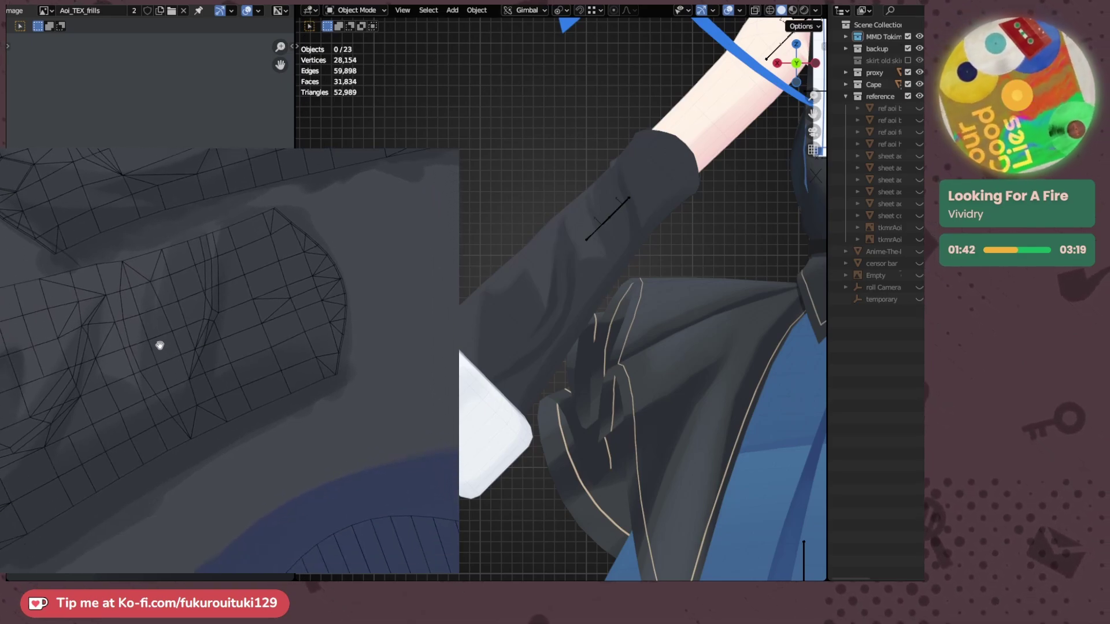
{"action": "scroll", "coordinate": [148, 333], "scroll_direction": "up", "scroll_amount": 2}
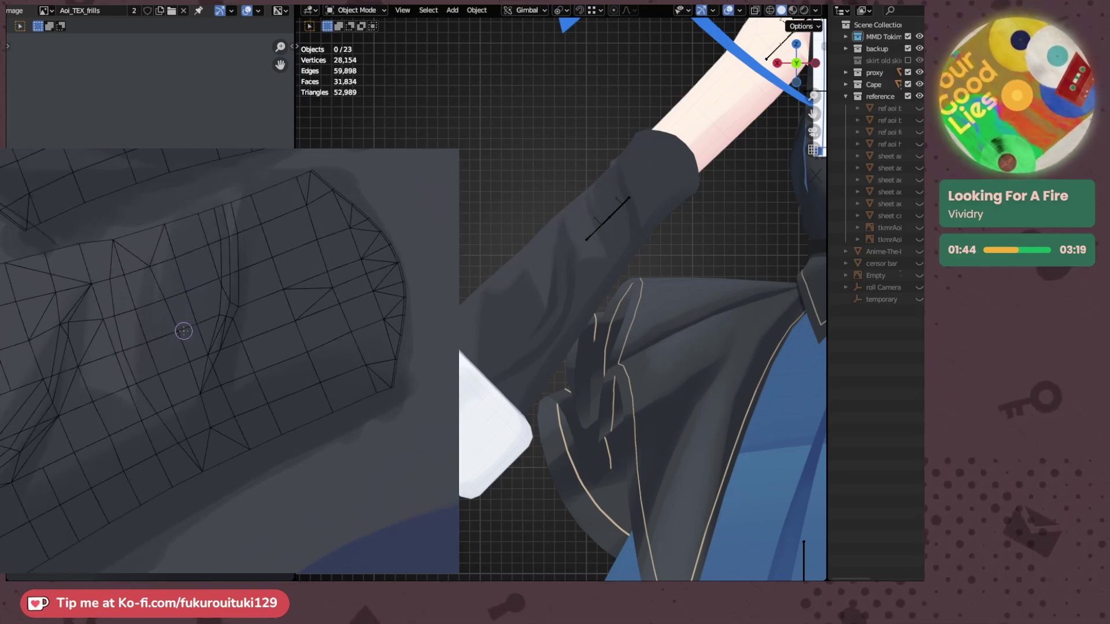
{"action": "left_click_drag", "start_coordinate": [110, 380], "coordinate": [128, 340]}
{"action": "mouse_move", "coordinate": [127, 331]}
{"action": "left_mouse_down"}
{"action": "mouse_move", "coordinate": [127, 290]}
{"action": "mouse_move", "coordinate": [140, 275]}
{"action": "left_mouse_up"}
{"action": "scroll", "coordinate": [131, 308], "scroll_direction": "up", "scroll_amount": 2}
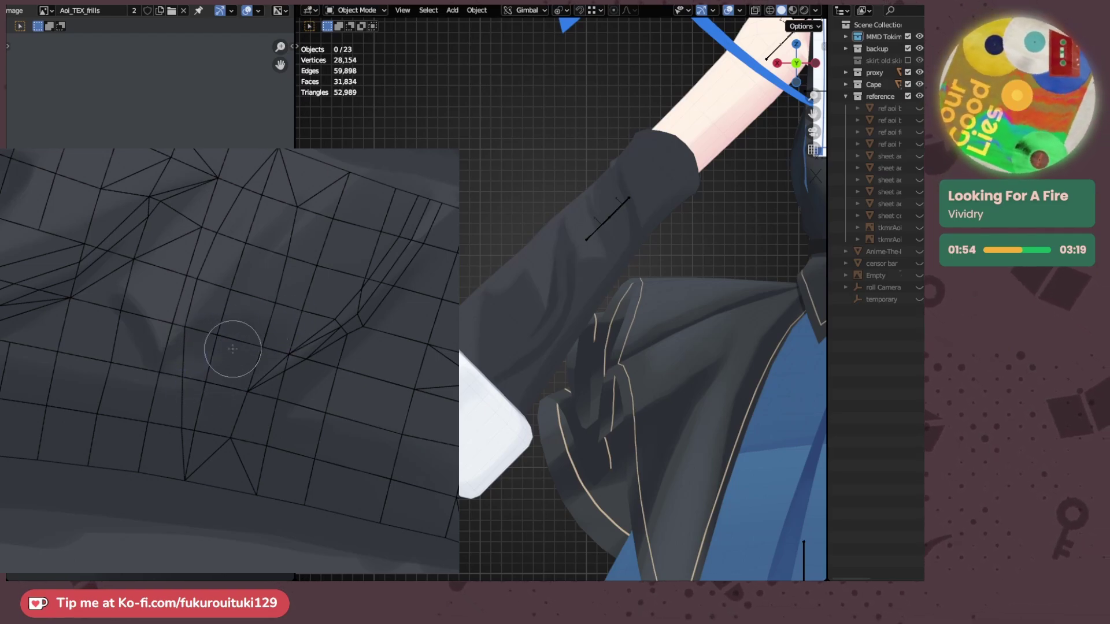
{"action": "mouse_move", "coordinate": [114, 336]}
{"action": "left_mouse_down"}
{"action": "mouse_move", "coordinate": [47, 341]}
{"action": "mouse_move", "coordinate": [220, 261]}
{"action": "left_mouse_up"}
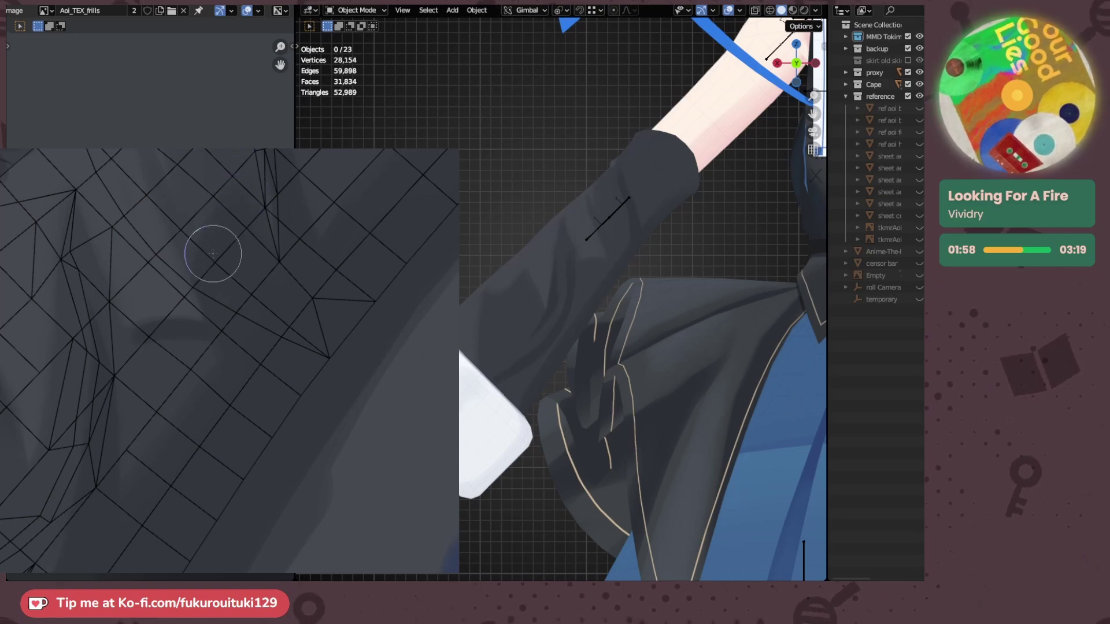
- Refine the curved mid-sleeve shadow and blend it into the dark band along the sleeve piece's outer edge
{"action": "middle_click_drag", "start_coordinate": [236, 290], "coordinate": [218, 322]}
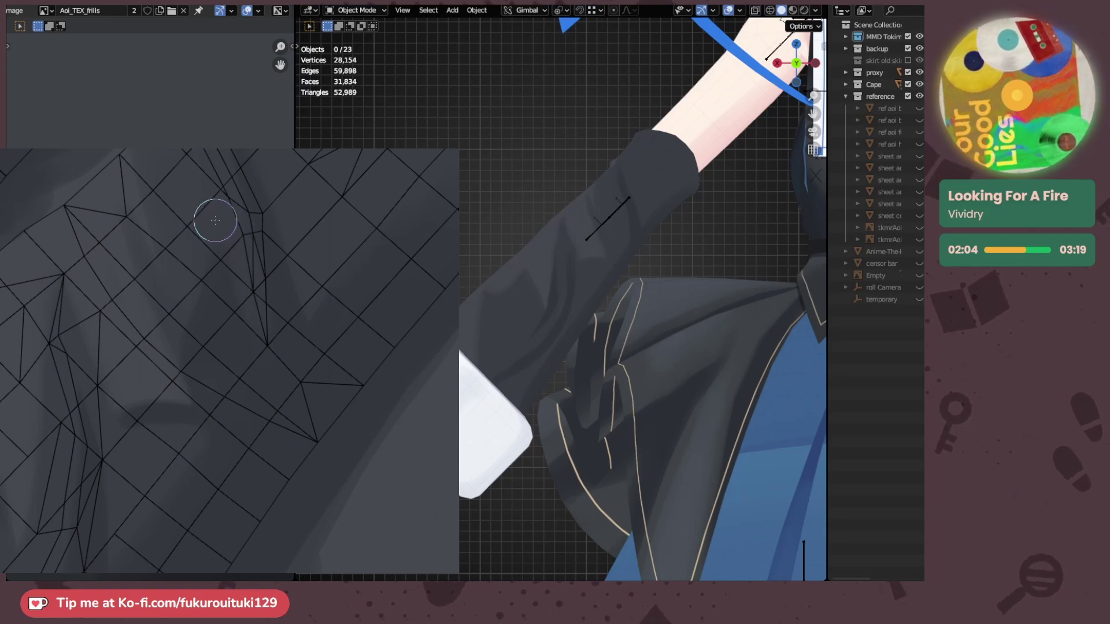
{"action": "mouse_move", "coordinate": [223, 314]}
{"action": "middle_mouse_down"}
{"action": "mouse_move", "coordinate": [243, 258]}
{"action": "mouse_move", "coordinate": [182, 382]}
{"action": "mouse_move", "coordinate": [172, 314]}
{"action": "middle_mouse_up"}
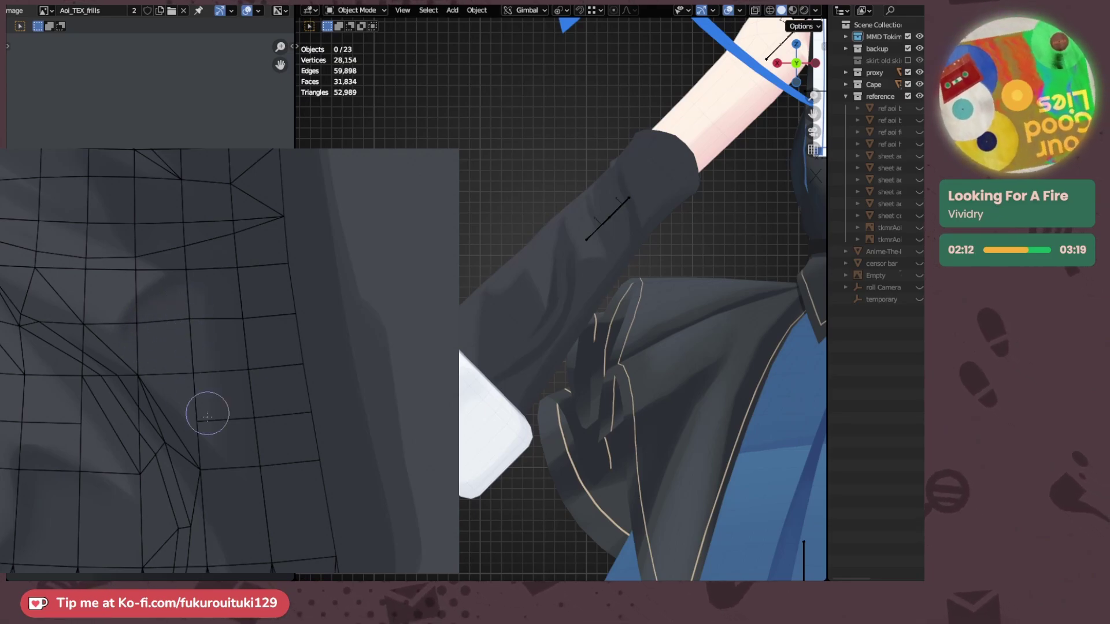
{"action": "left_click_drag", "start_coordinate": [138, 308], "coordinate": [179, 280]}
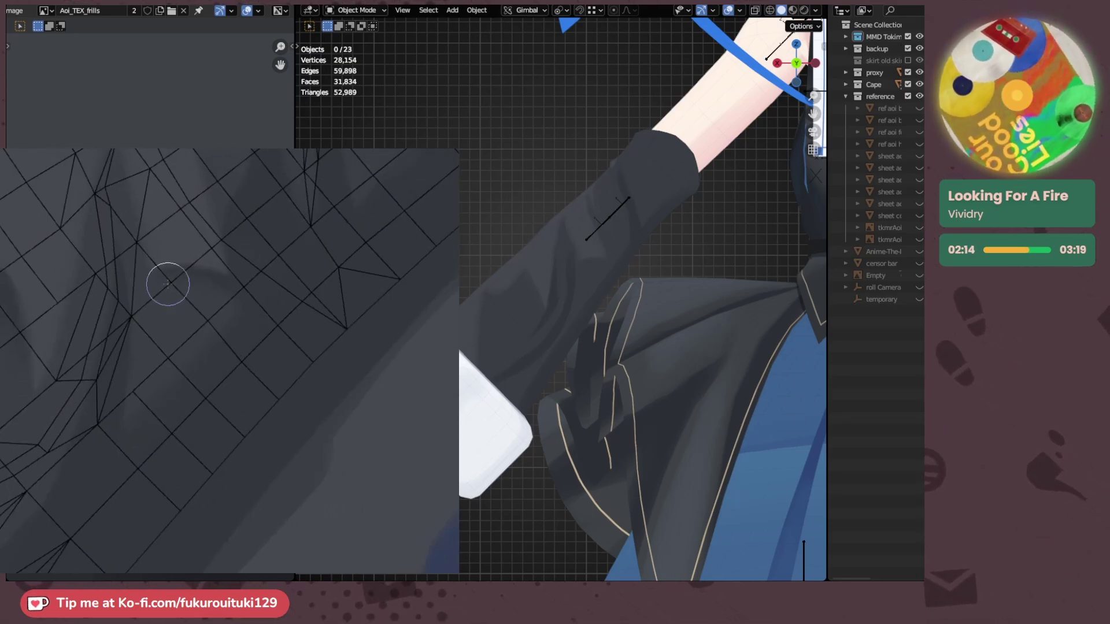
{"action": "left_click_drag", "start_coordinate": [136, 316], "coordinate": [163, 272]}
{"action": "scroll", "coordinate": [213, 291], "scroll_direction": "down", "scroll_amount": 2}
{"action": "middle_click_drag", "start_coordinate": [163, 272], "coordinate": [110, 276]}
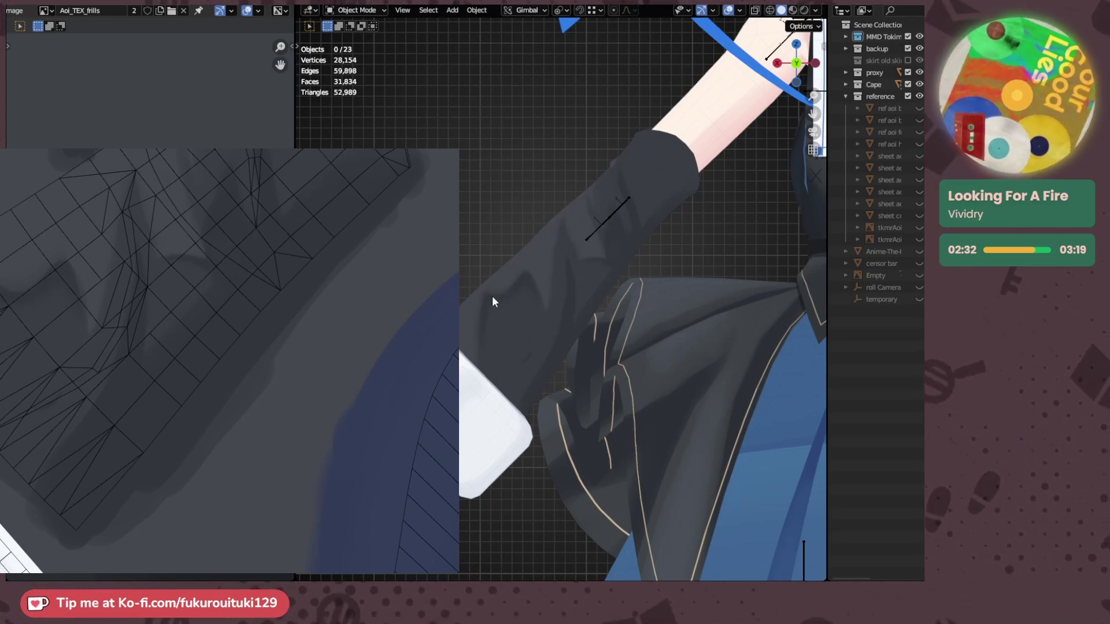
- Extend the fold shading toward the rounded end of the lower sleeve piece and check the result on the model
{"action": "scroll", "coordinate": [146, 307], "scroll_direction": "up", "scroll_amount": 1}
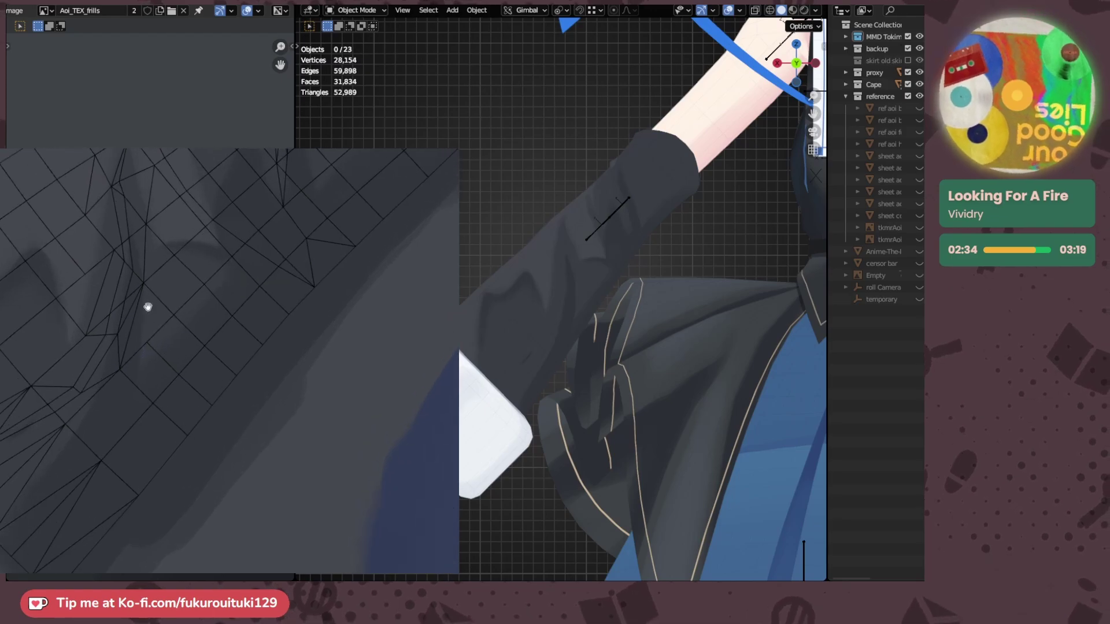
{"action": "left_click_drag", "start_coordinate": [147, 307], "coordinate": [132, 225]}
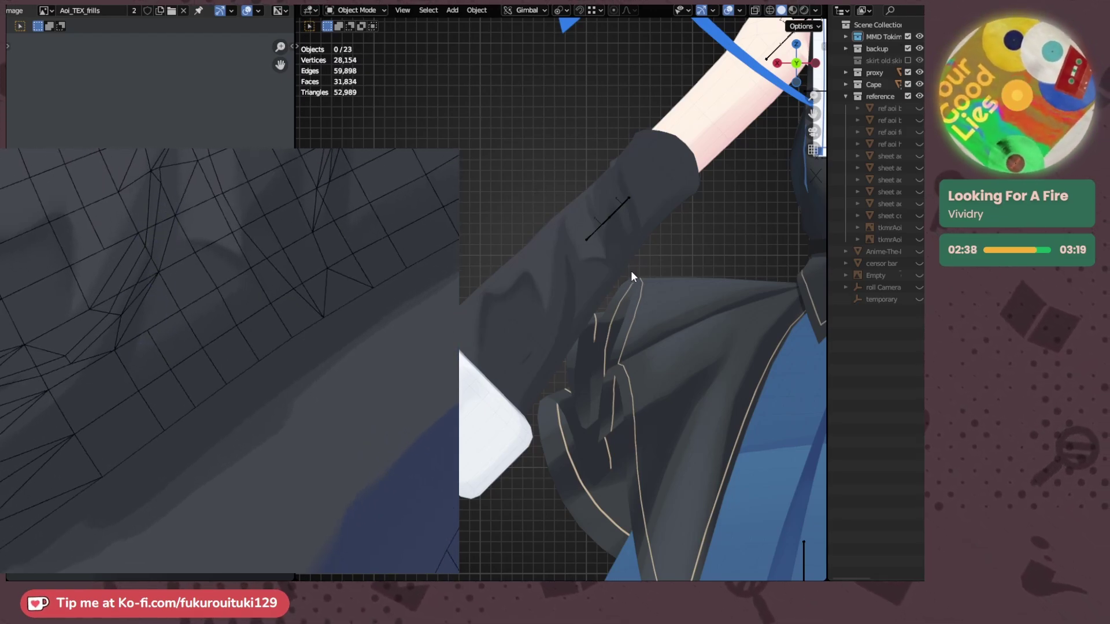
{"action": "middle_click_drag", "start_coordinate": [615, 255], "coordinate": [713, 254]}
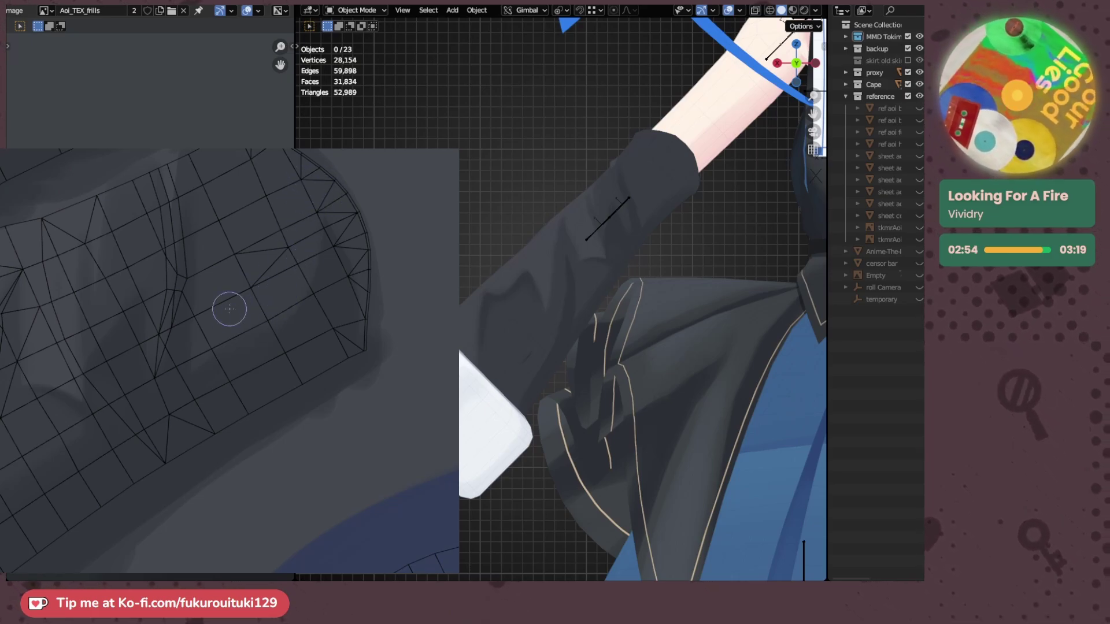
{"action": "left_click_drag", "start_coordinate": [239, 342], "coordinate": [283, 285]}
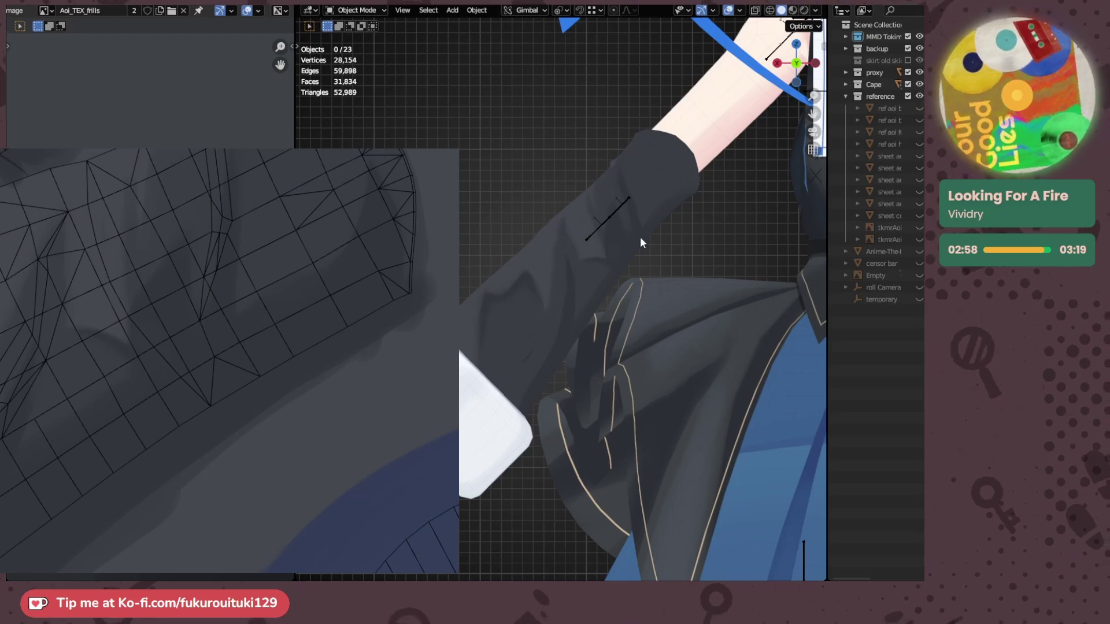
{"action": "middle_click_drag", "start_coordinate": [523, 260], "coordinate": [692, 275]}
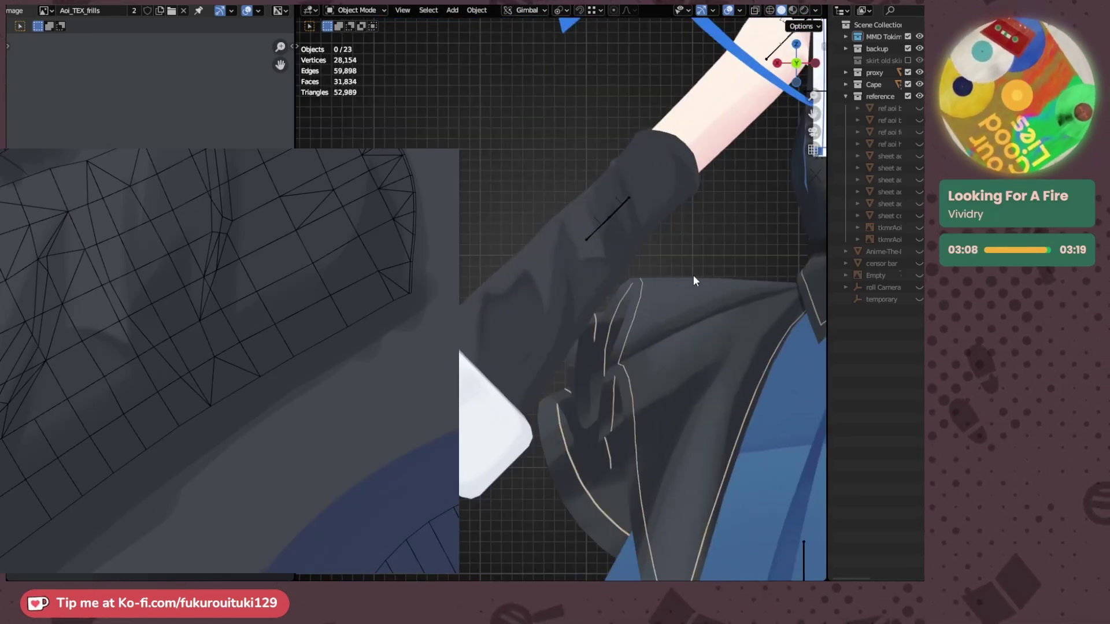
- Examine the lower sleeve's fold shading on the model, from a close view and with the whole forearm in sight
{"action": "scroll", "coordinate": [663, 269], "scroll_direction": "down", "scroll_amount": 1}
{"action": "middle_click_drag", "start_coordinate": [630, 235], "coordinate": [590, 257], "text": "shift"}
{"action": "scroll", "coordinate": [589, 257], "scroll_direction": "up", "scroll_amount": 3}
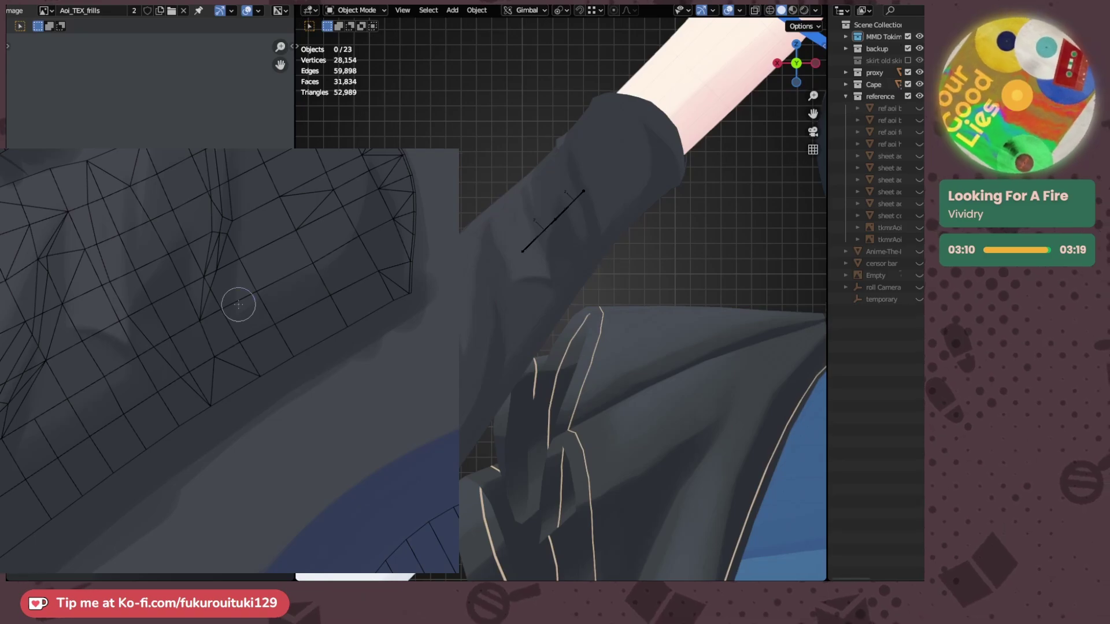
{"action": "middle_click_drag", "start_coordinate": [208, 143], "coordinate": [196, 215]}
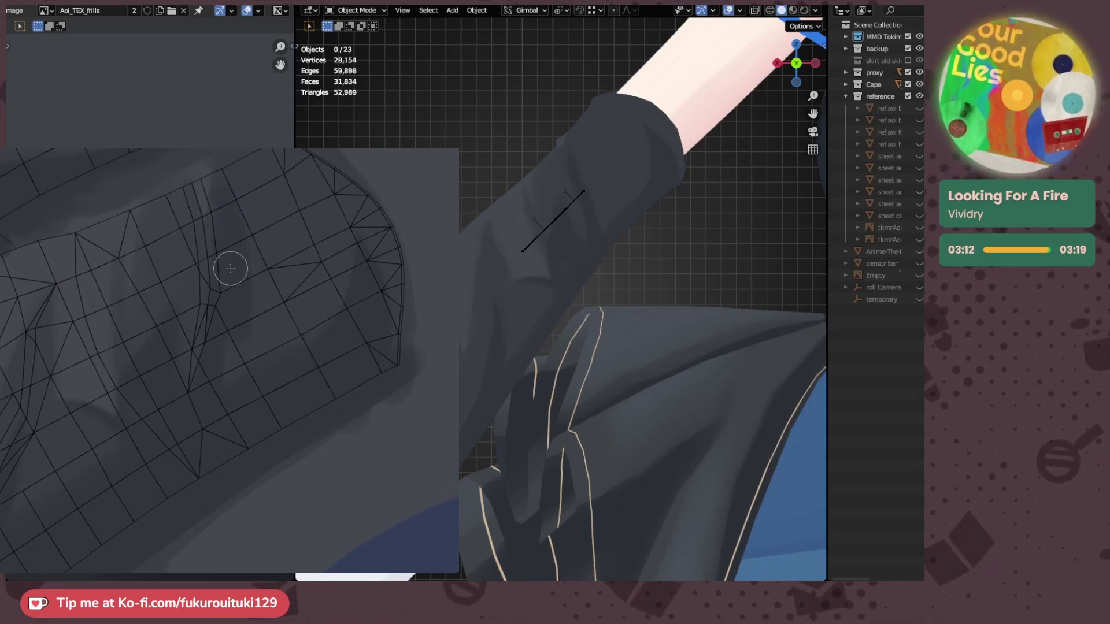
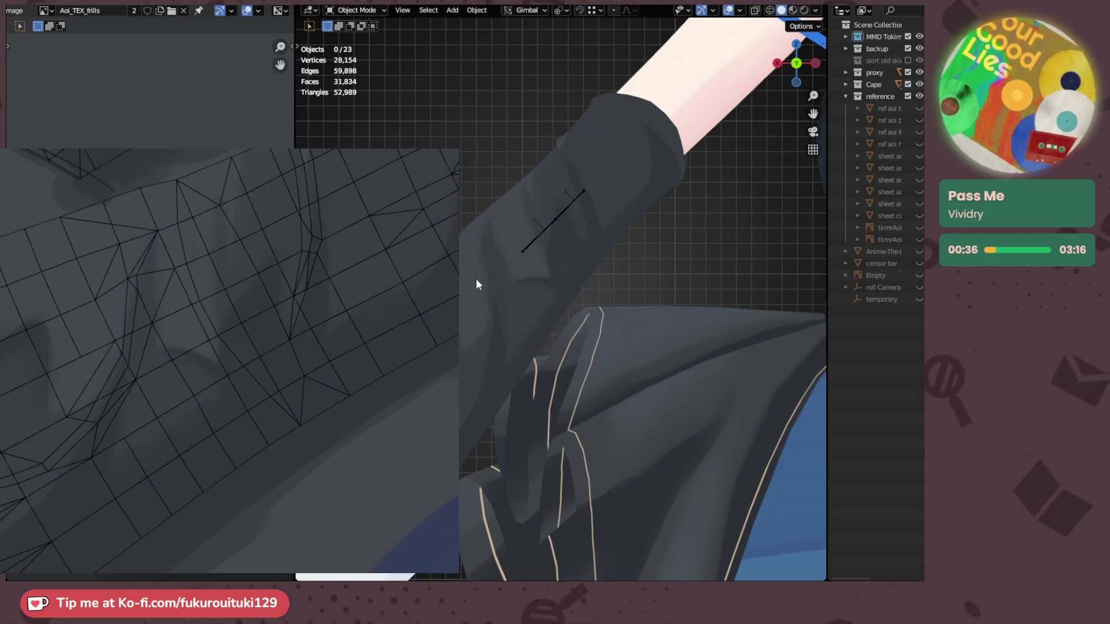
{"action": "middle_click_drag", "start_coordinate": [476, 279], "coordinate": [605, 304]}
{"action": "scroll", "coordinate": [520, 330], "scroll_direction": "down", "scroll_amount": 4}
{"action": "scroll", "coordinate": [539, 332], "scroll_direction": "up", "scroll_amount": 3}
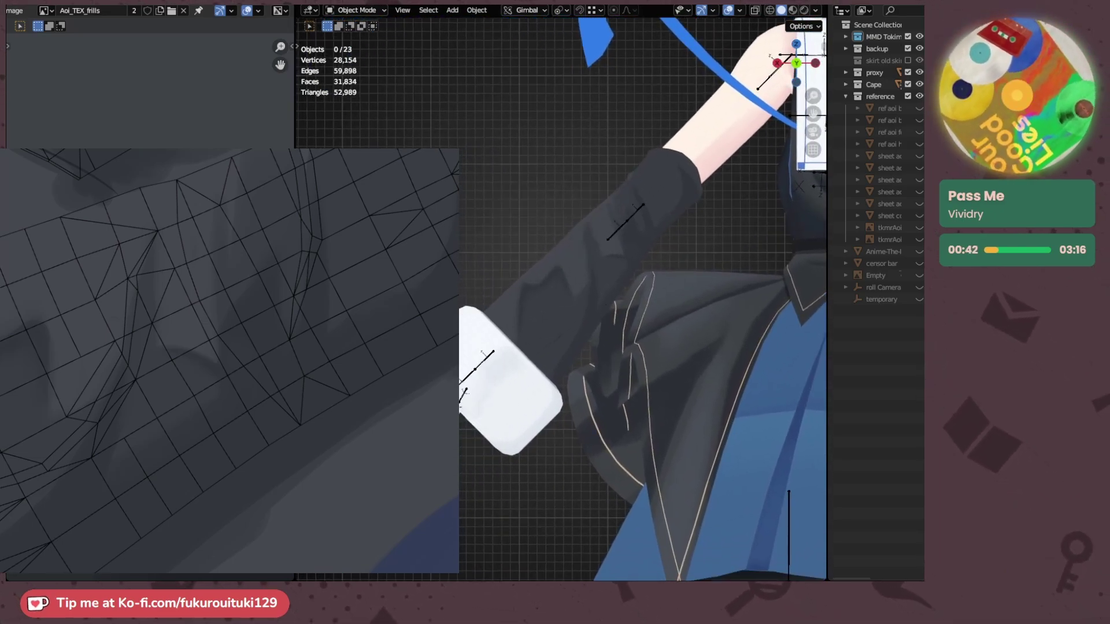
- Lasso the hook-shaped fold shadow on the cuff side of the lower sleeve piece and nudge it toward the dark outer-edge band
{"action": "left_click_drag", "start_coordinate": [222, 347], "coordinate": [262, 267]}
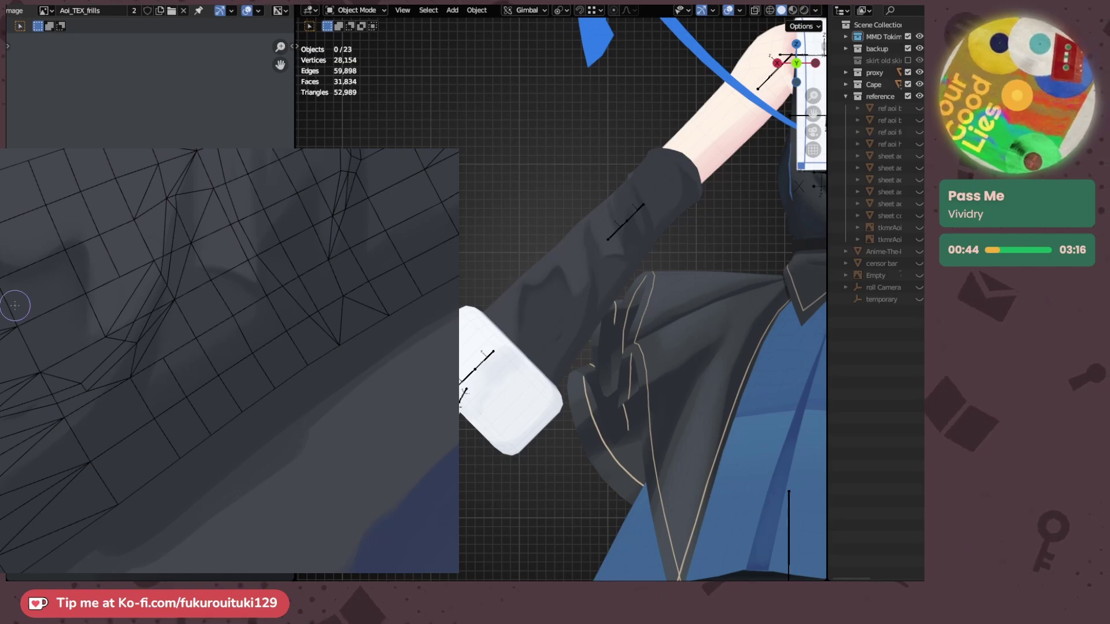
{"action": "key", "text": "Home"}
{"action": "key", "text": "ctrl+z"}
{"action": "mouse_move", "coordinate": [69, 250]}
{"action": "left_mouse_down"}
{"action": "mouse_move", "coordinate": [134, 298]}
{"action": "mouse_move", "coordinate": [128, 313]}
{"action": "left_mouse_up"}
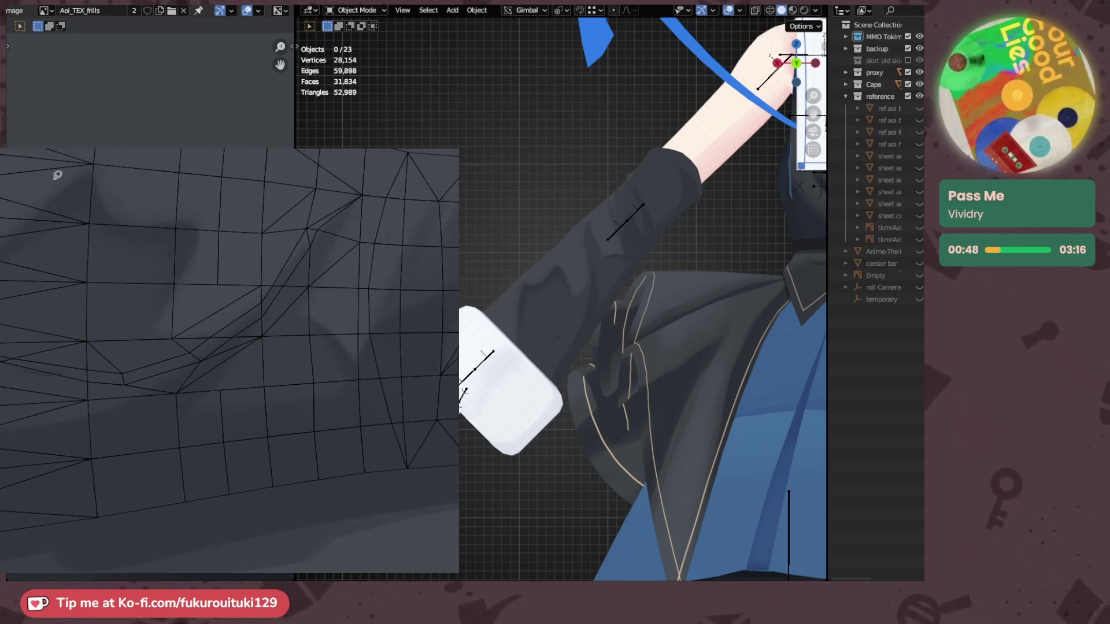
{"action": "mouse_move", "coordinate": [18, 398]}
{"action": "left_mouse_down"}
{"action": "mouse_move", "coordinate": [145, 362]}
{"action": "mouse_move", "coordinate": [225, 176]}
{"action": "left_mouse_up"}
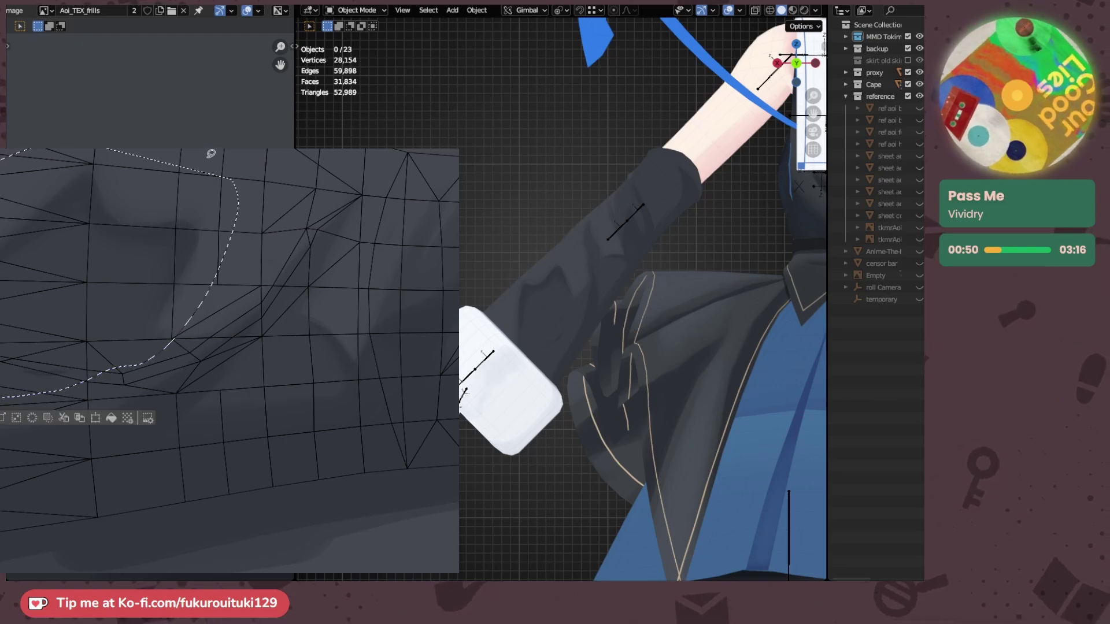
{"action": "key", "text": "ctrl+t"}
{"action": "key", "text": "Down"}
{"action": "key", "text": "Down"}
{"action": "key", "text": "Down"}
{"action": "key", "text": "Down"}
{"action": "key", "text": "Down"}
{"action": "key", "text": "Down"}
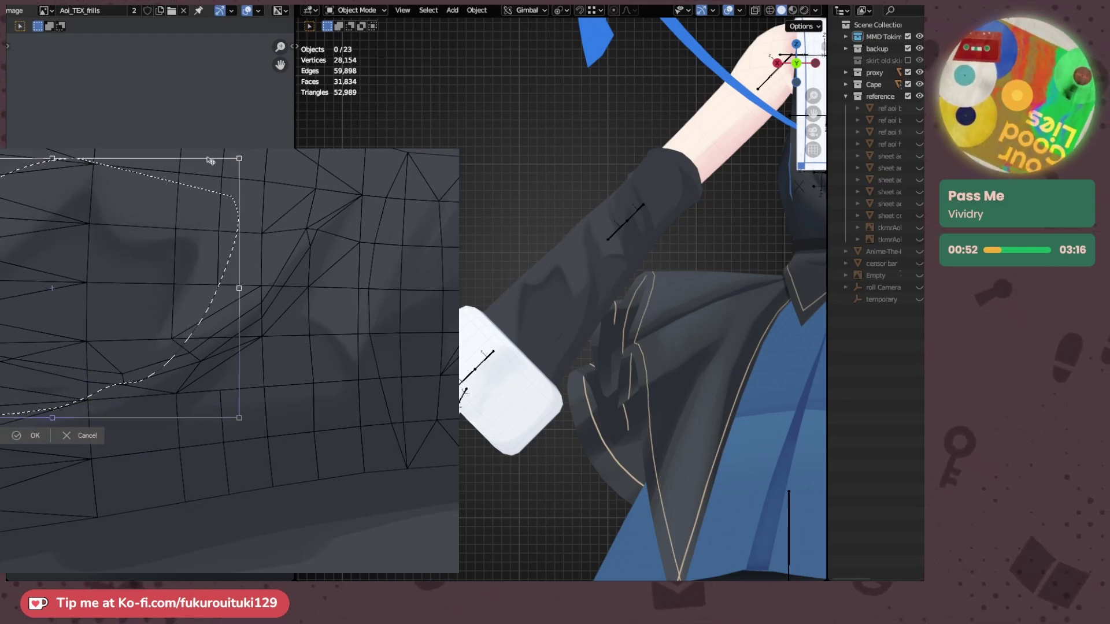
{"action": "key", "text": "Down"}
{"action": "key", "text": "Down"}
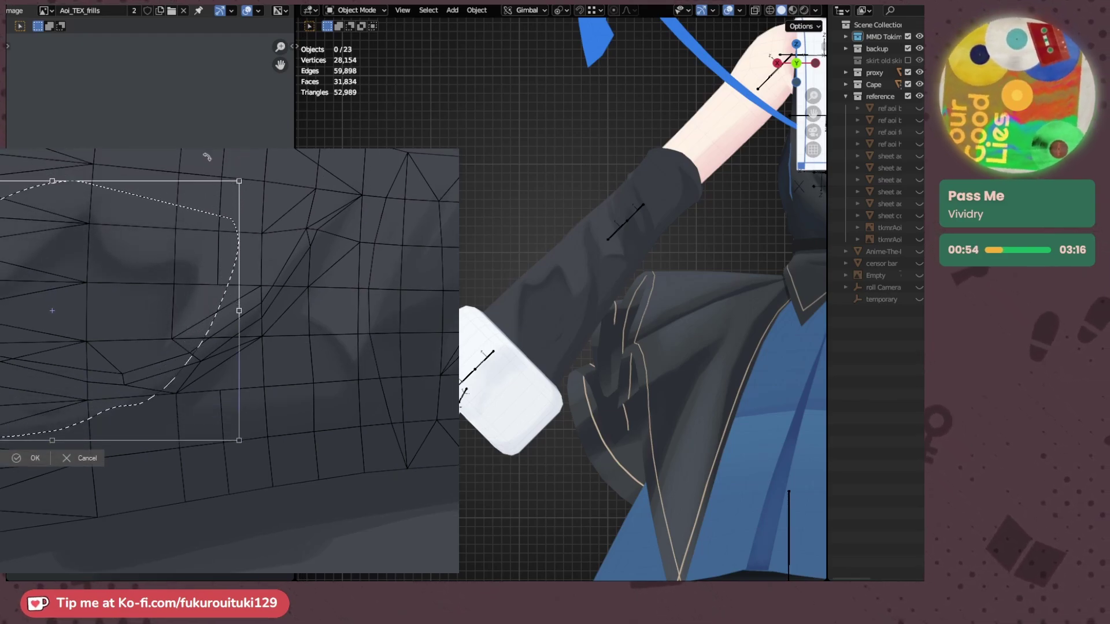
{"action": "key", "text": "Return"}
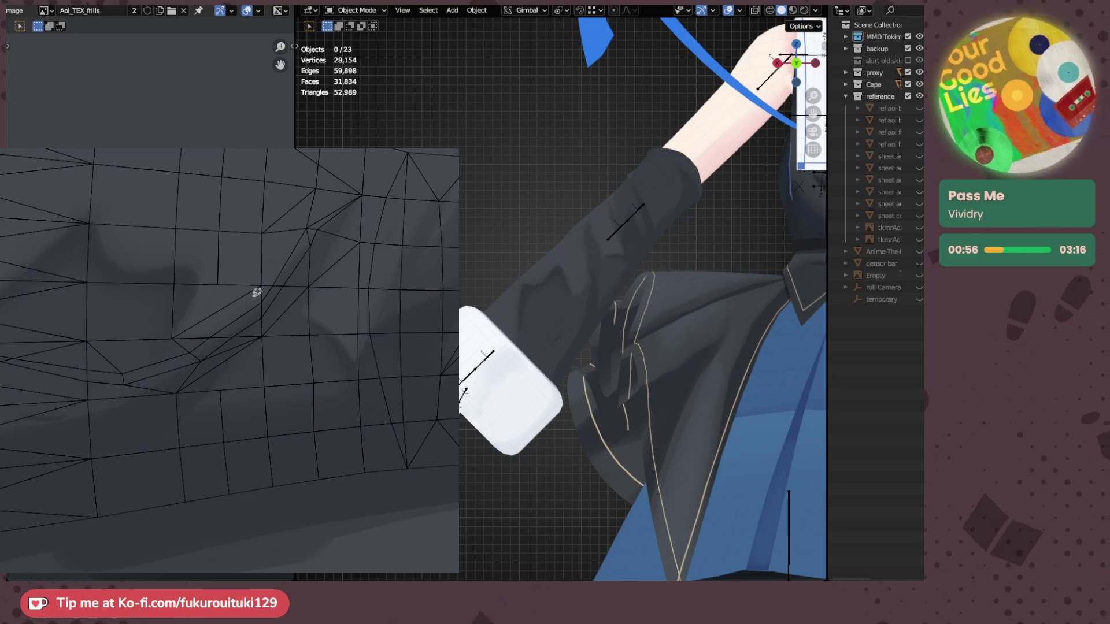
- Touch up the shading between the moved hook-shaped shadow and the neighbouring crease cluster, and check the sleeve on the model
{"action": "scroll", "coordinate": [257, 292], "scroll_direction": "up", "scroll_amount": 3}
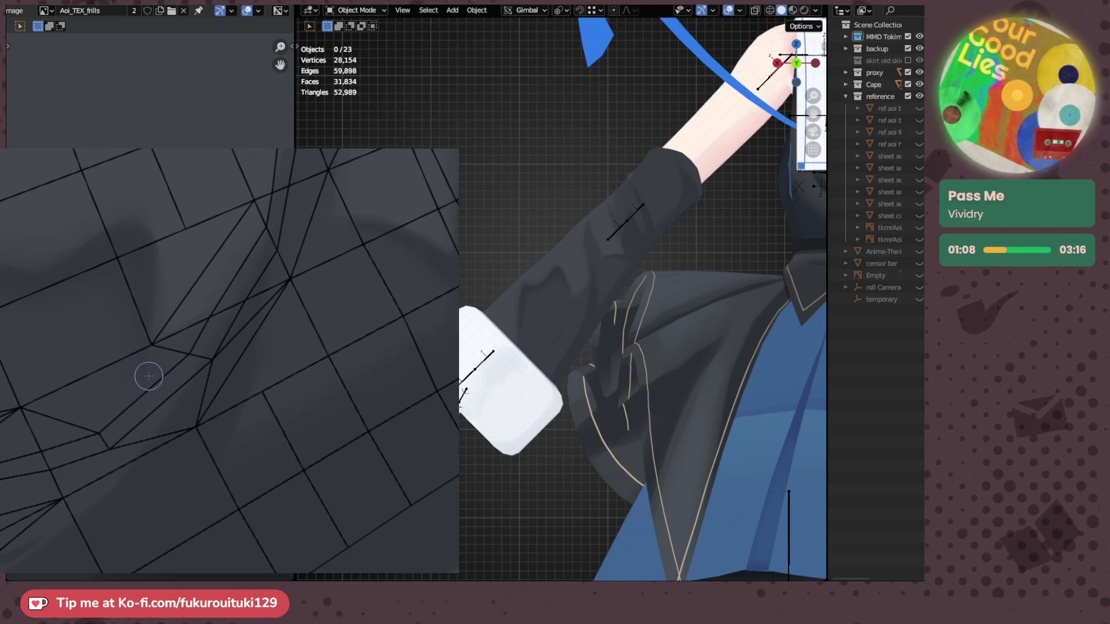
{"action": "left_click_drag", "start_coordinate": [179, 361], "coordinate": [184, 295]}
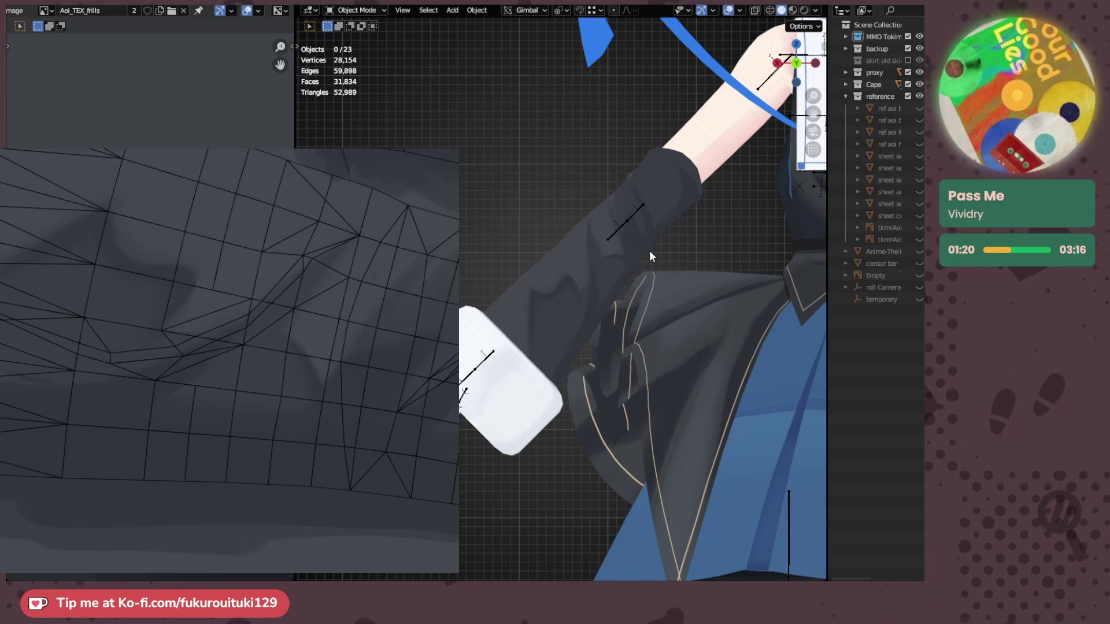
{"action": "middle_click_drag", "start_coordinate": [593, 267], "coordinate": [534, 273]}
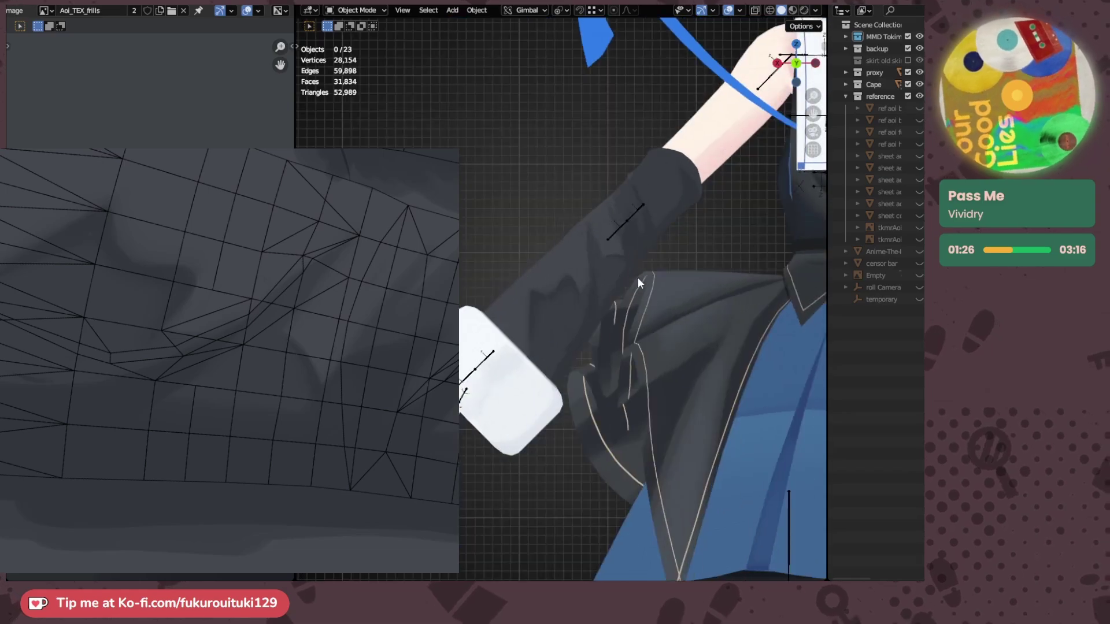
{"action": "scroll", "coordinate": [637, 277], "scroll_direction": "up", "scroll_amount": 2}
{"action": "scroll", "coordinate": [606, 248], "scroll_direction": "down", "scroll_amount": 6}
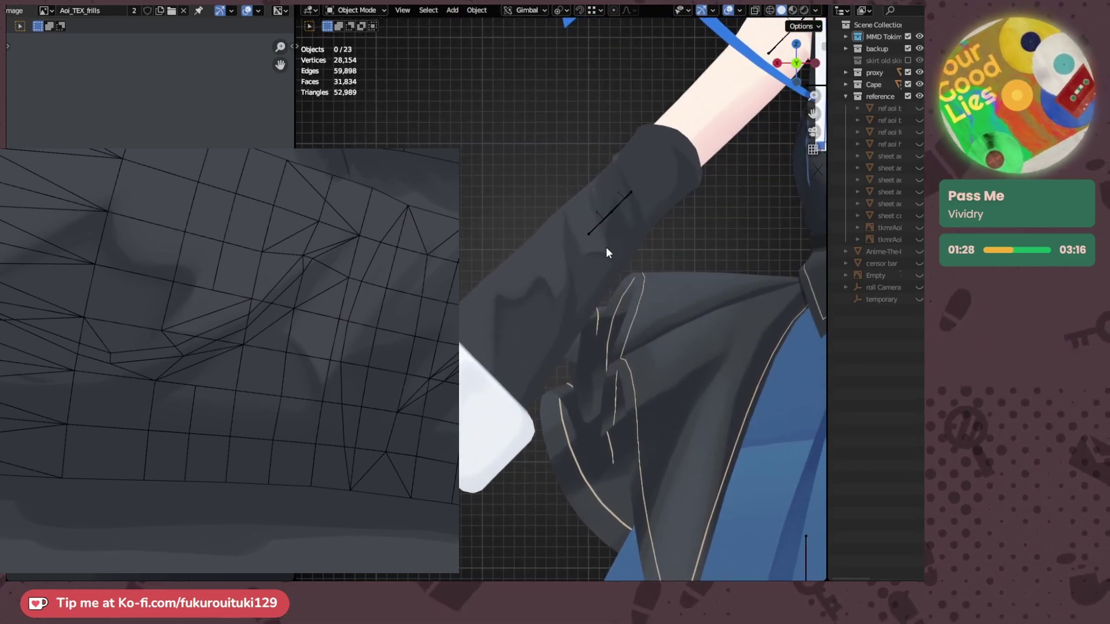
{"action": "scroll", "coordinate": [604, 250], "scroll_direction": "up", "scroll_amount": 6}
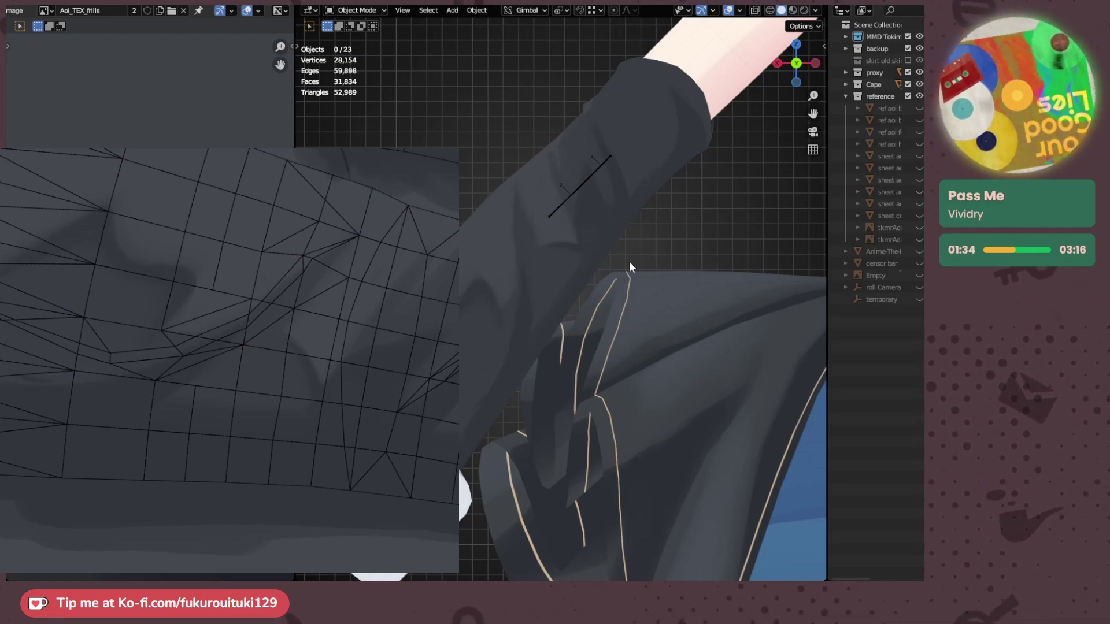
{"action": "middle_click_drag", "start_coordinate": [629, 261], "coordinate": [610, 223]}
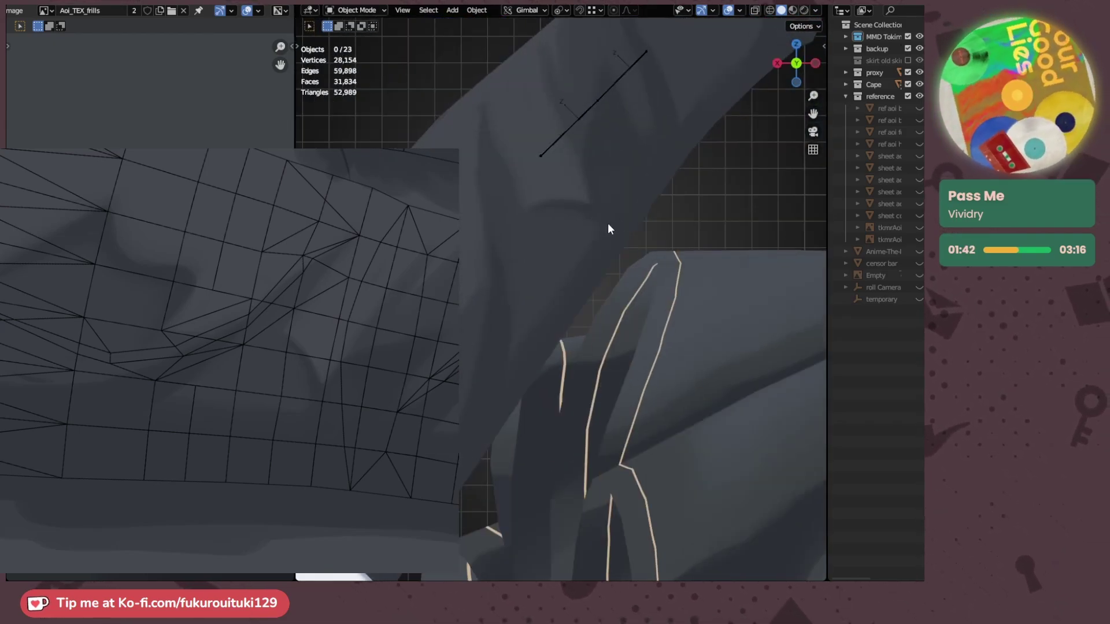
- Refine the fold shadow running along the cuff-side crease cluster and check the forearm on the model
{"action": "mouse_move", "coordinate": [339, 283]}
{"action": "middle_mouse_down"}
{"action": "mouse_move", "coordinate": [277, 280]}
{"action": "mouse_move", "coordinate": [292, 228]}
{"action": "mouse_move", "coordinate": [265, 322]}
{"action": "middle_mouse_up"}
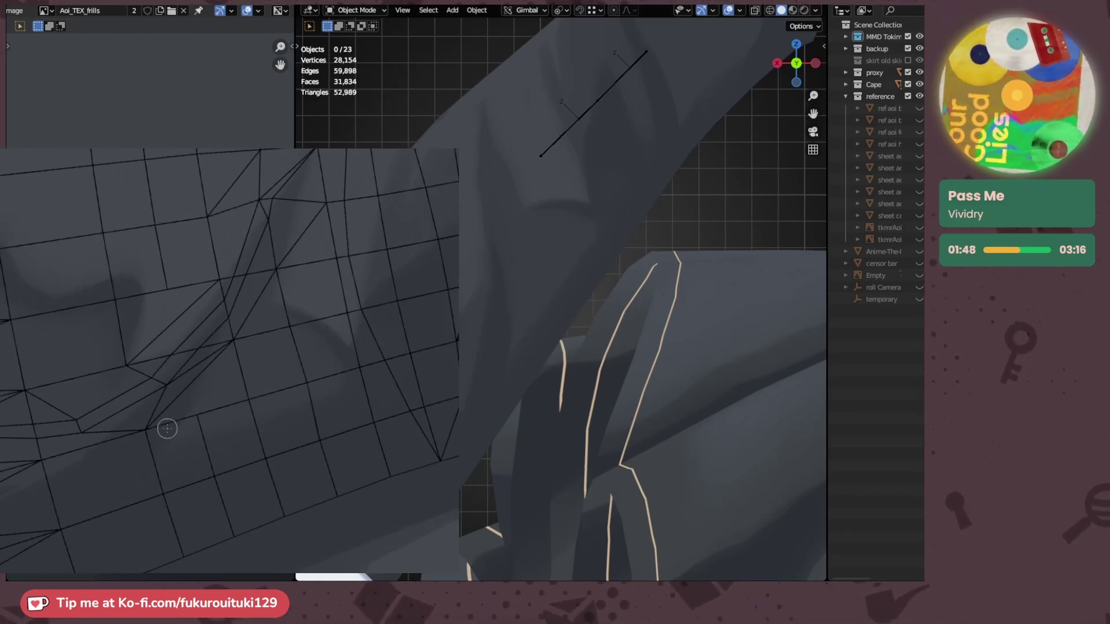
{"action": "middle_click_drag", "start_coordinate": [233, 315], "coordinate": [236, 284]}
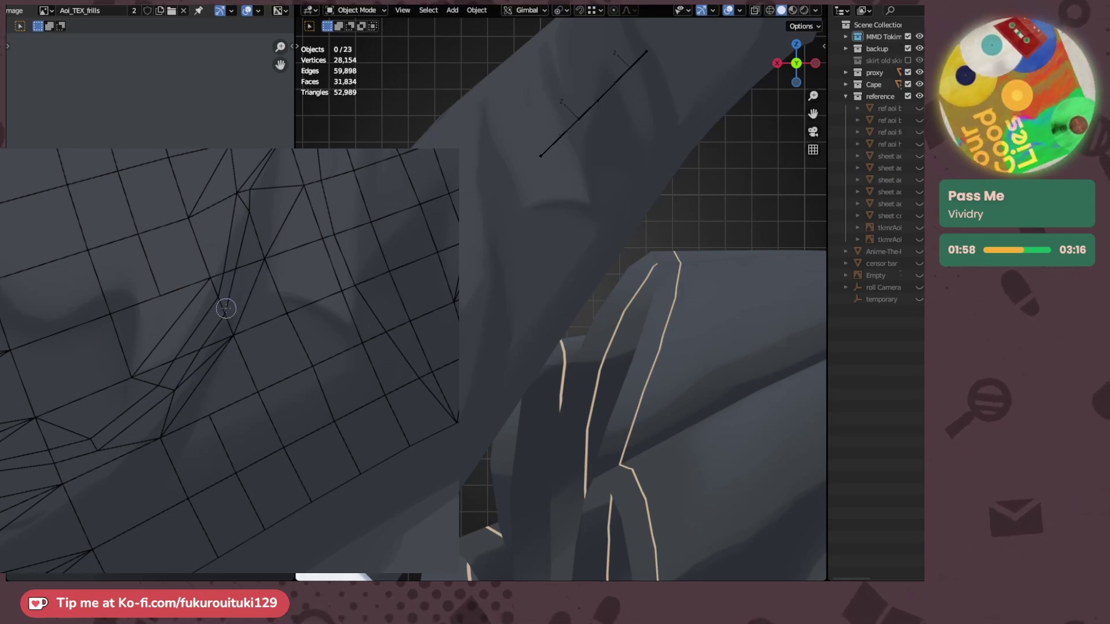
{"action": "middle_click_drag", "start_coordinate": [223, 309], "coordinate": [225, 349]}
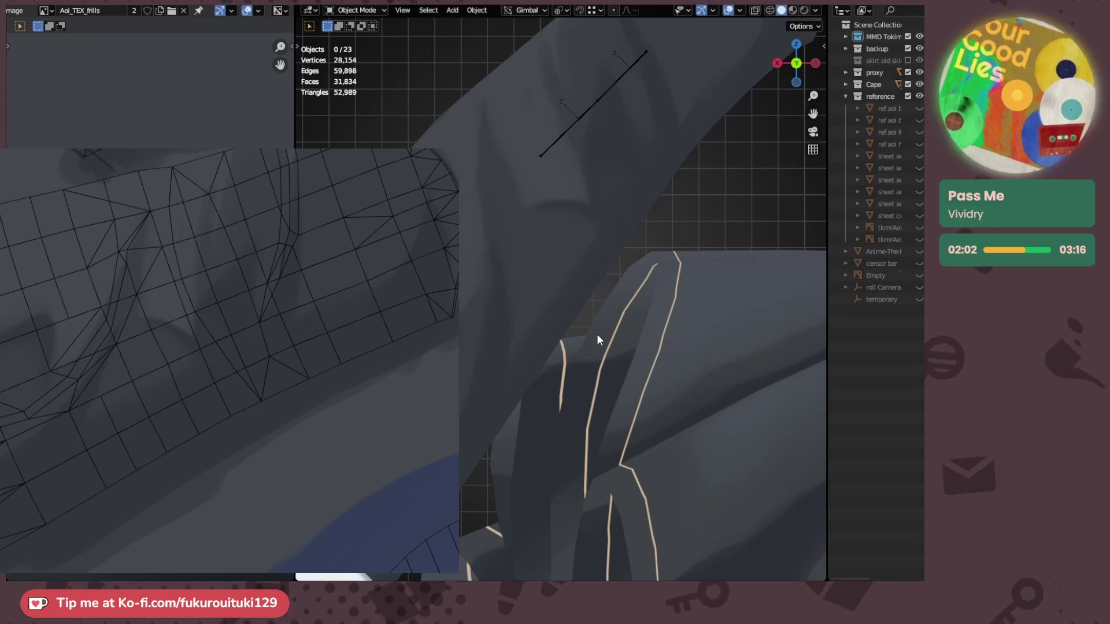
{"action": "scroll", "coordinate": [582, 306], "scroll_direction": "down", "scroll_amount": 3}
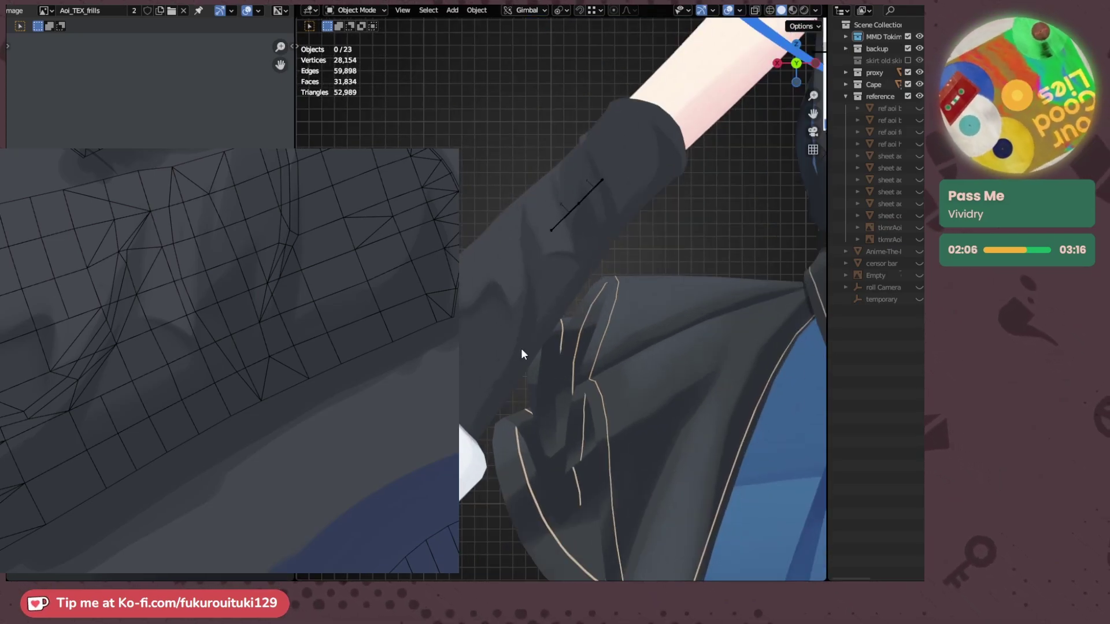
{"action": "scroll", "coordinate": [205, 348], "scroll_direction": "up", "scroll_amount": 1}
- Adjust the shading between the two crease clusters of the lower sleeve piece and inspect it closely on the model
{"action": "mouse_move", "coordinate": [199, 334]}
{"action": "left_mouse_down"}
{"action": "mouse_move", "coordinate": [149, 330]}
{"action": "mouse_move", "coordinate": [177, 296]}
{"action": "left_mouse_up"}
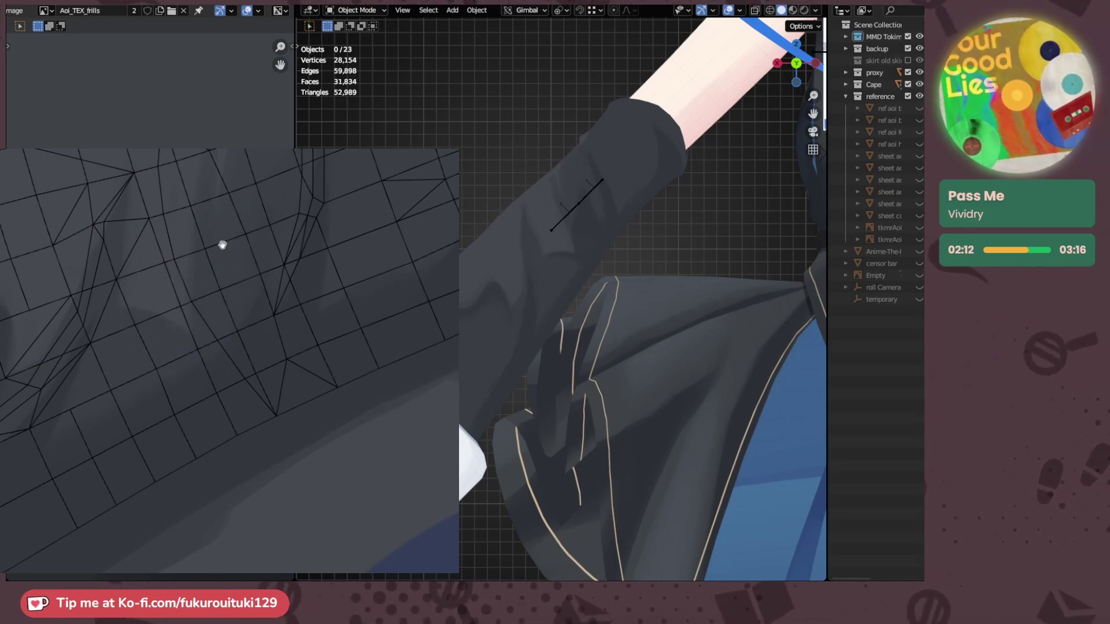
{"action": "middle_click_drag", "start_coordinate": [223, 243], "coordinate": [197, 203]}
{"action": "left_click", "coordinate": [196, 197]}
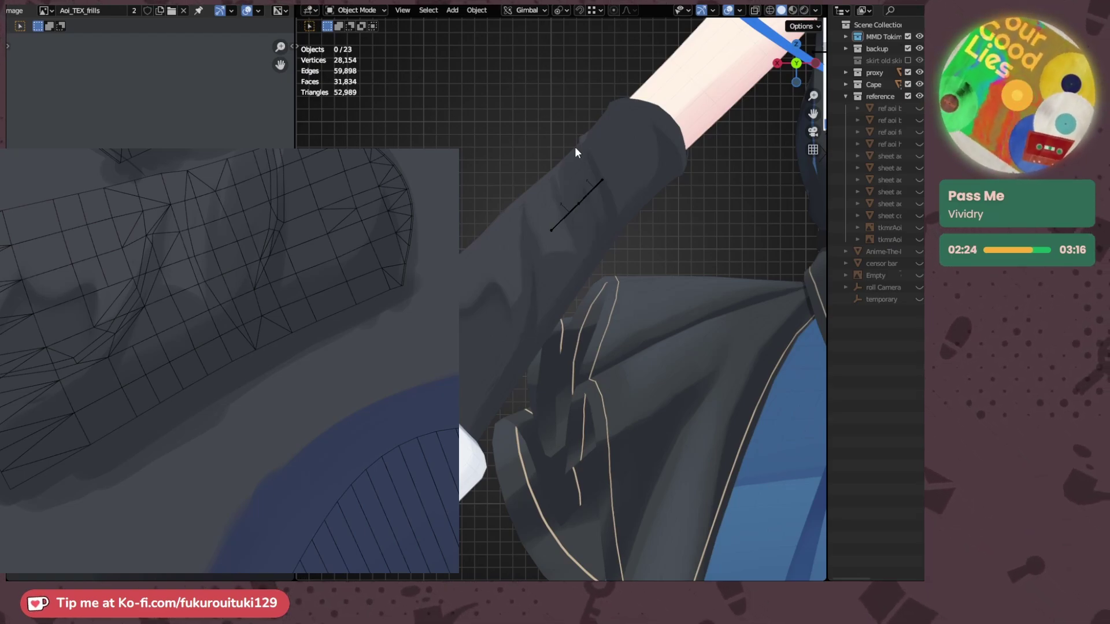
{"action": "middle_click_drag", "start_coordinate": [574, 146], "coordinate": [531, 231]}
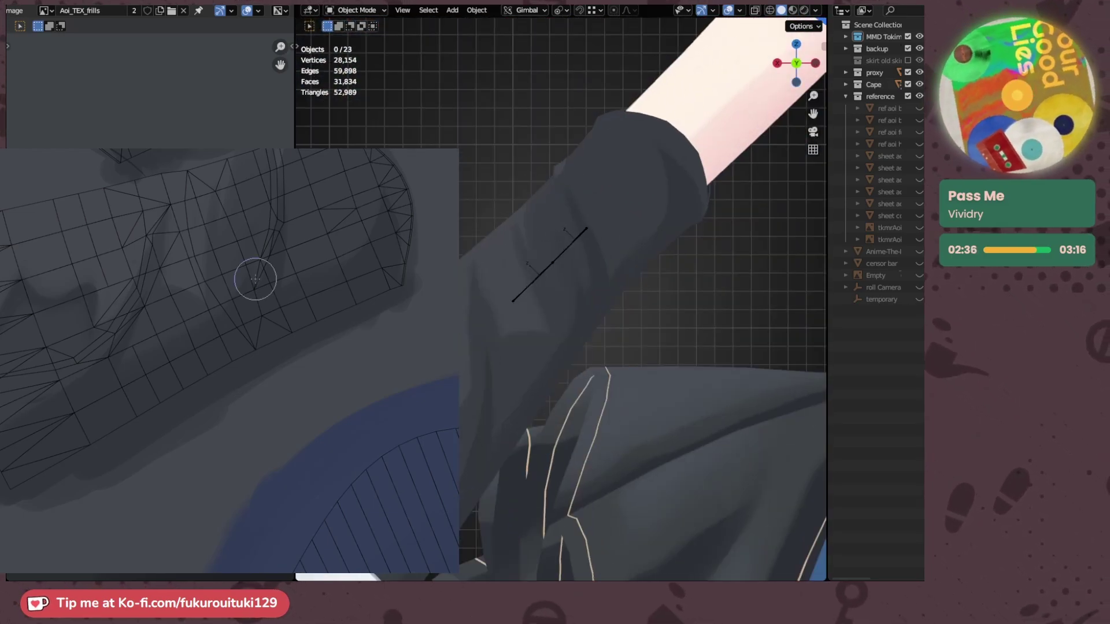
- Repaint the mid-sleeve area as a broad light patch with a darker fold along the crease cluster near the rounded end
{"action": "scroll", "coordinate": [234, 303], "scroll_direction": "up", "scroll_amount": 5}
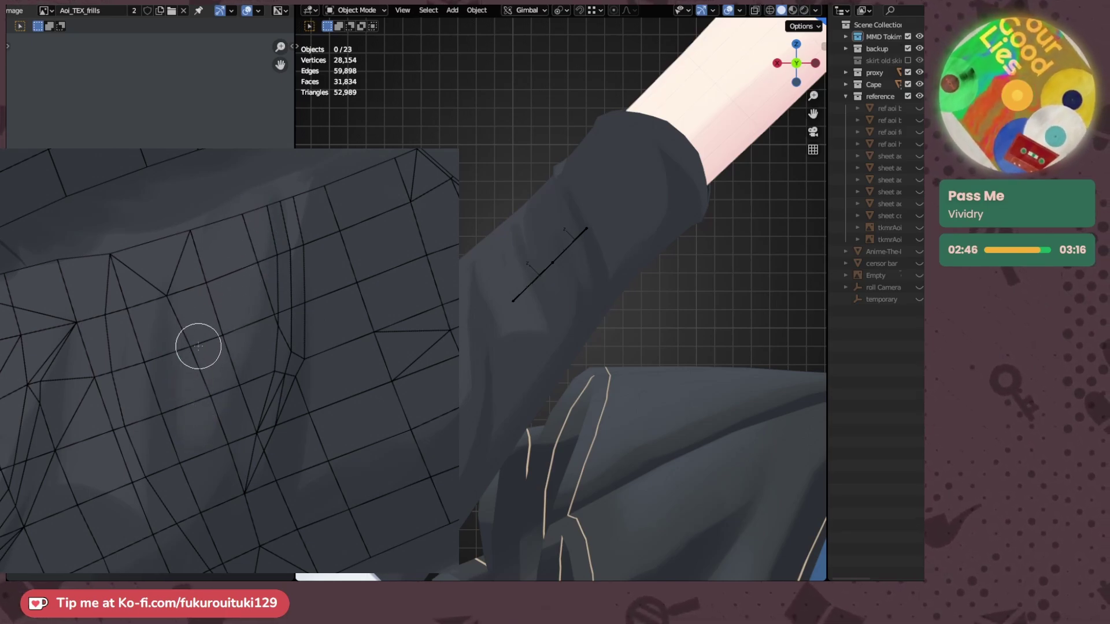
{"action": "scroll", "coordinate": [169, 280], "scroll_direction": "down", "scroll_amount": 2}
{"action": "scroll", "coordinate": [158, 300], "scroll_direction": "up", "scroll_amount": 2}
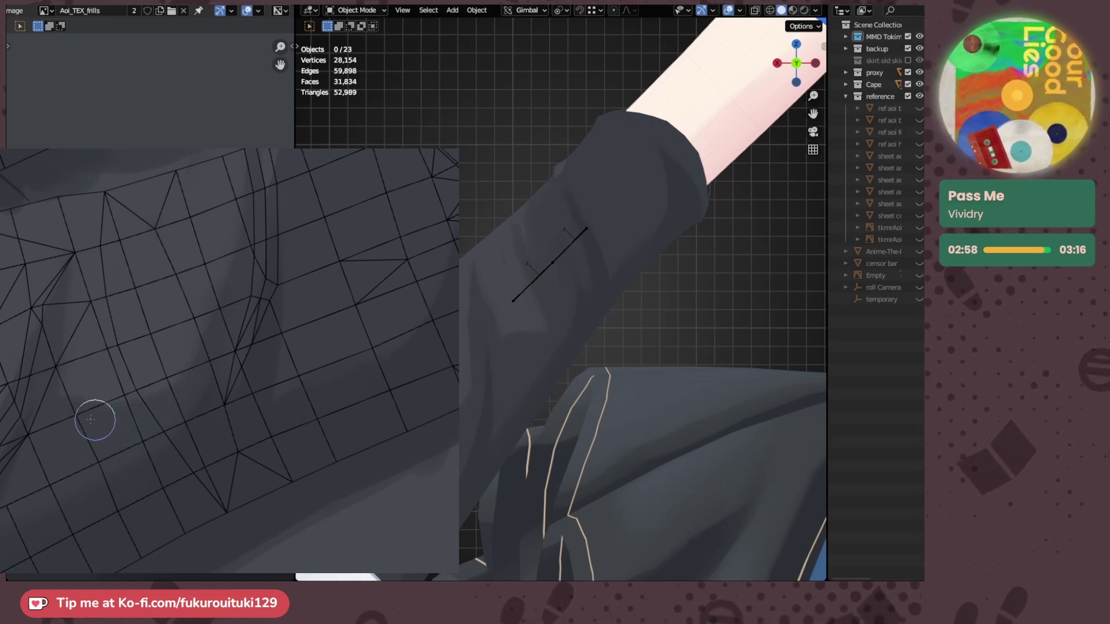
{"action": "left_click_drag", "start_coordinate": [153, 401], "coordinate": [156, 452]}
{"action": "middle_click_drag", "start_coordinate": [156, 451], "coordinate": [161, 403]}
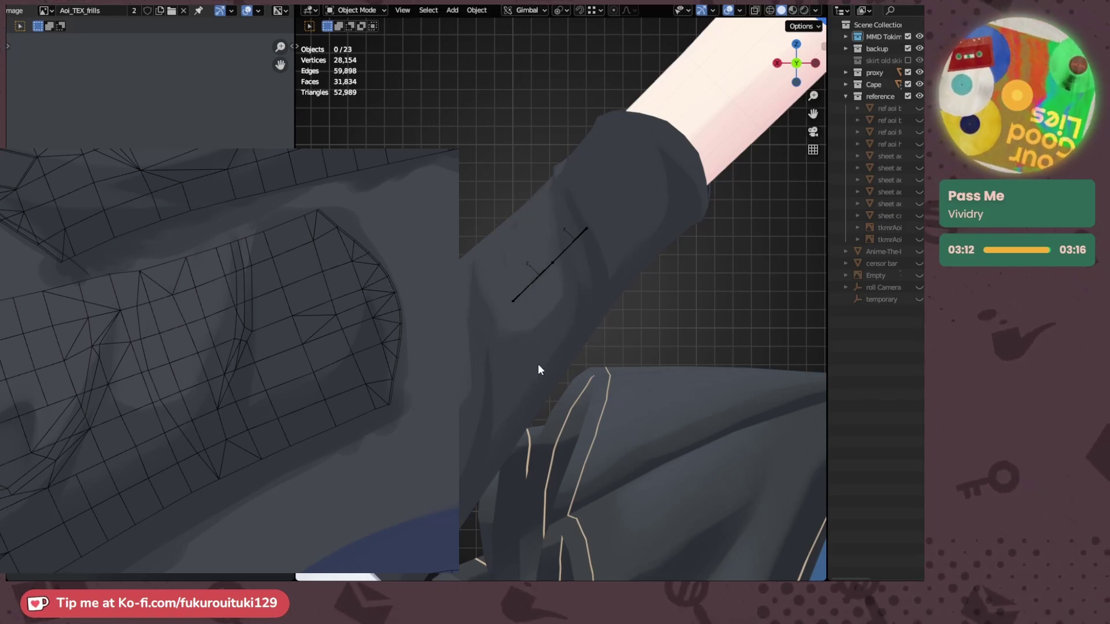
{"action": "scroll", "coordinate": [535, 364], "scroll_direction": "down", "scroll_amount": 4}
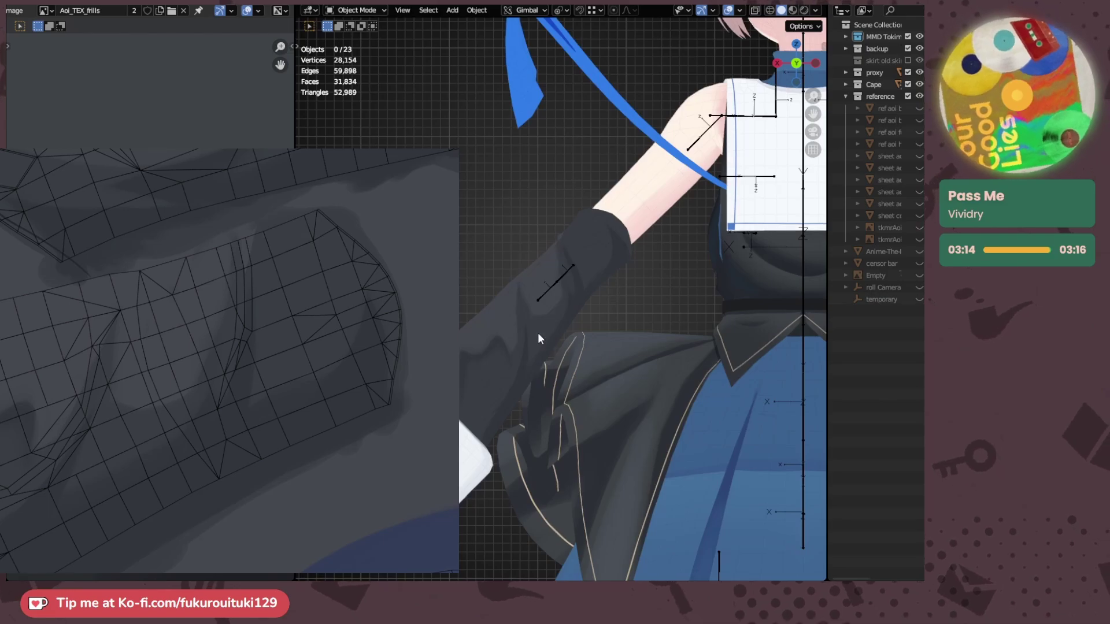
{"action": "middle_click_drag", "start_coordinate": [549, 333], "coordinate": [585, 319], "text": "shift"}
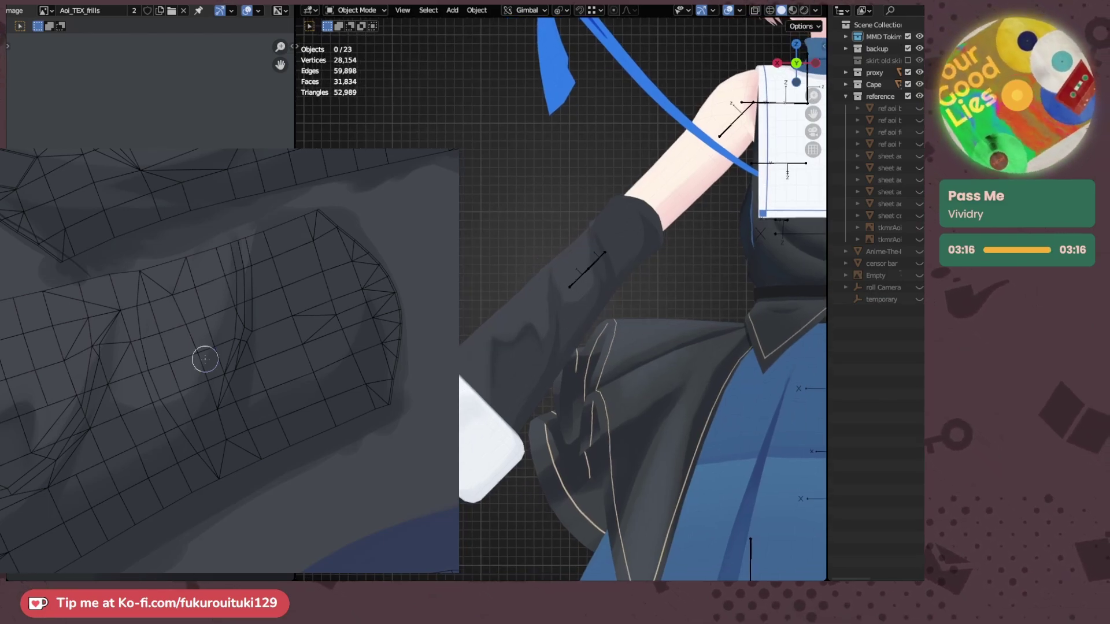
- Clean up the rounded lower edge of the light mid-sleeve patch and review it on the model
{"action": "left_click_drag", "start_coordinate": [165, 428], "coordinate": [193, 421], "text": "ctrl"}
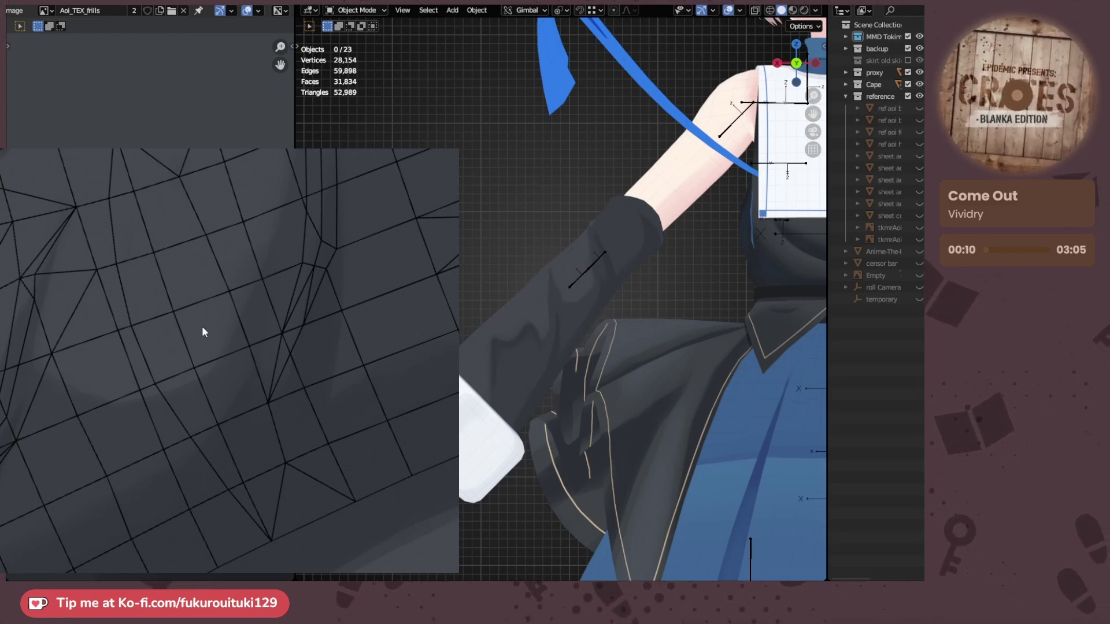
{"action": "scroll", "coordinate": [207, 327], "scroll_direction": "up", "scroll_amount": 2}
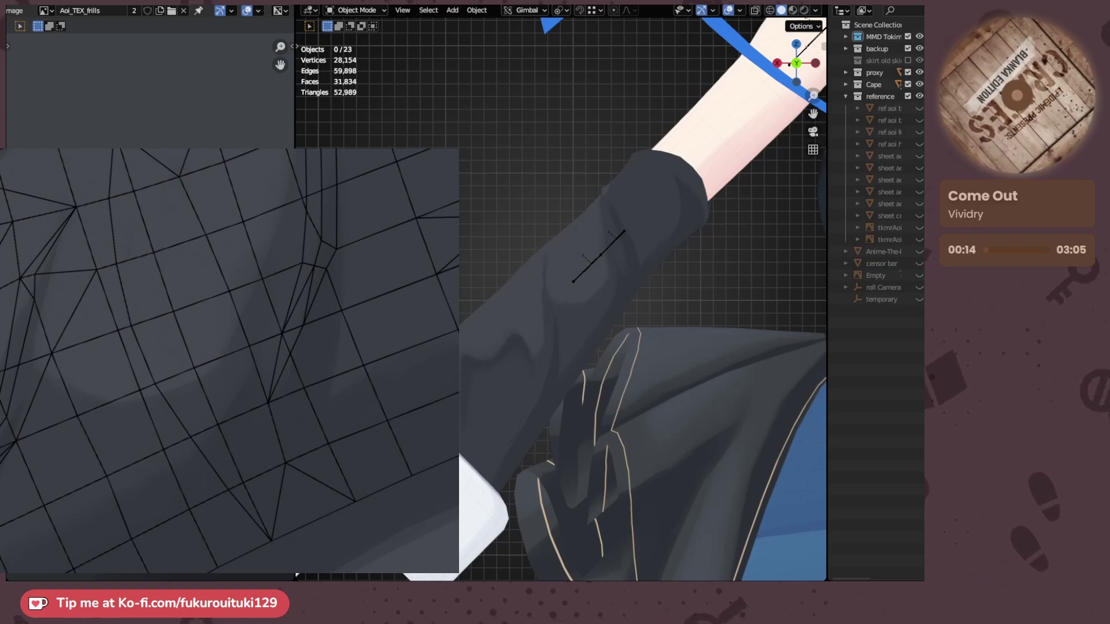
{"action": "scroll", "coordinate": [597, 310], "scroll_direction": "up", "scroll_amount": 3}
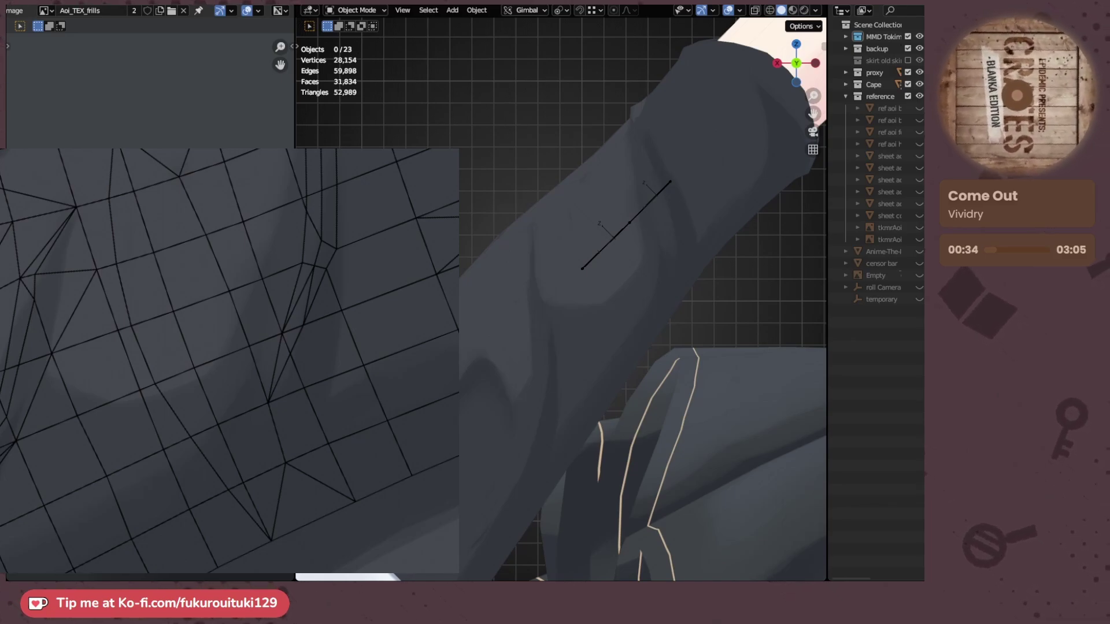
{"action": "scroll", "coordinate": [504, 271], "scroll_direction": "down", "scroll_amount": 5}
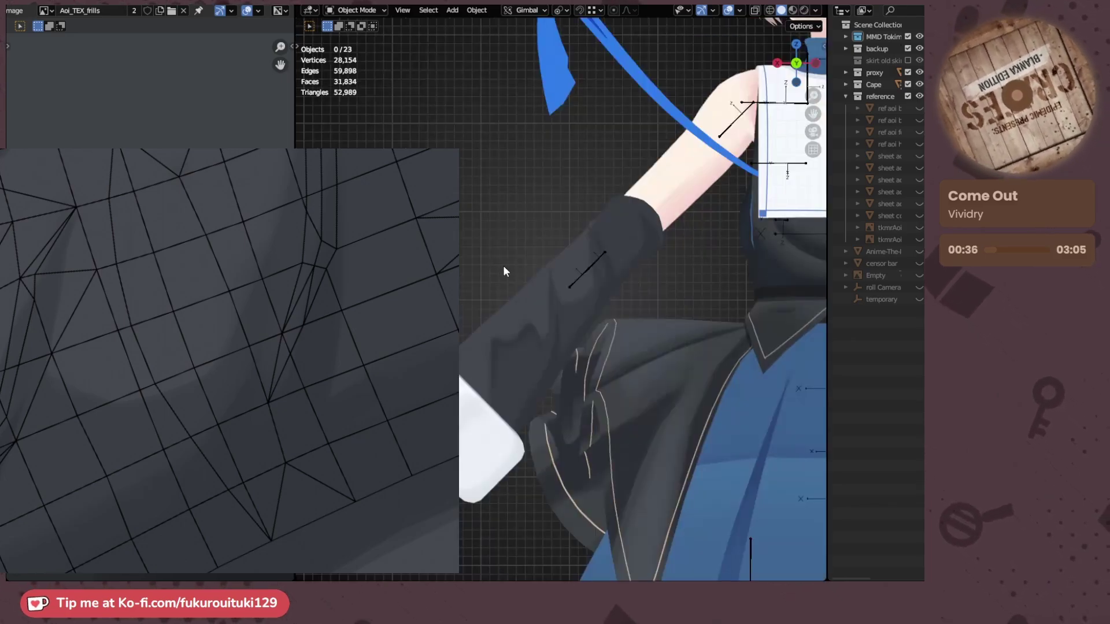
- Inspect the opposite side of the sleeve on the model, sample a sleeve tone from the texture and touch up the fold shading
{"action": "middle_click_drag", "start_coordinate": [495, 280], "coordinate": [481, 381]}
{"action": "middle_click_drag", "start_coordinate": [370, 324], "coordinate": [451, 283]}
{"action": "scroll", "coordinate": [532, 286], "scroll_direction": "up", "scroll_amount": 2}
{"action": "middle_click_drag", "start_coordinate": [532, 286], "coordinate": [699, 325]}
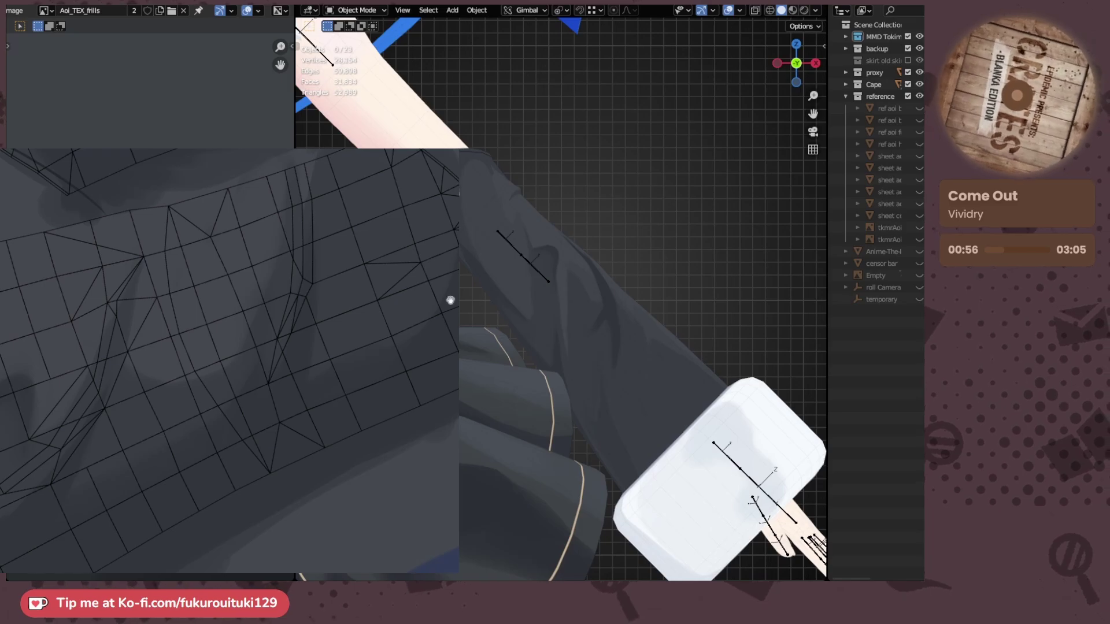
{"action": "left_click", "coordinate": [192, 389], "text": "alt"}
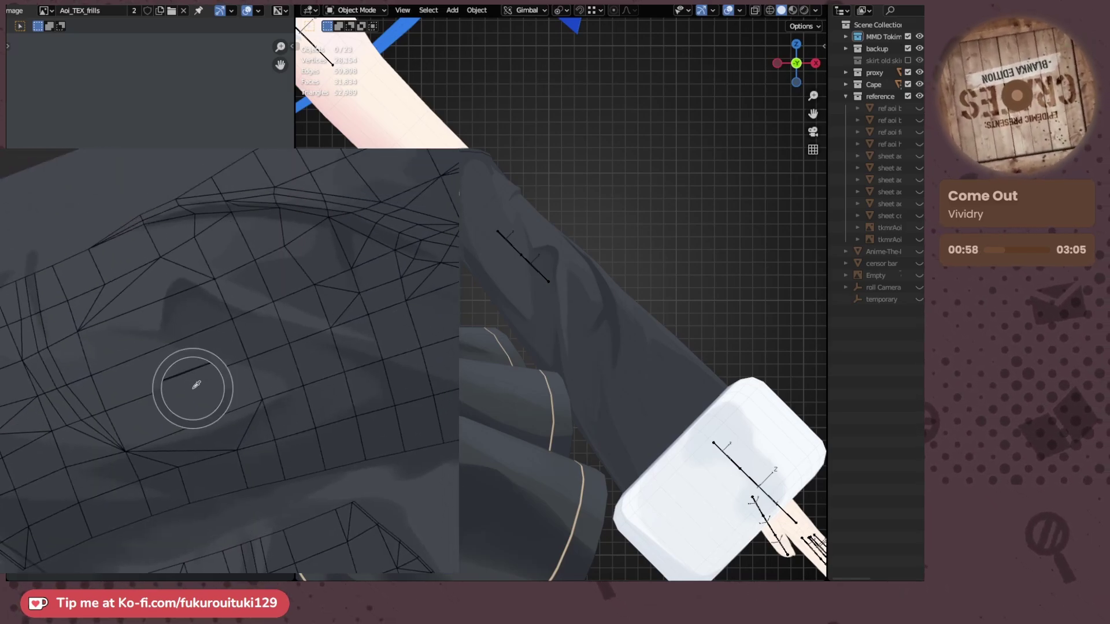
{"action": "left_click_drag", "start_coordinate": [207, 467], "coordinate": [241, 390]}
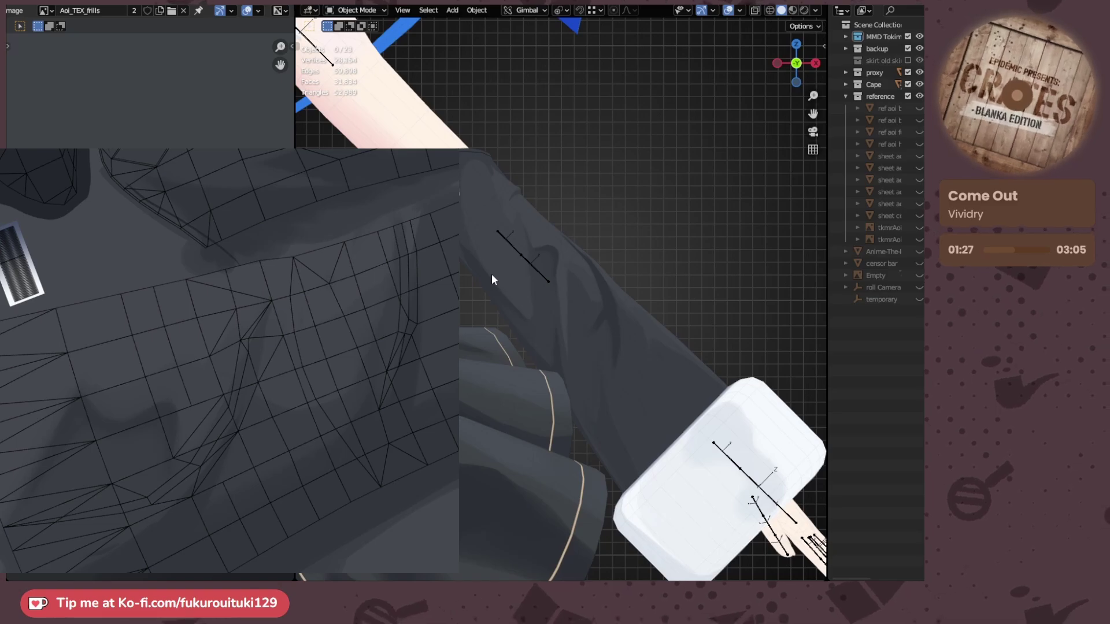
- Examine the shading along the edge of the lower sleeve piece on the texture and compare it with the back of the sleeve on the model
{"action": "middle_click_drag", "start_coordinate": [607, 272], "coordinate": [607, 328]}
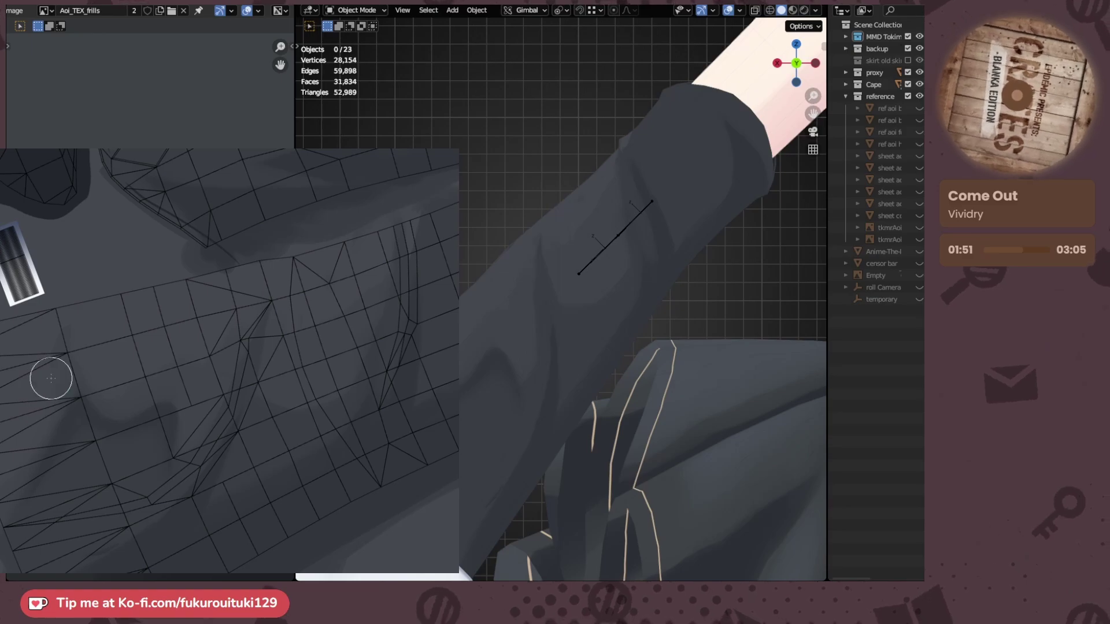
{"action": "mouse_move", "coordinate": [222, 270]}
{"action": "middle_mouse_down"}
{"action": "mouse_move", "coordinate": [210, 283]}
{"action": "mouse_move", "coordinate": [138, 227]}
{"action": "middle_mouse_up"}
{"action": "scroll", "coordinate": [197, 368], "scroll_direction": "up", "scroll_amount": 3}
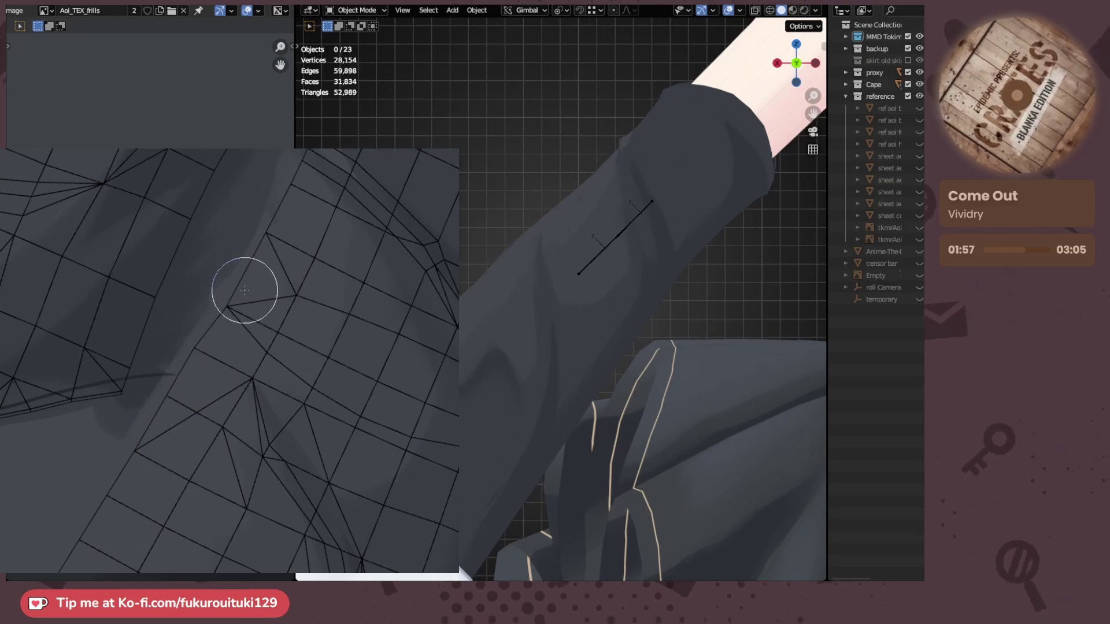
{"action": "middle_click_drag", "start_coordinate": [188, 382], "coordinate": [98, 532]}
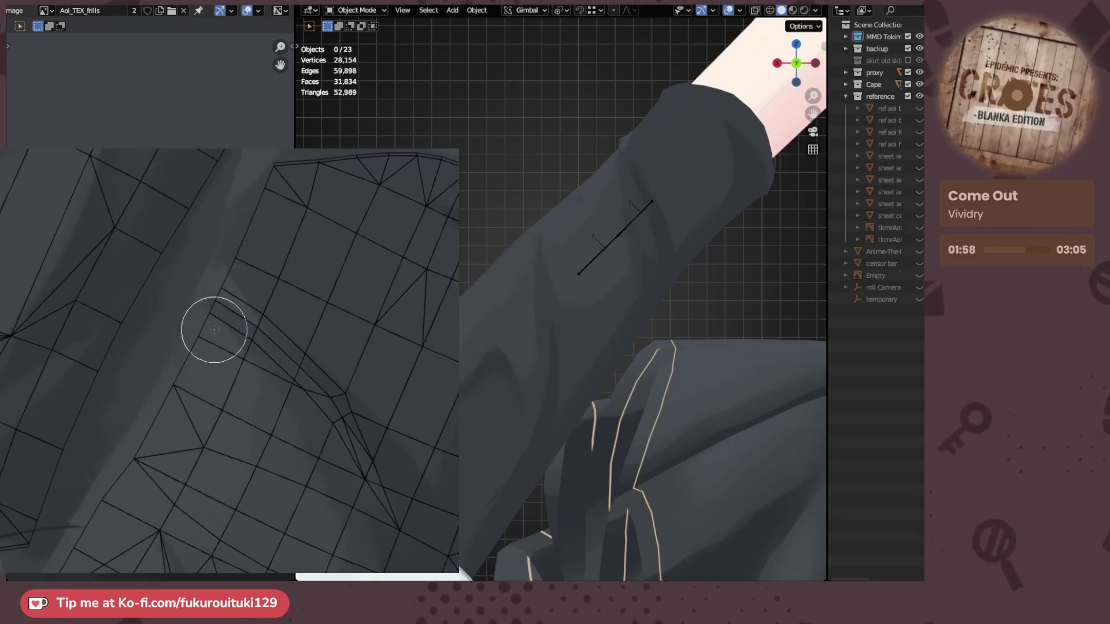
{"action": "scroll", "coordinate": [129, 391], "scroll_direction": "up", "scroll_amount": 4}
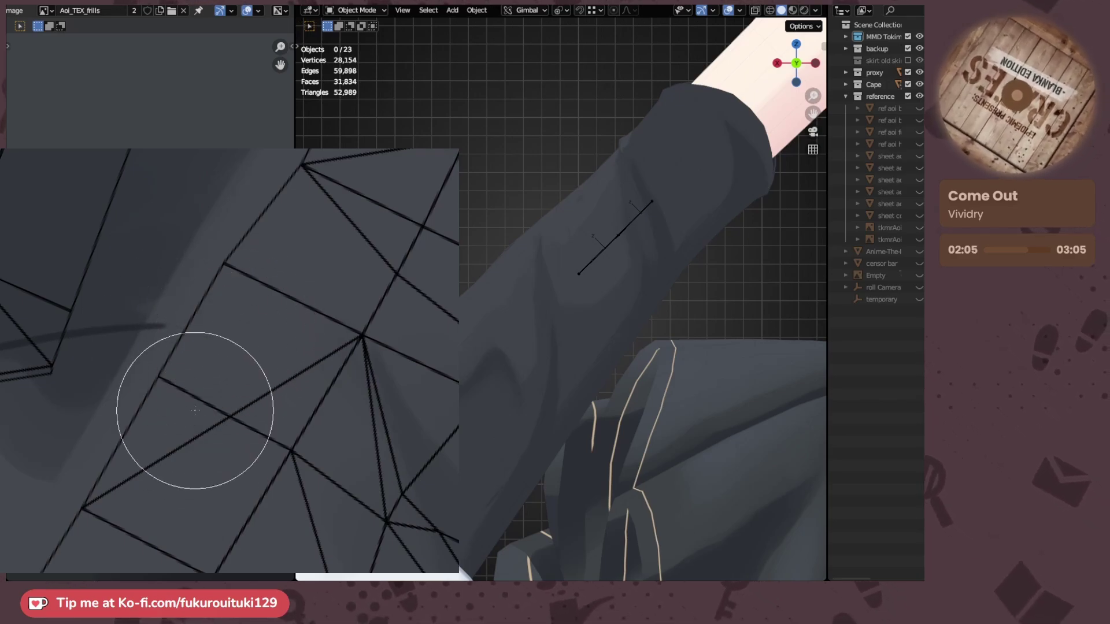
{"action": "scroll", "coordinate": [210, 386], "scroll_direction": "down", "scroll_amount": 4}
{"action": "middle_click_drag", "start_coordinate": [154, 379], "coordinate": [232, 222]}
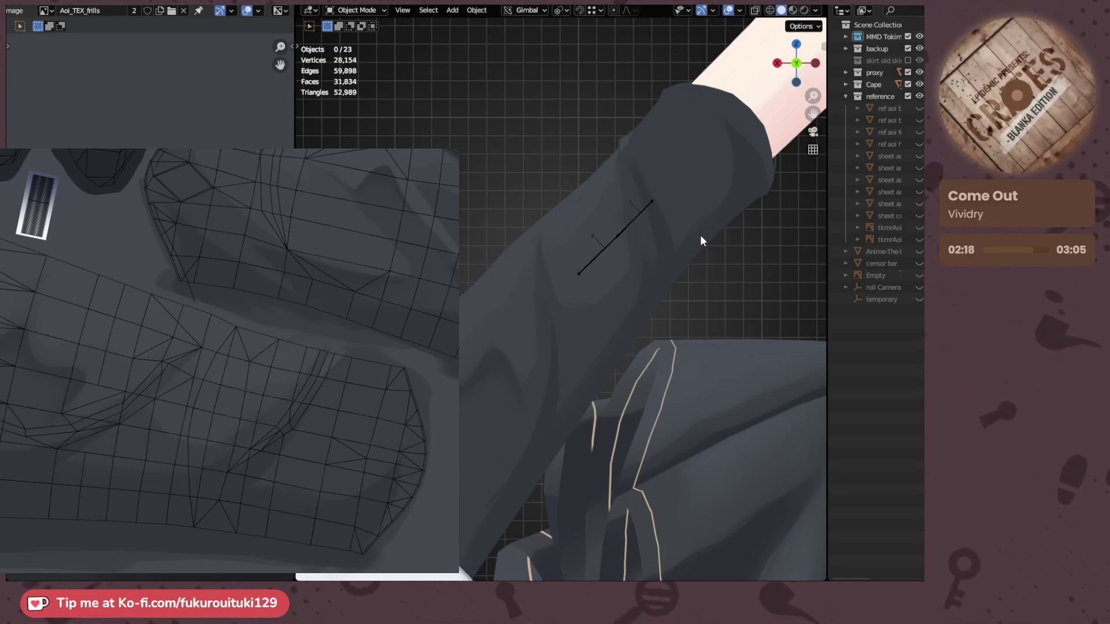
{"action": "middle_click_drag", "start_coordinate": [550, 315], "coordinate": [692, 295]}
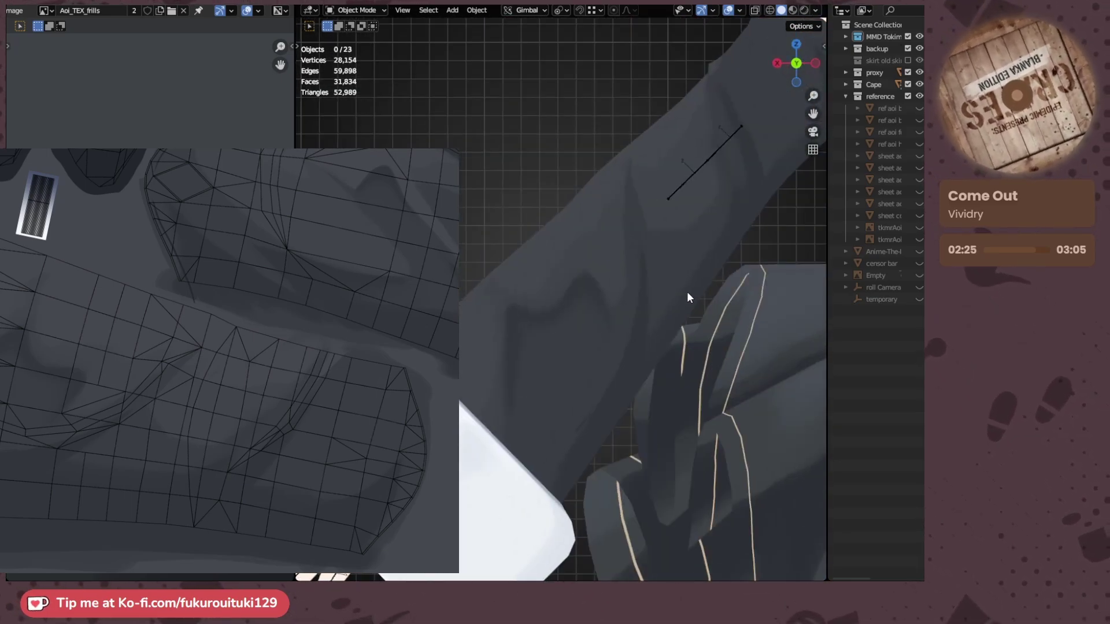
- Try a darker fold stroke with a smaller brush beside the mid-sleeve shadow, near the fanned mesh edges, and undo it
{"action": "mouse_move", "coordinate": [92, 398]}
{"action": "left_mouse_down", "text": "shift"}
{"action": "mouse_move", "coordinate": [98, 417]}
{"action": "mouse_move", "coordinate": [99, 278]}
{"action": "left_mouse_up", "text": "shift"}
{"action": "scroll", "coordinate": [119, 376], "scroll_direction": "up", "scroll_amount": 4}
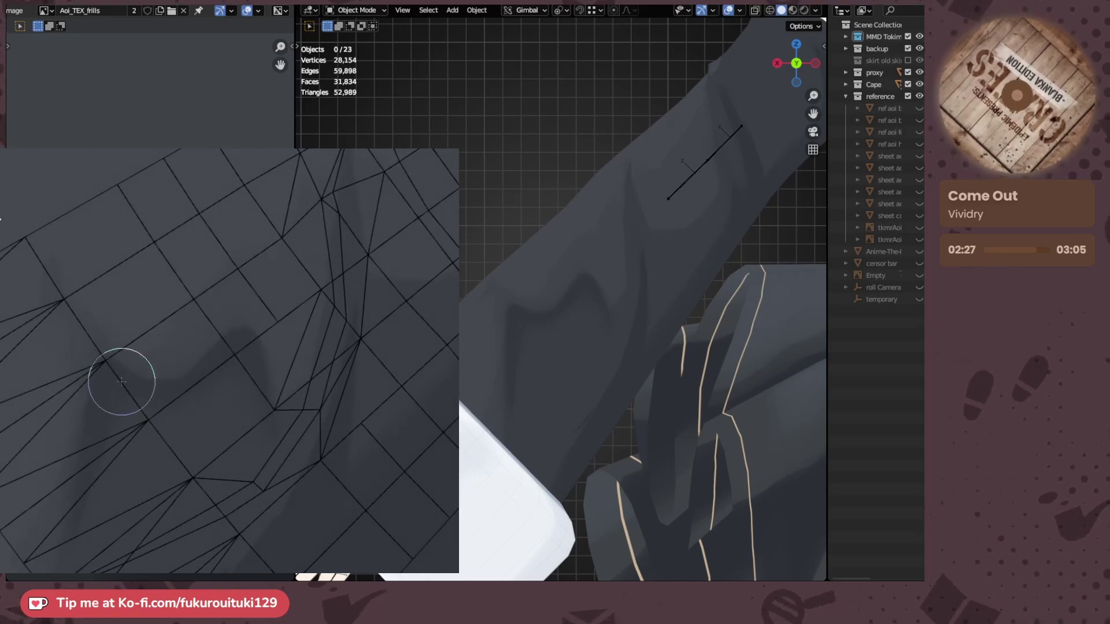
{"action": "left_click_drag", "start_coordinate": [33, 350], "coordinate": [14, 308], "text": "shift"}
{"action": "key", "text": "bracketleft"}
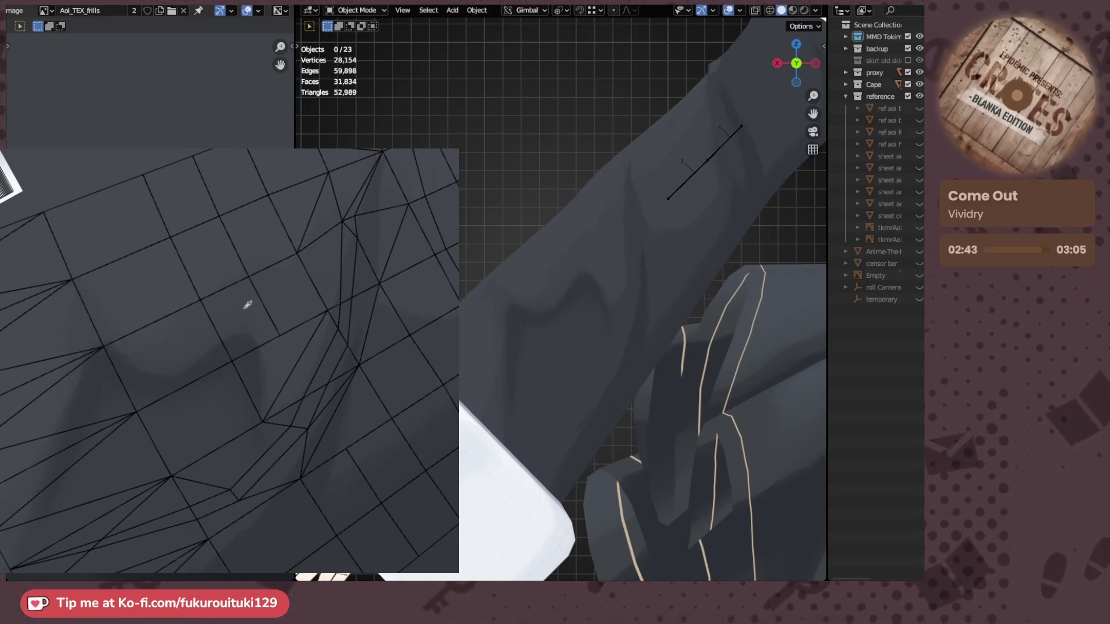
{"action": "left_click_drag", "start_coordinate": [80, 297], "coordinate": [55, 426]}
{"action": "left_click_drag", "start_coordinate": [82, 283], "coordinate": [68, 369]}
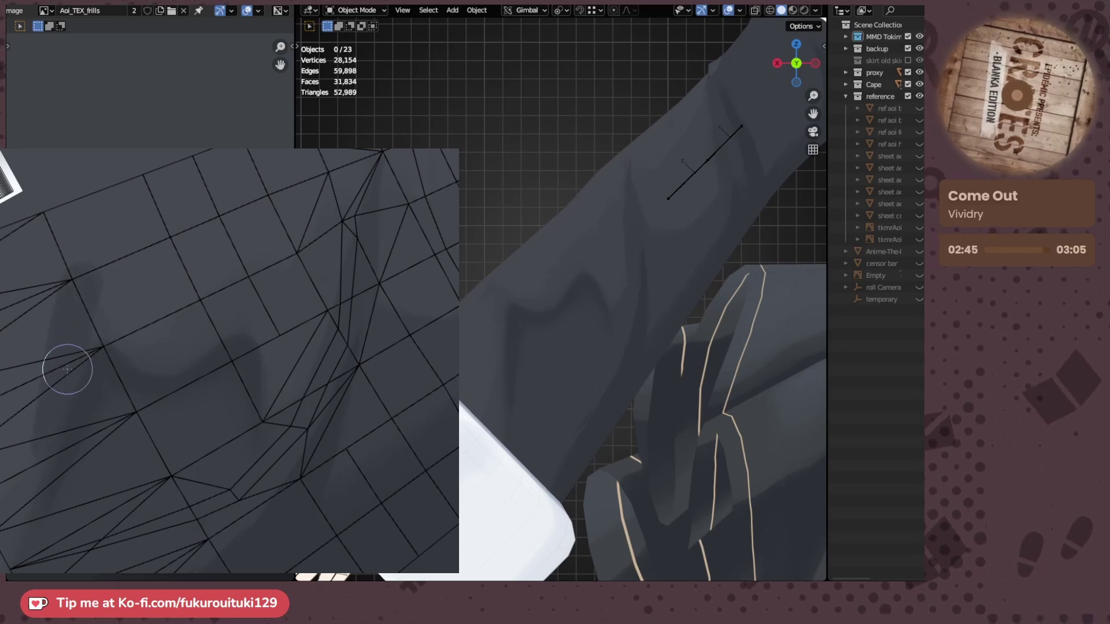
{"action": "key", "text": "ctrl+z"}
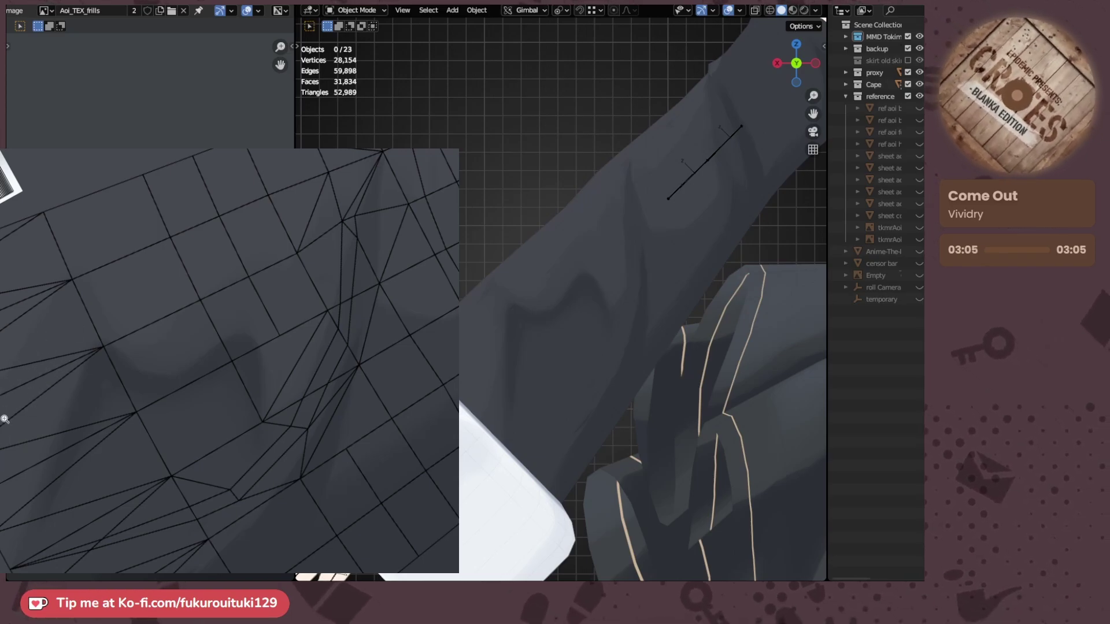
- Inspect the sleeve folds on the model from the front, back and side, comparing both arms
{"action": "left_click_drag", "start_coordinate": [4, 418], "coordinate": [0, 422], "text": "ctrl"}
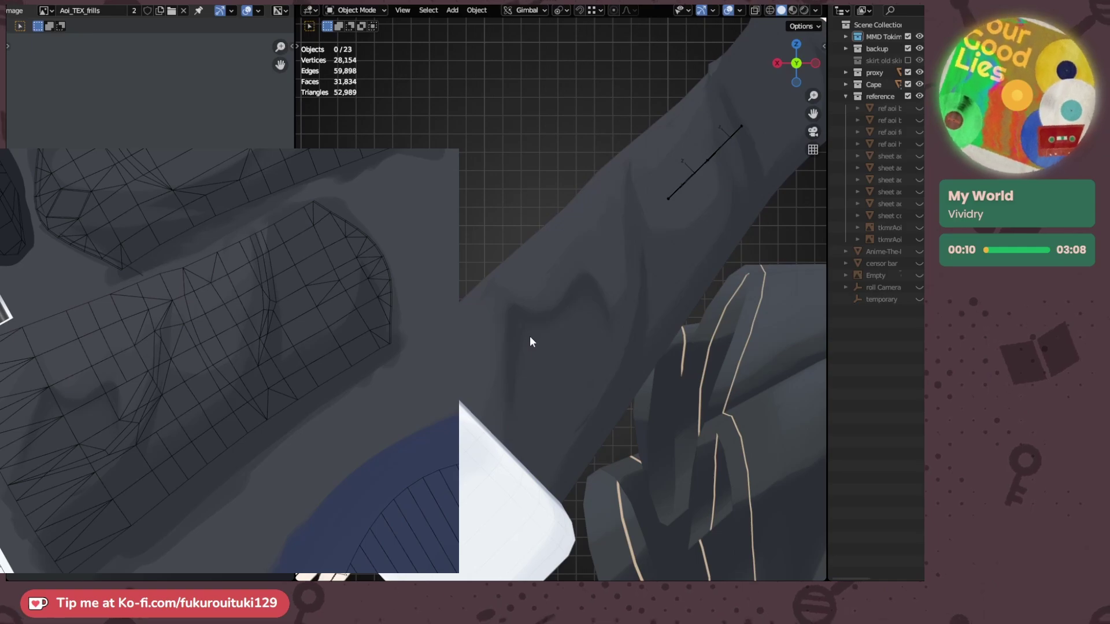
{"action": "scroll", "coordinate": [559, 347], "scroll_direction": "down", "scroll_amount": 4}
{"action": "middle_click_drag", "start_coordinate": [558, 350], "coordinate": [612, 352]}
{"action": "scroll", "coordinate": [567, 345], "scroll_direction": "down", "scroll_amount": 4}
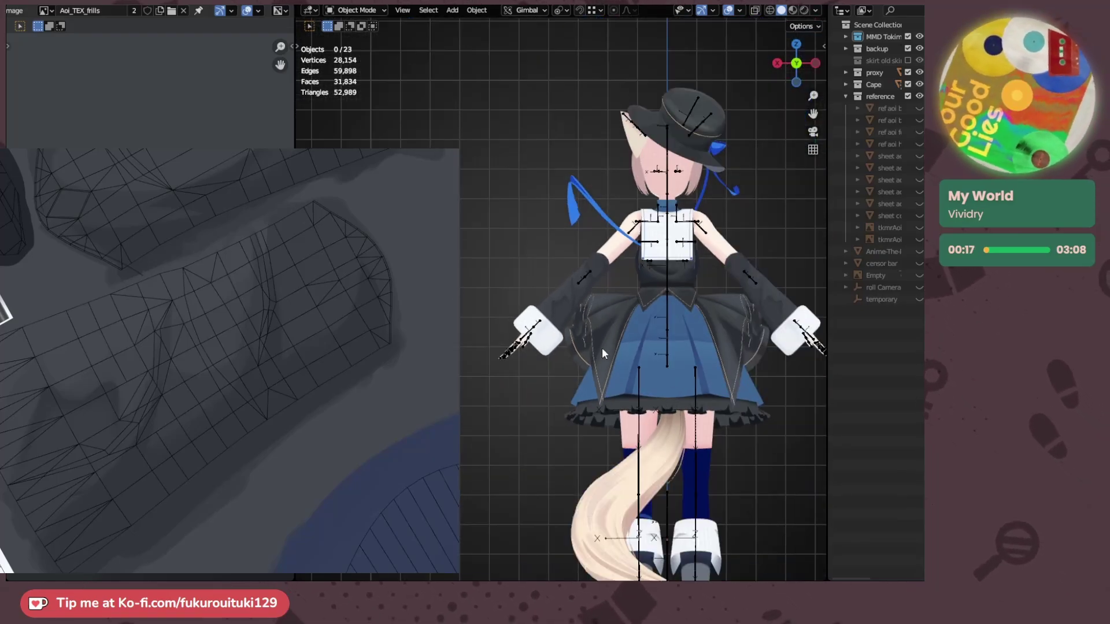
{"action": "middle_click_drag", "start_coordinate": [543, 352], "coordinate": [701, 307]}
{"action": "scroll", "coordinate": [701, 307], "scroll_direction": "up", "scroll_amount": 5}
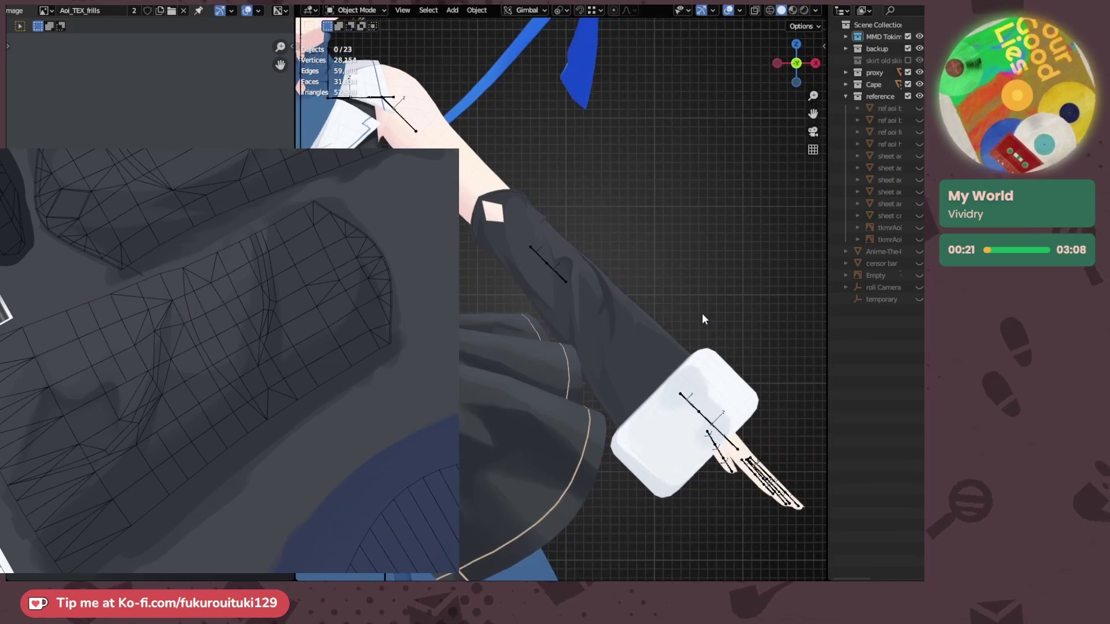
{"action": "scroll", "coordinate": [699, 318], "scroll_direction": "down", "scroll_amount": 4}
{"action": "middle_click_drag", "start_coordinate": [697, 318], "coordinate": [554, 319]}
{"action": "key", "text": "KP_1"}
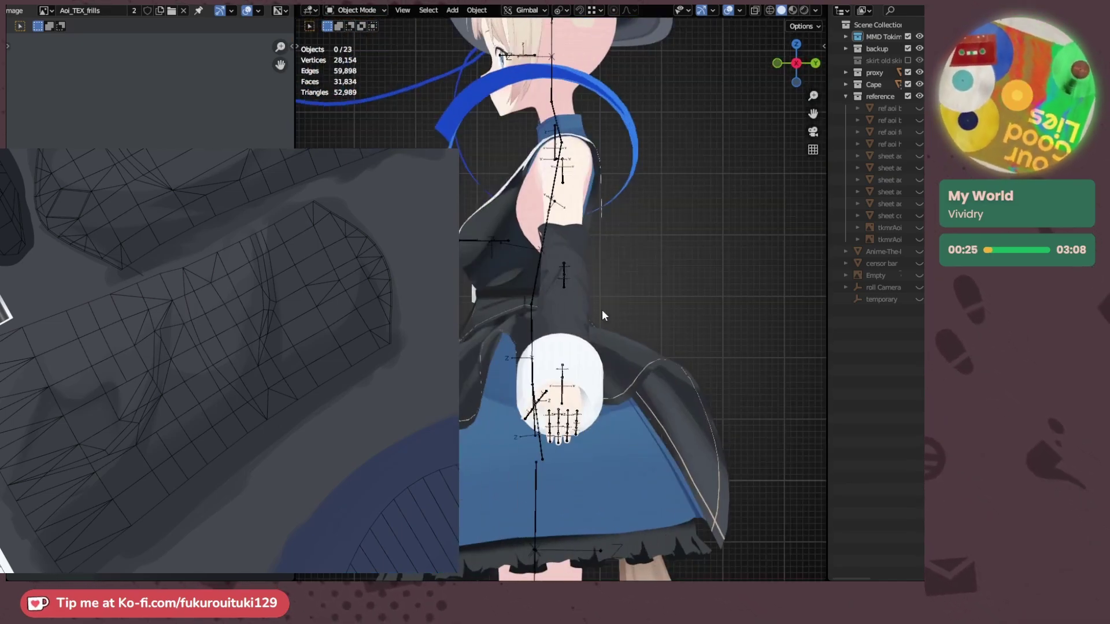
{"action": "mouse_move", "coordinate": [702, 300]}
{"action": "middle_mouse_down"}
{"action": "mouse_move", "coordinate": [741, 266]}
{"action": "mouse_move", "coordinate": [781, 275]}
{"action": "mouse_move", "coordinate": [696, 281]}
{"action": "middle_mouse_up"}
{"action": "key", "text": "KP_1"}
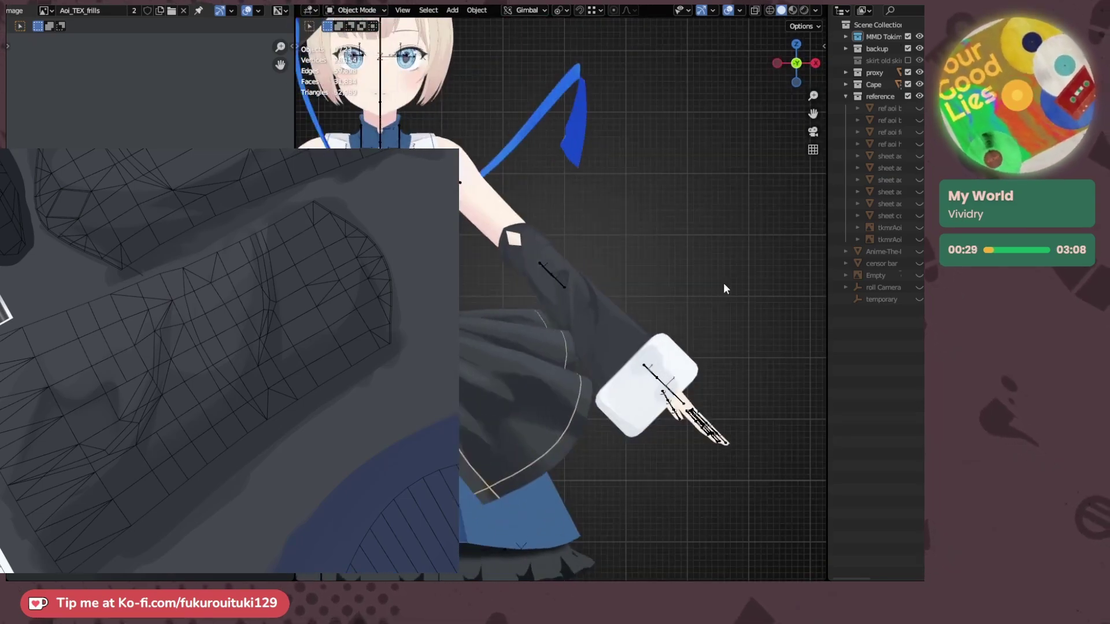
{"action": "scroll", "coordinate": [722, 285], "scroll_direction": "up", "scroll_amount": 1}
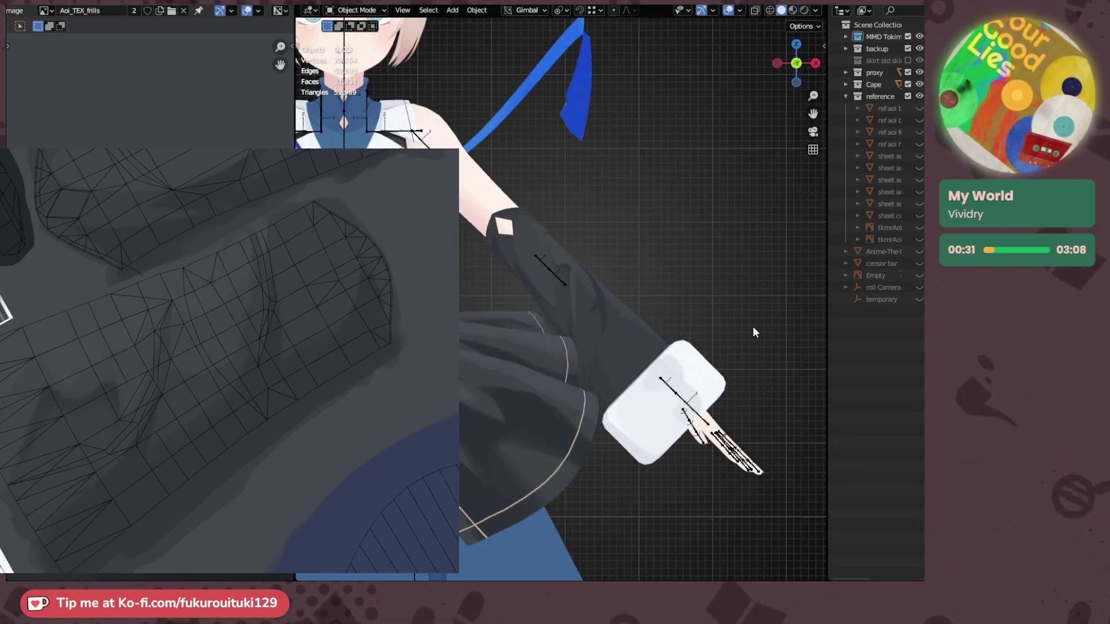
{"action": "key", "text": "ctrl+KP_1"}
{"action": "scroll", "coordinate": [608, 327], "scroll_direction": "up", "scroll_amount": 2}
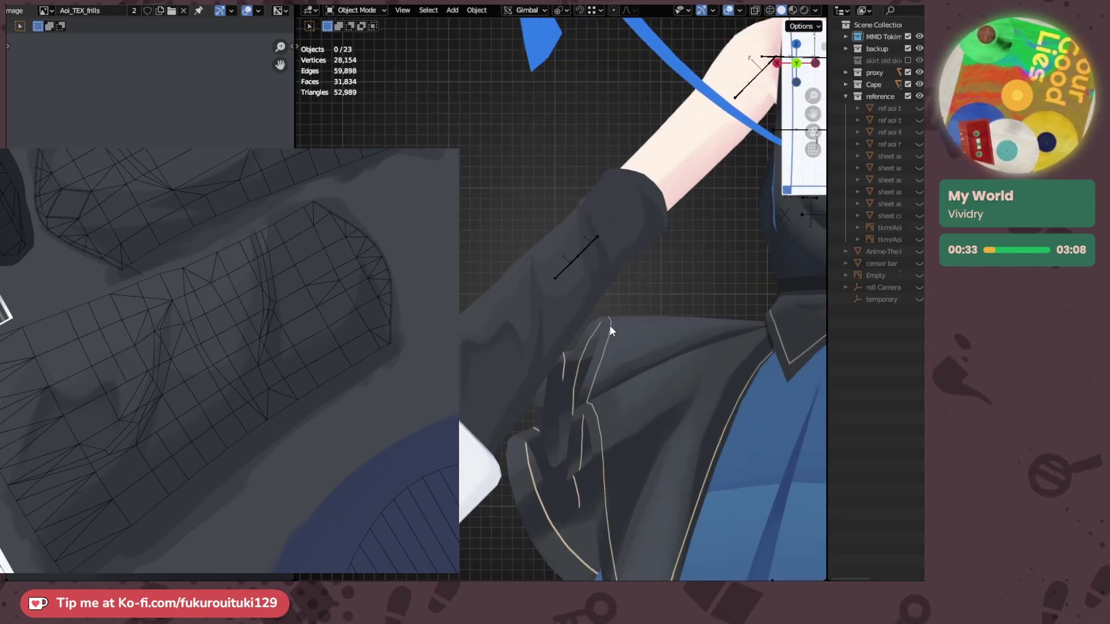
{"action": "key", "text": "KP_1"}
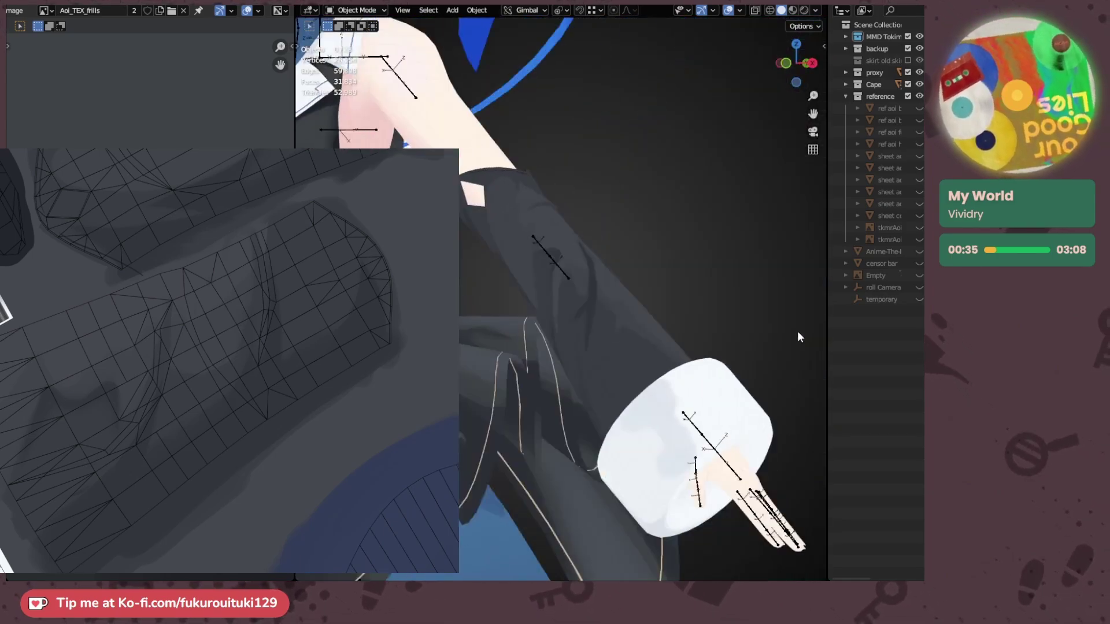
{"action": "key", "text": "ctrl+KP_1"}
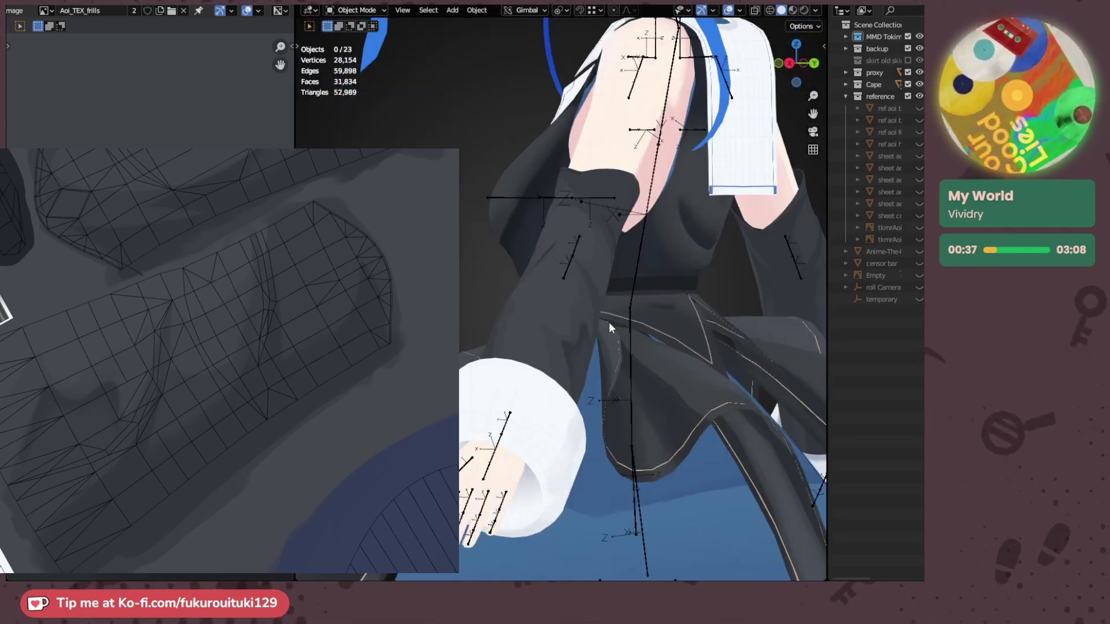
- Touch up the dark fold shading beside the fanned mesh edges of the lower sleeve piece and review both arms on the model
{"action": "left_click_drag", "start_coordinate": [138, 454], "coordinate": [199, 436]}
{"action": "scroll", "coordinate": [170, 387], "scroll_direction": "up", "scroll_amount": 3}
{"action": "scroll", "coordinate": [161, 390], "scroll_direction": "up", "scroll_amount": 2}
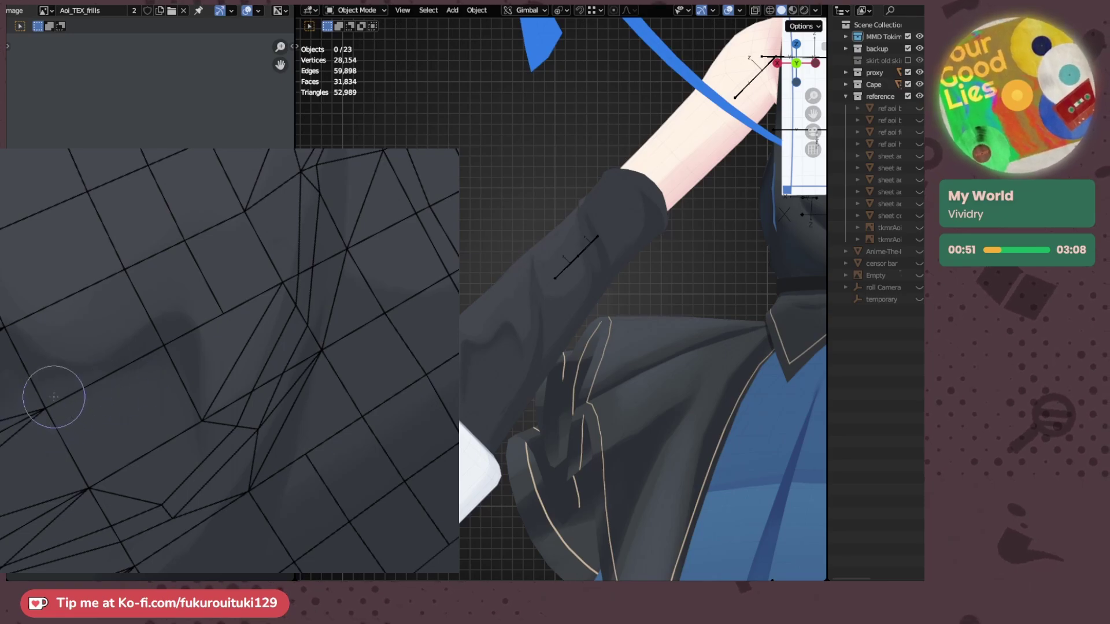
{"action": "middle_click_drag", "start_coordinate": [10, 458], "coordinate": [52, 365], "text": "shift"}
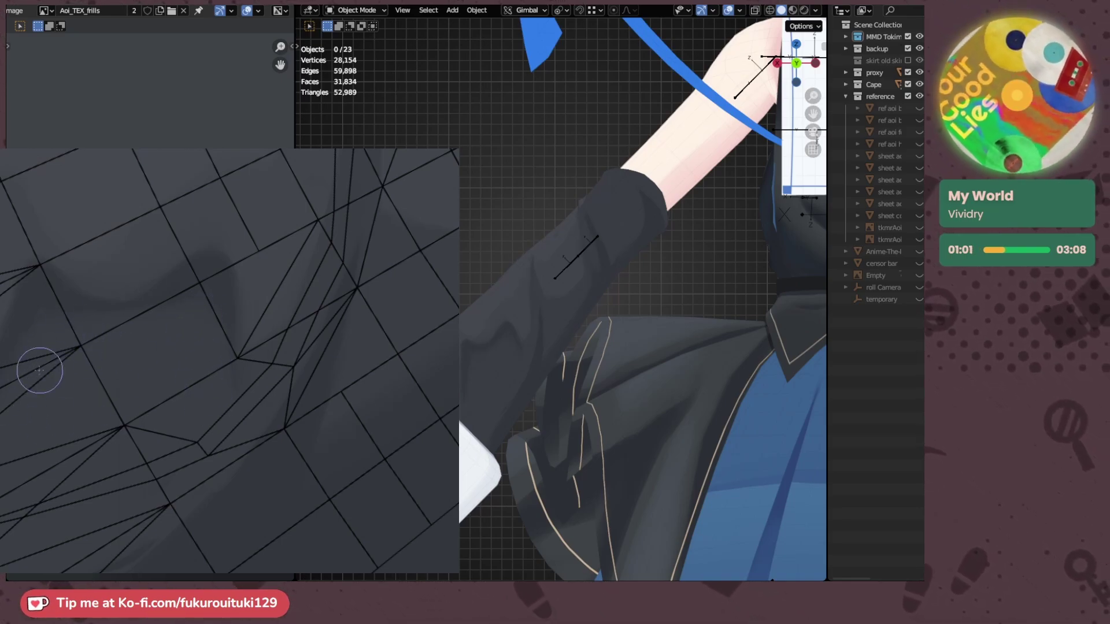
{"action": "left_click_drag", "start_coordinate": [34, 392], "coordinate": [37, 359]}
{"action": "left_click_drag", "start_coordinate": [45, 356], "coordinate": [85, 353]}
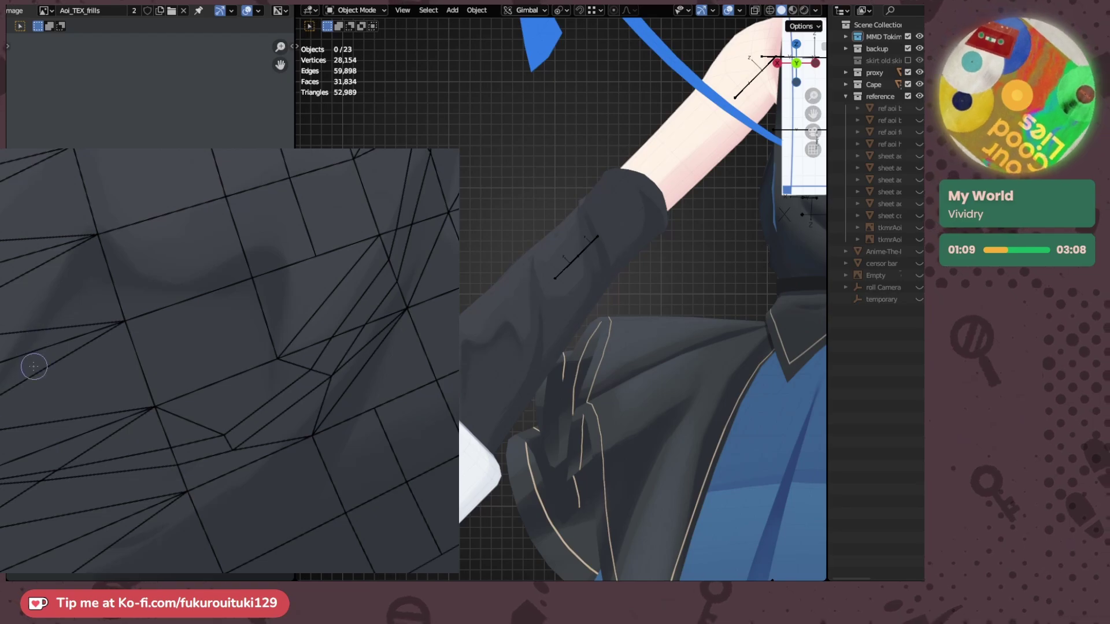
{"action": "scroll", "coordinate": [20, 381], "scroll_direction": "down", "scroll_amount": 3}
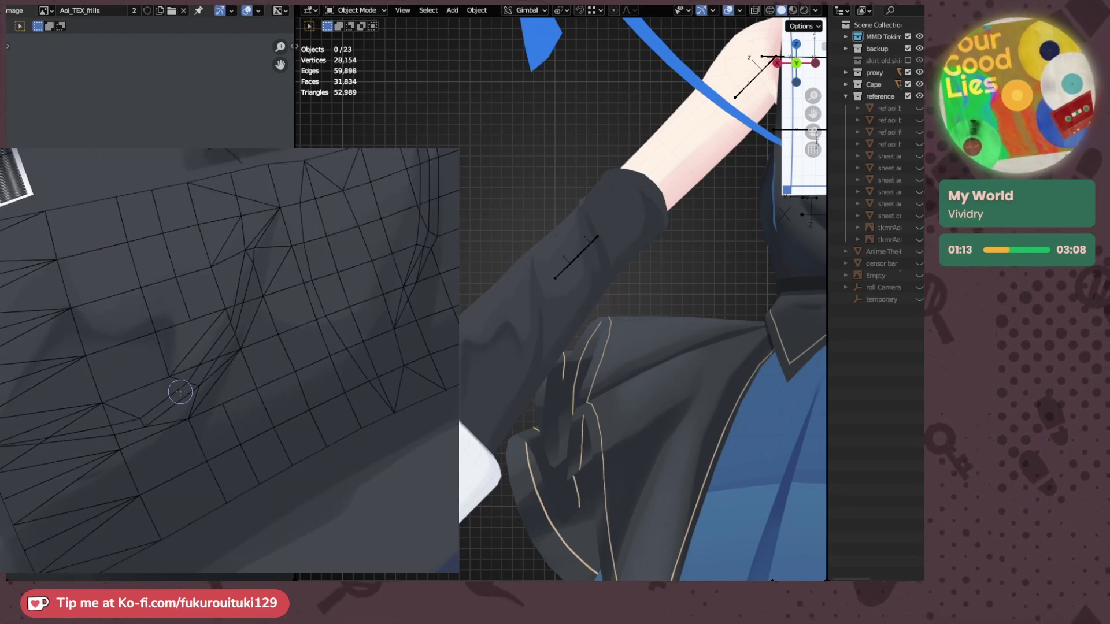
{"action": "scroll", "coordinate": [180, 392], "scroll_direction": "up", "scroll_amount": 3}
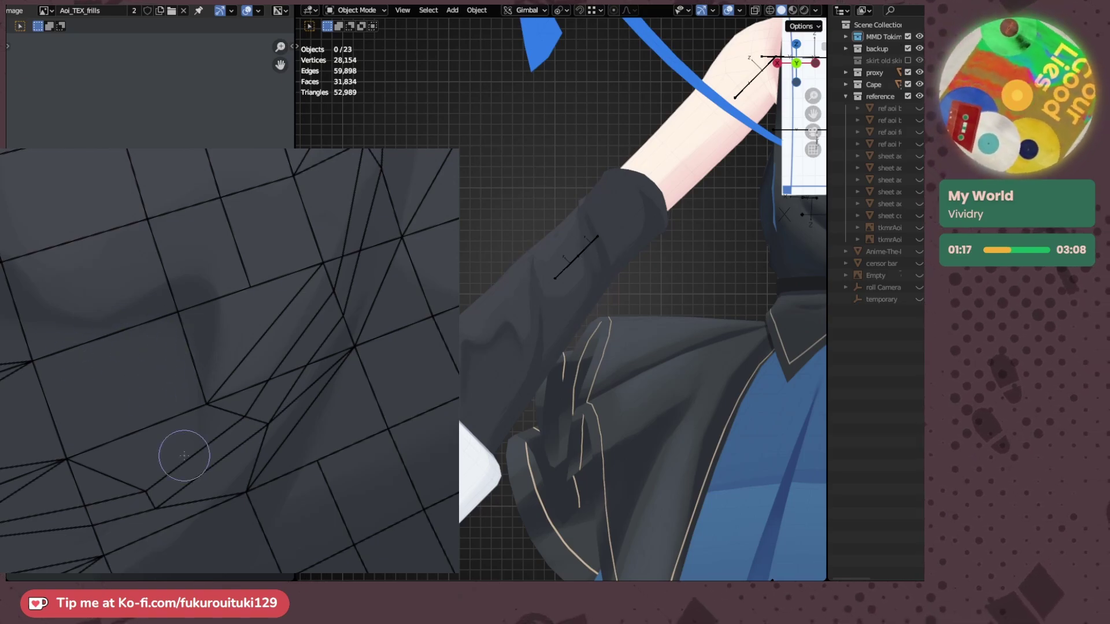
{"action": "scroll", "coordinate": [214, 473], "scroll_direction": "down", "scroll_amount": 5}
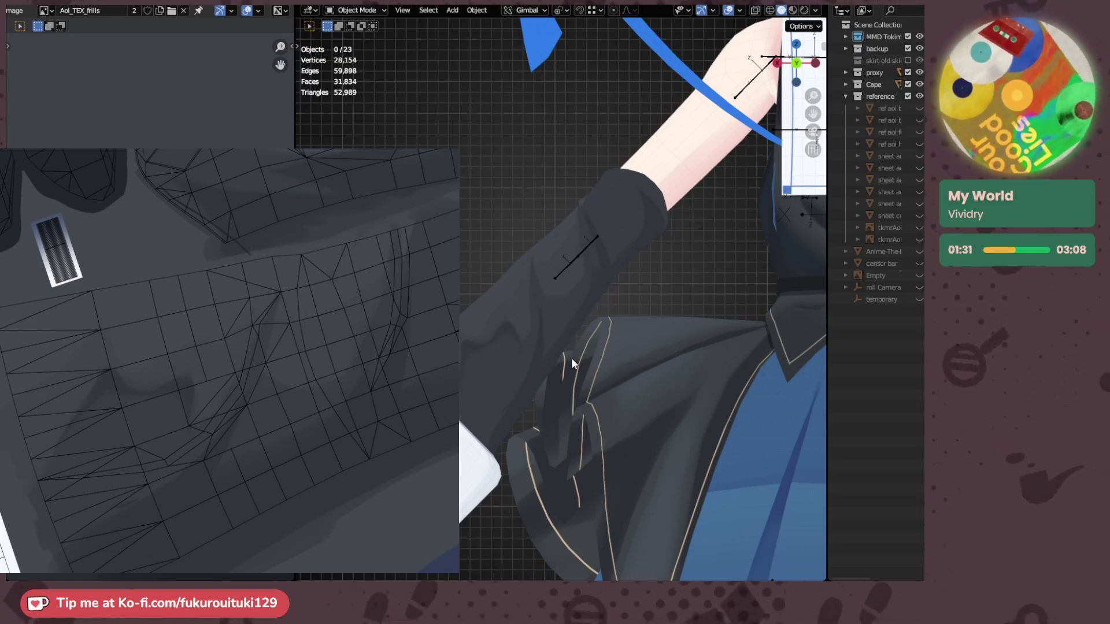
{"action": "scroll", "coordinate": [571, 359], "scroll_direction": "down", "scroll_amount": 6}
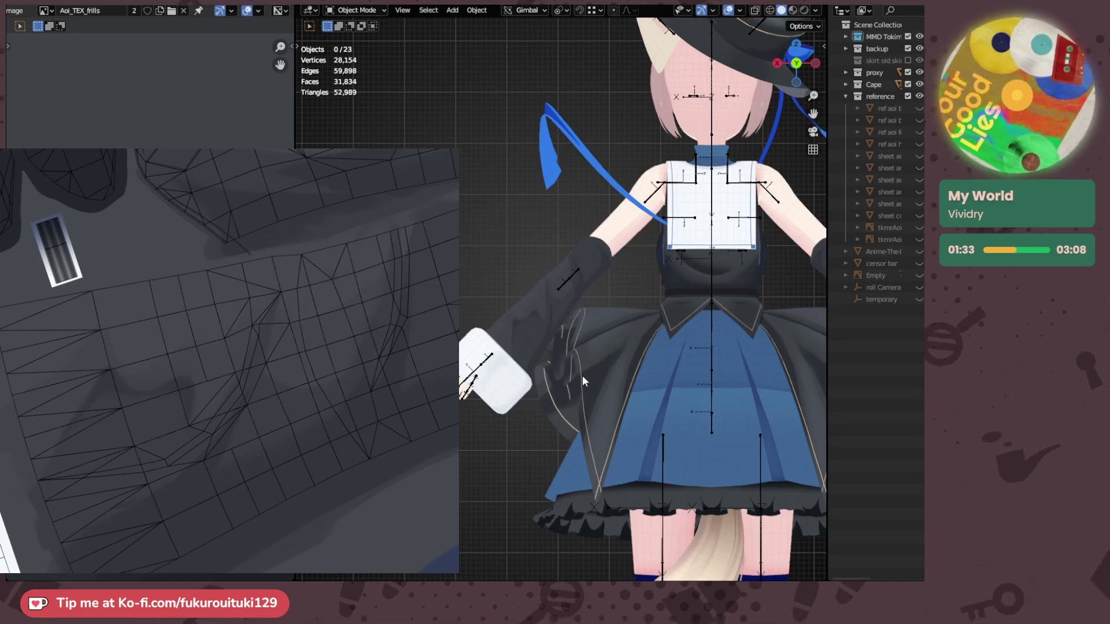
{"action": "scroll", "coordinate": [562, 372], "scroll_direction": "up", "scroll_amount": 5}
{"action": "middle_click_drag", "start_coordinate": [546, 371], "coordinate": [701, 243]}
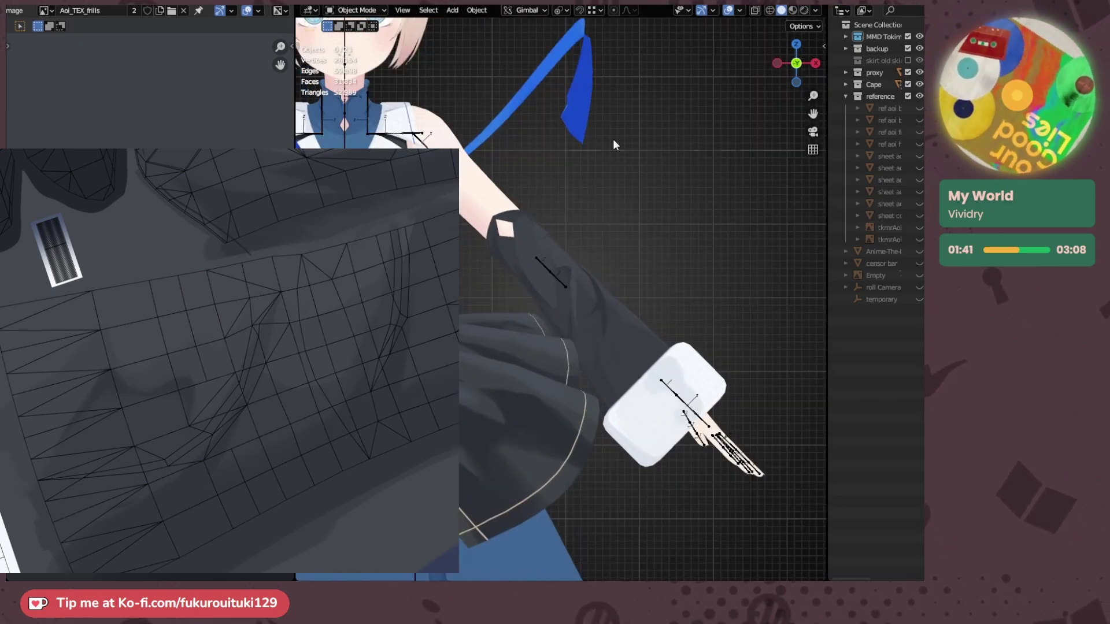
- Unhide the character's long hair mesh inside the MMD Tokimori Aoi collection, widening the object list to read it and collapsing the collection again
{"action": "middle_click_drag", "start_coordinate": [682, 151], "coordinate": [736, 156], "text": "shift"}
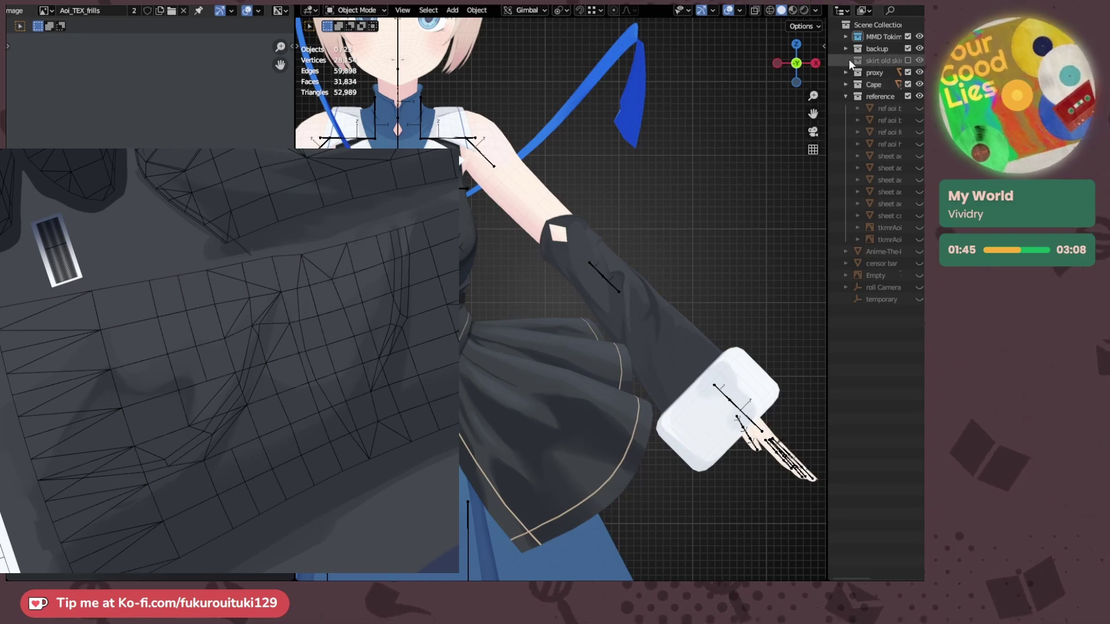
{"action": "left_click", "coordinate": [846, 37]}
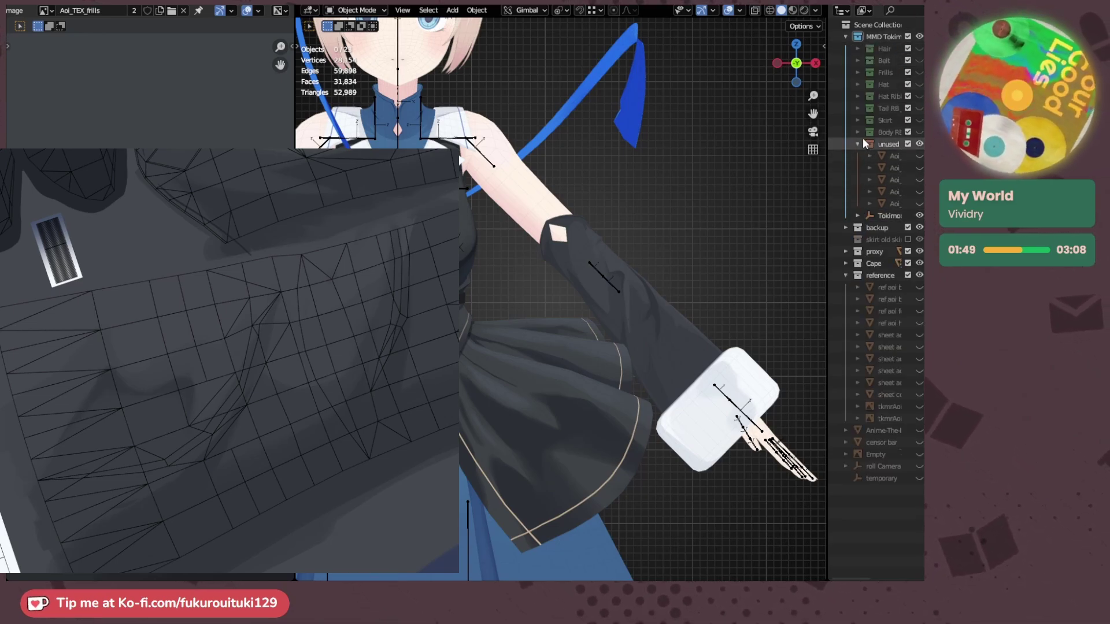
{"action": "left_click", "coordinate": [858, 216]}
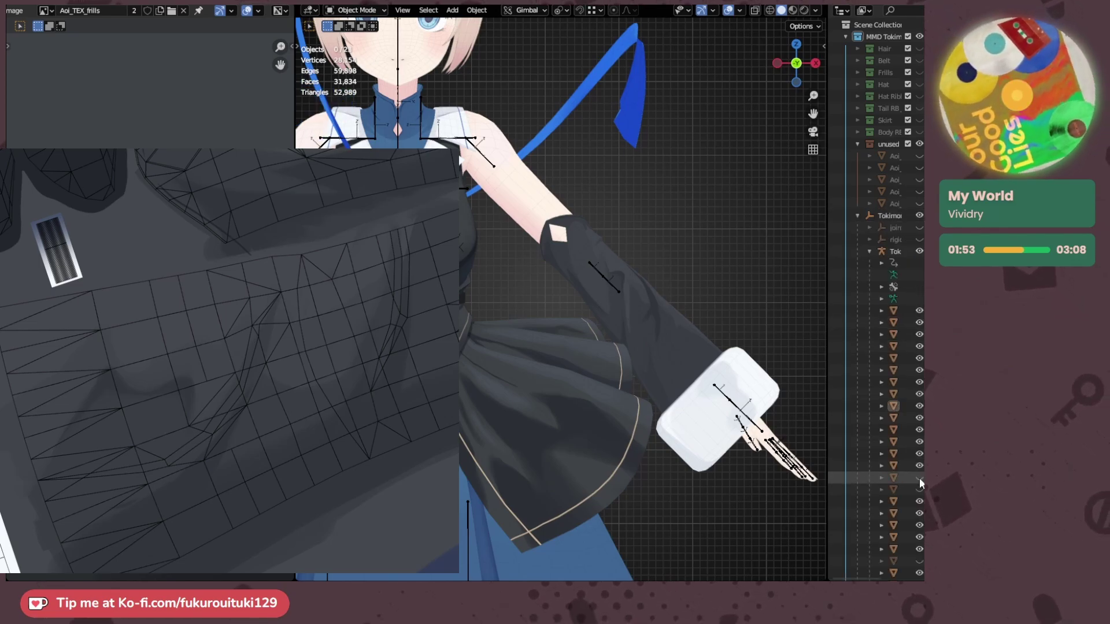
{"action": "mouse_move", "coordinate": [824, 341]}
{"action": "left_mouse_down"}
{"action": "mouse_move", "coordinate": [763, 350]}
{"action": "mouse_move", "coordinate": [810, 350]}
{"action": "left_mouse_up"}
{"action": "left_click", "coordinate": [919, 561]}
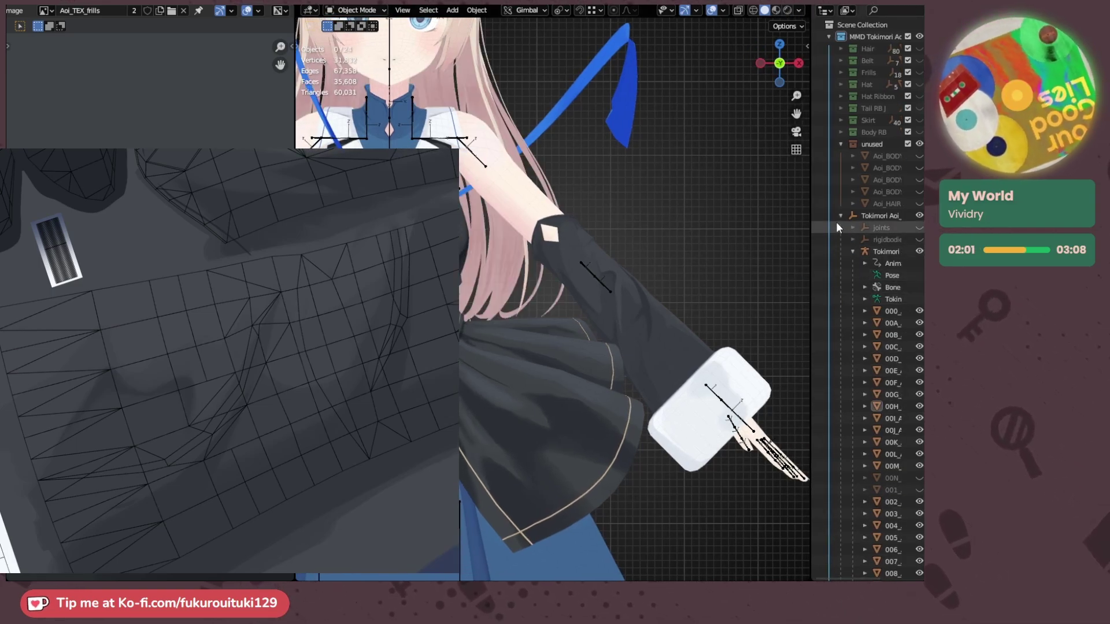
{"action": "left_click", "coordinate": [828, 36]}
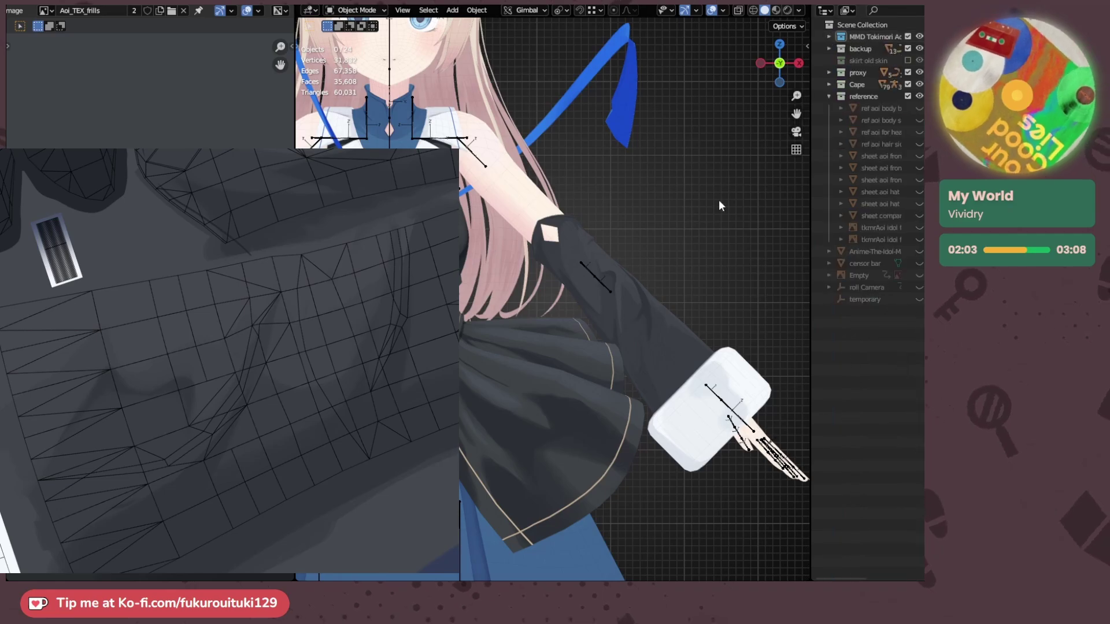
- Advance to the frame with the arms stretched straight out and examine the diamond cutout and upper hem of the sleeve from the front
{"action": "middle_click_drag", "start_coordinate": [672, 227], "coordinate": [612, 254], "text": "shift"}
{"action": "scroll", "coordinate": [735, 233], "scroll_direction": "down", "scroll_amount": 1}
{"action": "key", "text": "Right"}
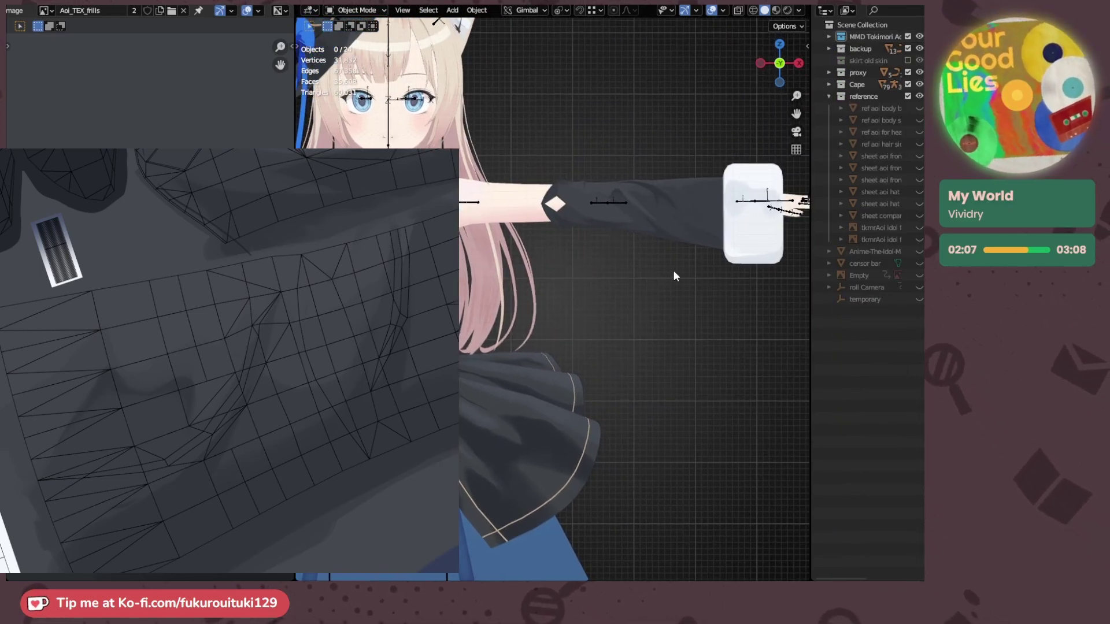
{"action": "middle_click_drag", "start_coordinate": [697, 276], "coordinate": [735, 263], "text": "shift"}
{"action": "middle_click", "coordinate": [561, 212], "text": "alt"}
{"action": "scroll", "coordinate": [556, 213], "scroll_direction": "up", "scroll_amount": 6}
{"action": "key", "text": "KP_1"}
{"action": "scroll", "coordinate": [688, 266], "scroll_direction": "up", "scroll_amount": 2}
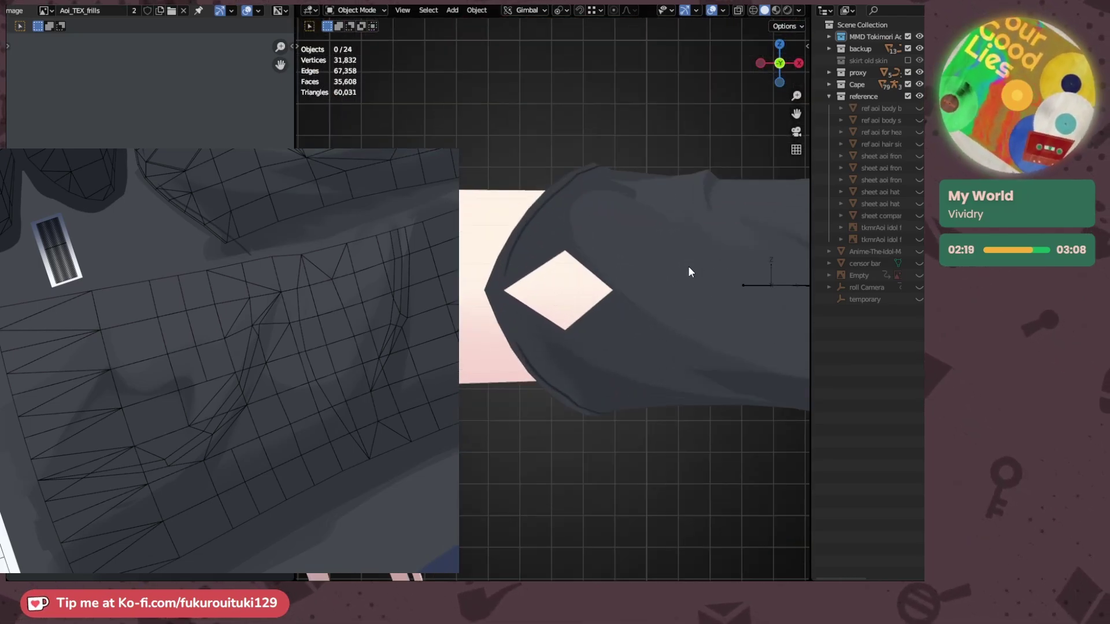
{"action": "scroll", "coordinate": [688, 265], "scroll_direction": "up", "scroll_amount": 2}
{"action": "scroll", "coordinate": [688, 266], "scroll_direction": "down", "scroll_amount": 3}
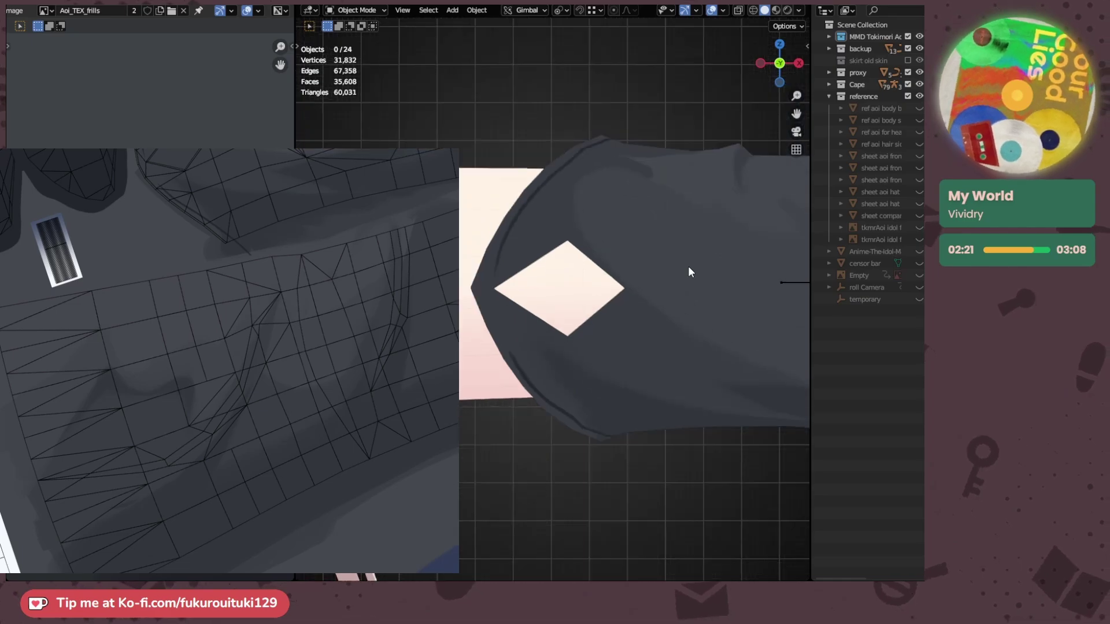
- Examine the upper hem of the sleeve on the model up close from the front and the back
{"action": "scroll", "coordinate": [688, 265], "scroll_direction": "up", "scroll_amount": 3}
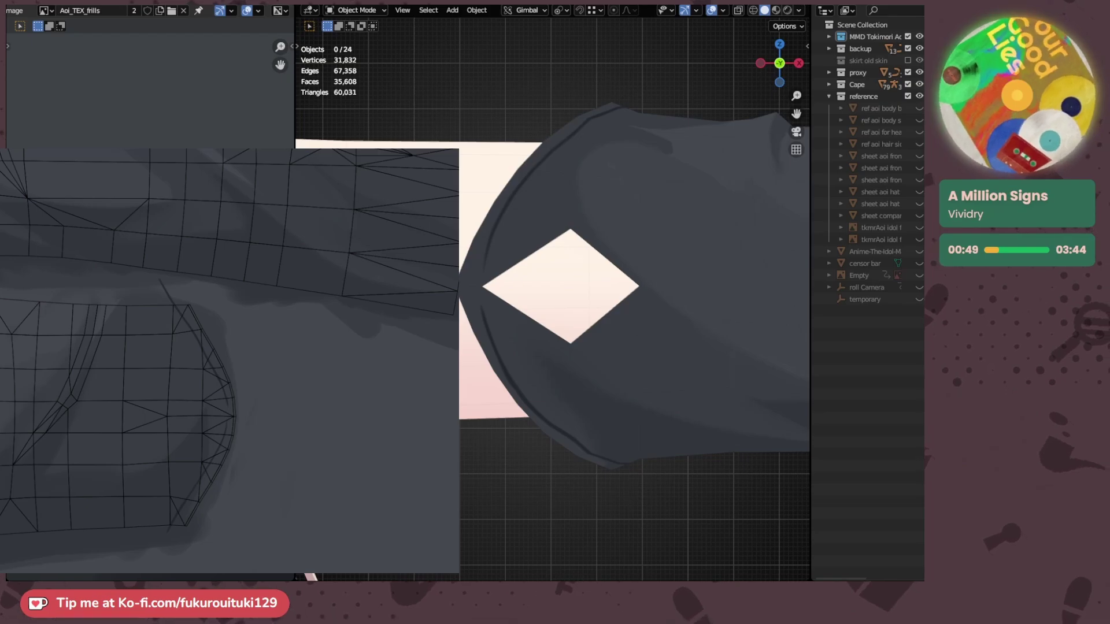
{"action": "scroll", "coordinate": [362, 349], "scroll_direction": "down", "scroll_amount": 1}
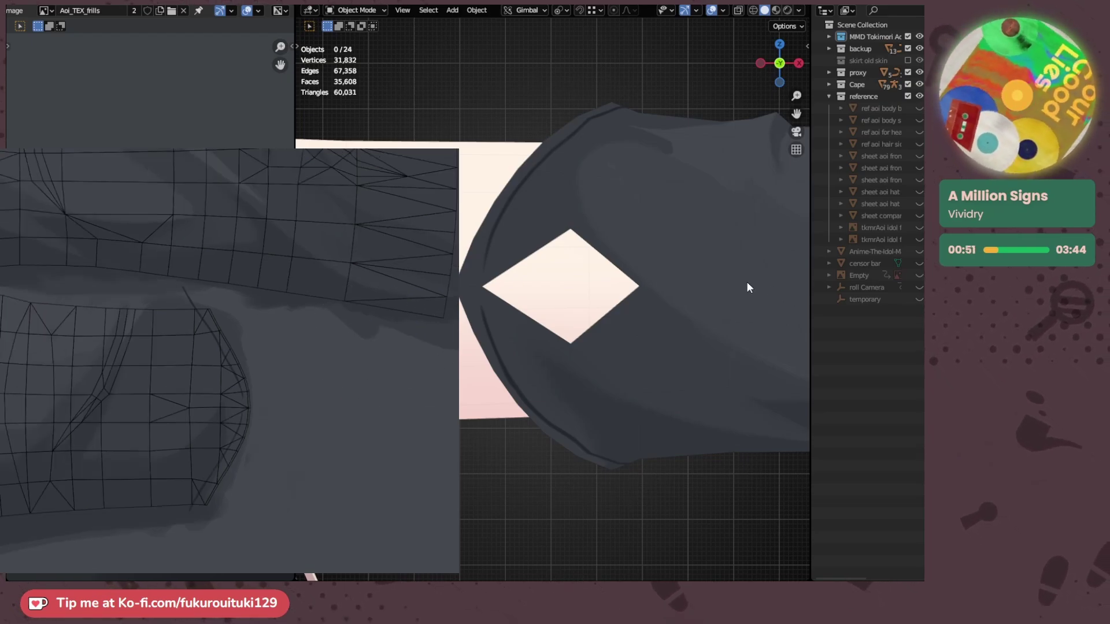
{"action": "scroll", "coordinate": [747, 284], "scroll_direction": "down", "scroll_amount": 3}
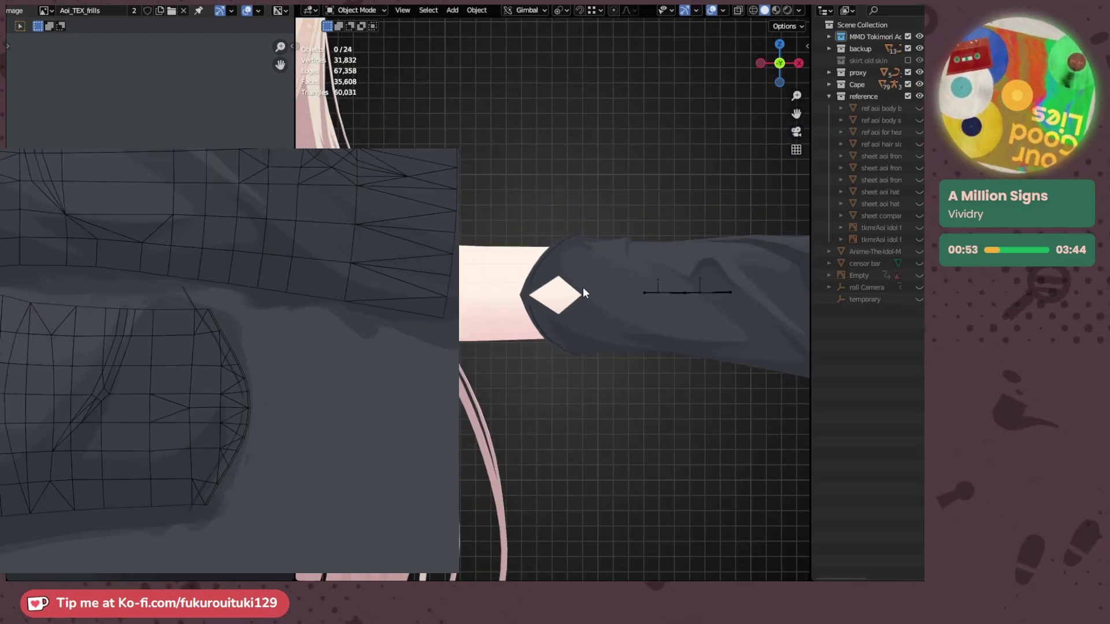
{"action": "key", "text": "ctrl+KP_1"}
{"action": "scroll", "coordinate": [664, 314], "scroll_direction": "up", "scroll_amount": 6}
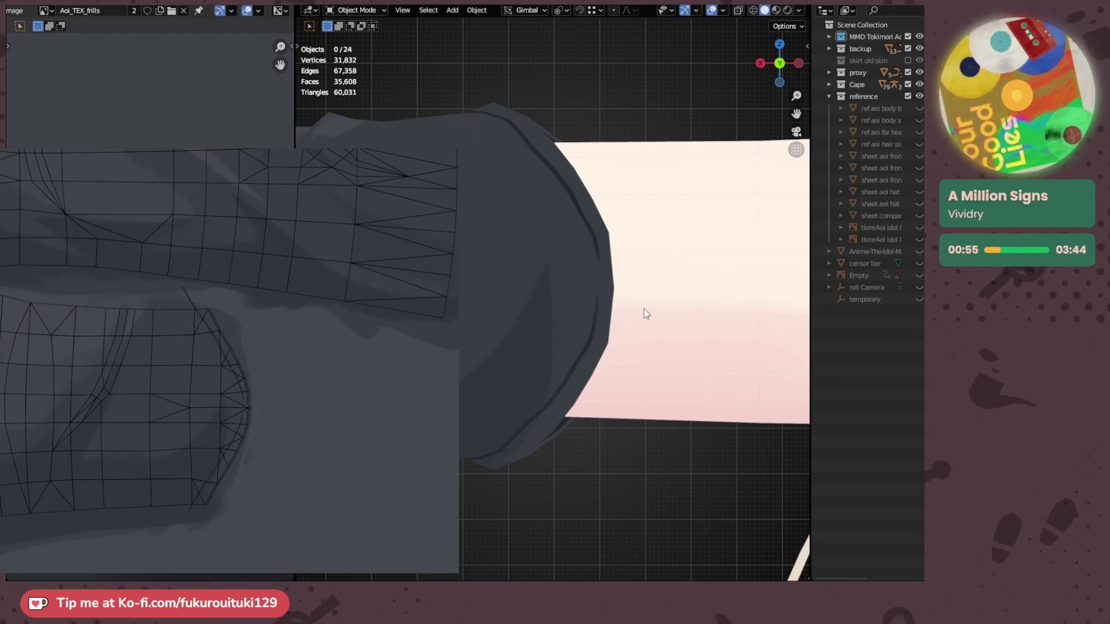
{"action": "scroll", "coordinate": [636, 325], "scroll_direction": "down", "scroll_amount": 1}
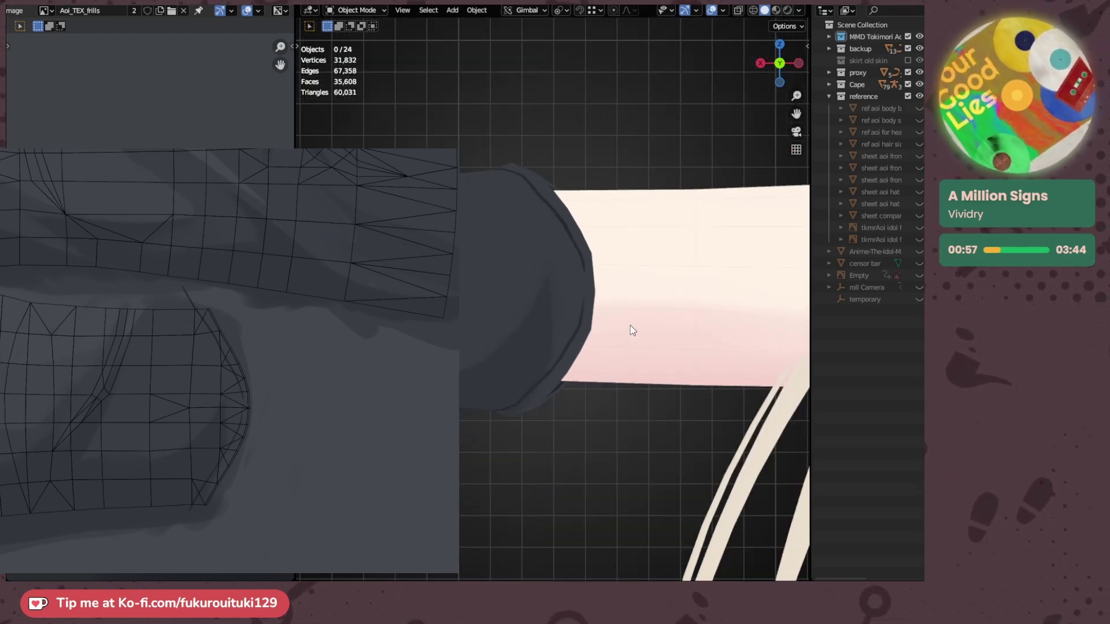
{"action": "scroll", "coordinate": [299, 421], "scroll_direction": "up", "scroll_amount": 3}
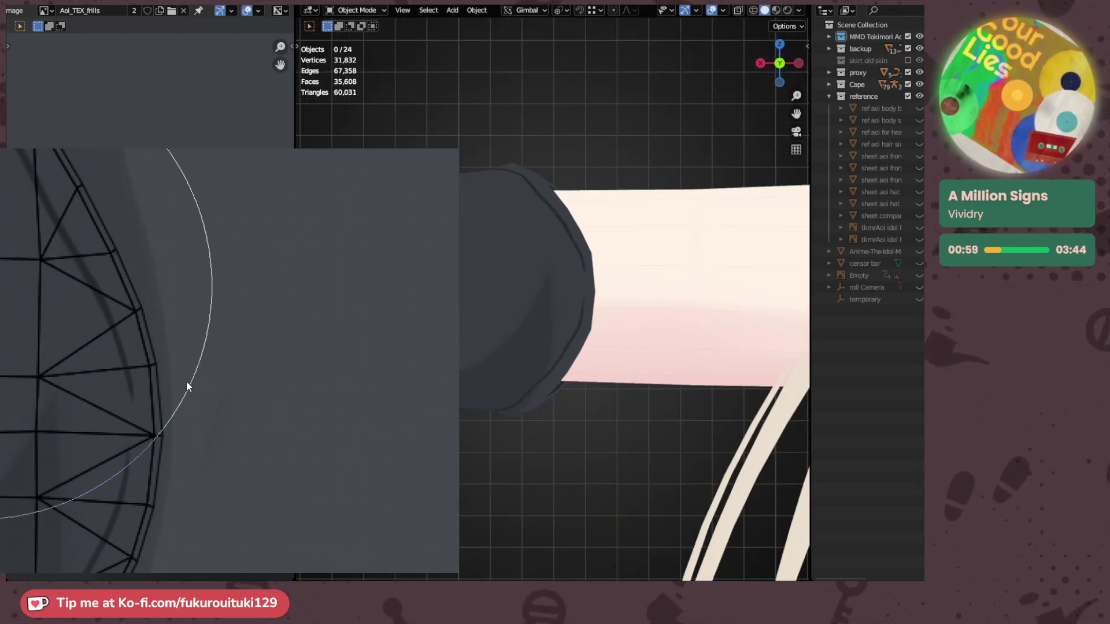
- Reduce the brush size and darken the seam line along the curved hem edge of the sleeve texture, checking the model obliquely from behind
{"action": "left_click_drag", "start_coordinate": [186, 381], "coordinate": [58, 322], "text": "ctrl+alt"}
{"action": "left_click_drag", "start_coordinate": [145, 370], "coordinate": [260, 370], "text": "ctrl+alt"}
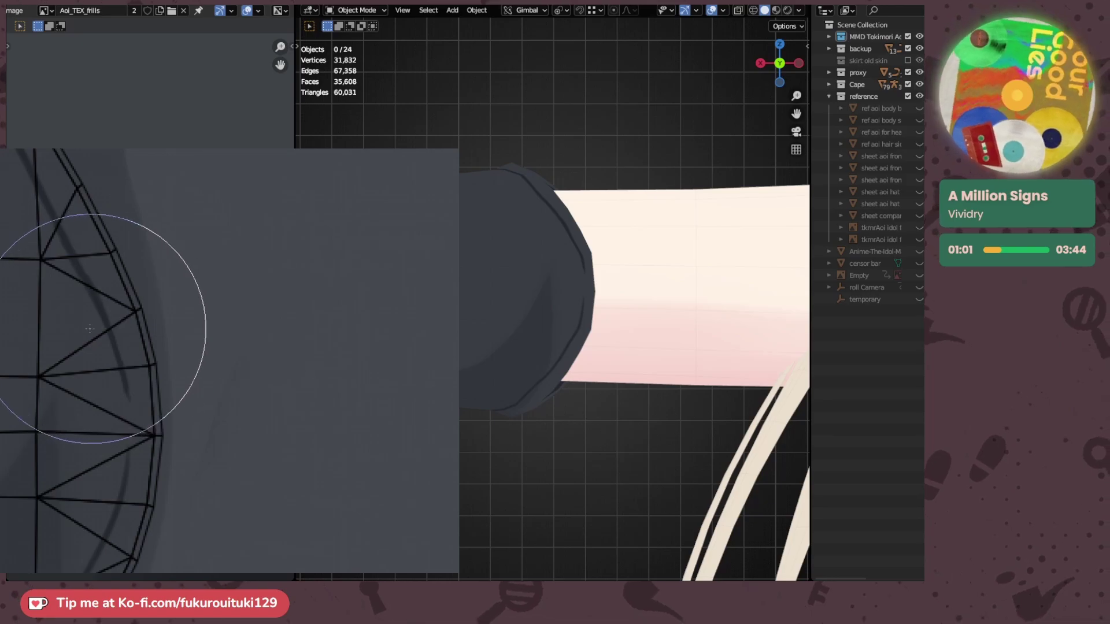
{"action": "scroll", "coordinate": [115, 295], "scroll_direction": "down", "scroll_amount": 3}
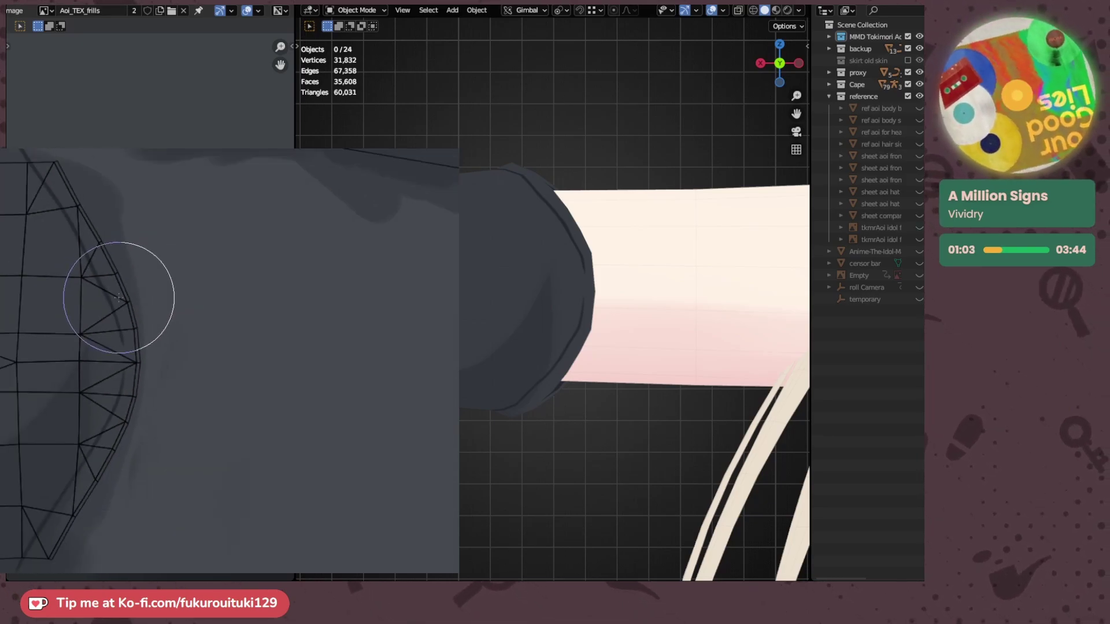
{"action": "middle_click_drag", "start_coordinate": [538, 226], "coordinate": [569, 313]}
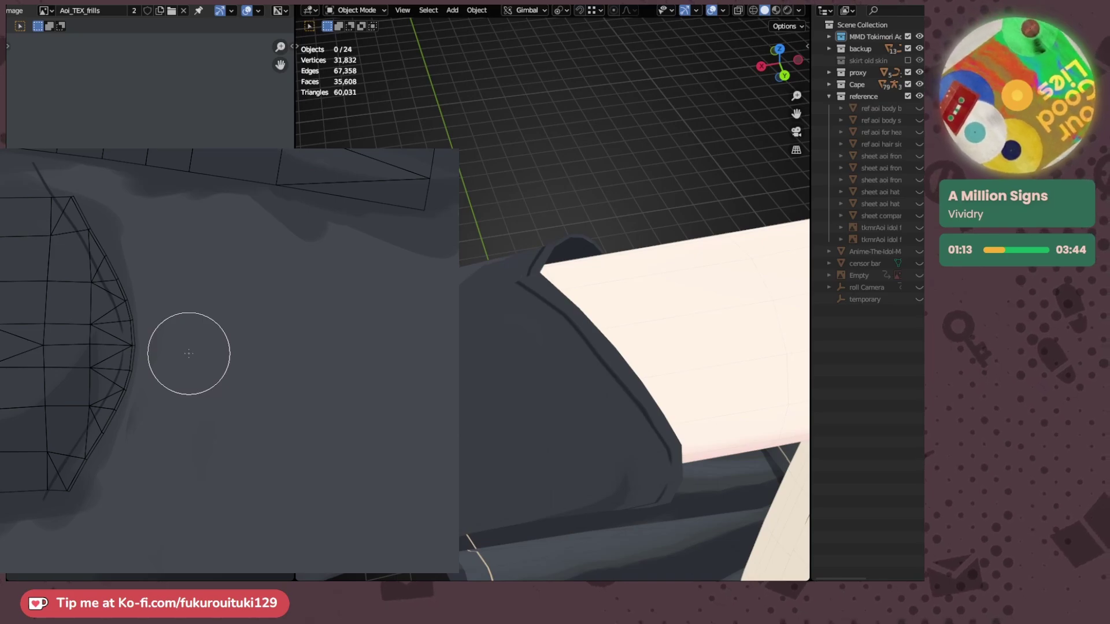
{"action": "left_click_drag", "start_coordinate": [231, 312], "coordinate": [283, 398]}
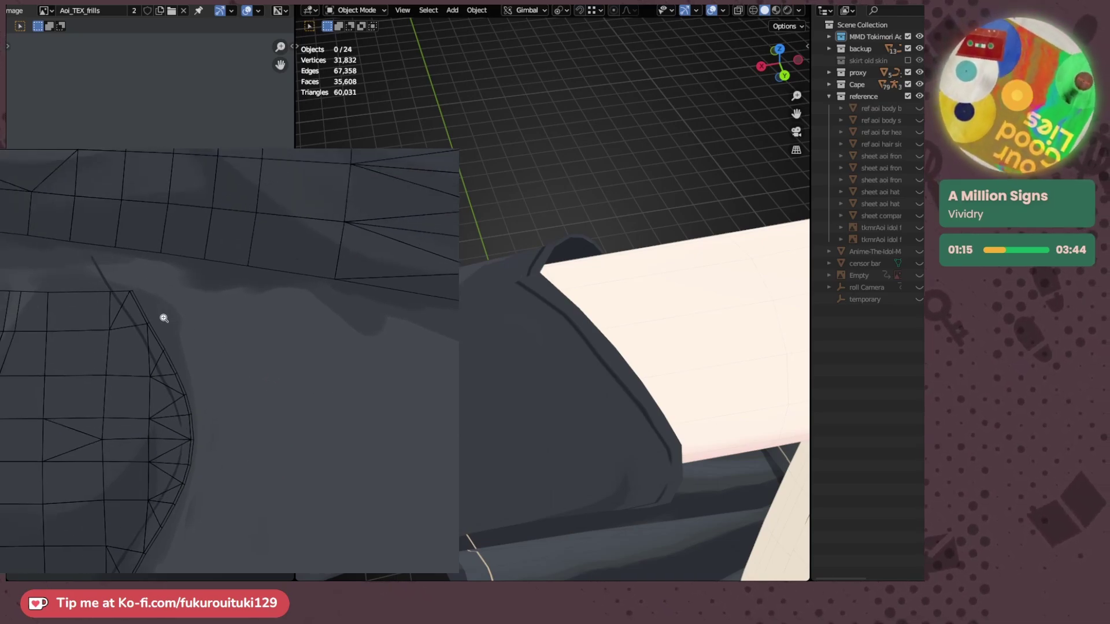
{"action": "left_click", "coordinate": [165, 319], "text": "ctrl"}
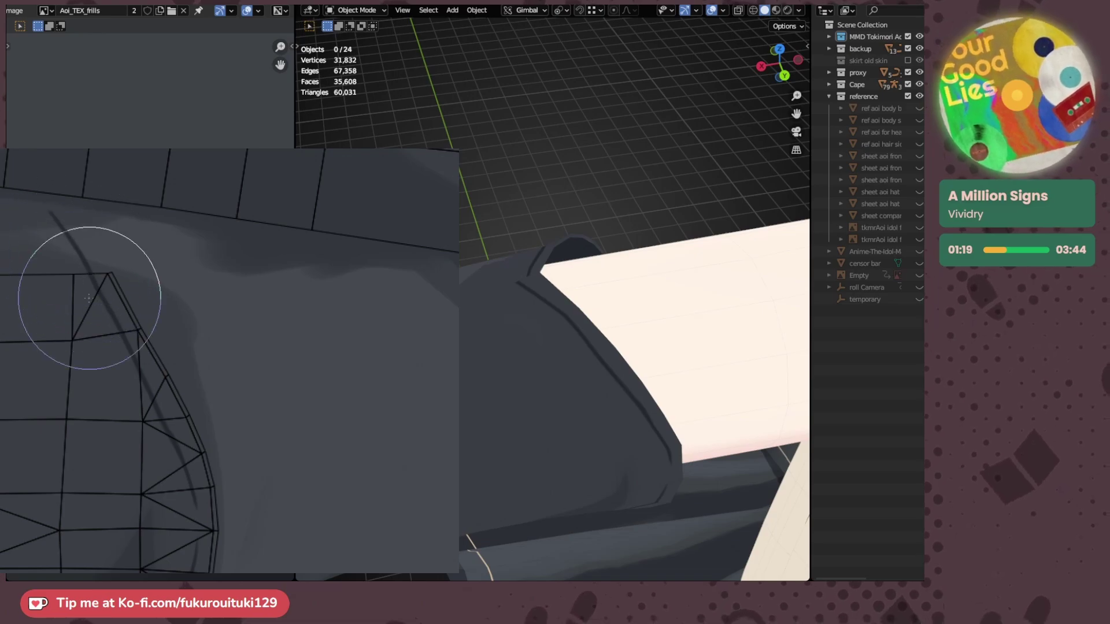
- Refine the dark seam line at both ends of the curved hem, extending it slightly past the mesh outline
{"action": "left_click_drag", "start_coordinate": [137, 537], "coordinate": [144, 255]}
{"action": "left_click_drag", "start_coordinate": [151, 495], "coordinate": [174, 327]}
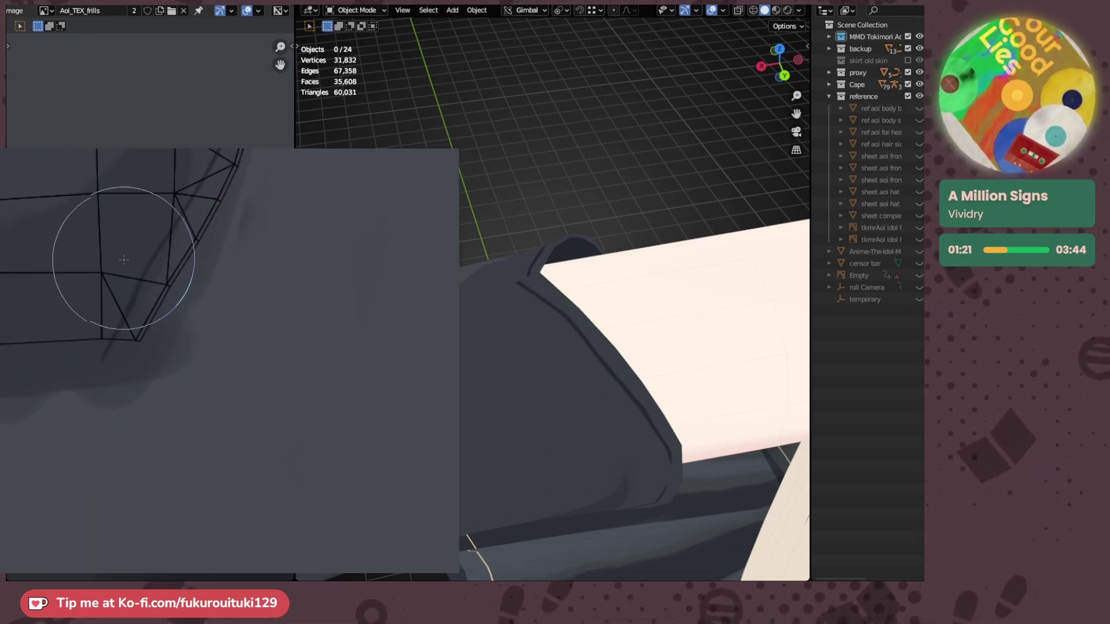
{"action": "key", "text": "bracketright"}
{"action": "mouse_move", "coordinate": [147, 269]}
{"action": "left_mouse_down"}
{"action": "mouse_move", "coordinate": [149, 297]}
{"action": "mouse_move", "coordinate": [109, 364]}
{"action": "left_mouse_up"}
{"action": "middle_click_drag", "start_coordinate": [155, 326], "coordinate": [141, 396]}
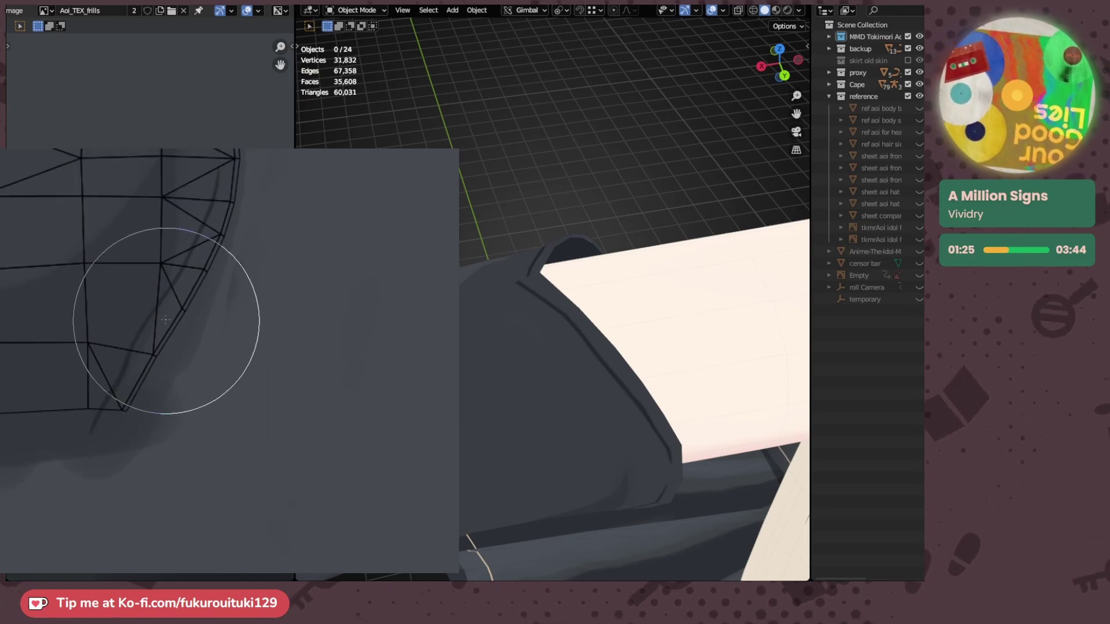
{"action": "scroll", "coordinate": [149, 328], "scroll_direction": "up", "scroll_amount": 1}
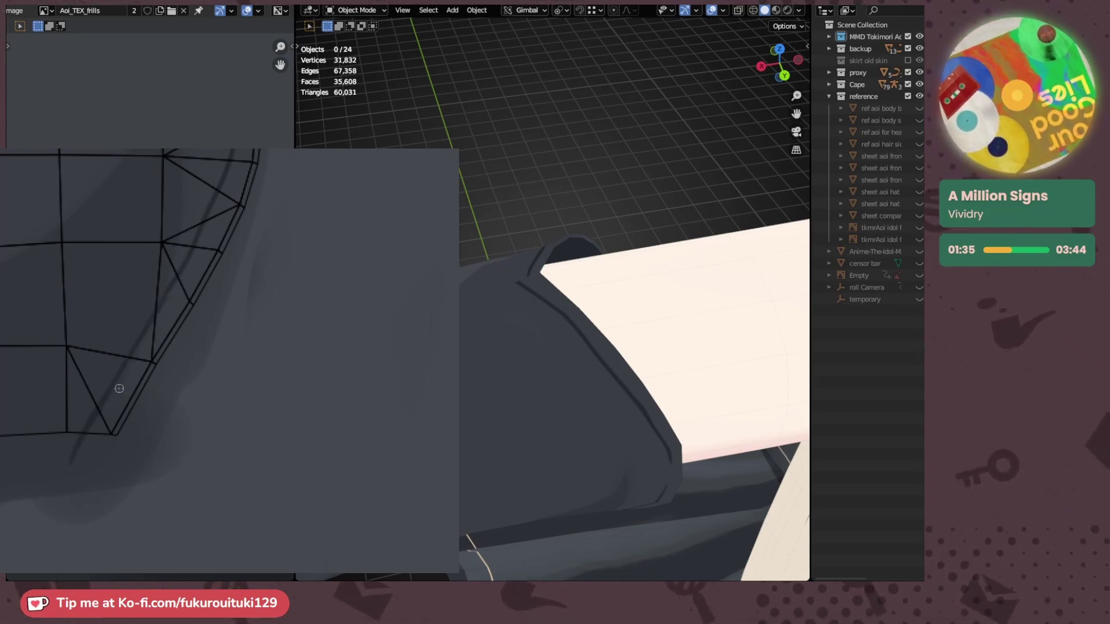
{"action": "left_click_drag", "start_coordinate": [165, 309], "coordinate": [130, 408]}
{"action": "left_click_drag", "start_coordinate": [165, 271], "coordinate": [153, 423]}
{"action": "scroll", "coordinate": [151, 419], "scroll_direction": "down", "scroll_amount": 1}
{"action": "left_click_drag", "start_coordinate": [132, 324], "coordinate": [203, 437]}
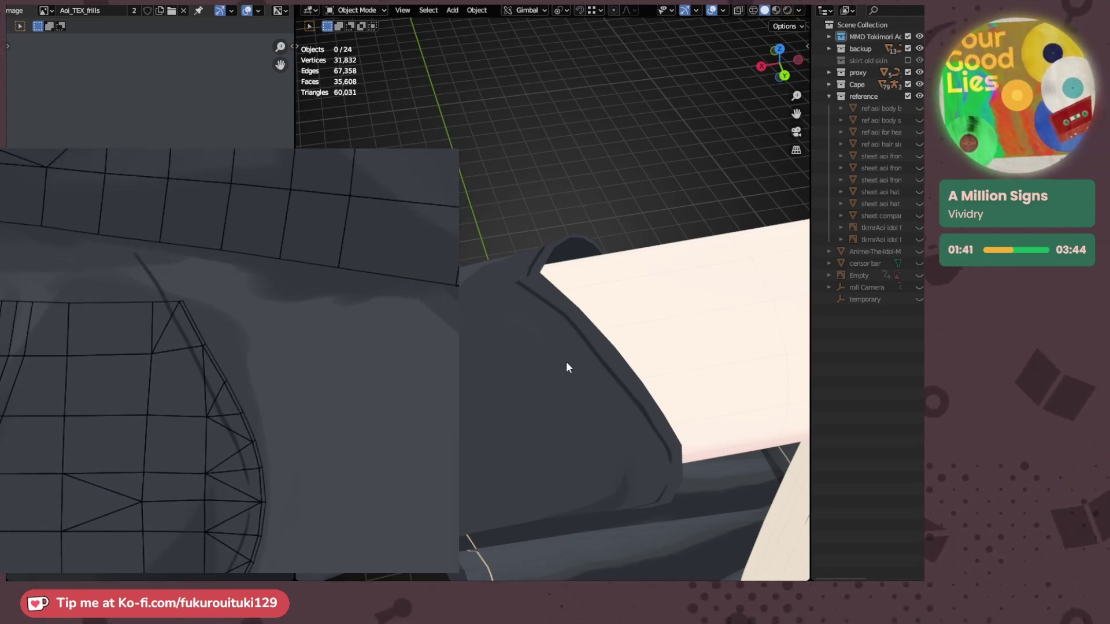
- Check the hem from the front and touch up the soft shading beside the diamond cutout on the sleeve texture
{"action": "middle_click_drag", "start_coordinate": [570, 365], "coordinate": [684, 258]}
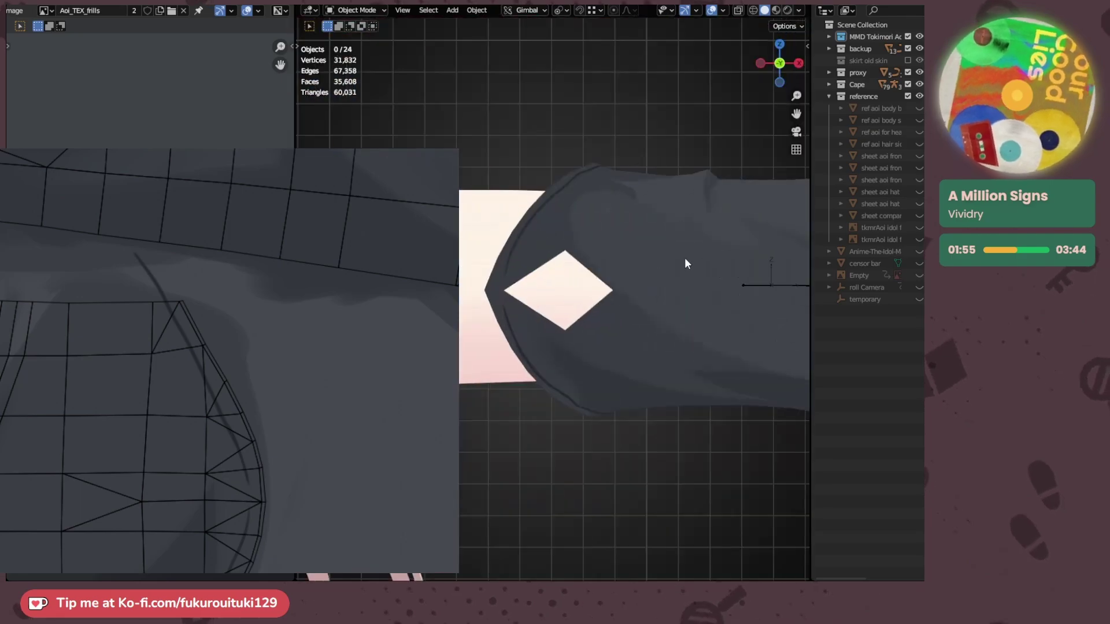
{"action": "middle_click_drag", "start_coordinate": [324, 304], "coordinate": [279, 410]}
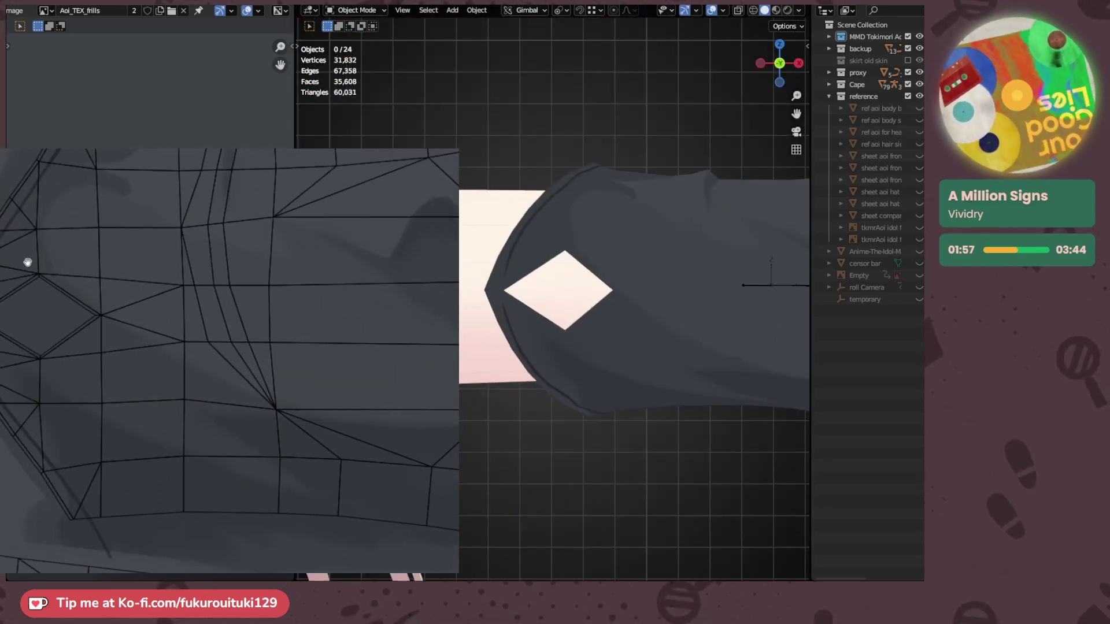
{"action": "scroll", "coordinate": [8, 285], "scroll_direction": "up", "scroll_amount": 3}
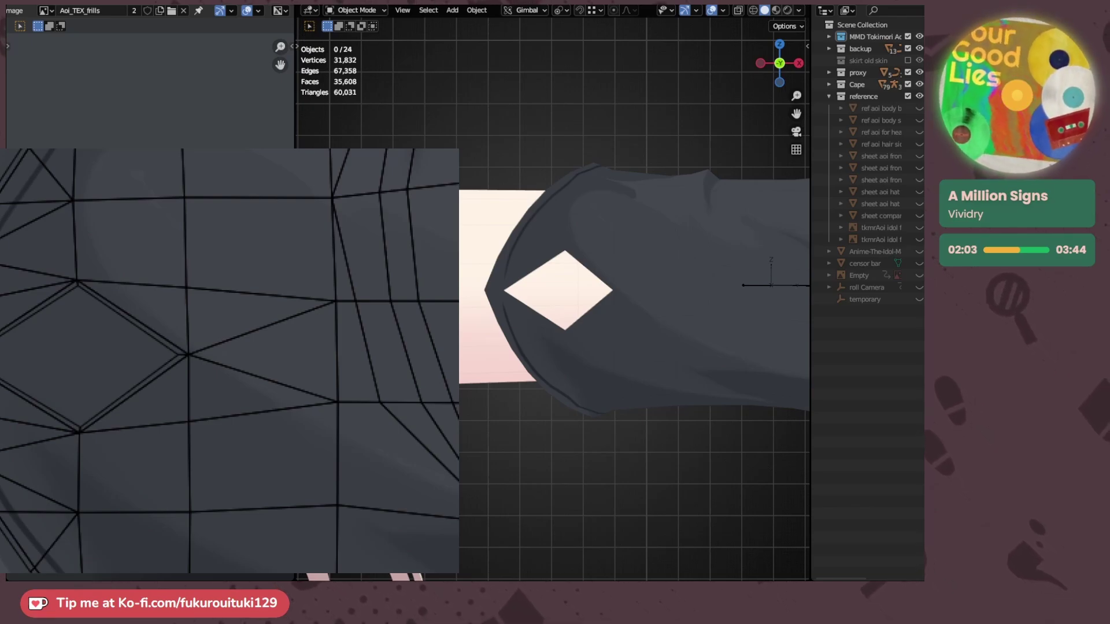
{"action": "left_click_drag", "start_coordinate": [312, 301], "coordinate": [316, 320], "text": "shift"}
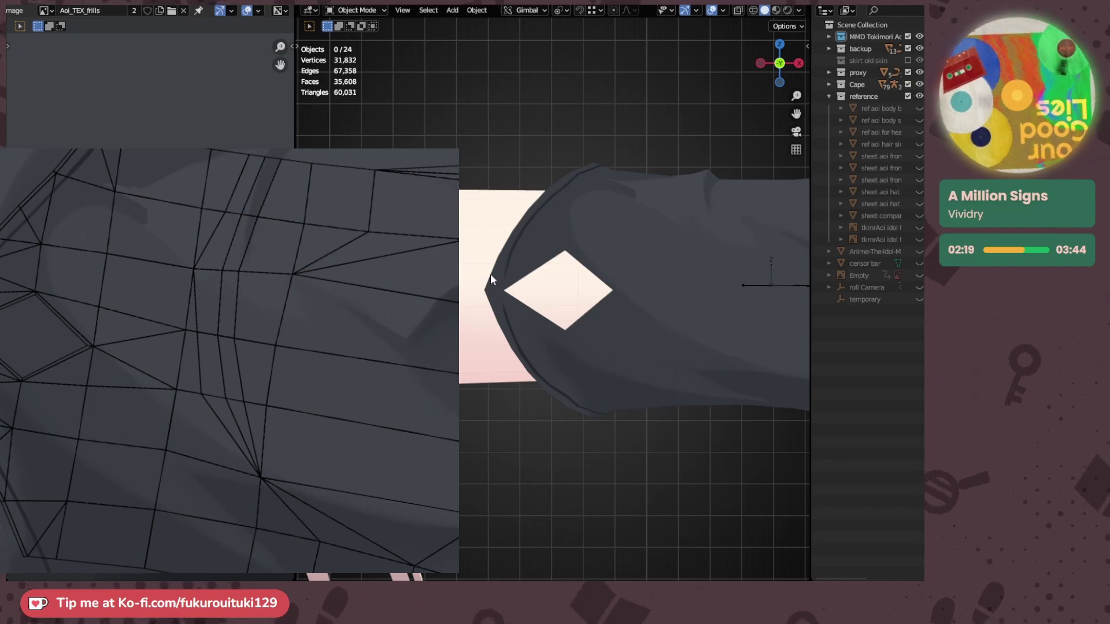
- Inspect the diamond cutout and hem shading from the front and at an angle, against the whole arm and the full texture sheet
{"action": "scroll", "coordinate": [645, 282], "scroll_direction": "down", "scroll_amount": 4}
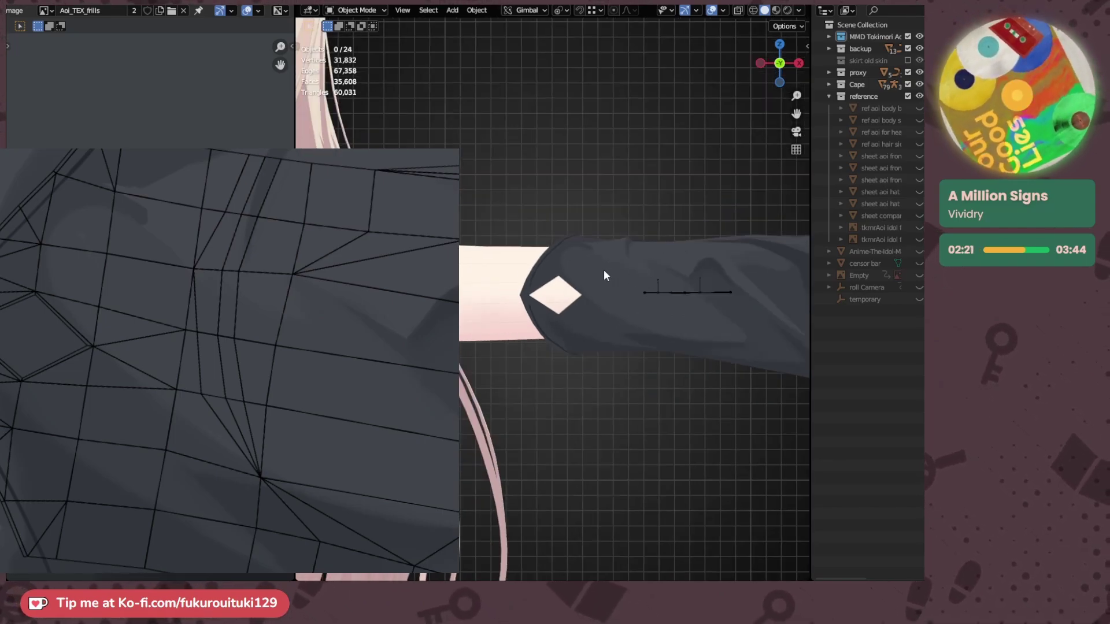
{"action": "scroll", "coordinate": [599, 266], "scroll_direction": "up", "scroll_amount": 4}
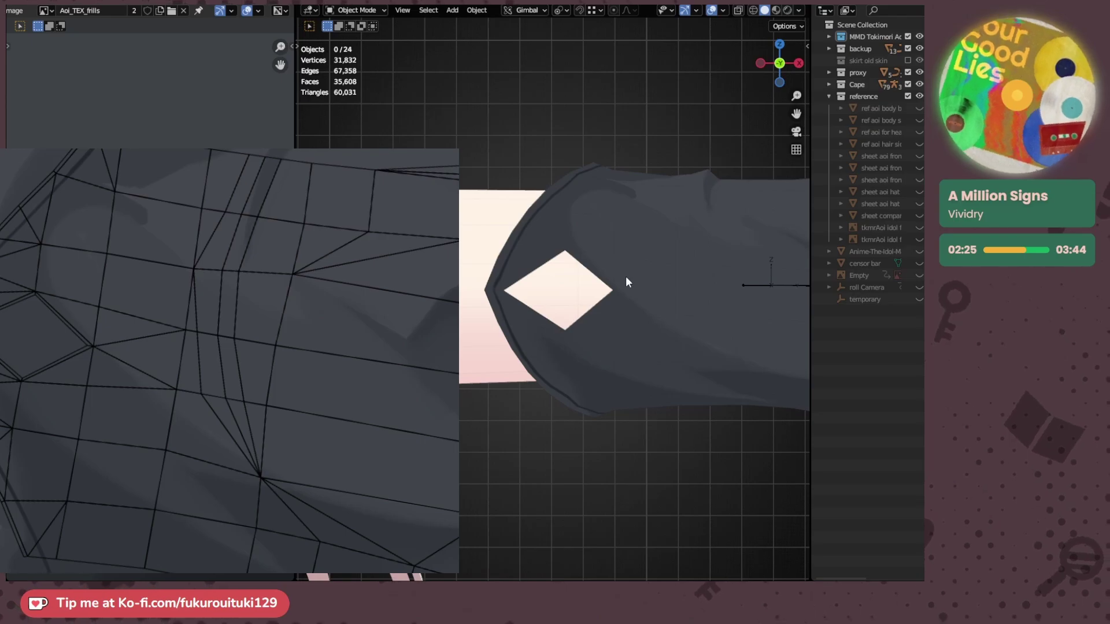
{"action": "scroll", "coordinate": [548, 281], "scroll_direction": "up", "scroll_amount": 4}
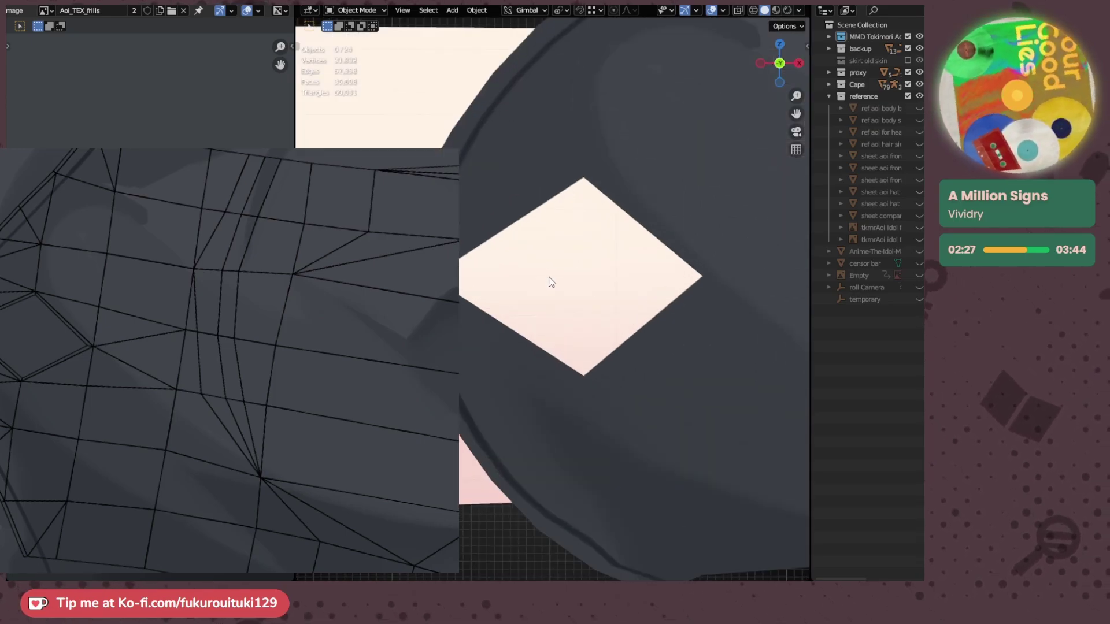
{"action": "scroll", "coordinate": [552, 281], "scroll_direction": "down", "scroll_amount": 8}
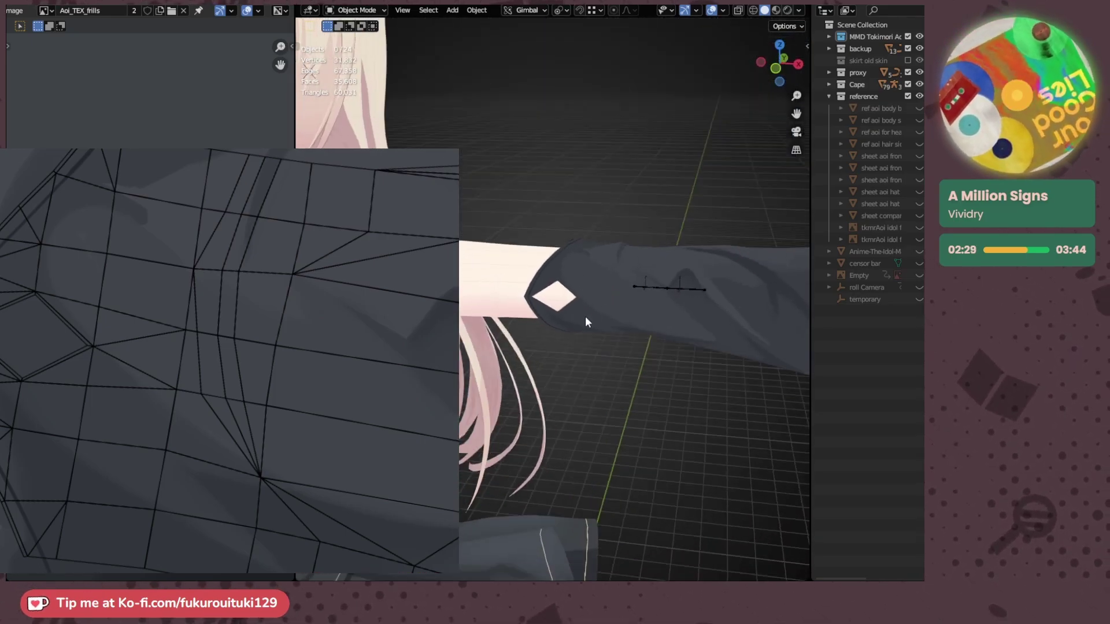
{"action": "middle_click_drag", "start_coordinate": [584, 321], "coordinate": [694, 248]}
{"action": "key", "text": "KP_1"}
{"action": "scroll", "coordinate": [679, 267], "scroll_direction": "down", "scroll_amount": 6}
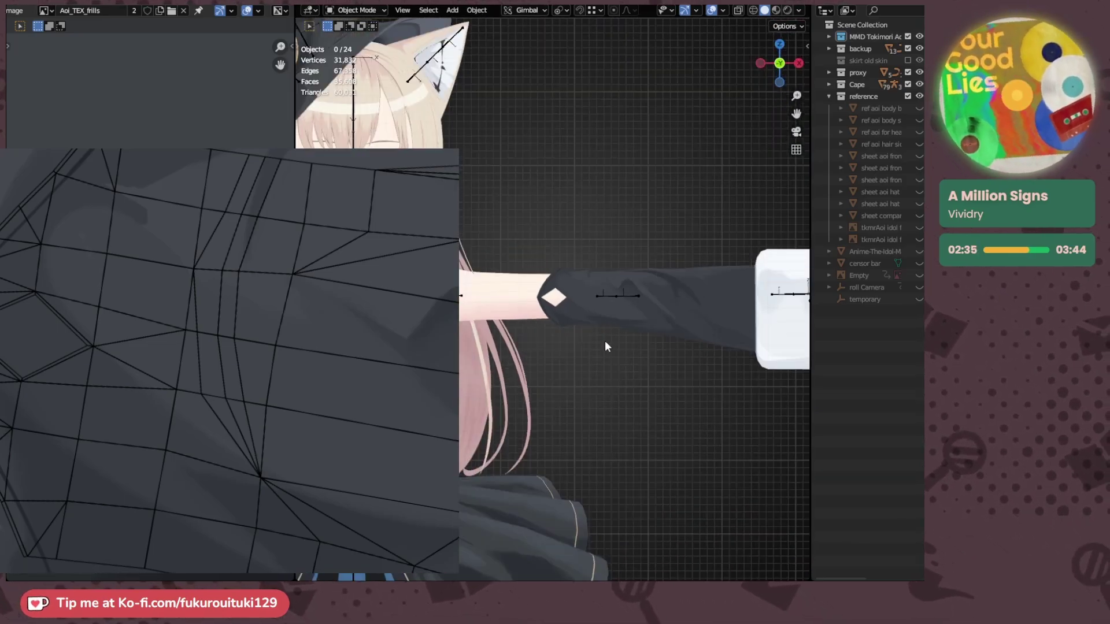
{"action": "middle_click_drag", "start_coordinate": [607, 347], "coordinate": [726, 311], "text": "shift"}
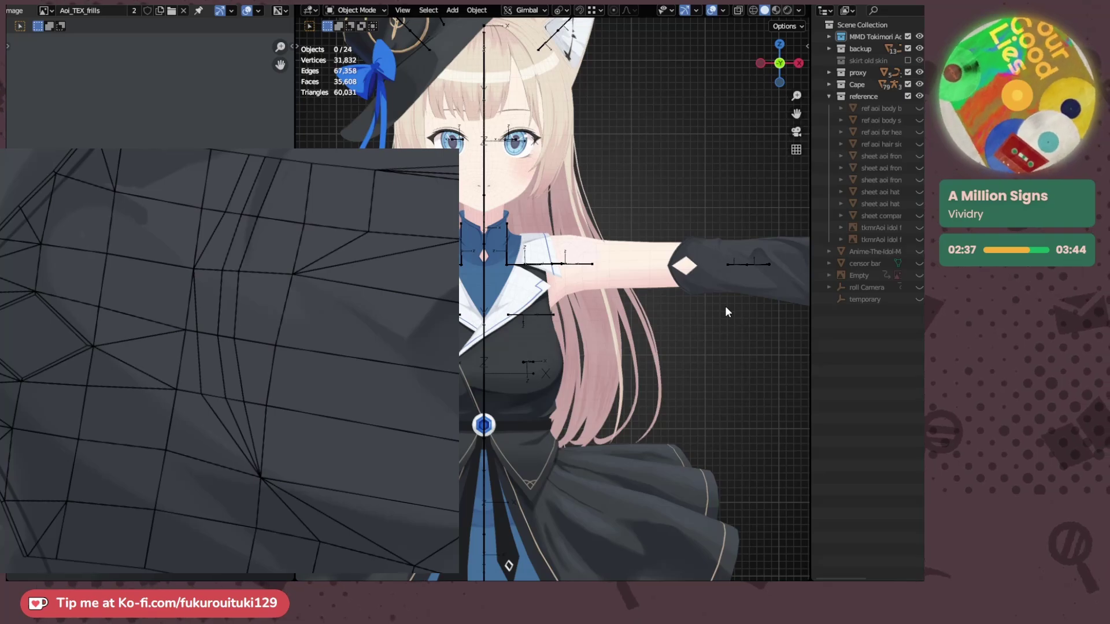
{"action": "scroll", "coordinate": [336, 349], "scroll_direction": "down", "scroll_amount": 3}
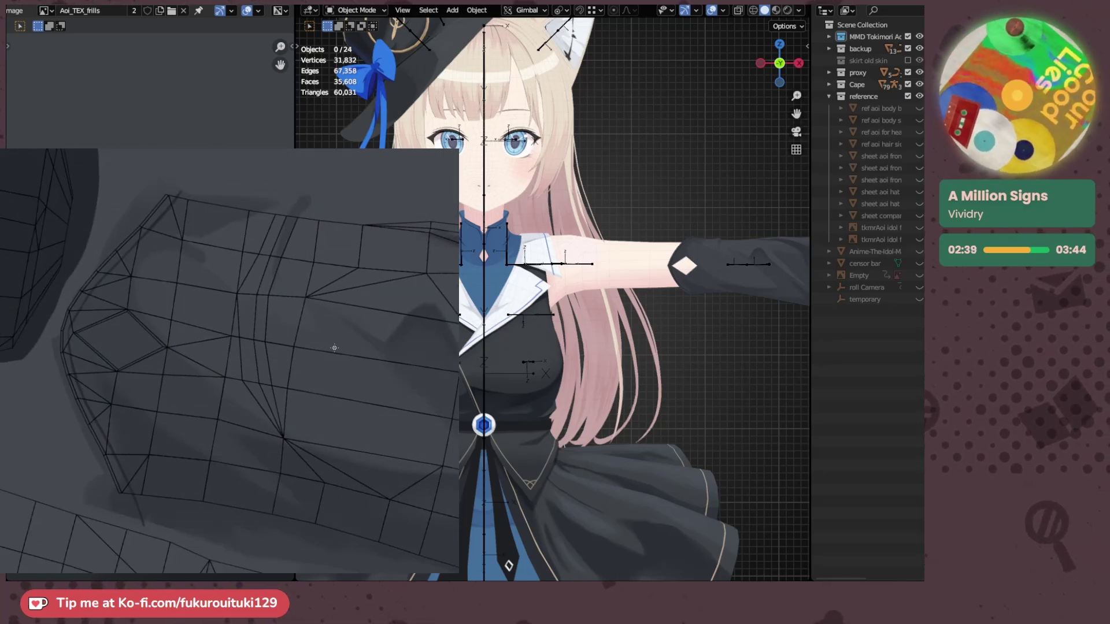
{"action": "scroll", "coordinate": [334, 348], "scroll_direction": "down", "scroll_amount": 2}
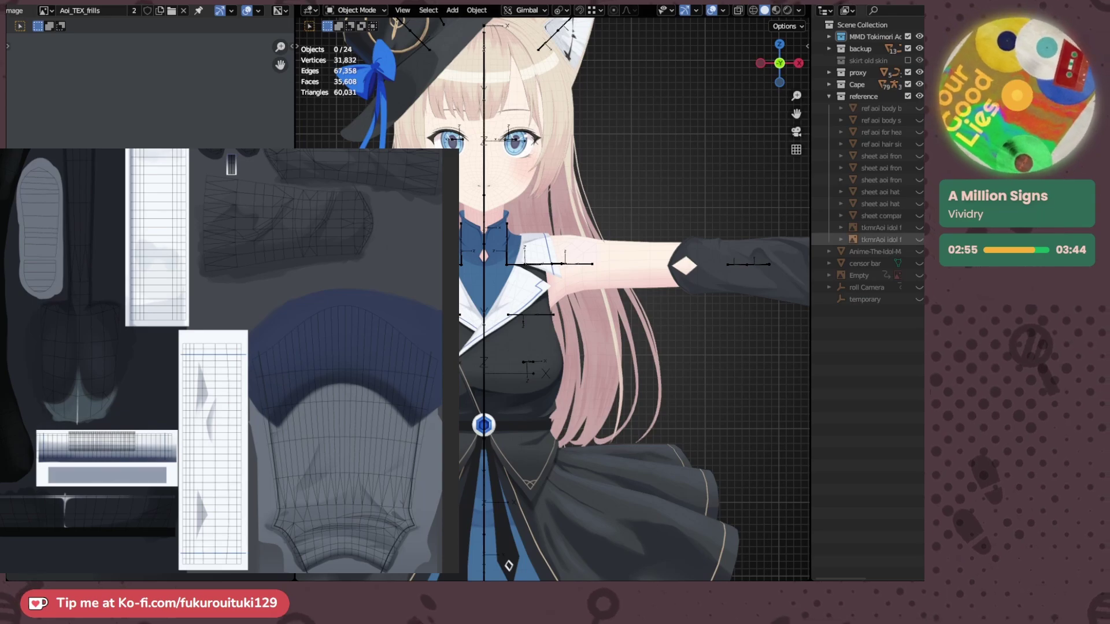
- Hide the viewport overlays and compare the sleeve with the cuff and skirt folds on the model from the front
{"action": "middle_click_drag", "start_coordinate": [653, 225], "coordinate": [766, 258], "text": "shift"}
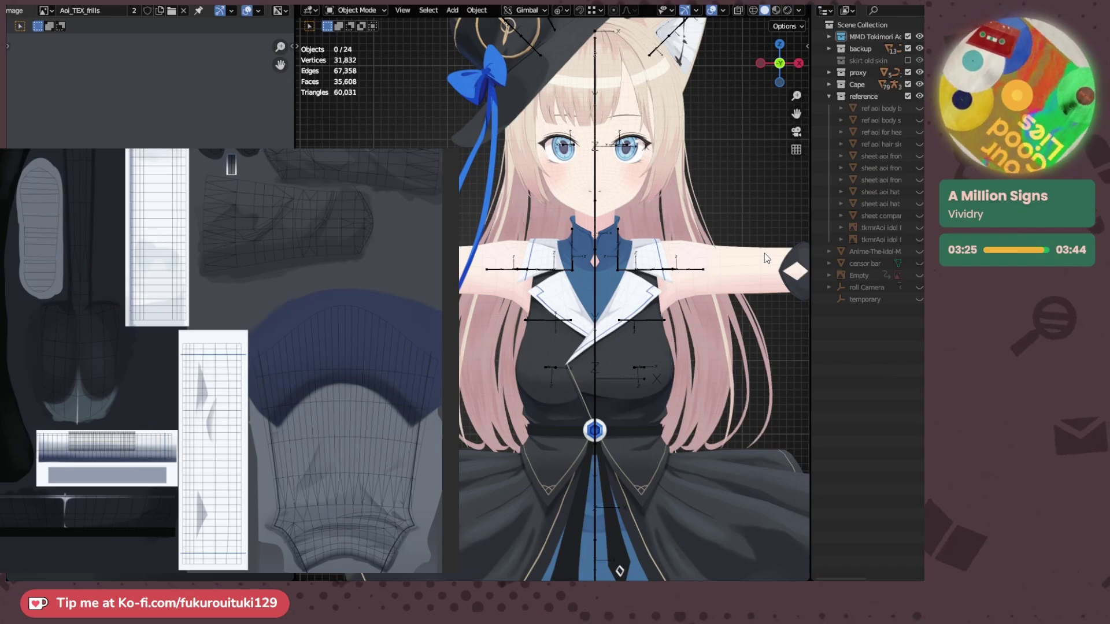
{"action": "scroll", "coordinate": [721, 284], "scroll_direction": "down", "scroll_amount": 4}
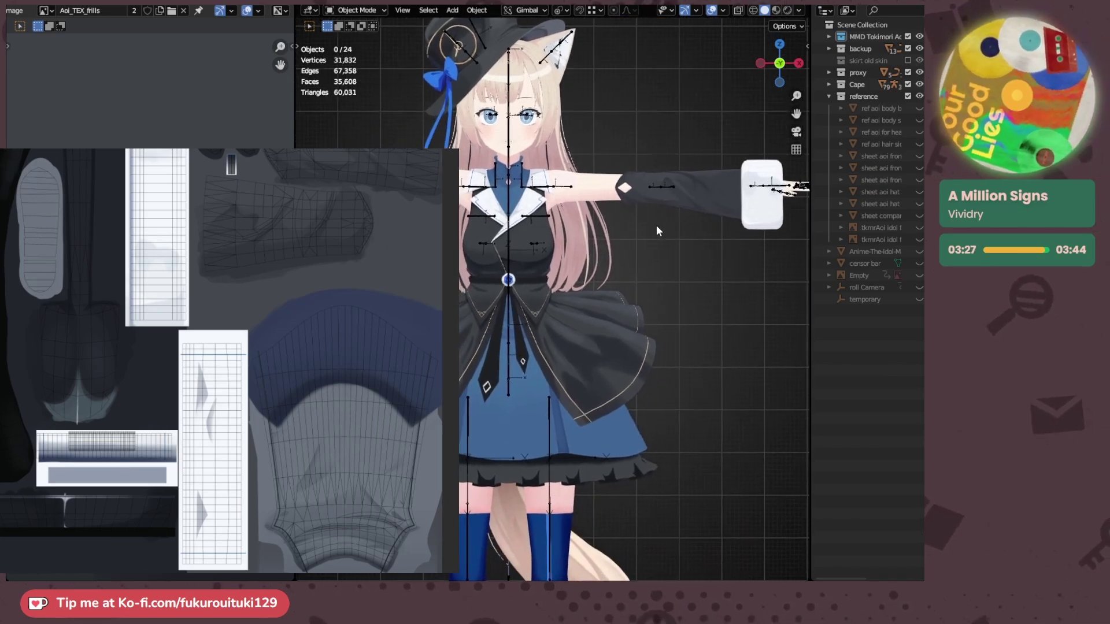
{"action": "middle_click_drag", "start_coordinate": [671, 245], "coordinate": [671, 260], "text": "shift"}
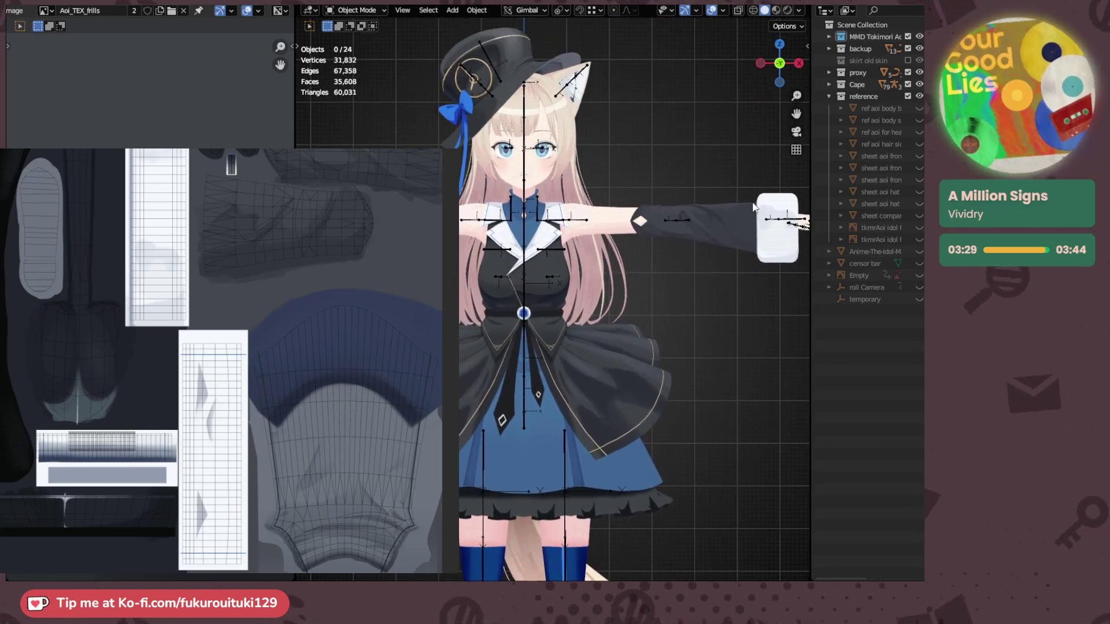
{"action": "left_click", "coordinate": [711, 12]}
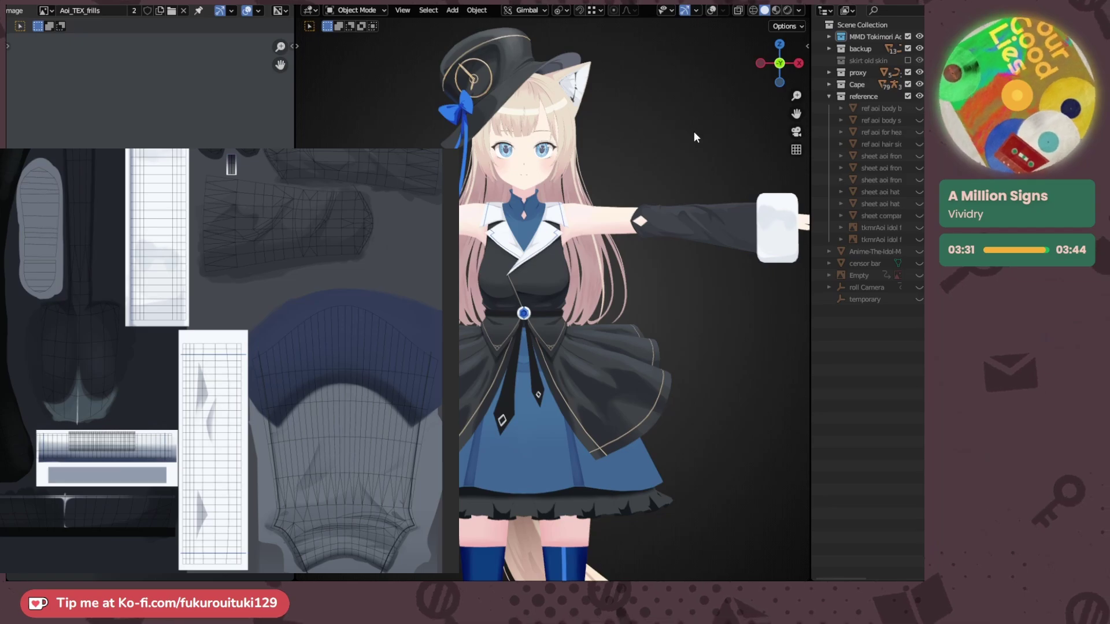
{"action": "scroll", "coordinate": [693, 131], "scroll_direction": "up", "scroll_amount": 1}
{"action": "middle_click_drag", "start_coordinate": [718, 130], "coordinate": [641, 123], "text": "shift"}
{"action": "scroll", "coordinate": [656, 130], "scroll_direction": "up", "scroll_amount": 1}
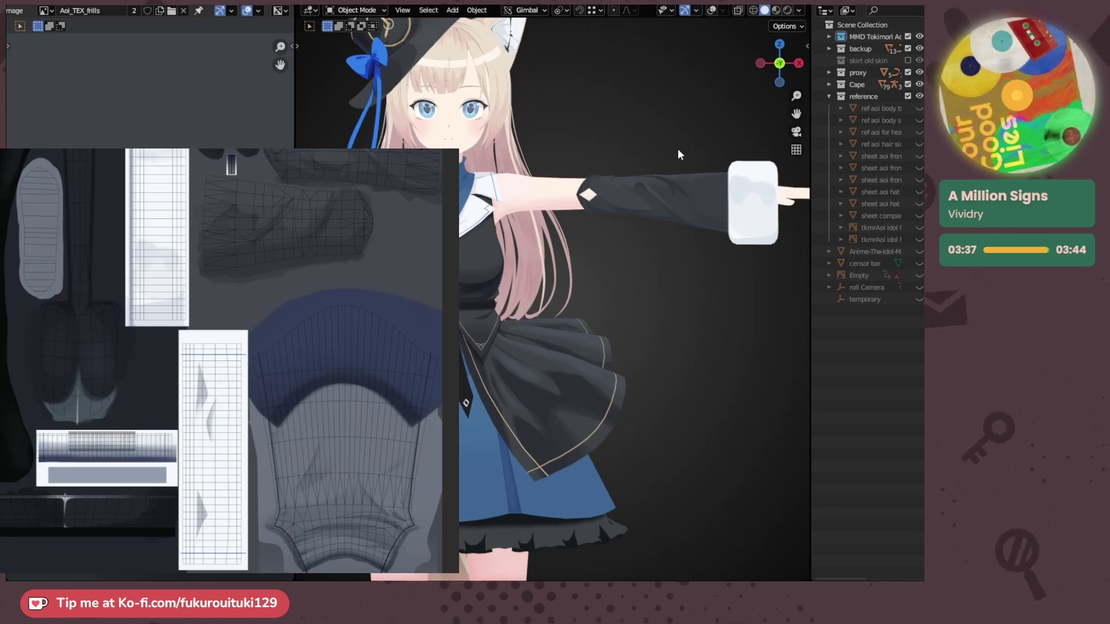
{"action": "scroll", "coordinate": [677, 148], "scroll_direction": "up", "scroll_amount": 1}
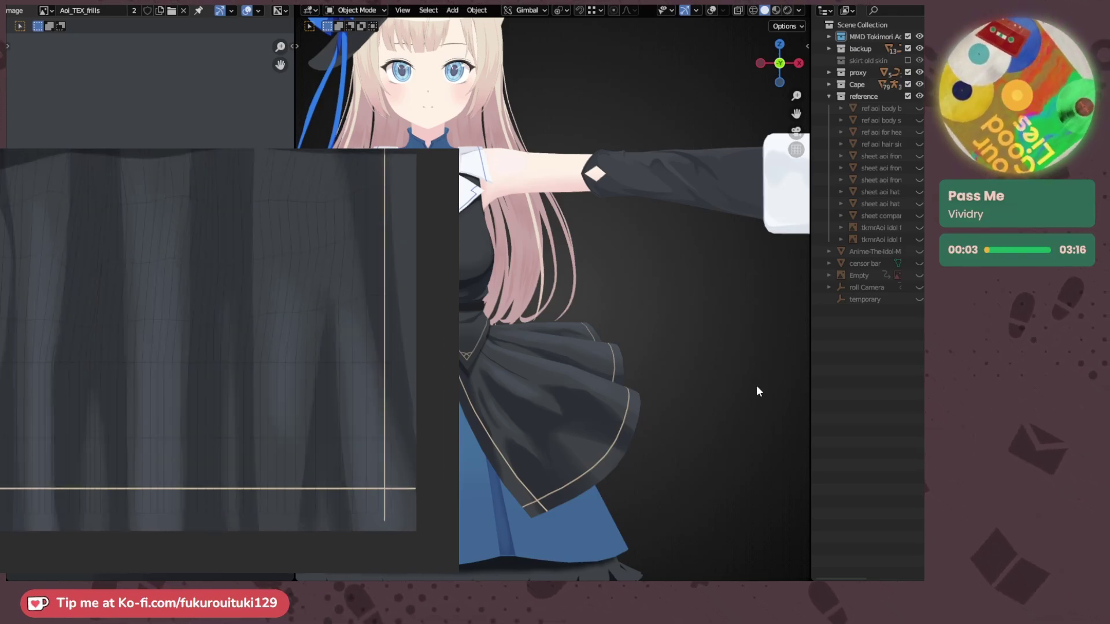
{"action": "scroll", "coordinate": [743, 378], "scroll_direction": "down", "scroll_amount": 2}
{"action": "scroll", "coordinate": [743, 378], "scroll_direction": "up", "scroll_amount": 1}
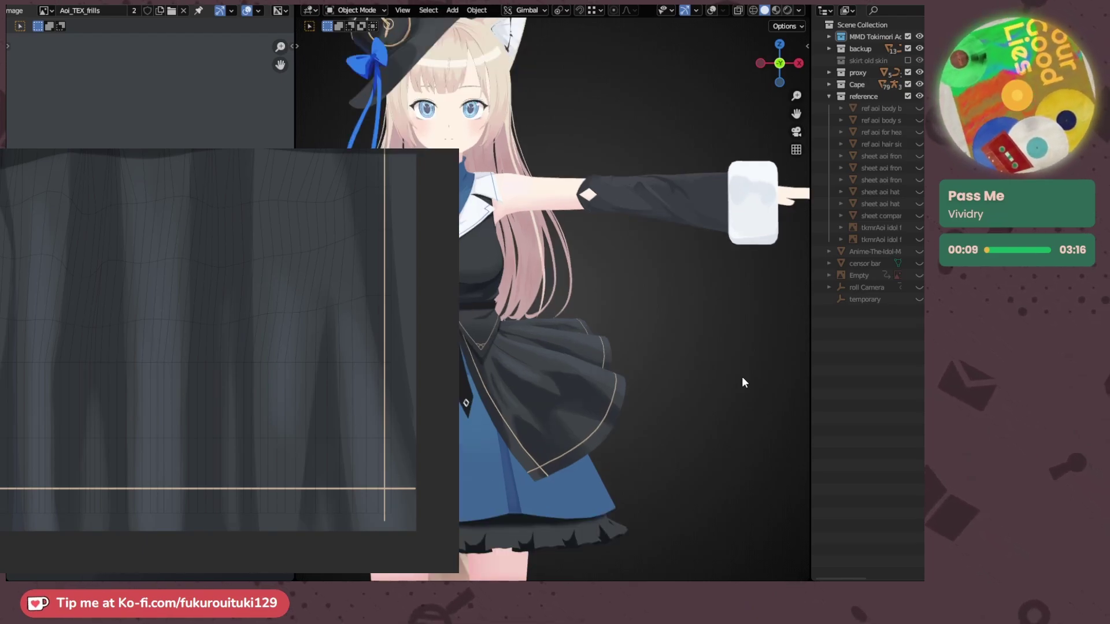
{"action": "middle_click_drag", "start_coordinate": [687, 337], "coordinate": [703, 343], "text": "shift"}
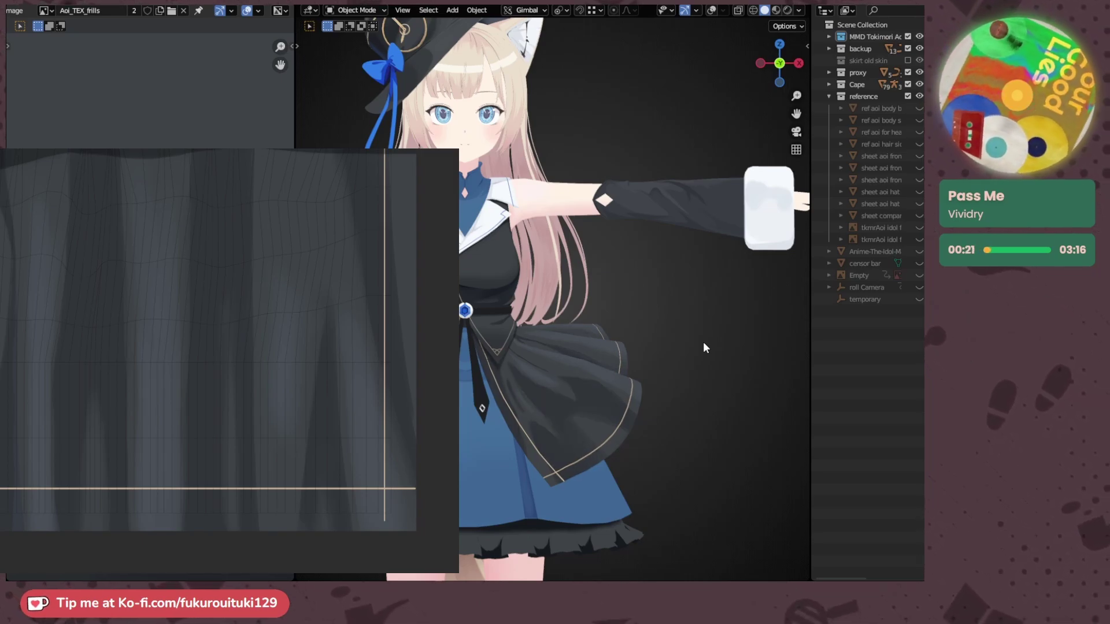
- Examine the outfit from the front and from behind, closing in on the gold-trimmed corner of the dark side drape
{"action": "scroll", "coordinate": [703, 345], "scroll_direction": "down", "scroll_amount": 1}
{"action": "scroll", "coordinate": [703, 345], "scroll_direction": "down", "scroll_amount": 2}
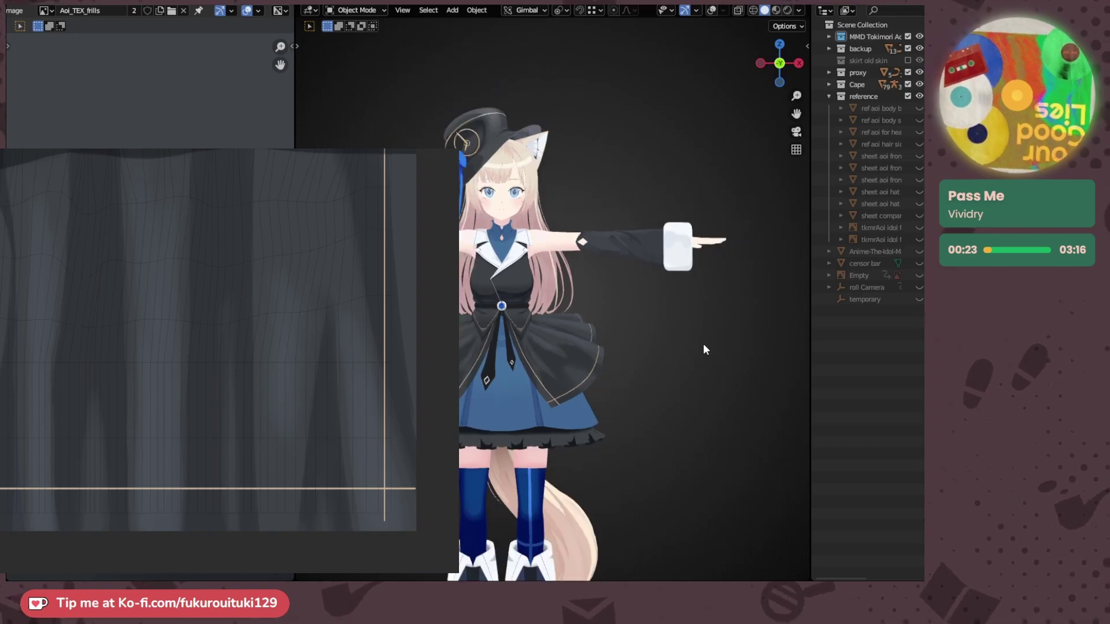
{"action": "scroll", "coordinate": [704, 346], "scroll_direction": "up", "scroll_amount": 3}
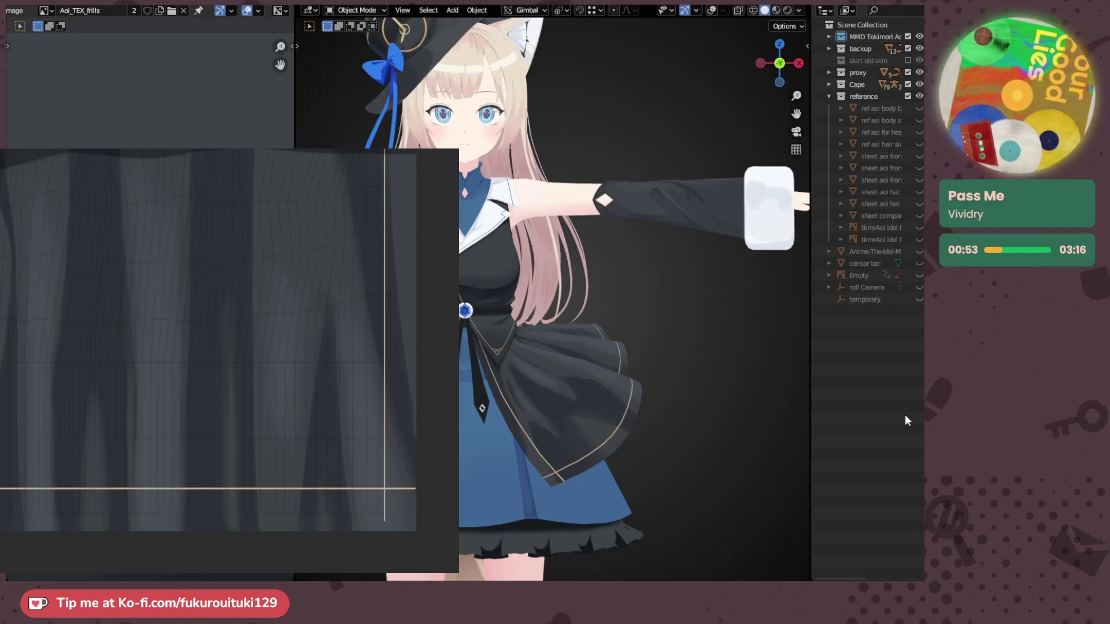
{"action": "scroll", "coordinate": [709, 360], "scroll_direction": "down", "scroll_amount": 1}
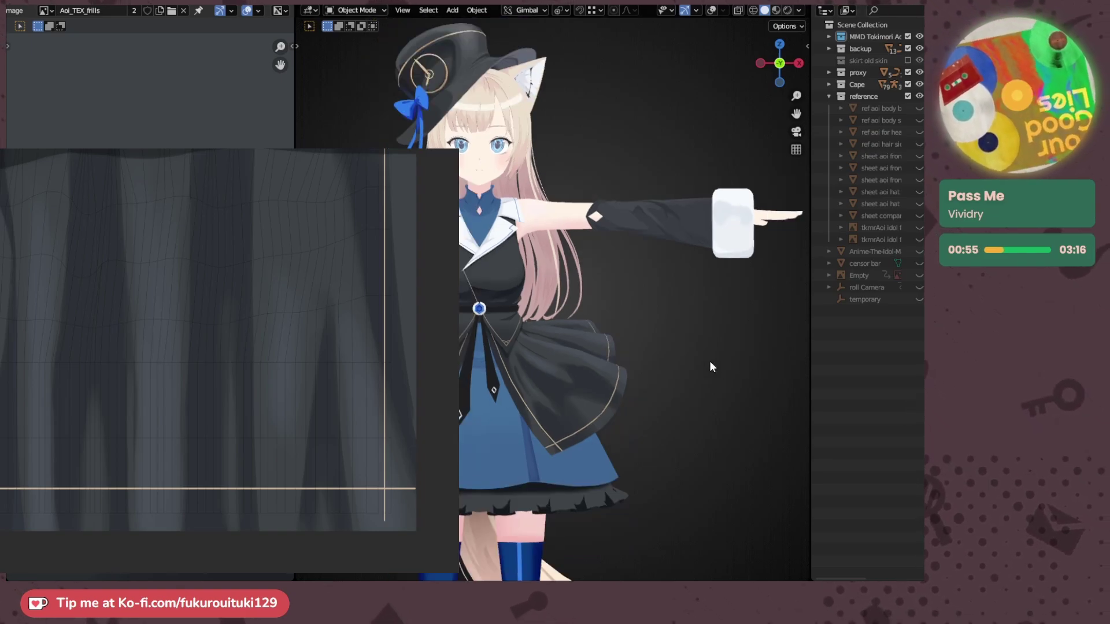
{"action": "scroll", "coordinate": [737, 354], "scroll_direction": "up", "scroll_amount": 5}
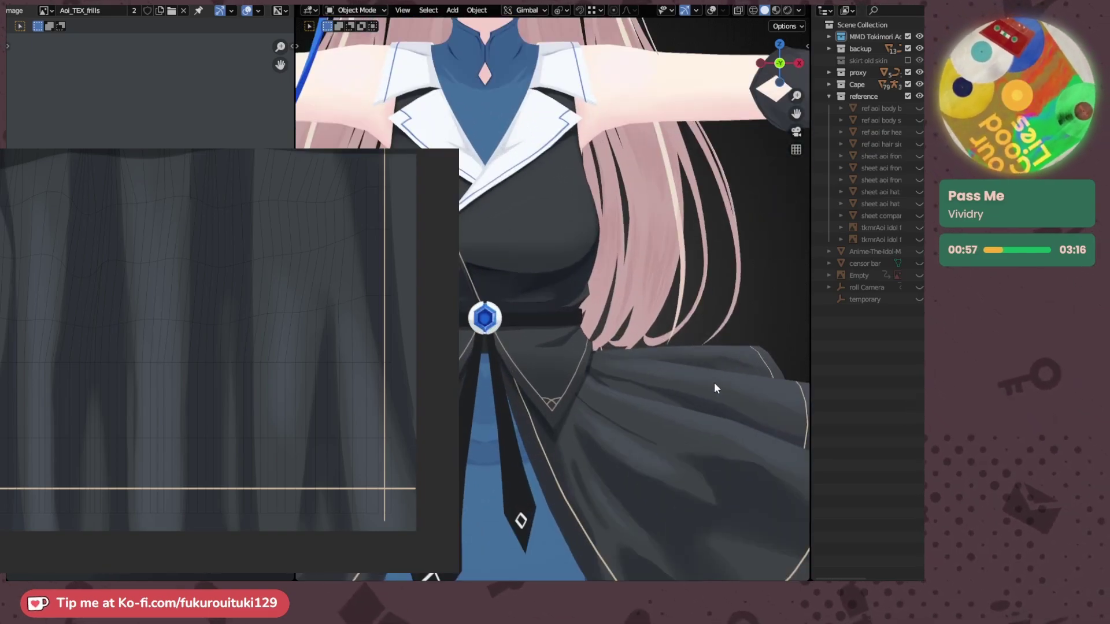
{"action": "scroll", "coordinate": [713, 382], "scroll_direction": "down", "scroll_amount": 4}
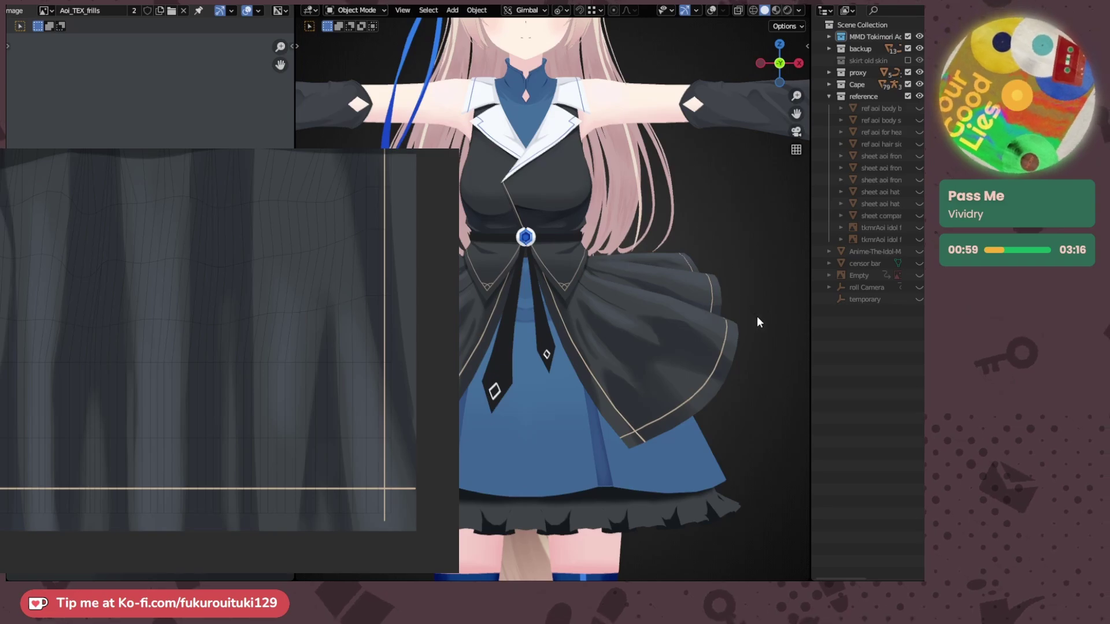
{"action": "middle_click_drag", "start_coordinate": [757, 316], "coordinate": [627, 307]}
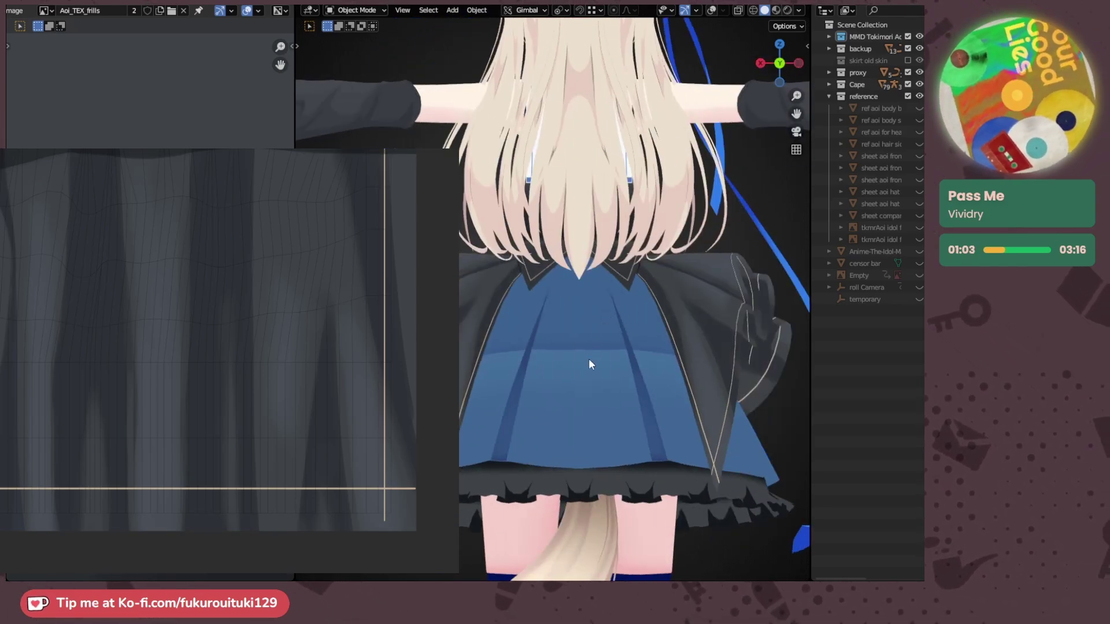
{"action": "middle_click_drag", "start_coordinate": [594, 369], "coordinate": [687, 293], "text": "shift"}
{"action": "scroll", "coordinate": [630, 324], "scroll_direction": "up", "scroll_amount": 3}
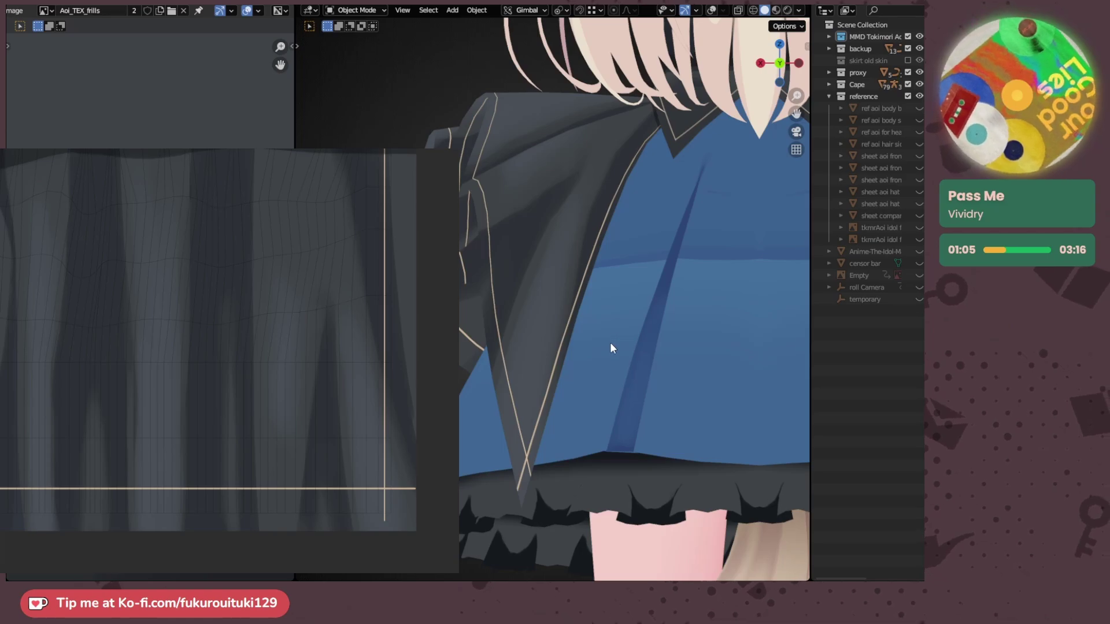
{"action": "middle_click_drag", "start_coordinate": [610, 347], "coordinate": [523, 299]}
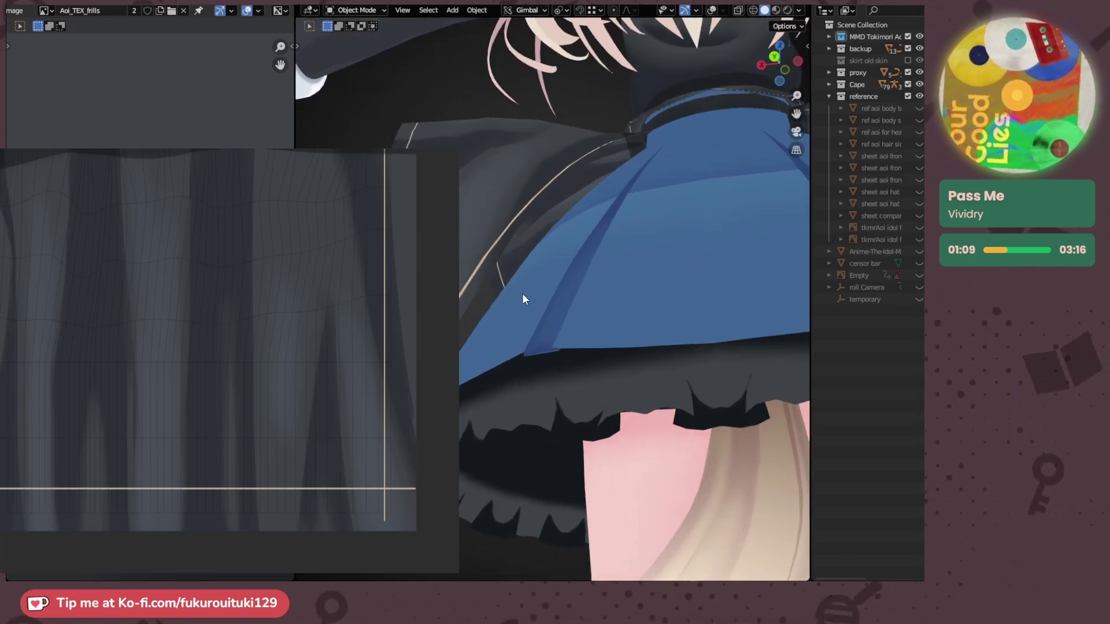
- Shift the vertical gold trim line slightly inward from the drape texture's side edge and check the trim corner on the model from behind
{"action": "scroll", "coordinate": [393, 400], "scroll_direction": "up", "scroll_amount": 3}
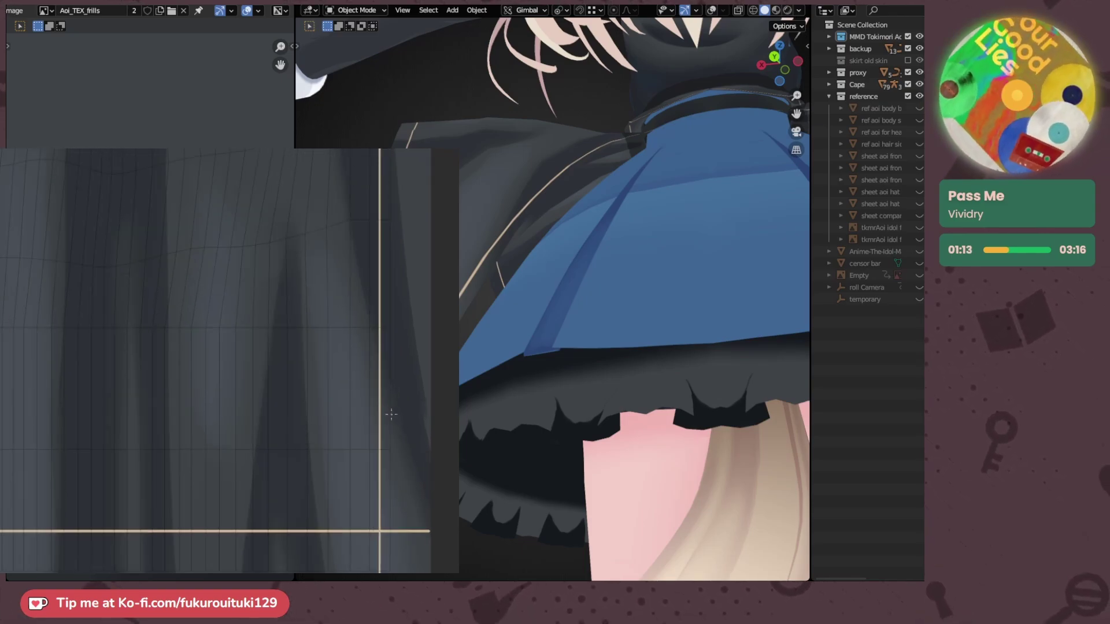
{"action": "scroll", "coordinate": [391, 415], "scroll_direction": "up", "scroll_amount": 1}
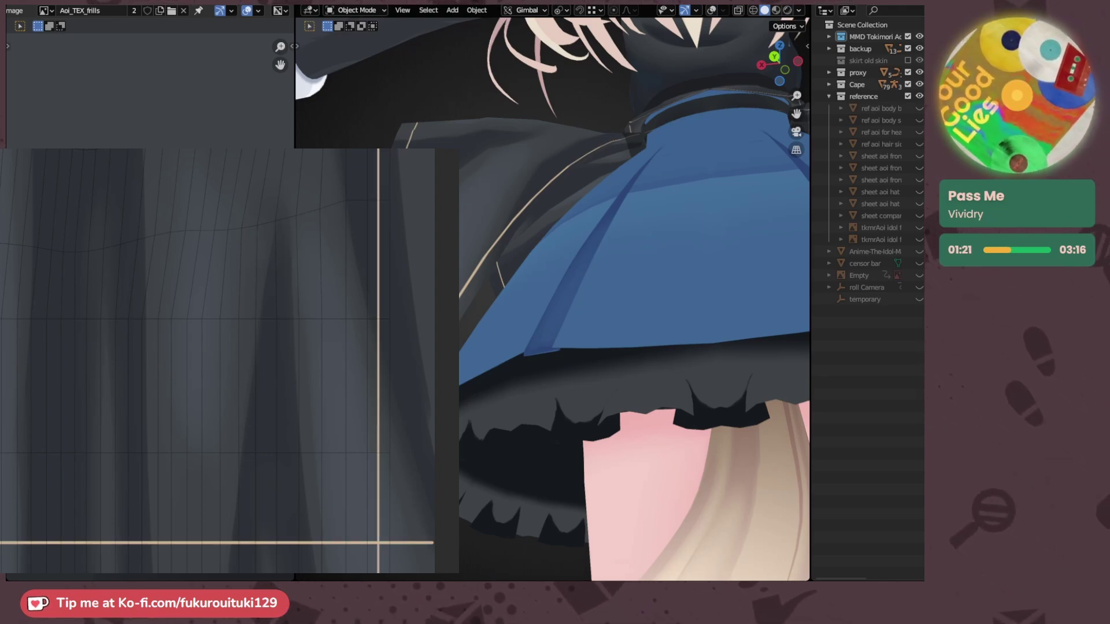
{"action": "scroll", "coordinate": [384, 447], "scroll_direction": "up", "scroll_amount": 5}
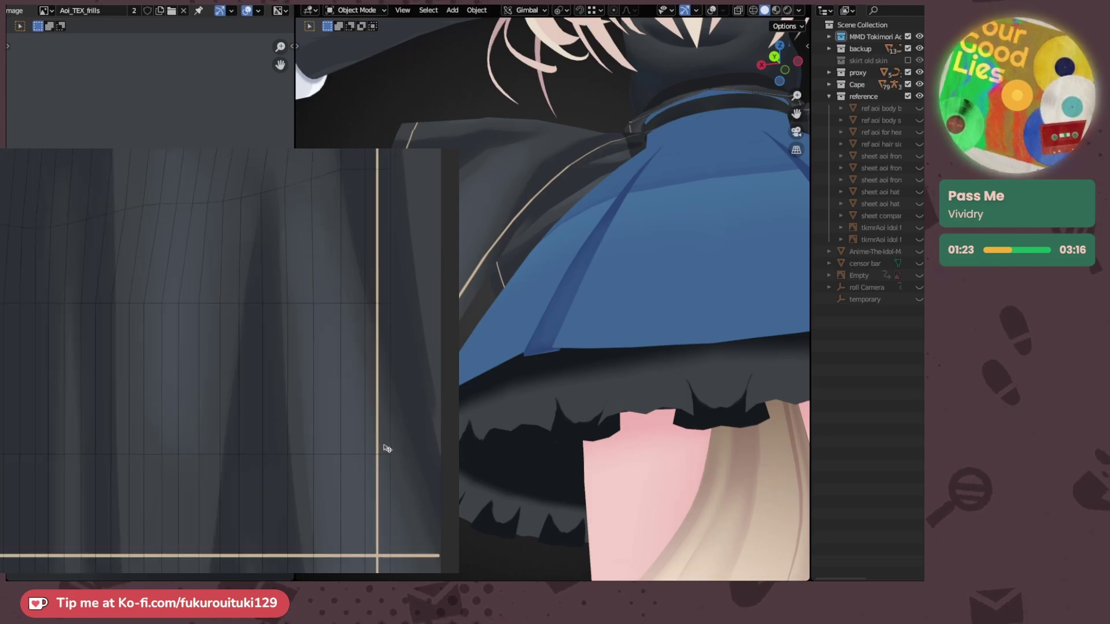
{"action": "scroll", "coordinate": [505, 327], "scroll_direction": "up", "scroll_amount": 1}
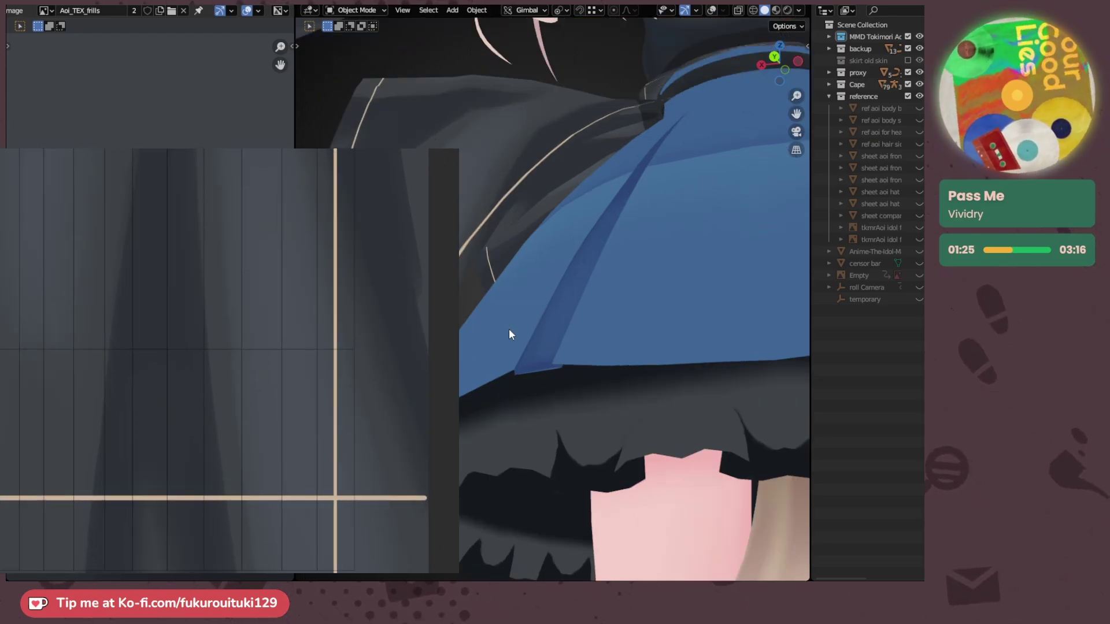
{"action": "middle_click_drag", "start_coordinate": [509, 329], "coordinate": [546, 338]}
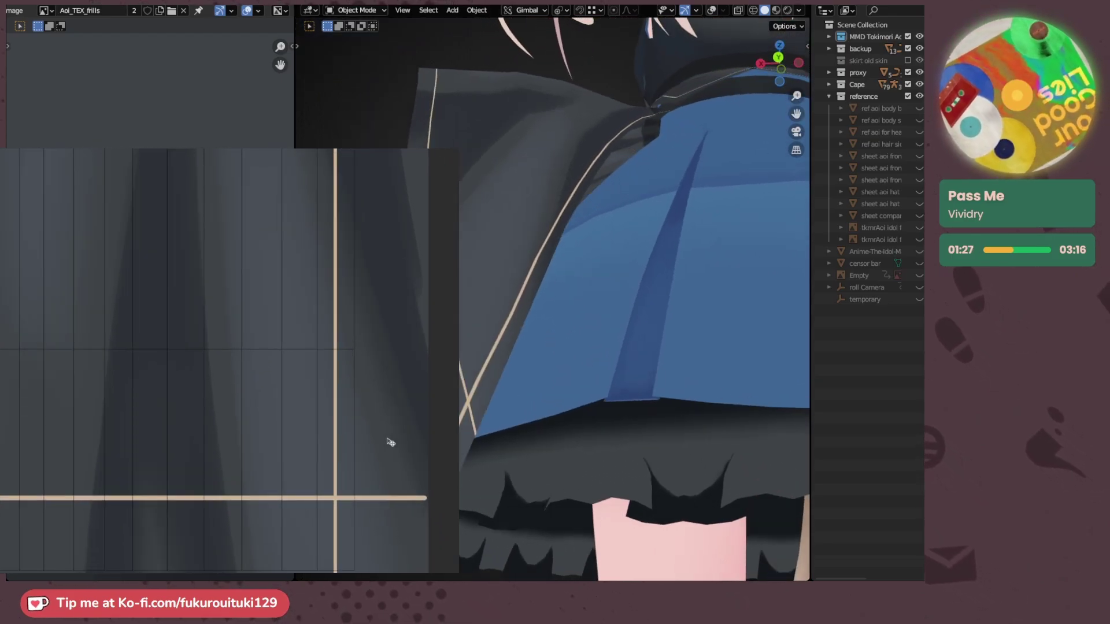
{"action": "left_click_drag", "start_coordinate": [337, 431], "coordinate": [323, 428]}
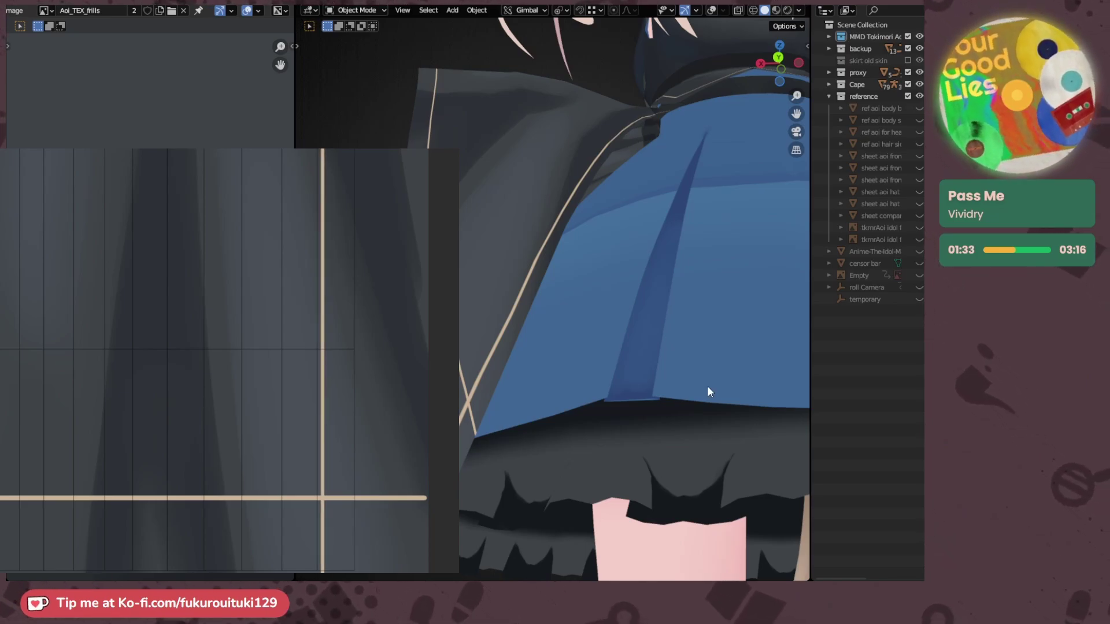
{"action": "scroll", "coordinate": [624, 347], "scroll_direction": "down", "scroll_amount": 4}
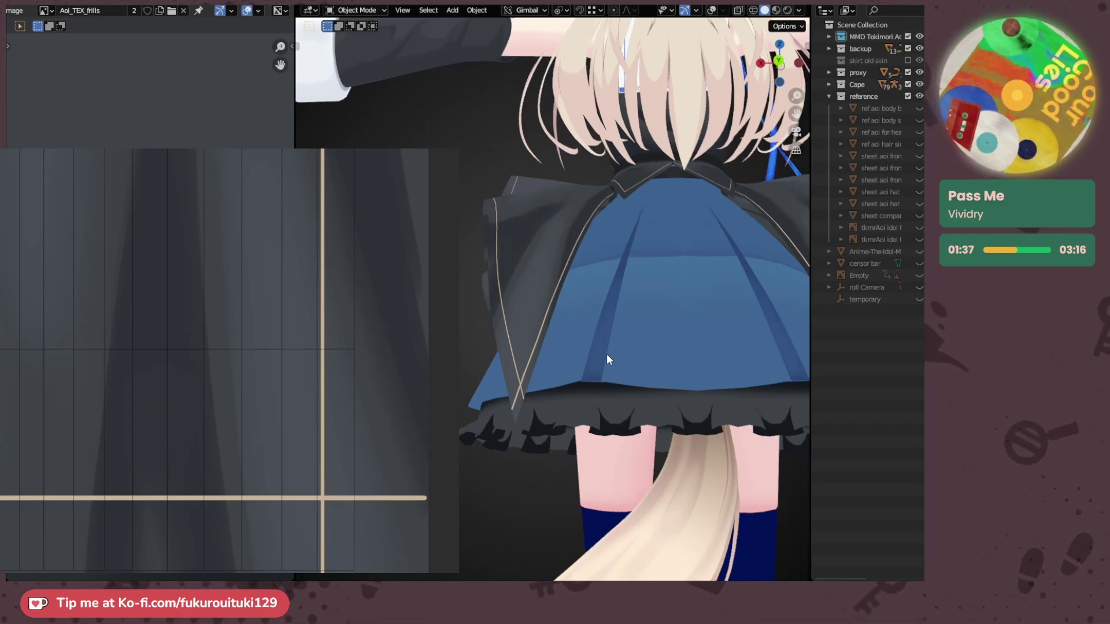
{"action": "scroll", "coordinate": [608, 356], "scroll_direction": "up", "scroll_amount": 1}
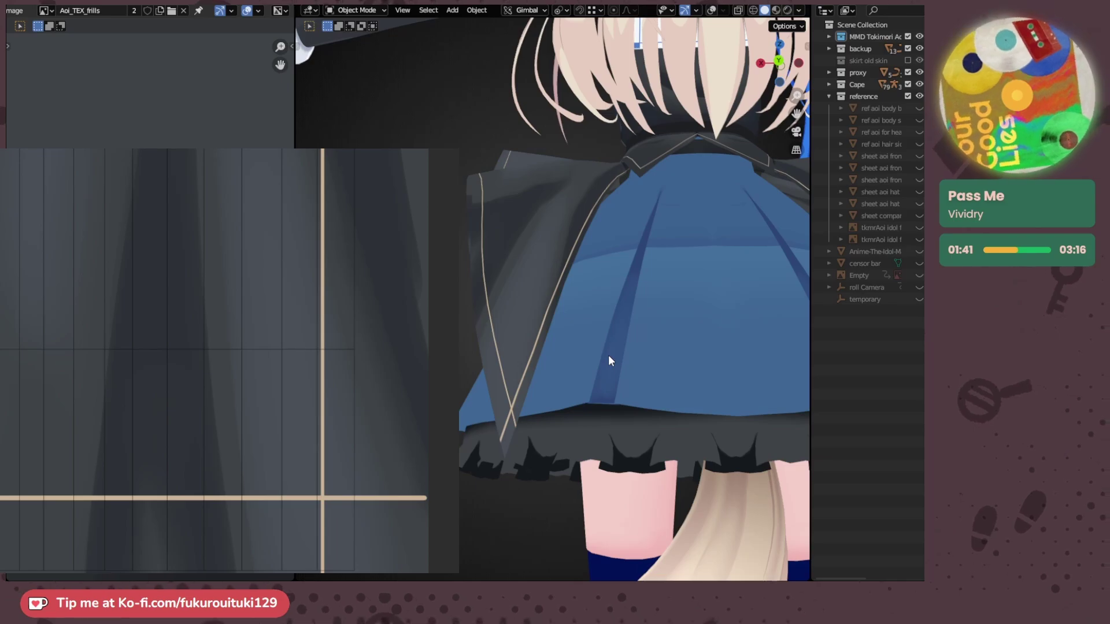
{"action": "key", "text": "ctrl+z"}
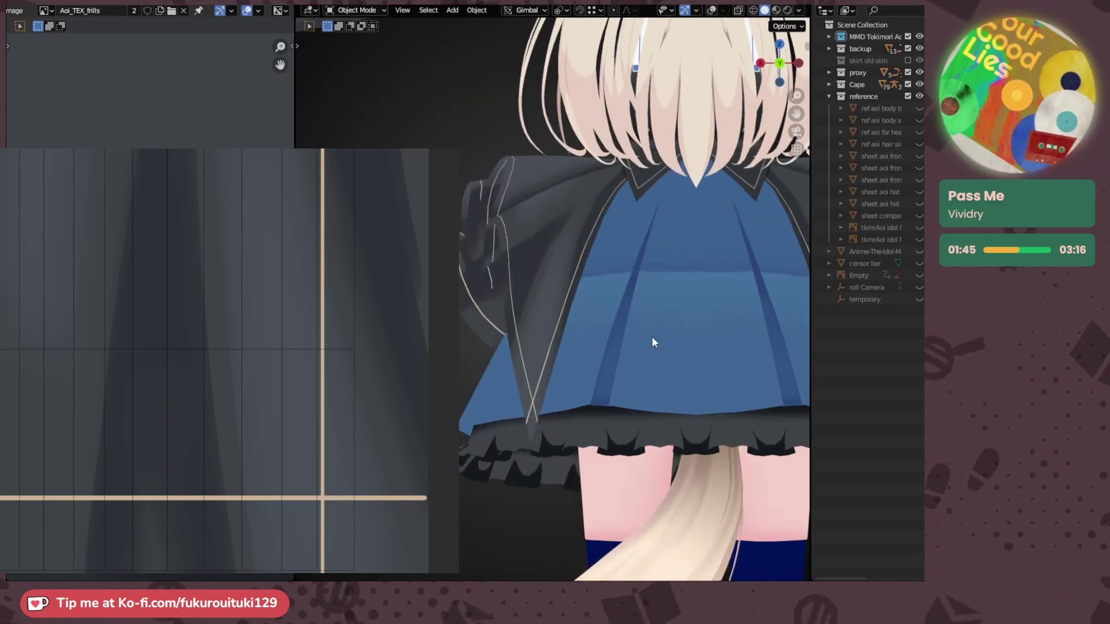
- Sample the dark bodice color just below the white collar in the reference artwork for painting the chest texture
{"action": "scroll", "coordinate": [729, 345], "scroll_direction": "down", "scroll_amount": 3}
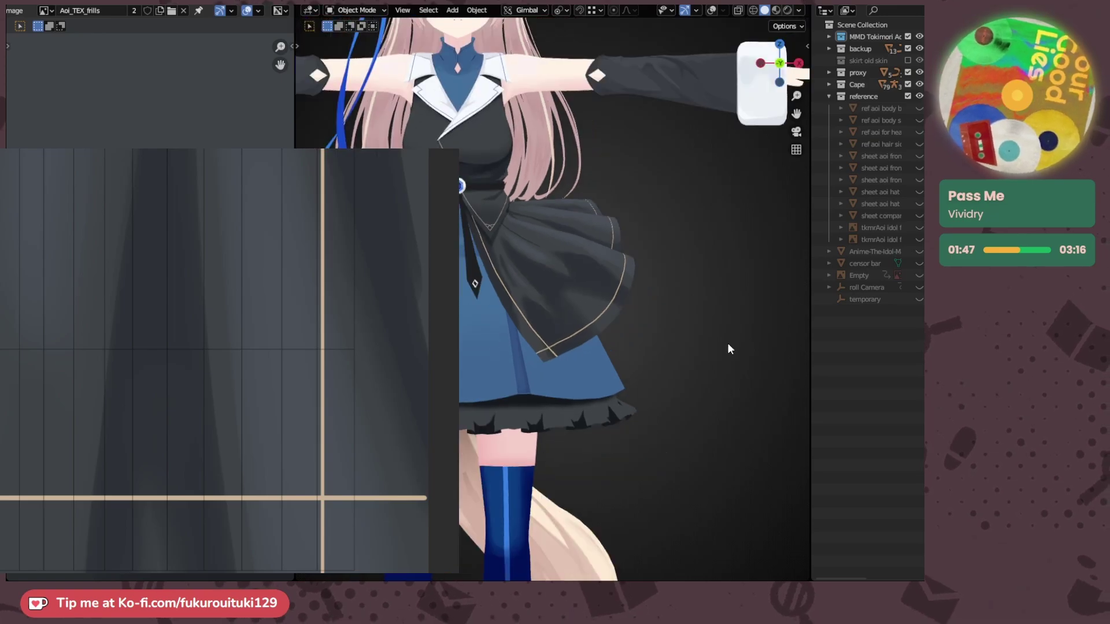
{"action": "scroll", "coordinate": [696, 330], "scroll_direction": "down", "scroll_amount": 1}
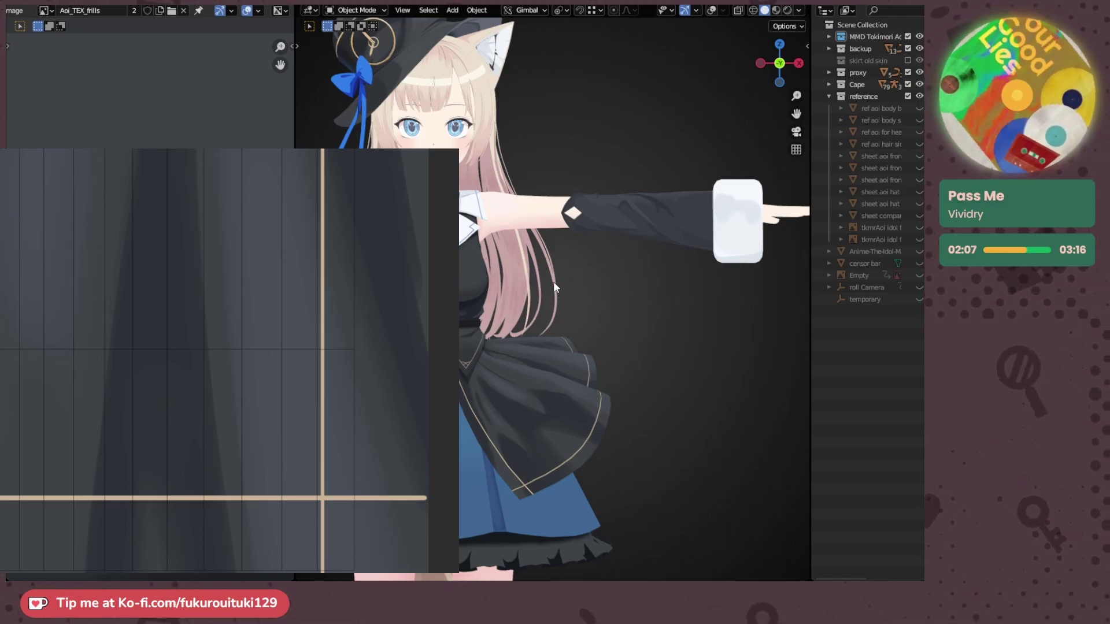
{"action": "scroll", "coordinate": [553, 282], "scroll_direction": "up", "scroll_amount": 3}
{"action": "middle_click_drag", "start_coordinate": [424, 179], "coordinate": [559, 245], "text": "shift"}
{"action": "scroll", "coordinate": [686, 282], "scroll_direction": "up", "scroll_amount": 1}
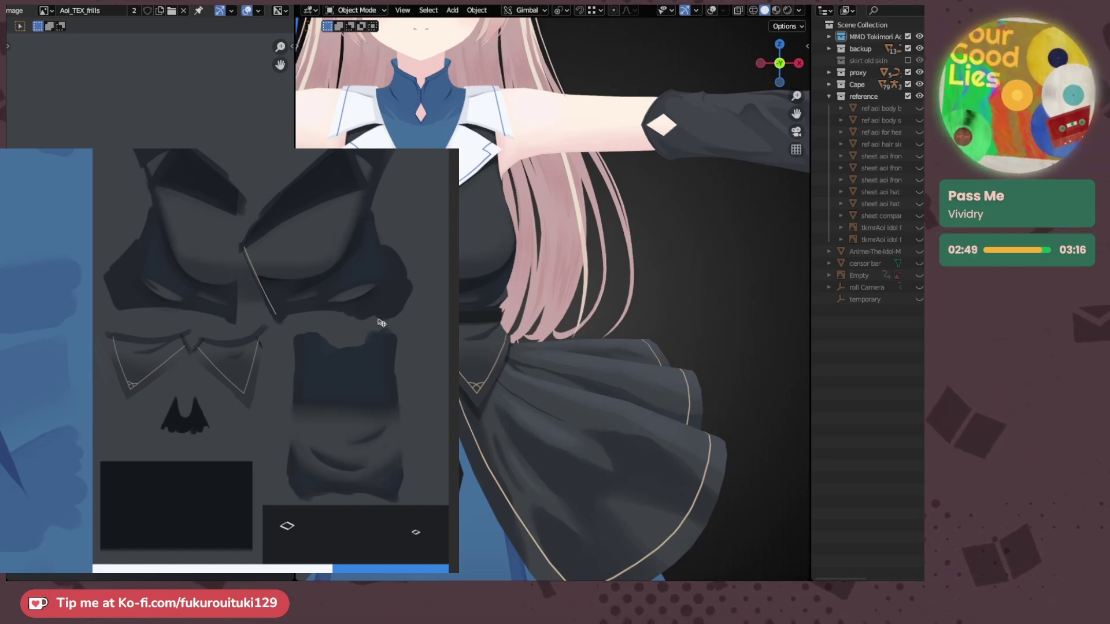
{"action": "scroll", "coordinate": [381, 322], "scroll_direction": "up", "scroll_amount": 4}
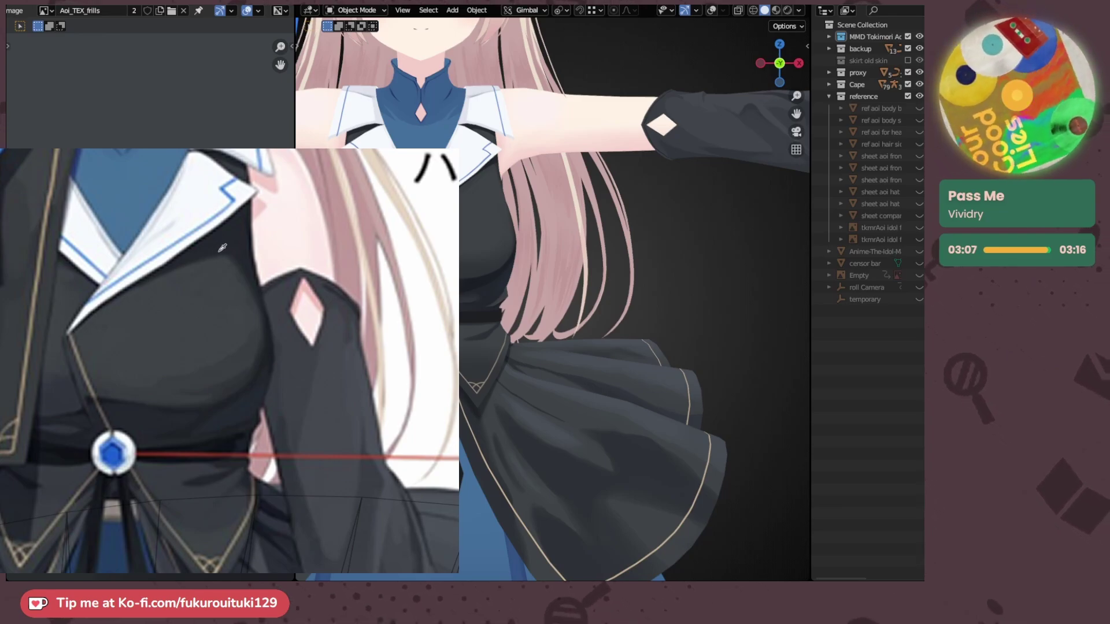
{"action": "left_click", "coordinate": [219, 252], "text": "alt"}
{"action": "key", "text": "ctrl+Tab"}
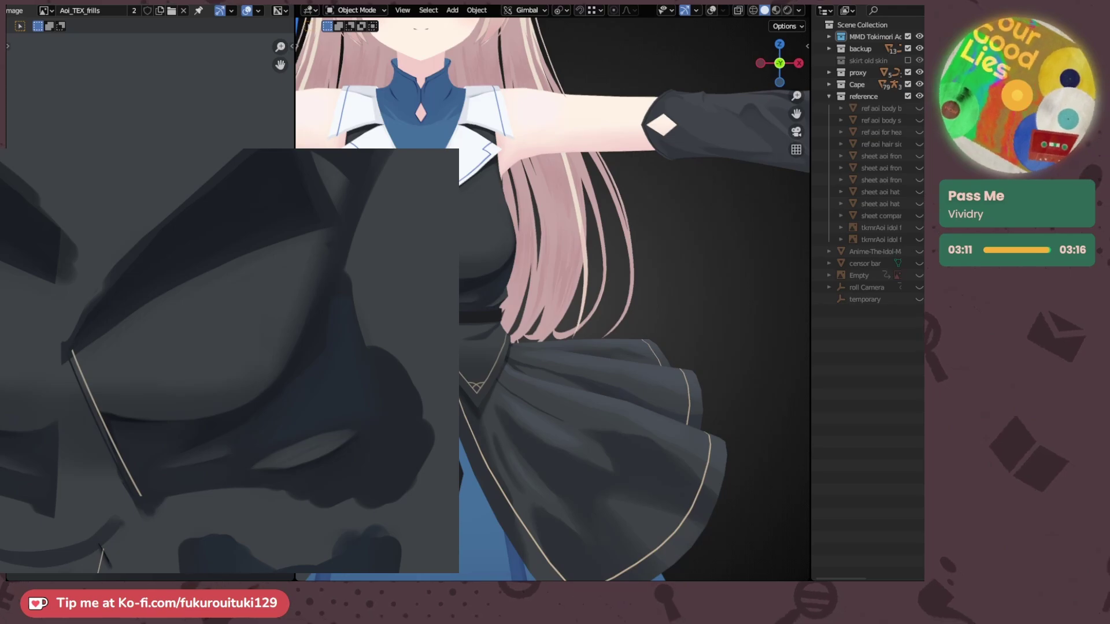
- Paint a small light fold in the dark upper area of the bodice texture and check the chest shading from the front
{"action": "middle_click_drag", "start_coordinate": [512, 211], "coordinate": [652, 274]}
{"action": "scroll", "coordinate": [652, 274], "scroll_direction": "up", "scroll_amount": 3}
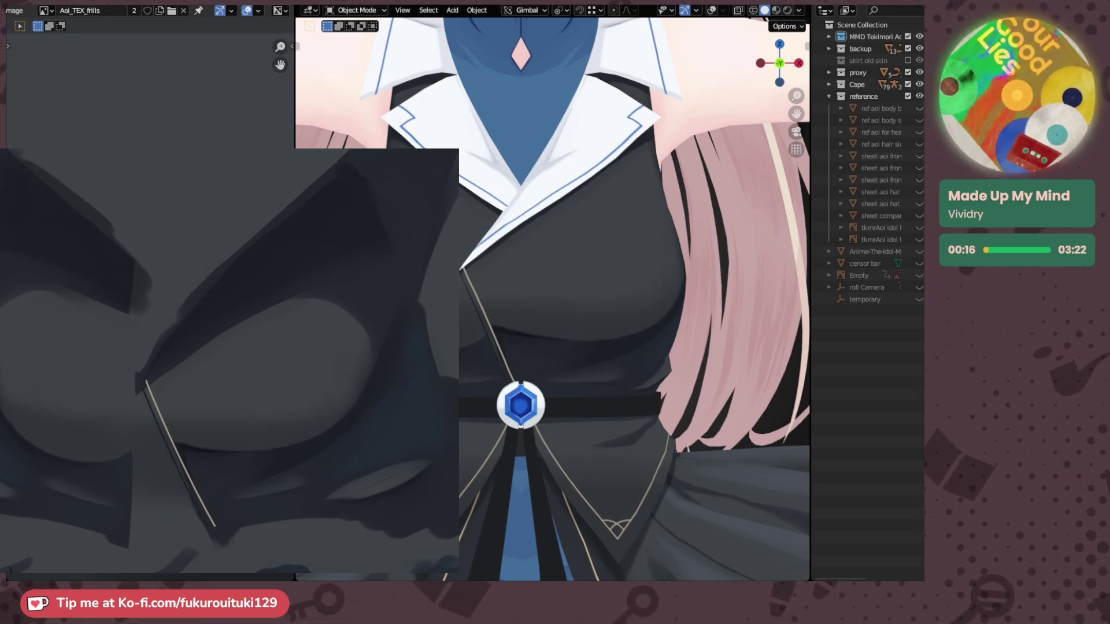
{"action": "scroll", "coordinate": [169, 265], "scroll_direction": "down", "scroll_amount": 5}
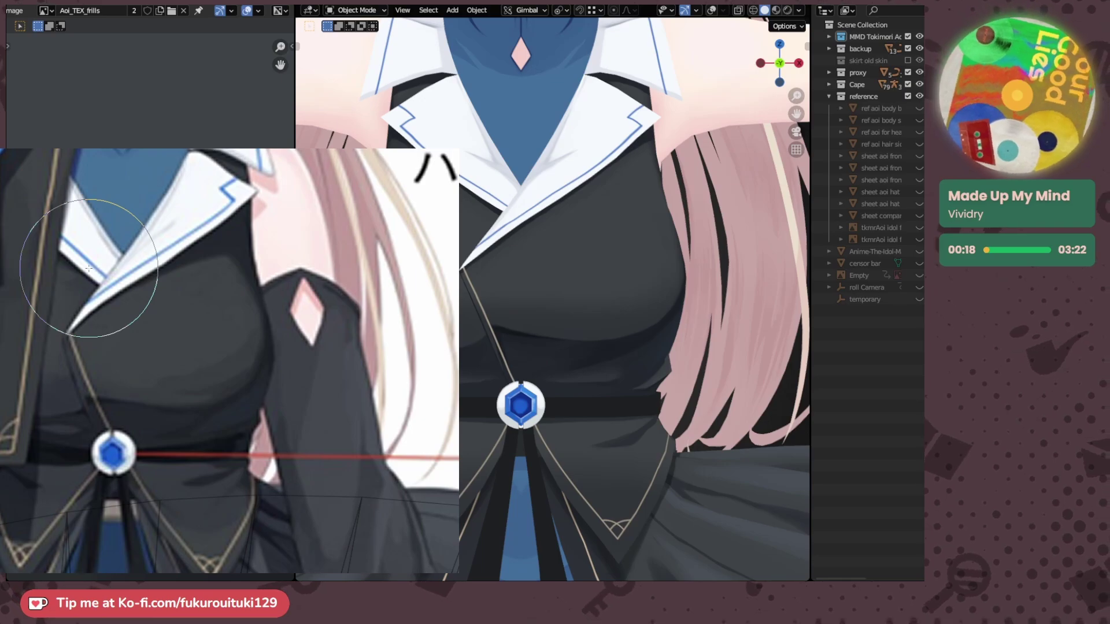
{"action": "key", "text": "ctrl+Tab"}
{"action": "key", "text": "ctrl+Tab"}
{"action": "left_click_drag", "start_coordinate": [386, 183], "coordinate": [415, 213]}
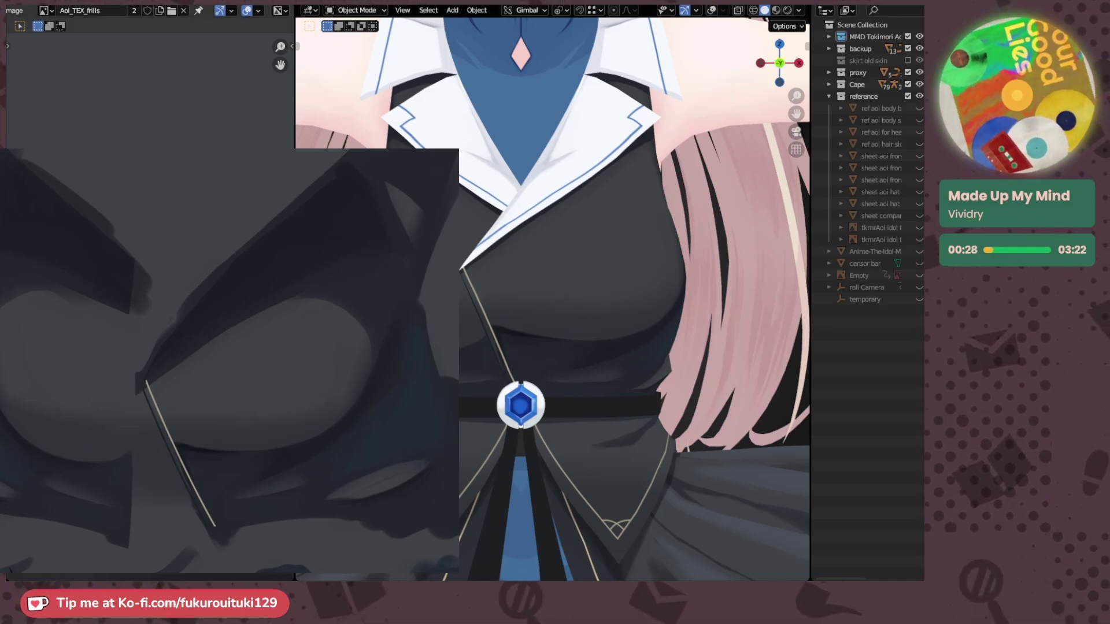
{"action": "mouse_move", "coordinate": [595, 322]}
{"action": "middle_mouse_down"}
{"action": "mouse_move", "coordinate": [609, 307]}
{"action": "mouse_move", "coordinate": [508, 307]}
{"action": "mouse_move", "coordinate": [636, 311]}
{"action": "middle_mouse_up"}
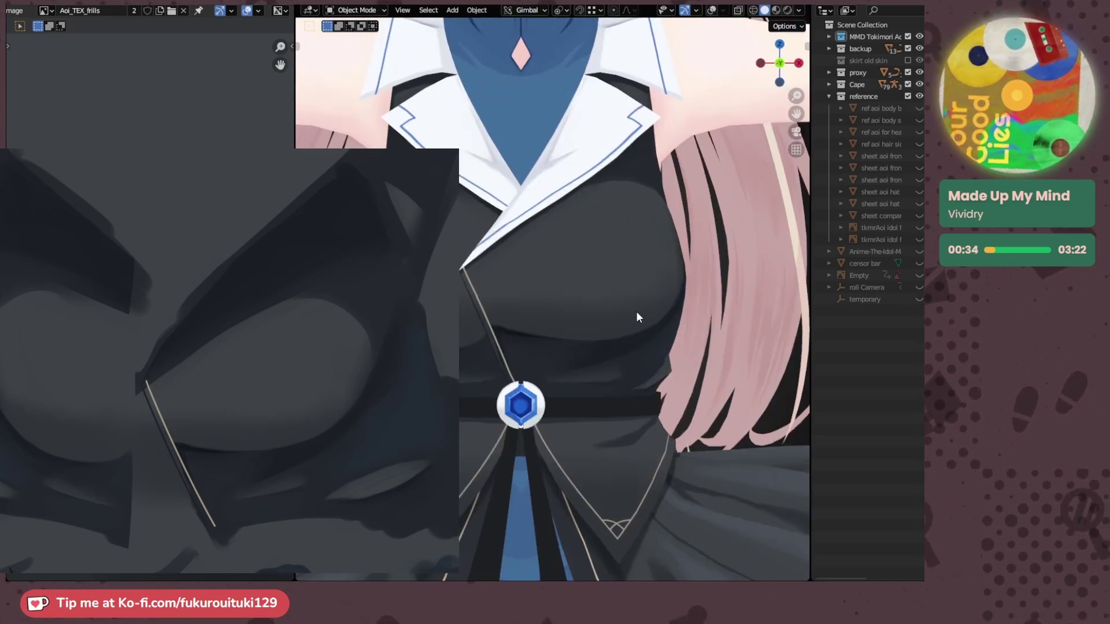
{"action": "scroll", "coordinate": [637, 308], "scroll_direction": "down", "scroll_amount": 4}
{"action": "scroll", "coordinate": [637, 307], "scroll_direction": "up", "scroll_amount": 2}
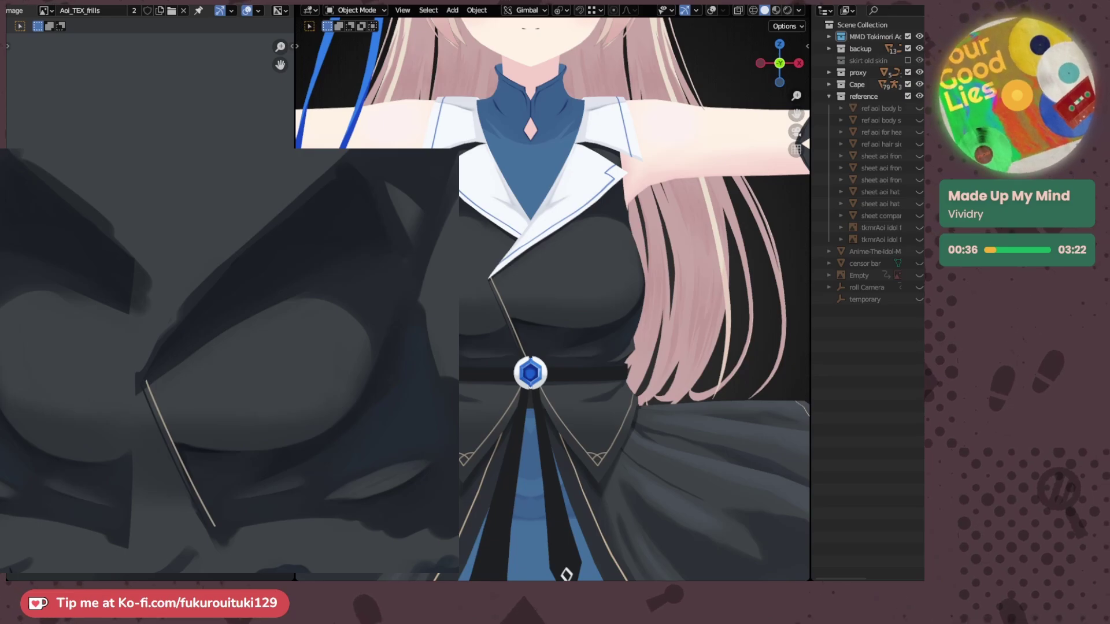
- Compare the chest with the reference artwork and reshape the upper edges of both light bust areas on the bodice texture
{"action": "key", "text": "ctrl+Tab"}
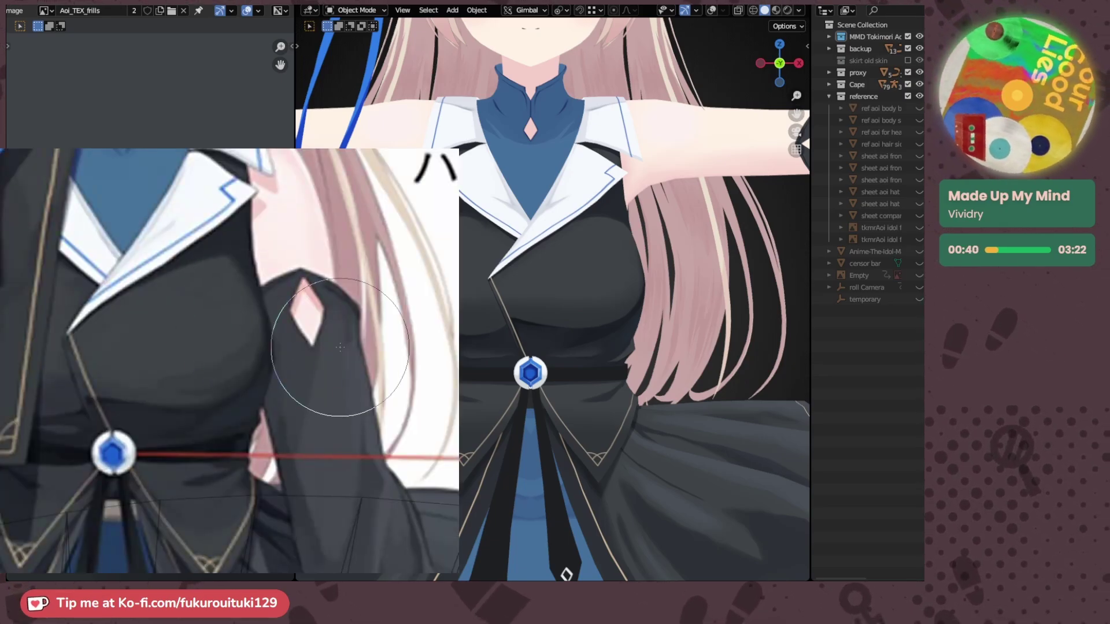
{"action": "key", "text": "ctrl+Tab"}
{"action": "key", "text": "ctrl+Tab"}
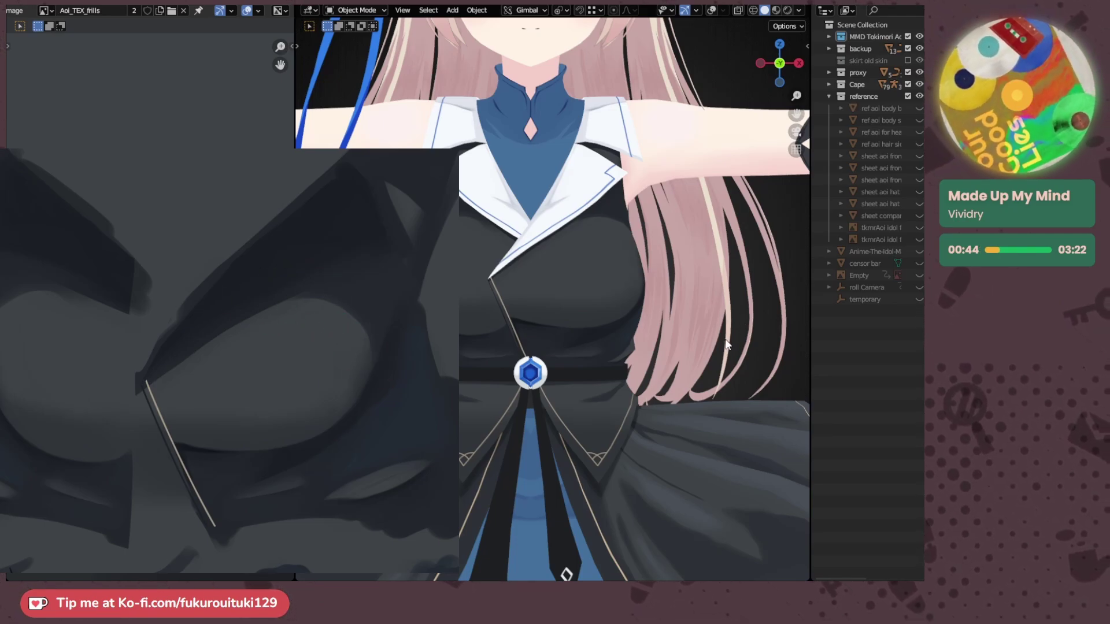
{"action": "mouse_move", "coordinate": [331, 373]}
{"action": "left_mouse_down"}
{"action": "mouse_move", "coordinate": [270, 305]}
{"action": "mouse_move", "coordinate": [355, 370]}
{"action": "left_mouse_up"}
{"action": "mouse_move", "coordinate": [298, 317]}
{"action": "left_mouse_down"}
{"action": "mouse_move", "coordinate": [341, 330]}
{"action": "mouse_move", "coordinate": [360, 373]}
{"action": "left_mouse_up"}
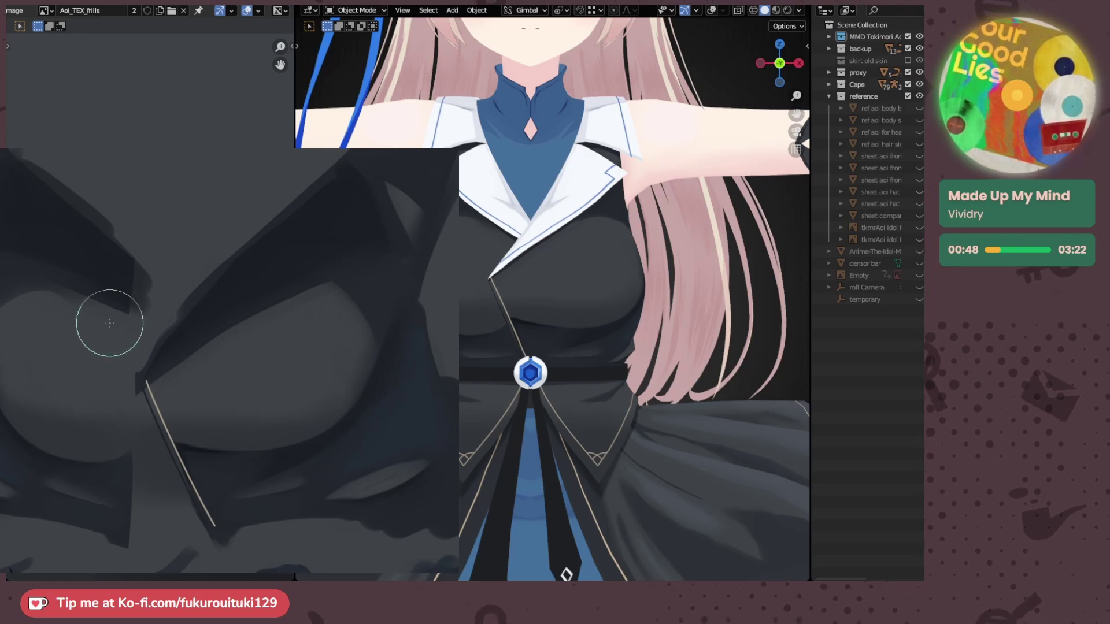
{"action": "left_click_drag", "start_coordinate": [104, 321], "coordinate": [0, 377]}
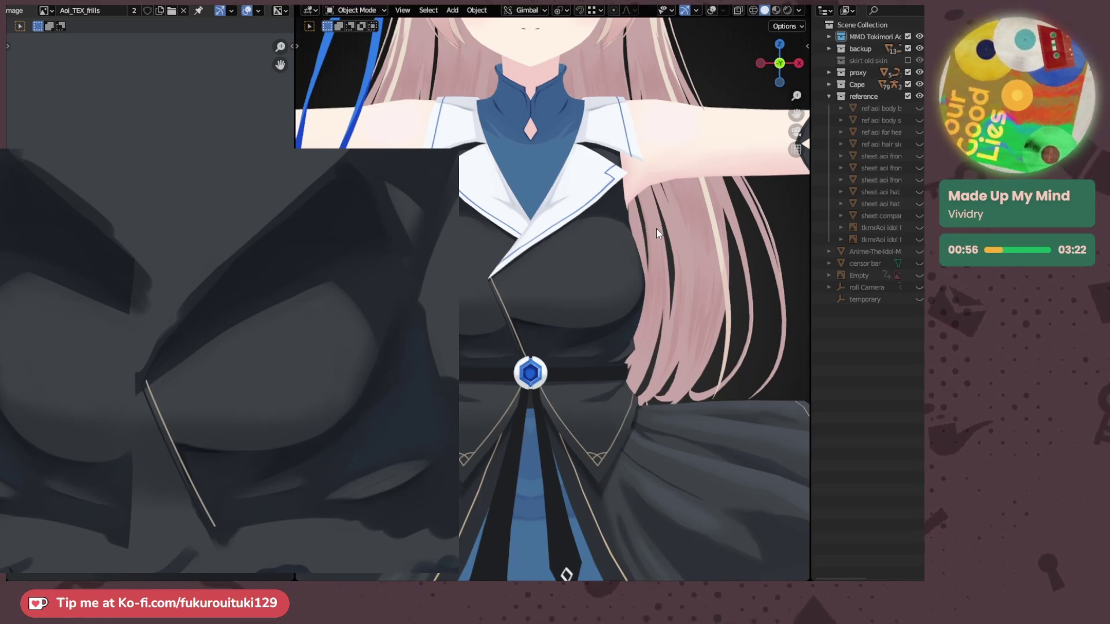
- Check the chest from the front and refine the upper edge of the light bust area beside the gold trim on the bodice texture
{"action": "mouse_move", "coordinate": [654, 234]}
{"action": "middle_mouse_down"}
{"action": "mouse_move", "coordinate": [553, 227]}
{"action": "mouse_move", "coordinate": [592, 233]}
{"action": "mouse_move", "coordinate": [571, 239]}
{"action": "mouse_move", "coordinate": [656, 232]}
{"action": "middle_mouse_up"}
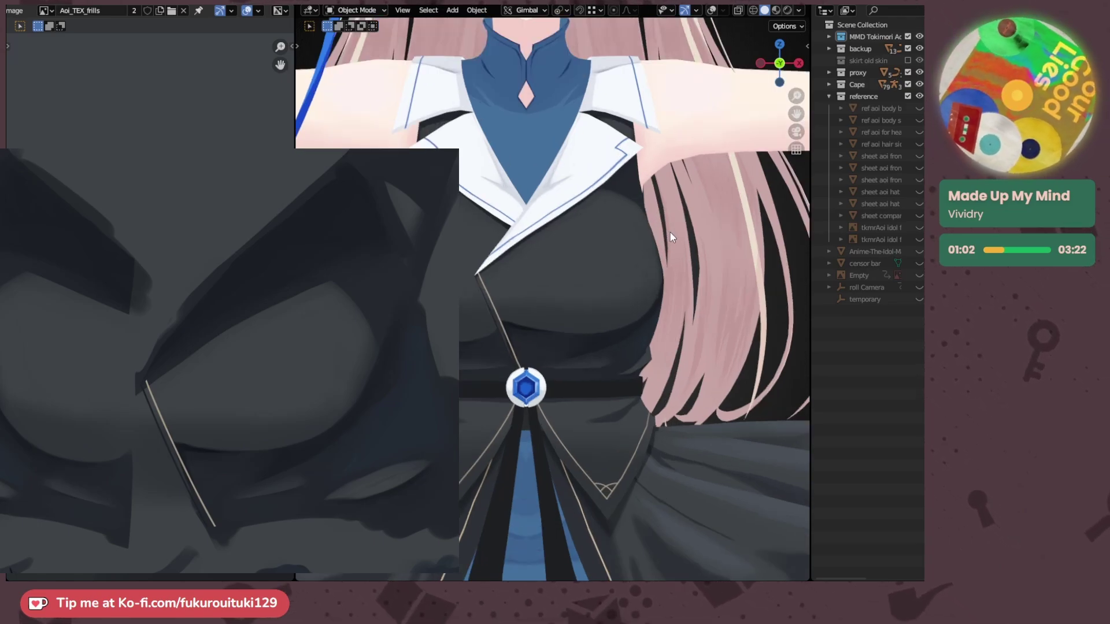
{"action": "mouse_move", "coordinate": [668, 231]}
{"action": "middle_mouse_down"}
{"action": "mouse_move", "coordinate": [558, 224]}
{"action": "mouse_move", "coordinate": [657, 237]}
{"action": "middle_mouse_up"}
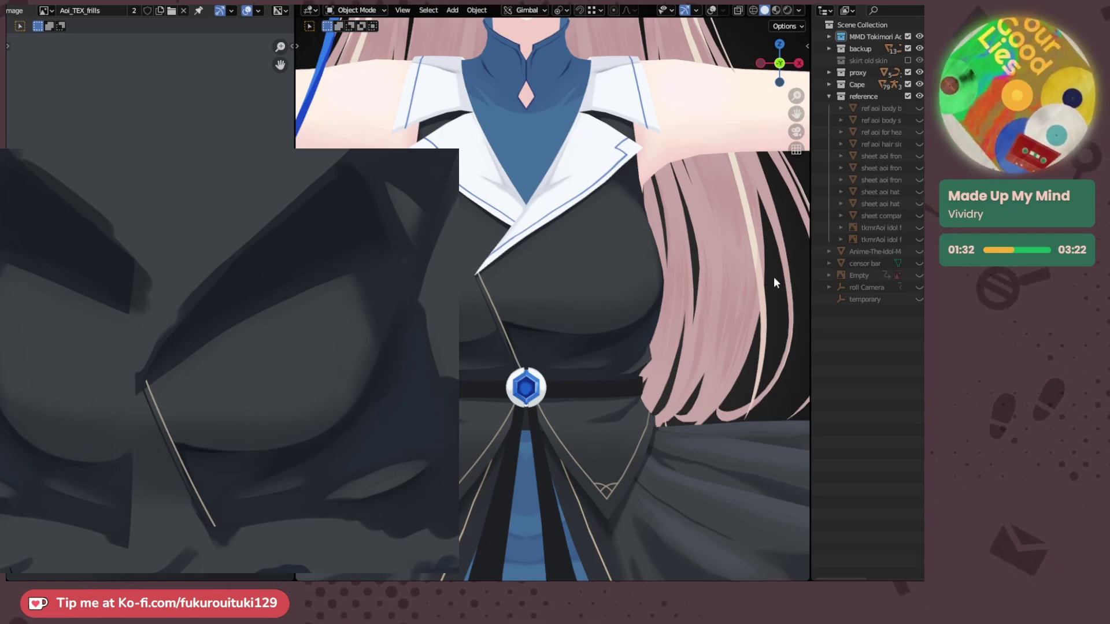
{"action": "mouse_move", "coordinate": [715, 276]}
{"action": "middle_mouse_down"}
{"action": "mouse_move", "coordinate": [612, 278]}
{"action": "mouse_move", "coordinate": [709, 289]}
{"action": "middle_mouse_up"}
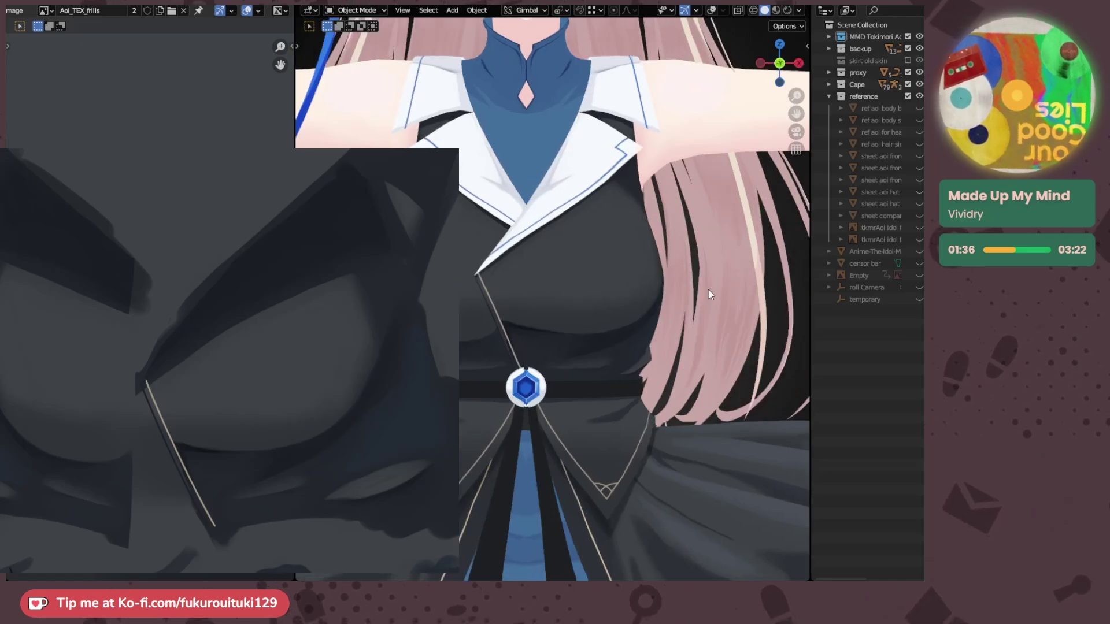
{"action": "mouse_move", "coordinate": [384, 226]}
{"action": "left_mouse_down"}
{"action": "mouse_move", "coordinate": [272, 237]}
{"action": "mouse_move", "coordinate": [334, 210]}
{"action": "mouse_move", "coordinate": [335, 189]}
{"action": "mouse_move", "coordinate": [207, 292]}
{"action": "left_mouse_up"}
{"action": "left_click_drag", "start_coordinate": [324, 193], "coordinate": [263, 249]}
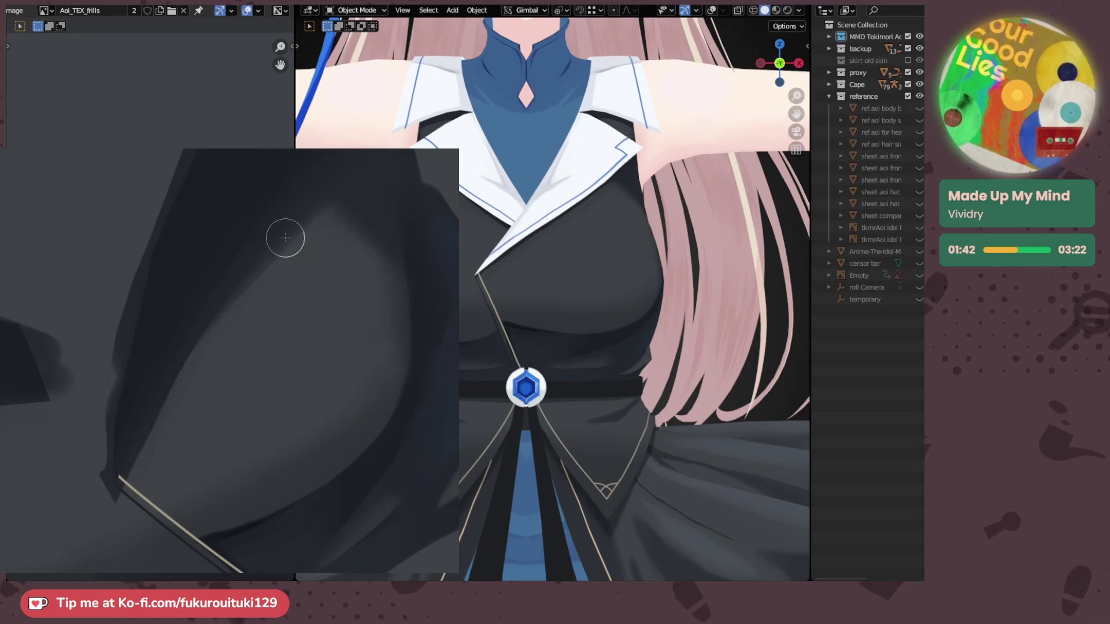
- Soften the shading around the opposite bust's upper edge and dark corner on the bodice texture, checking the chest on the model
{"action": "mouse_move", "coordinate": [12, 360]}
{"action": "left_mouse_down"}
{"action": "mouse_move", "coordinate": [102, 337]}
{"action": "mouse_move", "coordinate": [97, 201]}
{"action": "left_mouse_up"}
{"action": "left_click_drag", "start_coordinate": [161, 139], "coordinate": [144, 320]}
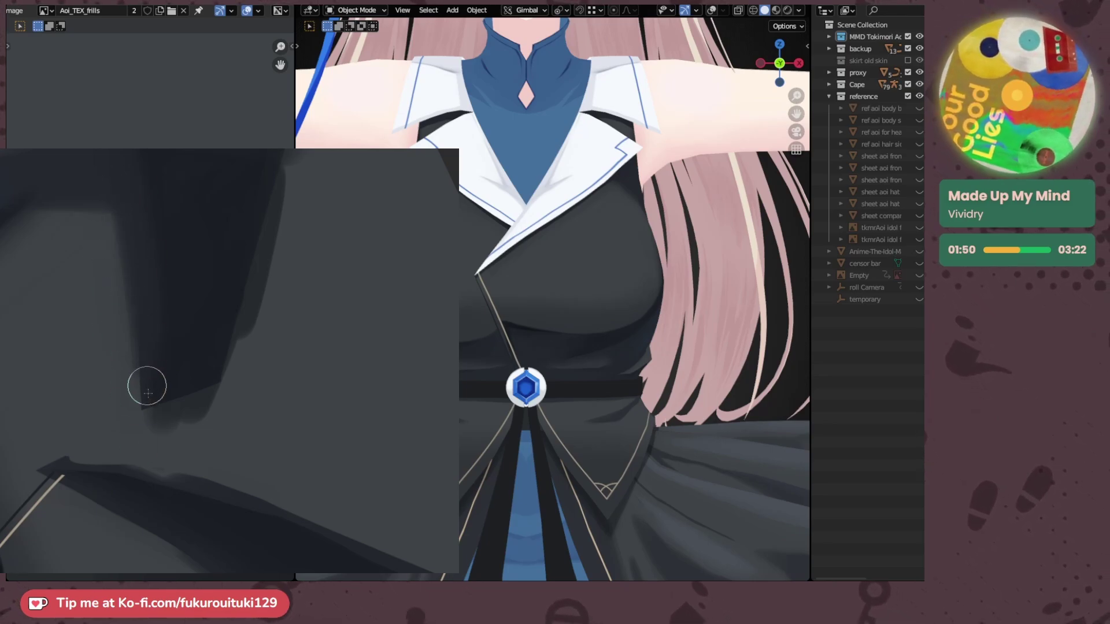
{"action": "key", "text": "Home"}
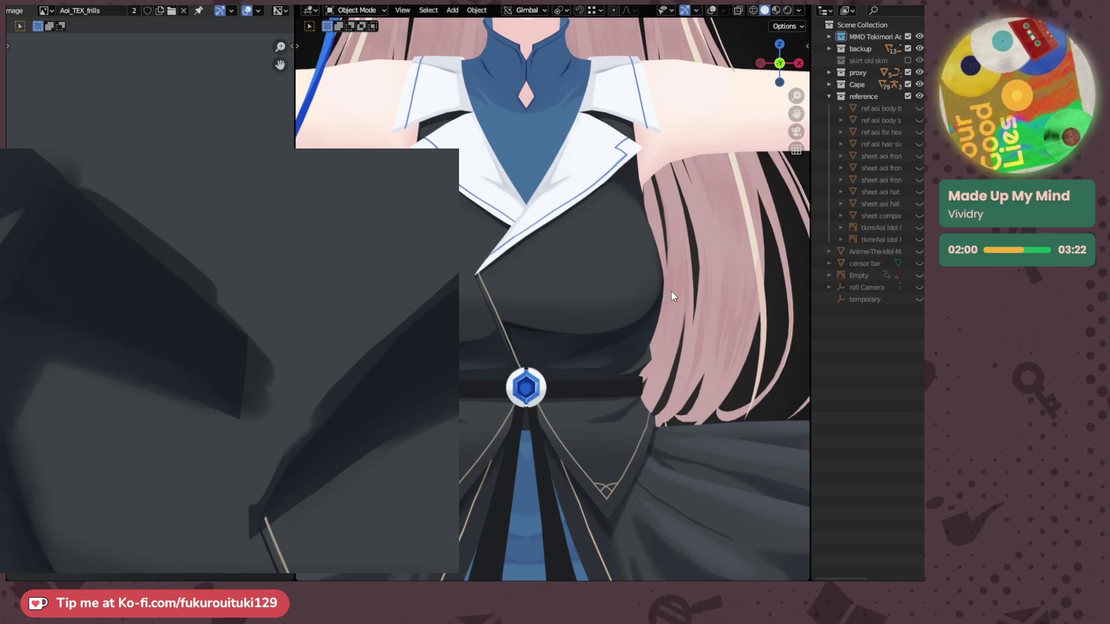
{"action": "scroll", "coordinate": [670, 297], "scroll_direction": "down", "scroll_amount": 1}
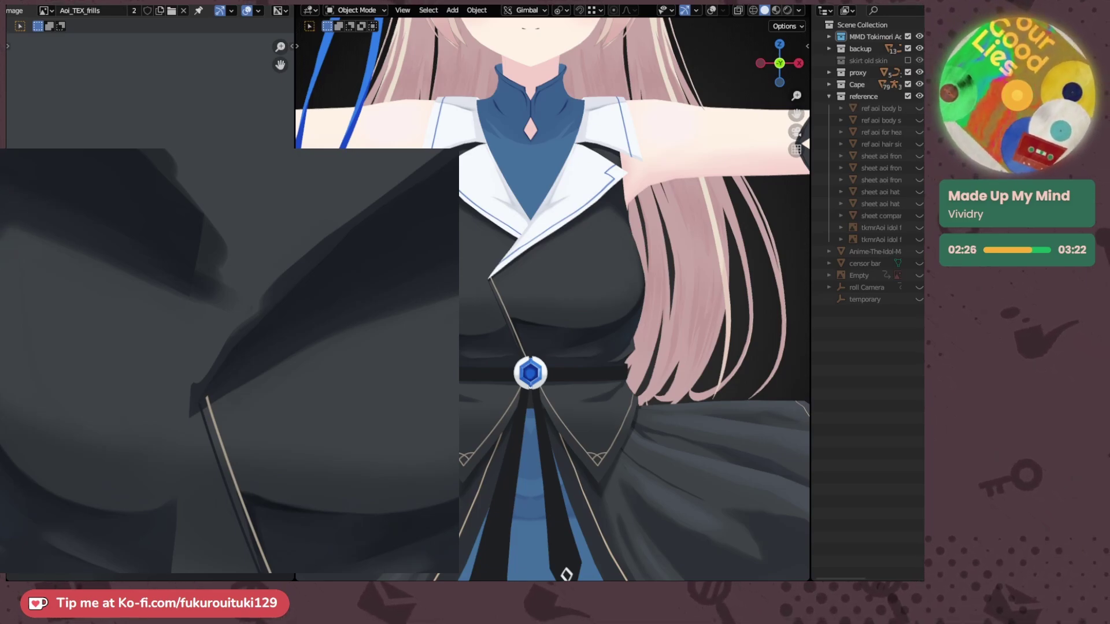
{"action": "scroll", "coordinate": [40, 278], "scroll_direction": "down", "scroll_amount": 5}
{"action": "scroll", "coordinate": [314, 325], "scroll_direction": "up", "scroll_amount": 5}
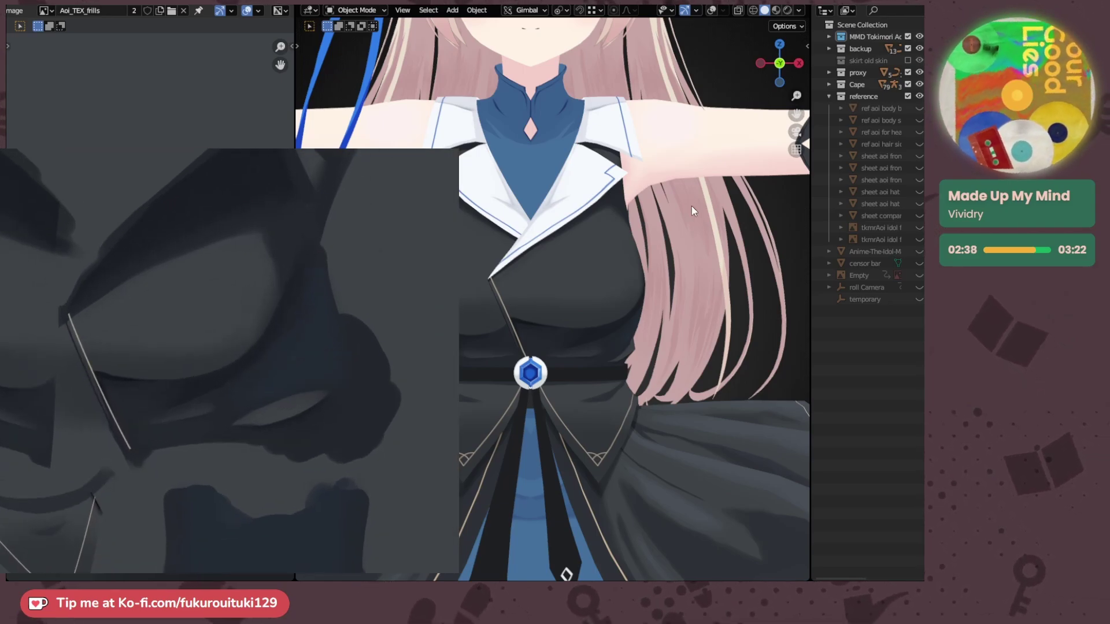
- Paint a faint light fold beside the existing side fold on the bodice texture, checking the model from the side and front
{"action": "middle_click_drag", "start_coordinate": [709, 231], "coordinate": [679, 237]}
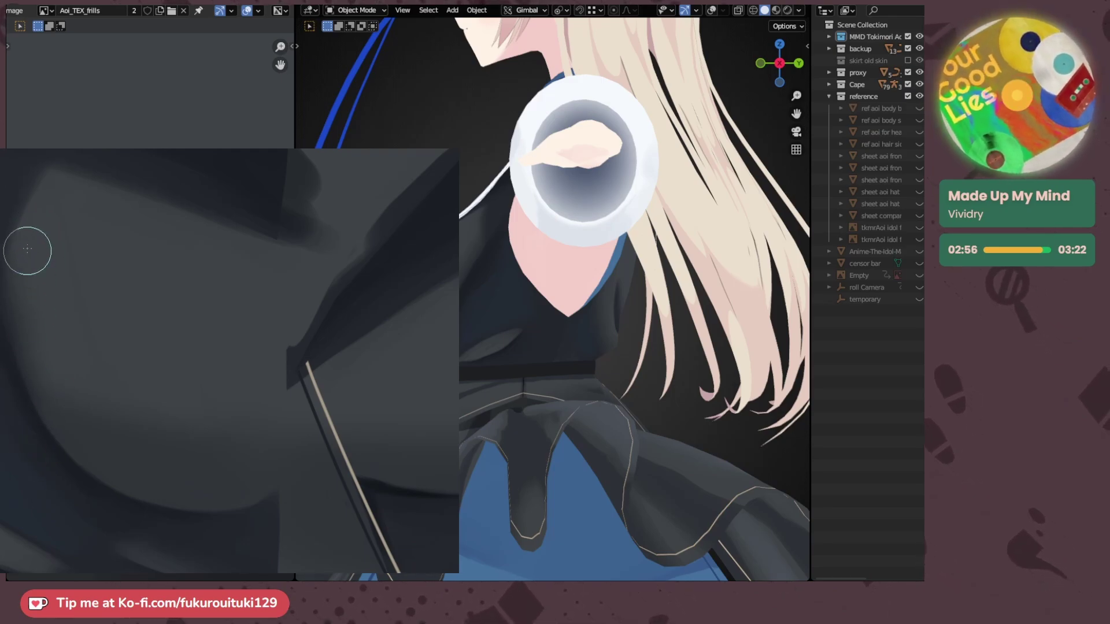
{"action": "scroll", "coordinate": [24, 330], "scroll_direction": "down", "scroll_amount": 2}
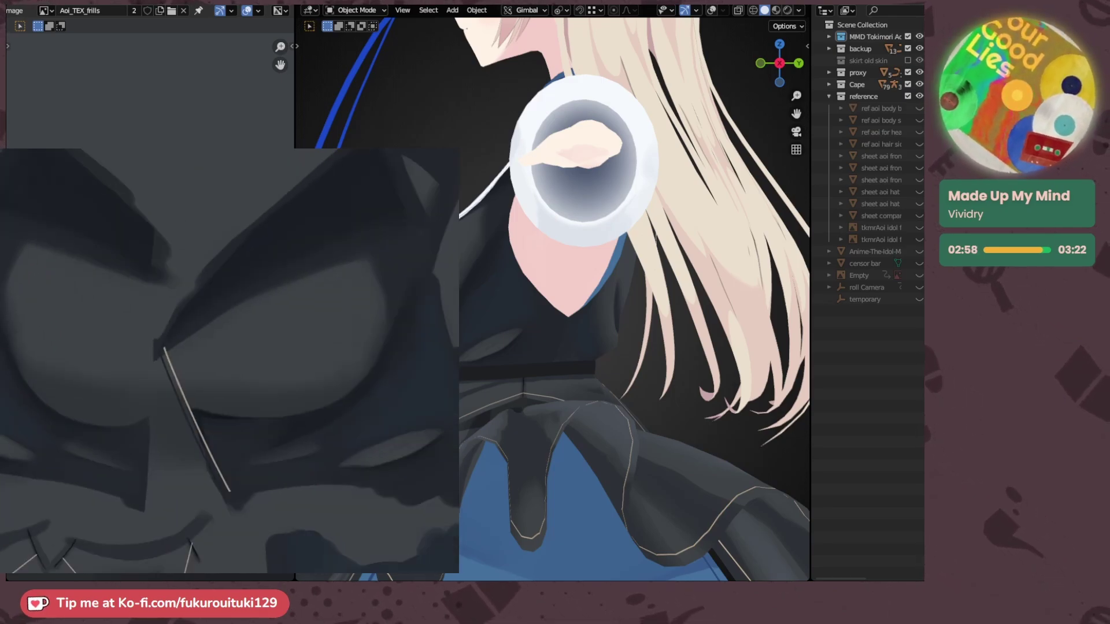
{"action": "middle_click_drag", "start_coordinate": [130, 345], "coordinate": [41, 332]}
{"action": "scroll", "coordinate": [278, 303], "scroll_direction": "up", "scroll_amount": 2}
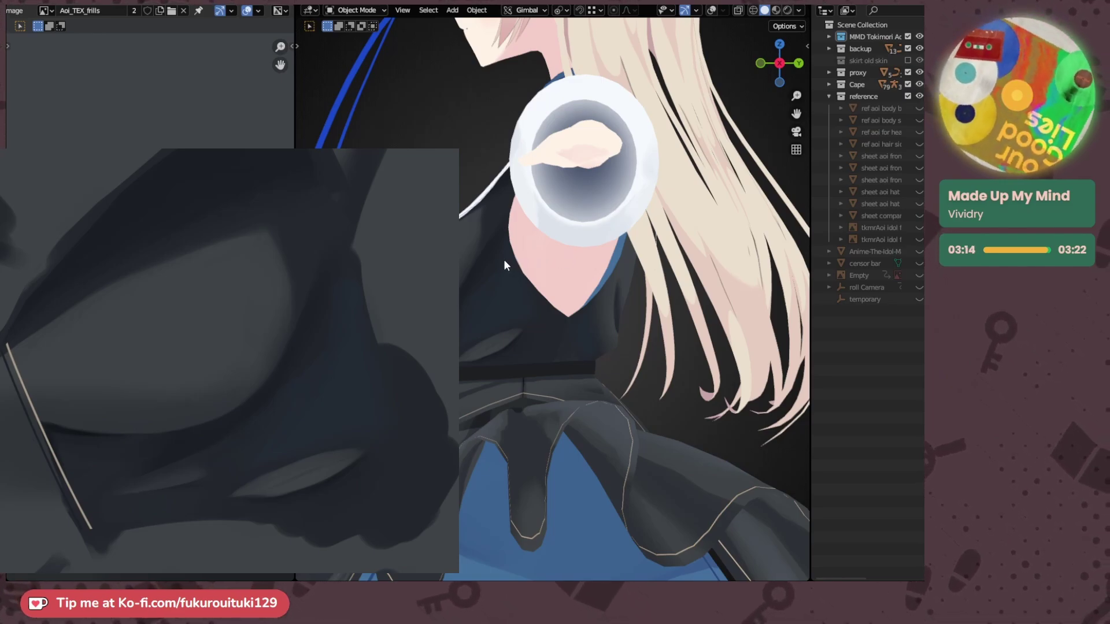
{"action": "middle_click_drag", "start_coordinate": [503, 258], "coordinate": [660, 266]}
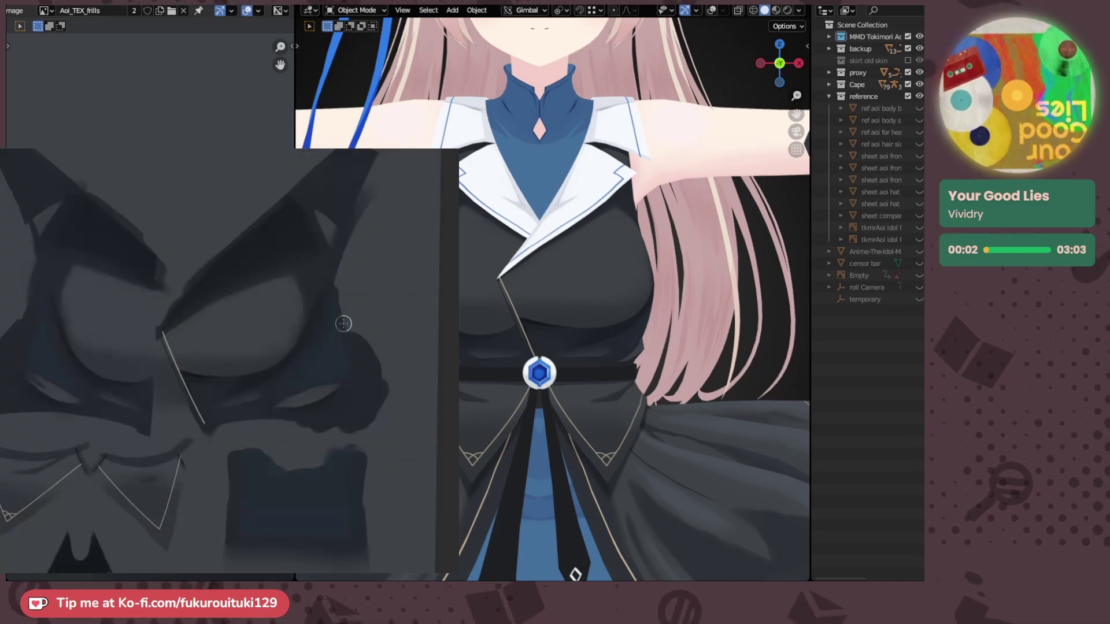
{"action": "scroll", "coordinate": [344, 324], "scroll_direction": "up", "scroll_amount": 1}
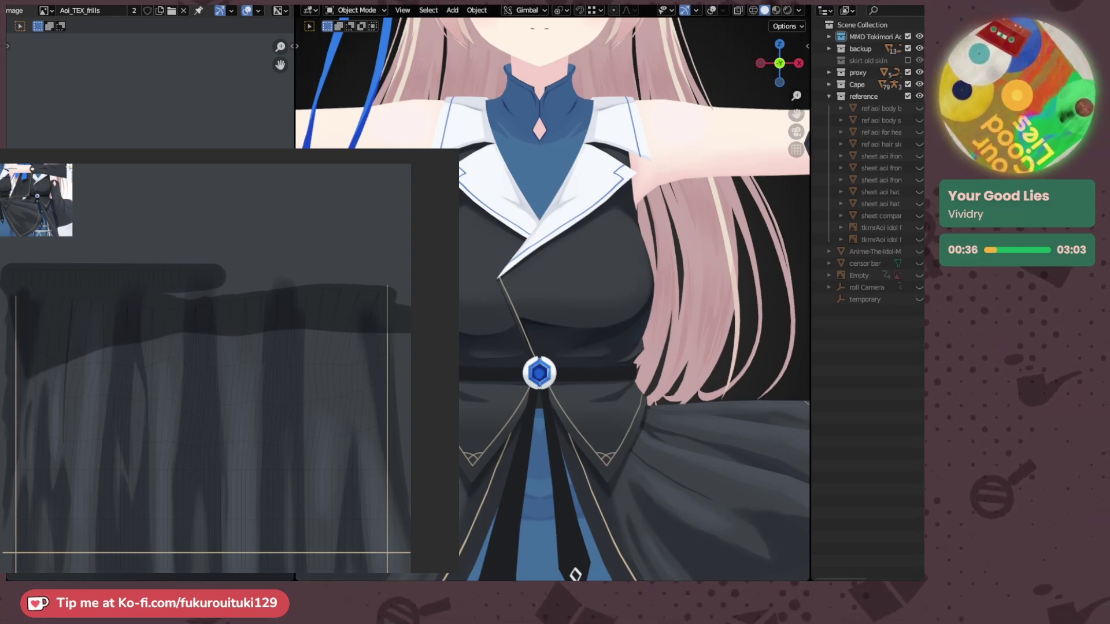
- Examine the whole dark outfit on the model from the front, comparing the bodice shading with the draped overskirt
{"action": "scroll", "coordinate": [712, 321], "scroll_direction": "down", "scroll_amount": 6}
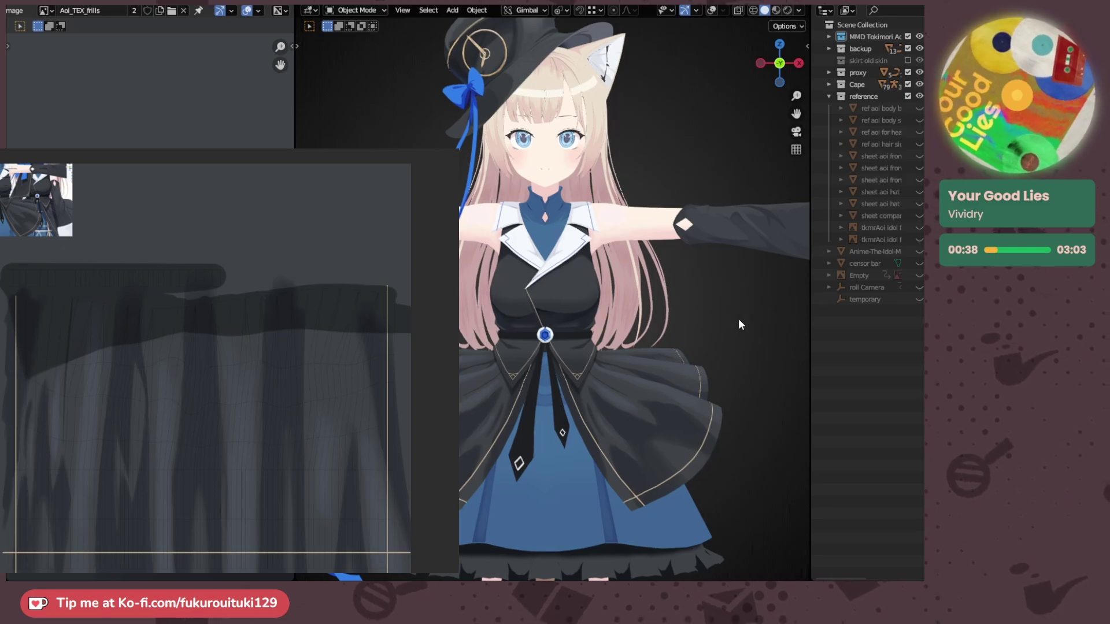
{"action": "middle_click_drag", "start_coordinate": [737, 322], "coordinate": [708, 319], "text": "shift"}
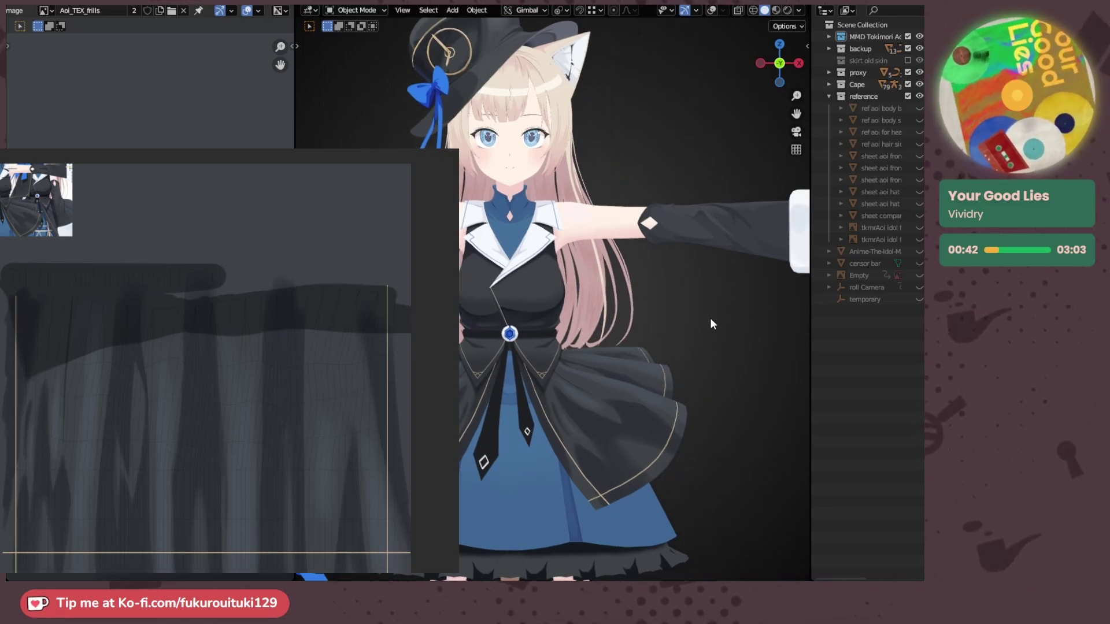
{"action": "scroll", "coordinate": [600, 285], "scroll_direction": "up", "scroll_amount": 3}
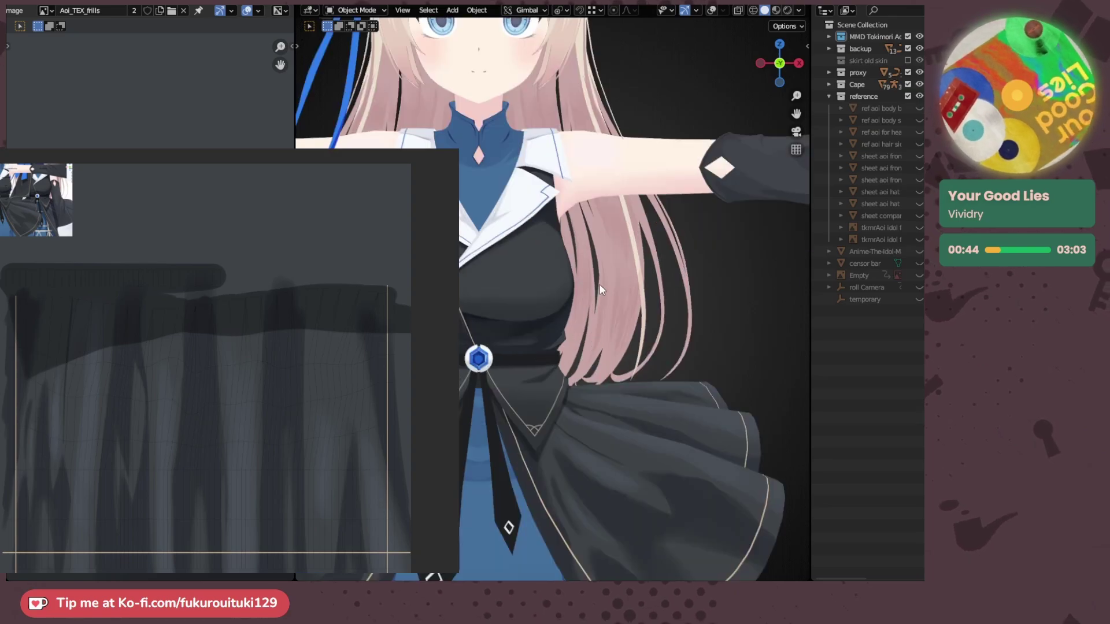
{"action": "middle_click_drag", "start_coordinate": [638, 288], "coordinate": [659, 284]}
{"action": "scroll", "coordinate": [648, 289], "scroll_direction": "down", "scroll_amount": 3}
{"action": "scroll", "coordinate": [671, 295], "scroll_direction": "up", "scroll_amount": 2}
{"action": "scroll", "coordinate": [657, 284], "scroll_direction": "down", "scroll_amount": 2}
{"action": "scroll", "coordinate": [659, 286], "scroll_direction": "up", "scroll_amount": 1}
{"action": "scroll", "coordinate": [660, 296], "scroll_direction": "down", "scroll_amount": 1}
{"action": "middle_click_drag", "start_coordinate": [727, 300], "coordinate": [644, 300], "text": "shift"}
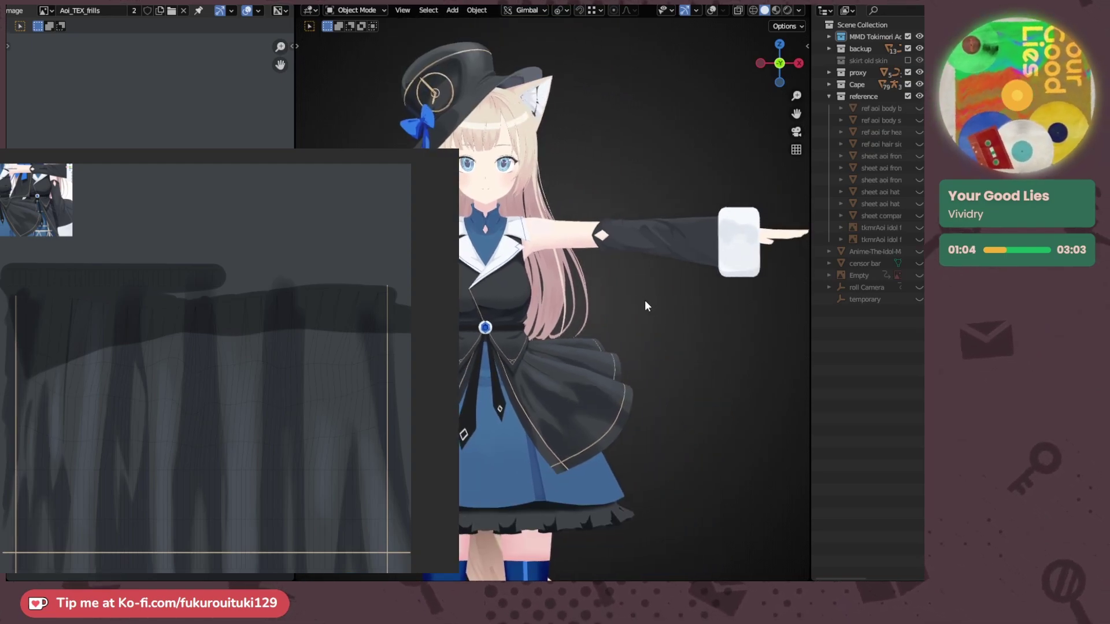
- Bring up the animated arm poses, show the viewport overlays and select the character's armature
{"action": "key", "text": "space"}
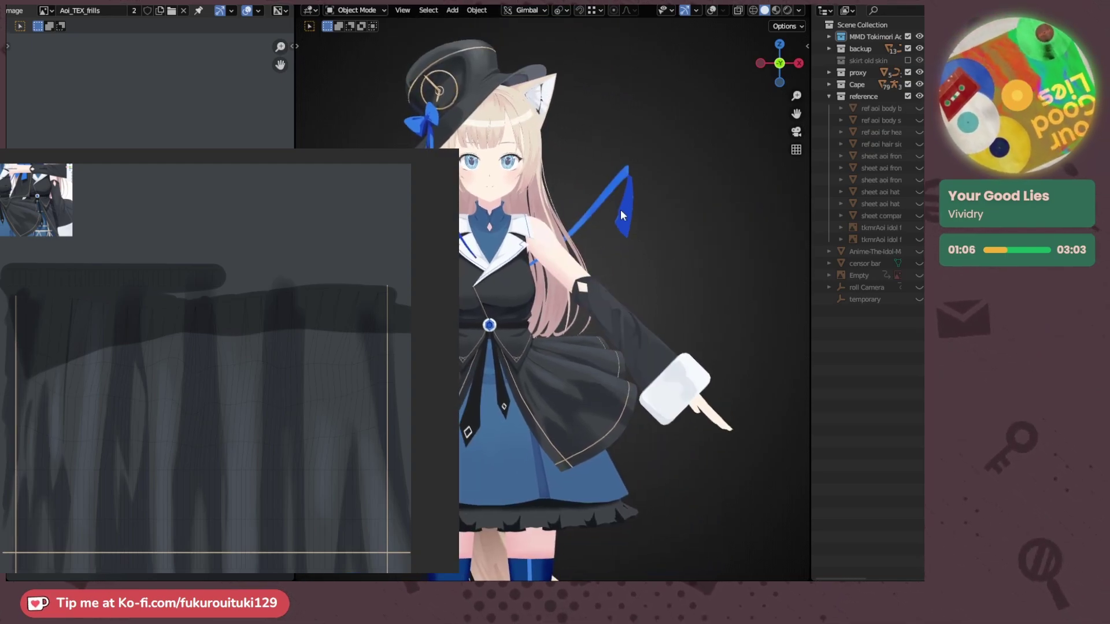
{"action": "left_click", "coordinate": [712, 11]}
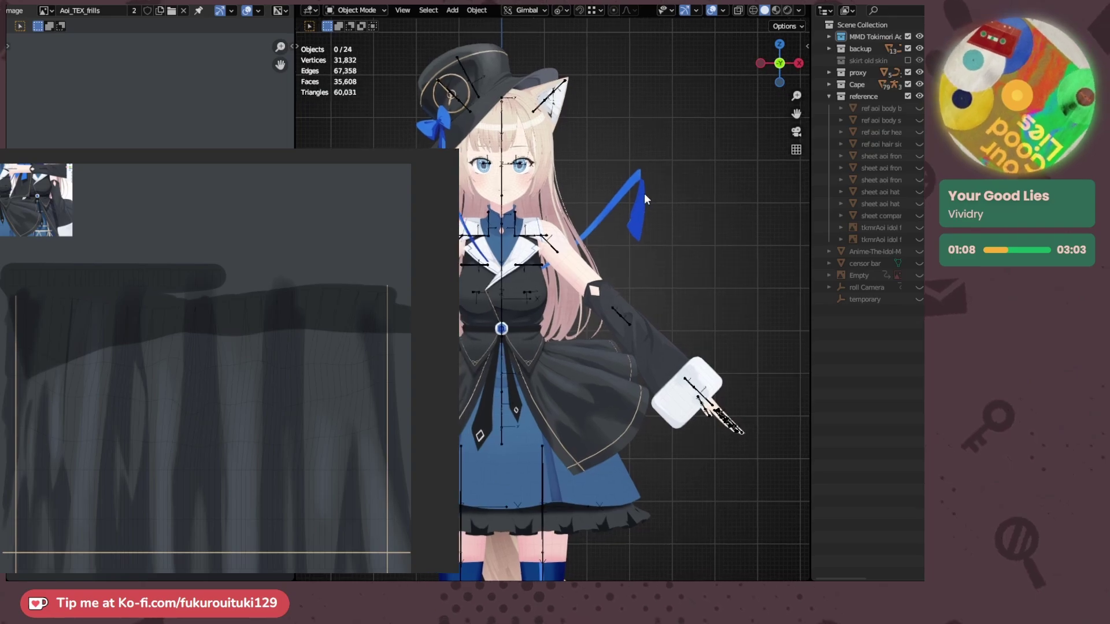
{"action": "left_click", "coordinate": [537, 235]}
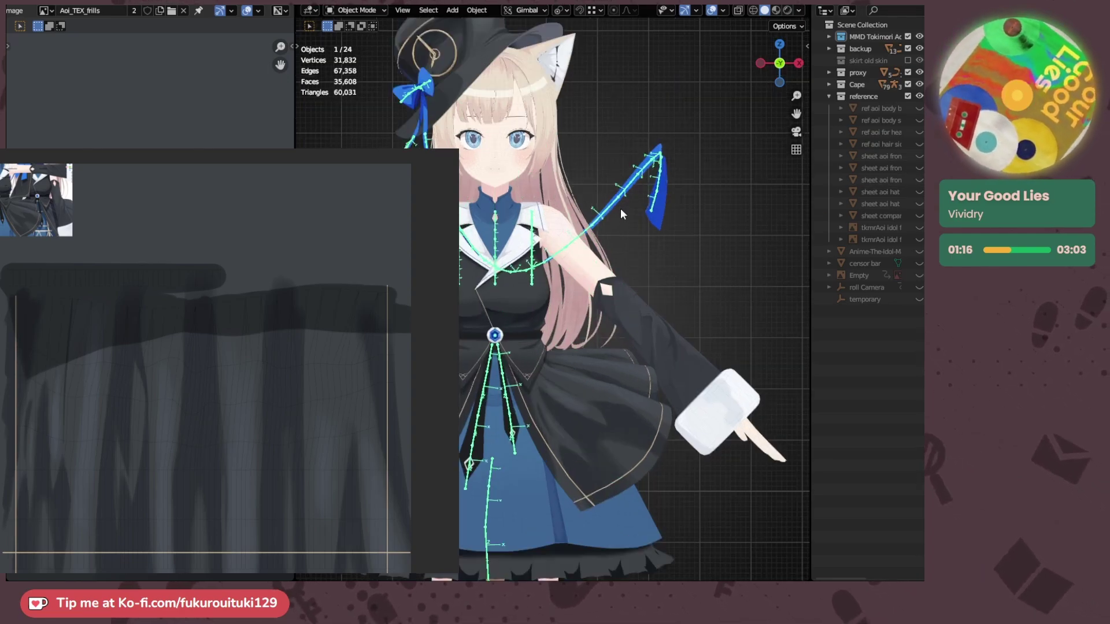
{"action": "scroll", "coordinate": [619, 208], "scroll_direction": "up", "scroll_amount": 1}
{"action": "key", "text": "ctrl+z"}
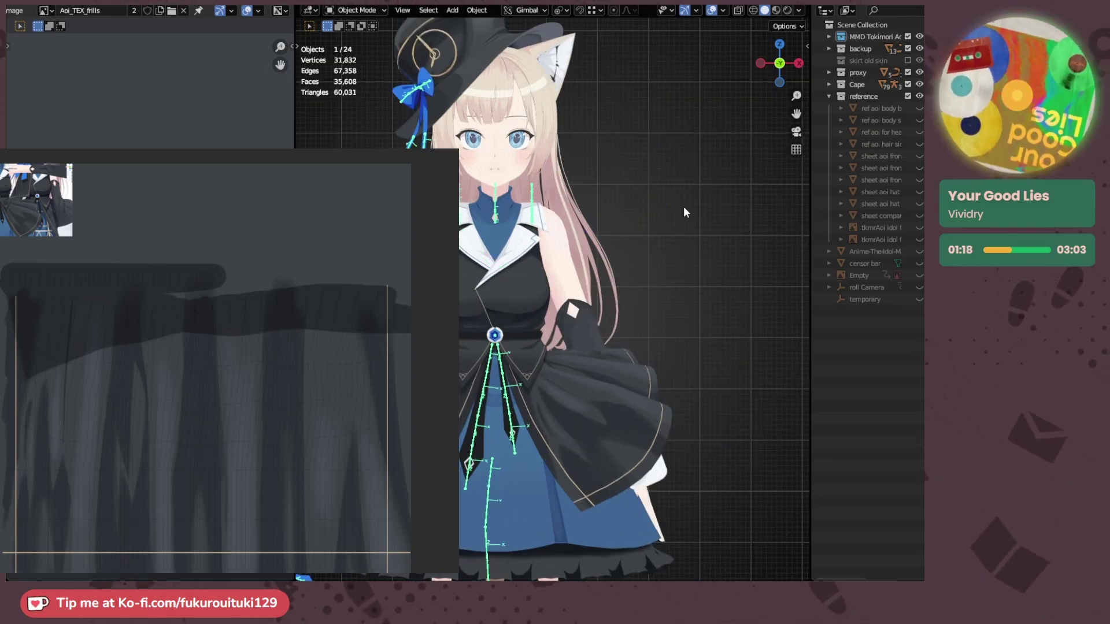
{"action": "scroll", "coordinate": [683, 212], "scroll_direction": "down", "scroll_amount": 1}
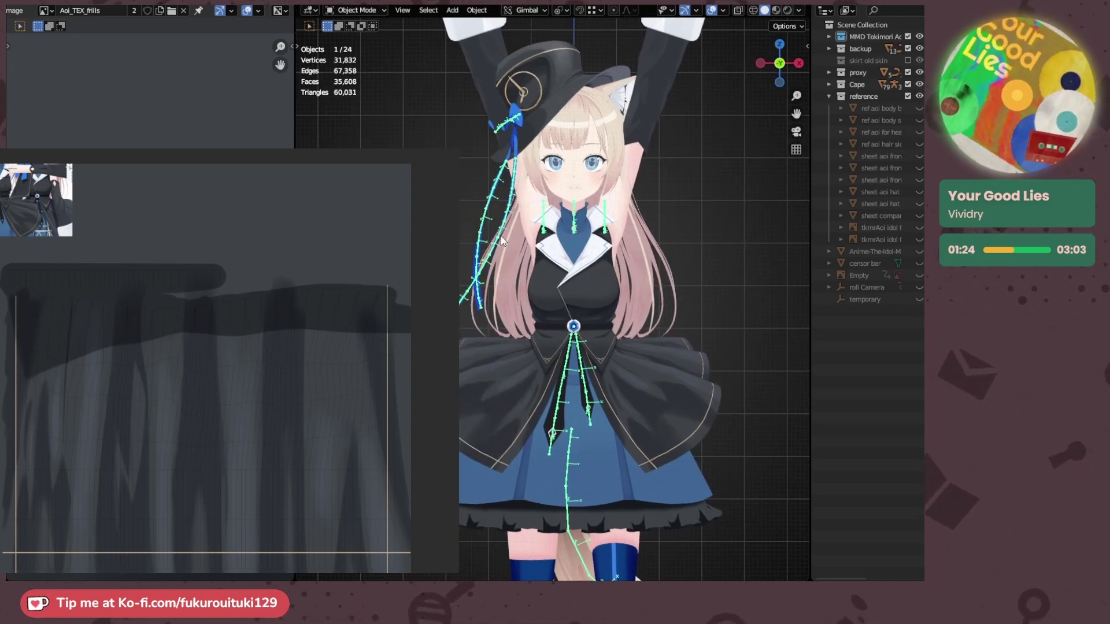
- Put the armature in Pose Mode and select the linked bone chains of the hat's blue ribbons
{"action": "key", "text": "Tab"}
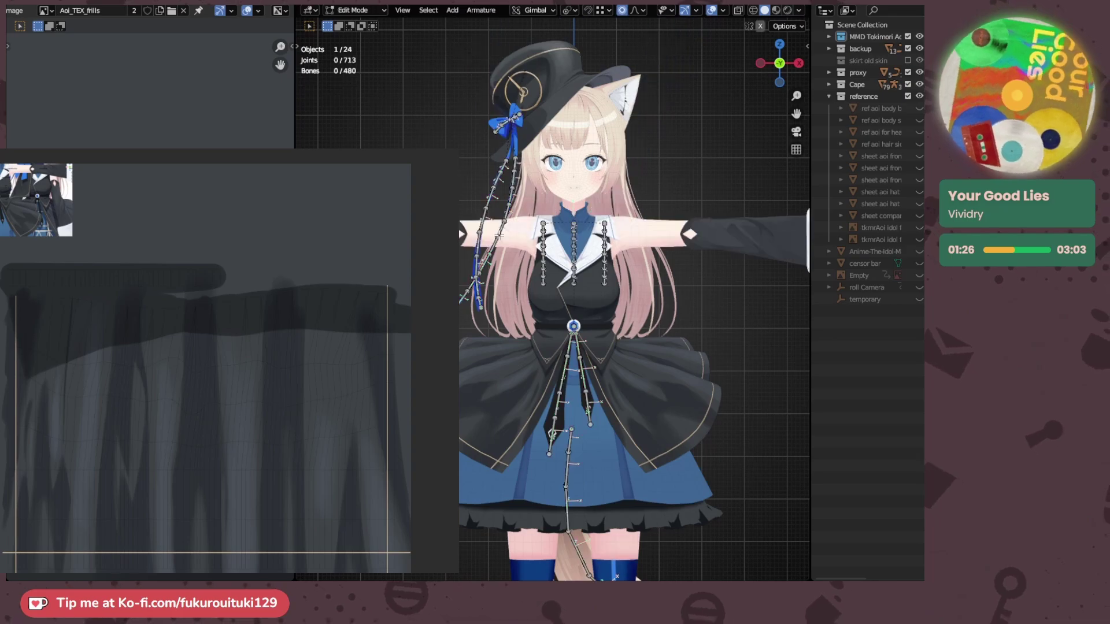
{"action": "key", "text": "ctrl+Tab"}
{"action": "left_click", "coordinate": [502, 243]}
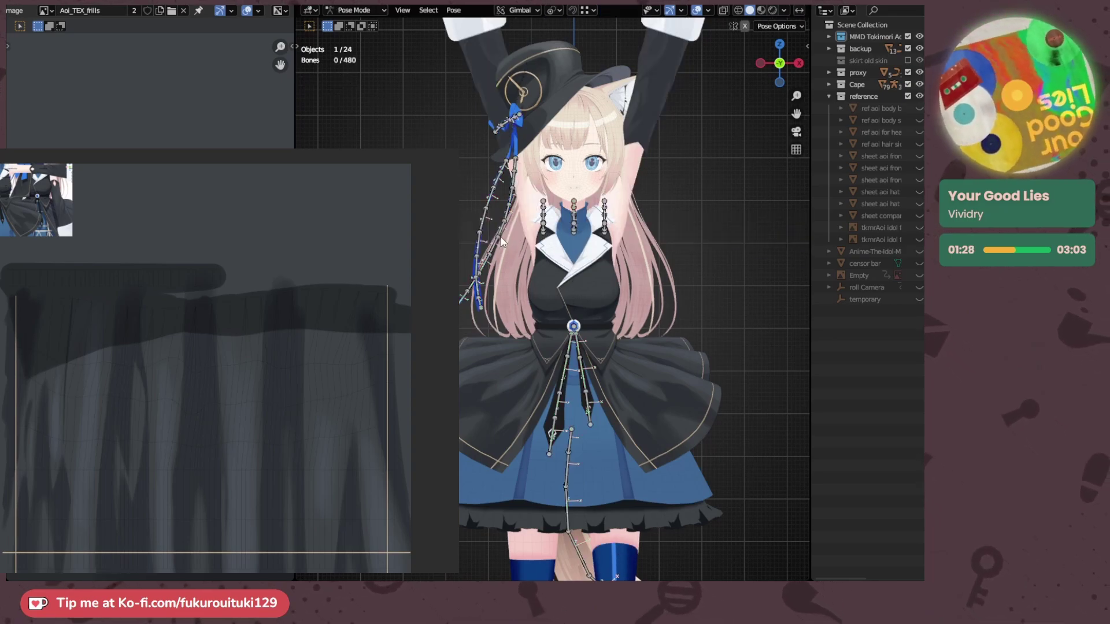
{"action": "key", "text": "l"}
{"action": "key", "text": "l"}
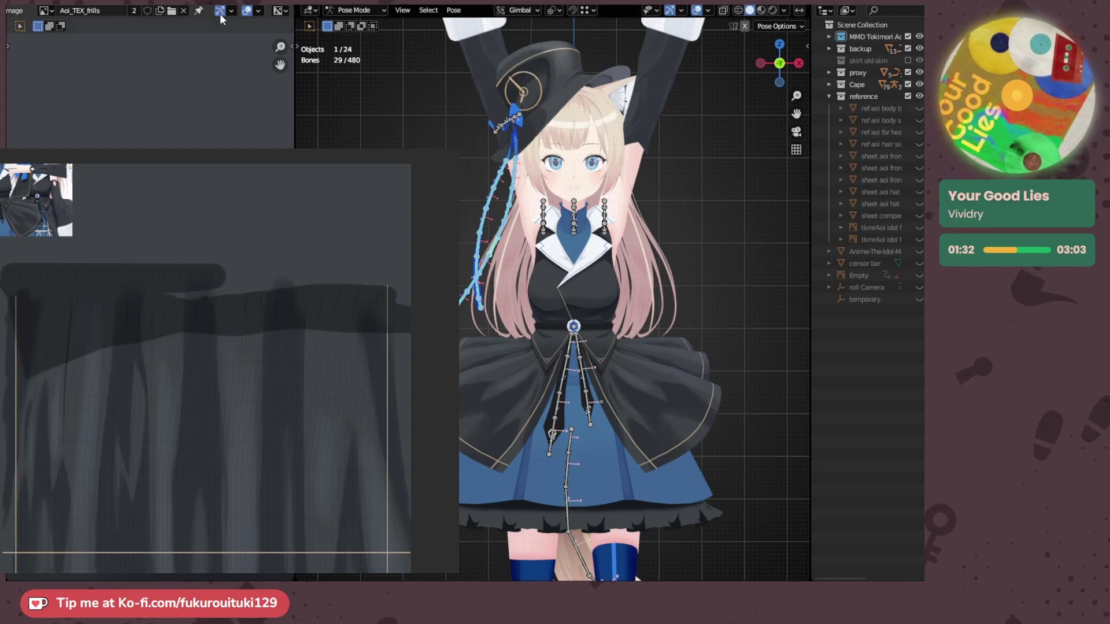
- Switch to the workspace with the timeline, frame the full character and go to frame 1
{"action": "left_click", "coordinate": [185, 2]}
{"action": "key", "text": "ctrl+Page_Up"}
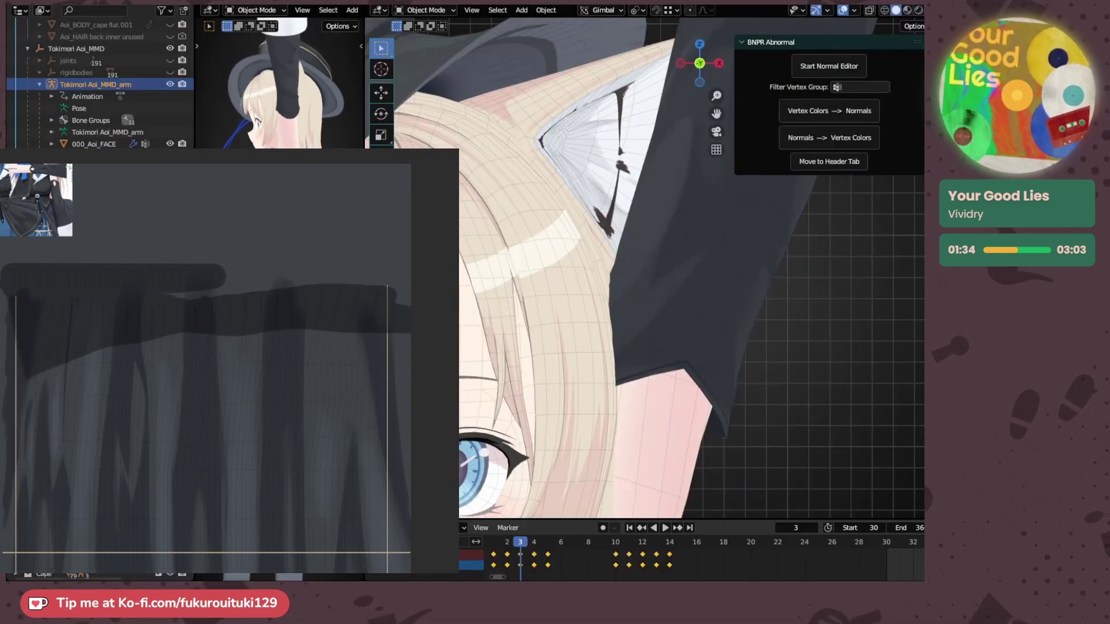
{"action": "scroll", "coordinate": [607, 304], "scroll_direction": "down", "scroll_amount": 6}
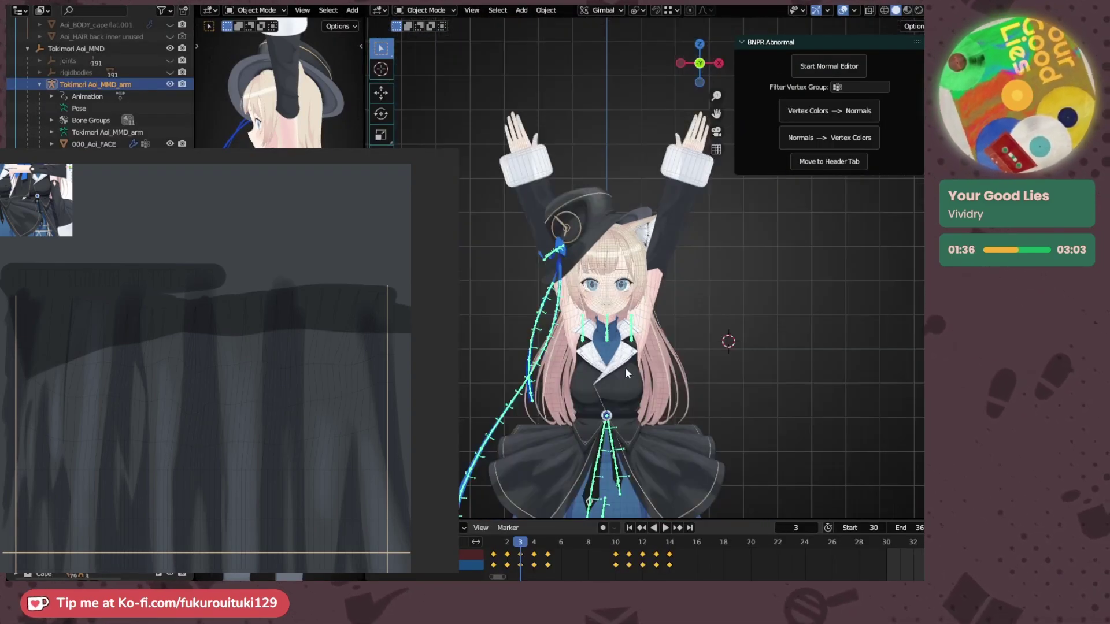
{"action": "middle_click_drag", "start_coordinate": [627, 447], "coordinate": [625, 348], "text": "shift"}
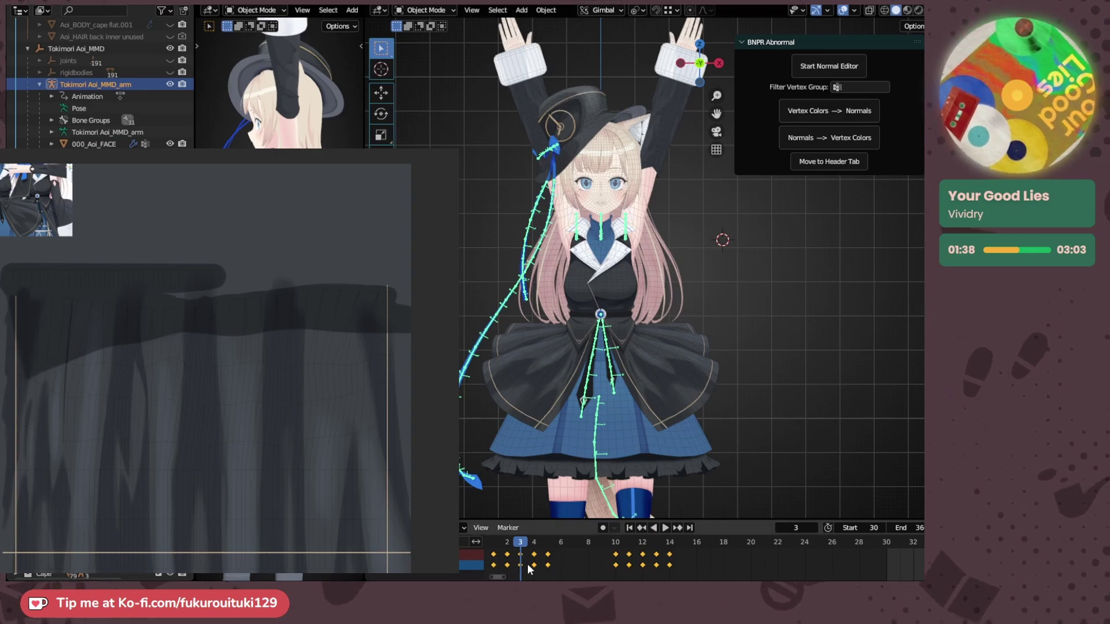
{"action": "left_click", "coordinate": [504, 545]}
{"action": "left_click_drag", "start_coordinate": [503, 544], "coordinate": [496, 542]}
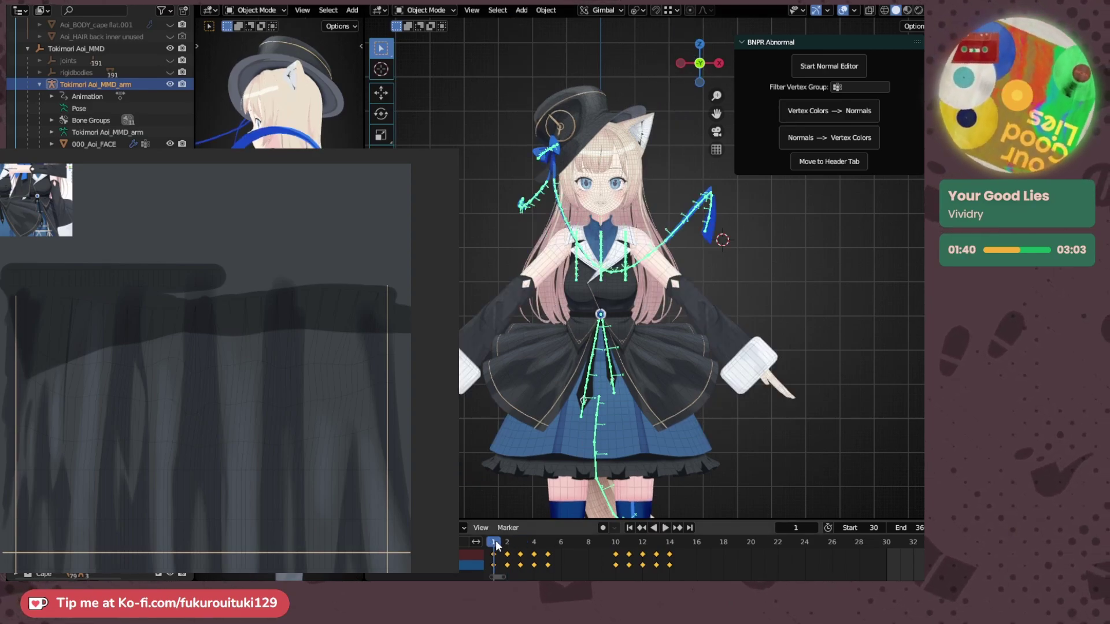
{"action": "middle_click_drag", "start_coordinate": [597, 436], "coordinate": [644, 394], "text": "shift"}
{"action": "middle_click_drag", "start_coordinate": [551, 557], "coordinate": [593, 556]}
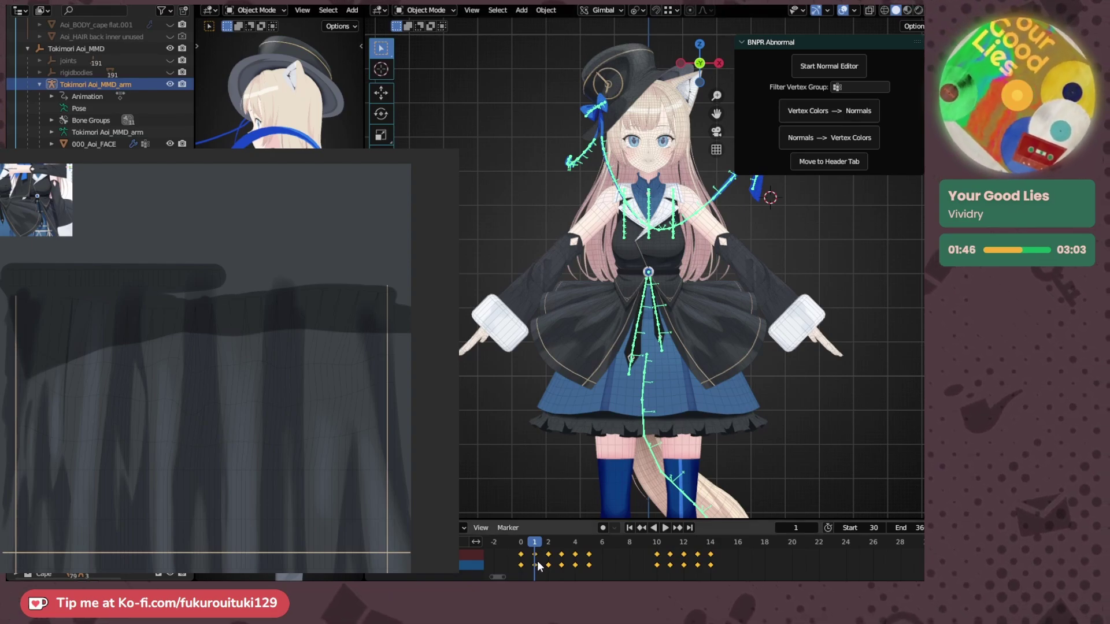
- Try to move the armature's frame 1 keyframes to frame 3 in the timeline
{"action": "key", "text": "g"}
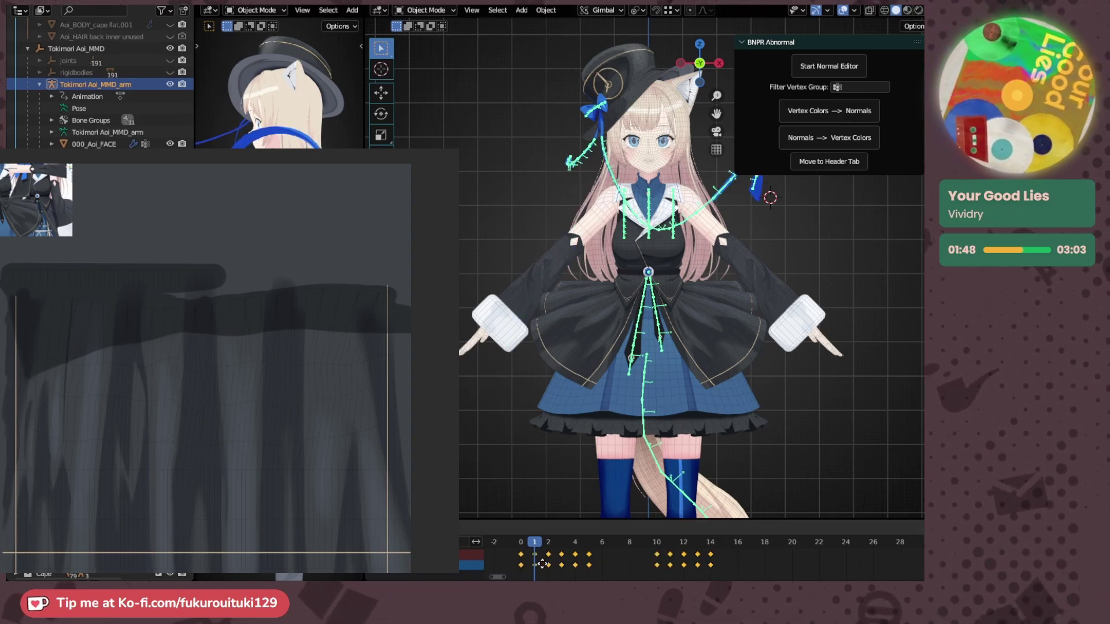
{"action": "left_click", "coordinate": [537, 570]}
{"action": "left_click", "coordinate": [533, 553]}
{"action": "key", "text": "g"}
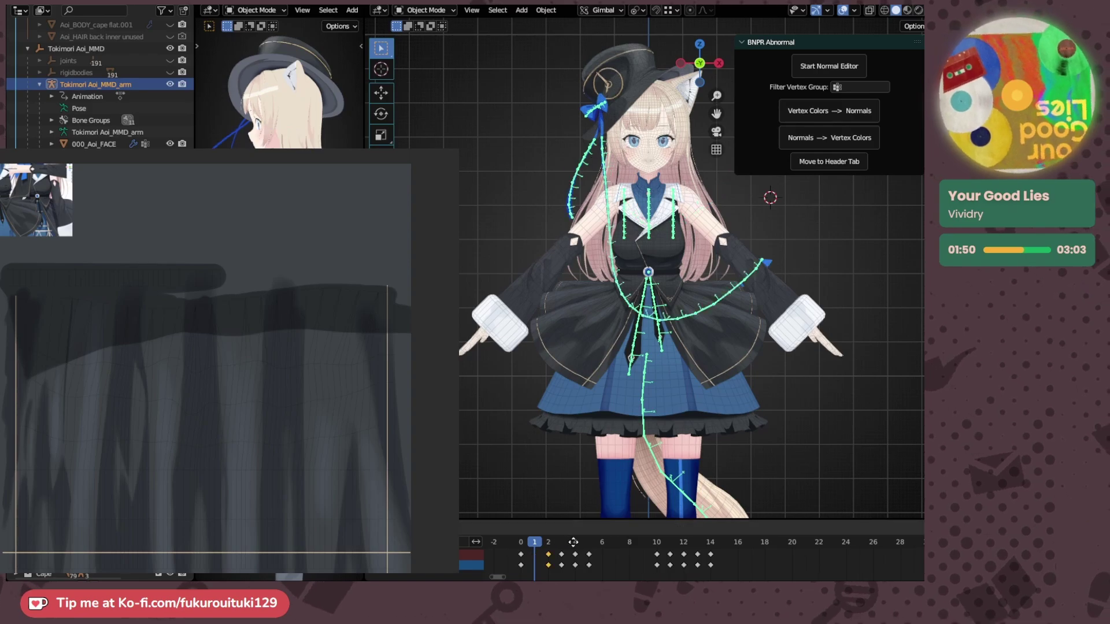
{"action": "key", "text": "Escape"}
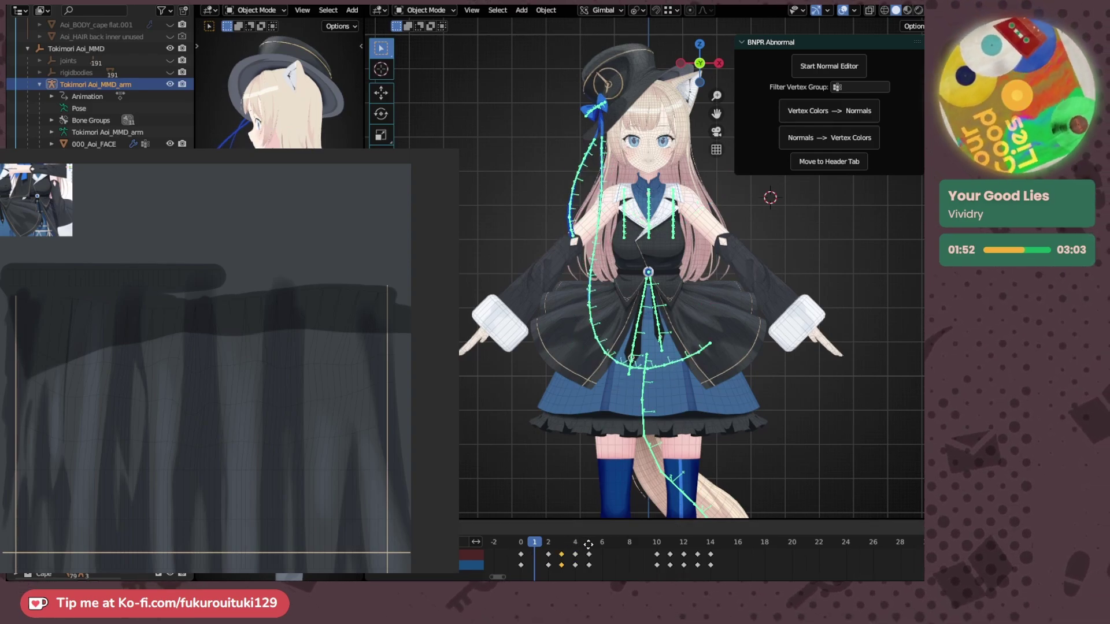
- Compare the character's poses around frame 4 in the timeline, watching how the outfit and hat ribbons follow
{"action": "left_click", "coordinate": [556, 539]}
{"action": "left_click", "coordinate": [574, 541]}
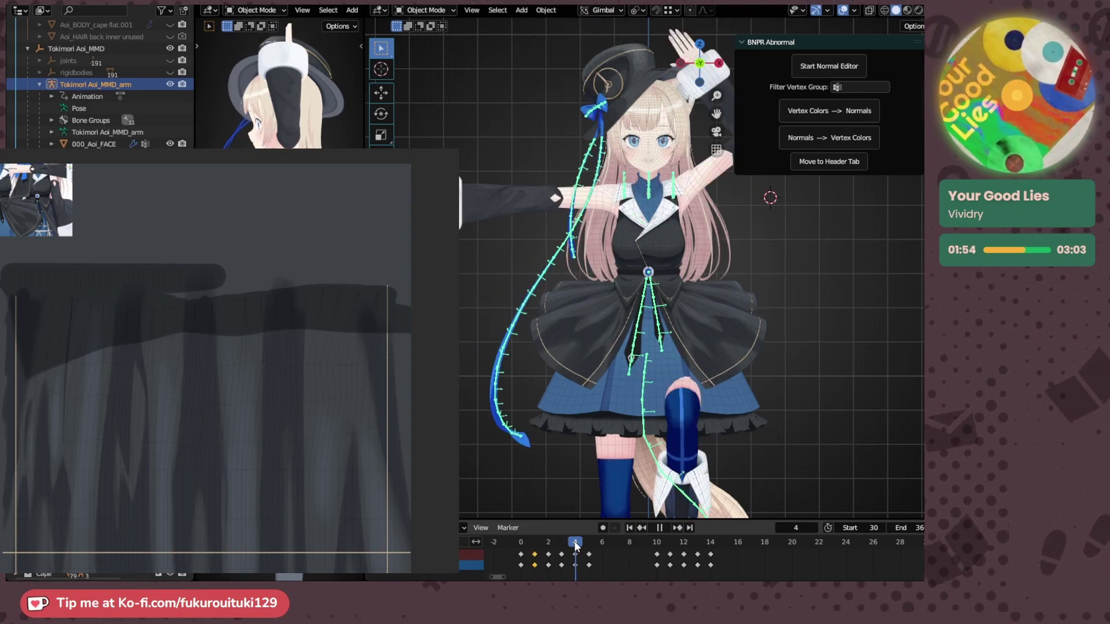
{"action": "left_click", "coordinate": [564, 540]}
{"action": "left_click", "coordinate": [573, 542]}
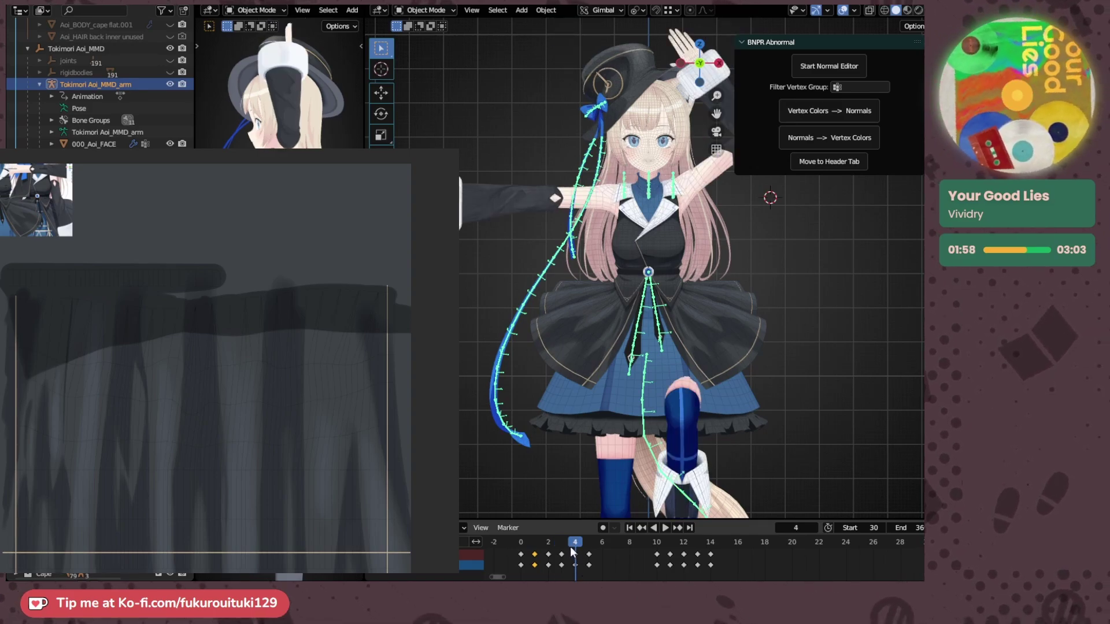
- Put the armature in Pose Mode and select only the bone chain of the hat's long blue ribbon
{"action": "scroll", "coordinate": [571, 552], "scroll_direction": "right", "scroll_amount": 3, "text": "ctrl"}
{"action": "middle_click_drag", "start_coordinate": [581, 456], "coordinate": [614, 334]}
{"action": "key", "text": "ctrl+Tab"}
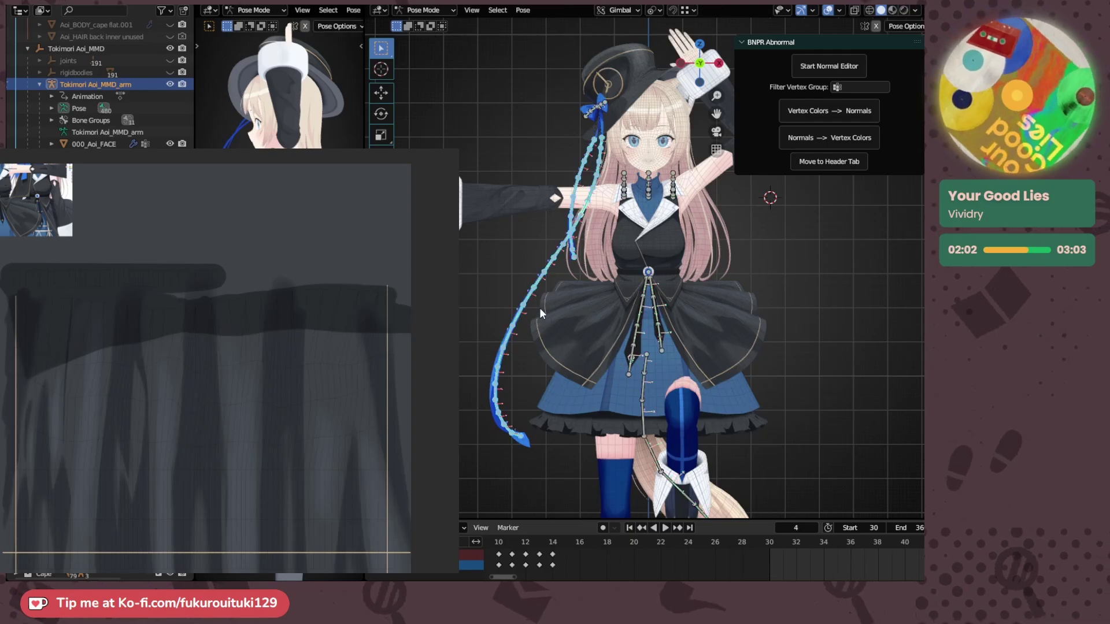
{"action": "left_click", "coordinate": [532, 301]}
{"action": "key", "text": "ctrl+l"}
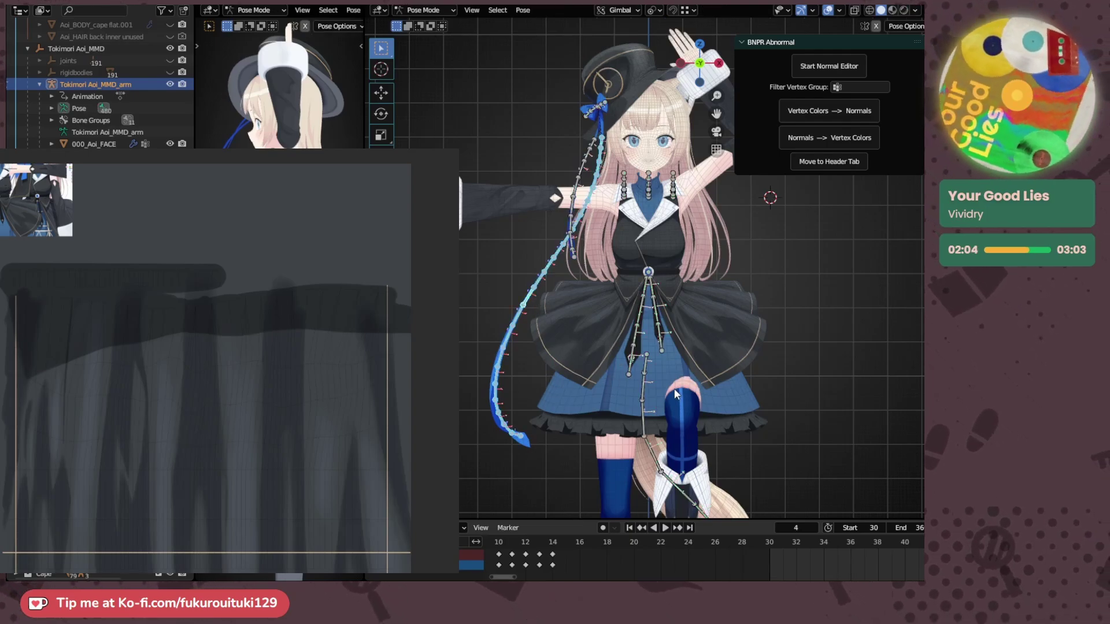
- Compare the long ribbon's pose at frame 1 with its pose at frame 4 in the timeline
{"action": "scroll", "coordinate": [605, 567], "scroll_direction": "up", "scroll_amount": 3, "text": "alt"}
{"action": "scroll", "coordinate": [588, 564], "scroll_direction": "up", "scroll_amount": 1}
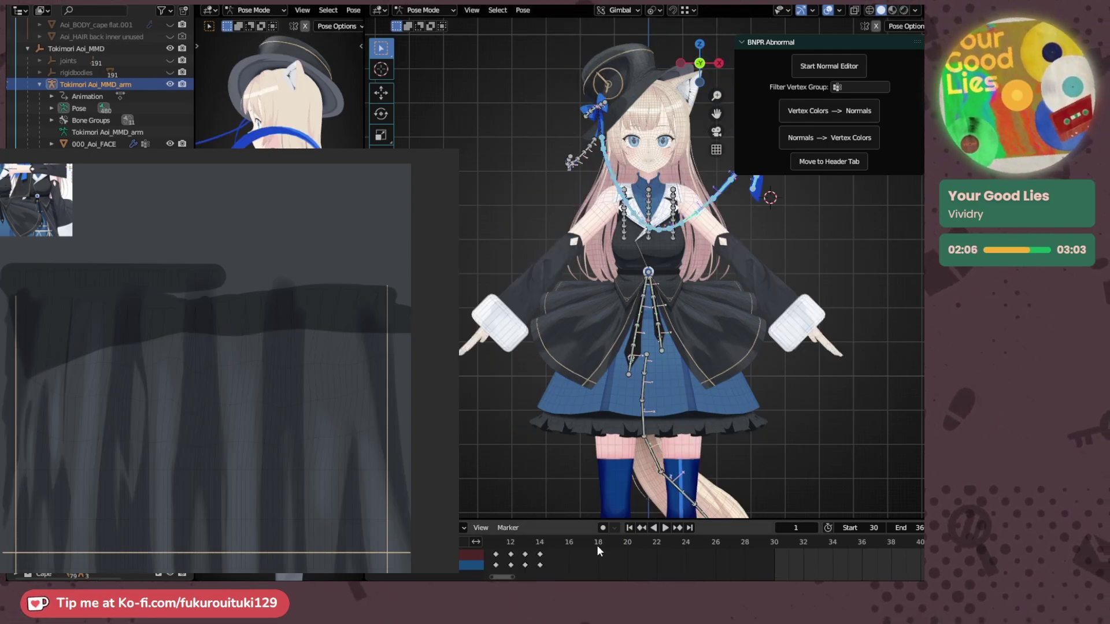
{"action": "scroll", "coordinate": [589, 553], "scroll_direction": "up", "scroll_amount": 3}
{"action": "scroll", "coordinate": [588, 555], "scroll_direction": "down", "scroll_amount": 4}
{"action": "middle_click_drag", "start_coordinate": [610, 555], "coordinate": [824, 553]}
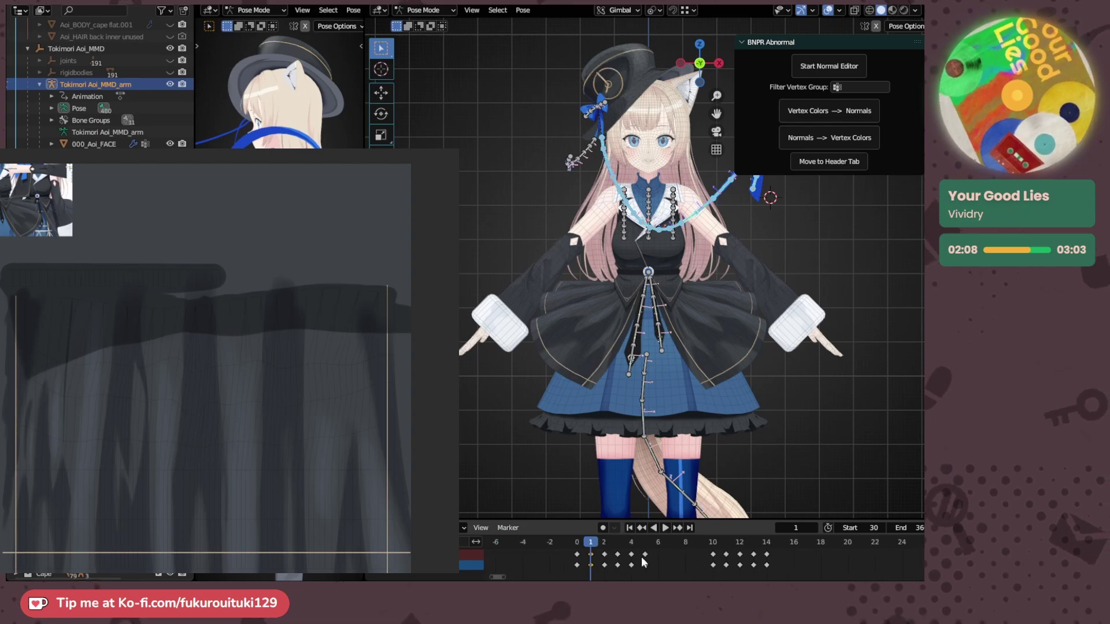
{"action": "middle_click_drag", "start_coordinate": [658, 556], "coordinate": [600, 556]}
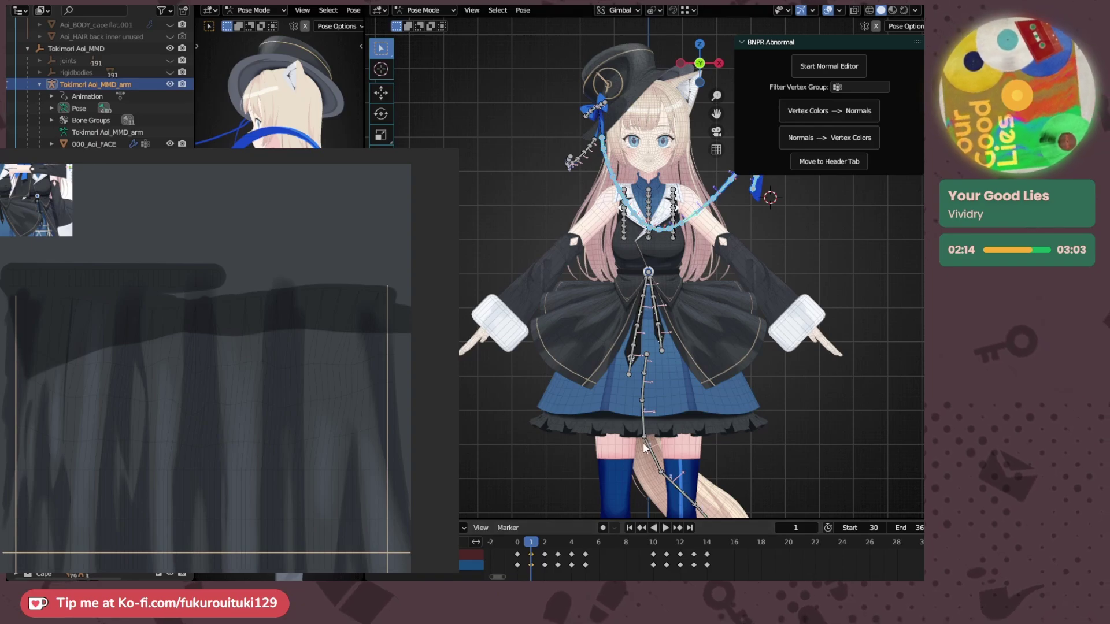
{"action": "key", "text": "Right"}
{"action": "key", "text": "Right"}
{"action": "key", "text": "Right"}
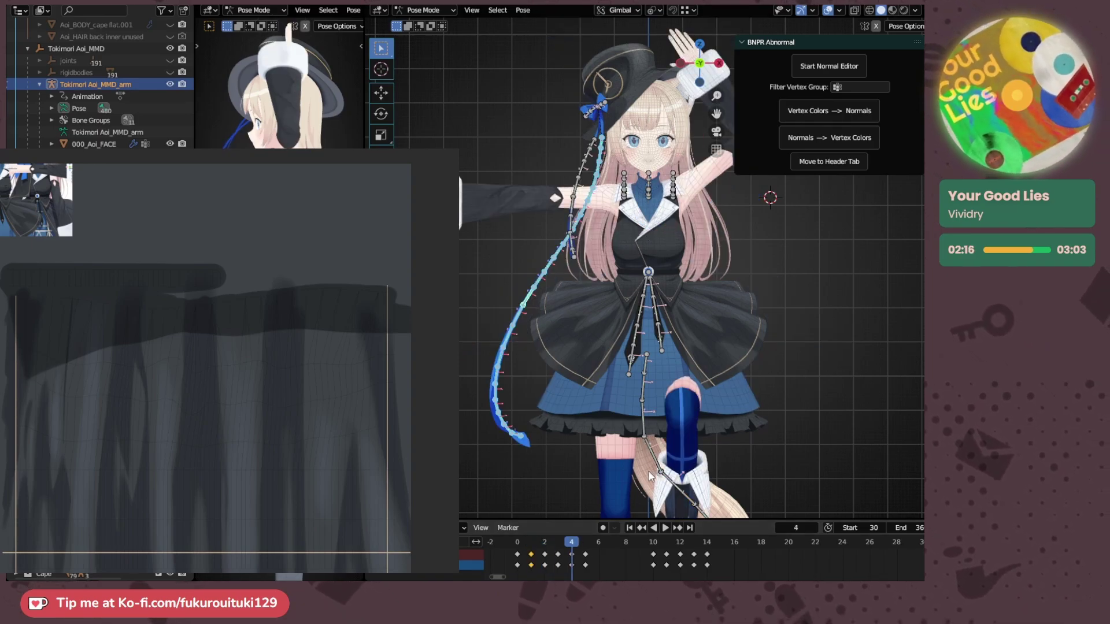
- Try to move the long ribbon's frame 1 keyframes to frame 4, checking the poses at frames 2 and 4
{"action": "key", "text": "ctrl+v"}
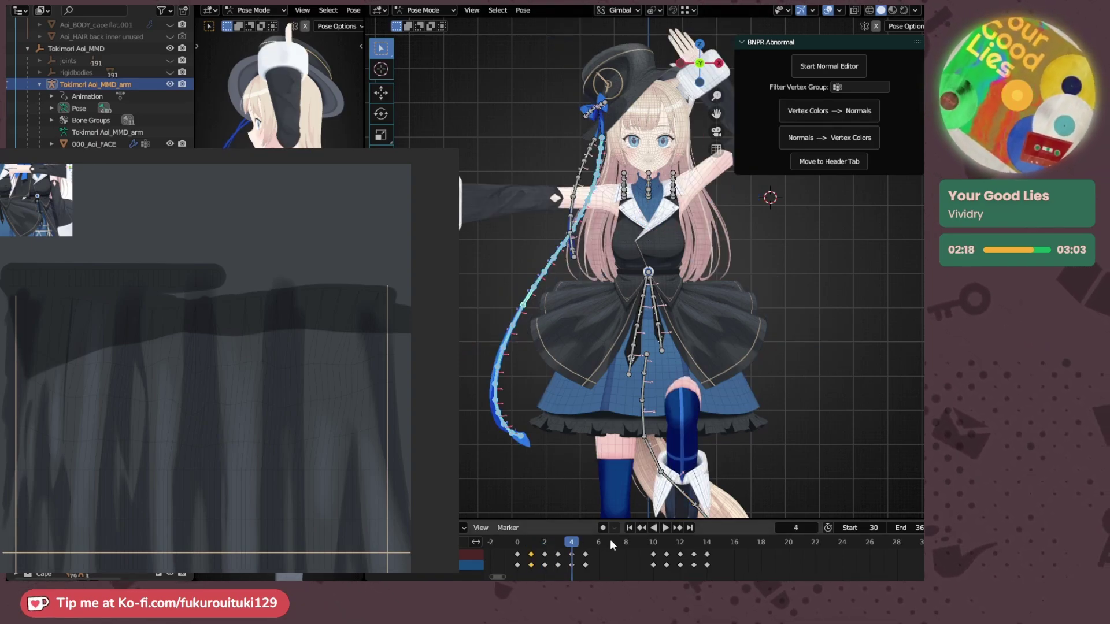
{"action": "key", "text": "ctrl+v"}
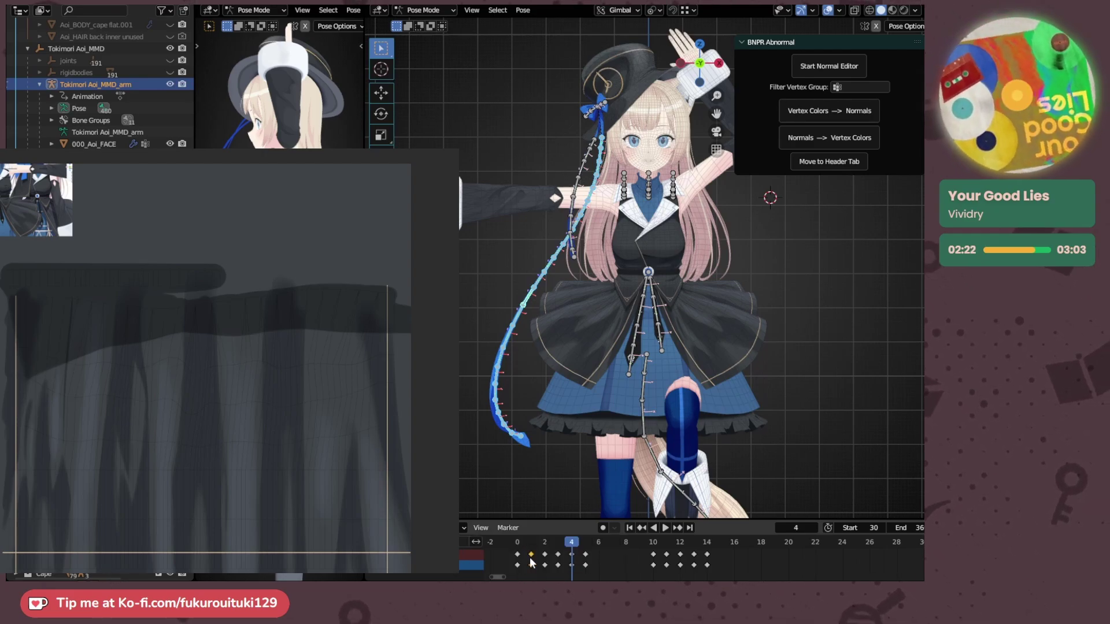
{"action": "key", "text": "g"}
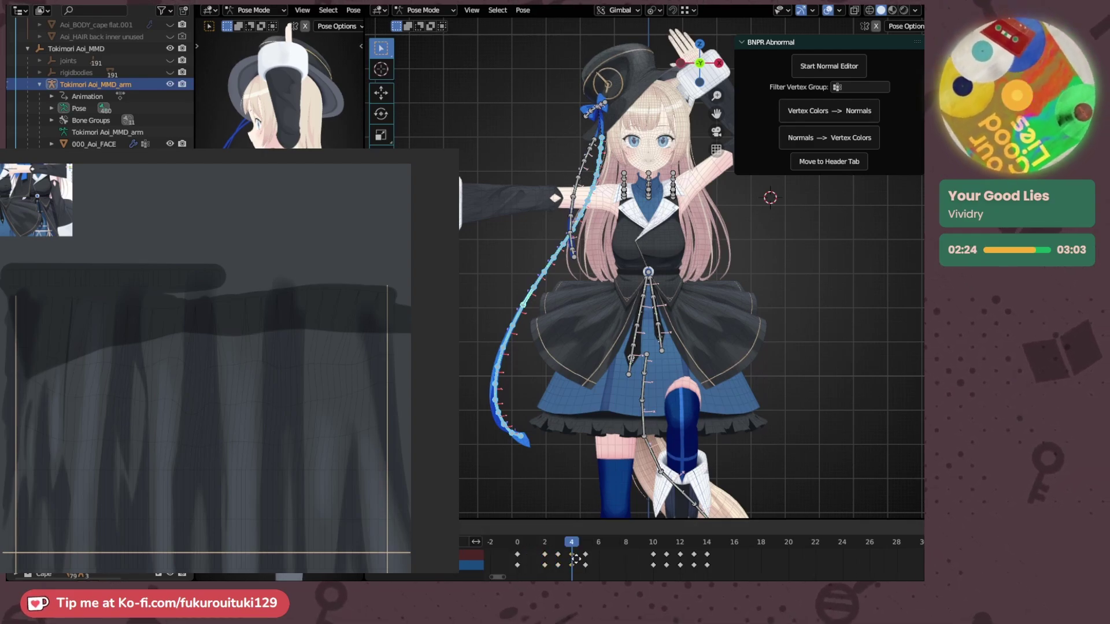
{"action": "left_click", "coordinate": [574, 560]}
{"action": "key", "text": "Left"}
{"action": "key", "text": "Left"}
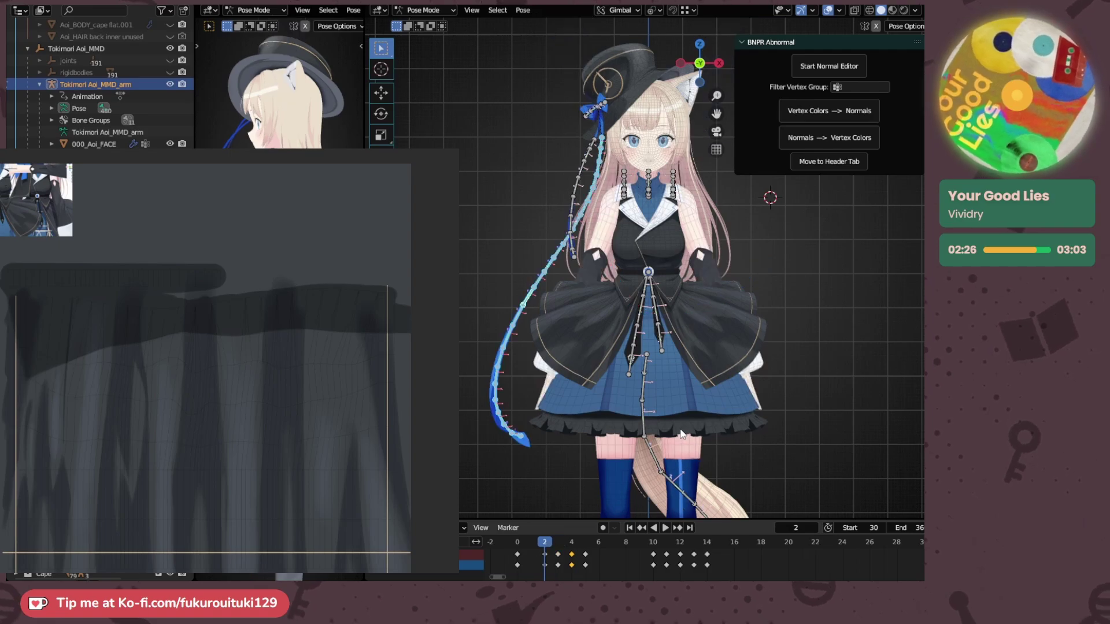
{"action": "key", "text": "Right"}
{"action": "key", "text": "Right"}
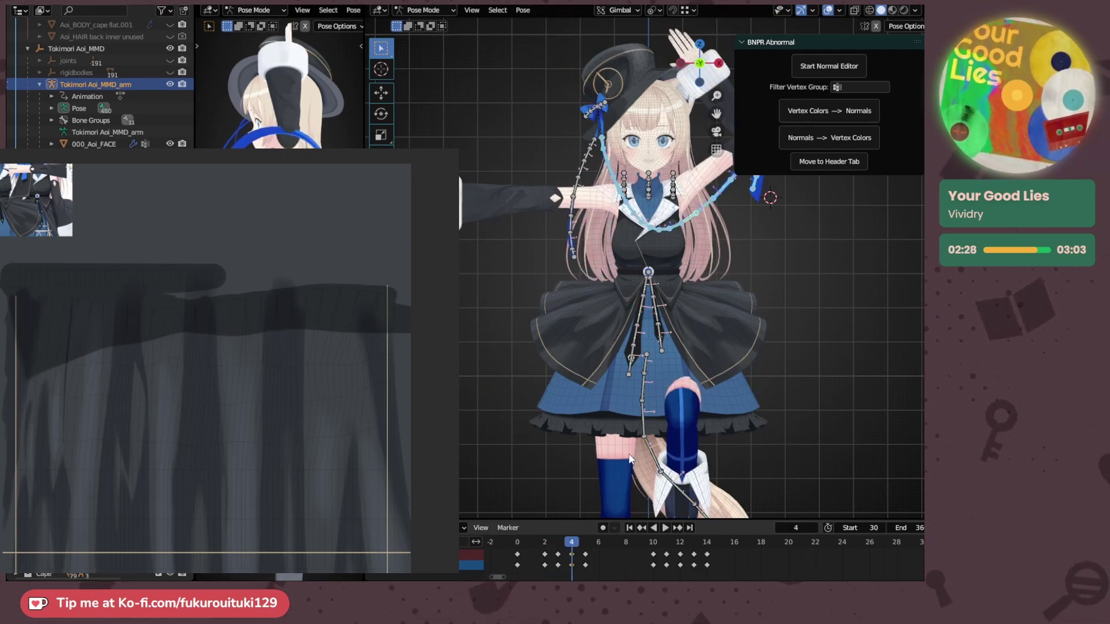
- Try to move the short ribbon's frame 1 keyframes to frame 4, and compare the ribbon poses between frames 0 and 4
{"action": "left_click", "coordinate": [572, 226]}
{"action": "key", "text": "l"}
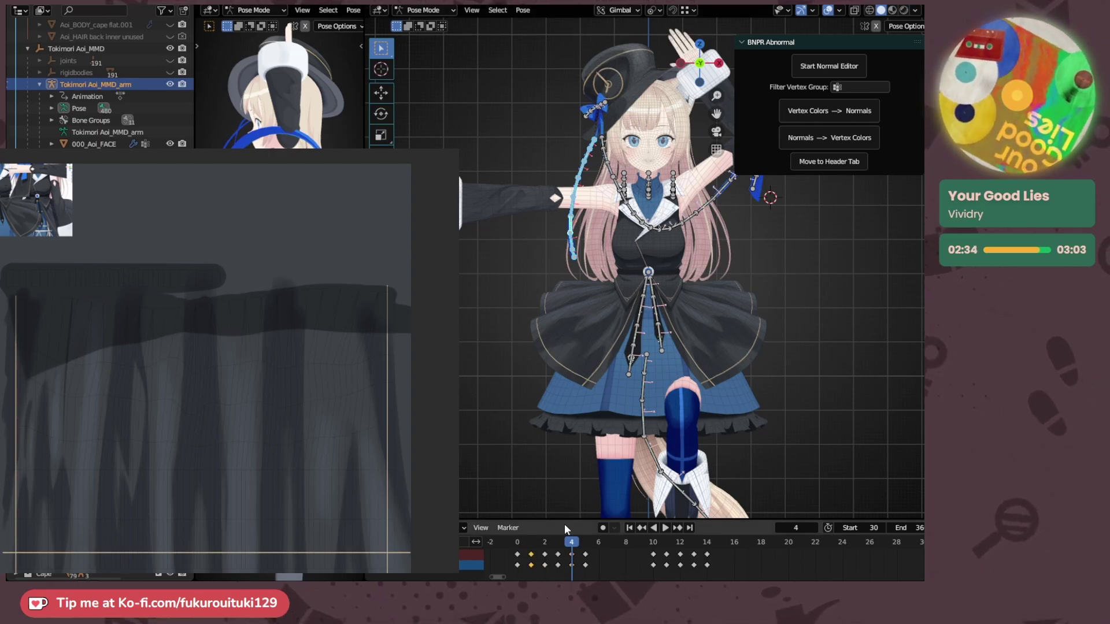
{"action": "key", "text": "g"}
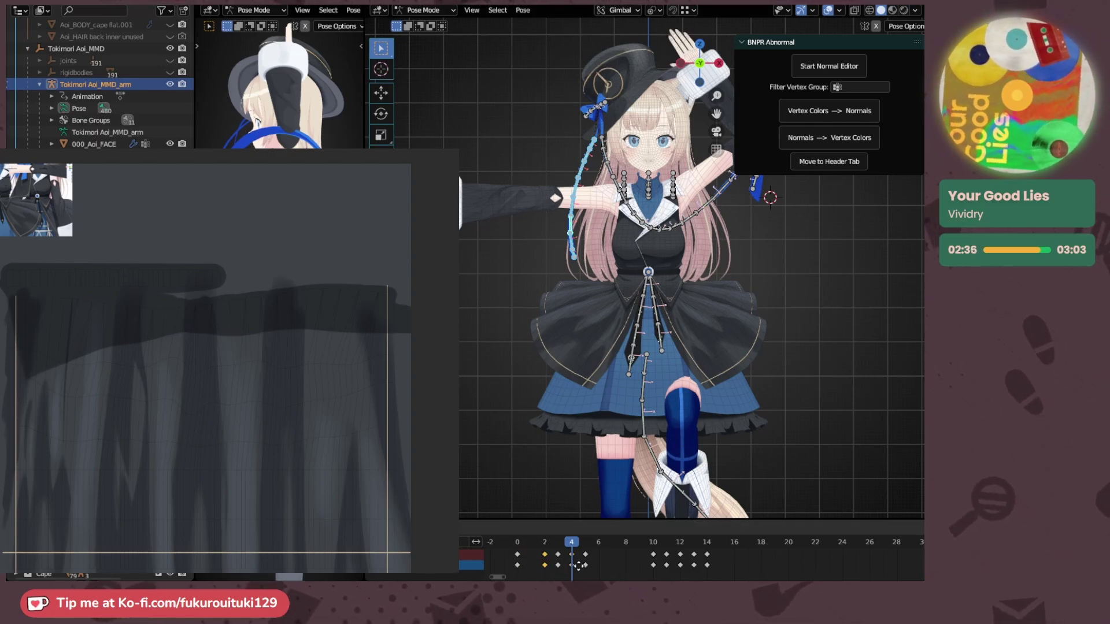
{"action": "left_click", "coordinate": [591, 567]}
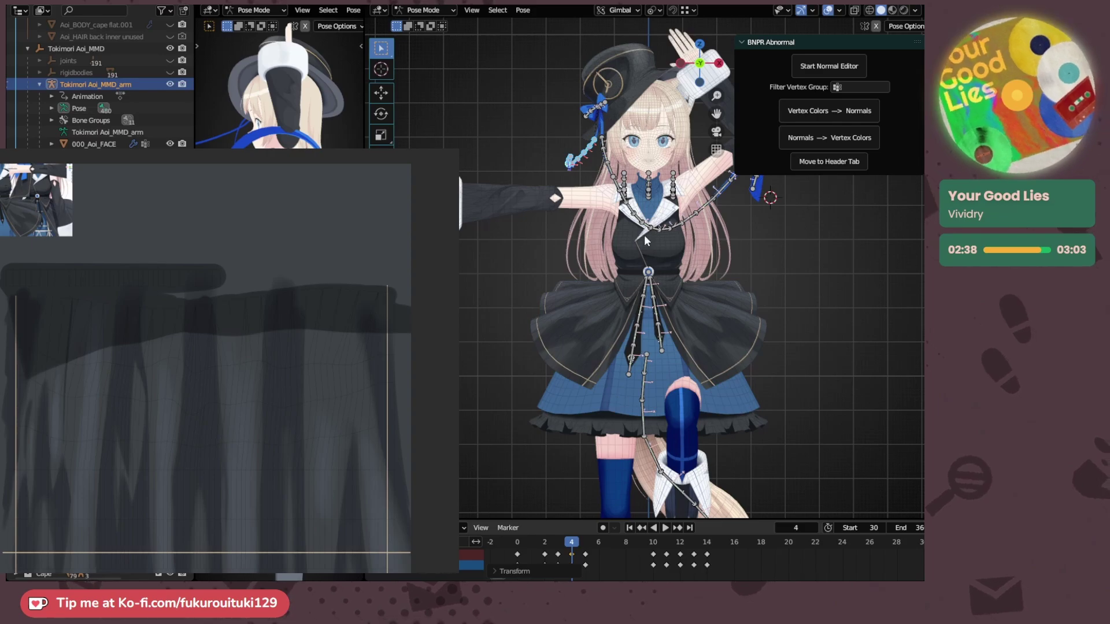
{"action": "key", "text": "Left"}
{"action": "key", "text": "Left"}
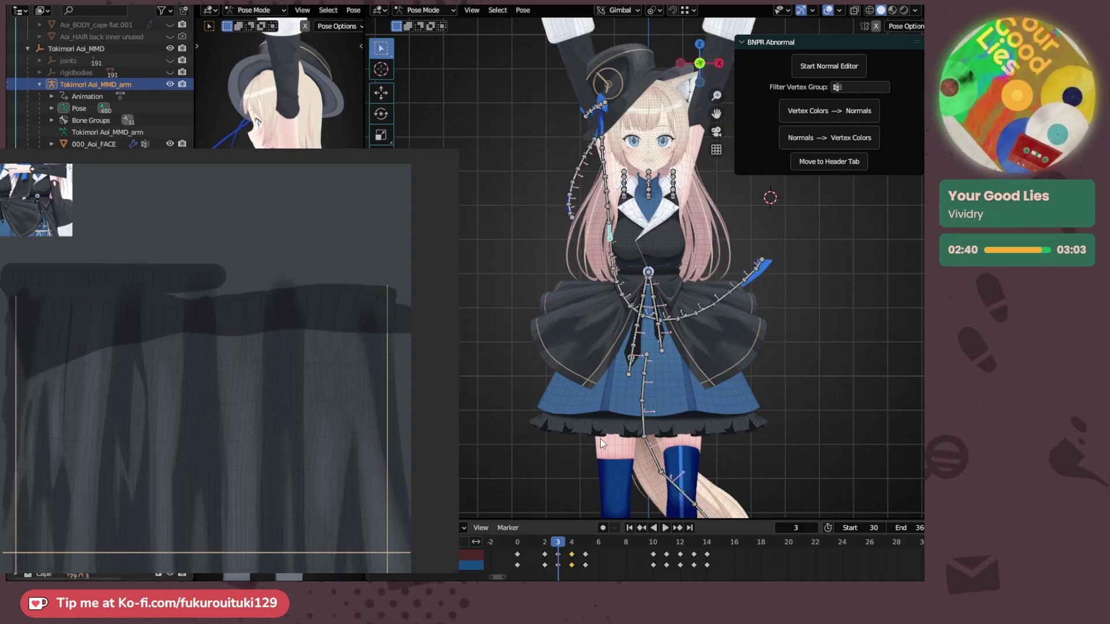
{"action": "key", "text": "Left"}
{"action": "key", "text": "Left"}
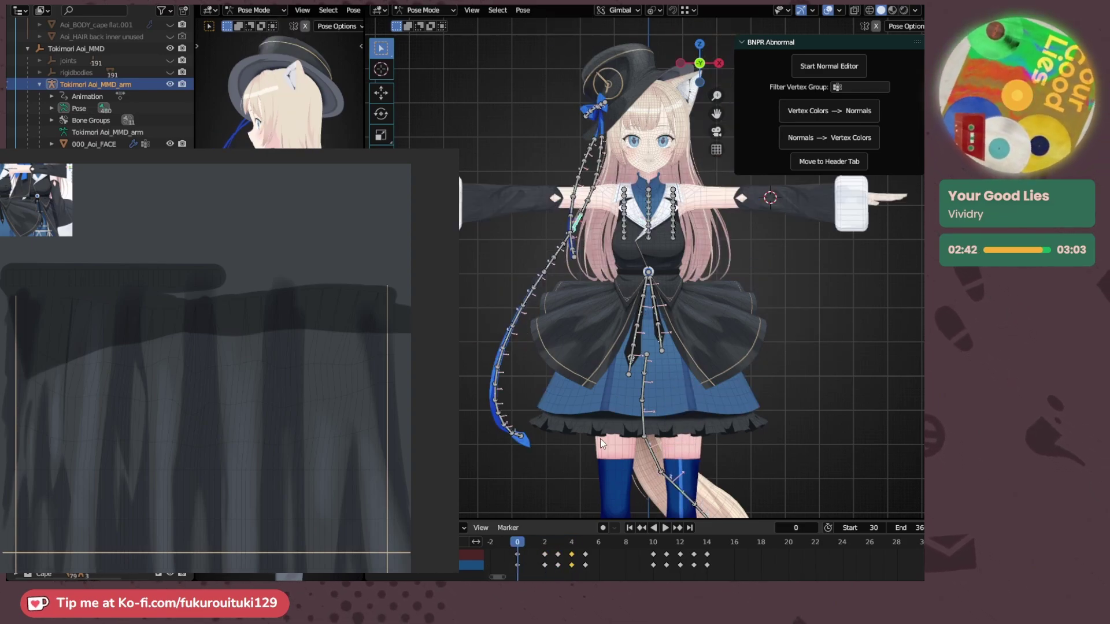
{"action": "key", "text": "Right"}
- Switch back to the workspace with the timeline, go to frame 4 and frame the character from hat to skirt
{"action": "key", "text": "alt+Tab"}
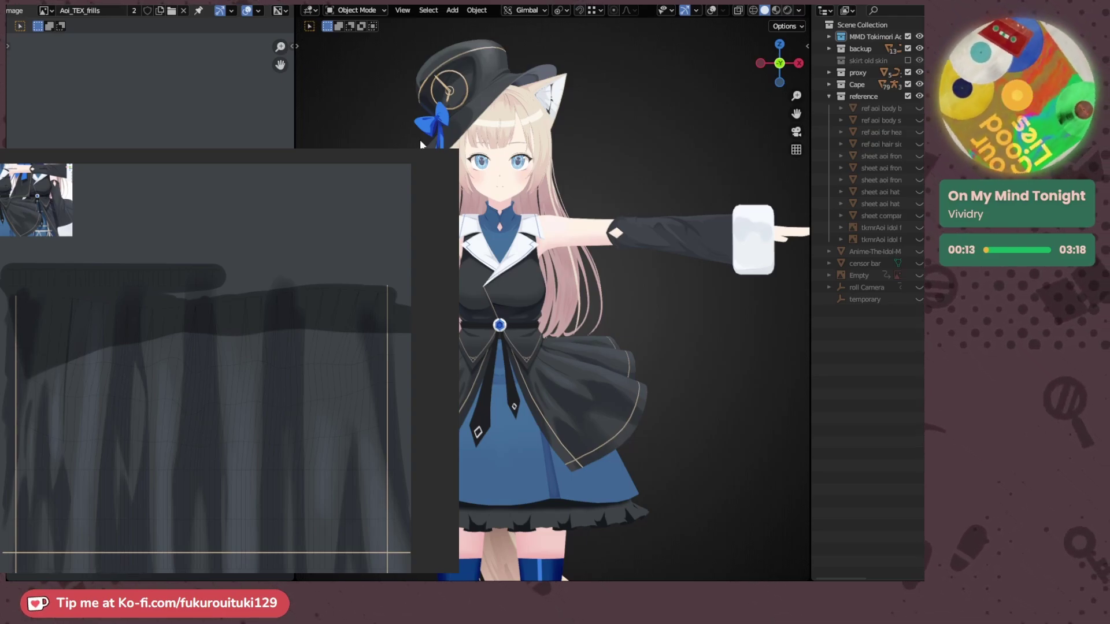
{"action": "left_click", "coordinate": [222, 3]}
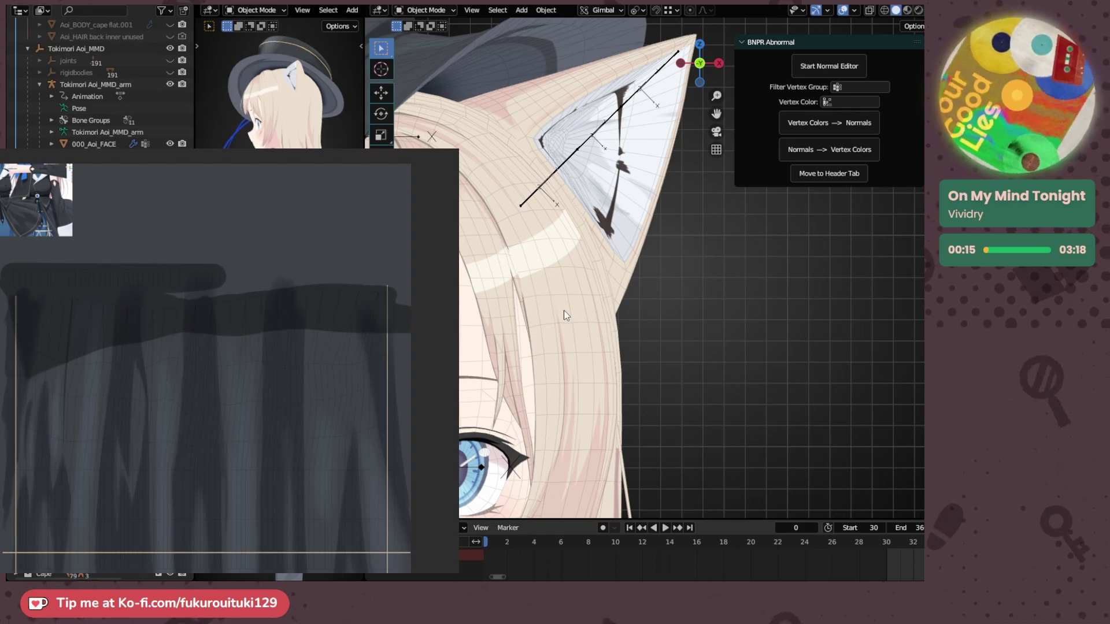
{"action": "key", "text": "space"}
{"action": "key", "text": "Right"}
{"action": "scroll", "coordinate": [566, 316], "scroll_direction": "down", "scroll_amount": 9}
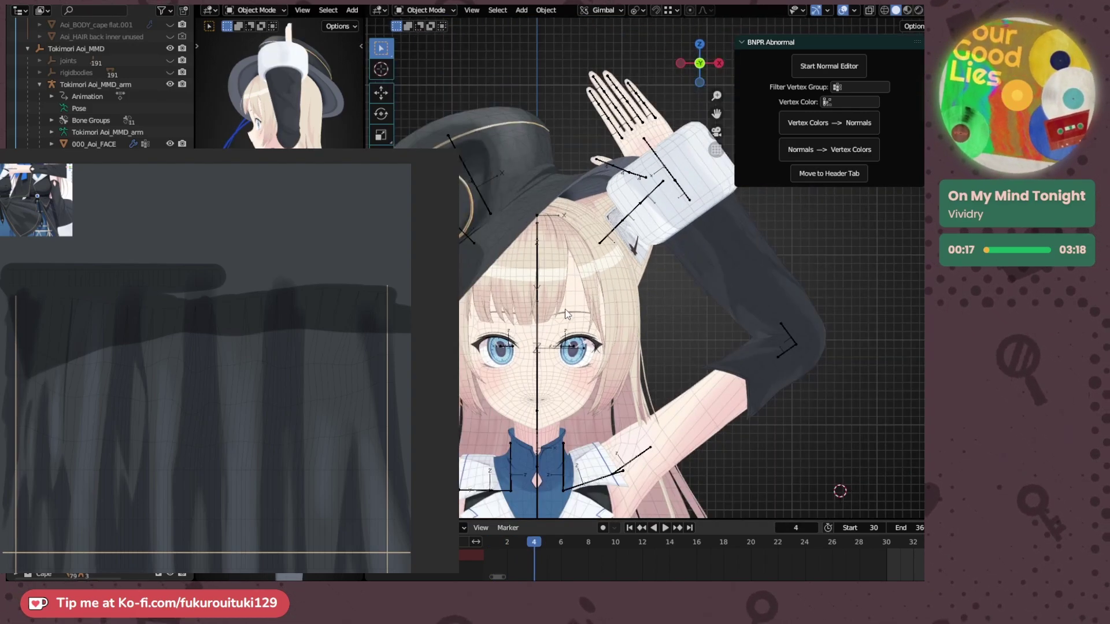
{"action": "middle_click_drag", "start_coordinate": [623, 379], "coordinate": [676, 223], "text": "shift"}
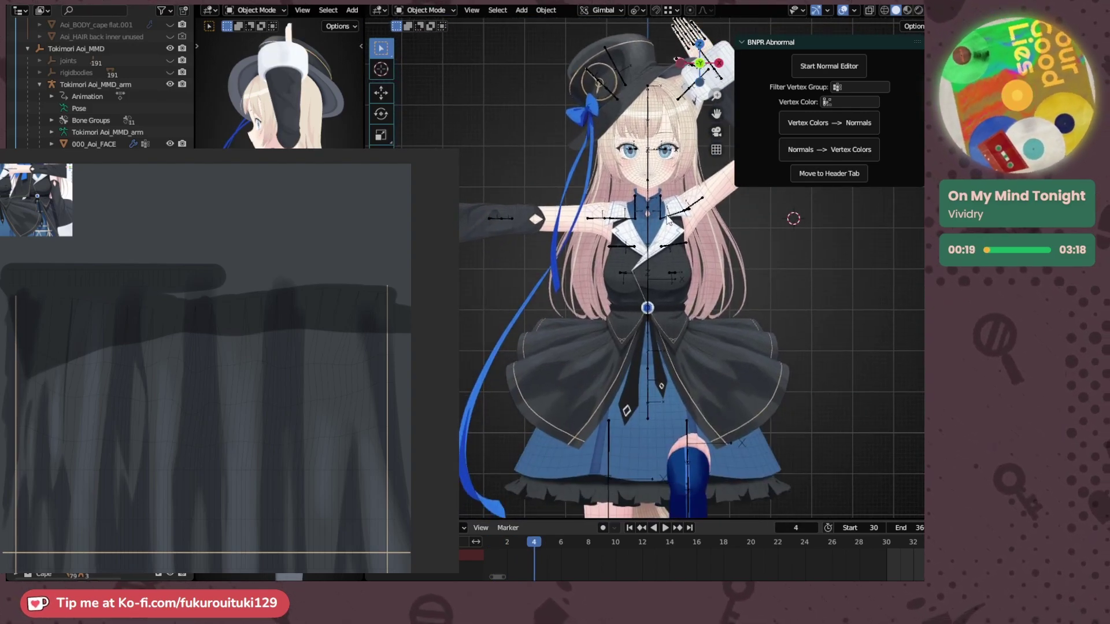
- Open the armature in Edit Mode, show only the accessory bones and select the linked chains of both hat ribbons
{"action": "left_click", "coordinate": [674, 221]}
{"action": "key", "text": "Tab"}
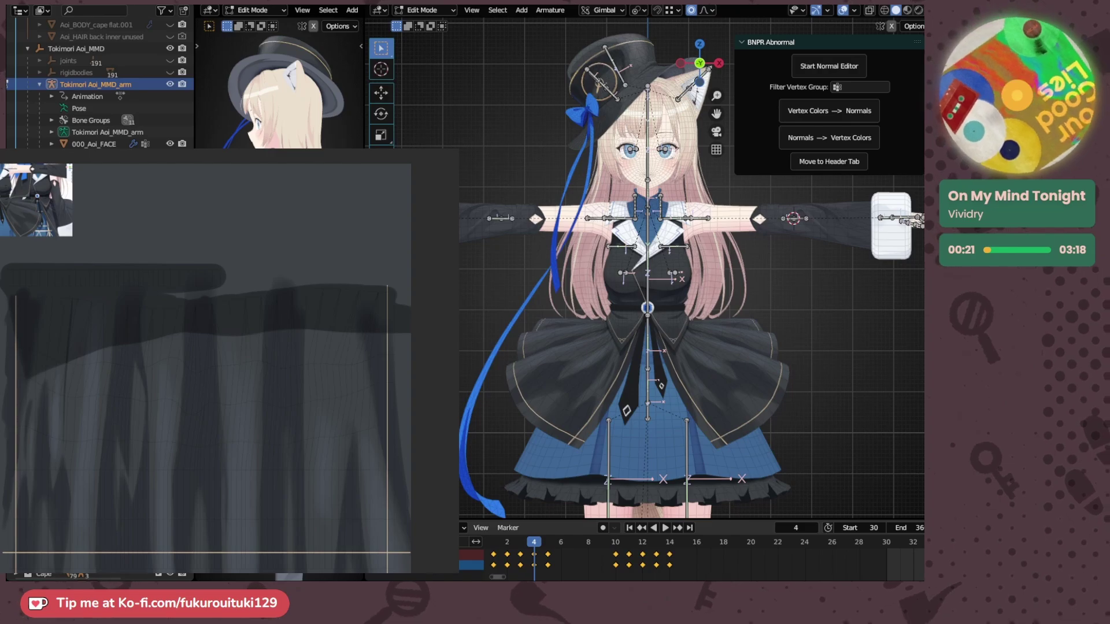
{"action": "key", "text": "2"}
{"action": "key", "text": "3"}
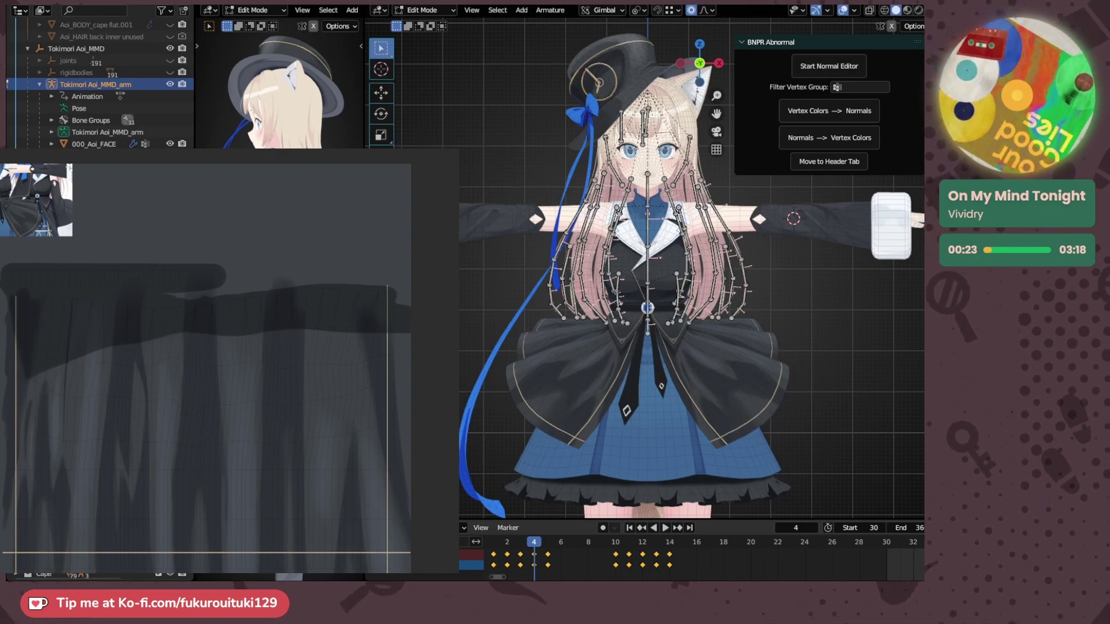
{"action": "key", "text": "4"}
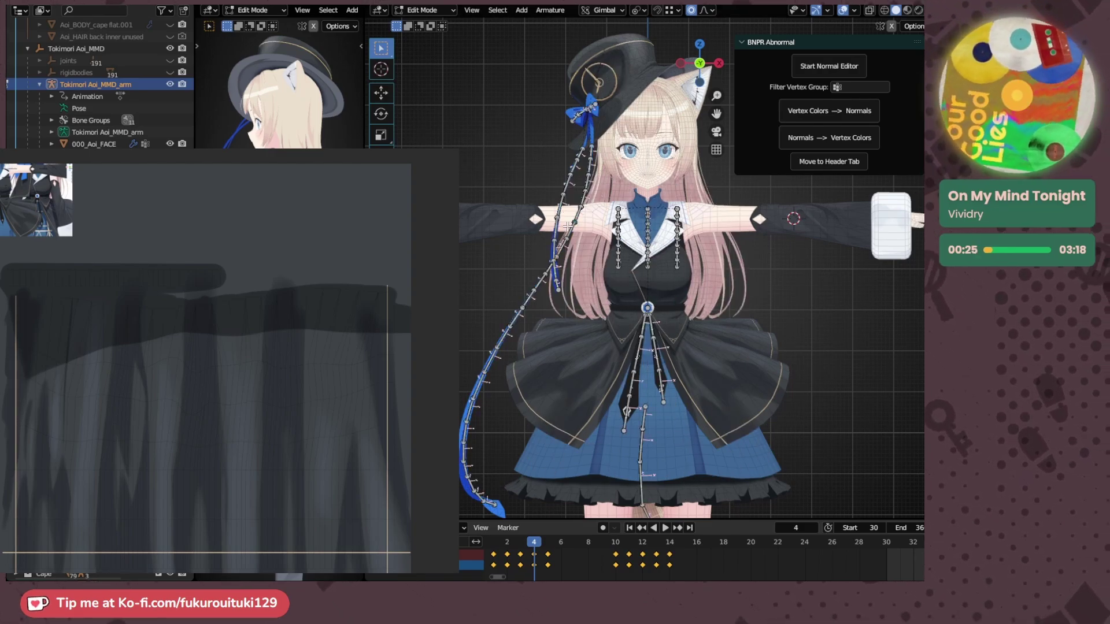
{"action": "key", "text": "l"}
{"action": "key", "text": "l"}
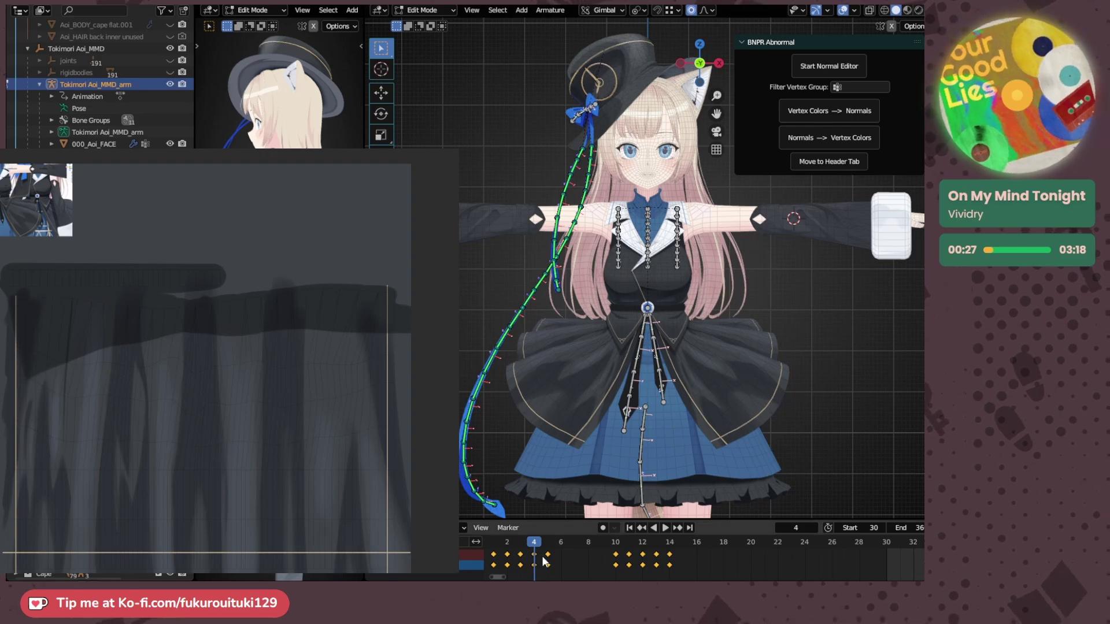
- Go to frame 2, put the armature in Pose Mode and enlarge the timeline area around its first keyframes
{"action": "left_click", "coordinate": [507, 542]}
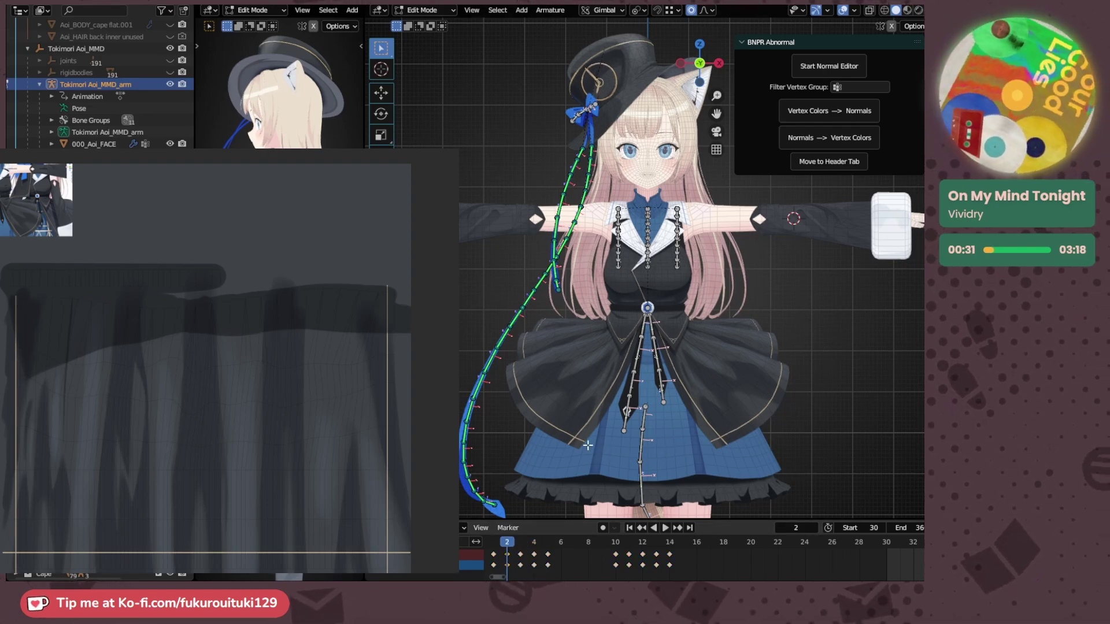
{"action": "key", "text": "ctrl+Tab"}
{"action": "left_click", "coordinate": [589, 520]}
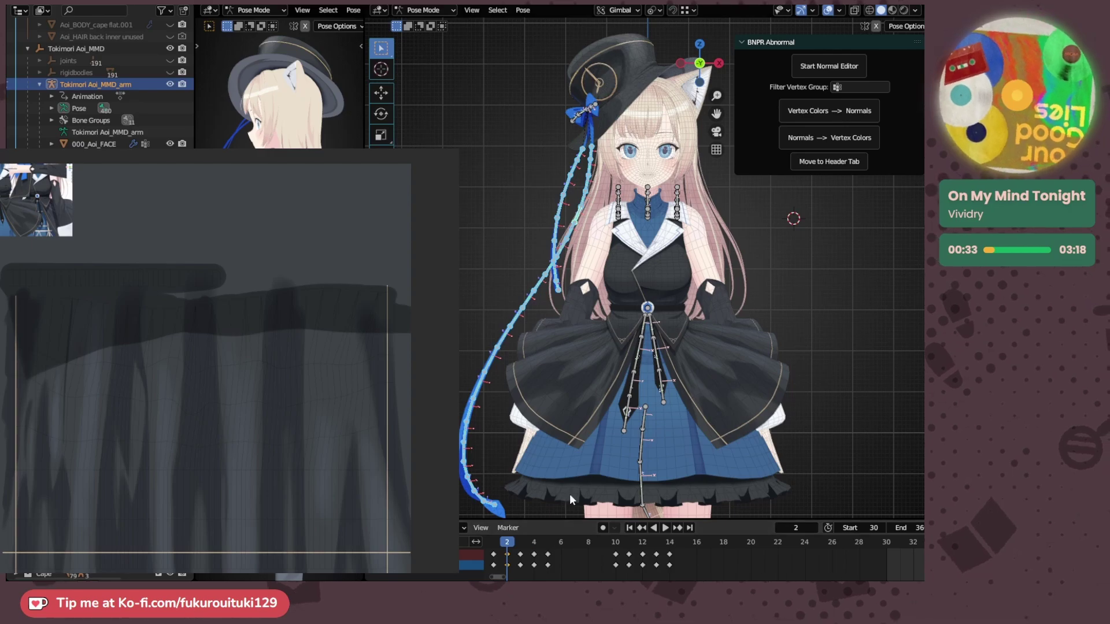
{"action": "middle_click_drag", "start_coordinate": [601, 492], "coordinate": [660, 479]}
{"action": "key", "text": "KP_1"}
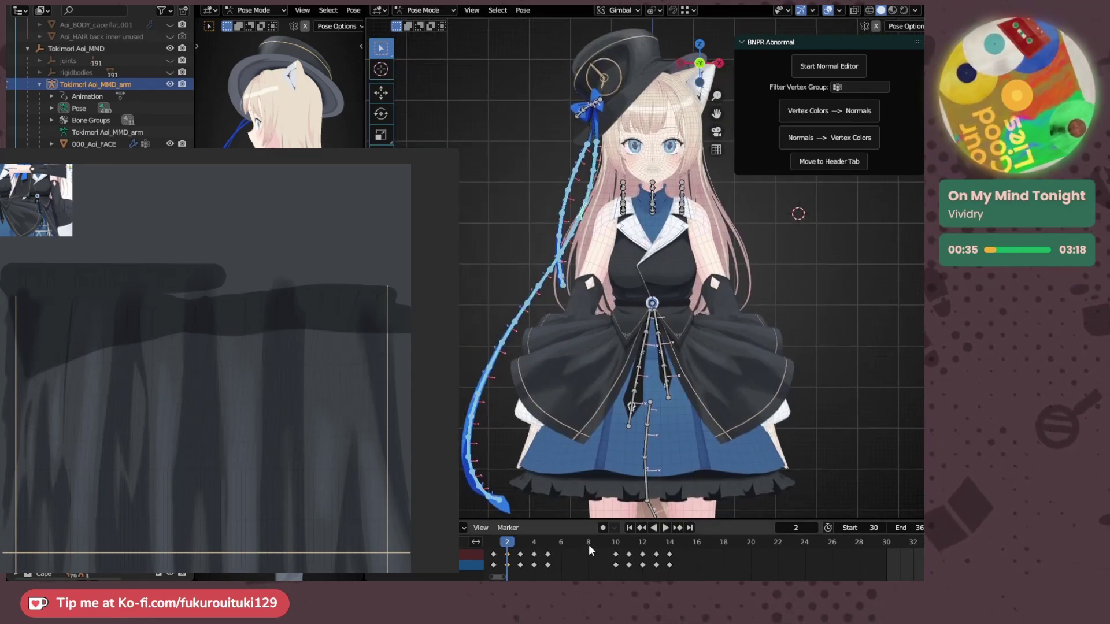
{"action": "left_click_drag", "start_coordinate": [591, 519], "coordinate": [592, 483]}
{"action": "middle_click_drag", "start_coordinate": [536, 524], "coordinate": [617, 531]}
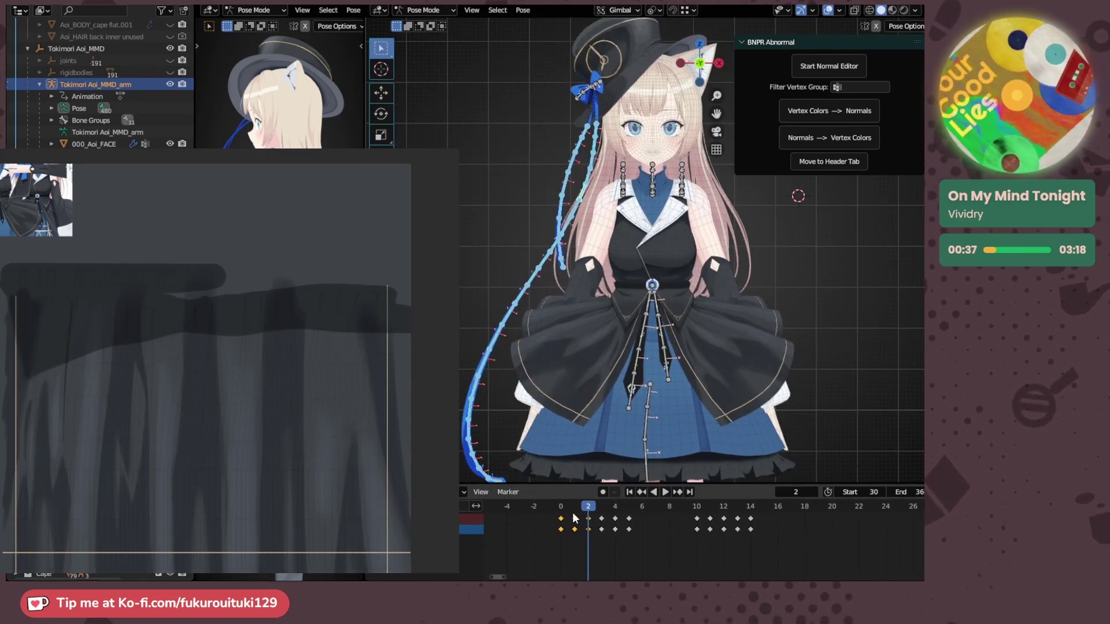
- Move the keyframes of both hat ribbons from frame 1 to frame 4
{"action": "left_click", "coordinate": [574, 509]}
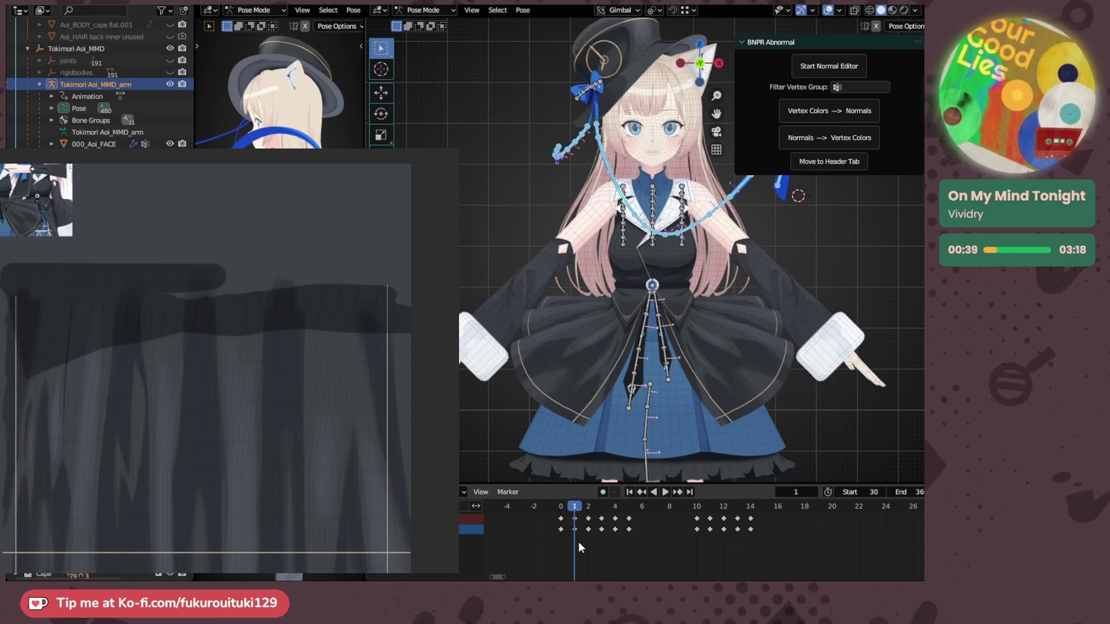
{"action": "left_click", "coordinate": [574, 518]}
{"action": "key", "text": "g"}
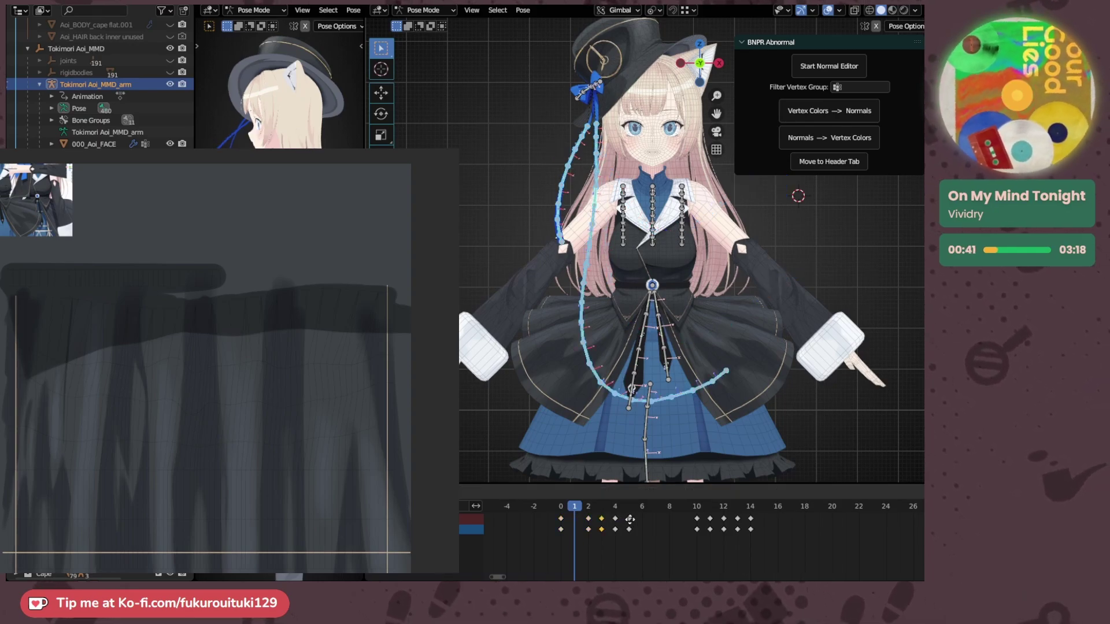
{"action": "left_click", "coordinate": [634, 520]}
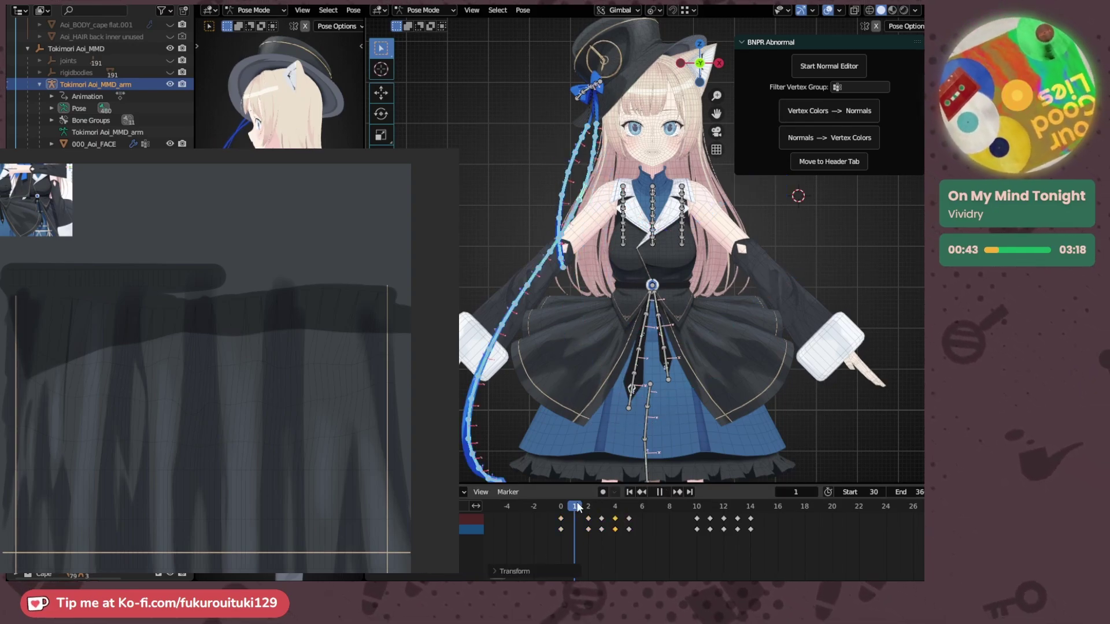
- Copy the hat ribbons' frame 2 keyframes and paste them at frame 3
{"action": "mouse_move", "coordinate": [578, 505]}
{"action": "left_mouse_down"}
{"action": "mouse_move", "coordinate": [598, 505]}
{"action": "mouse_move", "coordinate": [587, 518]}
{"action": "left_mouse_up"}
{"action": "key", "text": "ctrl+c"}
{"action": "key", "text": "ctrl+v"}
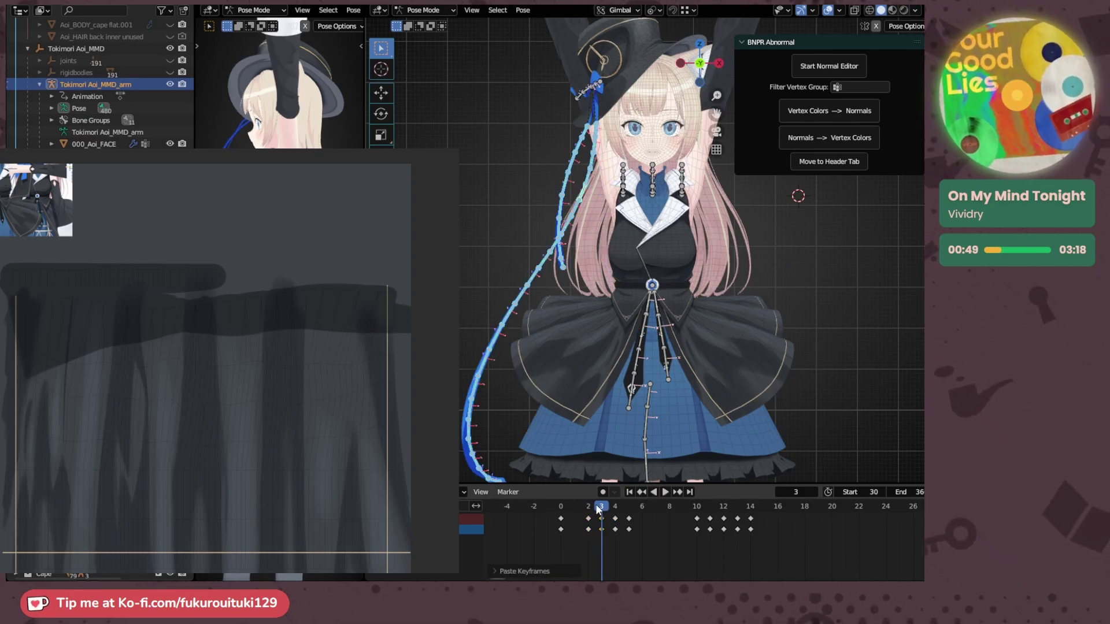
- Check the hat ribbons' poses across frames 0 to 3, and view frame 3 from the side
{"action": "key", "text": "Left"}
{"action": "key", "text": "Left"}
{"action": "key", "text": "Left"}
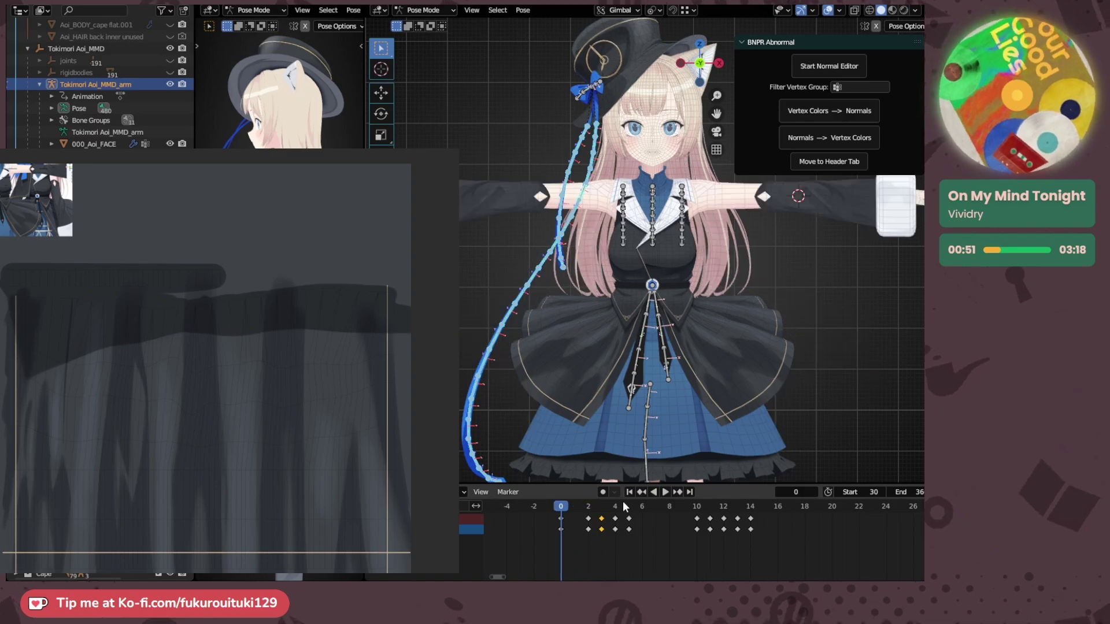
{"action": "key", "text": "Right"}
{"action": "key", "text": "Right"}
{"action": "key", "text": "Right"}
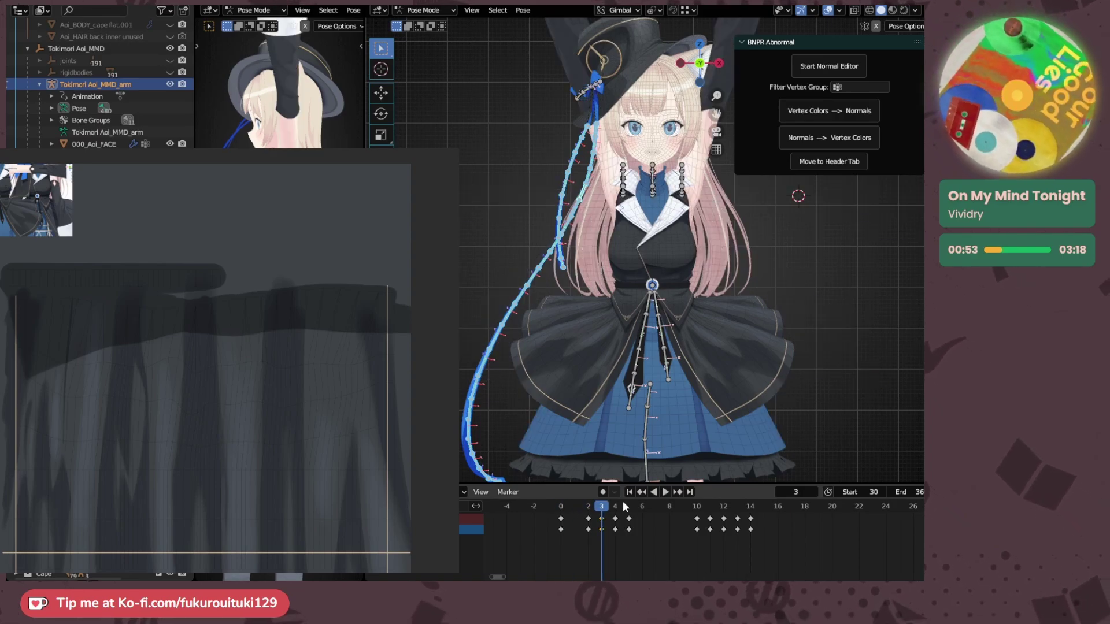
{"action": "middle_click_drag", "start_coordinate": [738, 345], "coordinate": [674, 348]}
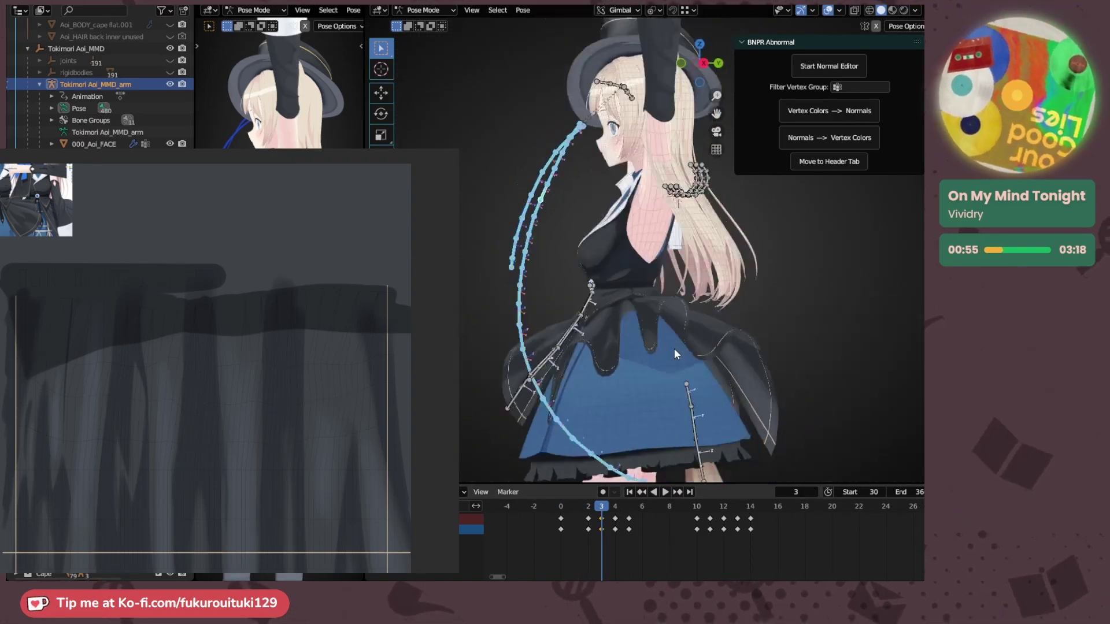
- Check the hat ribbons from the front at frames 4 and 5, and return to frame 0
{"action": "key", "text": "KP_1"}
{"action": "left_click", "coordinate": [616, 507]}
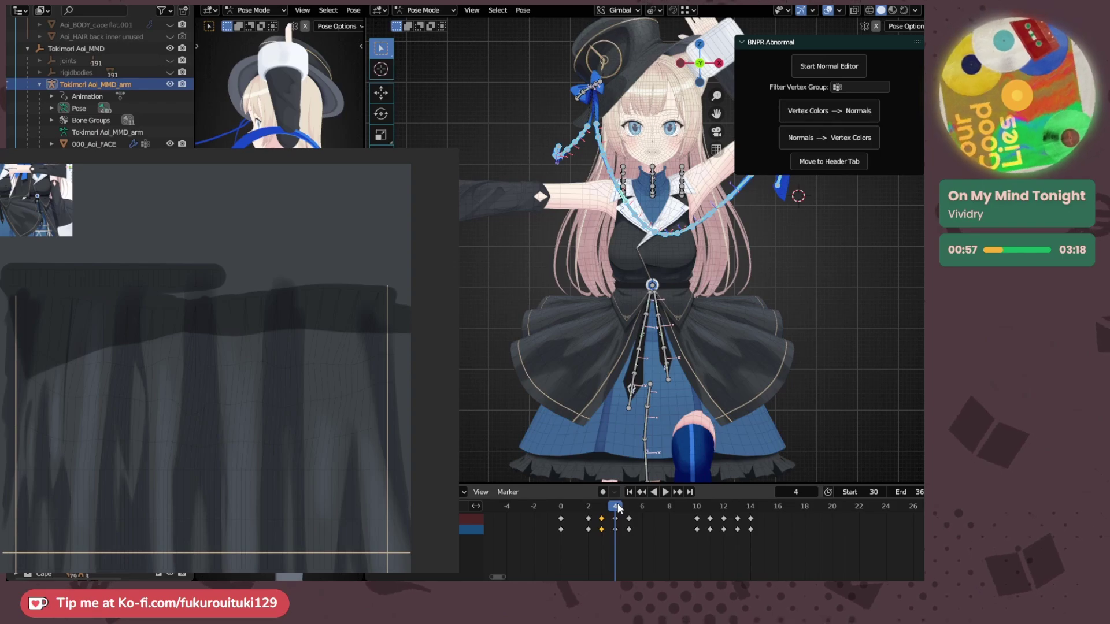
{"action": "key", "text": "Right"}
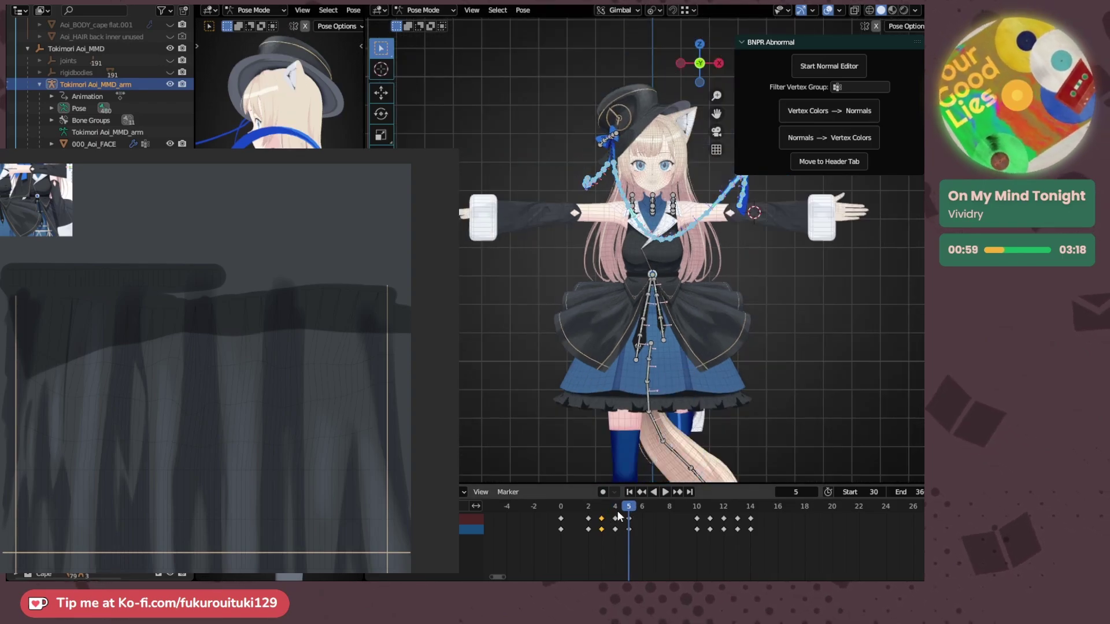
{"action": "key", "text": "Left"}
{"action": "key", "text": "Left"}
{"action": "key", "text": "Left"}
{"action": "key", "text": "Left"}
{"action": "key", "text": "Left"}
{"action": "middle_click_drag", "start_coordinate": [734, 339], "coordinate": [668, 373], "text": "shift"}
{"action": "scroll", "coordinate": [639, 232], "scroll_direction": "up", "scroll_amount": 1}
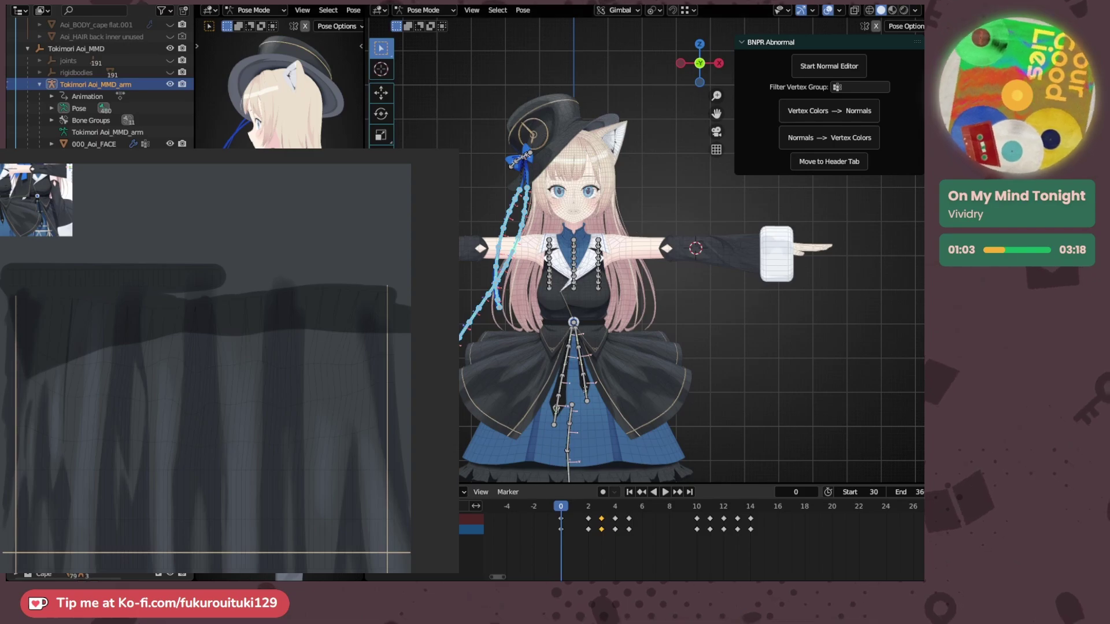
- Switch the armature to Object Mode and go to the lowered-arms pose to inspect the whole outfit from the front
{"action": "middle_click_drag", "start_coordinate": [671, 218], "coordinate": [716, 208], "text": "shift"}
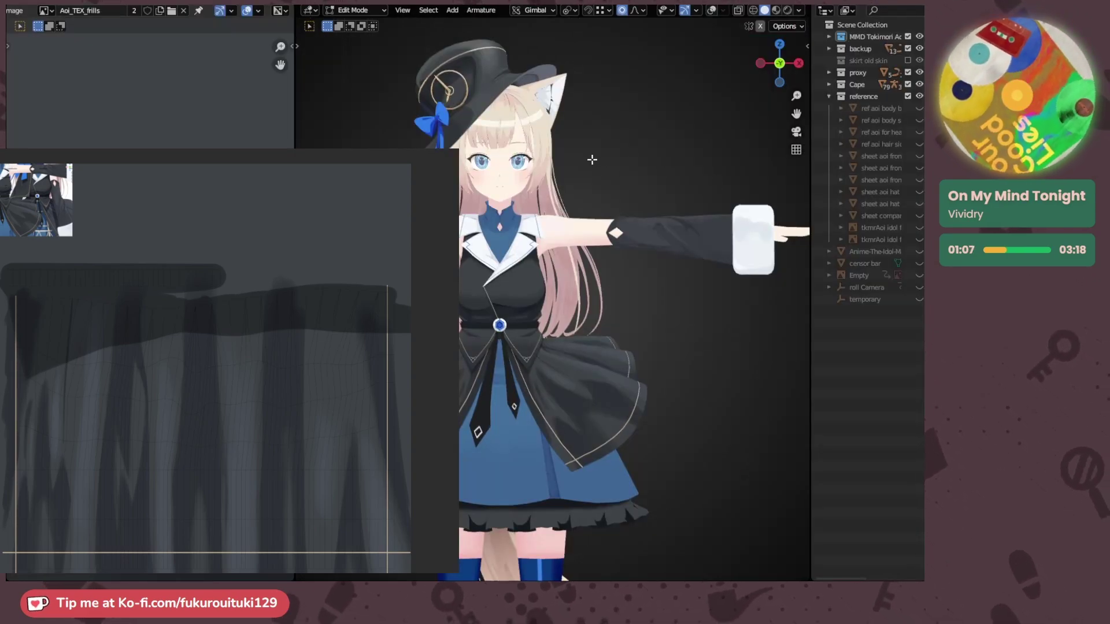
{"action": "scroll", "coordinate": [641, 168], "scroll_direction": "up", "scroll_amount": 1}
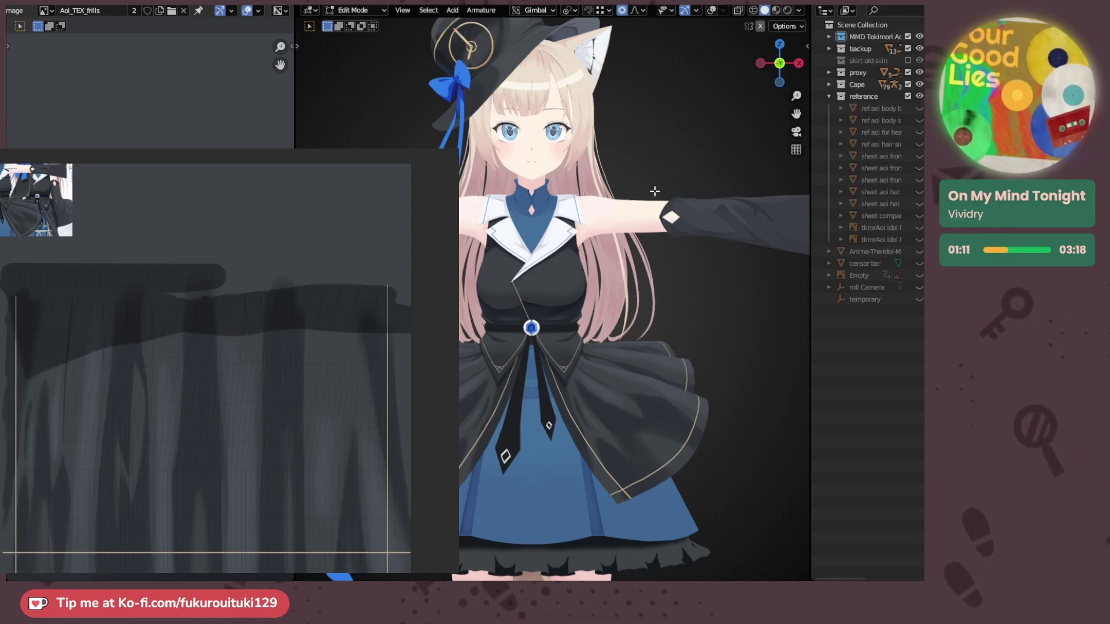
{"action": "key", "text": "F4"}
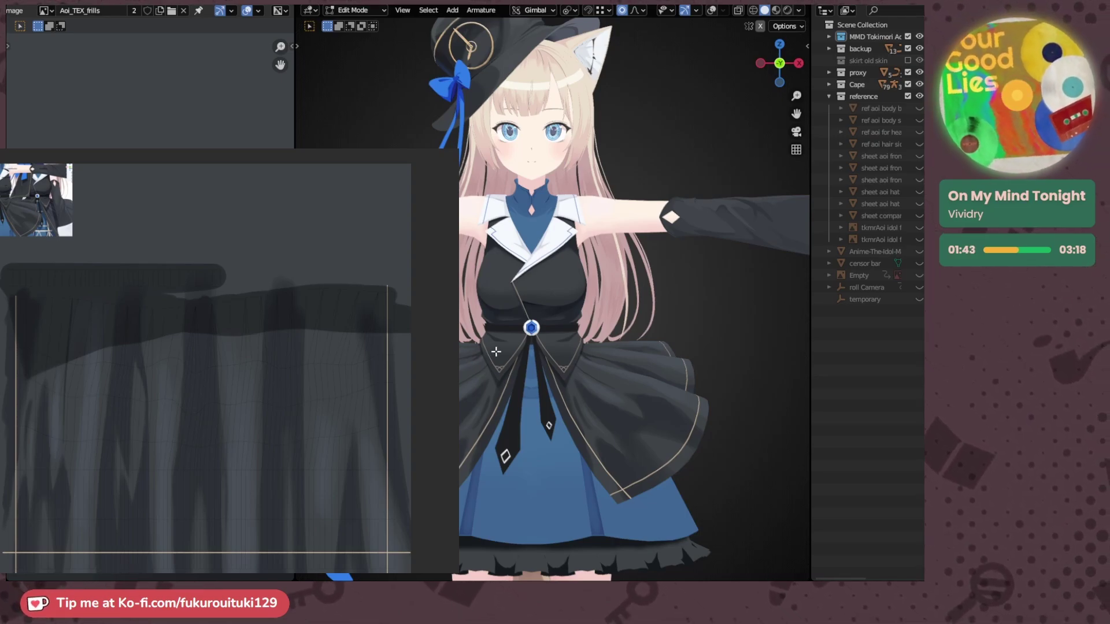
{"action": "key", "text": "Tab"}
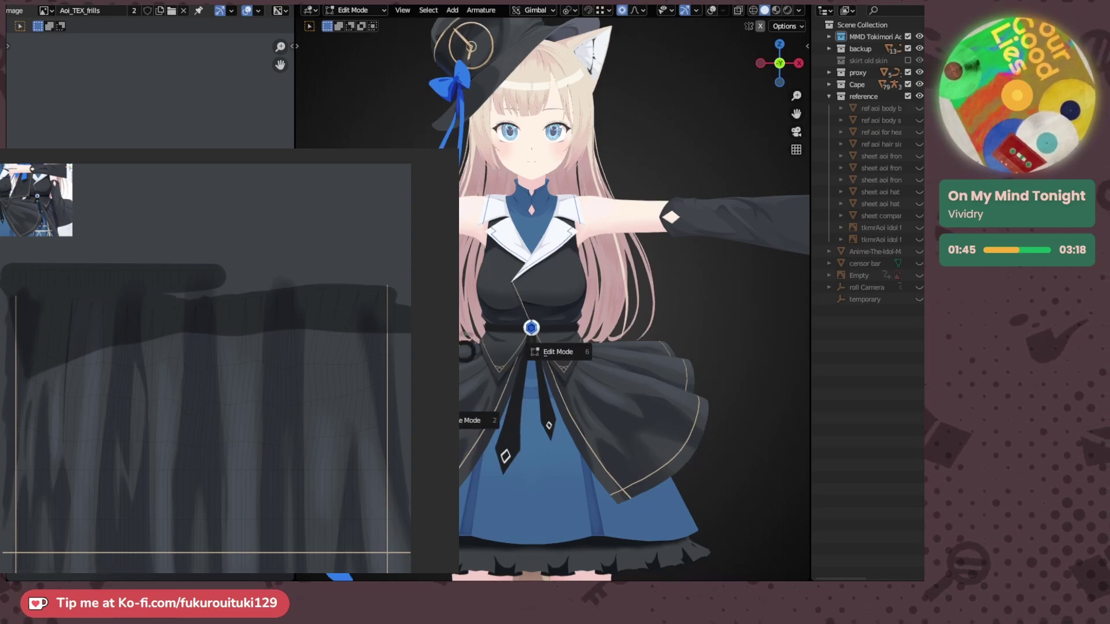
{"action": "key", "text": "Right"}
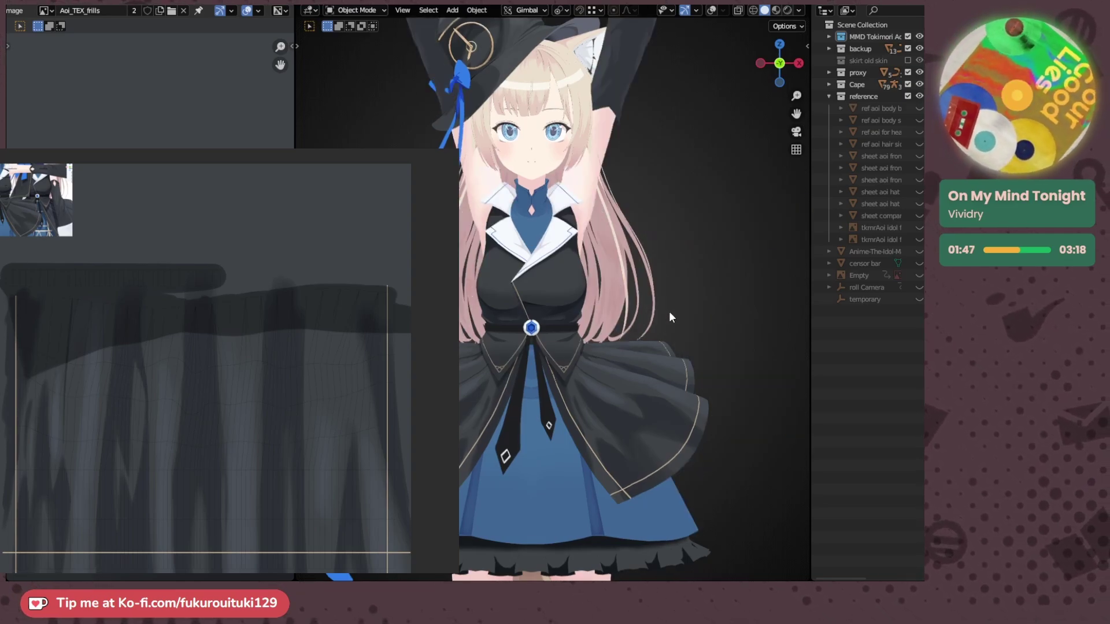
{"action": "key", "text": "Right"}
{"action": "key", "text": "Left"}
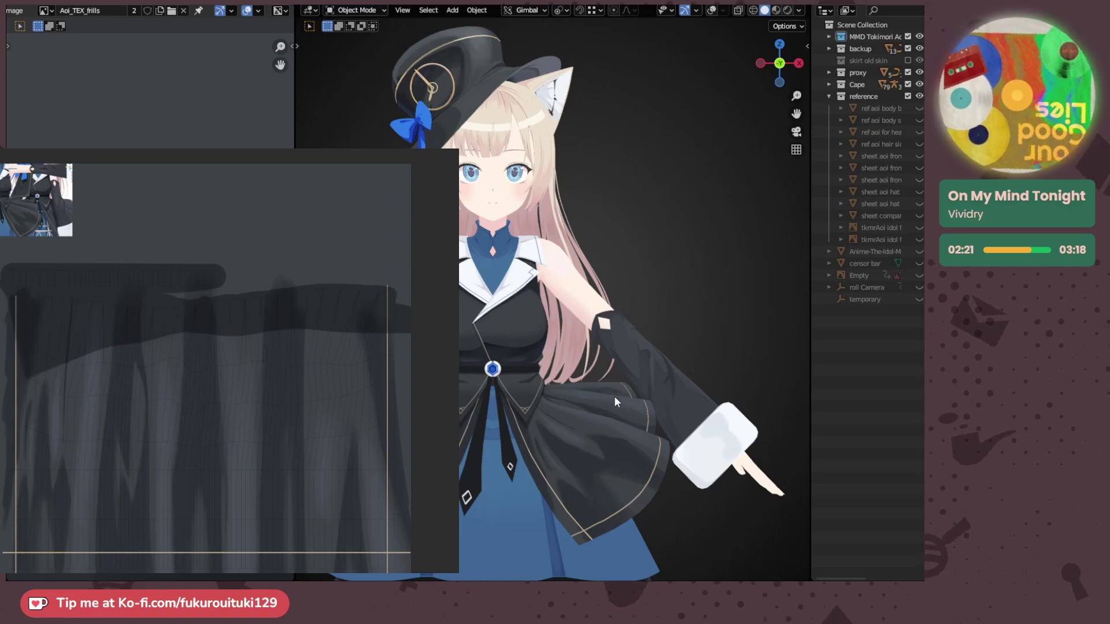
{"action": "middle_click_drag", "start_coordinate": [614, 396], "coordinate": [652, 267], "text": "shift"}
{"action": "scroll", "coordinate": [651, 269], "scroll_direction": "down", "scroll_amount": 2}
{"action": "scroll", "coordinate": [651, 275], "scroll_direction": "up", "scroll_amount": 2}
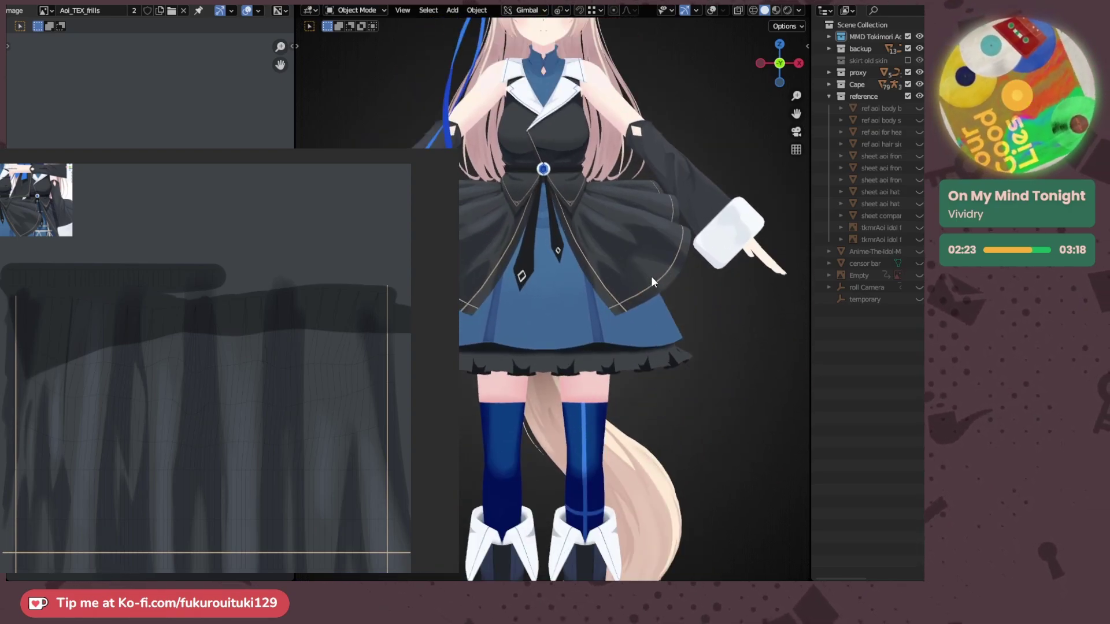
{"action": "scroll", "coordinate": [651, 275], "scroll_direction": "down", "scroll_amount": 3}
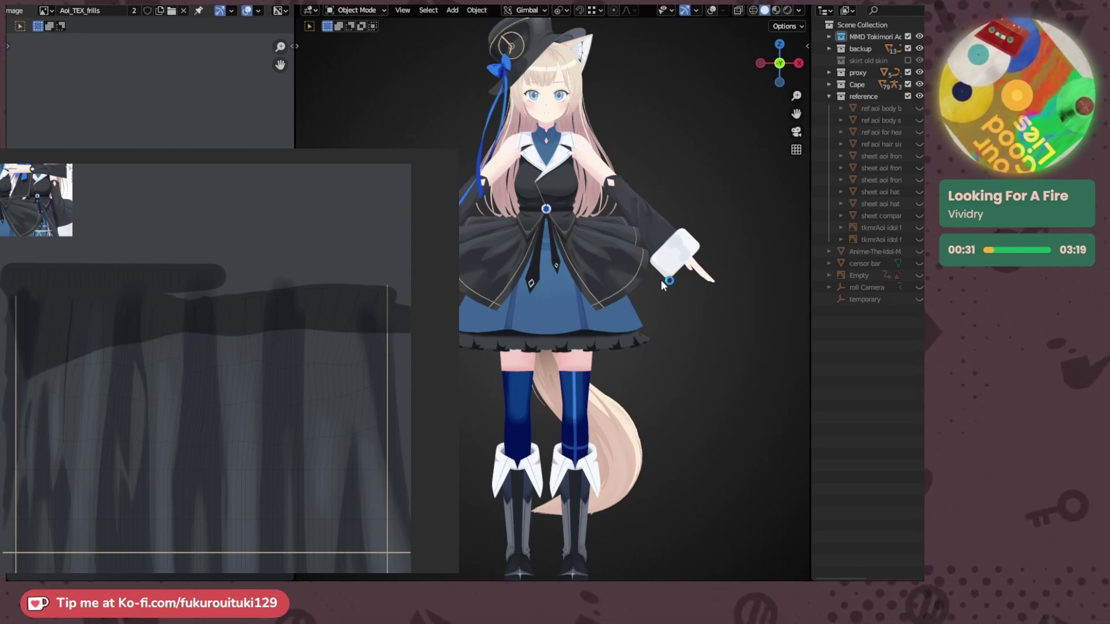
{"action": "middle_click_drag", "start_coordinate": [601, 247], "coordinate": [678, 241], "text": "shift"}
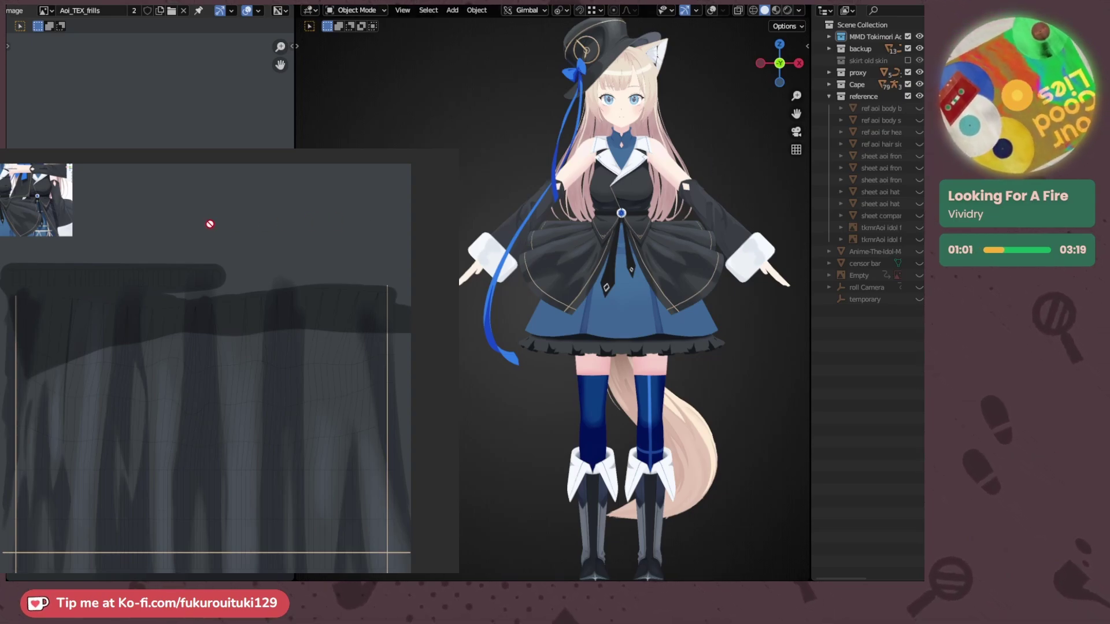
- Switch the painting program from the dark pleated skirt texture to the texture sheet holding the sleeves and other outfit parts
{"action": "key", "text": "ctrl+Tab"}
{"action": "key", "text": "ctrl+Tab"}
{"action": "key", "text": "ctrl+Tab"}
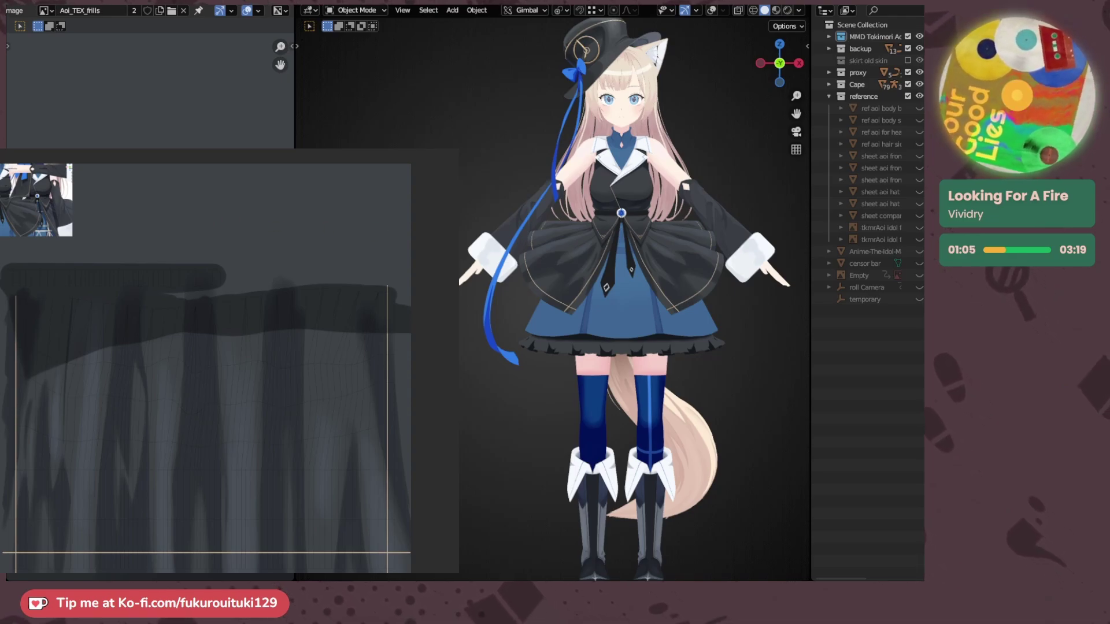
{"action": "key", "text": "alt+Tab"}
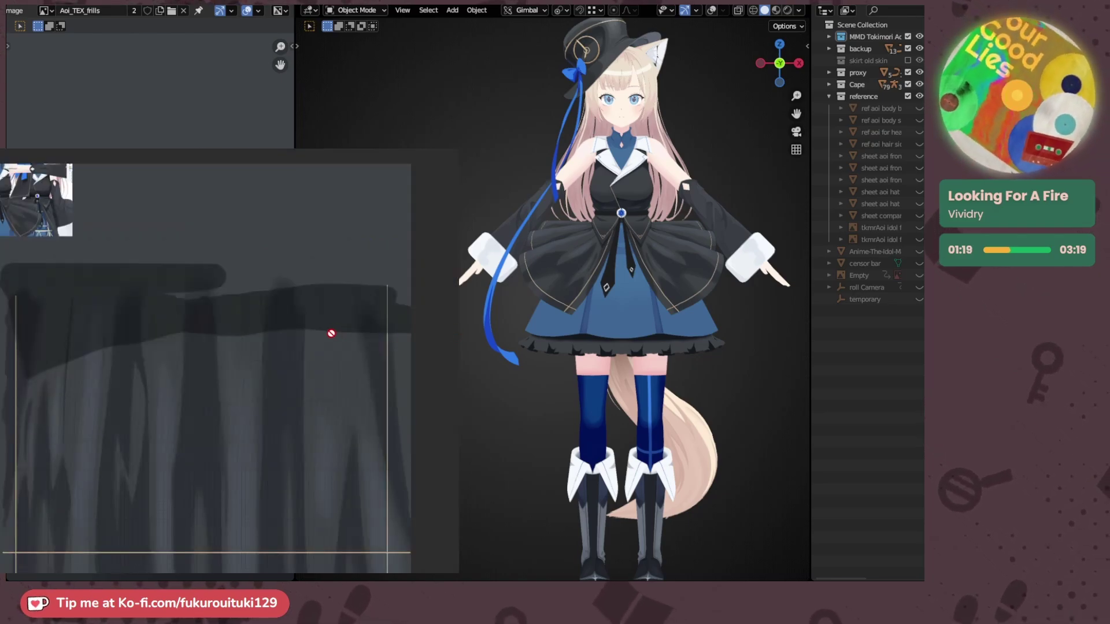
{"action": "middle_click_drag", "start_coordinate": [325, 350], "coordinate": [302, 305]}
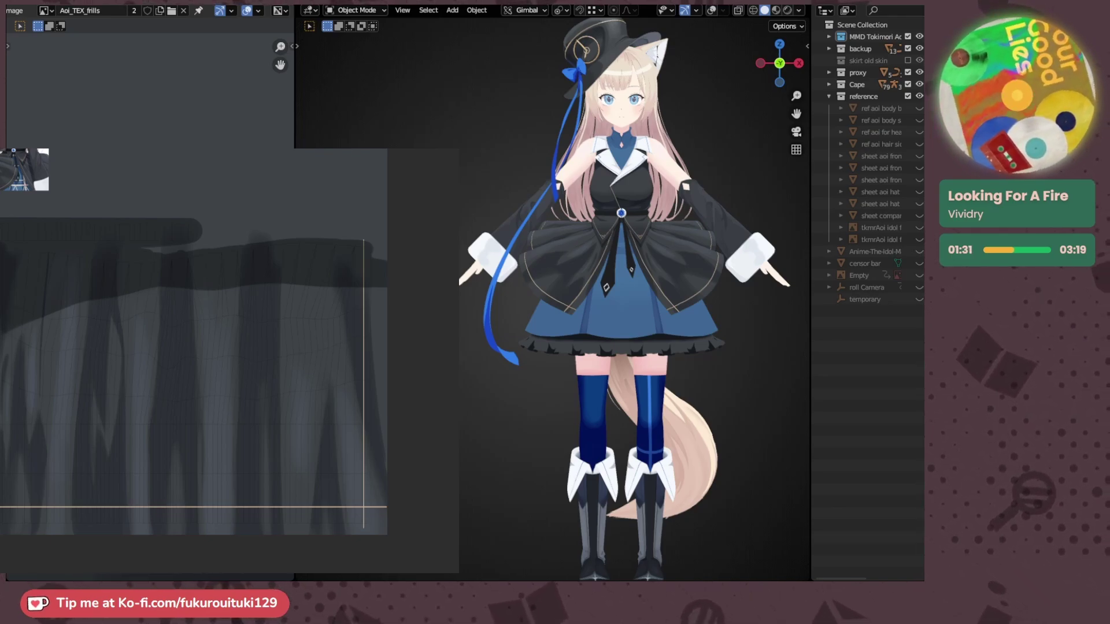
{"action": "key", "text": "ctrl+Tab"}
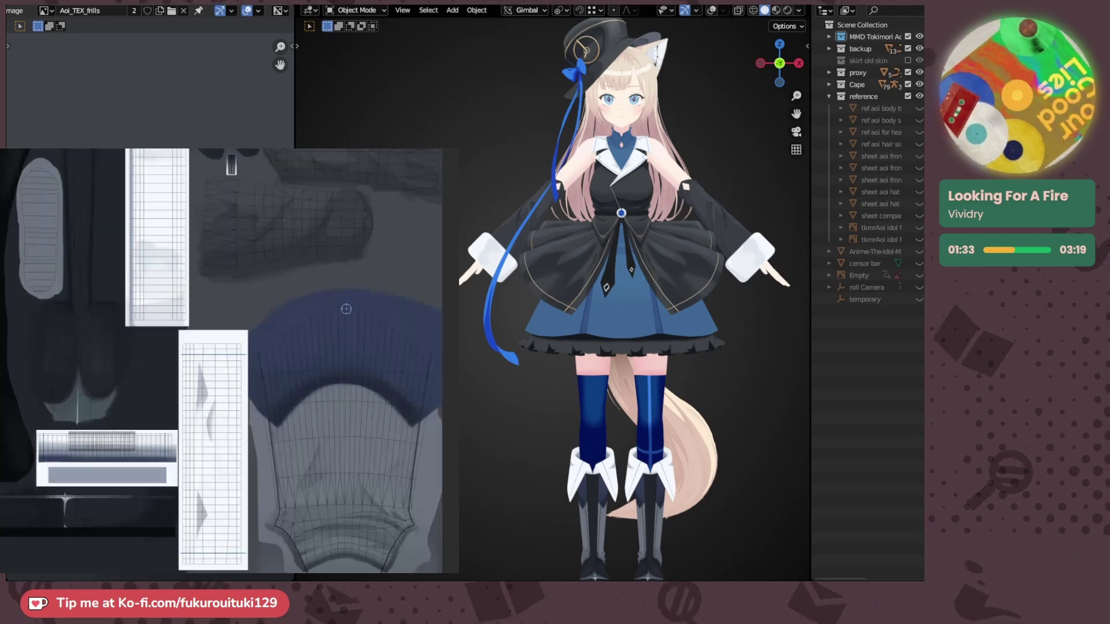
- Examine the painted folds and shading of both sleeves against their UV wireframes on the outfit texture sheet
{"action": "scroll", "coordinate": [372, 202], "scroll_direction": "up", "scroll_amount": 6}
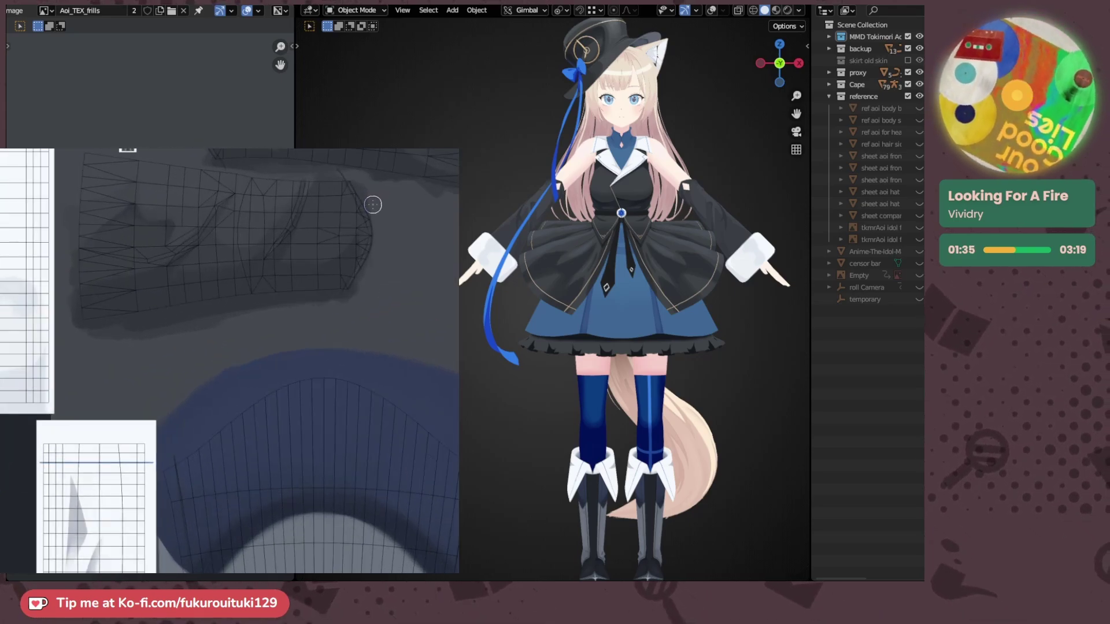
{"action": "middle_click_drag", "start_coordinate": [383, 210], "coordinate": [292, 369]}
{"action": "scroll", "coordinate": [303, 338], "scroll_direction": "up", "scroll_amount": 1}
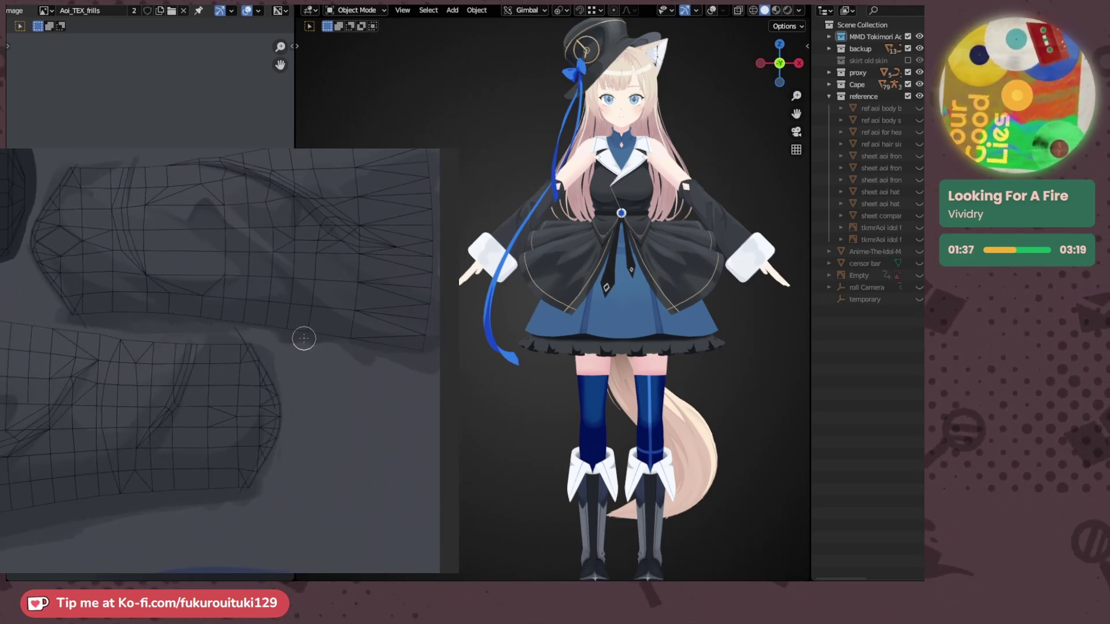
{"action": "middle_click_drag", "start_coordinate": [293, 330], "coordinate": [331, 341]}
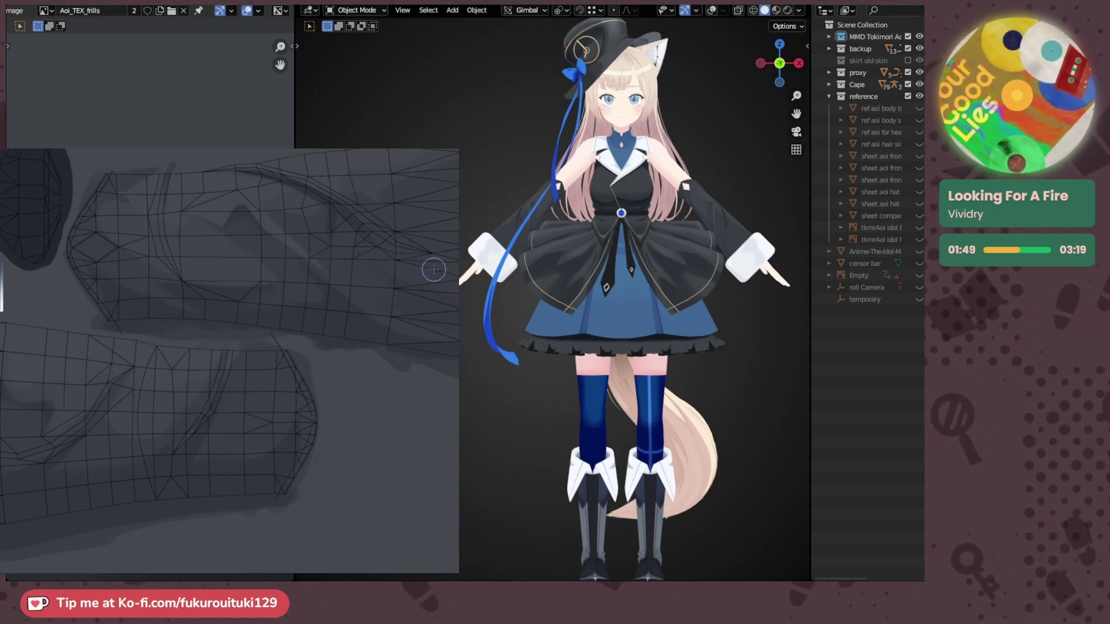
{"action": "left_click_drag", "start_coordinate": [430, 270], "coordinate": [421, 271]}
{"action": "middle_click_drag", "start_coordinate": [422, 270], "coordinate": [411, 268]}
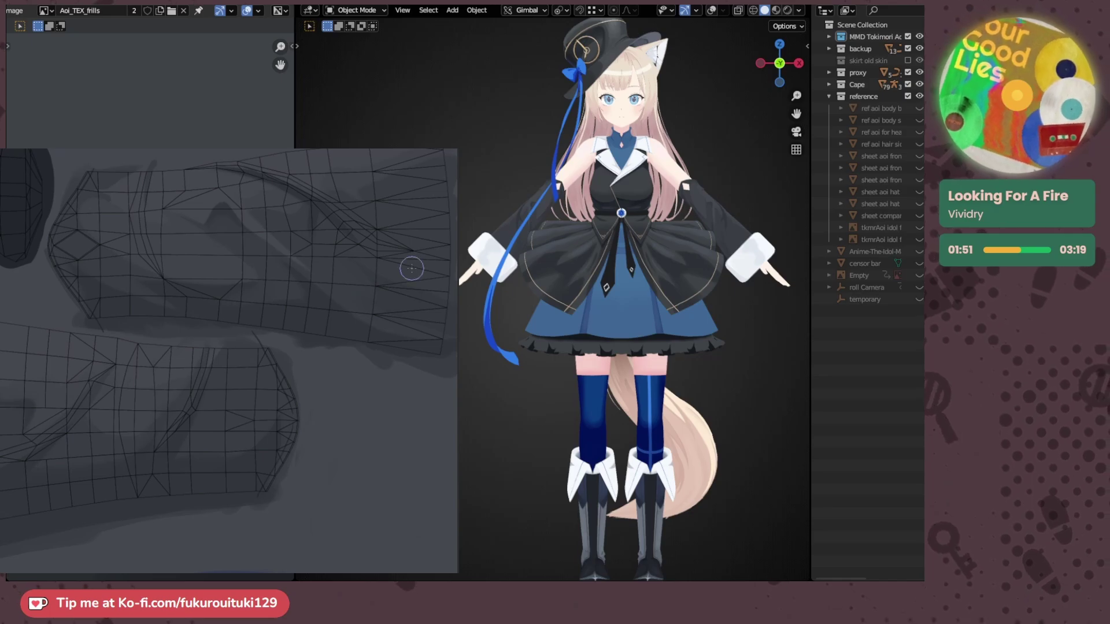
{"action": "scroll", "coordinate": [413, 264], "scroll_direction": "down", "scroll_amount": 1}
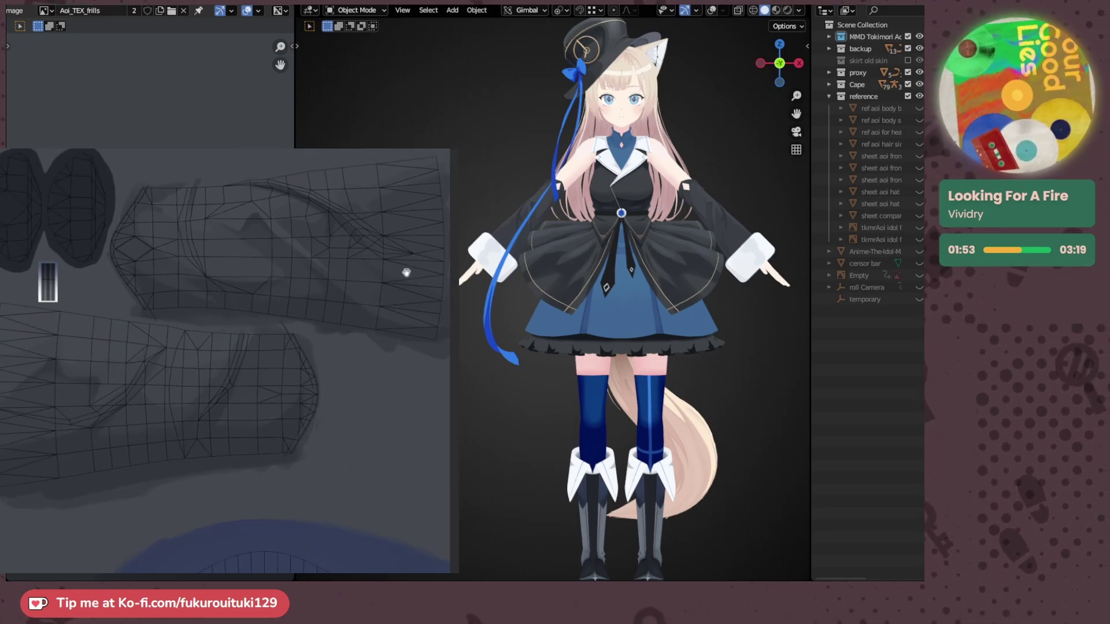
{"action": "middle_click_drag", "start_coordinate": [406, 272], "coordinate": [400, 273]}
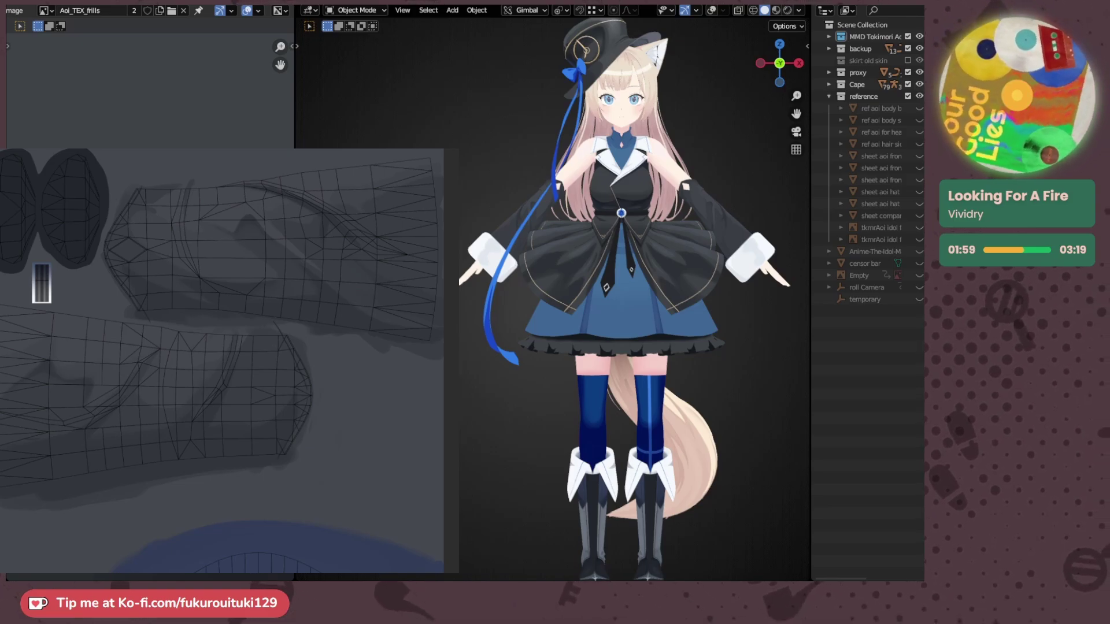
- Hide the 3D viewport's gizmos and inspect the posed character's outfit from the front
{"action": "left_click", "coordinate": [684, 11]}
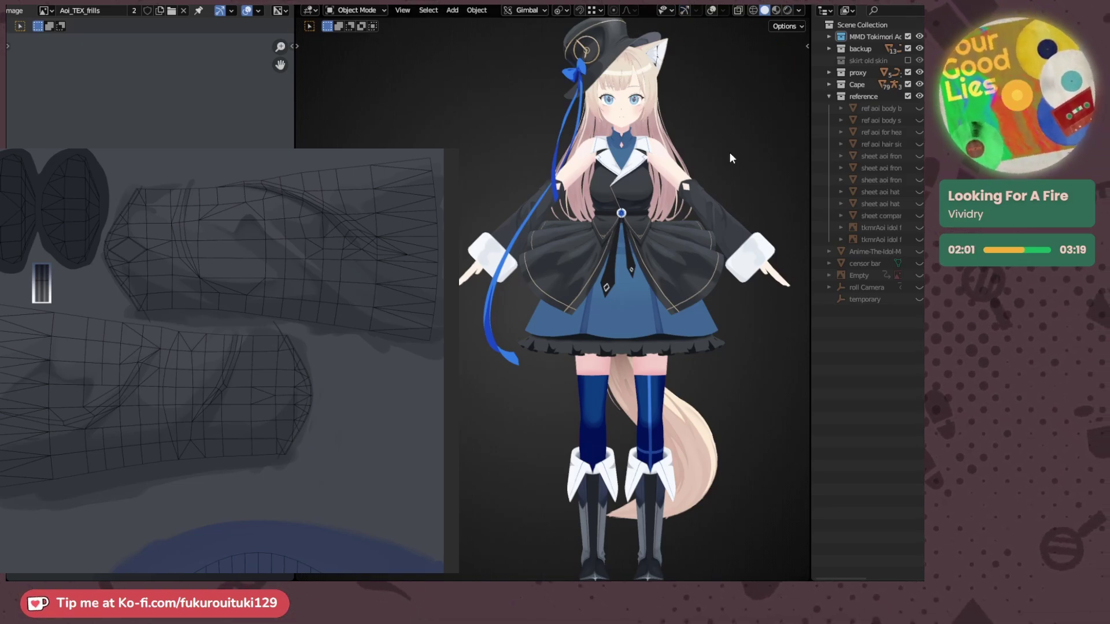
{"action": "scroll", "coordinate": [727, 154], "scroll_direction": "down", "scroll_amount": 3}
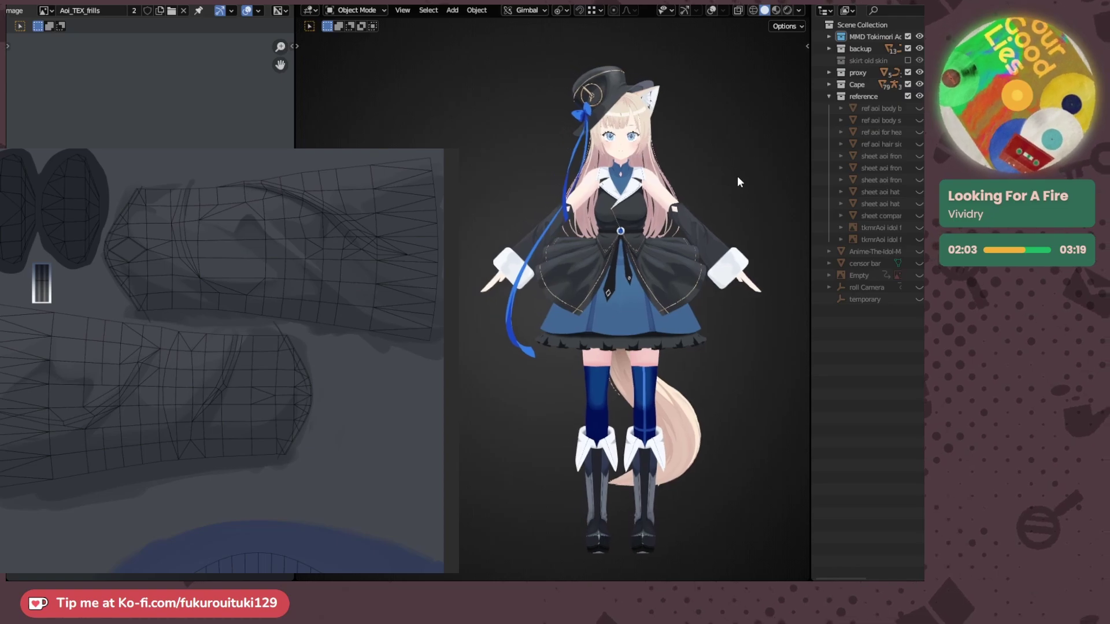
{"action": "scroll", "coordinate": [737, 176], "scroll_direction": "up", "scroll_amount": 3}
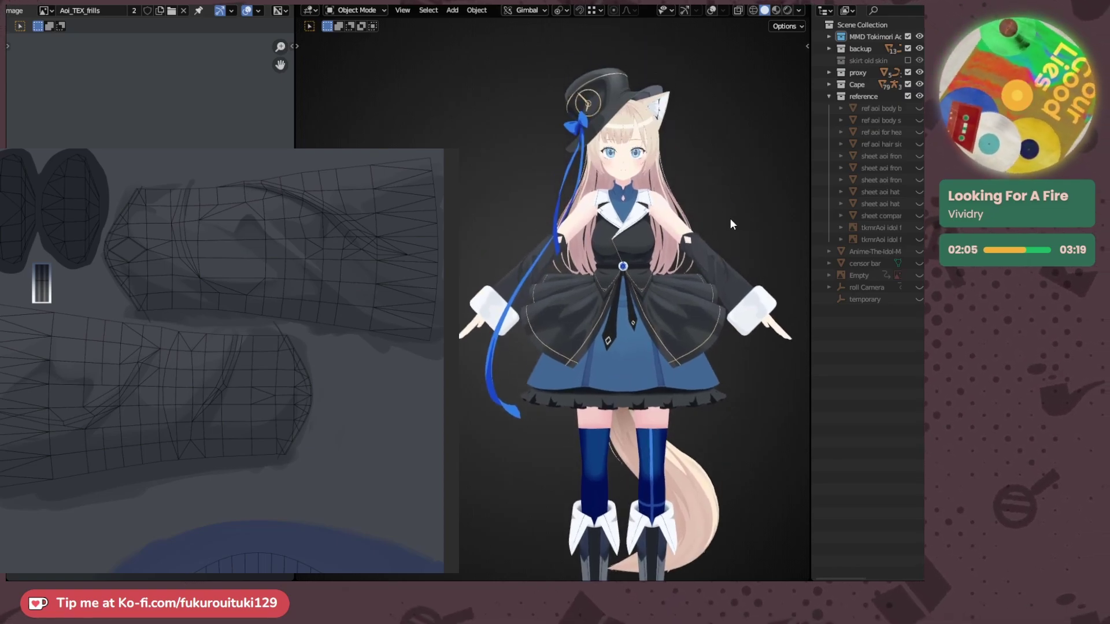
{"action": "scroll", "coordinate": [728, 219], "scroll_direction": "up", "scroll_amount": 1}
{"action": "middle_click_drag", "start_coordinate": [729, 219], "coordinate": [680, 236], "text": "shift"}
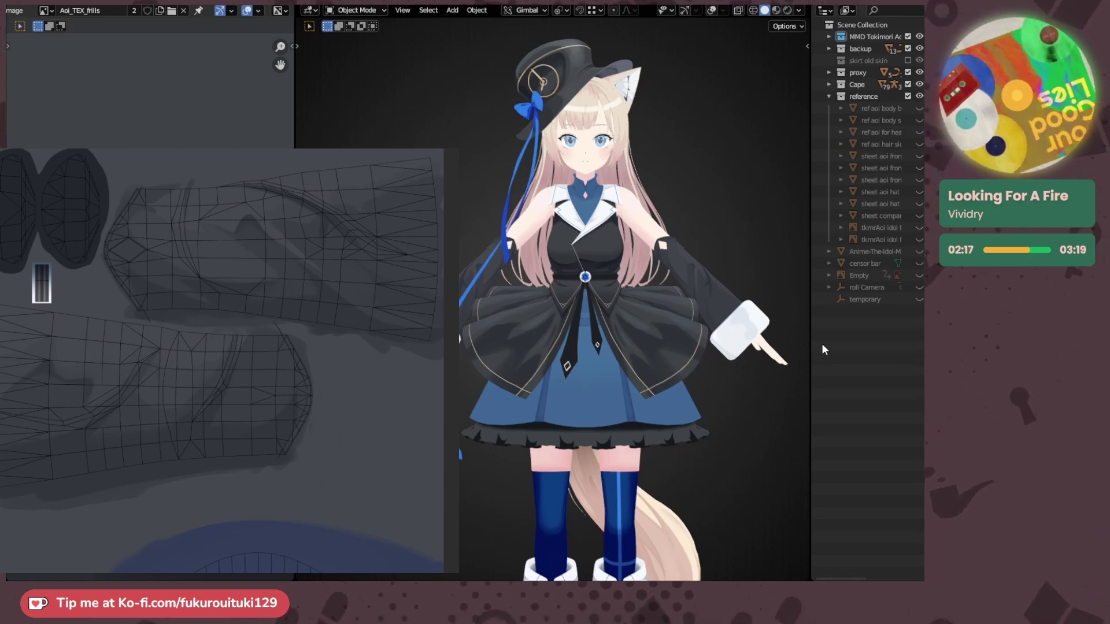
{"action": "scroll", "coordinate": [696, 301], "scroll_direction": "up", "scroll_amount": 2}
{"action": "middle_click_drag", "start_coordinate": [708, 300], "coordinate": [670, 315], "text": "shift"}
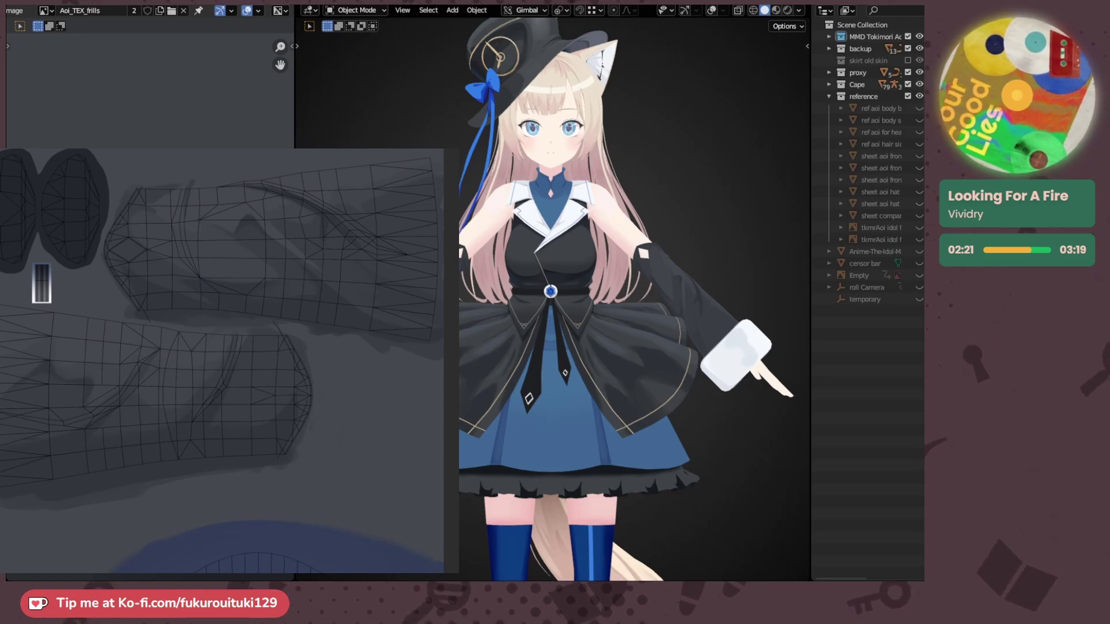
{"action": "middle_click_drag", "start_coordinate": [707, 308], "coordinate": [706, 355], "text": "shift"}
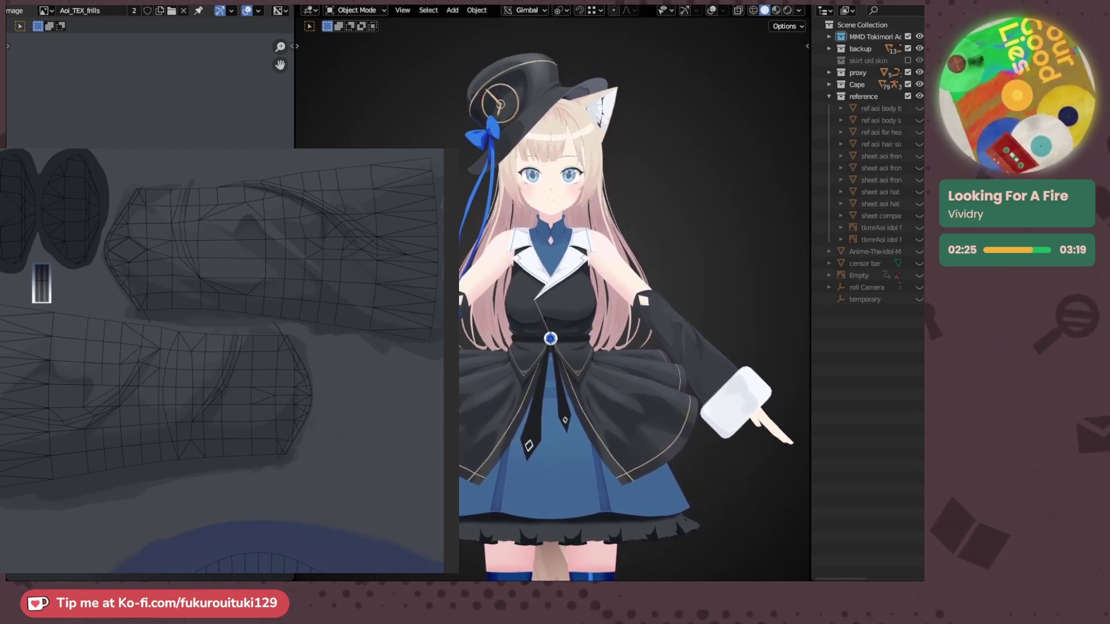